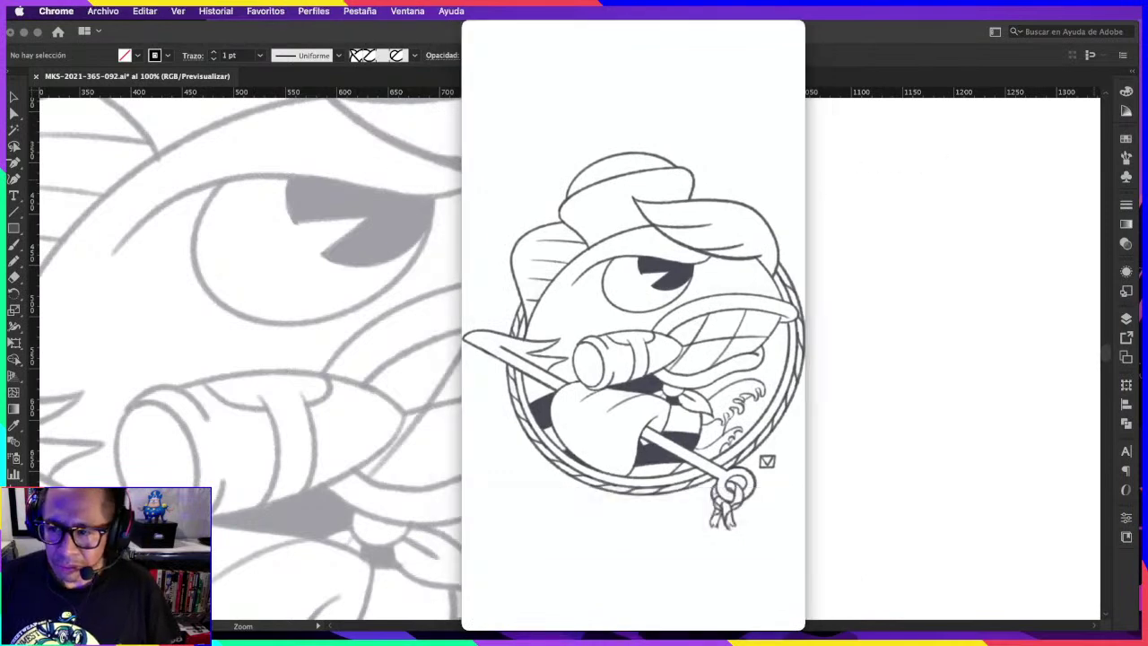
Step: Play the untitled timelapse, scrub it to 00:21 and resume playback
key("super+Tab")
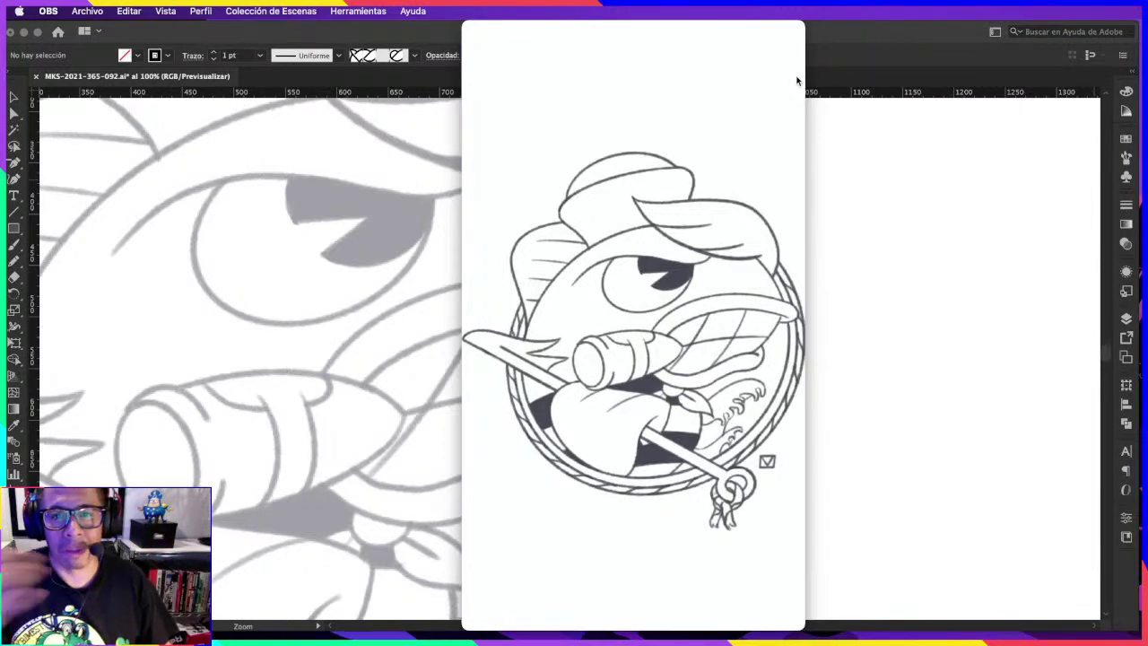
key("super+Tab")
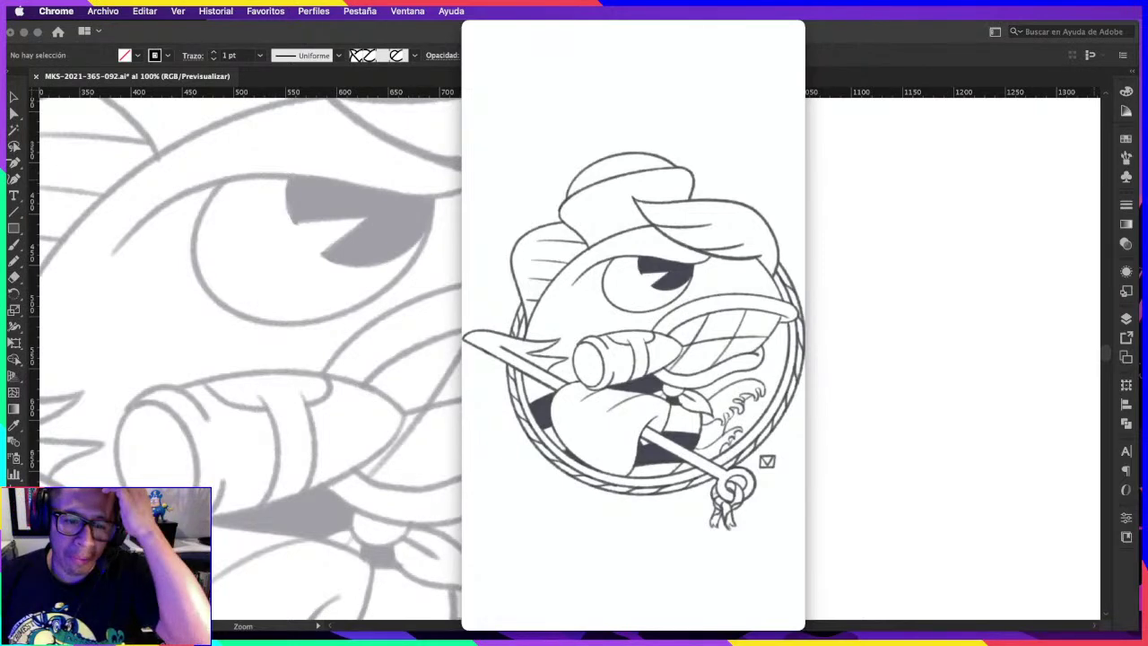
left_click_drag(774, 33, 747, 30)
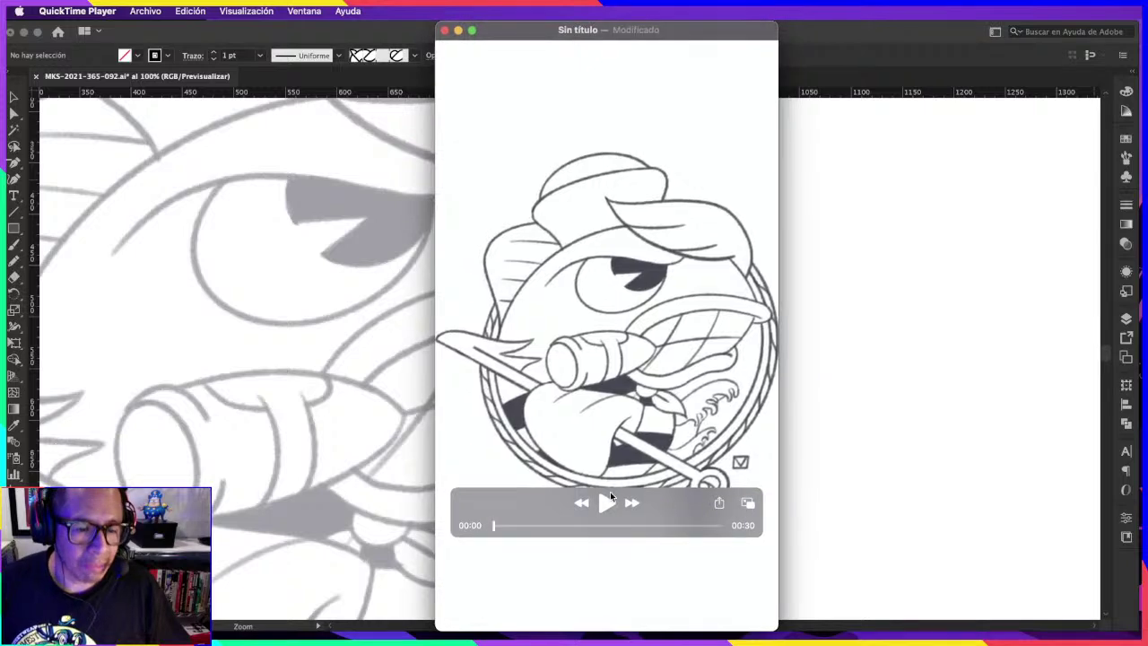
left_click(608, 505)
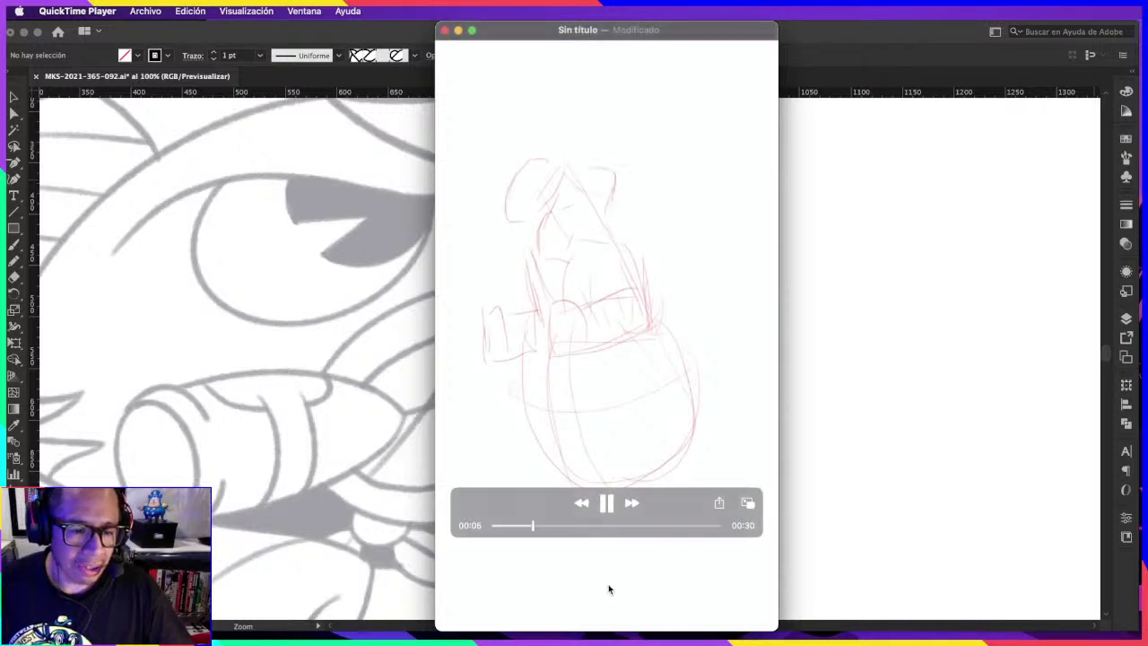
mouse_move(549, 525)
left_mouse_down()
mouse_move(671, 525)
mouse_move(496, 518)
mouse_move(654, 531)
left_mouse_up()
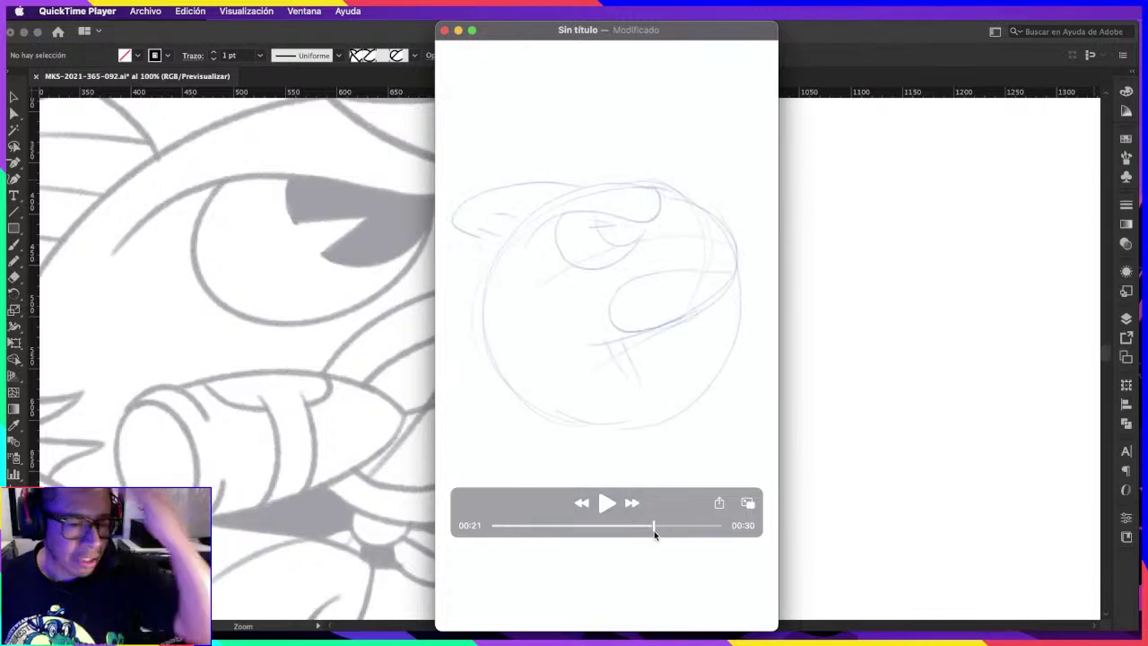
left_click_drag(654, 530, 651, 531)
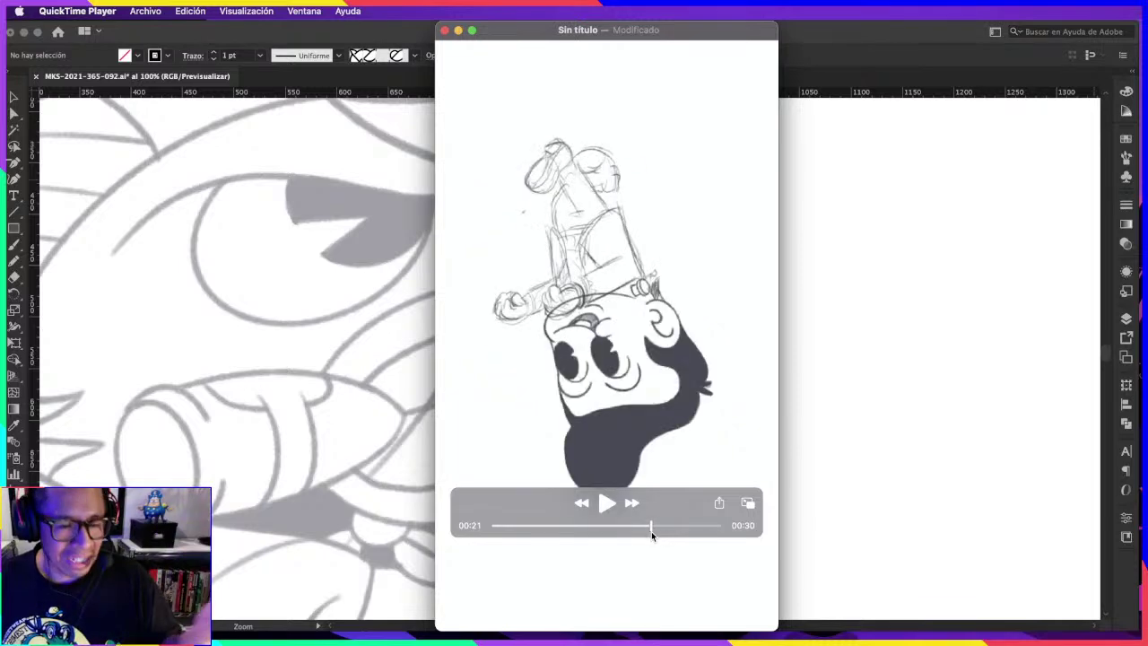
left_click(607, 503)
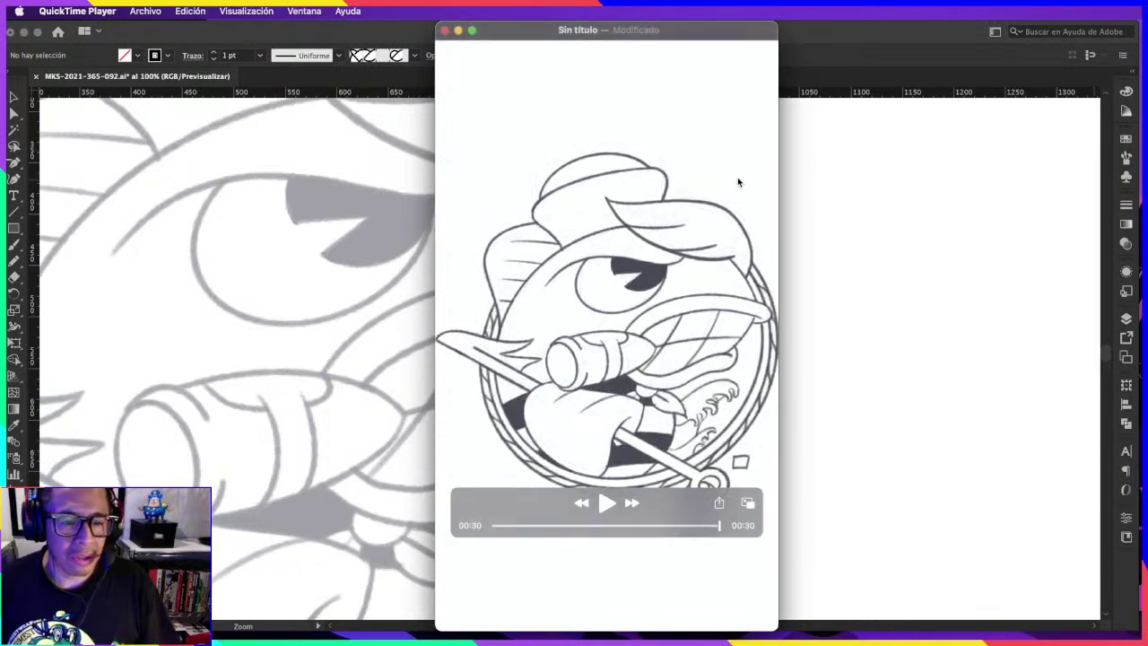
Step: Reposition the QuickTime window, then close the timelapse without keeping it
left_click_drag(727, 35, 773, 78)
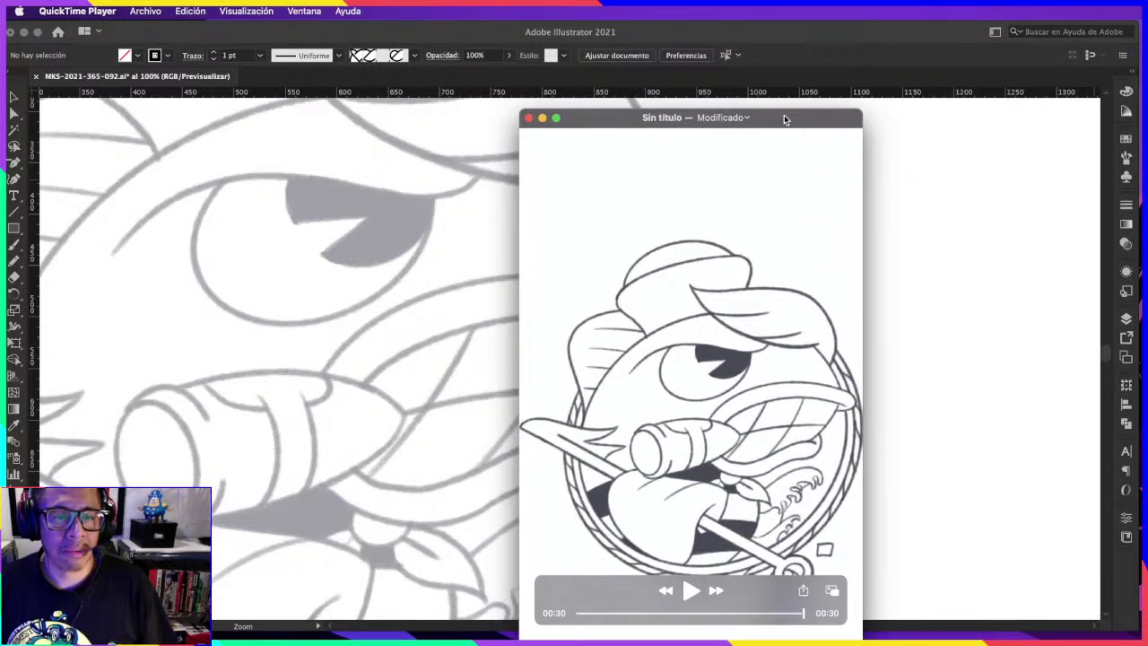
left_click_drag(784, 118, 789, 29)
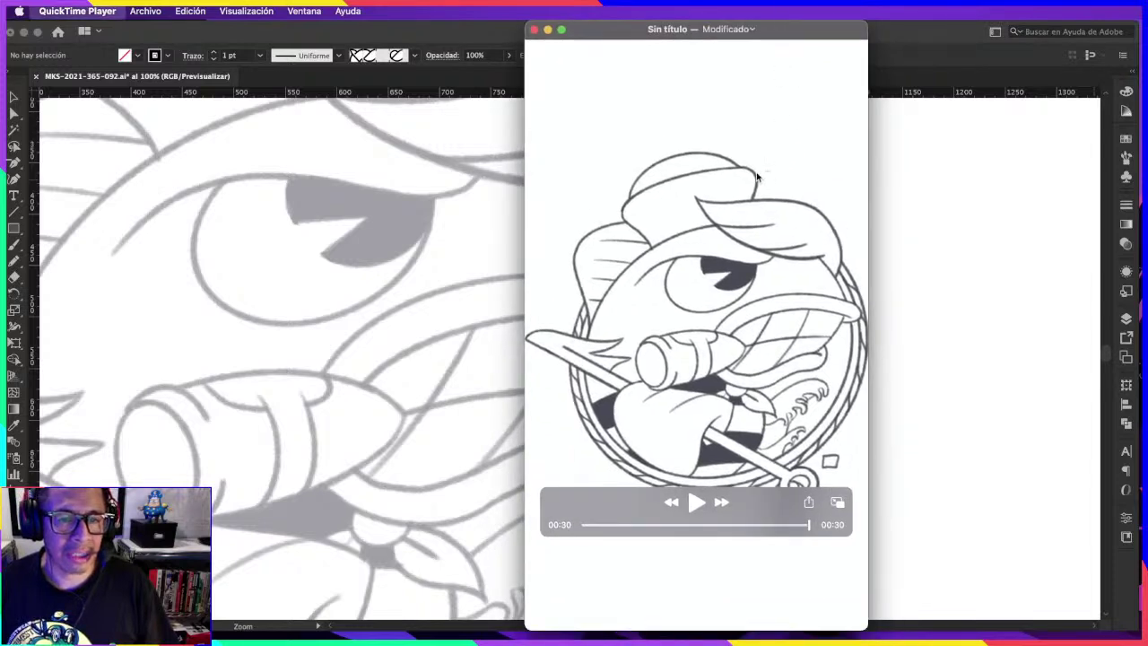
left_click(534, 30)
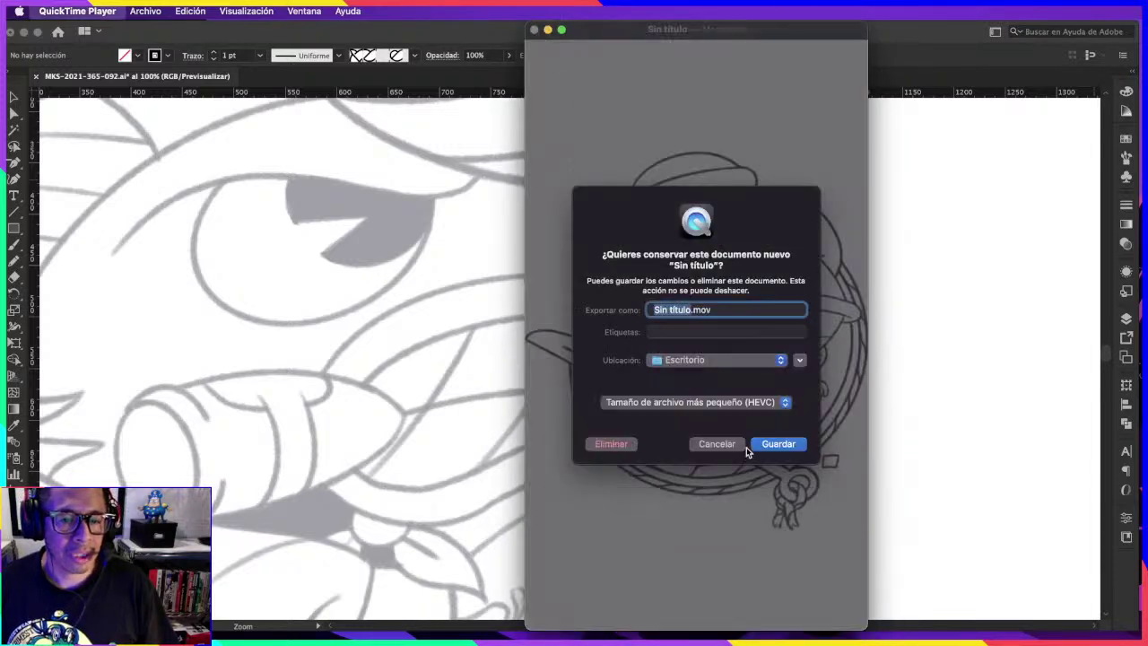
left_click(626, 446)
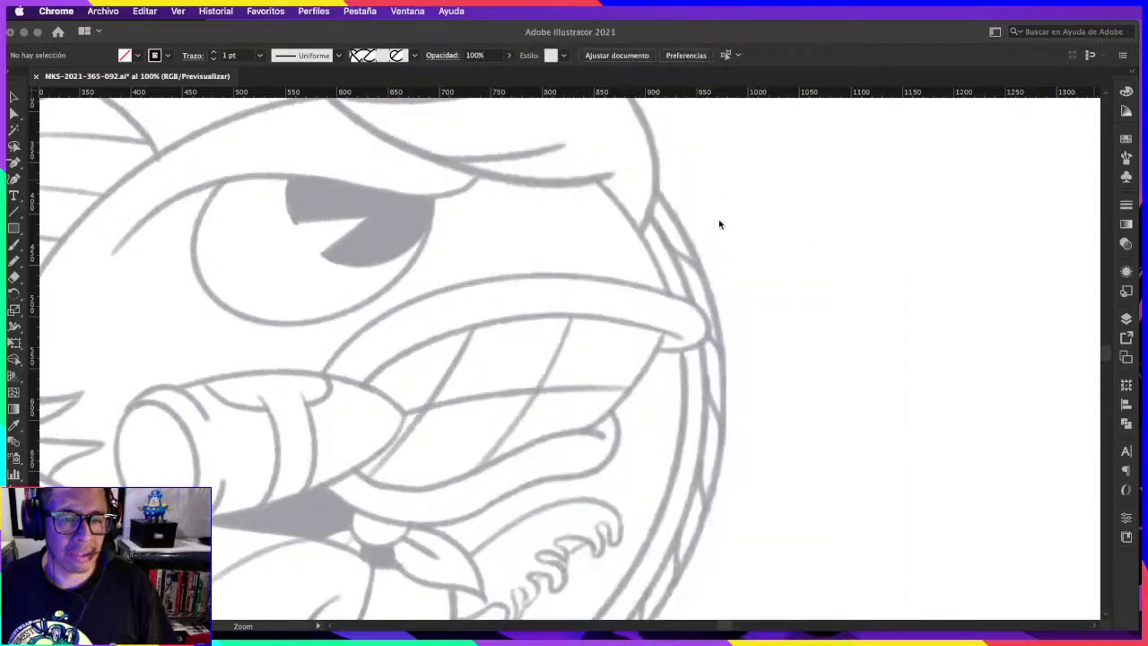
Step: Refocus the fish document and zoom out and back in on the badge
left_click(719, 219)
left_click(748, 231)
scroll(749, 230, "down", 3)
scroll(753, 225, "down", 3)
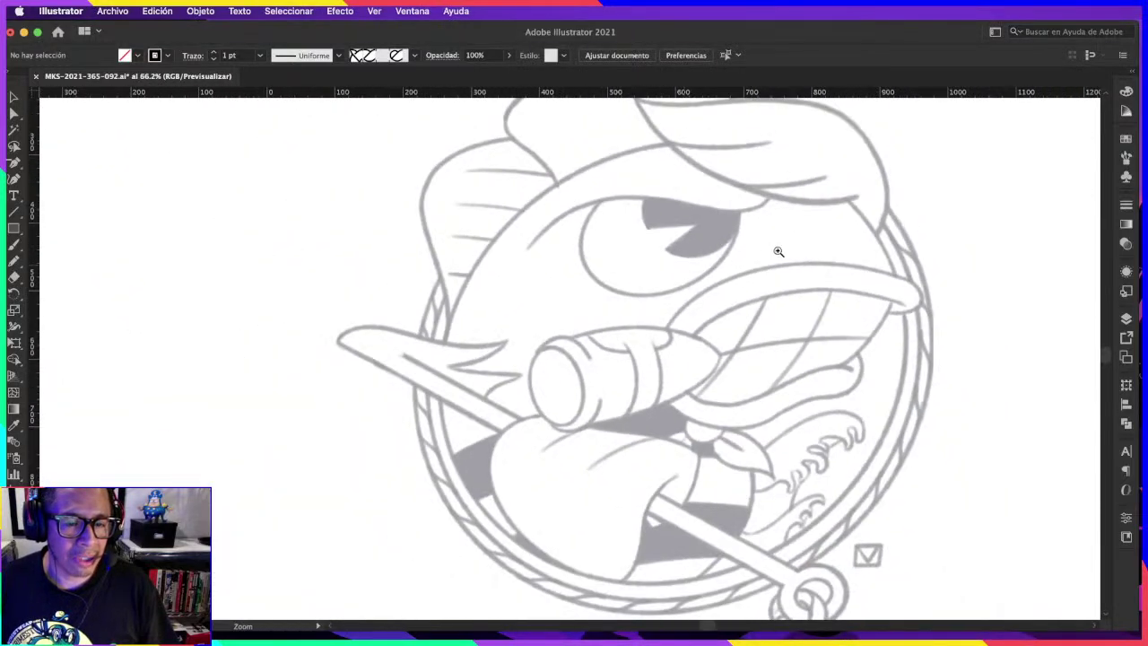
scroll(776, 249, "down", 3)
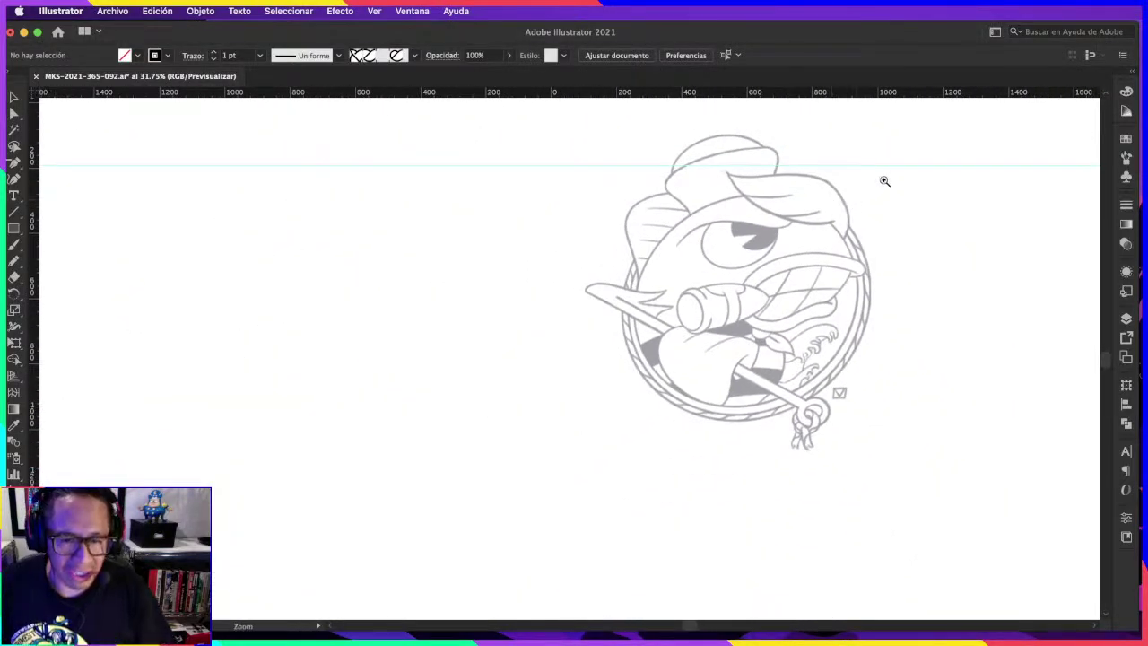
scroll(888, 170, "up", 2)
scroll(718, 271, "up", 2)
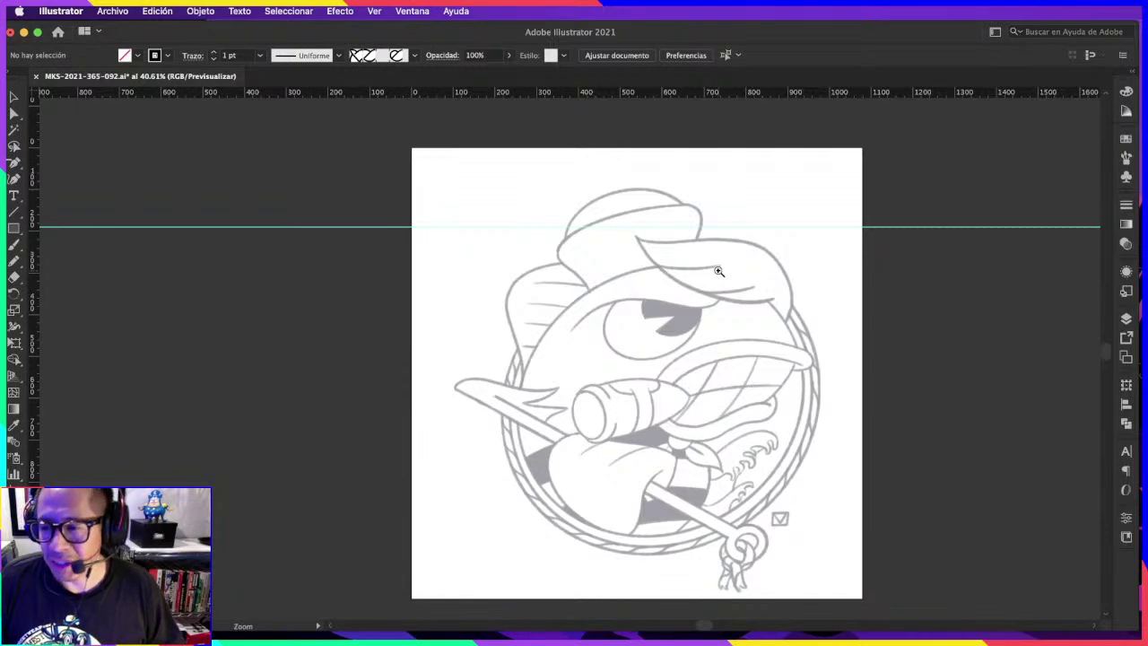
Step: Pan the artboard to recentre the whole fish badge
key("super+Tab")
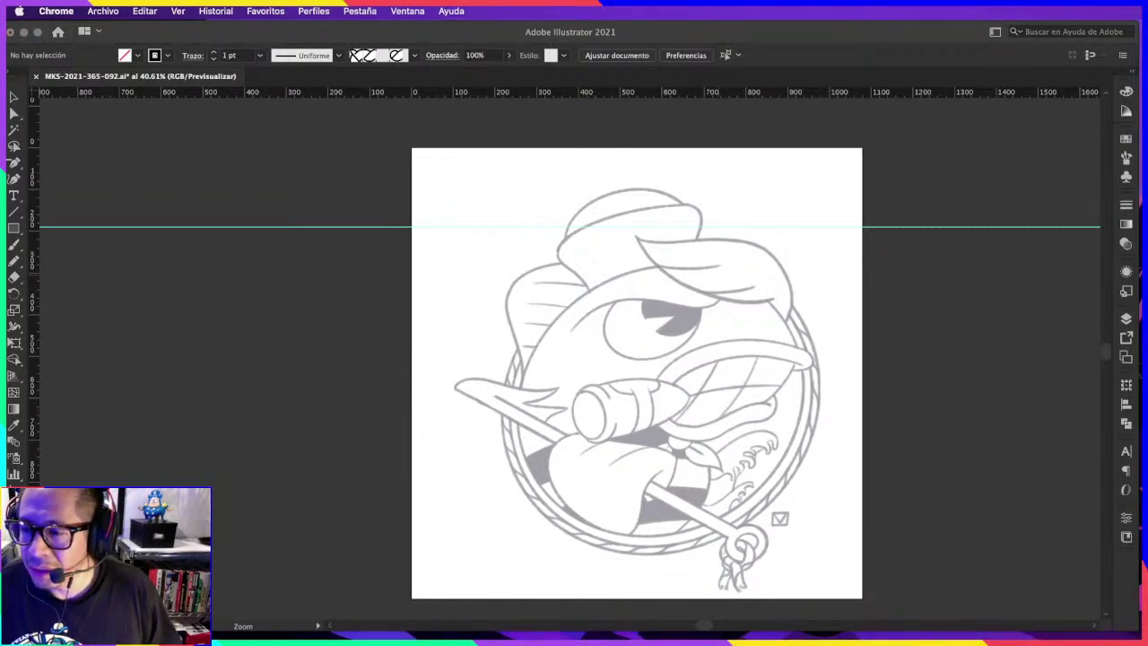
key("super+Tab")
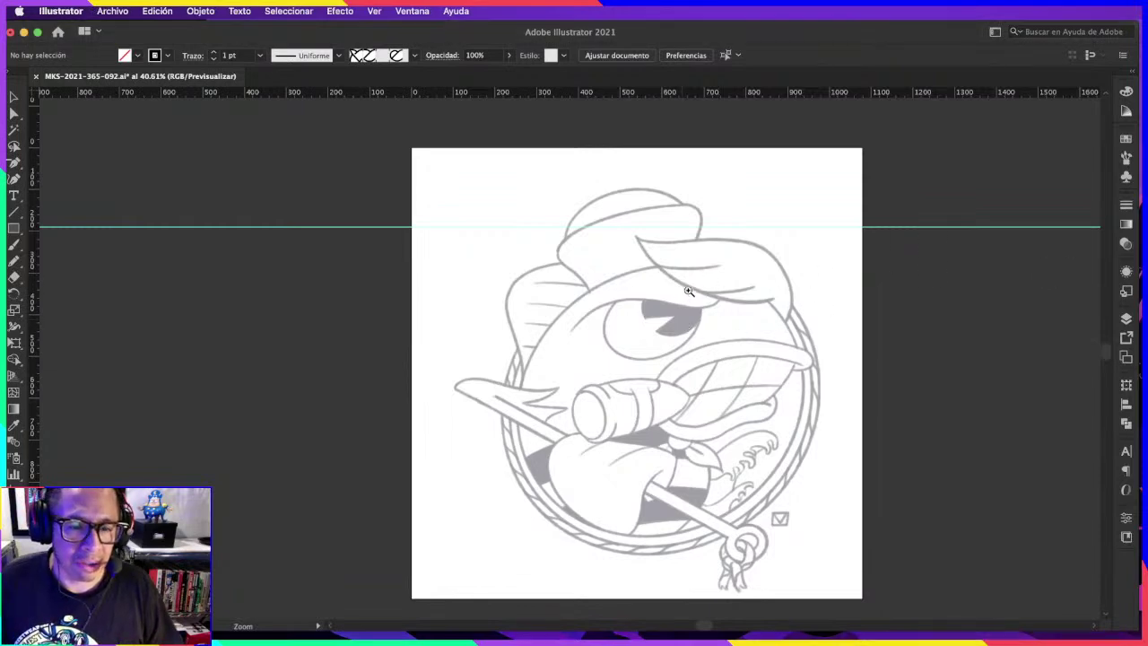
scroll(777, 265, "up", 2)
scroll(906, 345, "down", 3)
mouse_move(757, 389)
left_mouse_down()
mouse_move(792, 404)
mouse_move(806, 341)
left_mouse_up()
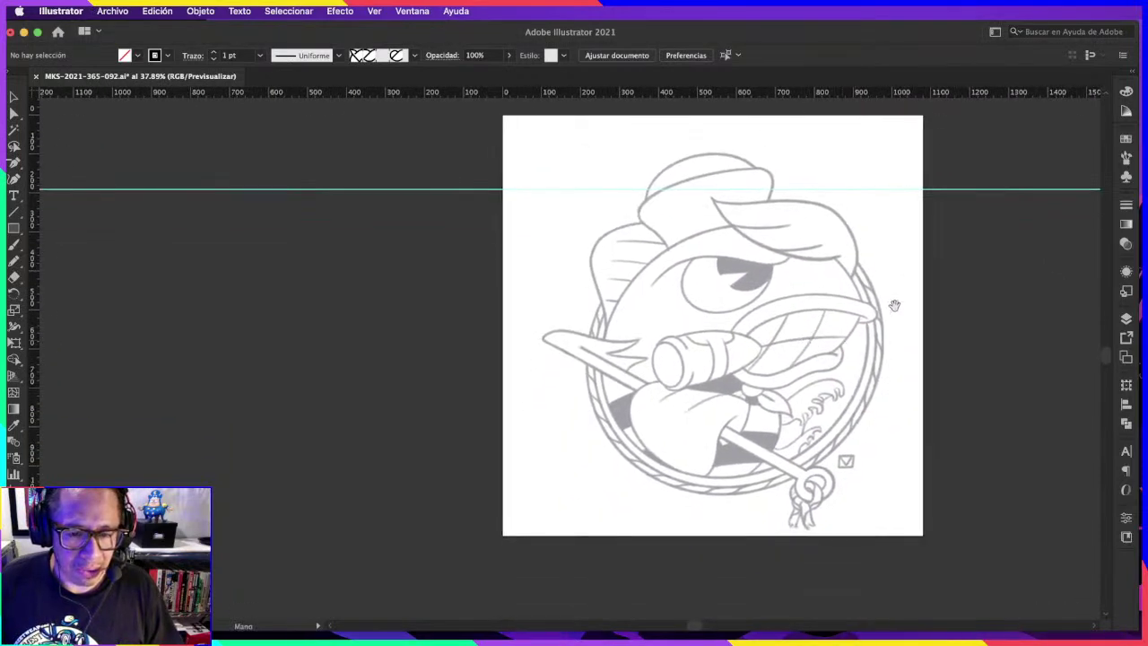
Step: Show the stroke settings, then the Layers list with Capa 2 and Capa 1
key("super+Tab")
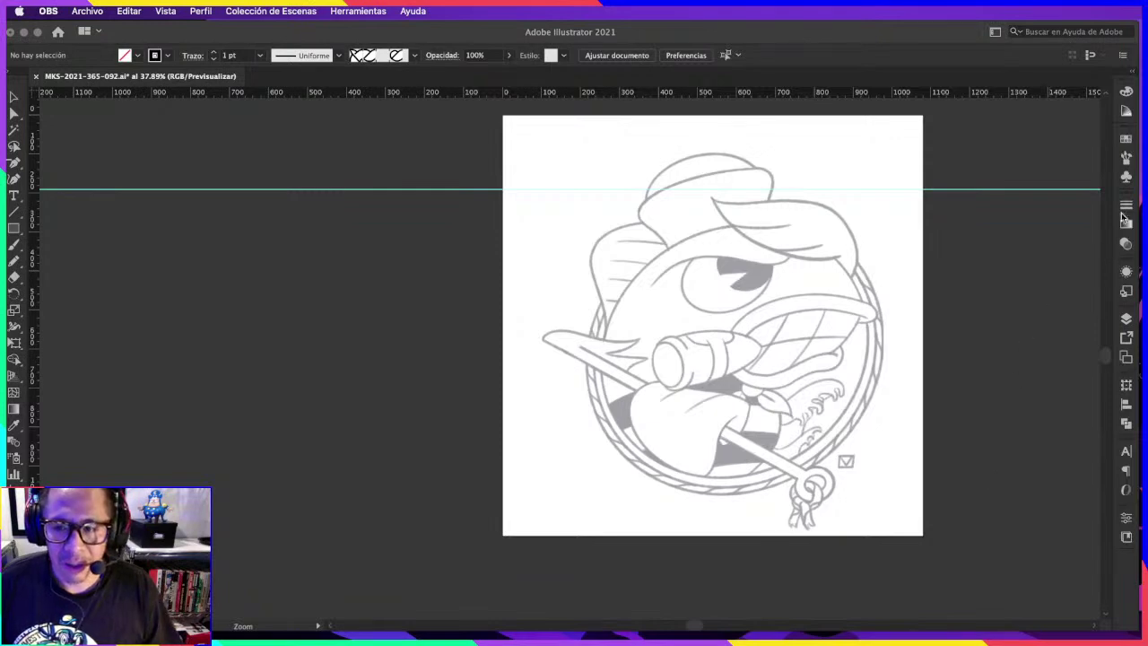
key("super+Tab")
left_click(1126, 203)
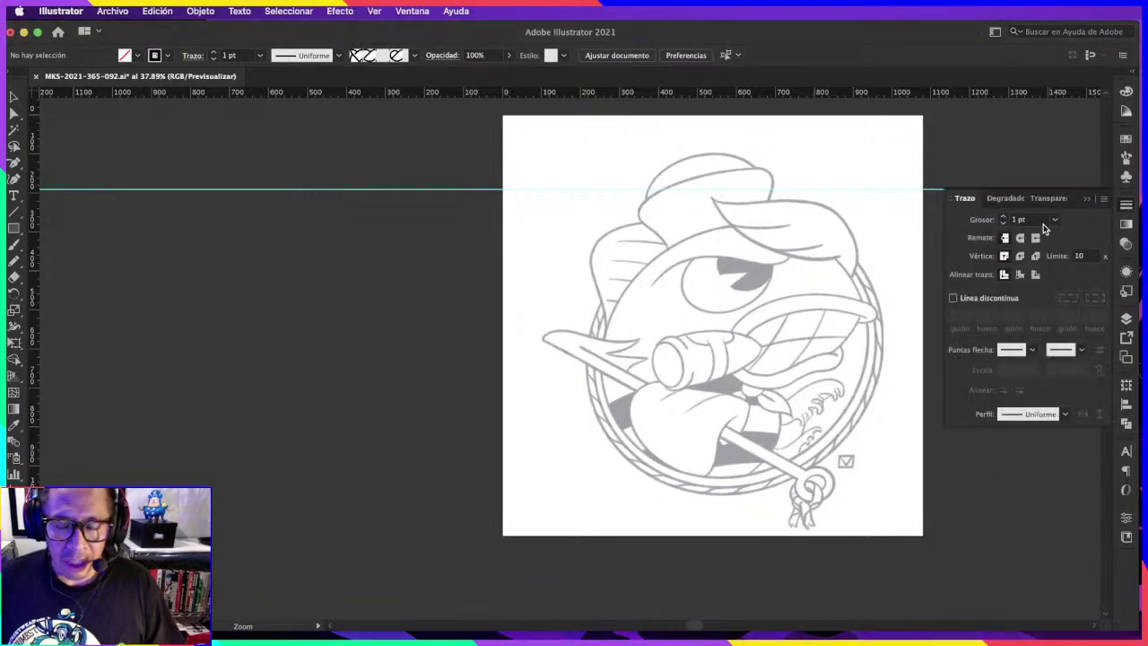
left_click(1128, 319)
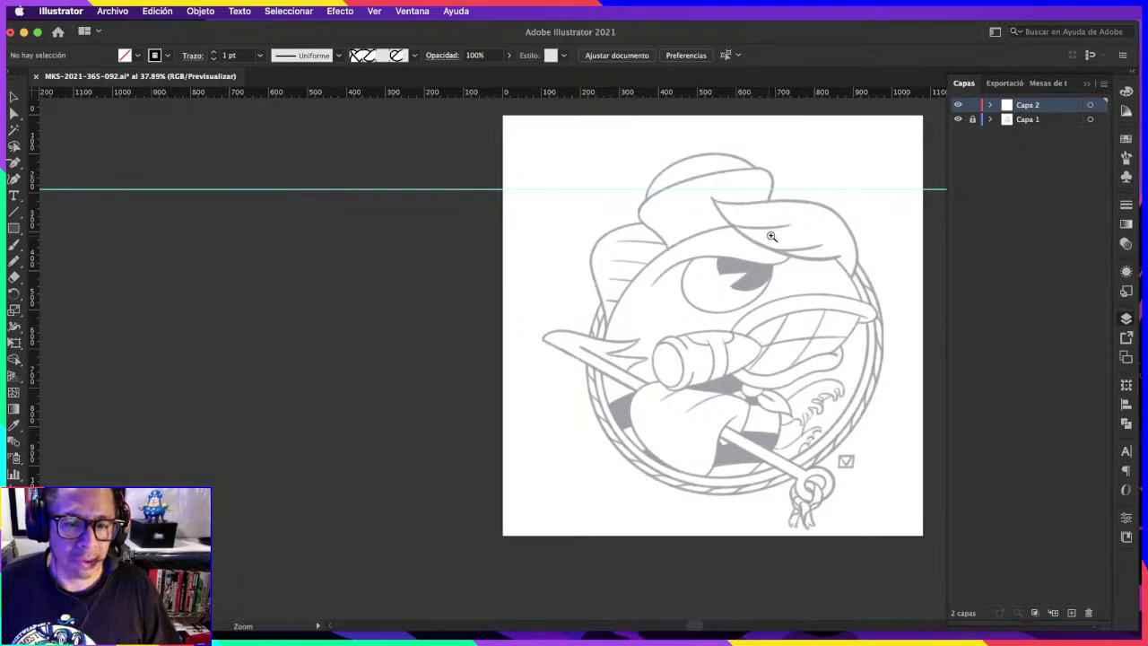
Step: Zoom in on the fish's hat and eye, and pick the Curvature tool
left_click(769, 240)
left_click(841, 208)
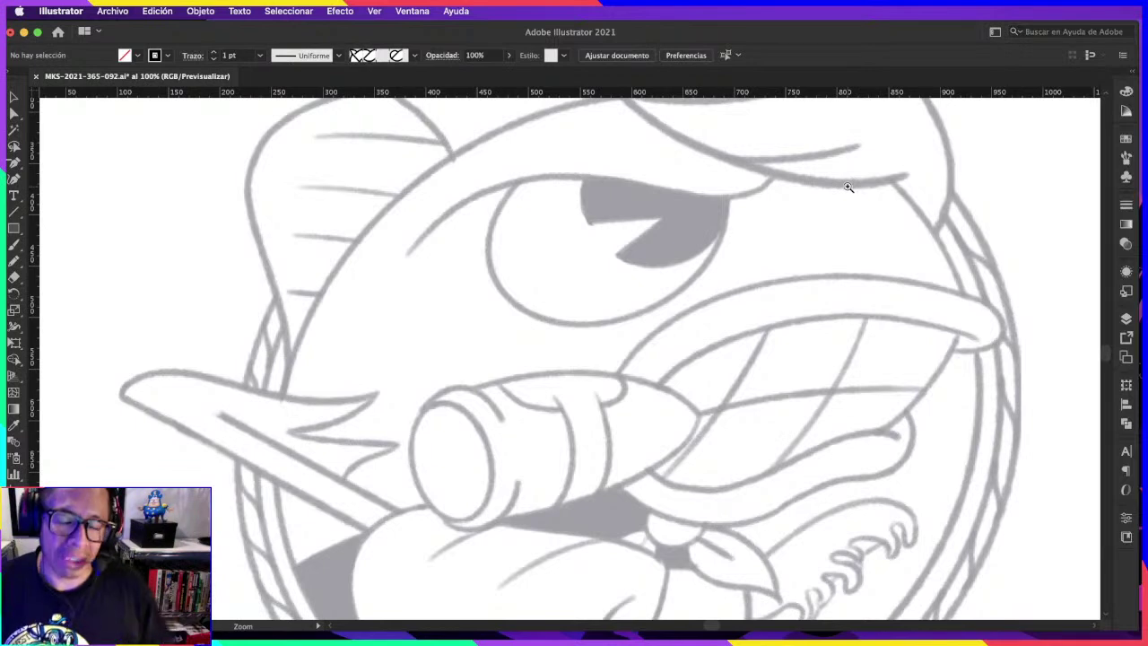
scroll(861, 187, "down", 1)
left_click_drag(861, 188, 771, 322)
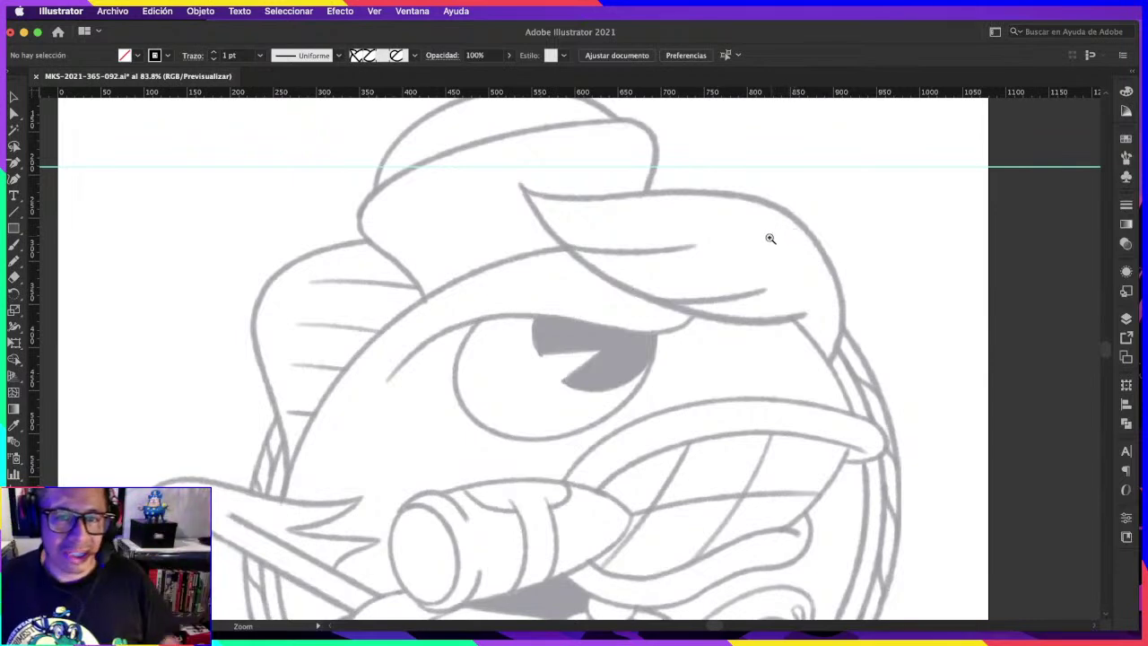
key("v")
left_click(15, 199)
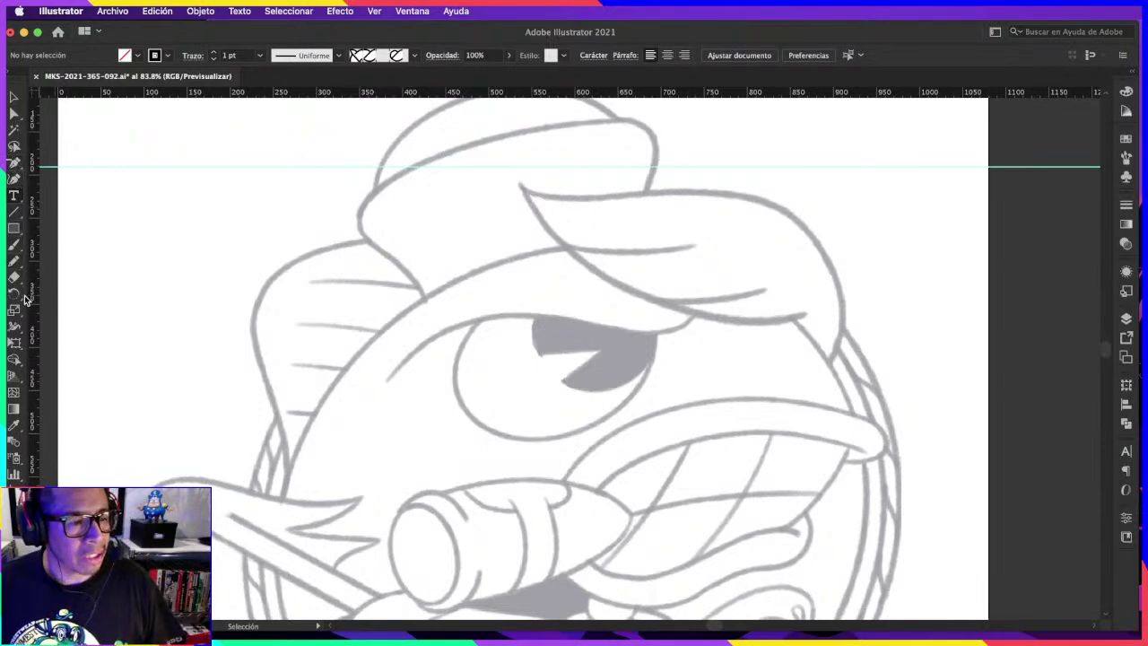
left_click(13, 165)
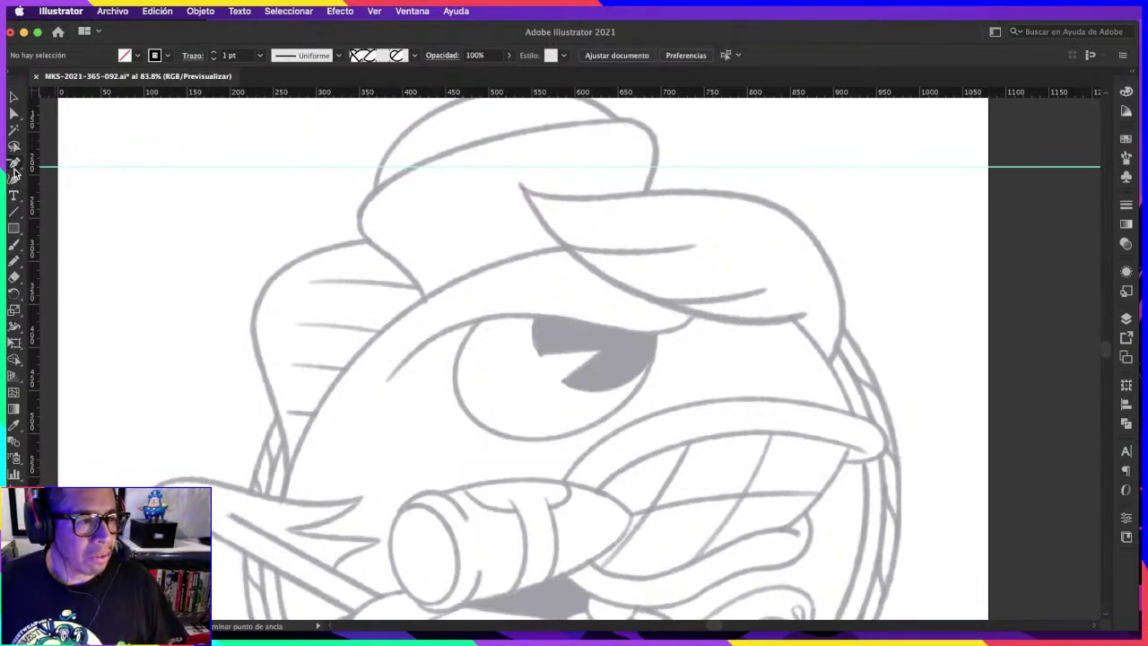
left_click(14, 180)
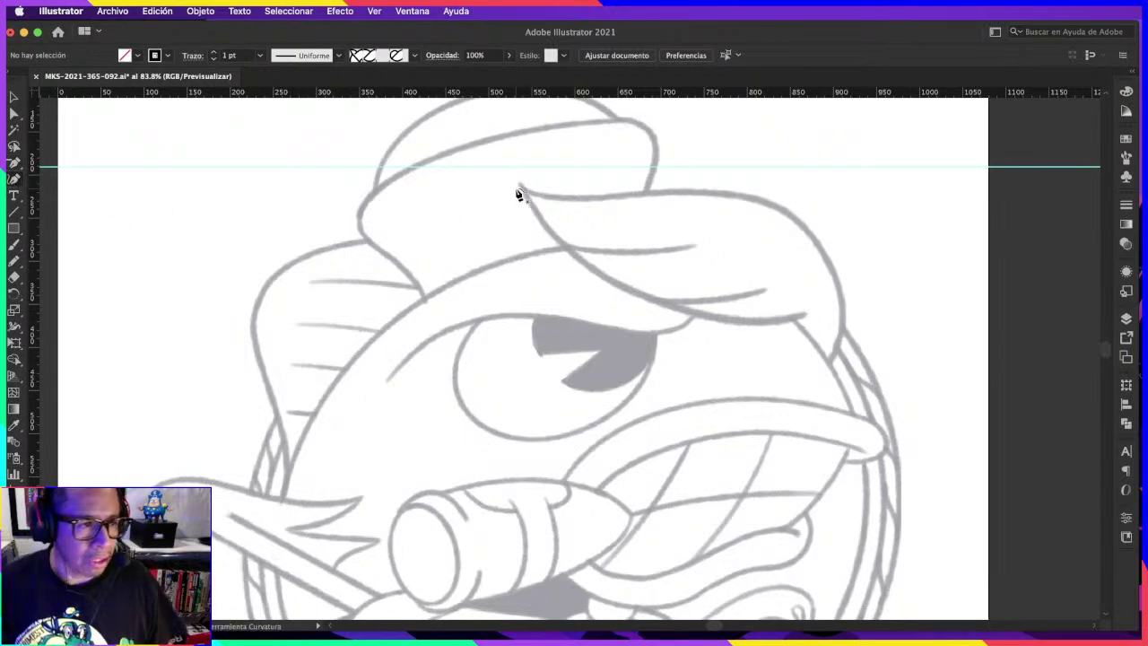
Step: Draw a trial curve across the hat brim, then delete it
left_click(476, 184)
left_click(777, 350)
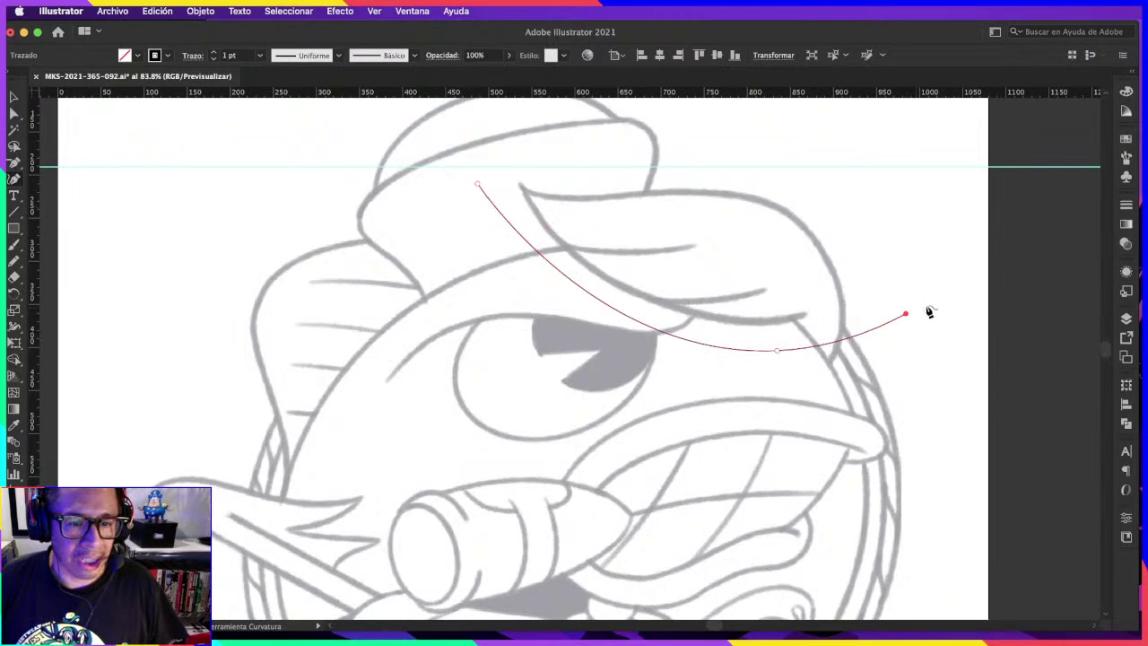
key("v")
key("shift+grave")
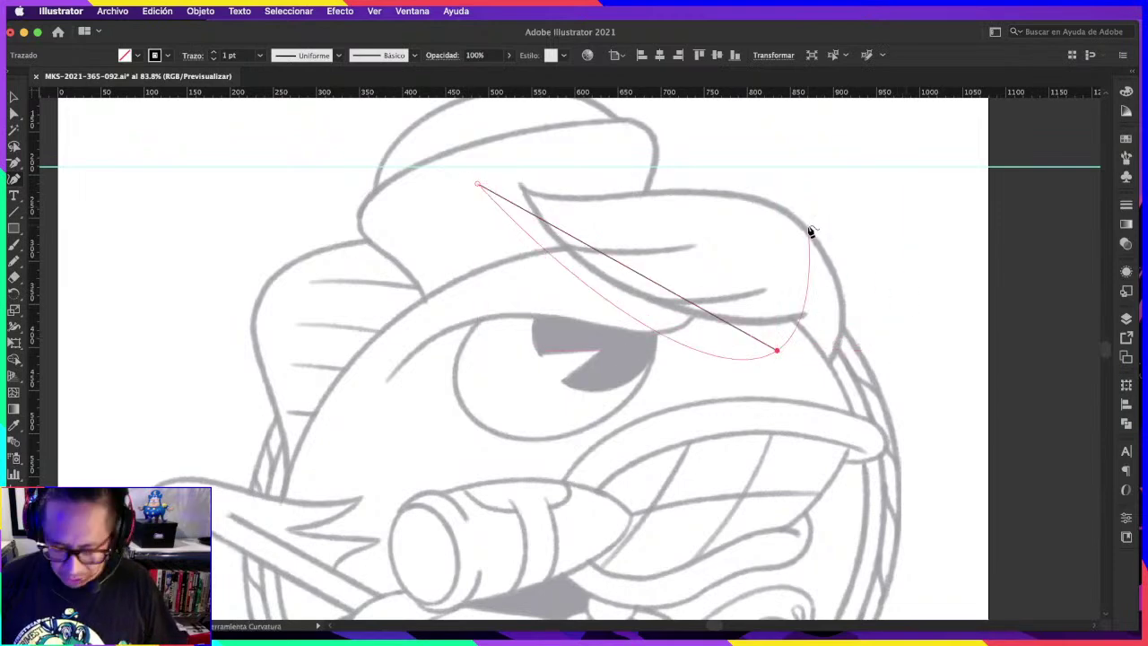
key("Delete")
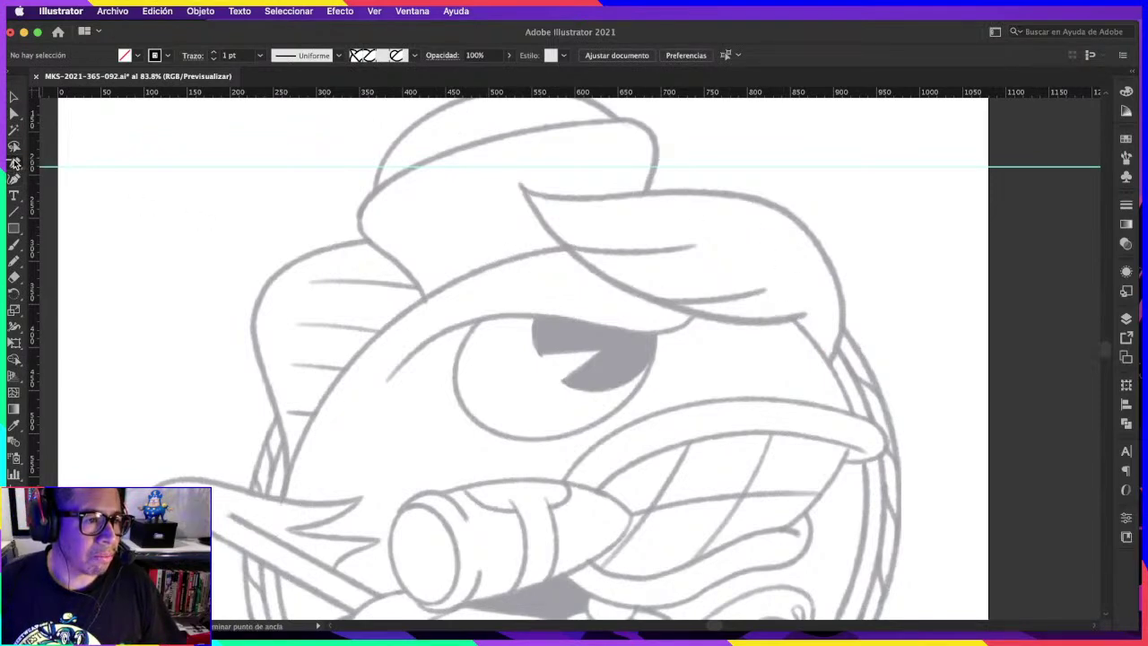
Step: With the Pen tool, trace a bent line along the hat brim's lower edge
left_click(14, 163)
left_click(89, 162)
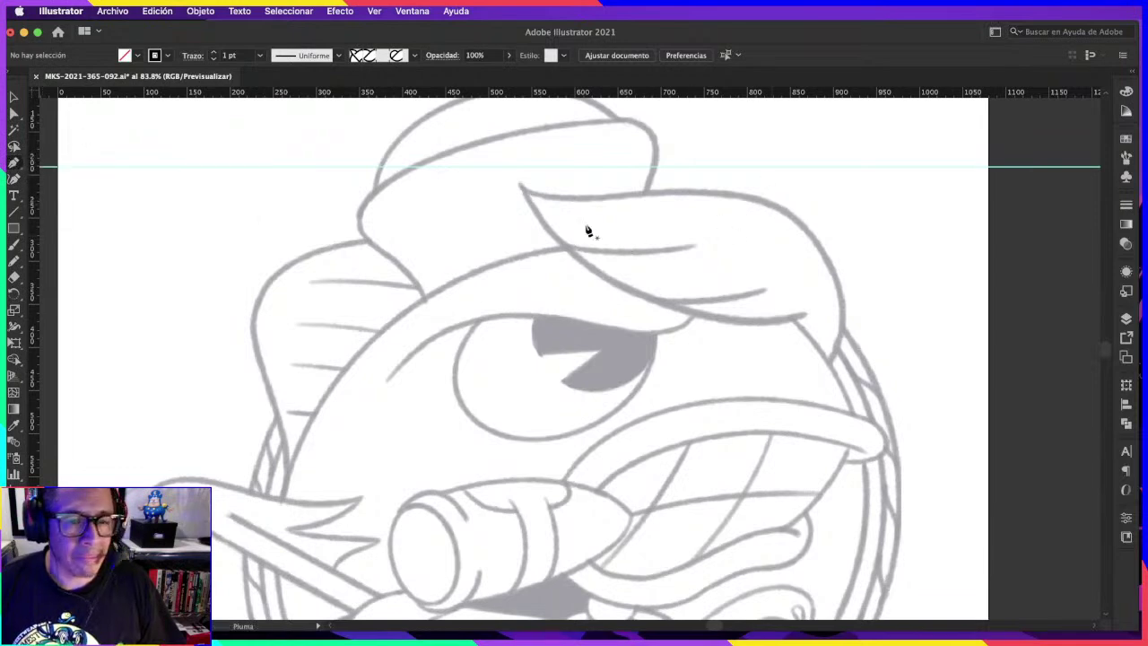
left_click(519, 186)
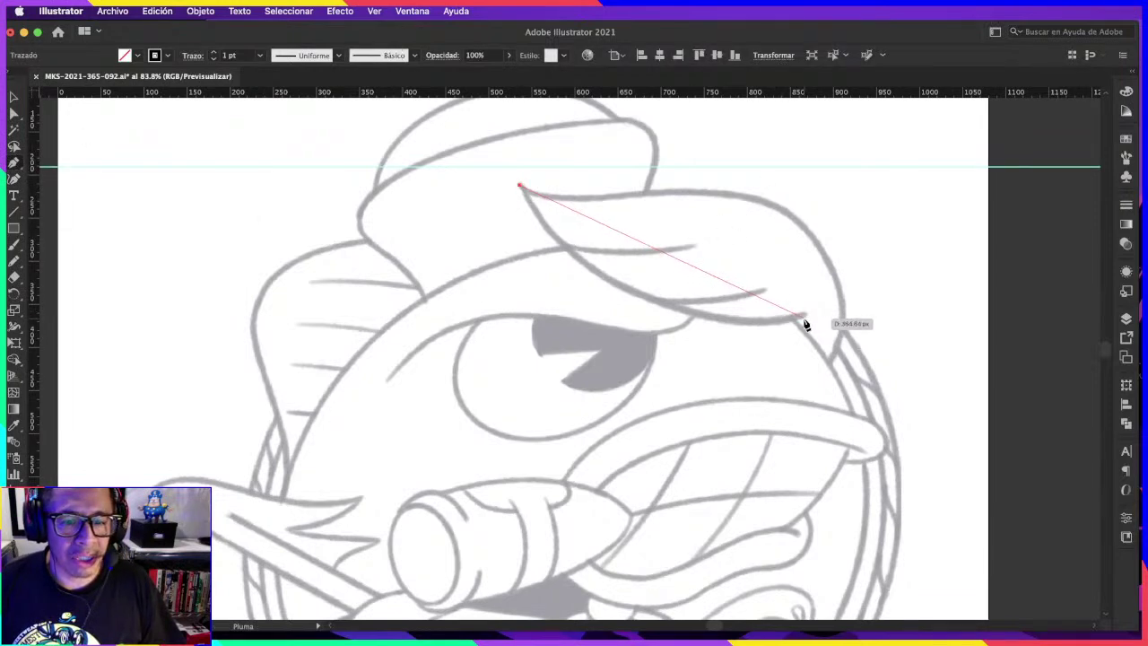
left_click(802, 316)
left_click_drag(693, 267, 670, 308)
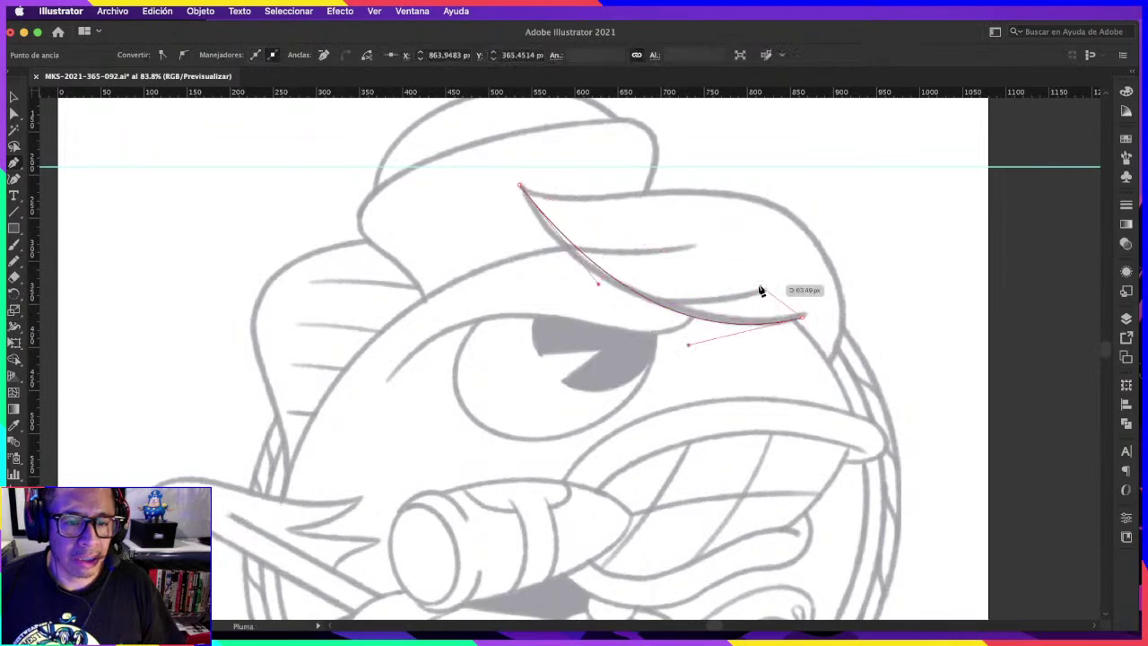
left_click_drag(782, 209, 717, 240)
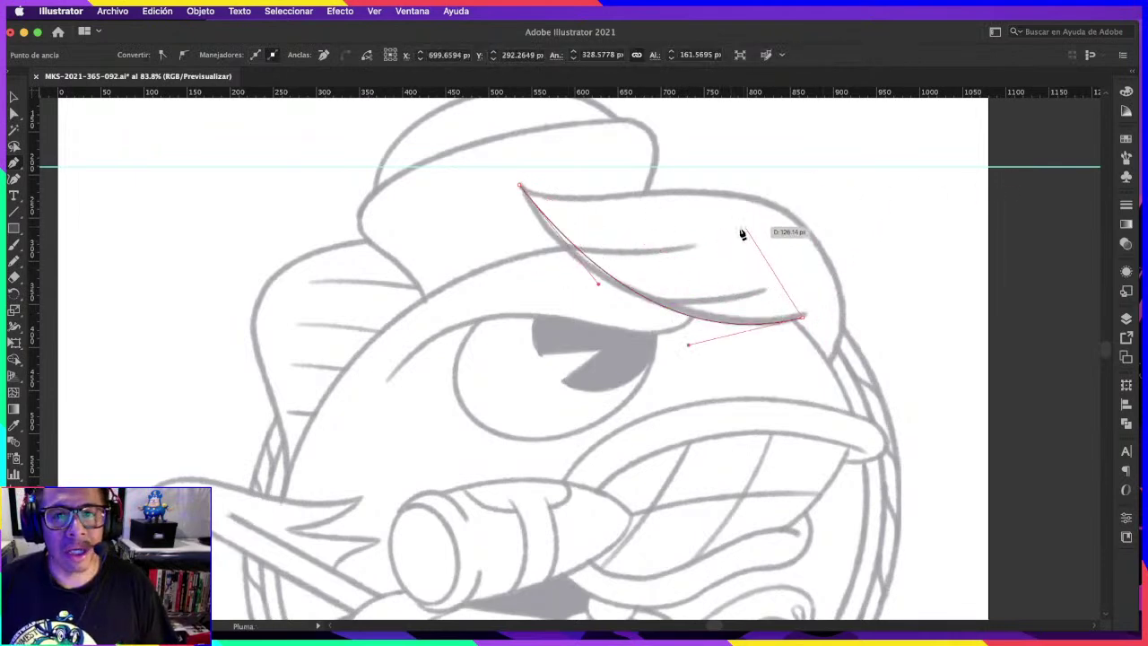
left_click(714, 246, "super")
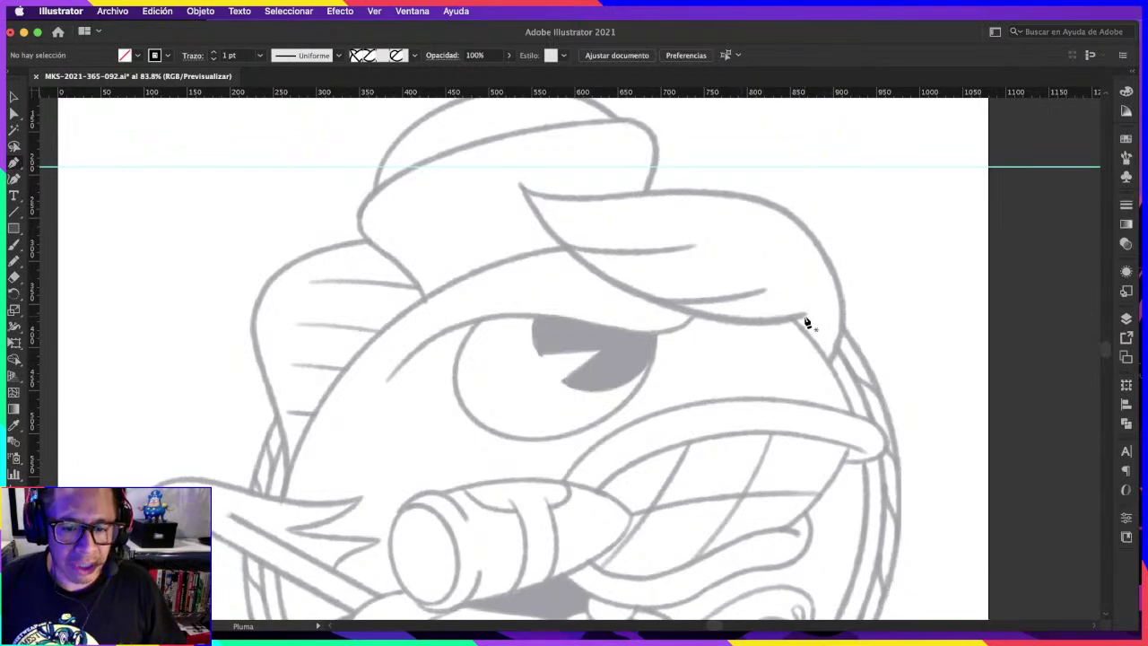
Step: Zoom out to the whole badge and back in on the head, then check the 1 pt stroke settings
key("v")
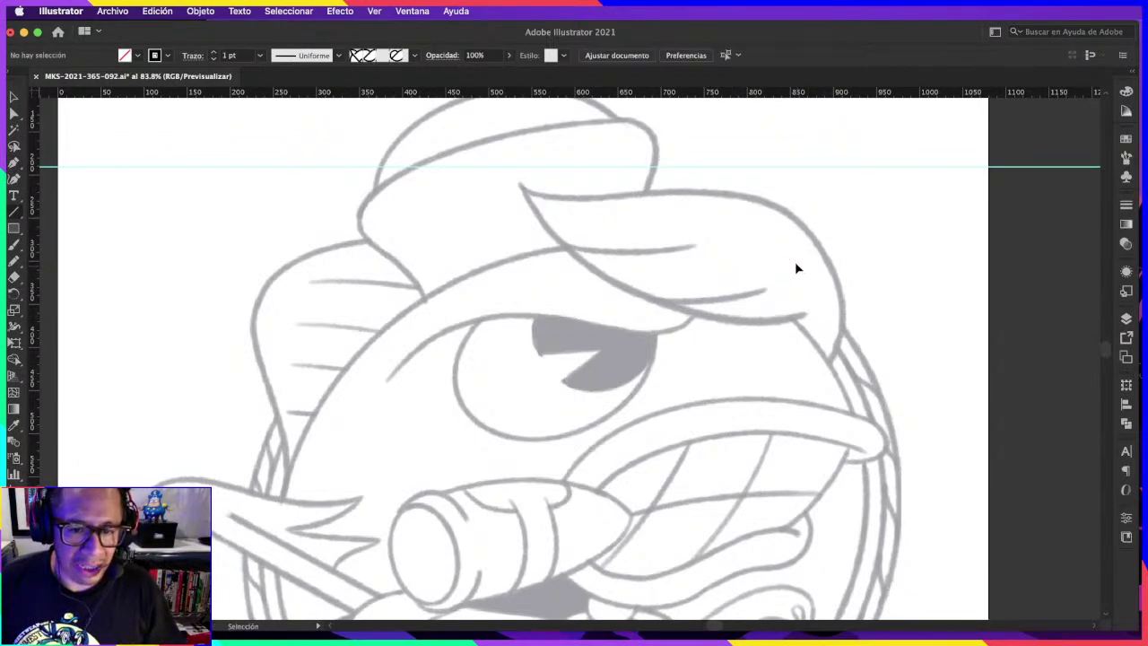
key("z")
left_click_drag(795, 261, 817, 253)
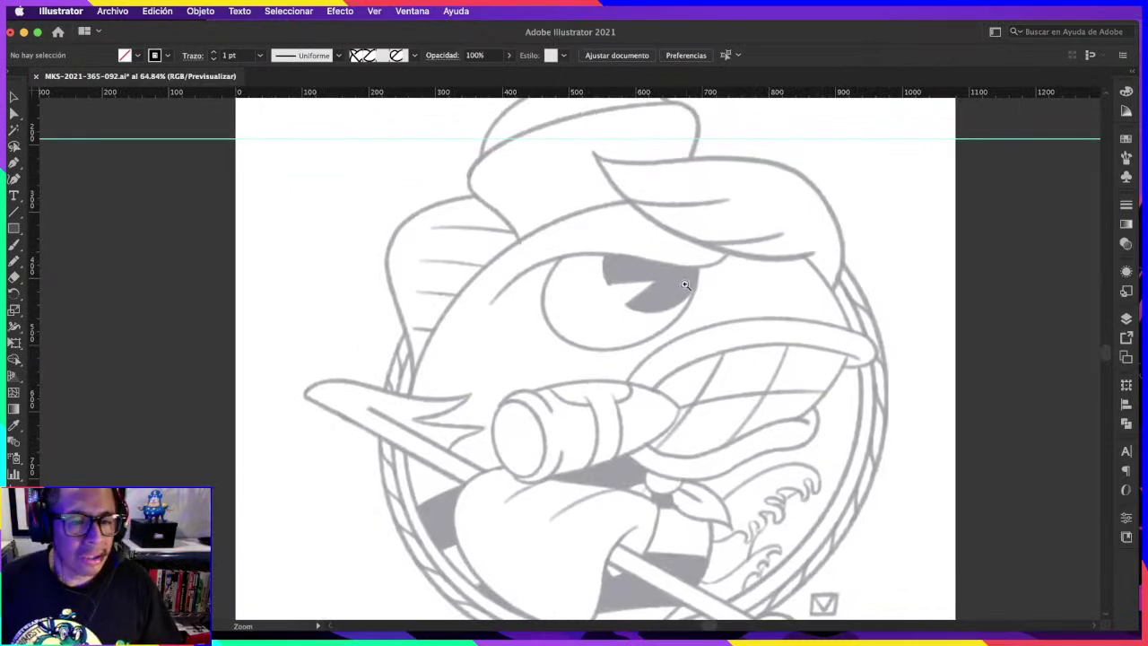
left_click_drag(817, 253, 774, 258)
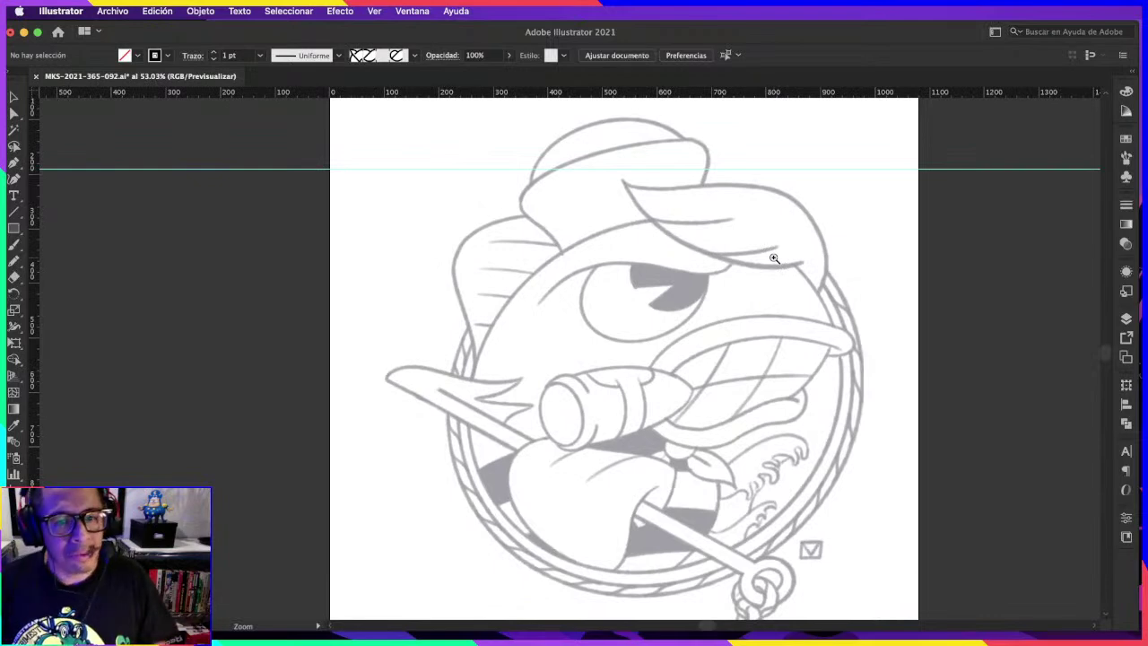
left_click_drag(760, 274, 811, 265)
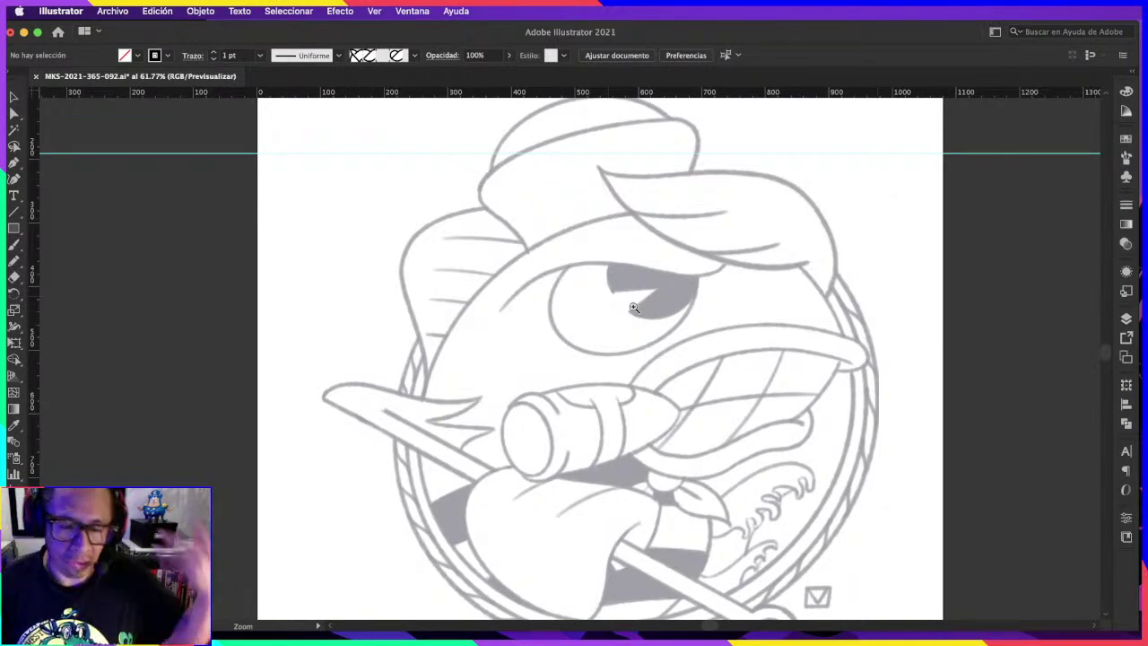
key("v")
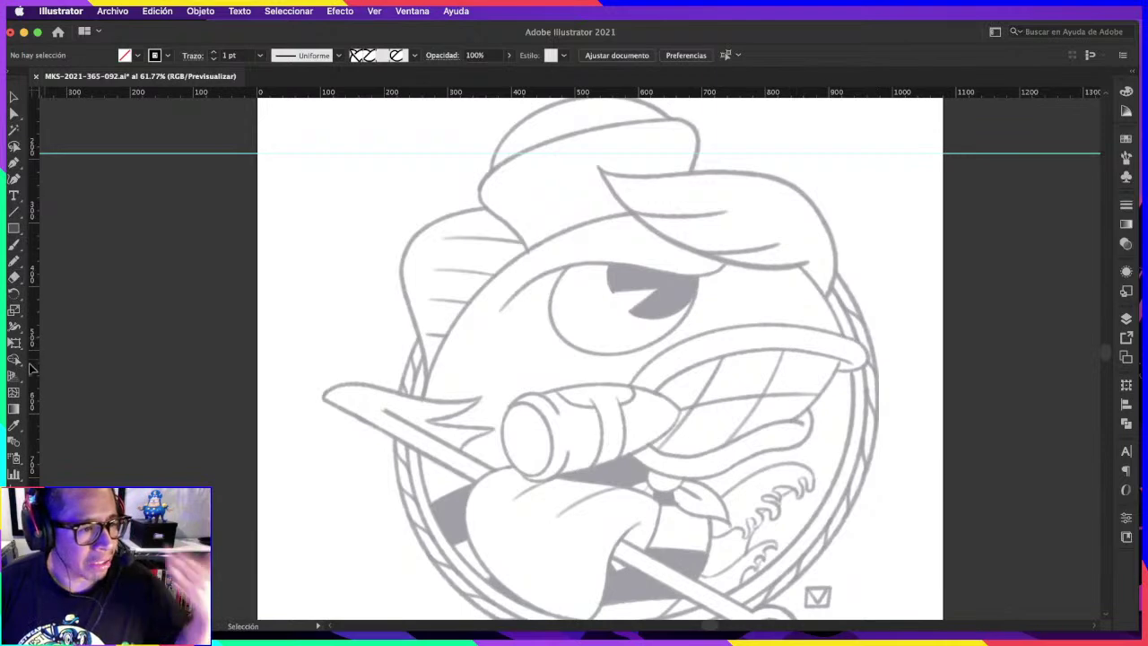
key("z")
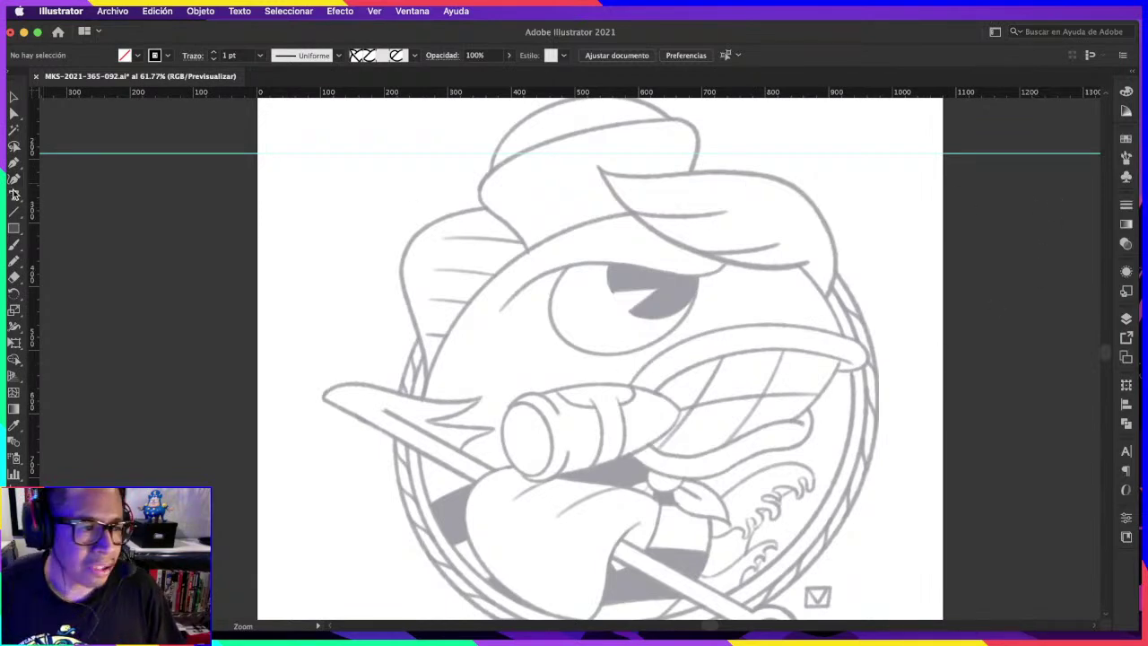
left_click(1127, 208)
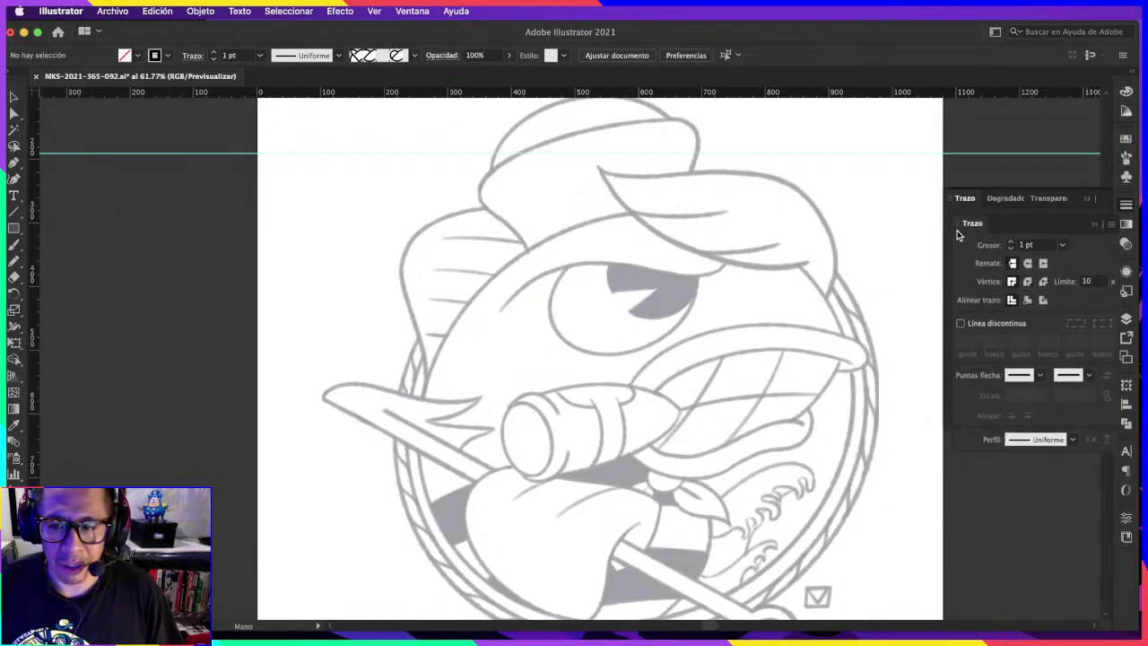
left_click(1087, 198)
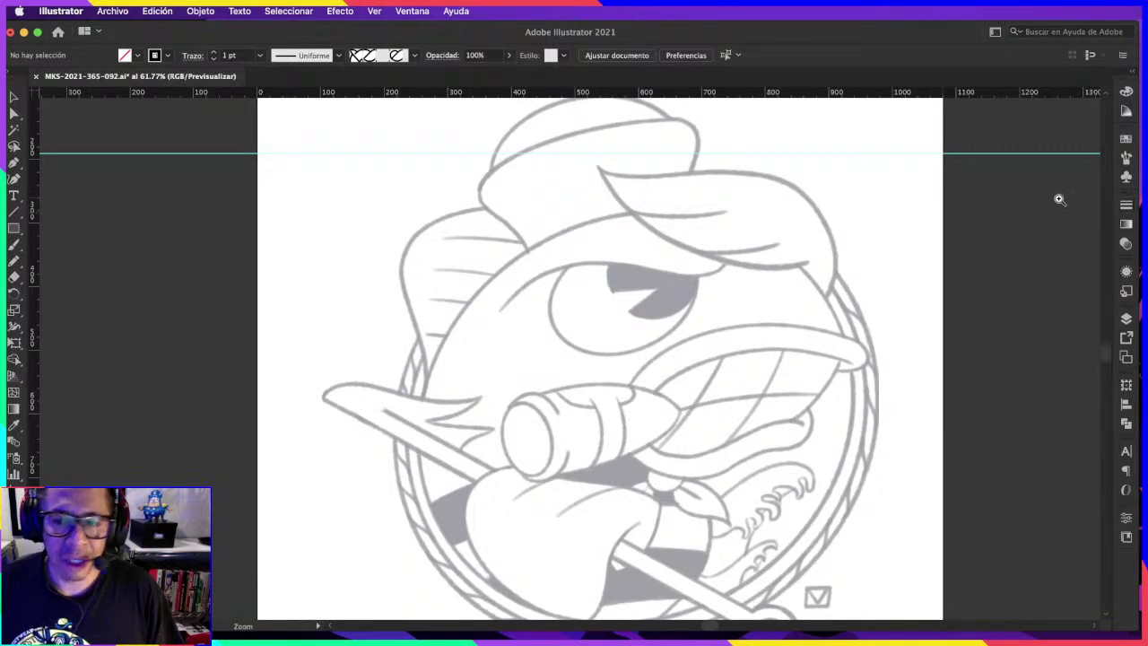
Step: Set Capa 1's Layer Options to dim images at 20%
left_click(1126, 319)
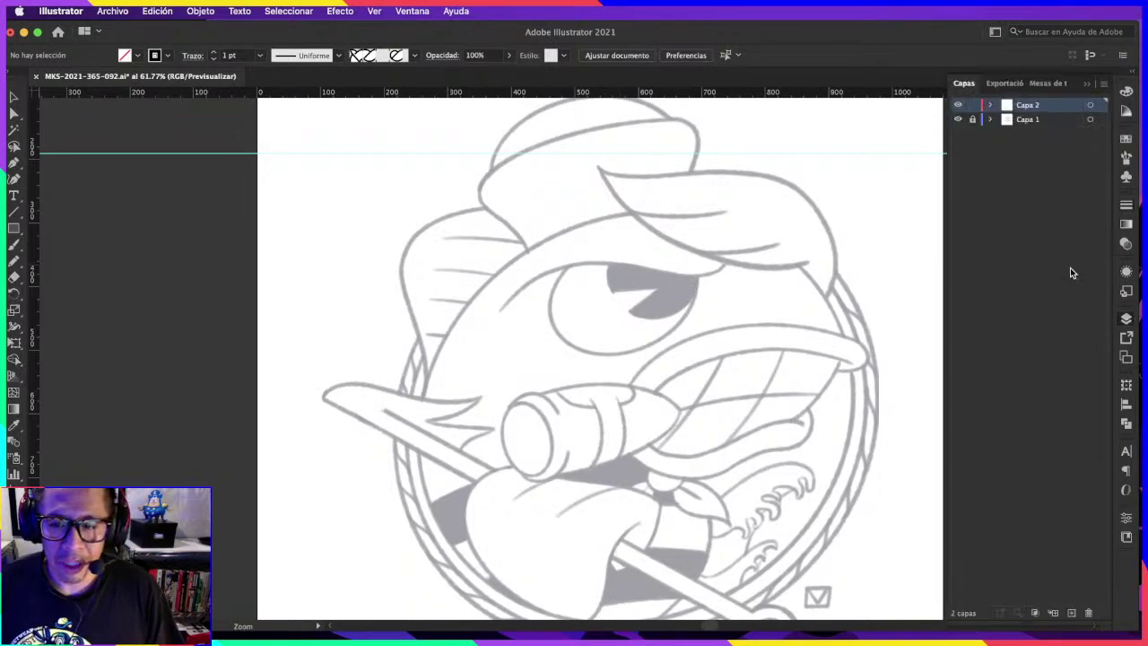
double_click(1054, 124)
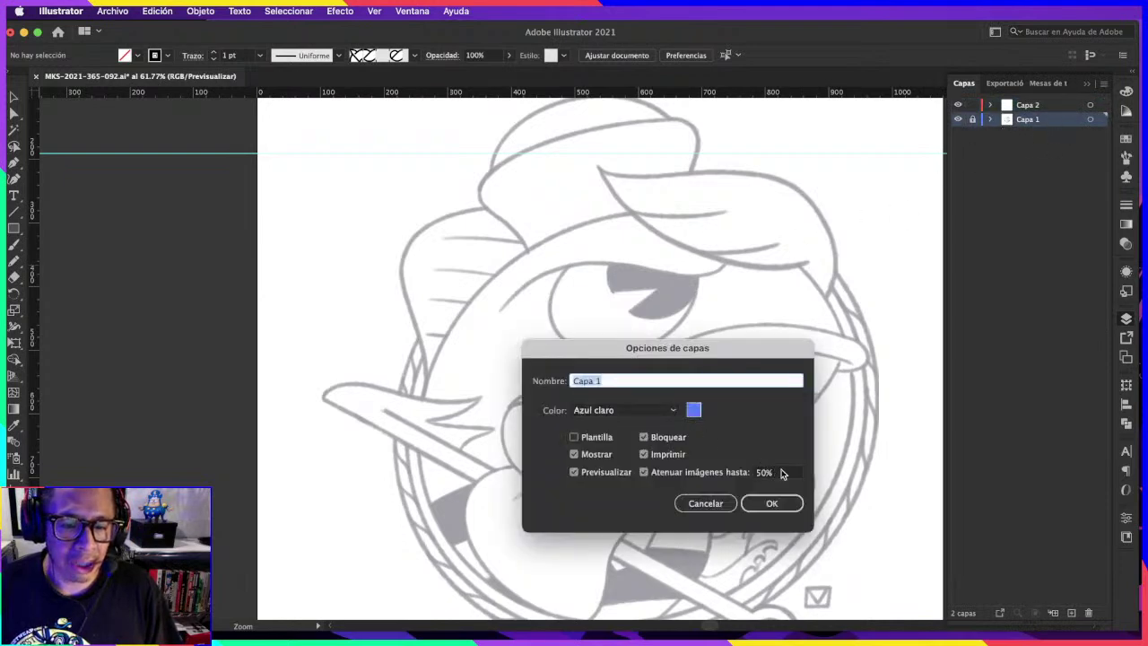
double_click(782, 474)
type("20")
key("Return")
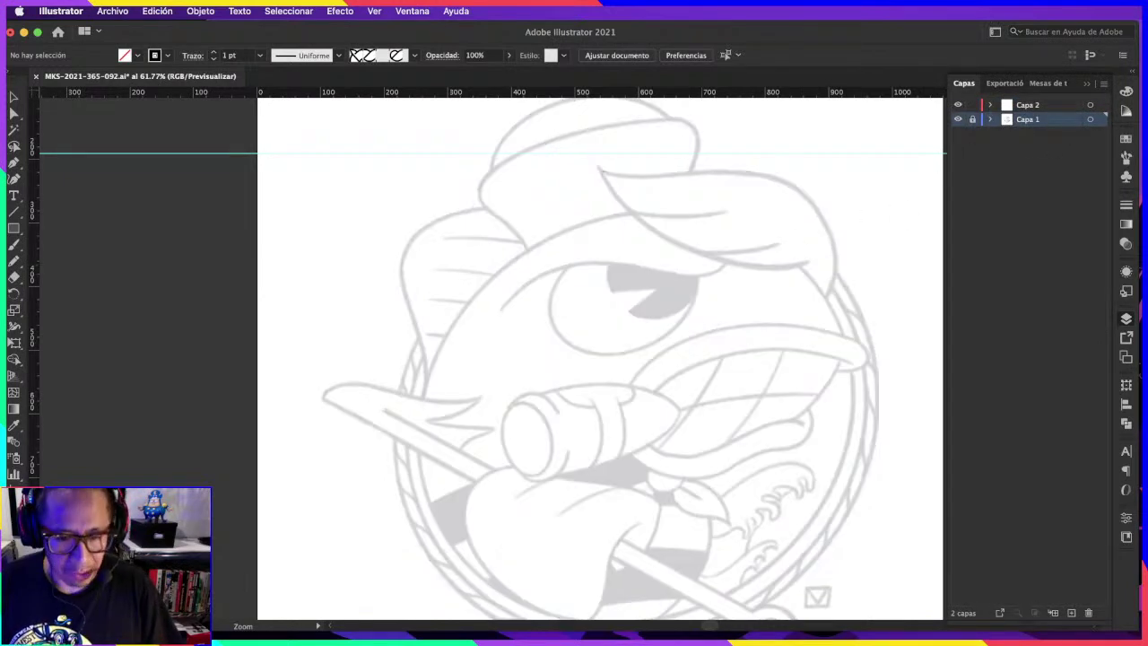
Step: Zoom out over the dimmed badge, then zoom to about 71% on the hat and eye
left_click_drag(823, 360, 781, 335)
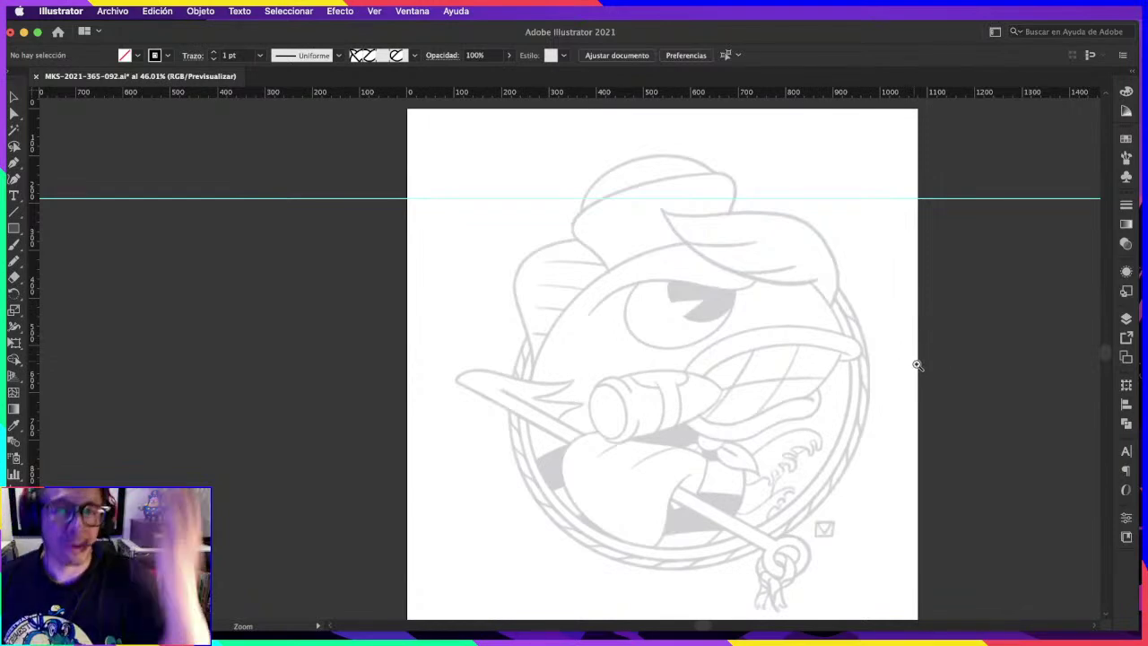
key("super+Tab")
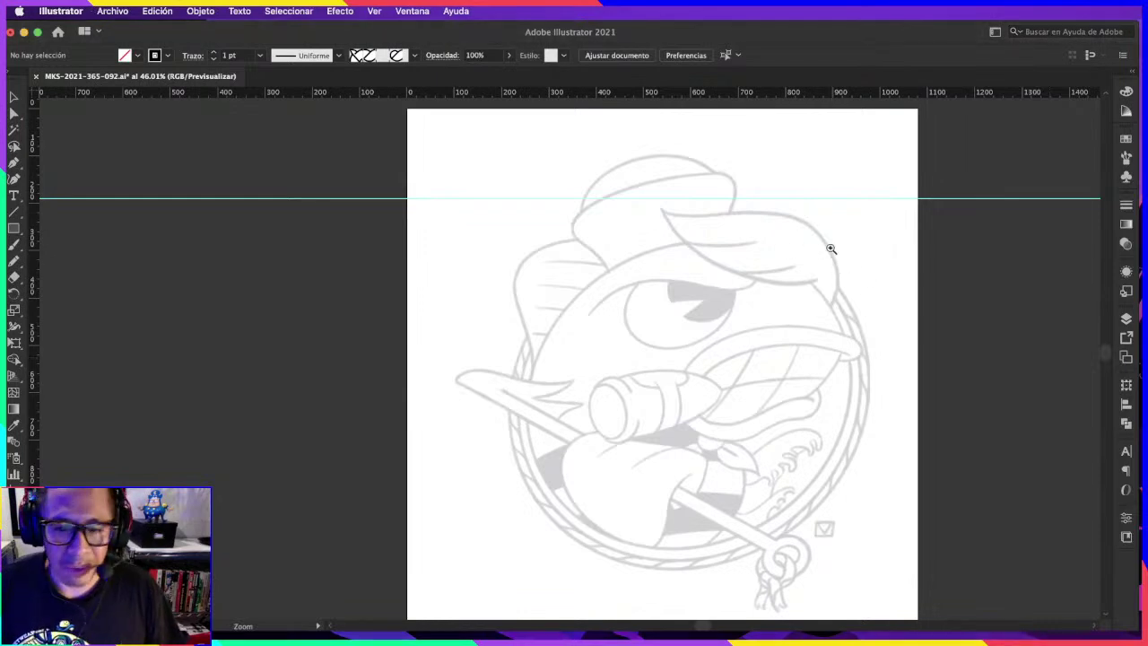
scroll(864, 231, "up", 1)
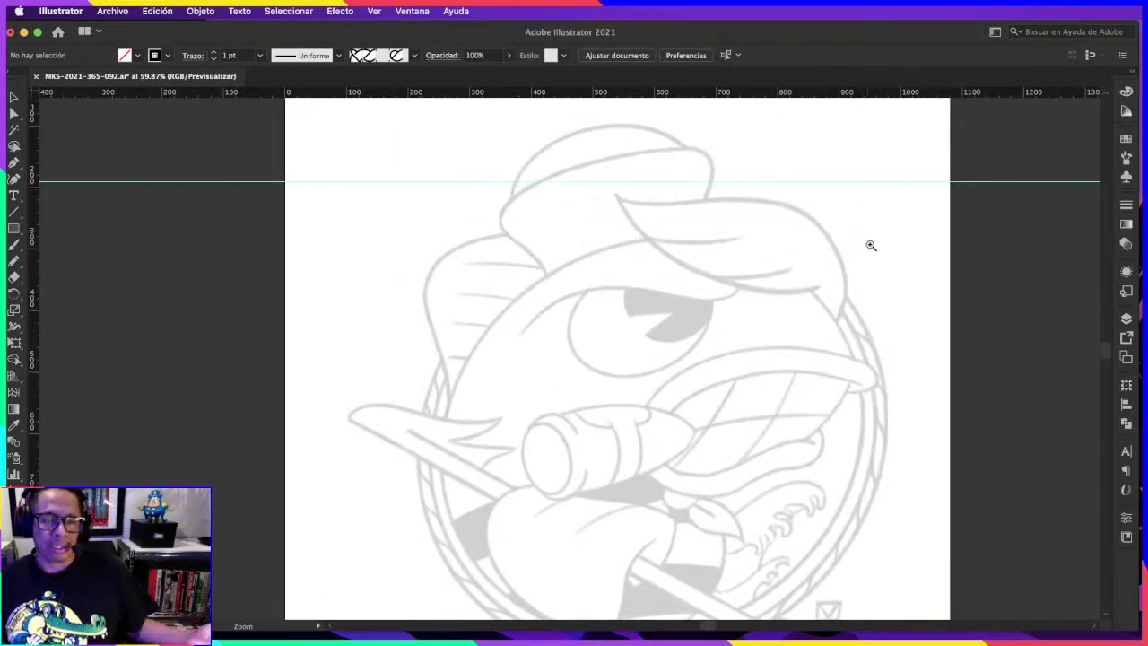
left_click_drag(851, 243, 884, 221)
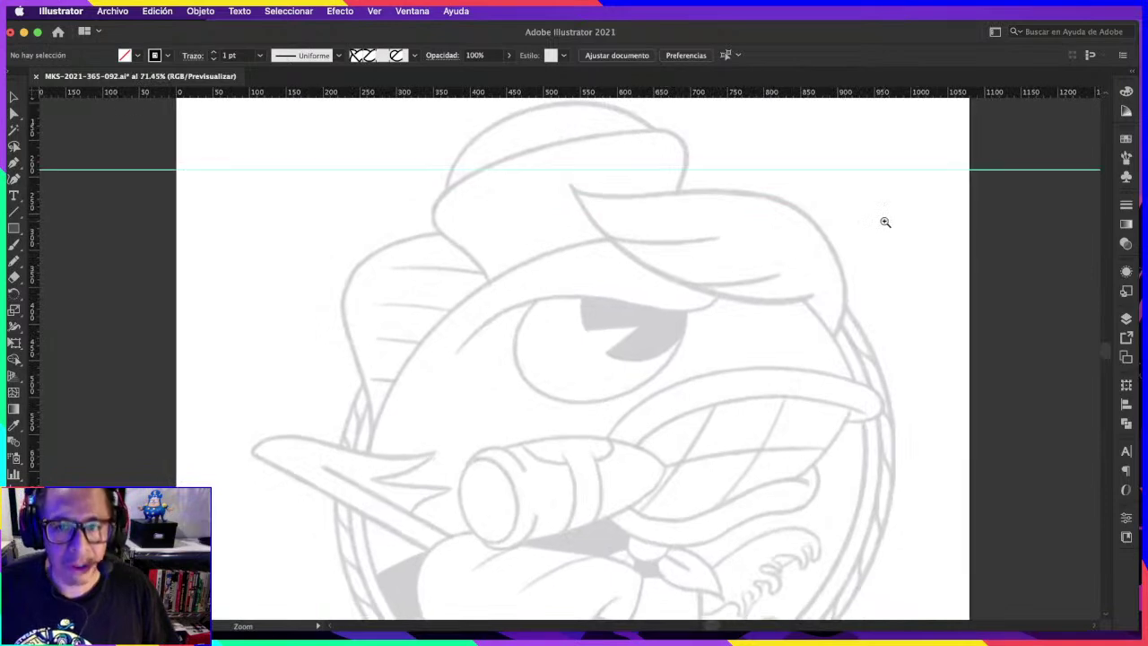
Step: With the Pen tool active, set the stroke colour to pure red (FF0000)
left_click(15, 179)
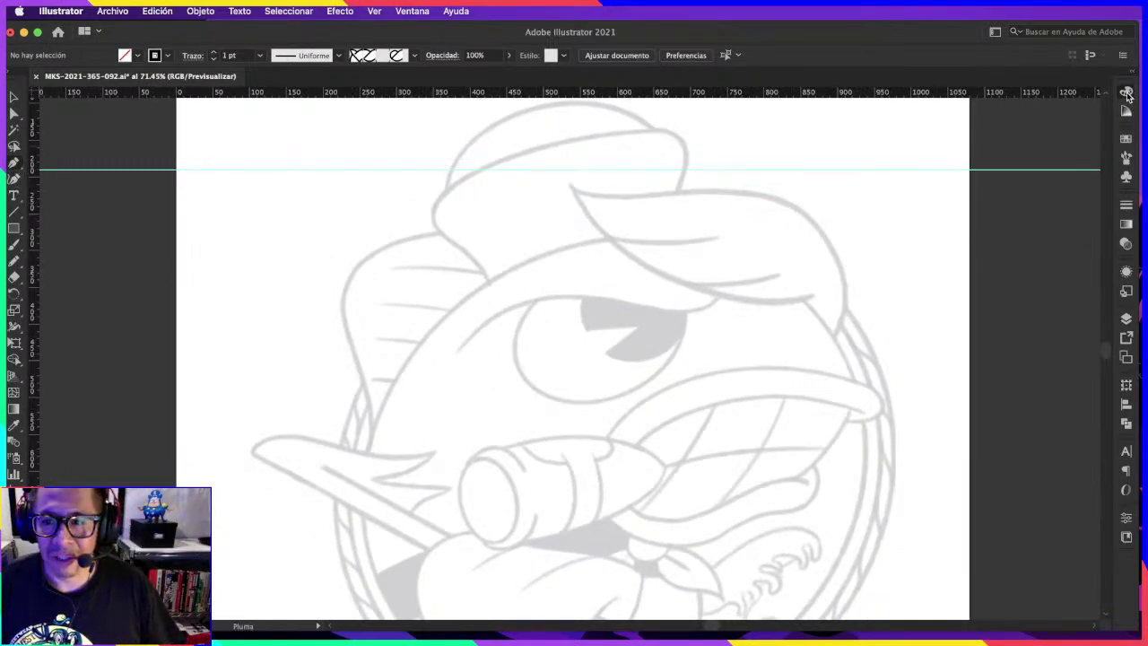
left_click(1127, 93)
left_click(959, 126)
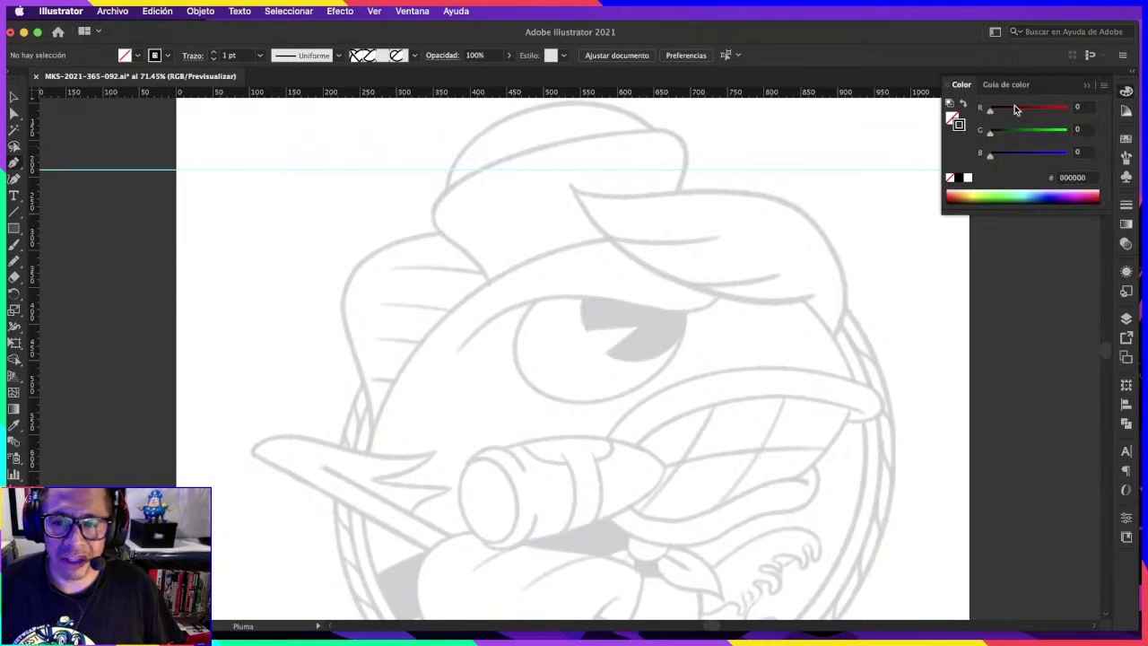
left_click_drag(1054, 118, 1072, 112)
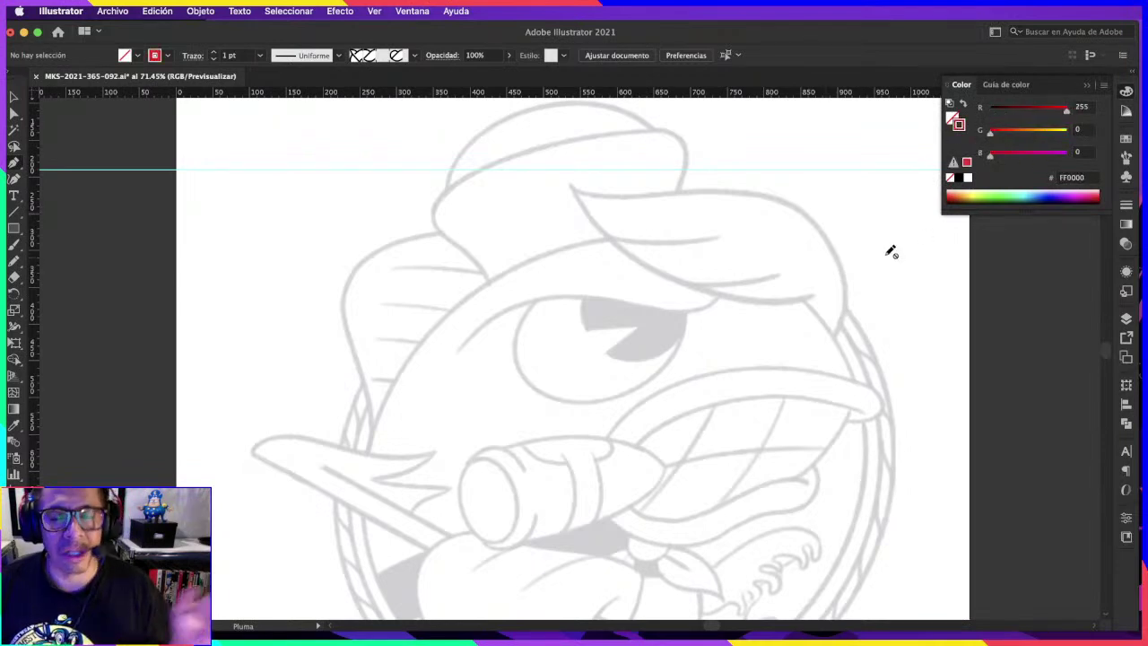
left_click(1006, 299)
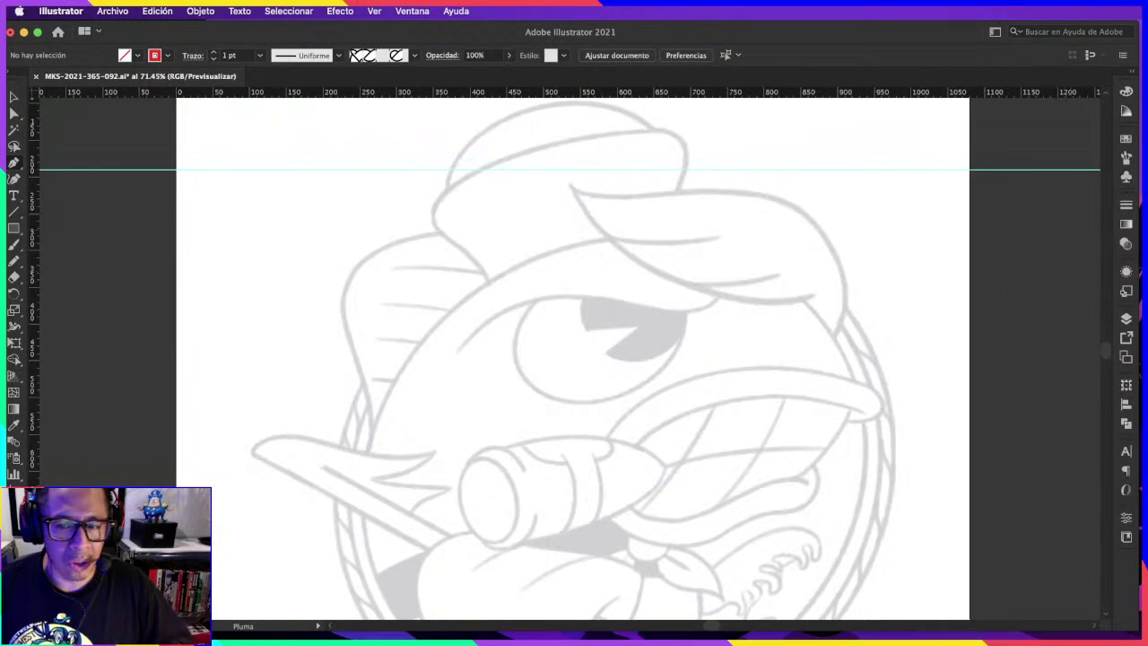
Step: Make Capa 2 the drawing layer and start a path at the brim's right tip
left_click(1128, 204)
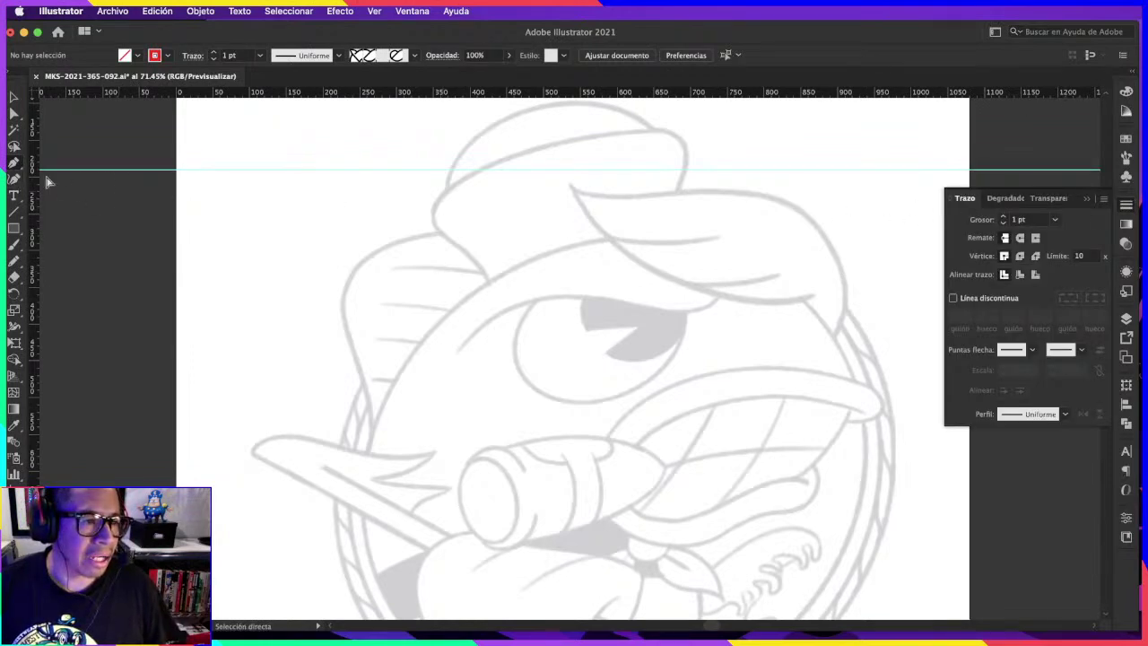
left_click(1128, 320)
left_click(1041, 108)
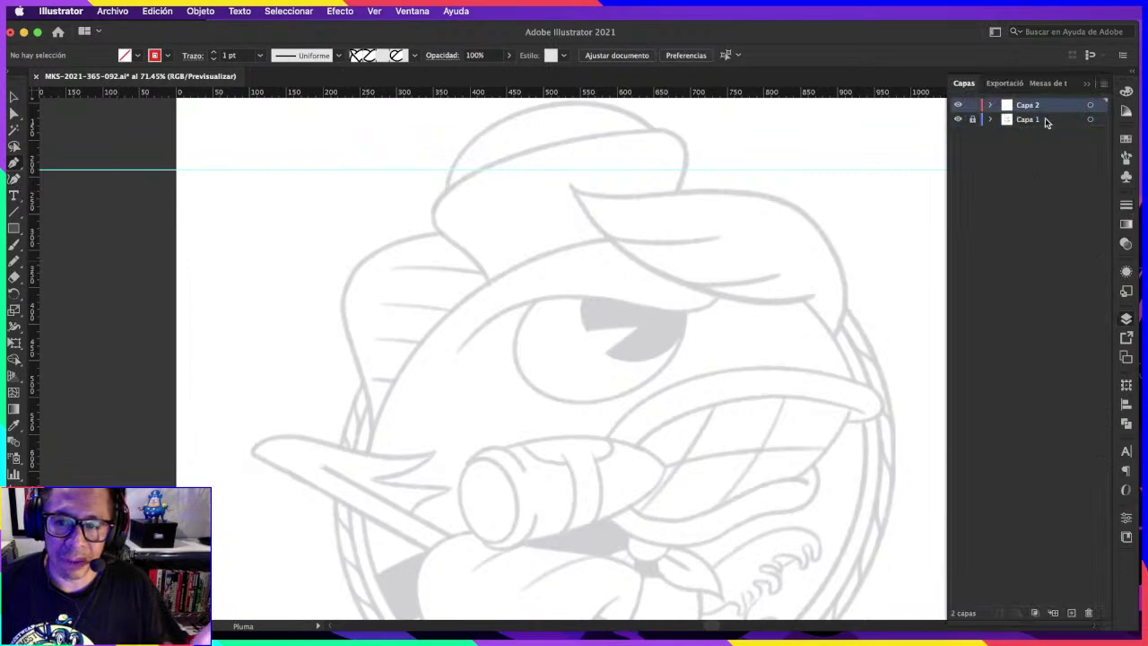
left_click(811, 300)
key("super+z")
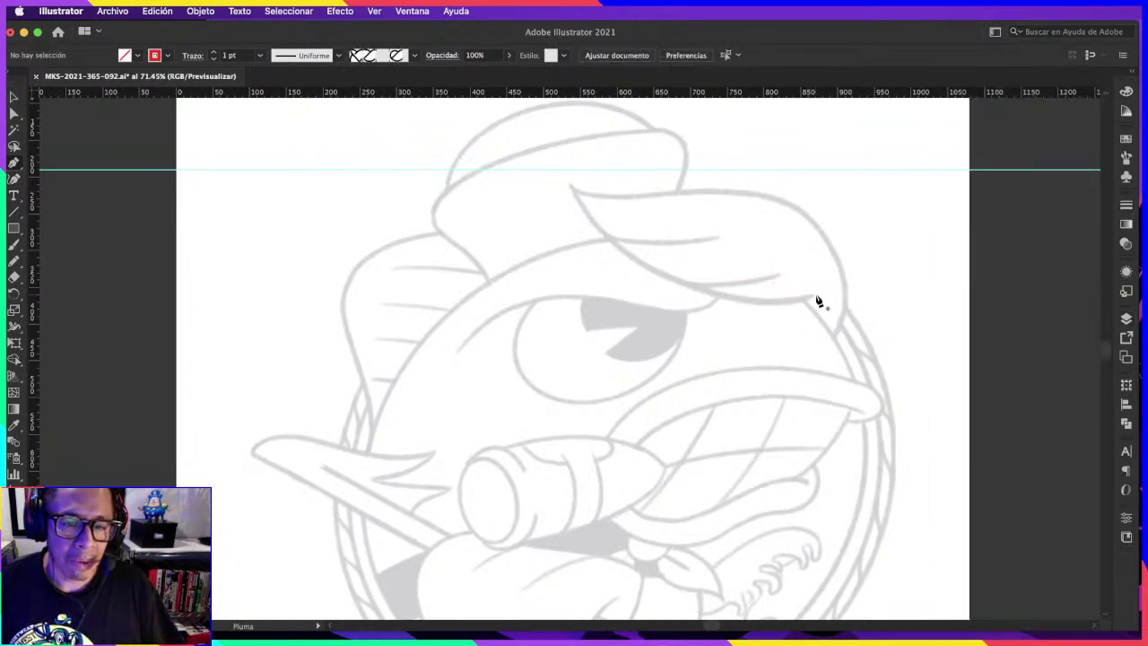
left_click(812, 299)
Step: Trace the red brim outline with curved top and underside segments
left_click(570, 189)
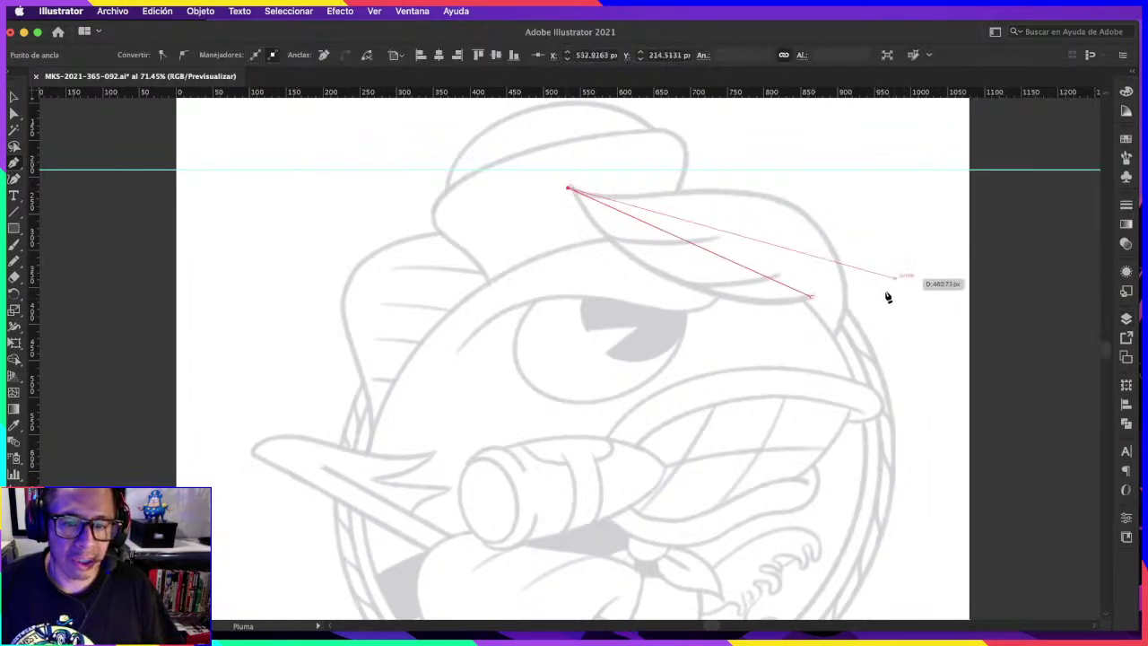
left_click(836, 334)
left_click_drag(756, 293, 812, 227)
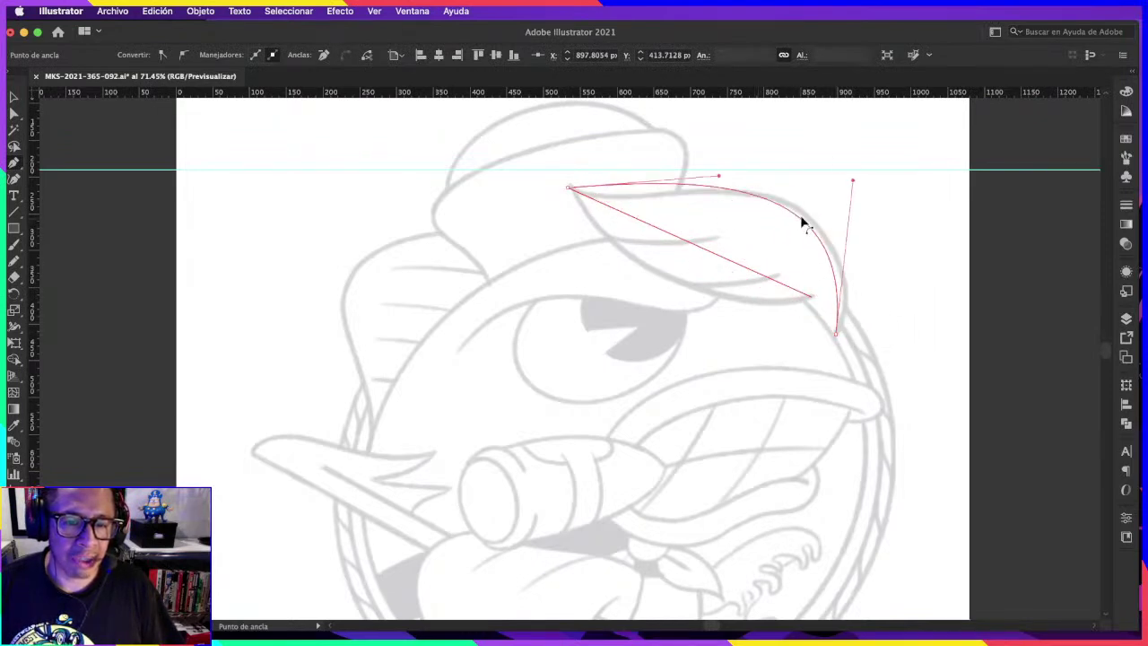
left_click_drag(697, 251, 682, 282)
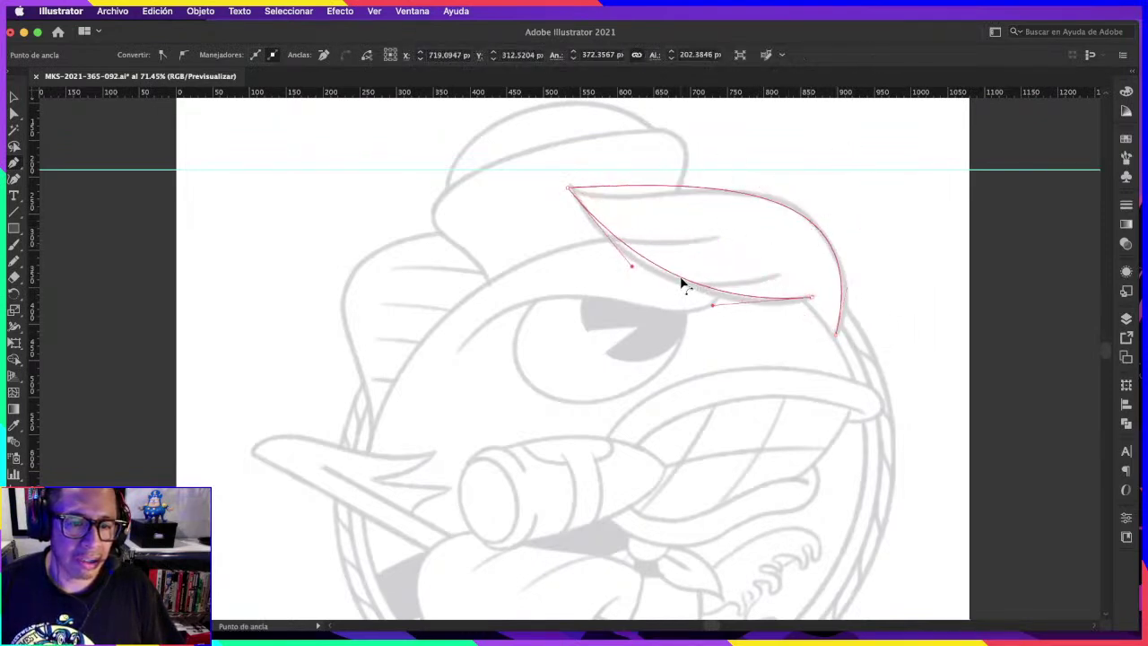
scroll(884, 159, "up", 2)
scroll(859, 236, "up", 1)
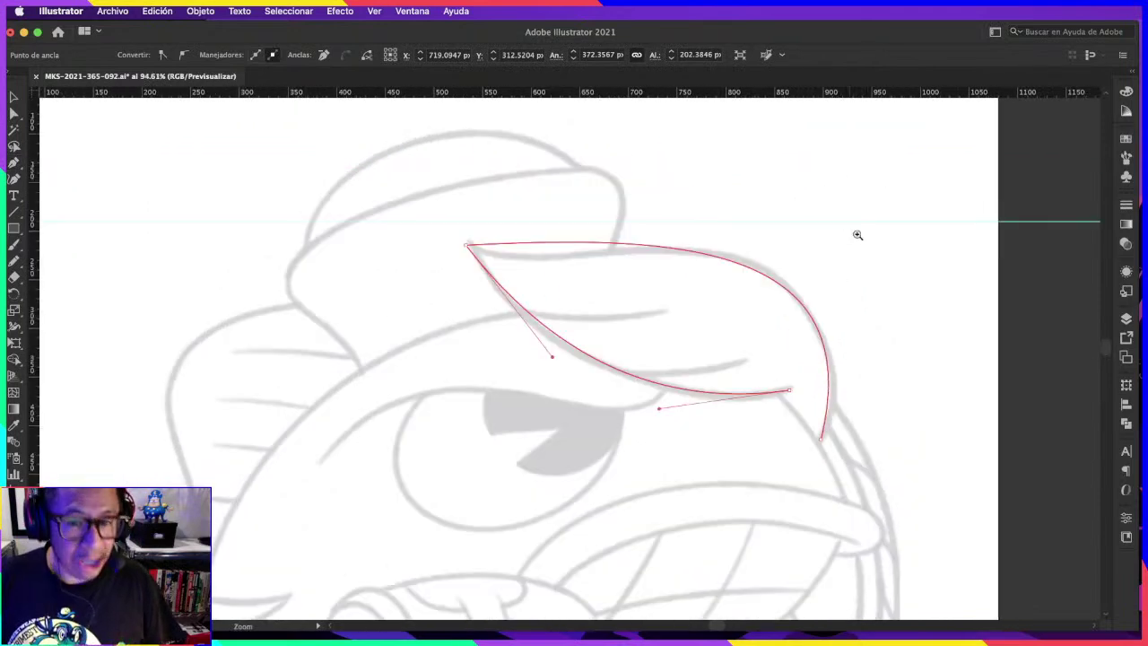
Step: Drag the brim's top anchor with Direct Selection to reshape its upper curve
key("v")
left_click(744, 200)
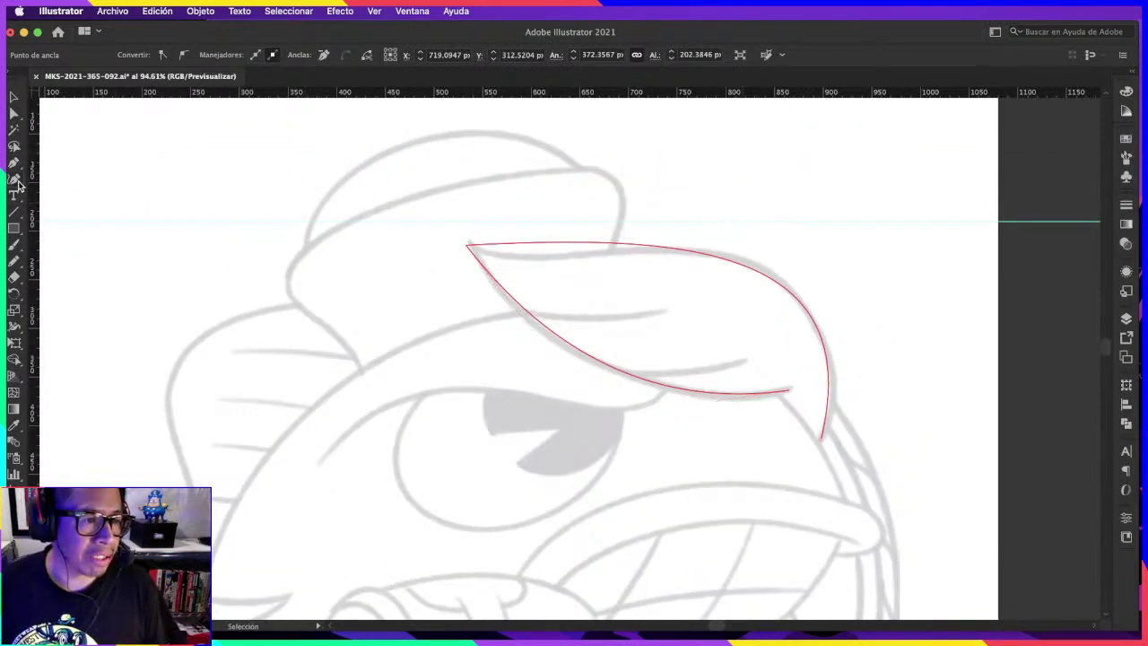
left_click(764, 265)
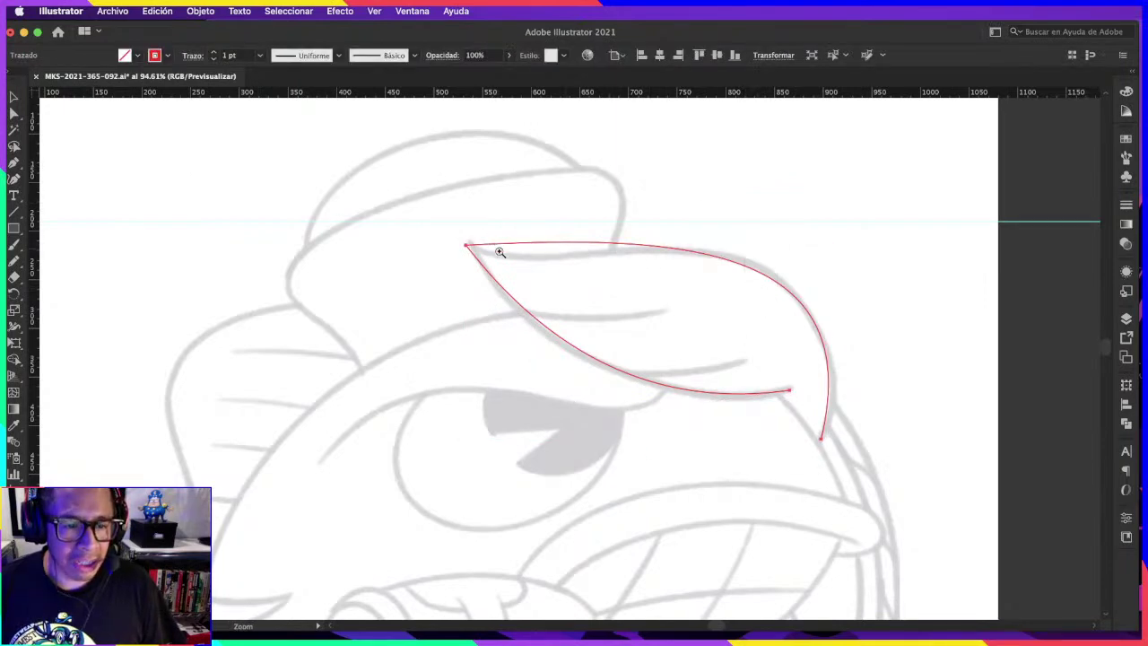
key("v")
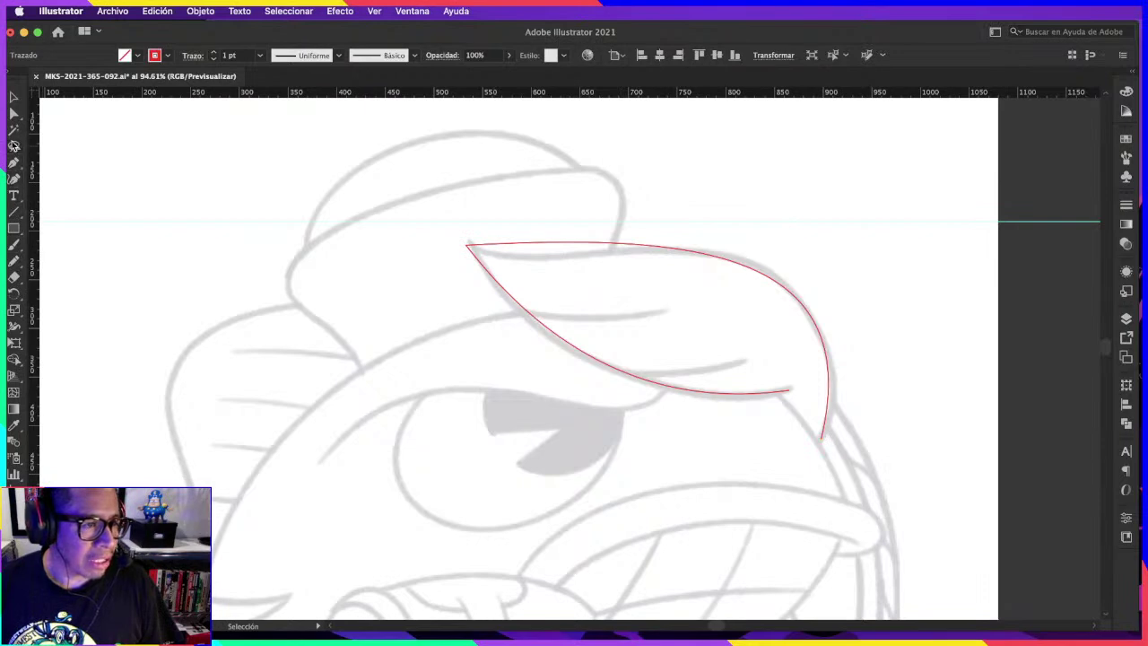
left_click(14, 113)
left_click(713, 244)
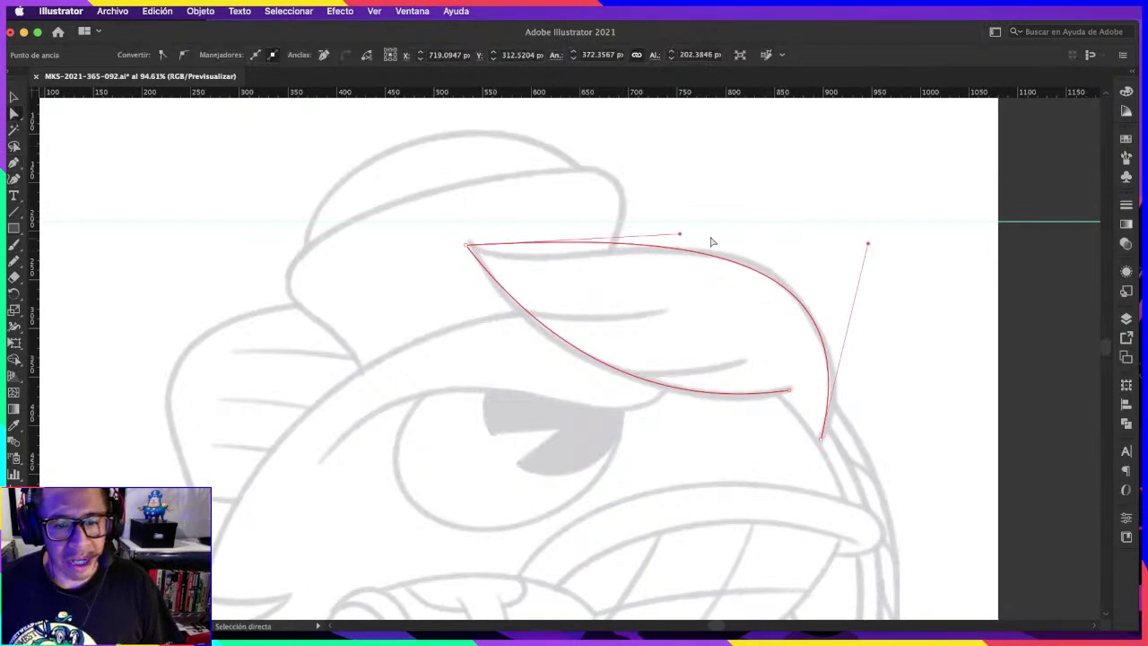
left_click(690, 225)
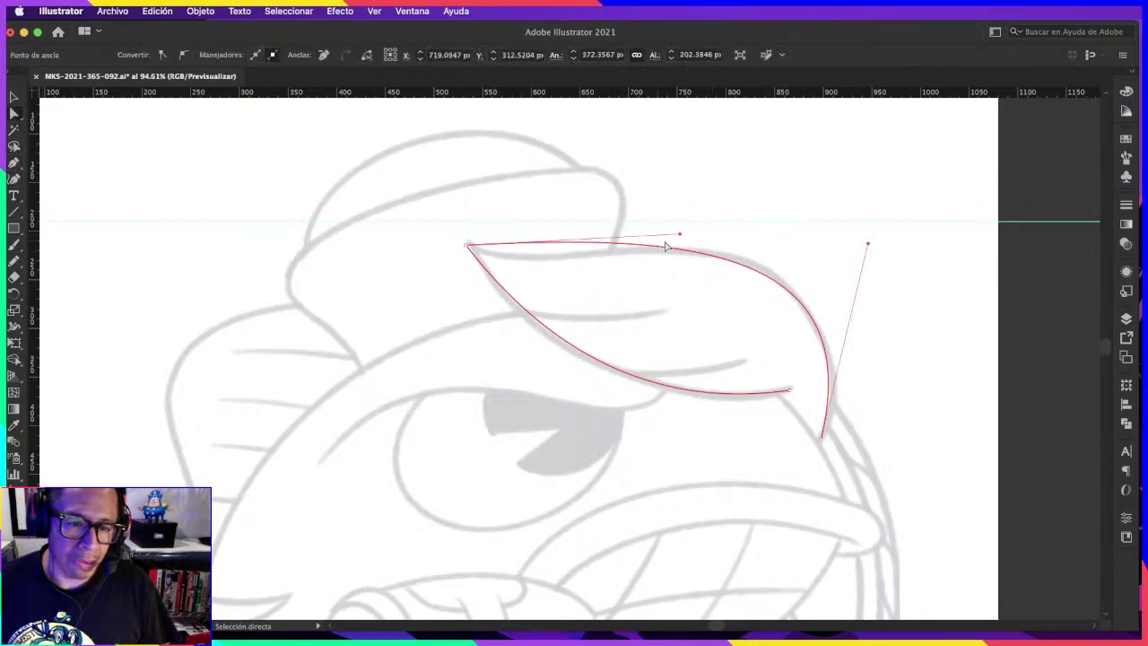
left_click_drag(667, 251, 647, 265)
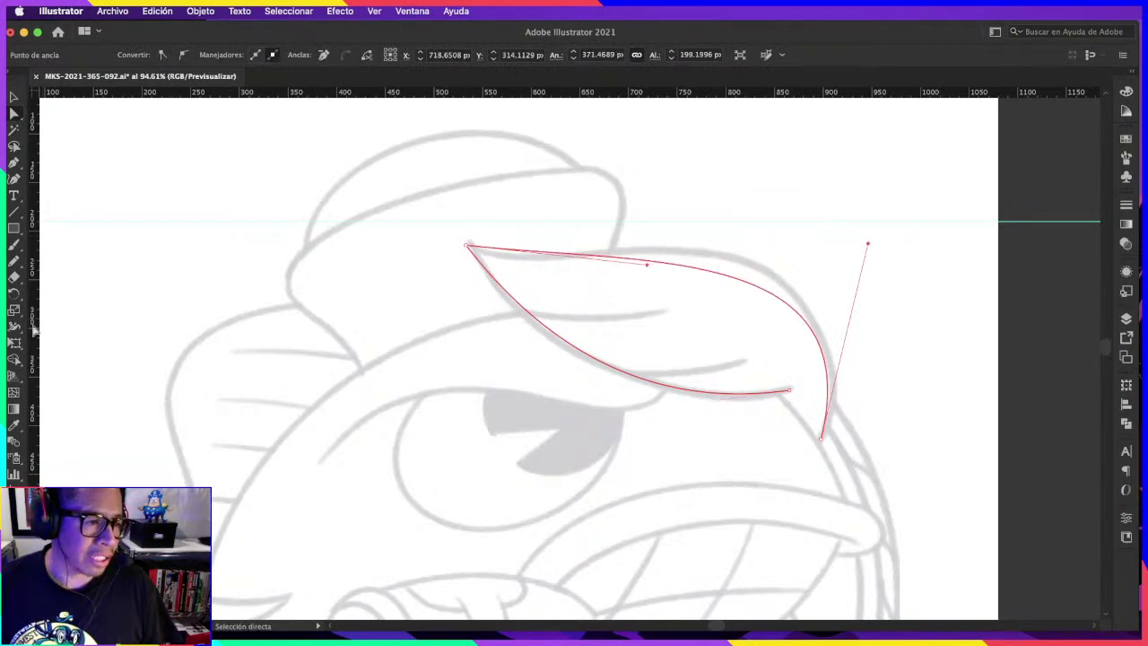
left_click(15, 168)
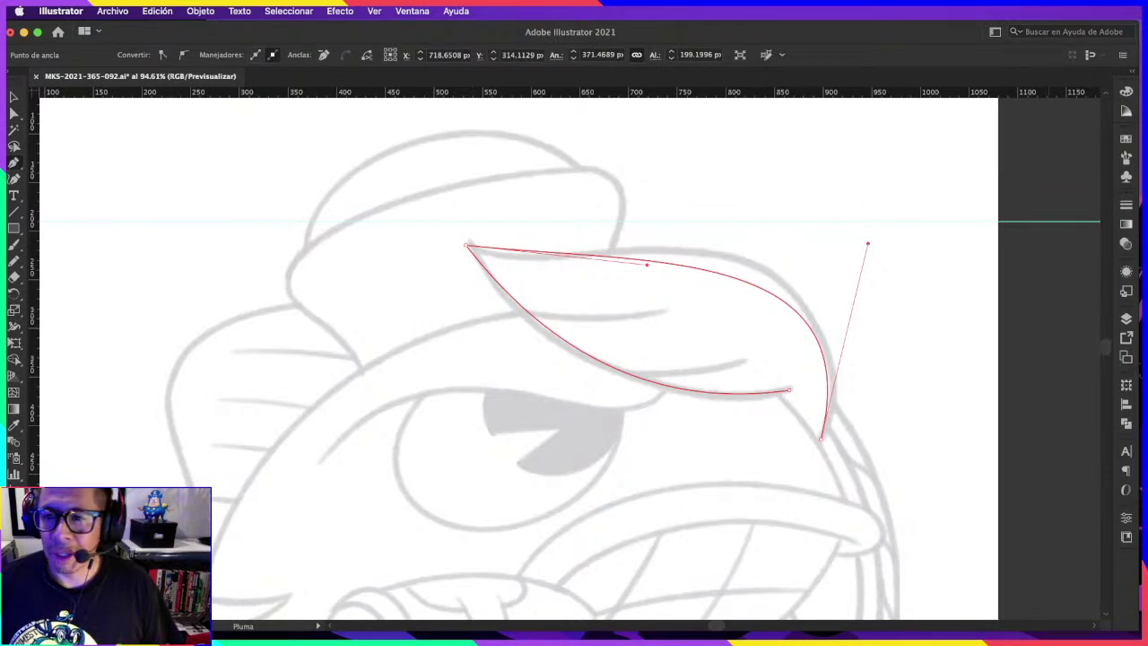
key("super+Tab")
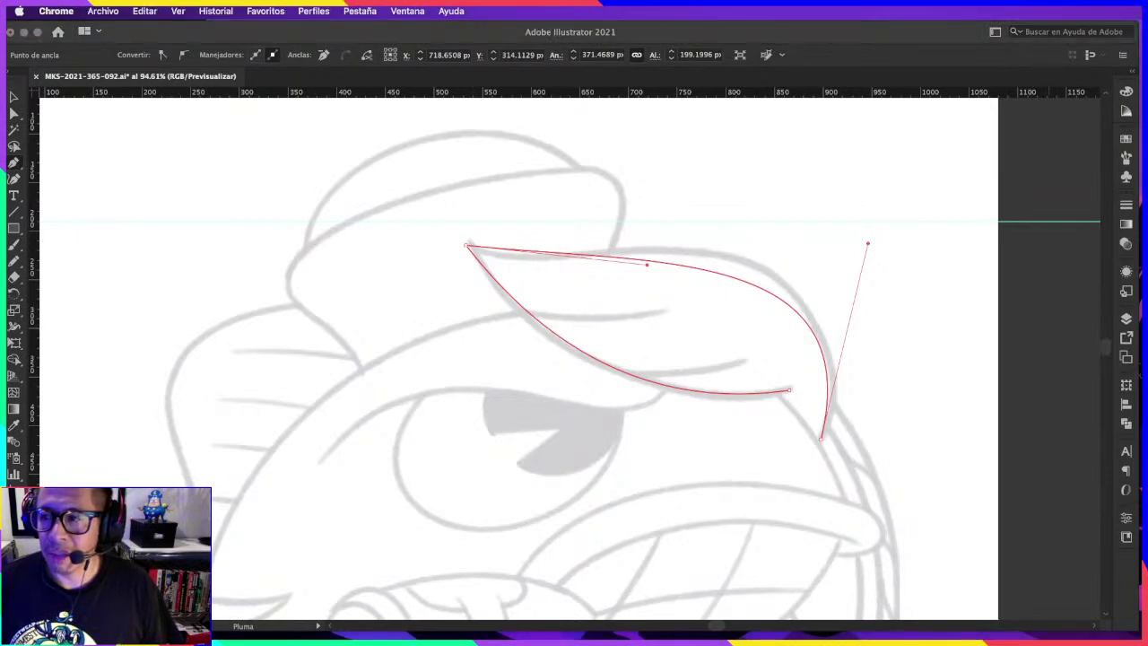
key("super+Tab")
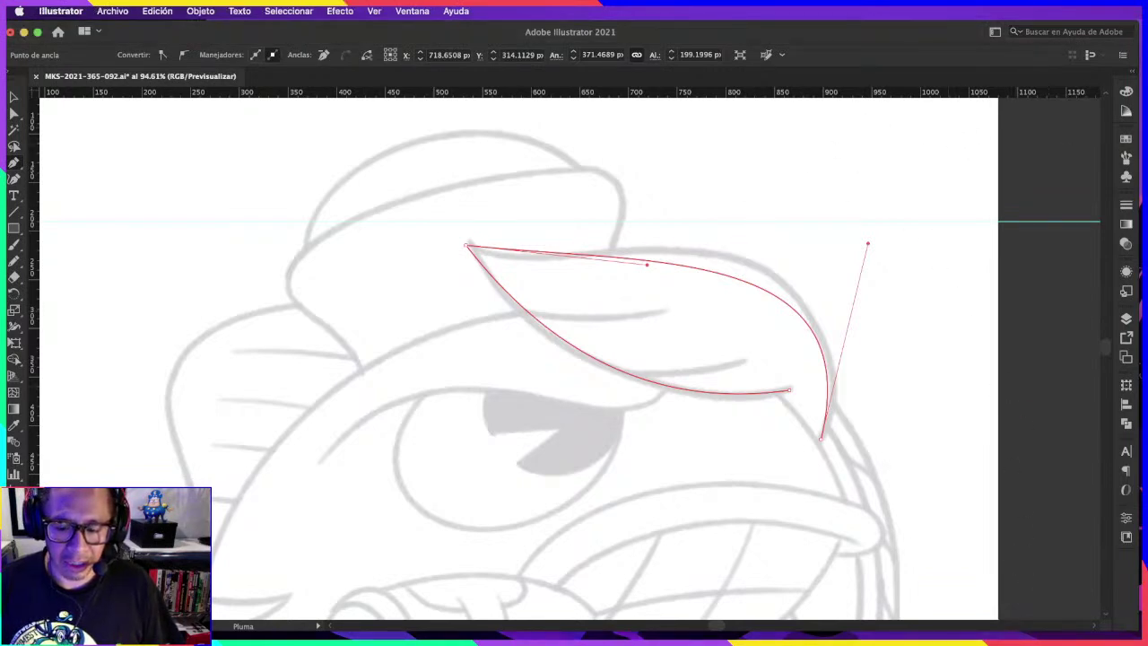
Step: Add an anchor on the brim's top curve and adjust anchors and handles to fit the sketch
left_click_drag(640, 268, 622, 121)
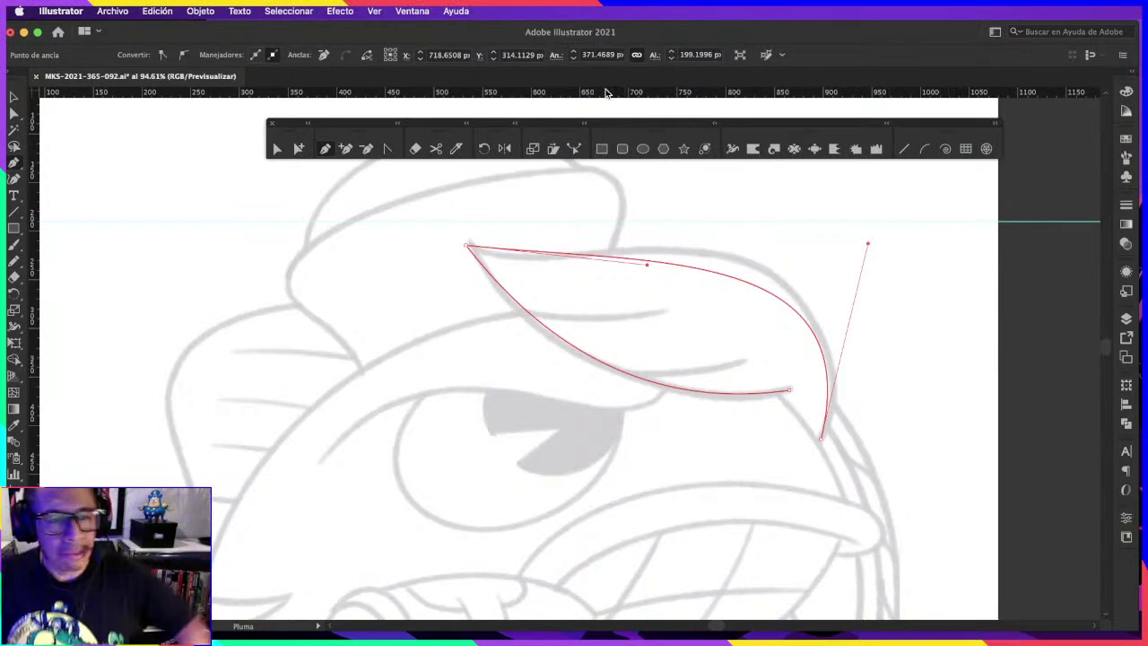
left_click(717, 271)
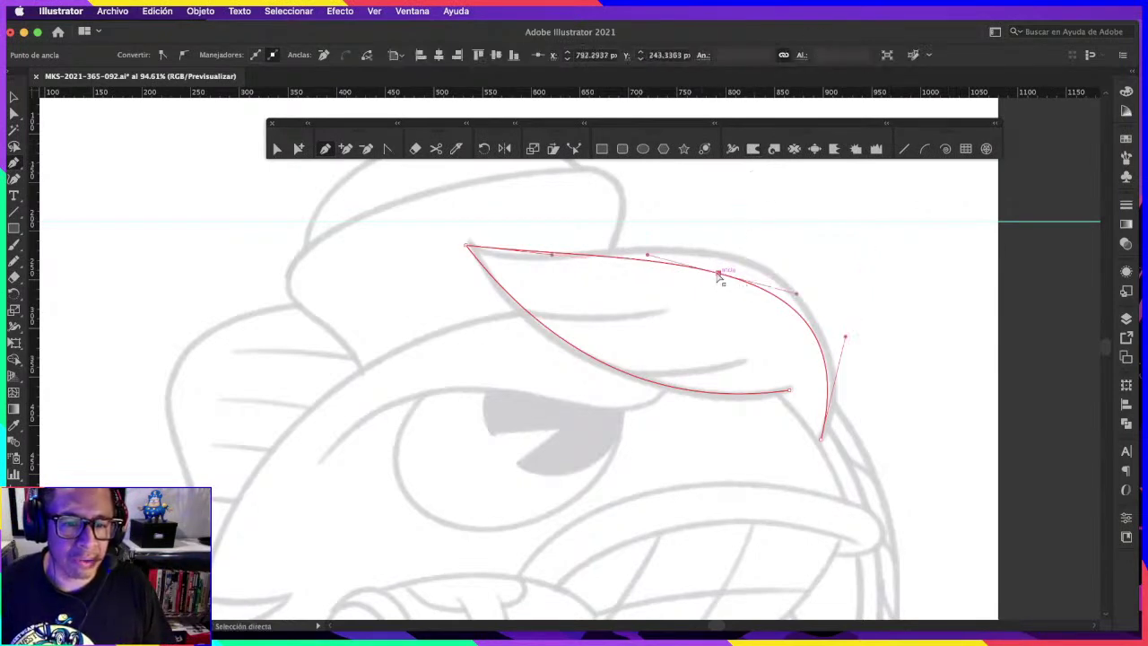
left_click_drag(719, 272, 727, 257)
left_click_drag(551, 255, 541, 267)
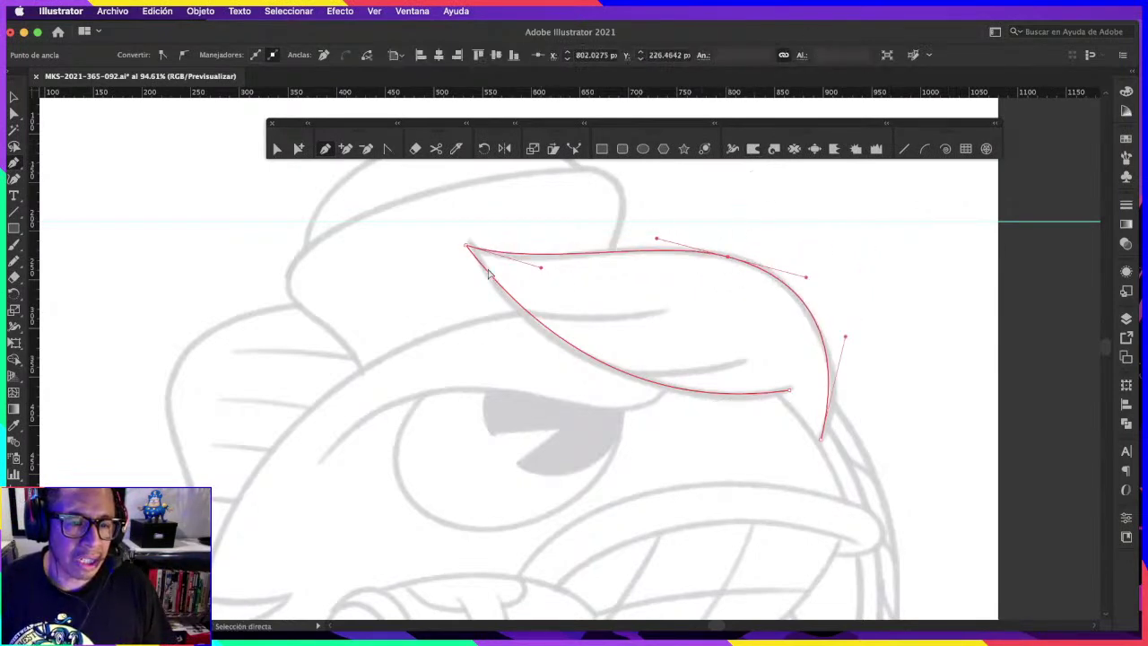
left_click_drag(846, 339, 854, 335)
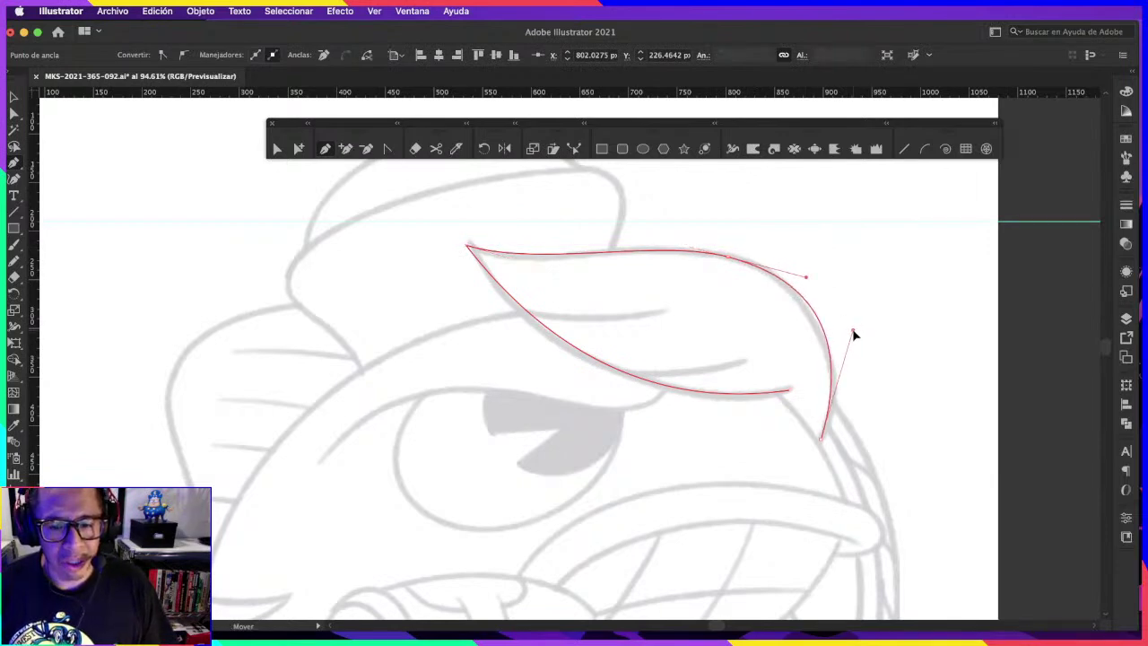
left_click_drag(821, 439, 822, 449)
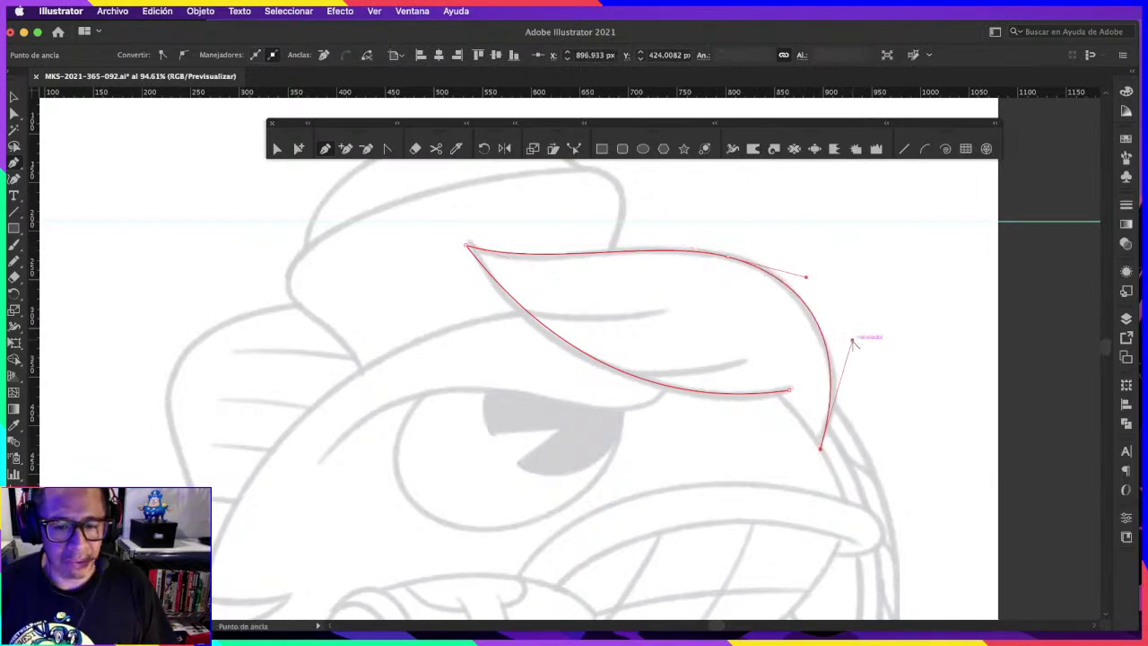
left_click_drag(853, 340, 863, 340)
left_click_drag(806, 278, 813, 266)
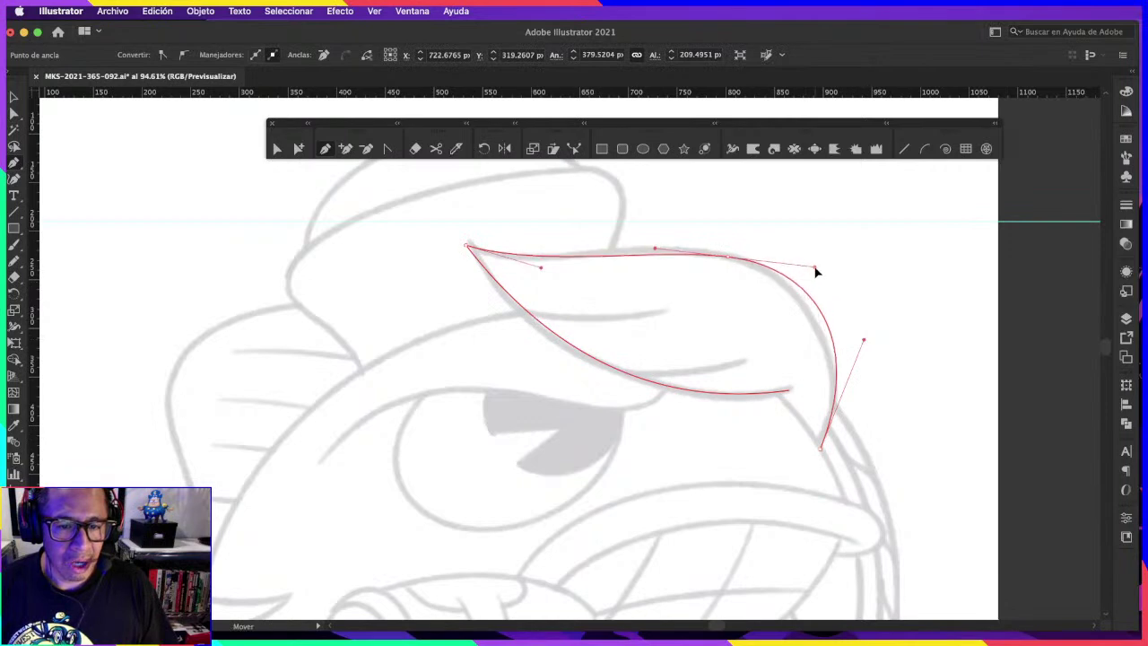
left_click_drag(727, 259, 718, 252)
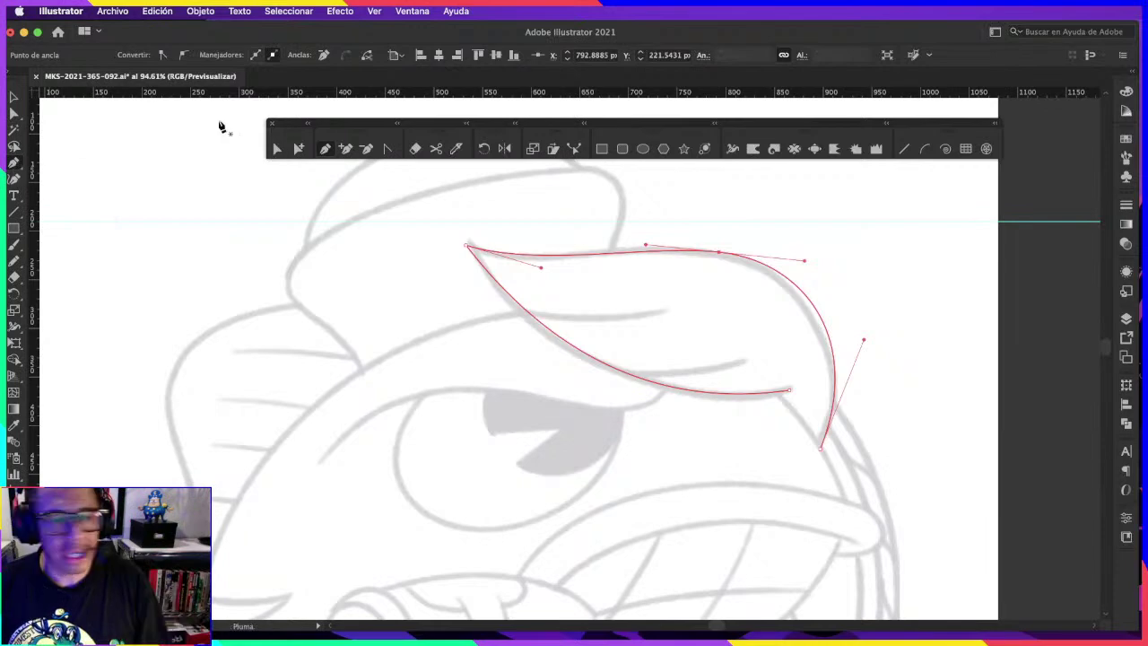
Step: Shift the top anchor left and tweak the lower curve's handle to match the sketch
scroll(751, 248, "up", 3, "alt")
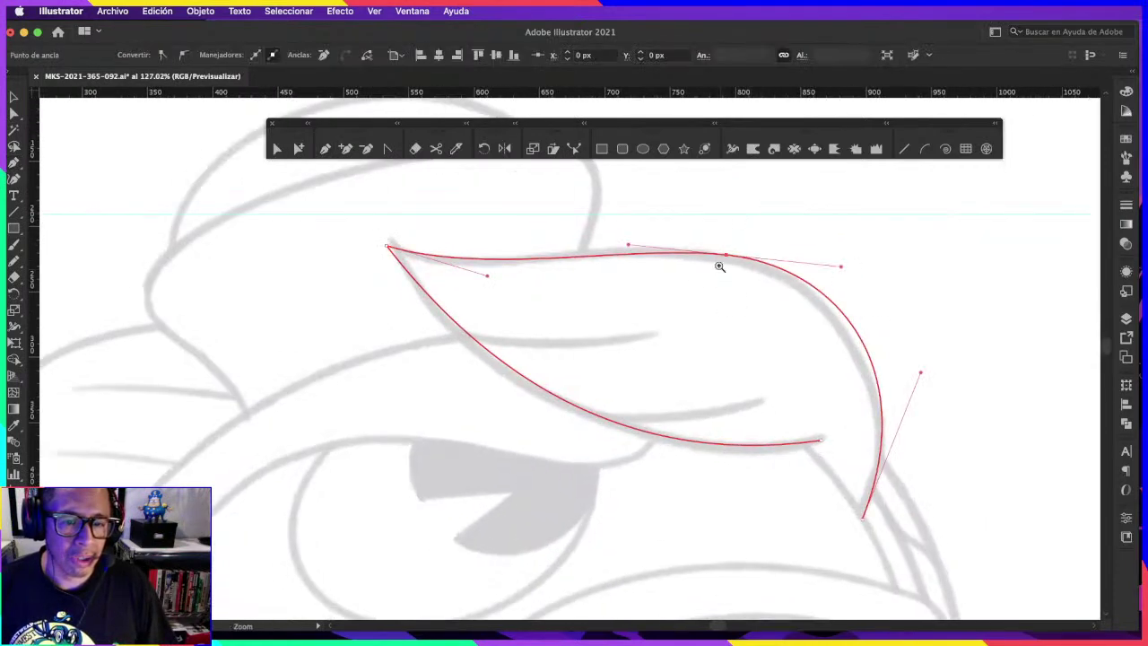
left_click_drag(724, 119, 736, 73)
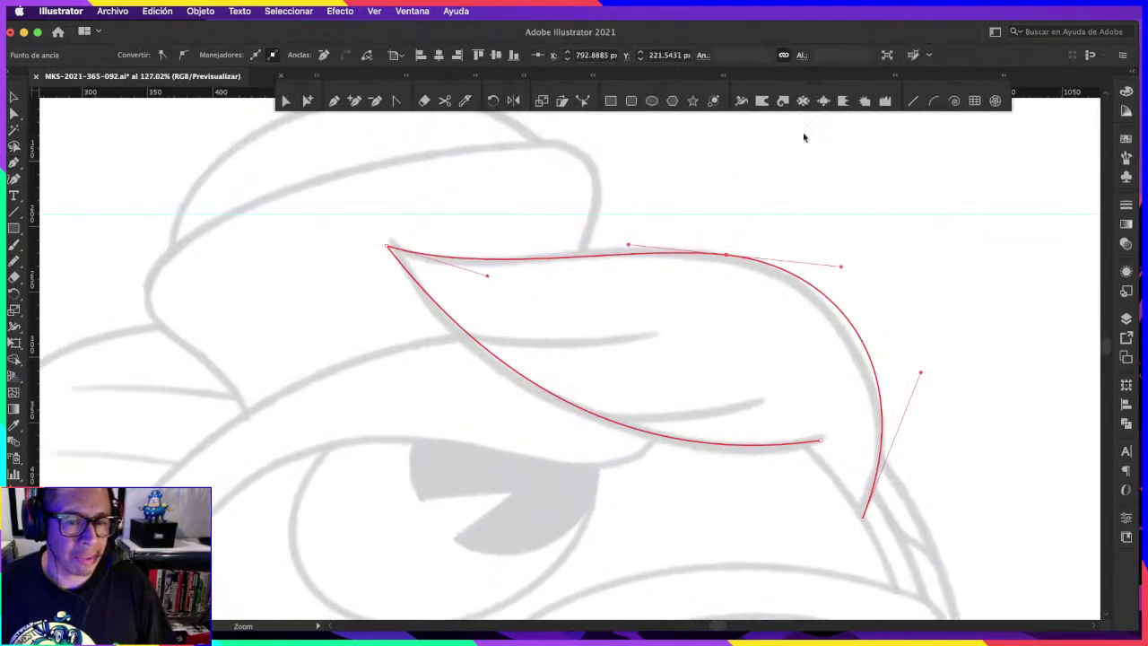
scroll(726, 218, "down", 3, "alt")
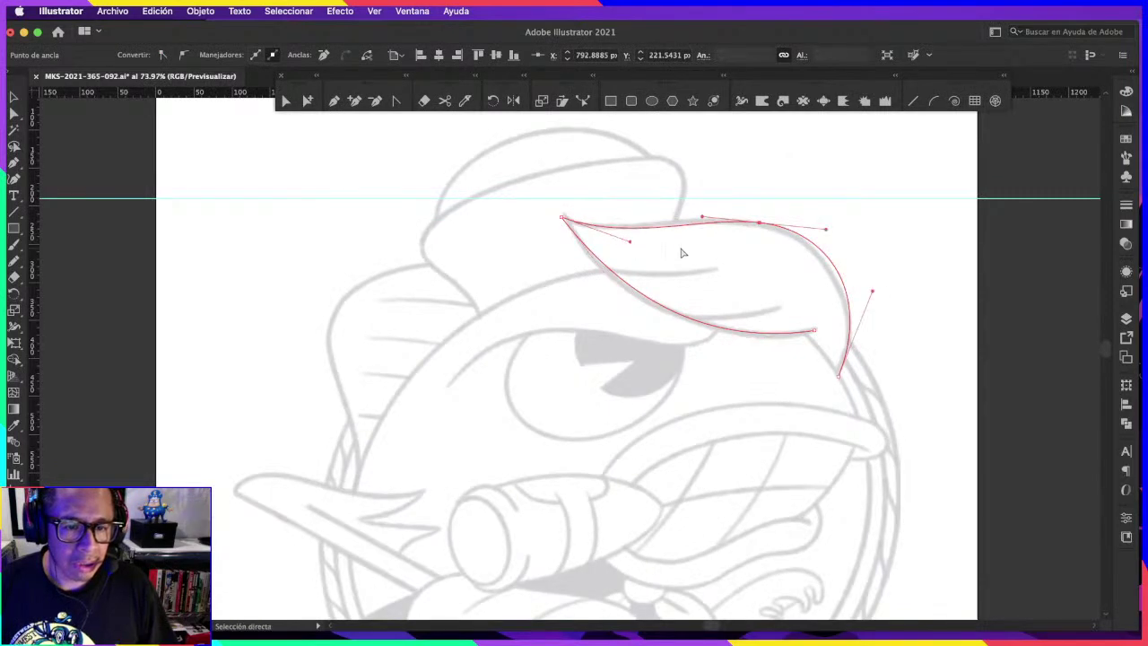
scroll(742, 239, "down", 2, "alt")
left_click_drag(718, 221, 704, 223)
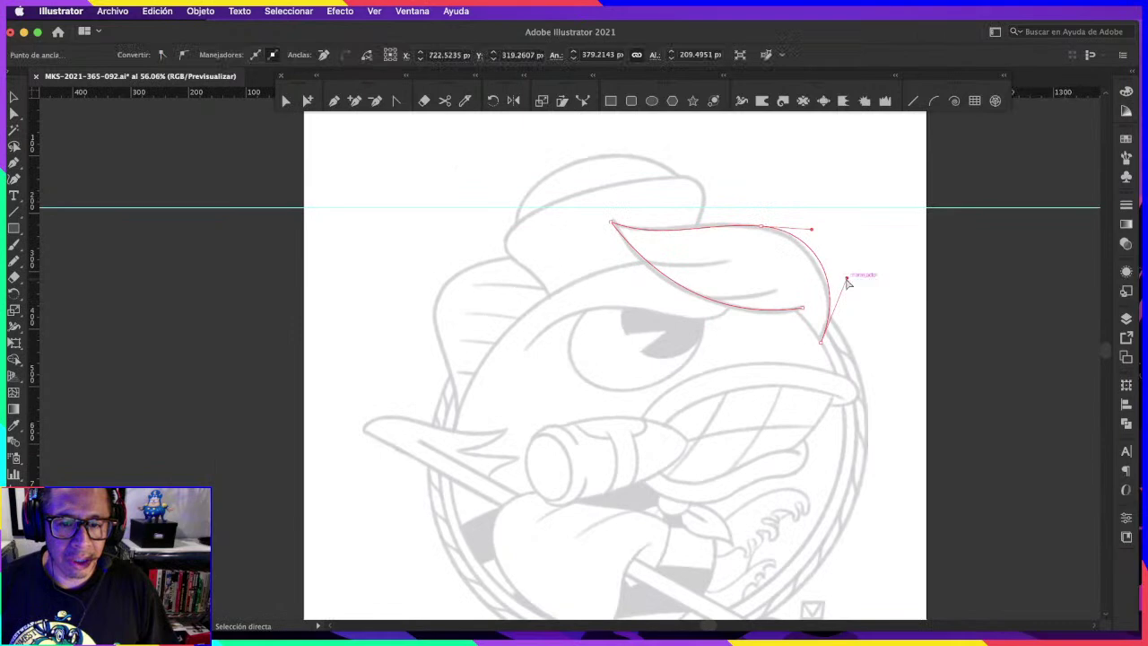
left_click_drag(846, 279, 843, 292)
scroll(905, 271, "down", 2, "alt")
Step: Deselect the brim, then pan and zoom to about 103% on the traced brim
left_click(882, 239)
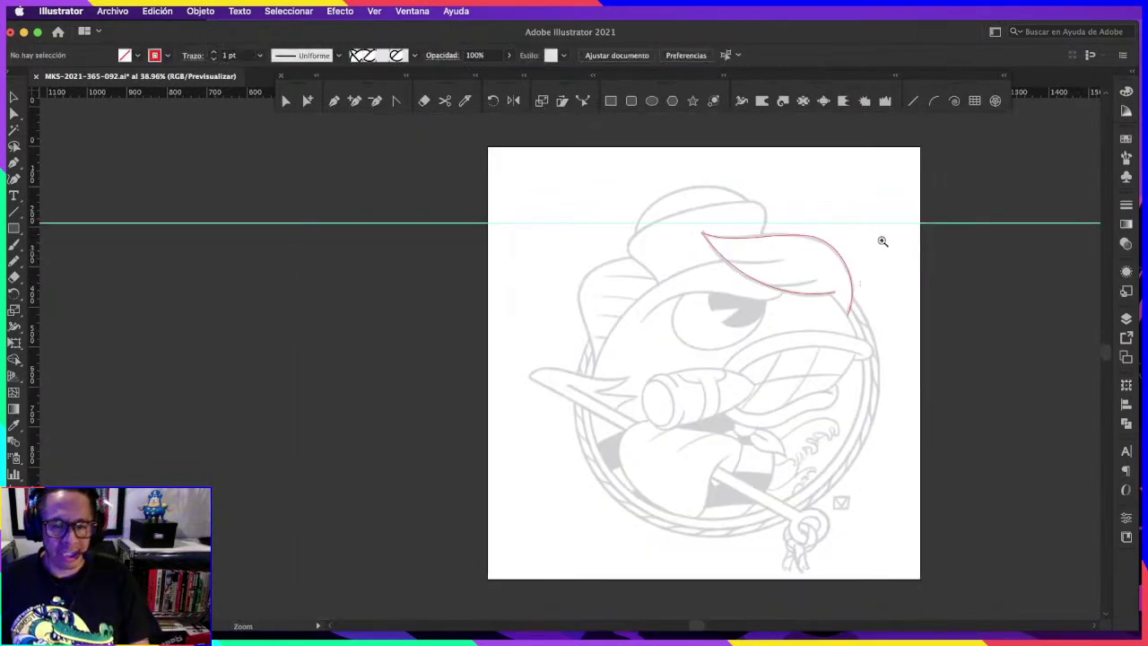
scroll(915, 218, "up", 2, "alt")
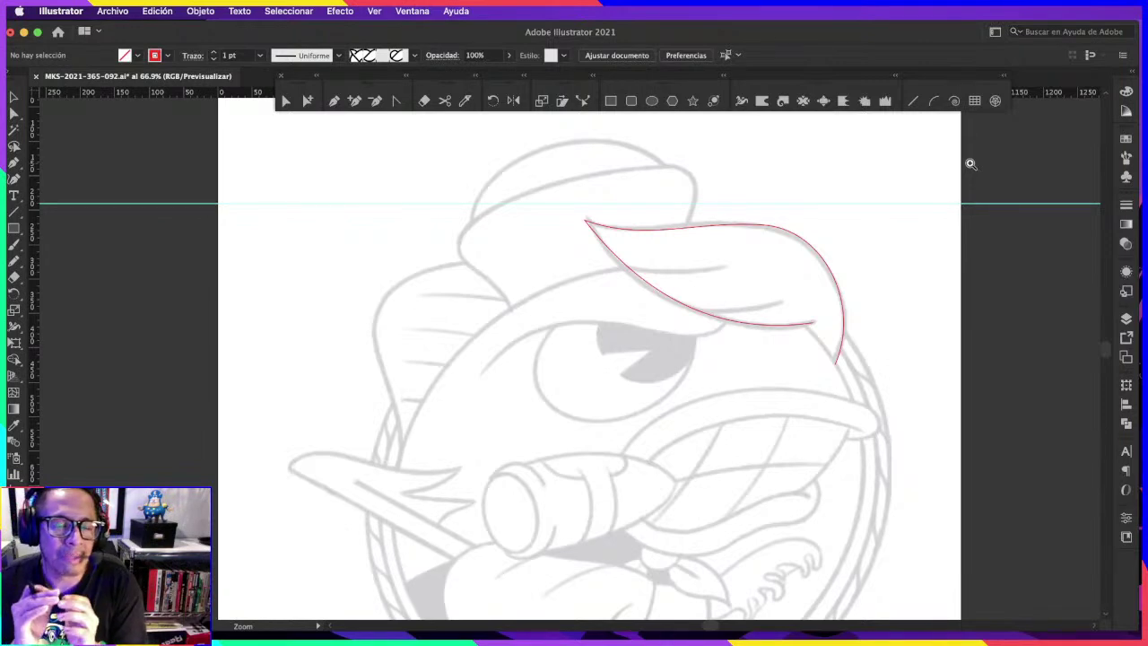
scroll(487, 230, "up", 3)
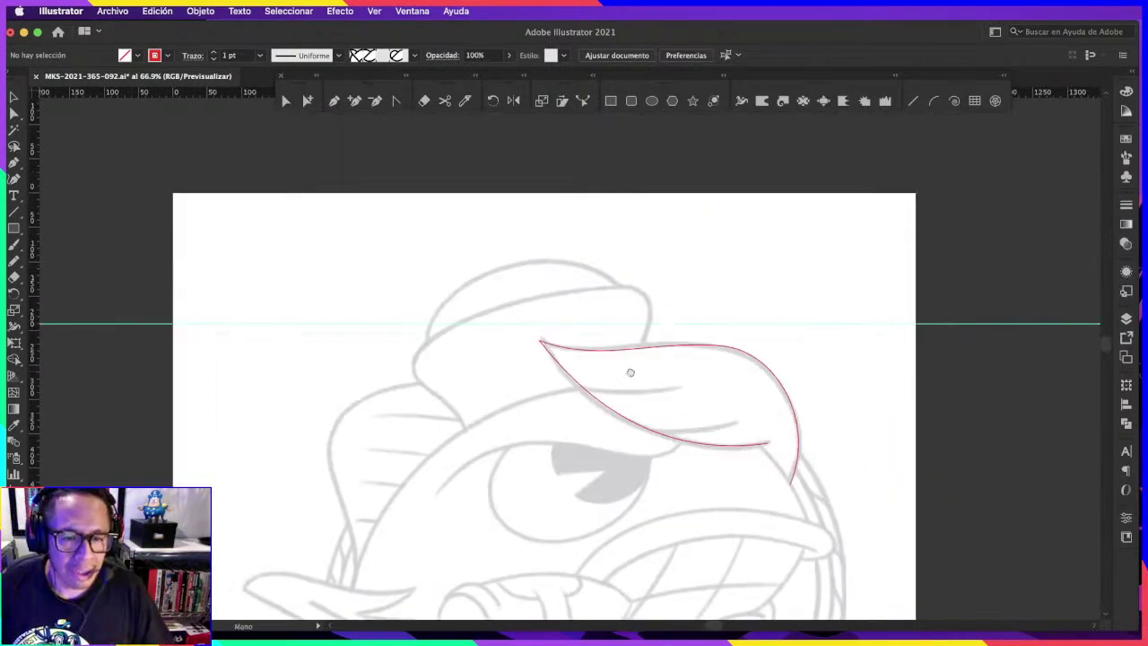
left_click_drag(631, 372, 634, 343)
scroll(635, 343, "down", 2)
left_click(762, 353)
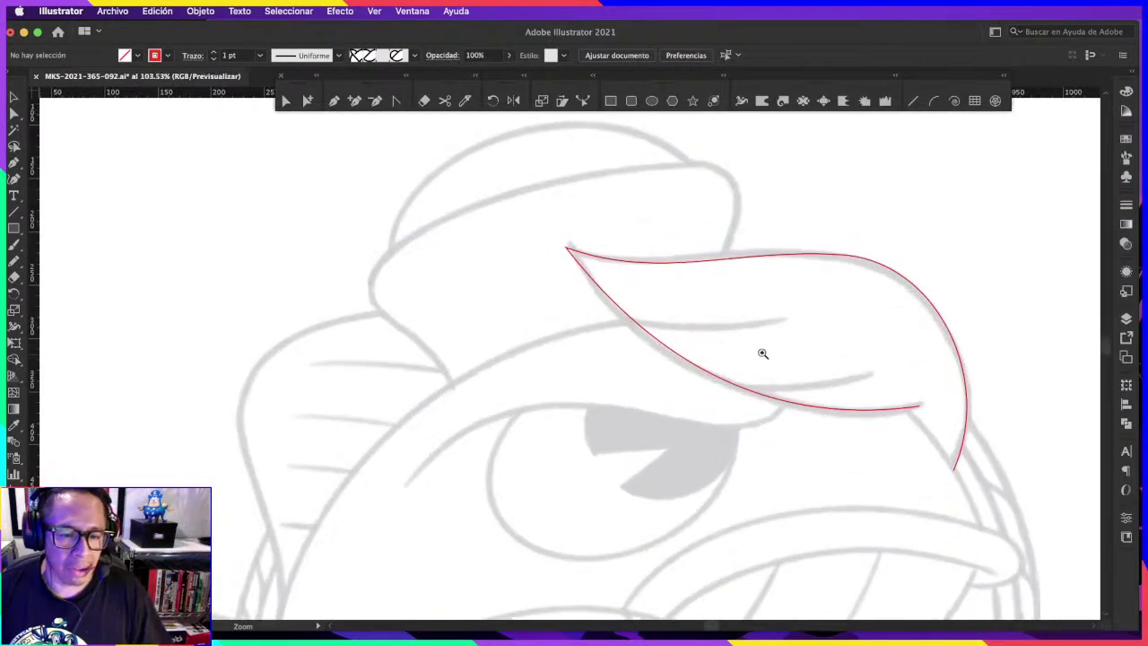
left_click(289, 101)
Step: Adjust the brim's lower-left and lower curve handles, then deselect and zoom in
left_click(722, 392)
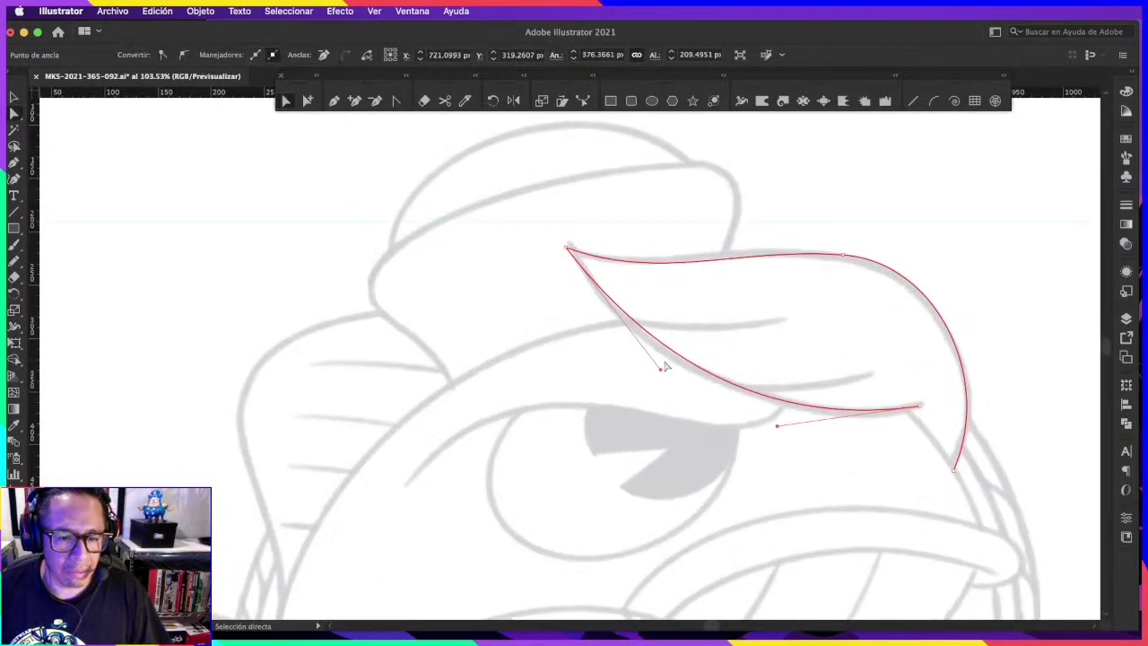
left_click_drag(661, 370, 637, 374)
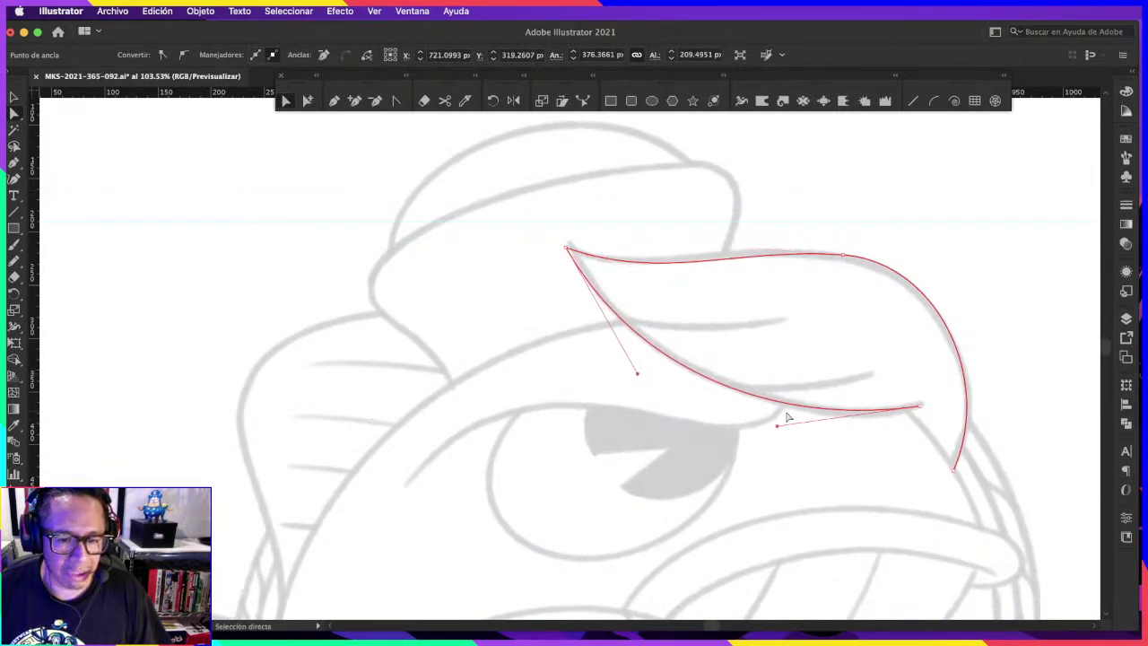
left_click_drag(778, 427, 777, 438)
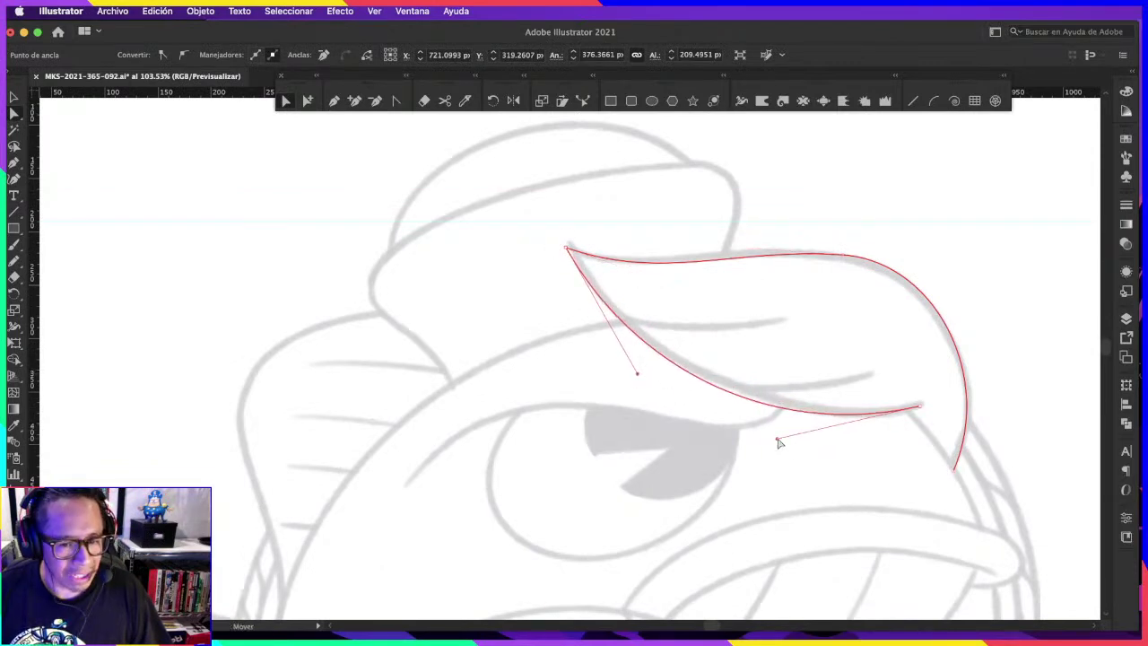
left_click(813, 341)
key("ctrl+minus")
key("ctrl+minus")
key("ctrl+minus")
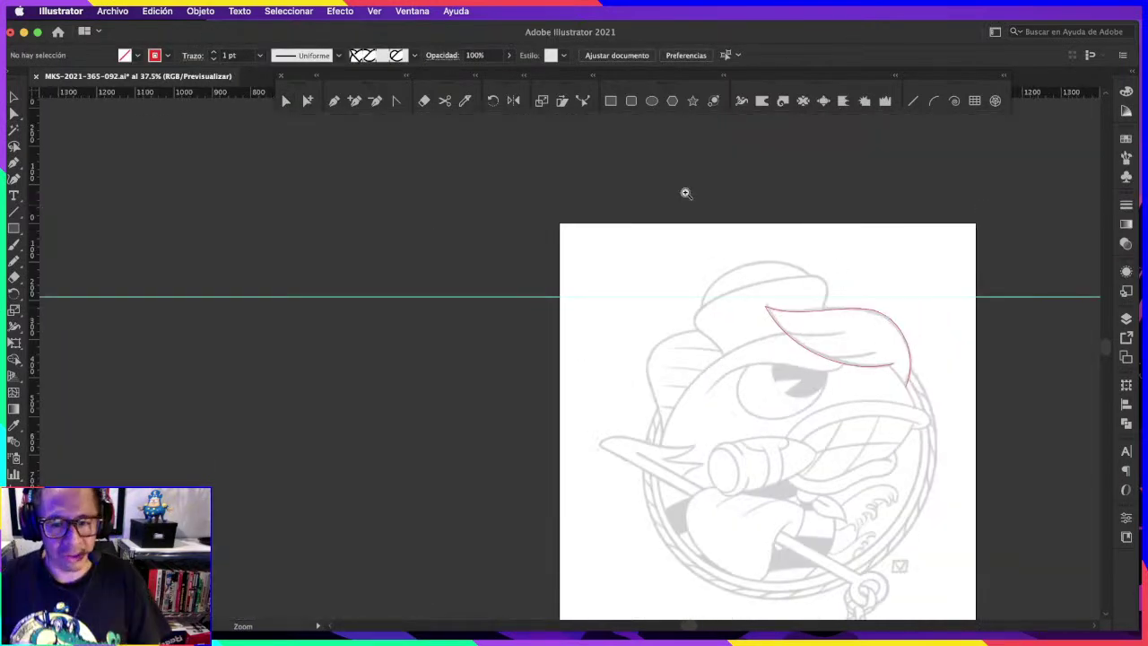
left_click_drag(884, 360, 898, 362)
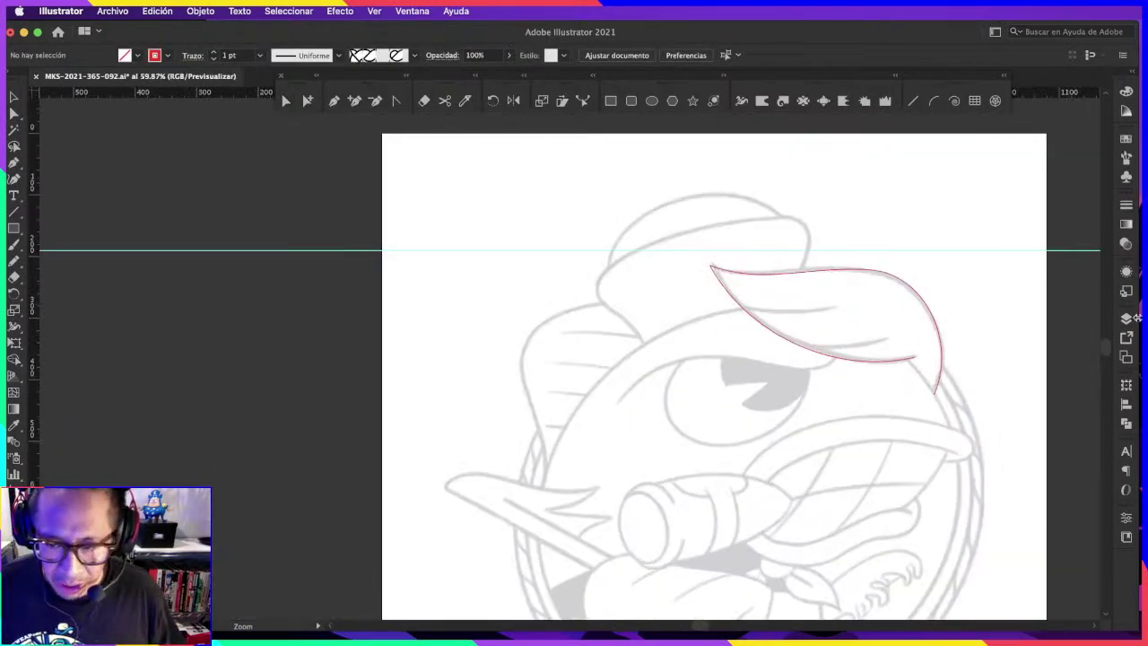
Step: Increase the dimming of the Capa 1 sketch layer in its layer options
left_click(1127, 320)
double_click(1057, 120)
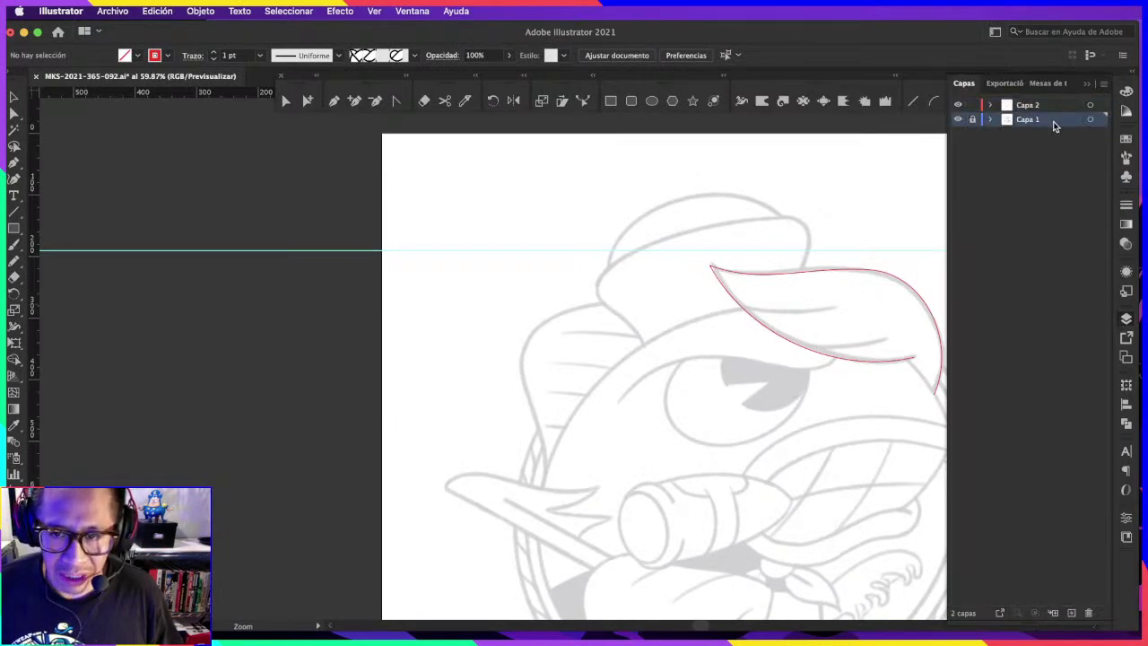
key("Tab")
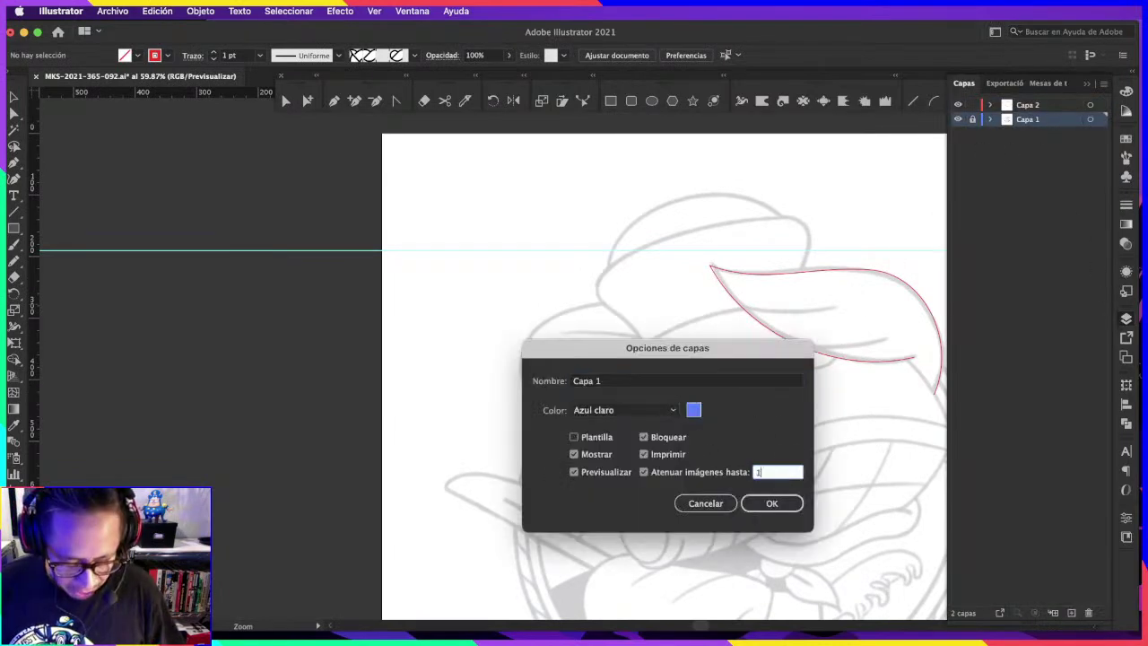
key("Return")
scroll(820, 341, "down", 5)
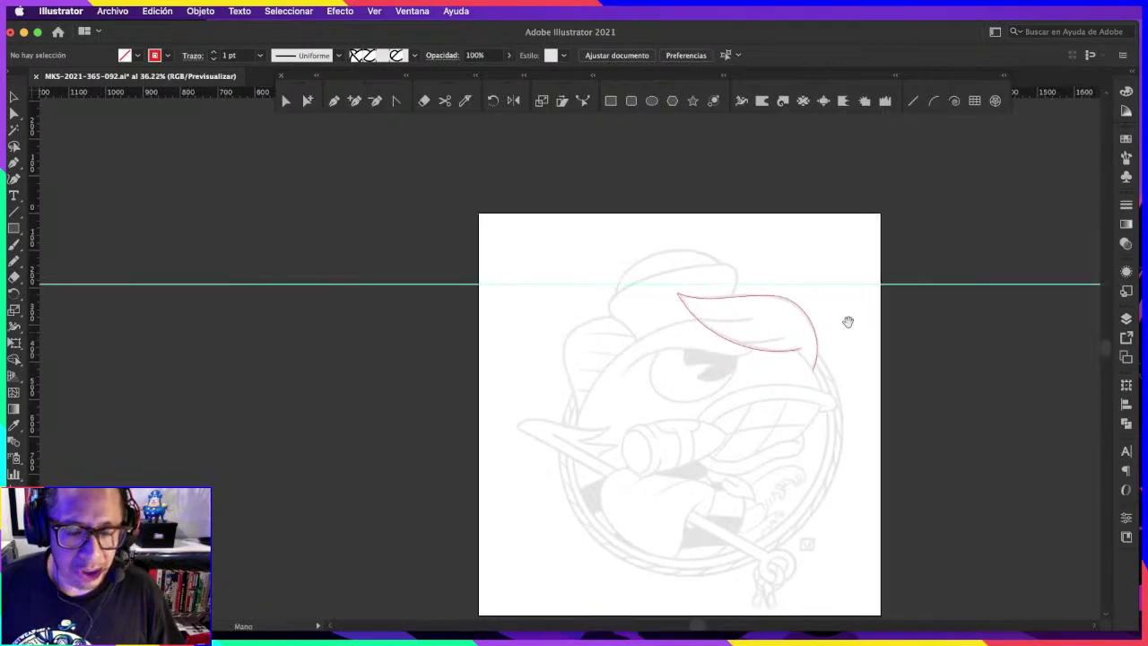
Step: Zoom in on the brim and hide Capa 1 to check the red outline, then show it again
key("z")
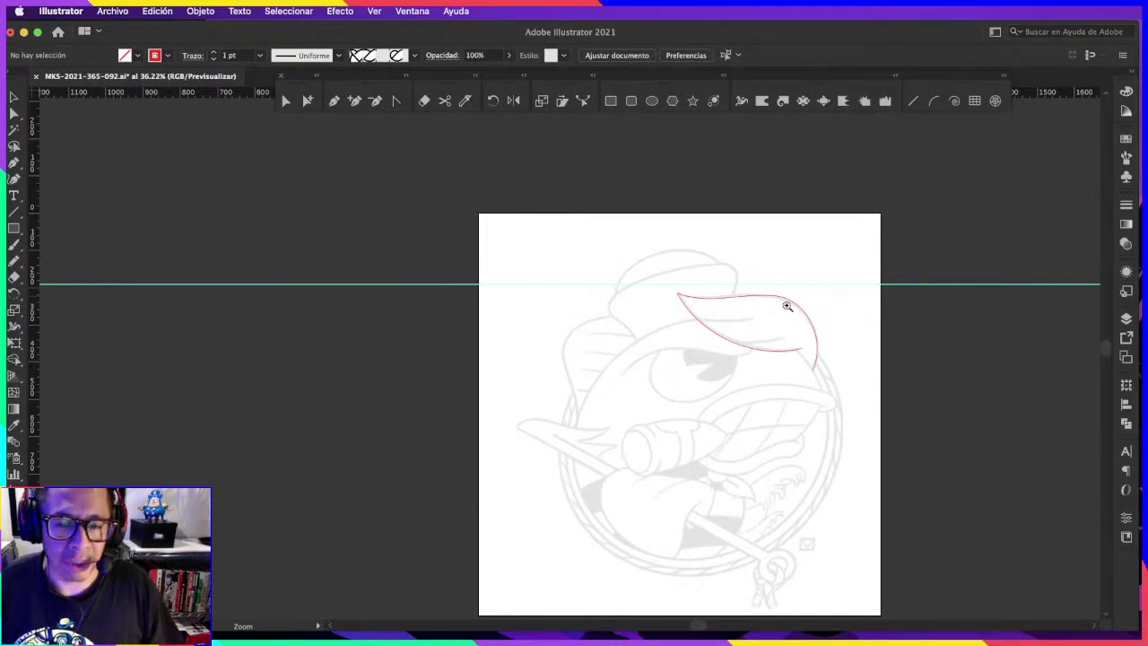
left_click_drag(785, 304, 853, 260)
scroll(883, 316, "down", 3)
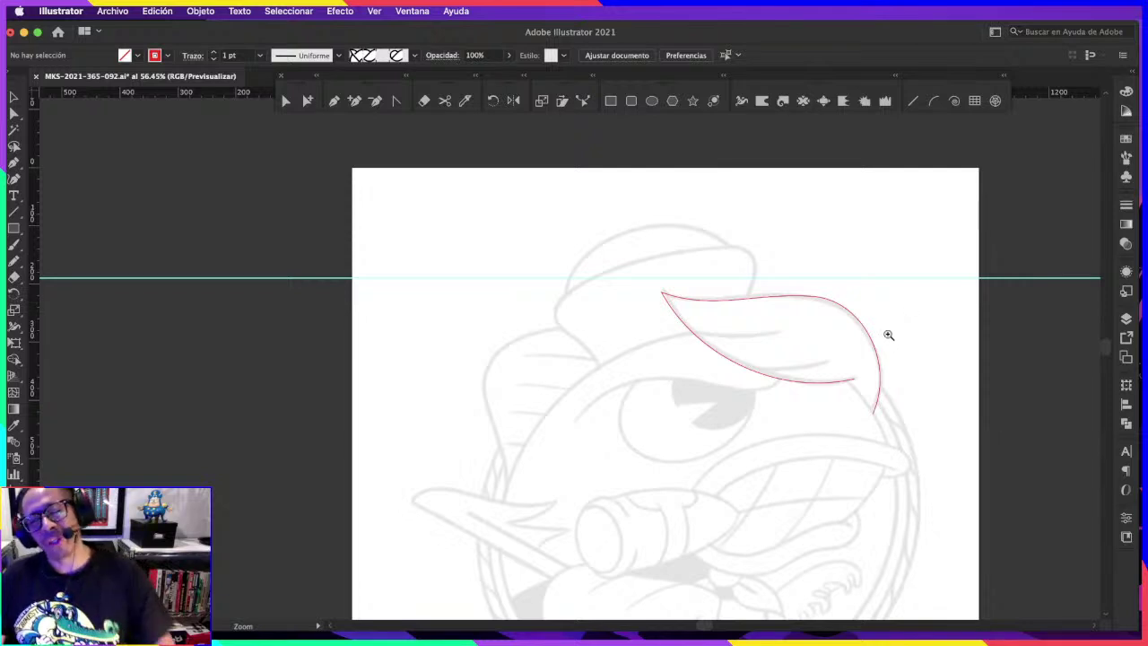
left_click(1127, 319)
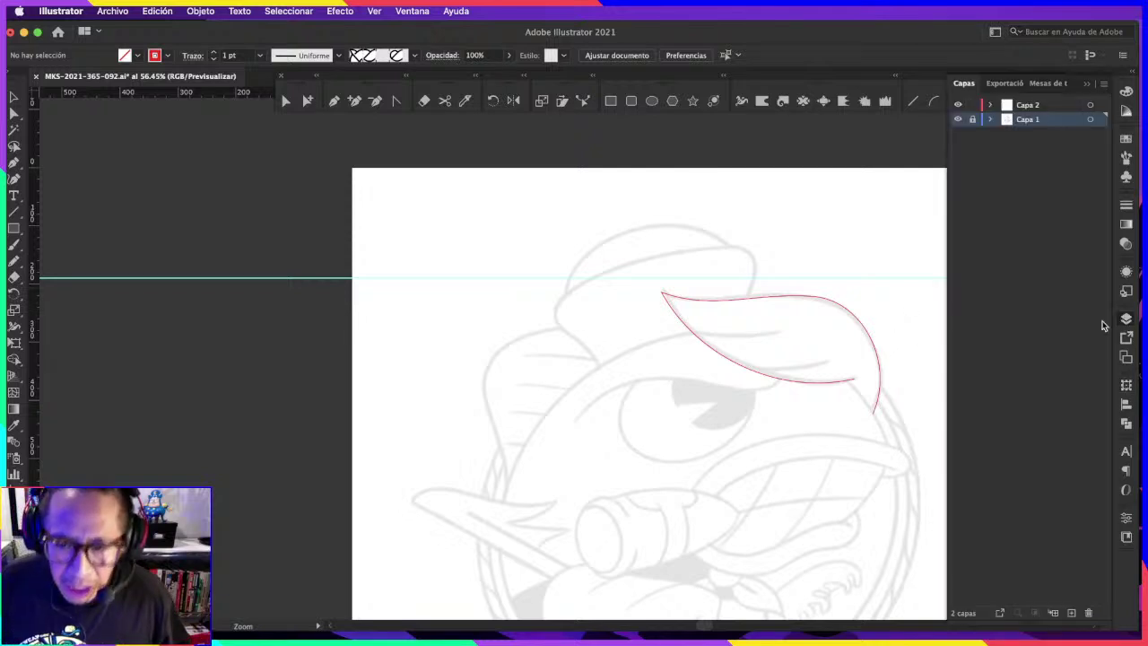
left_click(958, 120)
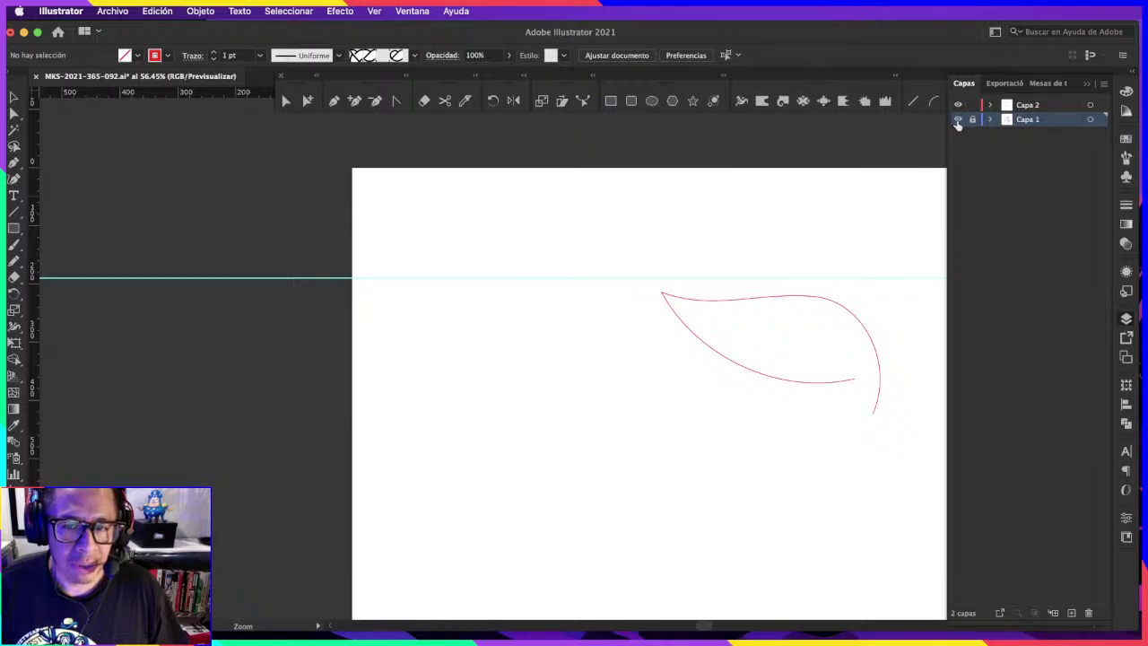
left_click(958, 119)
left_click(812, 273)
scroll(932, 250, "down", 3)
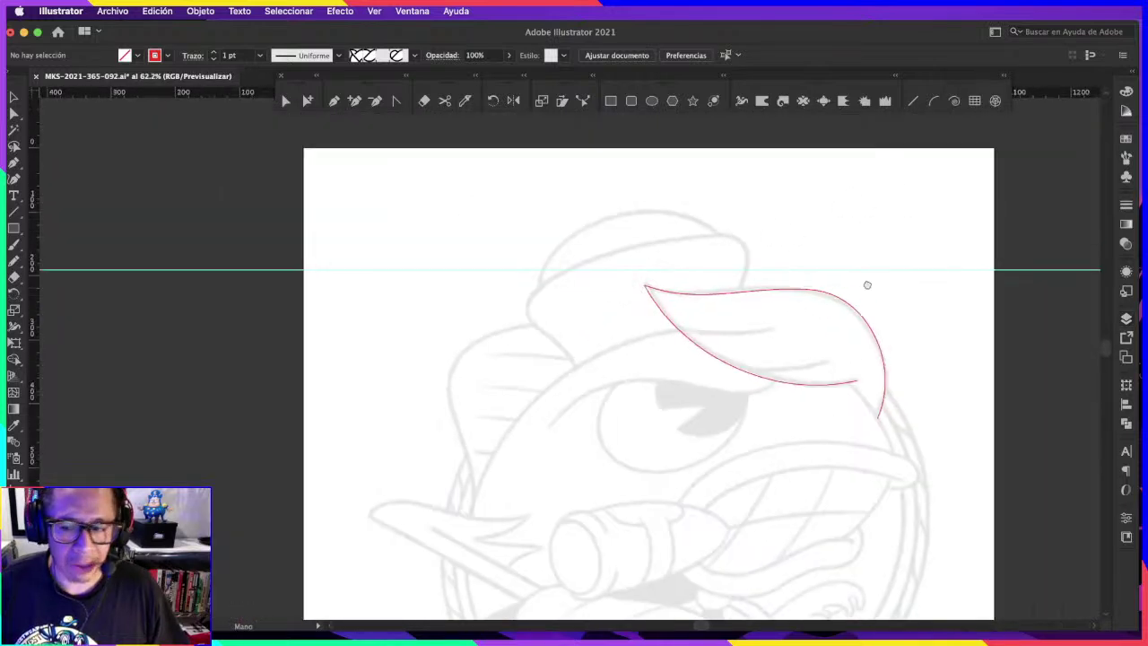
key("super+Tab")
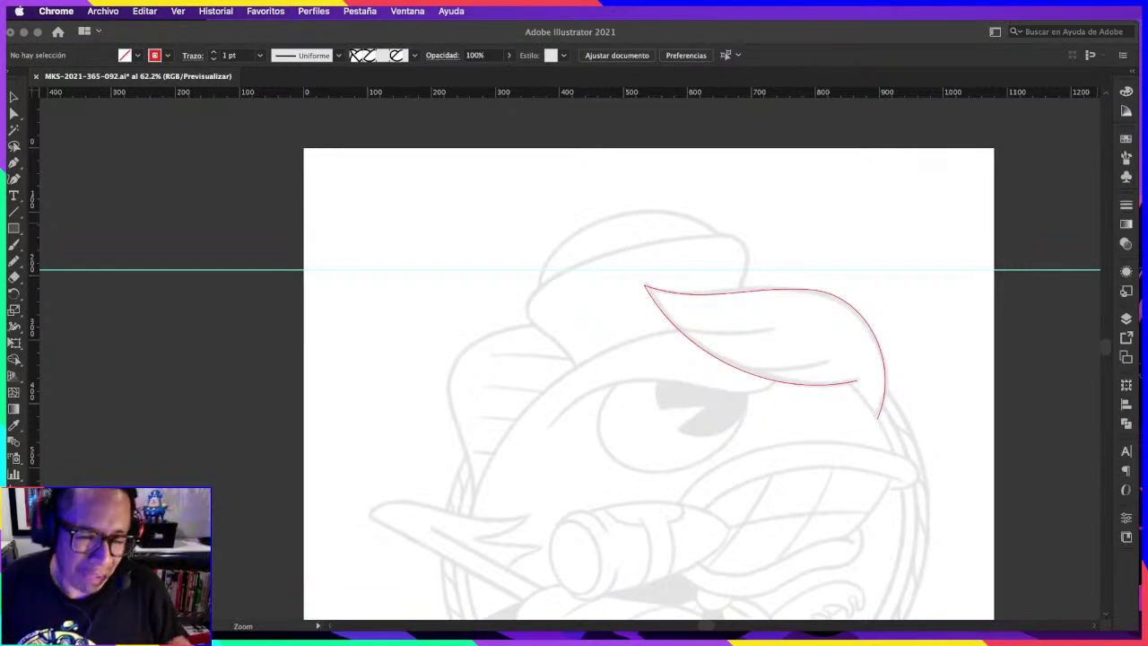
left_click(844, 355)
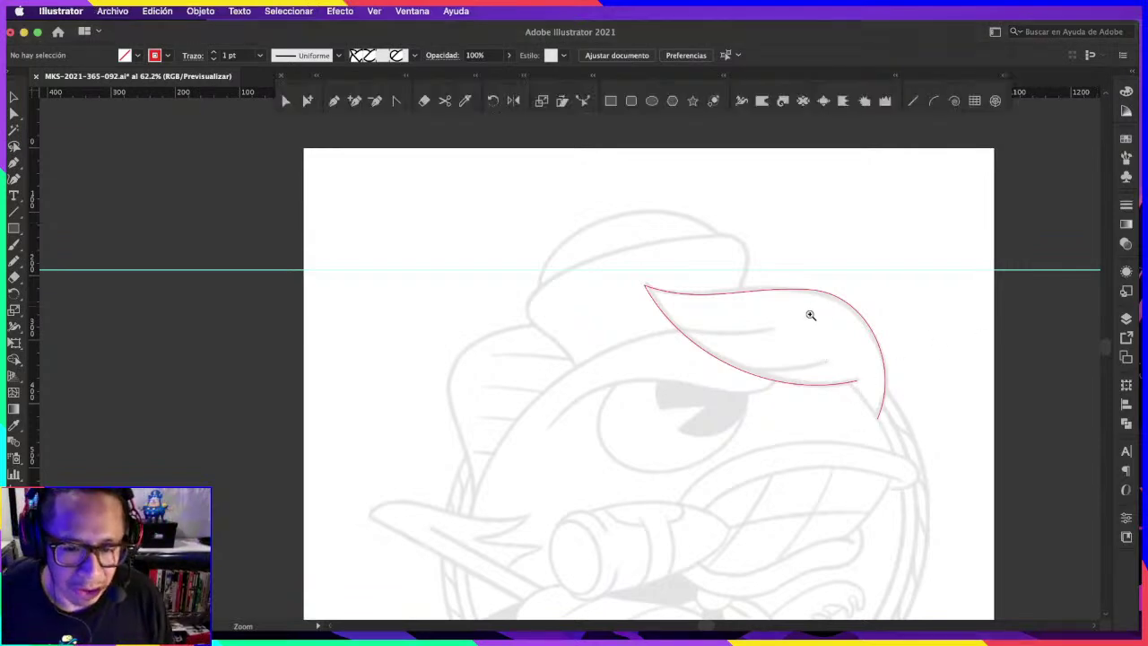
scroll(866, 315, "up", 5)
scroll(866, 315, "down", 3)
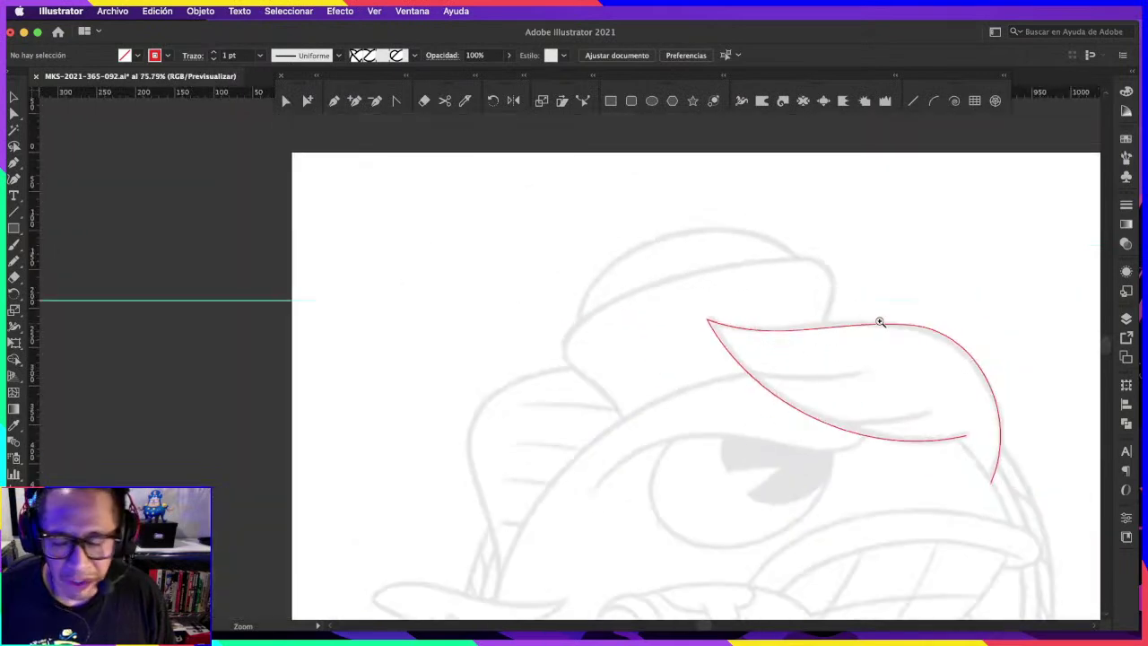
key("super+Tab")
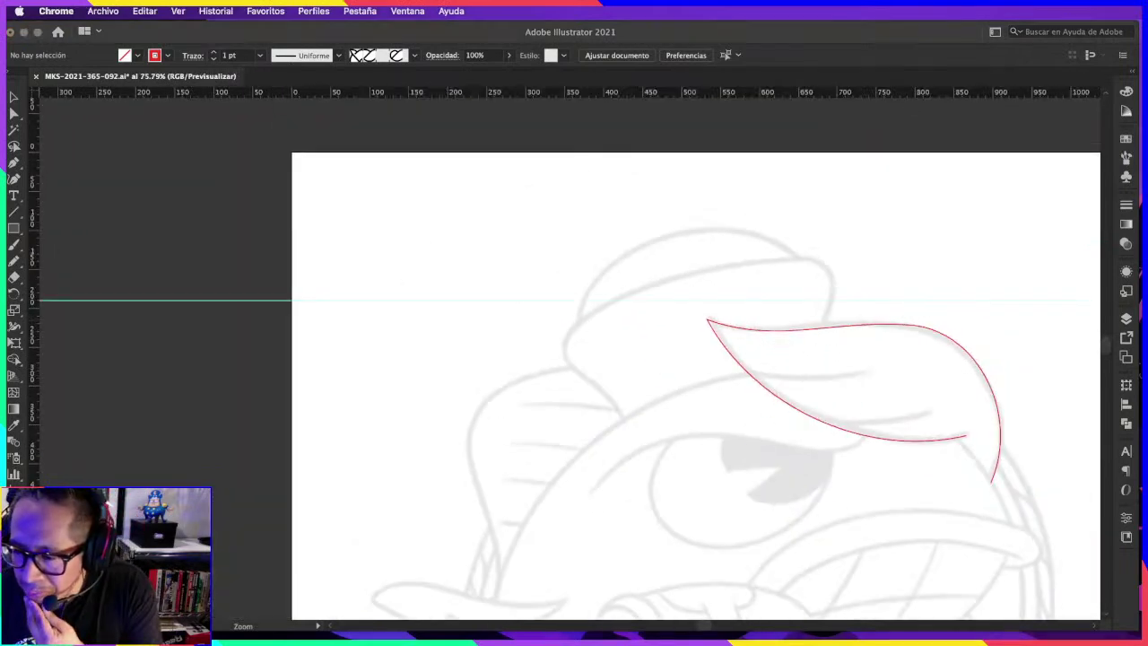
left_click(713, 257)
scroll(774, 218, "up", 2)
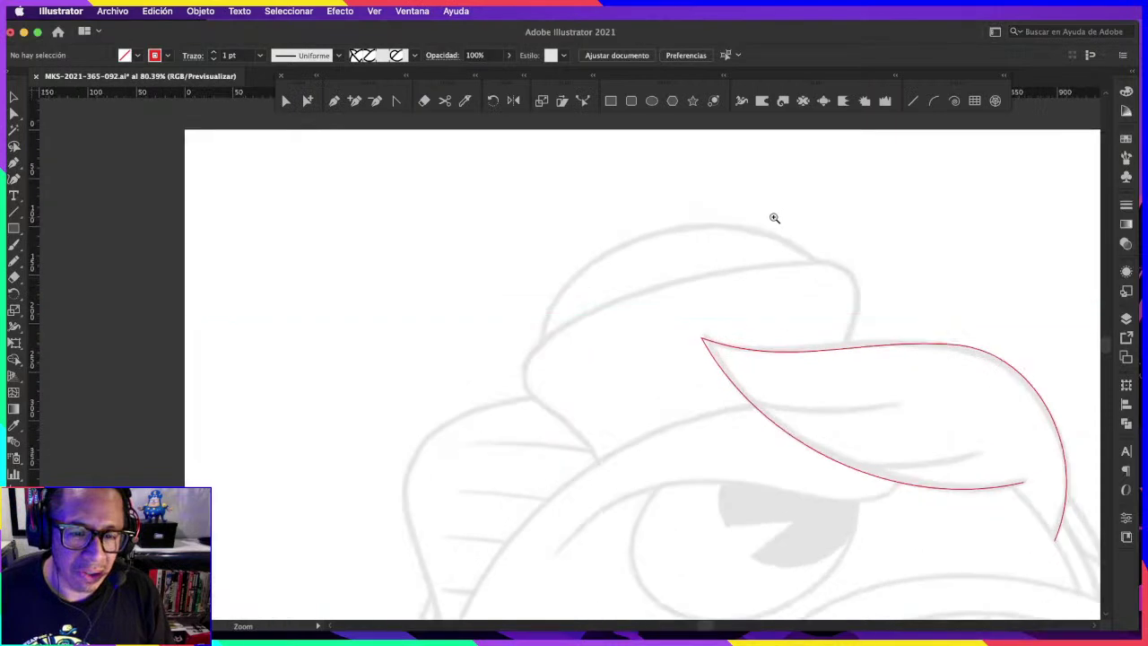
scroll(717, 237, "up", 1)
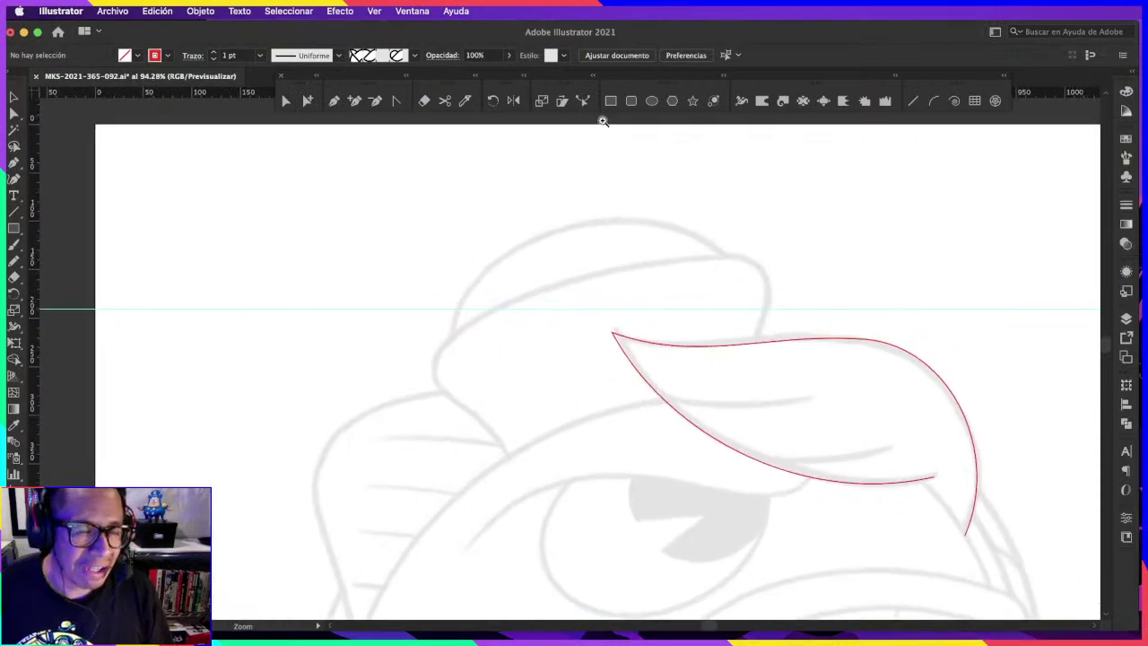
left_click(334, 102)
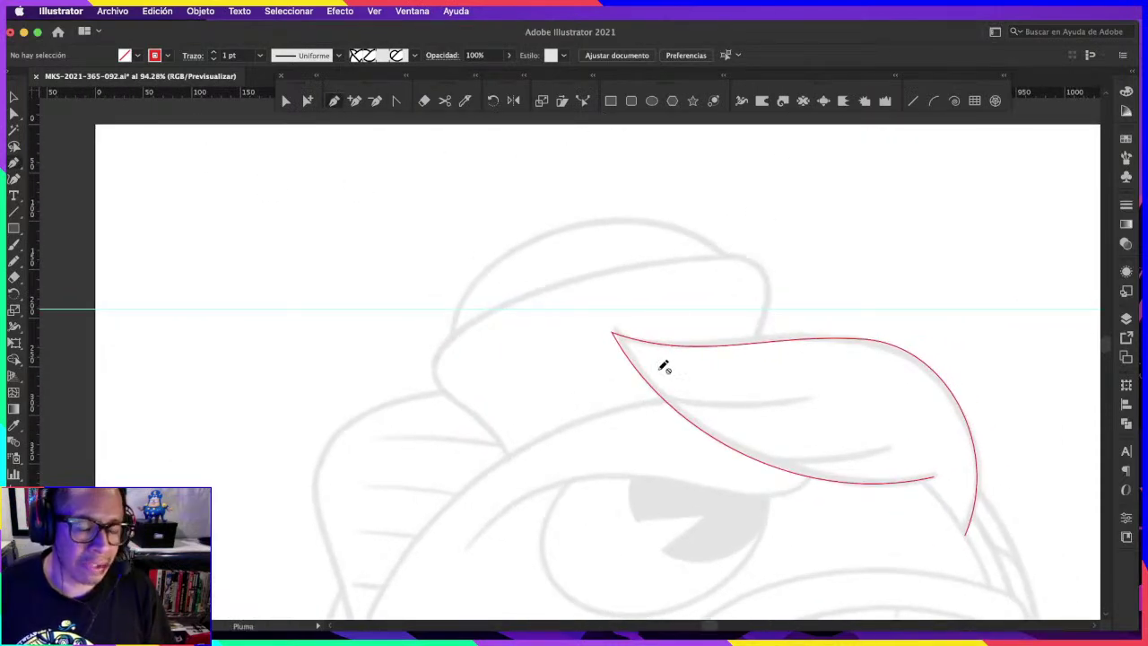
scroll(782, 389, "down", 3)
mouse_move(831, 401)
left_mouse_down()
mouse_move(825, 310)
mouse_move(746, 341)
left_mouse_up()
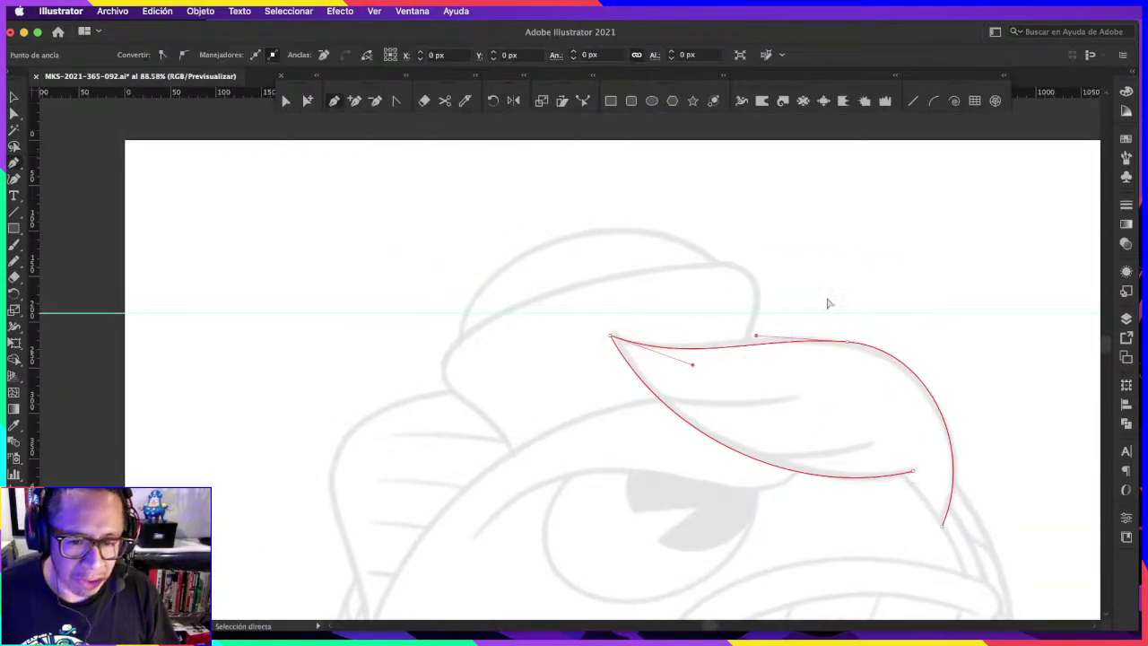
mouse_move(750, 346)
left_mouse_down()
mouse_move(763, 263)
mouse_move(755, 286)
mouse_move(741, 258)
left_mouse_up()
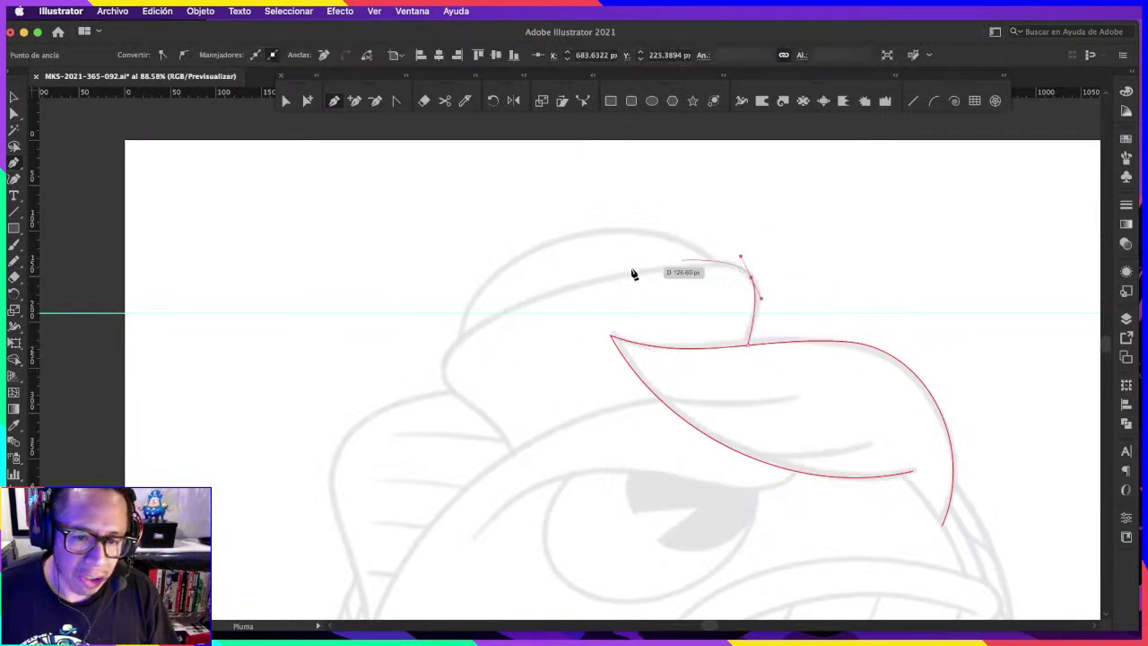
left_click_drag(569, 287, 497, 308)
left_click_drag(442, 374, 456, 398)
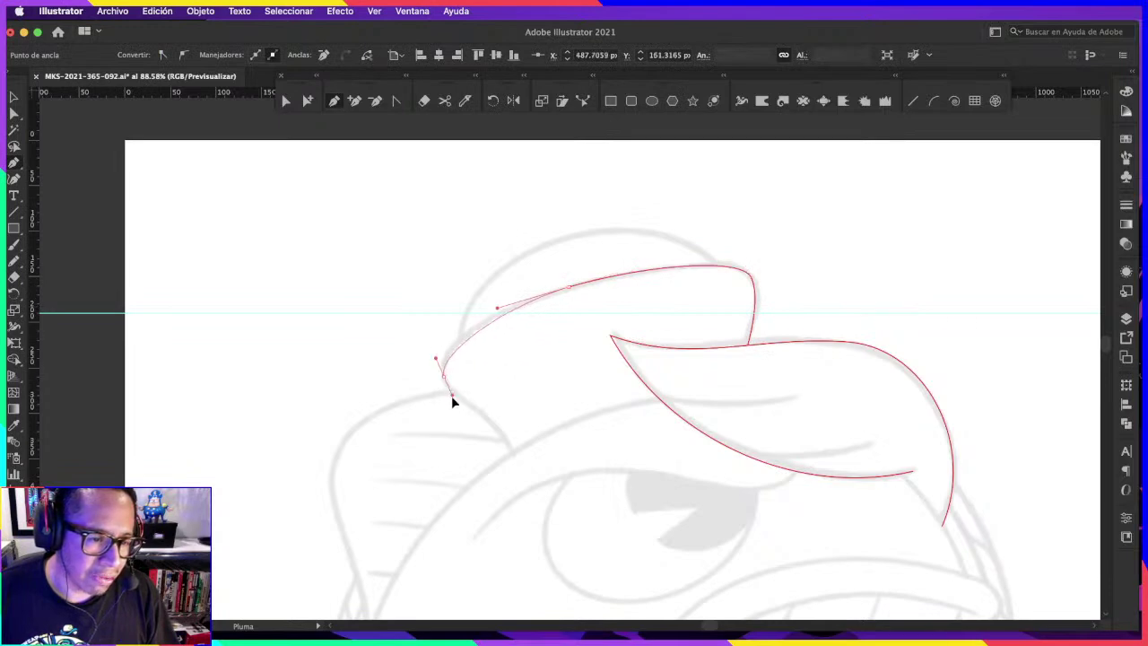
left_click_drag(514, 456, 514, 496)
left_click(487, 371, "super")
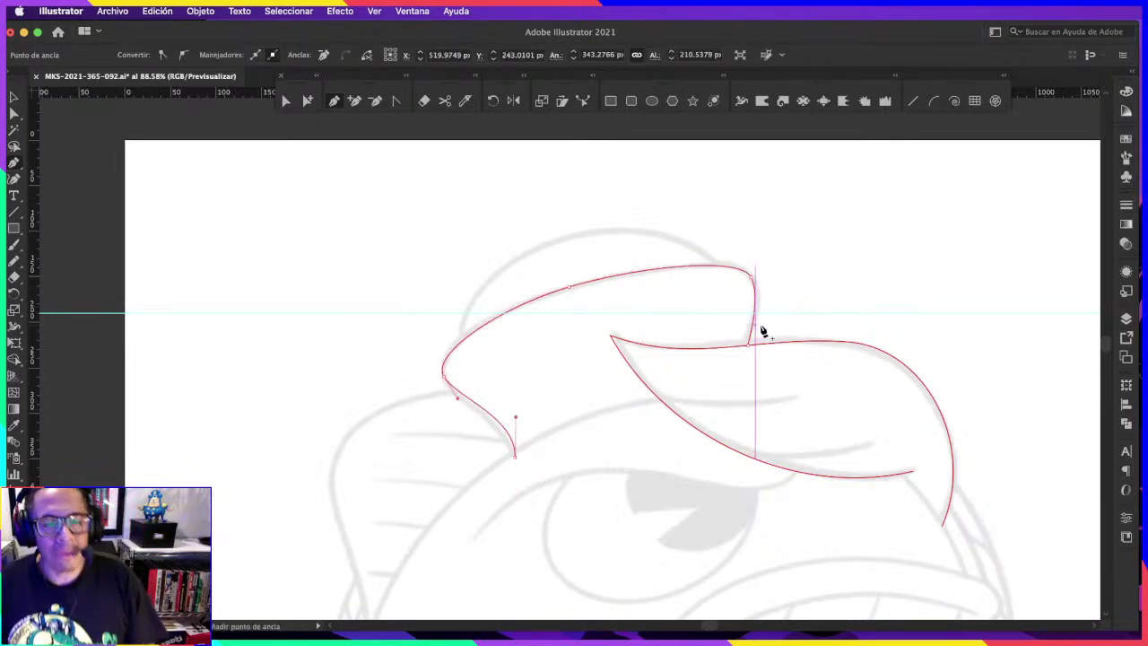
key("z")
mouse_move(768, 293)
left_mouse_down()
mouse_move(836, 264)
mouse_move(712, 262)
left_mouse_up()
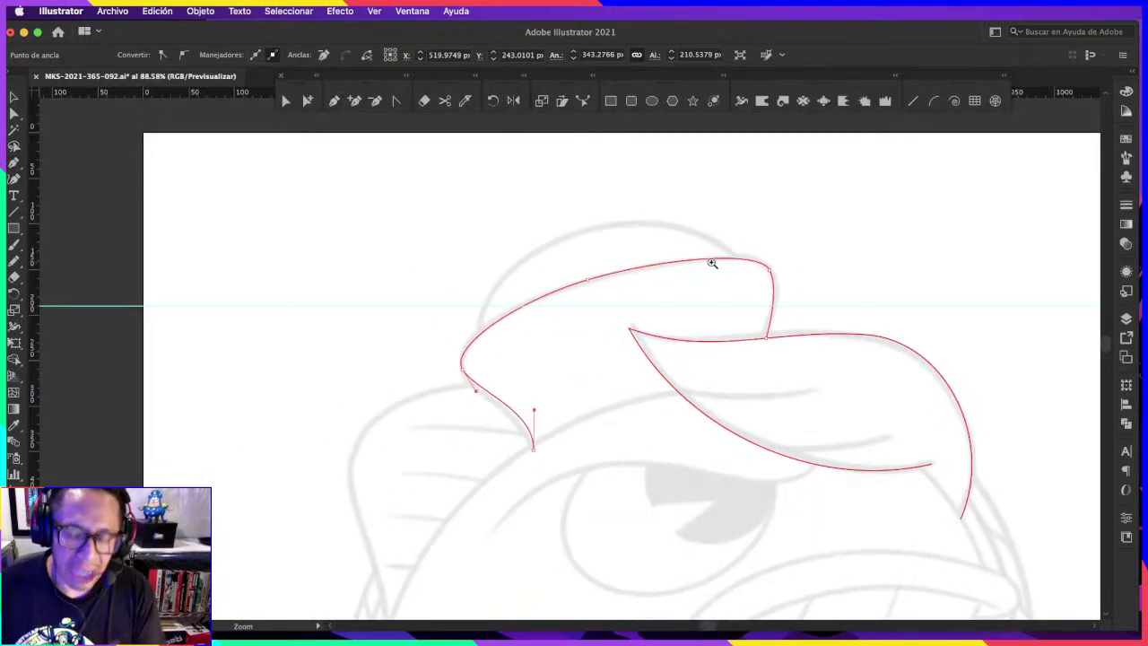
key("Delete")
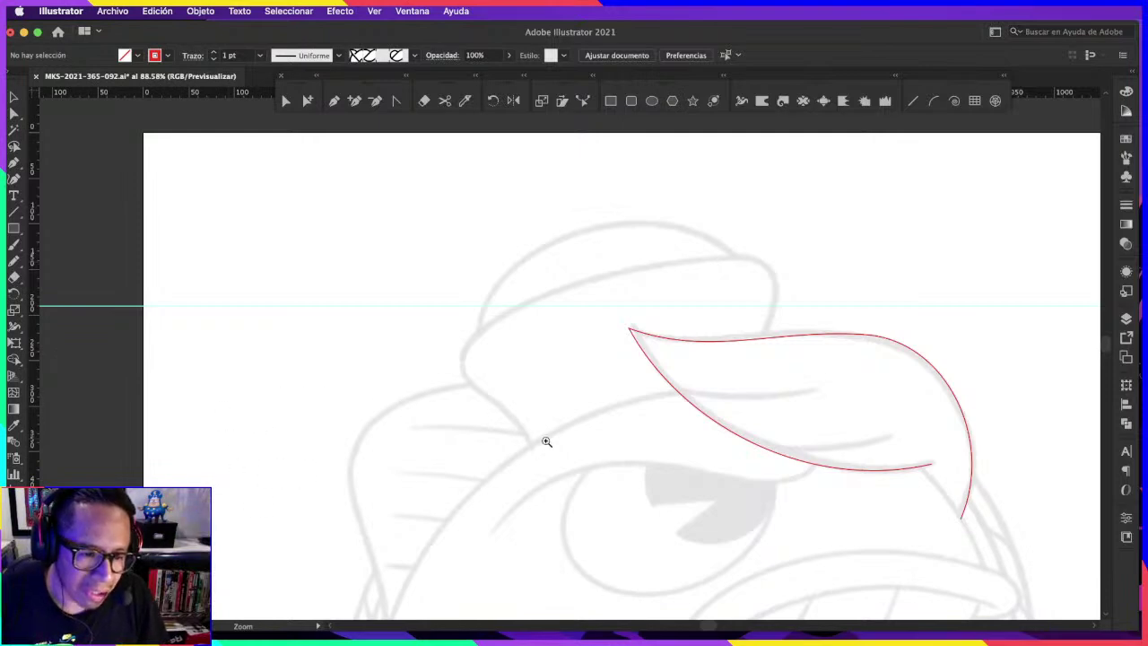
Step: Draw a rectangle over the hat crown, tilted to the hat's angle and nudged into place
left_click(337, 102)
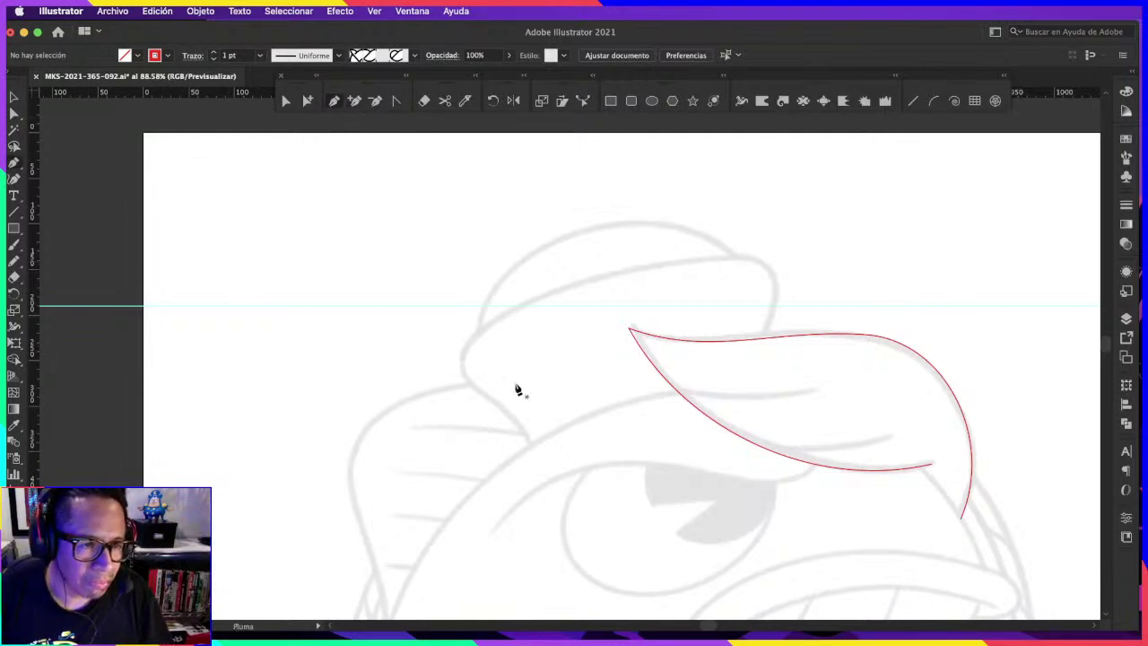
left_click(611, 101)
left_click_drag(454, 242, 763, 482)
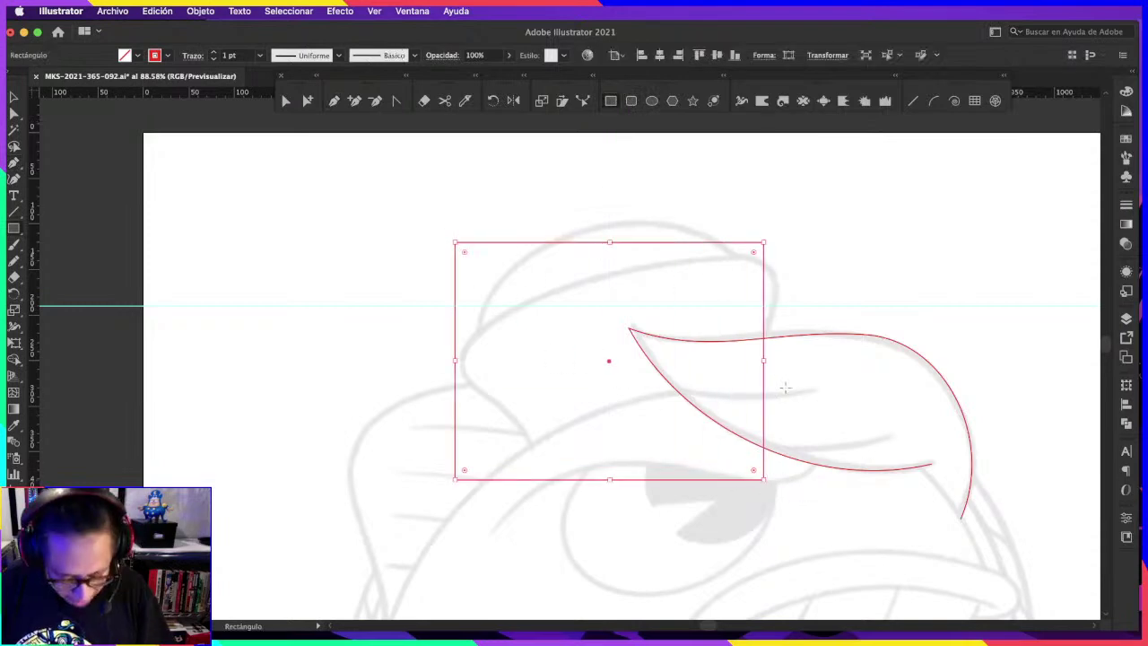
left_click_drag(772, 235, 731, 199)
left_click_drag(633, 239, 660, 265)
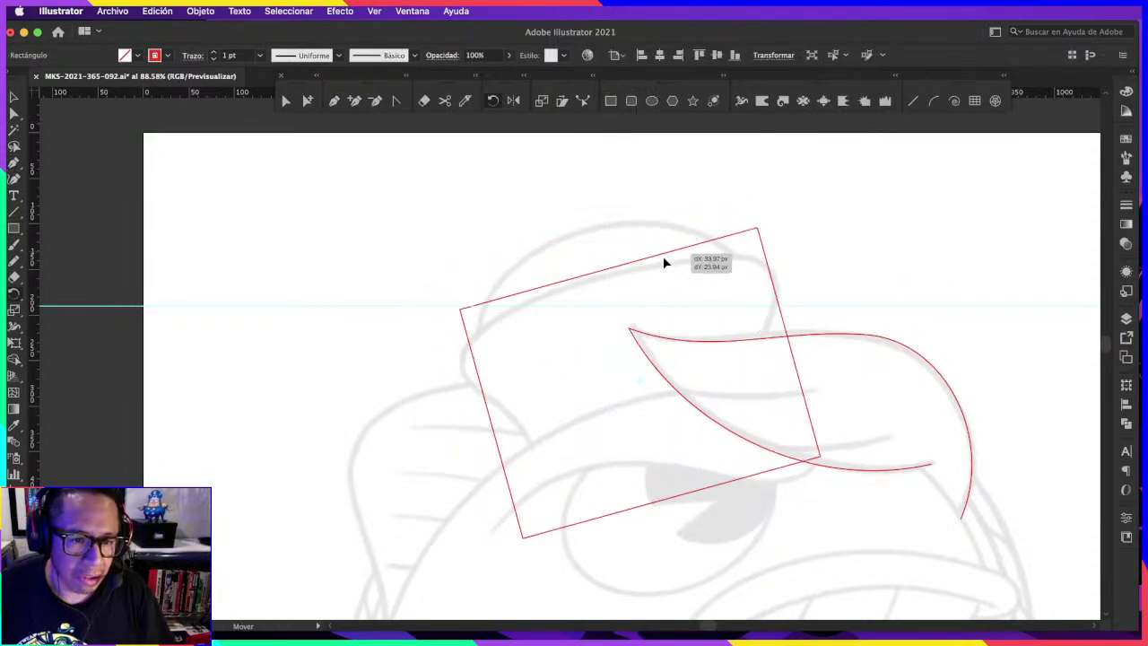
Step: Shorten the rectangle from its bottom edge, expand it to a path and scale it slightly smaller
left_click(15, 97)
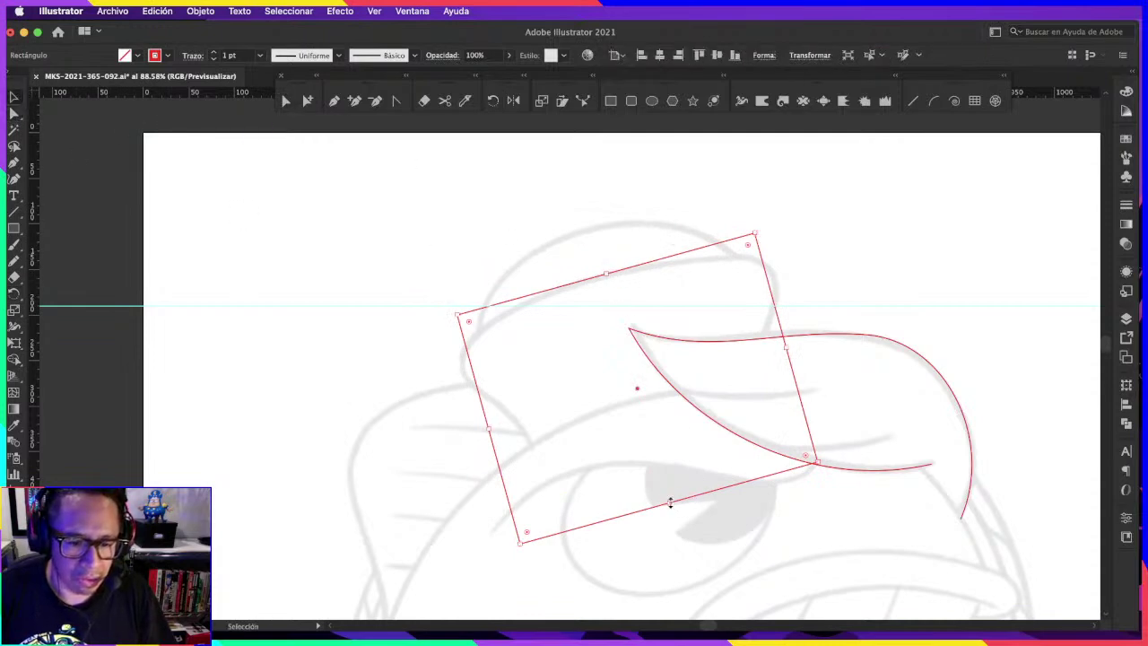
left_click_drag(670, 504, 654, 441)
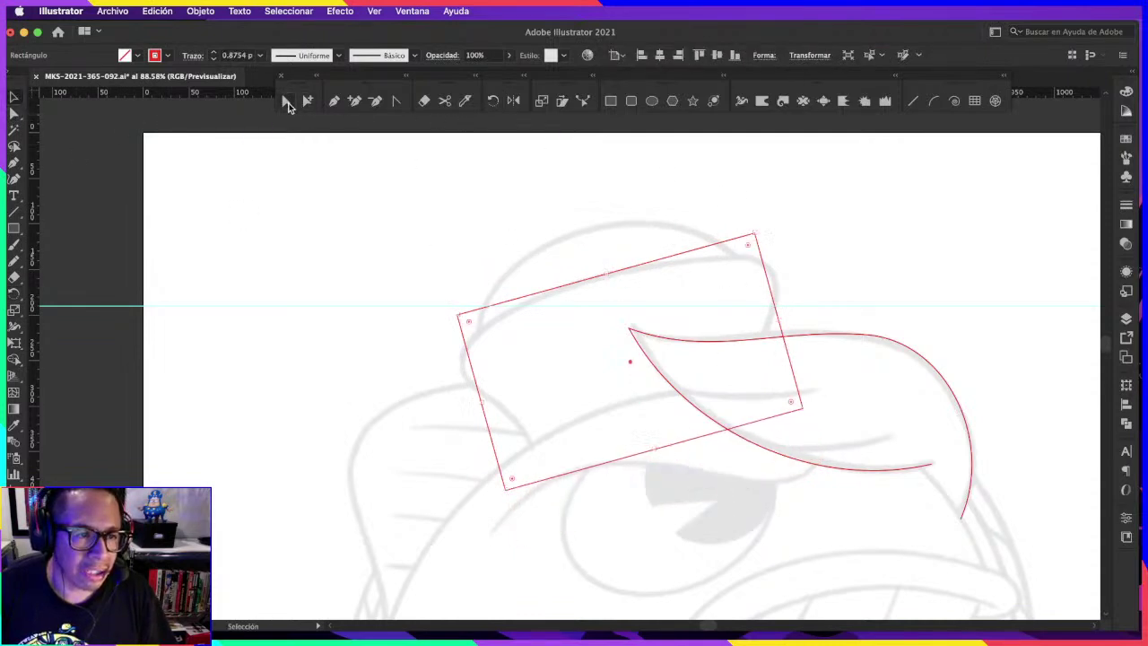
left_click(287, 102)
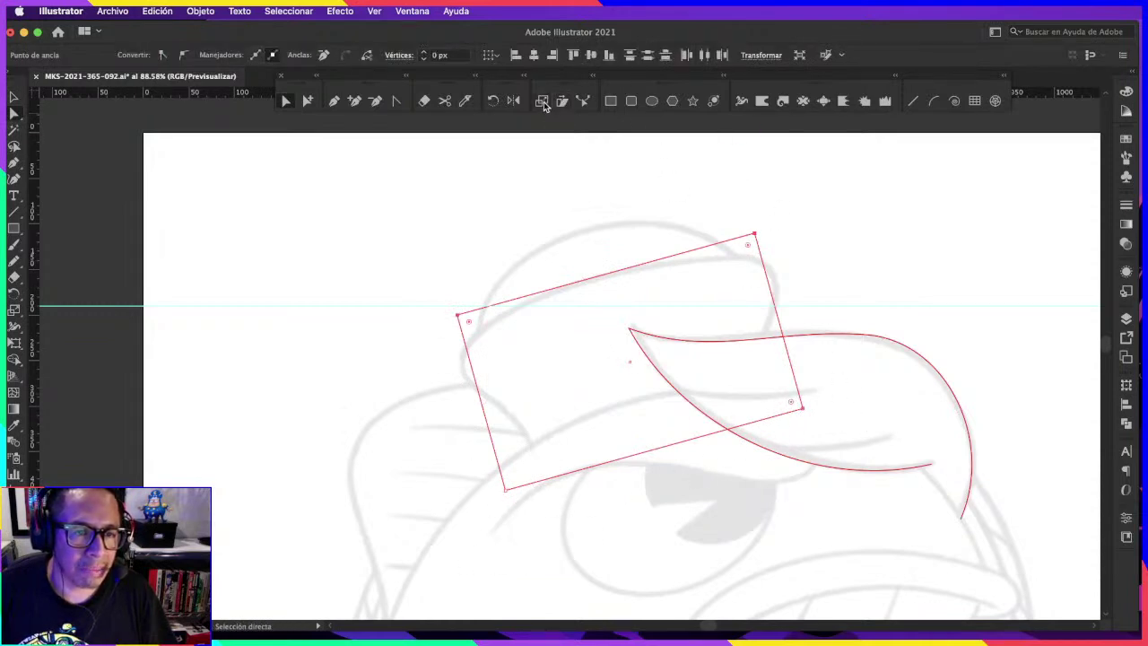
left_click(861, 344)
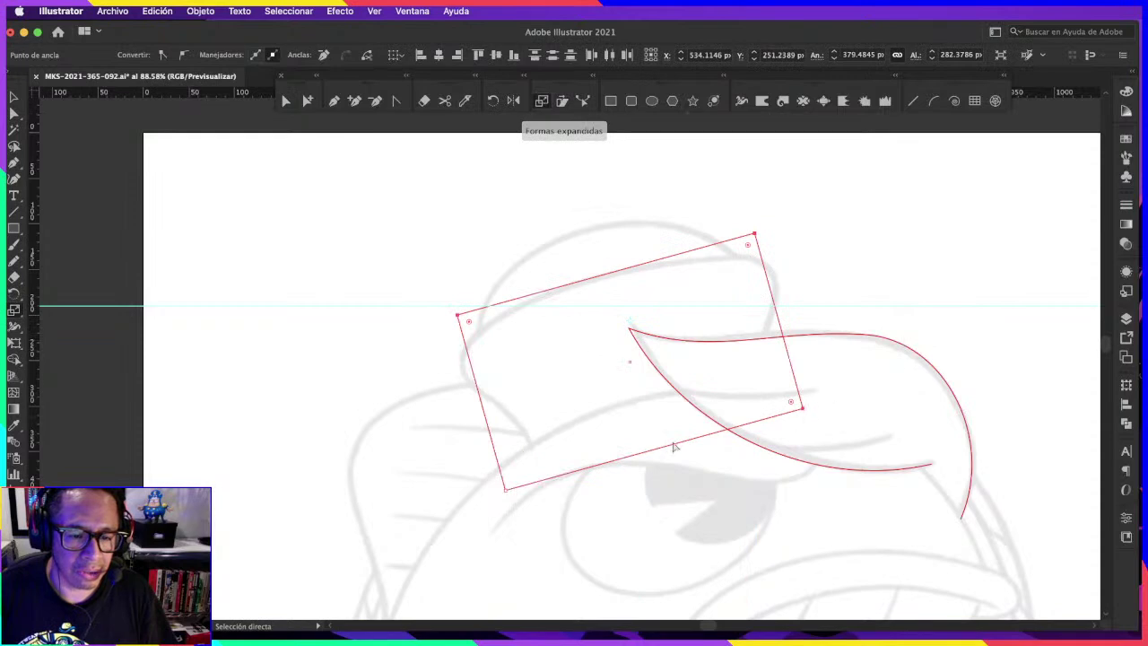
key("s")
left_click_drag(847, 404, 804, 408)
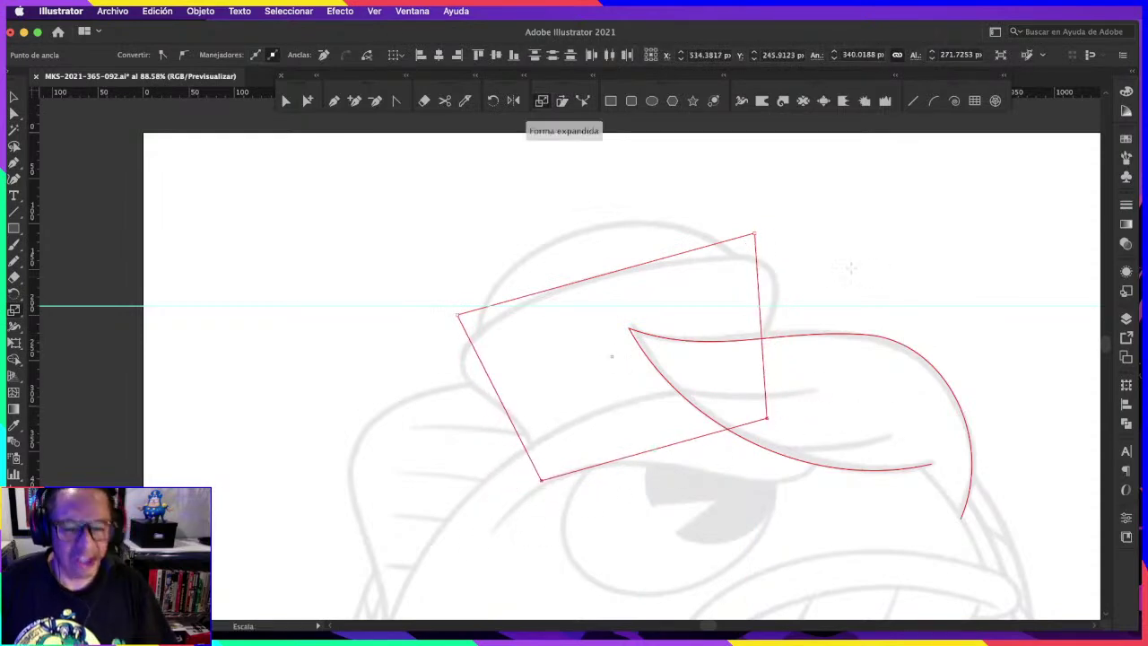
key("a")
scroll(552, 309, "up", 3)
left_click_drag(592, 236, 643, 312)
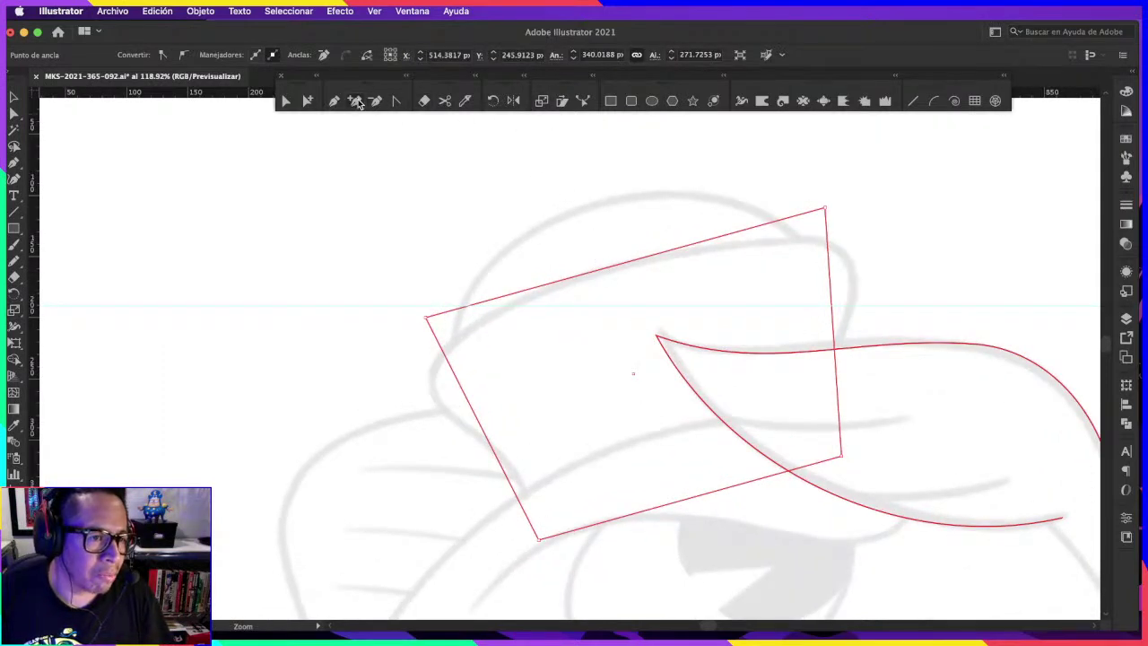
Step: Add a point on the rectangle's top edge and move its corners onto the sketched hat
left_click(355, 100)
left_click(618, 265)
key("Return")
left_click(615, 265)
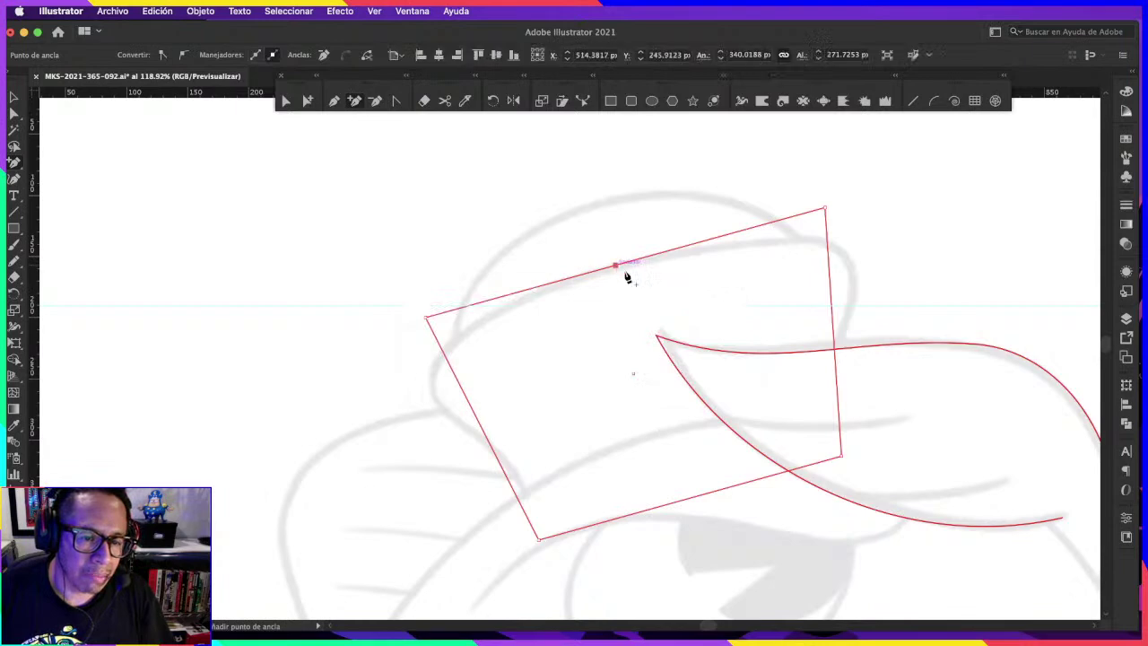
key("a")
left_click_drag(427, 325, 418, 386)
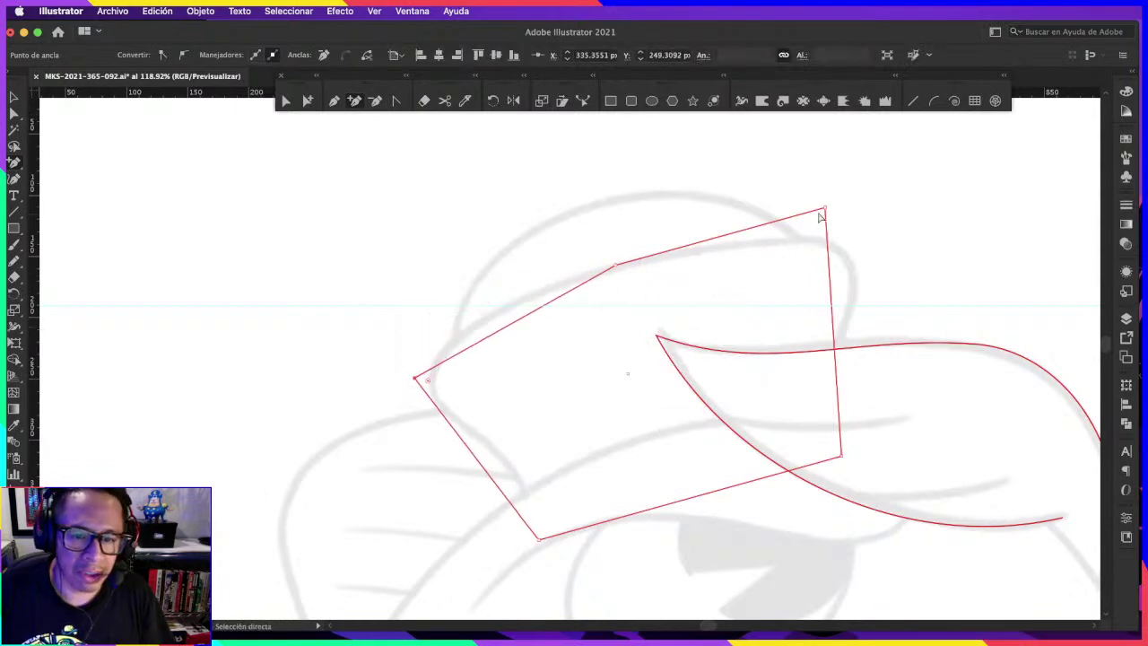
left_click_drag(827, 213, 857, 250)
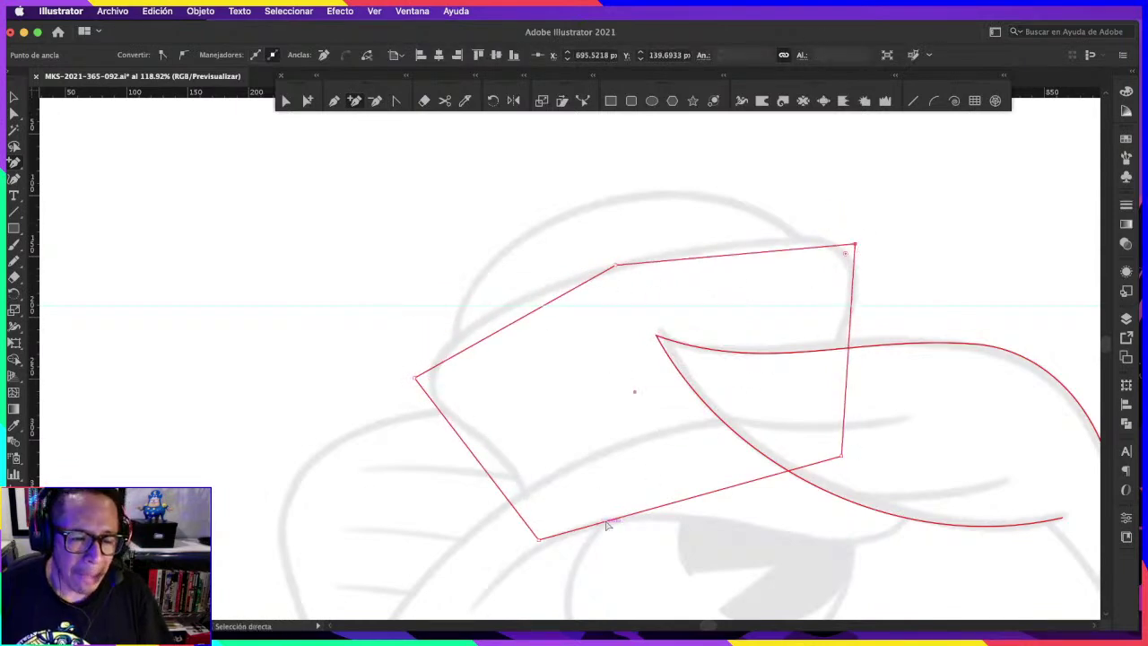
left_click_drag(624, 521, 625, 495)
key("ctrl+z")
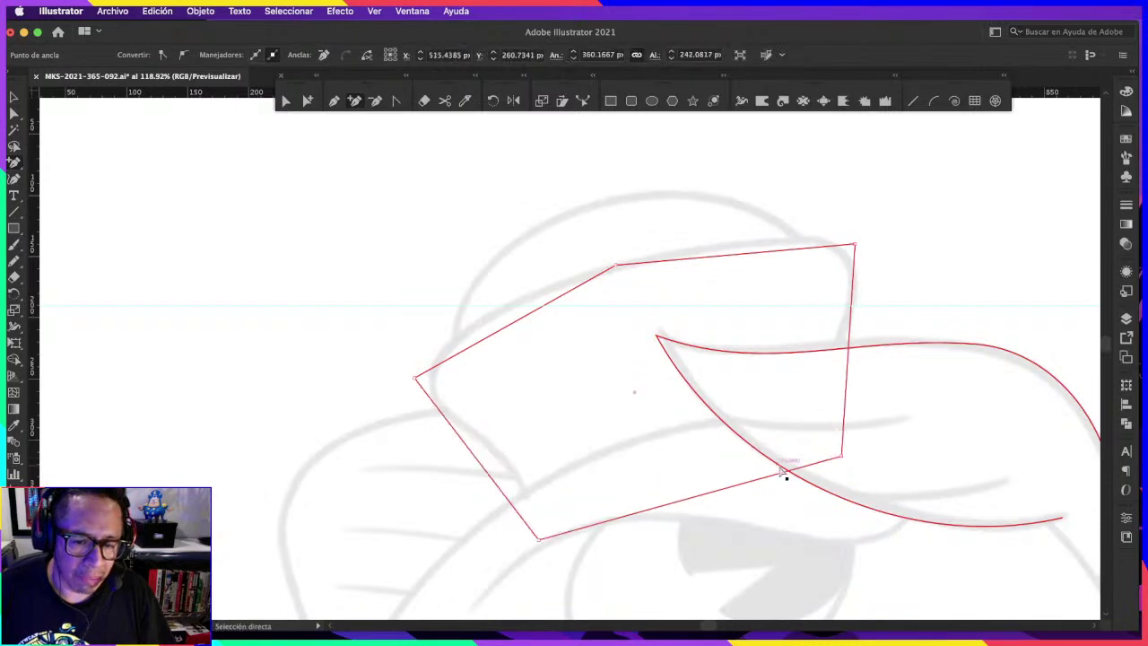
left_click_drag(544, 546, 563, 541)
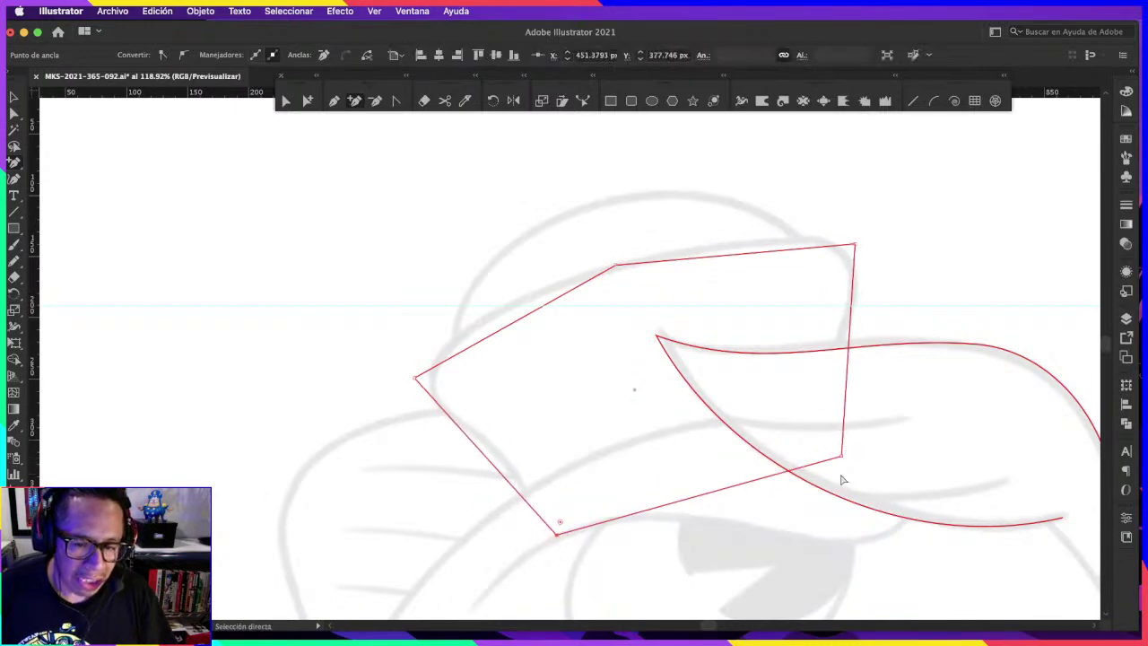
left_click_drag(844, 457, 831, 455)
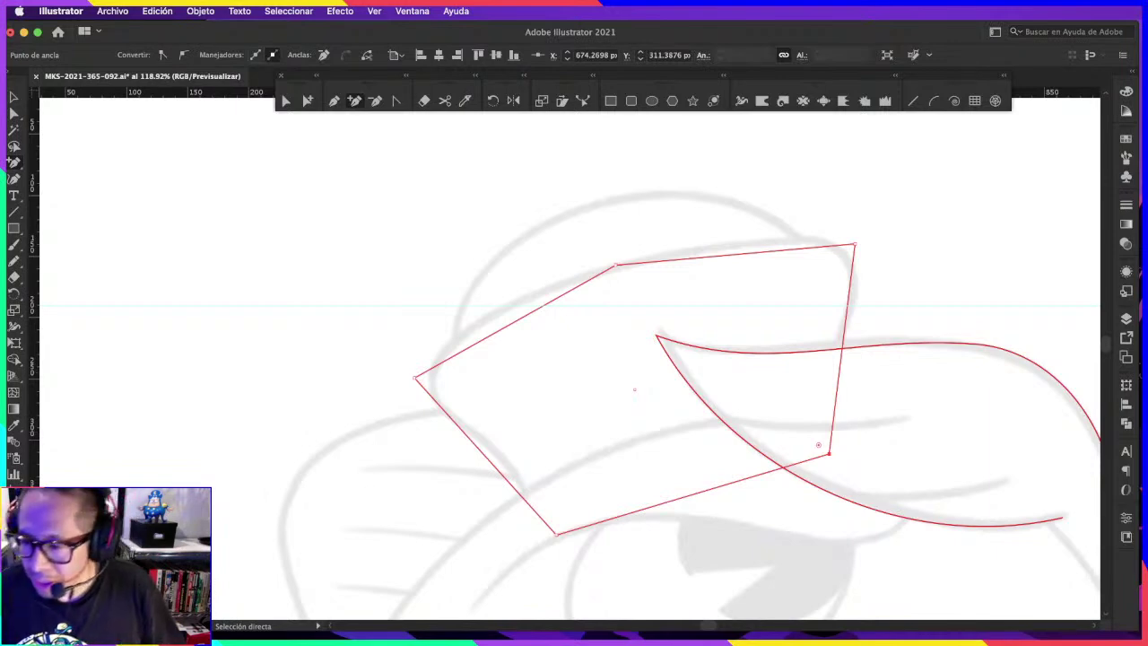
Step: Return from the browser to the drawing, lower the floating tool panel and zoom on the hat
key("super+Tab")
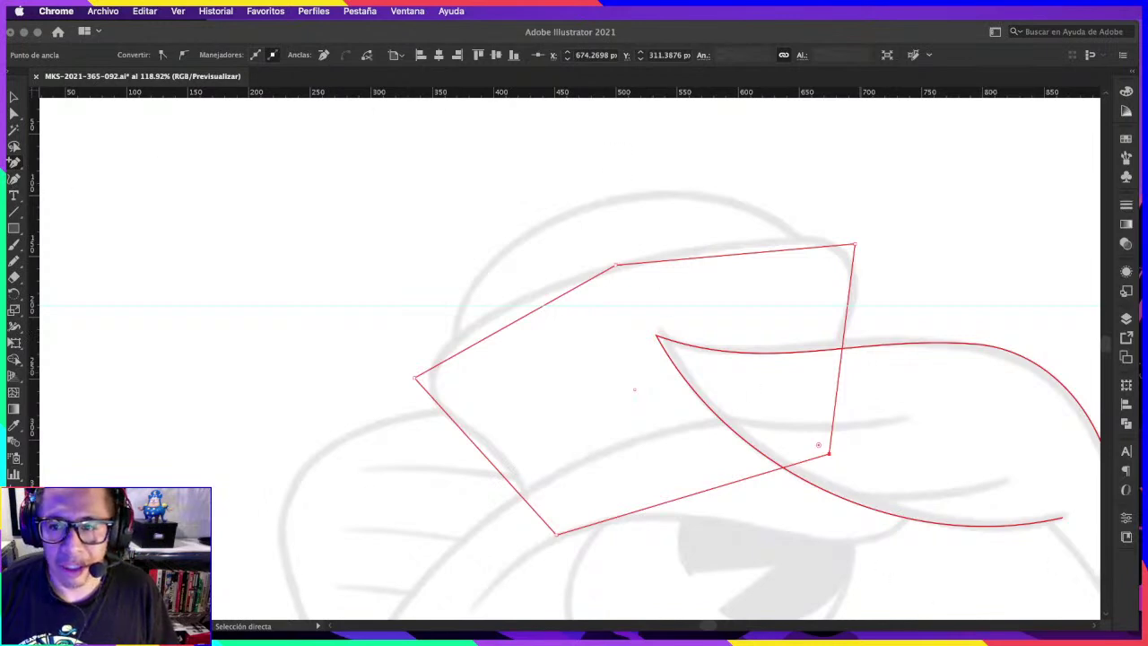
left_click(896, 33)
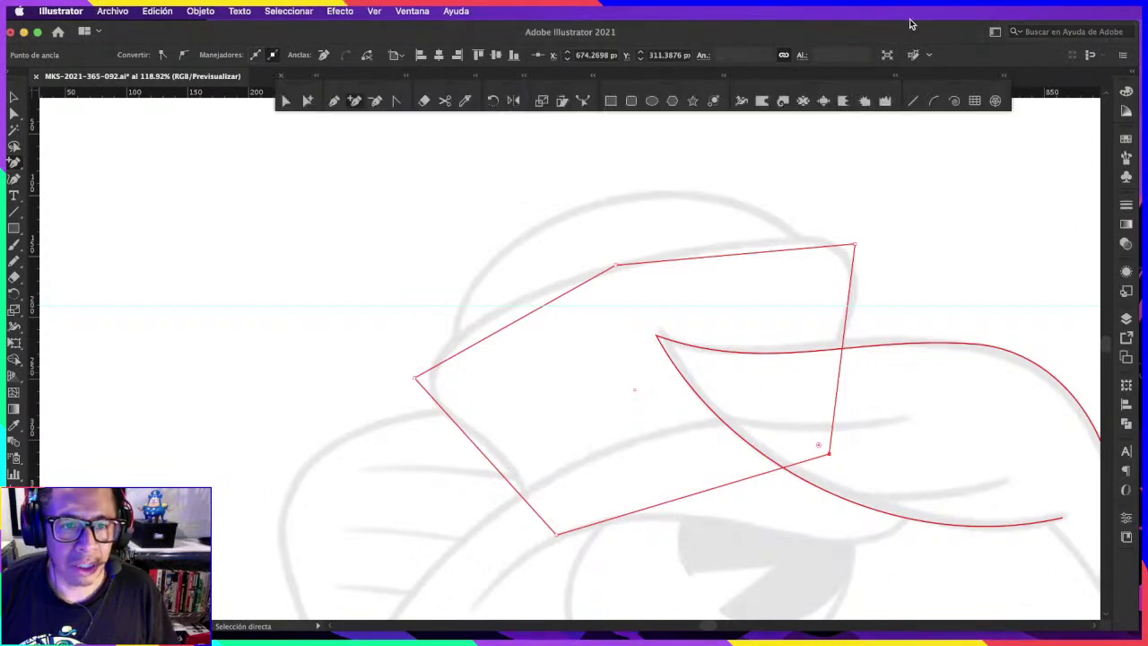
left_click_drag(844, 77, 850, 107)
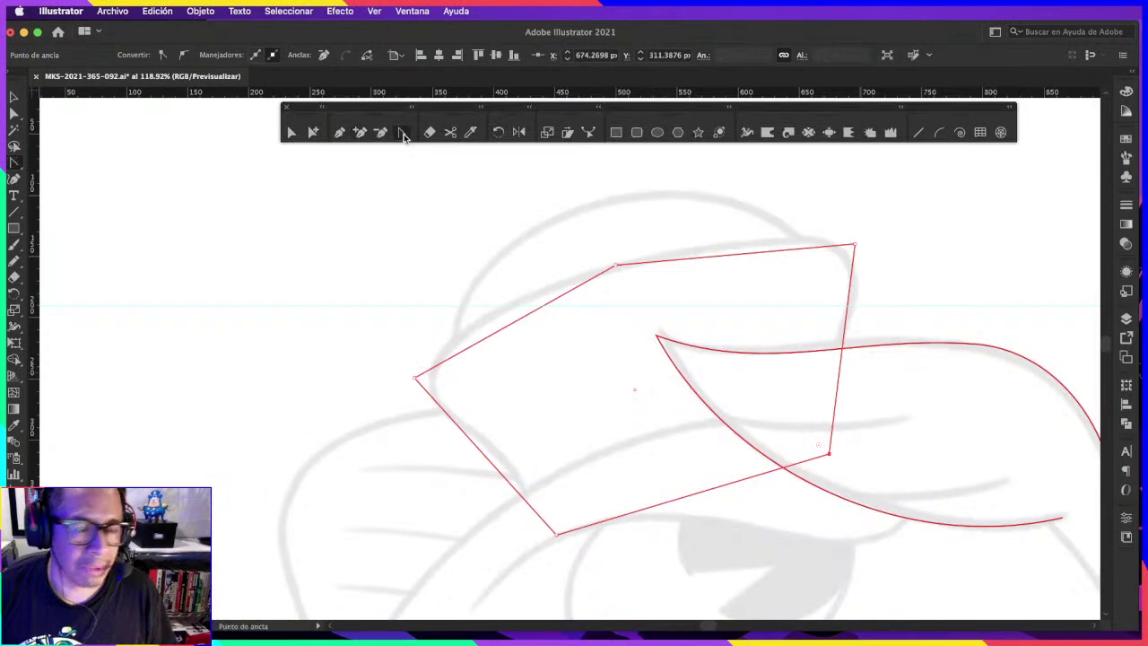
key("z")
left_click(681, 297)
scroll(540, 209, "up", 2)
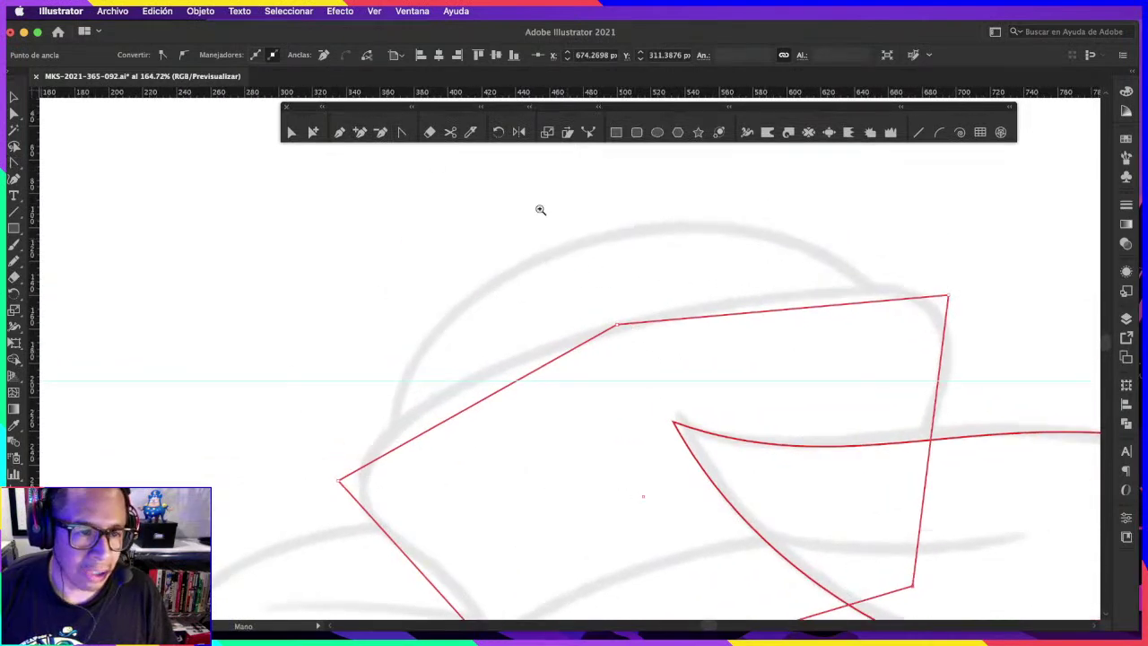
Step: Make the top hat corner a smooth curve and nudge the left, bottom and right corners to the sketch
left_click(405, 133)
left_click_drag(616, 324, 868, 268)
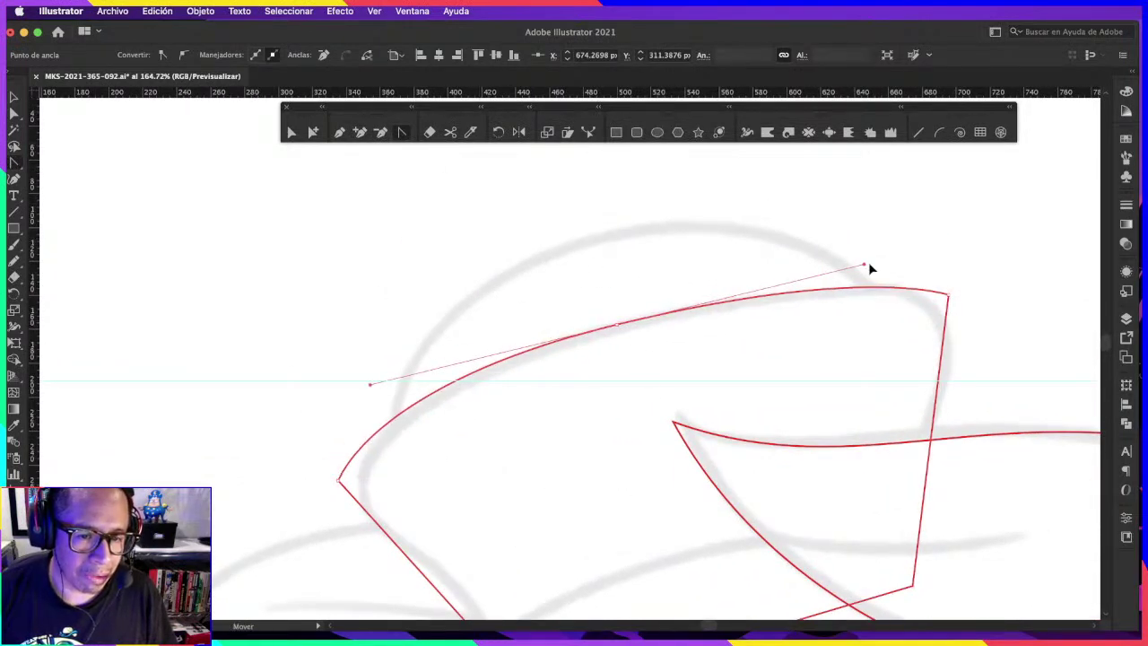
mouse_move(987, 269)
left_mouse_down()
mouse_move(931, 232)
mouse_move(887, 256)
left_mouse_up()
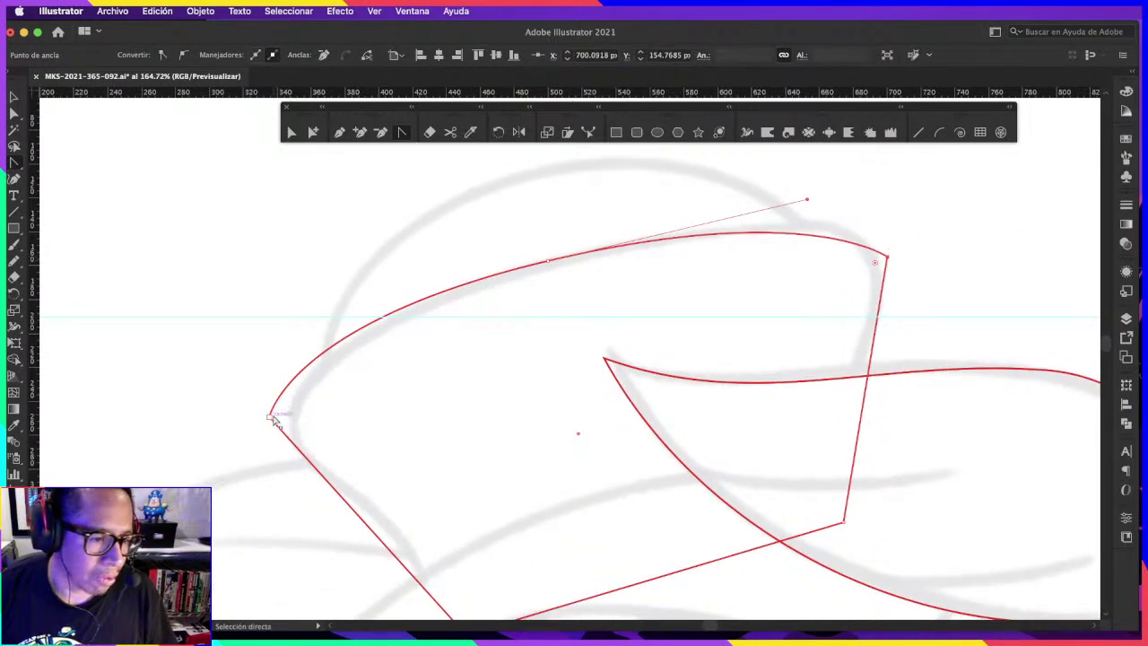
left_click_drag(271, 417, 285, 434)
scroll(863, 327, "down", 3)
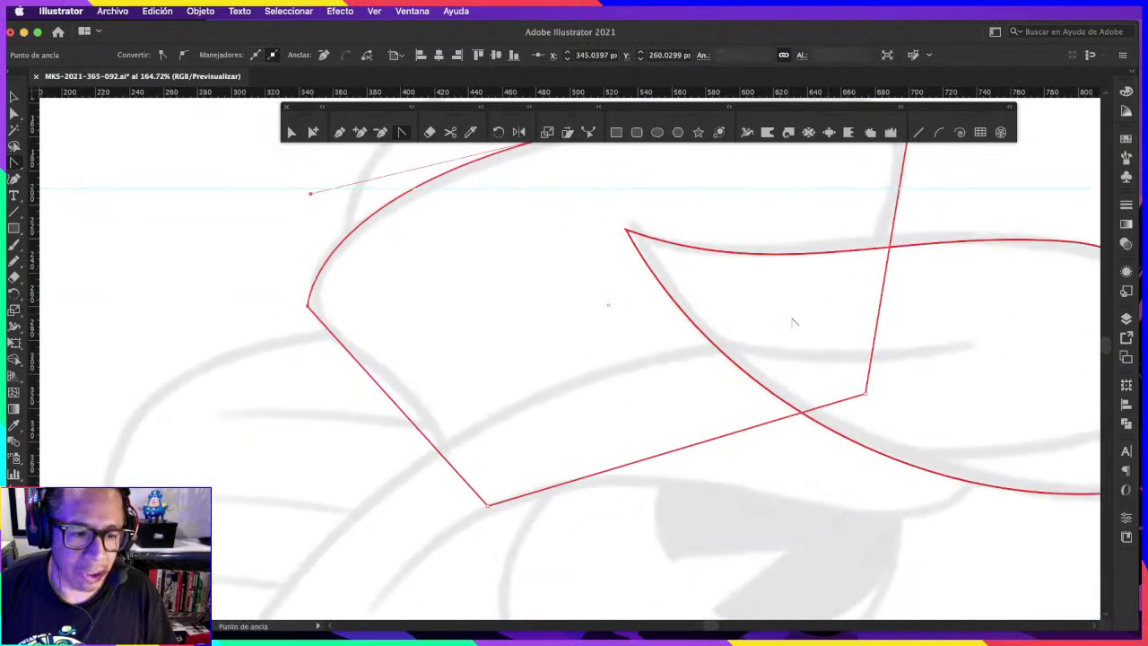
scroll(792, 320, "down", 2)
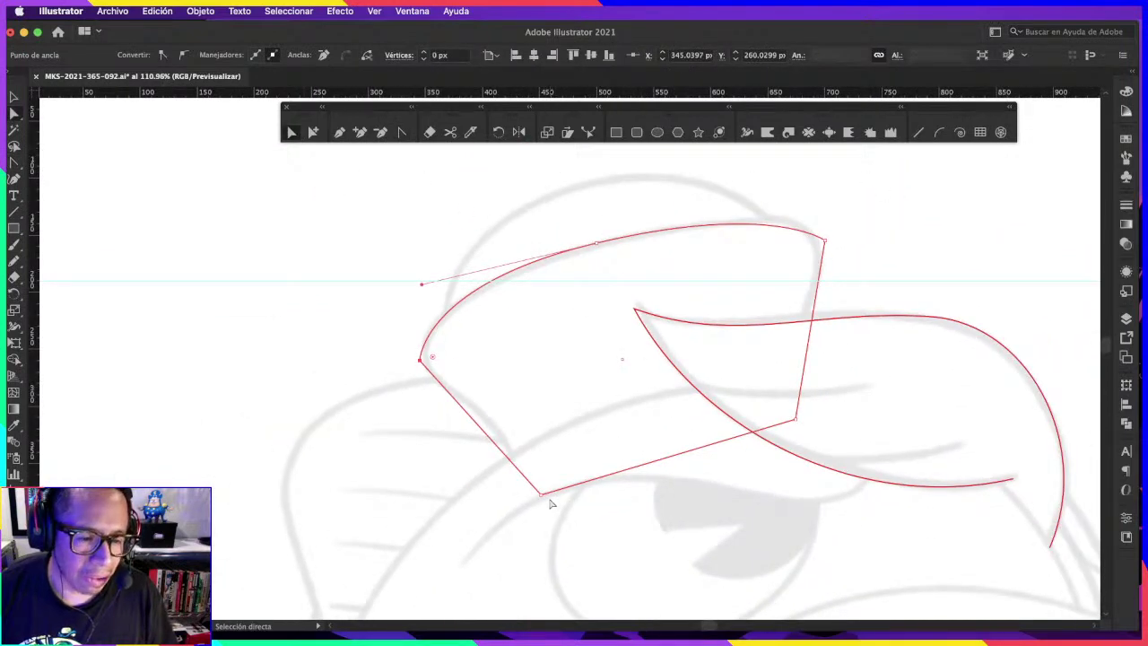
left_click_drag(541, 494, 554, 490)
left_click_drag(803, 421, 794, 423)
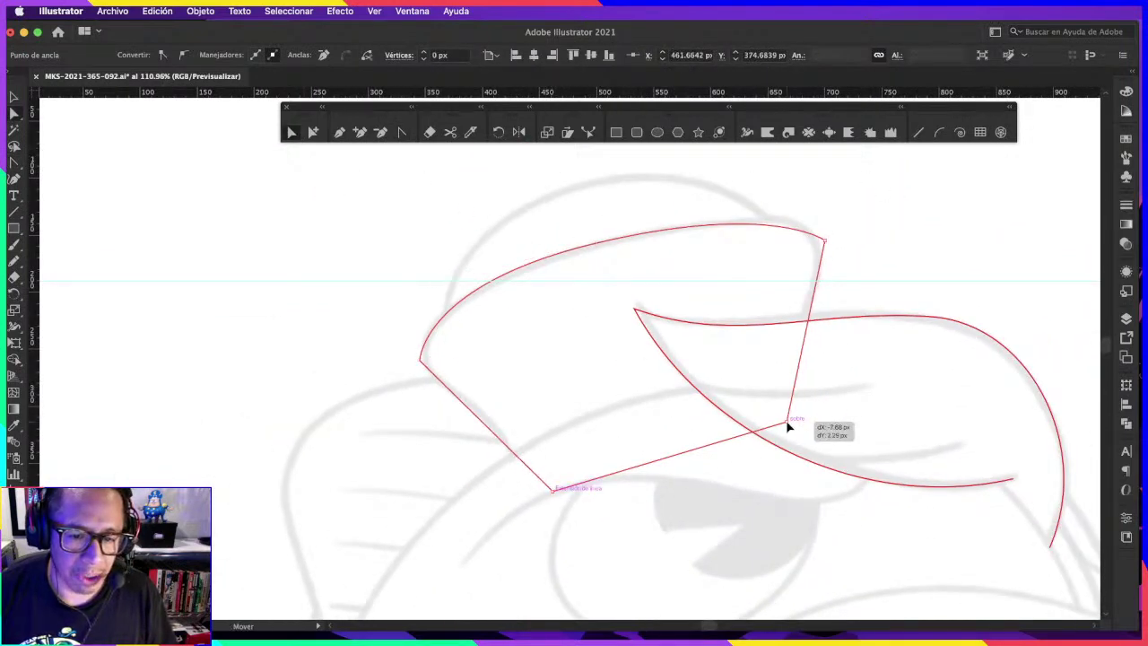
Step: Reshape the left corner and shift the top-right corner right, undoing a trial rounding
left_click(401, 133)
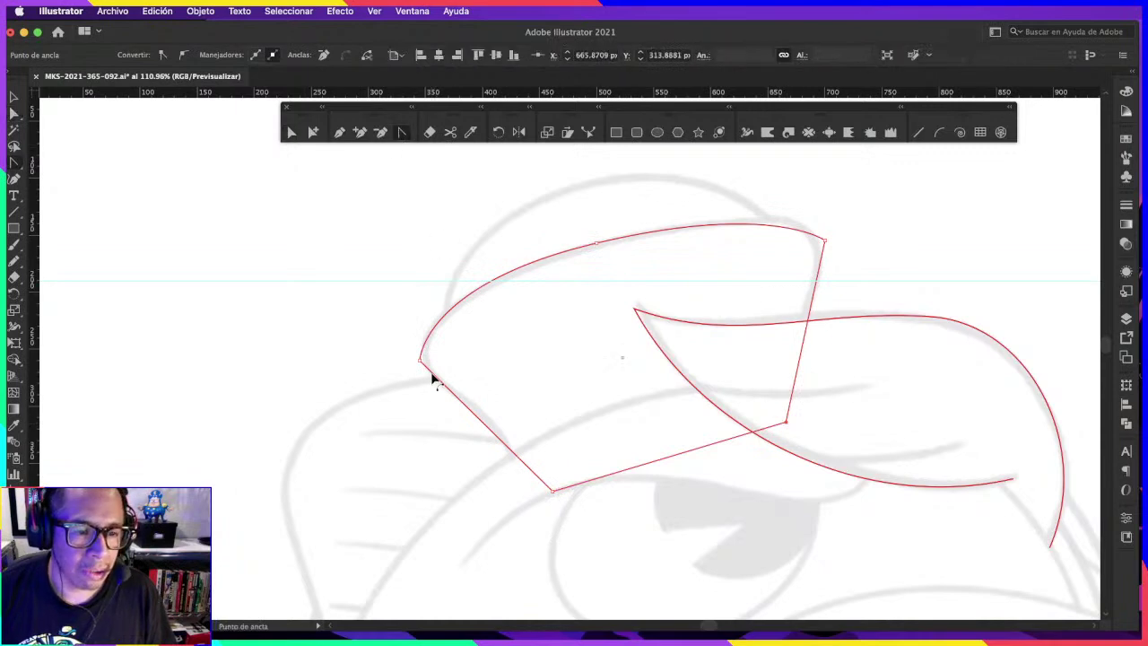
mouse_move(420, 362)
left_mouse_down()
mouse_move(422, 284)
mouse_move(408, 366)
left_mouse_up()
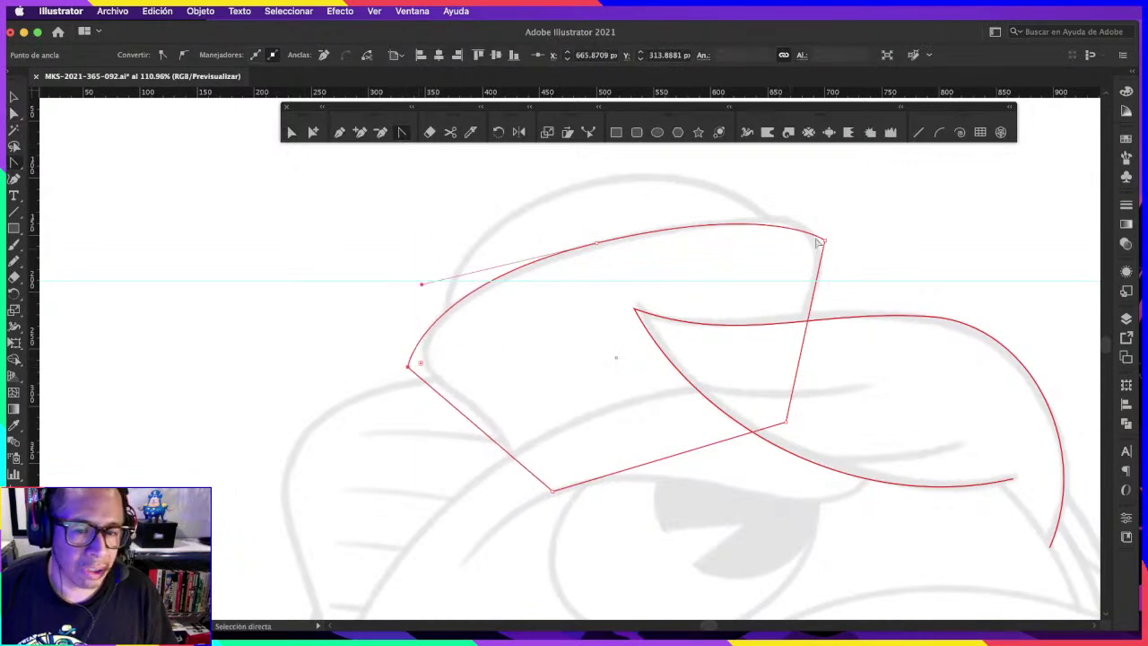
left_click_drag(827, 242, 847, 242)
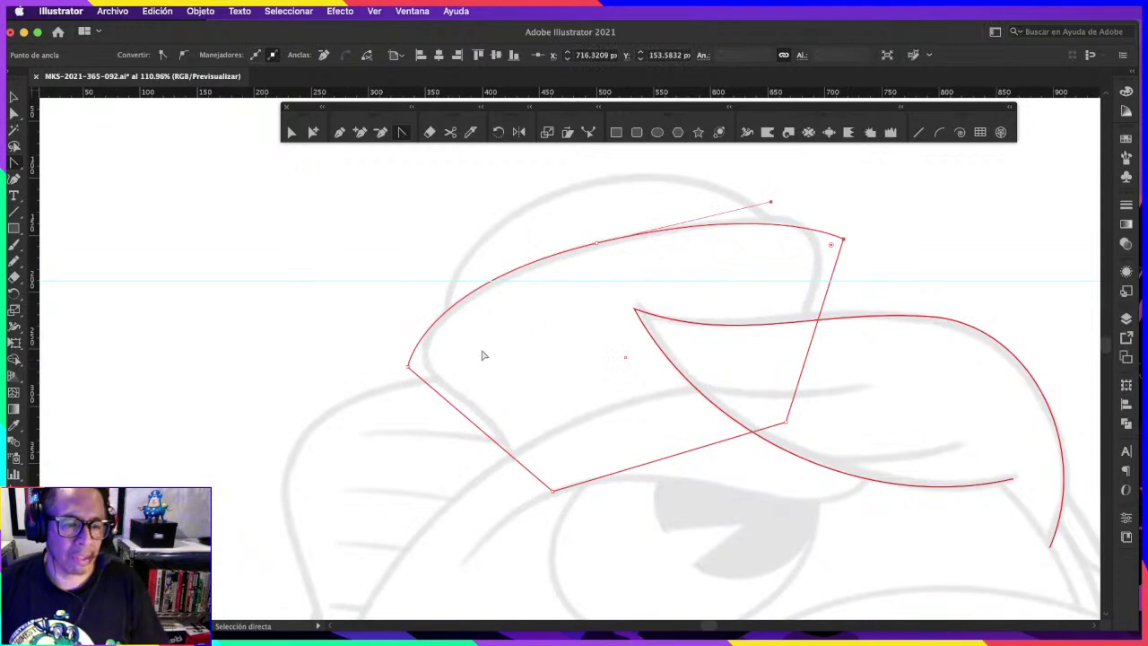
left_click(408, 366)
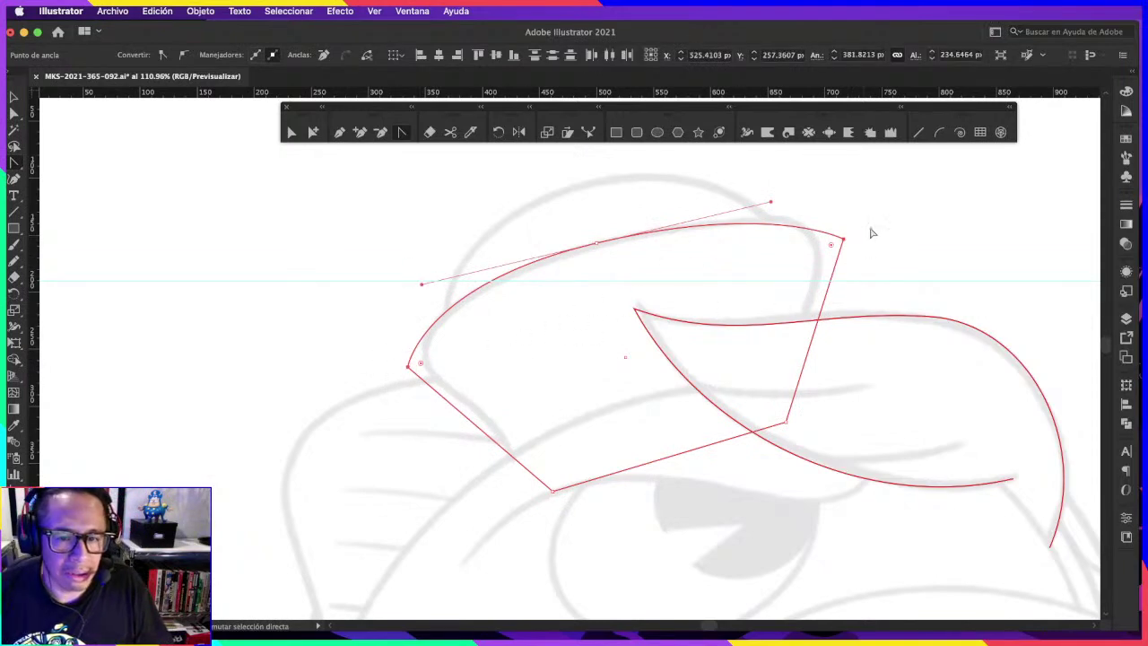
left_click_drag(837, 252, 761, 263)
key("super+z")
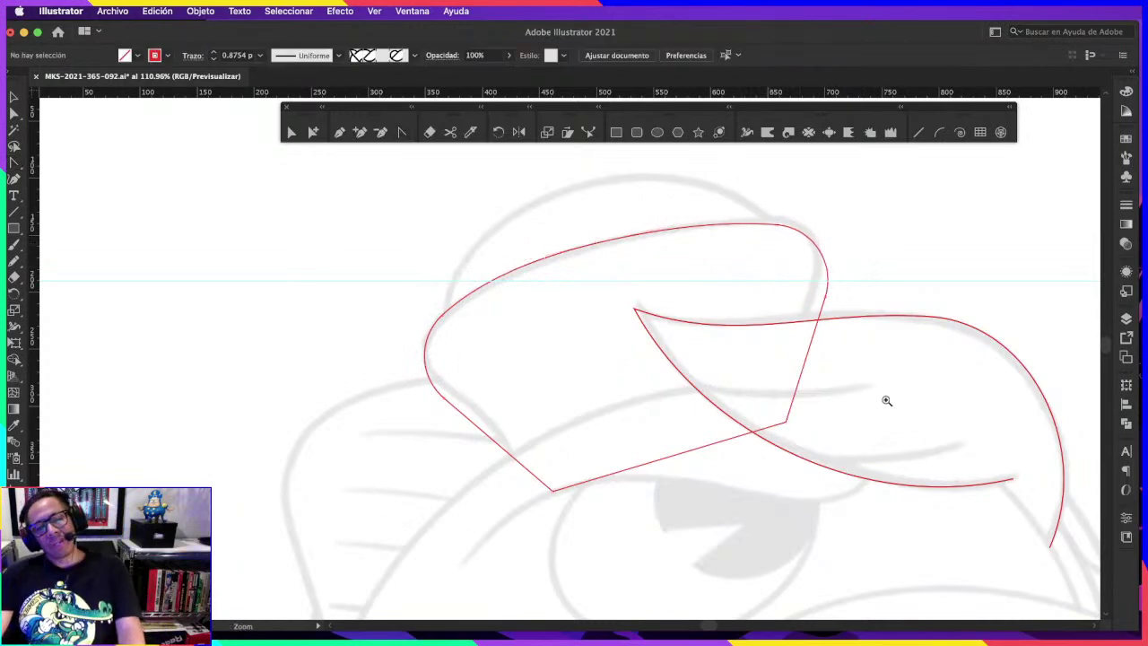
Step: Convert the bottom and right-side corners into smooth curves and refine the right curve's handle
left_click(553, 490)
left_click(404, 133)
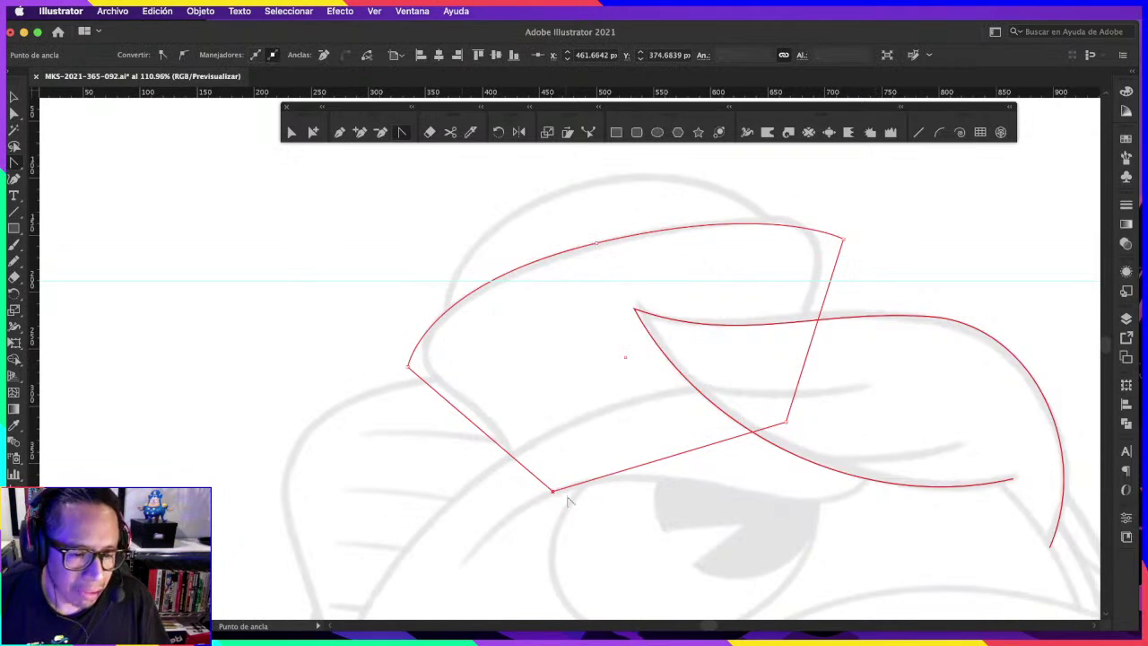
left_click_drag(554, 492, 524, 424)
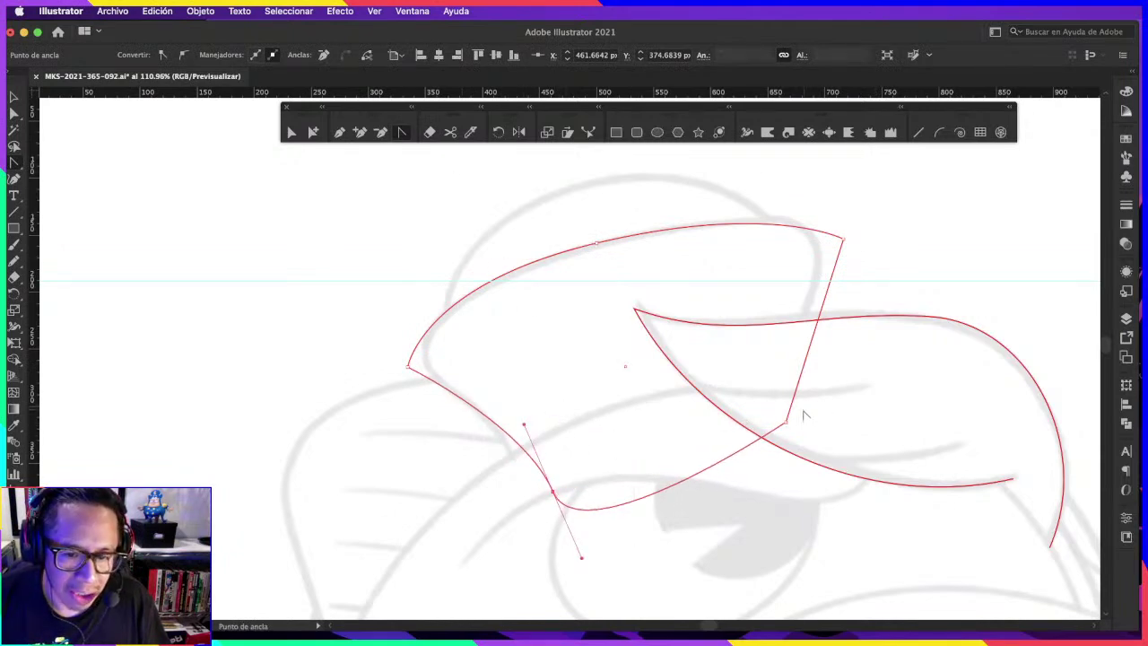
mouse_move(787, 422)
left_mouse_down()
mouse_move(763, 376)
mouse_move(789, 504)
left_mouse_up()
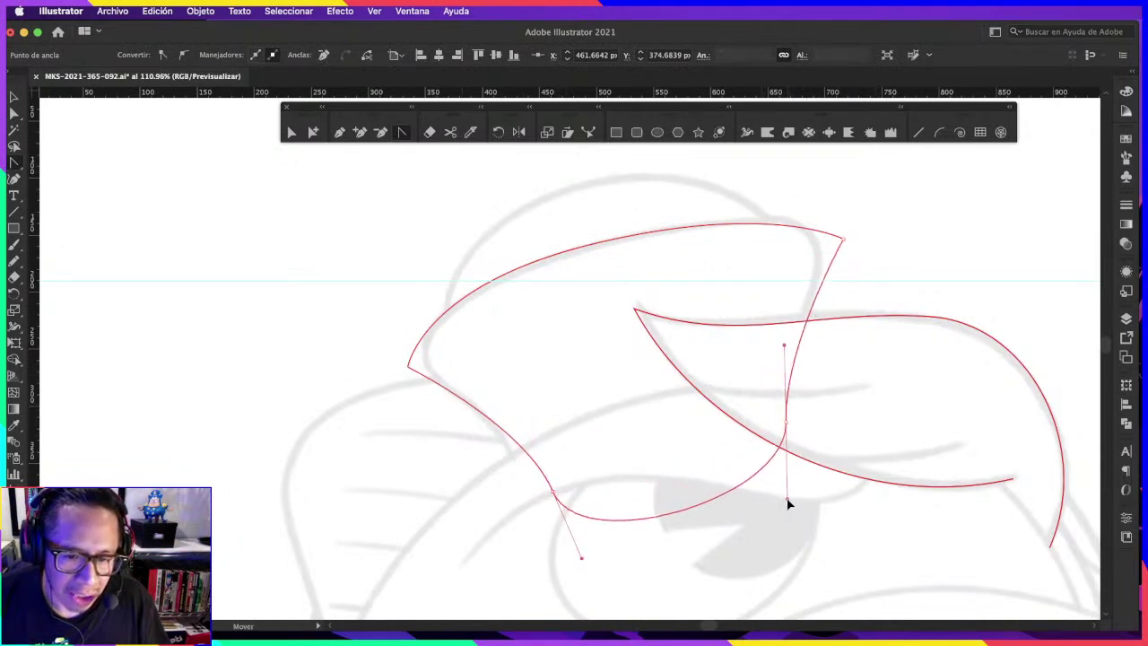
key("a")
left_click_drag(785, 346, 780, 336)
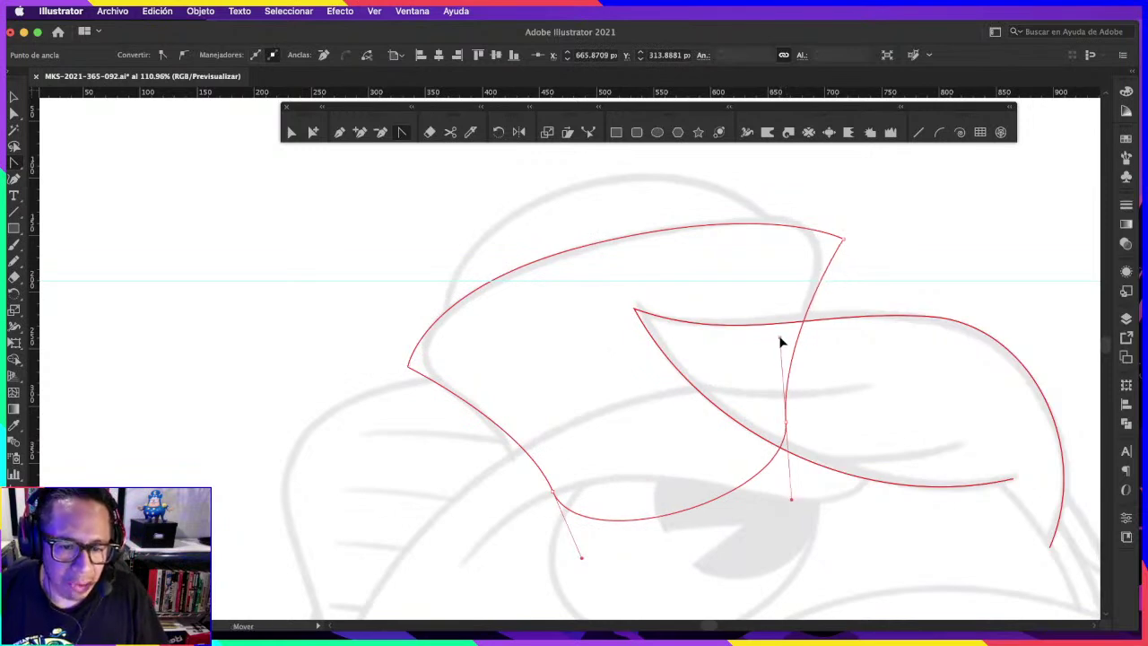
Step: Reshape the curve at the hat's left corner to follow the sketch
key("z")
left_click(488, 269)
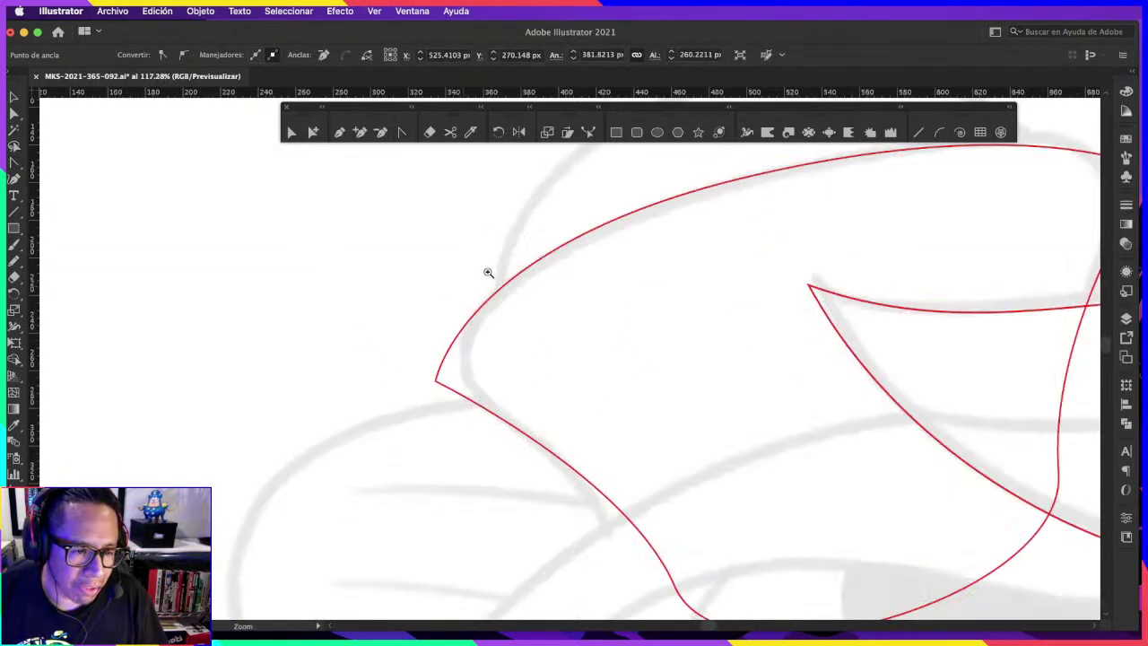
key("a")
left_click(481, 394)
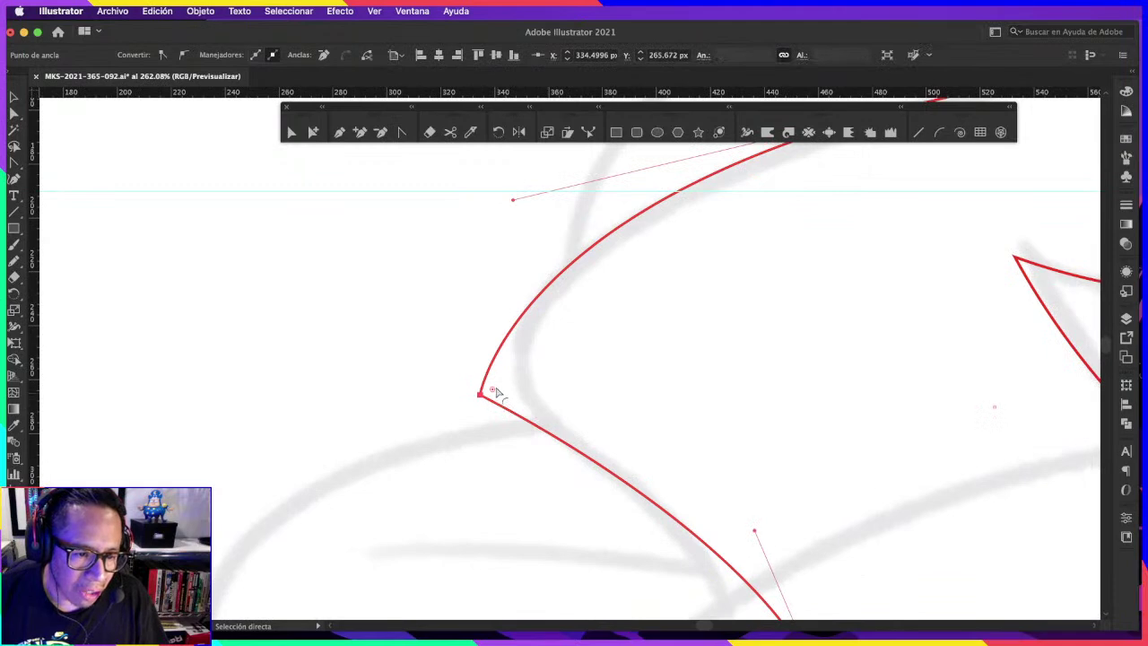
mouse_move(498, 394)
left_mouse_down()
mouse_move(620, 364)
mouse_move(523, 366)
left_mouse_up()
key("z")
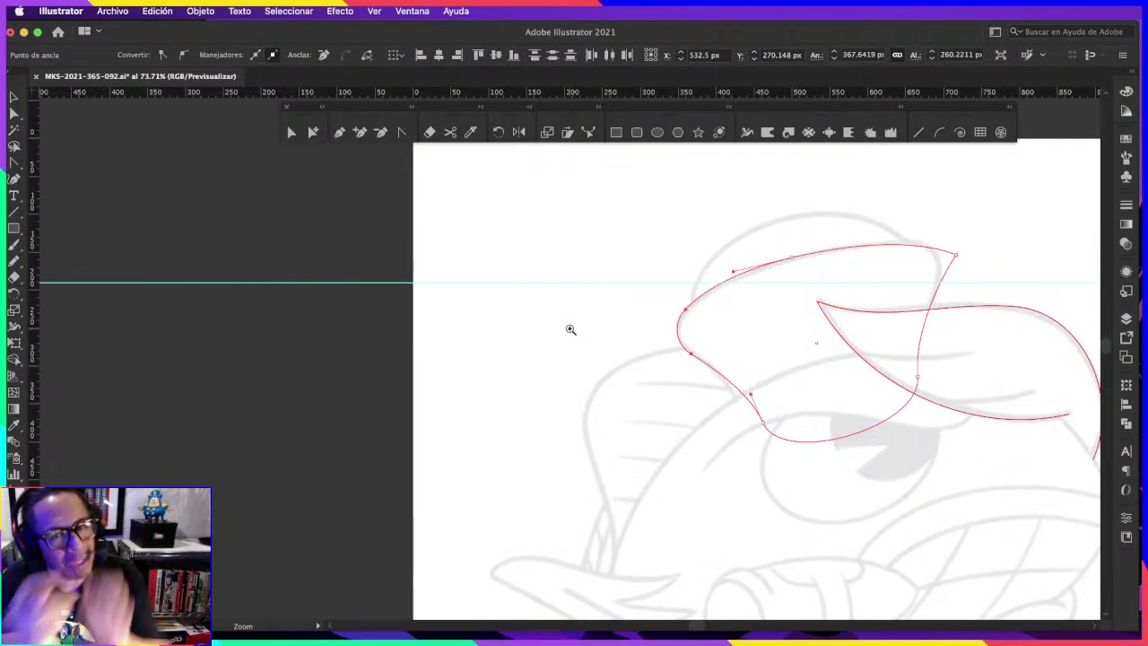
Step: Tighten the hat's bottom-left bend and shift its point leftward
left_click(741, 353)
key("a")
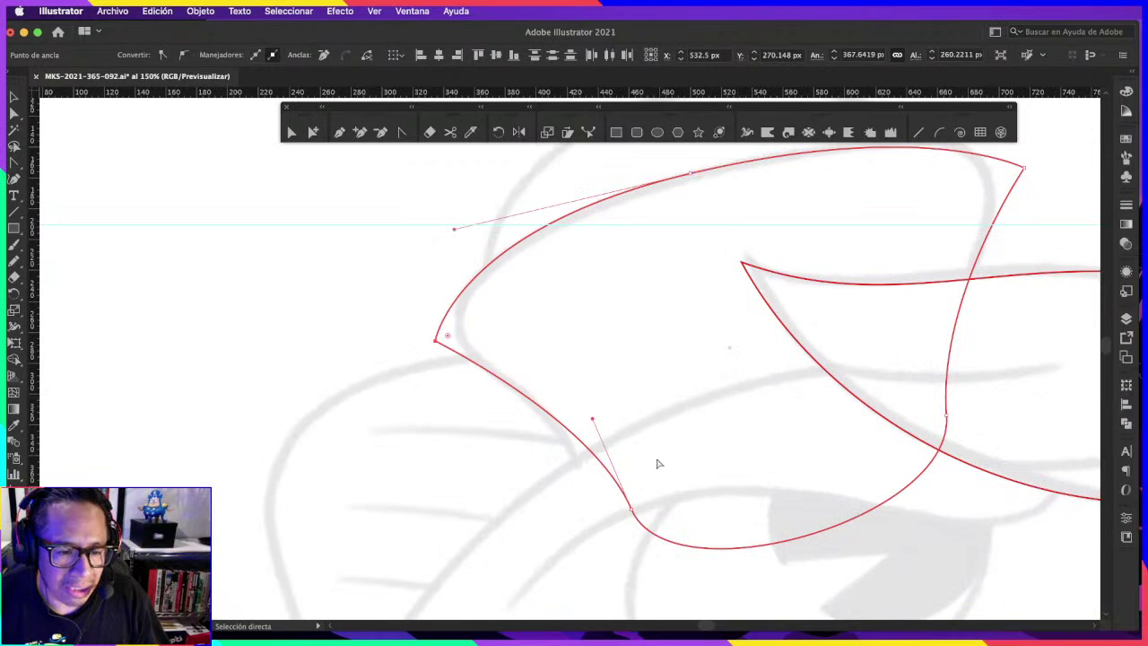
left_click_drag(627, 514, 618, 511)
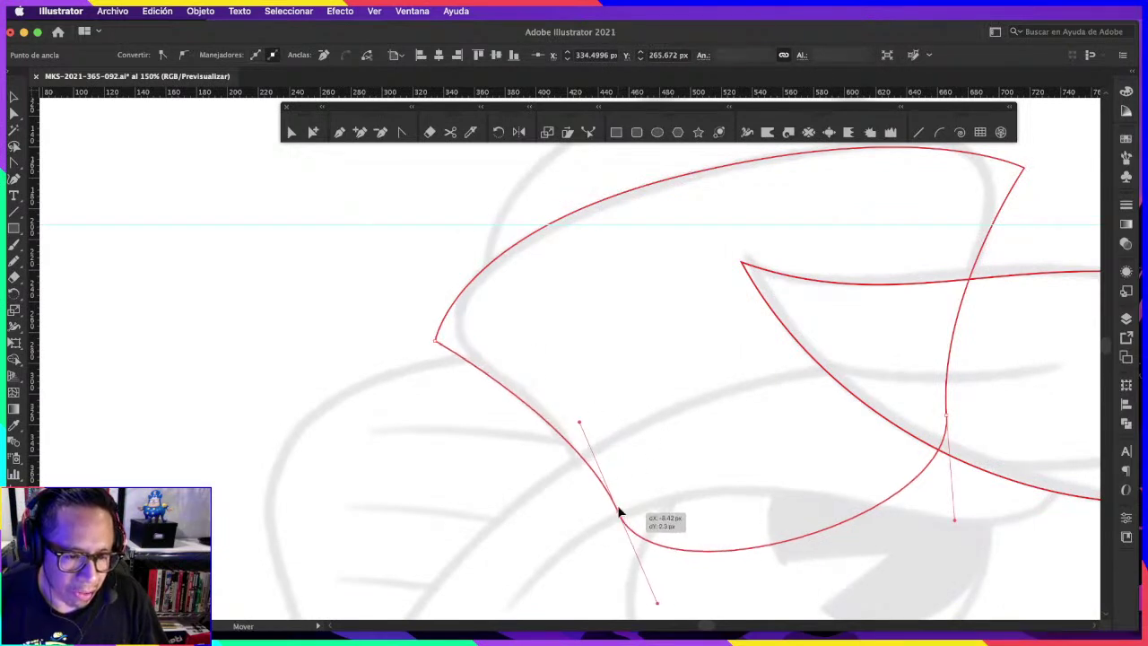
left_click_drag(578, 414, 577, 405)
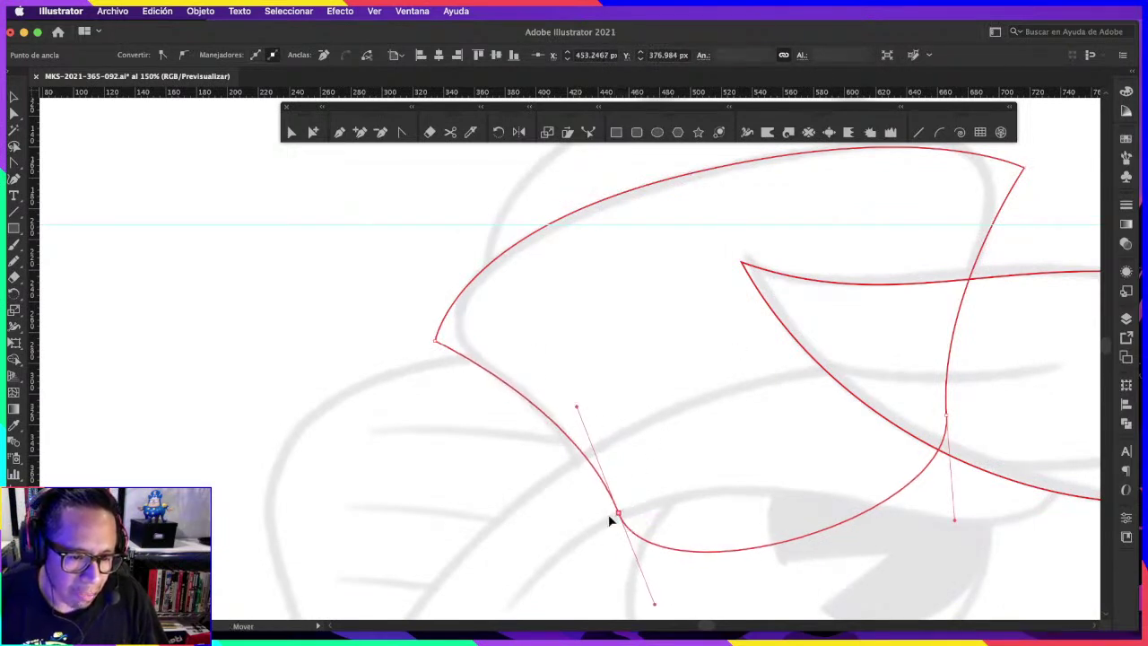
left_click_drag(617, 513, 605, 516)
left_click_drag(565, 410, 568, 396)
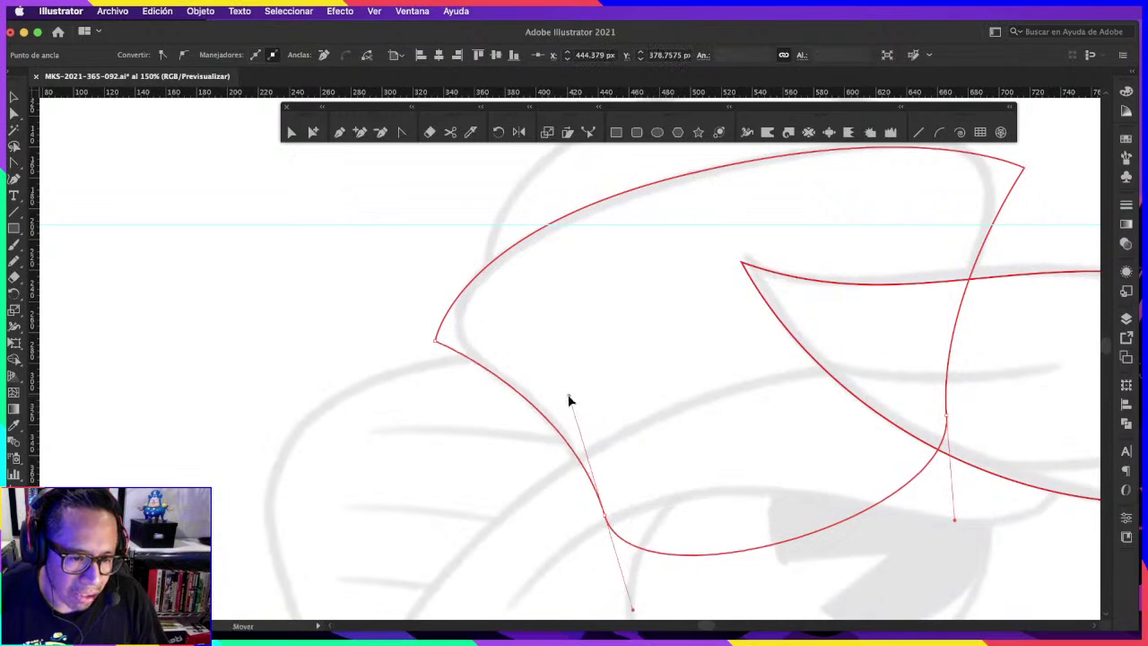
Step: Inspect the bottom-left curve up close and adjust the hat's lower-right bend point
left_click(583, 455)
left_click(615, 464)
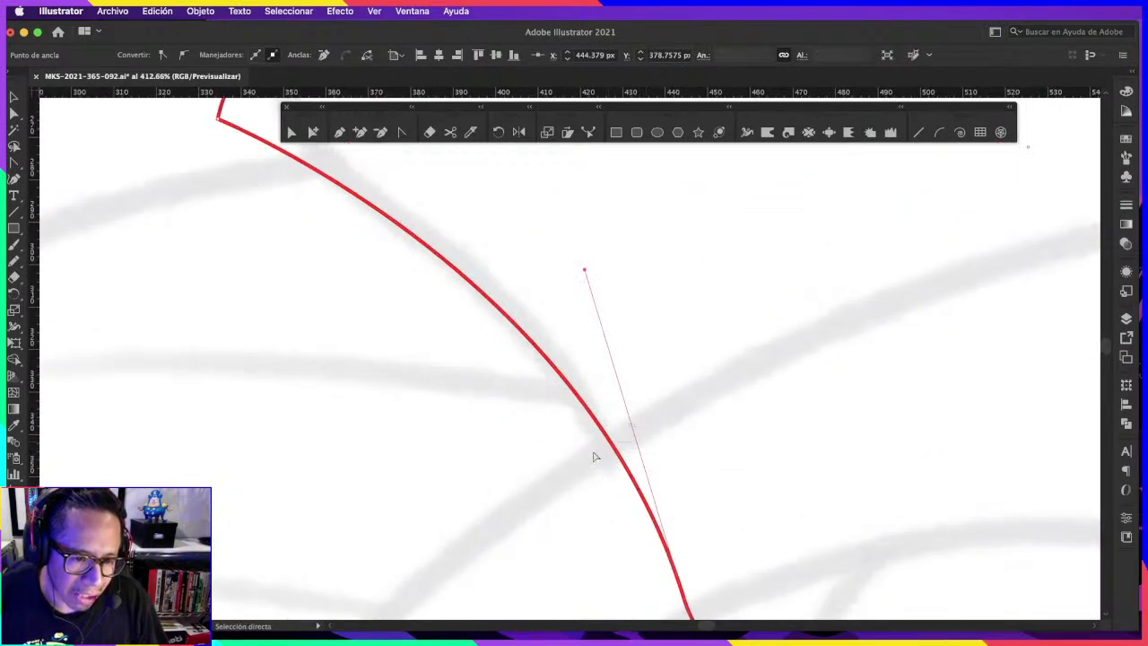
left_click_drag(671, 436, 607, 448)
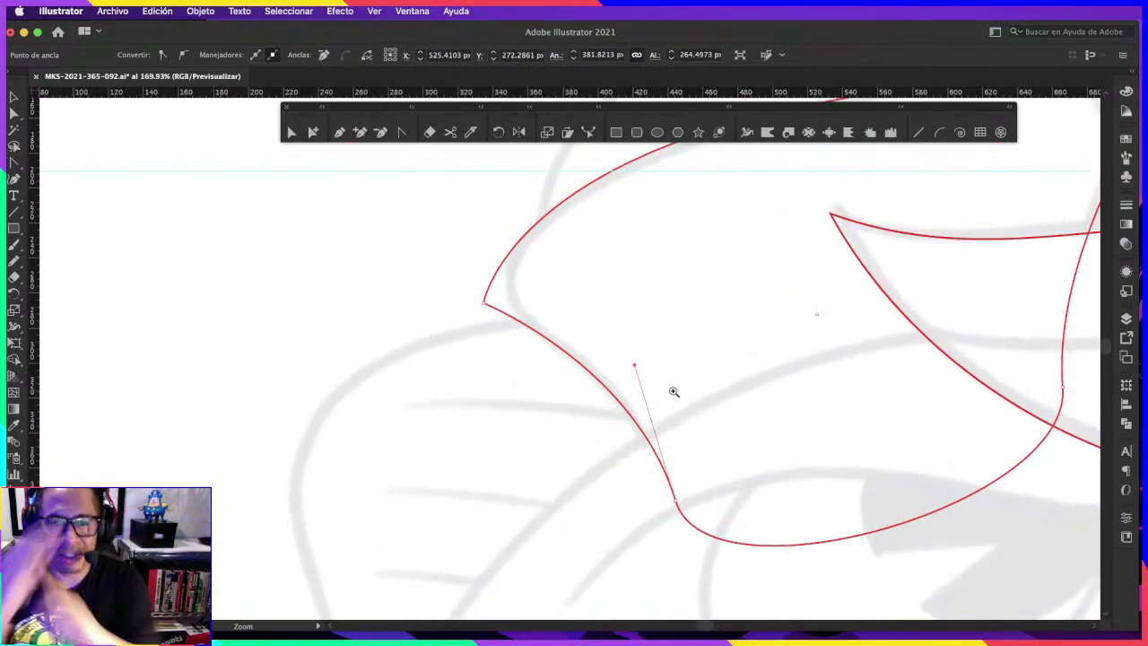
scroll(721, 362, "right", 3)
scroll(721, 362, "up", 2)
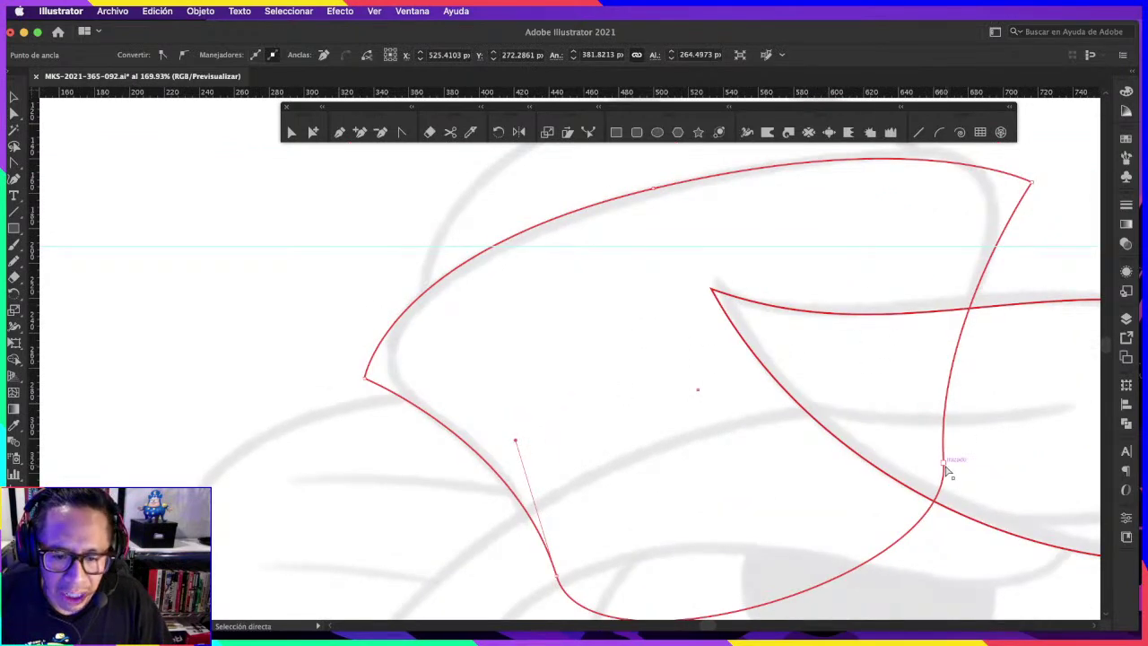
left_click_drag(943, 464, 939, 472)
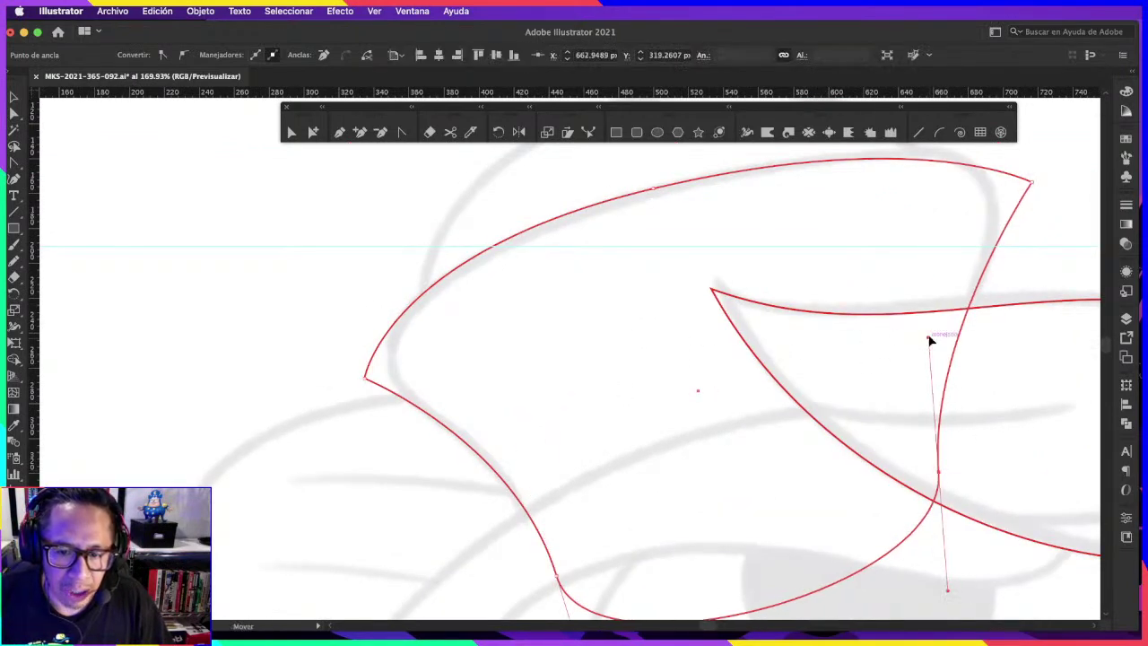
scroll(987, 287, "up", 2)
scroll(987, 287, "right", 1)
Step: Round the hat's sharp left and top-right corners with the live-corner widget
left_click(897, 238)
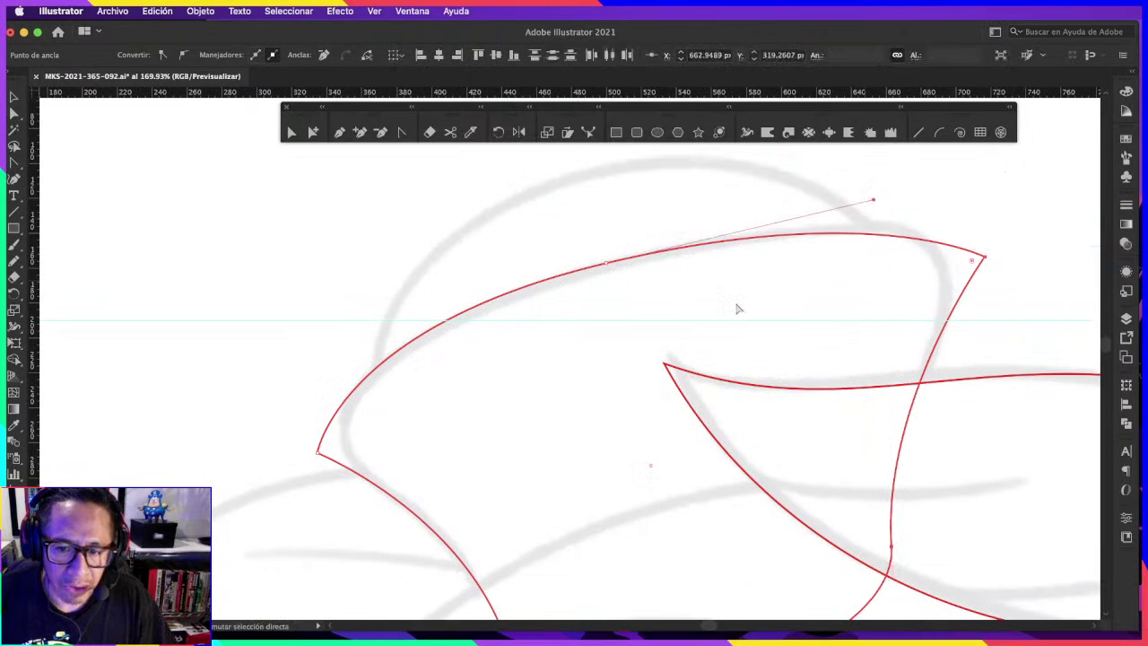
left_click(318, 453)
left_click_drag(331, 453, 417, 441)
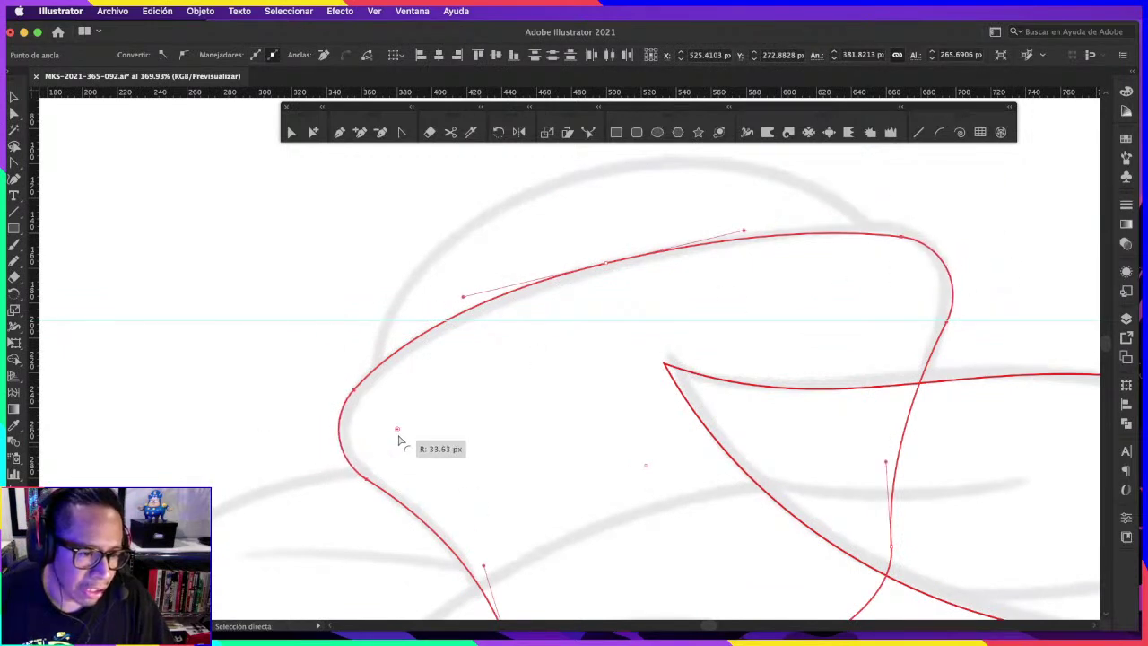
left_click(703, 325)
left_click_drag(702, 325, 652, 319)
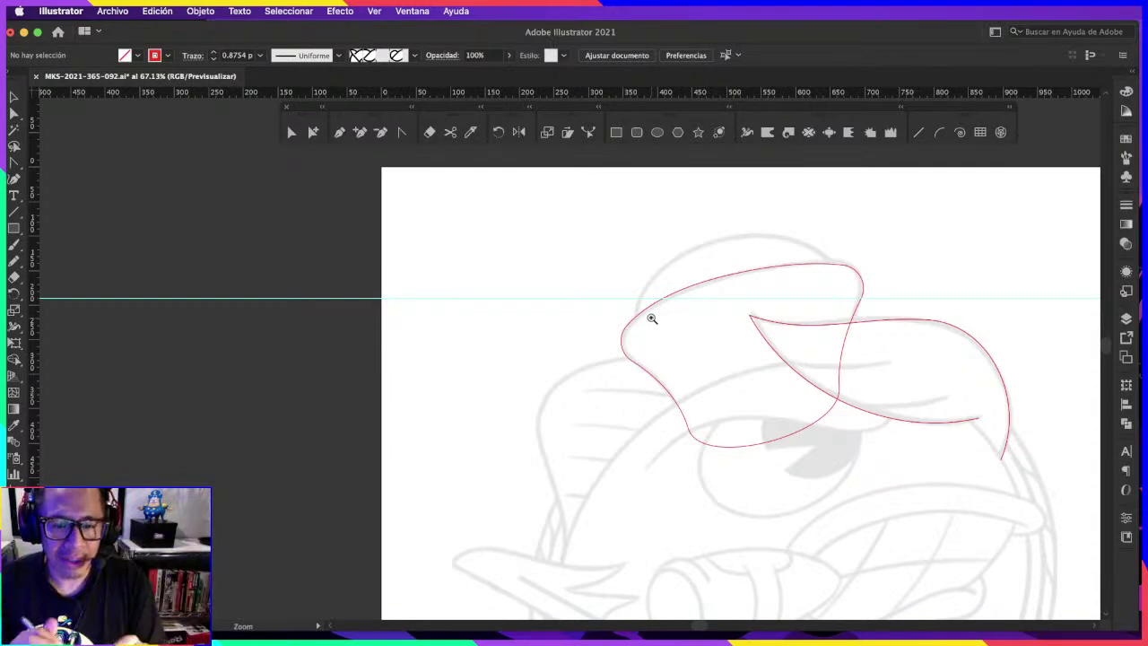
left_click_drag(563, 289, 612, 246)
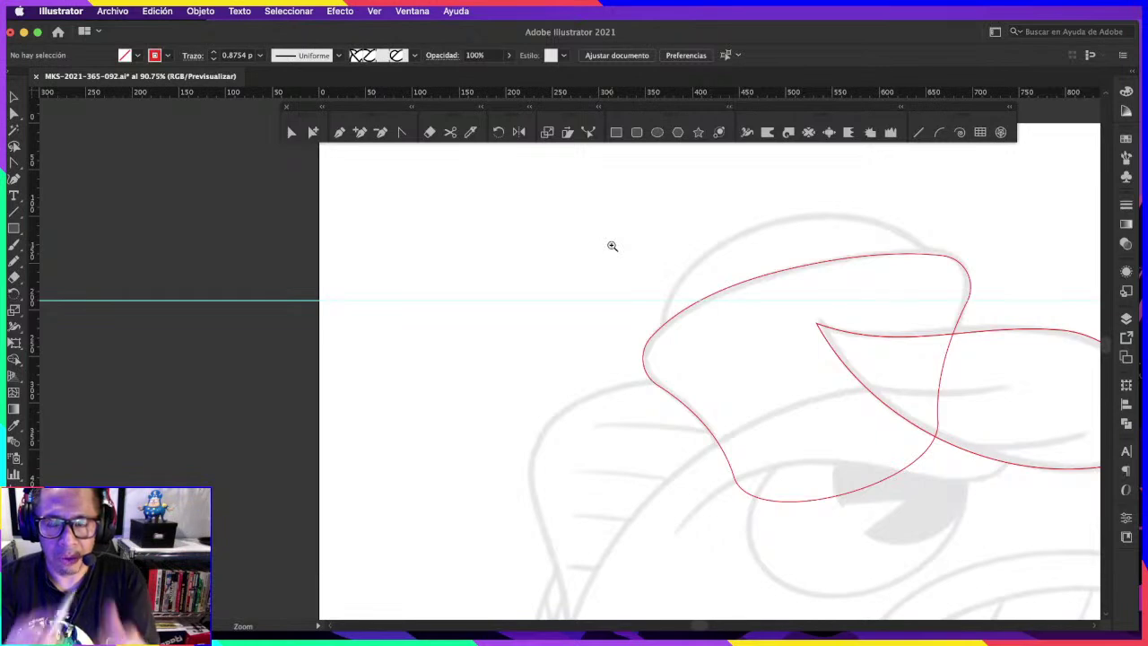
scroll(514, 343, "up", 3)
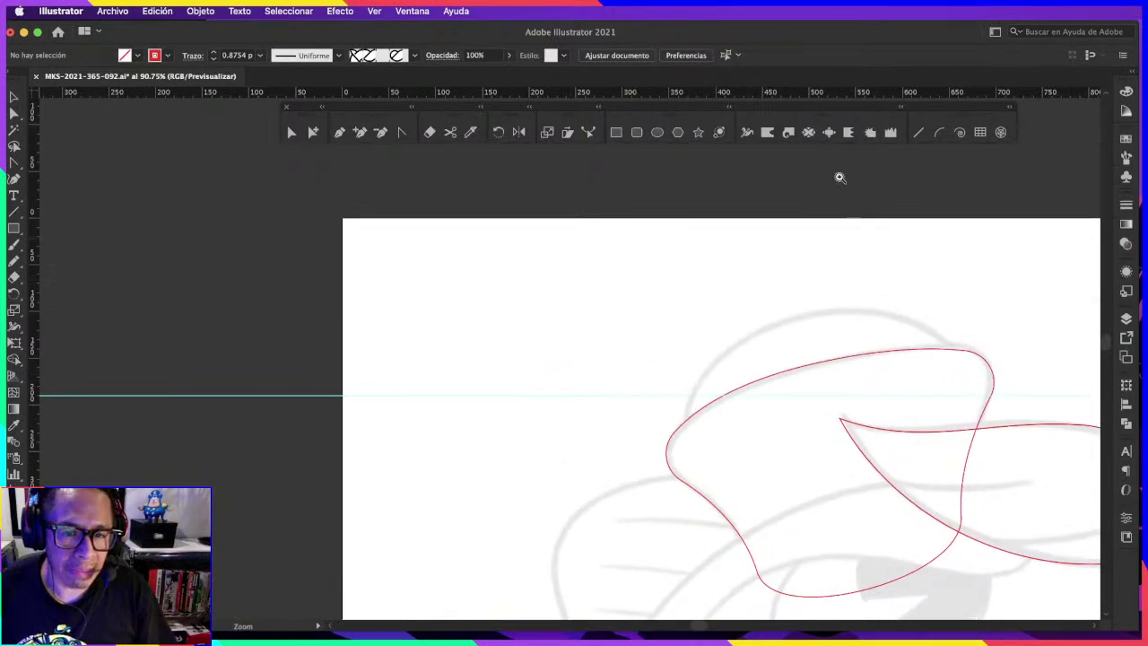
Step: Draw a test rectangle and widen its top into a trapezoid with Free Transform
left_click(633, 131)
left_click_drag(493, 299, 675, 388)
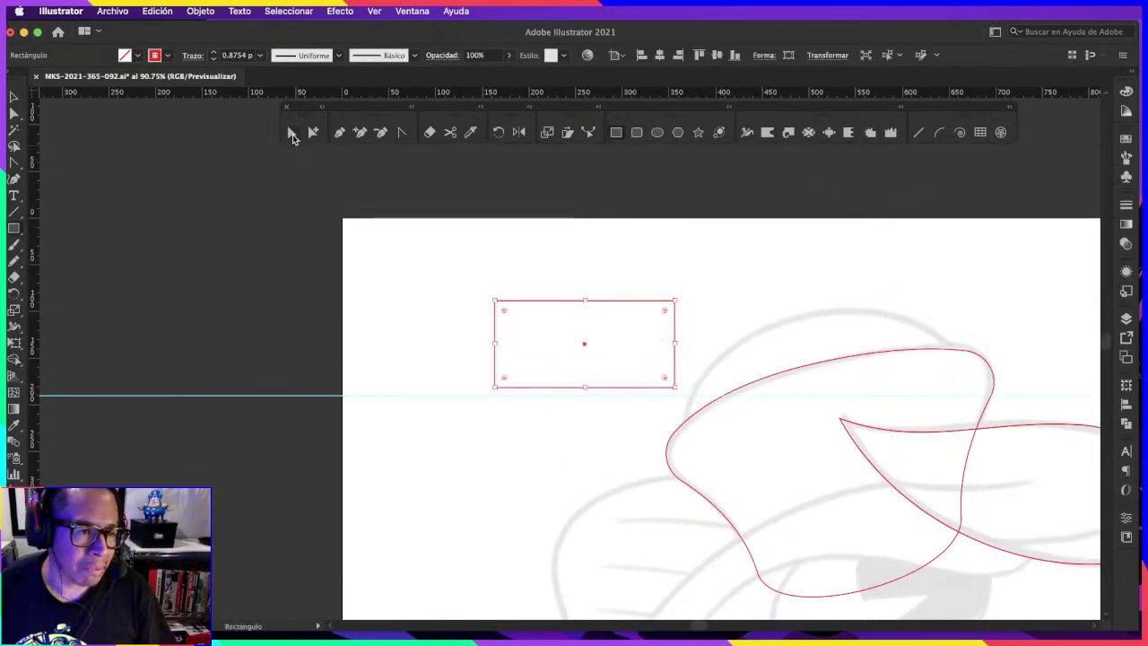
left_click(291, 134)
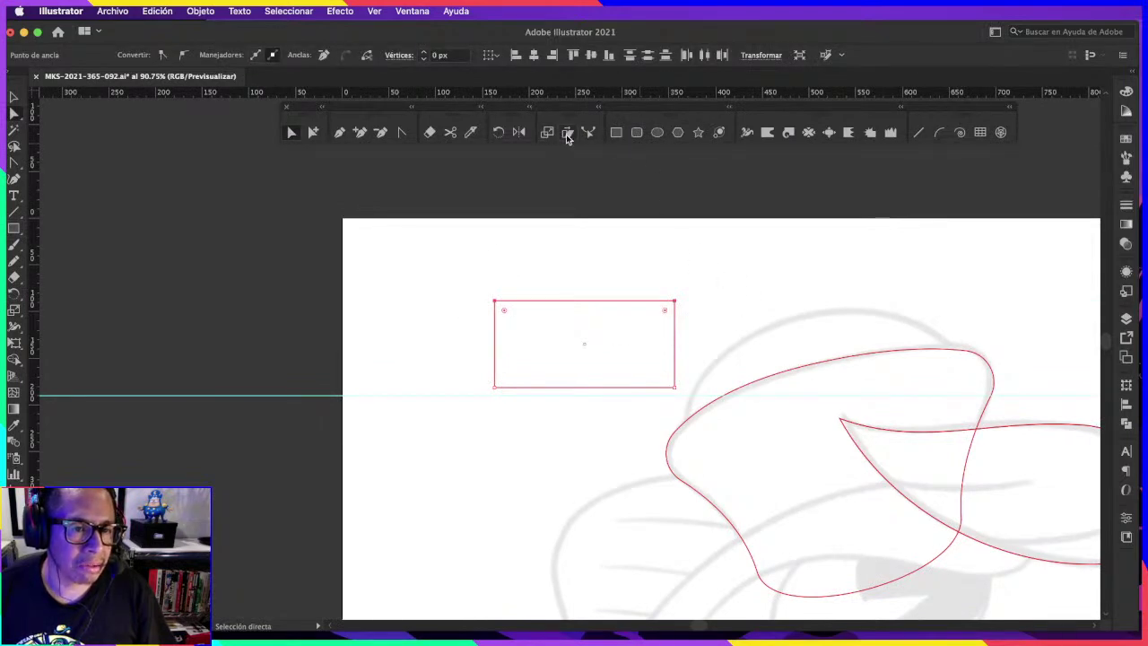
left_click(567, 133)
mouse_move(675, 301)
left_mouse_down()
mouse_move(733, 278)
mouse_move(729, 285)
mouse_move(789, 277)
left_mouse_up()
left_click_drag(613, 303, 608, 254)
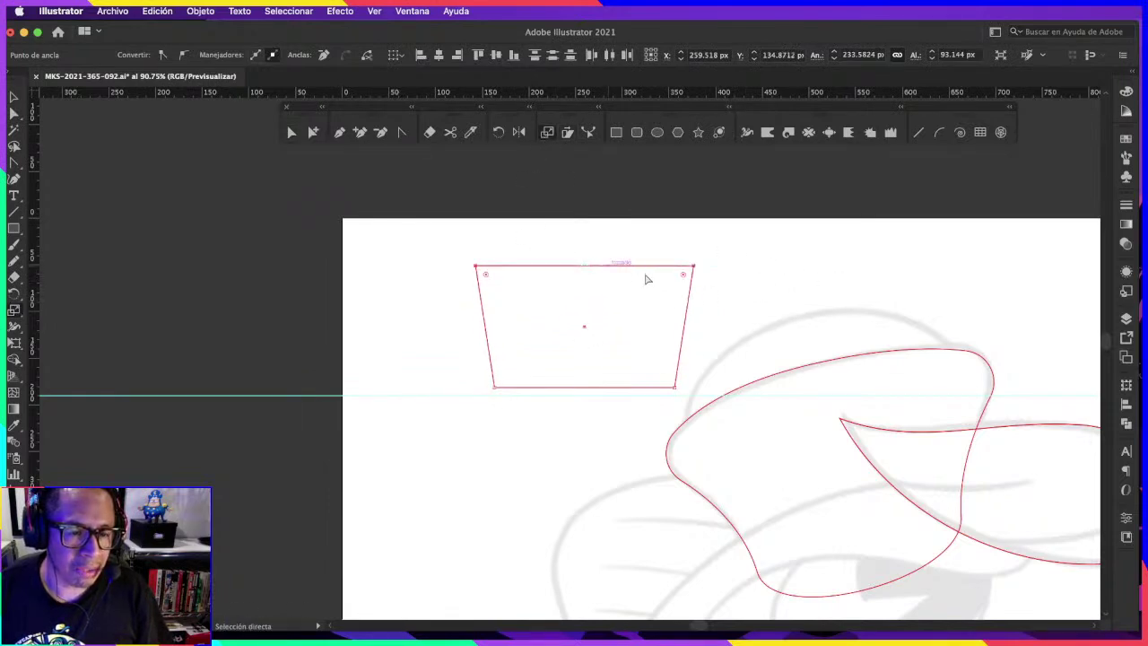
left_click(592, 350)
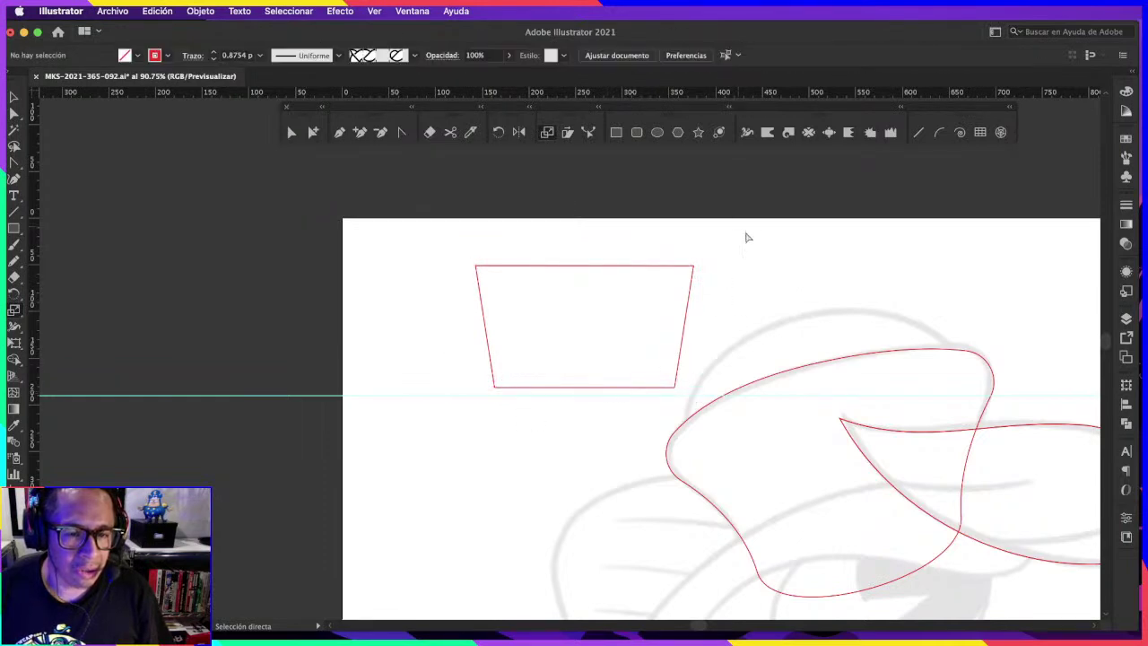
Step: Round off the trapezoid's top corners
left_click_drag(458, 257, 533, 314)
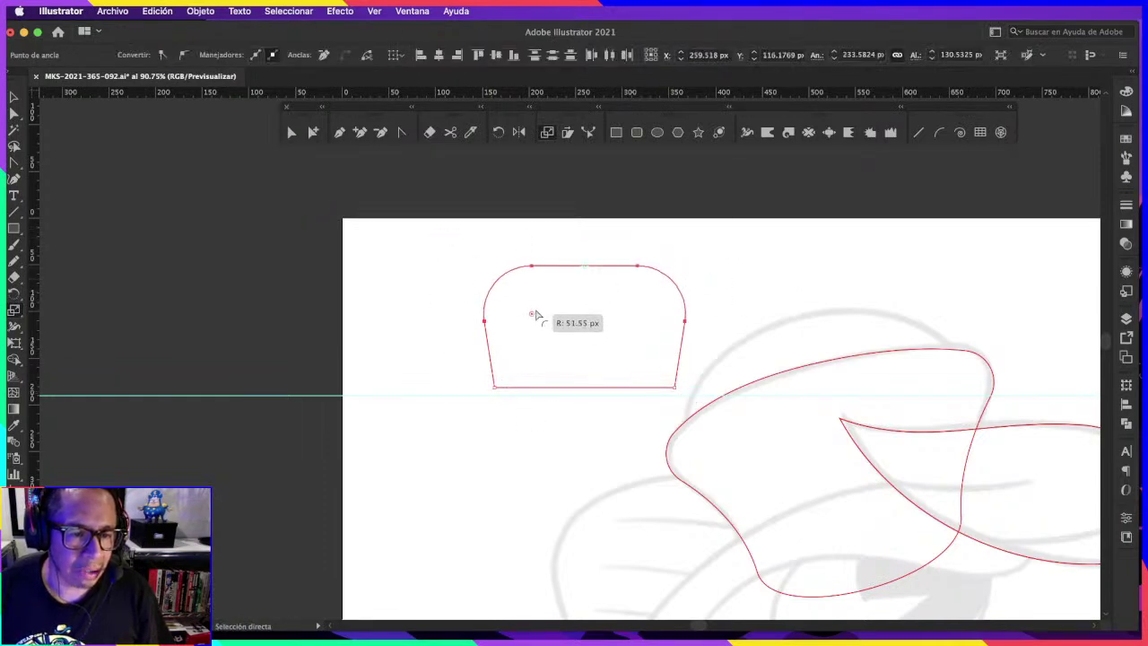
left_click(766, 277)
key("z")
left_click_drag(610, 386, 714, 279)
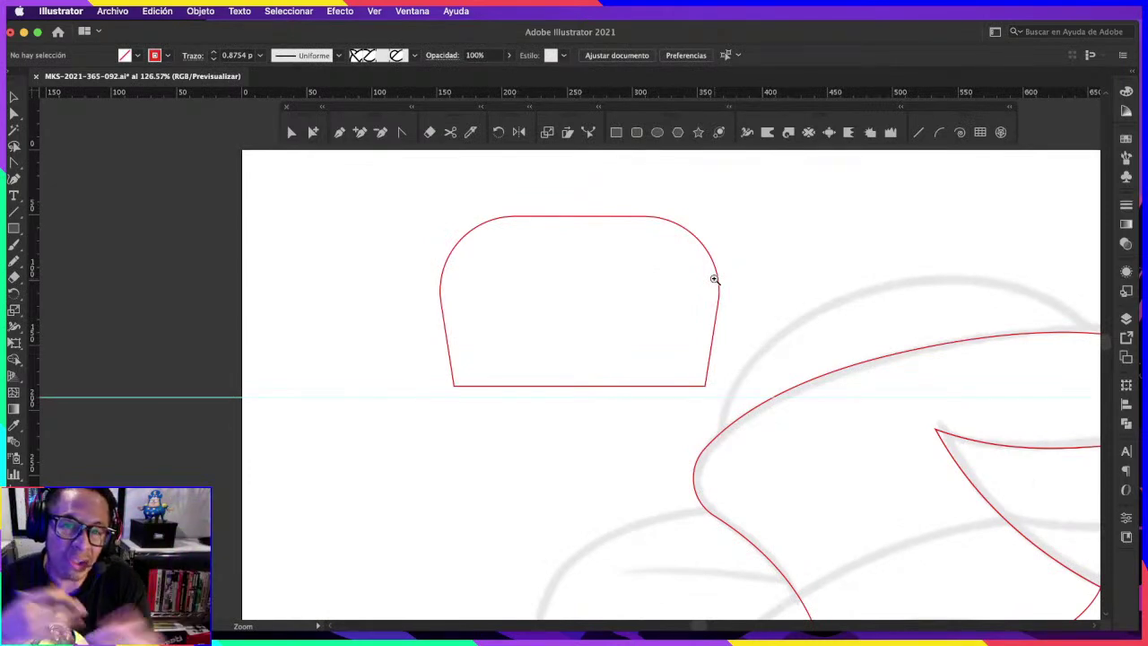
Step: Delete the rounded test shape, leaving only the hat outlines
key("a")
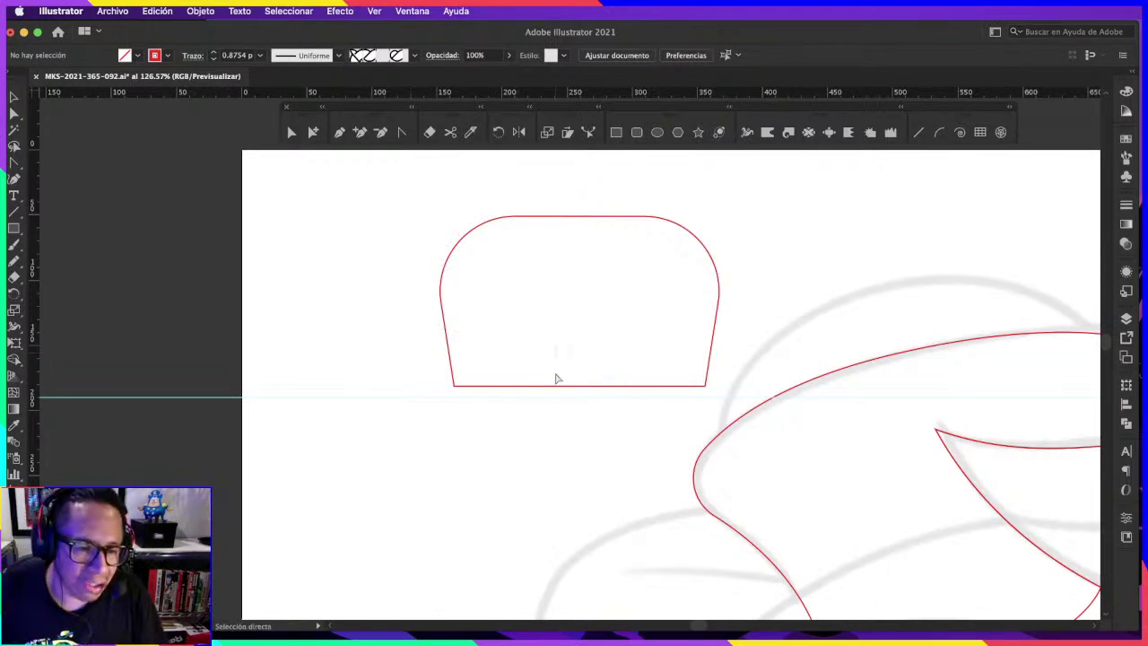
left_click(556, 384)
key("z")
left_click_drag(803, 256, 727, 211)
key("Delete")
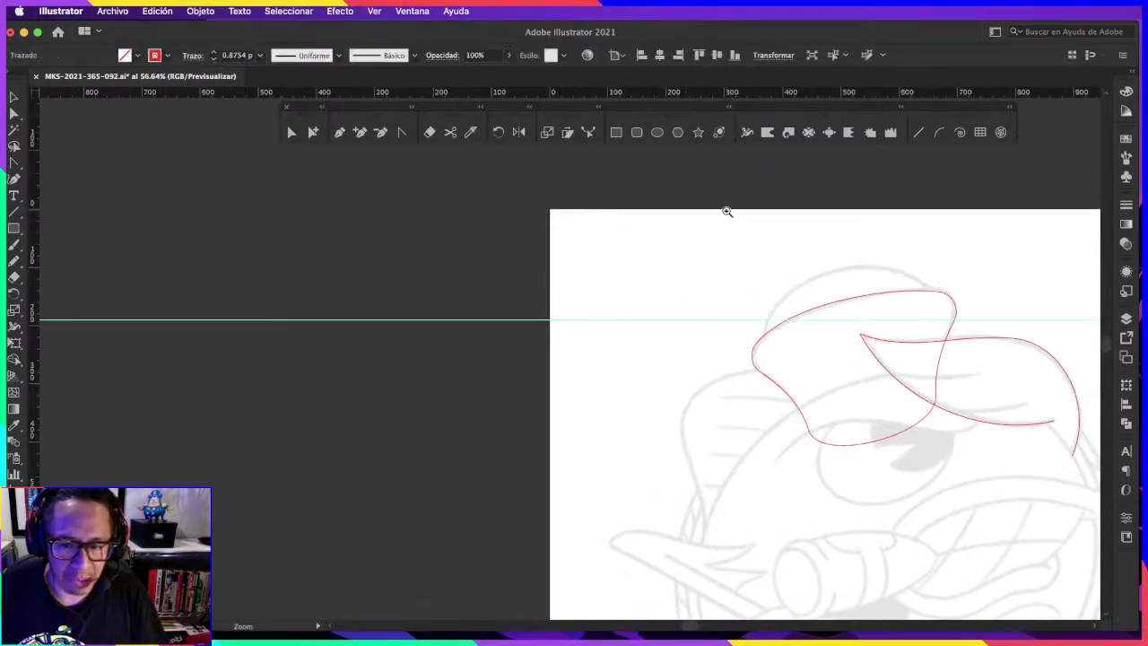
left_click_drag(986, 243, 905, 162)
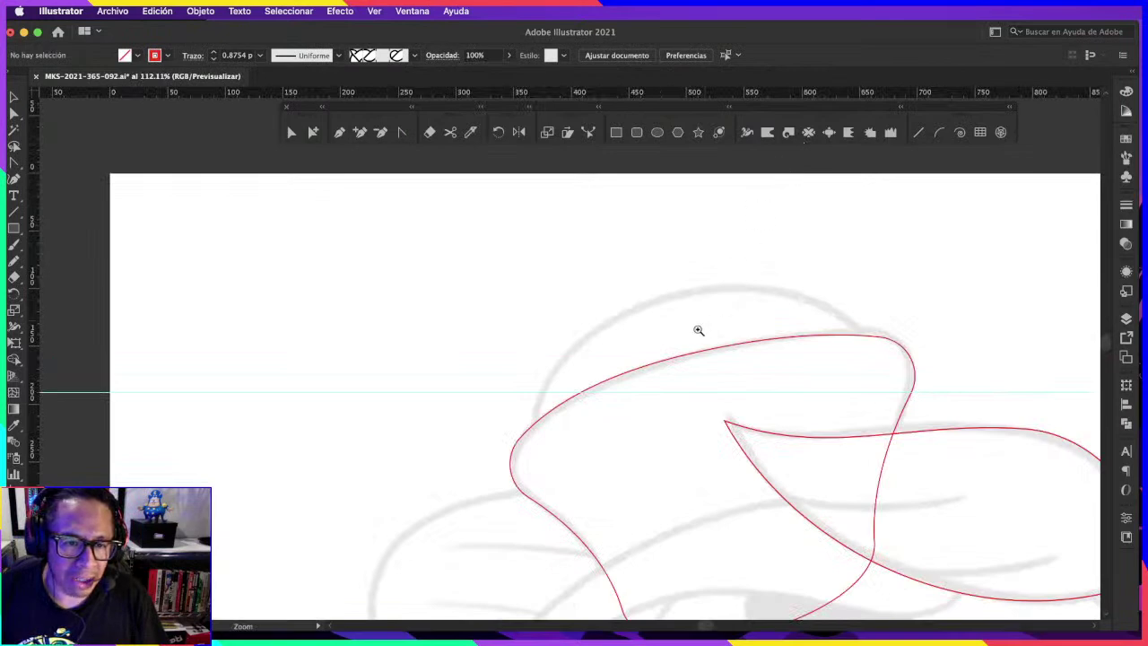
scroll(698, 330, "down", 3)
Step: Draw an ellipse over the hat top, tilt it to the hat's slant and pull its top point down
key("l")
mouse_move(697, 258)
left_mouse_down()
mouse_move(859, 314)
mouse_move(879, 343)
left_mouse_up()
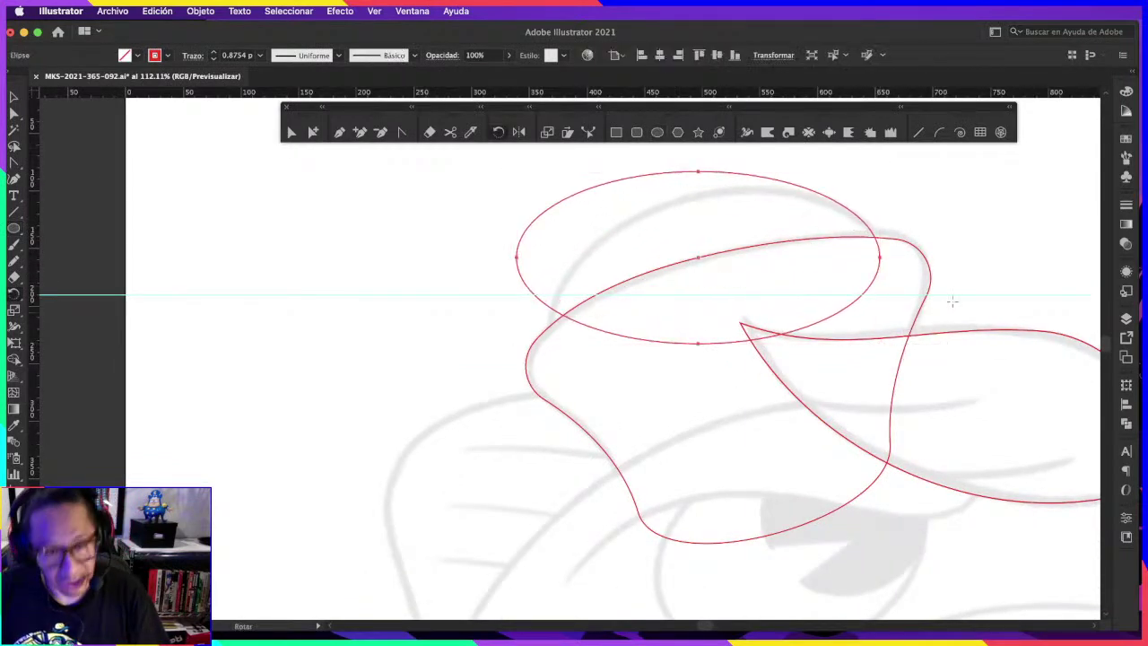
left_click_drag(952, 301, 976, 246)
key("a")
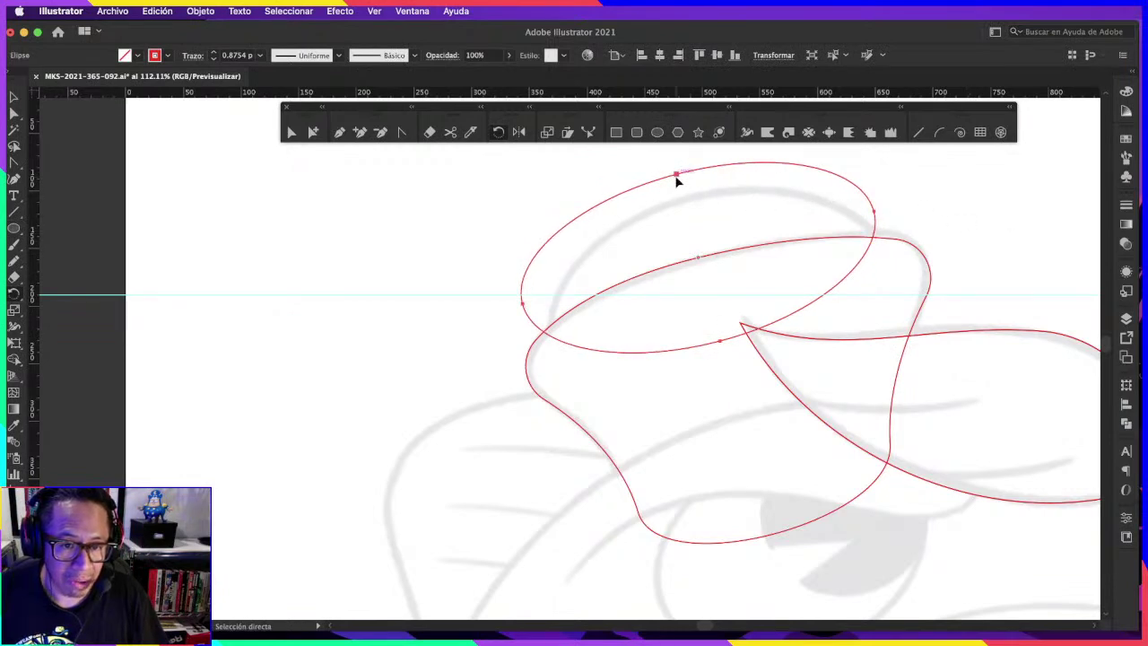
left_click_drag(677, 175, 690, 197)
Step: Resize the ellipse: stretch it taller, pull in its right side and lower its top edge
left_click(14, 98)
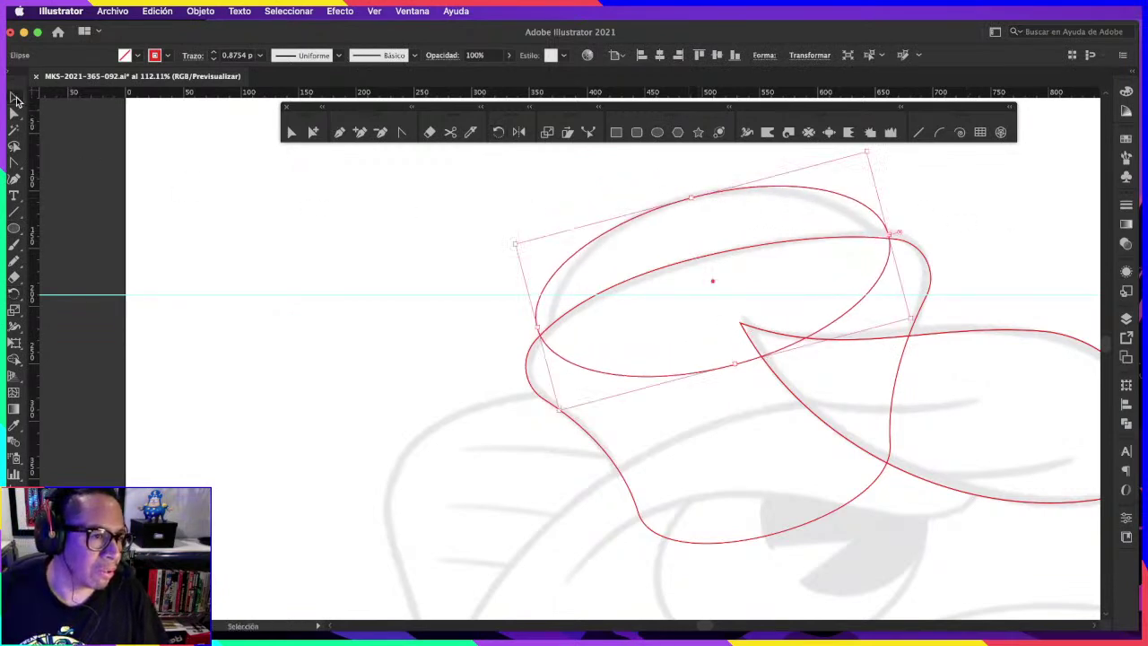
left_click_drag(737, 368, 737, 378)
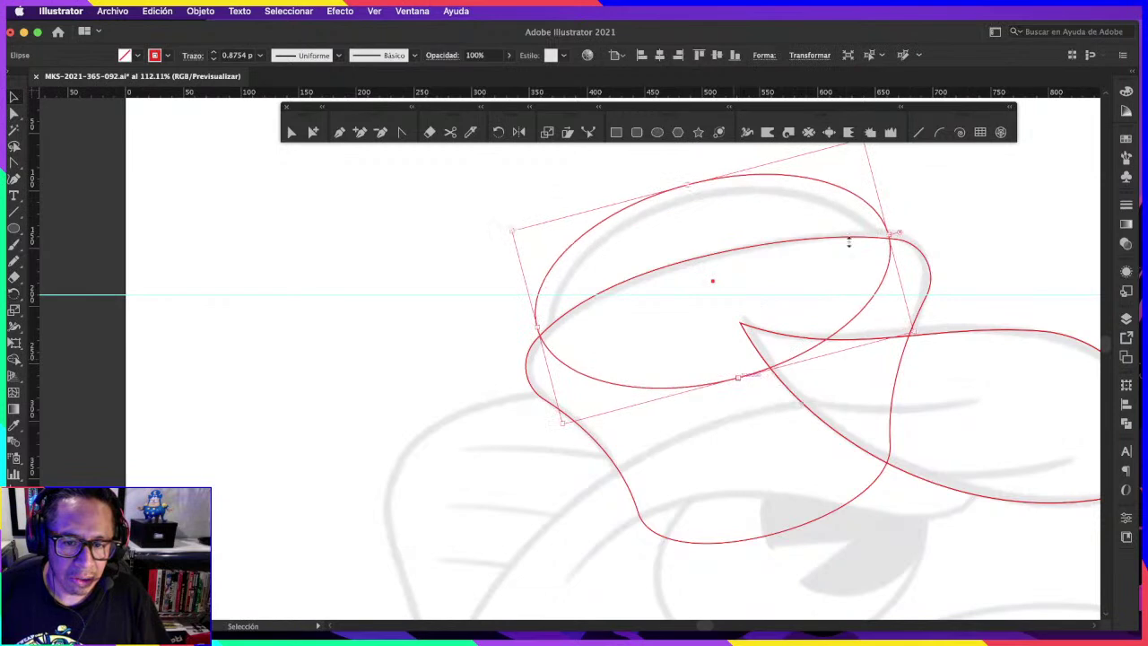
left_click_drag(889, 235, 877, 239)
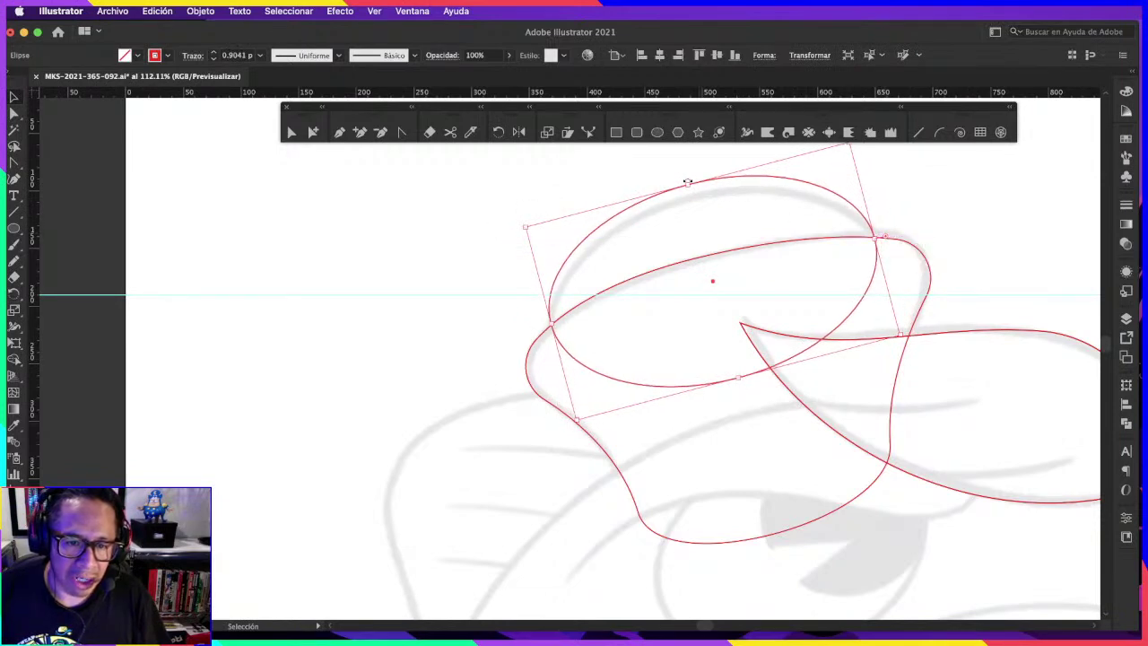
left_click_drag(688, 184, 715, 192)
left_click(1020, 185)
scroll(1031, 188, "down", 3)
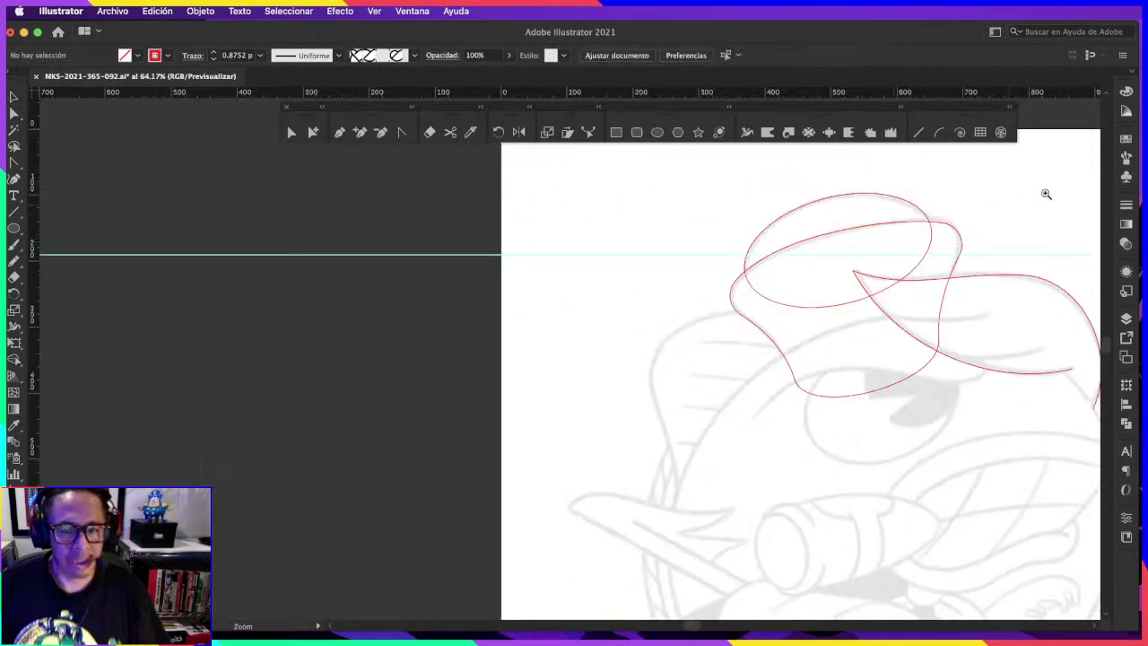
scroll(941, 225, "down", 2)
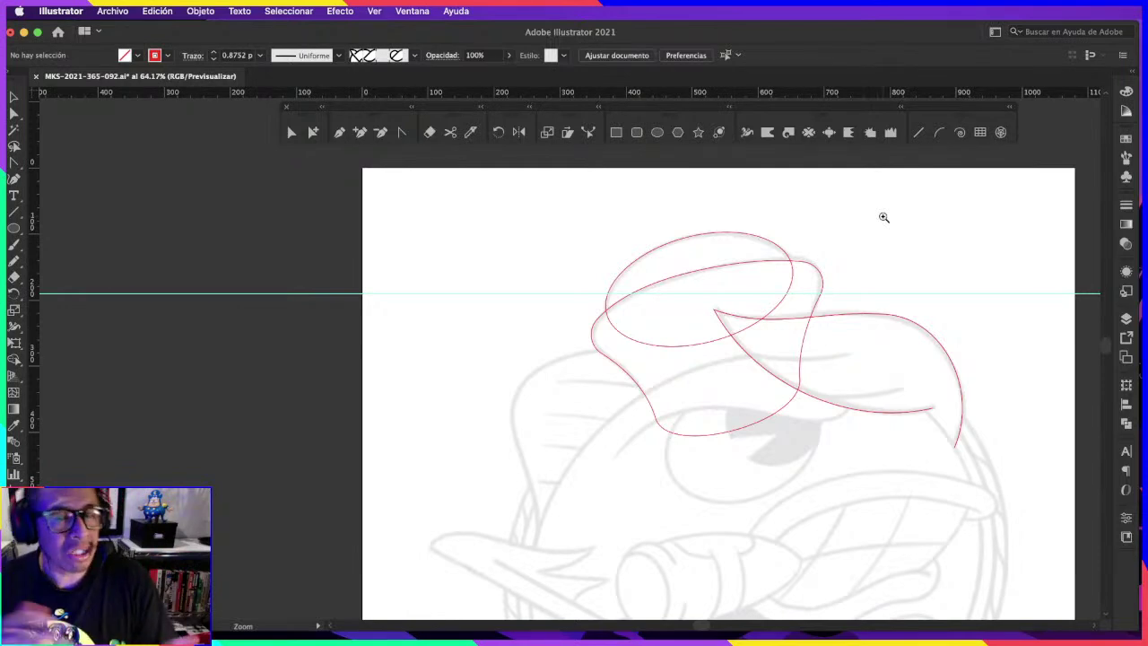
Step: Group the hat outline and ellipse and place a copy on the pasteboard left of the artboard
left_click(795, 261)
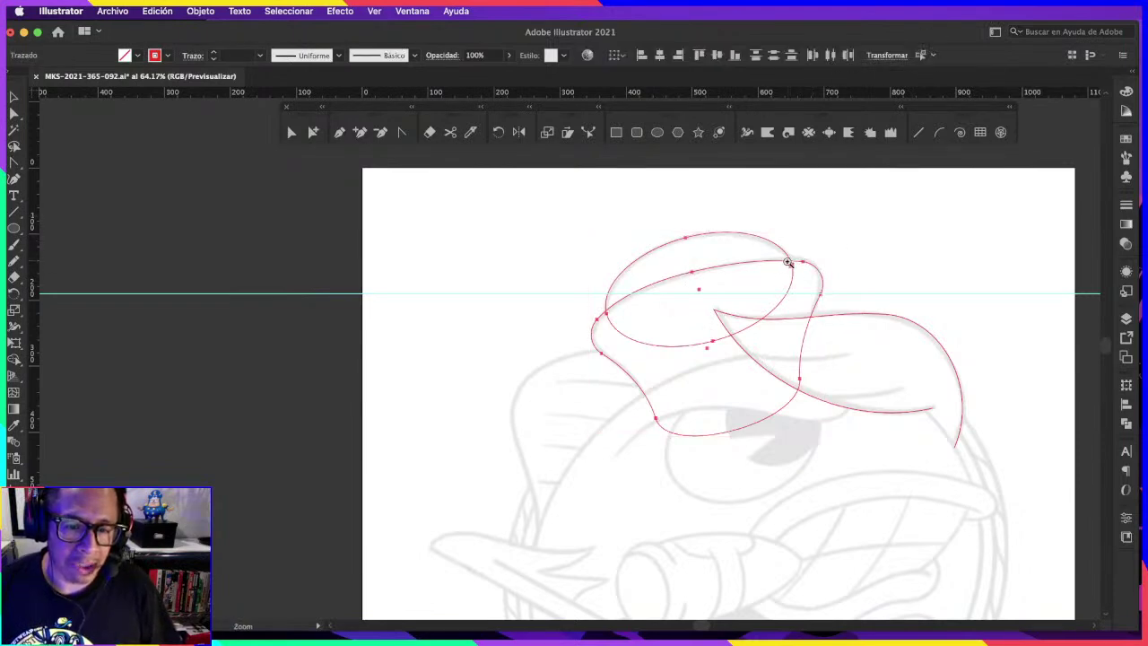
left_click(681, 346, "shift")
key("z")
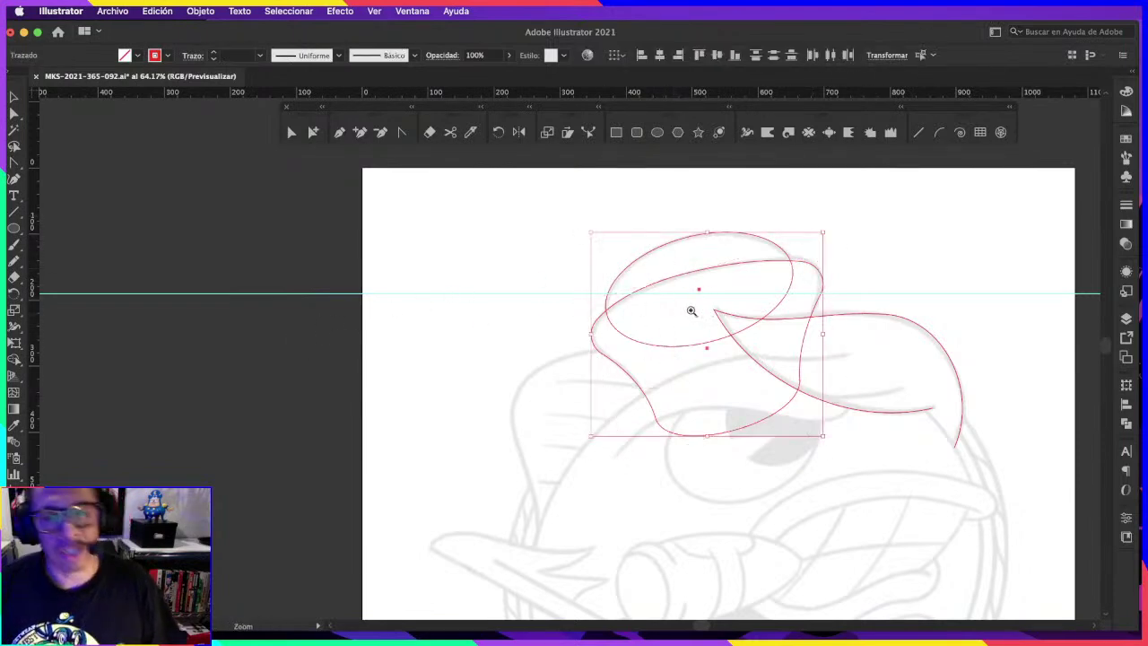
key("ctrl+g")
left_click_drag(676, 285, 137, 285)
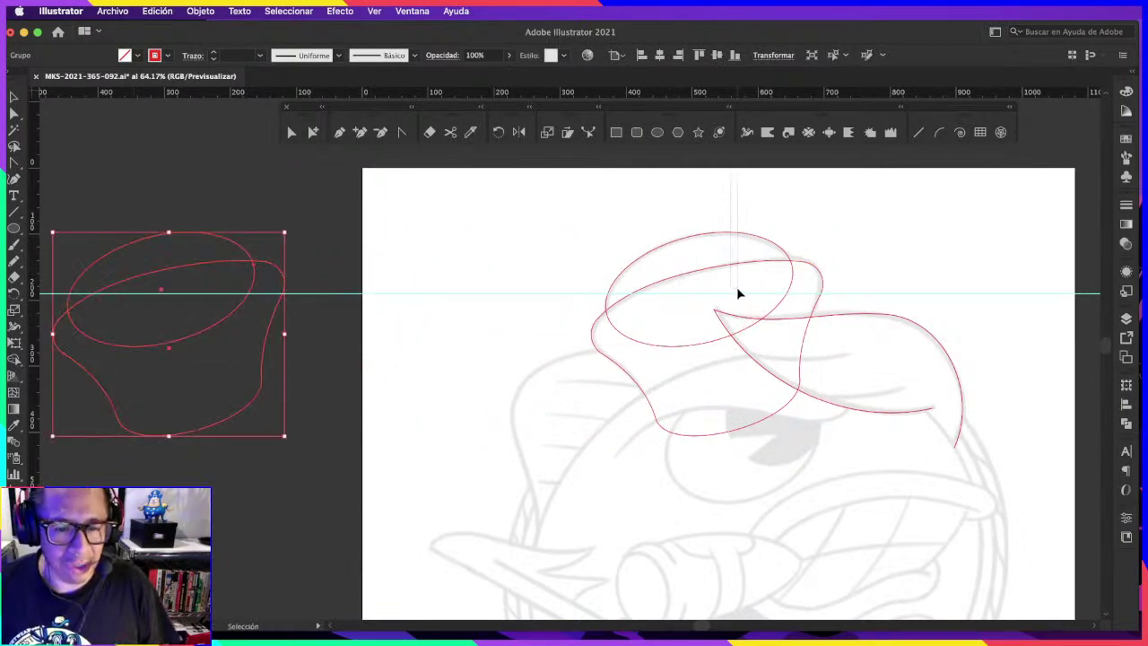
Step: Delete both red shapes remaining on the artboard
scroll(766, 296, "down", 2)
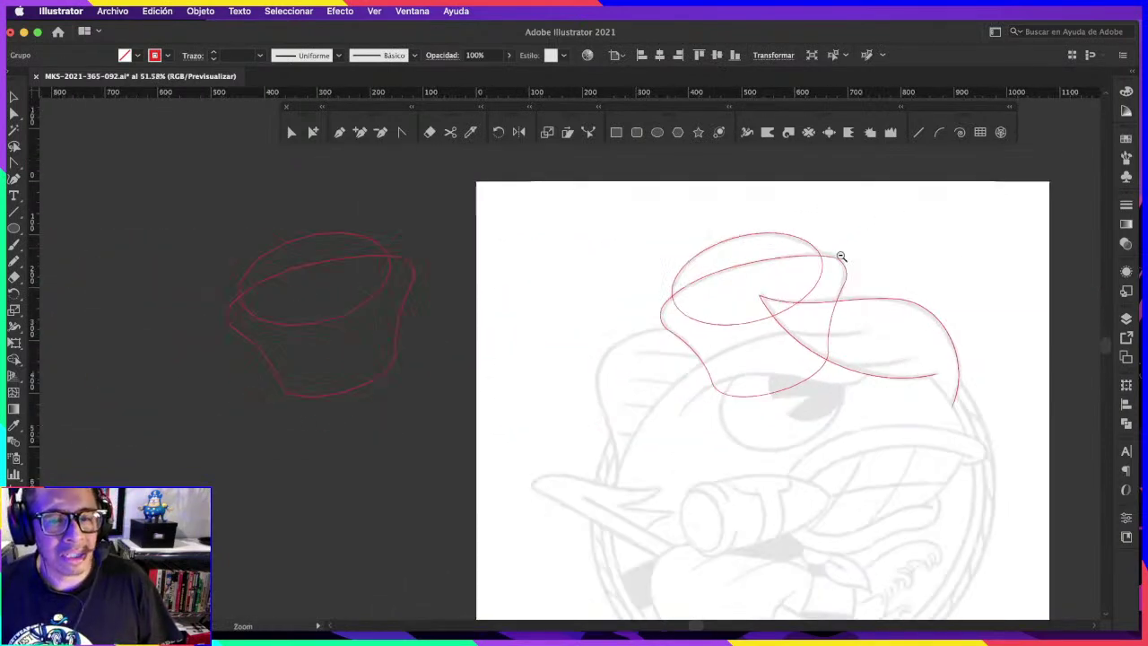
scroll(841, 251, "down", 2)
left_click(1032, 359)
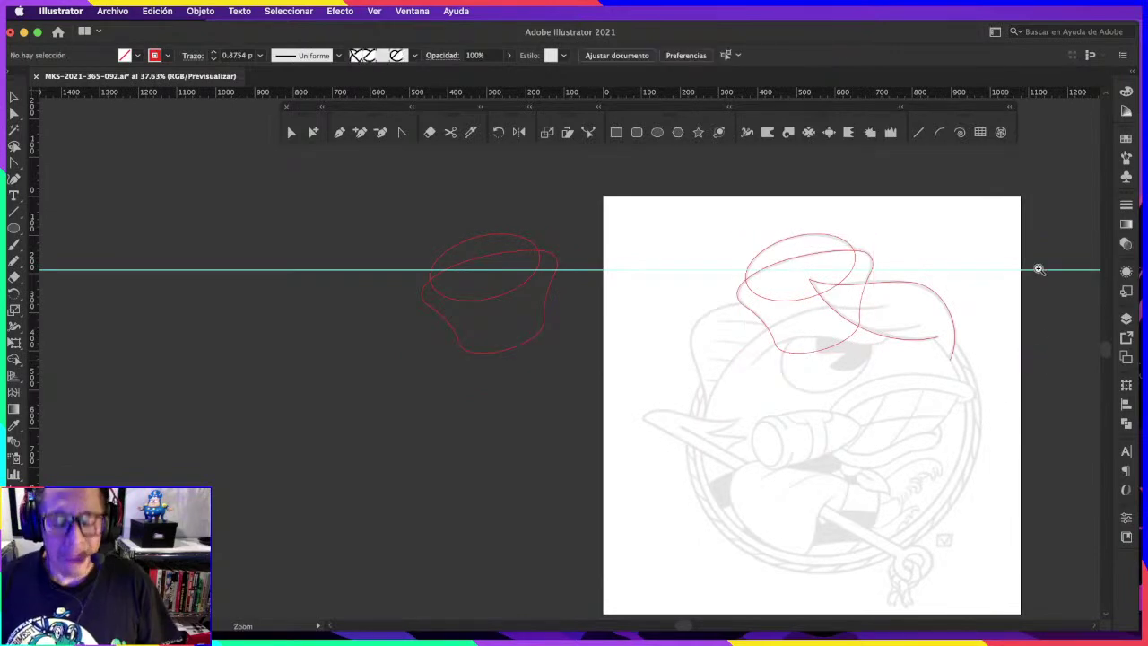
key("v")
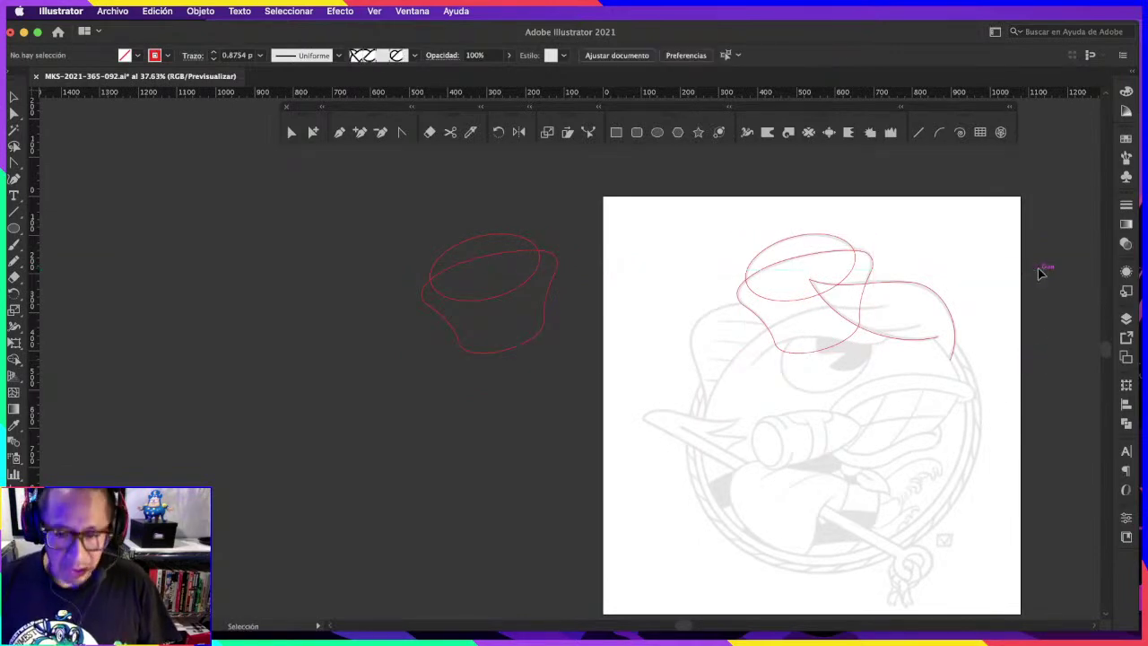
scroll(977, 260, "up", 1)
scroll(942, 240, "up", 1)
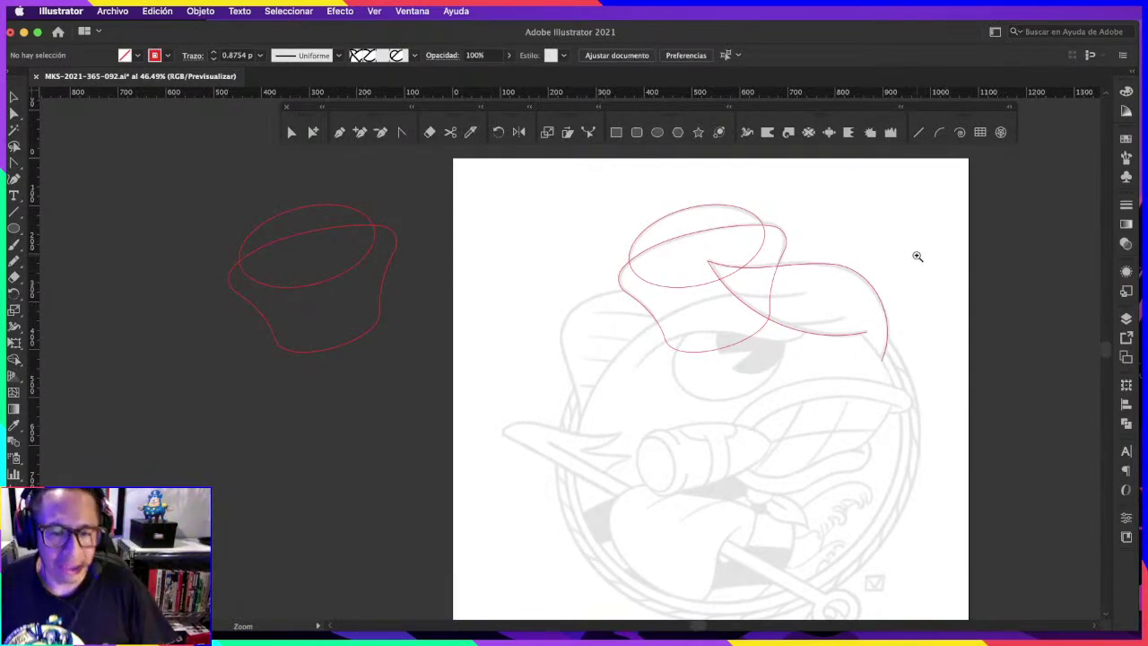
scroll(882, 310, "up", 2)
scroll(897, 296, "down", 1)
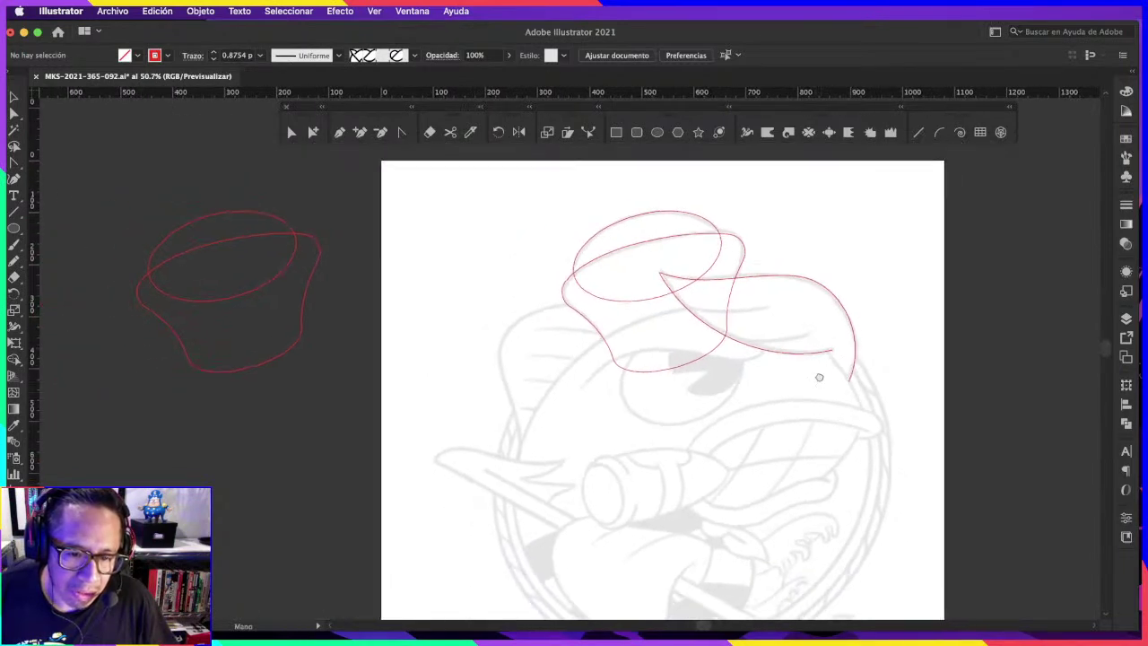
scroll(843, 340, "down", 1)
left_click_drag(649, 215, 906, 327)
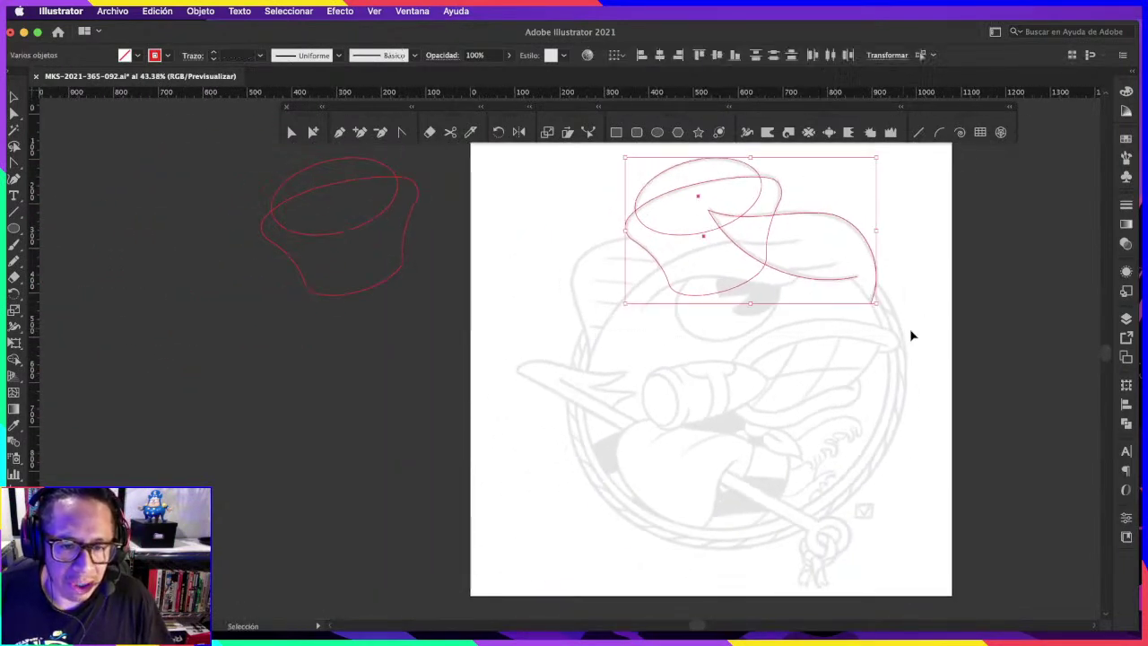
key("Delete")
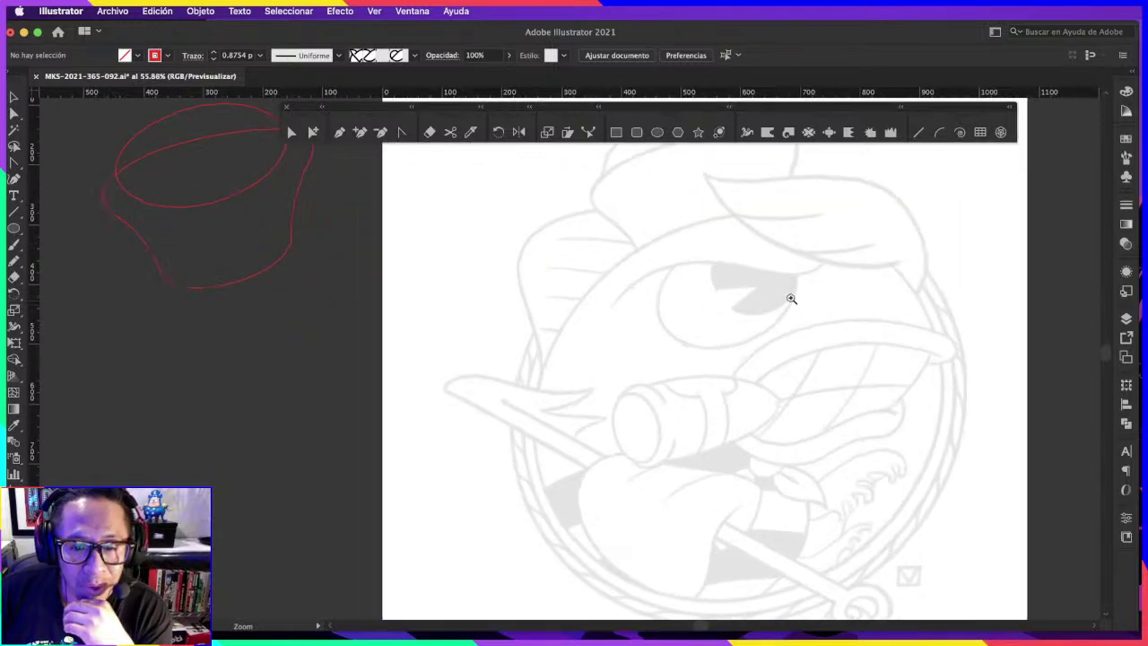
Step: Restore the deleted red hat shapes, leaving out the leaf-shaped path
left_click_drag(736, 320, 809, 290)
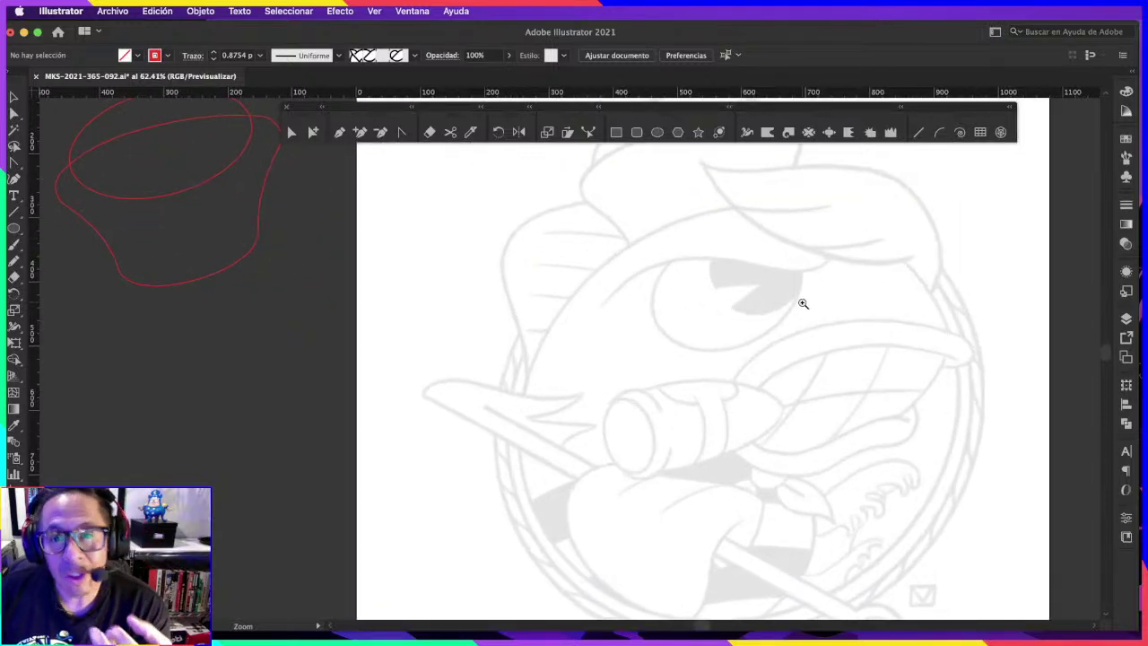
left_click(816, 260, "alt")
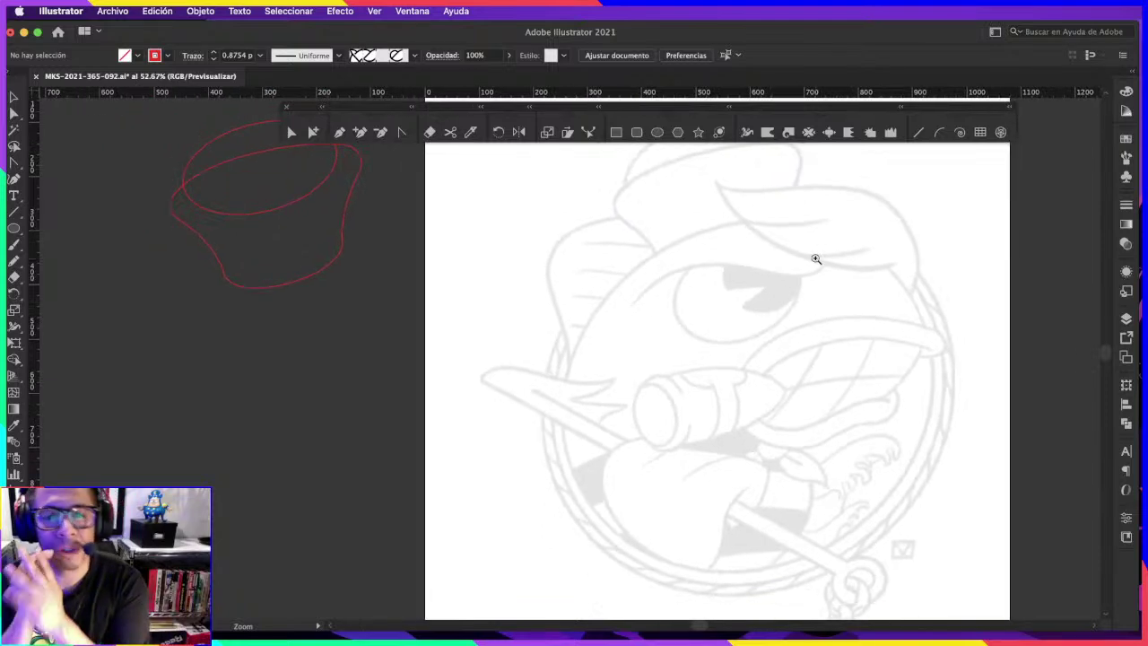
left_click_drag(791, 295, 733, 324)
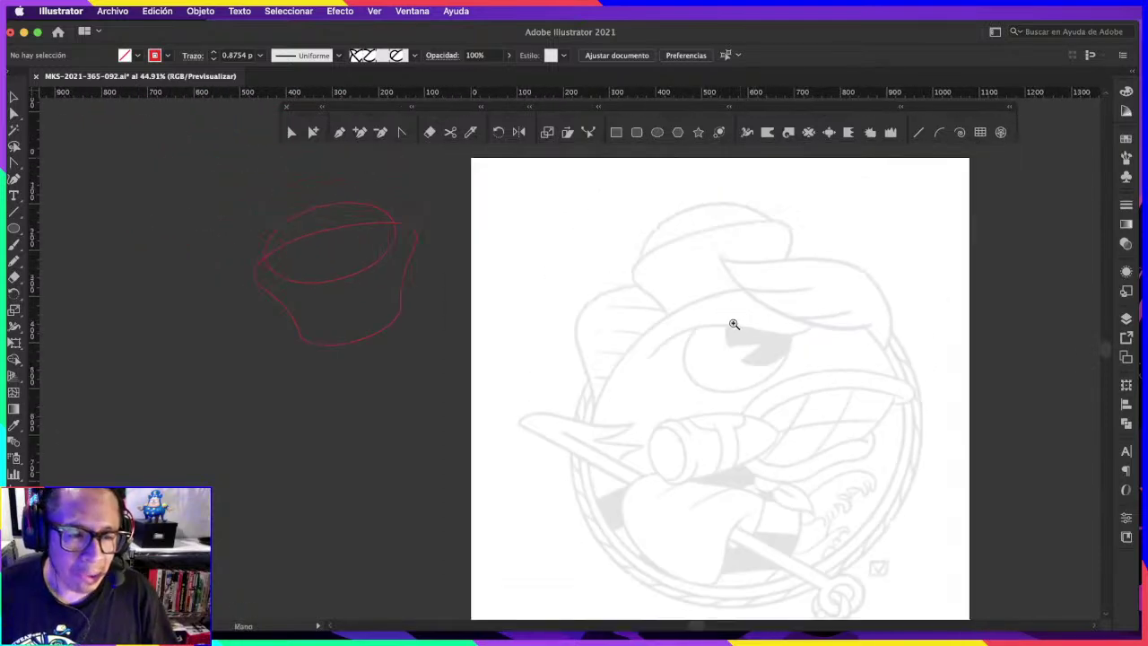
key("super+v")
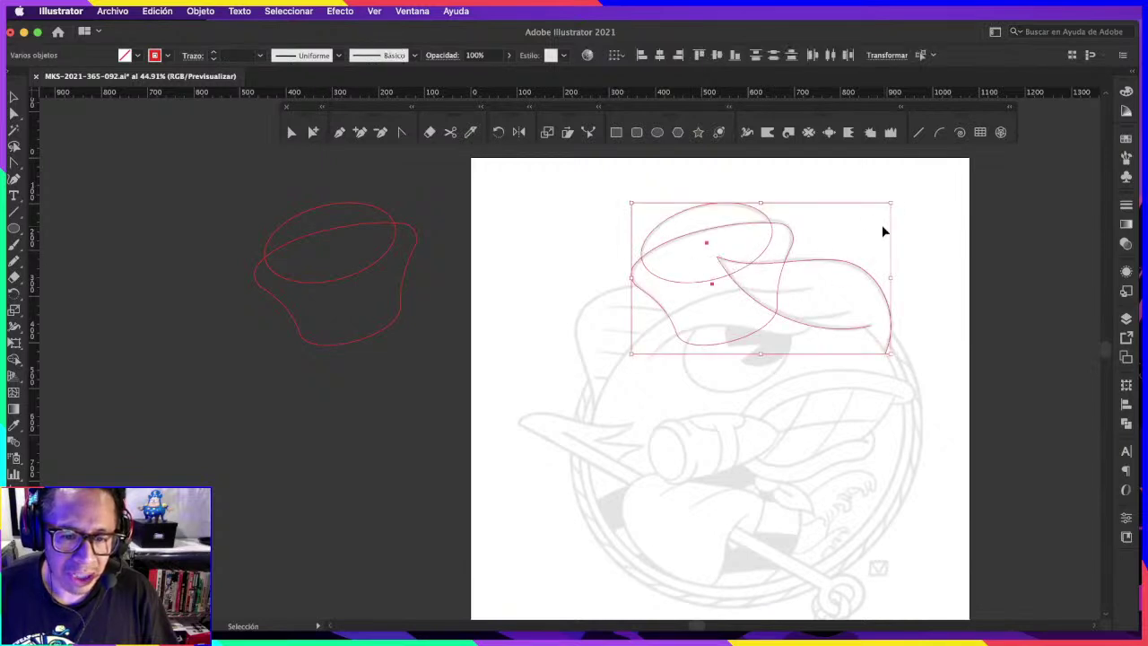
left_click(882, 233)
left_click(853, 292)
key("Delete")
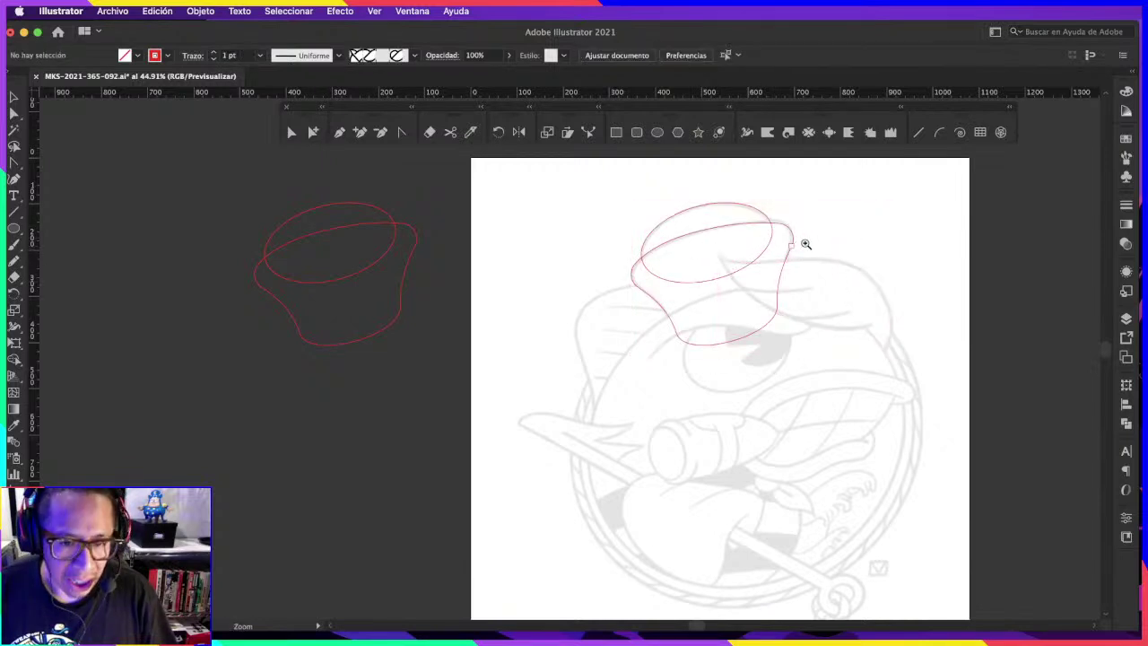
scroll(805, 246, "up", 2)
key("super+z")
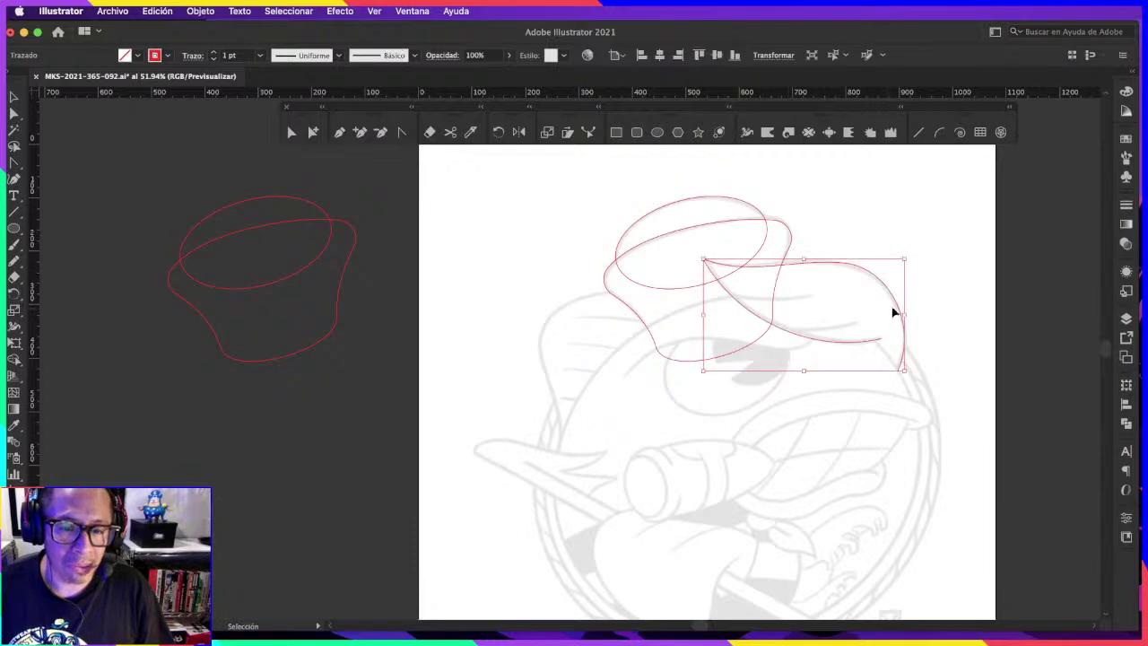
key("super+z")
key("super+z")
key("super+z")
key("shift+super+z")
key("shift+super+z")
key("shift+super+z")
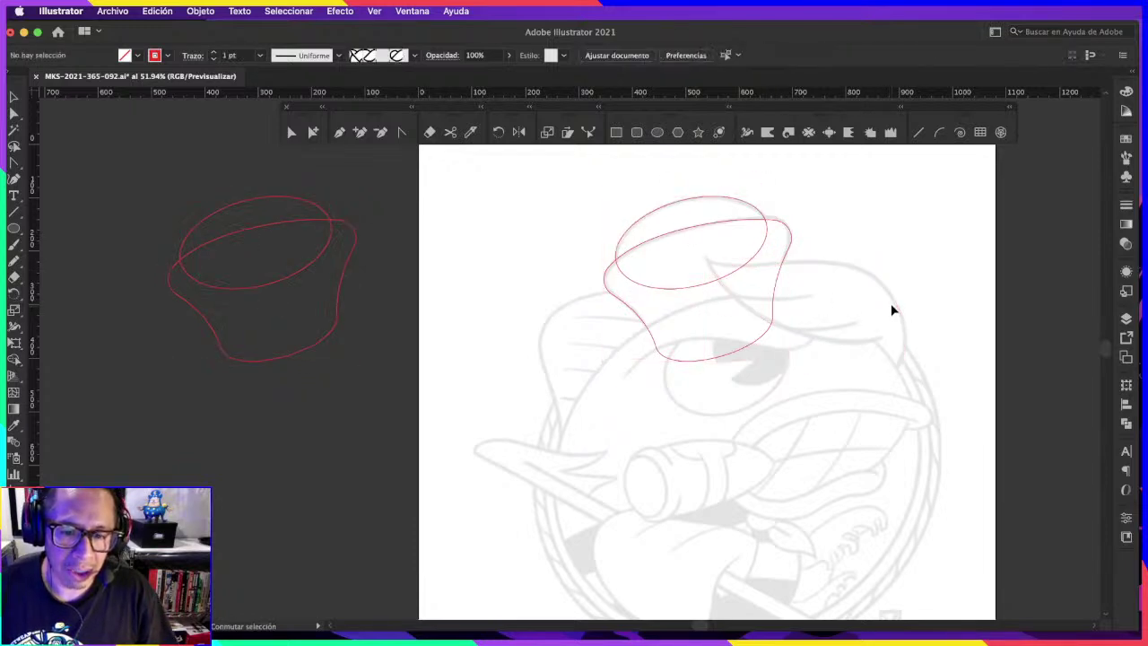
Step: Paste a copy of the red cup sketch from the pasteboard over the fish's head
left_click(657, 352)
key("Delete")
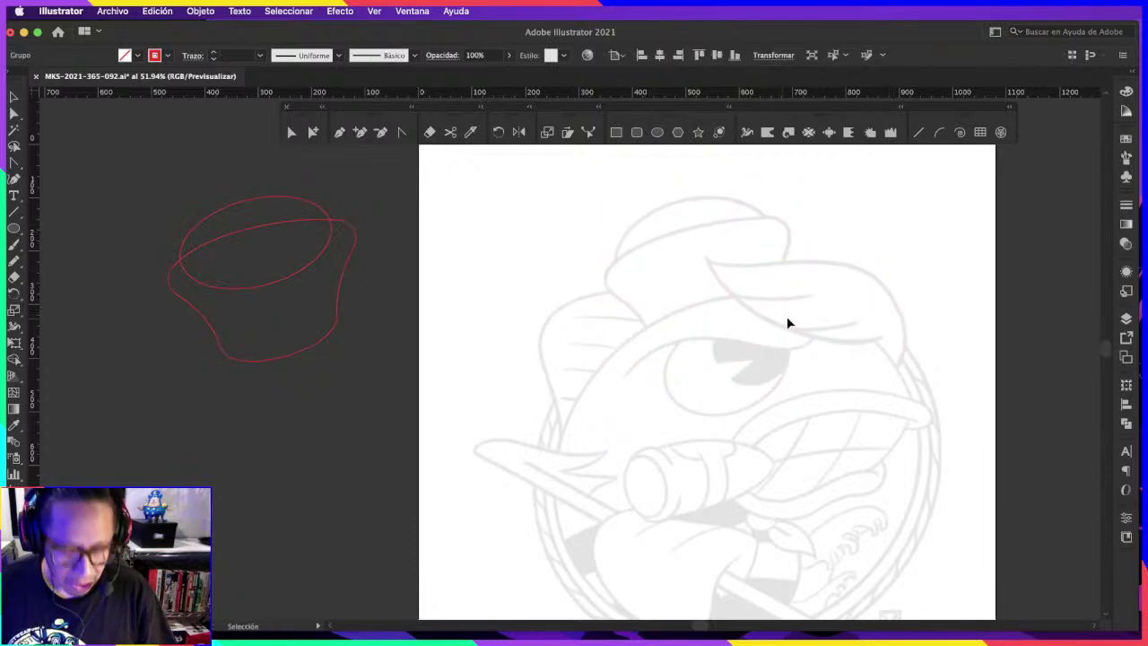
left_click_drag(867, 313, 860, 296)
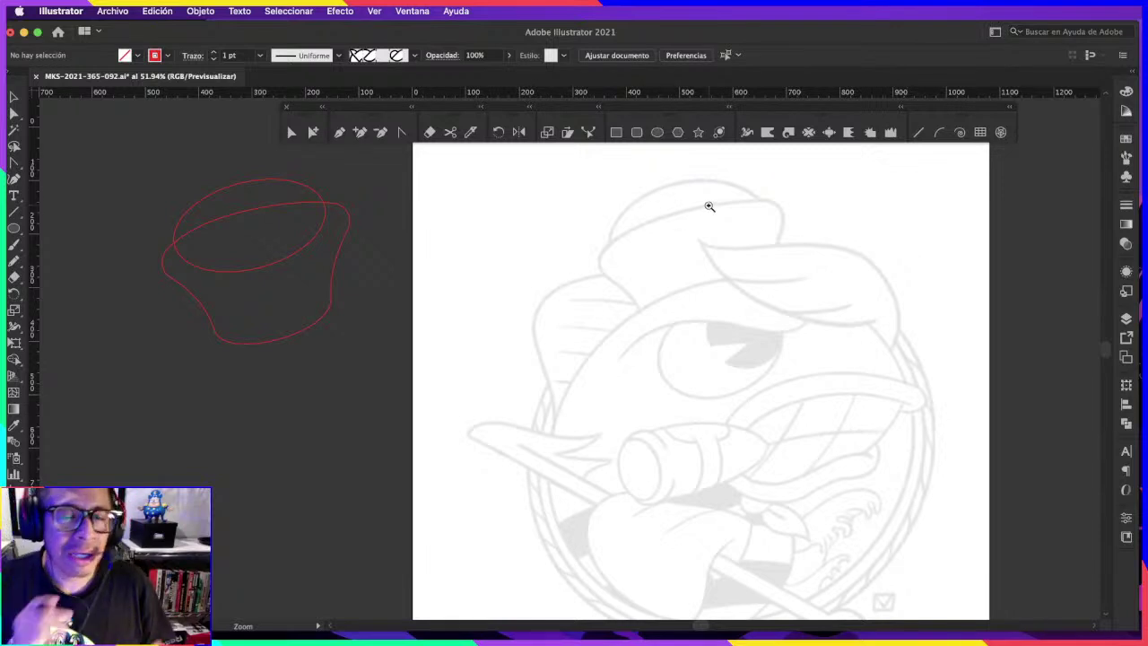
key("super+v")
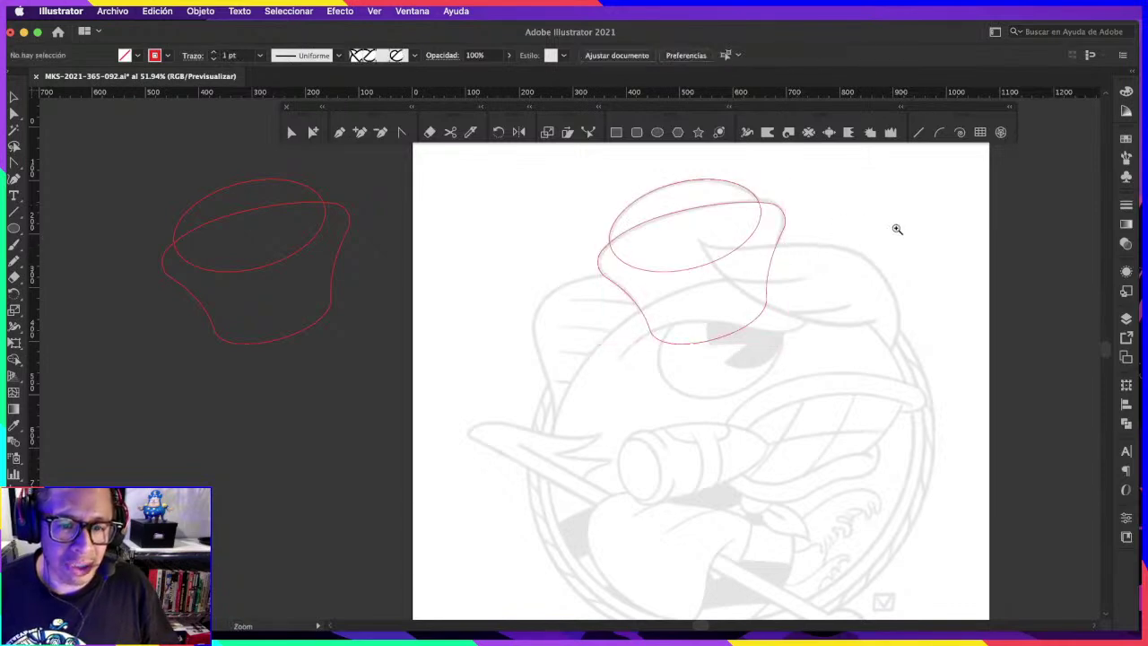
key("super+v")
left_click(927, 217)
key("z")
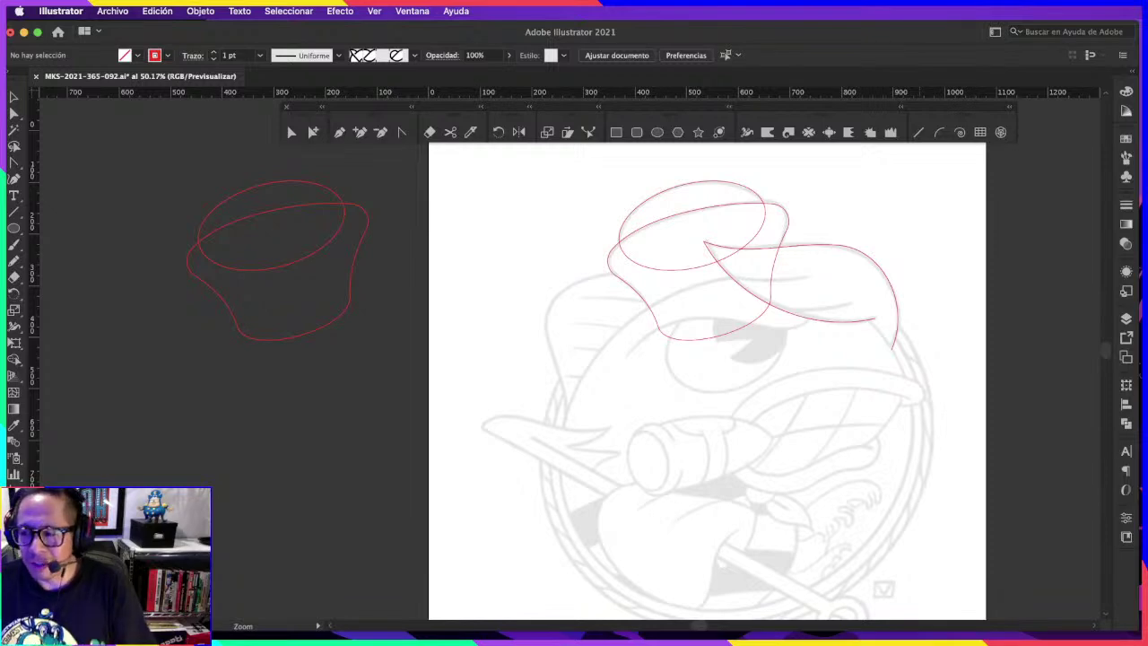
key("super+Tab")
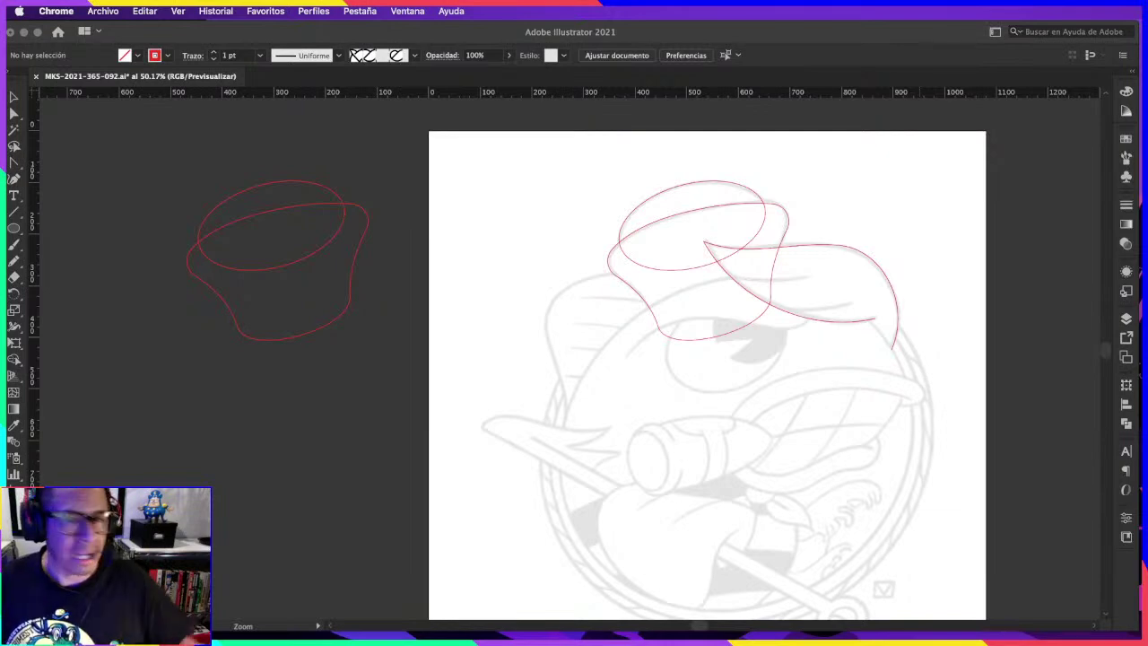
Step: Zoom in close on the red hat crown and brim outlines above the fish
left_click(899, 267)
left_click_drag(946, 215, 960, 184)
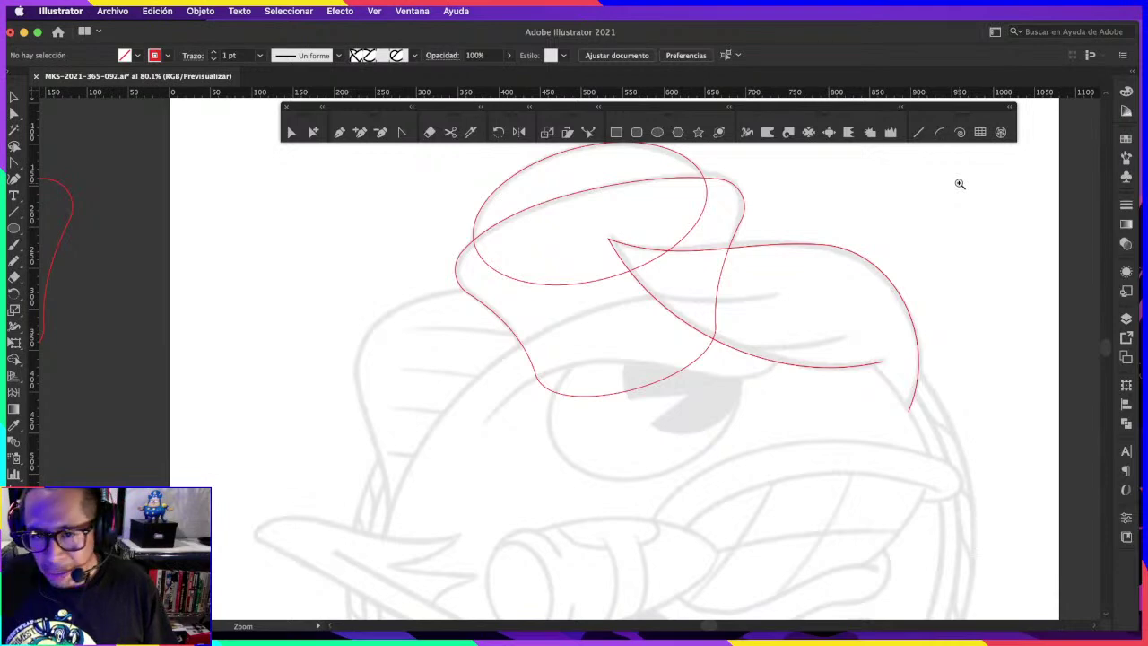
left_click_drag(976, 359, 879, 341)
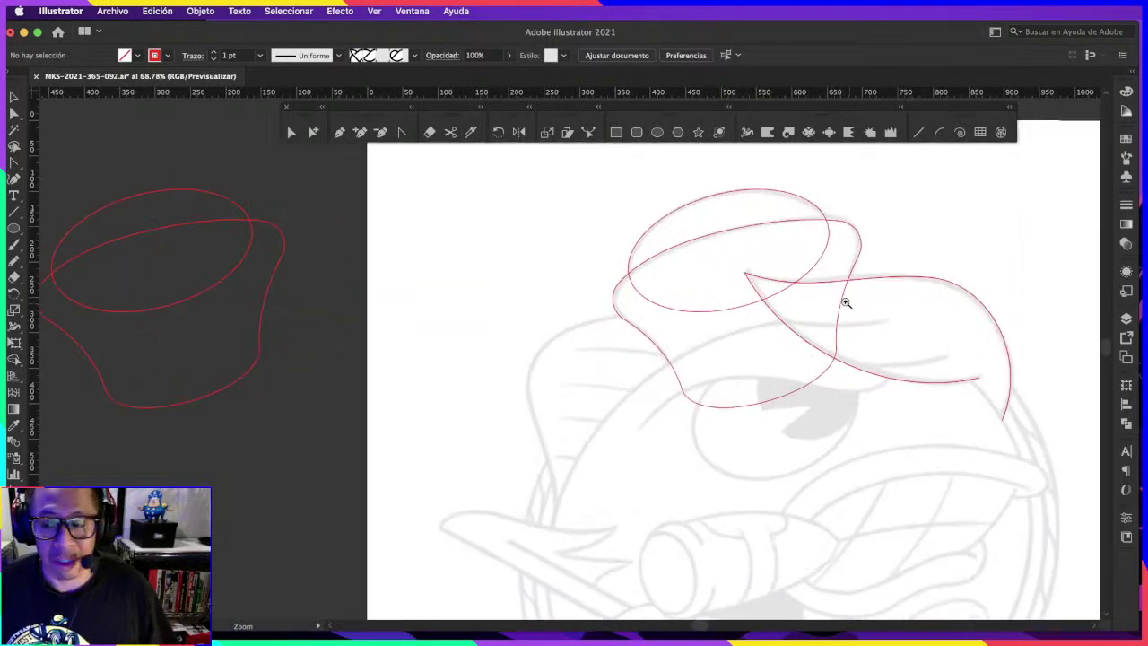
left_click_drag(794, 316, 846, 302)
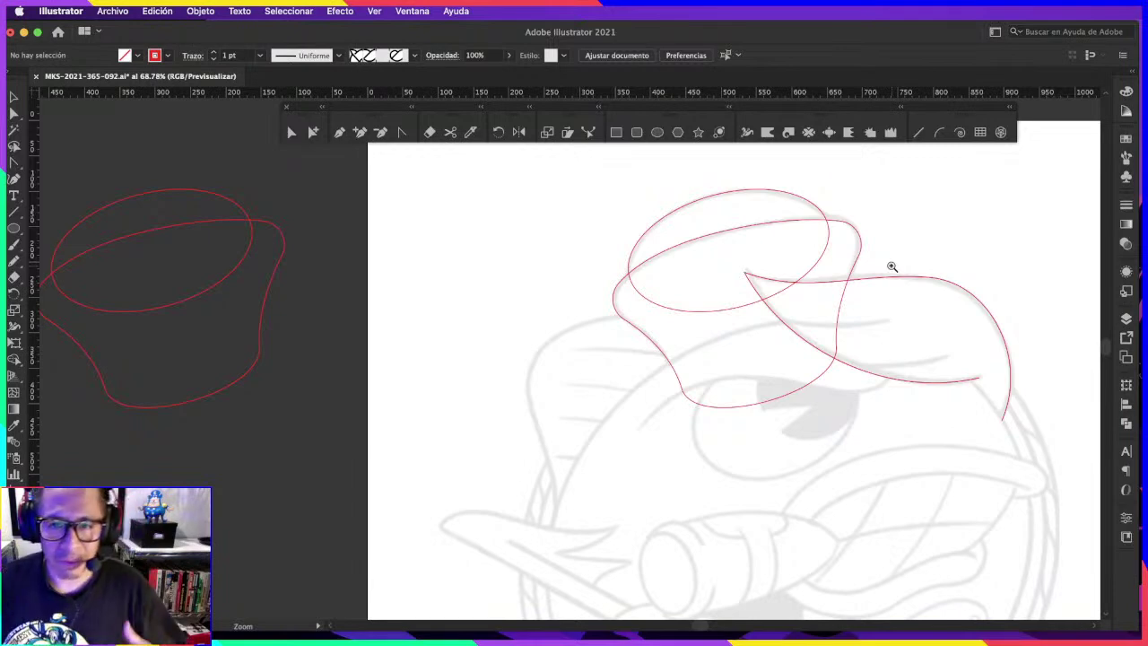
Step: Drag the brim's pointed left anchor and pull out a handle to smooth its curve
left_click_drag(902, 230, 996, 211)
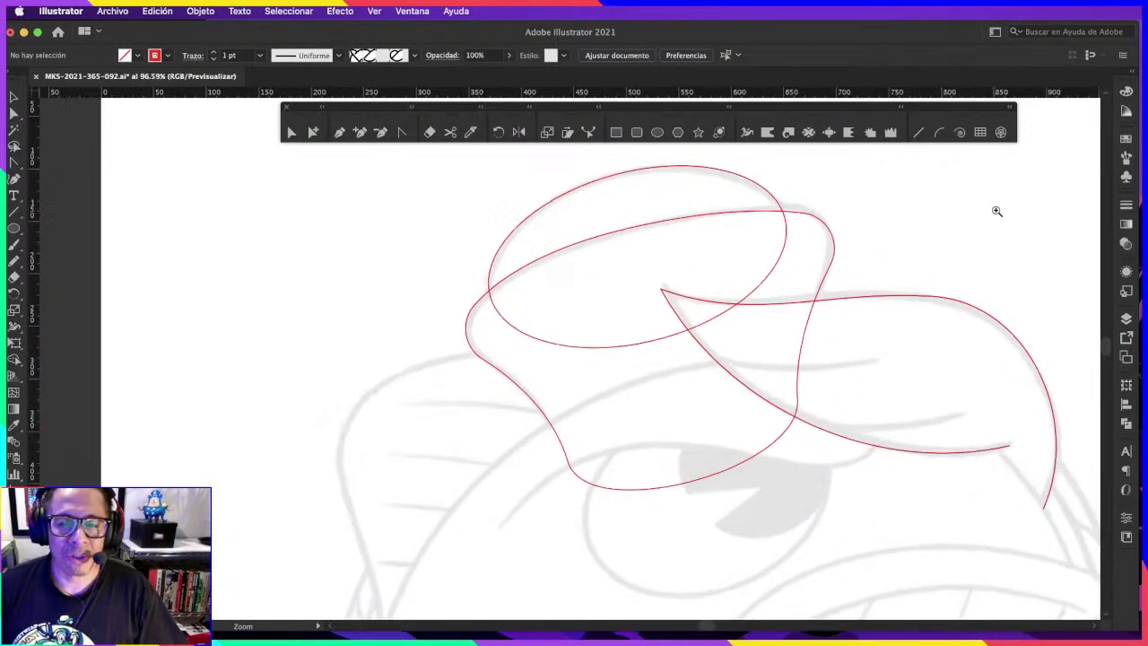
scroll(981, 264, "up", 3)
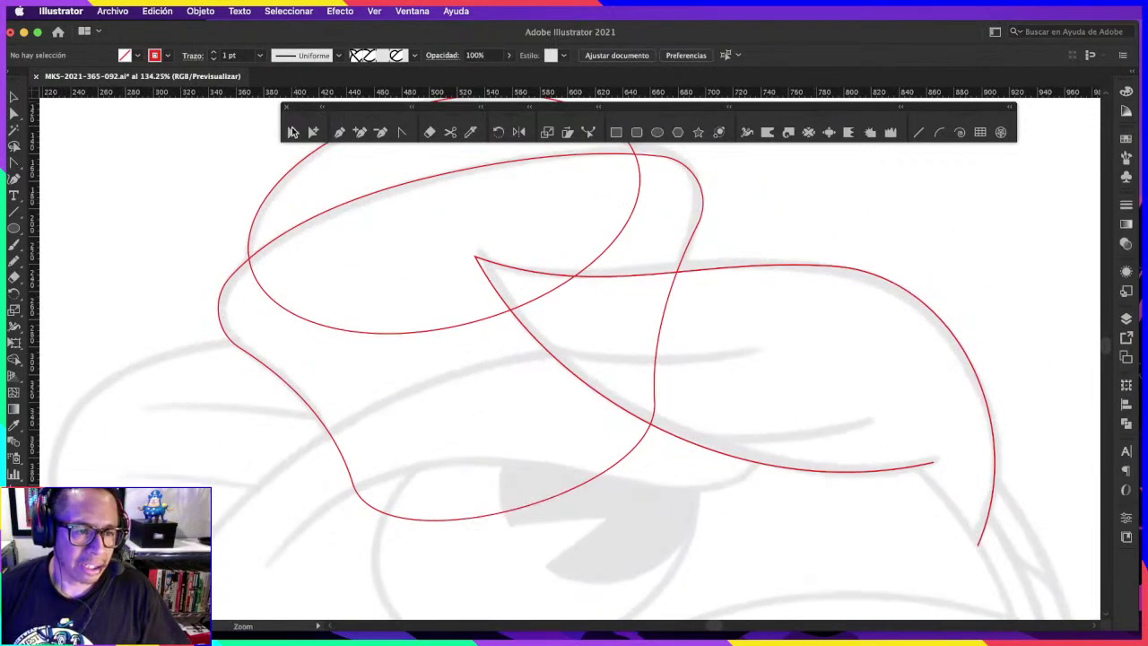
left_click(291, 132)
mouse_move(840, 269)
left_mouse_down()
mouse_move(807, 262)
mouse_move(815, 266)
left_mouse_up()
left_click_drag(935, 270, 967, 278)
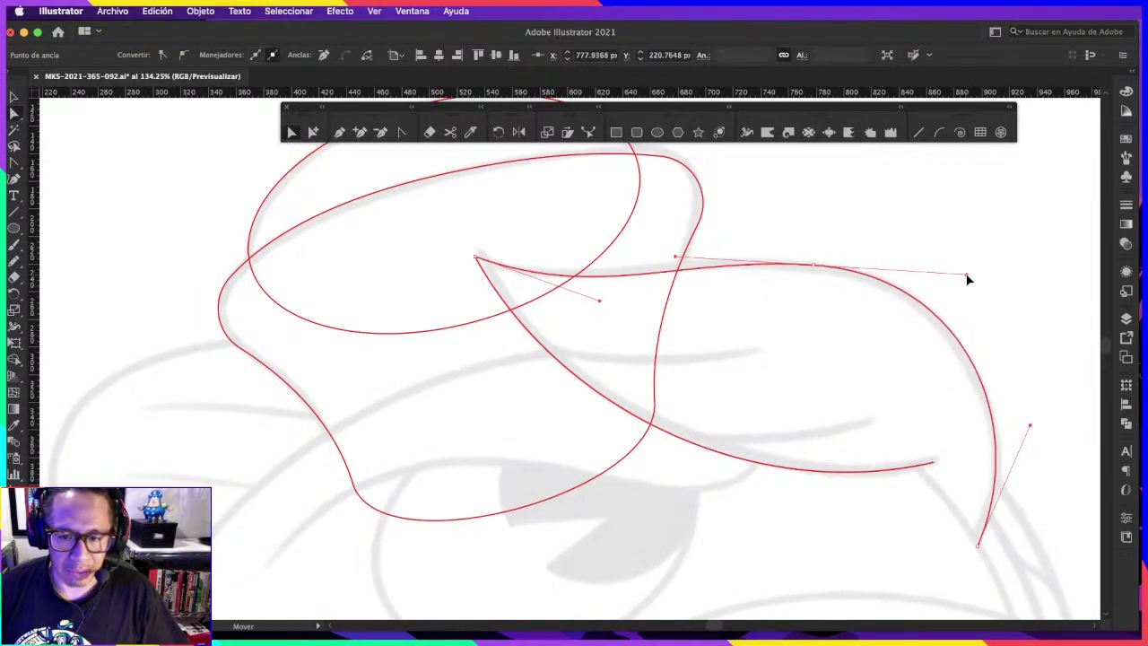
left_click(613, 307)
Step: Undo the brim reshape, deselect, and zoom back out to the whole hat
key("ctrl+z")
key("ctrl+shift+a")
key("z")
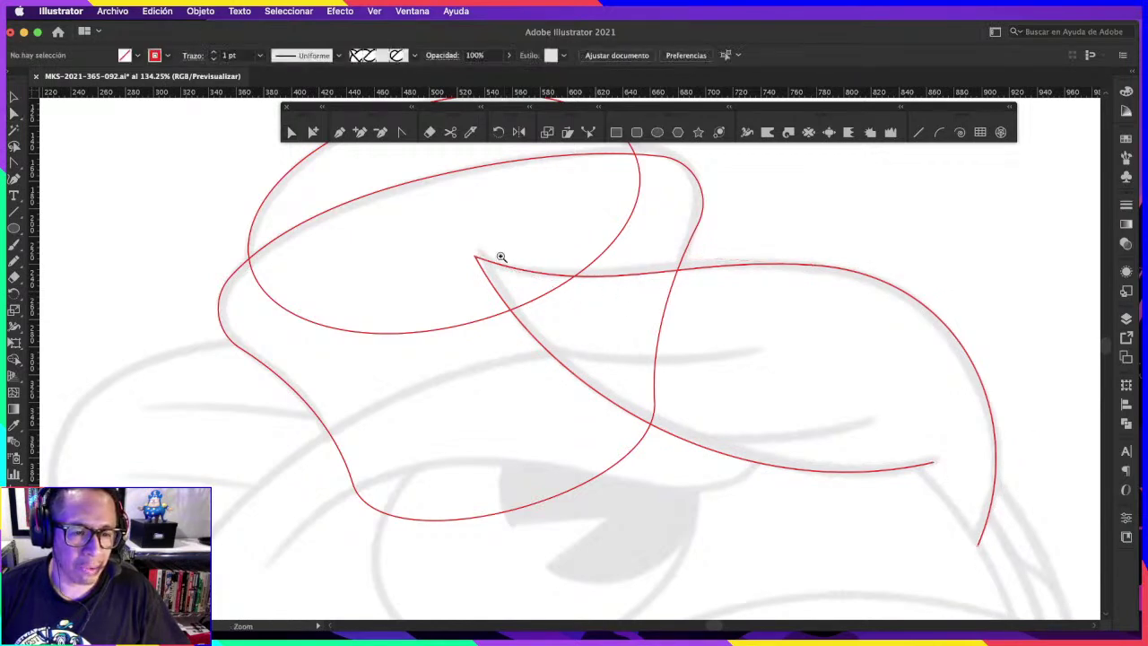
left_click(476, 256, "ctrl")
left_click_drag(850, 344, 599, 341)
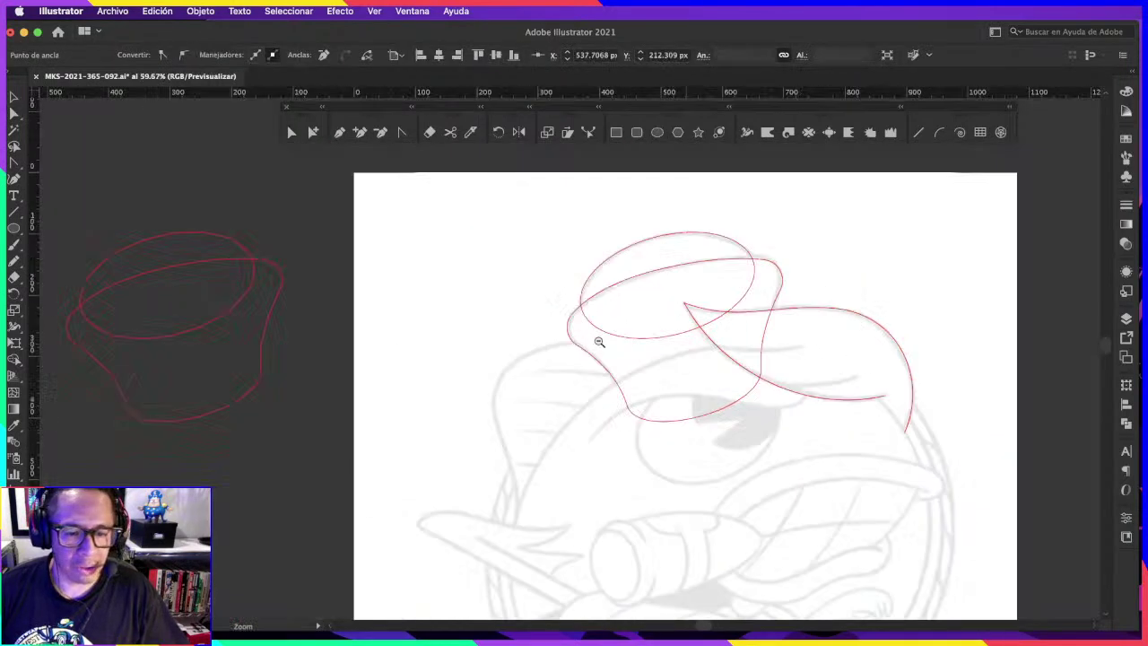
left_click(599, 342, "alt")
key("ctrl+shift+a")
key("alt+Tab")
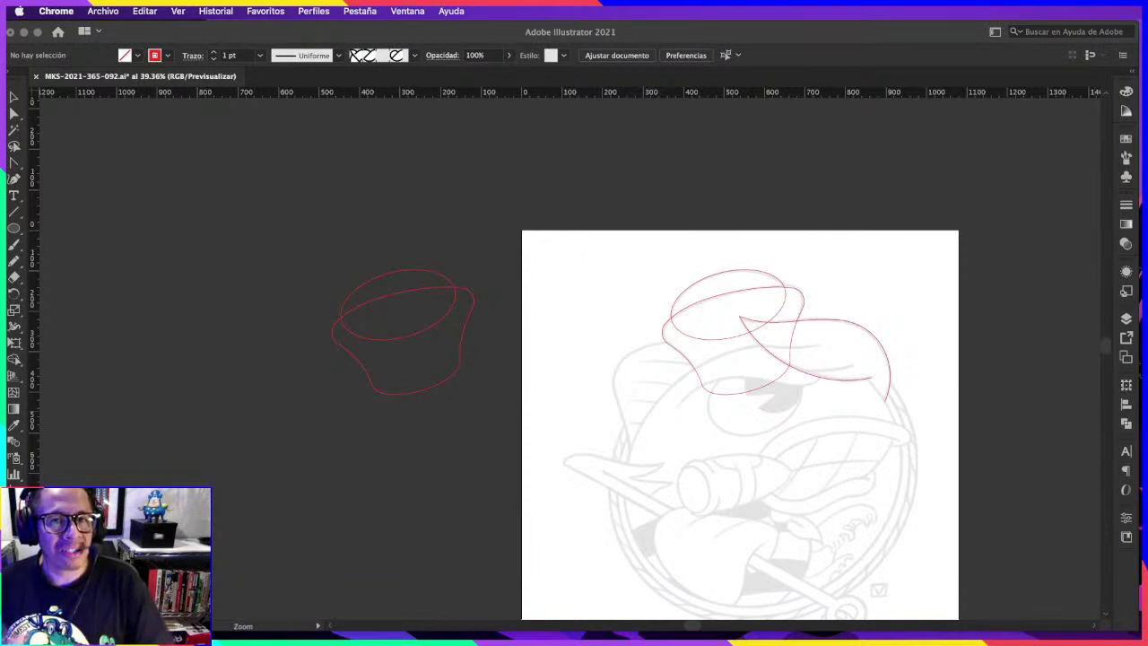
left_click(774, 374)
key("z")
left_click_drag(813, 338, 859, 336)
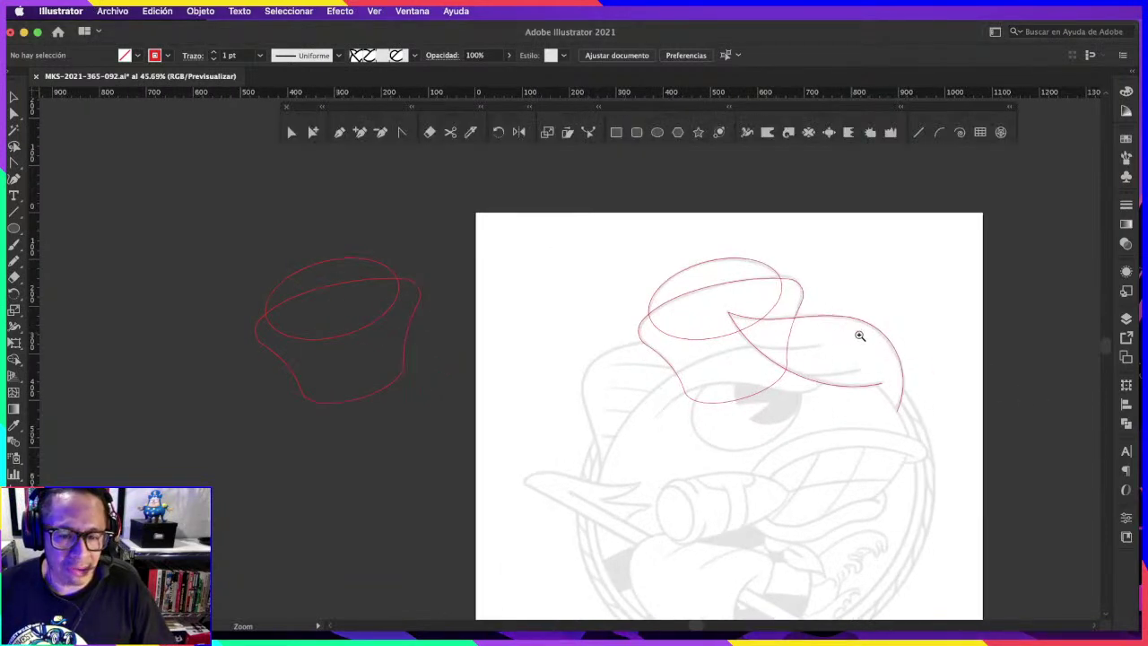
scroll(859, 335, "down", 5)
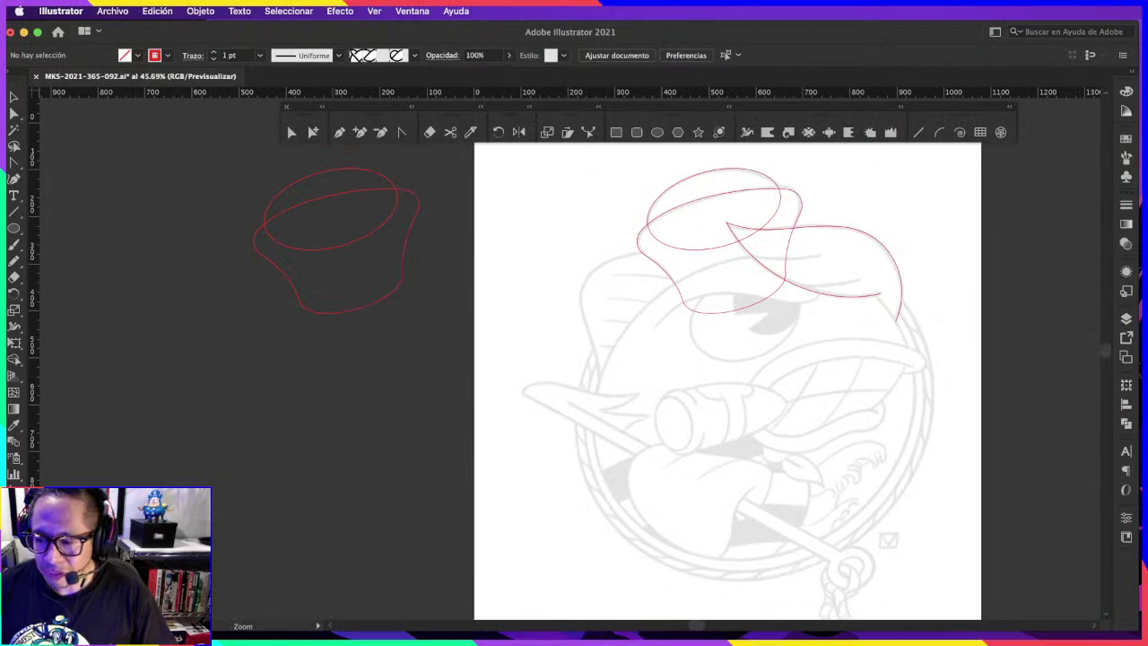
key("super+Tab")
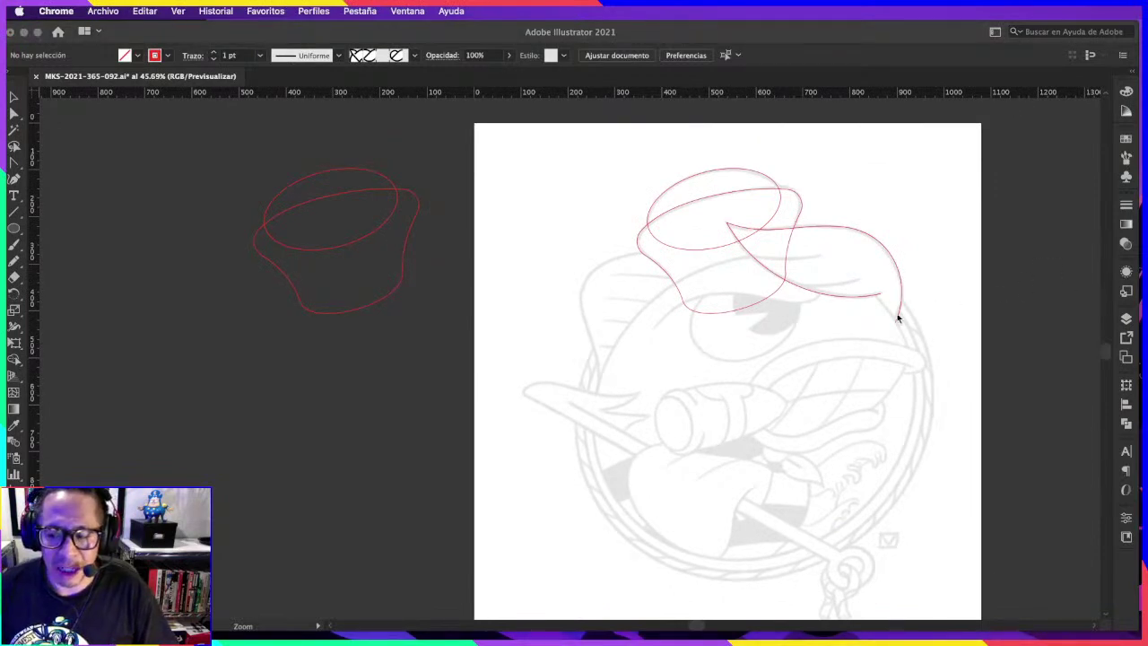
left_click(765, 345)
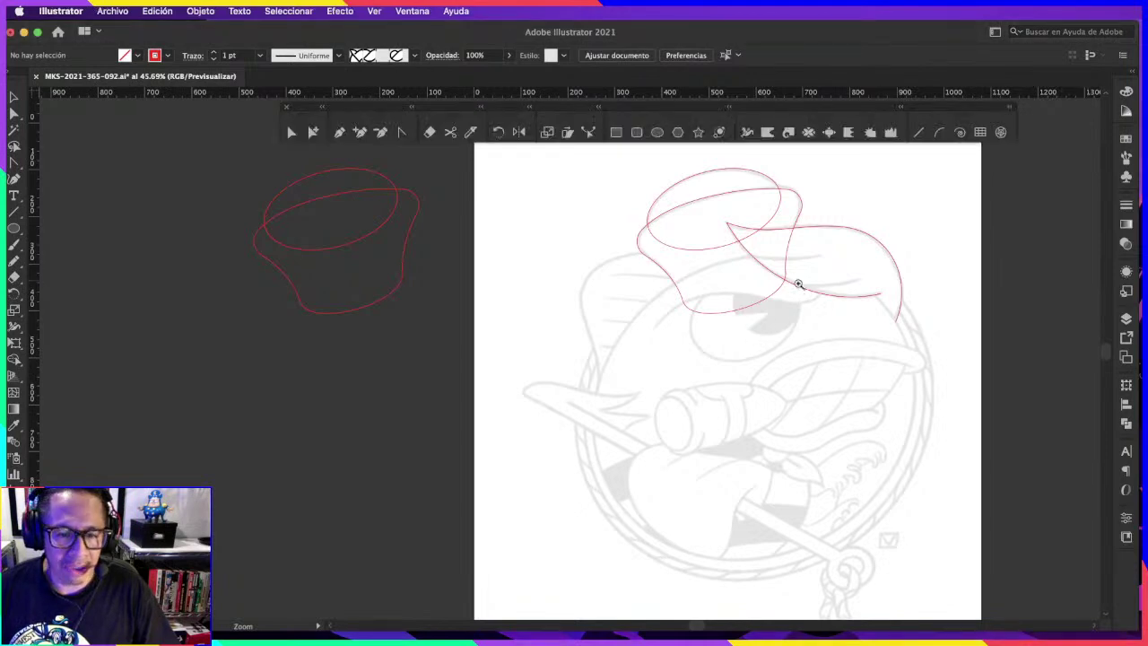
left_click_drag(798, 284, 864, 248)
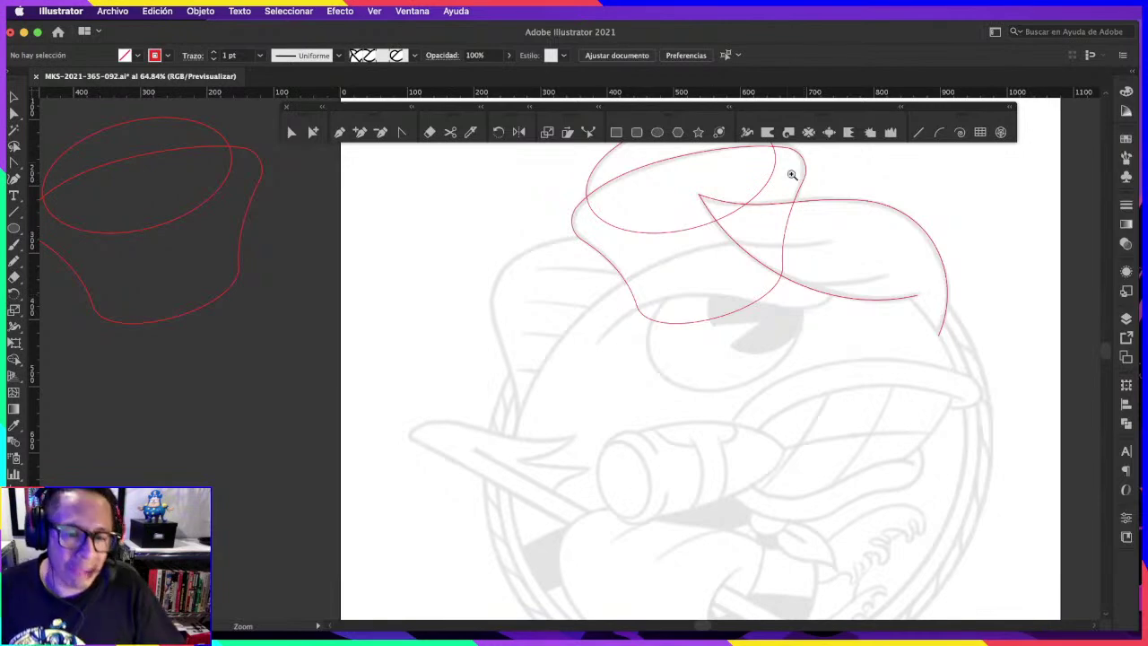
Step: Pen-draw a new curve from left of the eye across under the brim
left_click_drag(841, 326, 864, 303)
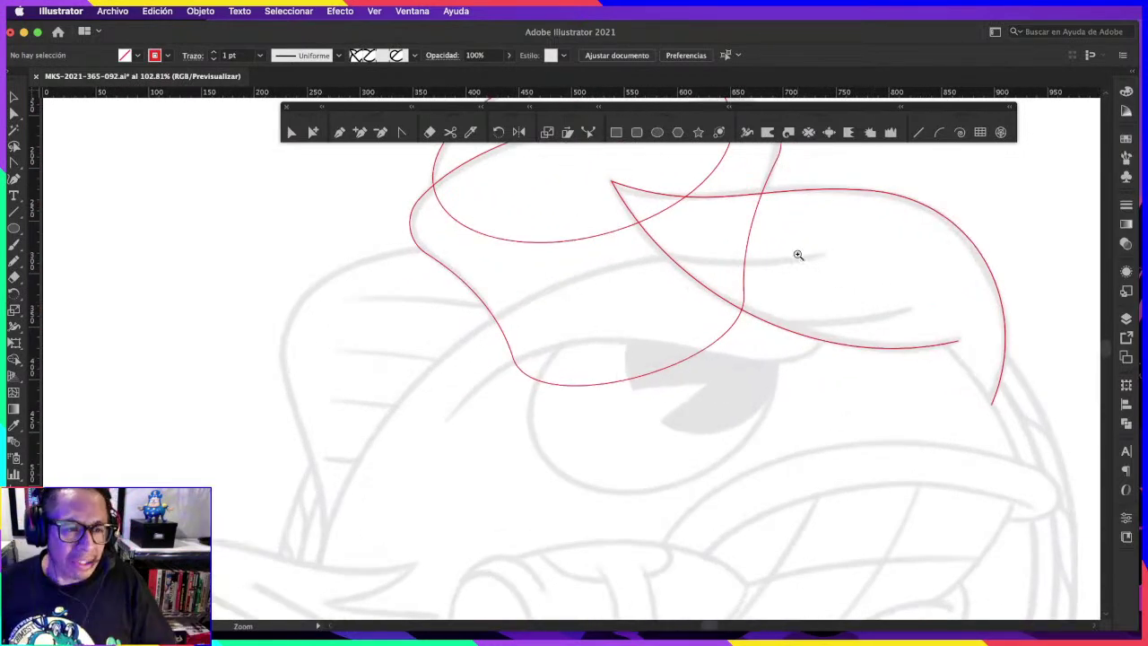
left_click_drag(587, 231, 606, 230)
left_click(339, 132)
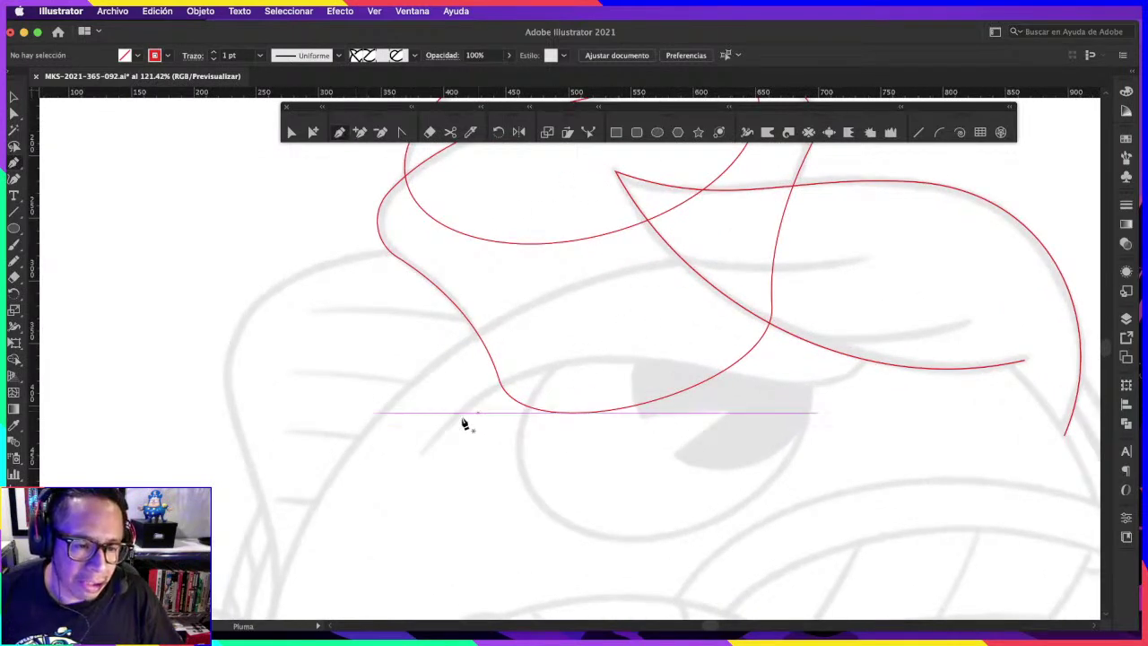
left_click(423, 447)
left_click_drag(577, 360, 686, 354)
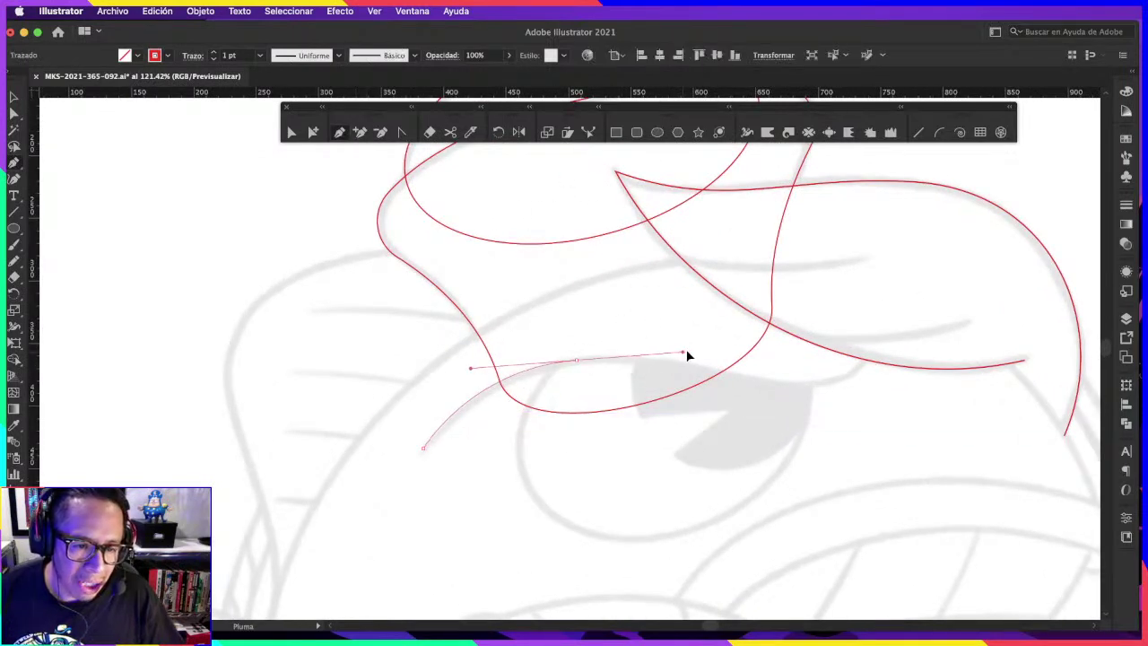
left_click_drag(882, 340, 922, 248)
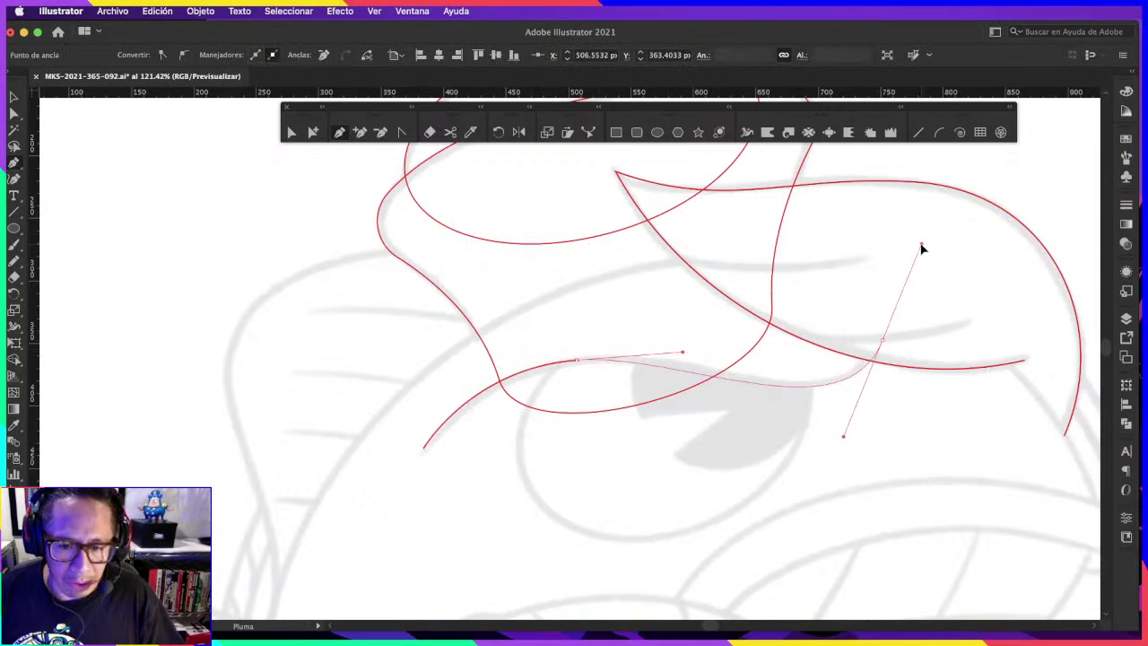
Step: Smooth the curve's handles and add an anchor to bend its right end into an upward hook
left_click_drag(684, 352, 712, 343)
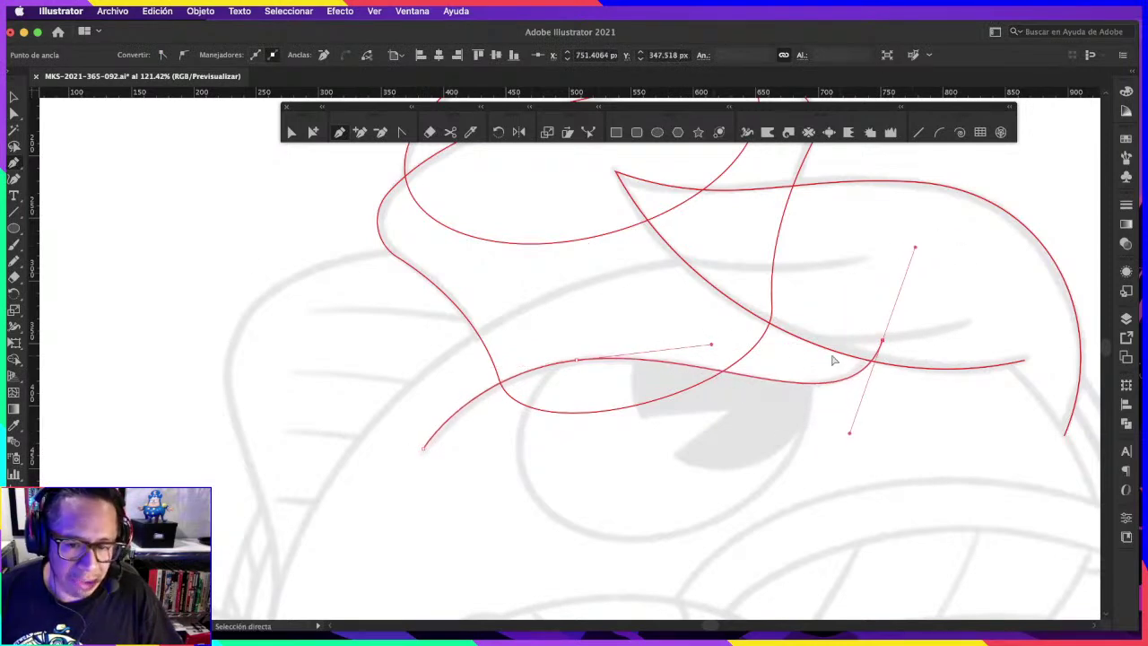
left_click_drag(882, 340, 888, 327)
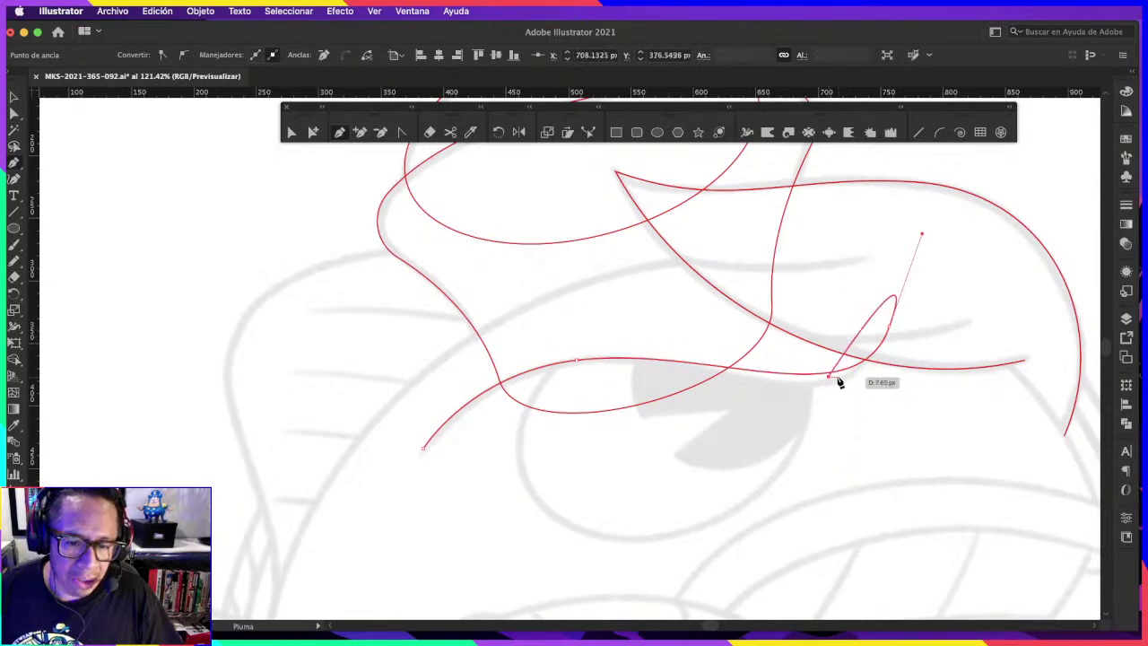
left_click(834, 372)
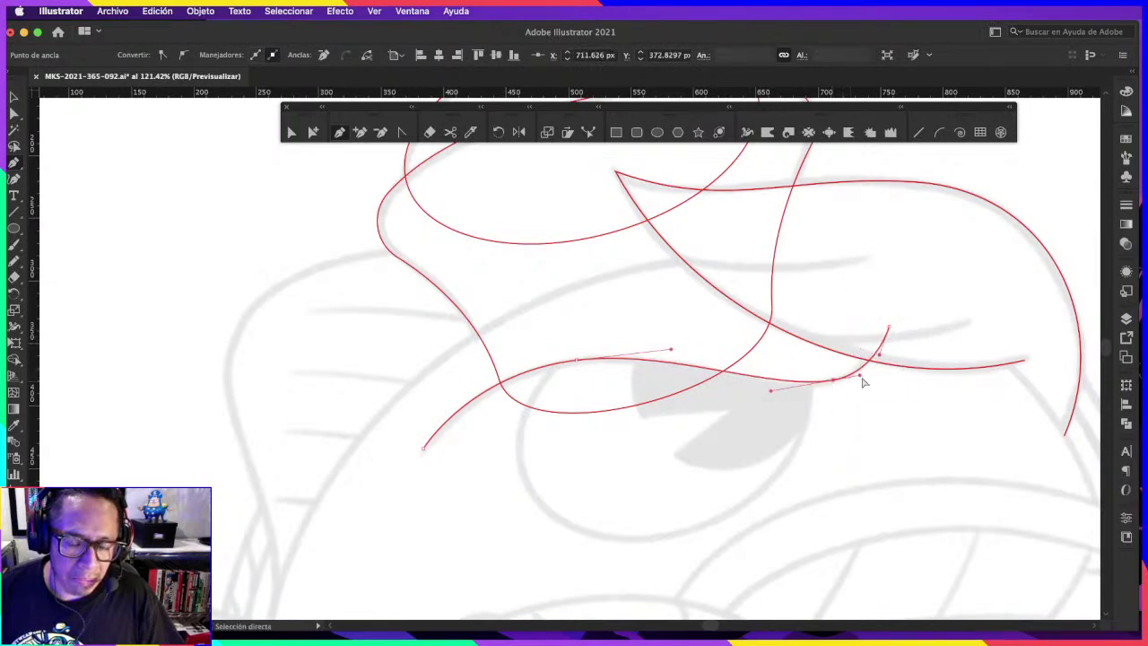
scroll(834, 375, "up", 3)
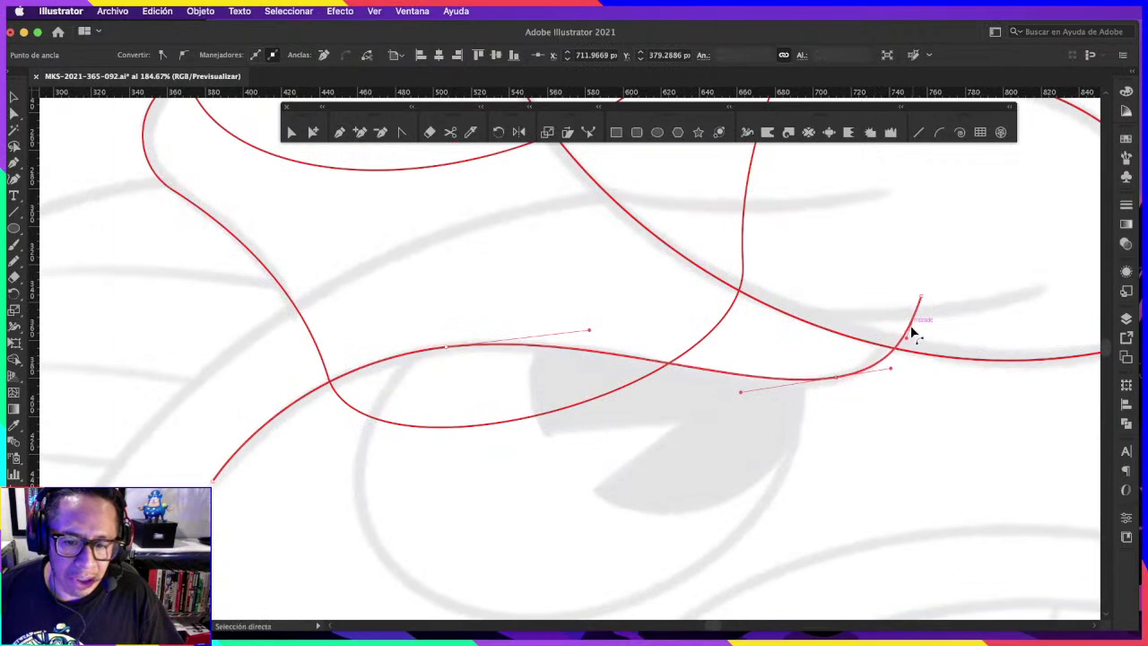
left_click_drag(909, 330, 926, 316)
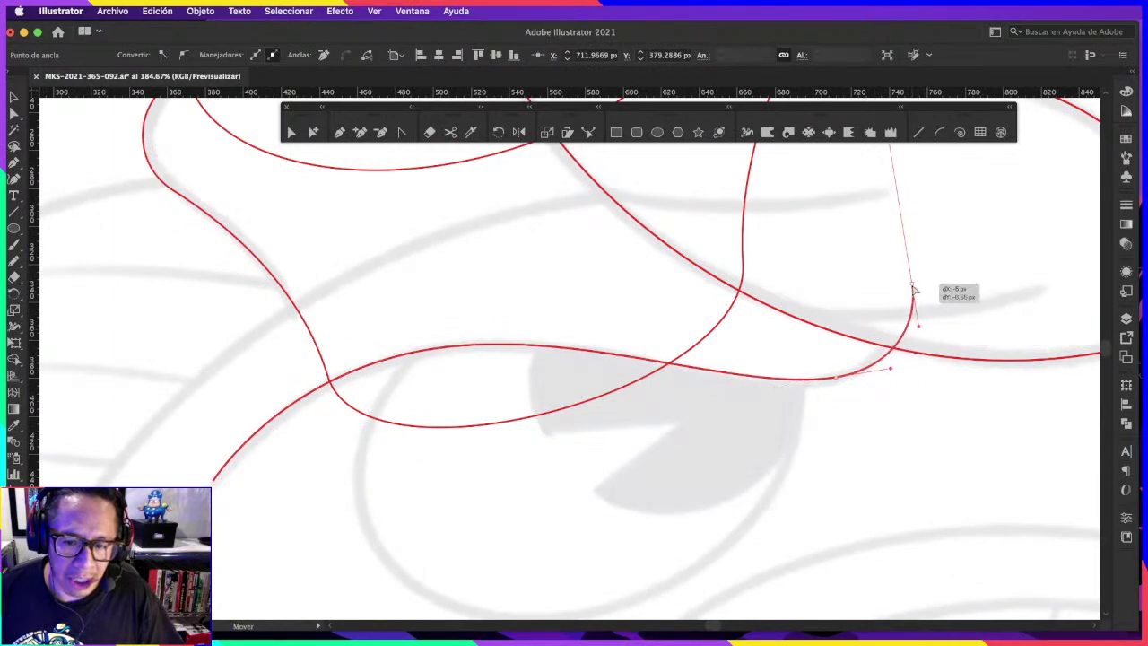
scroll(767, 368, "down", 5)
key("ctrl+shift+a")
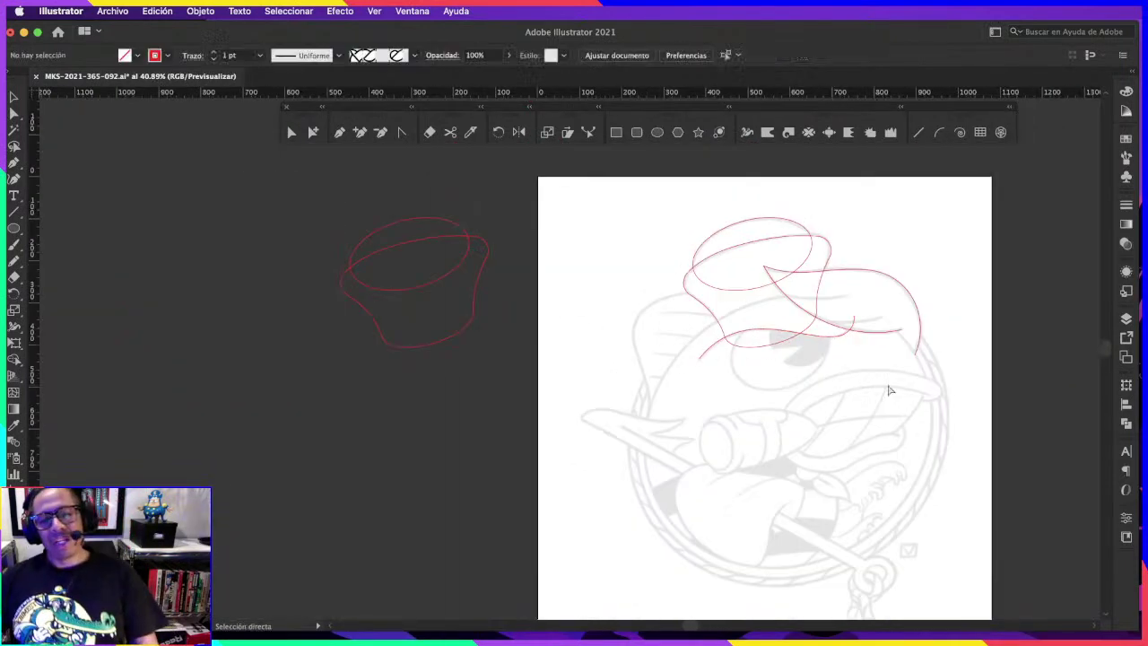
scroll(897, 359, "up", 2)
scroll(902, 329, "up", 2)
scroll(927, 328, "up", 2)
scroll(927, 329, "down", 2)
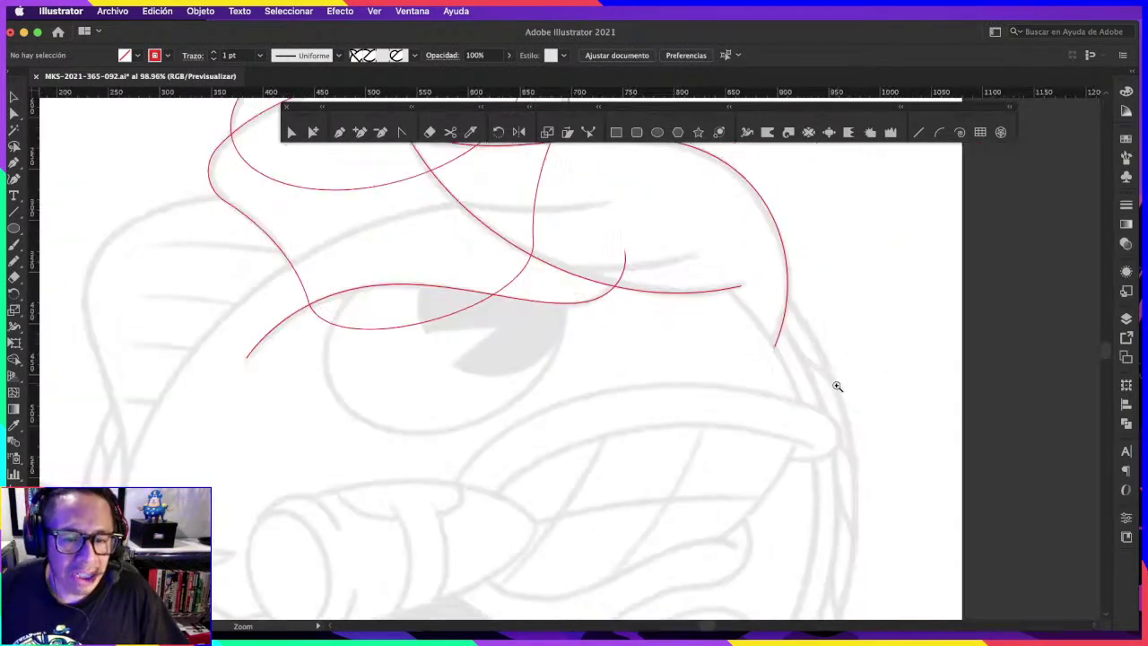
scroll(835, 384, "down", 2)
Step: Select the new curve under the hat with Group Selection, then deselect it
left_click(314, 132)
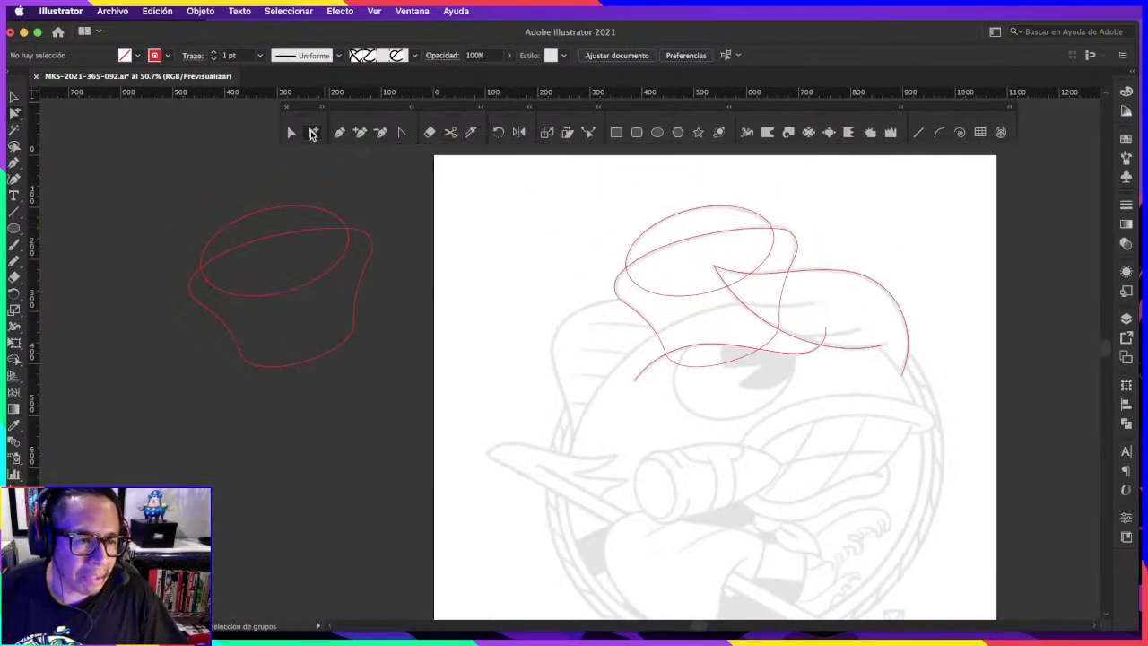
left_click(716, 351)
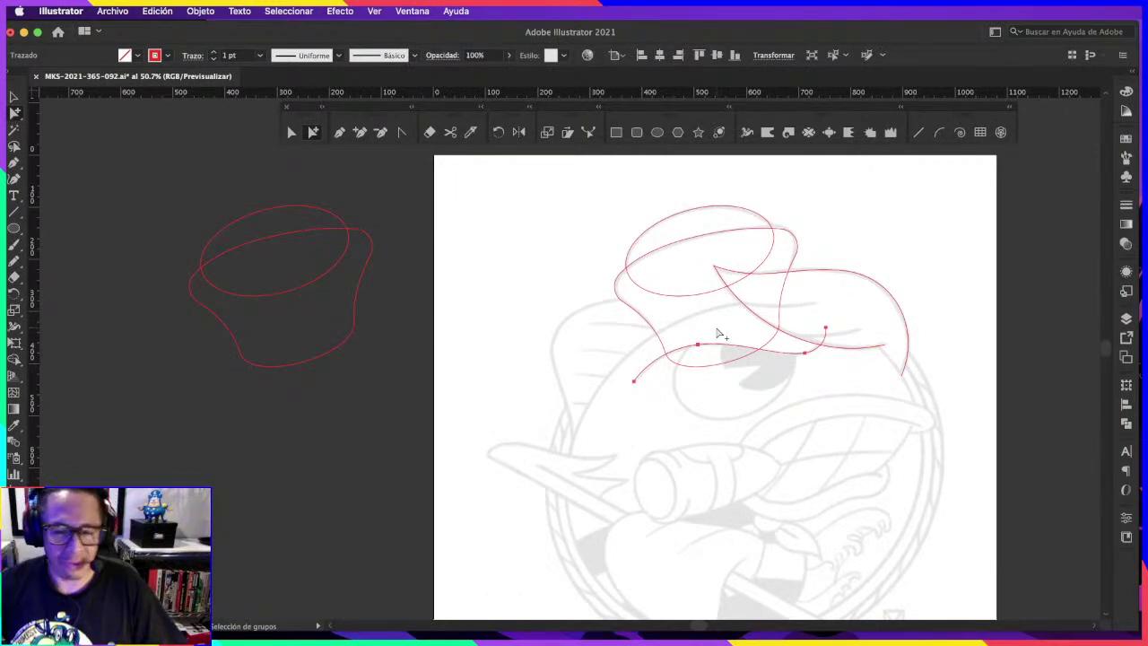
left_click(849, 380)
key("z")
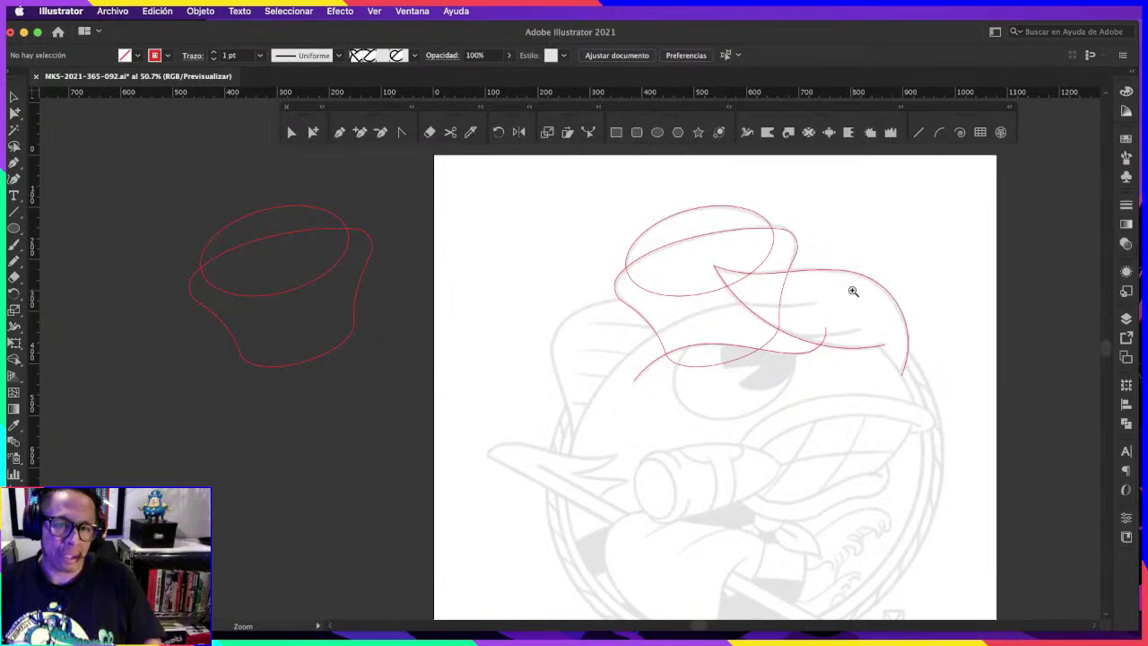
Step: Move the lower brim curve crossing the eye off the artboard onto the pasteboard
left_click_drag(825, 397, 858, 336)
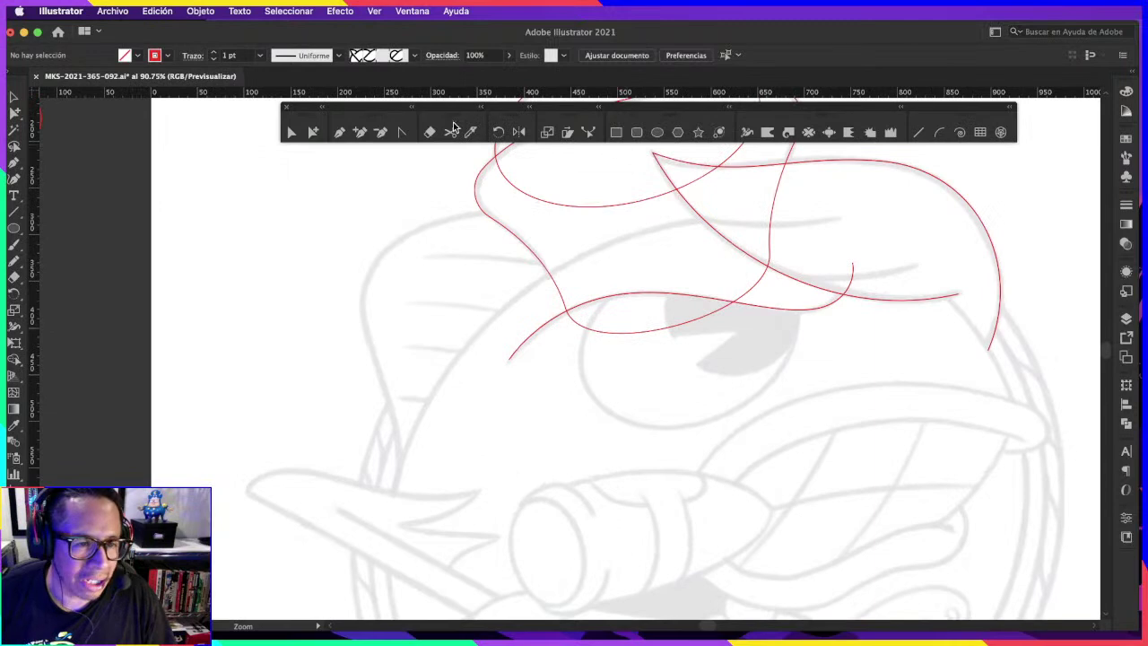
left_click(313, 132)
left_click(672, 299)
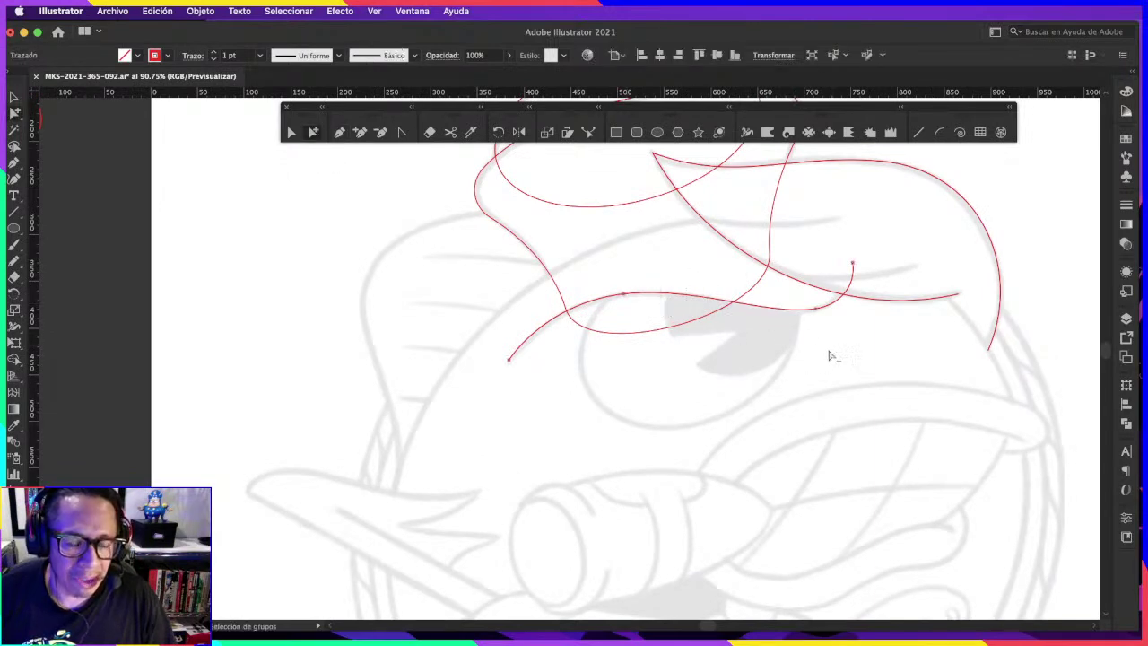
key("z")
left_click_drag(827, 364, 790, 384)
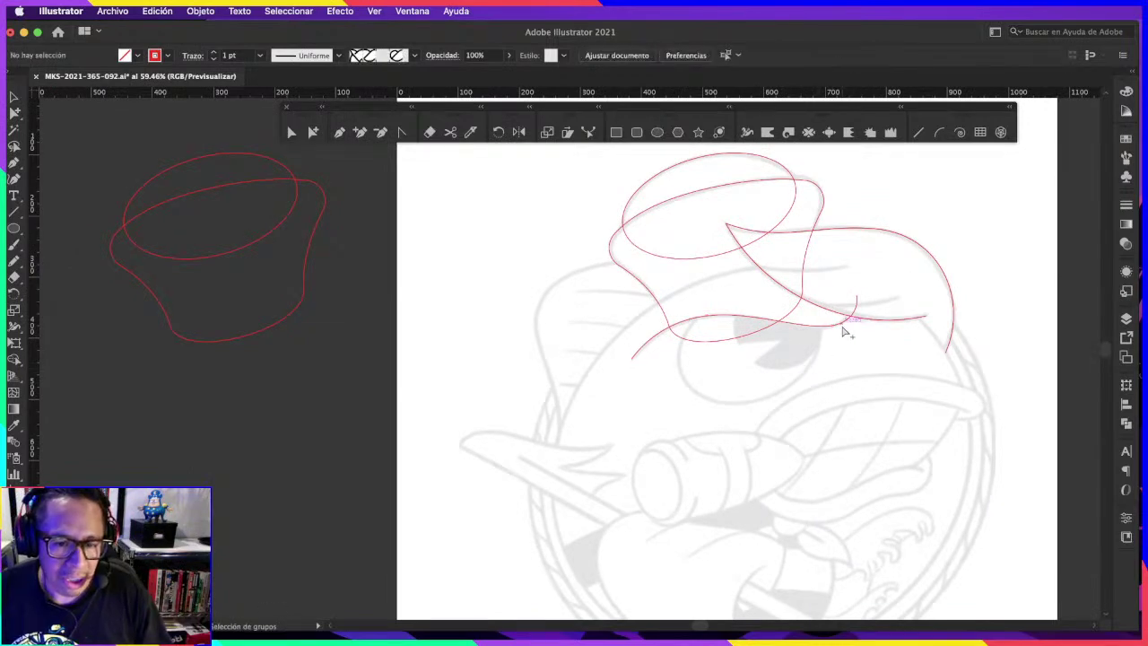
left_click_drag(836, 326, 402, 319)
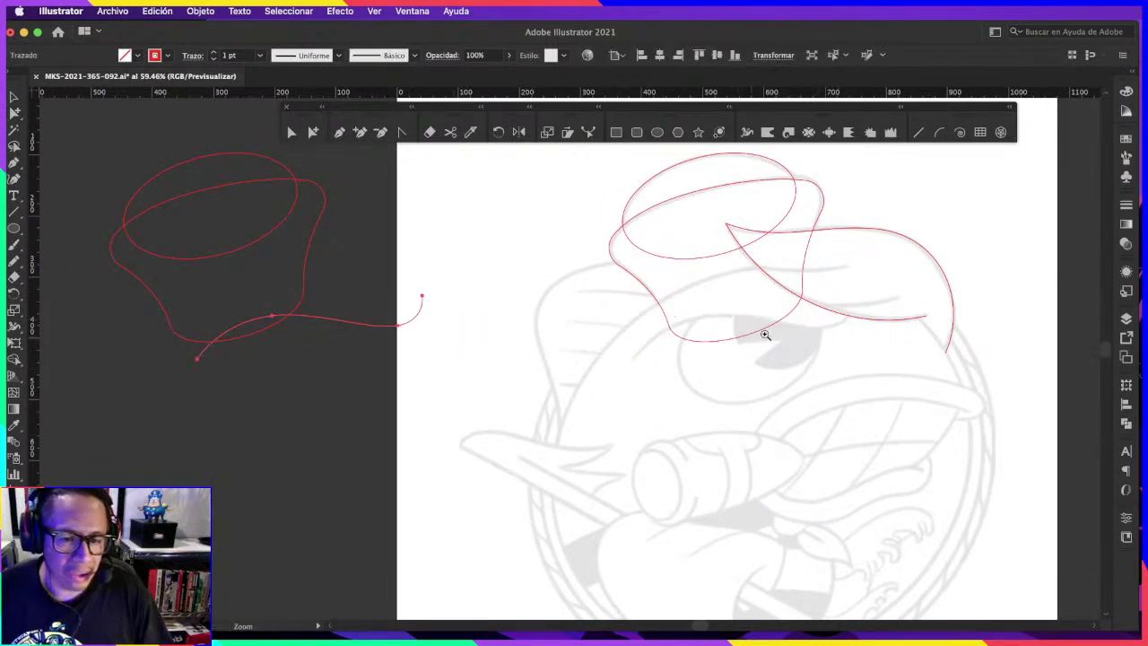
key("ctrl+z")
key("ctrl+z")
Step: Pen-draw a two-anchor curve over the eye and adjust its handles to follow the brim
left_click_drag(849, 298, 906, 298)
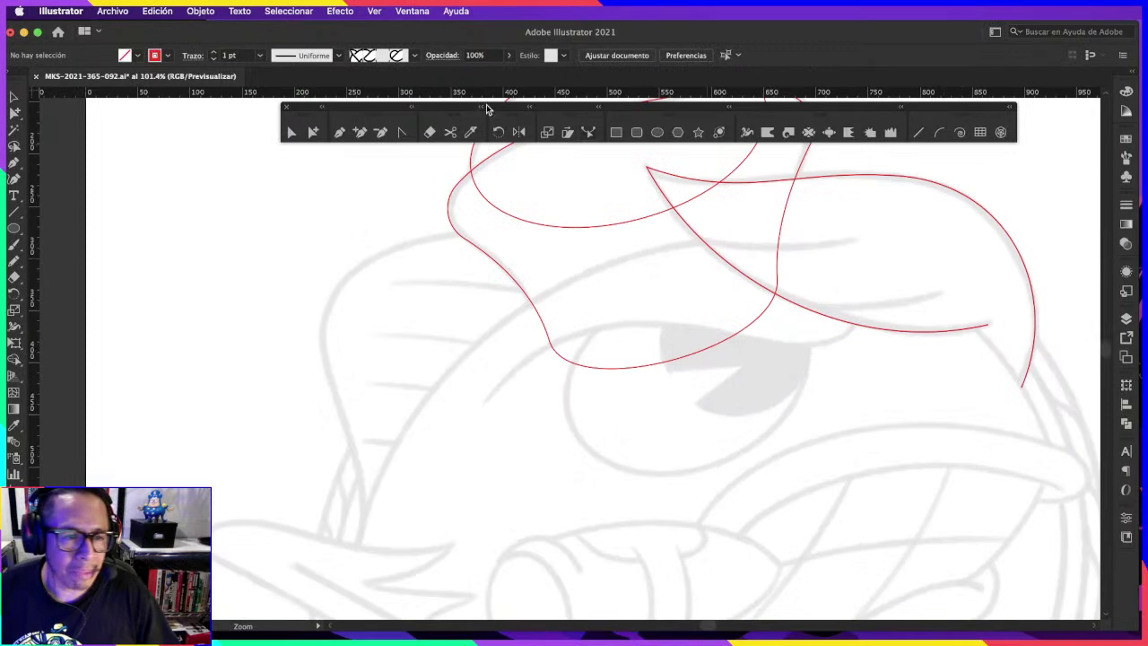
left_click(340, 132)
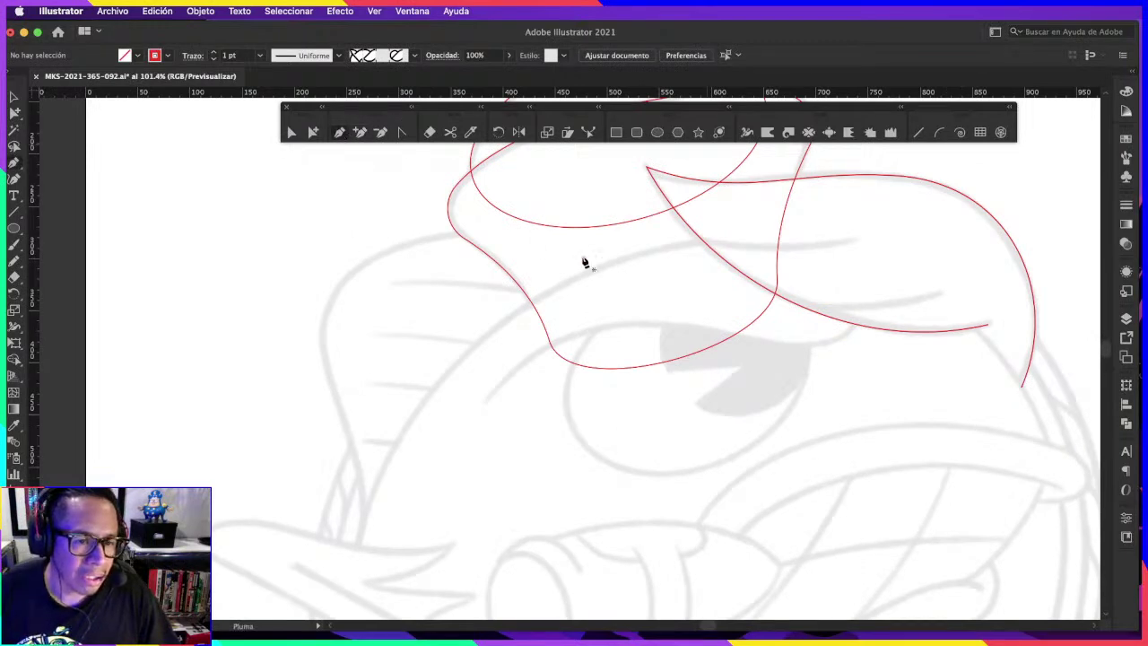
left_click(484, 403)
left_click_drag(876, 311, 689, 144)
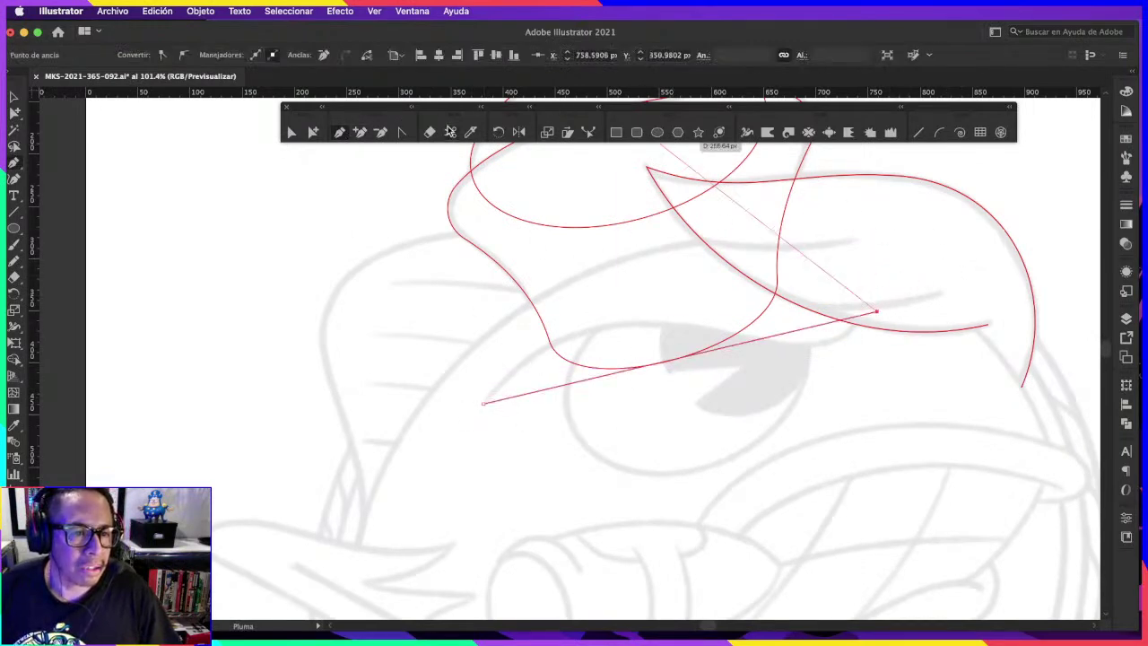
left_click(402, 132)
mouse_move(485, 403)
left_mouse_down()
mouse_move(555, 343)
mouse_move(577, 261)
left_mouse_up()
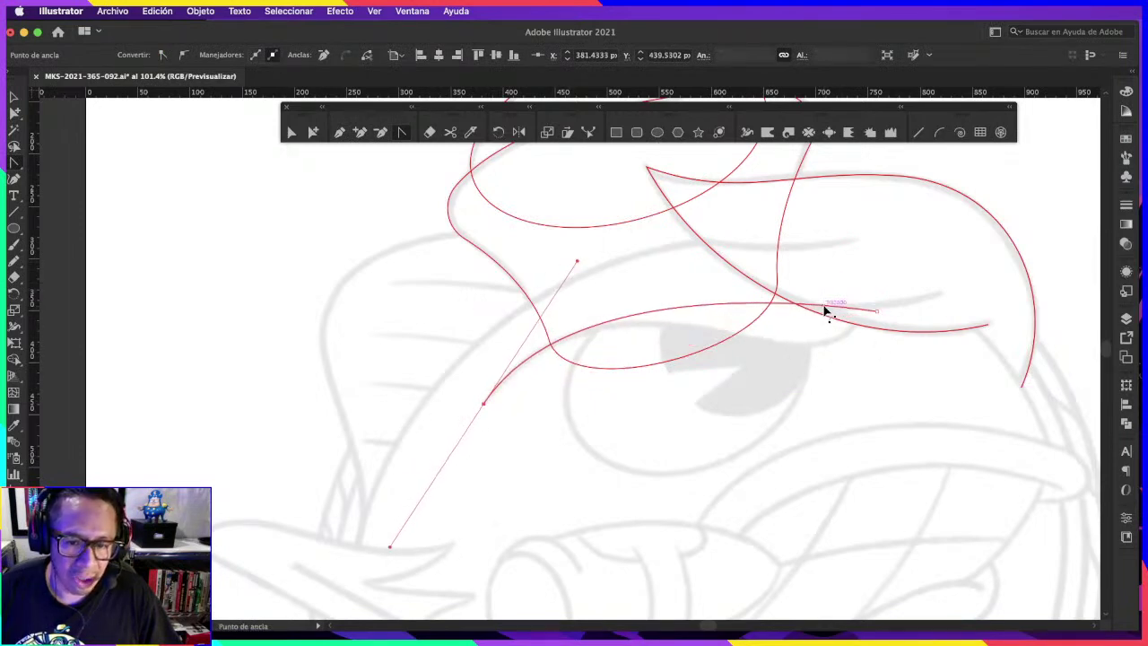
left_click_drag(826, 311, 816, 341)
mouse_move(570, 288)
left_mouse_down()
mouse_move(620, 252)
mouse_move(605, 242)
left_mouse_up()
left_click_drag(859, 387, 803, 405)
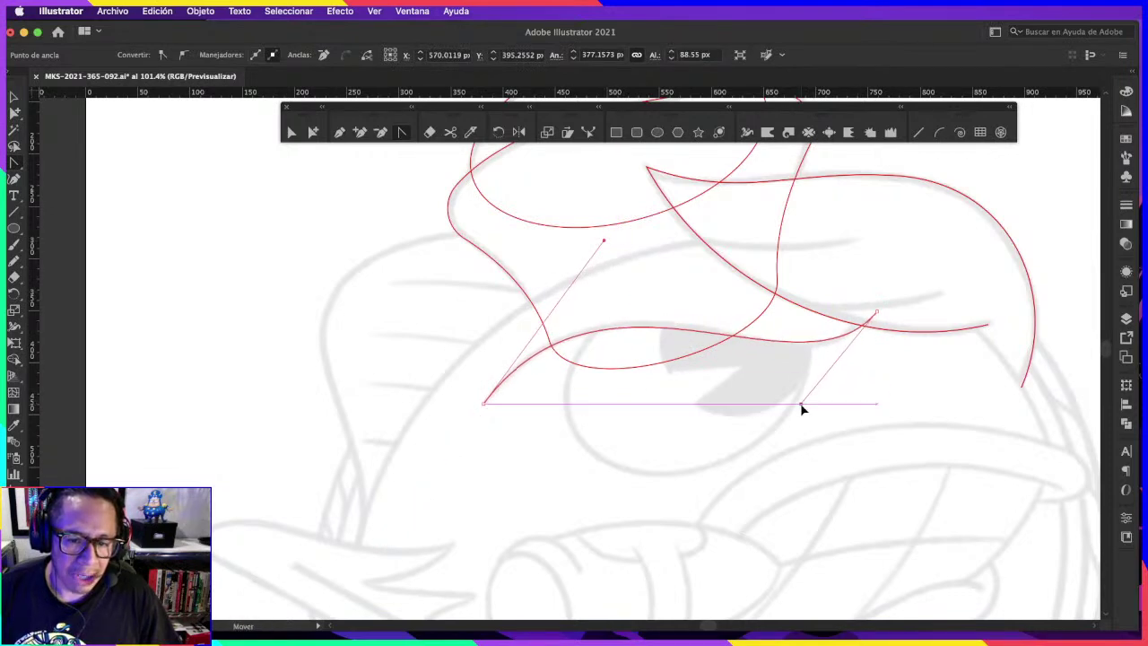
left_click(892, 293)
Step: Place a copy of the new brim curve lower, just above the cigar
scroll(892, 294, "down", 3)
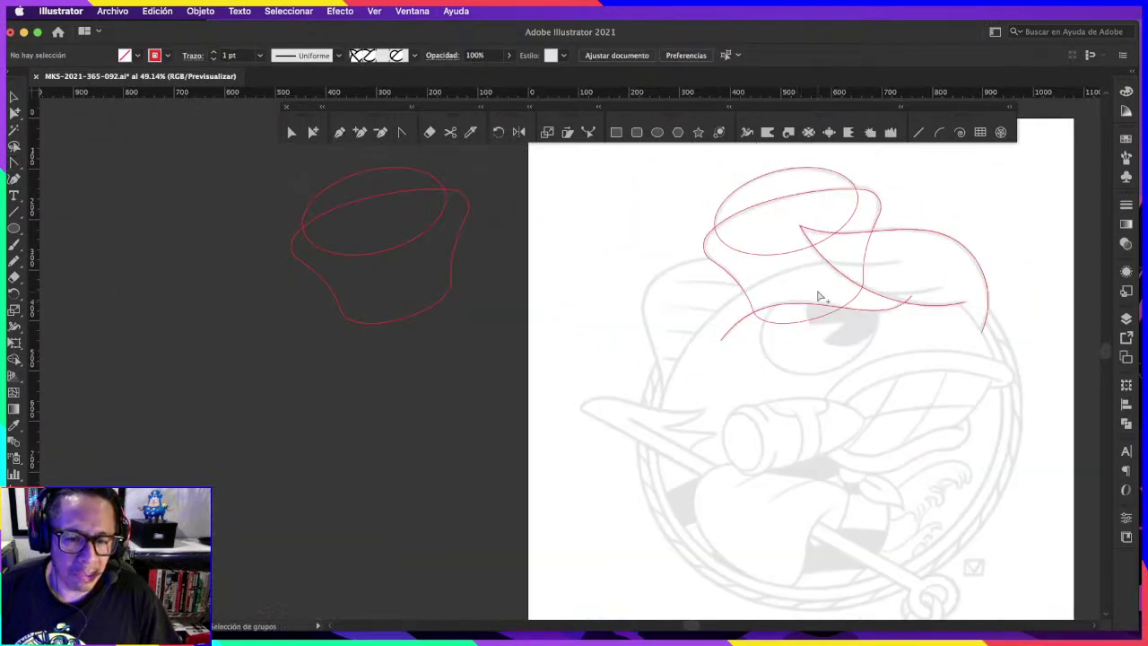
left_click(795, 314)
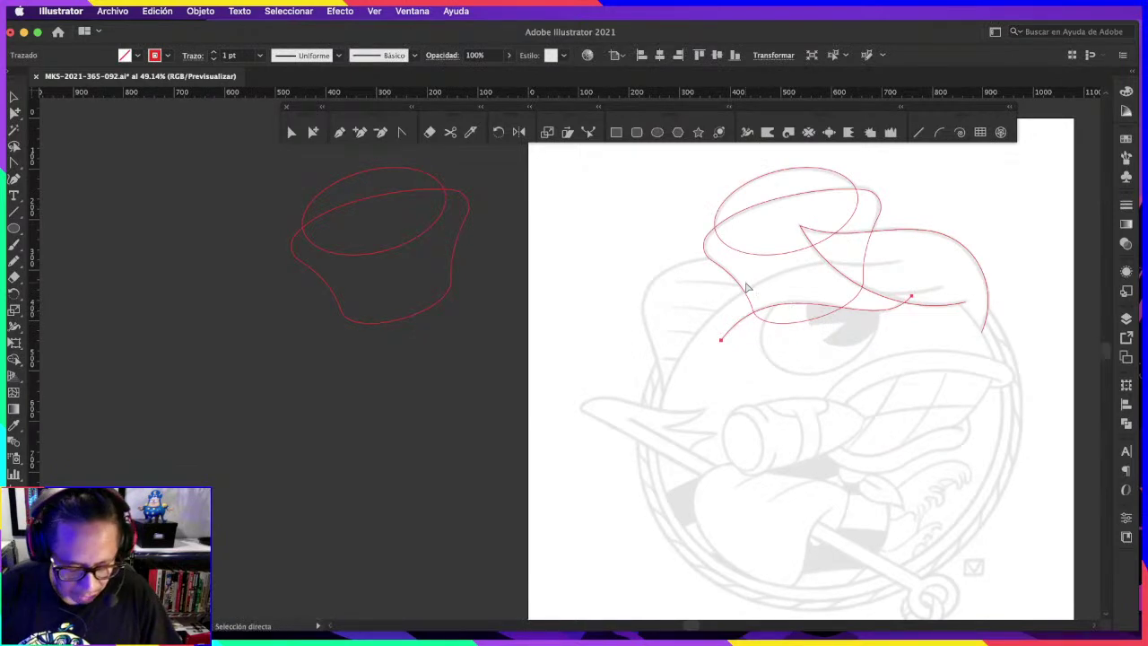
scroll(814, 309, "up", 3)
left_click(313, 132)
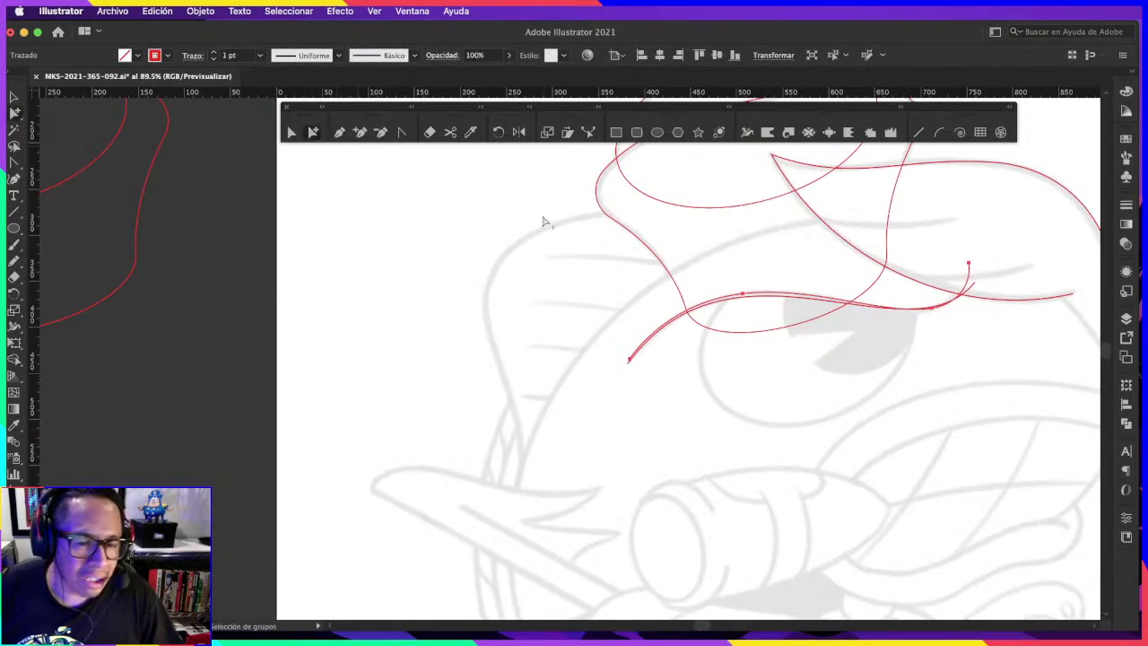
left_click(725, 261)
left_click_drag(748, 308, 750, 387)
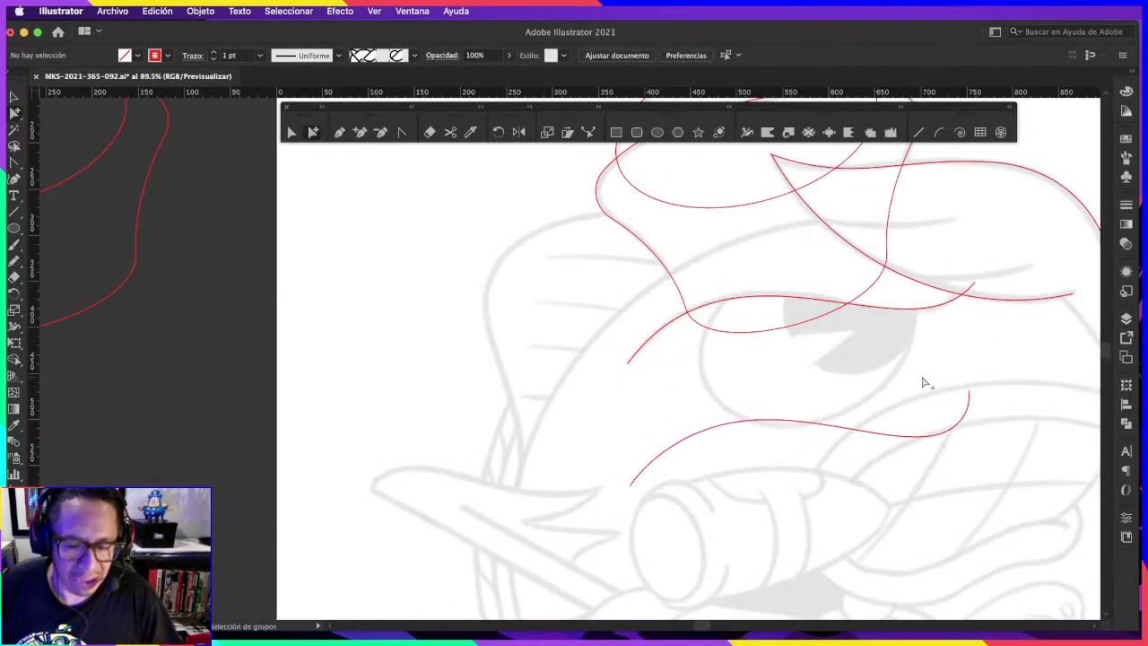
Step: Reshape the brim curve near its right-end anchor
scroll(970, 348, "down", 2)
scroll(970, 349, "right", 3)
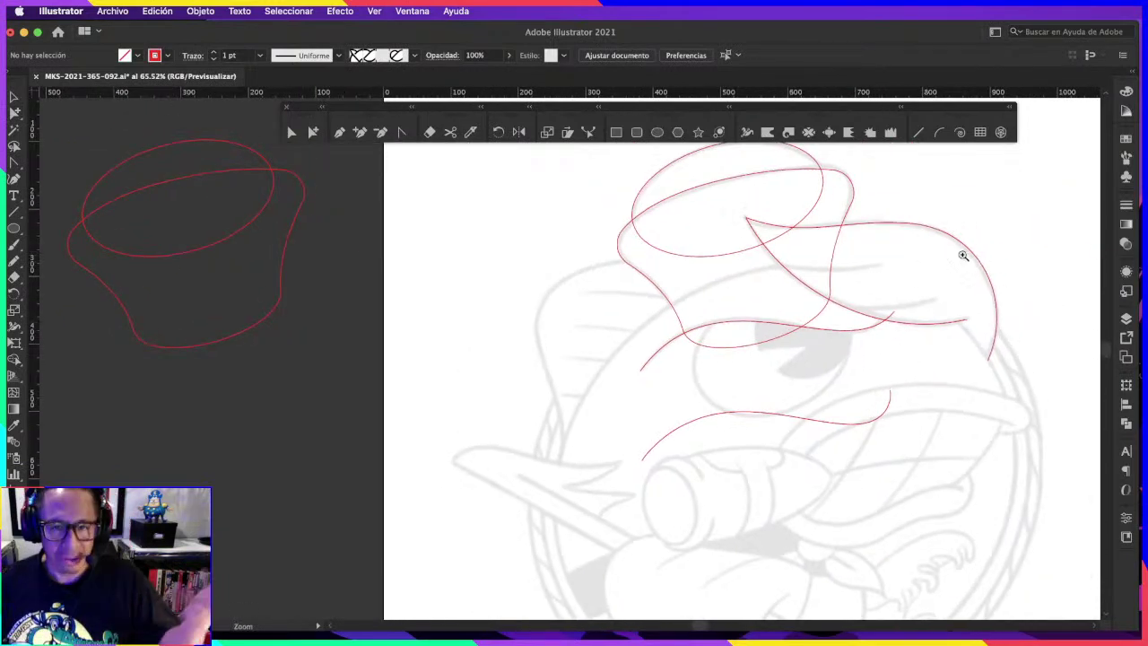
scroll(902, 289, "up", 2)
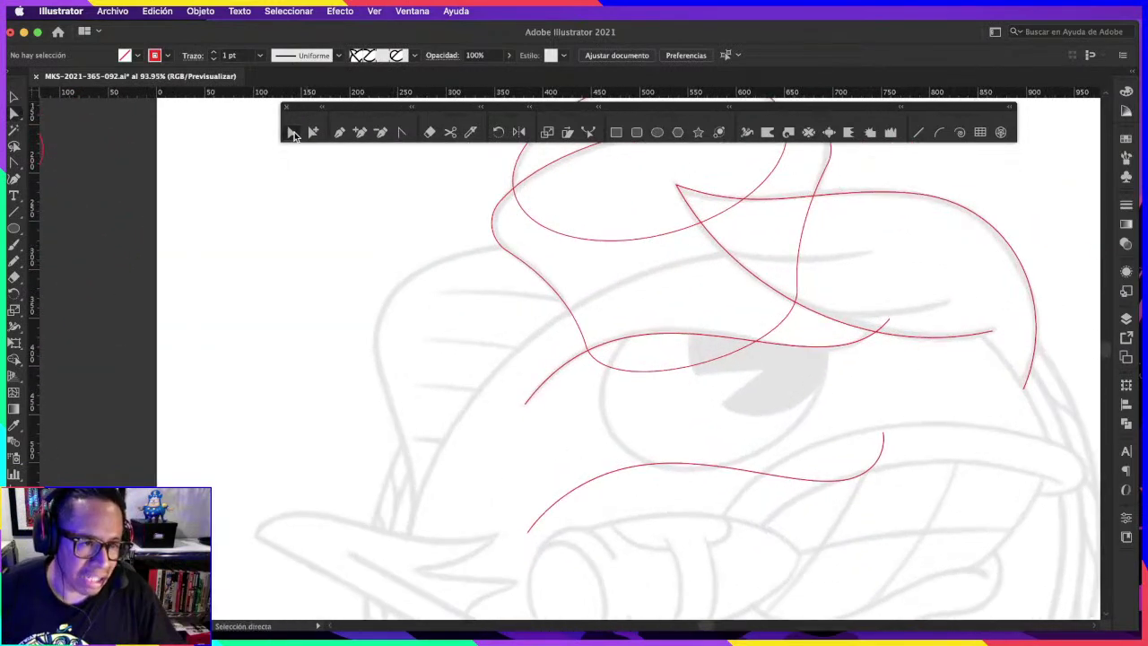
left_click(885, 320)
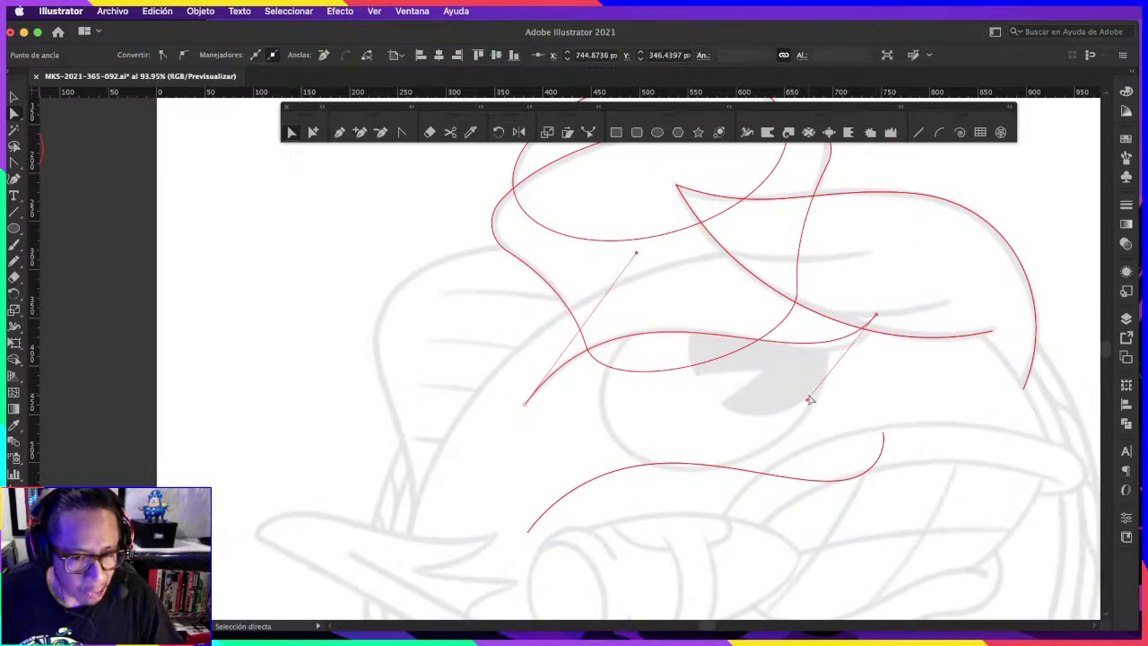
left_click(843, 408)
left_click(817, 344)
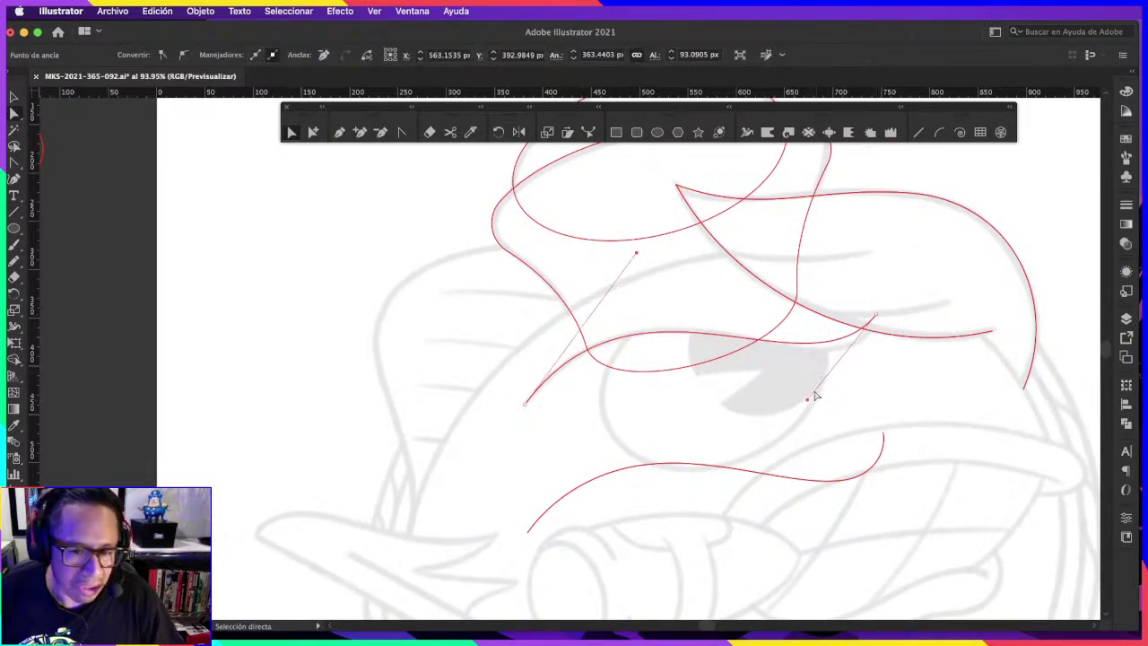
left_click_drag(806, 403, 846, 412)
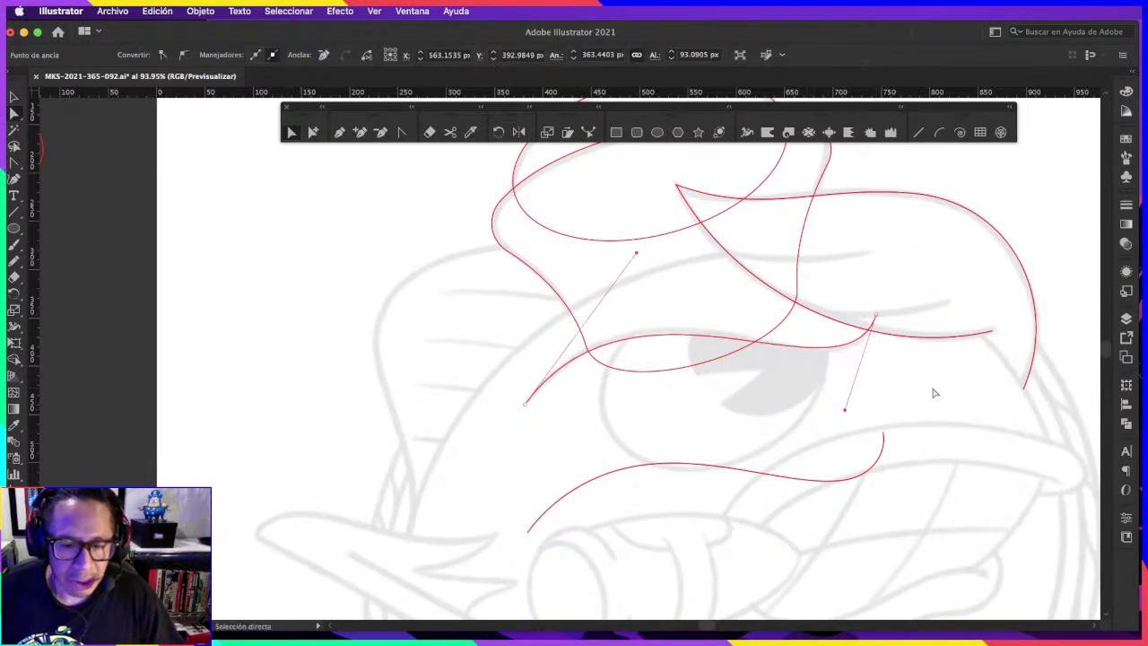
left_click(914, 383)
Step: Reshape the lower copied curve by pulling one of its handles
scroll(914, 383, "down", 2)
left_click(834, 448)
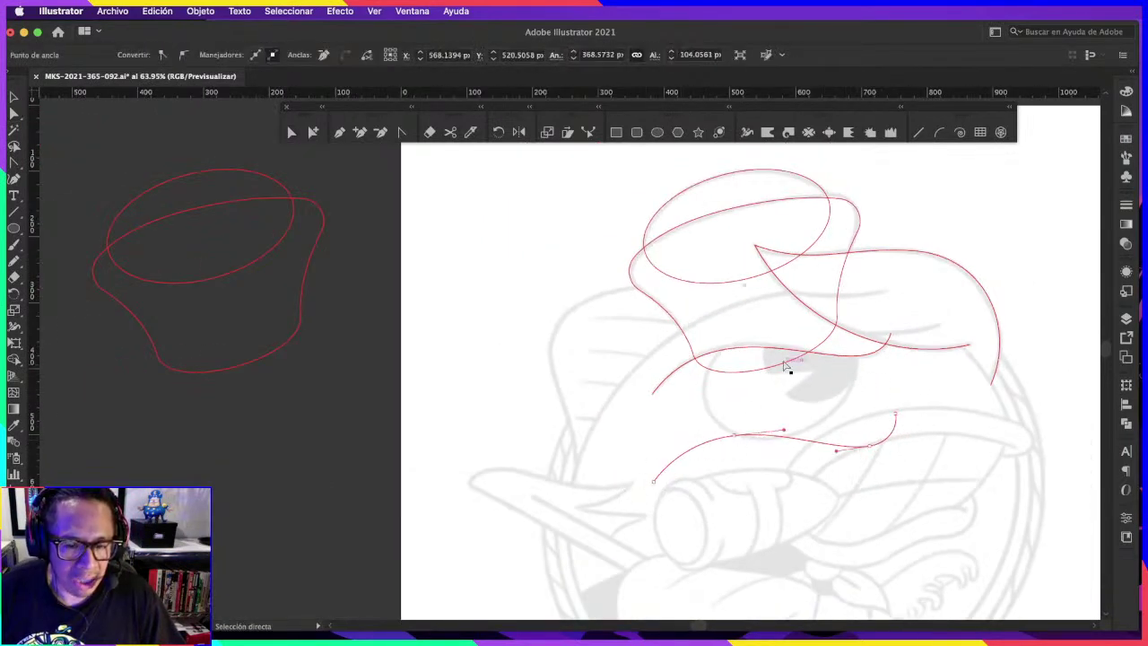
mouse_move(644, 366)
left_mouse_down()
mouse_move(782, 325)
mouse_move(812, 206)
left_mouse_up()
left_click(807, 330)
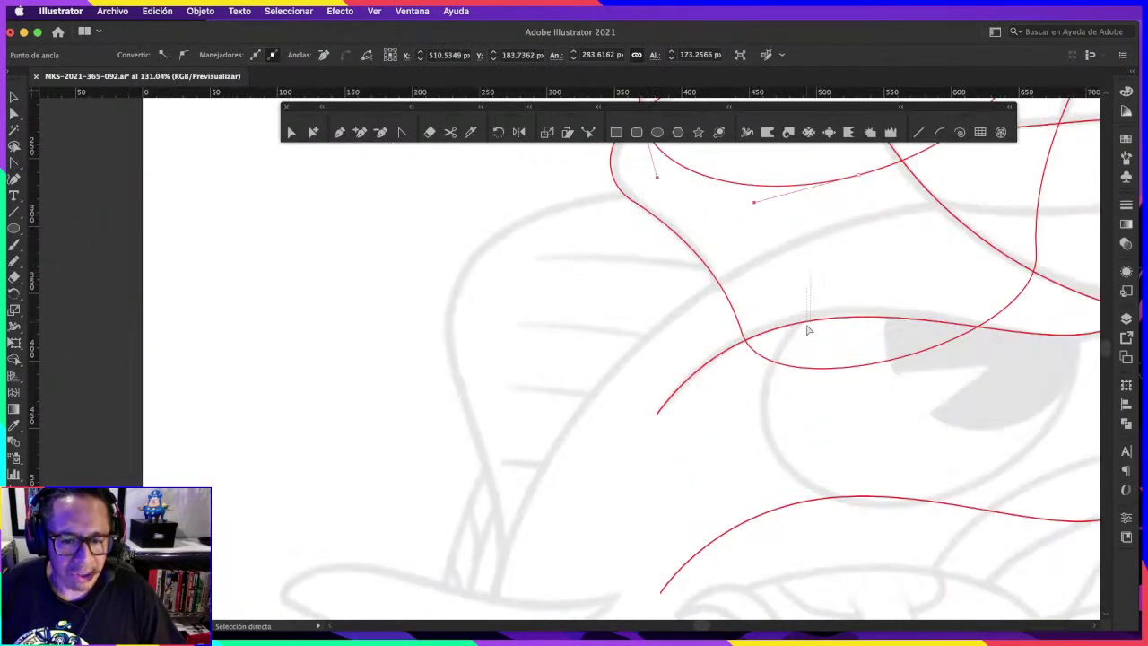
left_click_drag(813, 193, 830, 184)
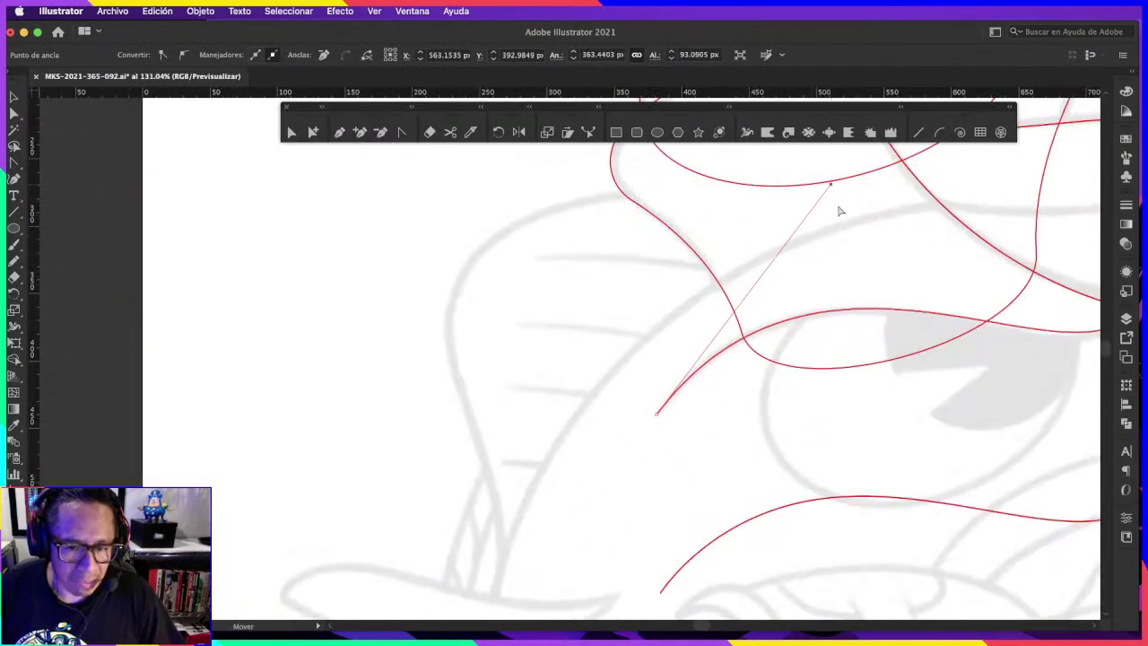
left_click(795, 287, "alt+super")
left_click(900, 380, "alt+super")
key("super+shift+a")
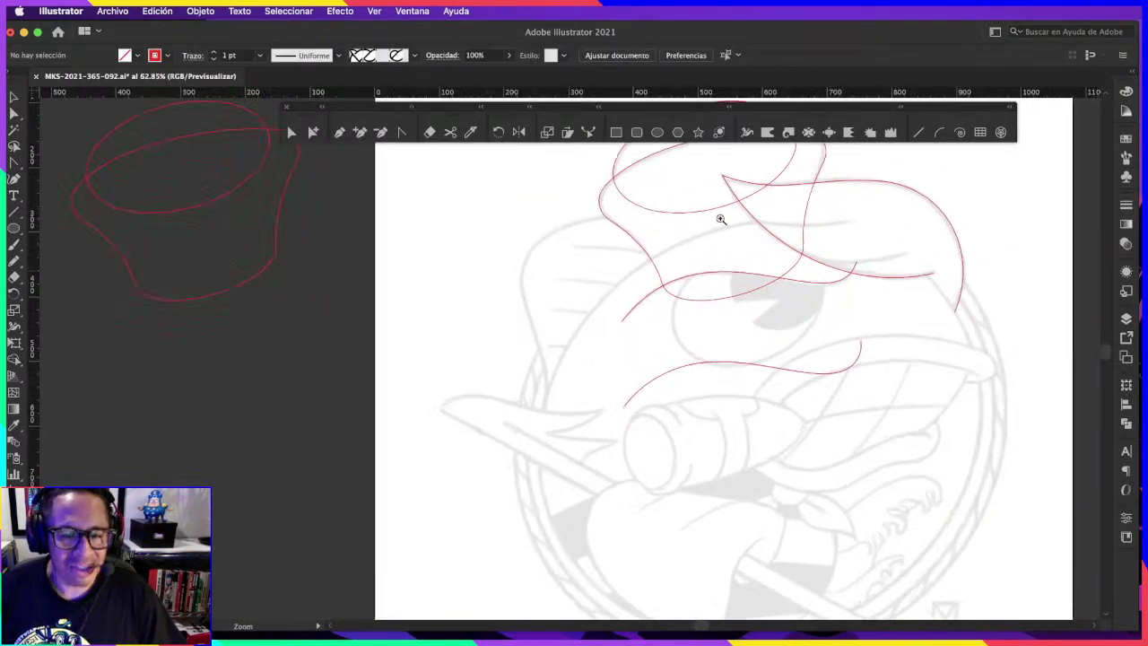
Step: Move the lower copied curve off the artboard onto the pasteboard
left_click(313, 132)
scroll(814, 371, "down", 2)
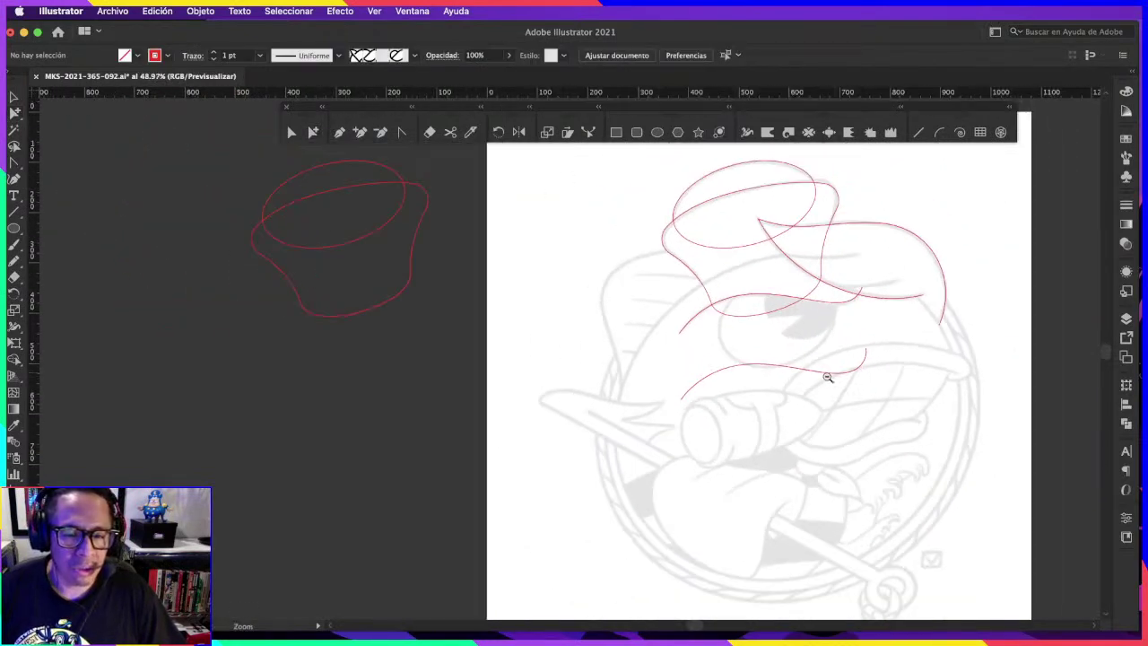
left_click_drag(838, 380, 300, 351)
scroll(670, 339, "up", 1)
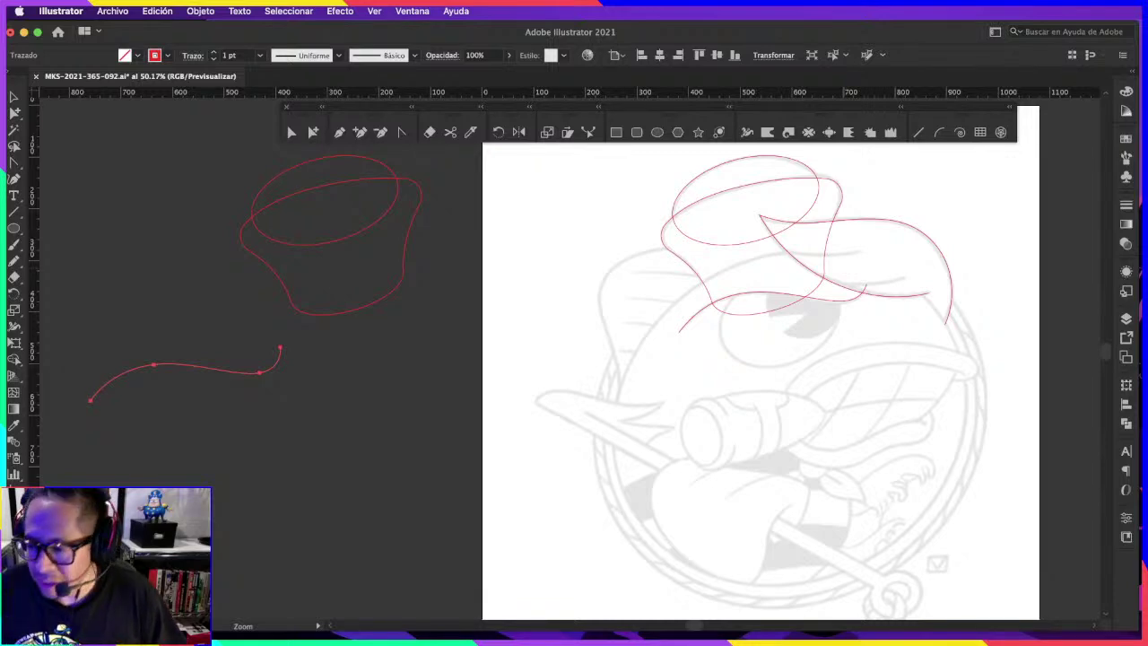
key("super+Tab")
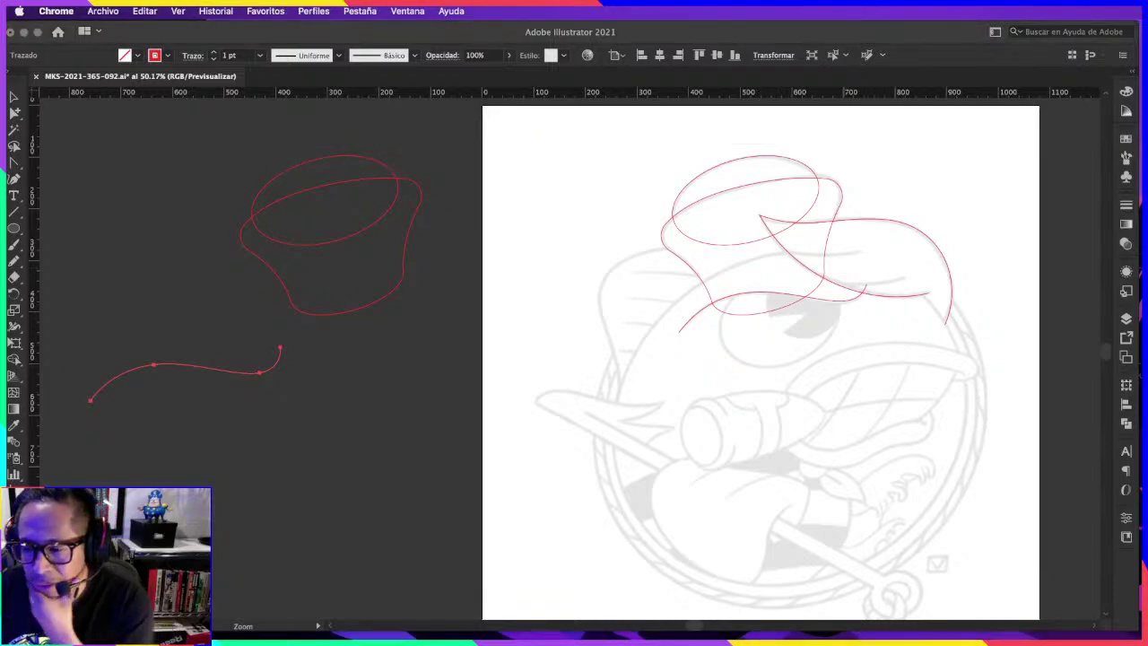
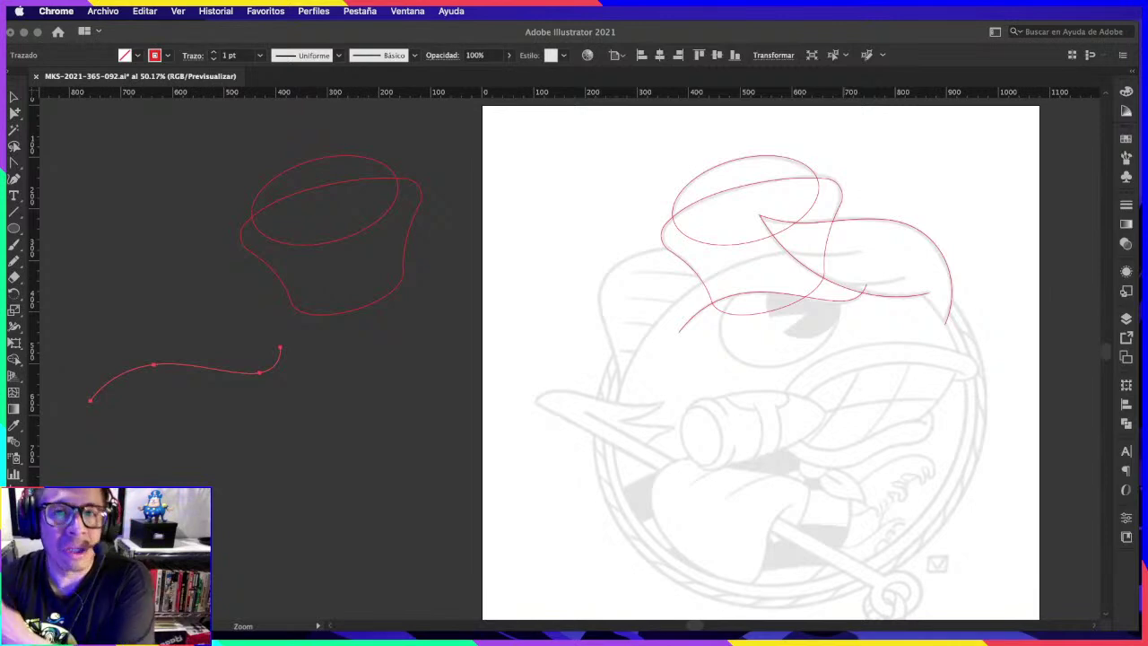
Step: Zoom in on the hat and mouth curves, checking the browser reference in between
left_click(926, 397)
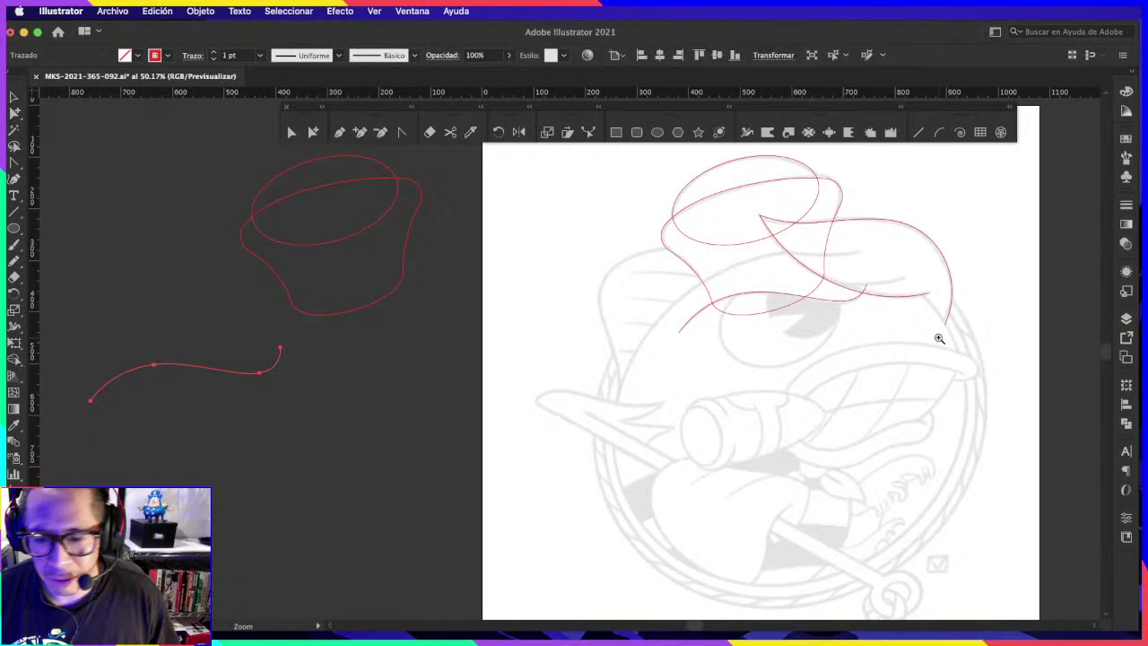
left_click_drag(938, 332, 1025, 215)
mouse_move(943, 327)
left_mouse_down()
mouse_move(1005, 307)
mouse_move(1002, 296)
left_mouse_up()
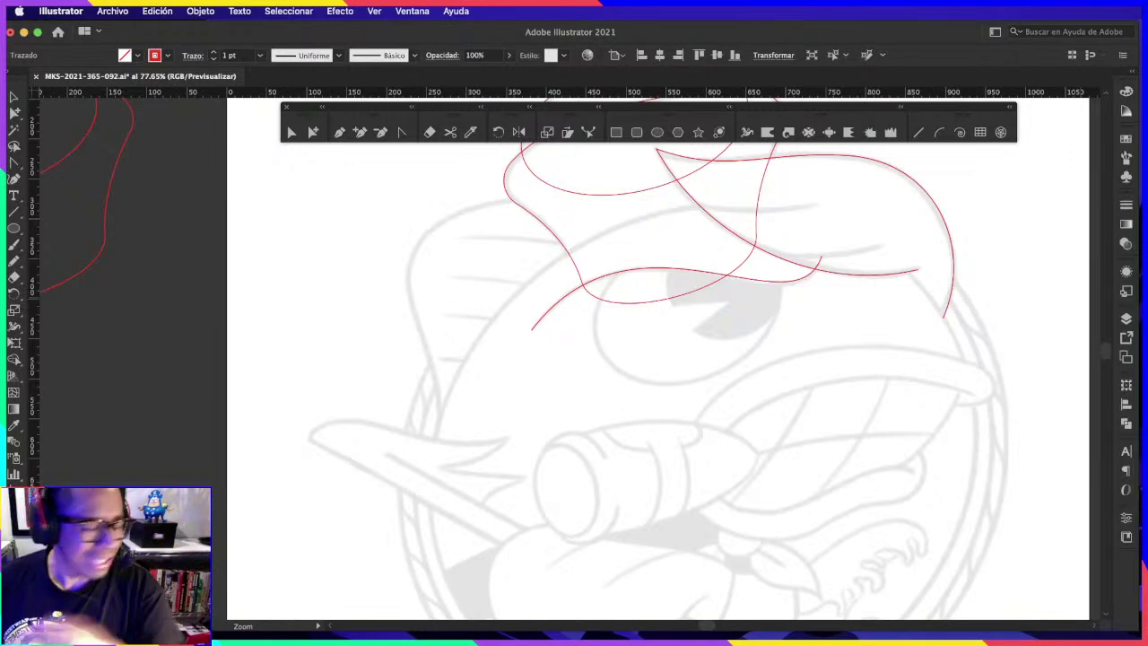
key("super+Tab")
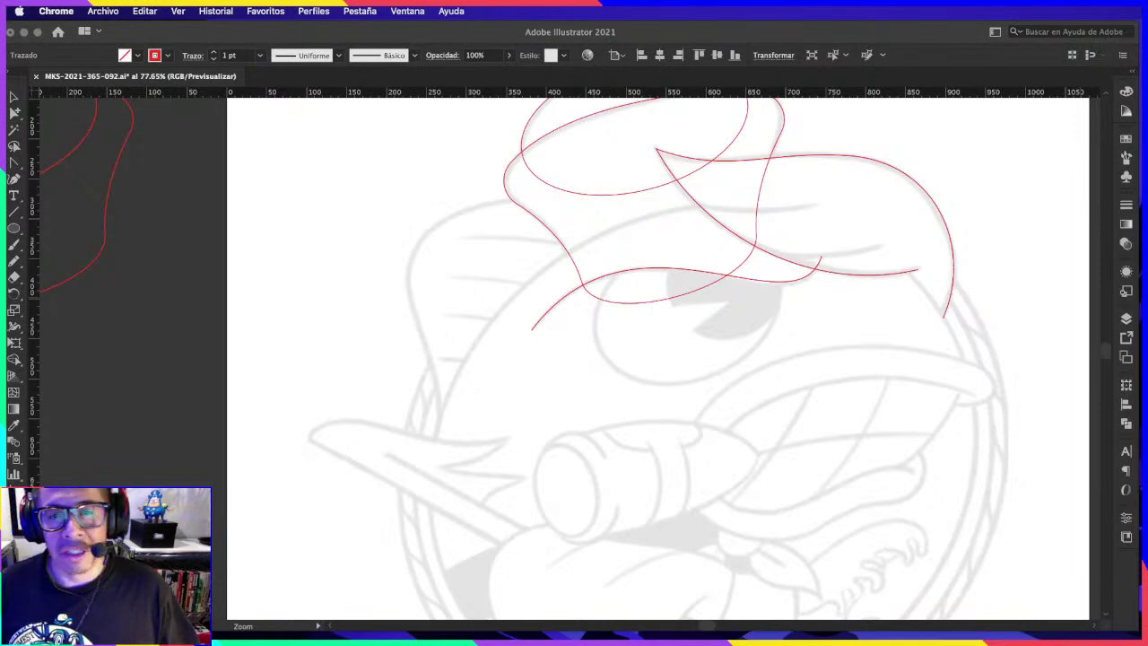
left_click(844, 351)
mouse_move(843, 351)
left_mouse_down()
mouse_move(920, 326)
mouse_move(907, 385)
mouse_move(873, 344)
left_mouse_up()
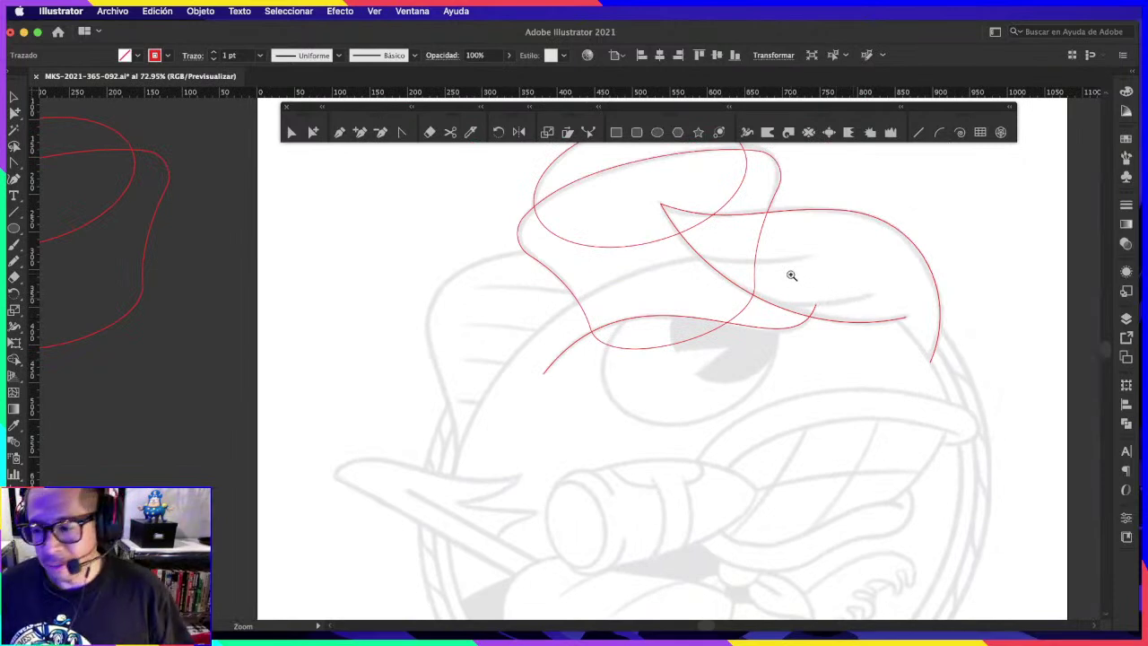
key("super+Tab")
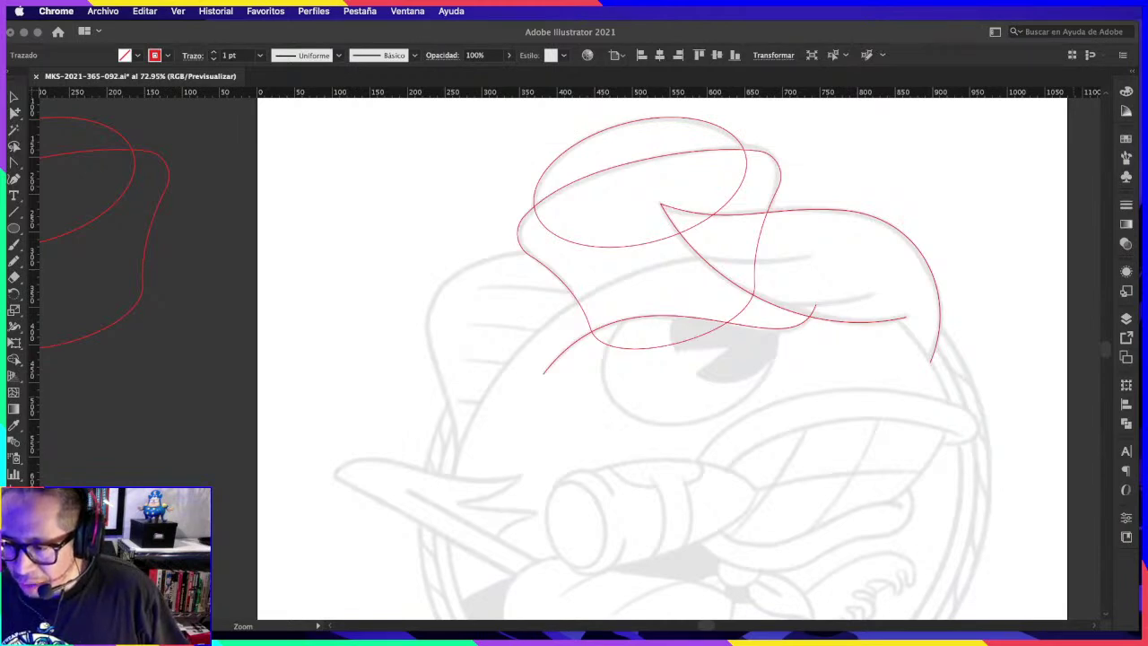
left_click(861, 287)
scroll(854, 285, "up", 2)
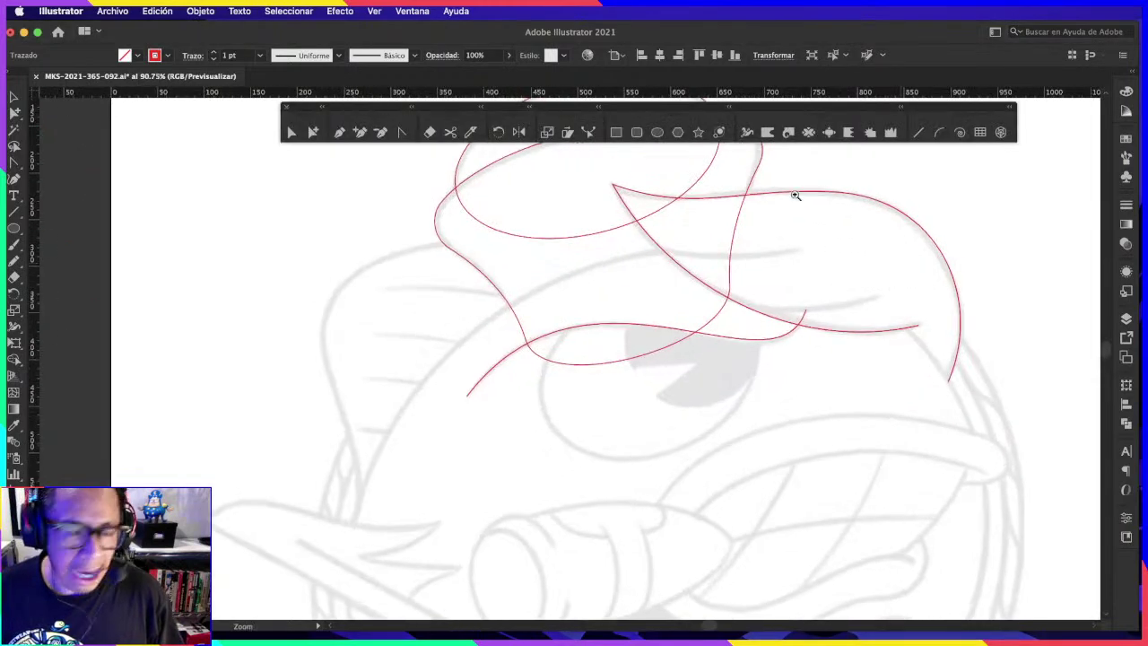
Step: Draw a large Pen arc from the head's right side, over the top and down the left
left_click(339, 132)
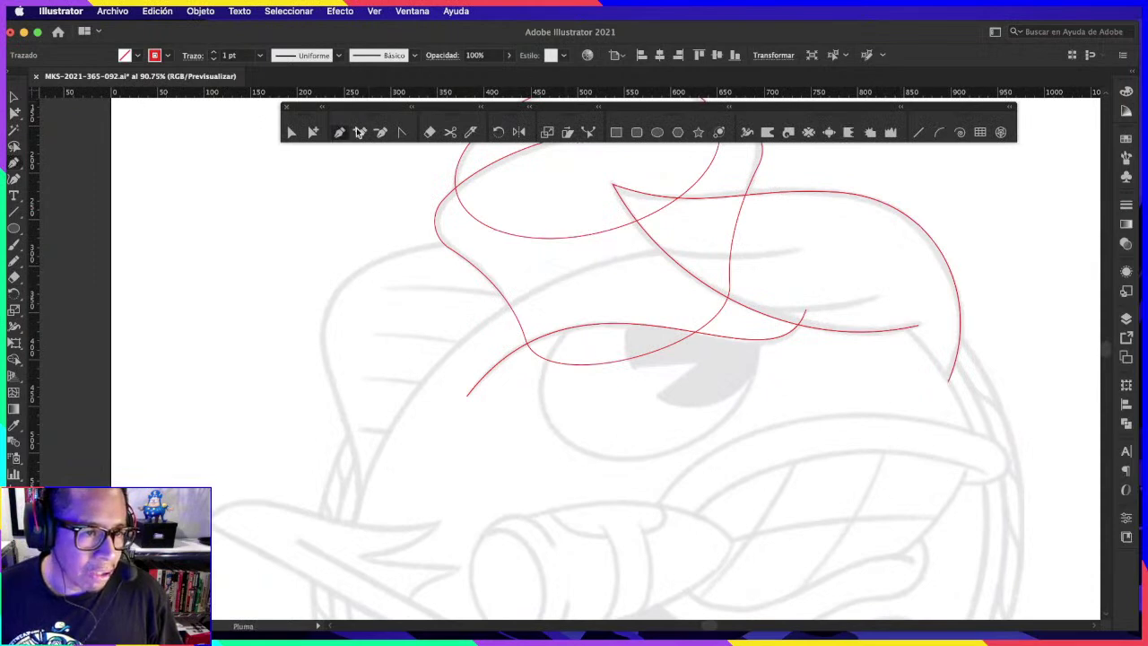
left_click(971, 431)
left_click_drag(677, 252, 423, 253)
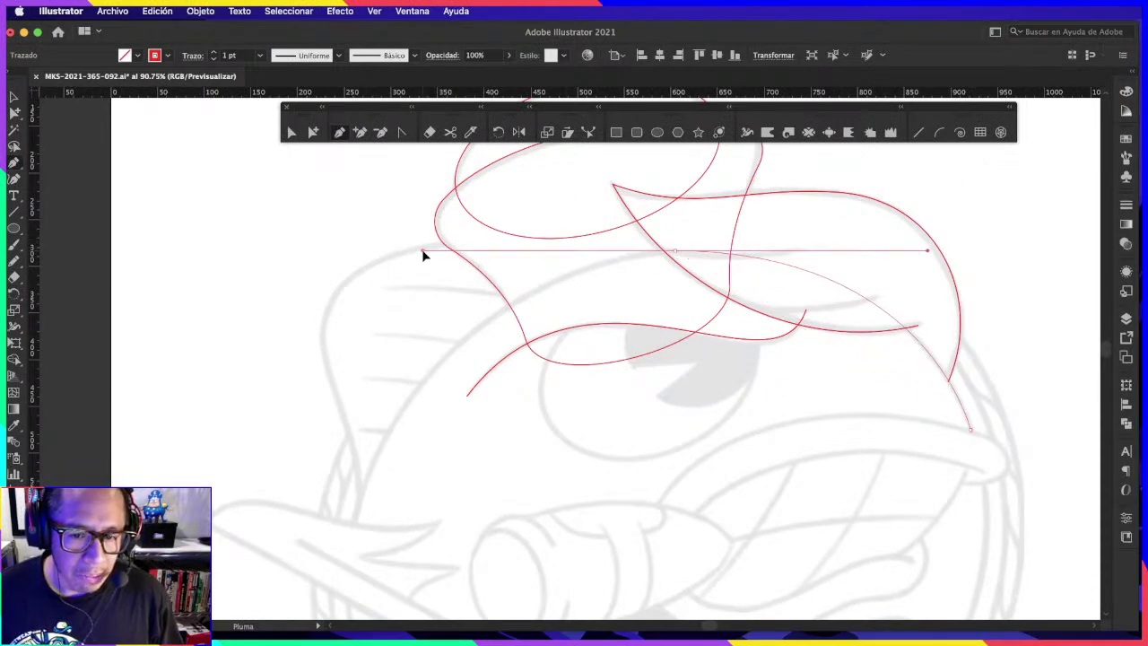
scroll(461, 289, "down", 3)
scroll(461, 290, "left", 3)
left_click(617, 238)
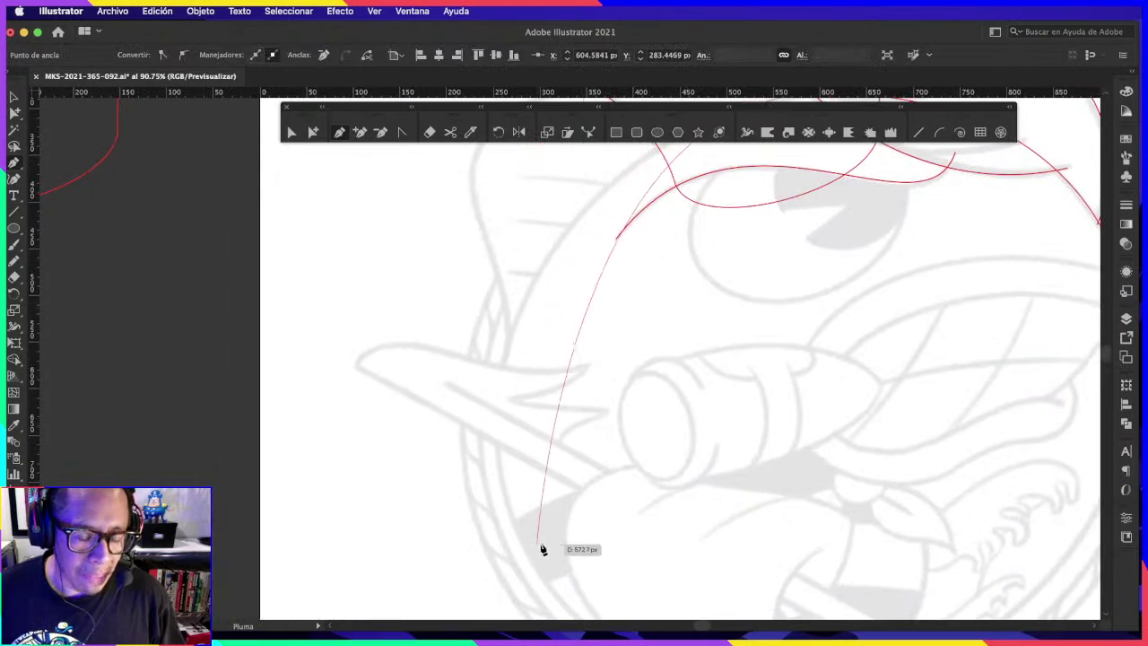
scroll(543, 550, "down", 5)
left_click_drag(544, 427, 669, 566)
scroll(647, 547, "up", 5)
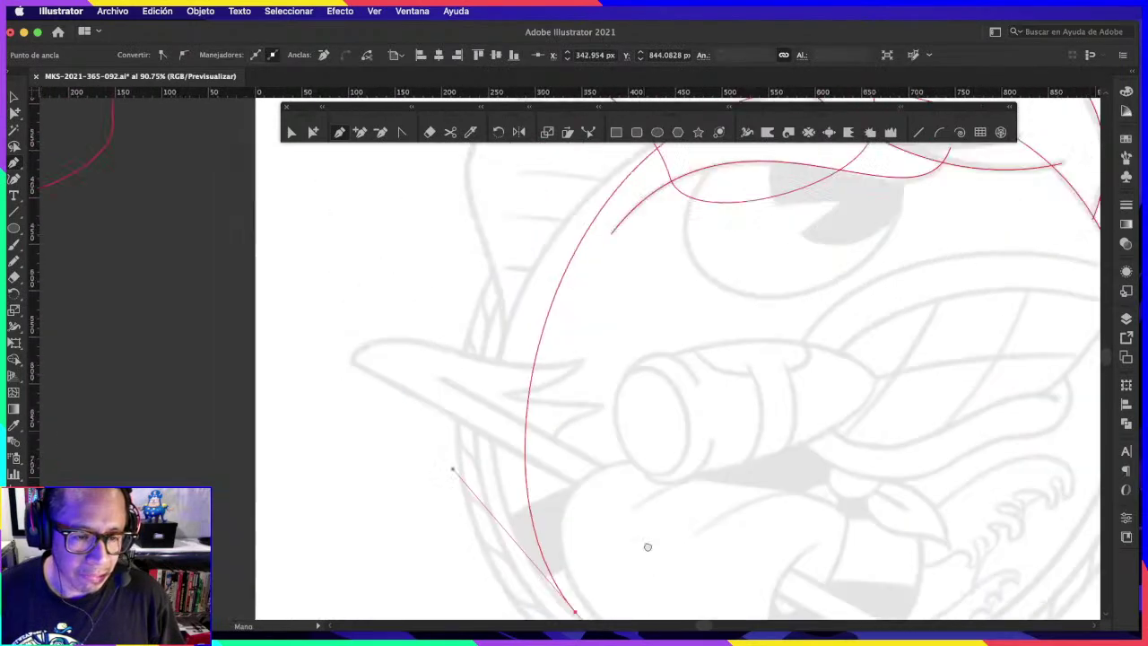
scroll(628, 502, "up", 5)
Step: Reshape the arc's lower part and top handle with Direct Selection, then view the whole artboard
left_click(313, 132)
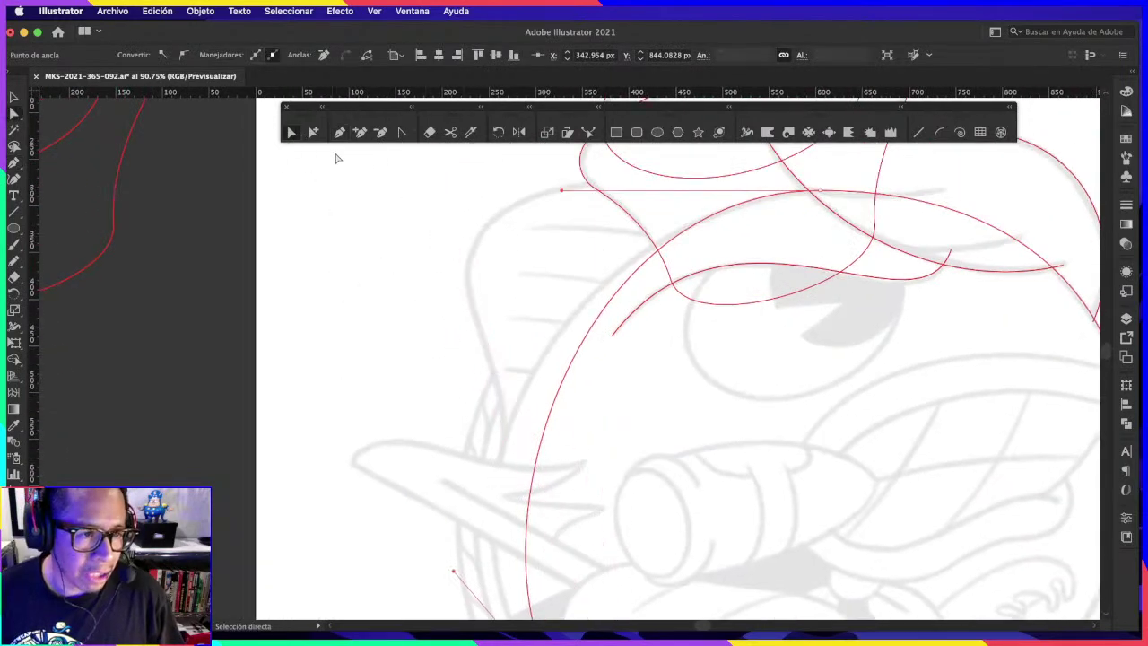
scroll(340, 198, "down", 3)
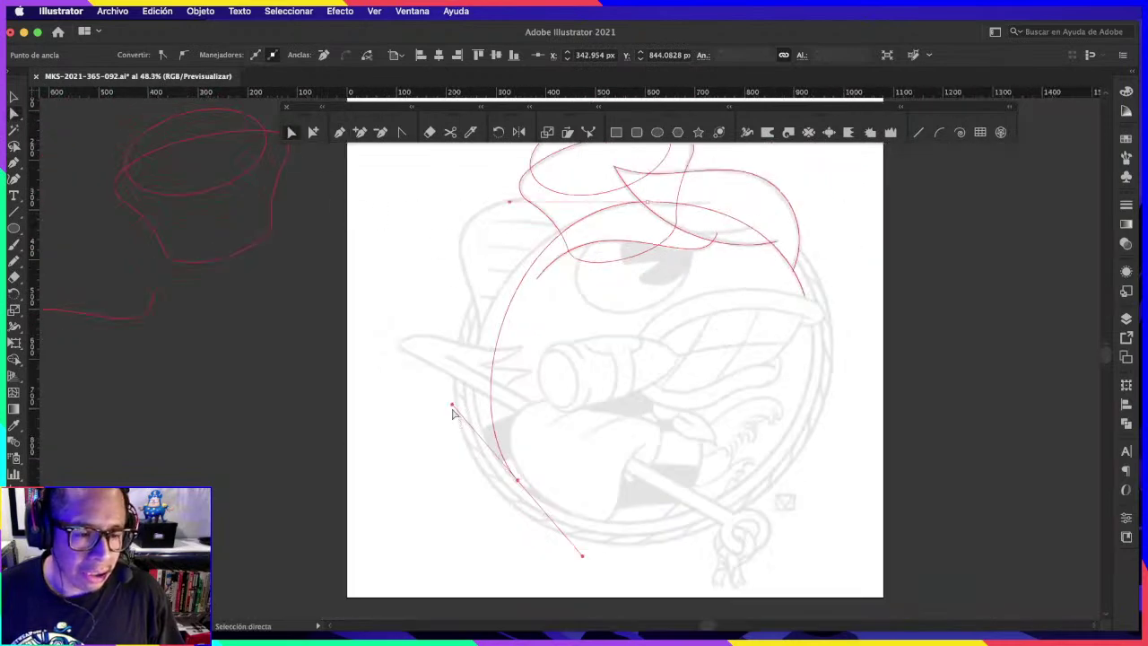
left_click_drag(452, 406, 419, 389)
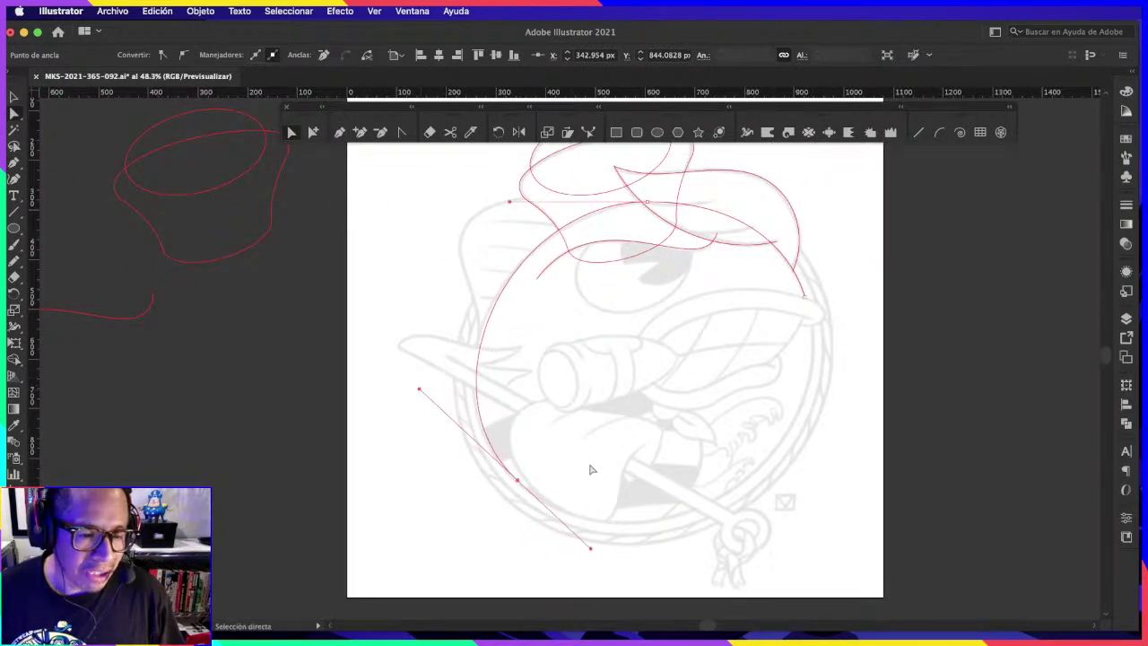
scroll(717, 216, "up", 4)
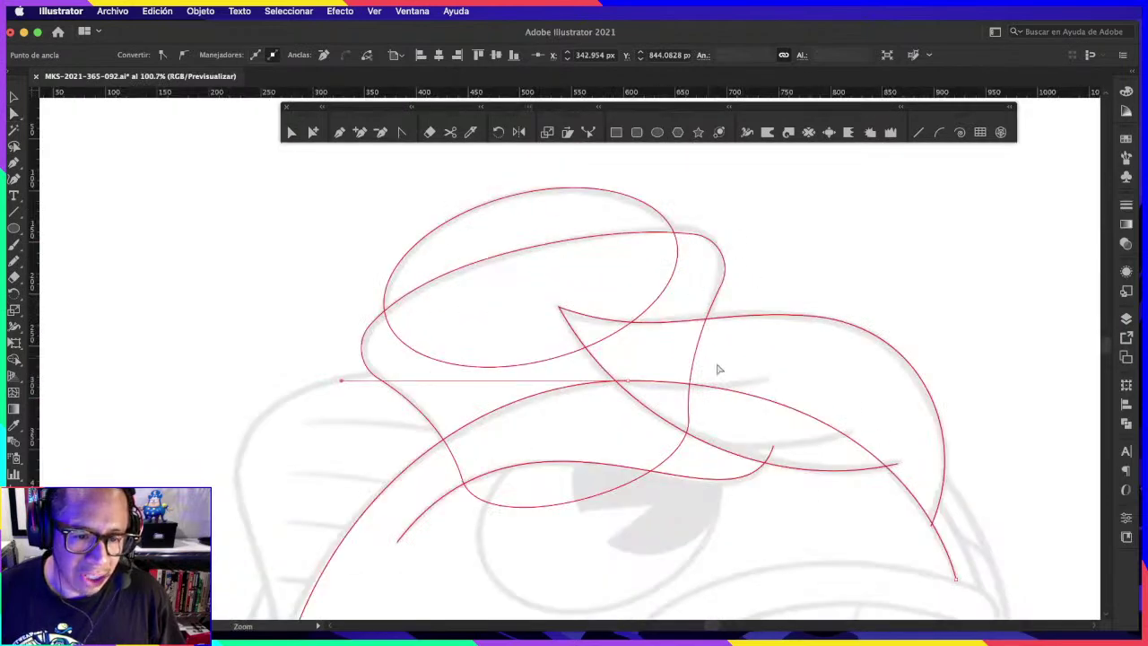
left_click_drag(915, 381, 928, 364)
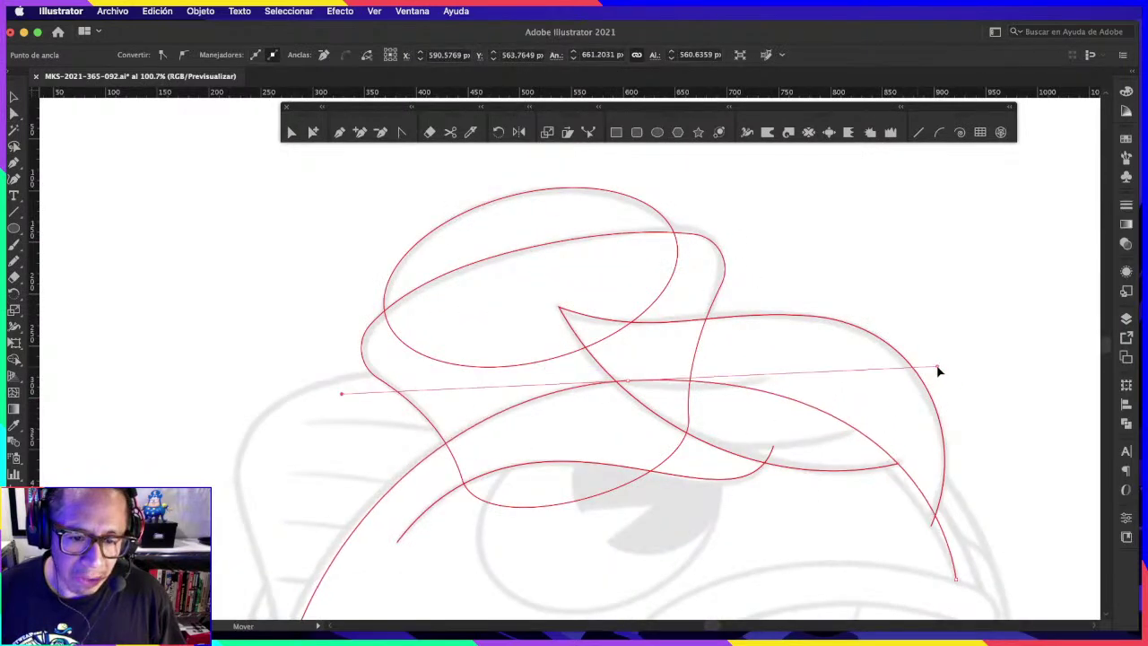
scroll(678, 369, "up", 2)
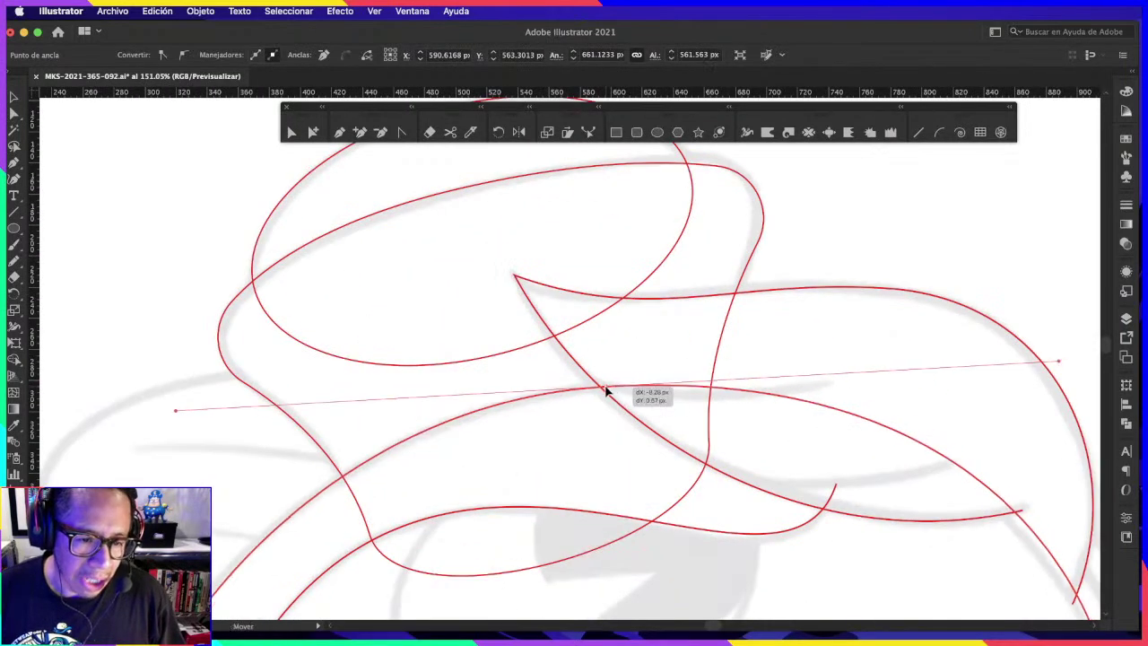
scroll(746, 375, "down", 1)
scroll(747, 375, "down", 4)
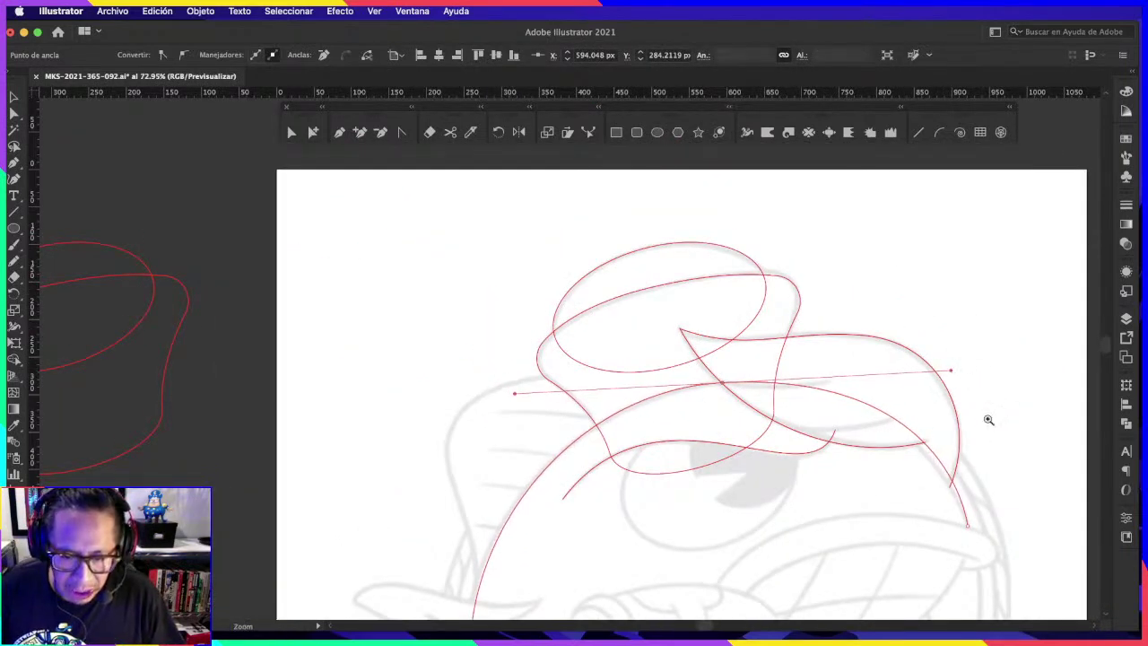
scroll(990, 418, "up", 2)
left_click_drag(858, 346, 914, 310)
scroll(914, 310, "up", 2)
scroll(882, 353, "down", 3)
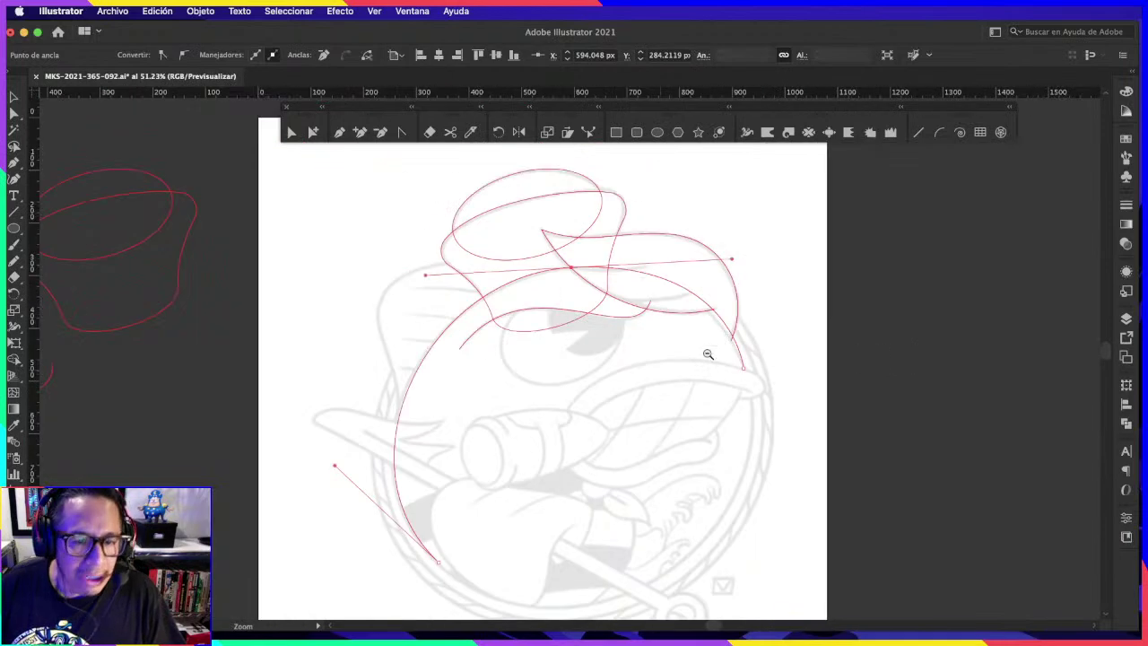
scroll(856, 325, "down", 2)
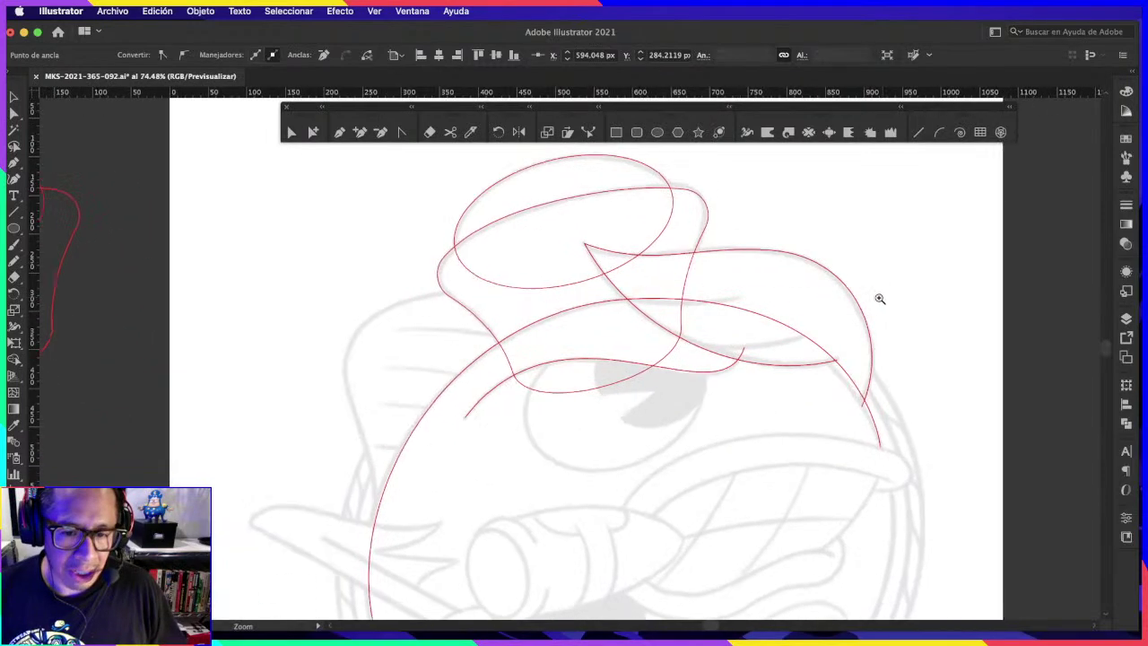
left_click_drag(805, 321, 869, 283)
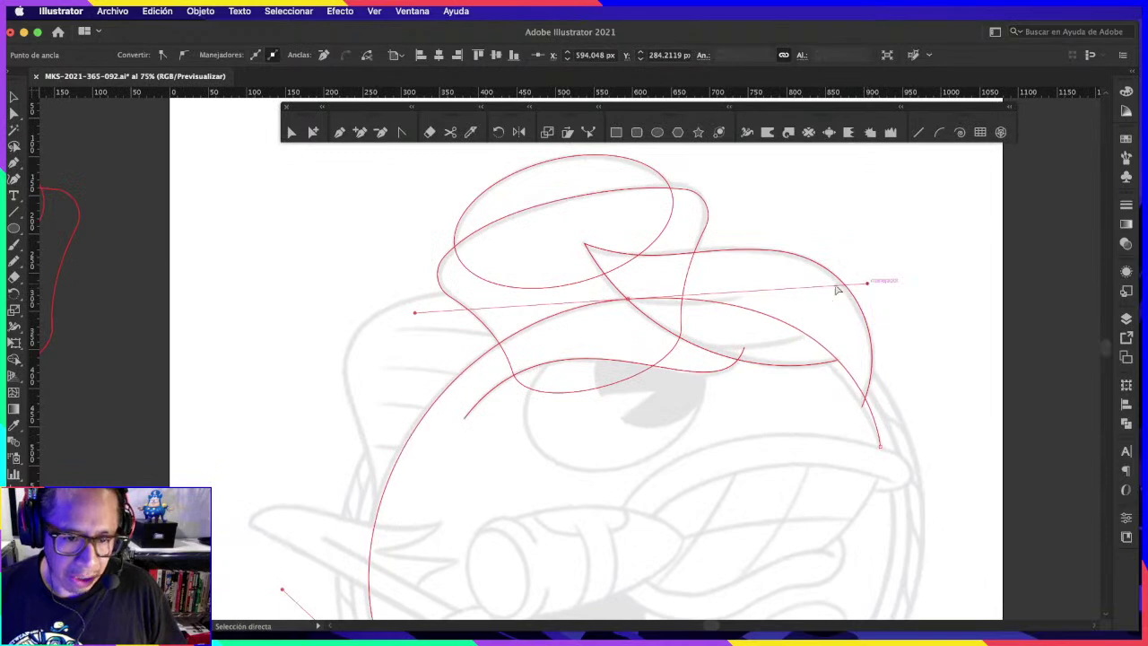
scroll(674, 287, "left", 3)
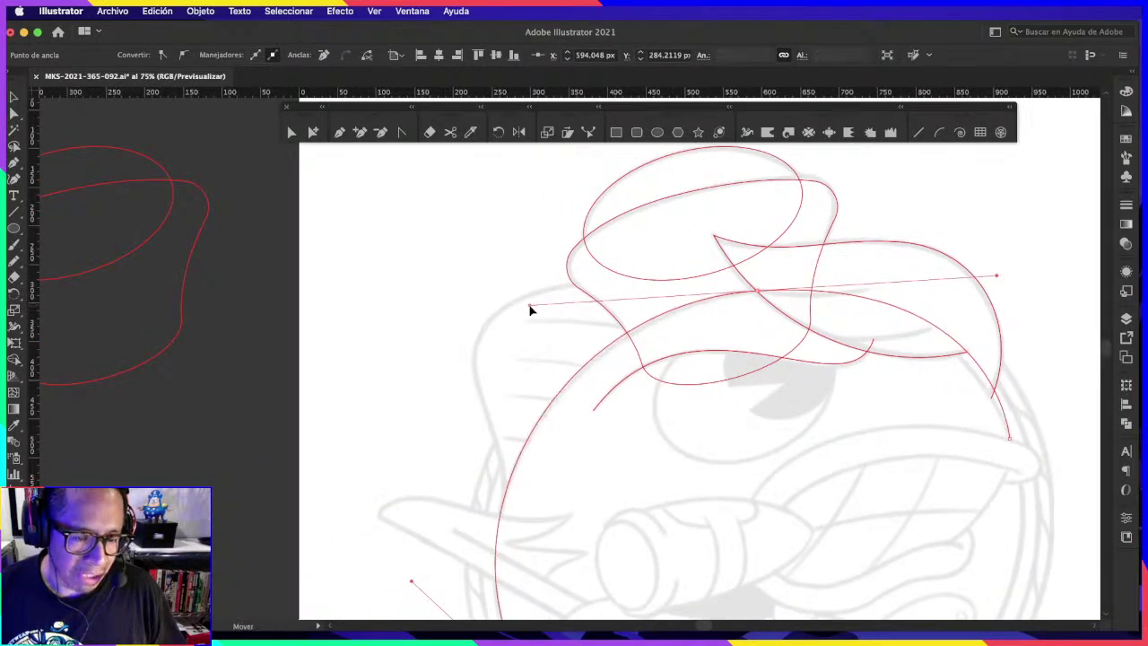
left_click_drag(529, 310, 619, 377)
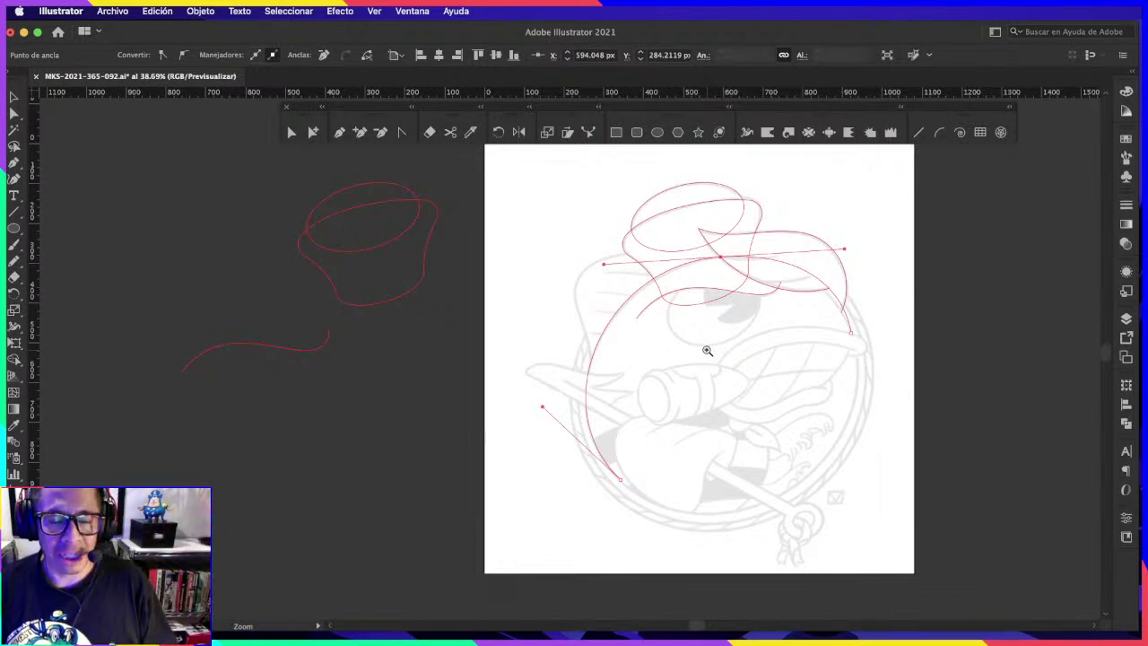
Step: Zoom in to inspect the right brim anchor of the hat, then zoom back out
key("a")
left_click(713, 409)
key("z")
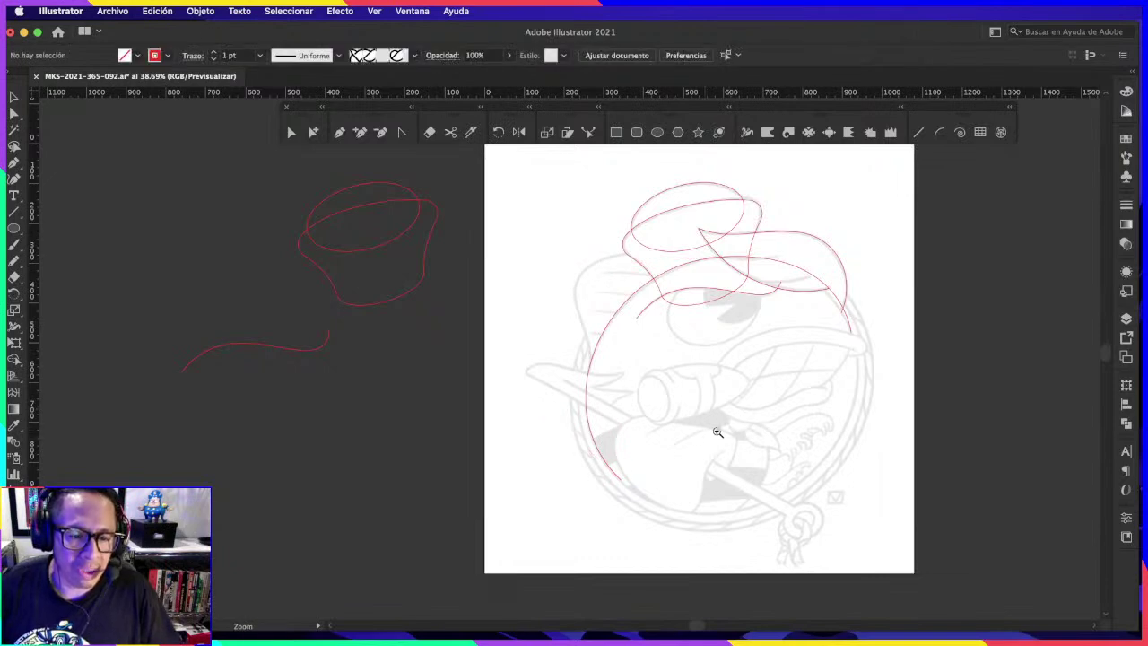
left_click(718, 430)
left_click(819, 280)
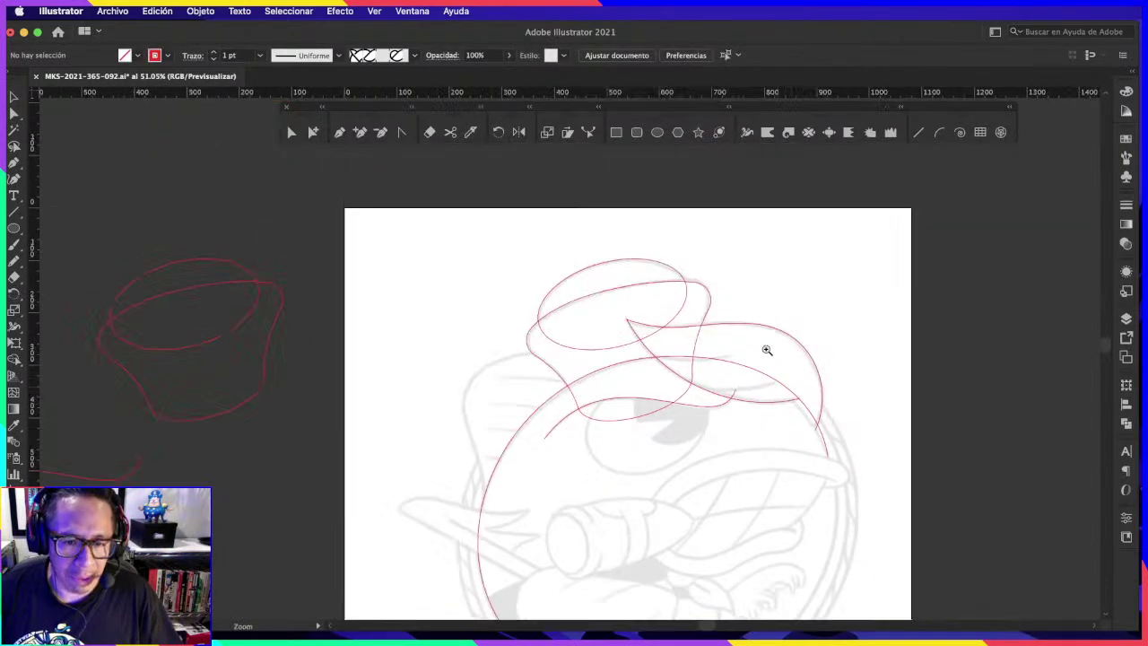
left_click(313, 130)
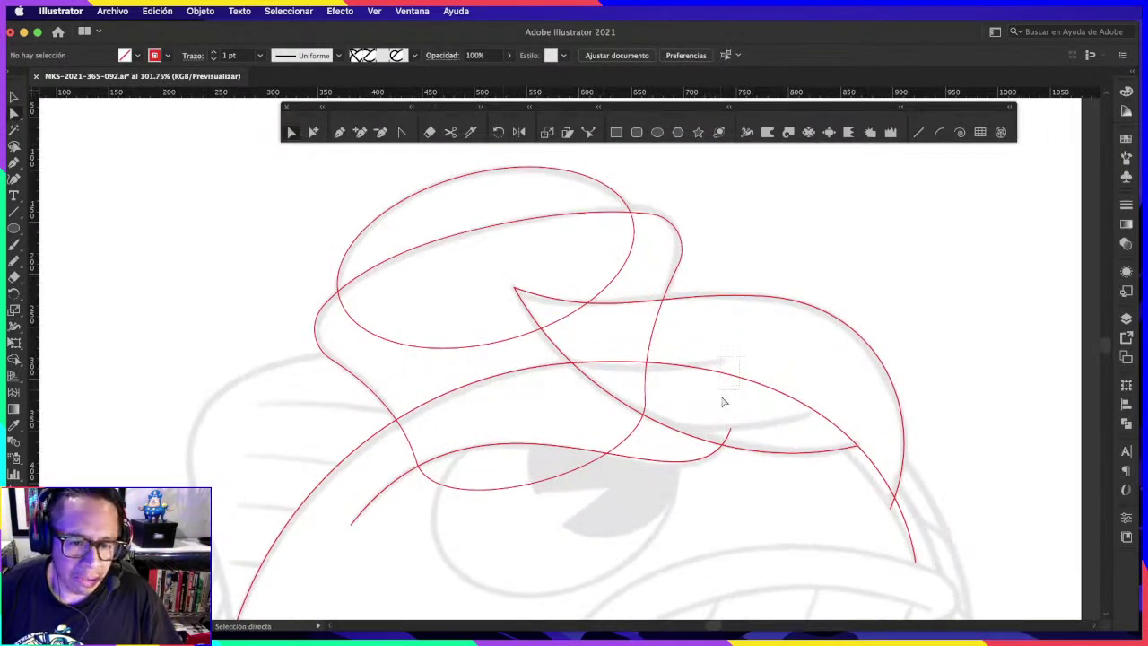
left_click(897, 342)
left_click(807, 353)
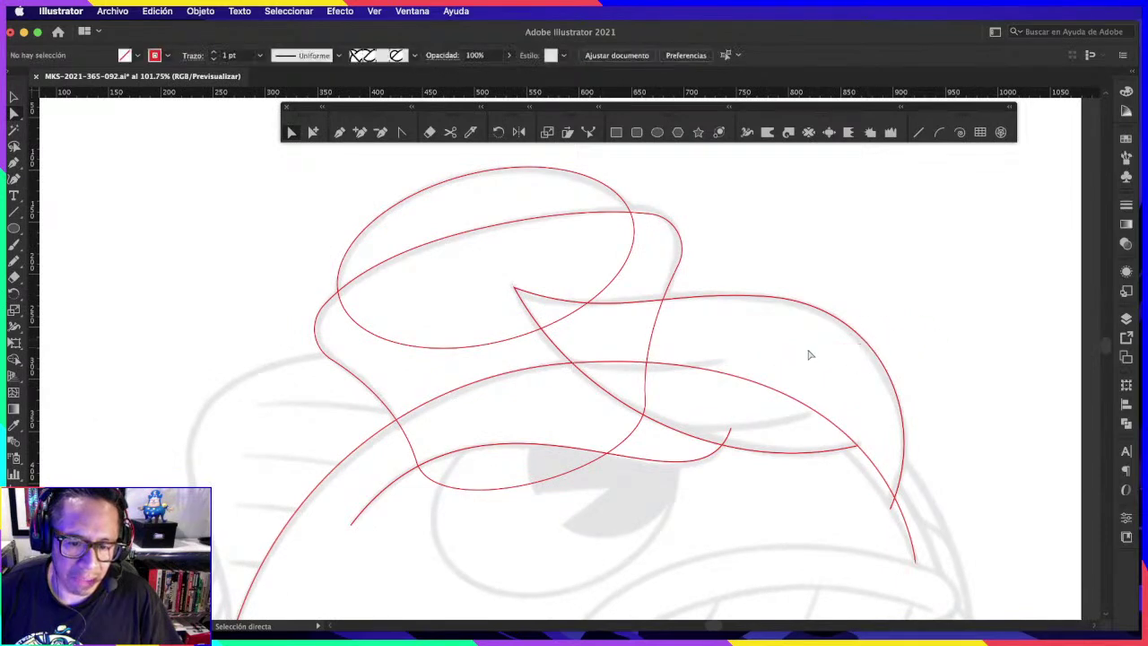
left_click(897, 343)
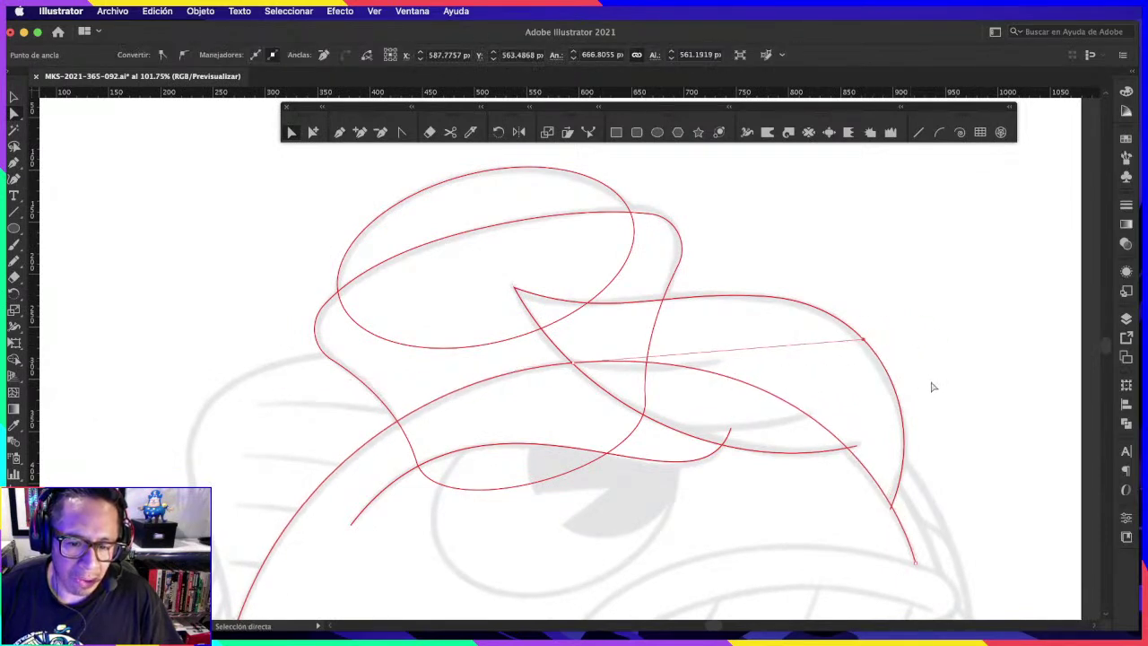
left_click_drag(930, 385, 832, 384)
left_click_drag(864, 502, 789, 328)
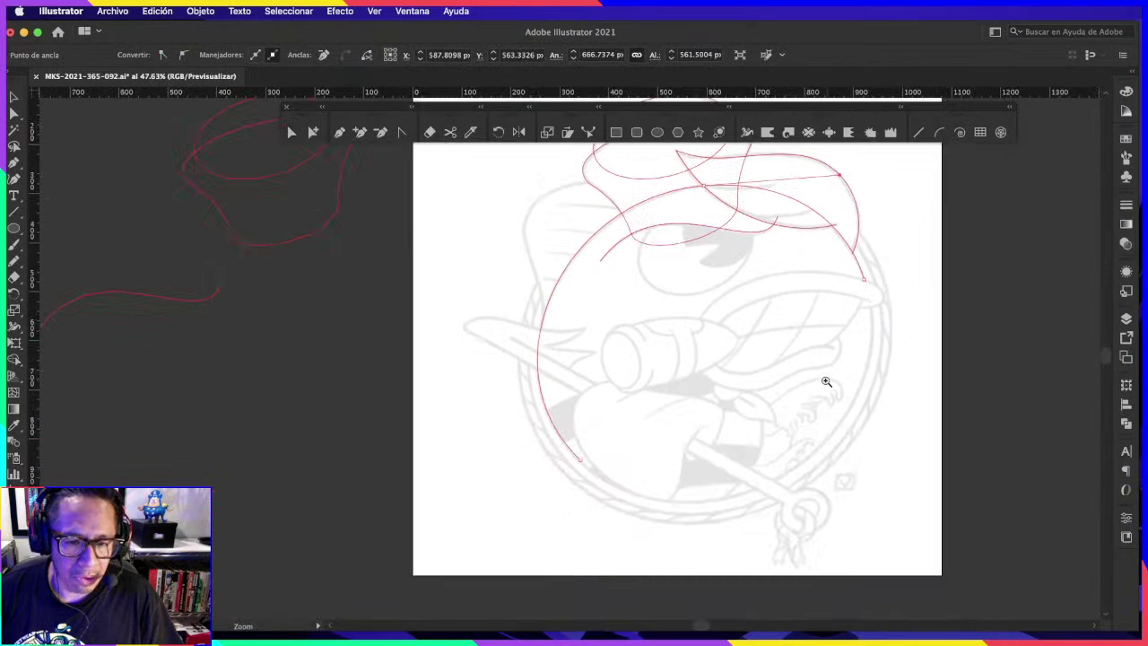
left_click_drag(820, 404, 789, 453)
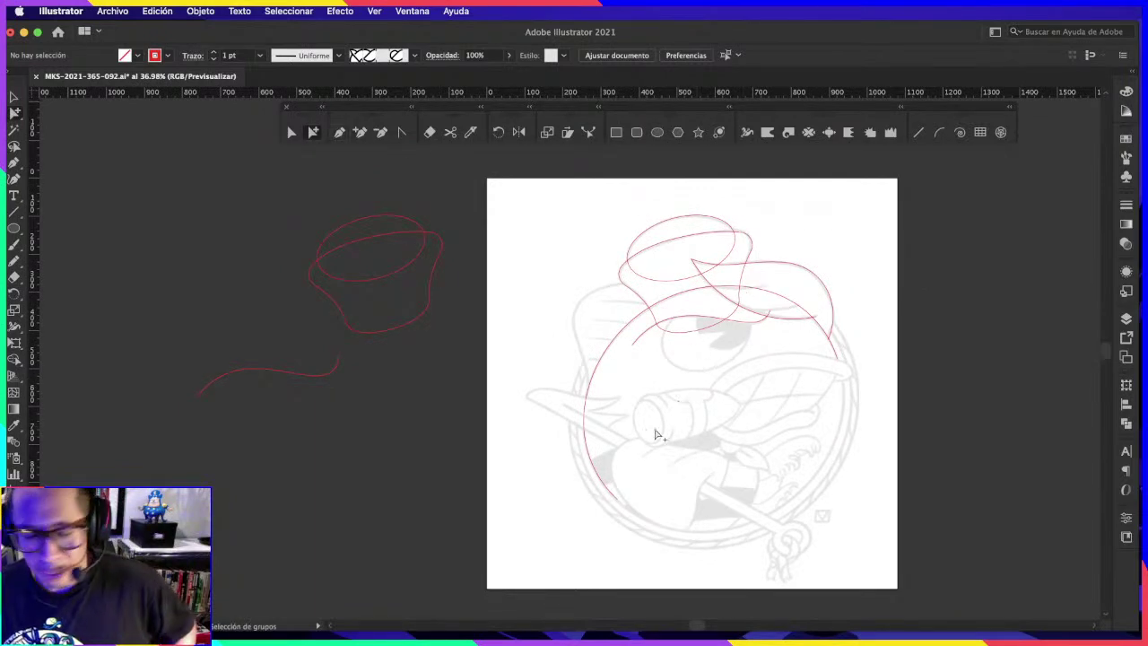
Step: Drag the large head arc off the reference onto the left pasteboard and deselect it
left_click(596, 442)
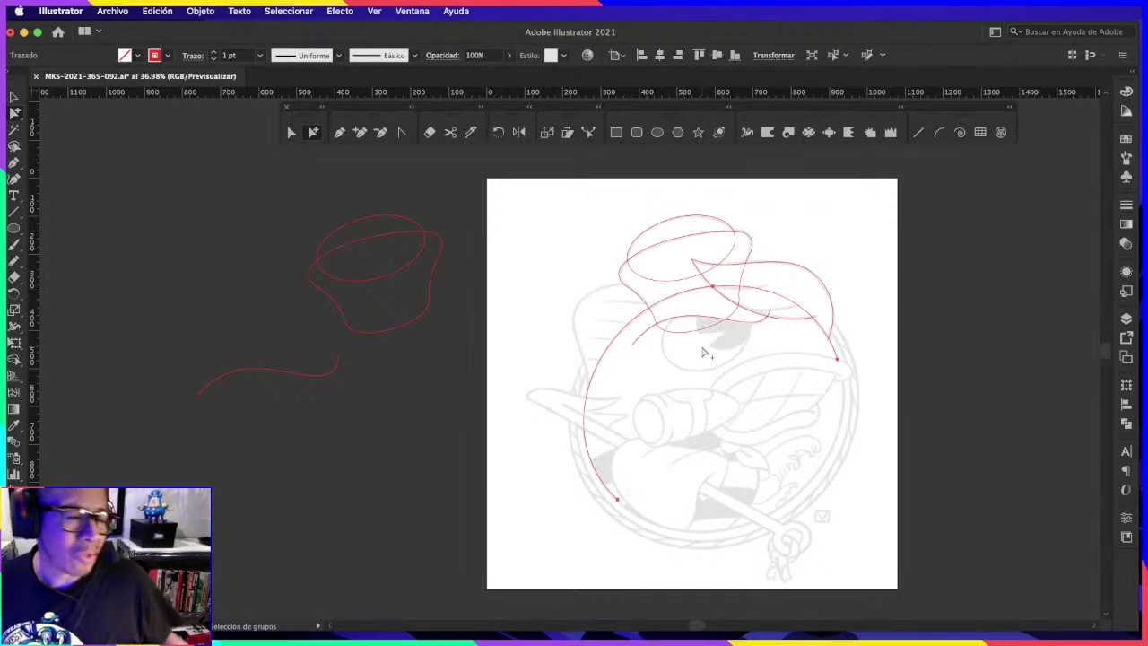
left_click_drag(762, 346, 825, 303)
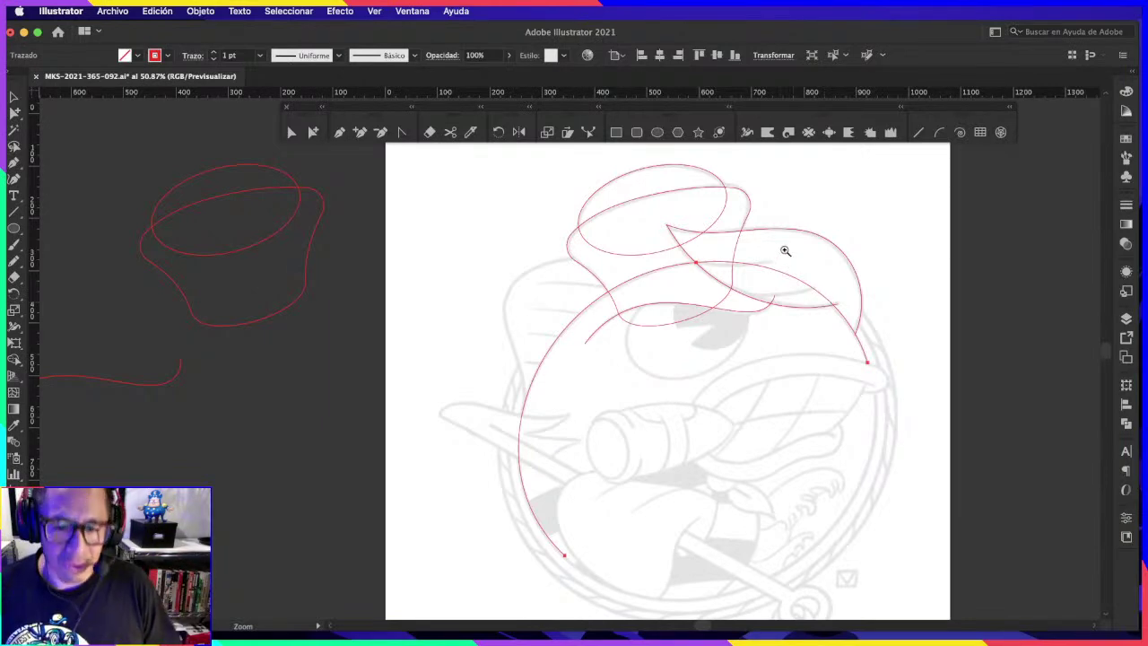
mouse_move(855, 284)
left_mouse_down()
mouse_move(825, 329)
mouse_move(828, 405)
left_mouse_up()
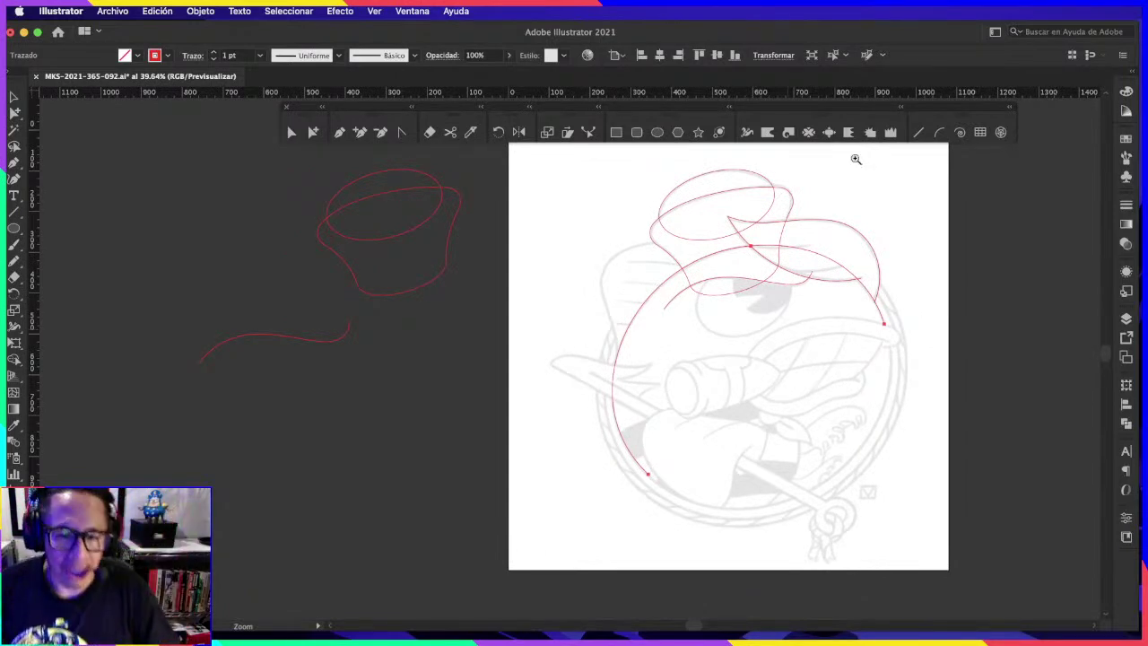
key("super+shift+a")
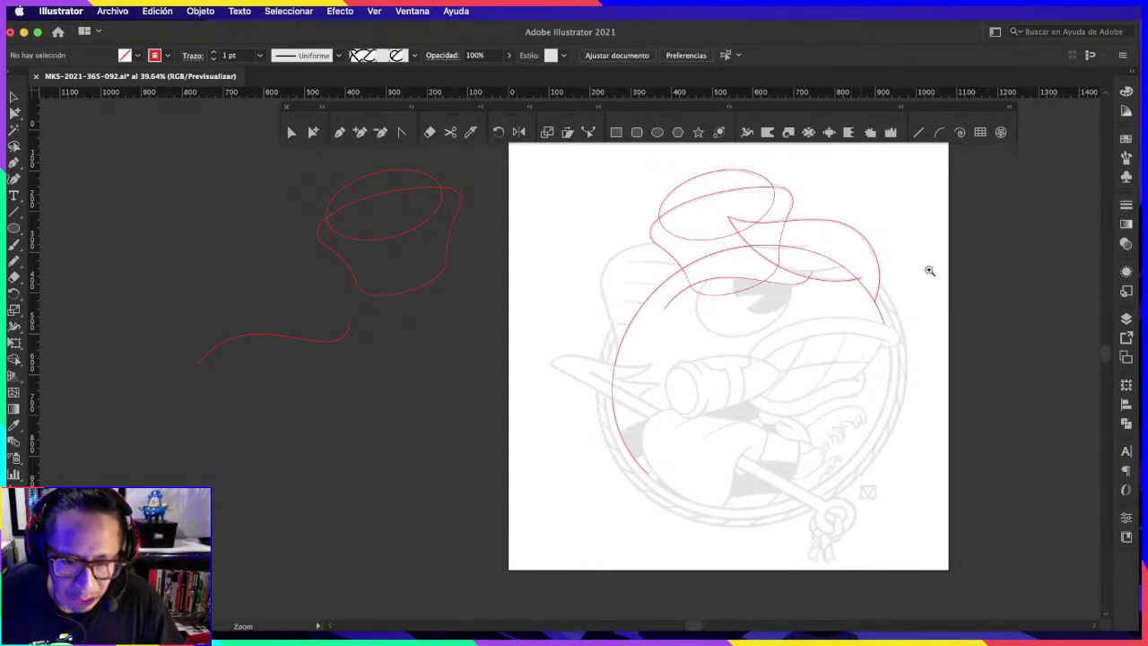
left_click(859, 262, "super")
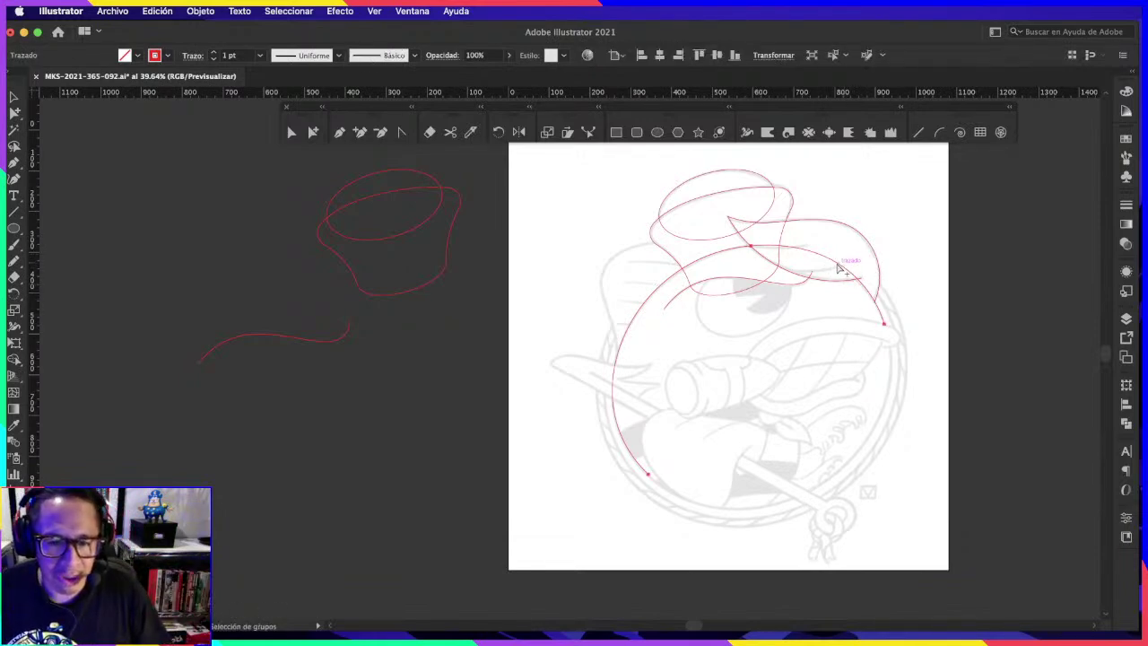
left_click_drag(839, 266, 244, 261)
key("super+shift+a")
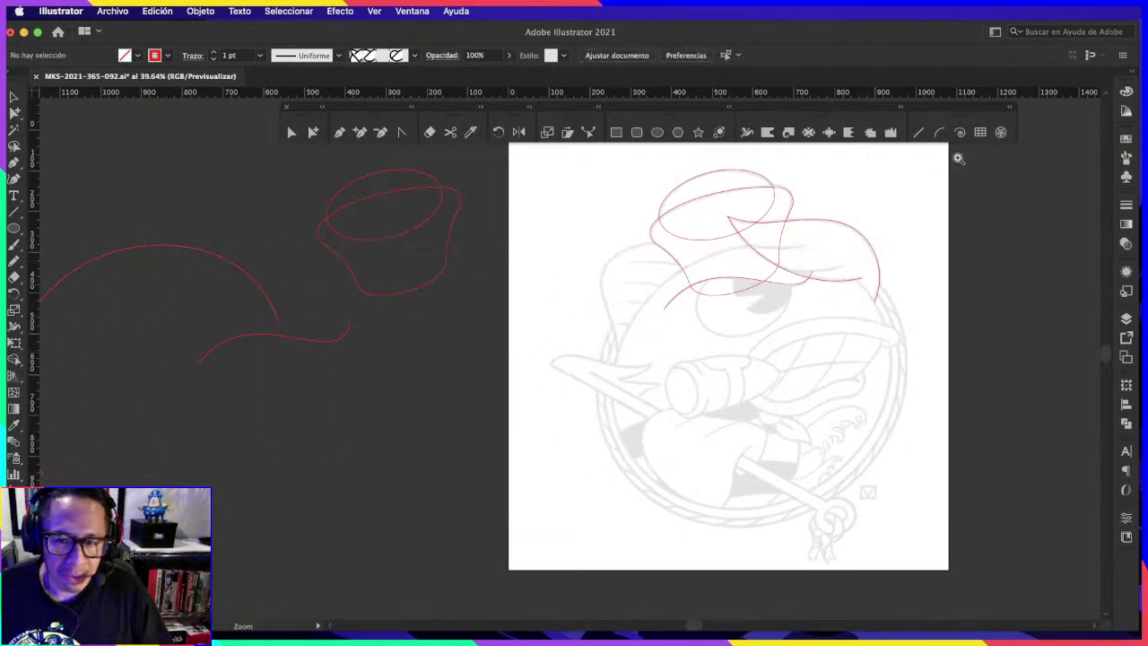
Step: Draw an ellipse over the head, rotate it about 45° and enlarge it to roughly 604×712 px
left_click(657, 132)
left_click_drag(649, 262, 892, 512)
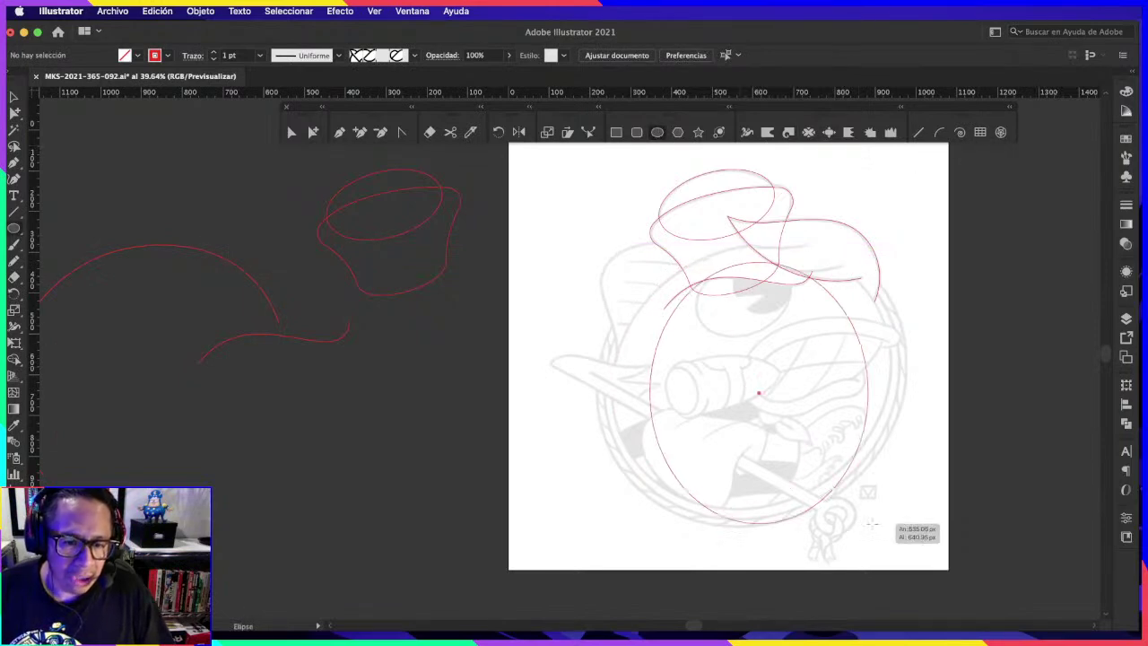
scroll(807, 399, "up", 3)
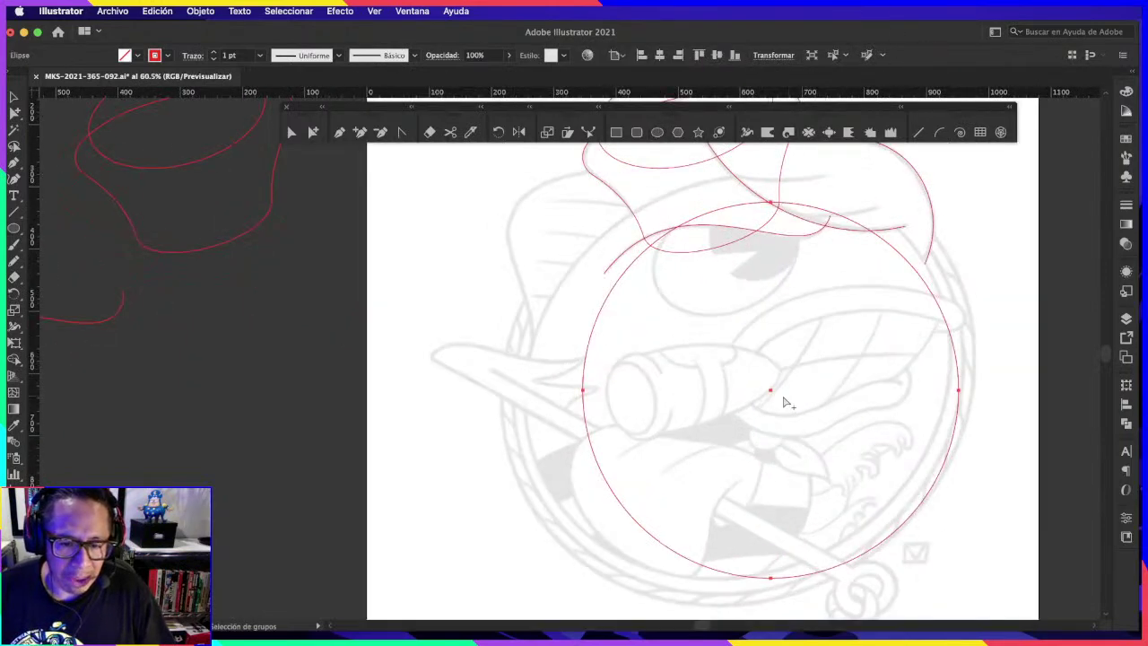
left_click_drag(762, 395, 715, 394)
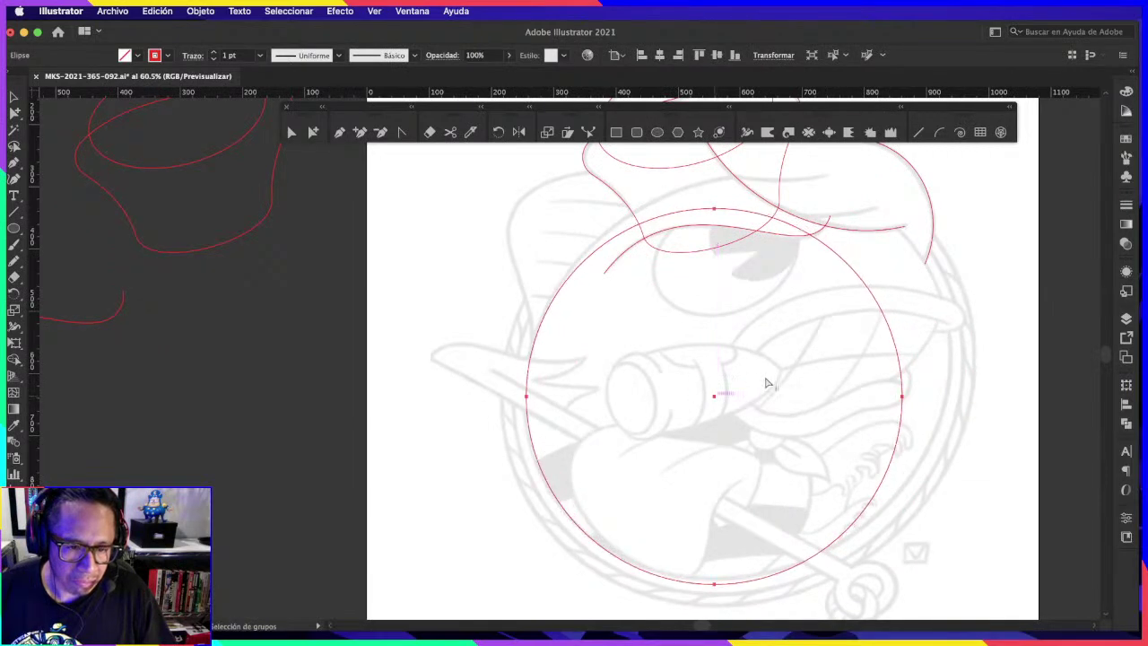
scroll(715, 395, "right", 3)
scroll(715, 395, "up", 2)
left_click(13, 96)
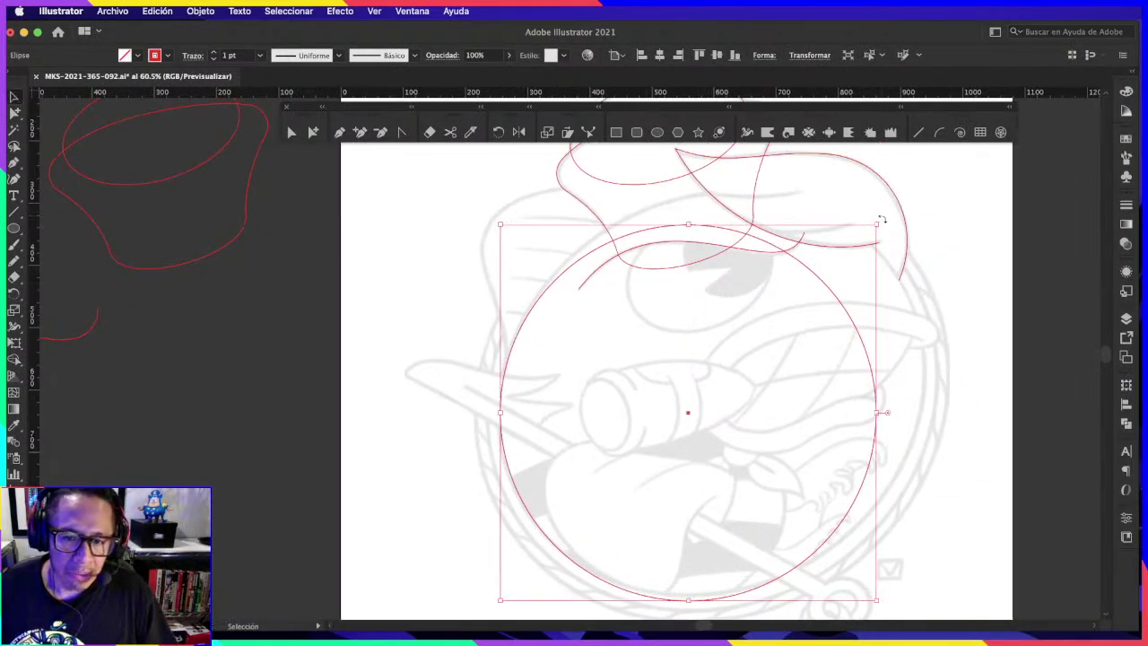
mouse_move(882, 220)
left_mouse_down()
mouse_move(949, 314)
mouse_move(939, 364)
left_mouse_up()
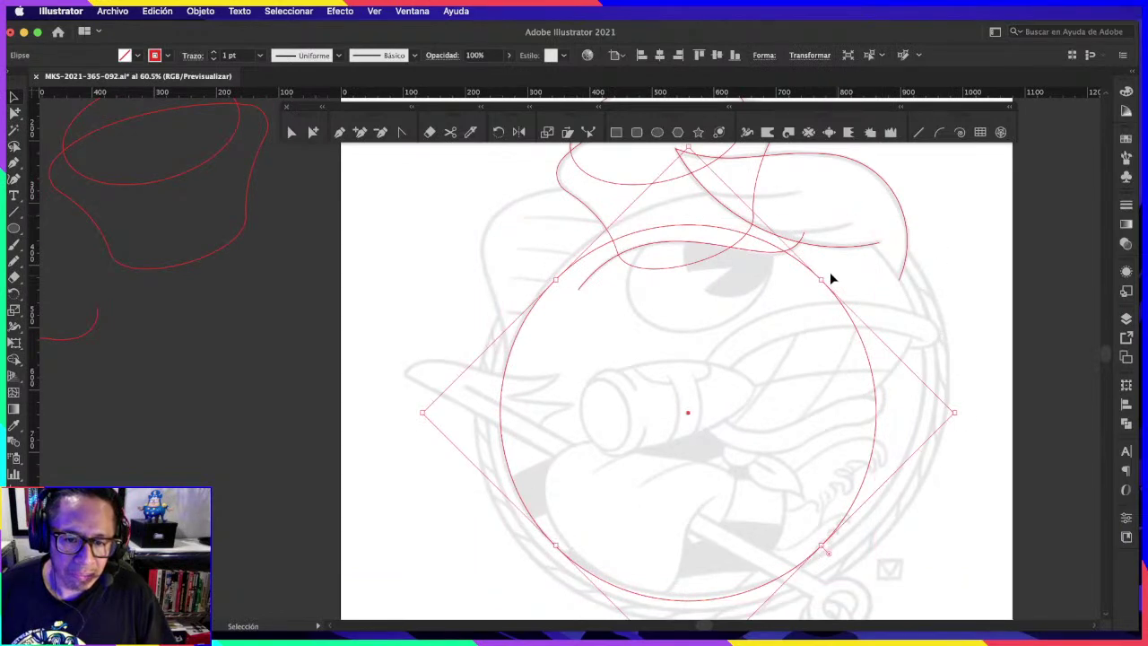
mouse_move(823, 281)
left_mouse_down()
mouse_move(888, 247)
mouse_move(866, 237)
left_mouse_up()
scroll(579, 492, "left", 3)
scroll(578, 491, "down", 2)
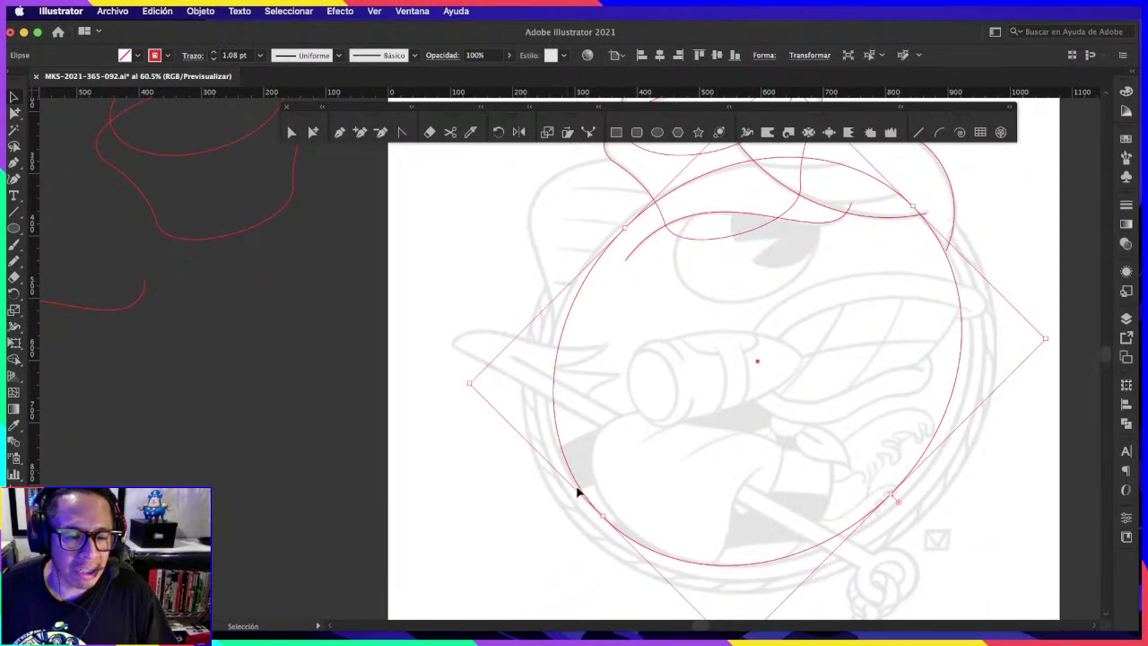
Step: Refine the tilted ellipse's size to about 634 px wide so it fits the head
left_click(605, 519)
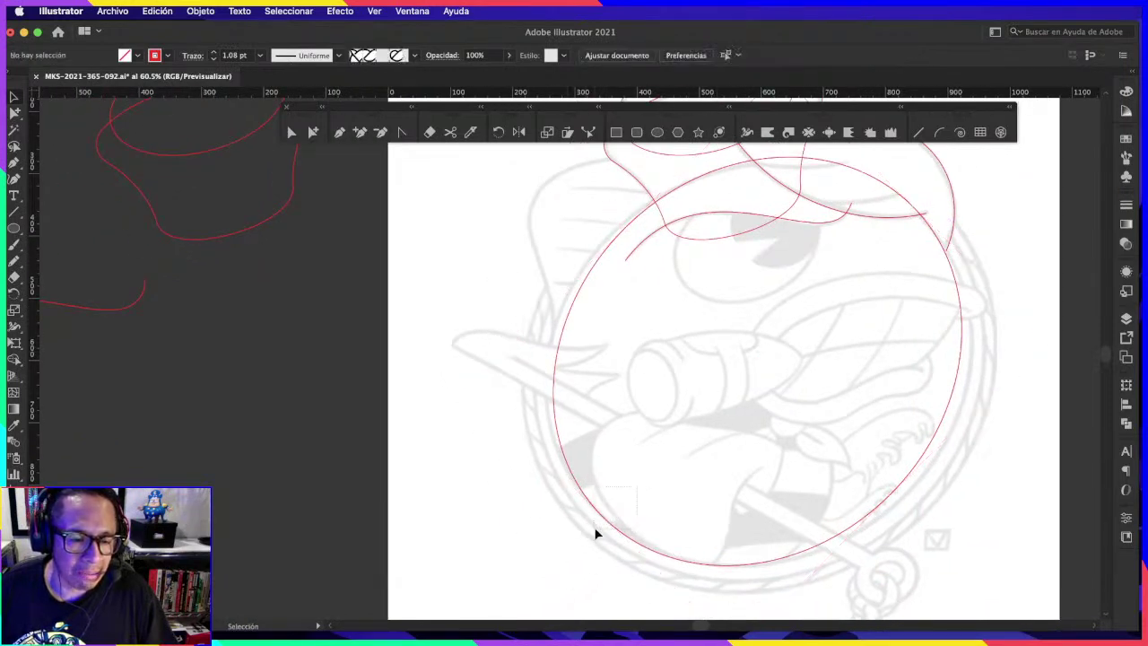
left_click(605, 520)
left_click_drag(606, 518, 601, 519)
scroll(718, 502, "right", 2)
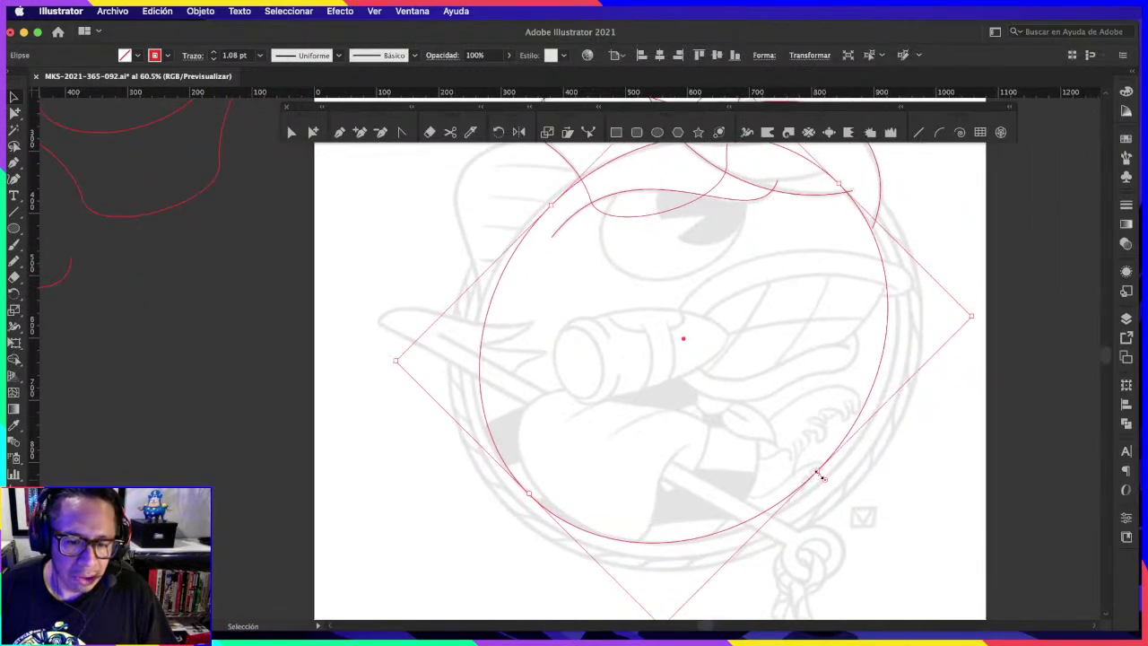
left_click_drag(818, 472, 820, 474)
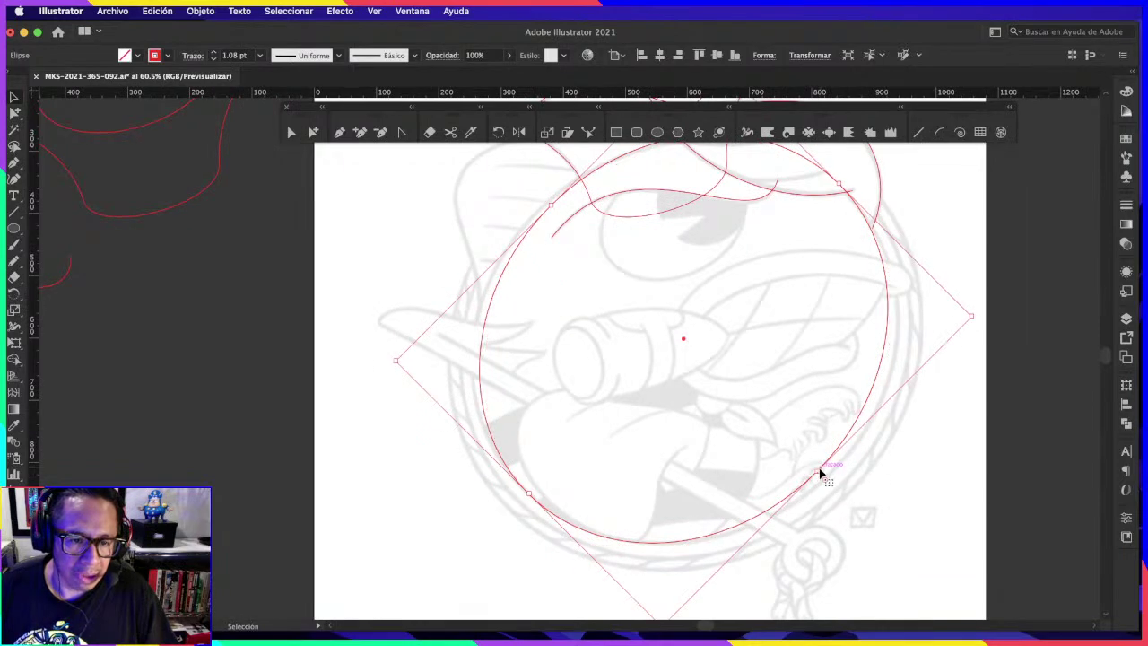
left_click_drag(819, 472, 827, 480)
scroll(826, 480, "up", 4)
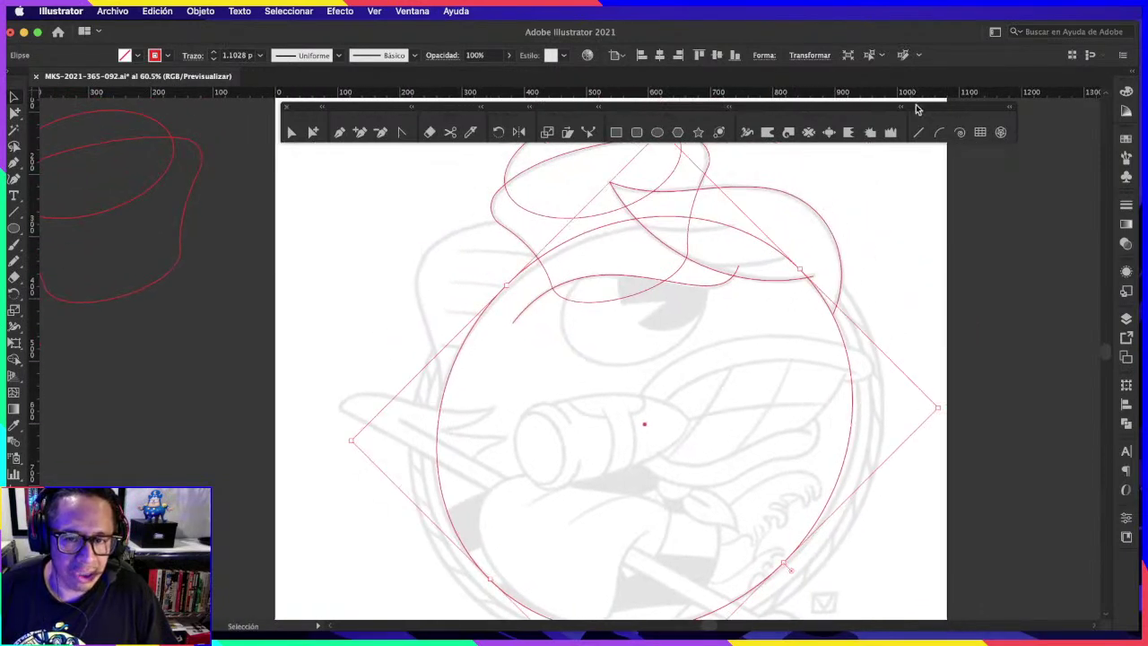
left_click_drag(917, 108, 923, 84)
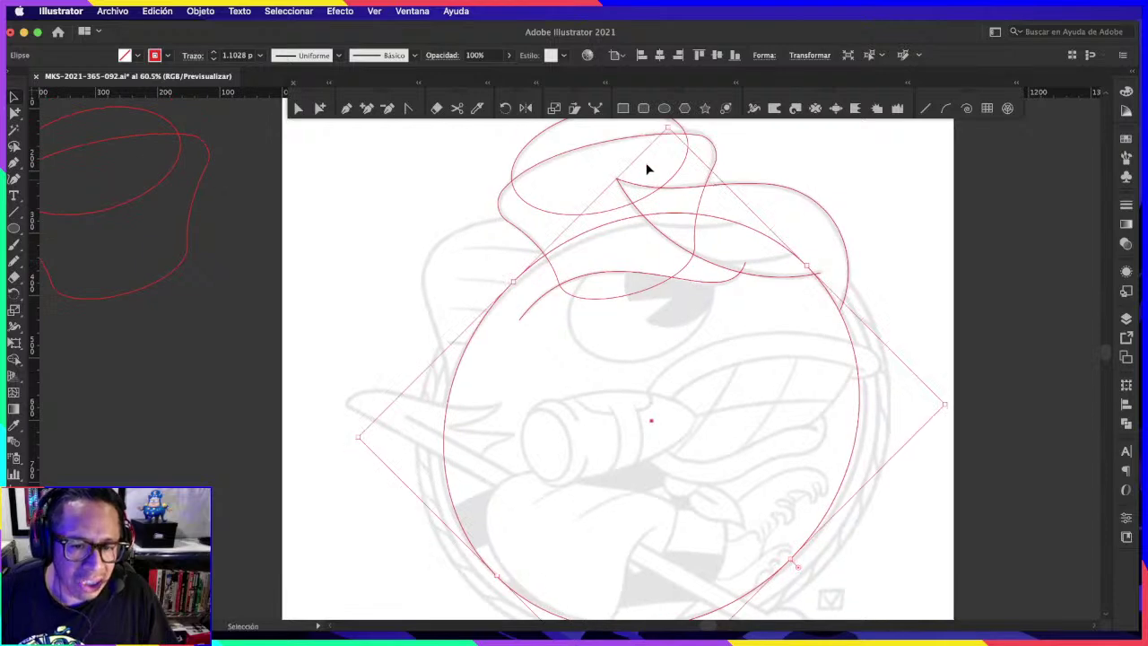
scroll(820, 271, "up", 3)
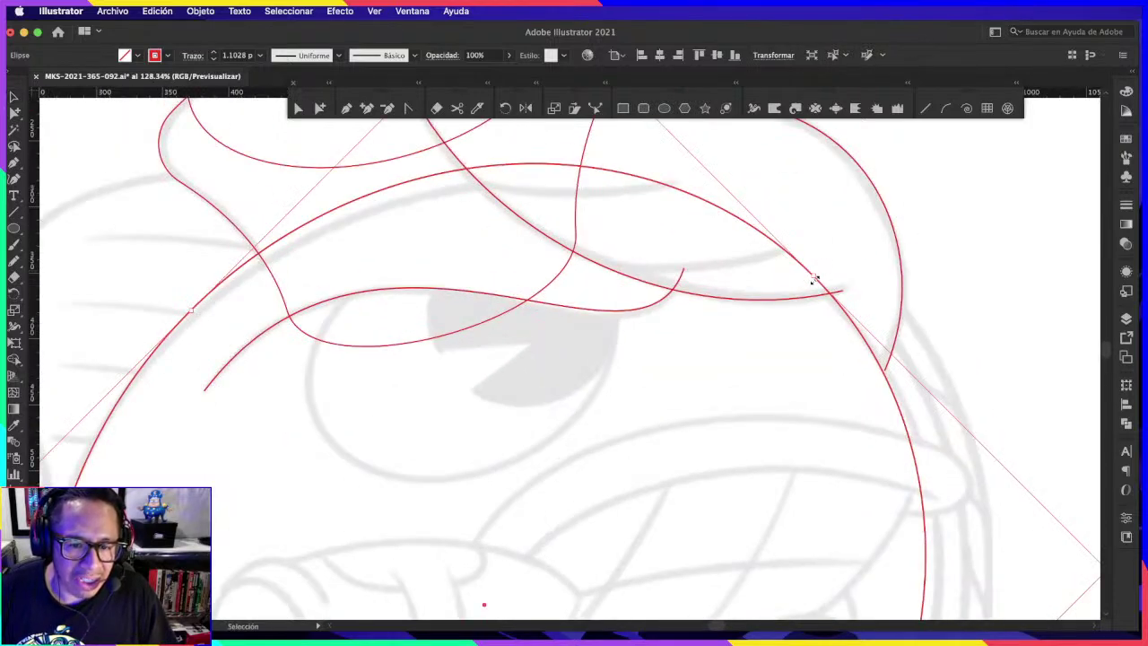
scroll(816, 278, "down", 2)
scroll(748, 287, "down", 4)
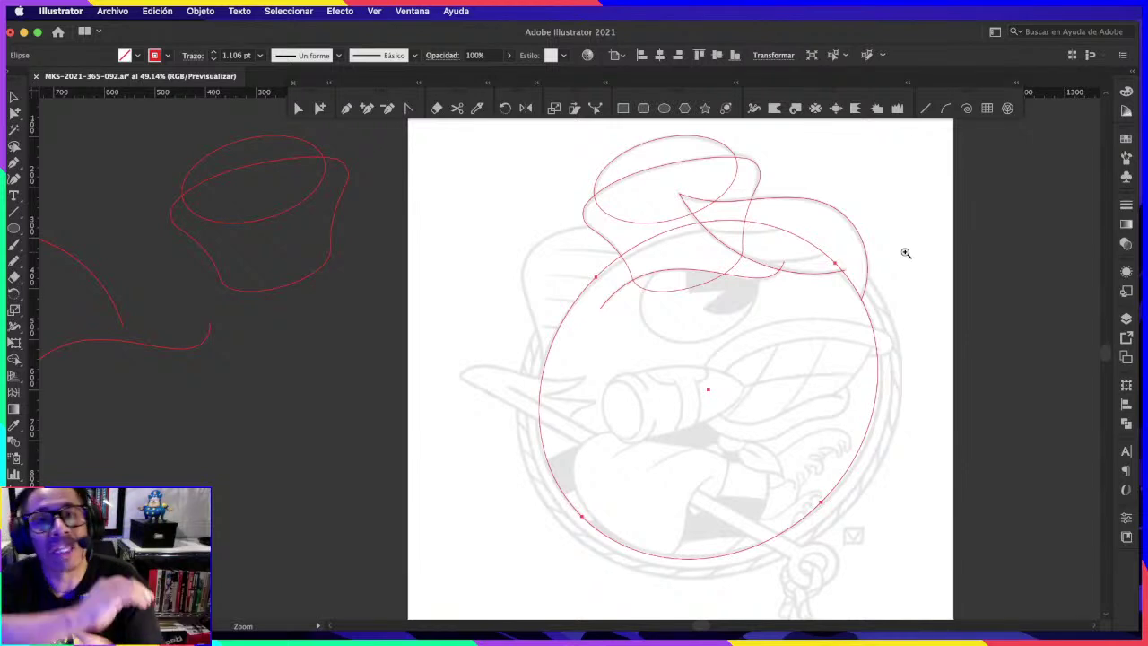
Step: Zoom in and out to check the head ellipse's fit against the reference
left_click_drag(641, 333, 823, 300)
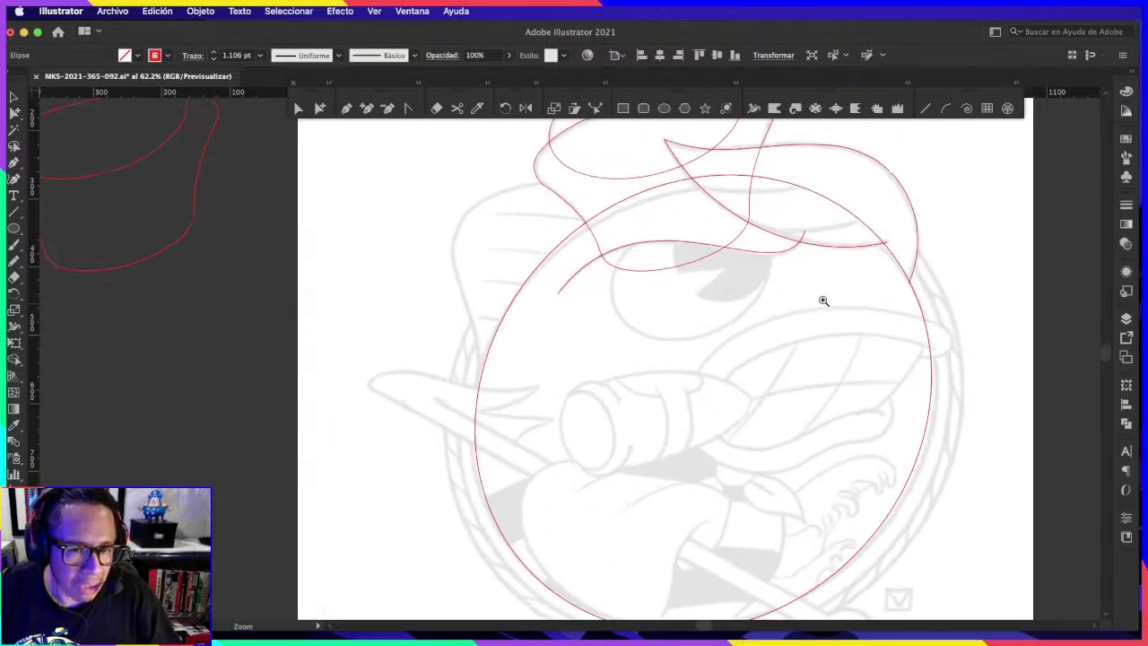
key("v")
left_click(848, 283)
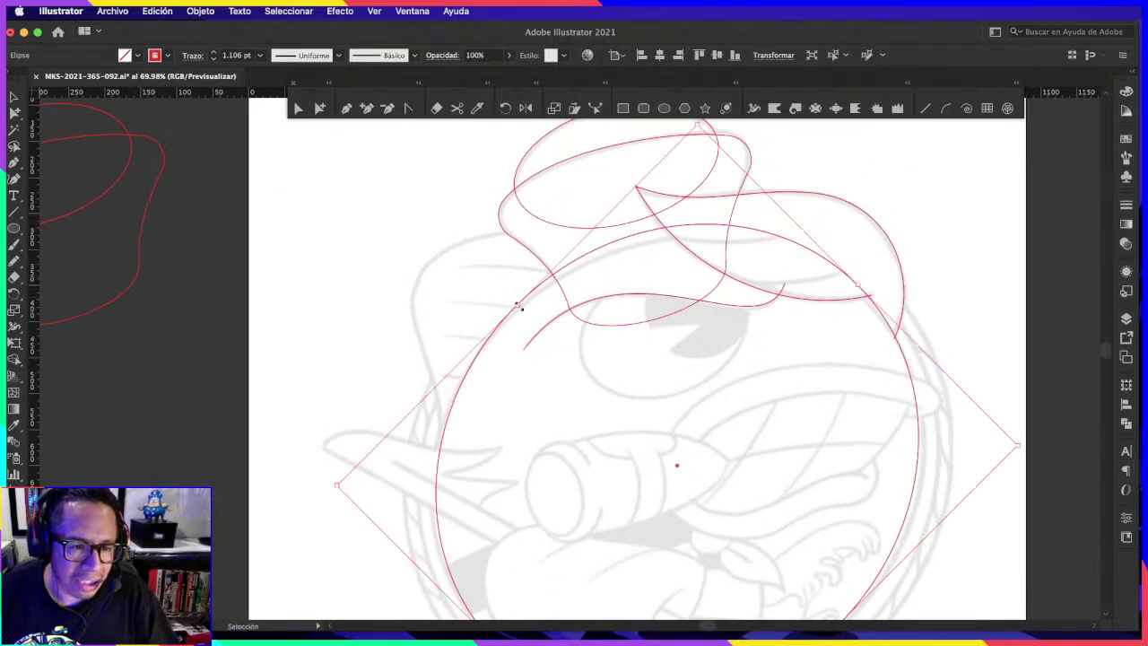
key("z")
left_click_drag(643, 326, 644, 386)
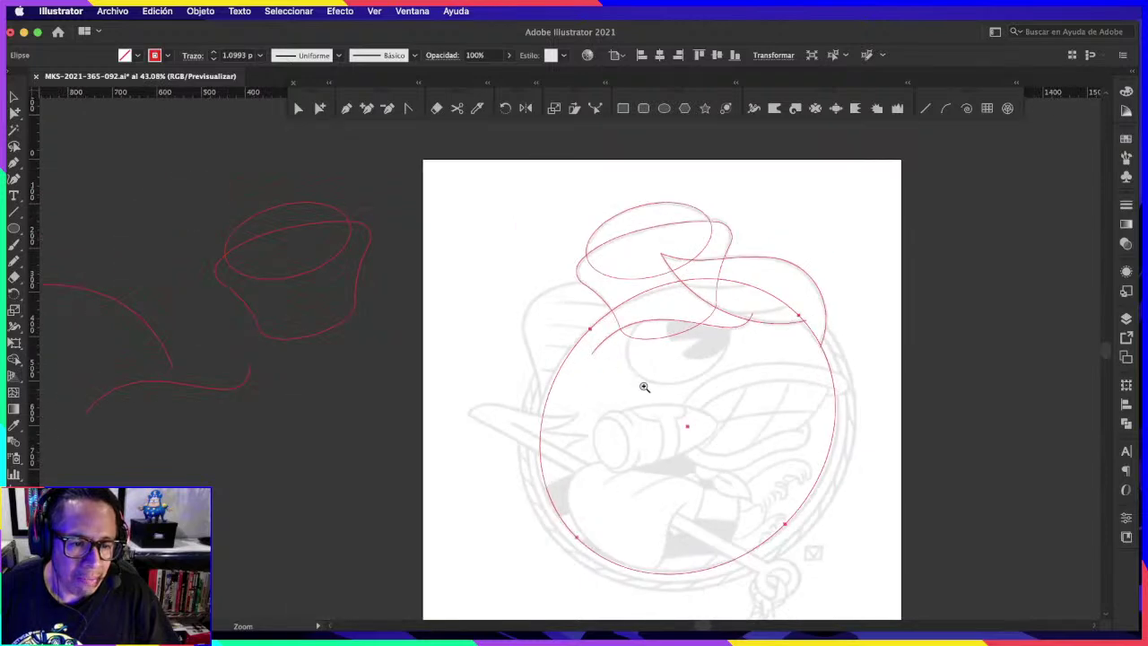
key("v")
left_click(578, 538)
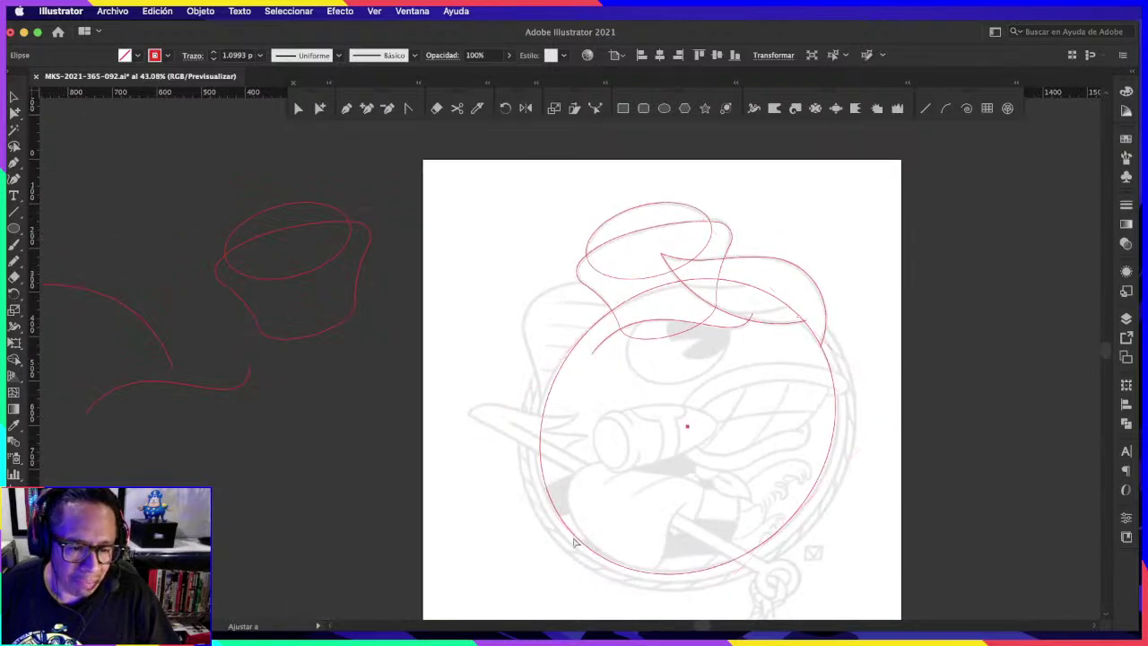
left_click(582, 538)
scroll(582, 534, "up", 2, "alt")
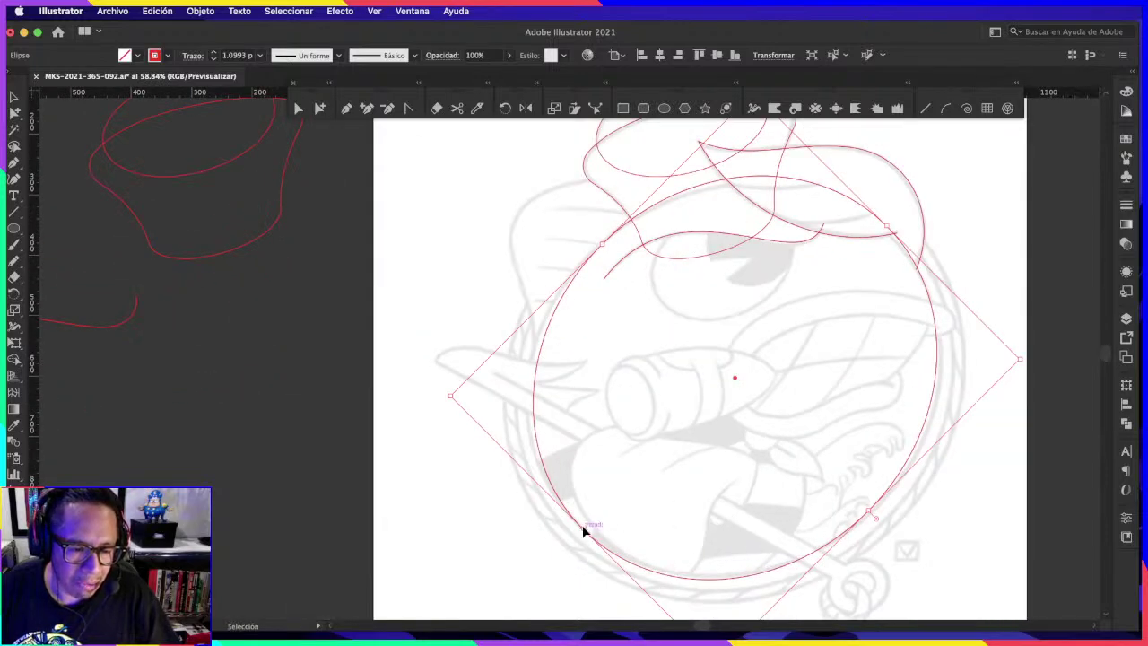
key("z")
left_click_drag(817, 385, 762, 361)
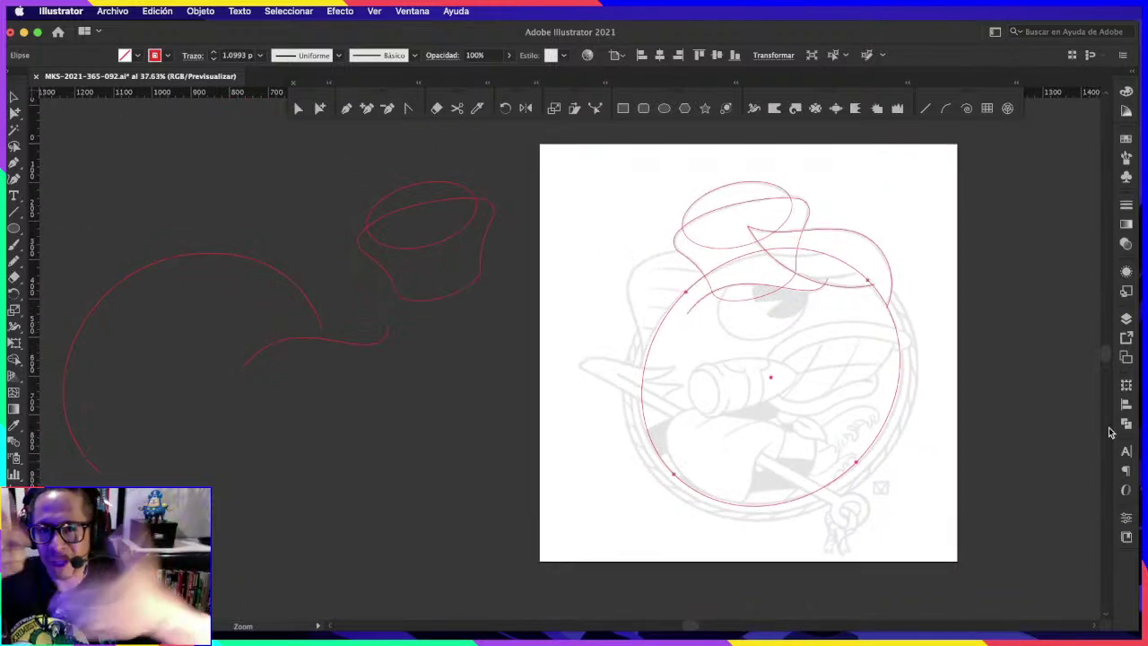
key("super+Tab")
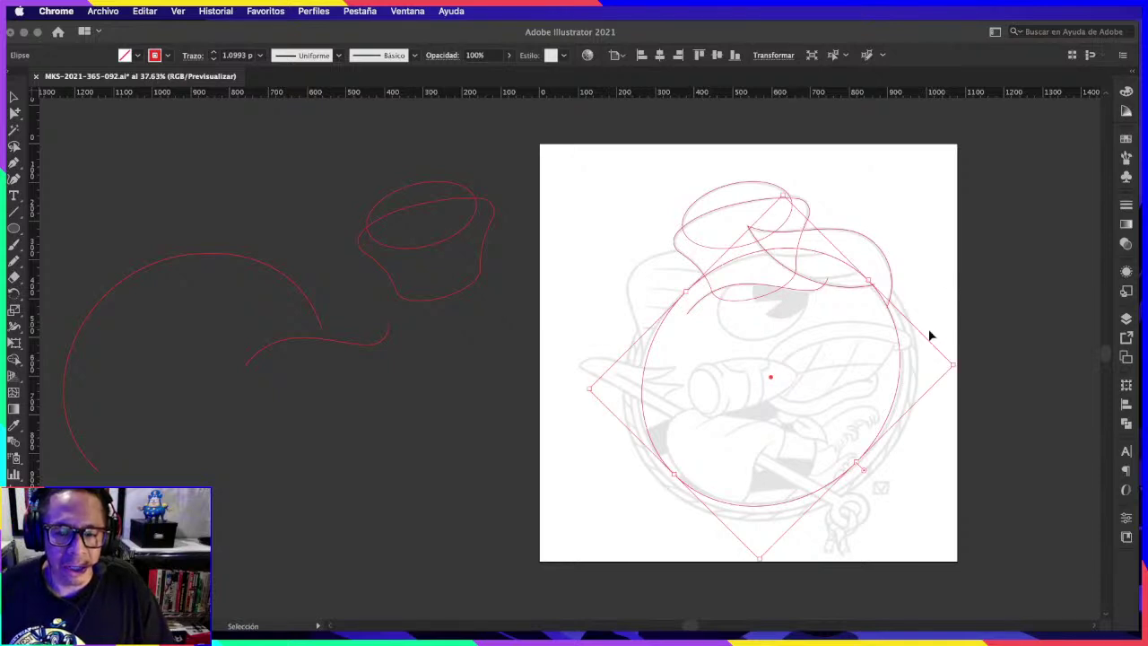
Step: Deselect the head ellipse and show the File > Open Recent Files list
left_click(929, 328)
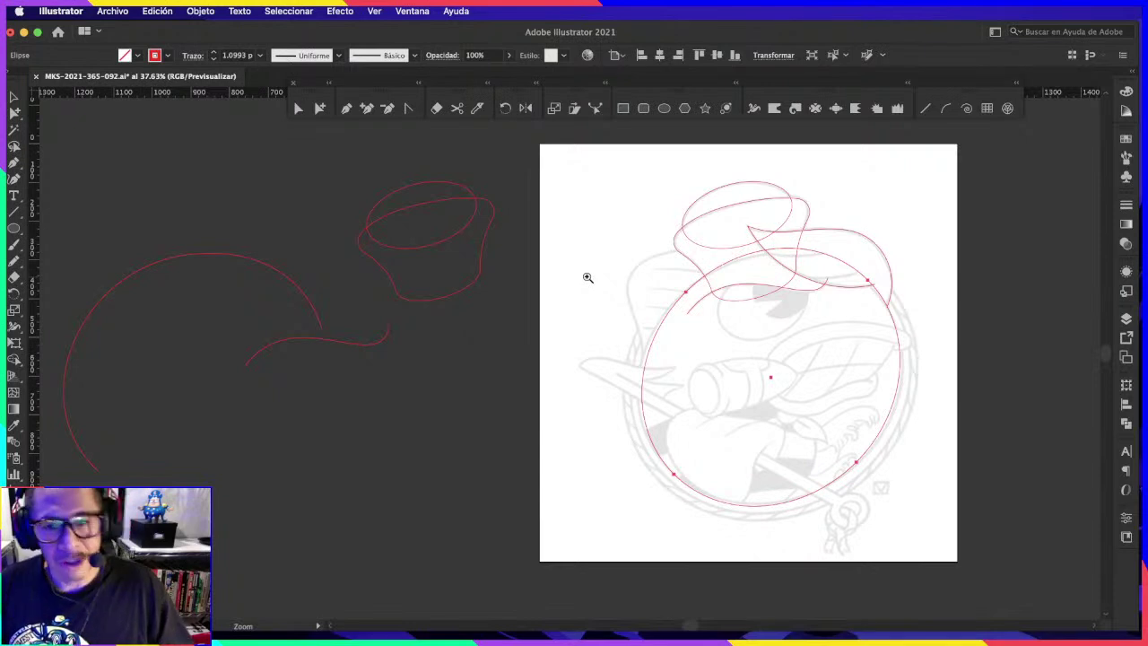
key("ctrl+shift+a")
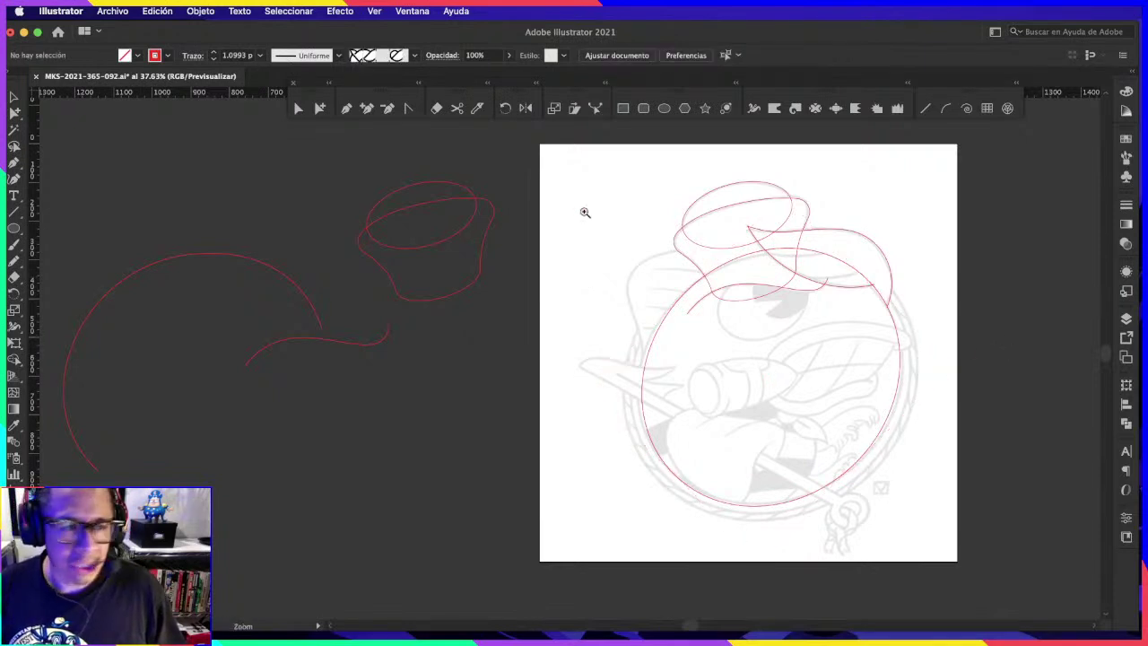
left_click(117, 11)
mouse_move(145, 76)
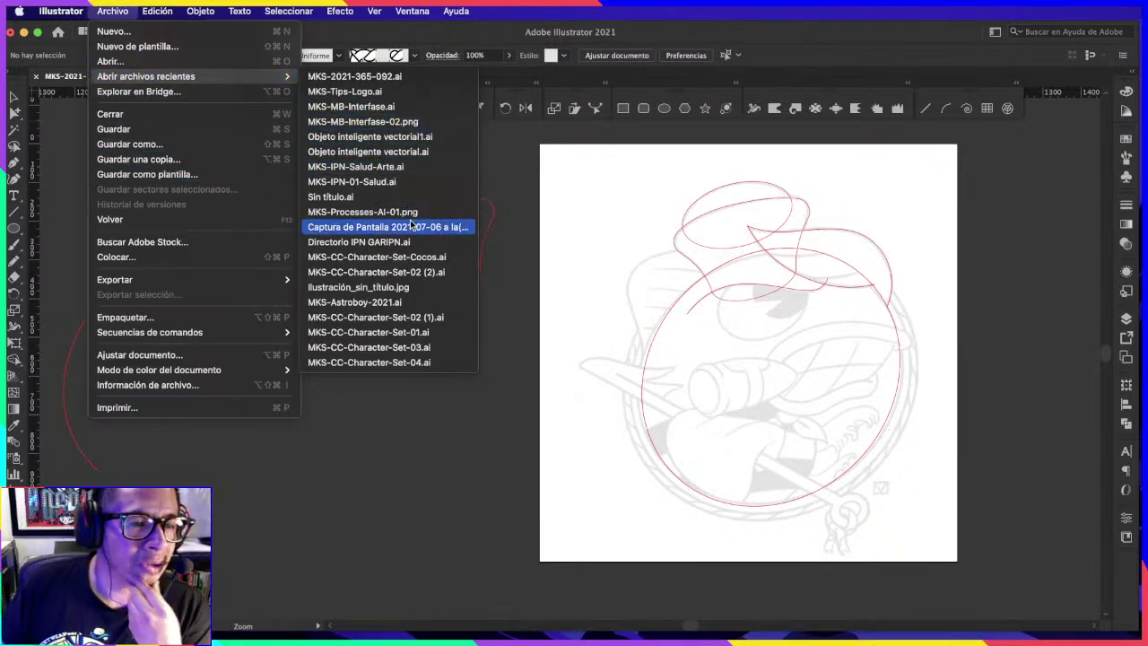
Step: Open MKS-Tips-Logo.ai, scroll through its logos, then close it with Cmd+W
left_click(457, 92)
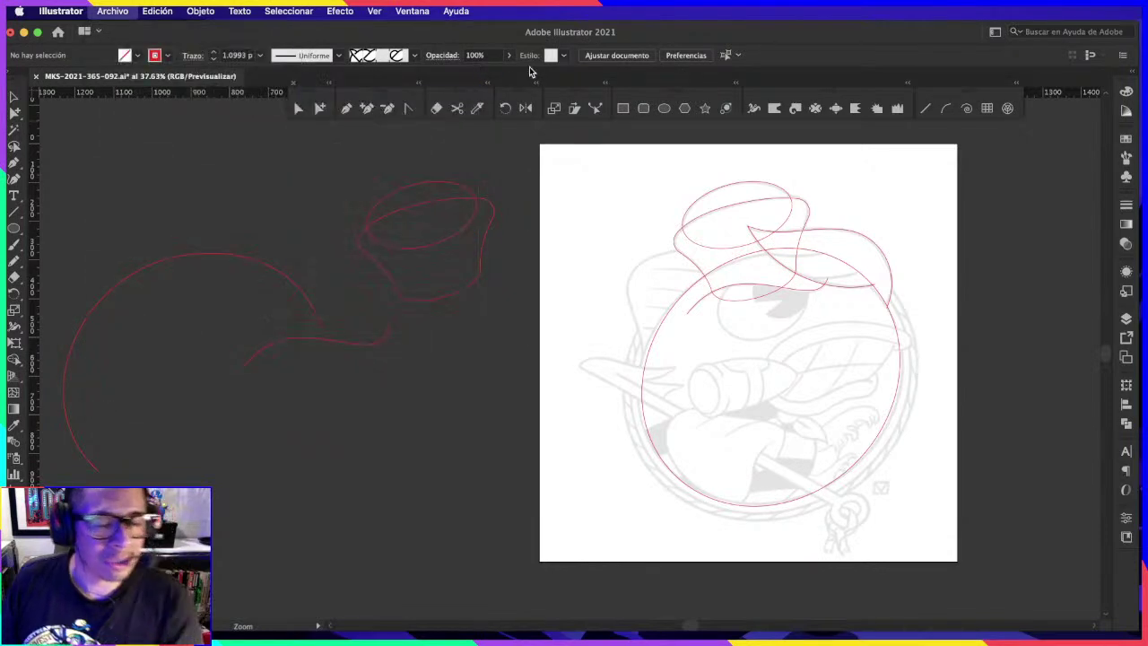
scroll(834, 358, "down", 2)
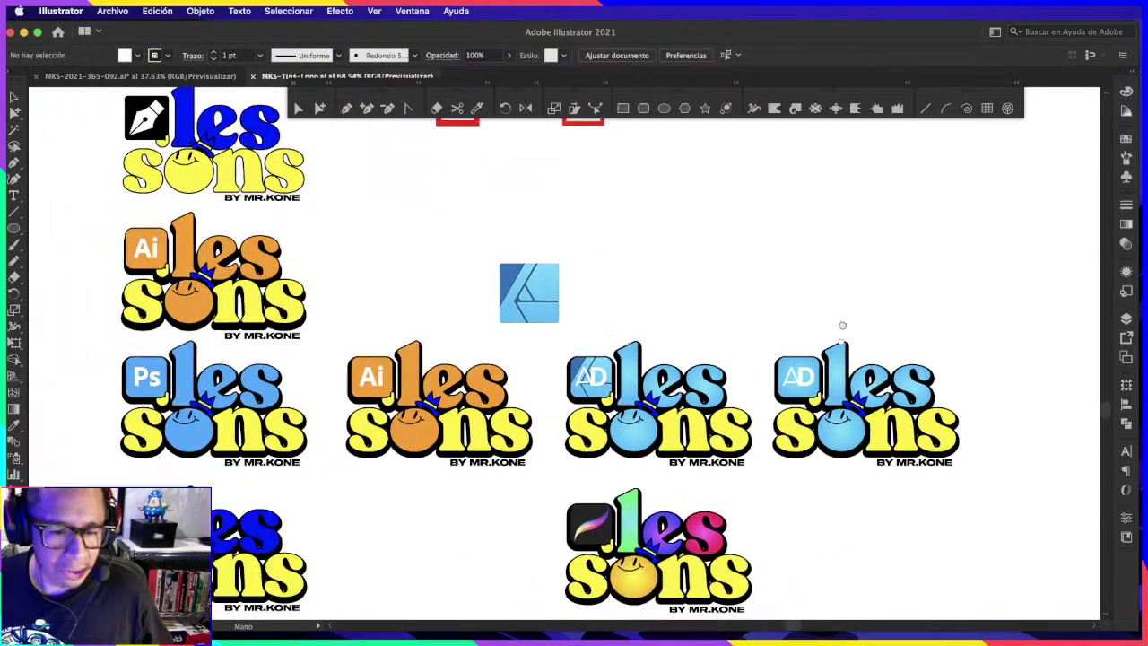
scroll(812, 318, "up", 2)
scroll(861, 305, "down", 3)
scroll(892, 298, "up", 1)
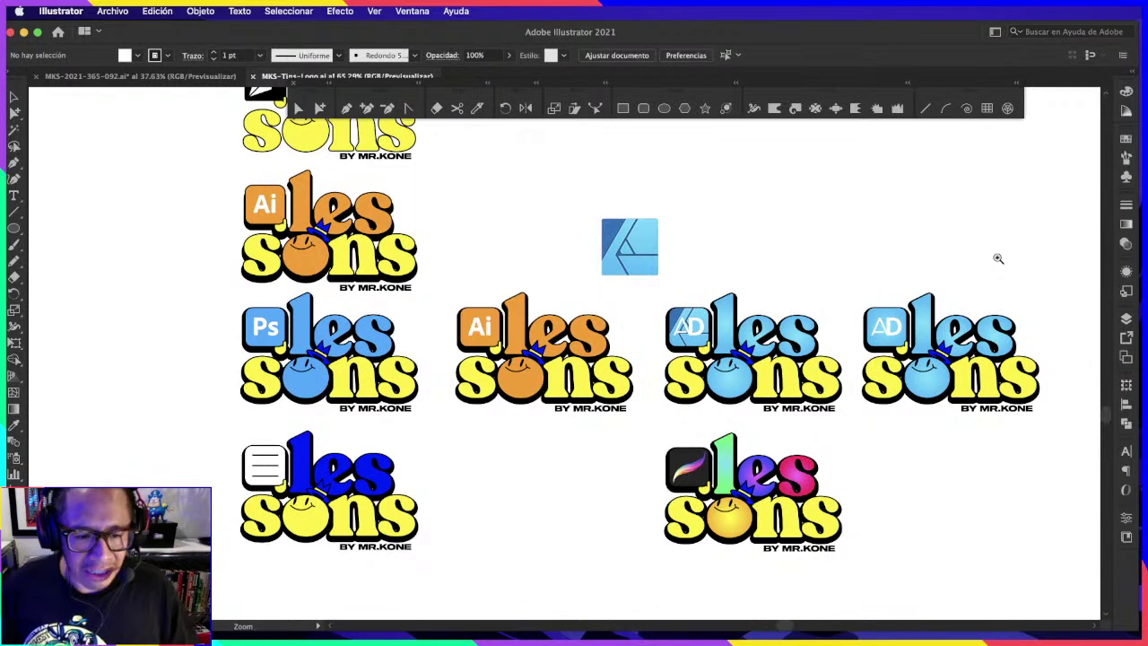
scroll(692, 280, "up", 2)
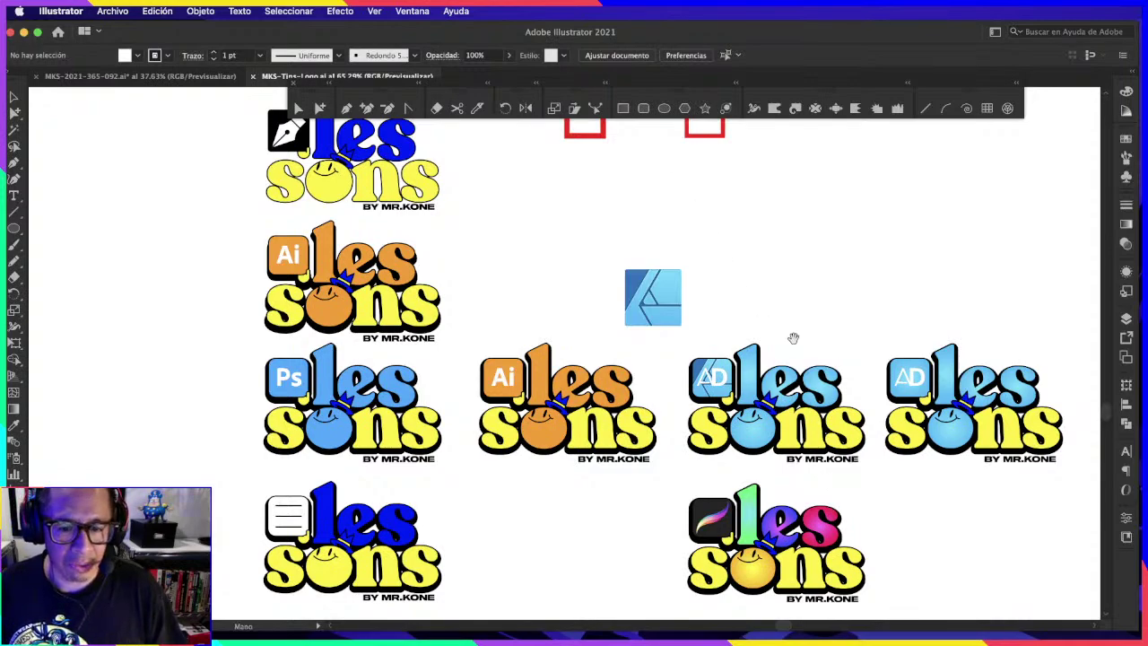
scroll(794, 335, "down", 2)
scroll(787, 287, "up", 2)
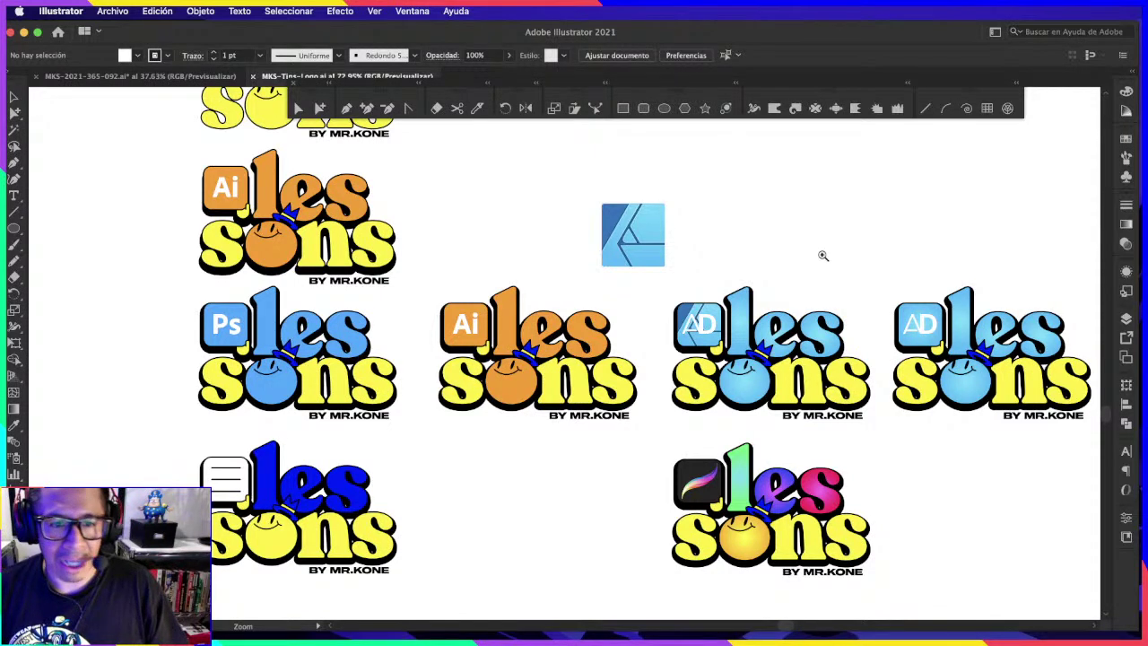
key("super+w")
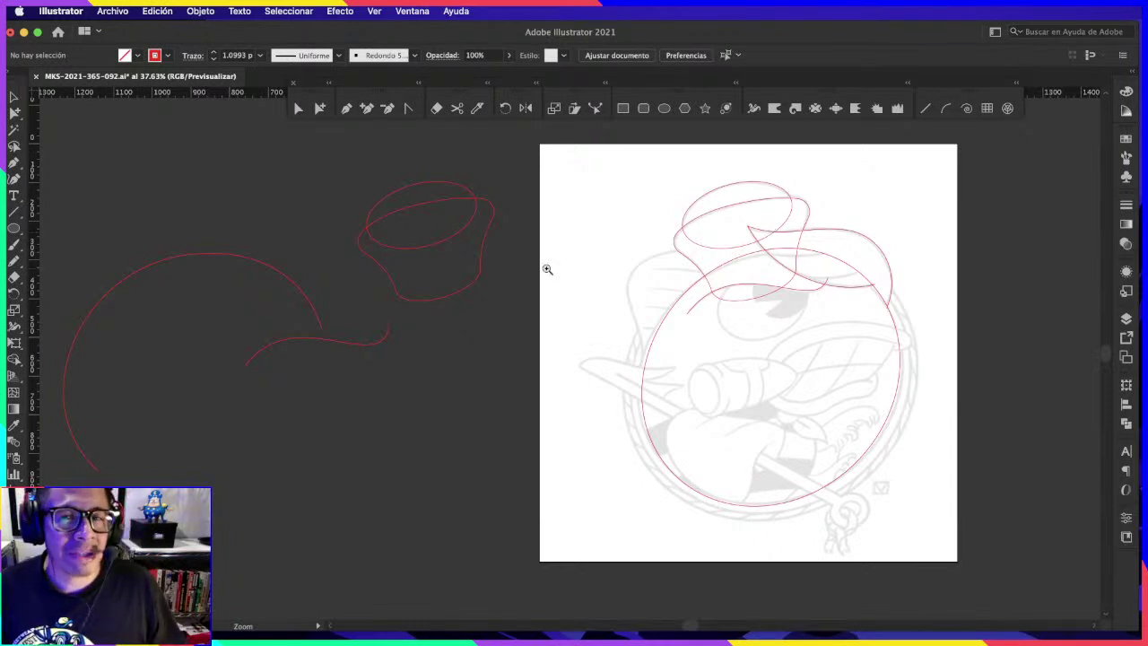
left_click_drag(858, 300, 911, 262)
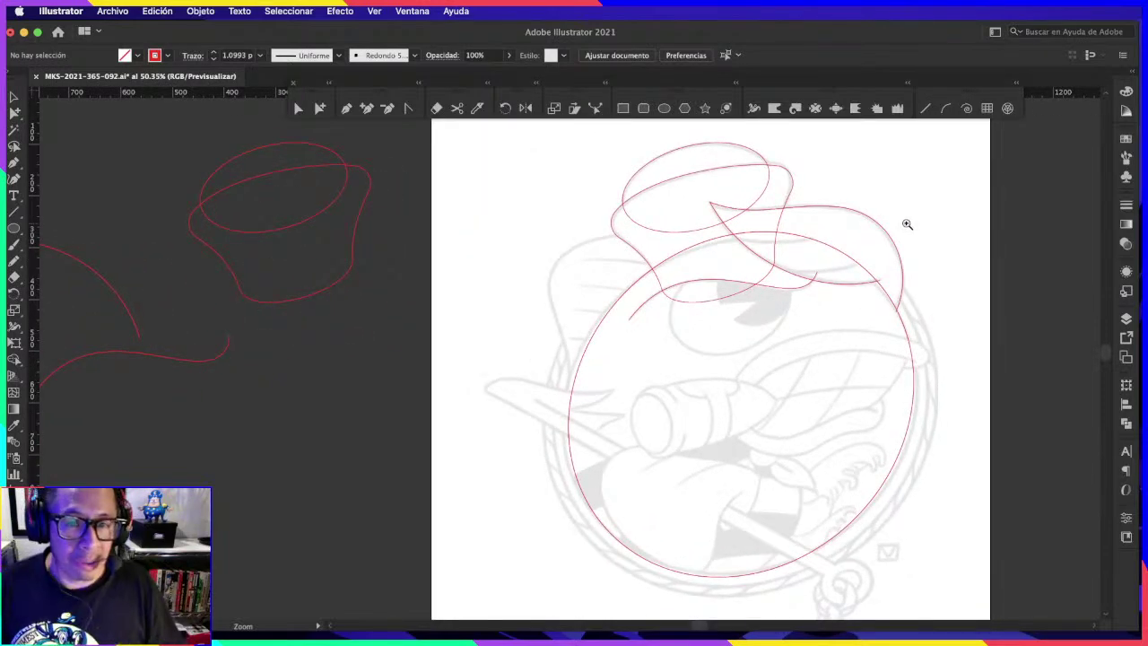
key("super+Tab")
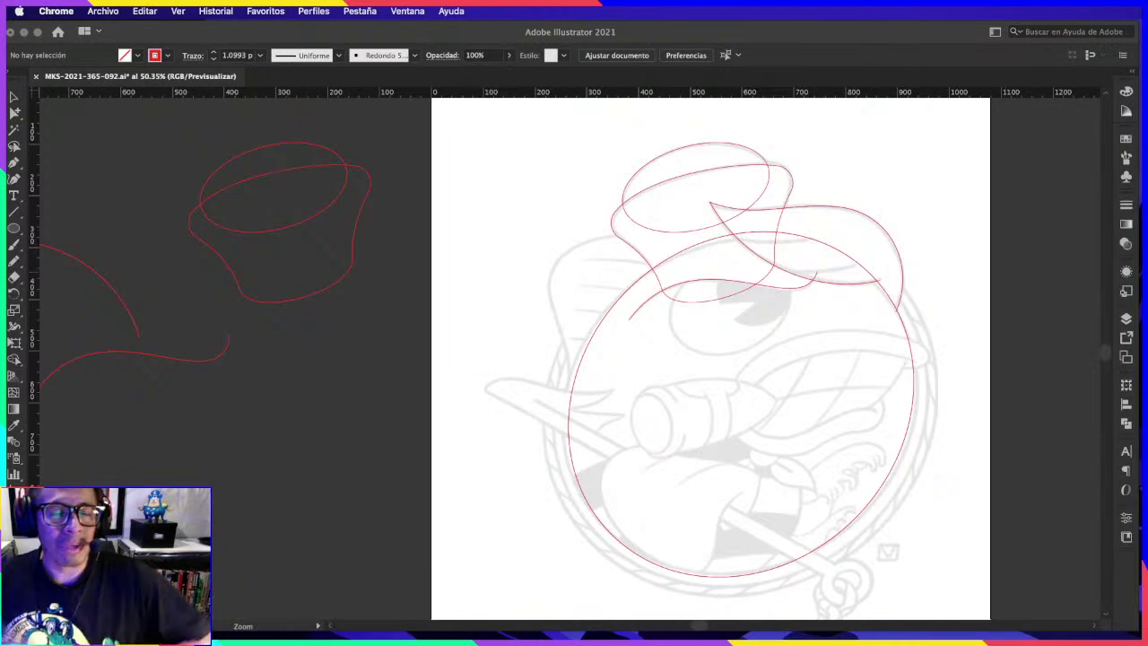
left_click(830, 250)
scroll(852, 235, "up", 2)
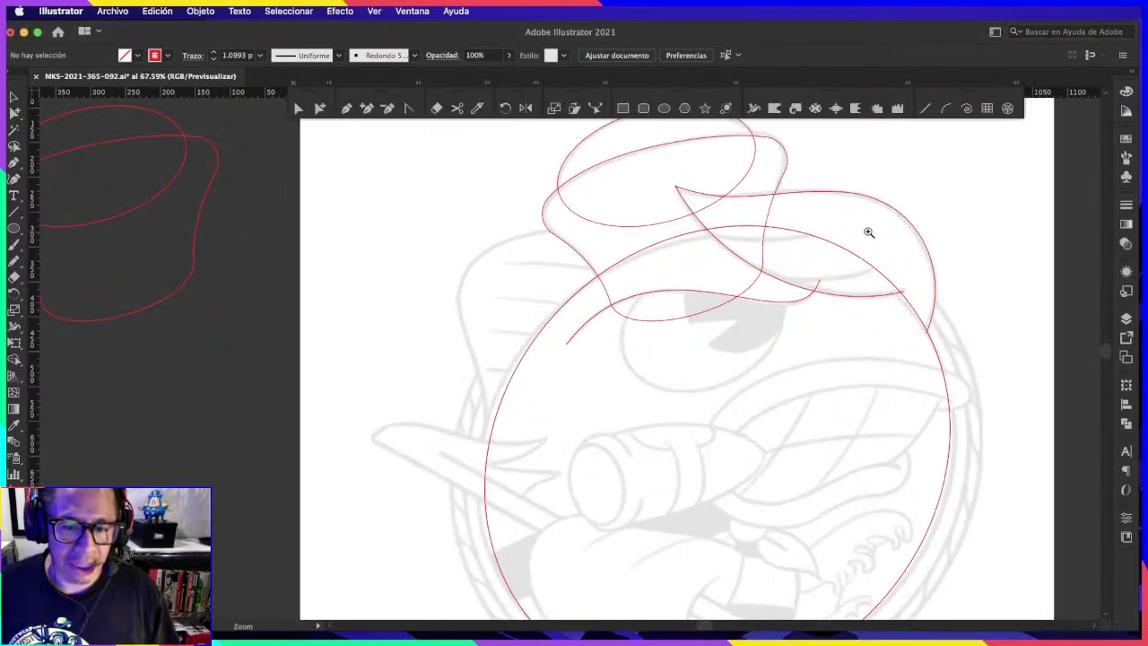
left_click(888, 269)
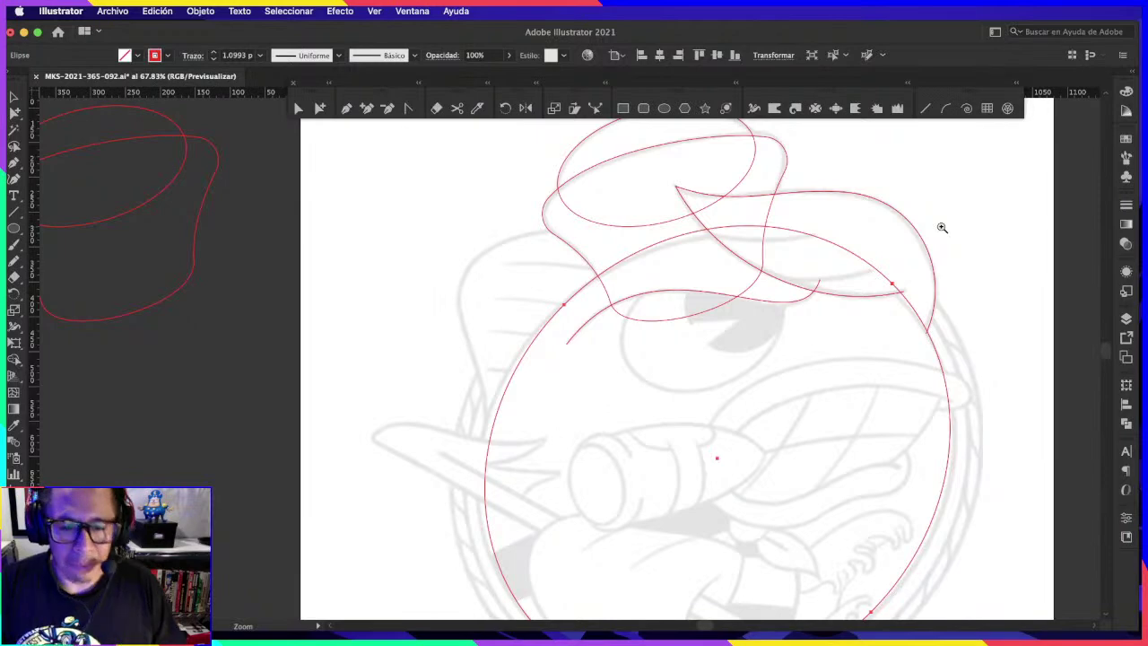
scroll(717, 326, "down", 5)
scroll(700, 395, "up", 5)
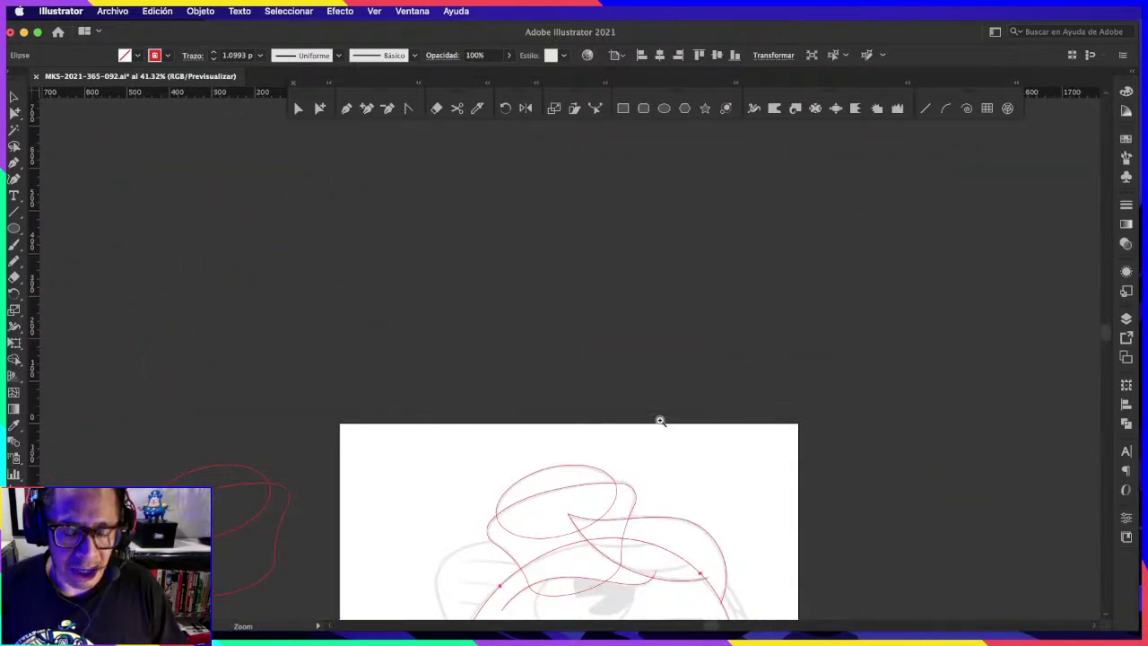
scroll(661, 419, "up", 3)
scroll(718, 287, "up", 2)
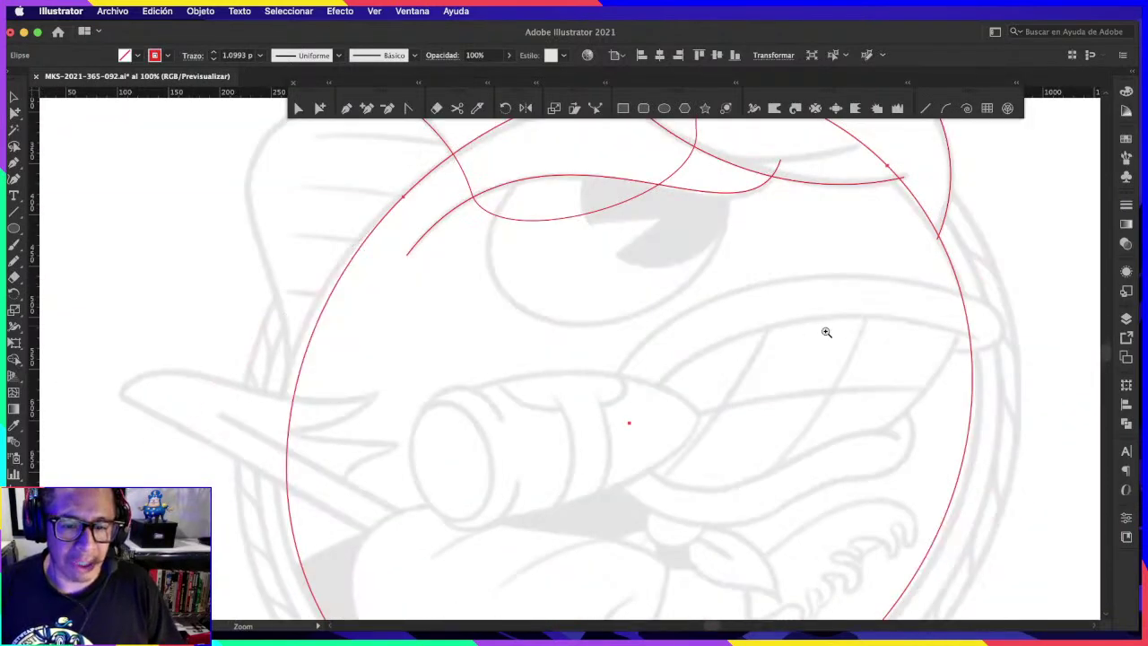
scroll(826, 332, "down", 3)
scroll(844, 356, "down", 1)
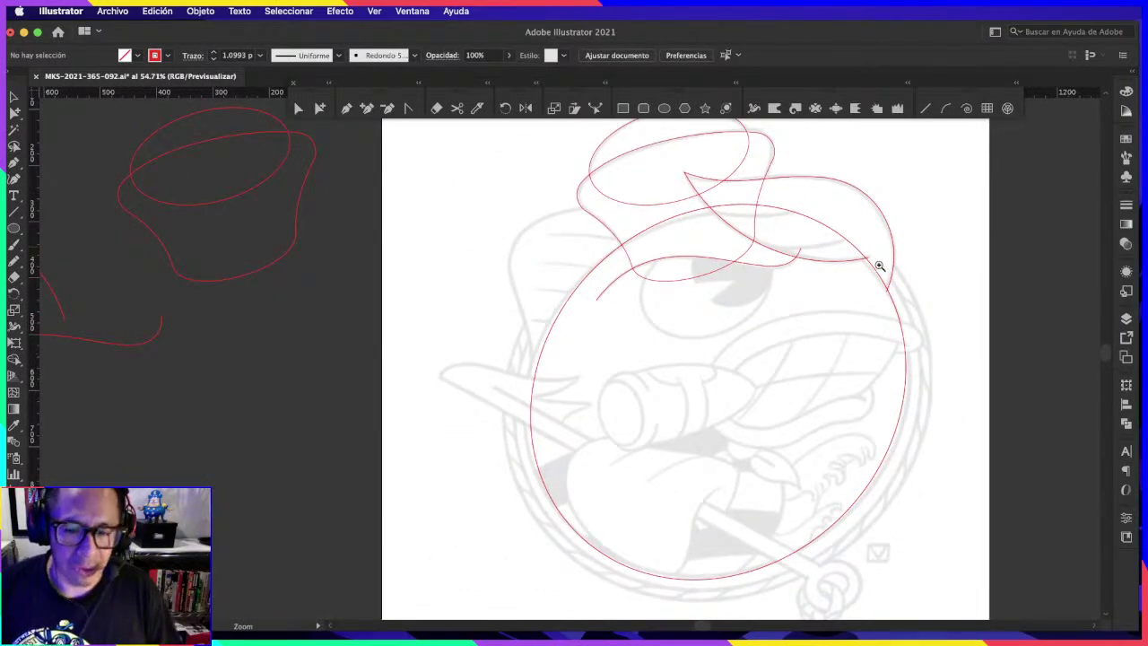
scroll(880, 267, "up", 1)
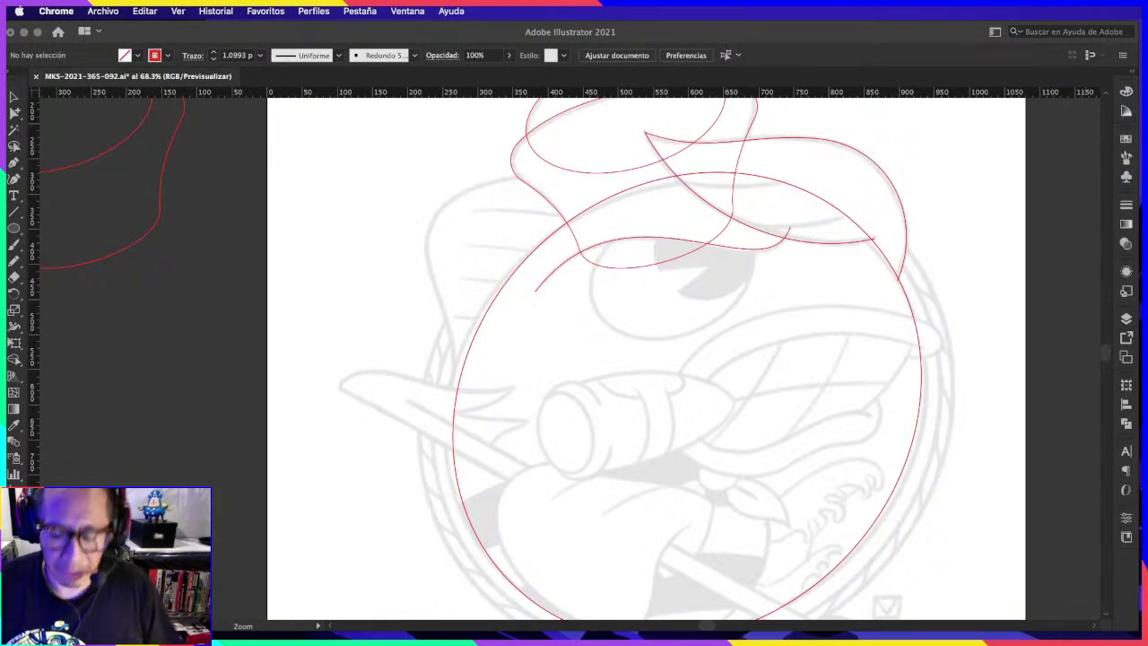
Step: Select the head ellipse and drag its top-right and lower-left handles to fit the head
left_click(800, 368)
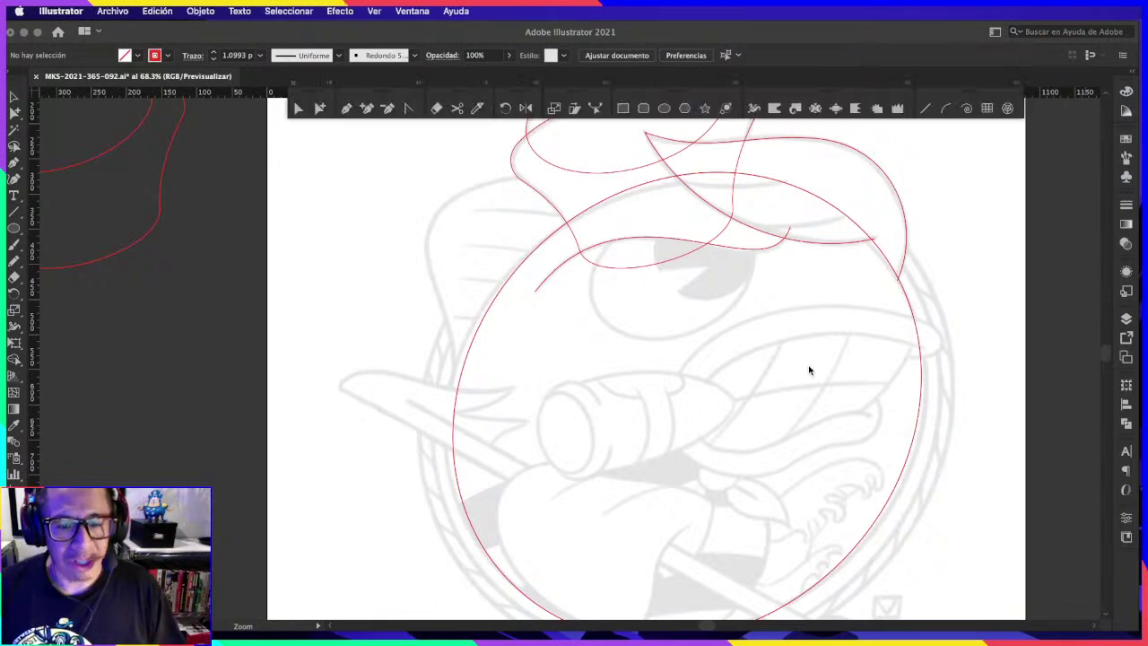
scroll(819, 359, "up", 5)
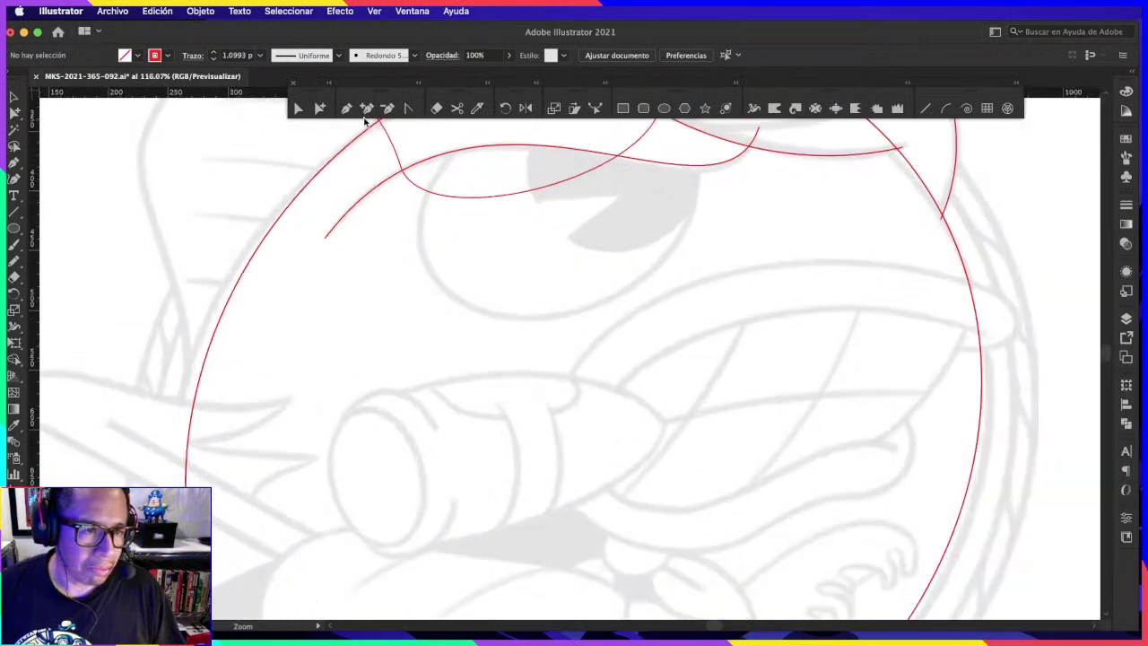
left_click(349, 108)
scroll(1018, 287, "down", 2)
scroll(1014, 293, "down", 2)
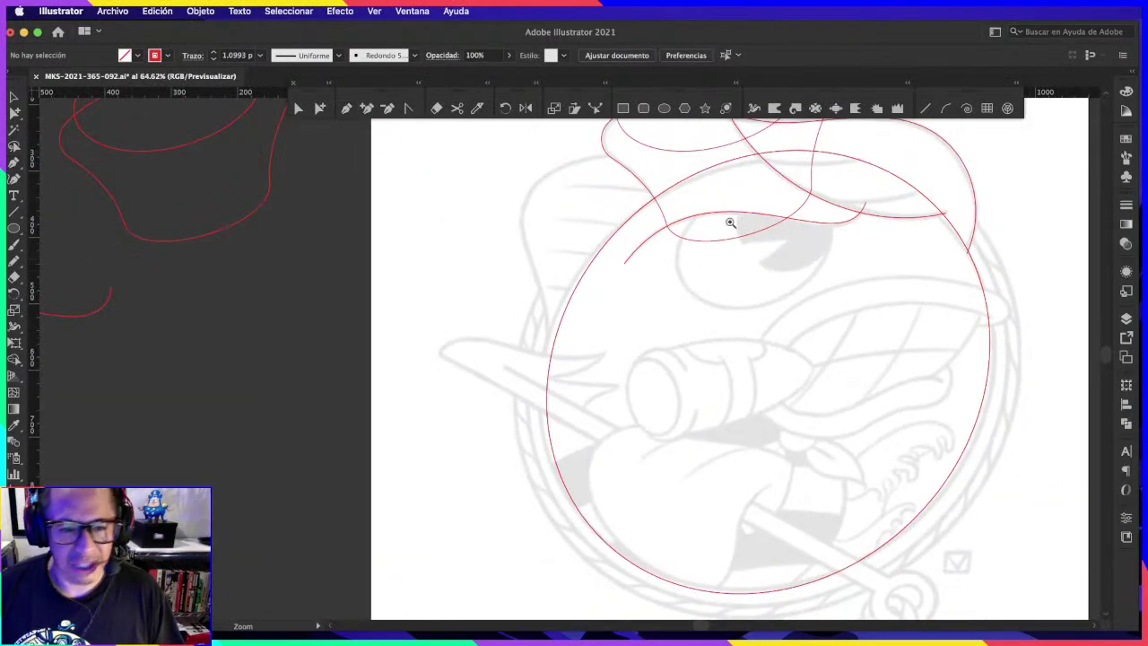
left_click(16, 93)
left_click(895, 187)
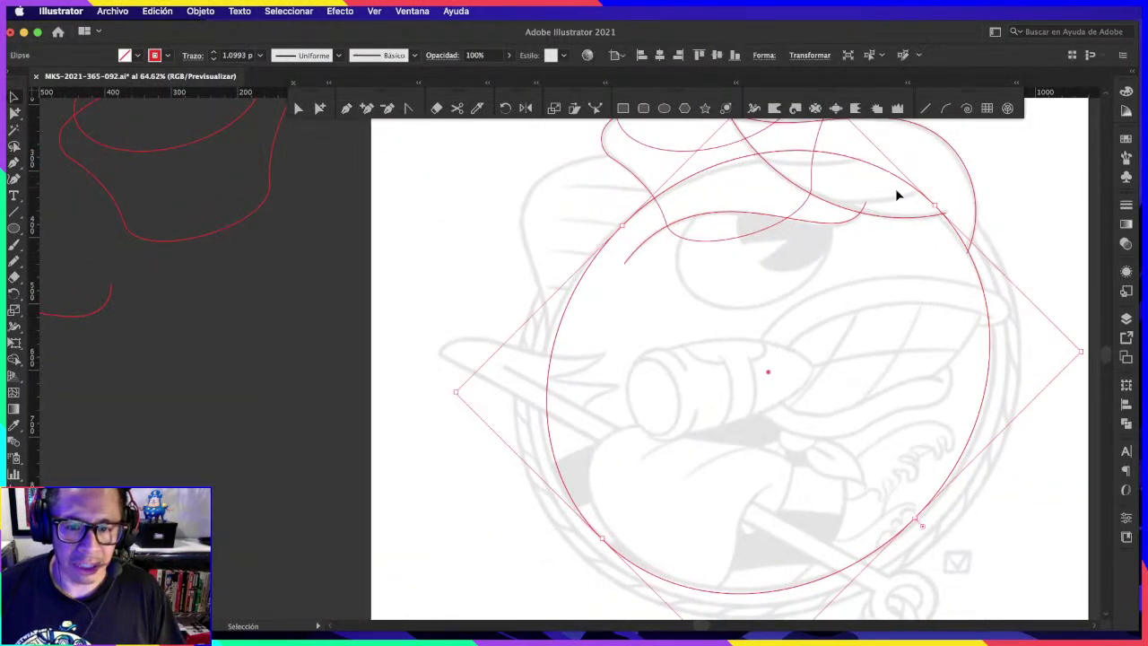
left_click_drag(938, 208, 931, 210)
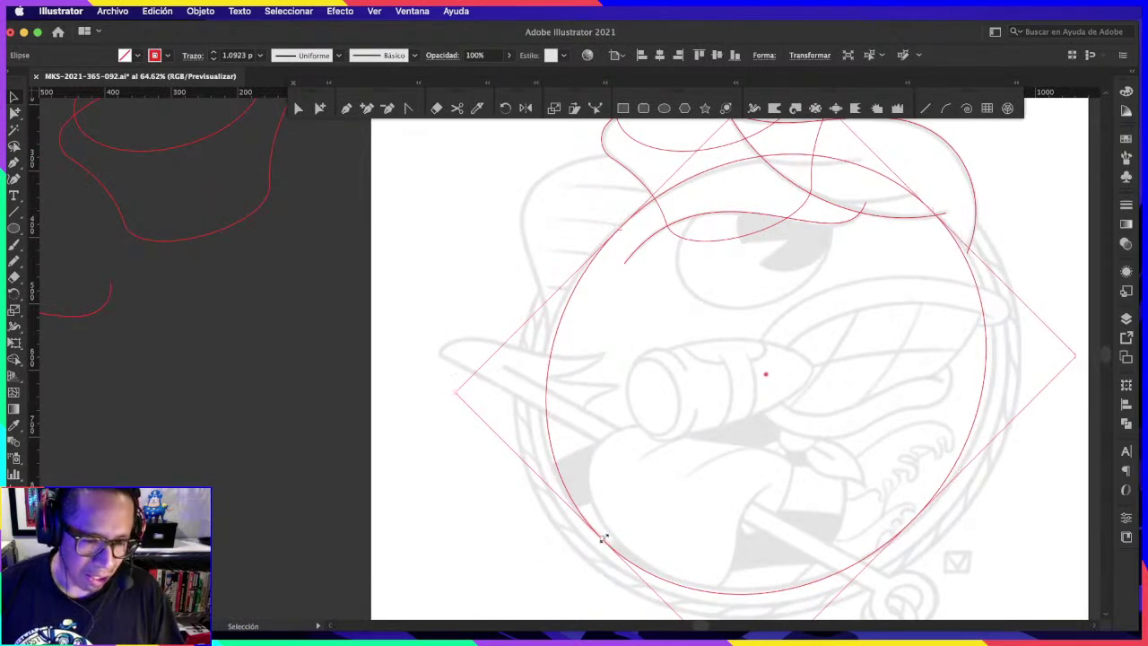
left_click_drag(598, 538, 587, 535)
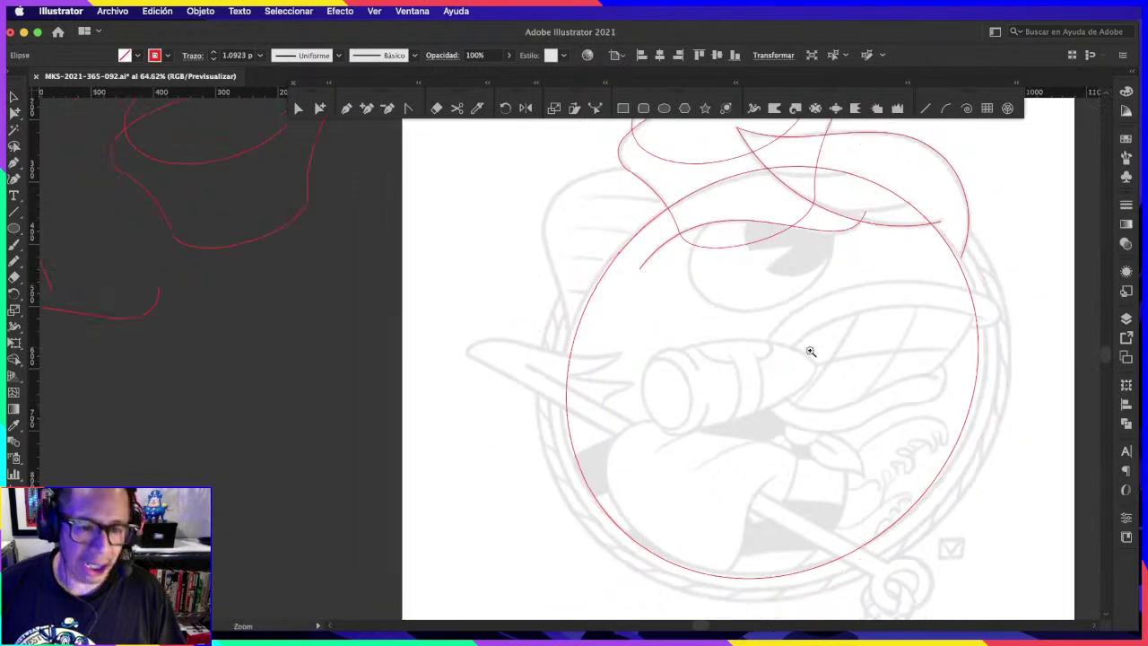
scroll(902, 335, "down", 3)
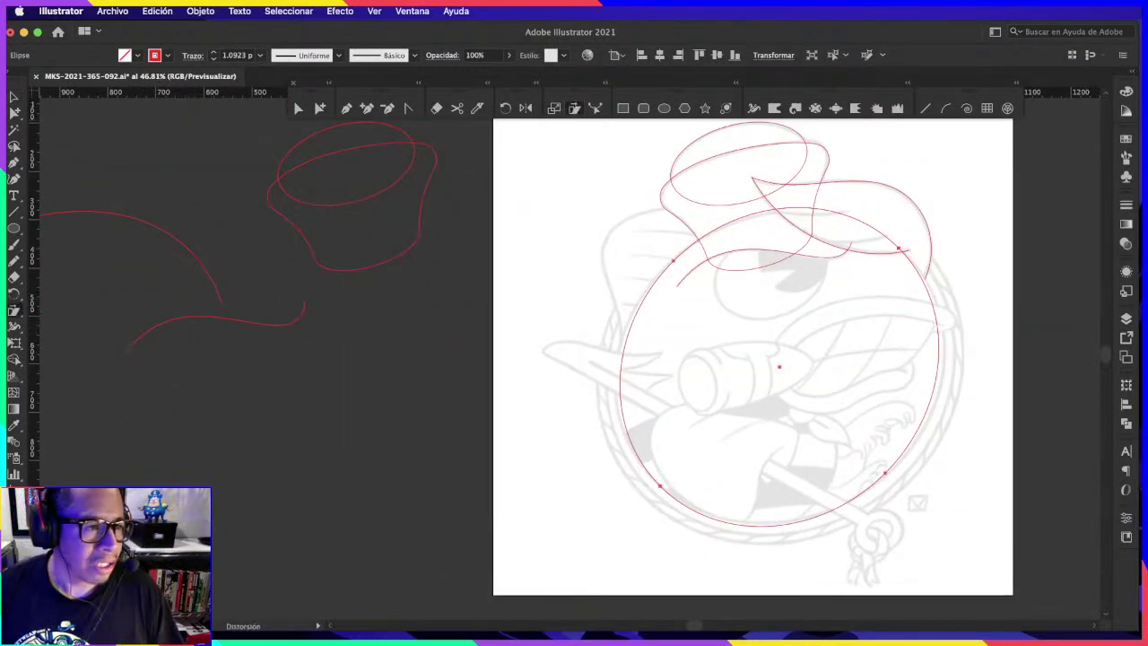
Step: Nudge the ellipse's upper-left edge to about 629 × 700 px and deselect it
key("v")
scroll(682, 258, "up", 2)
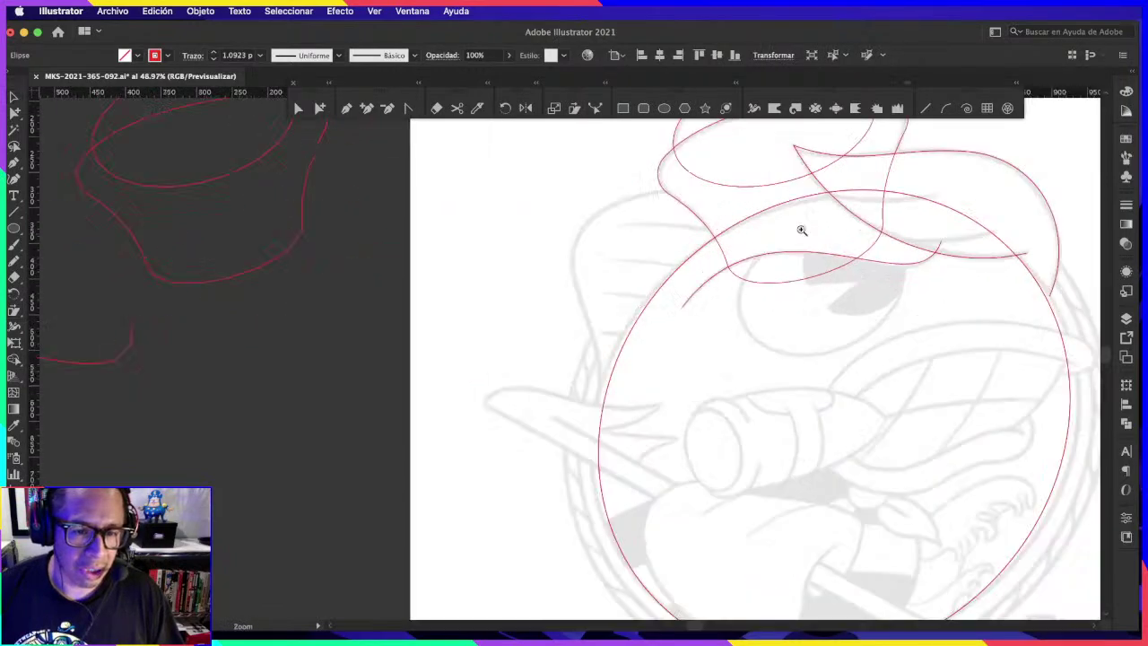
scroll(685, 269, "up", 2)
left_click_drag(689, 287, 682, 278)
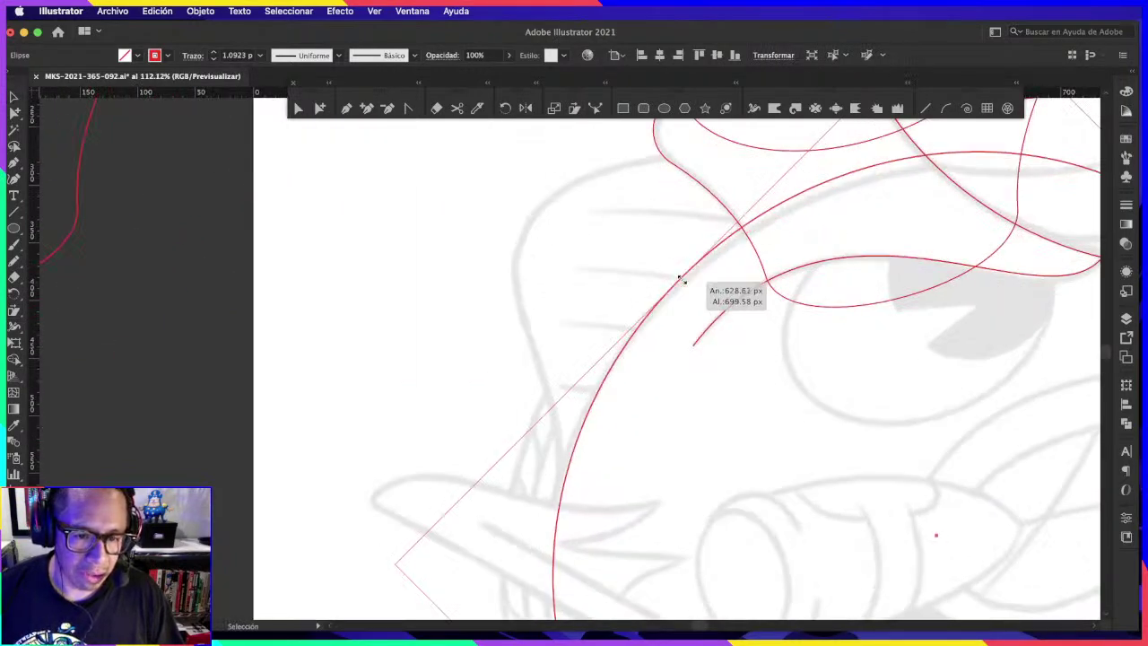
scroll(718, 296, "down", 2)
scroll(748, 301, "down", 2)
scroll(938, 290, "up", 2)
scroll(964, 298, "up", 1)
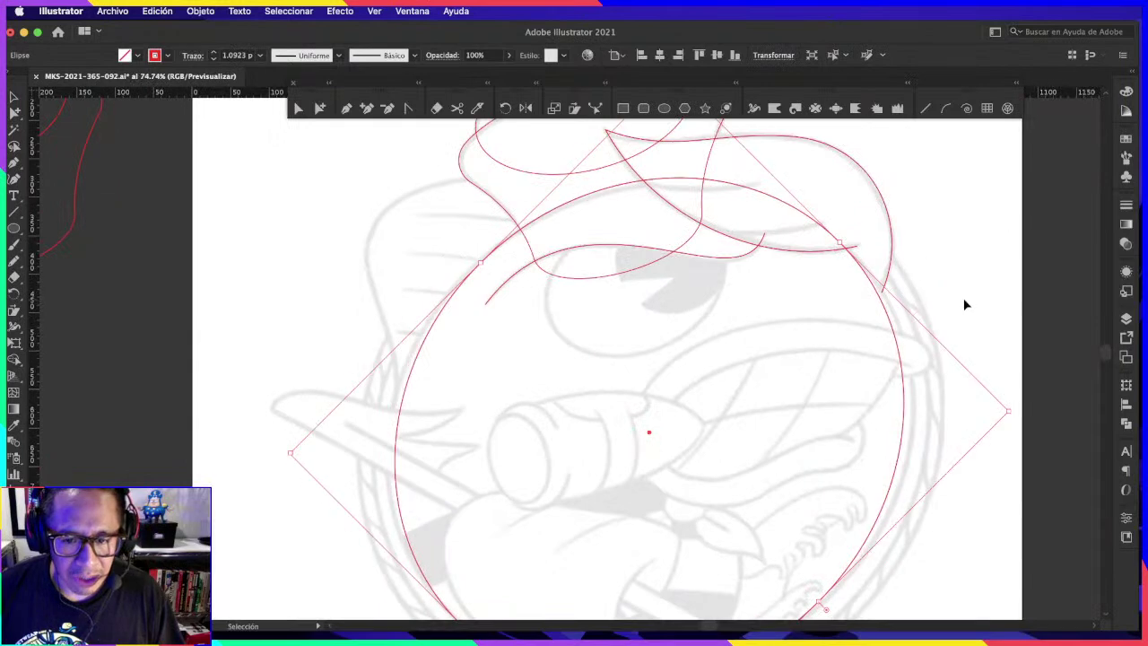
scroll(957, 367, "down", 2)
key("super+space")
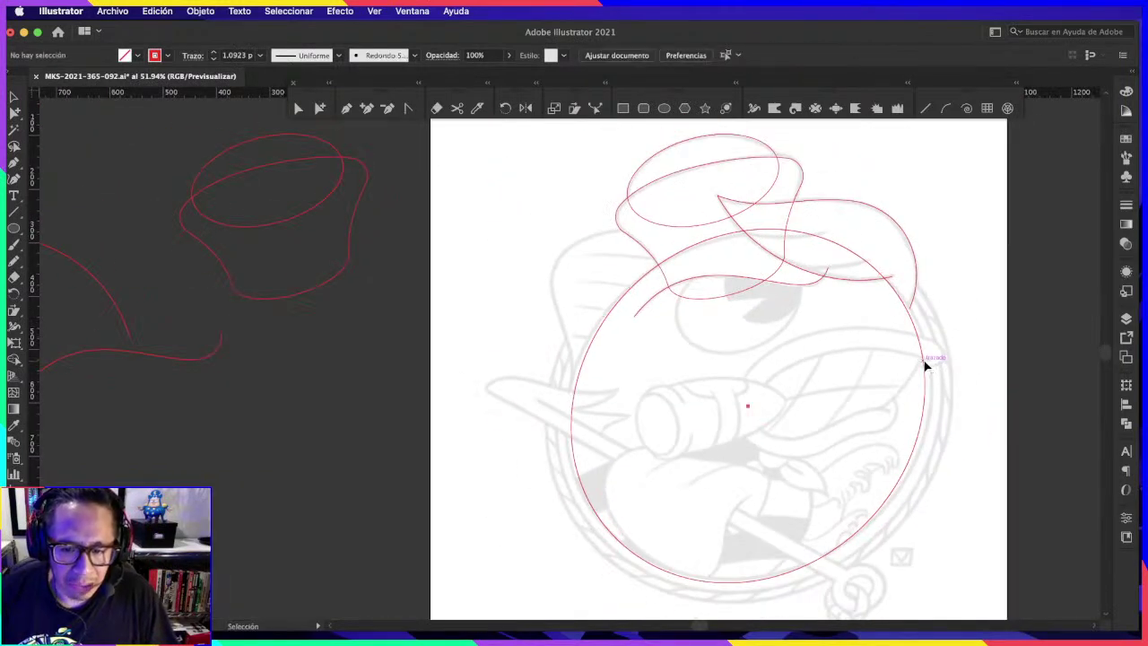
key("super+space")
key("super+shift+a")
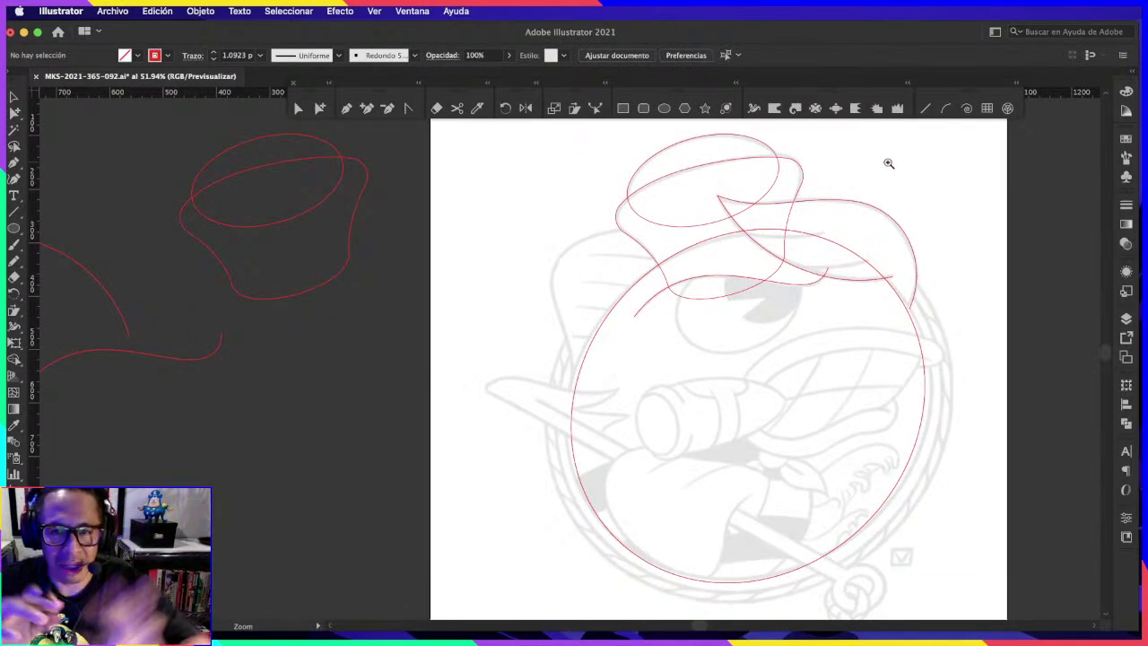
Step: Draw a three-anchor Pen curve from the head's right edge hooking left past the cigar and back
left_click(890, 326)
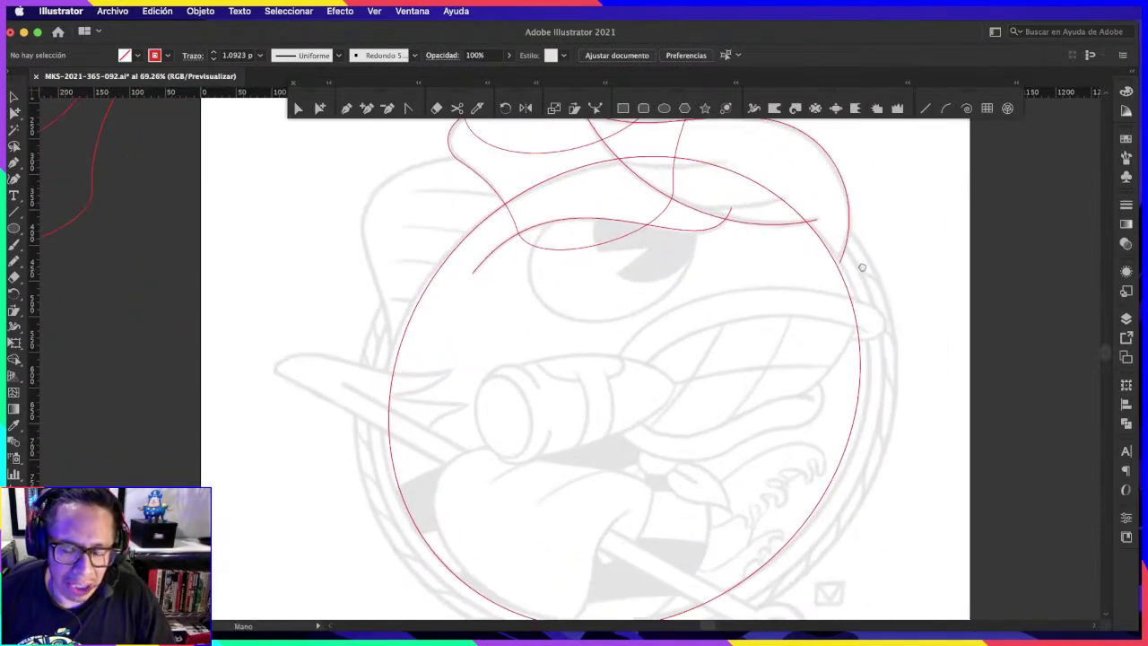
key("v")
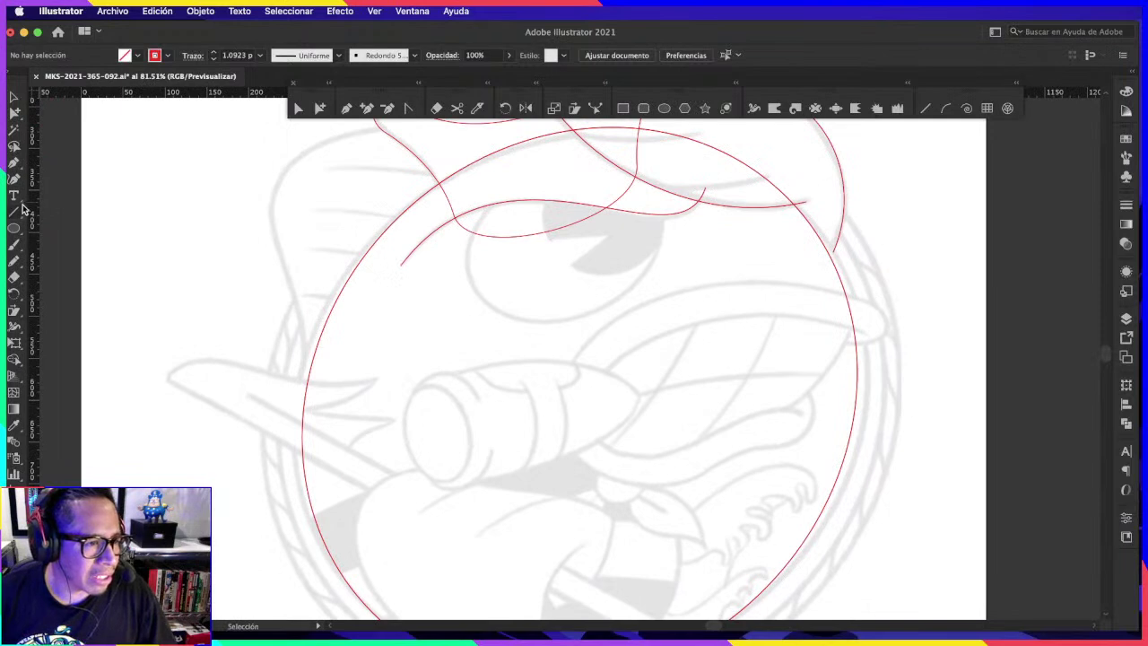
left_click(352, 110)
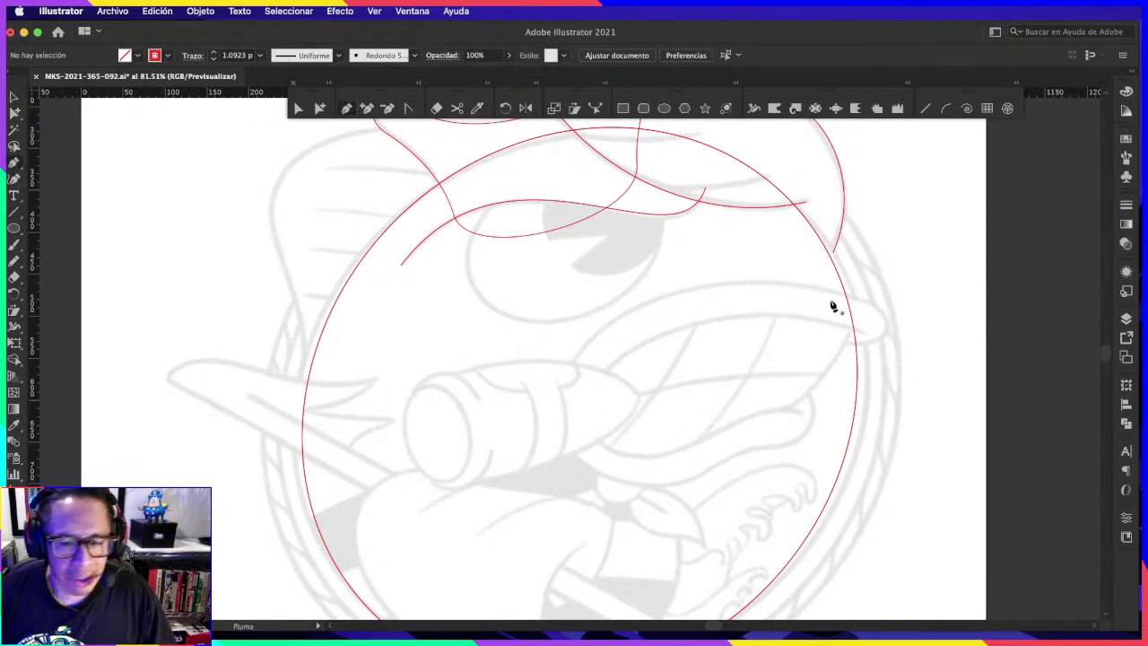
left_click(876, 320)
left_click_drag(576, 418, 550, 581)
left_click_drag(789, 424, 853, 447)
key("a")
left_click(1124, 207)
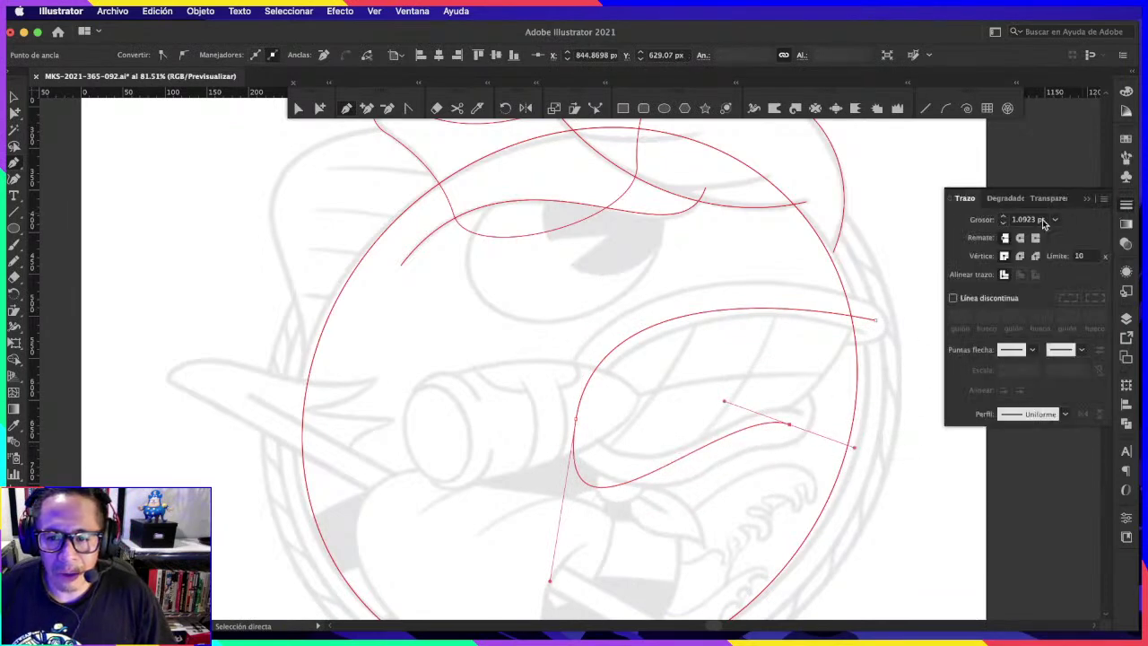
Step: Give the mouth curve a 55 pt stroke weight with Round Cap ends, then deselect
left_click(1032, 220)
type("10")
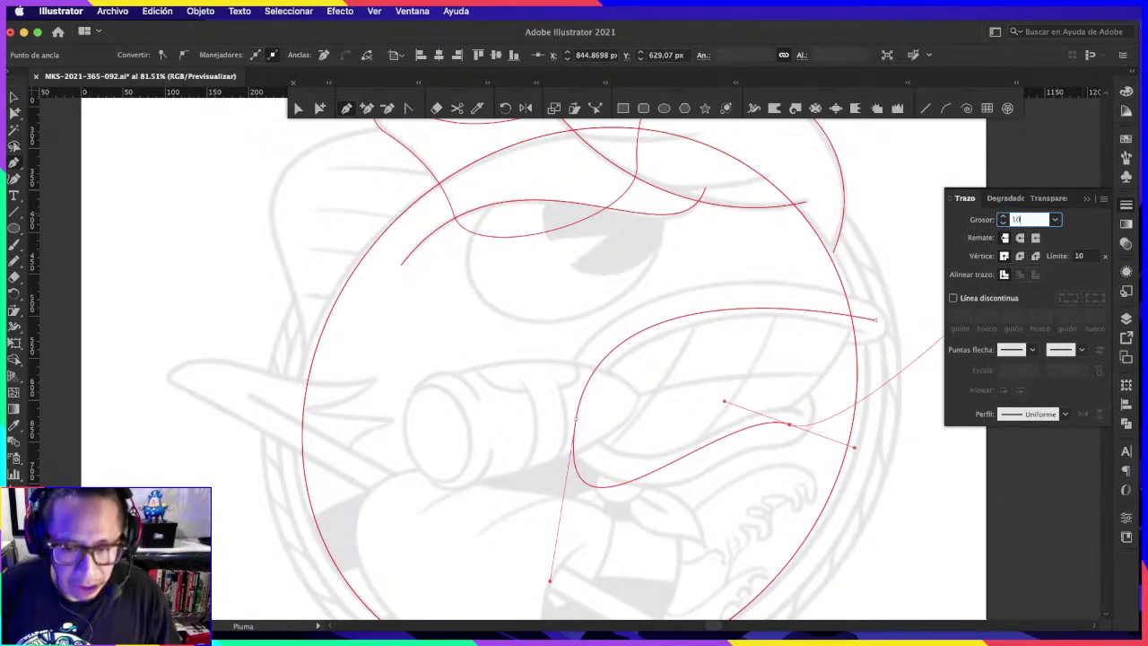
key("Return")
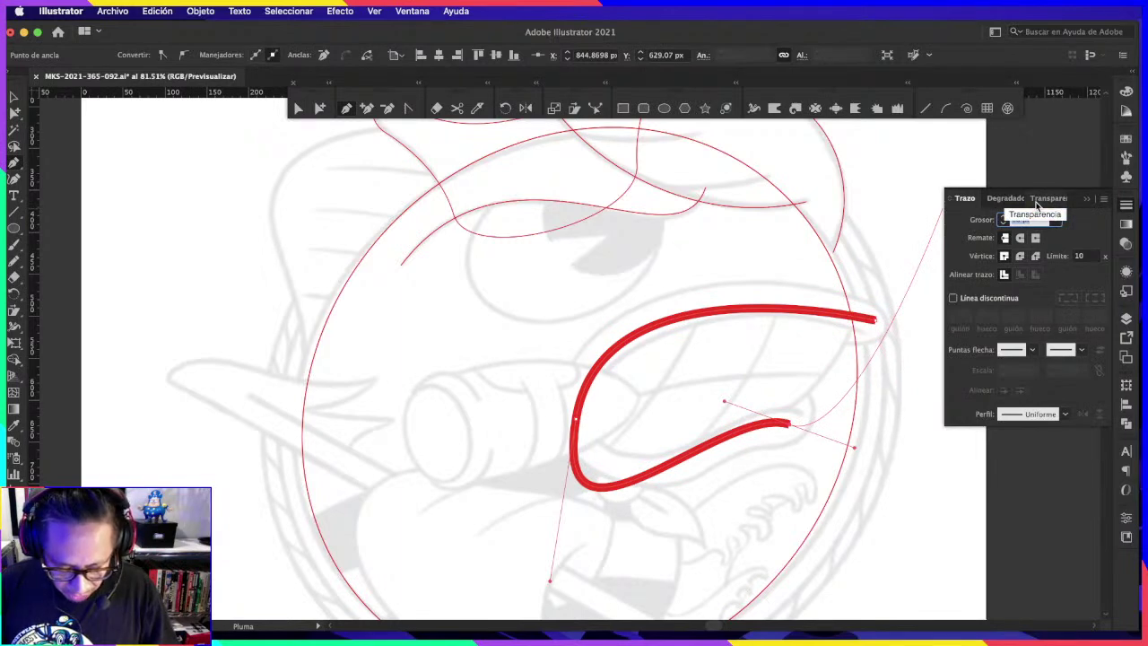
type("0")
key("Return")
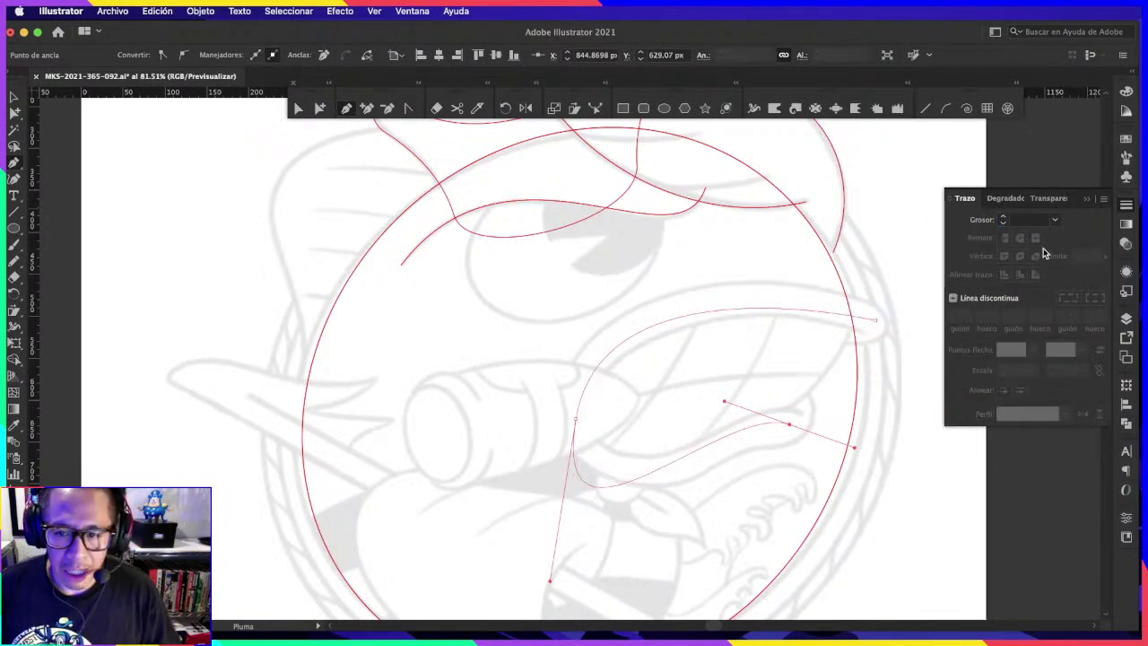
left_click(1038, 222)
type("60")
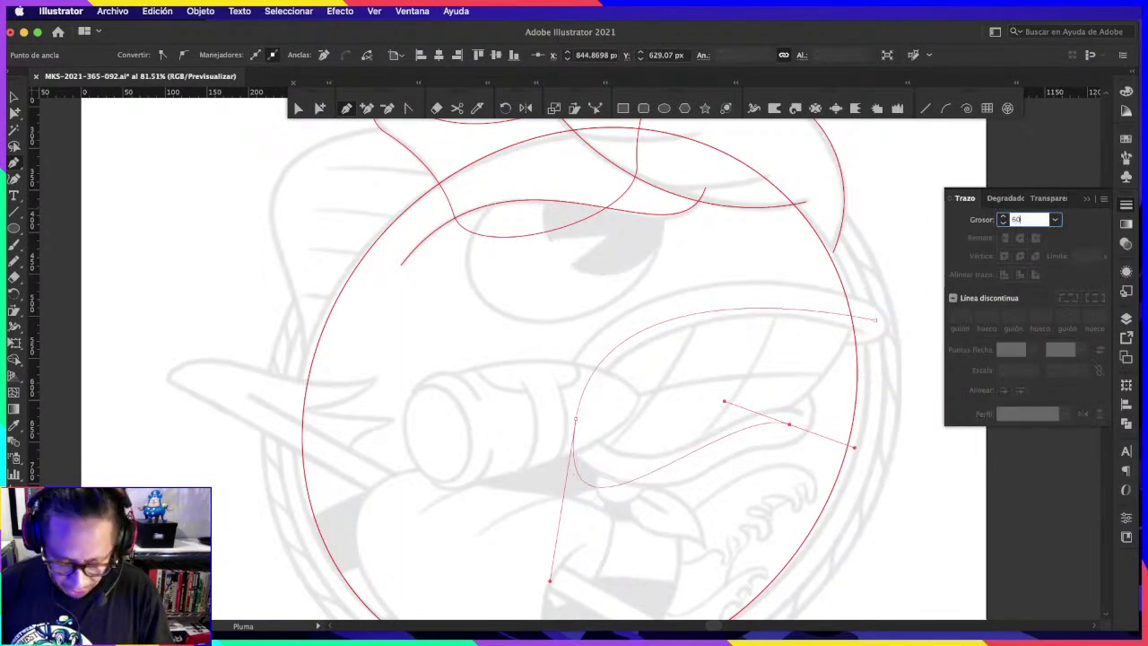
key("Return")
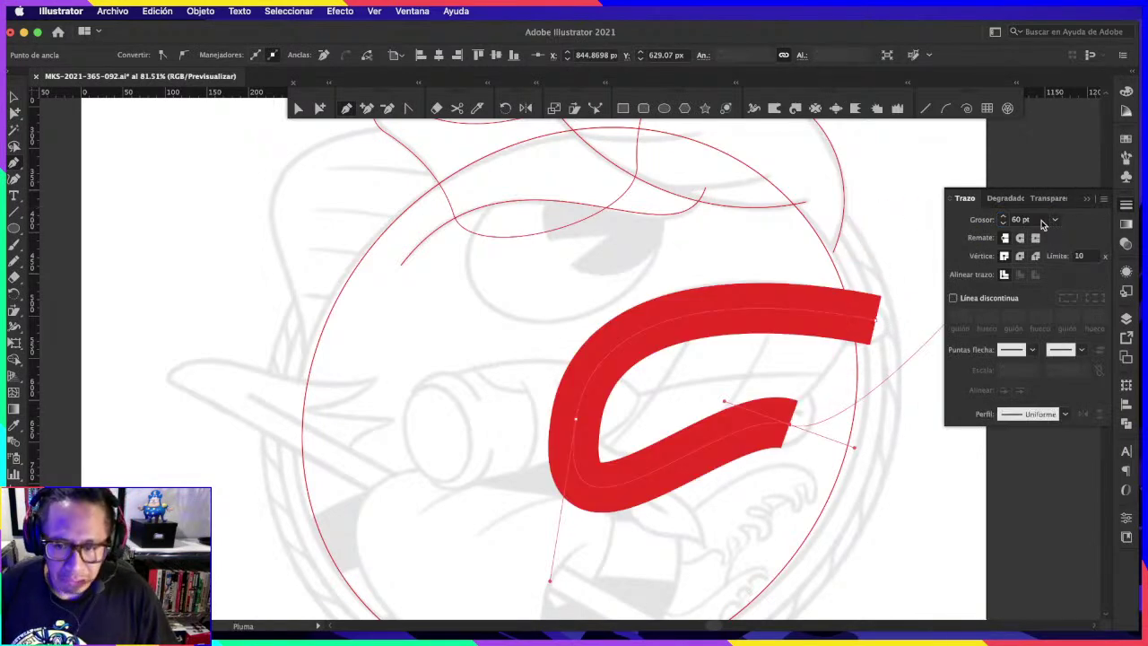
left_click(1041, 221)
type("555")
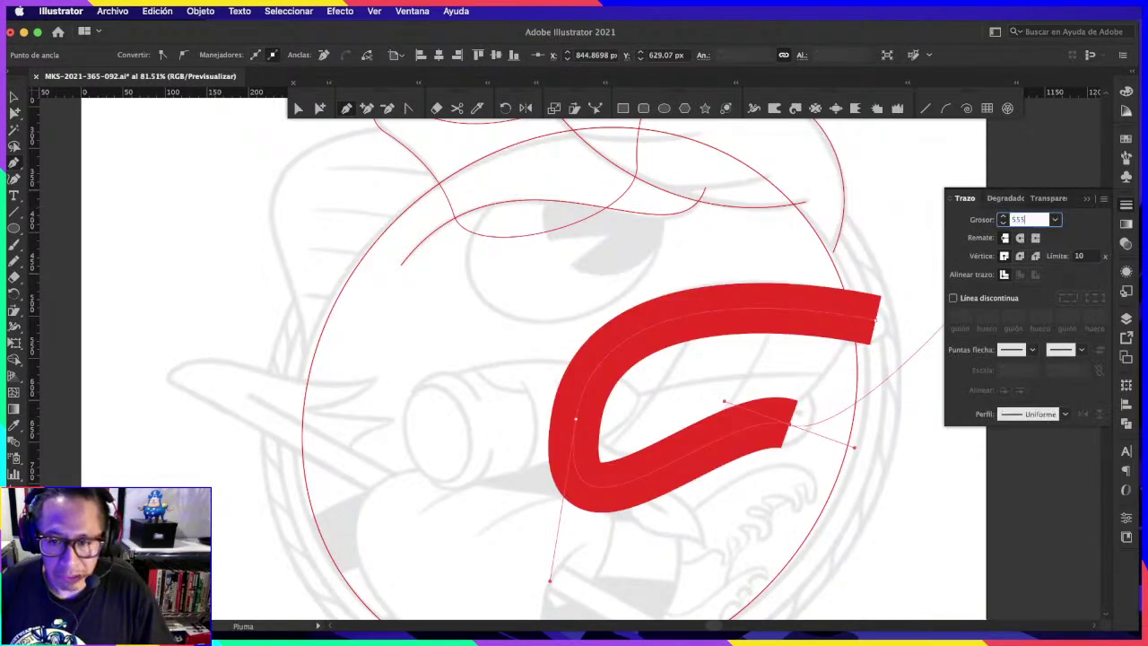
key("Return")
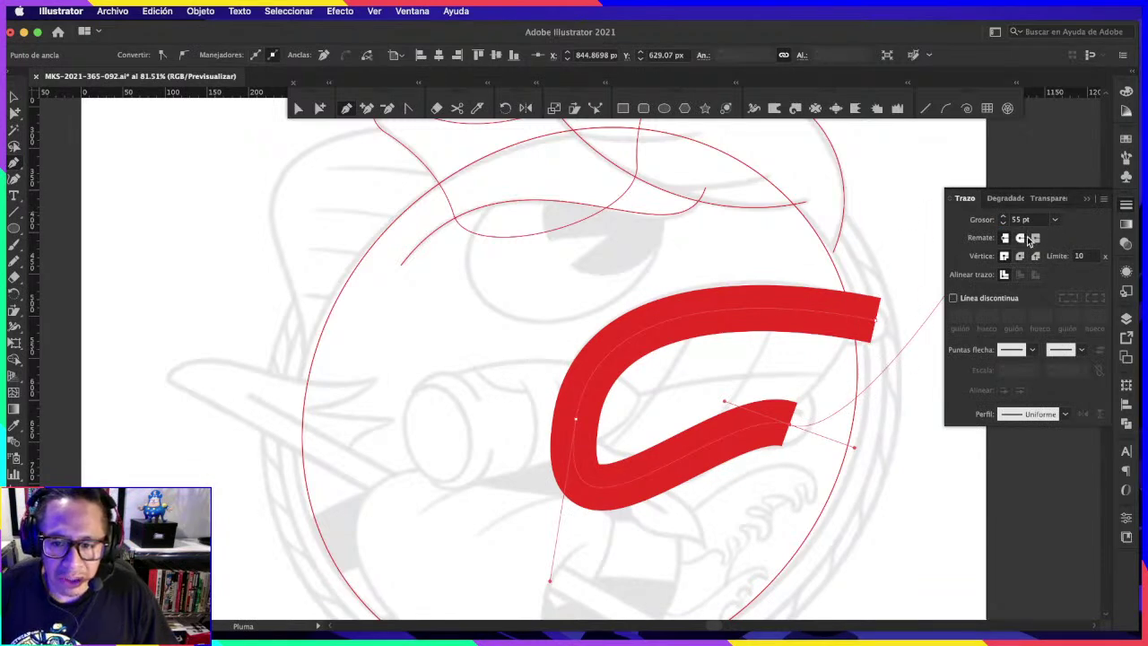
left_click(1029, 238)
left_click(930, 223)
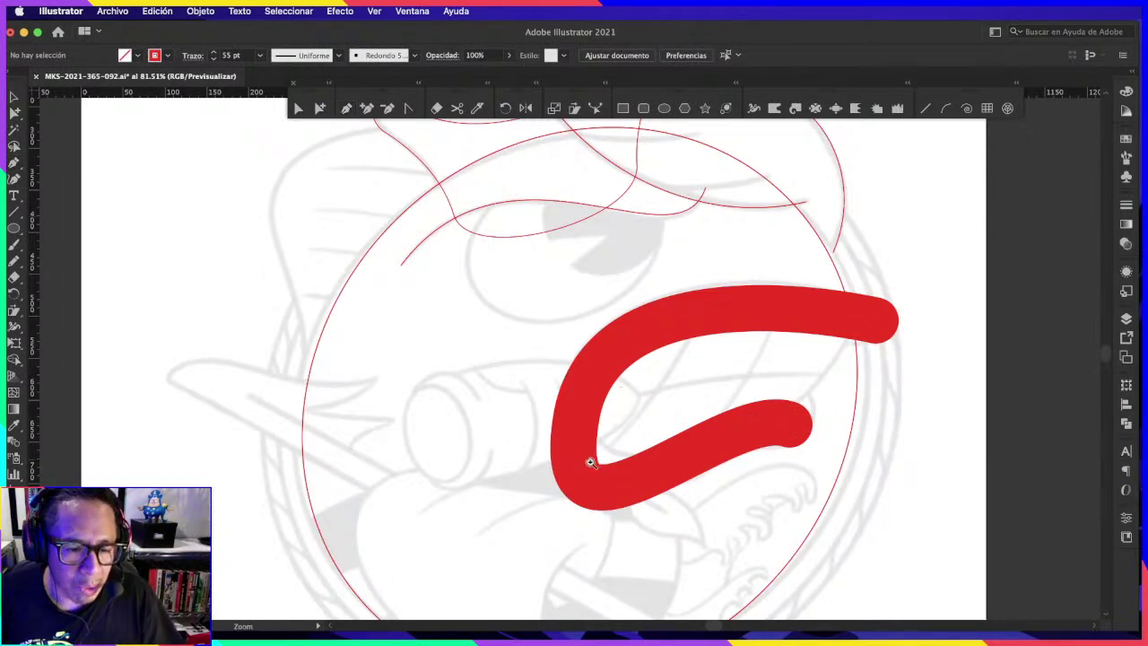
Step: Select the red mouth path with Direct Selection so its anchors show
scroll(590, 462, "up", 2)
left_click(299, 108)
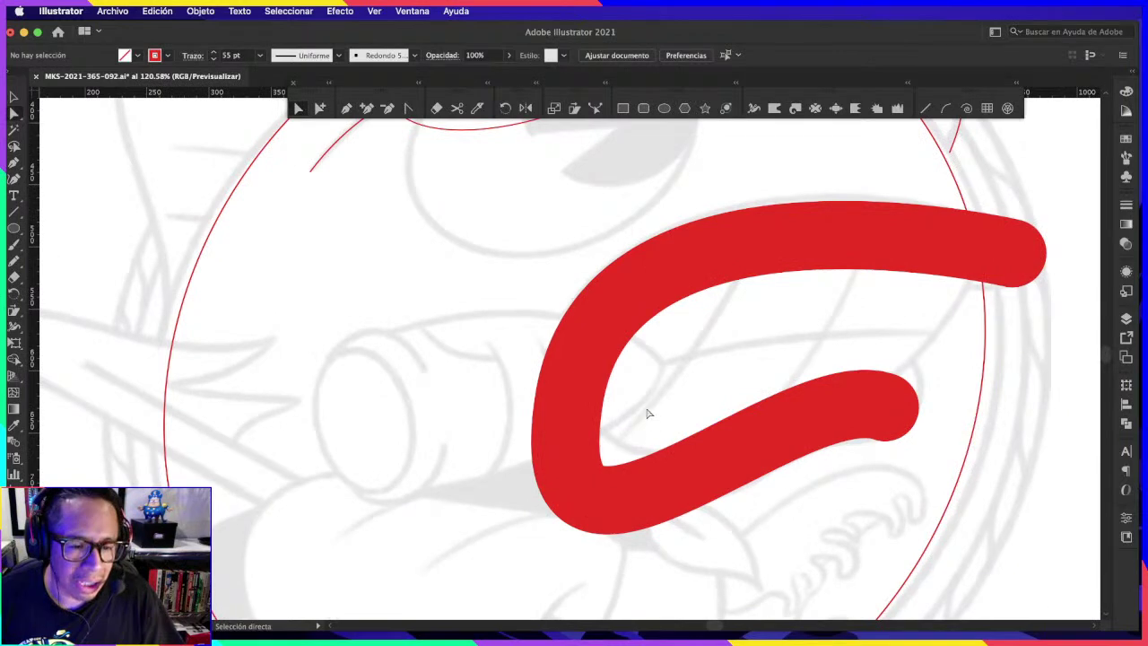
left_click(605, 492)
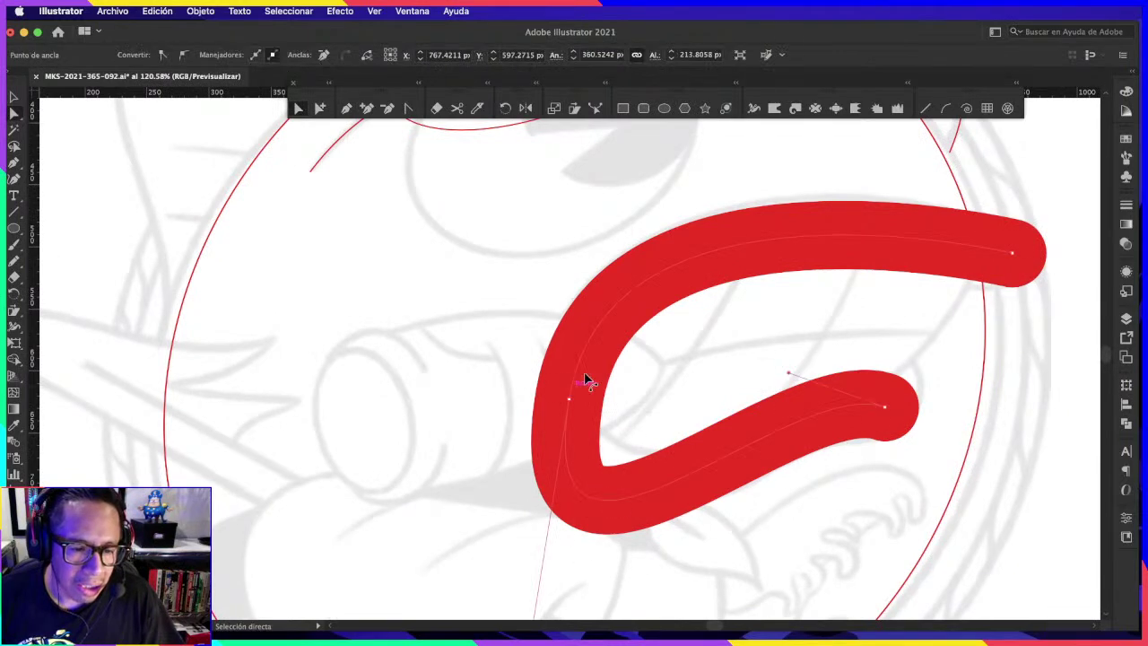
Step: Set layer Capa 2's colour to Azul claro in its Layer Options
left_click(1127, 317)
double_click(1055, 109)
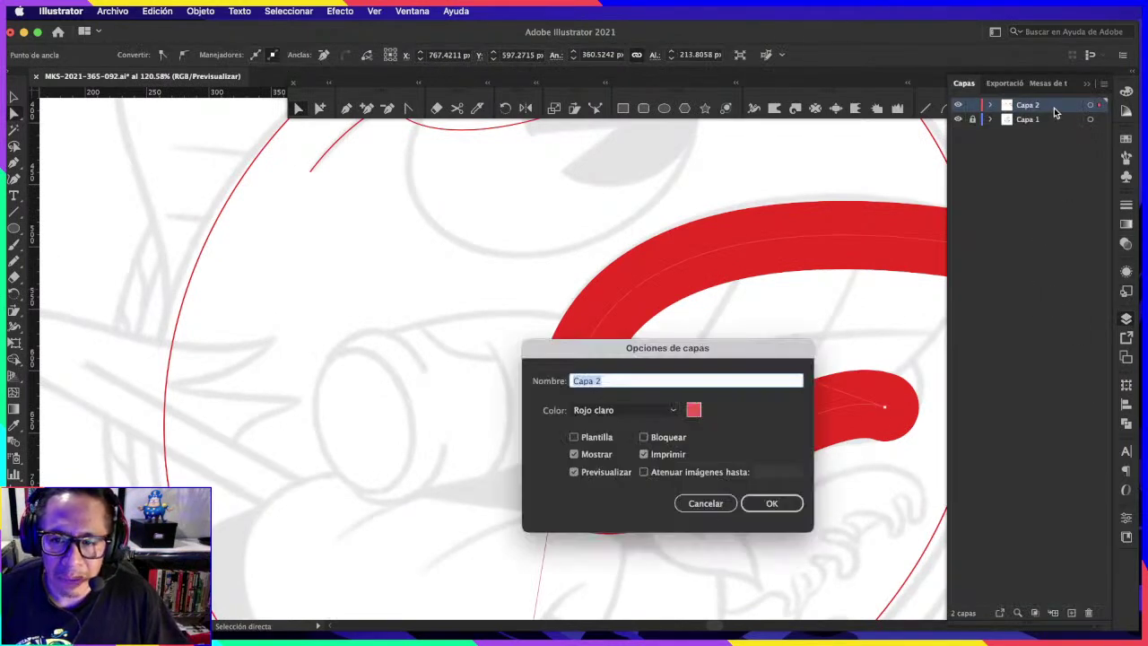
left_click(644, 410)
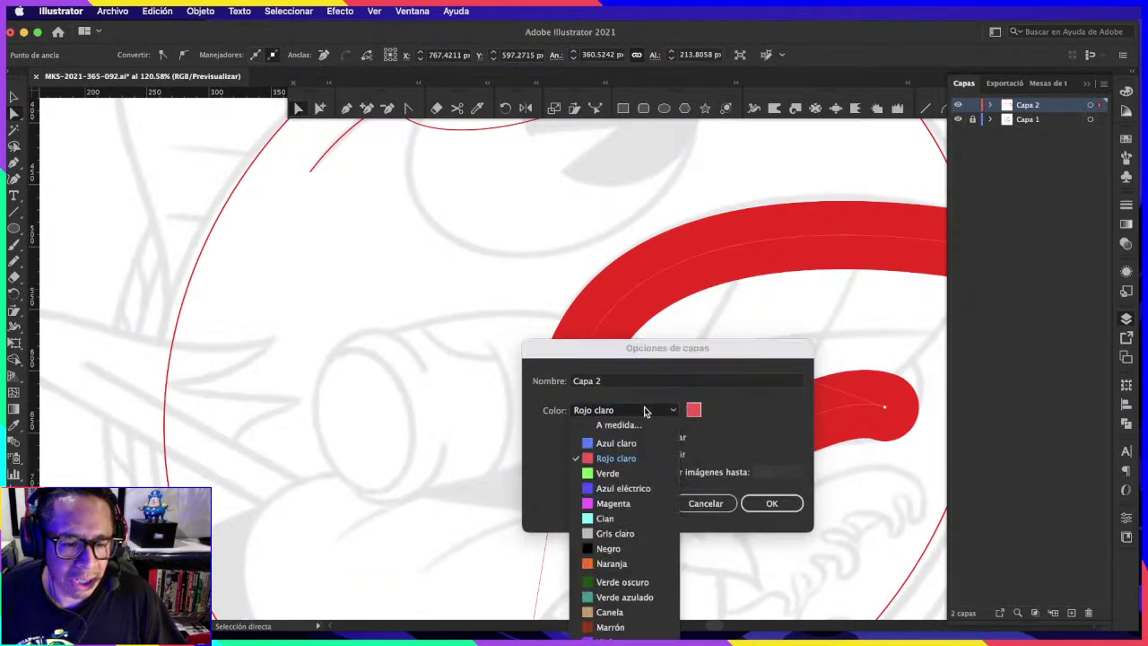
left_click(615, 448)
left_click(772, 504)
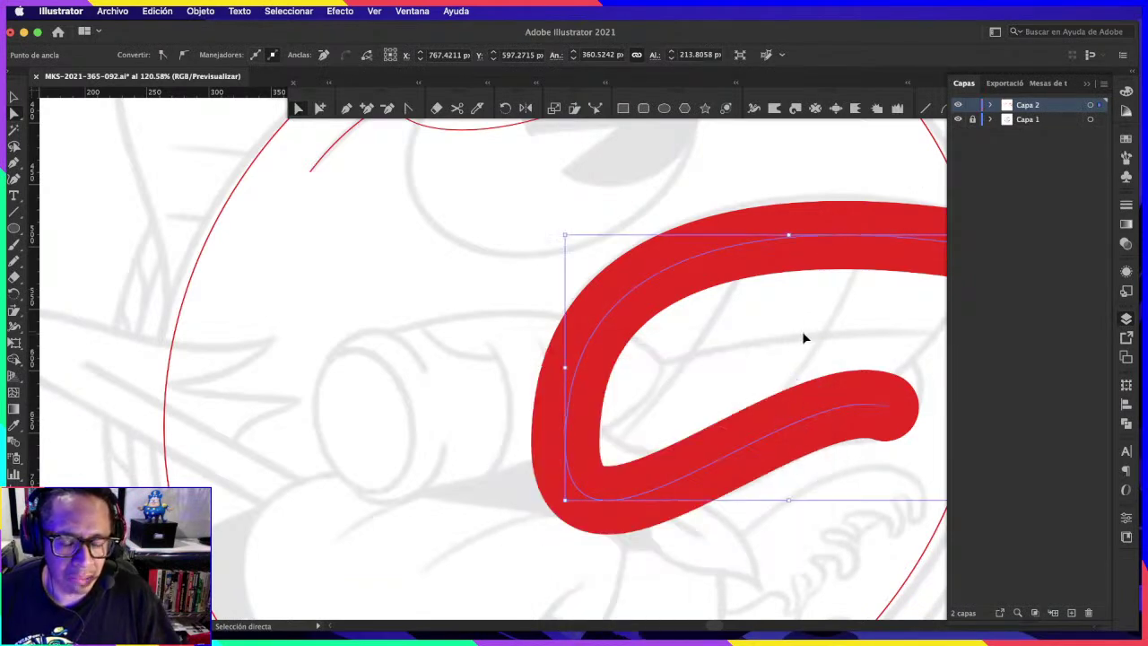
scroll(802, 331, "down", 3)
scroll(780, 419, "up", 2)
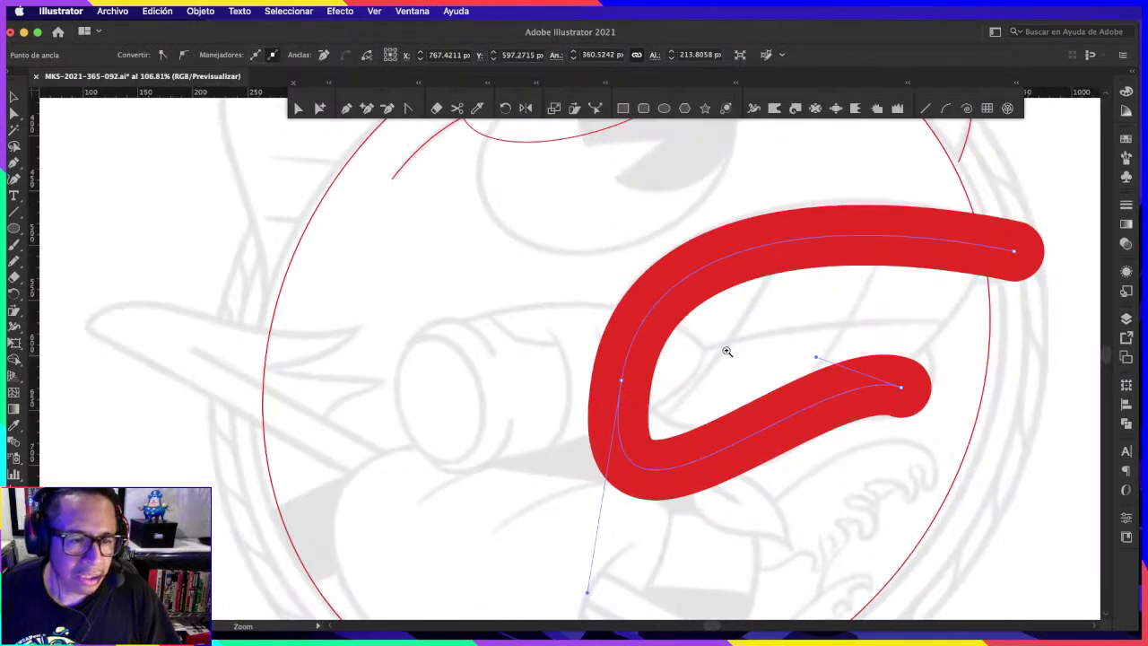
Step: Try pulling the mouth curve's left lower handle, then undo the change
scroll(726, 351, "down", 2)
left_click(299, 109)
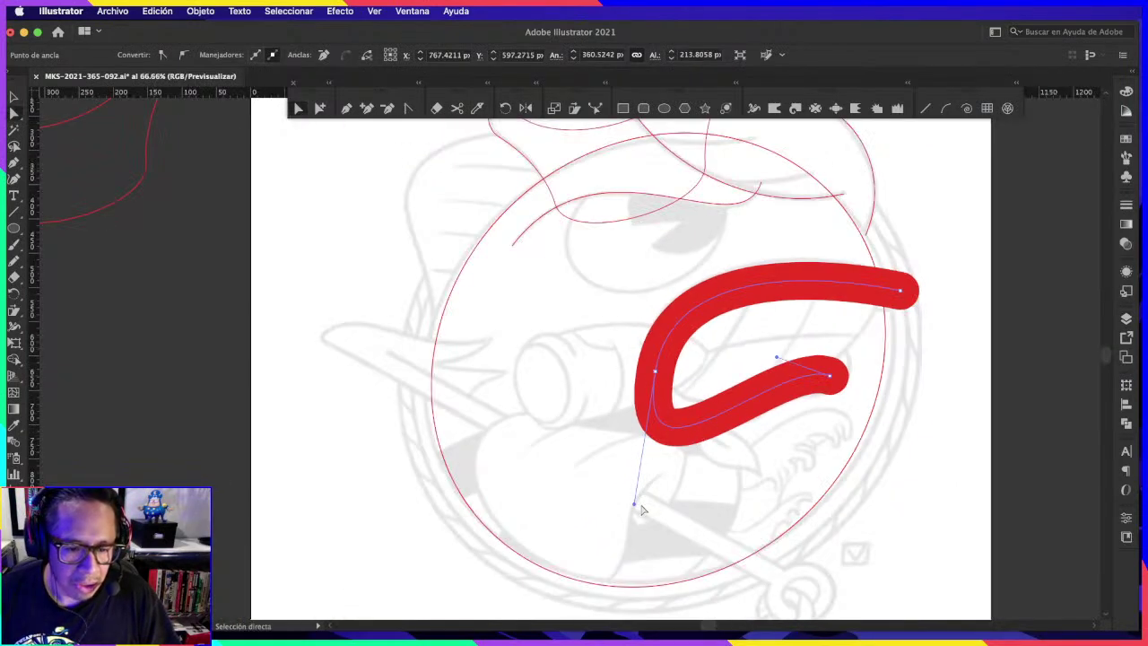
left_click_drag(636, 507, 673, 451)
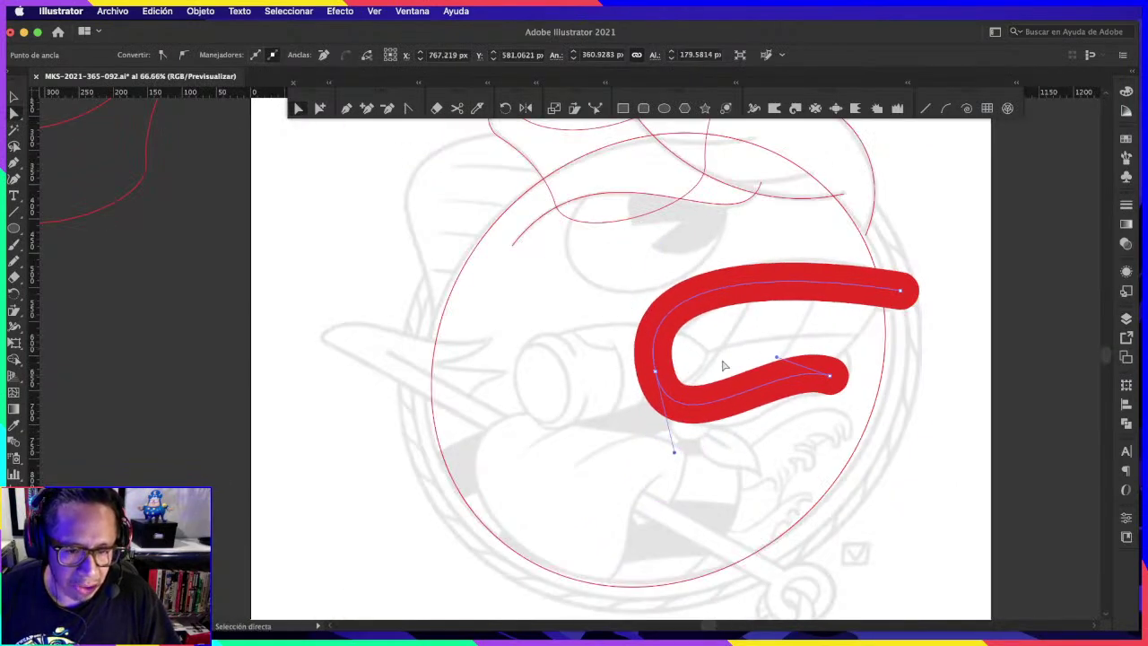
key("super+z")
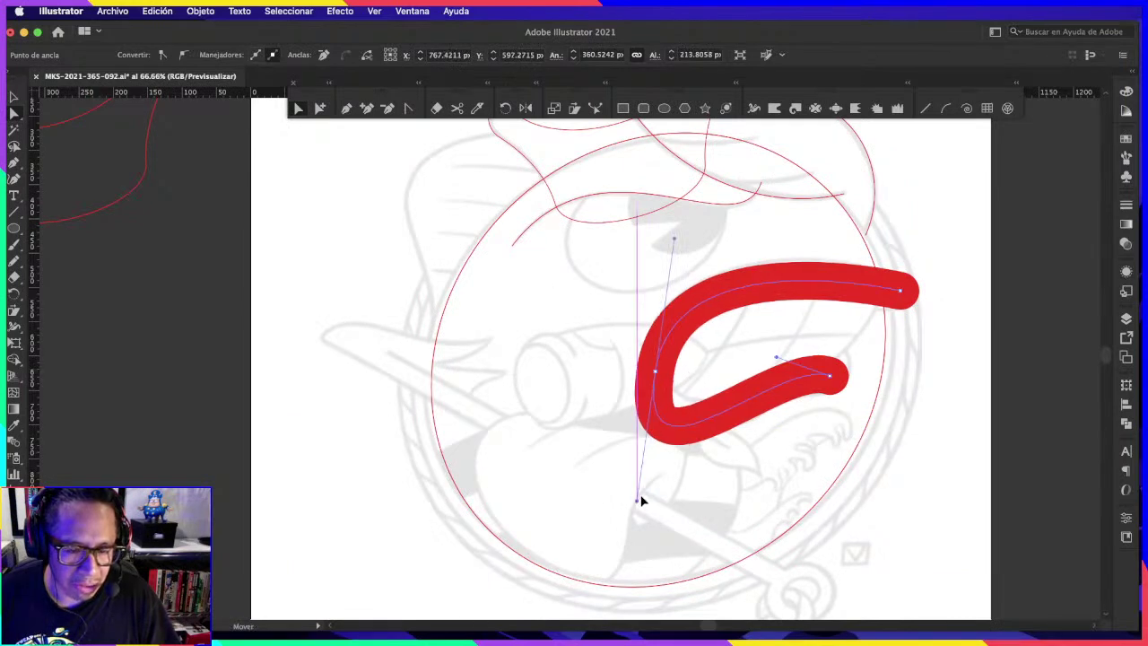
Step: Zoom in and reshape the red curve's handles at its left and upper-right ends
mouse_move(814, 372)
left_mouse_down()
mouse_move(908, 341)
mouse_move(909, 366)
left_mouse_up()
scroll(589, 275, "up", 2)
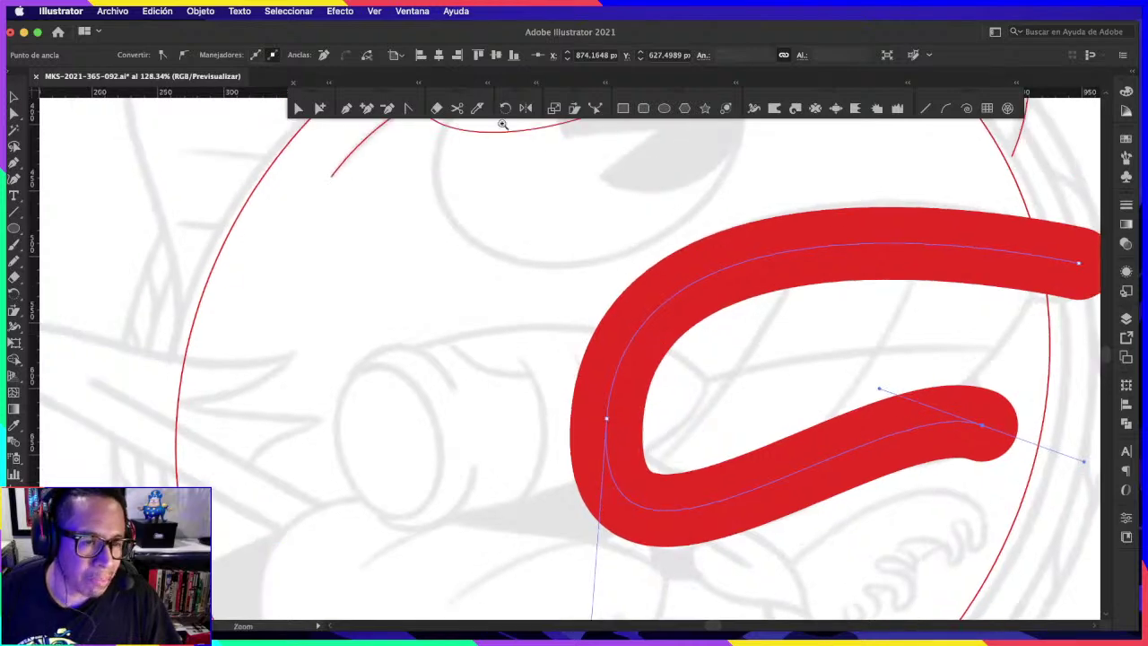
left_click(395, 109)
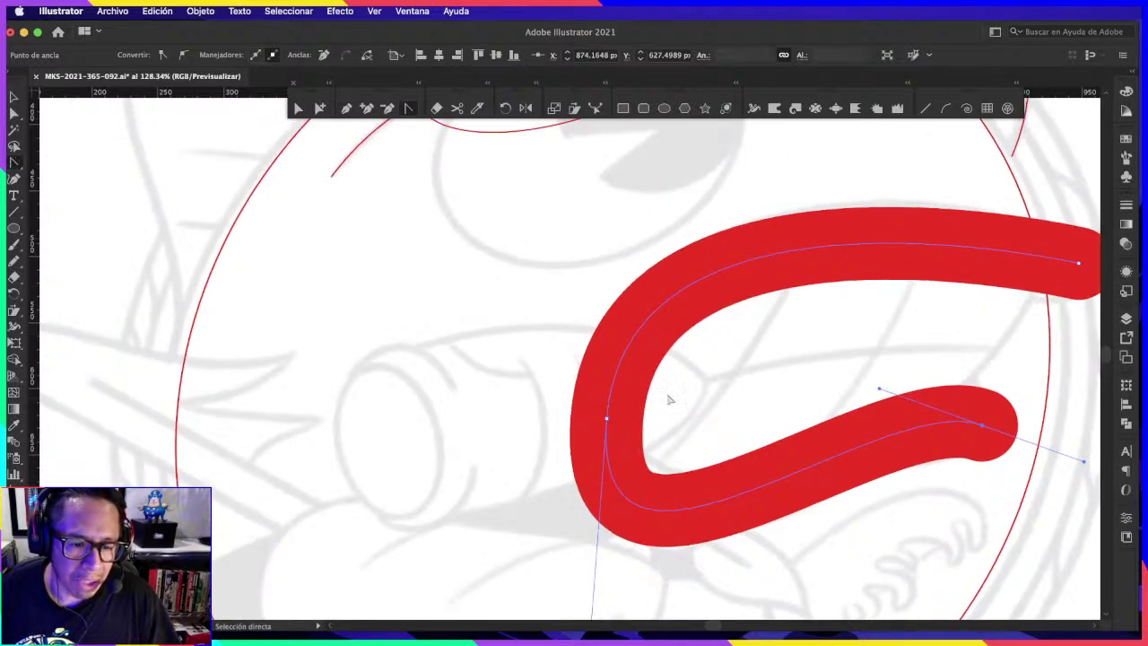
left_click(612, 392)
left_click_drag(628, 161, 598, 190)
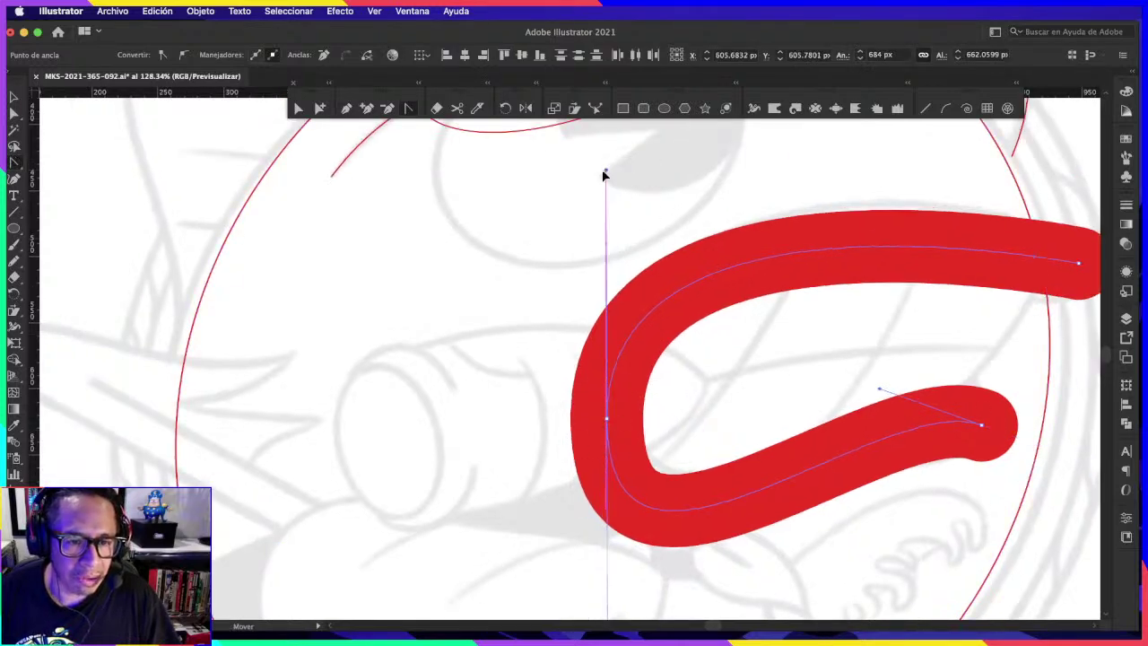
scroll(928, 276, "right", 3)
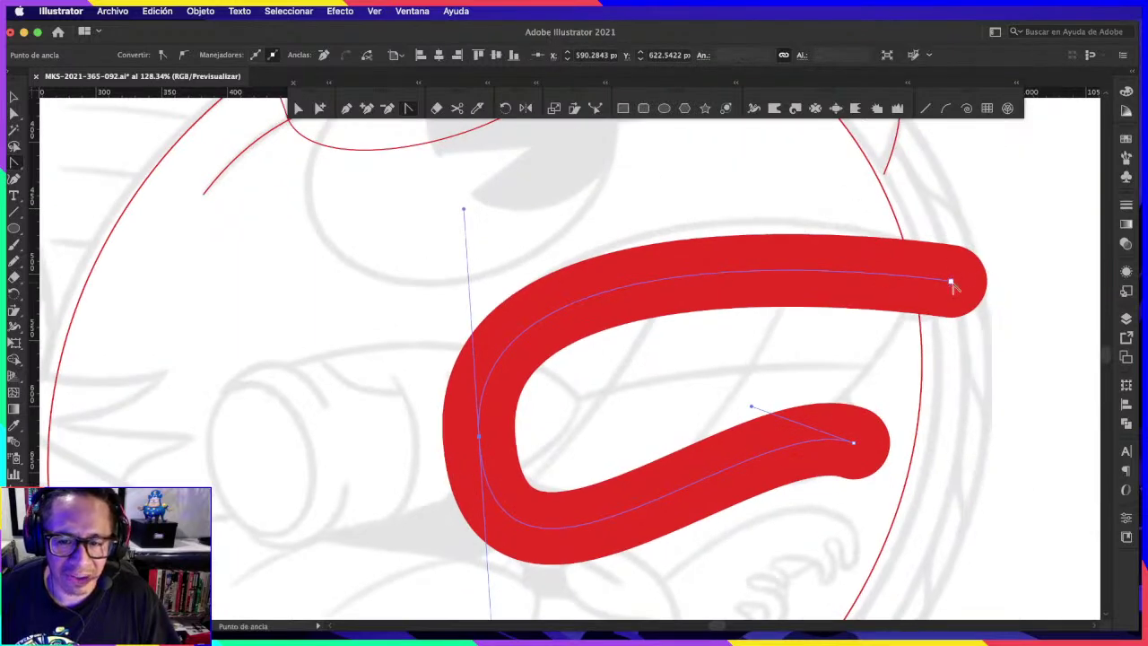
left_click_drag(951, 281, 904, 249)
mouse_move(612, 436)
left_mouse_down()
mouse_move(694, 359)
mouse_move(578, 533)
left_mouse_up()
left_click_drag(578, 583, 583, 549)
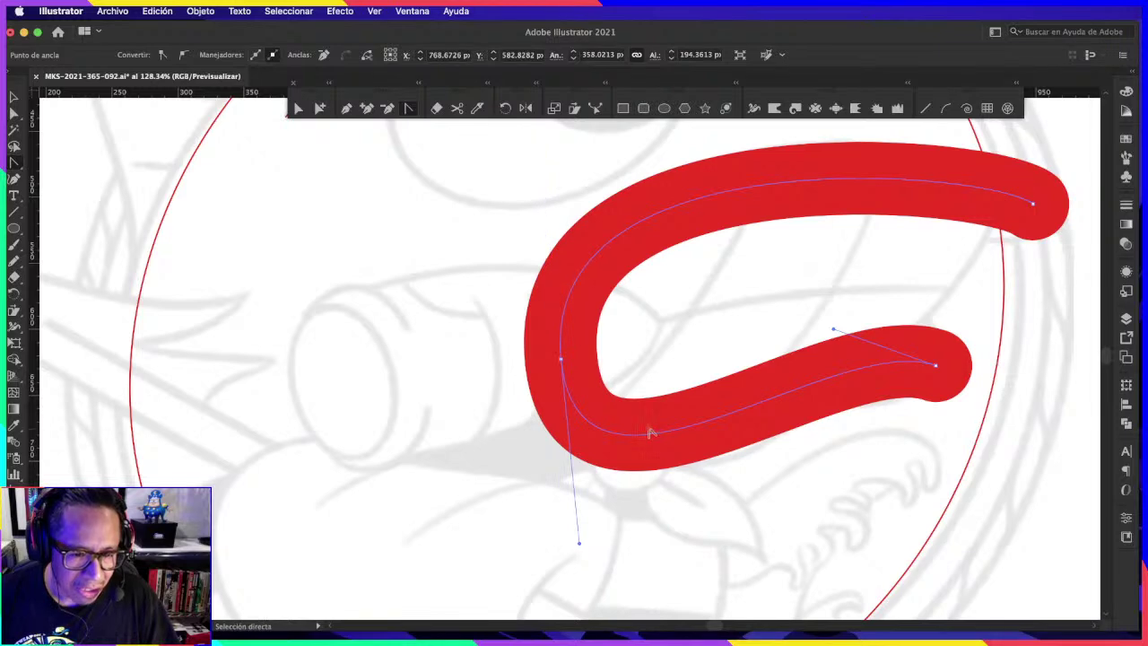
mouse_move(649, 433)
left_mouse_down()
mouse_move(659, 446)
mouse_move(671, 440)
left_mouse_up()
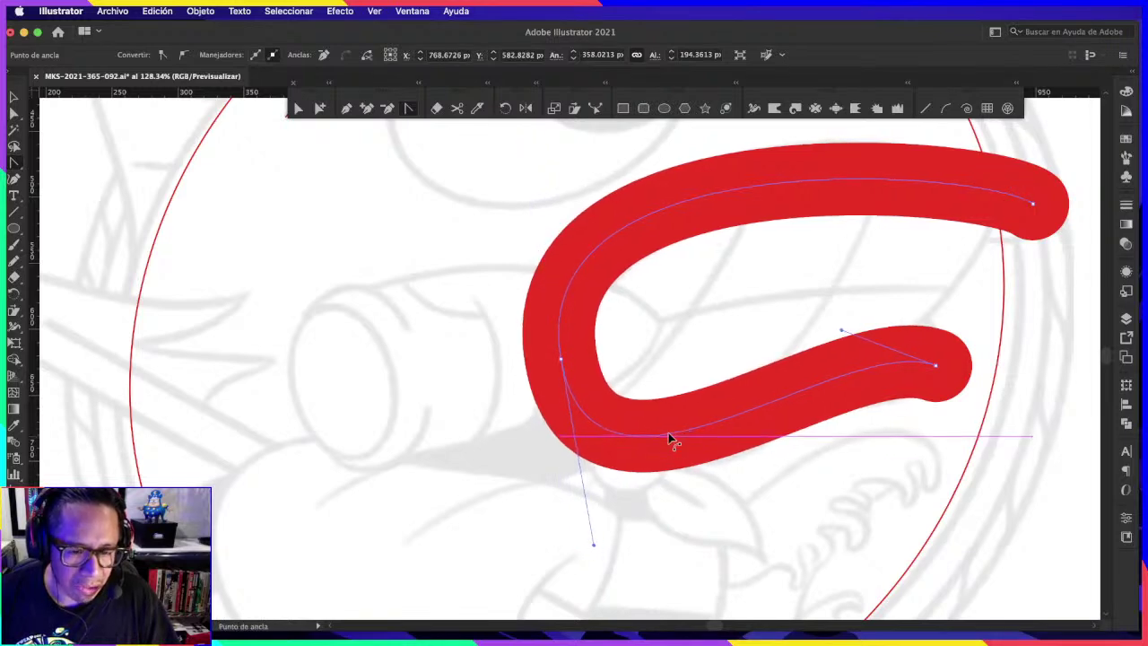
Step: Add an anchor on the lower bend, shift the left anchor, then deselect and zoom
left_click(367, 109)
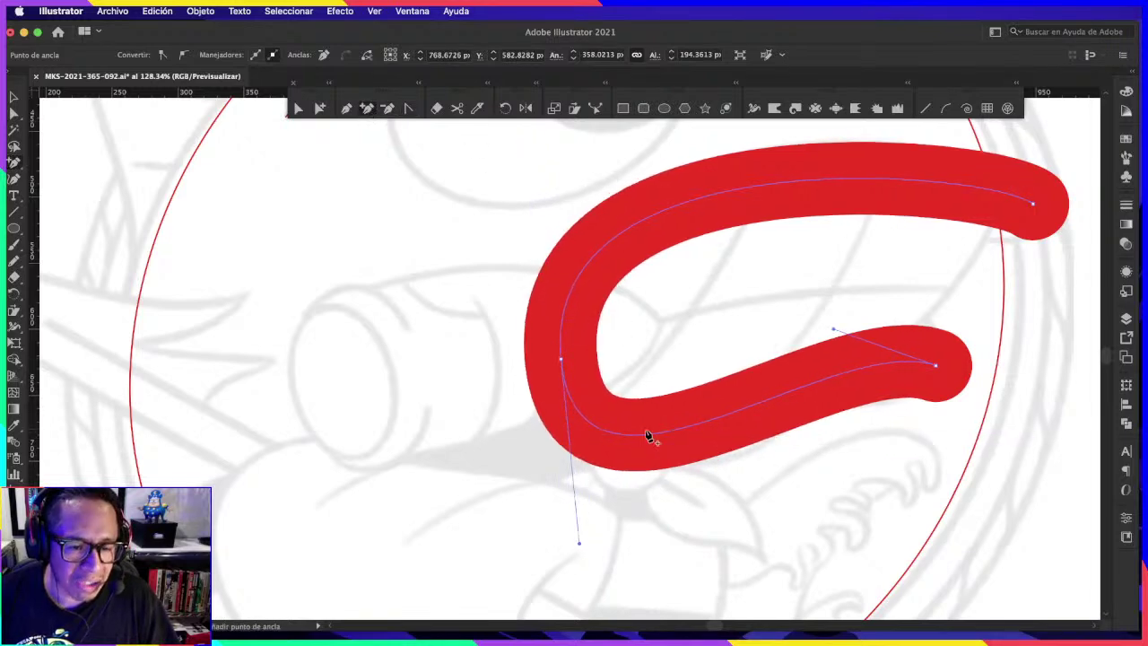
left_click(655, 439)
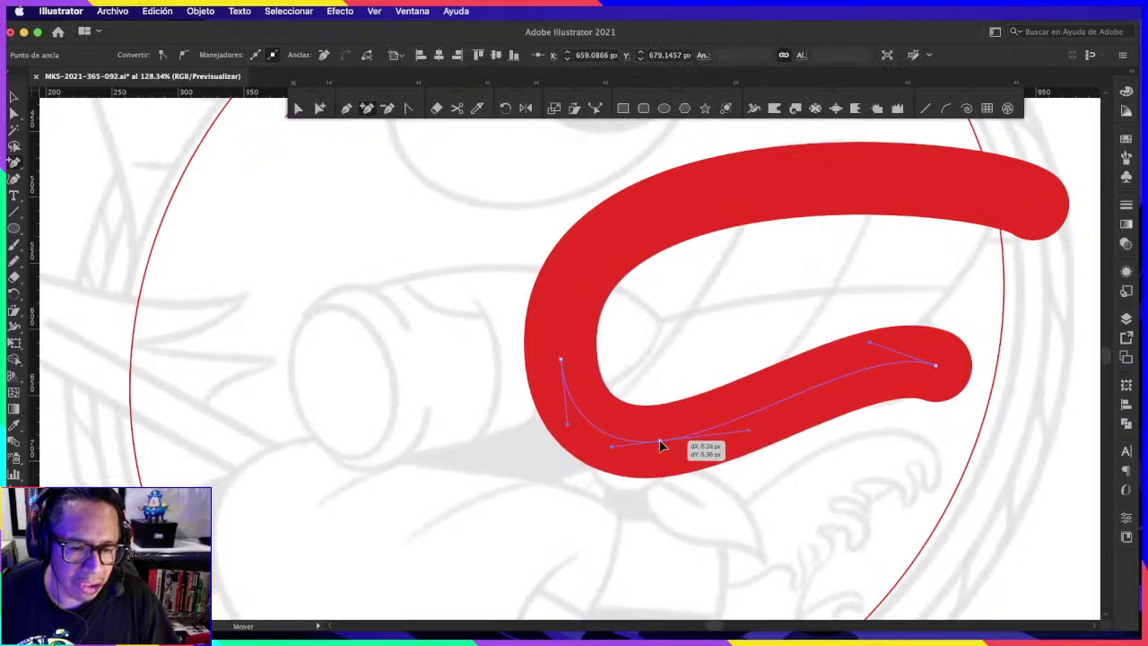
left_click_drag(567, 361, 556, 360)
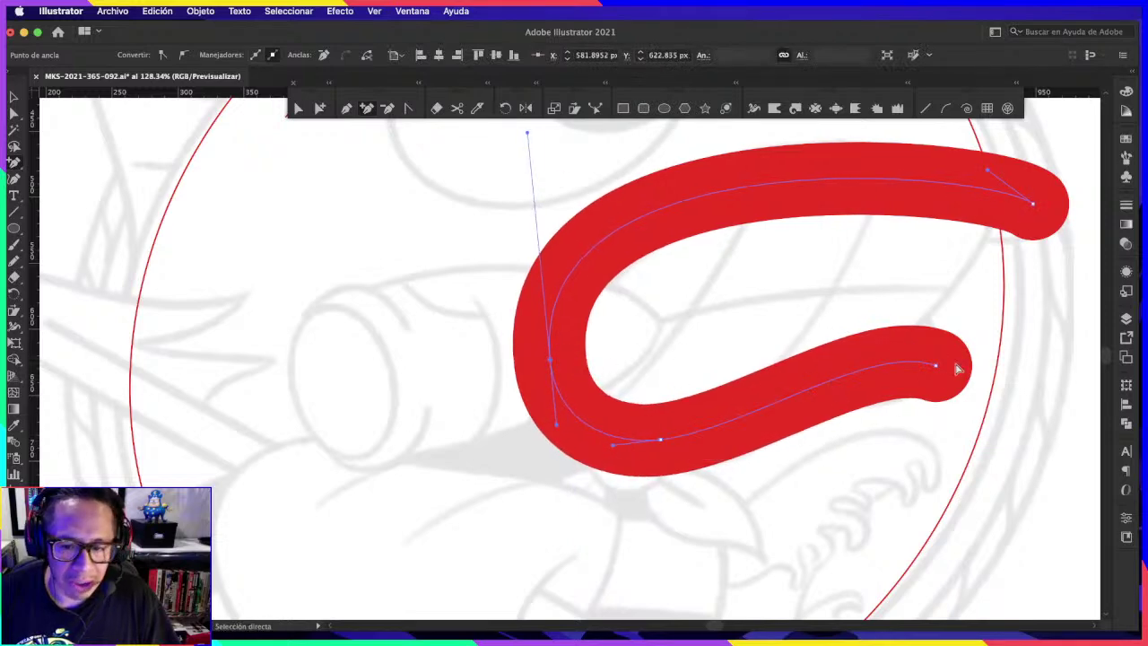
scroll(876, 324, "down", 5)
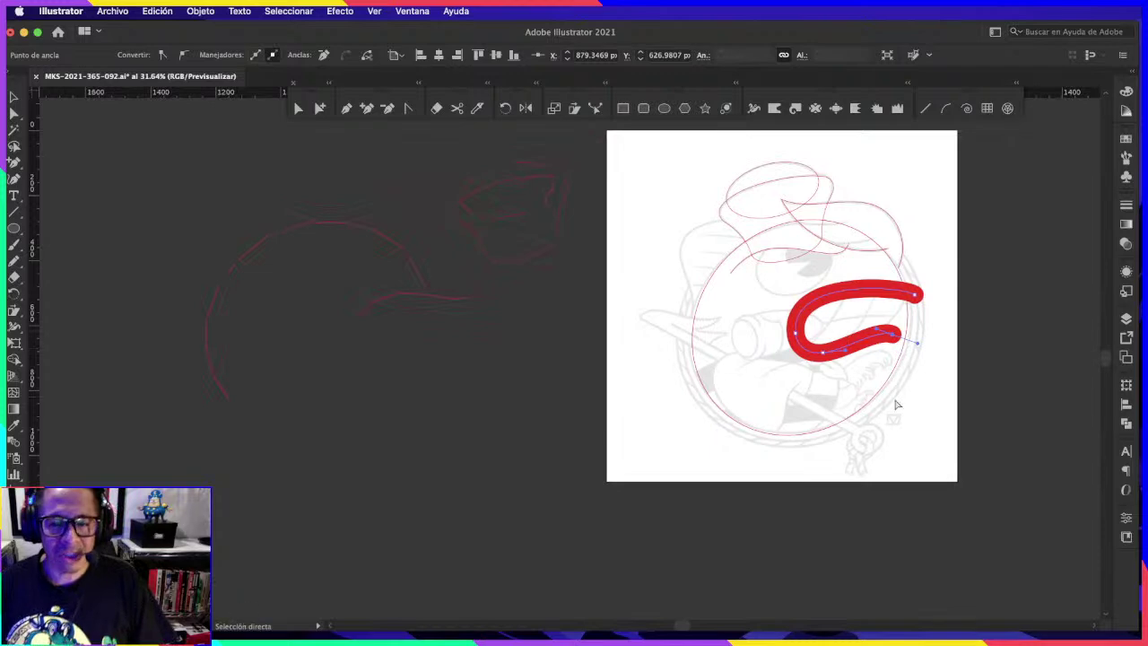
left_click(896, 405)
key("z")
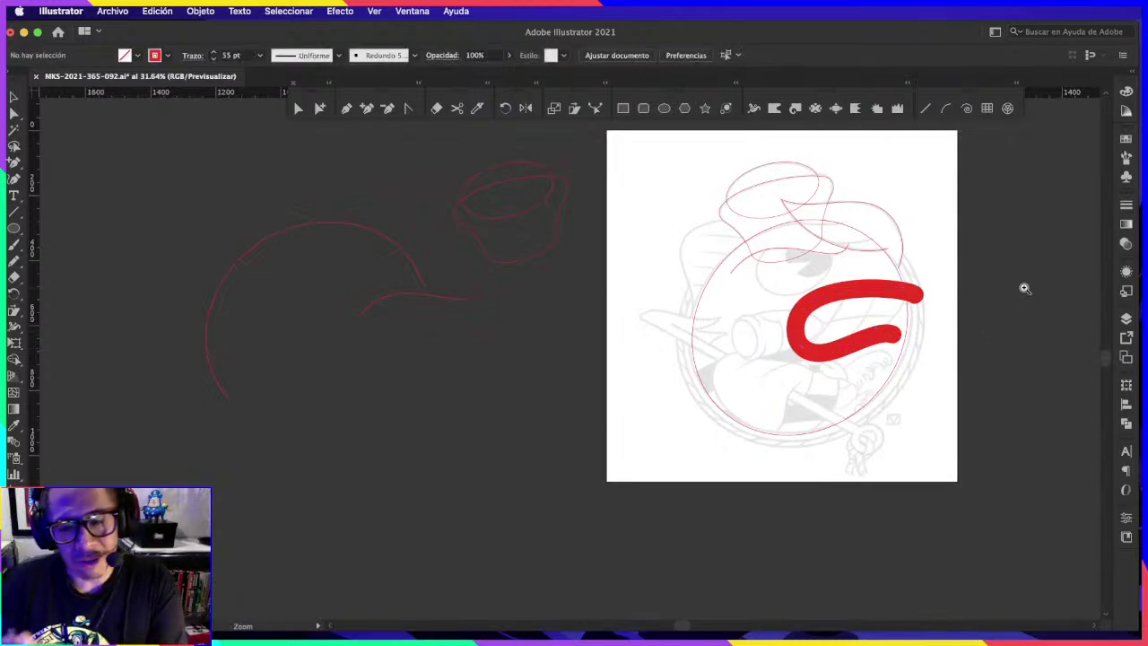
left_click(826, 320)
mouse_move(939, 290)
left_mouse_down()
mouse_move(888, 279)
mouse_move(915, 261)
left_mouse_up()
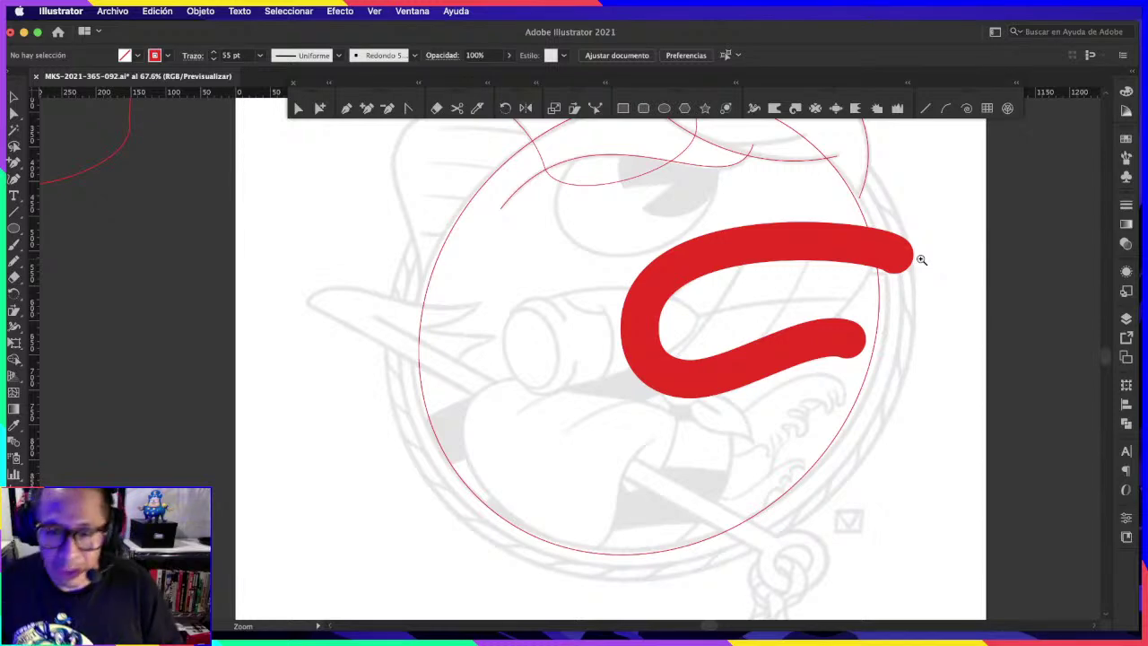
Step: Draw a new curve from the stroke's upper end down to the lower lip
left_click_drag(745, 264, 835, 290)
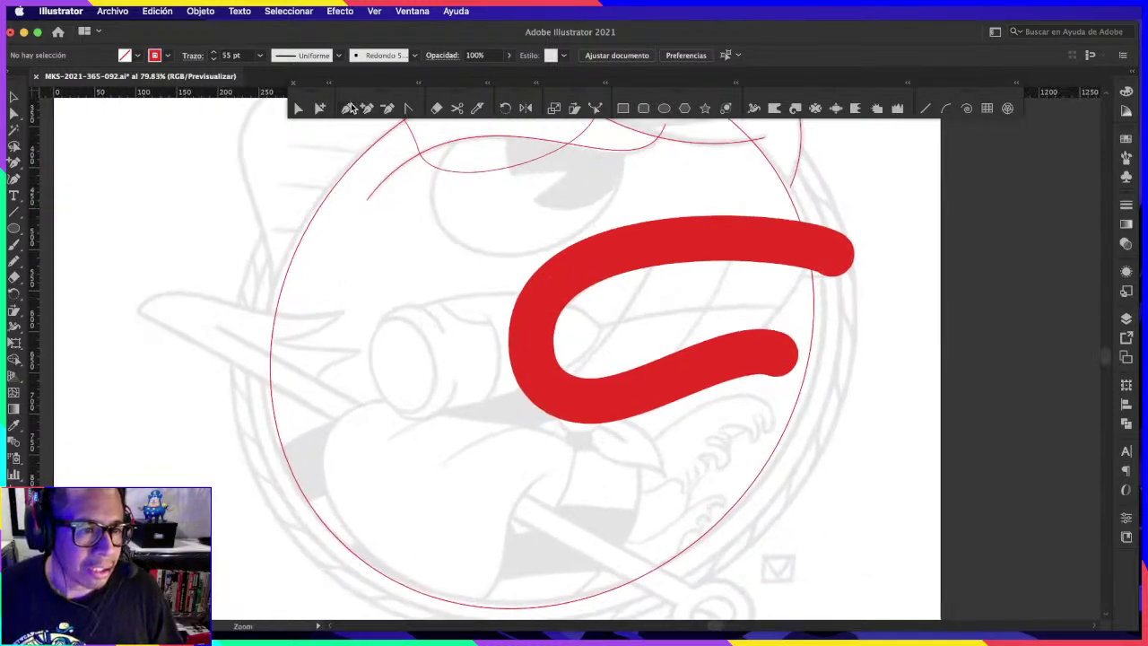
left_click(813, 262)
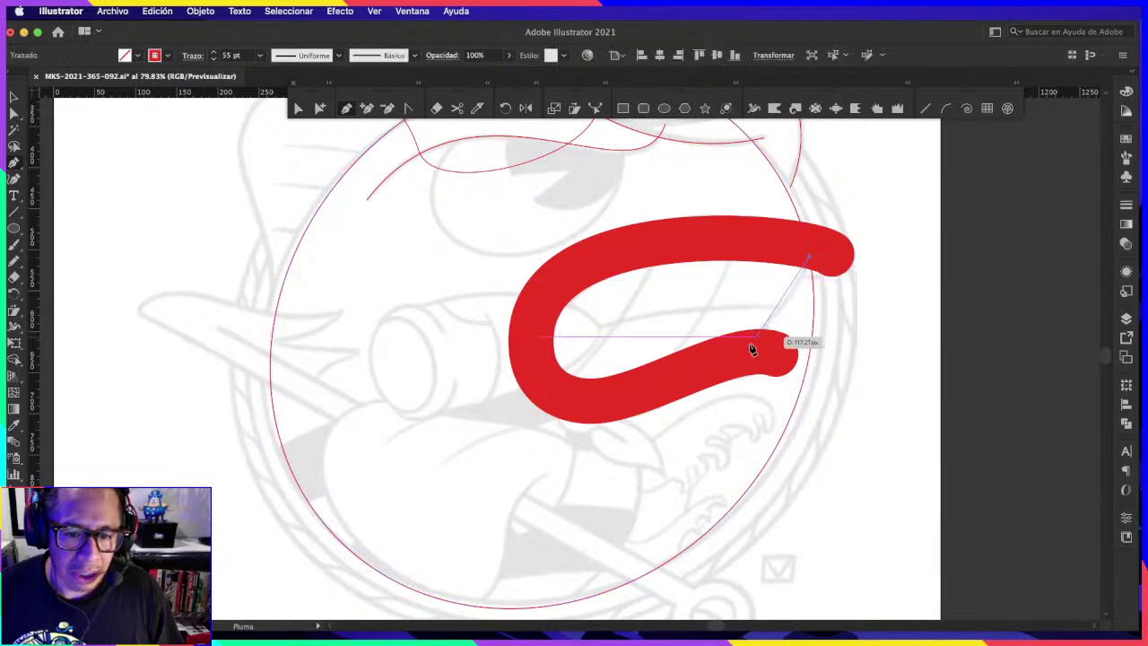
mouse_move(711, 369)
left_mouse_down()
mouse_move(789, 342)
mouse_move(808, 315)
left_mouse_up()
left_click_drag(752, 344, 738, 349)
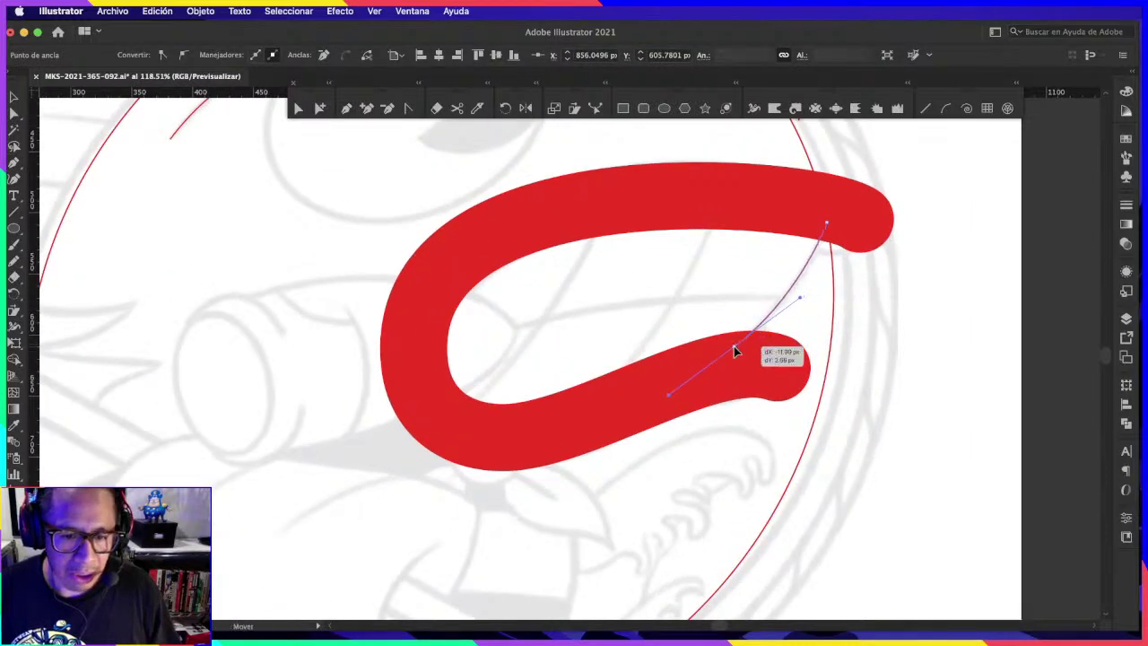
Step: Select the new curve, nudge its lower anchor down, and hide the thick stroke
left_click(320, 110)
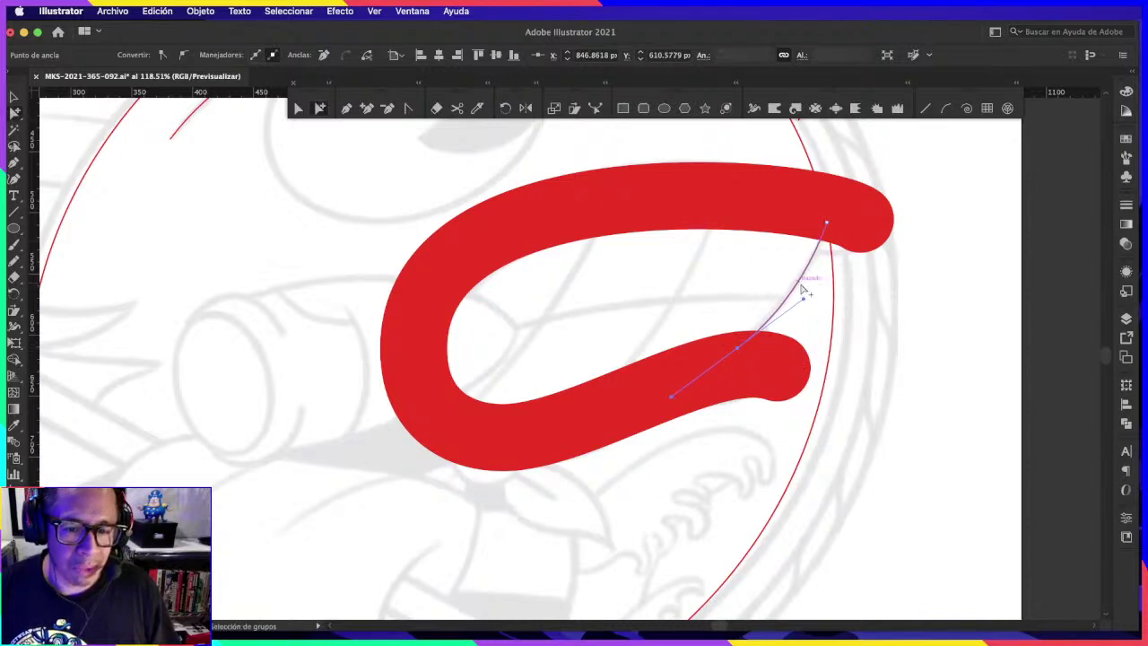
left_click_drag(633, 225, 728, 353)
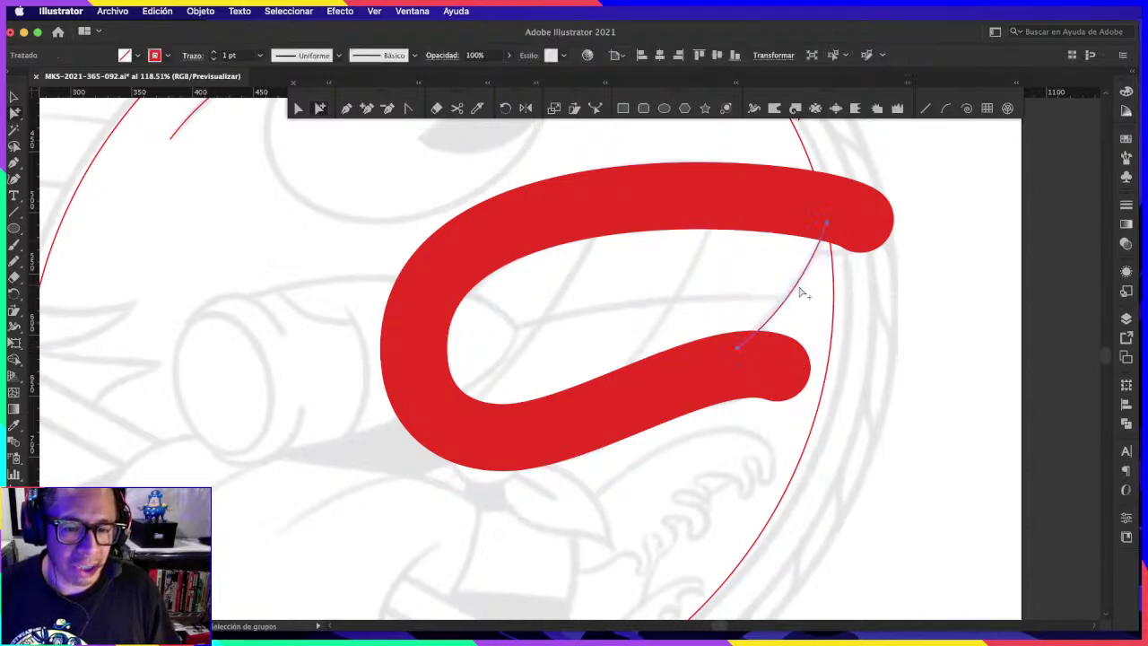
left_click(302, 109)
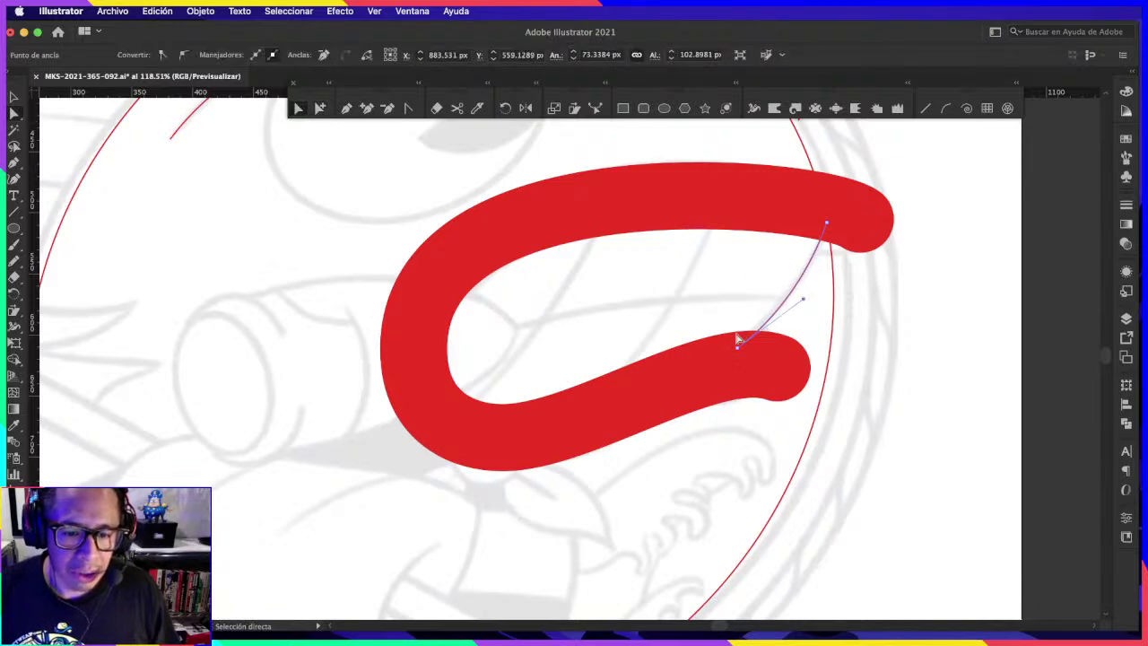
left_click_drag(737, 349, 738, 359)
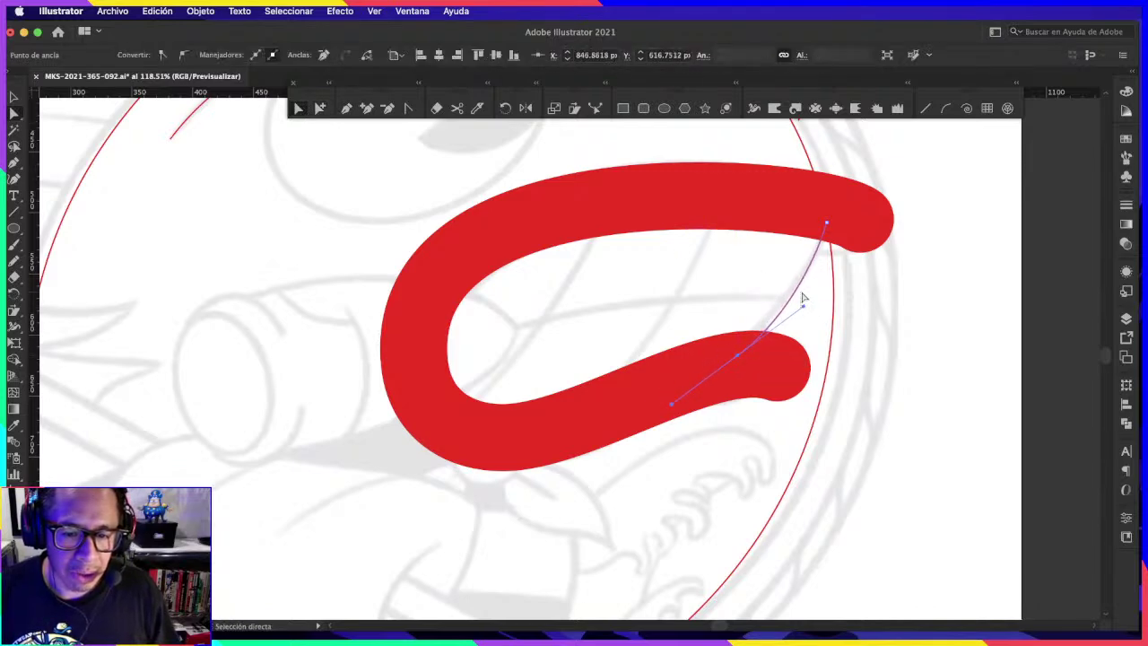
key("ctrl+z")
key("ctrl+z")
key("ctrl+z")
key("ctrl+z")
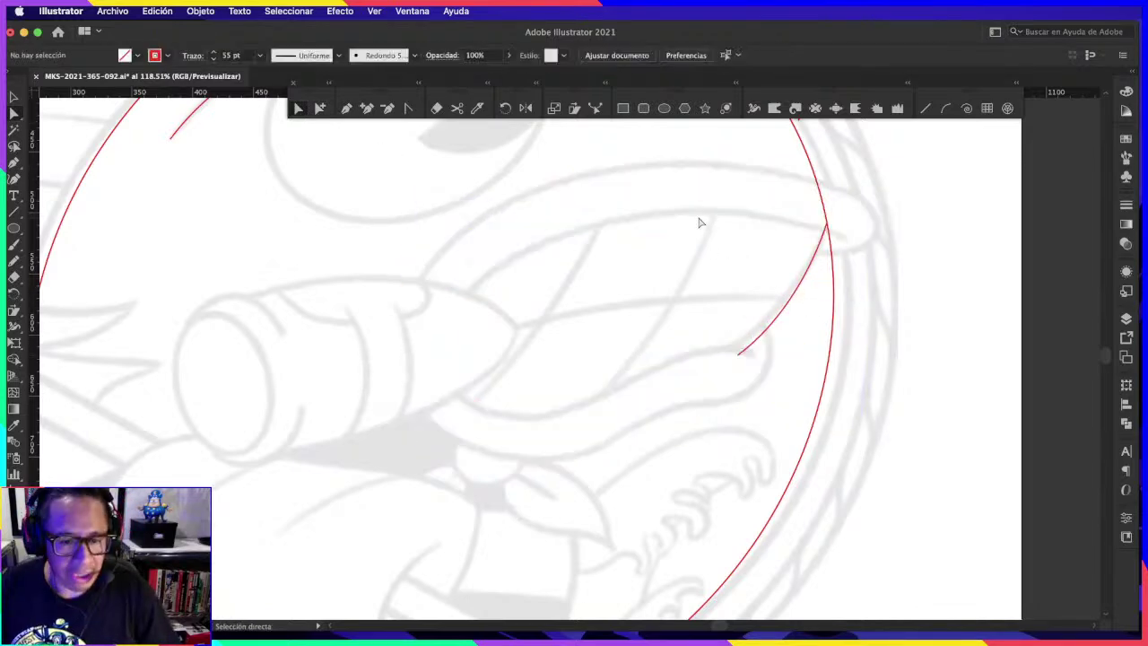
Step: Shift the short curve's end anchor left, reshape its upper handle, and start another pen curve
scroll(691, 269, "up", 3)
scroll(766, 331, "up", 1)
left_click(764, 394)
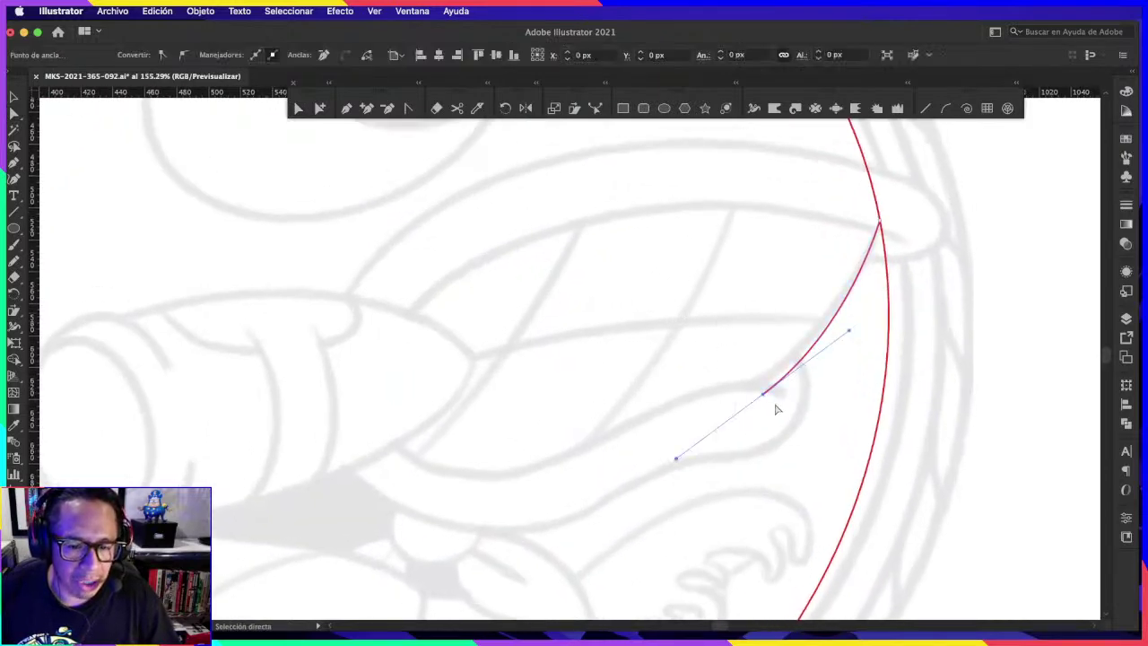
left_click_drag(763, 394, 750, 395)
left_click_drag(836, 331, 863, 316)
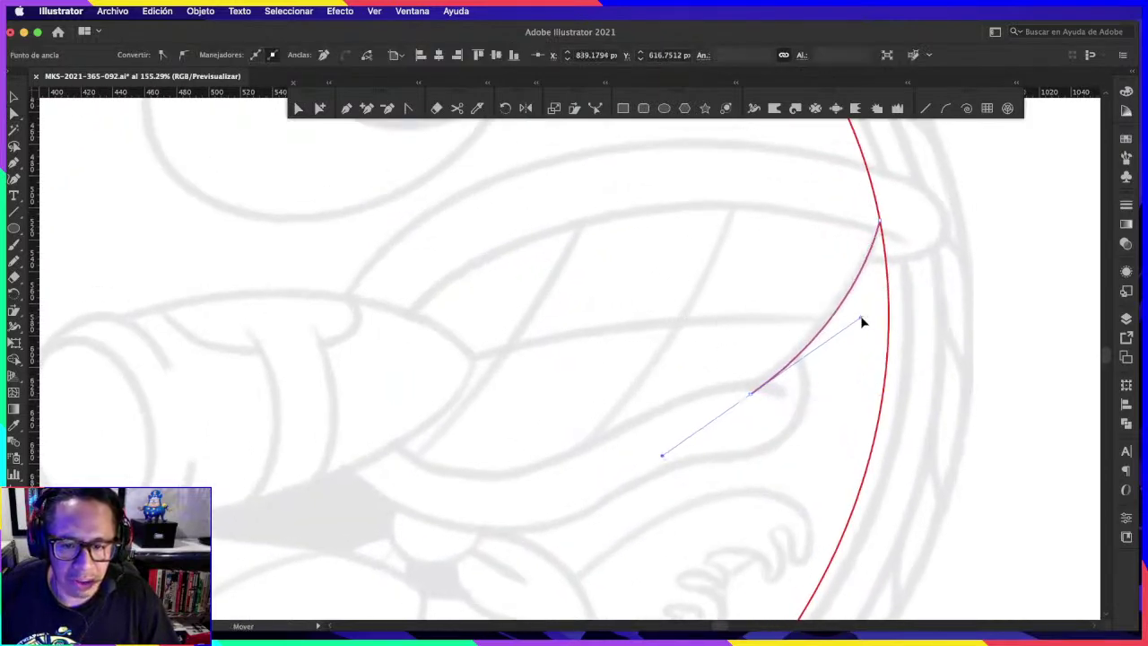
left_click(948, 260)
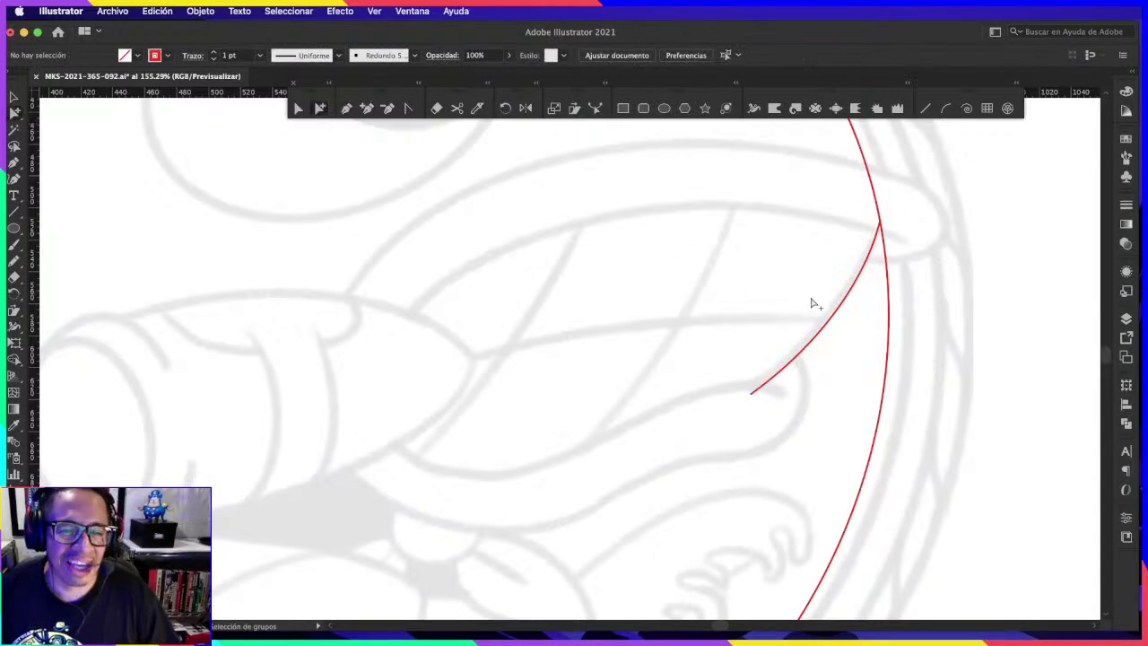
left_click(347, 108)
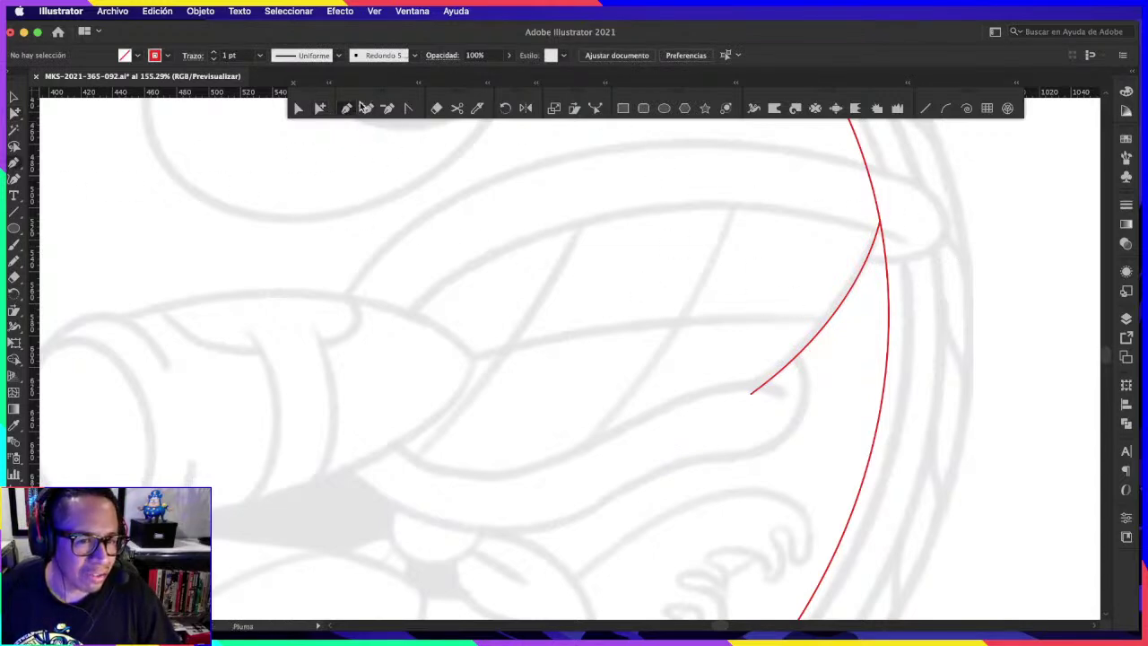
left_click(735, 206)
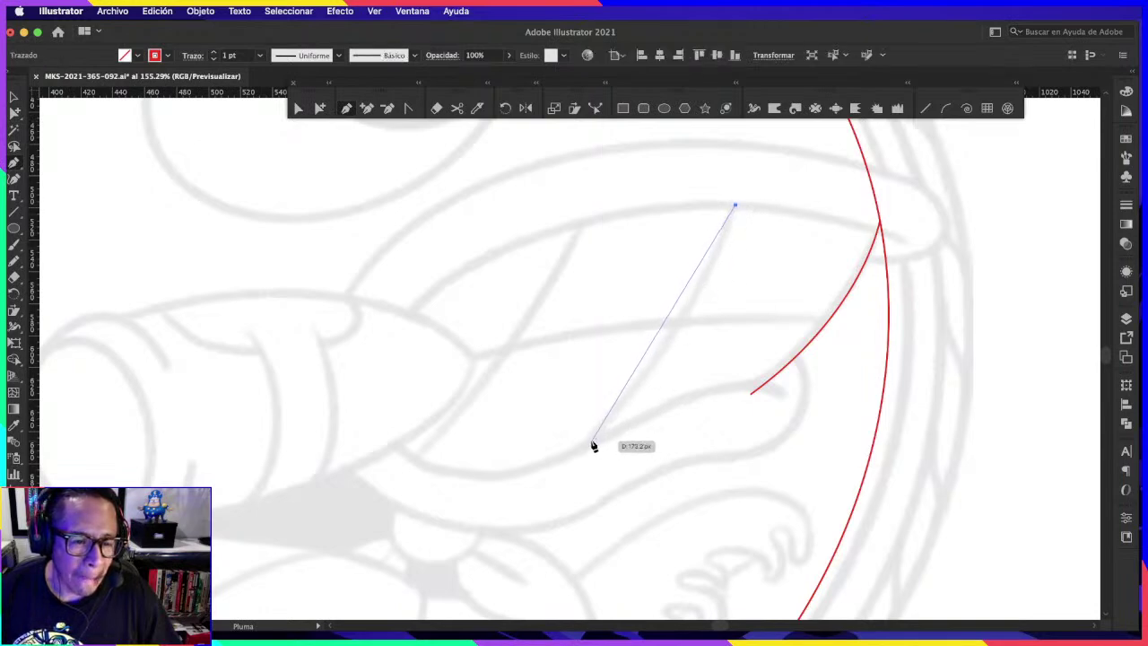
Step: Finish the new curve's lower bend and place a duplicate further left
left_click_drag(590, 441, 489, 549)
left_click(630, 189, "ctrl")
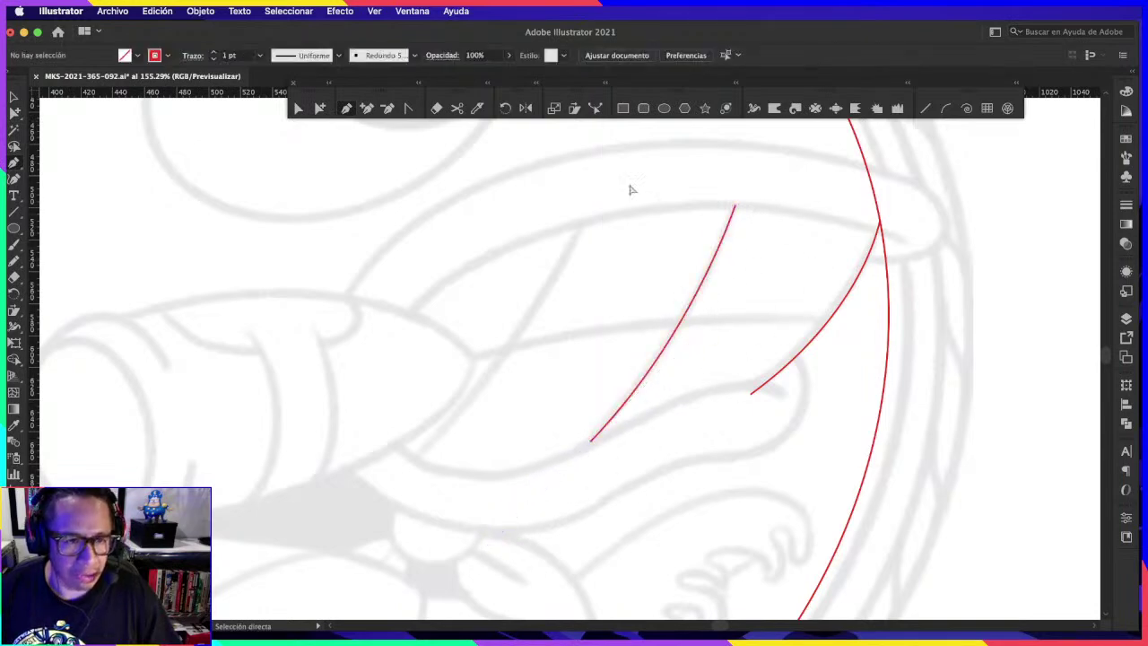
left_click(320, 109)
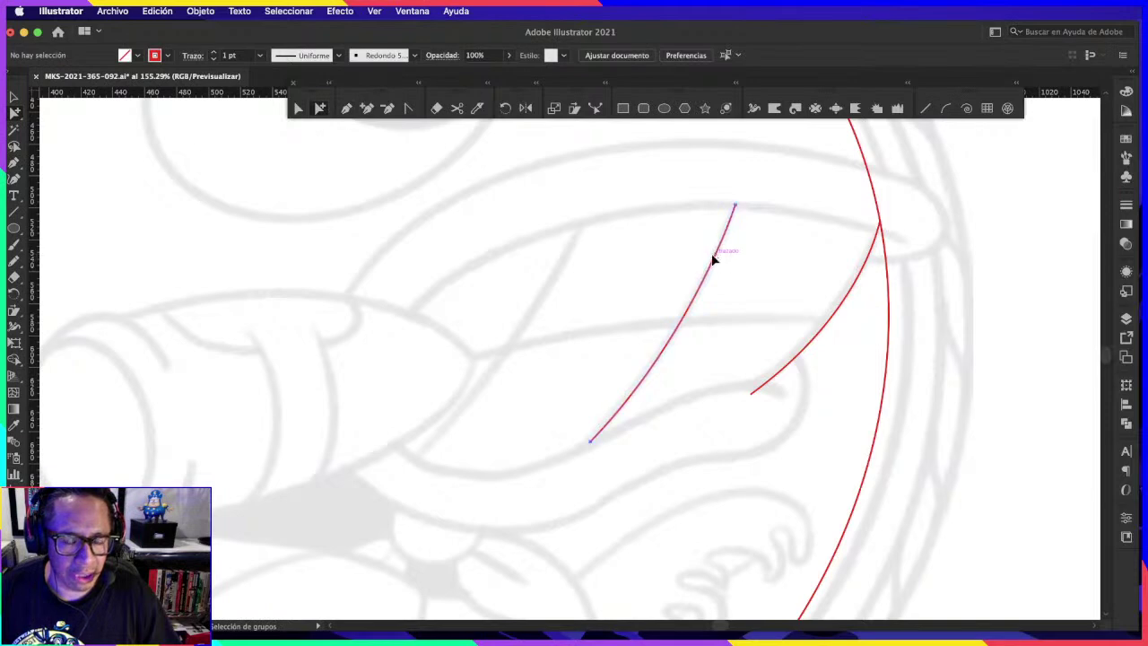
left_click_drag(714, 259, 538, 291)
scroll(673, 251, "down", 5)
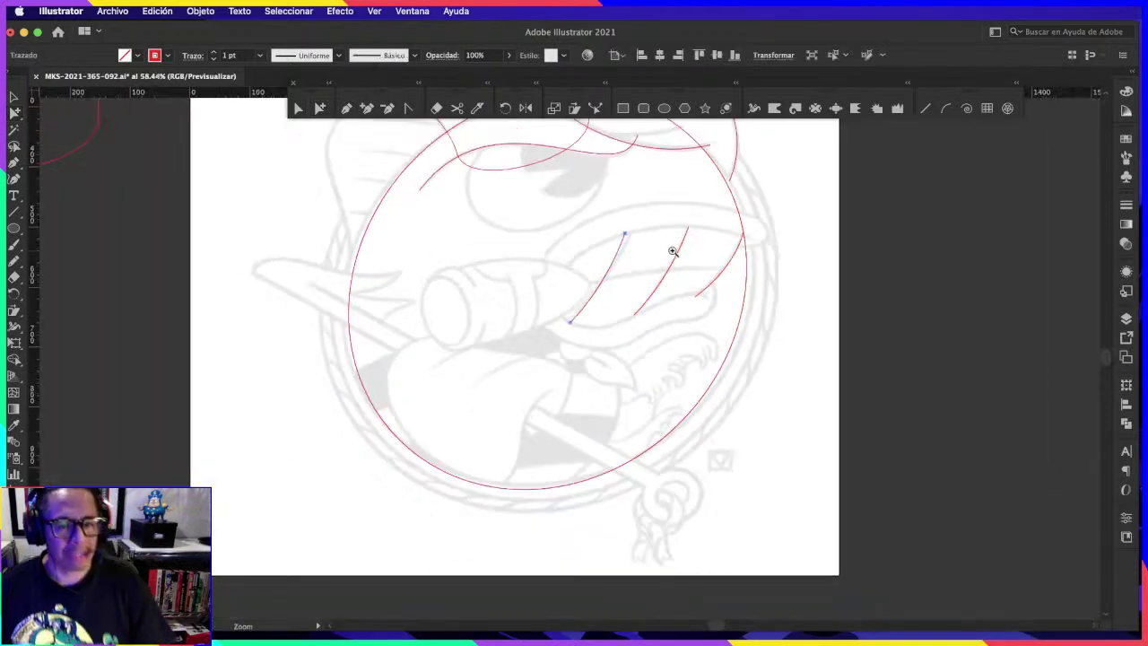
left_click(781, 254, "ctrl")
Step: Slightly adjust the bend of the rightmost mouth curve
scroll(767, 314, "up", 2)
scroll(772, 296, "up", 2)
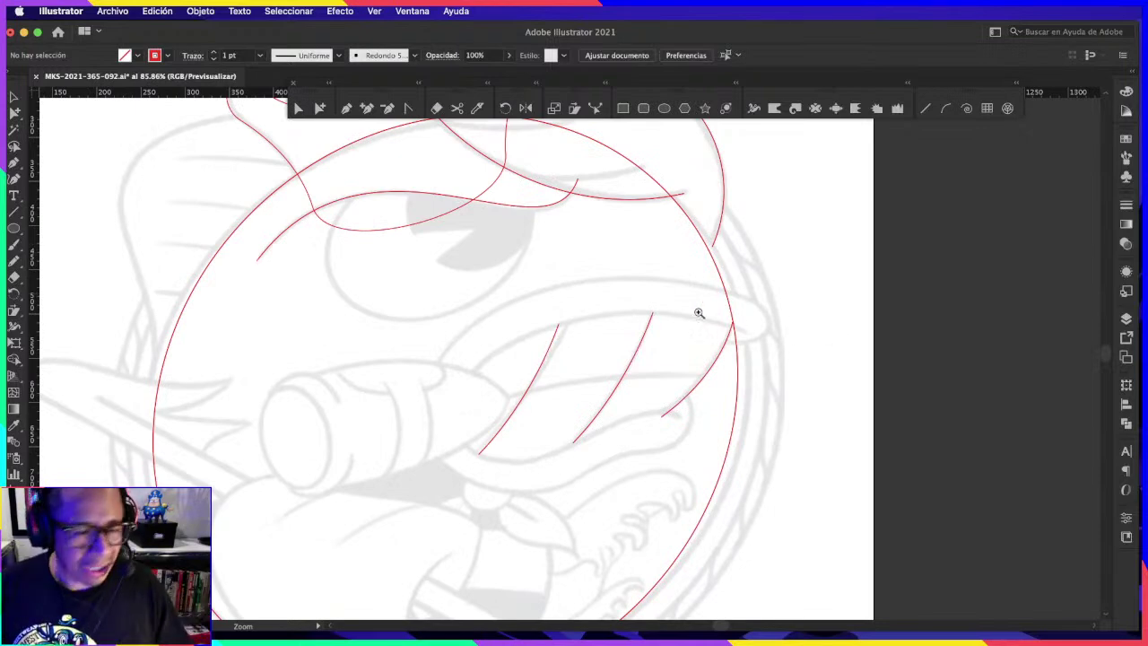
left_click(547, 341, "ctrl")
scroll(506, 374, "up", 2)
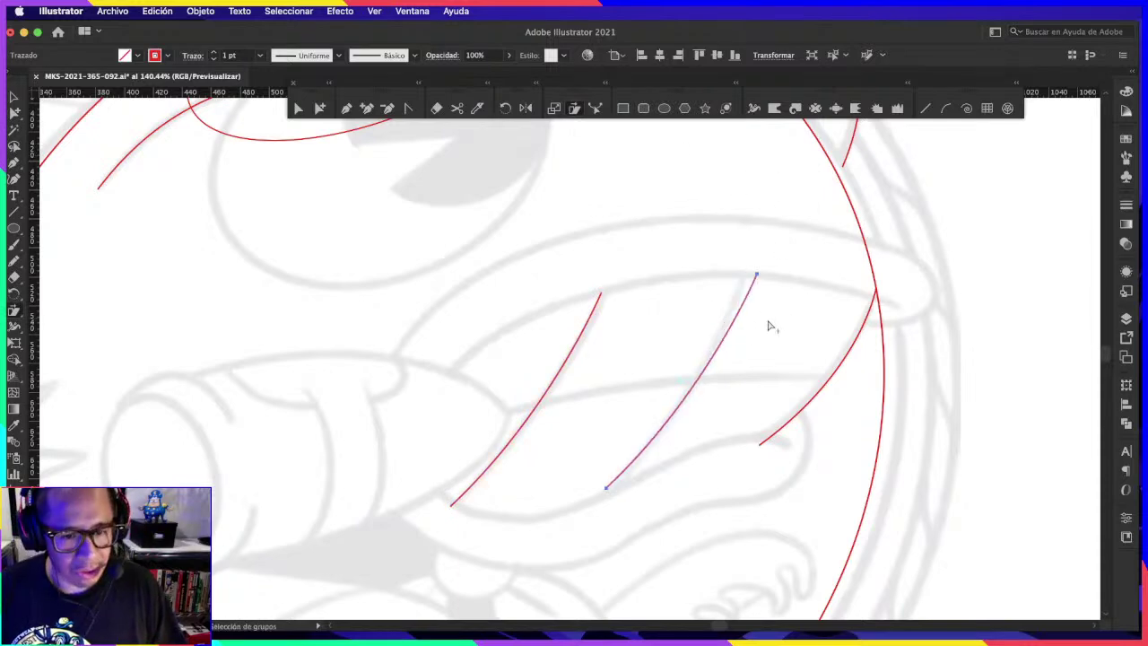
scroll(771, 323, "down", 3)
scroll(869, 279, "up", 3)
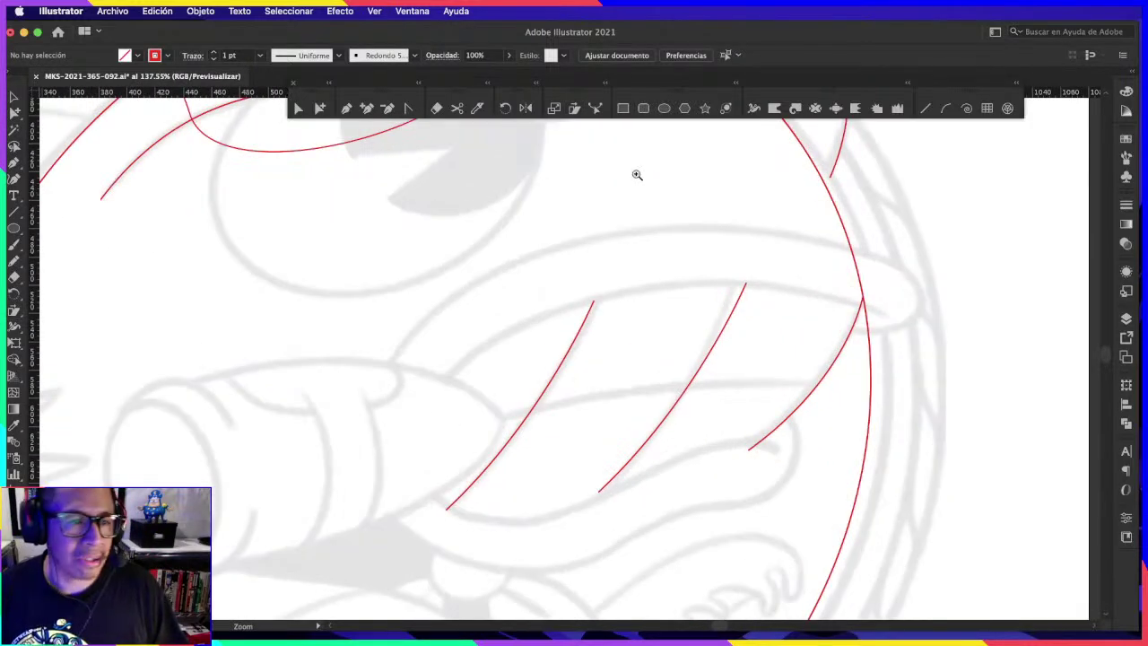
scroll(748, 311, "up", 2)
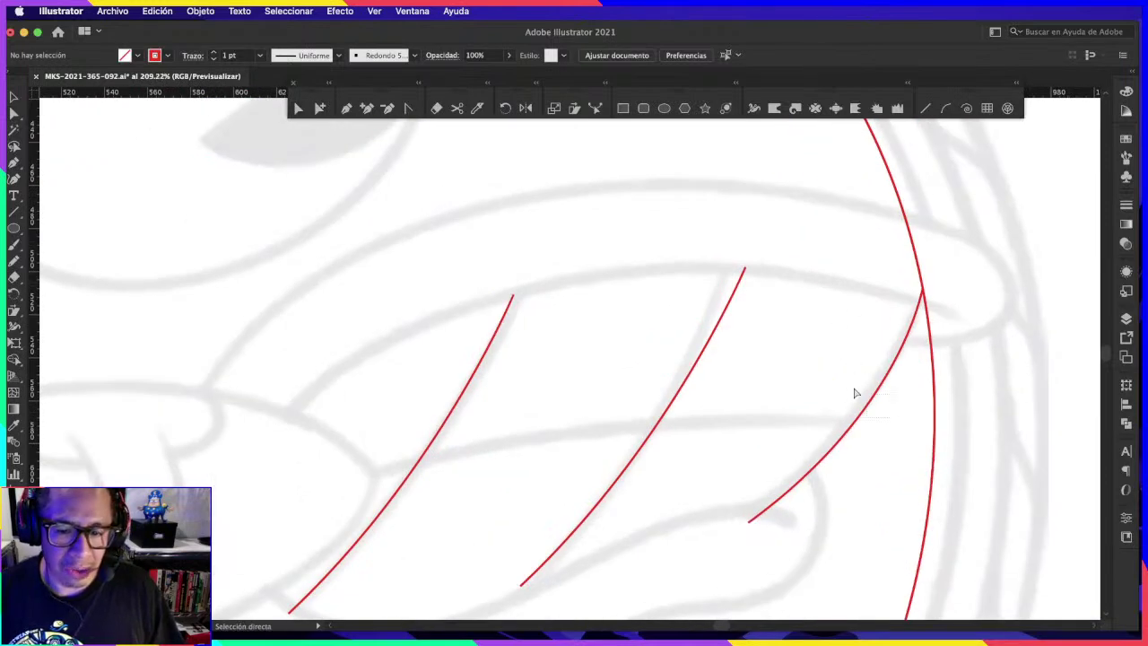
left_click(855, 392)
left_click_drag(902, 411, 891, 403)
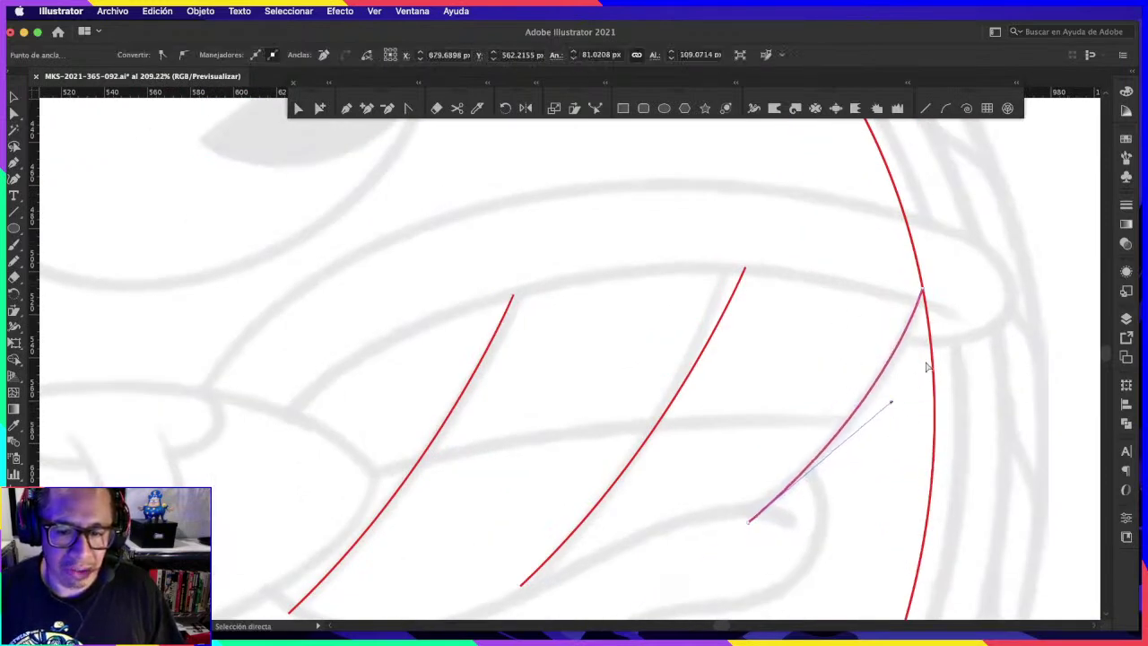
scroll(995, 267, "down", 2)
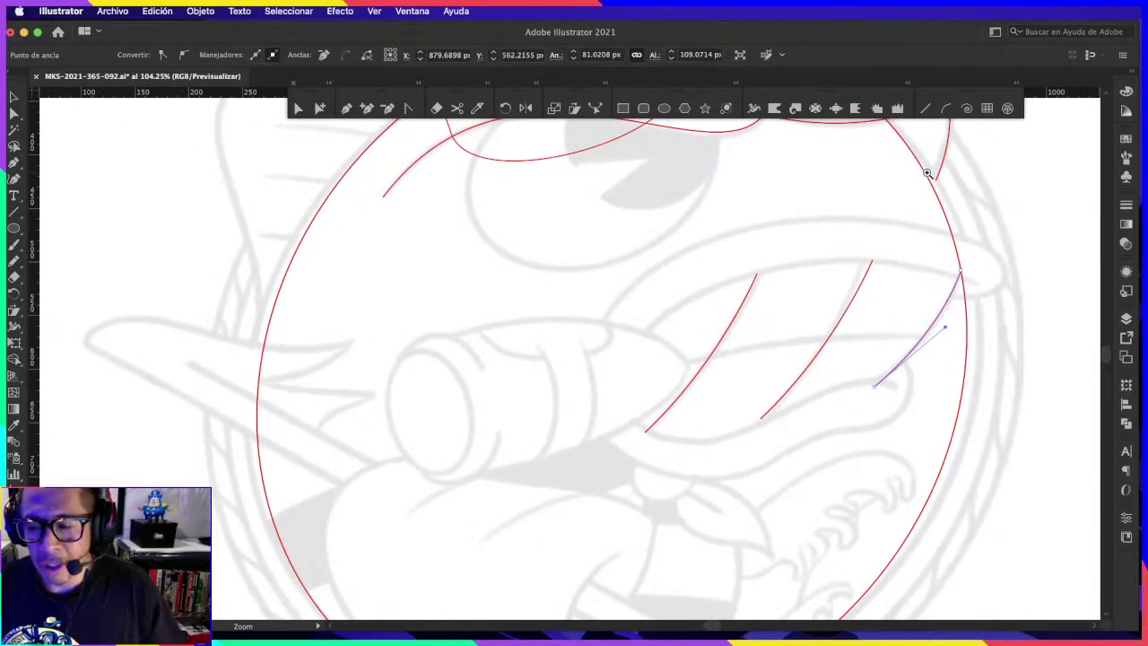
Step: Check the browser, then return and zoom in on the head circle
key("super+Tab")
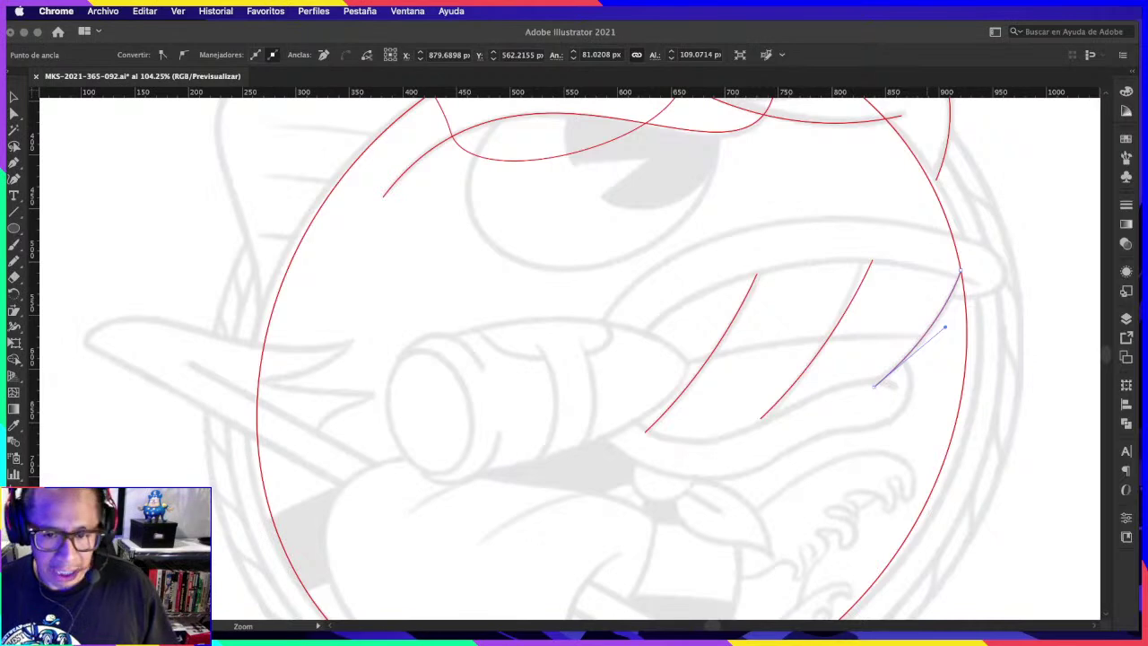
left_click(1067, 425)
left_click(961, 299, "alt")
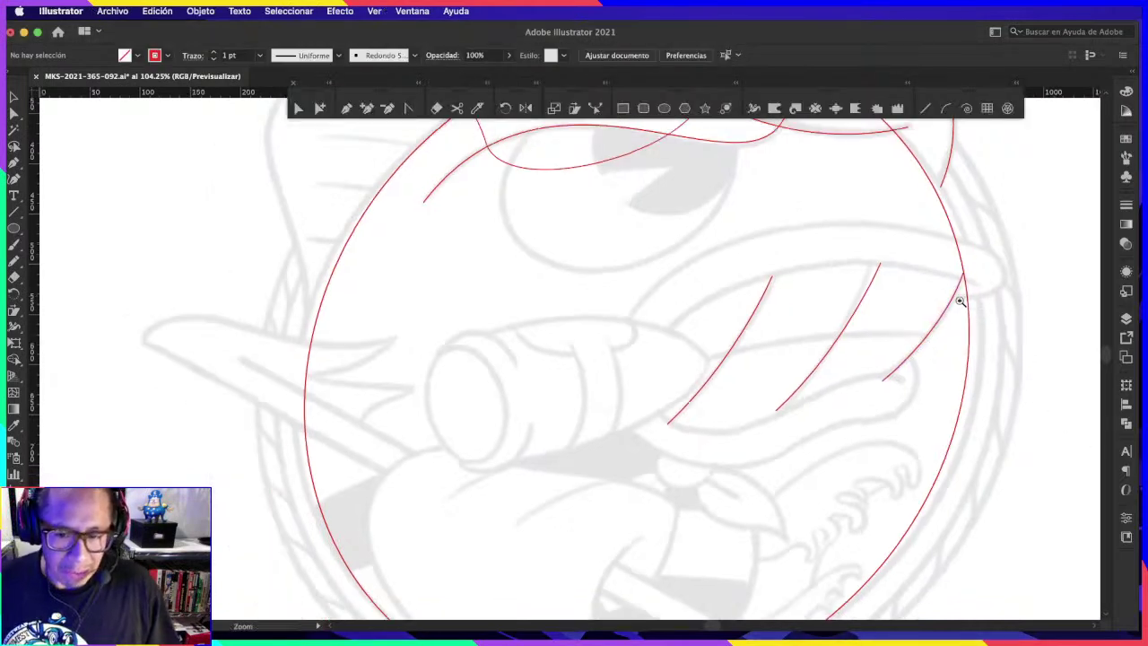
left_click_drag(807, 387, 948, 329)
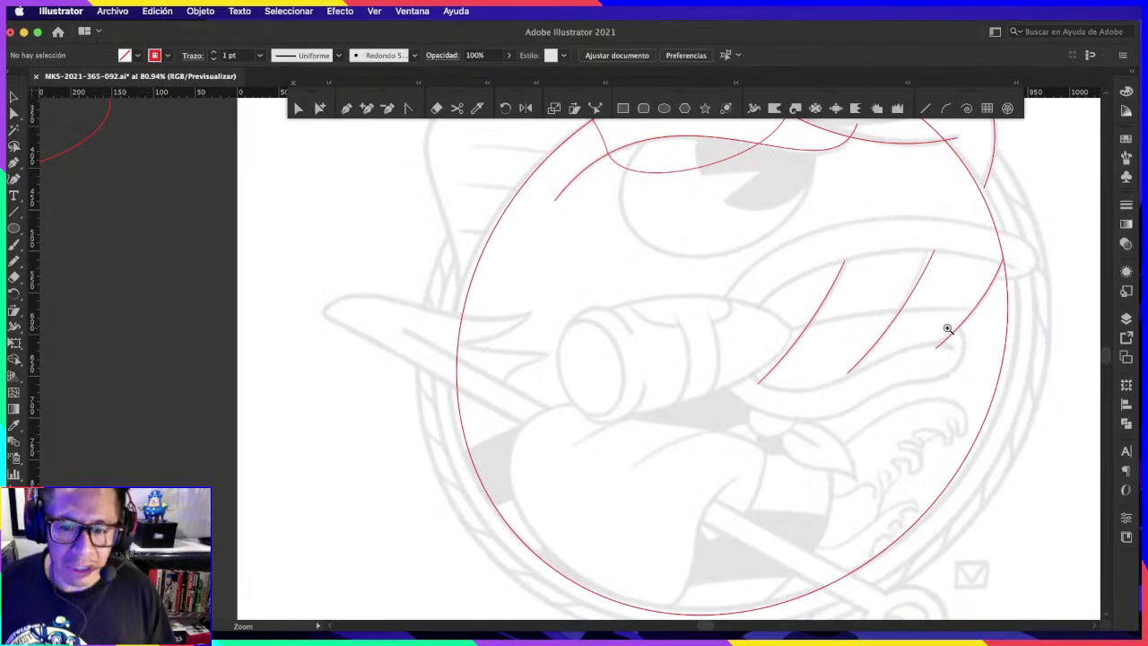
mouse_move(859, 237)
left_mouse_down()
mouse_move(930, 249)
mouse_move(832, 266)
left_mouse_up()
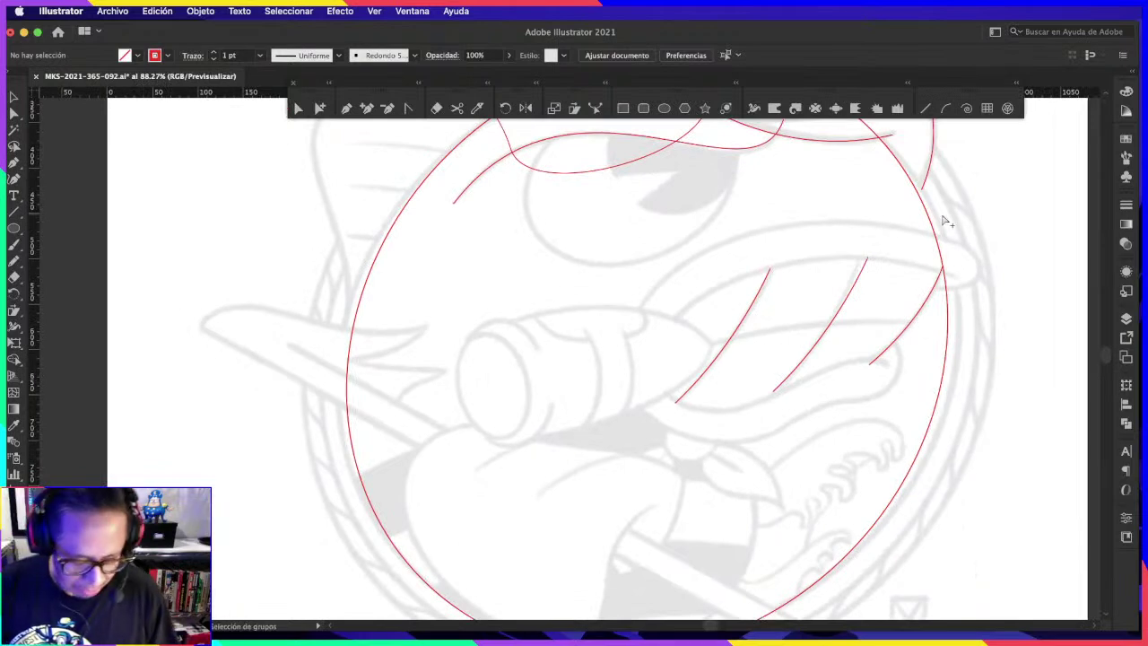
Step: Restore the thick red C-shaped stroke and reshape its left bend and top arm
key("a")
key("super+z")
left_click(634, 370)
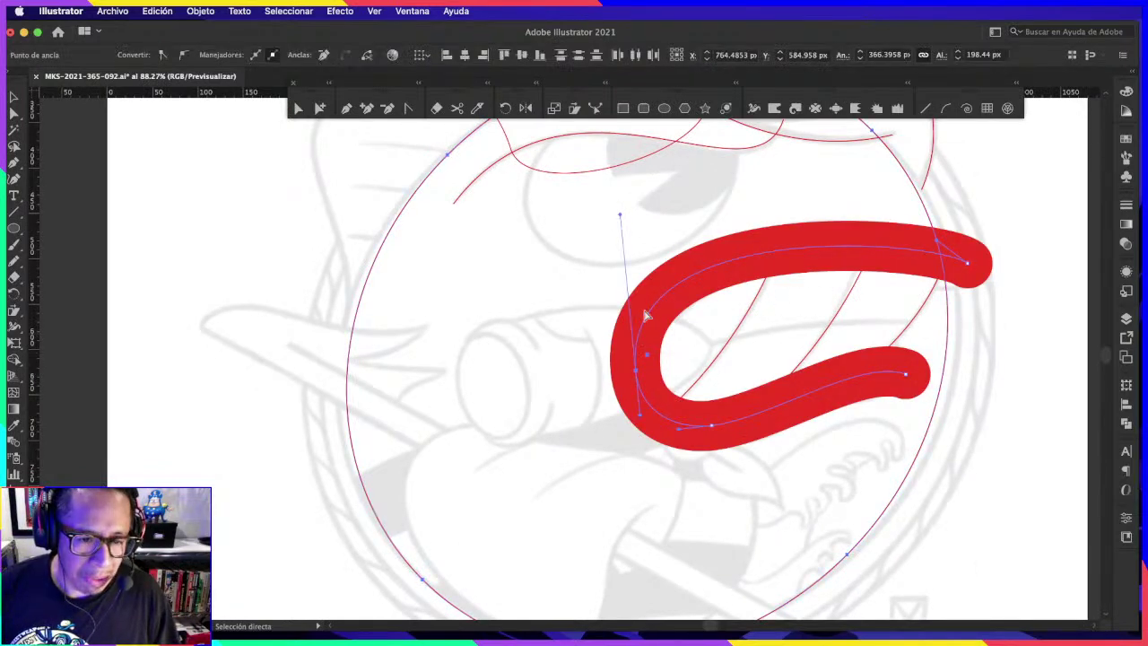
left_click_drag(638, 314, 618, 224)
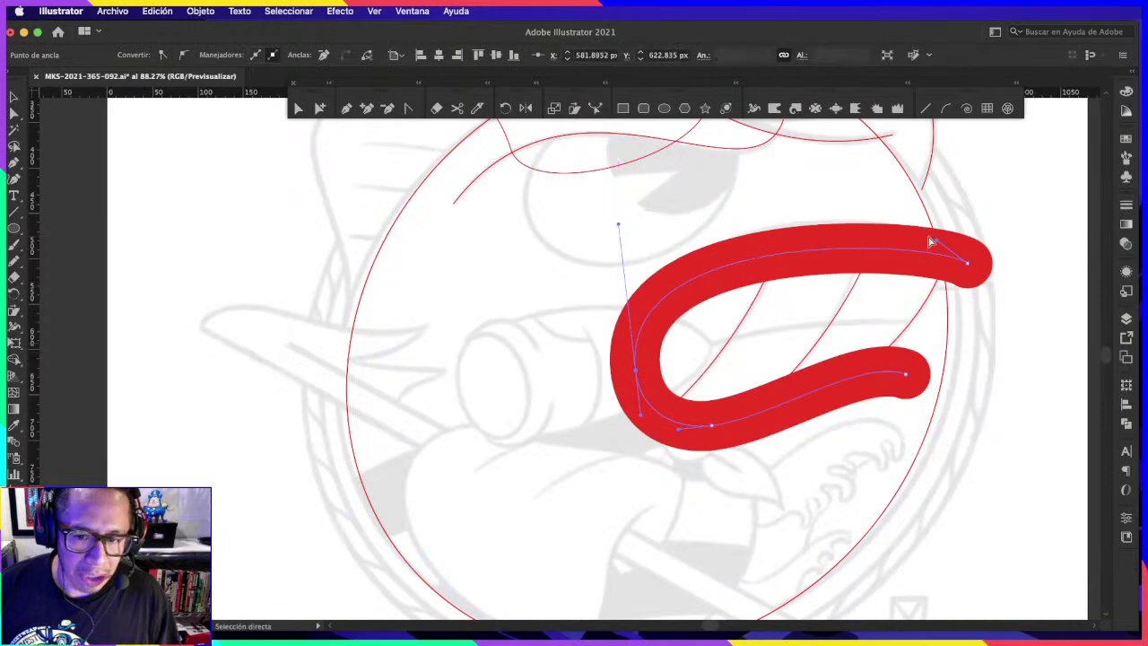
left_click_drag(939, 242, 912, 231)
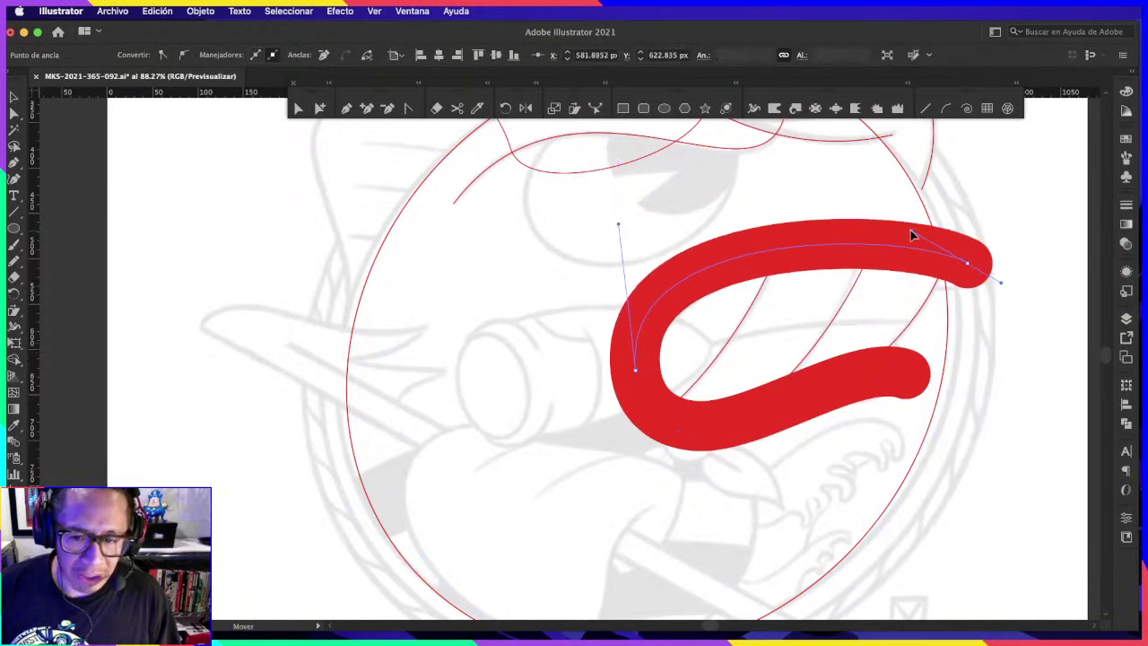
left_click(994, 210)
Step: Copy the red C-shaped stroke onto the pasteboard left of the artboard
scroll(994, 210, "down", 3)
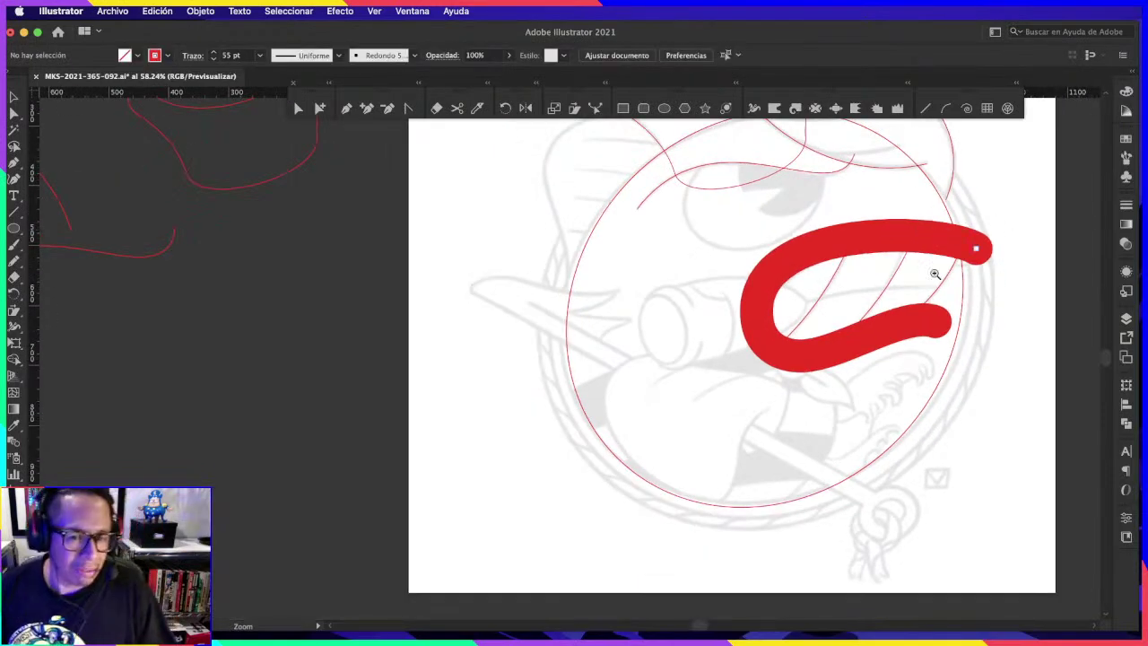
scroll(897, 318, "up", 2)
scroll(897, 318, "down", 2)
scroll(734, 434, "up", 1)
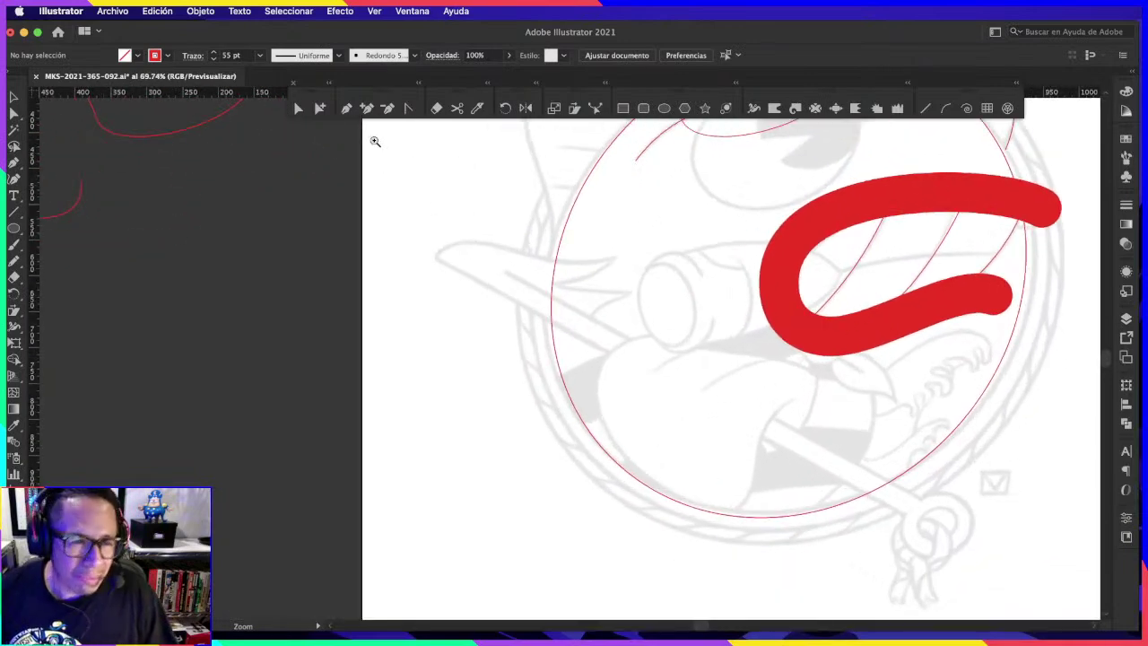
left_click(346, 109)
scroll(807, 321, "down", 1)
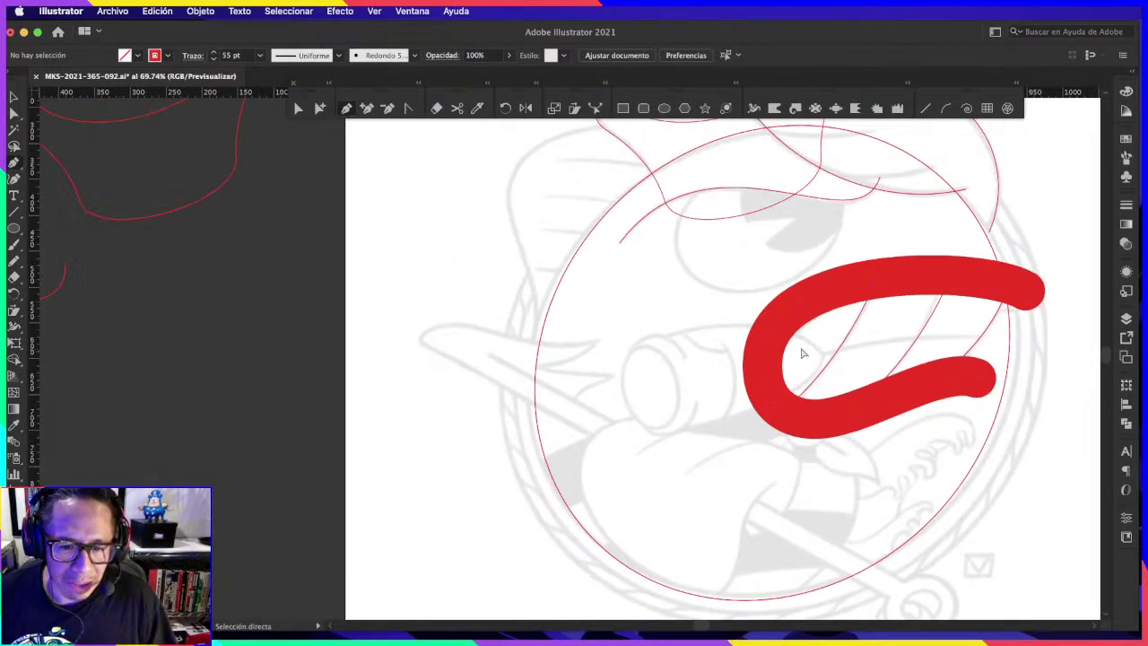
left_click(799, 353, "super")
scroll(729, 242, "down", 3)
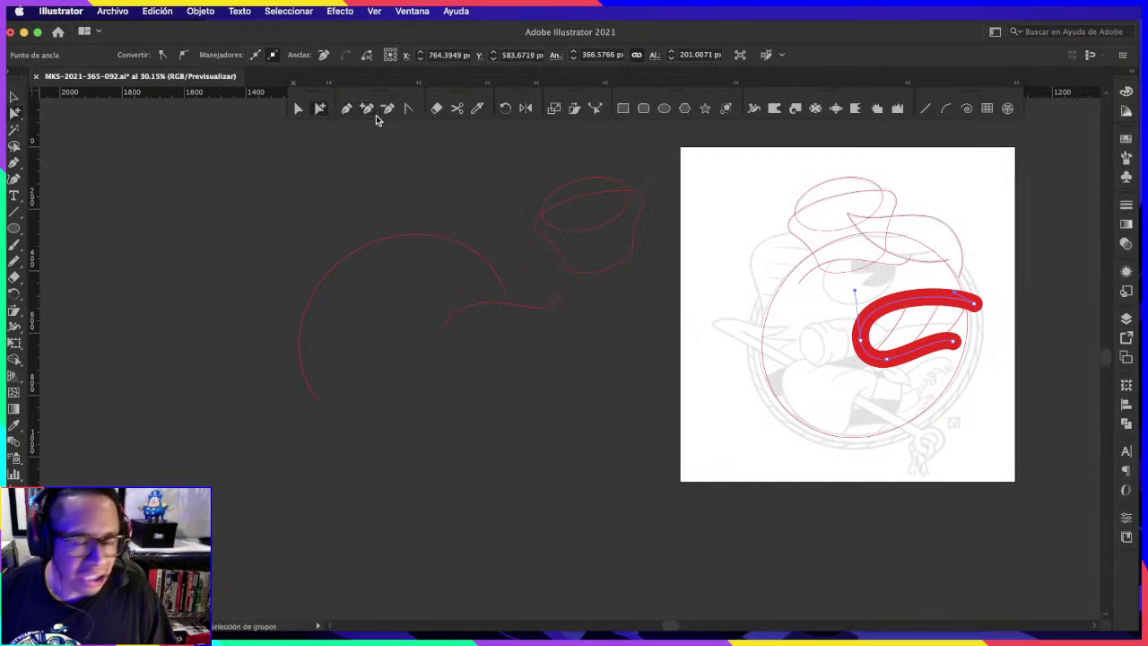
left_click_drag(861, 300, 121, 294)
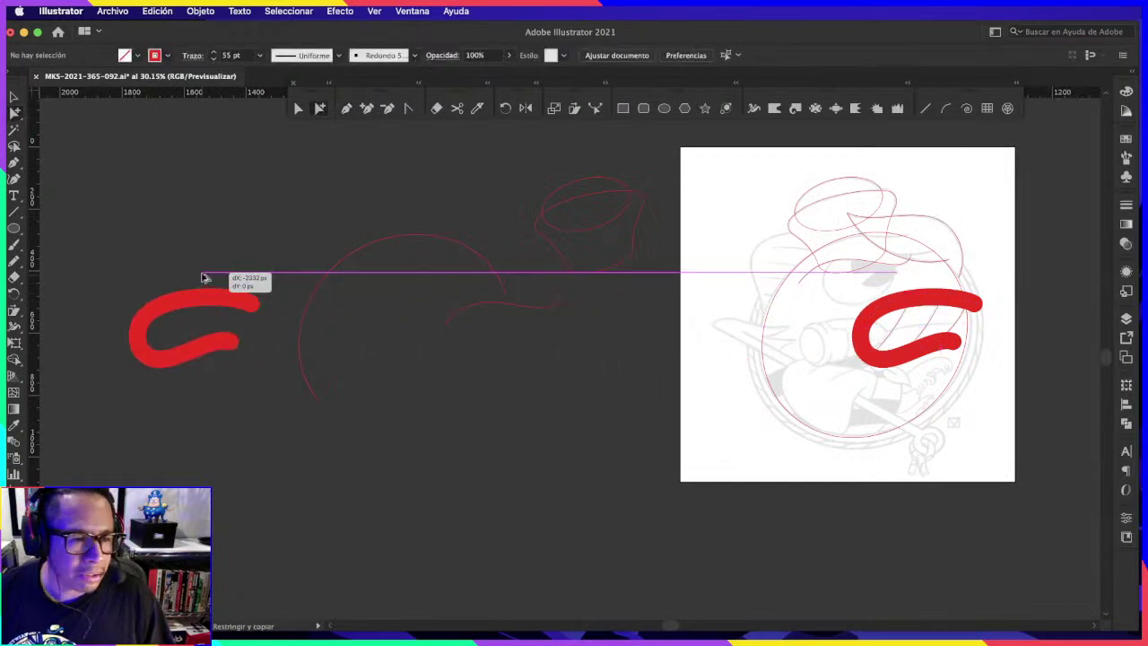
Step: Scroll the view back and open the Object menu
scroll(1038, 230, "up", 3)
scroll(713, 308, "down", 2)
scroll(713, 308, "down", 1)
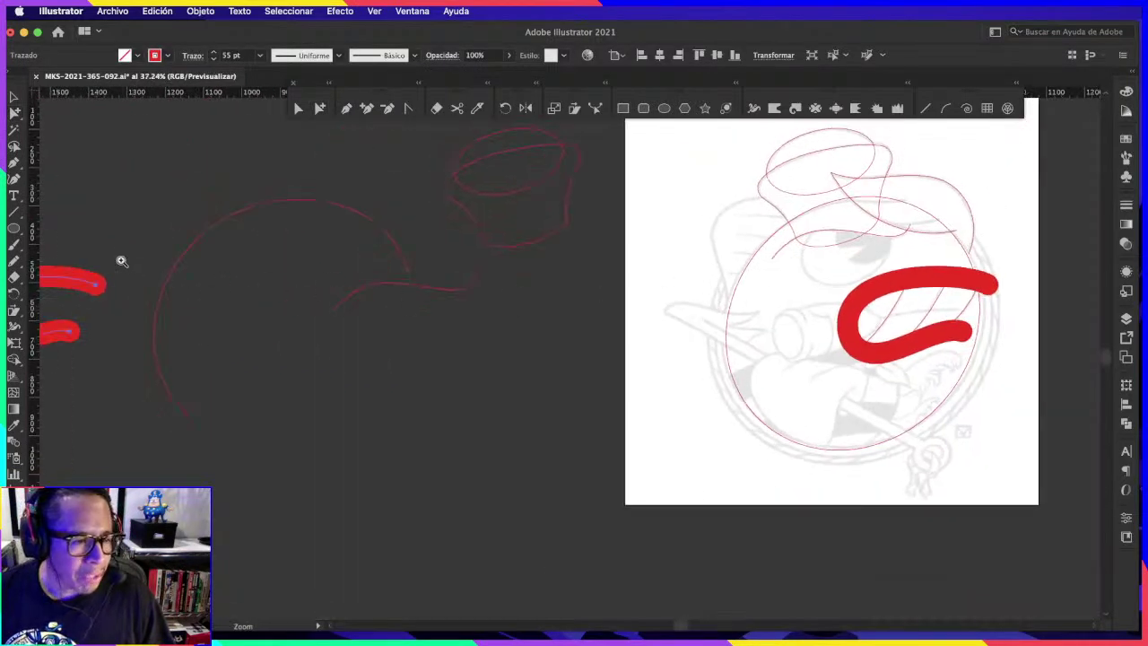
scroll(445, 296, "down", 2)
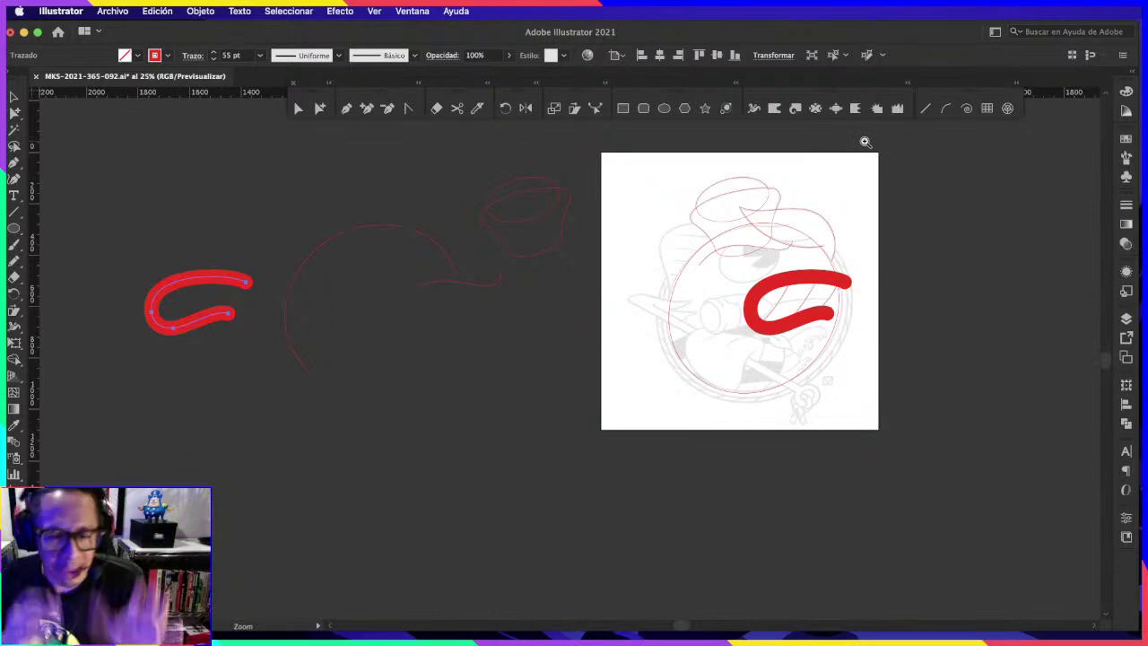
scroll(897, 242, "up", 3)
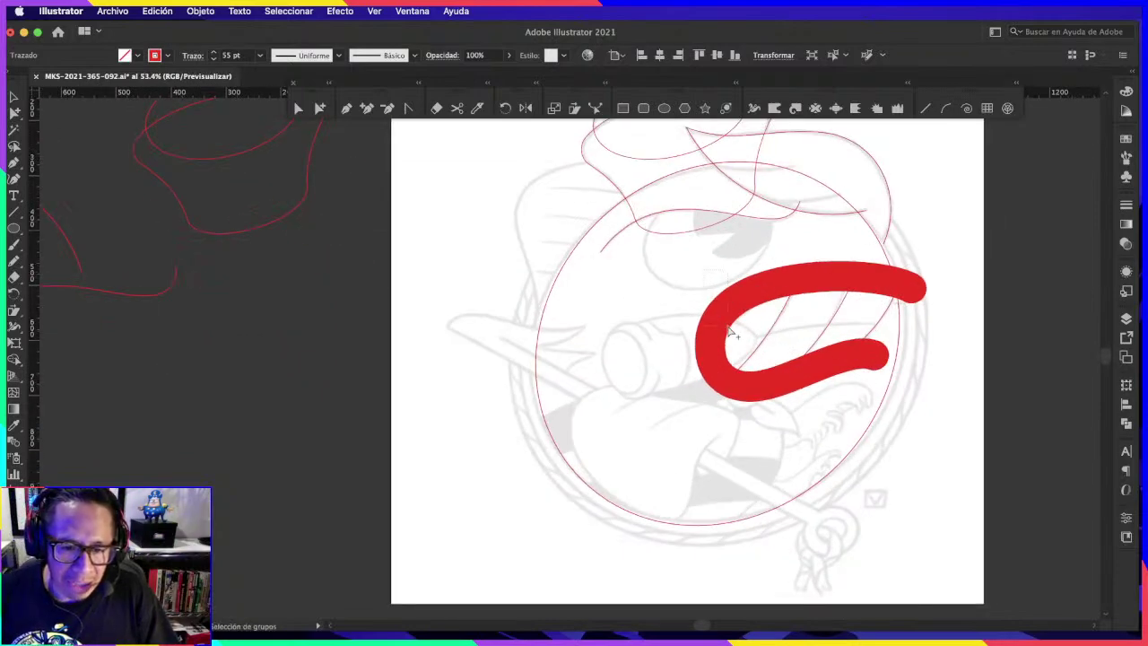
left_click(238, 11)
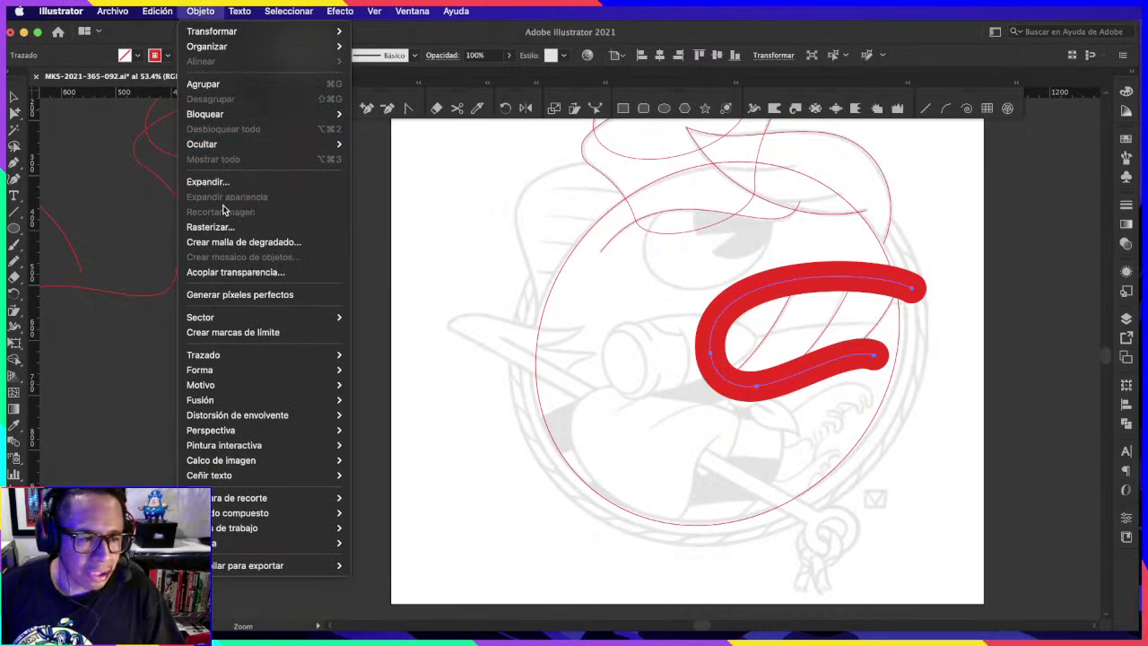
Step: Apply an Object menu command to the thick stroke and zoom in on the mouth
mouse_move(203, 354)
left_click(427, 395)
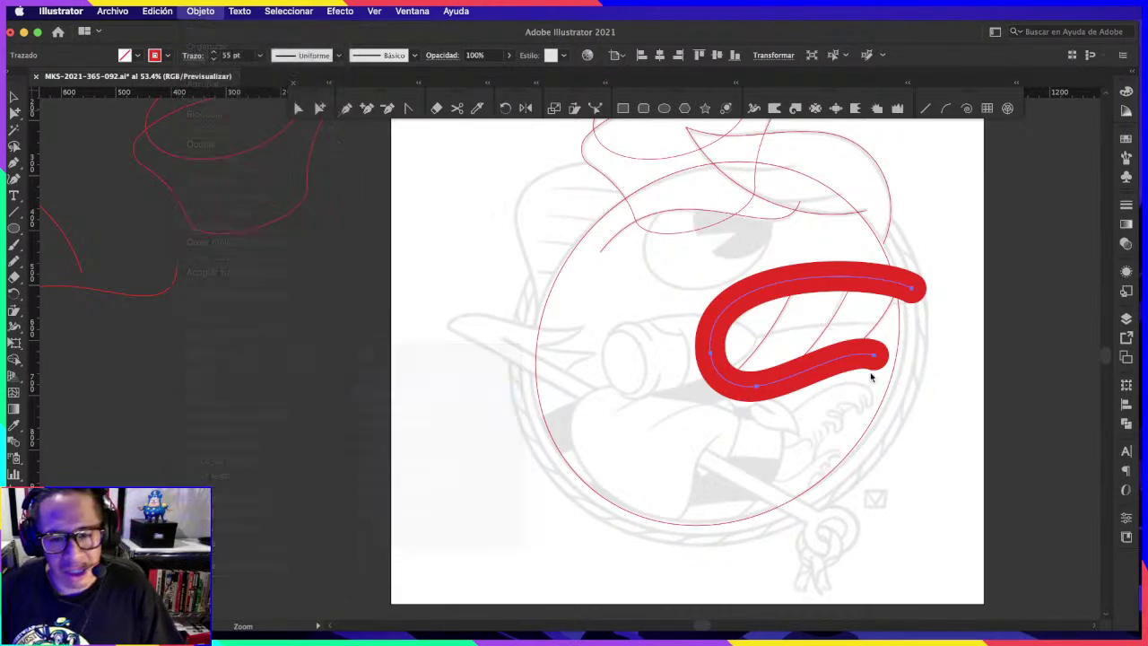
key("shift+x")
left_click(960, 305)
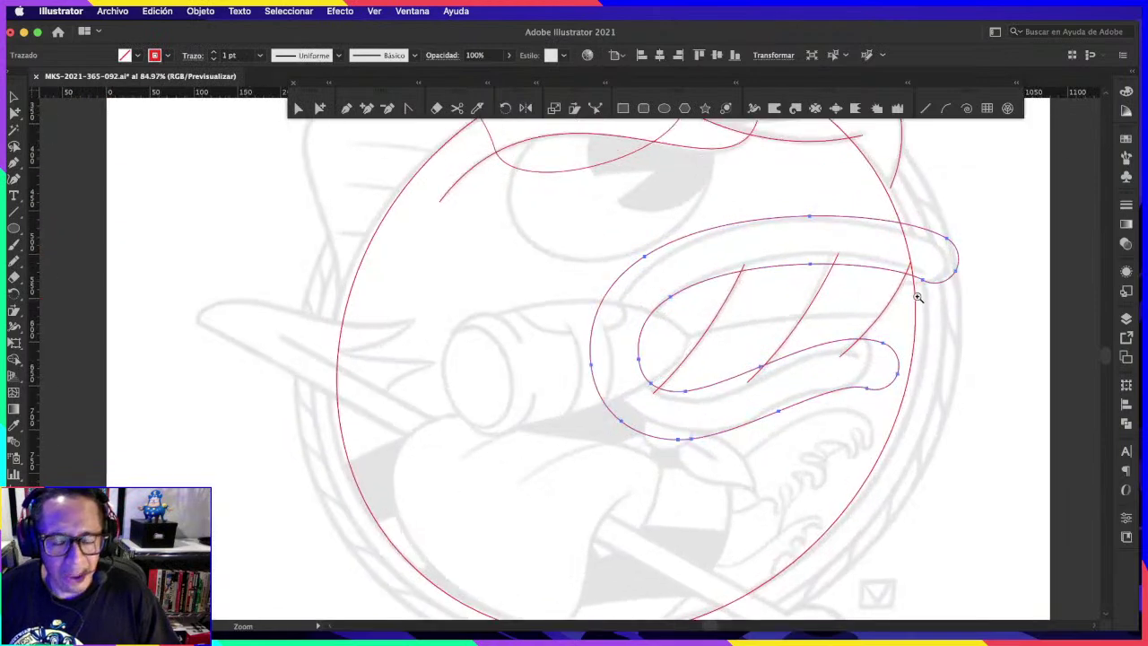
key("z")
left_click(954, 313)
left_click(942, 277)
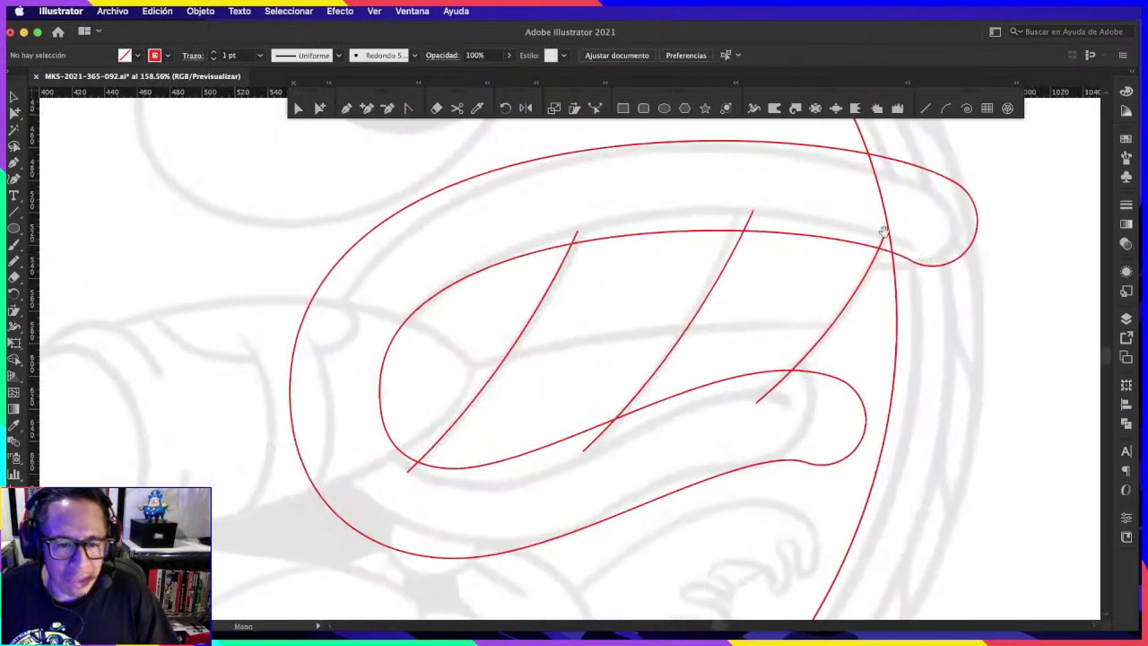
left_click(885, 236)
left_click_drag(779, 243, 723, 243)
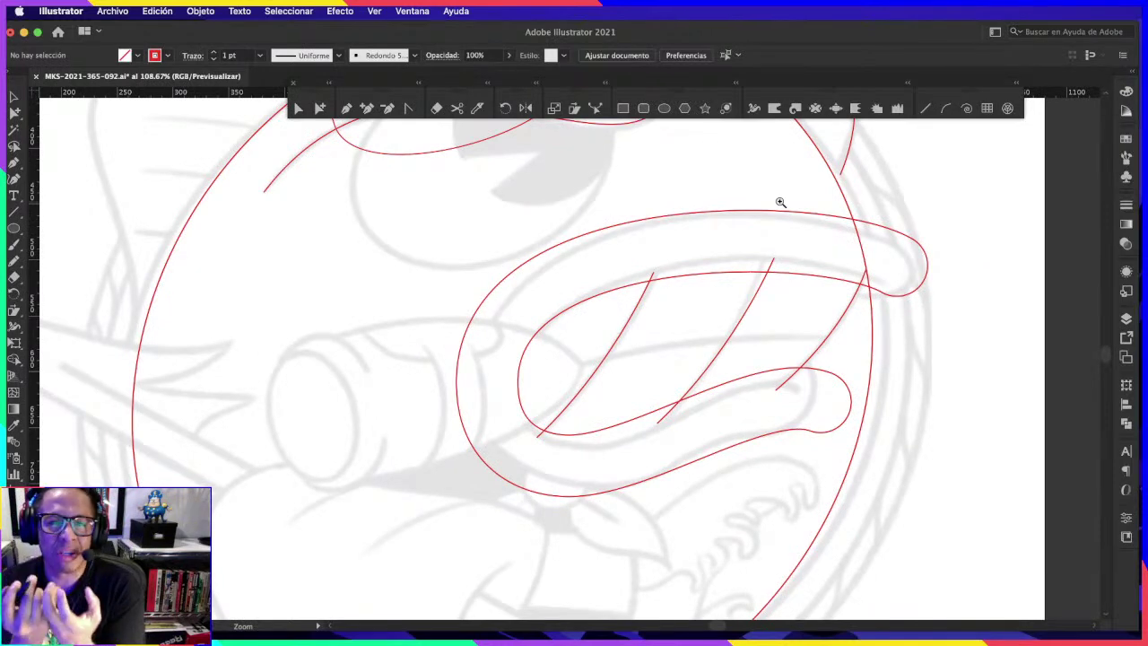
left_click_drag(723, 277, 852, 251)
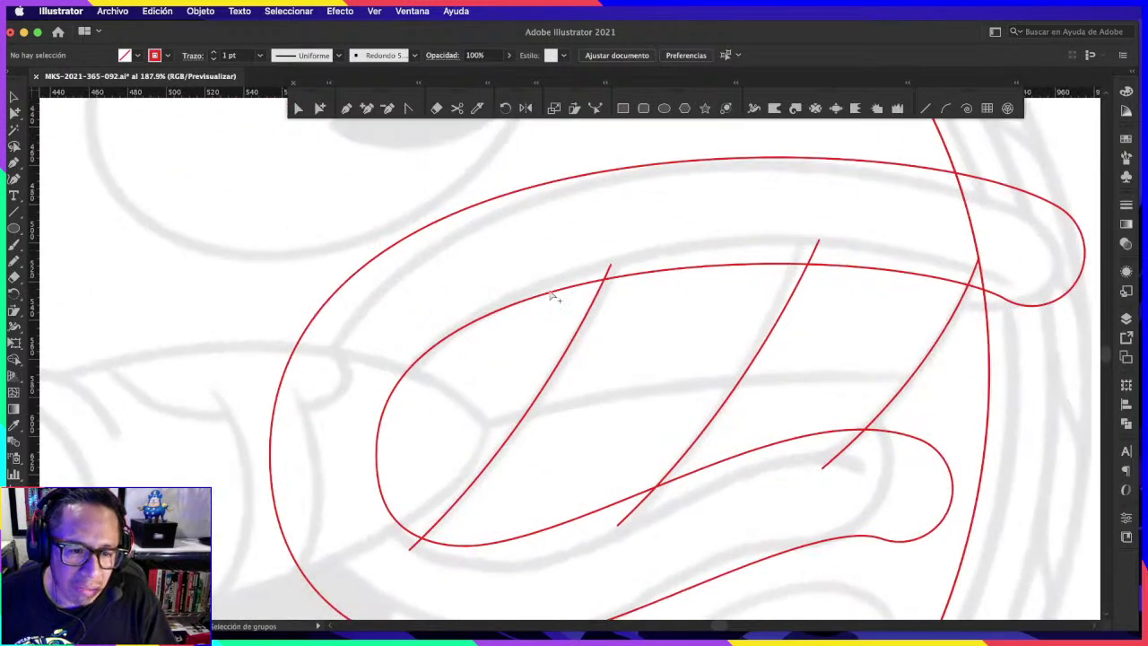
Step: Set the red mouth curve's stroke weight to 45 pt
left_click(908, 273)
left_click(1126, 202)
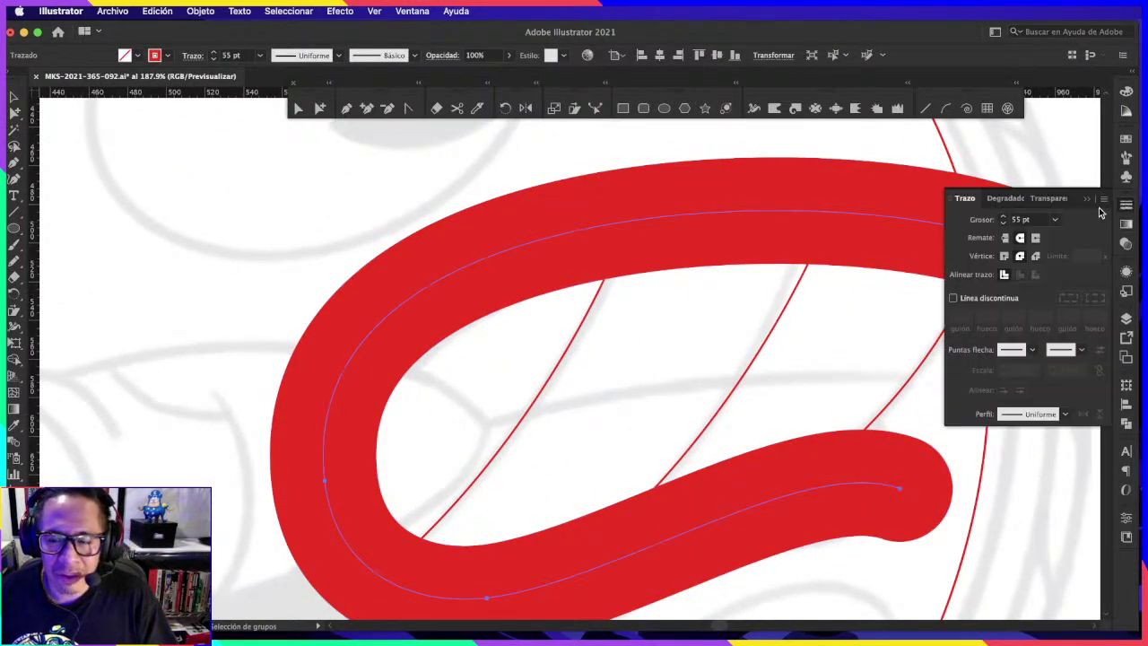
left_click(1037, 221)
type("45")
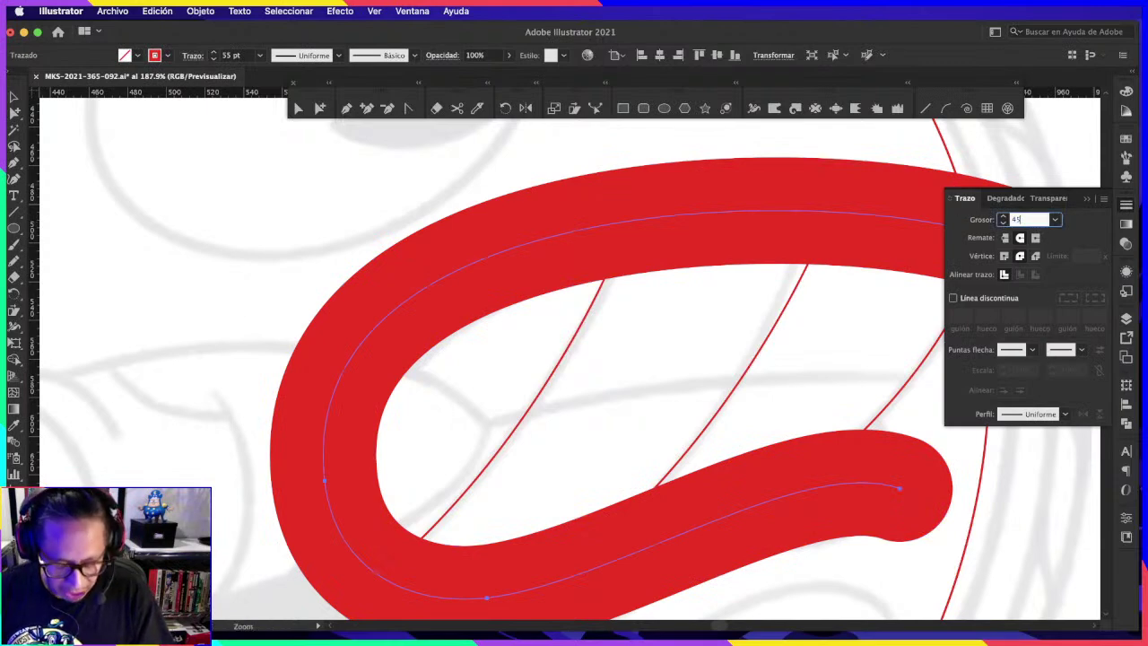
key("Return")
left_click(1088, 199)
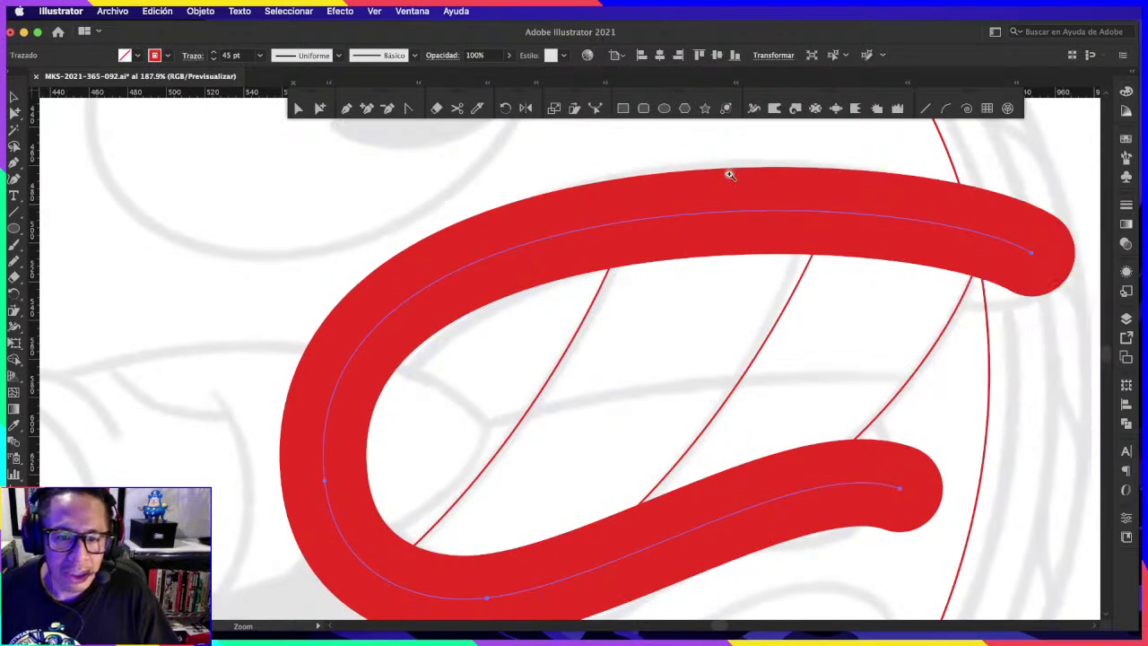
Step: Show layer Capa 2 in Outline mode and select the mouth curve's top segment
key("v")
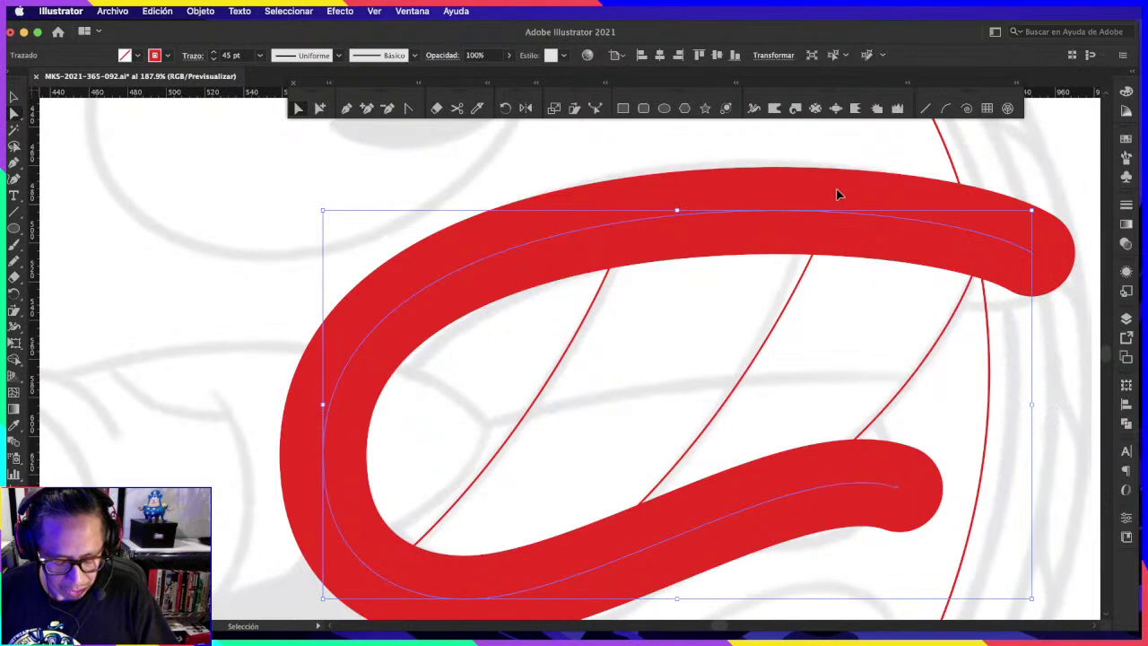
key("z")
scroll(1017, 269, "down", 3)
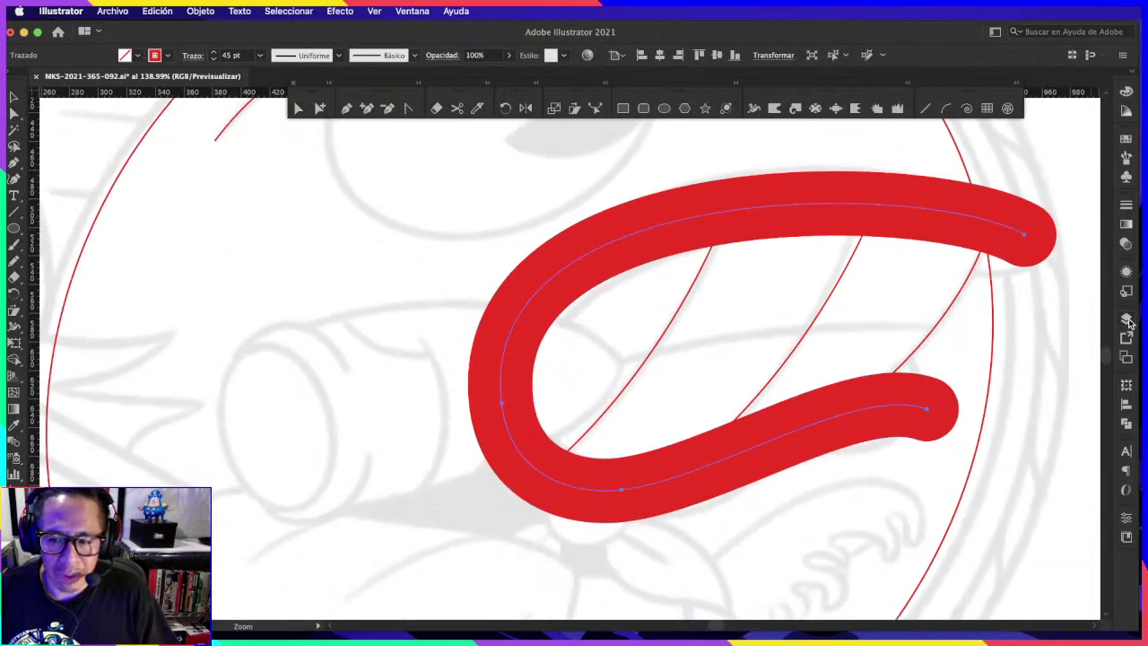
left_click(1127, 319)
left_click(961, 105, "ctrl")
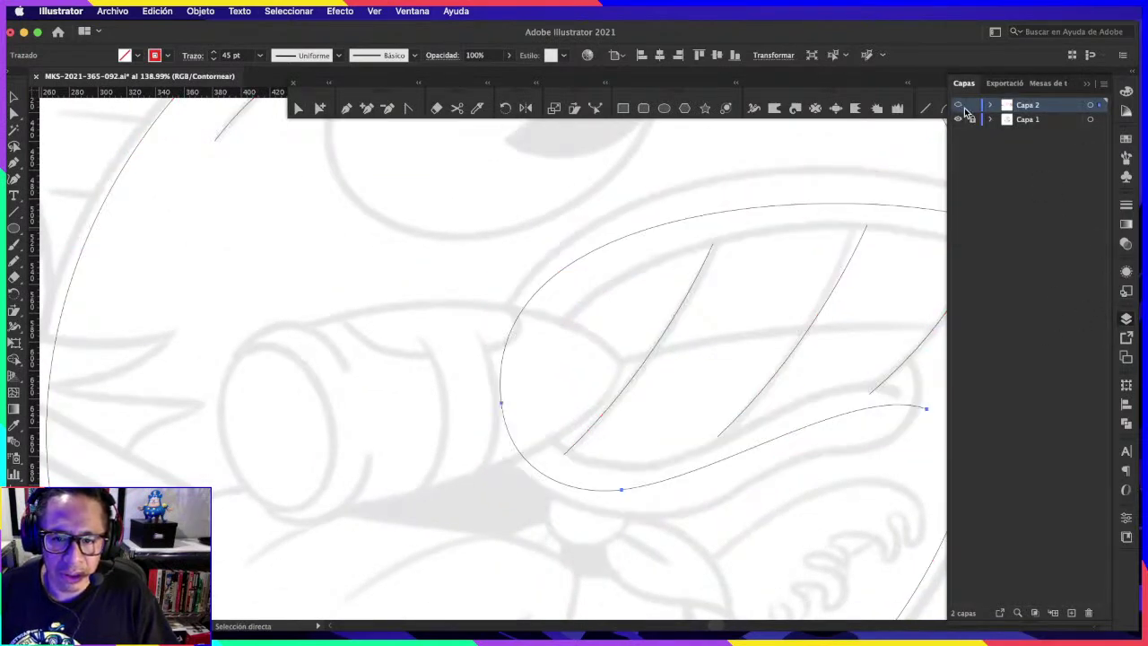
left_click_drag(867, 171, 715, 196)
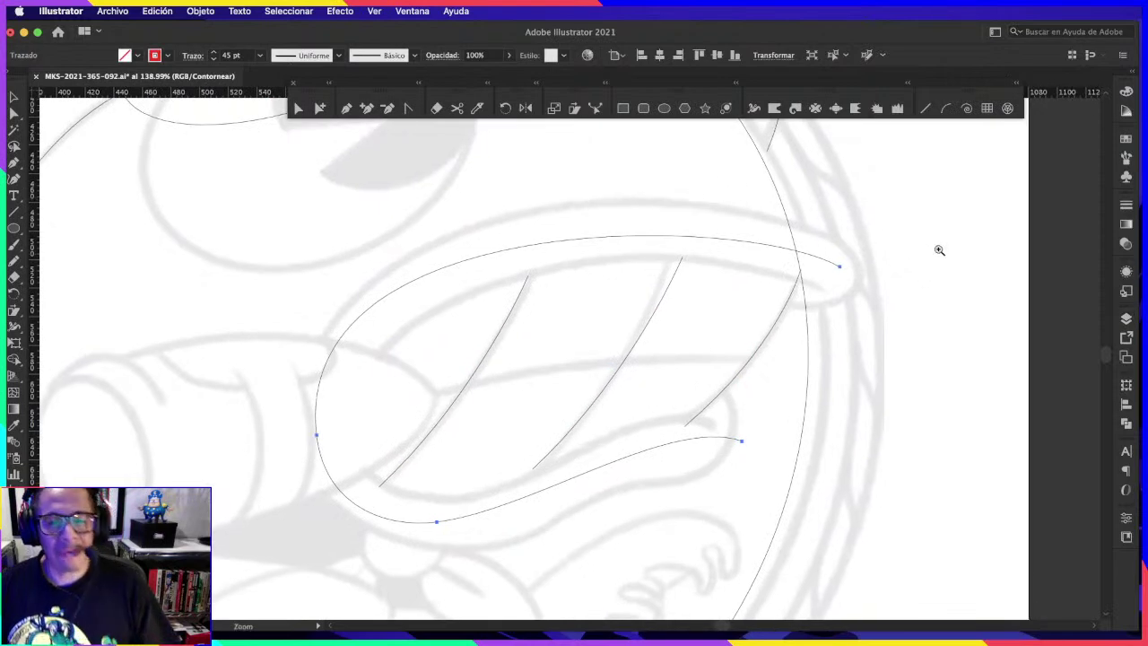
key("a")
left_click_drag(587, 195, 612, 291)
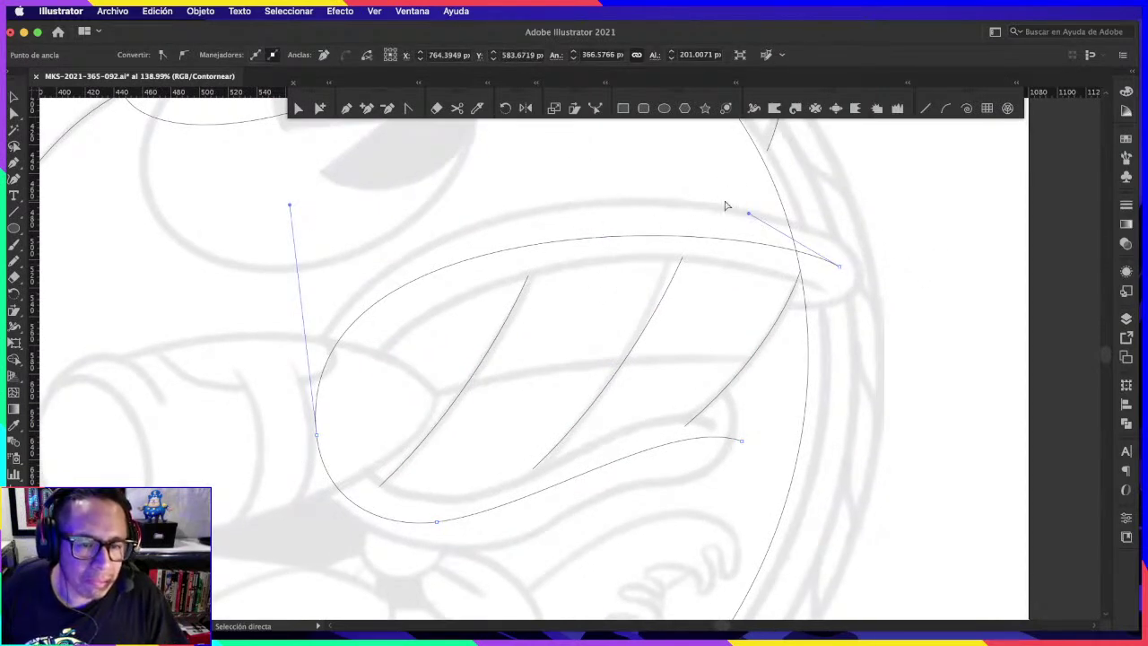
Step: Raise the mouth's top curve and reshape its left and bottom anchors
left_click_drag(744, 215, 734, 191)
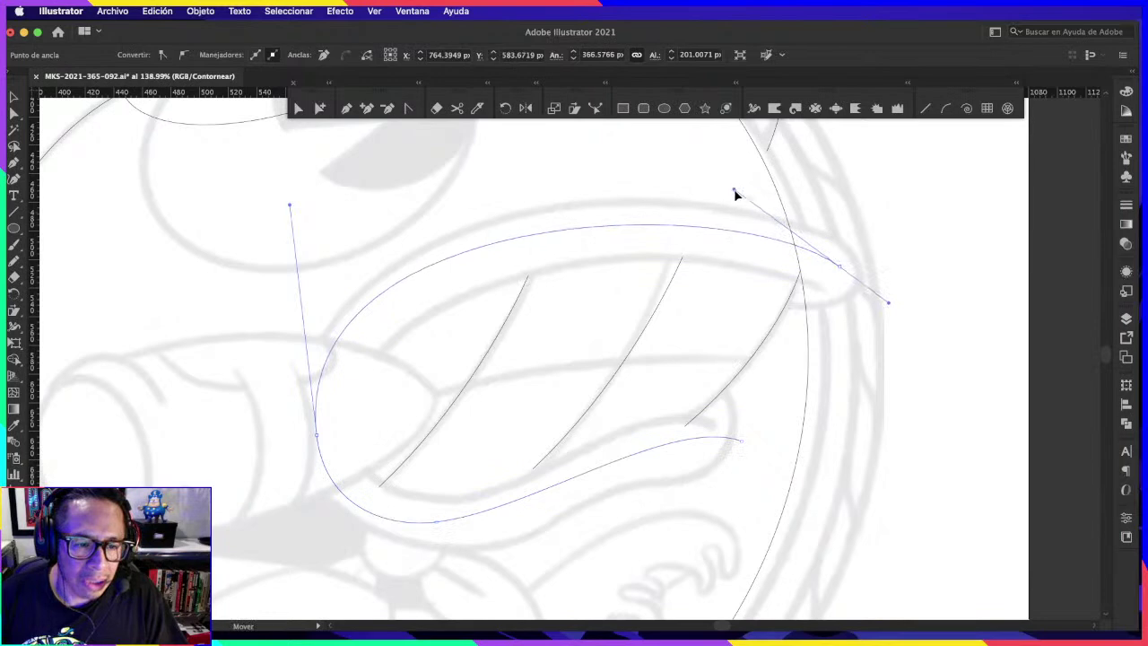
scroll(645, 269, "left", 5)
left_click_drag(439, 437, 446, 451)
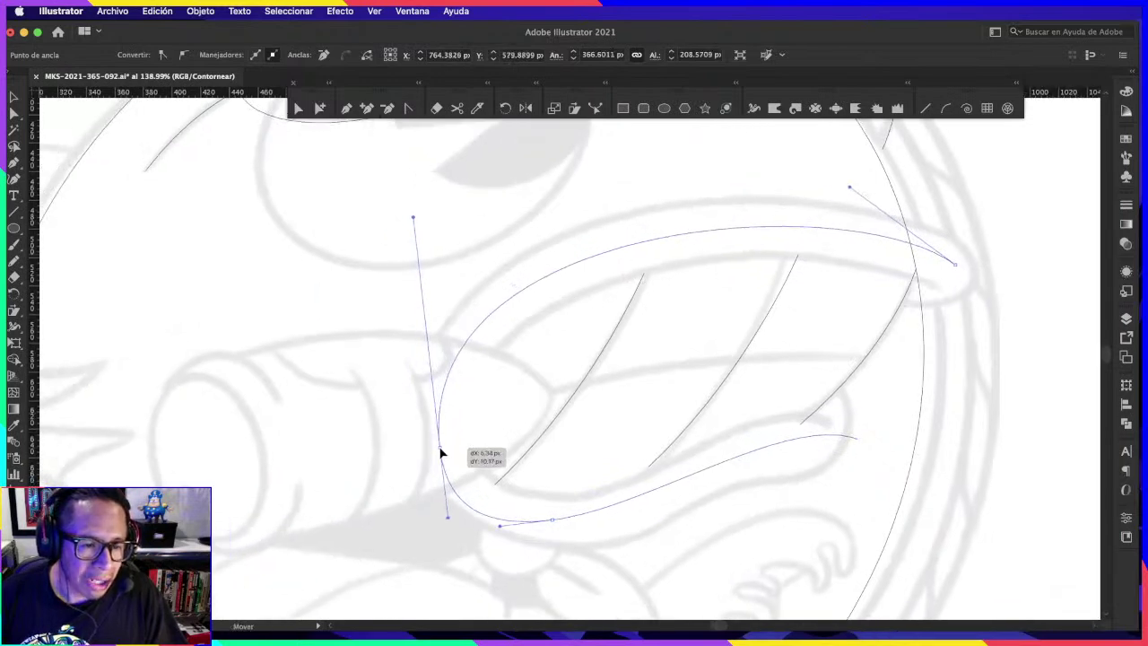
left_click_drag(551, 520, 564, 525)
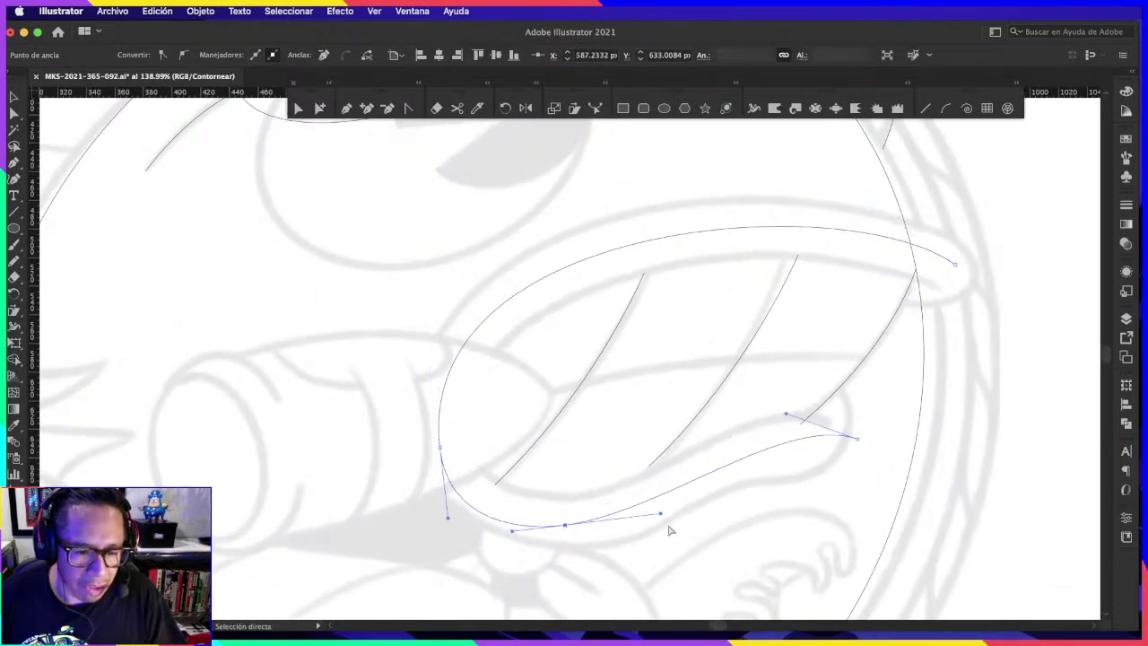
left_click_drag(660, 515, 654, 527)
left_click_drag(785, 413, 749, 420)
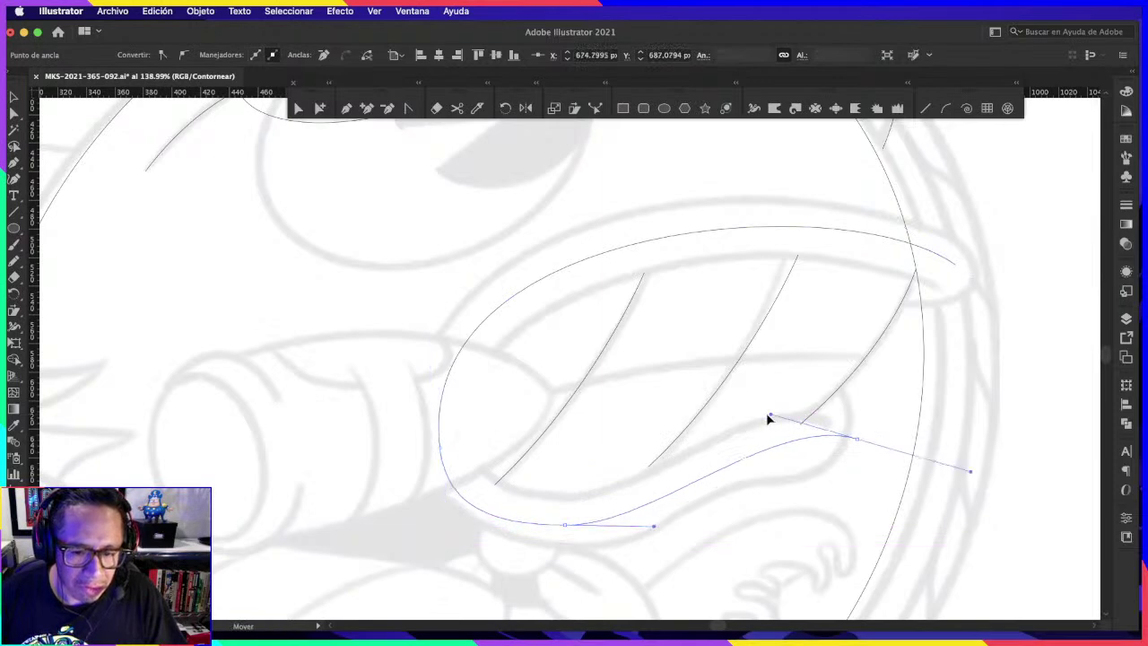
left_click_drag(565, 526, 586, 525)
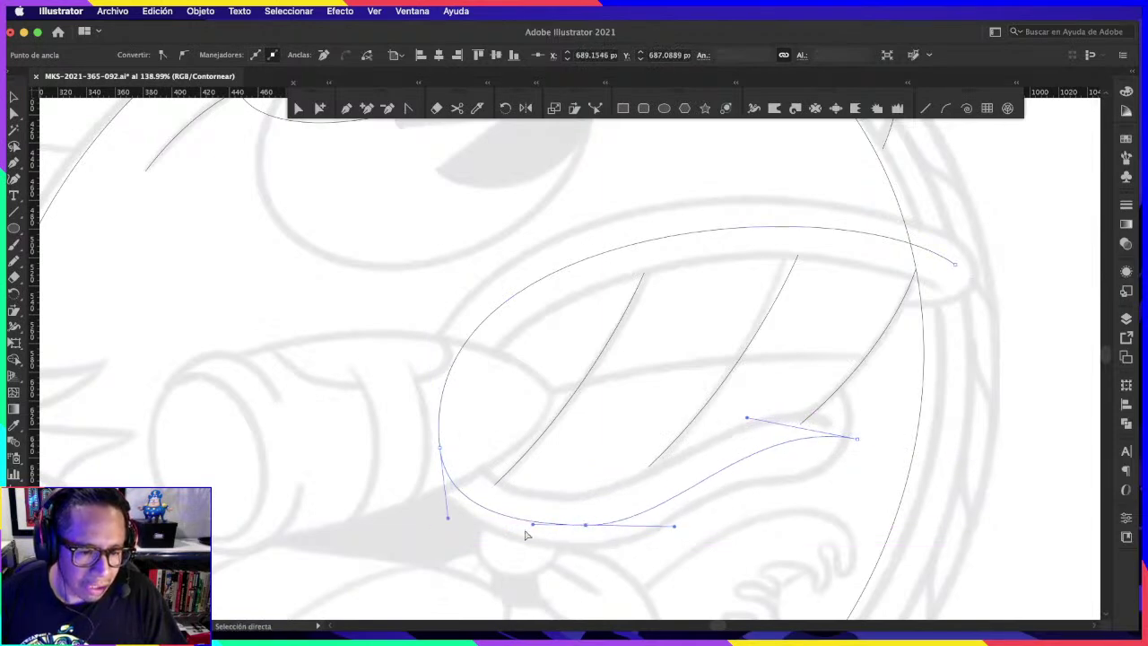
Step: Fine-tune the left anchor, lower-right end and bottom handles, then deselect the outline
left_click(440, 446)
left_click_drag(440, 442, 443, 439)
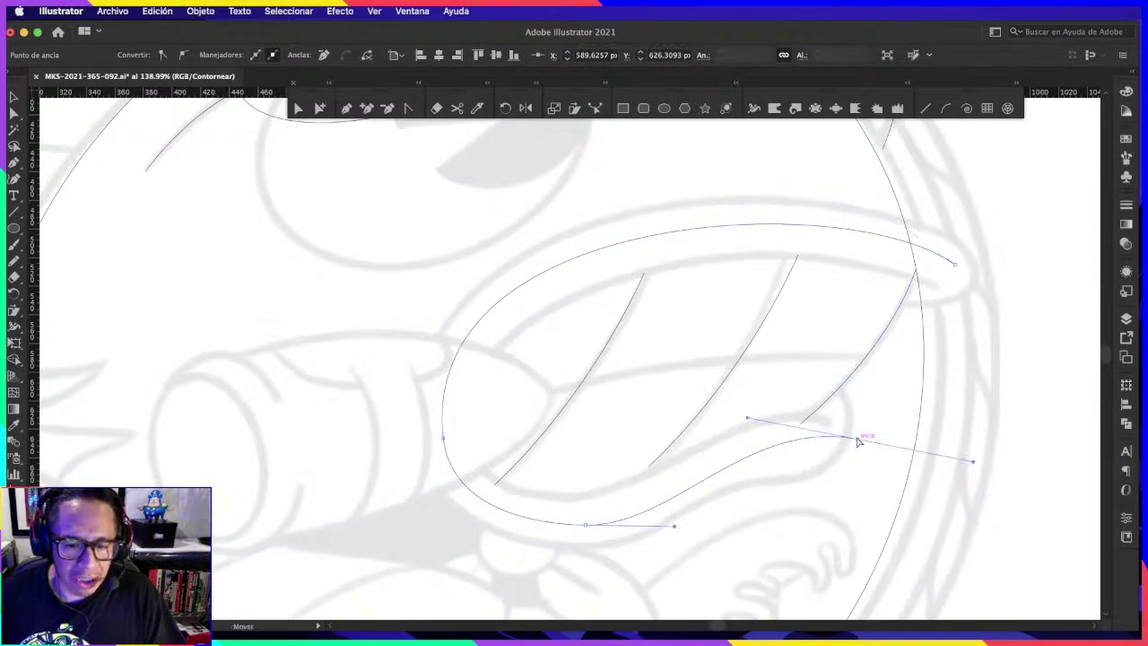
left_click_drag(856, 439, 811, 450)
left_click_drag(675, 528, 665, 506)
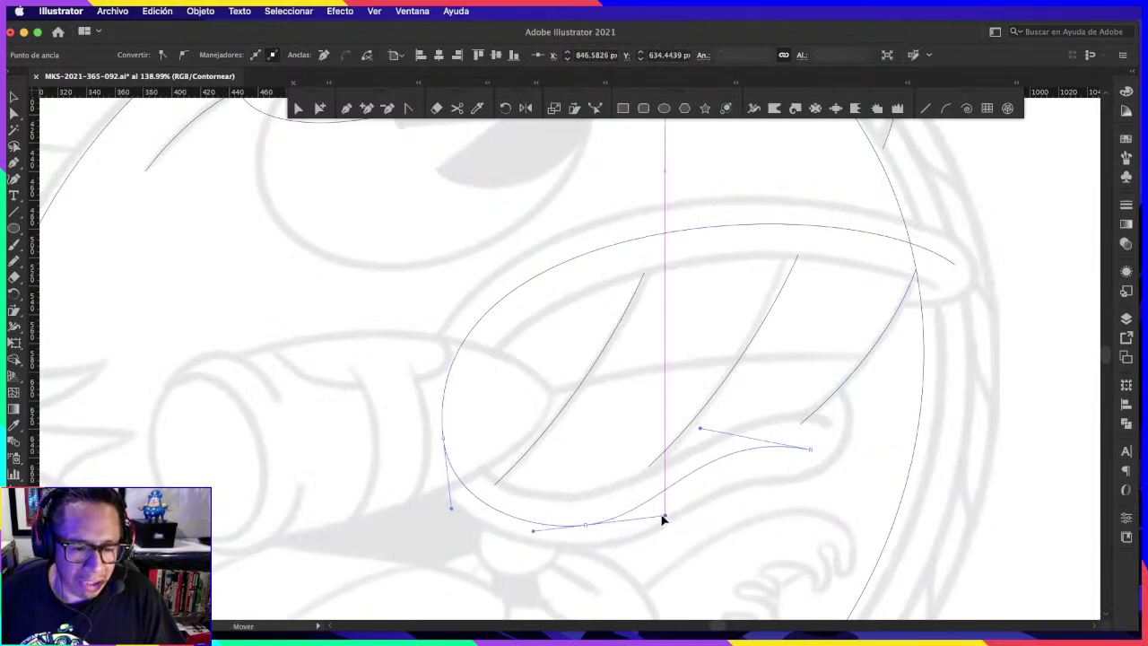
left_click_drag(585, 527, 574, 524)
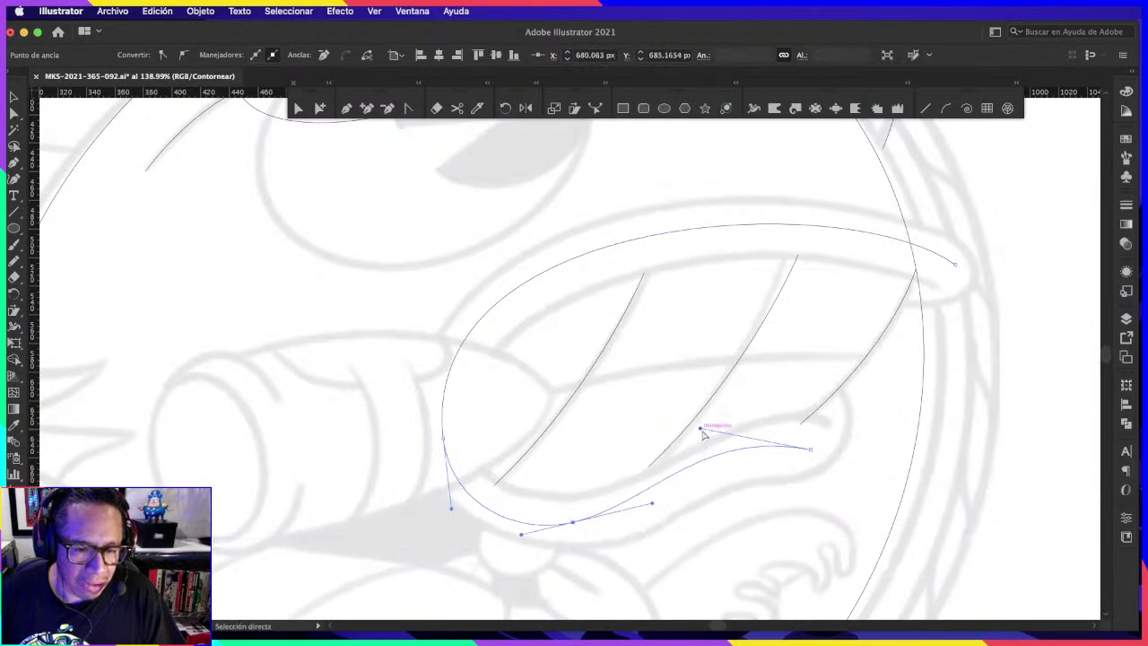
left_click_drag(700, 429, 724, 433)
left_click_drag(654, 505, 673, 509)
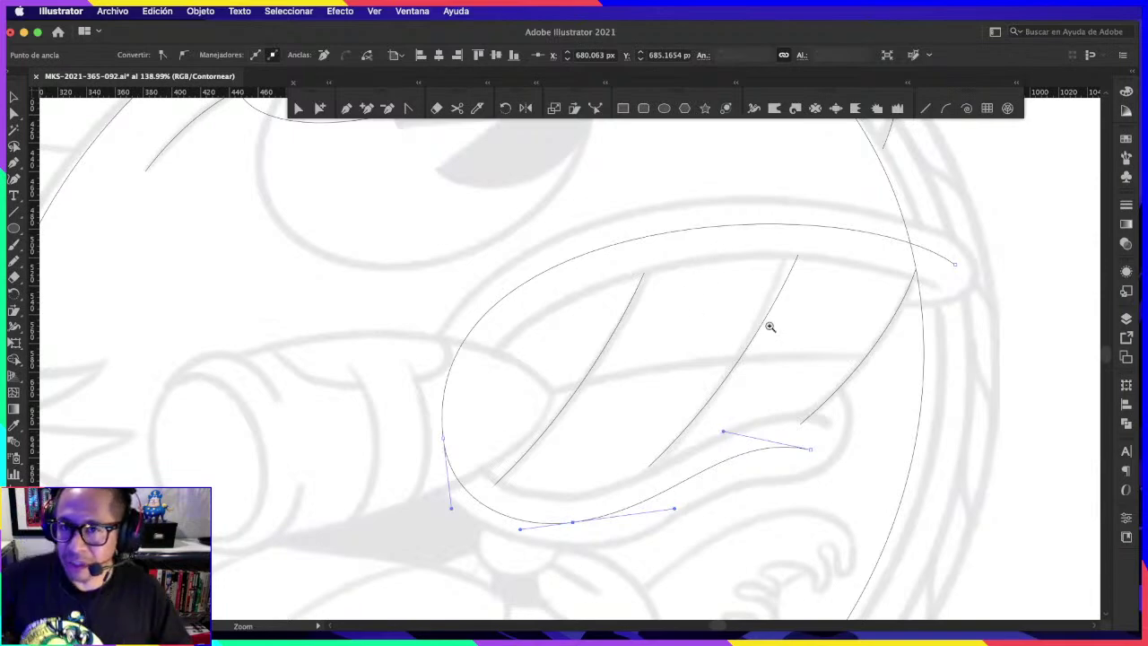
key("a")
left_click_drag(676, 512, 677, 519)
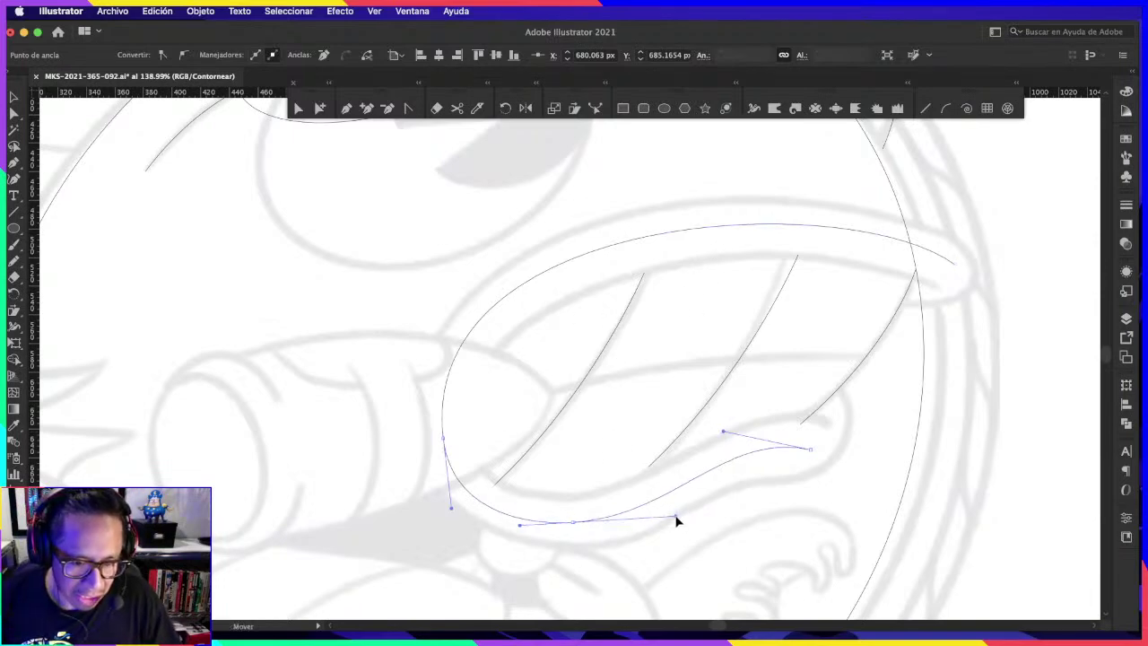
left_click_drag(577, 530, 572, 521)
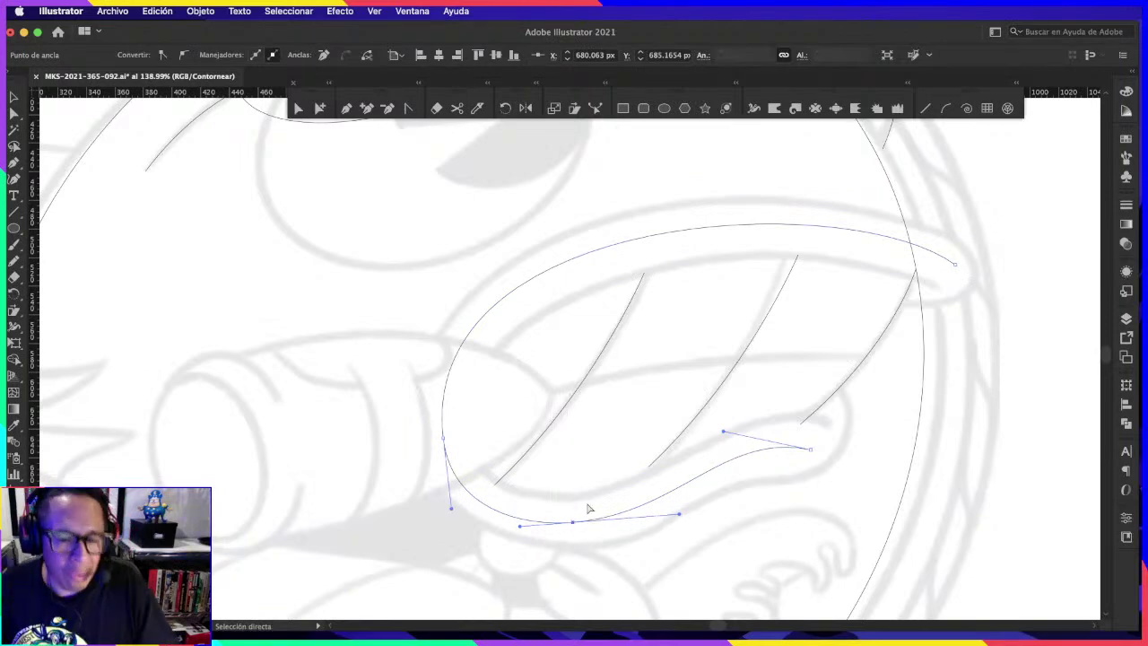
left_click(855, 431)
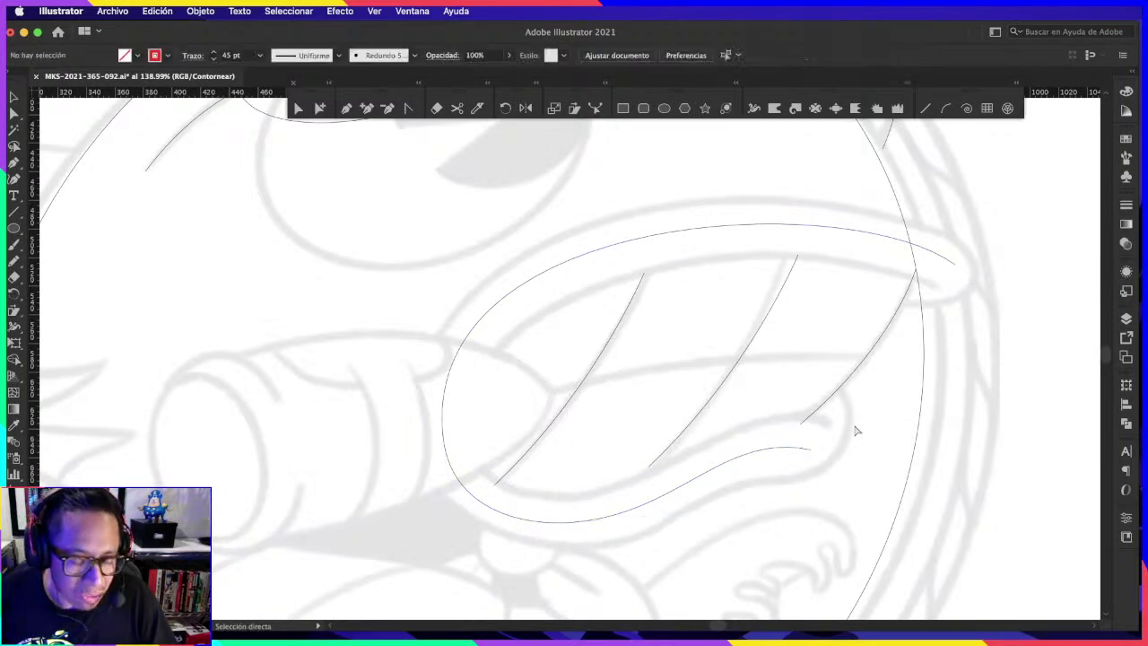
Step: Zoom in on the mouth's right tip and select its anchor
left_click(675, 233)
left_click(871, 308)
left_click(939, 323)
left_click(914, 348)
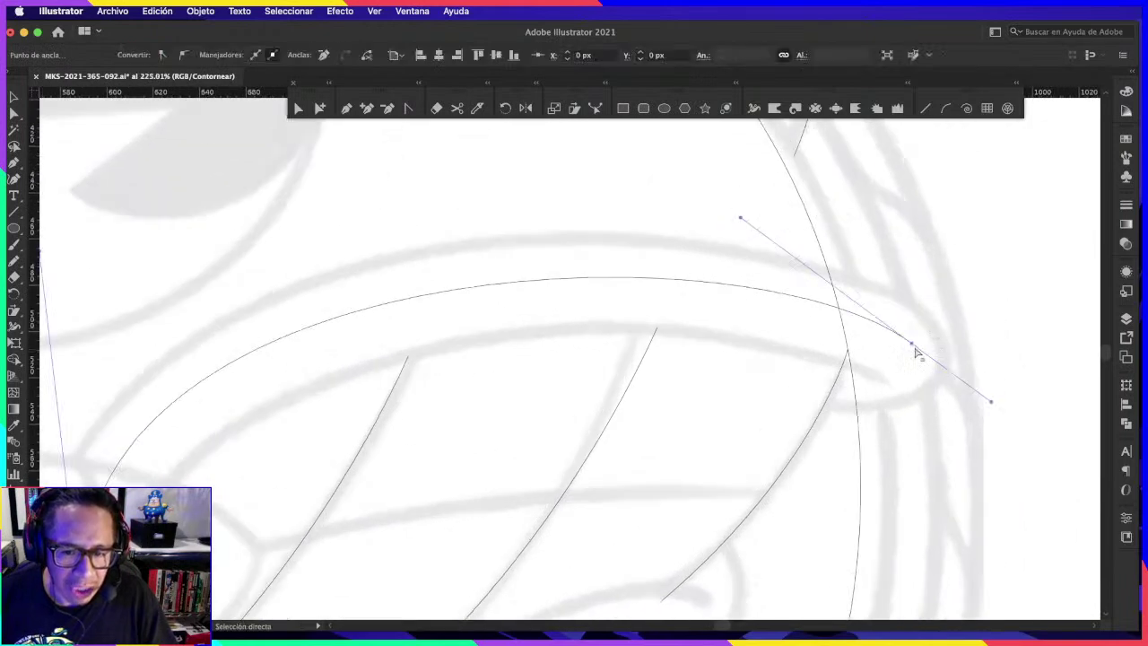
left_click_drag(951, 325, 640, 367)
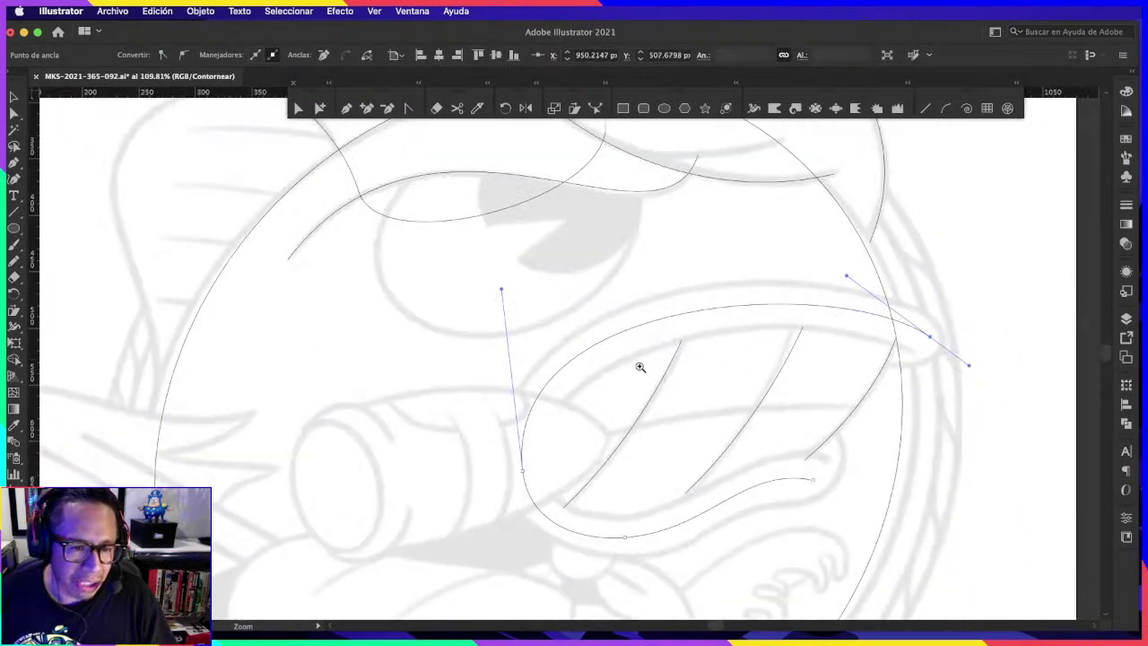
Step: Adjust the upper handle of the mouth outline's left anchor
left_click(523, 471)
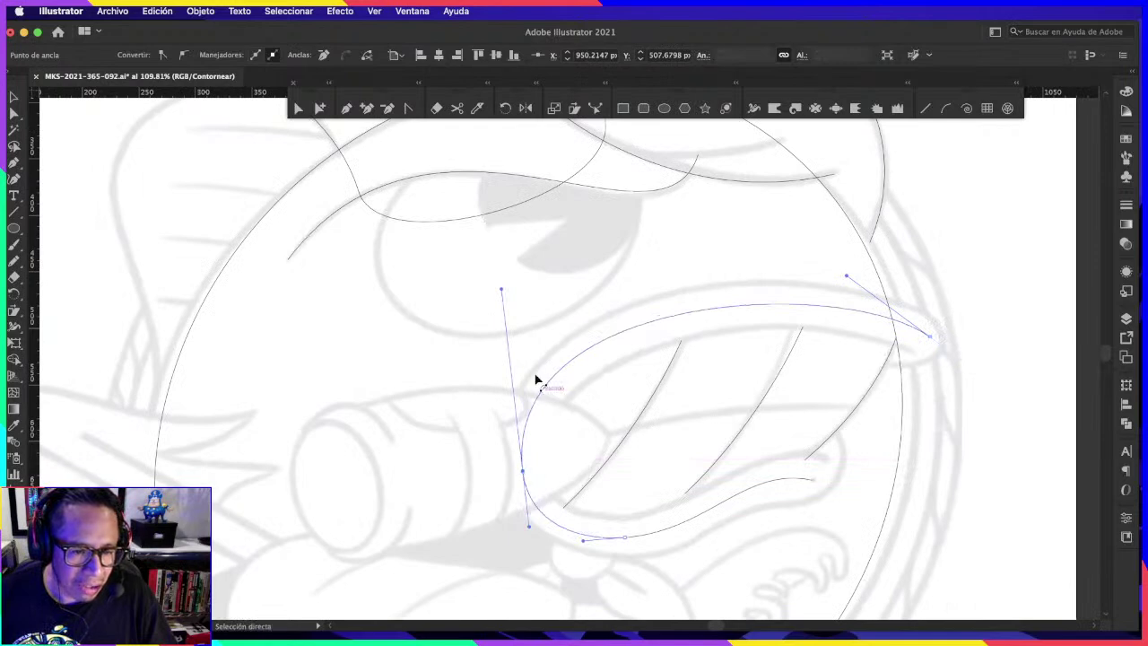
left_click_drag(503, 293, 518, 300)
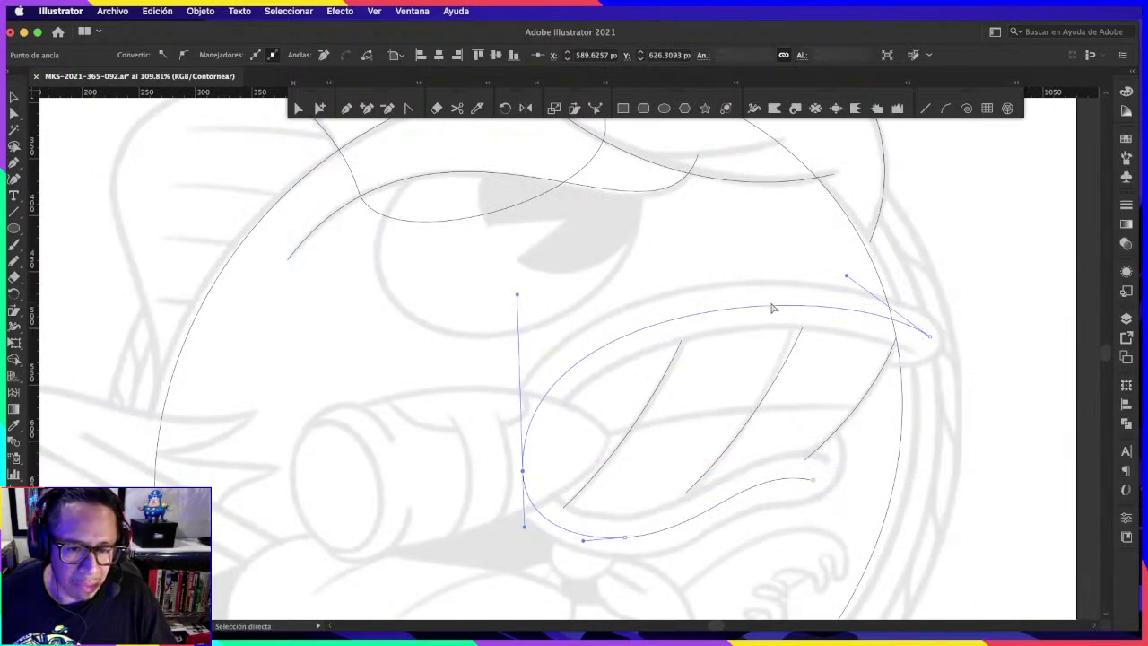
scroll(770, 233, "up", 2)
Step: Add an anchor on the mouth's top curve, then fit the whole artboard in view
key("p")
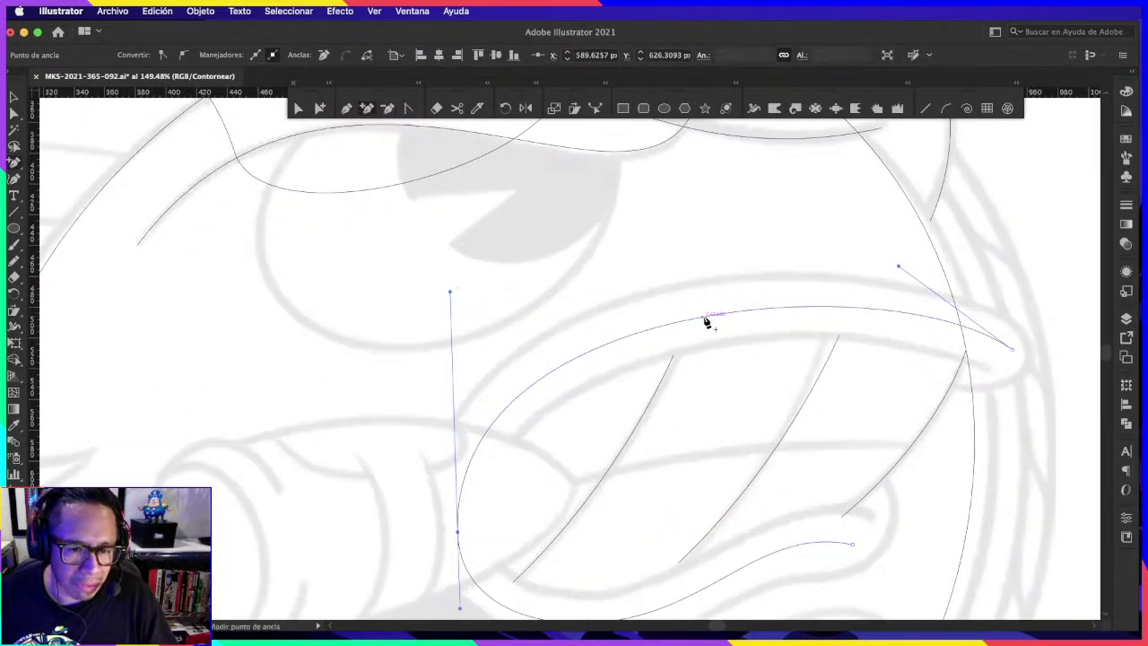
left_click(705, 314)
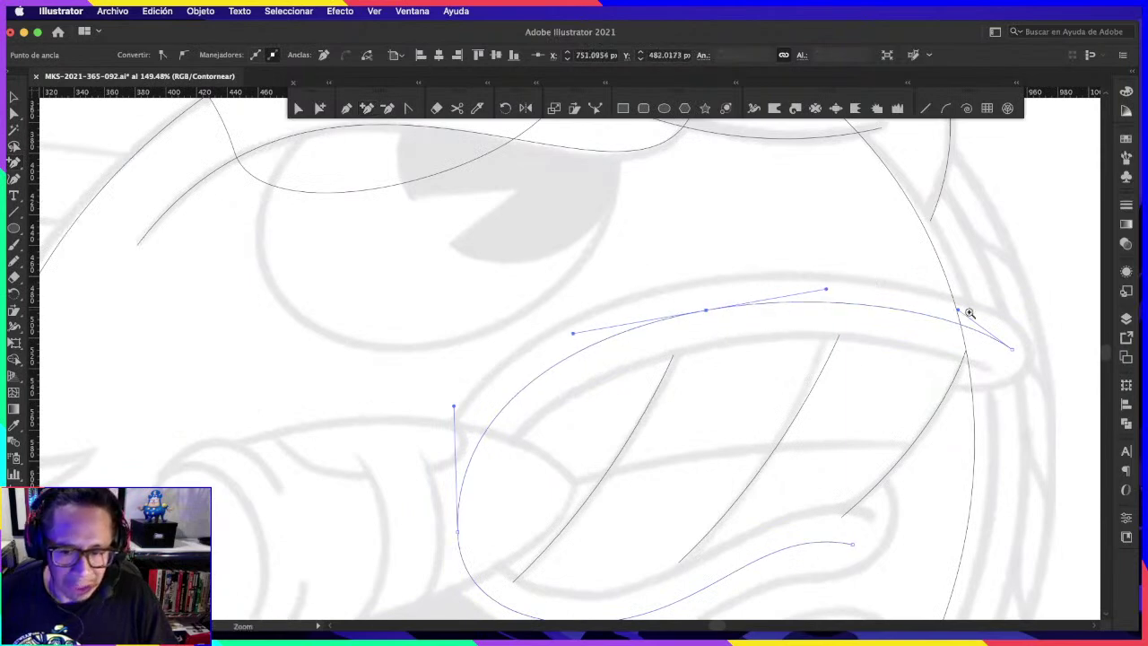
left_click(941, 391)
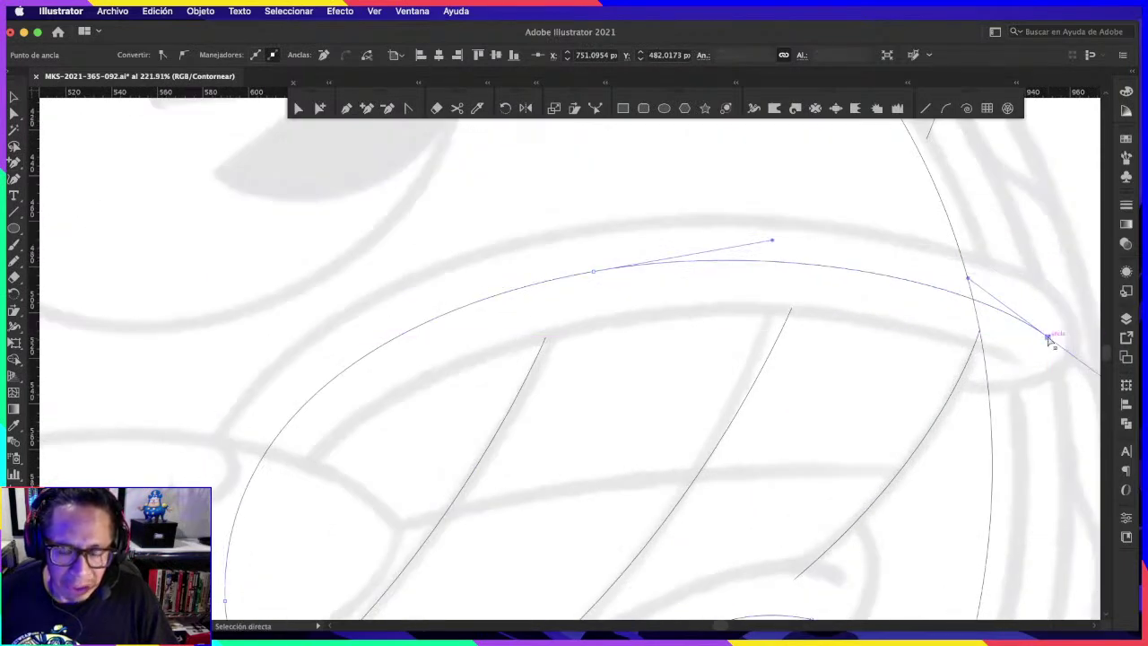
left_click_drag(1049, 334, 720, 293)
scroll(781, 296, "down", 3)
key("ctrl+shift+a")
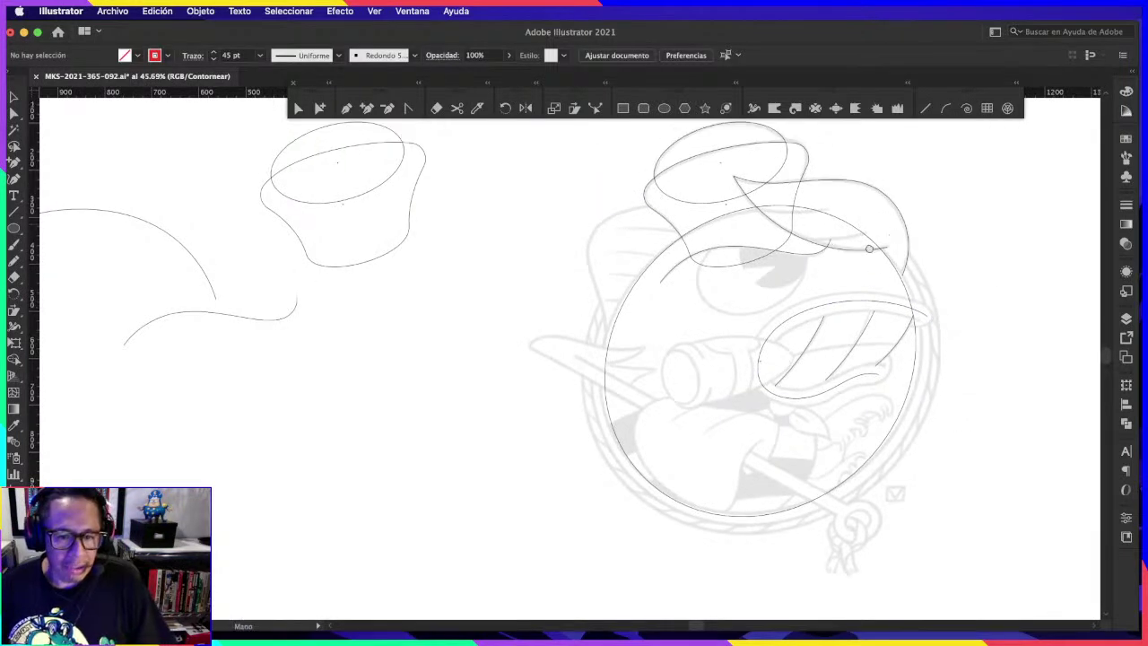
Step: Delete the stray curves and cup on the left of the sketch
left_click_drag(997, 294, 894, 254)
scroll(894, 255, "down", 3)
scroll(725, 281, "down", 2)
key("a")
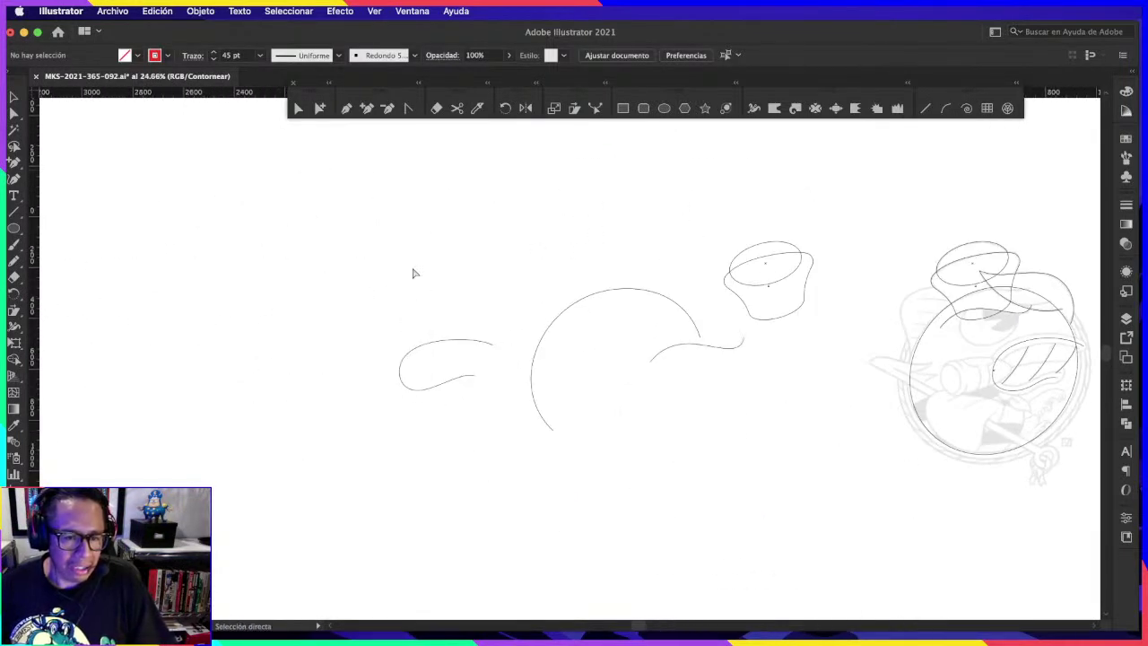
left_click_drag(313, 167, 821, 446)
key("Delete")
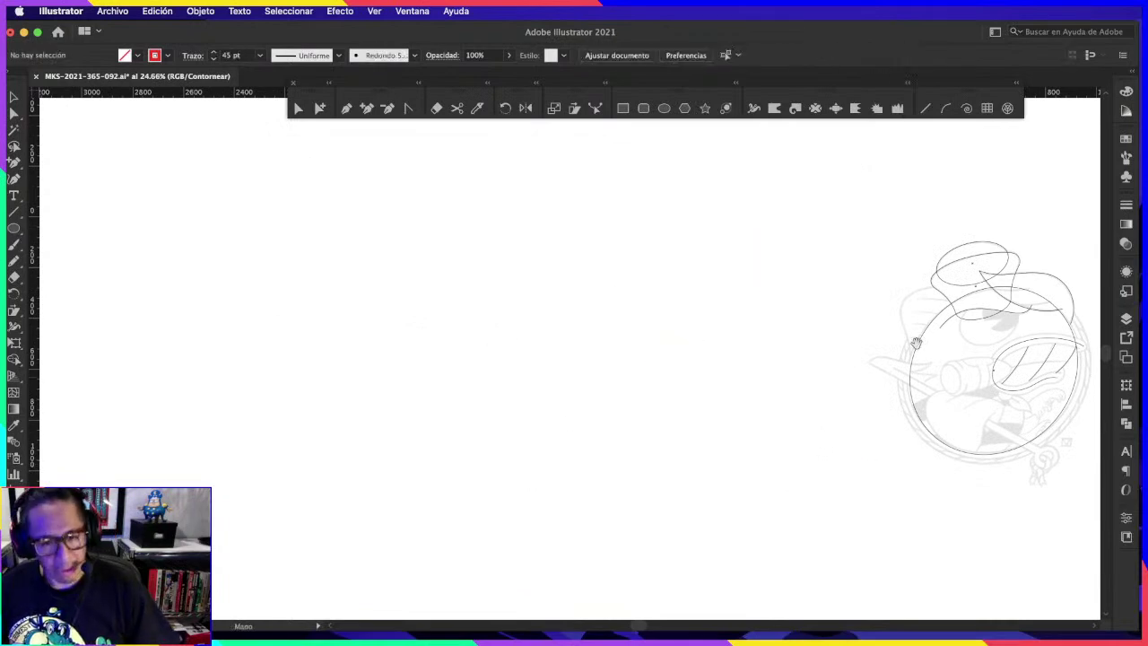
Step: Reshape the eye outline's lower-left corner and bottom curve
left_click_drag(915, 335, 762, 282)
scroll(858, 255, "up", 2)
scroll(879, 287, "up", 1)
scroll(905, 332, "up", 1)
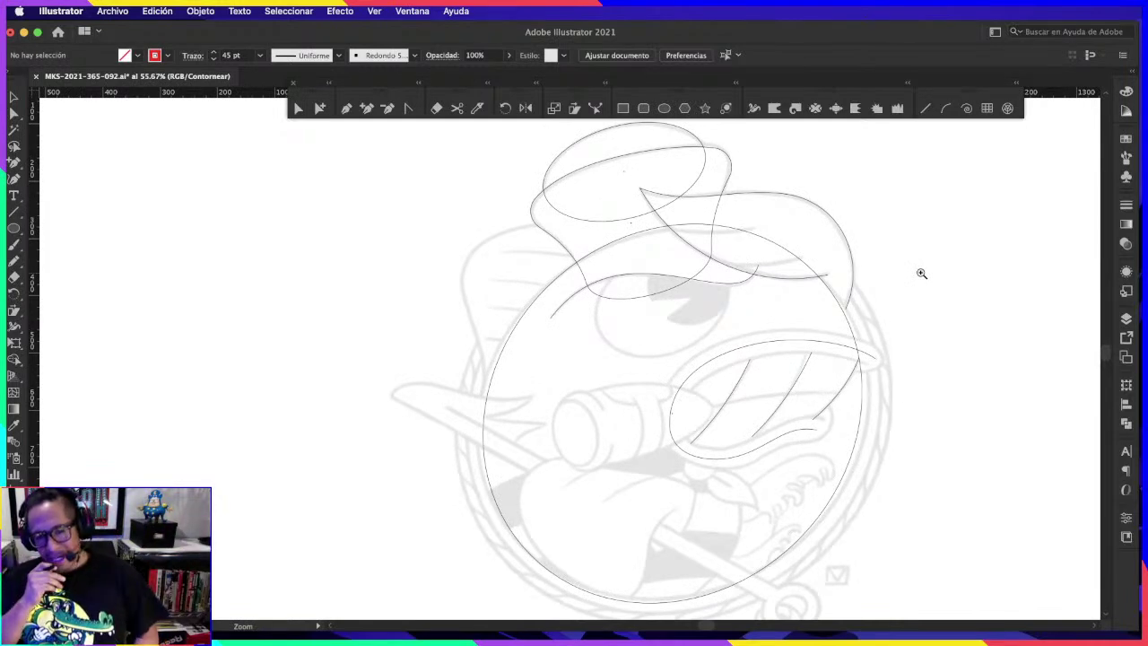
left_click(818, 380)
scroll(686, 399, "up", 3)
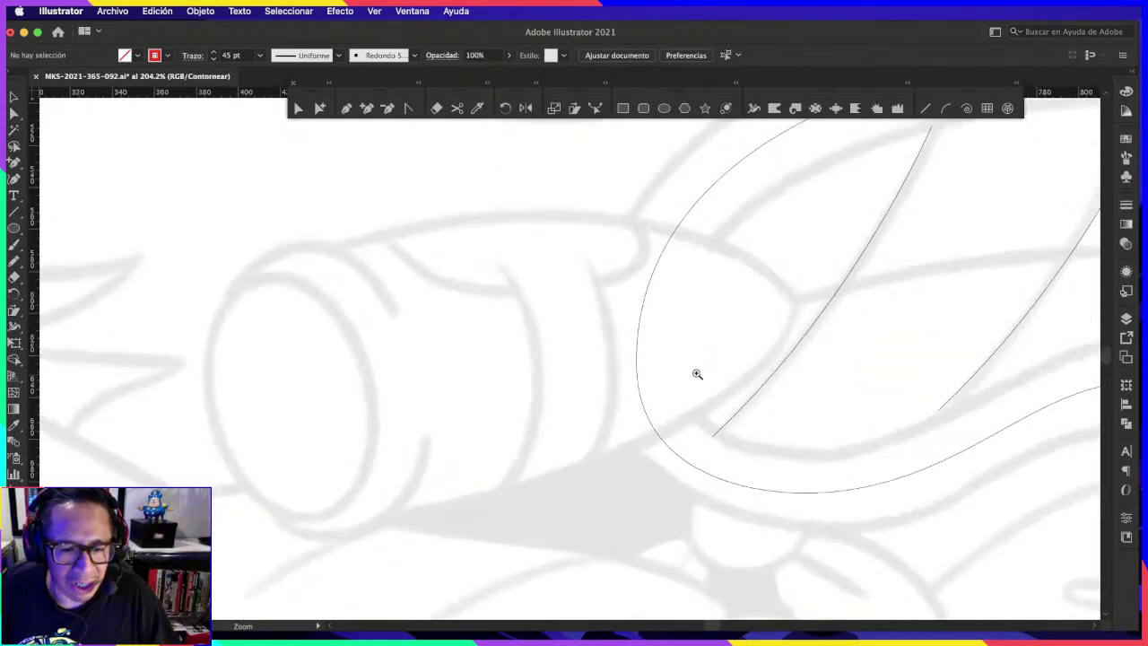
left_click(637, 368)
left_click_drag(639, 473, 654, 473)
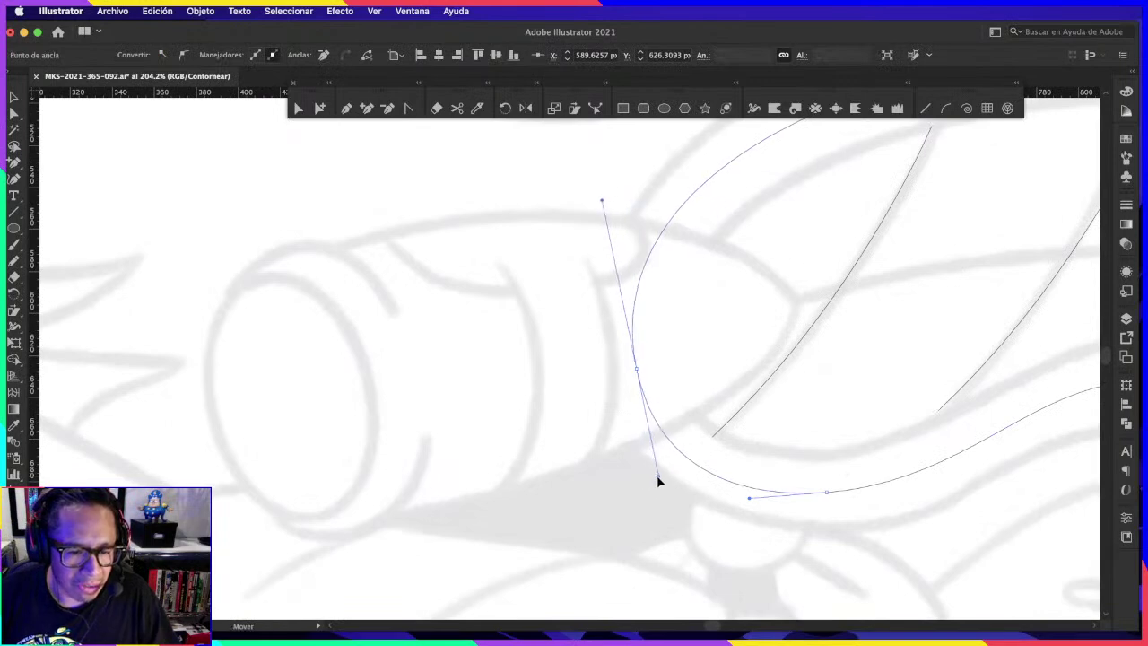
left_click(826, 492)
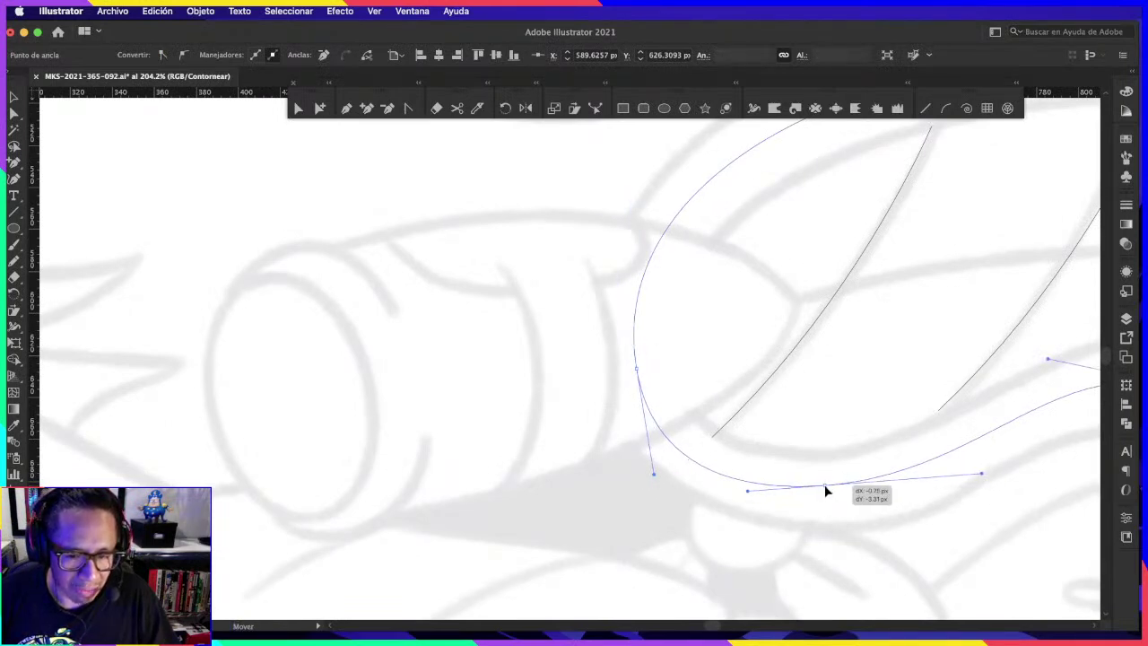
left_click_drag(1008, 428, 827, 416)
scroll(827, 417, "down", 2)
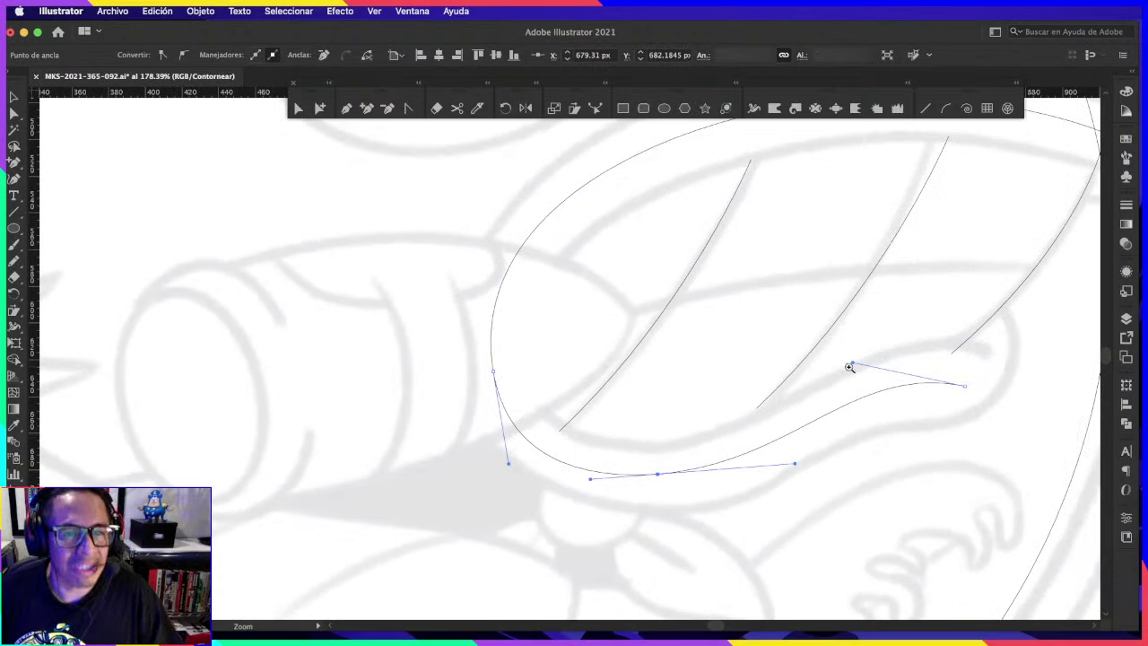
scroll(700, 325, "down", 5)
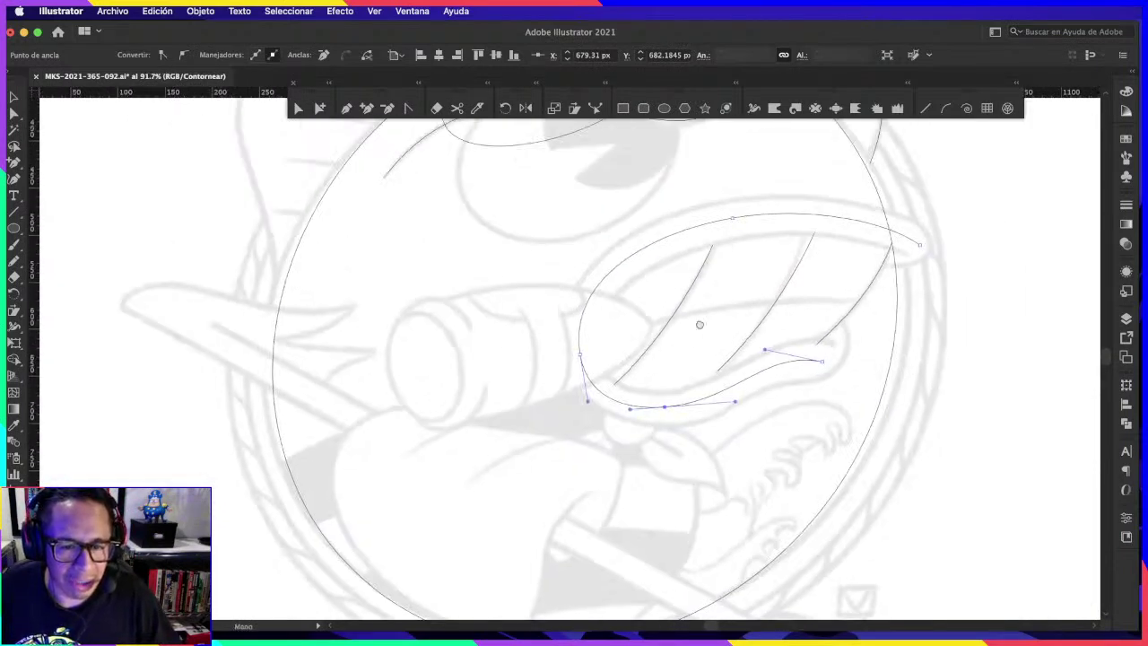
Step: Draw a small upright ellipse over the cigar's round end
left_click(938, 305)
scroll(694, 320, "up", 1)
scroll(736, 299, "up", 1)
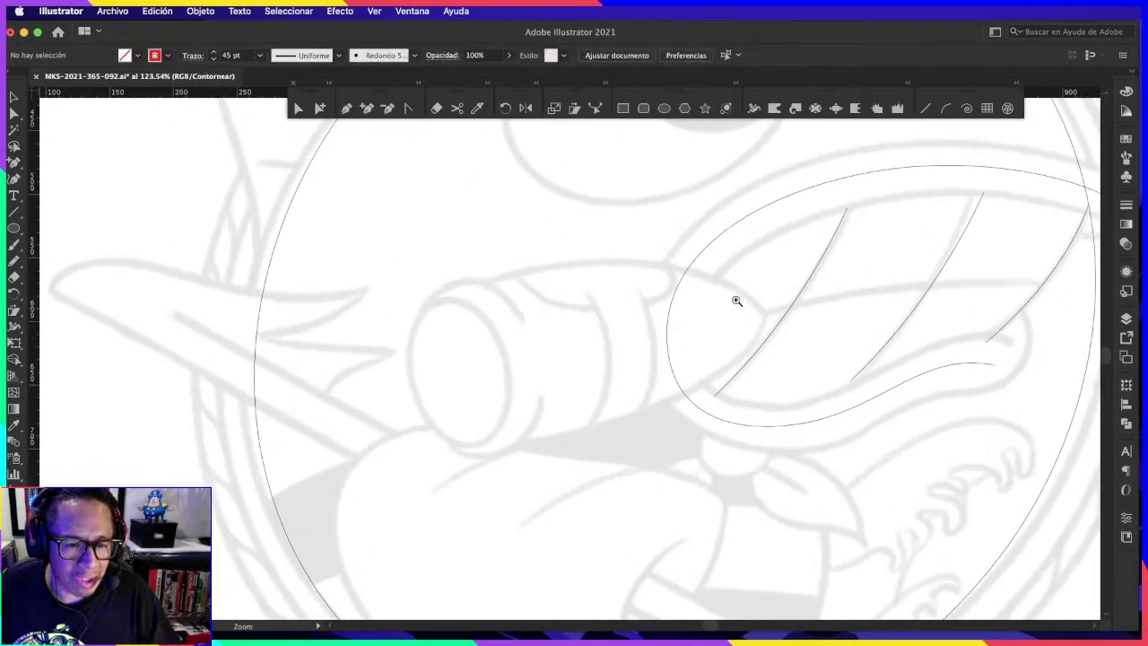
scroll(736, 300, "up", 1)
left_click(664, 109)
scroll(636, 213, "left", 5)
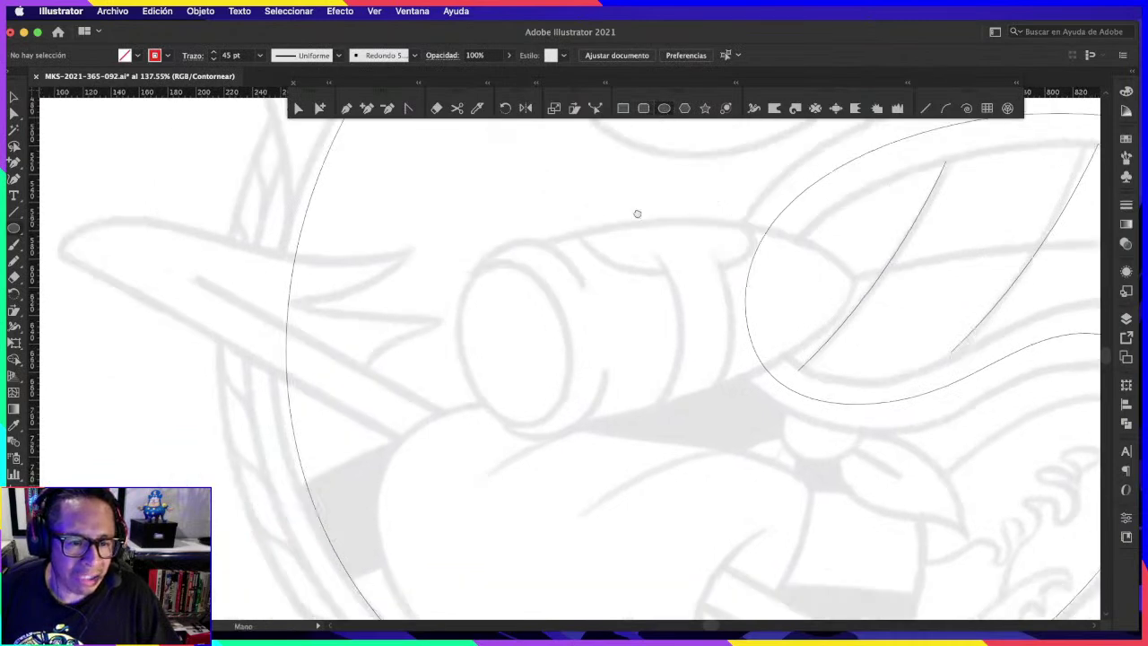
scroll(636, 213, "down", 2)
left_click_drag(483, 262, 585, 428)
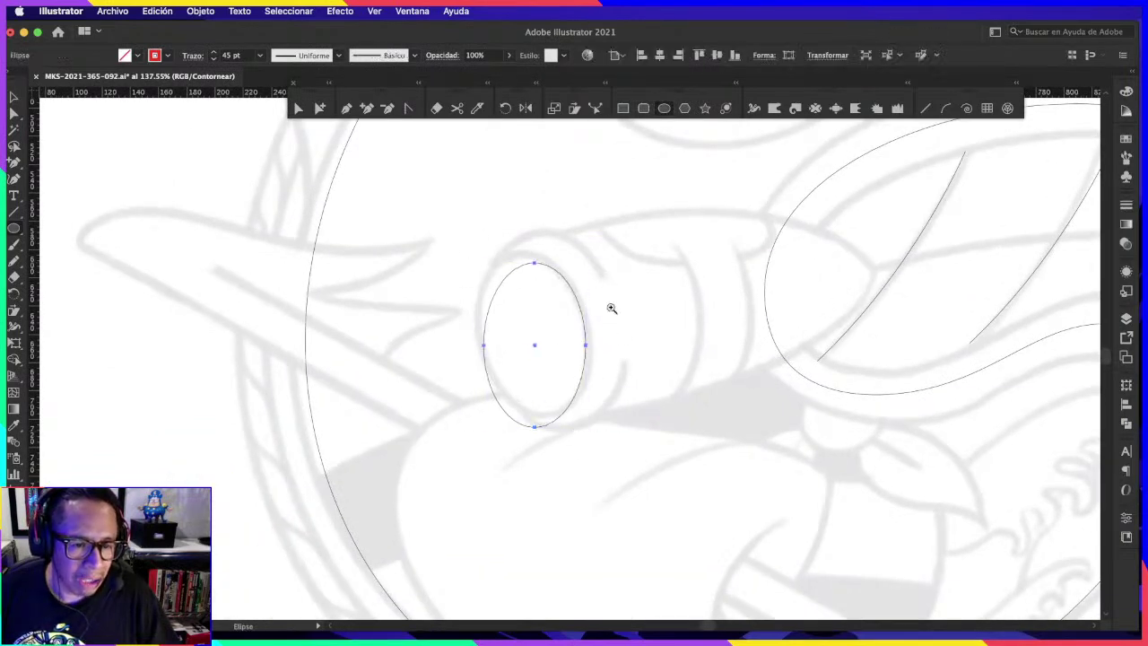
scroll(606, 305, "up", 1)
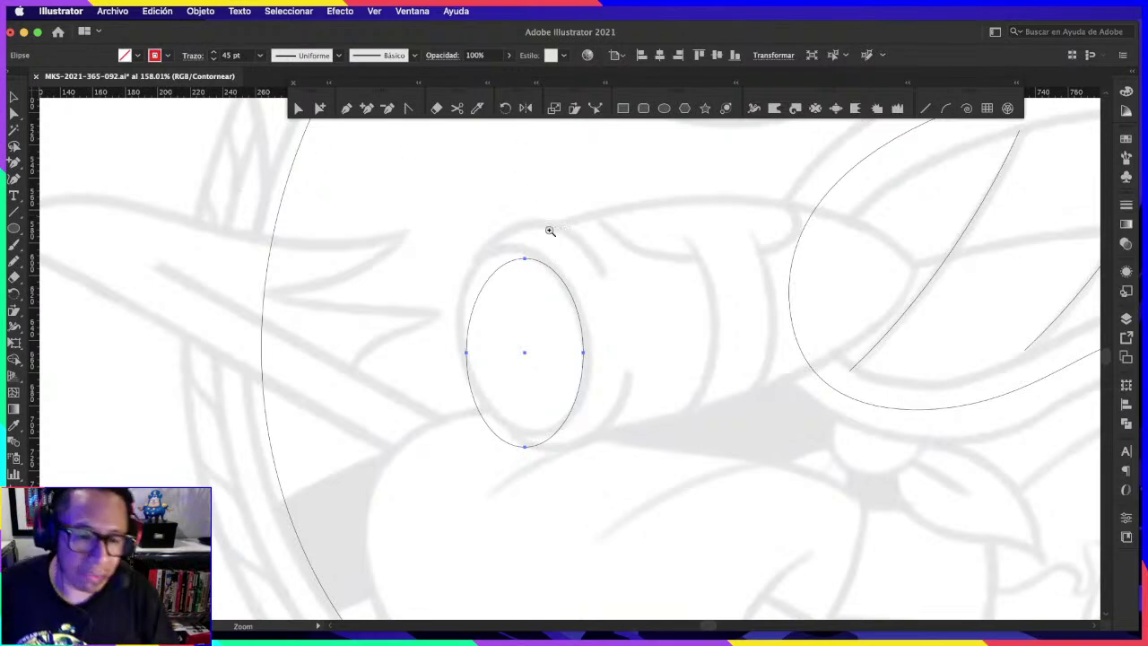
left_click_drag(549, 231, 656, 260)
left_click_drag(583, 236, 512, 279)
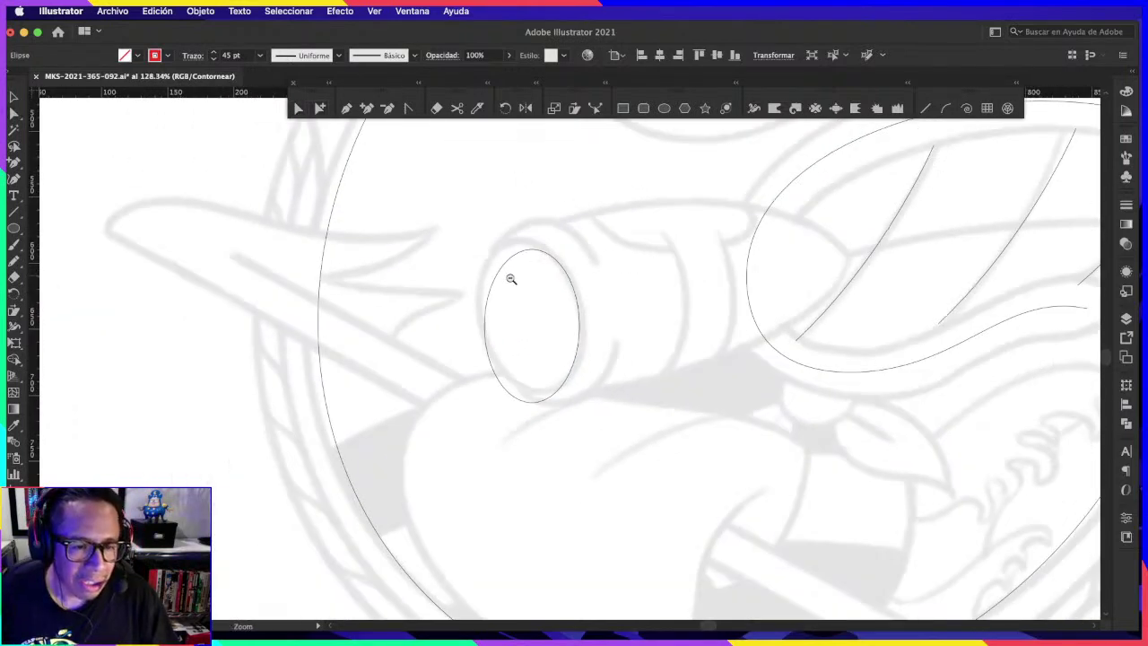
key("super+Tab")
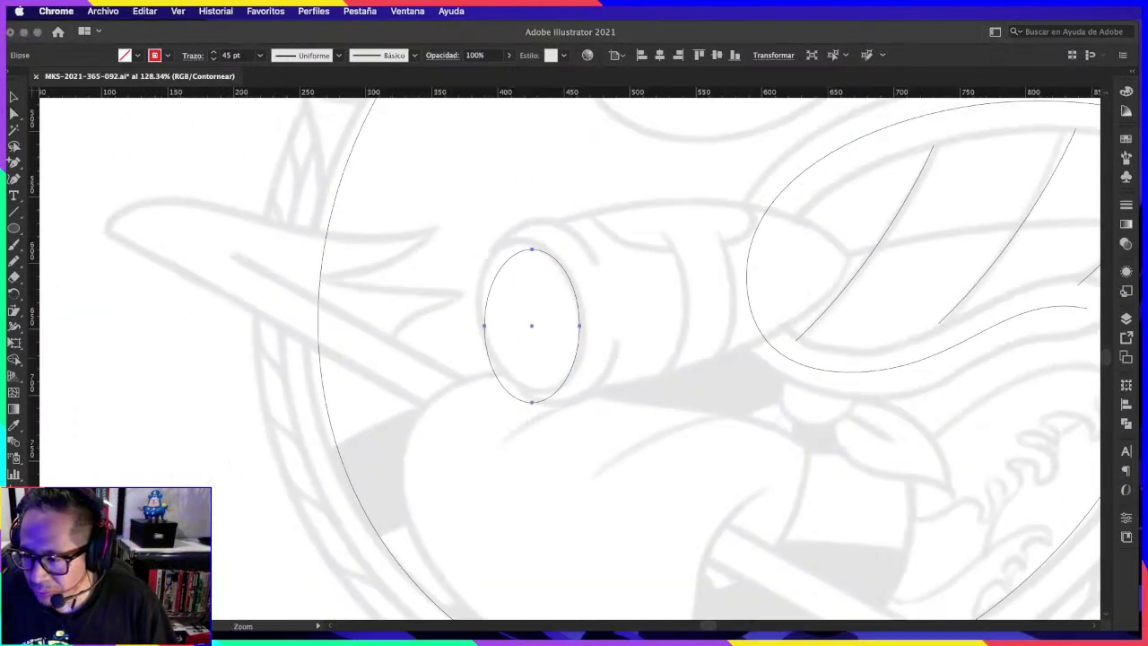
key("super+Tab")
left_click_drag(566, 228, 591, 207)
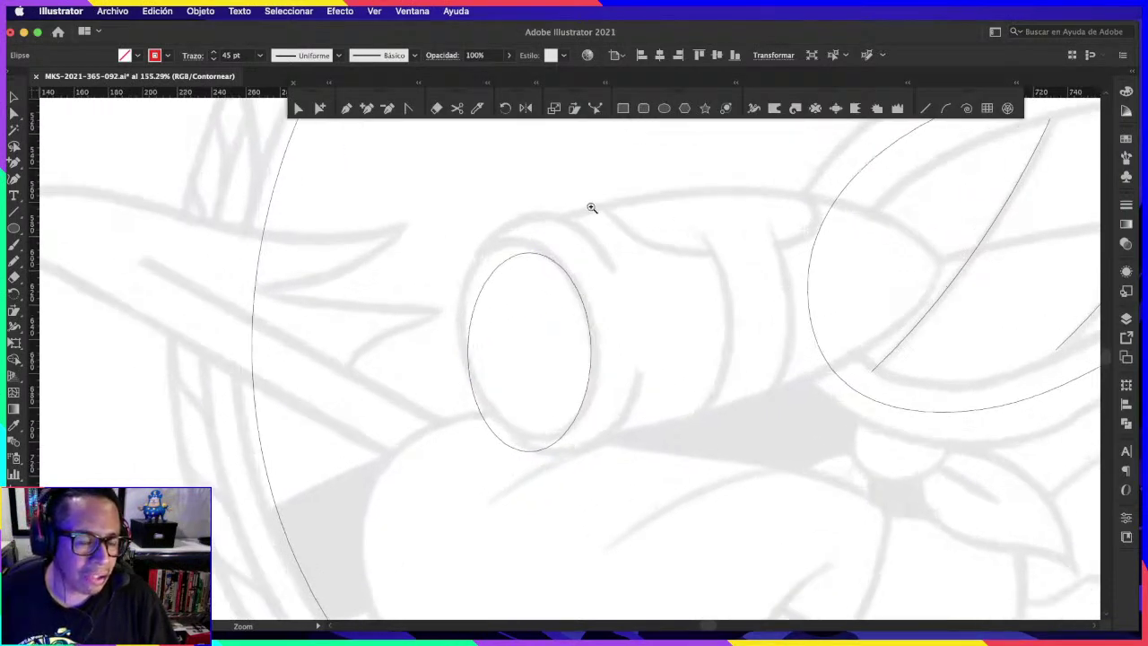
left_click(18, 97)
left_click(797, 235)
left_click_drag(797, 235, 790, 316)
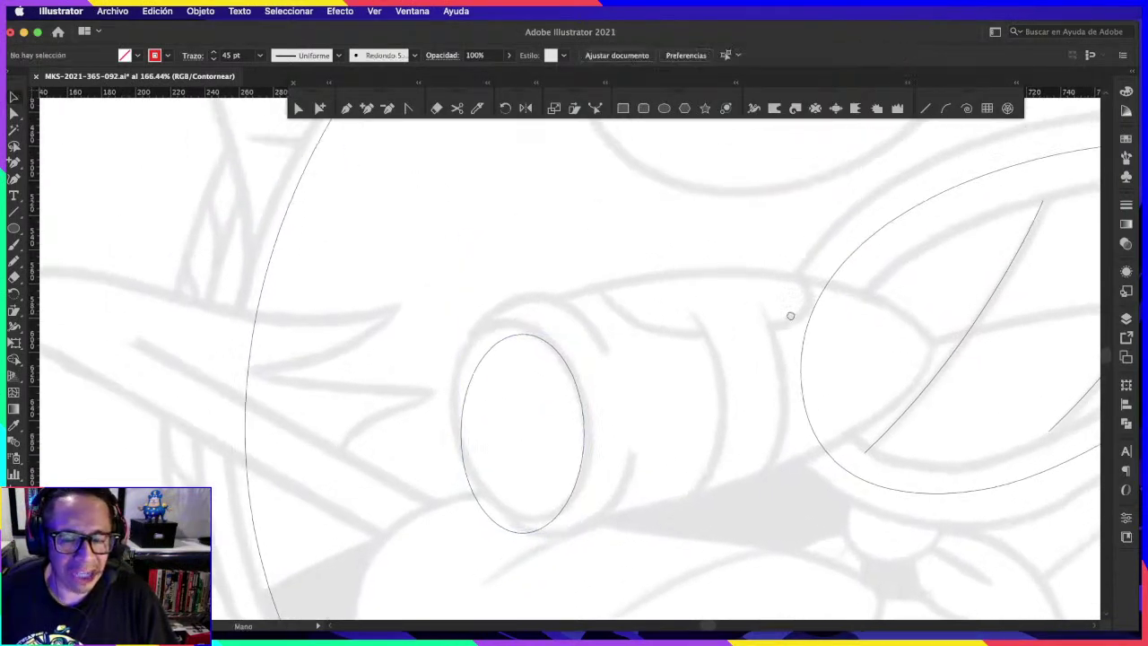
left_click(463, 395)
left_click(687, 482)
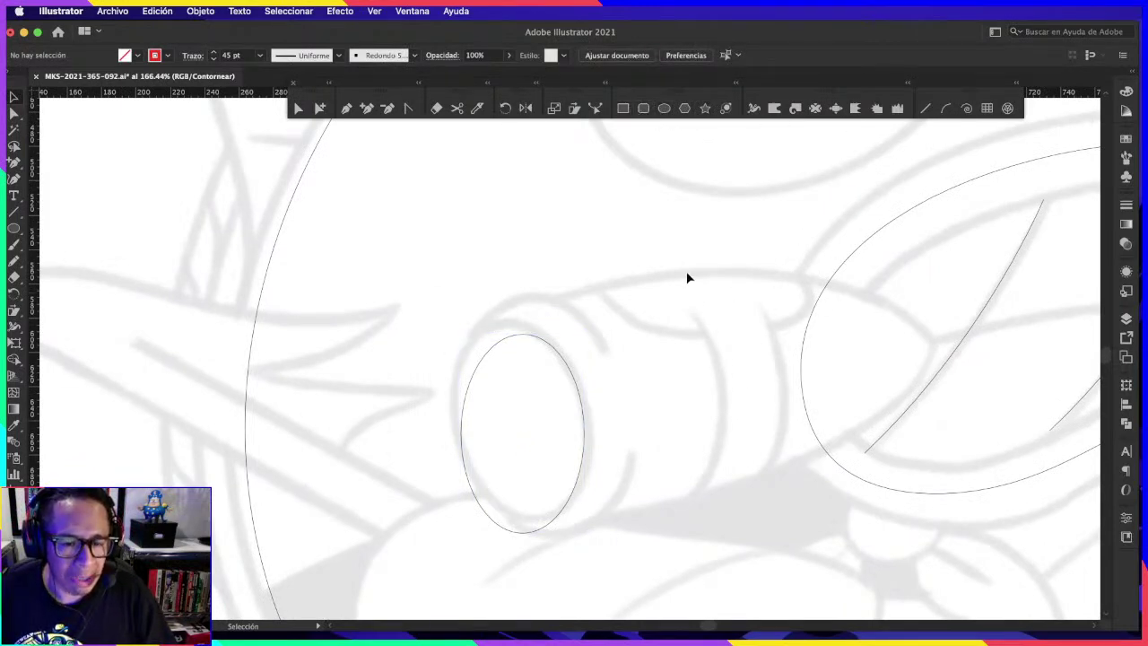
left_click(664, 109)
left_click_drag(500, 276, 935, 449)
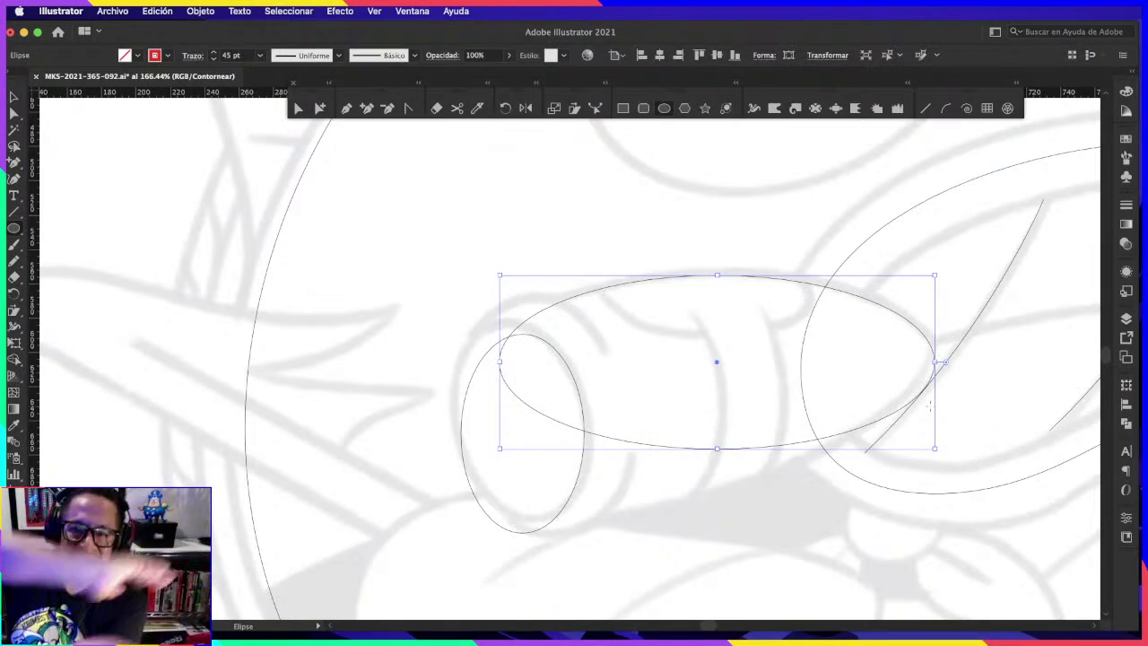
Step: Move the long ellipse down and vertically centre it with the small tip ellipse
key("v")
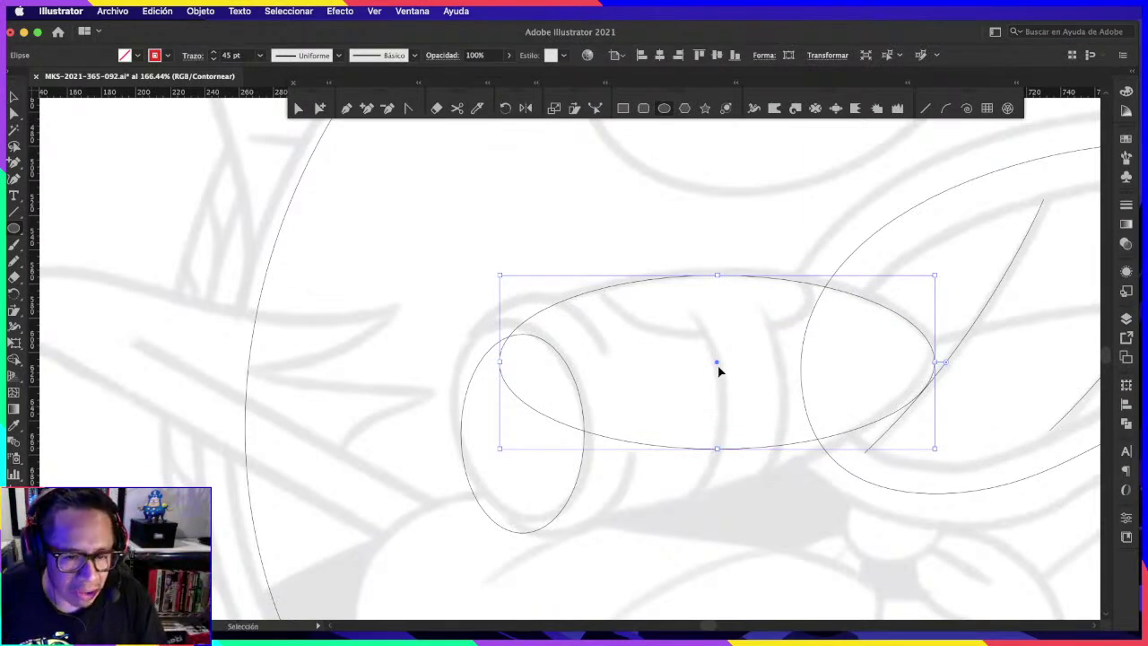
mouse_move(718, 369)
left_mouse_down()
mouse_move(707, 406)
mouse_move(725, 439)
mouse_move(727, 428)
left_mouse_up()
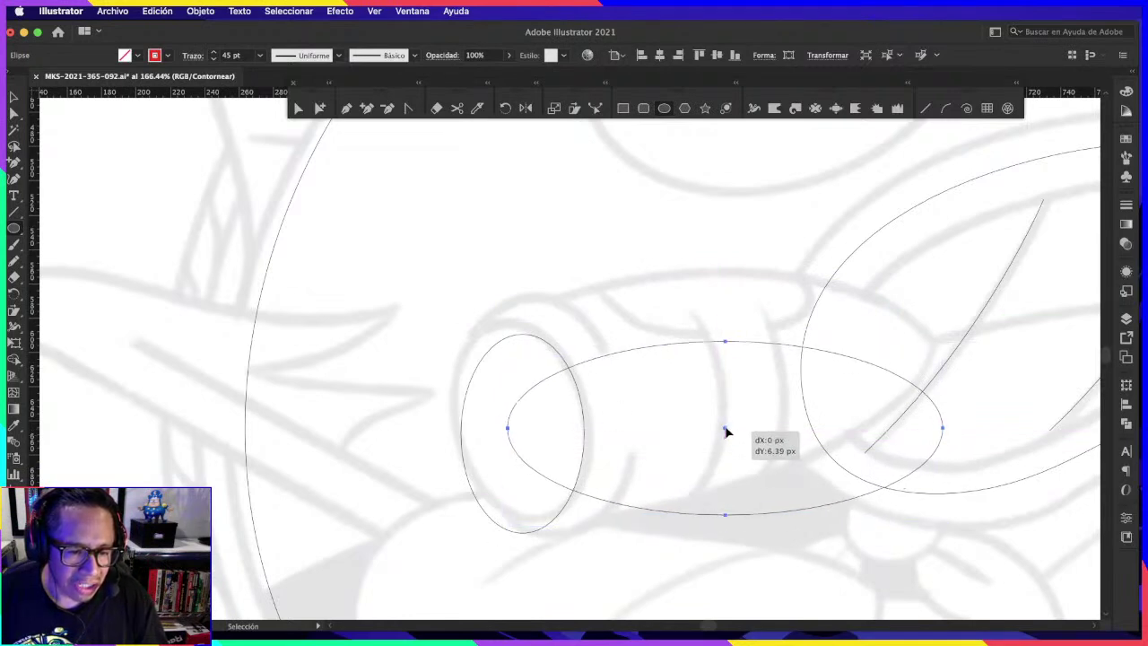
left_click(481, 364, "shift")
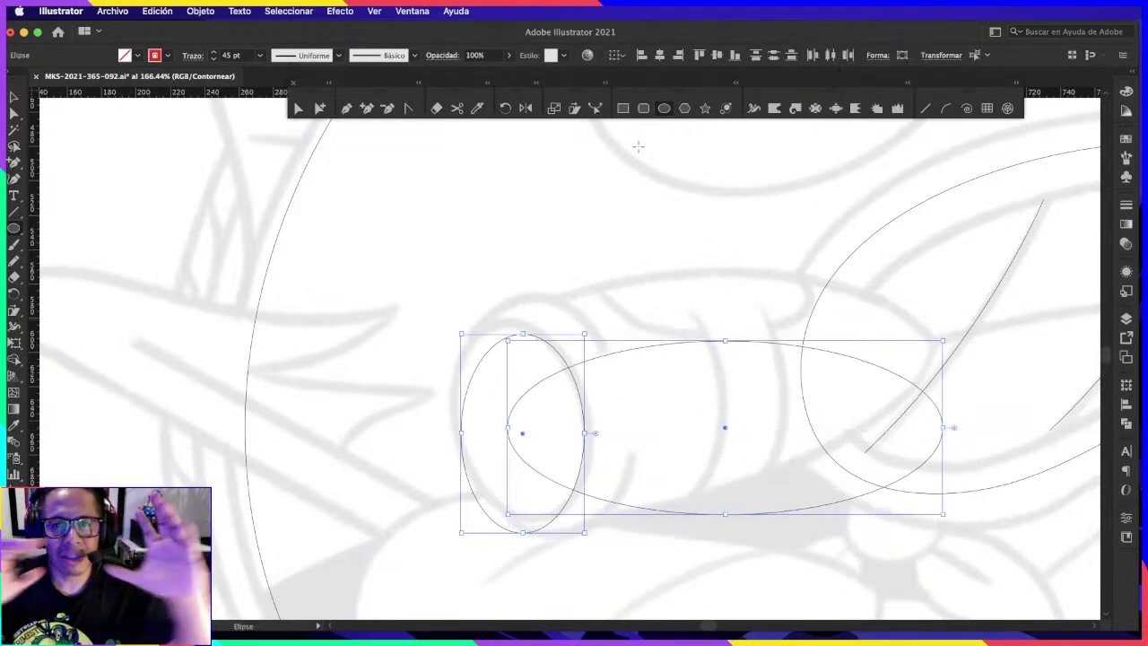
left_click(715, 57)
left_click(674, 237)
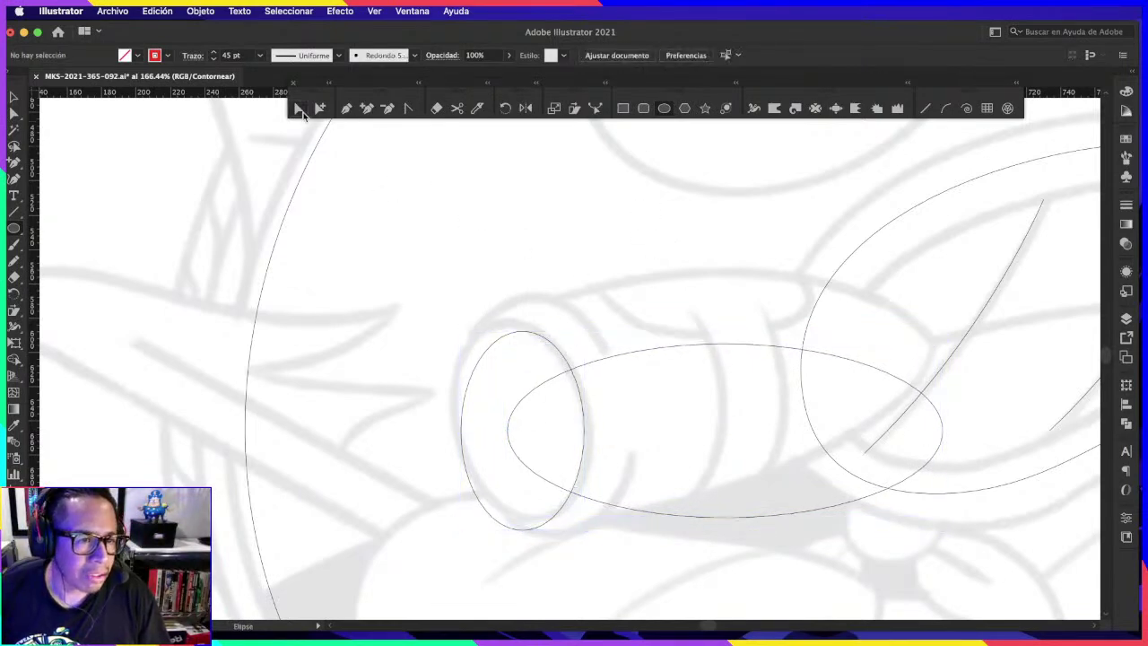
Step: Pull the long ellipse's left and bottom points further left
left_click_drag(508, 431, 433, 431)
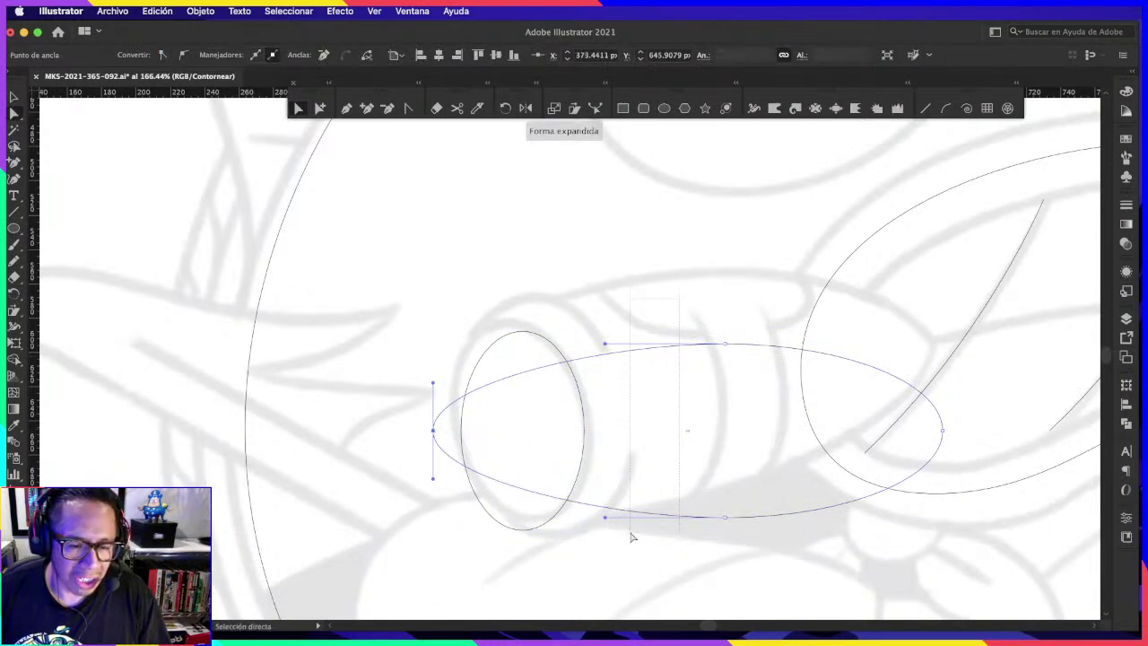
mouse_move(602, 516)
left_mouse_down()
mouse_move(532, 513)
mouse_move(543, 515)
left_mouse_up()
left_click(559, 318)
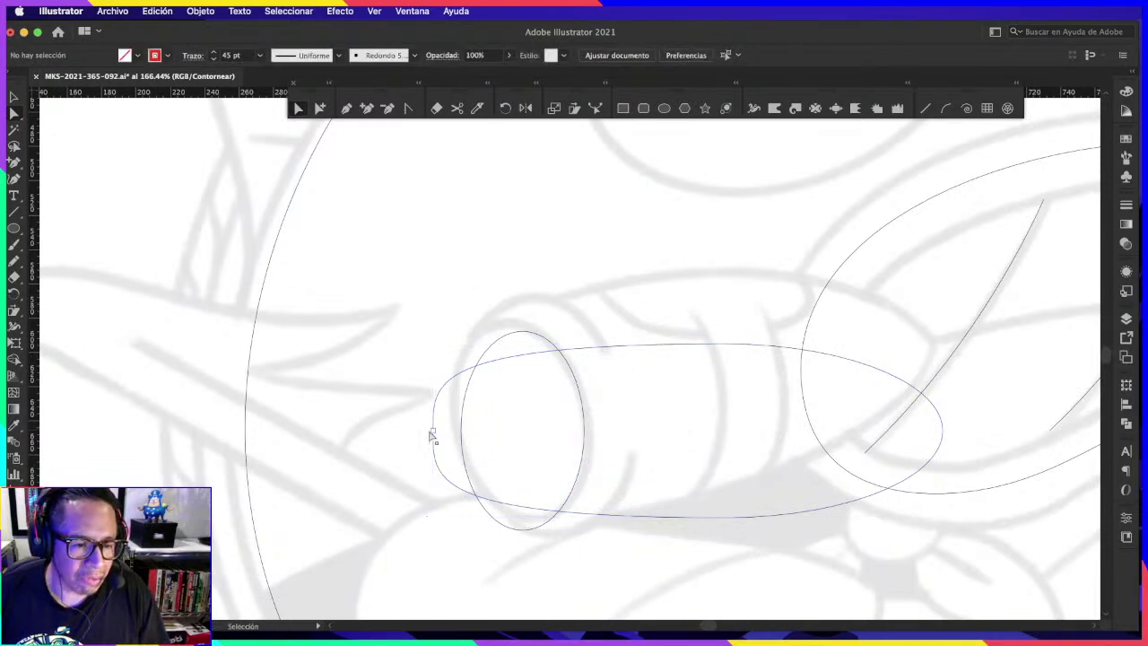
left_click(432, 433)
left_click(747, 120)
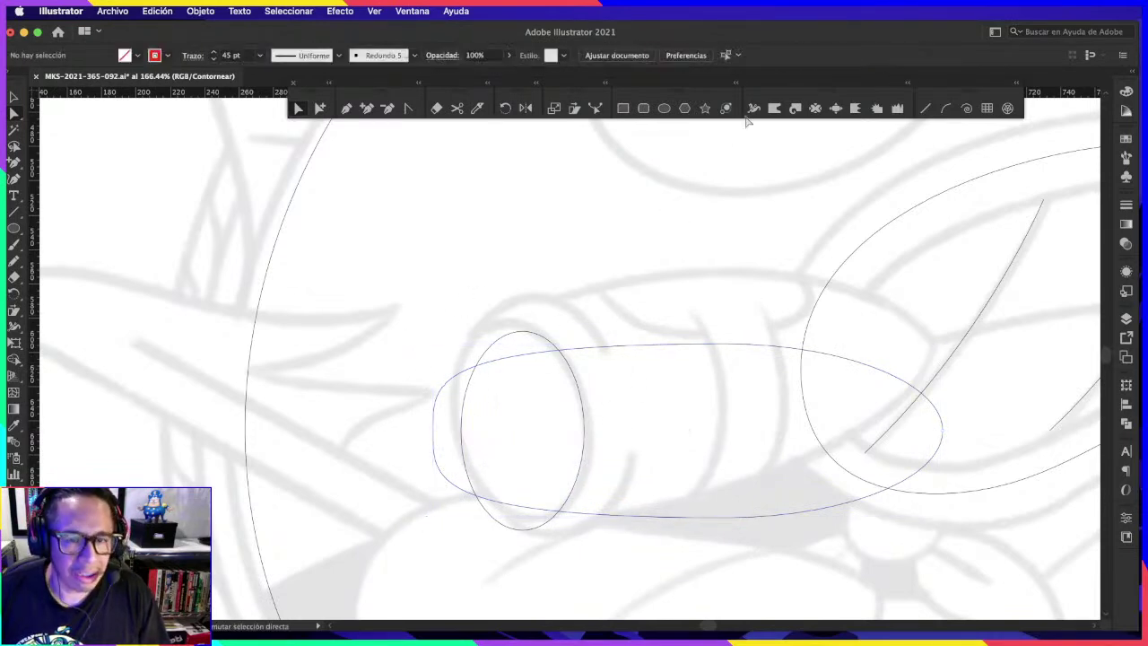
left_click(434, 459)
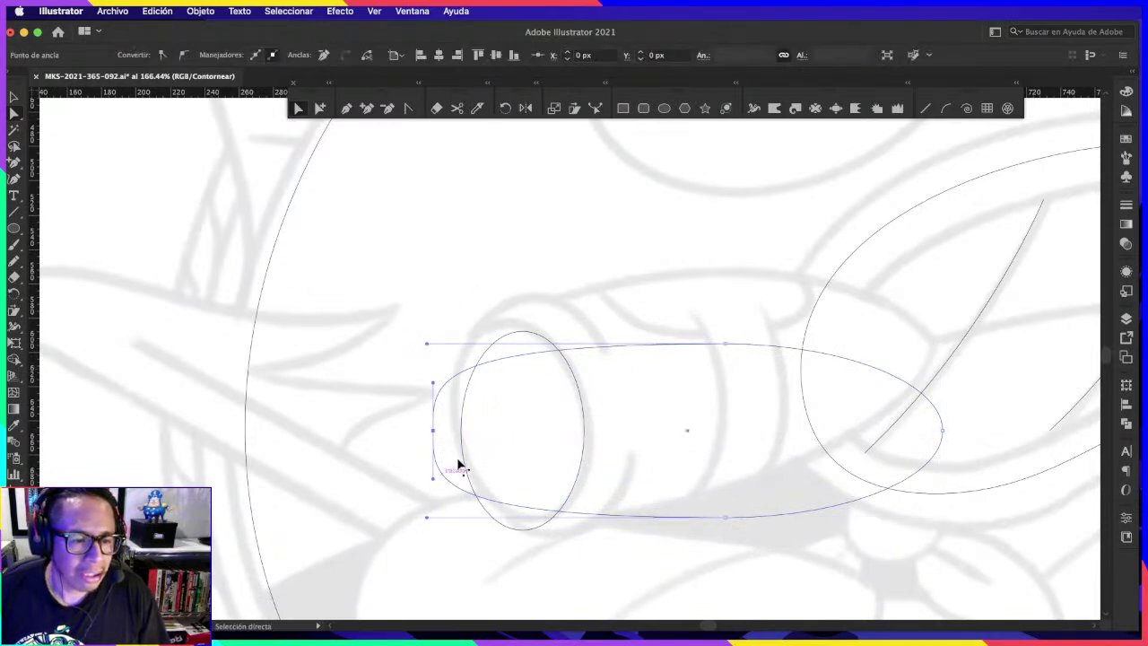
Step: Scale the left end point to make the ellipse's left end flatter and taller
left_click(553, 107)
left_click_drag(574, 218, 581, 157)
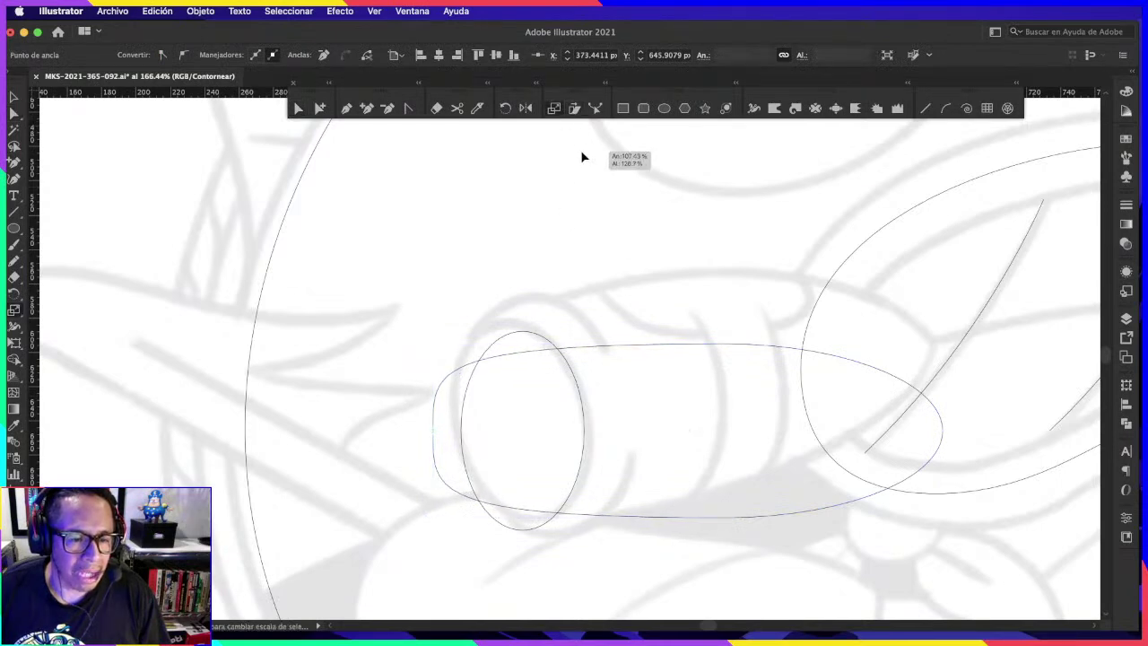
scroll(590, 277, "down", 3)
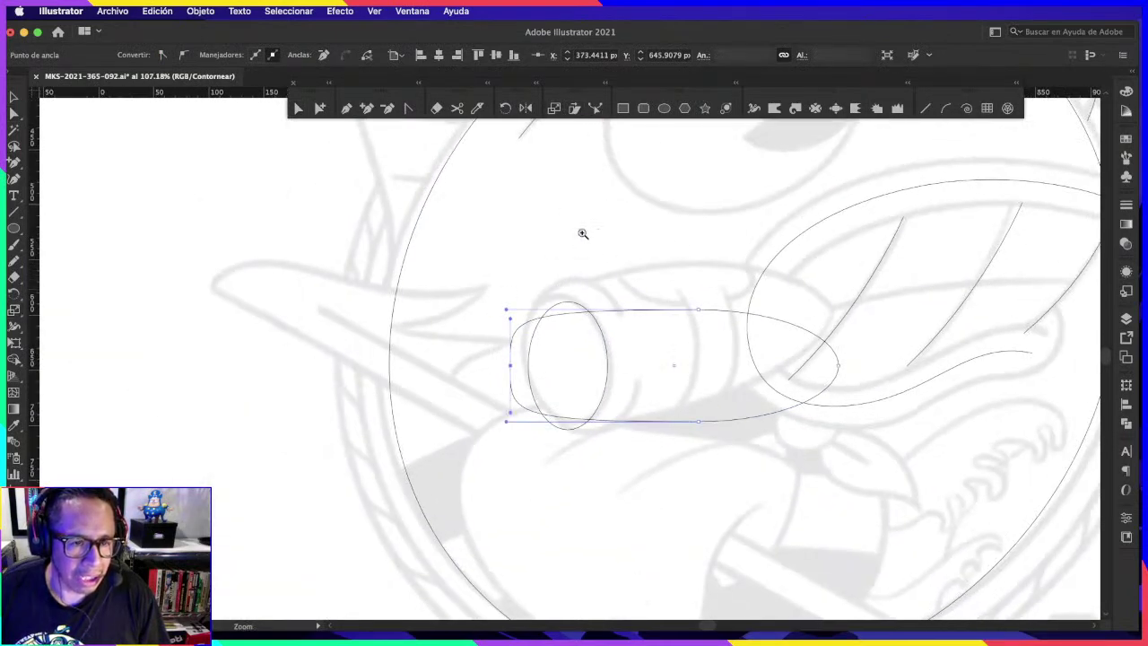
left_click_drag(609, 240, 628, 121)
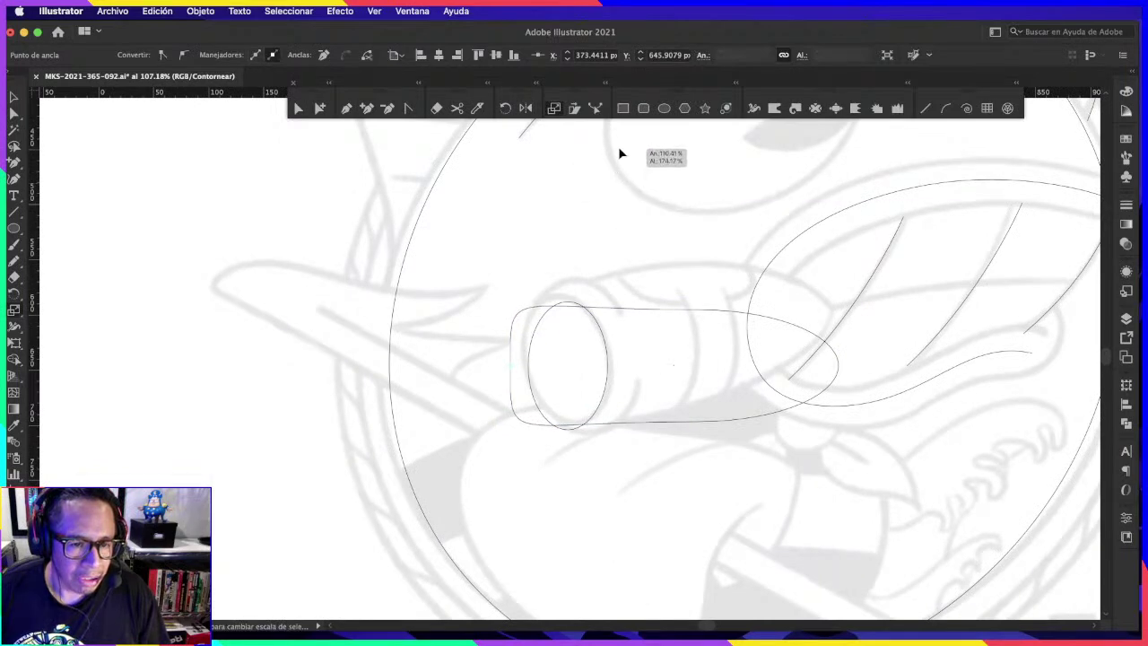
Step: Scale the top and bottom middle points to round the body, then even the bottom curve
key("a")
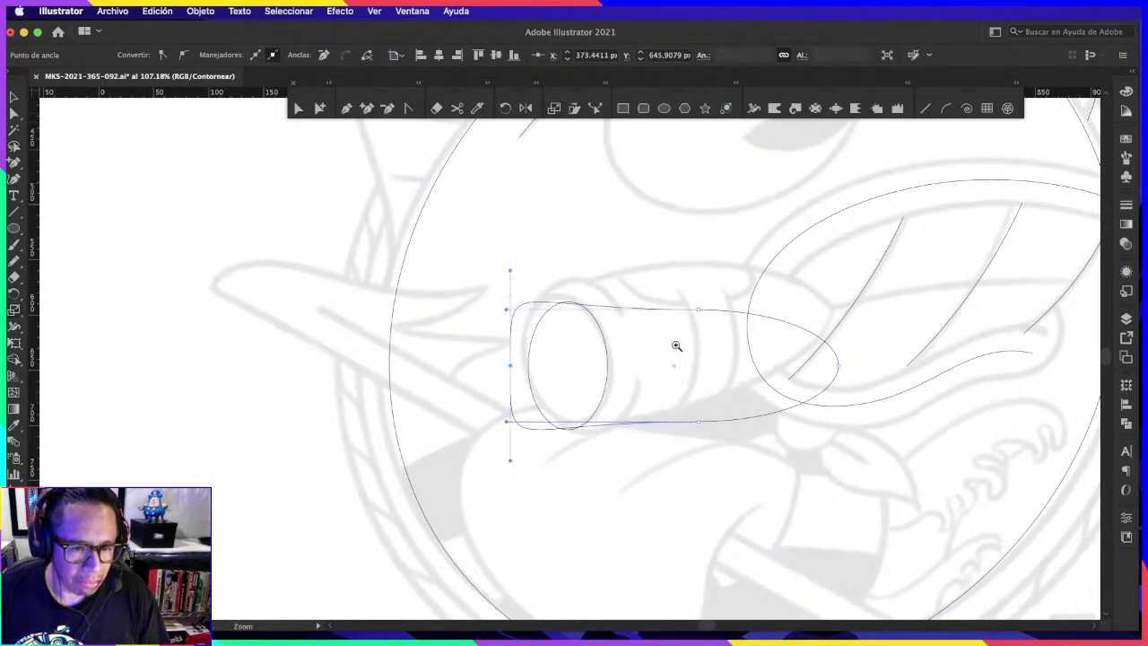
scroll(676, 343, "up", 2)
left_click_drag(730, 343, 726, 339)
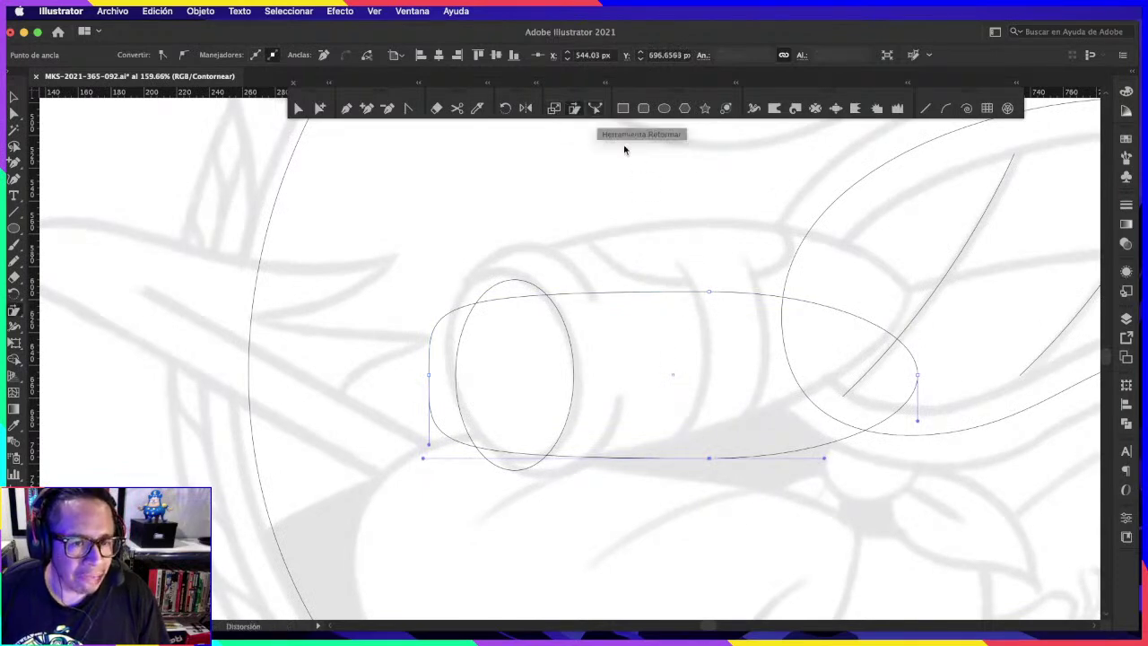
left_click_drag(747, 505, 653, 173)
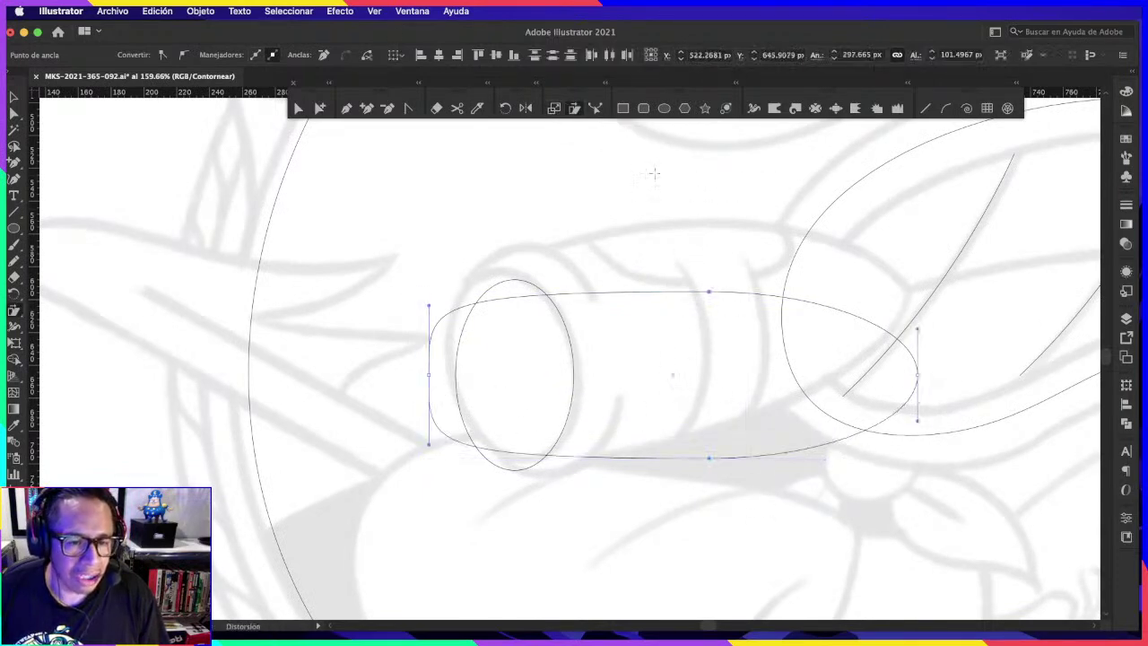
left_click_drag(709, 176, 683, 207)
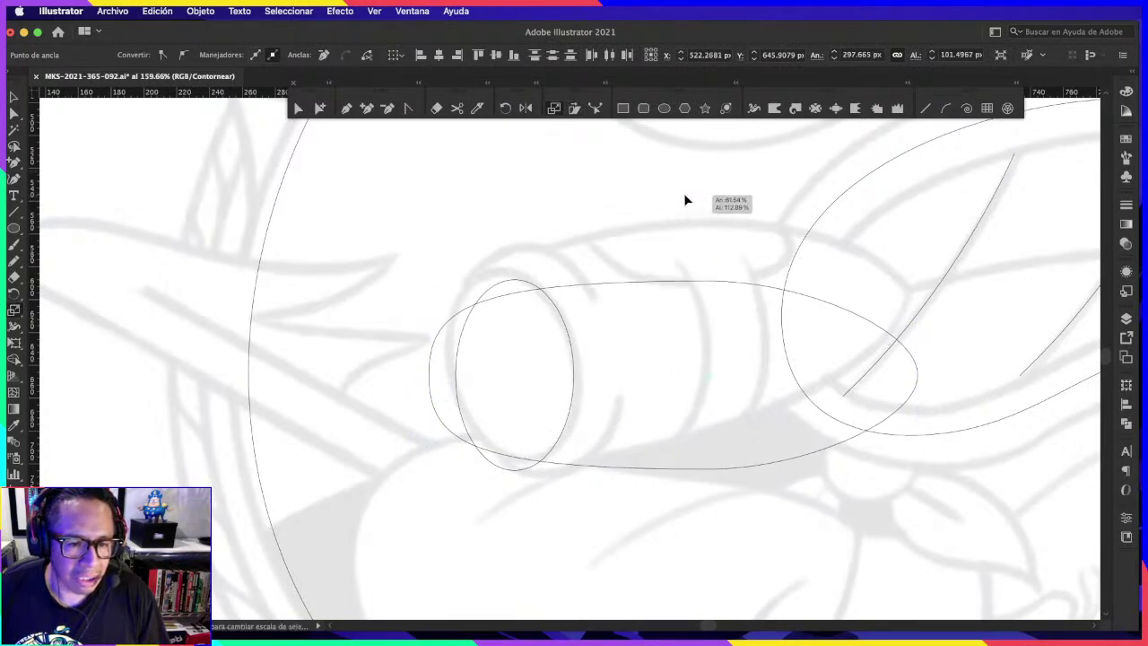
left_click_drag(683, 207, 683, 189)
key("a")
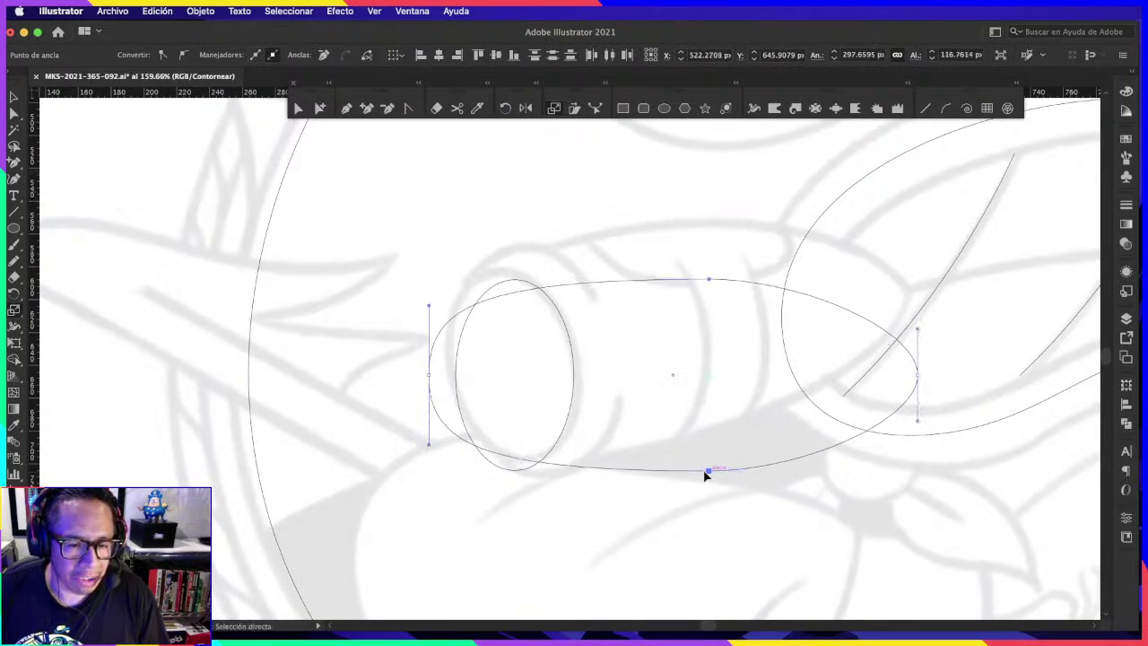
left_click_drag(708, 471, 653, 472)
key("s")
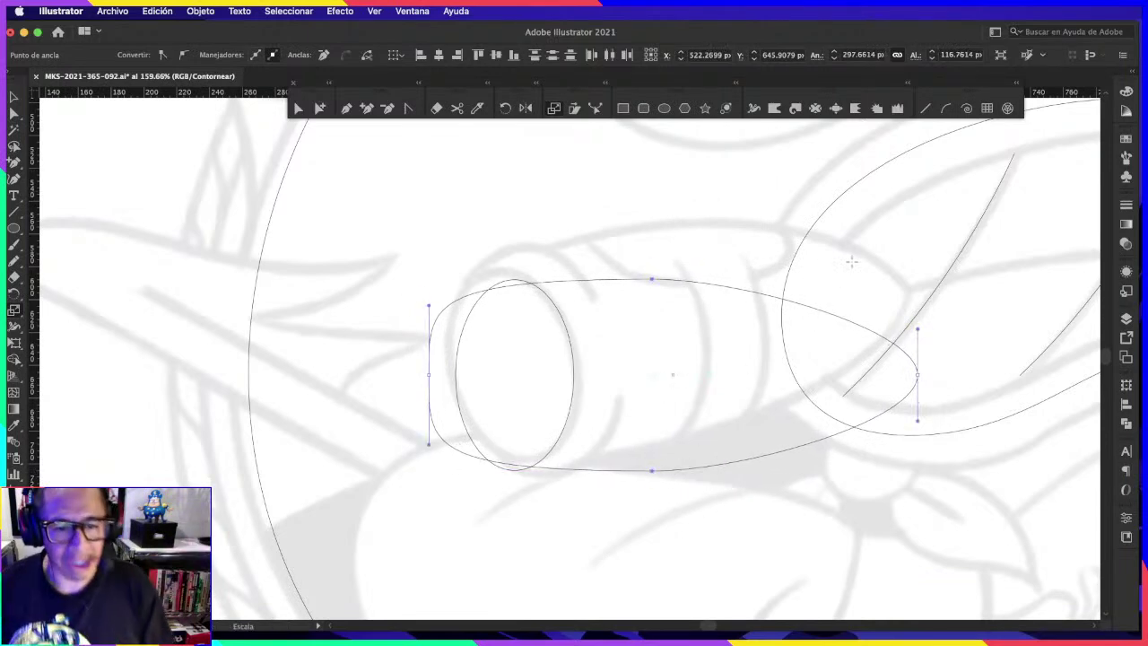
Step: Move the cigar body's left end point inward and remove its curve handles
key("a")
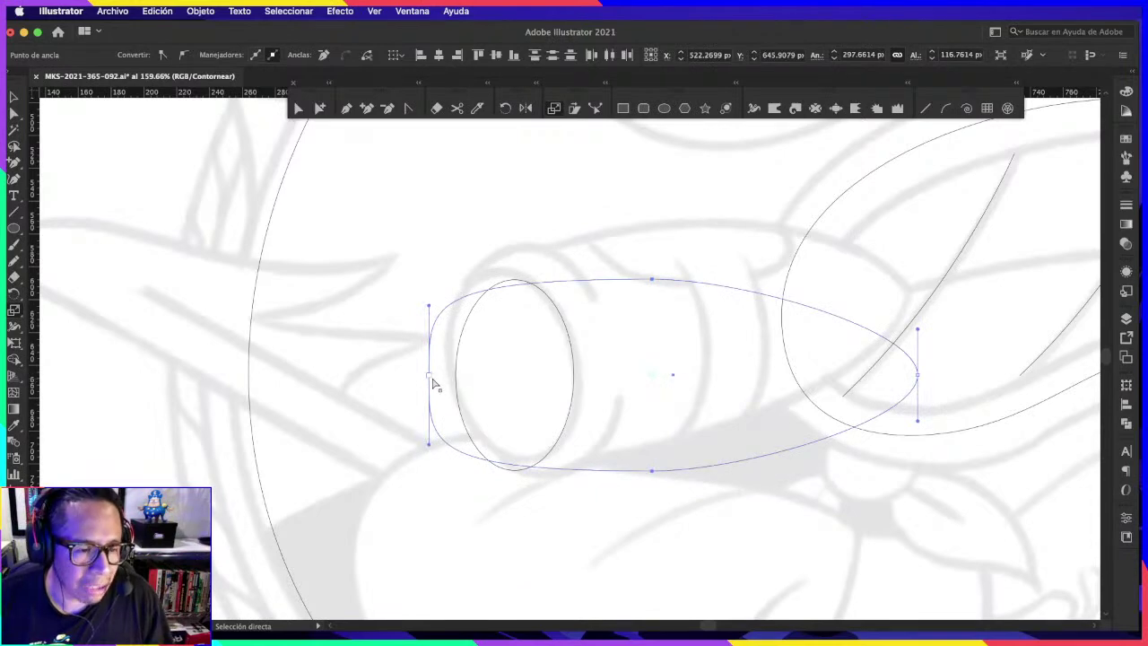
left_click_drag(434, 384, 460, 384)
left_click(410, 108)
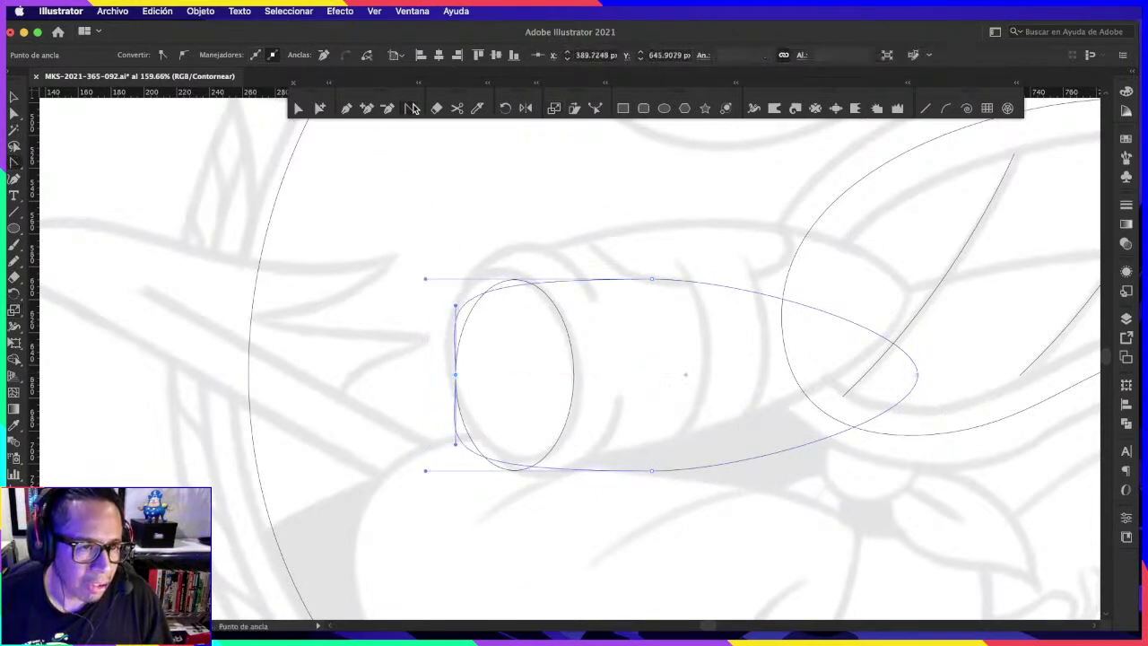
left_click(456, 375)
key("a")
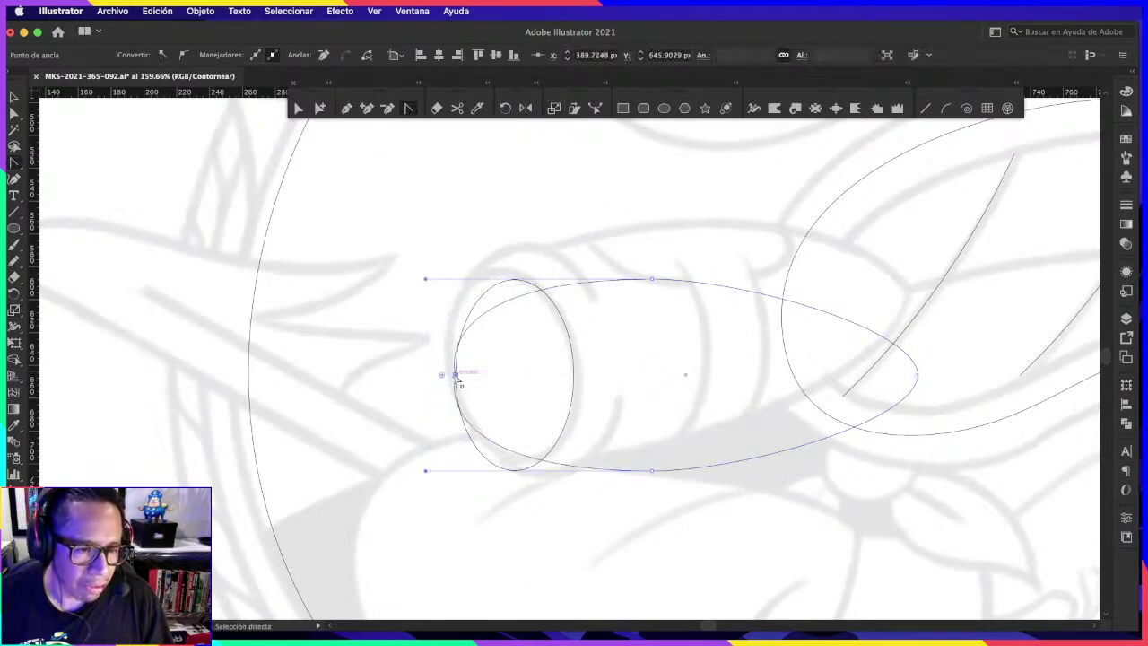
Step: Scale the body outline taller and pull its left end point further left
left_click_drag(690, 533, 691, 533)
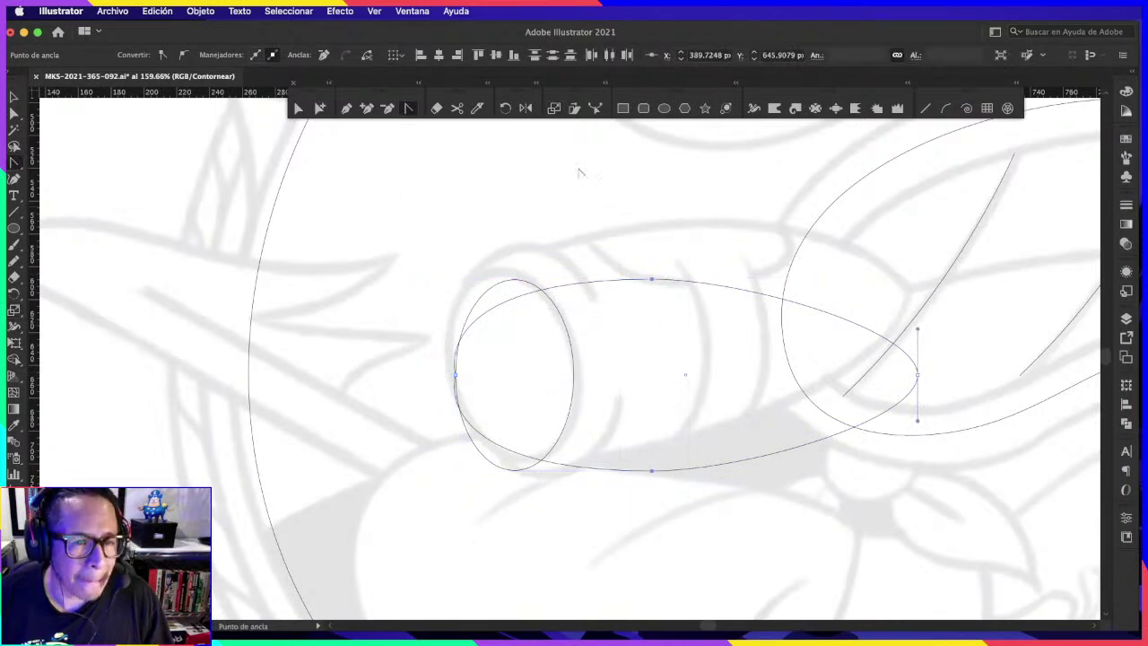
left_click(397, 117)
left_click(317, 108)
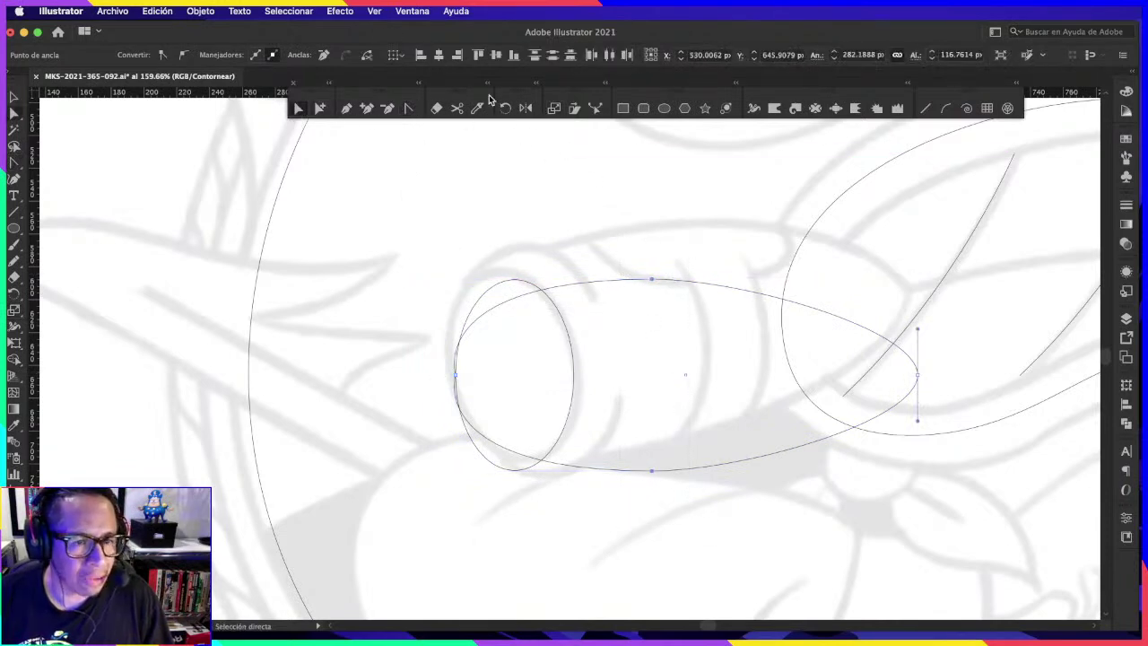
left_click(555, 109)
left_click_drag(686, 180, 693, 177)
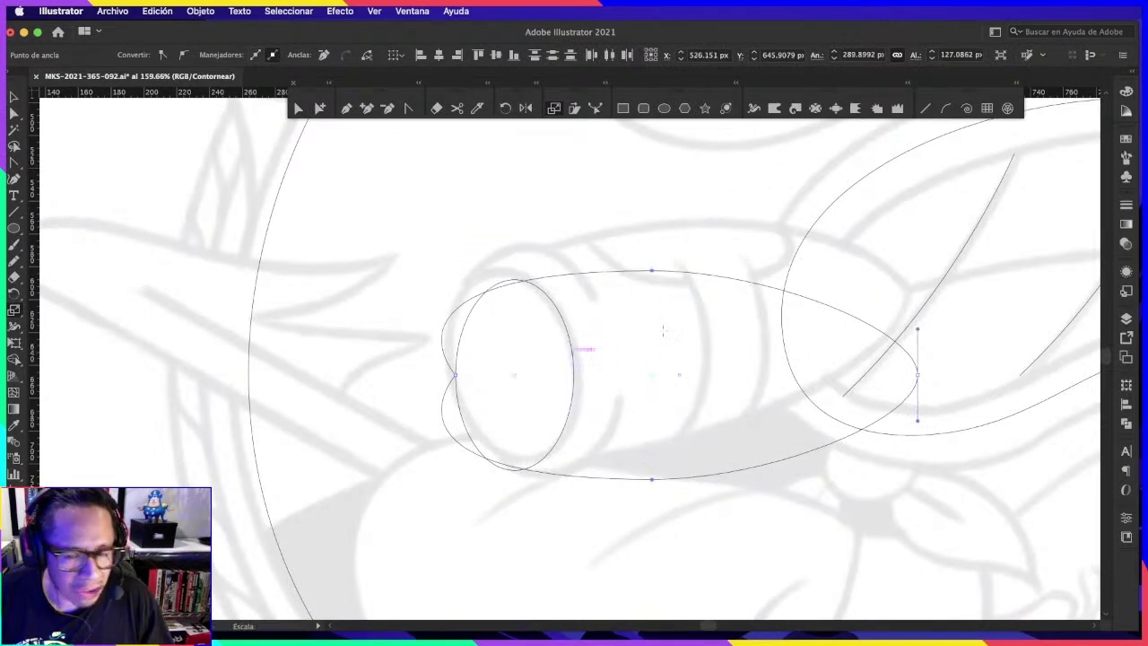
key("a")
left_click(607, 378)
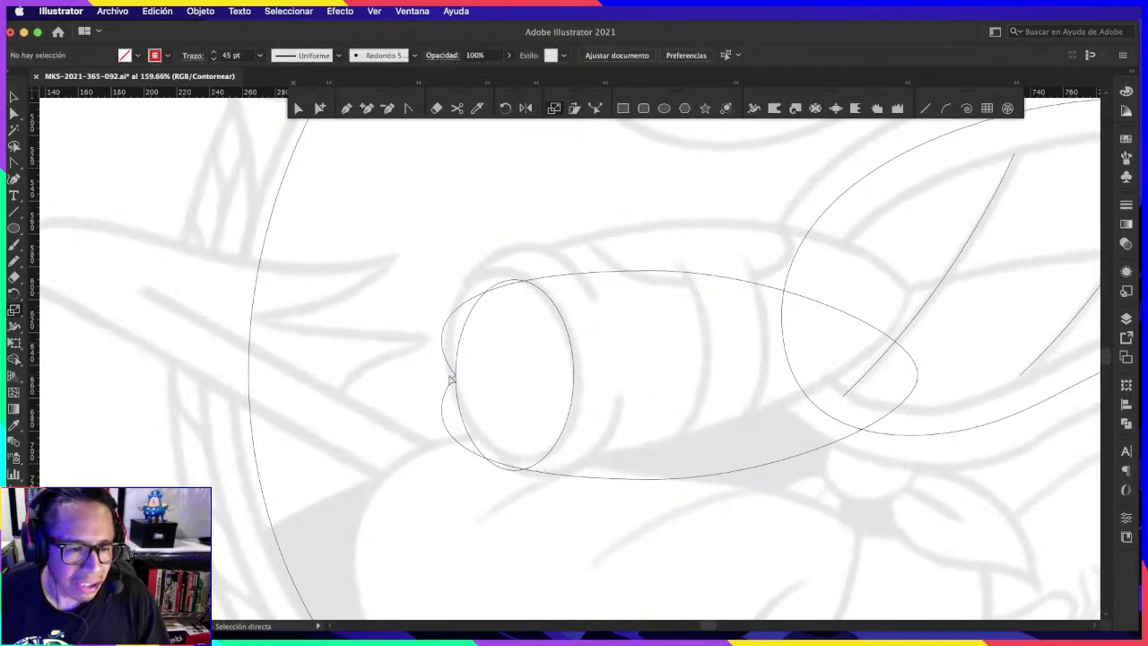
left_click_drag(451, 379, 383, 375)
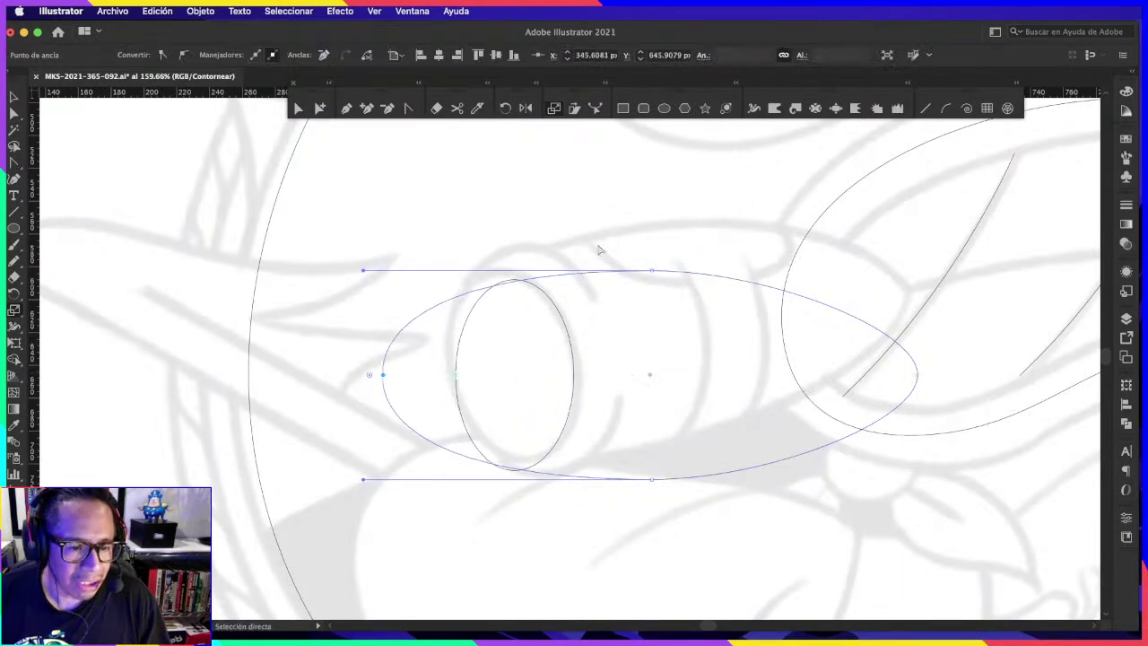
Step: Zoom in and resize the body from its top and bottom edges
key("z")
left_click_drag(527, 367, 536, 330)
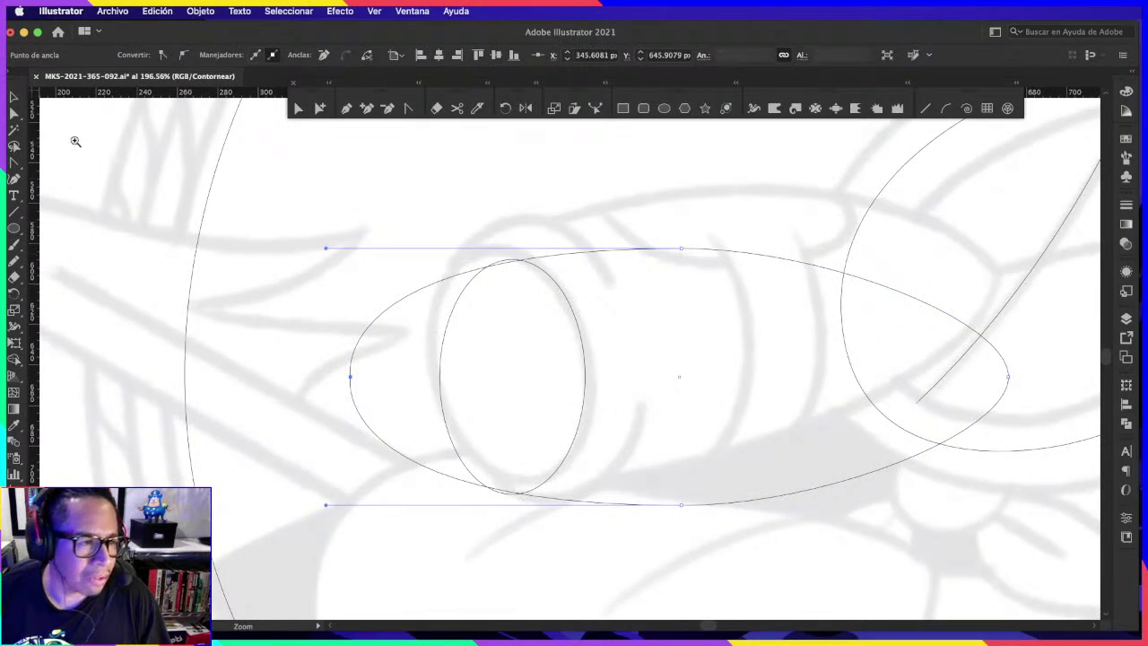
key("v")
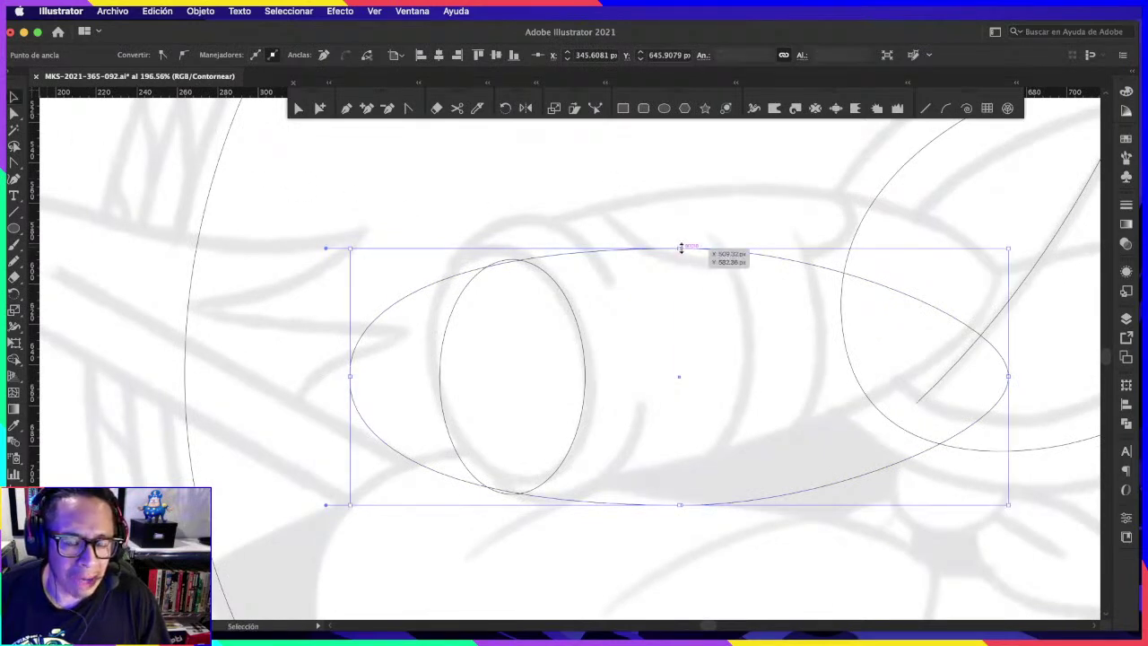
left_click_drag(681, 249, 681, 232)
scroll(816, 233, "down", 2)
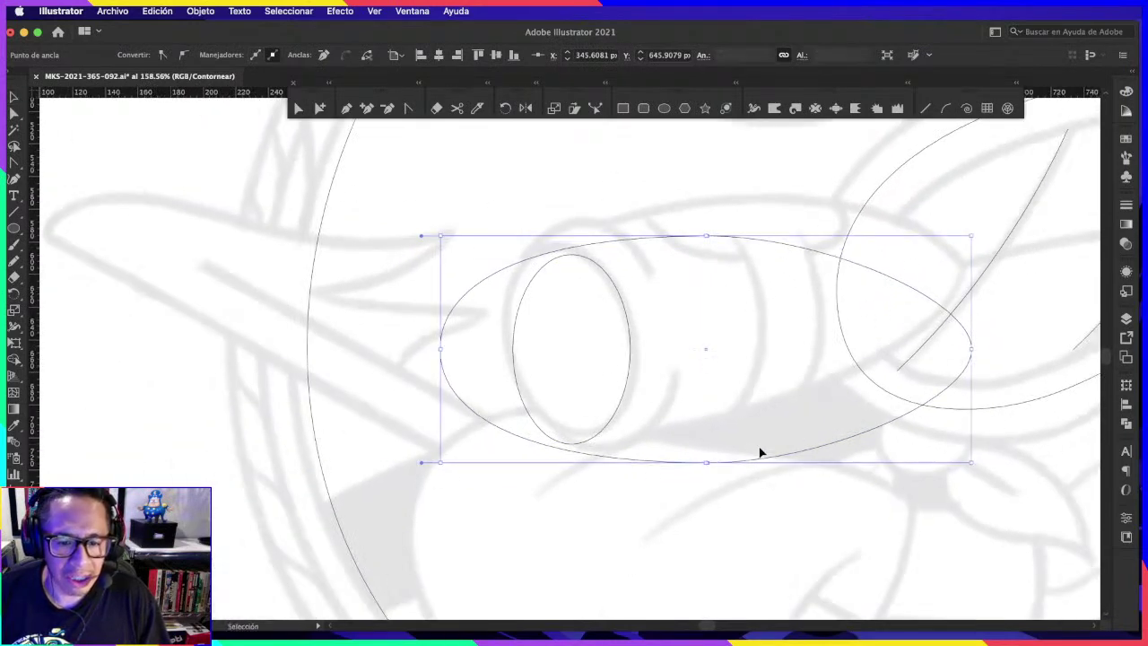
left_click_drag(708, 462, 708, 456)
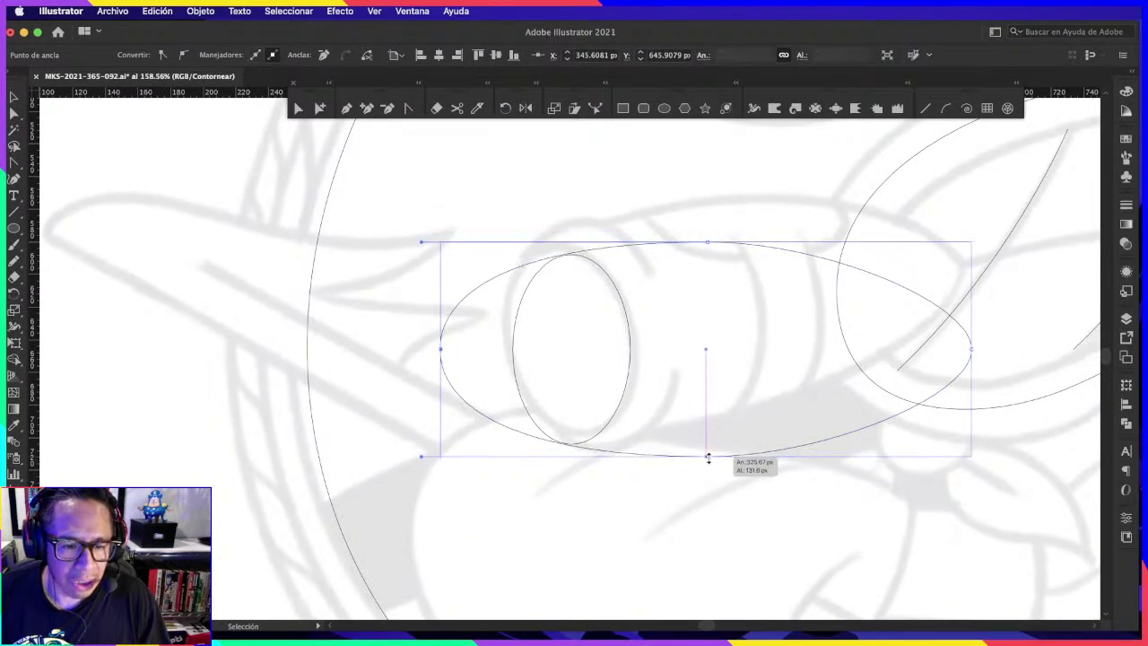
Step: Narrow the tip oval slightly from its right side and zoom out to the whole head
left_click(636, 348)
key("z")
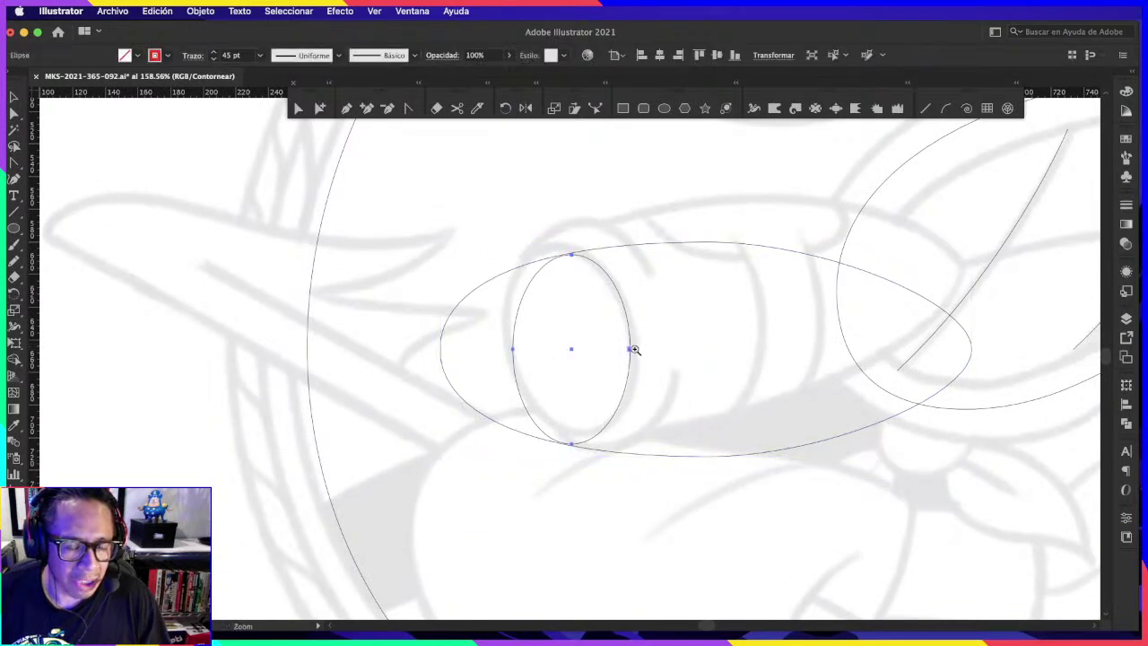
key("v")
left_click_drag(631, 349, 621, 348)
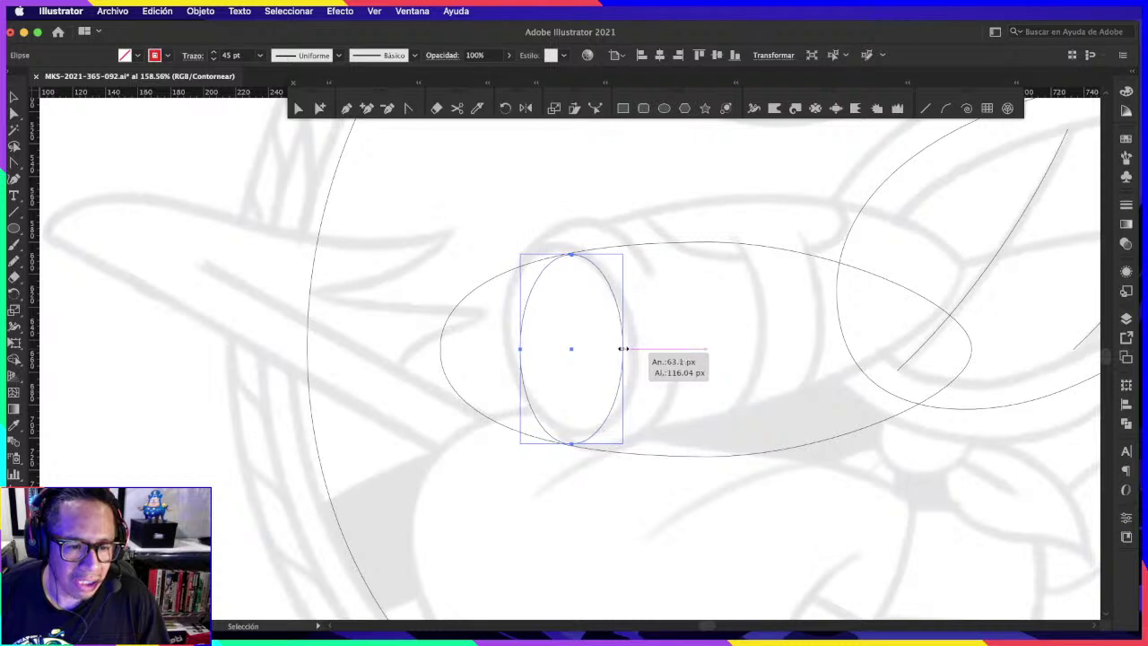
key("z")
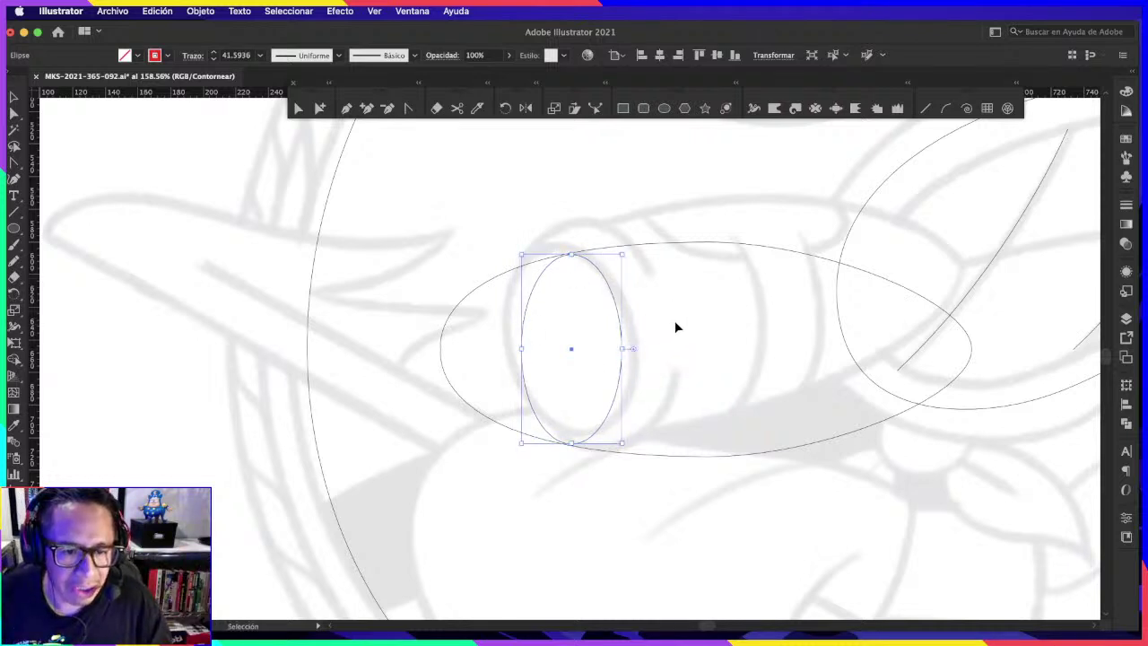
left_click(764, 302, "alt")
key("v")
key("super+z")
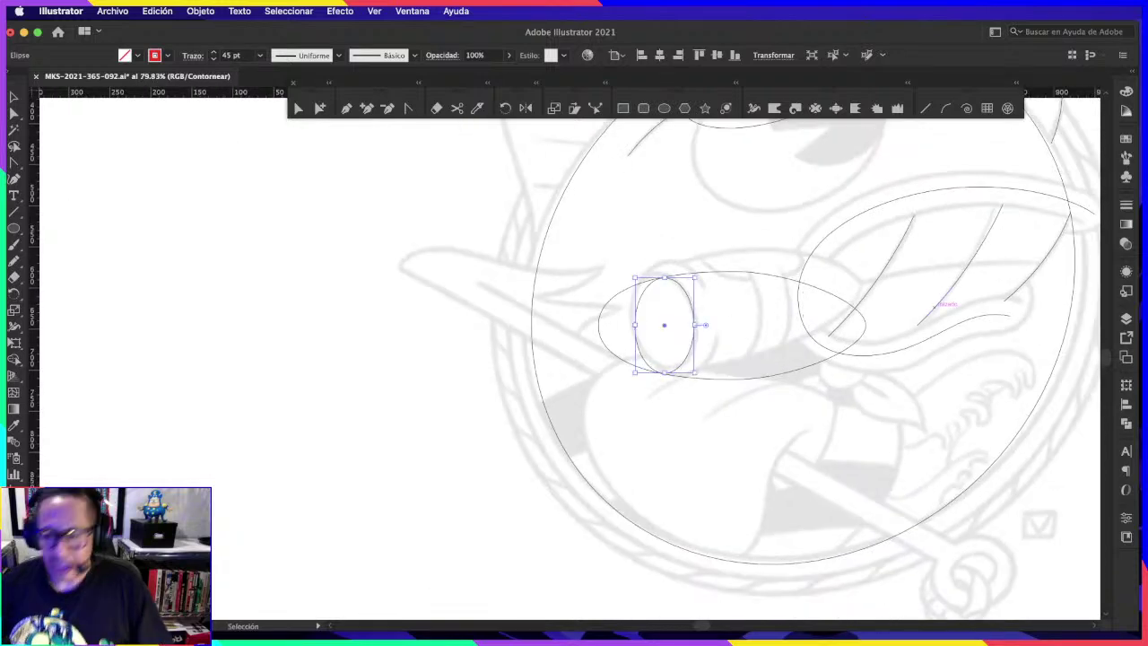
Step: Check the web browser, then zoom in closely on the cigar tip
key("super+Tab")
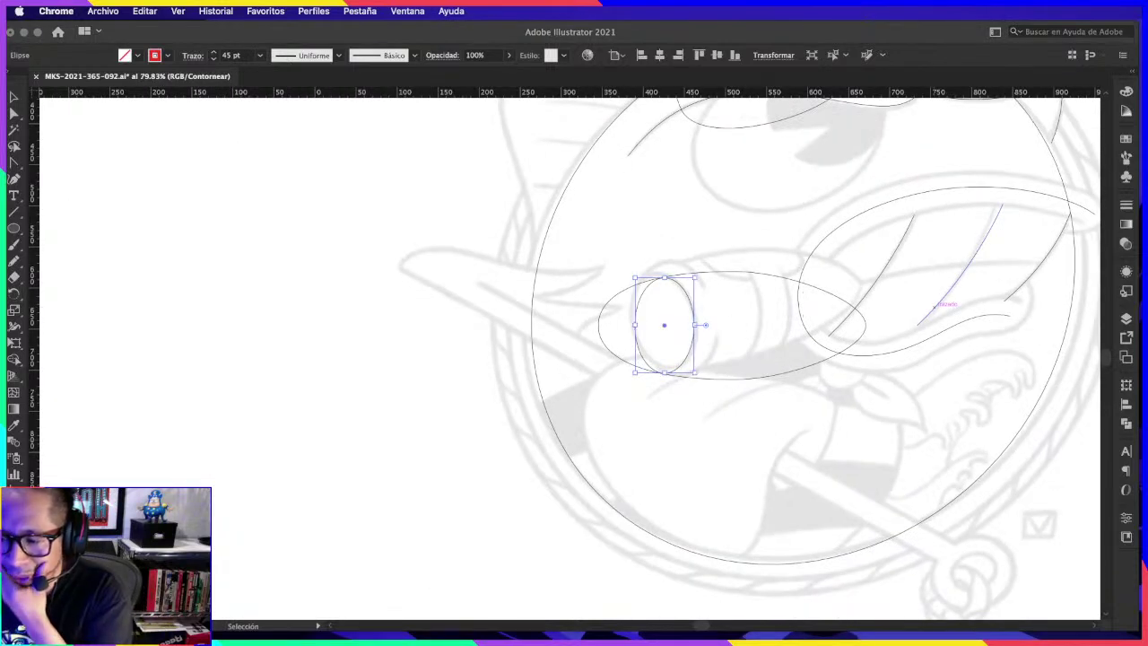
key("super+Tab")
key("z")
left_click(762, 292)
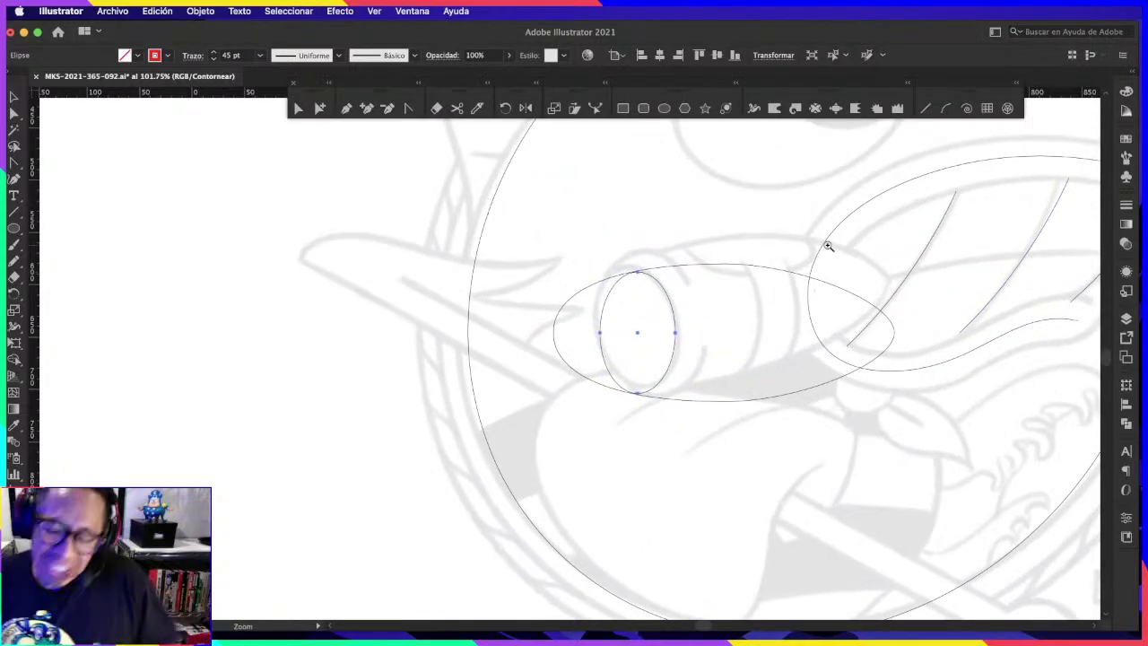
left_click(642, 301)
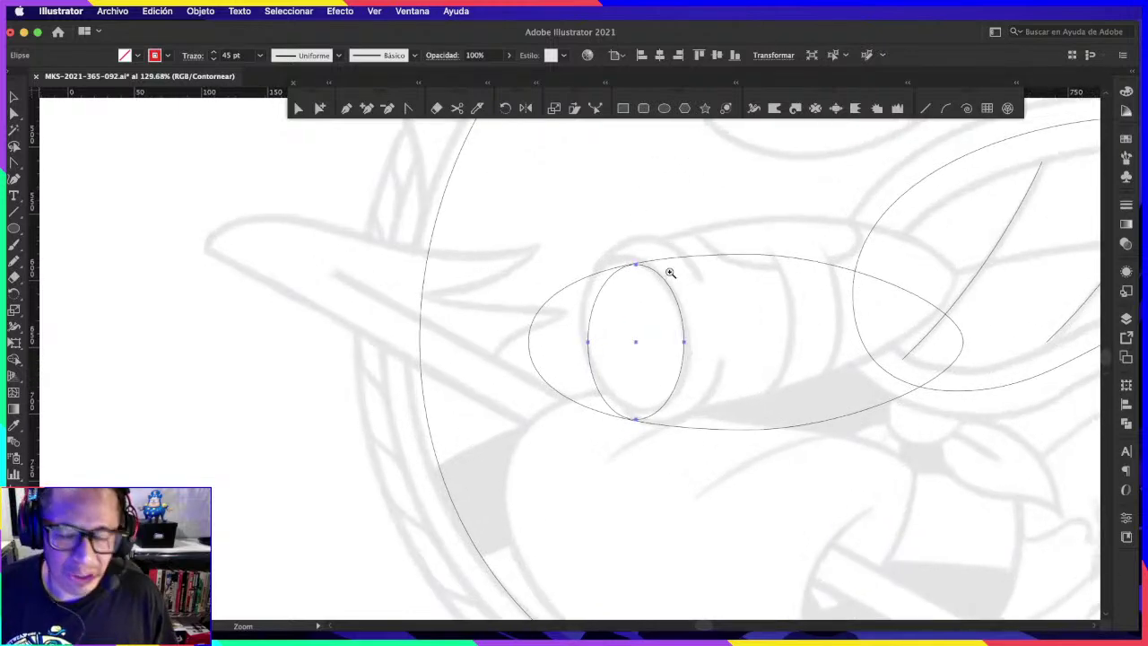
left_click(664, 305)
key("v")
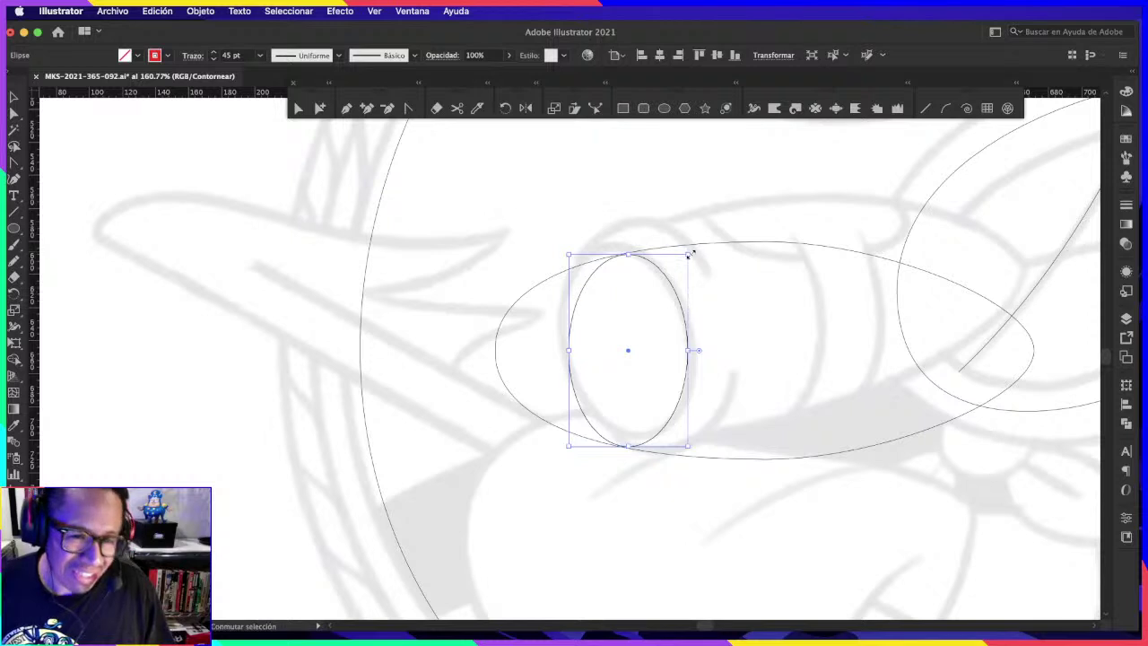
Step: Add a larger copy of the tip oval, widen it rightward into a ring, and inspect
mouse_move(689, 255)
left_mouse_down()
mouse_move(720, 244)
mouse_move(694, 254)
mouse_move(708, 240)
left_mouse_up()
key("z")
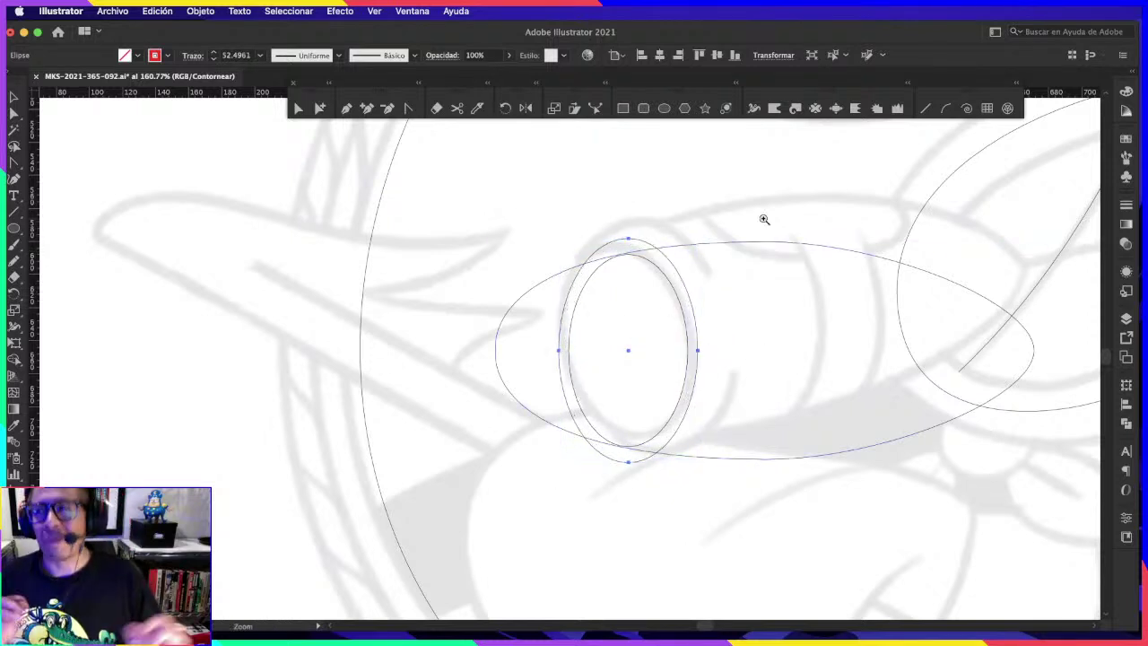
key("v")
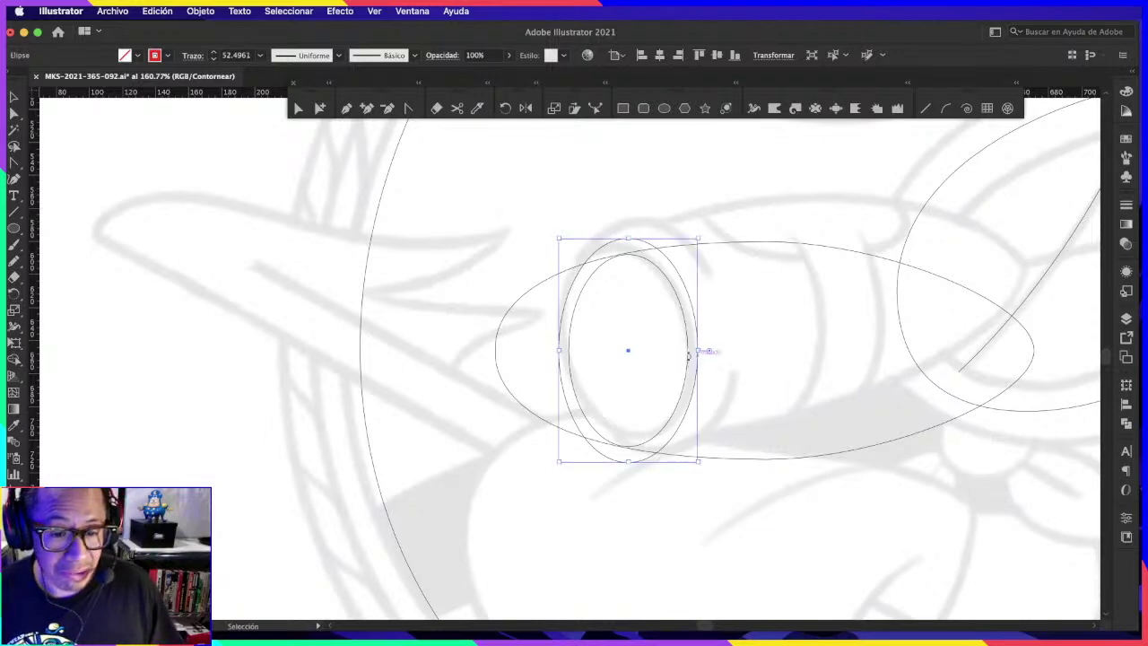
left_click_drag(701, 355, 723, 351)
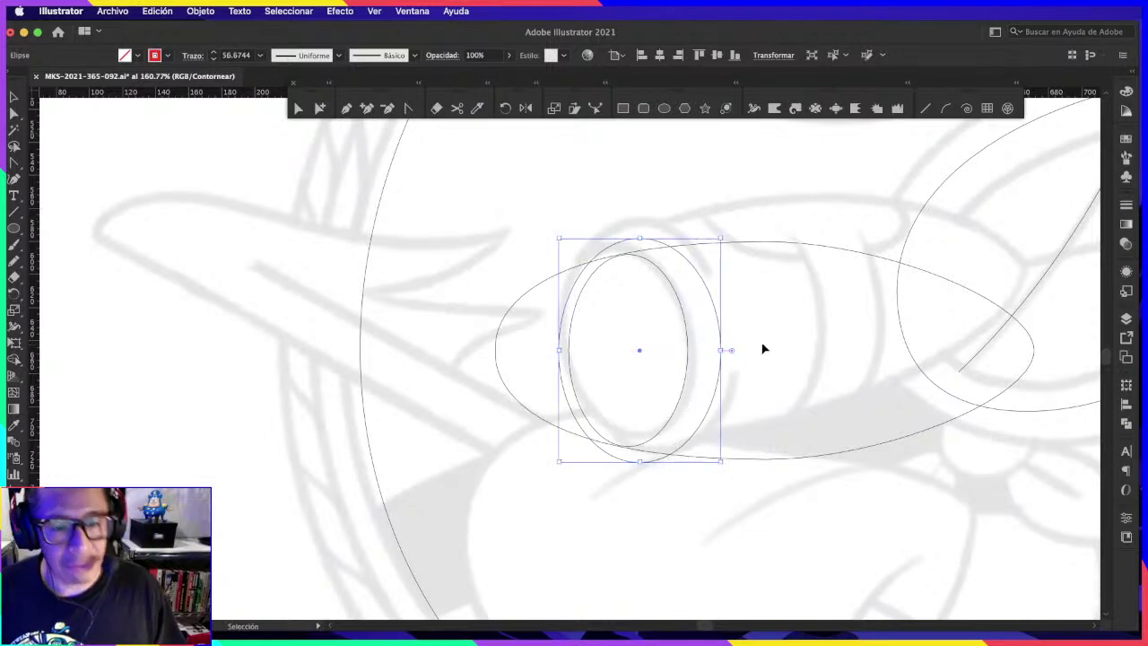
key("z")
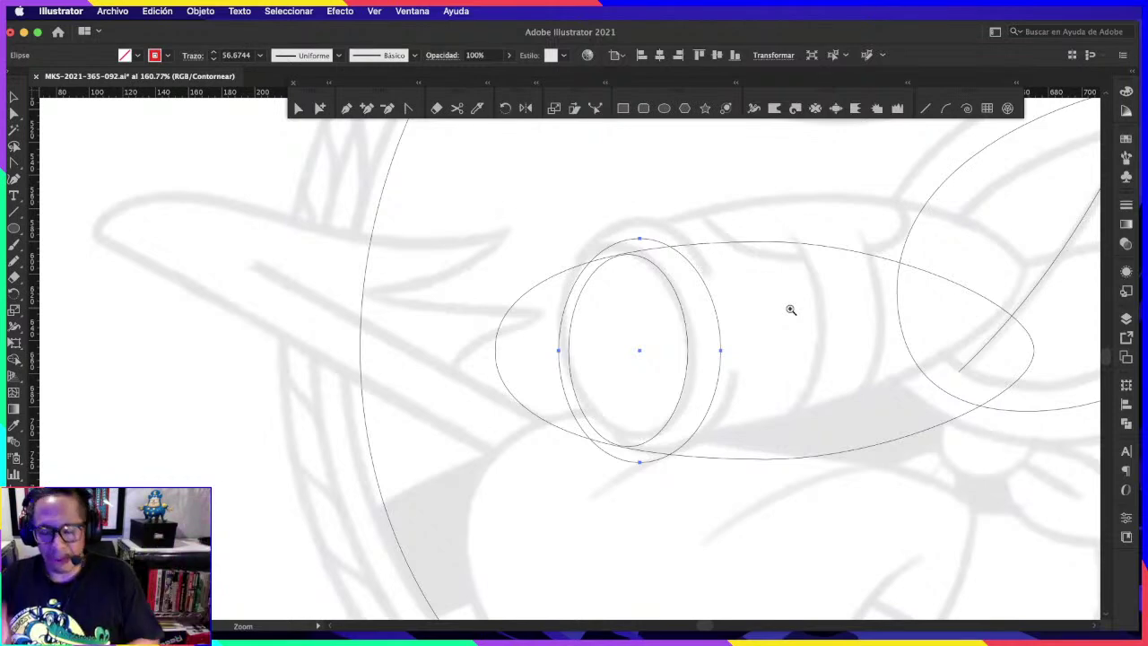
left_click(696, 295)
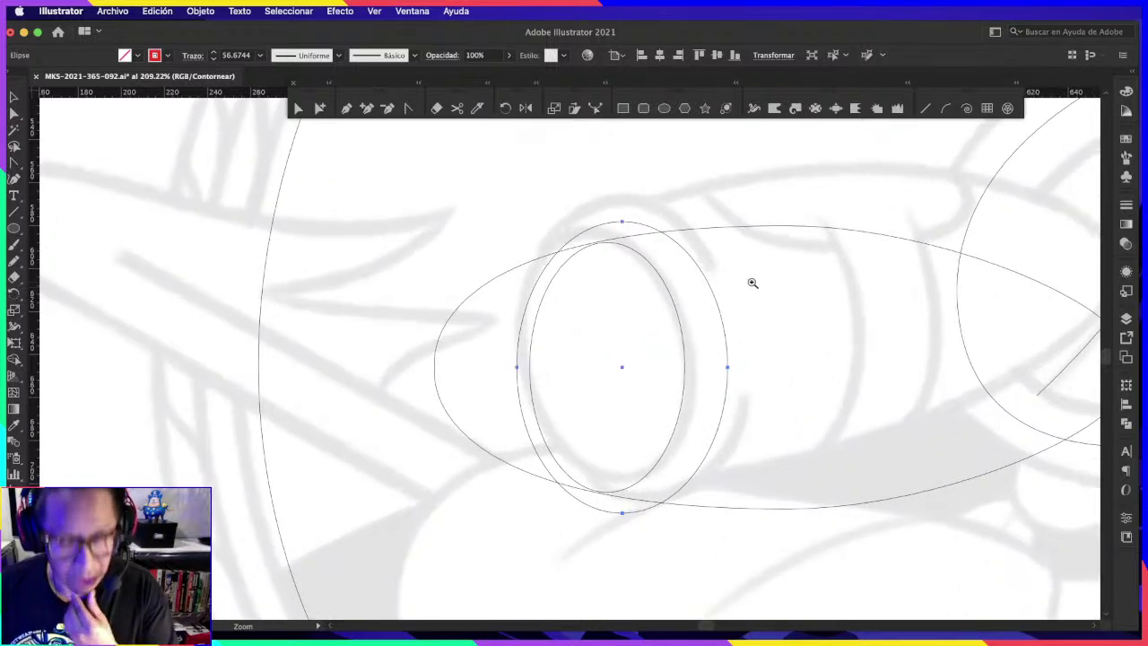
left_click(798, 285, "alt")
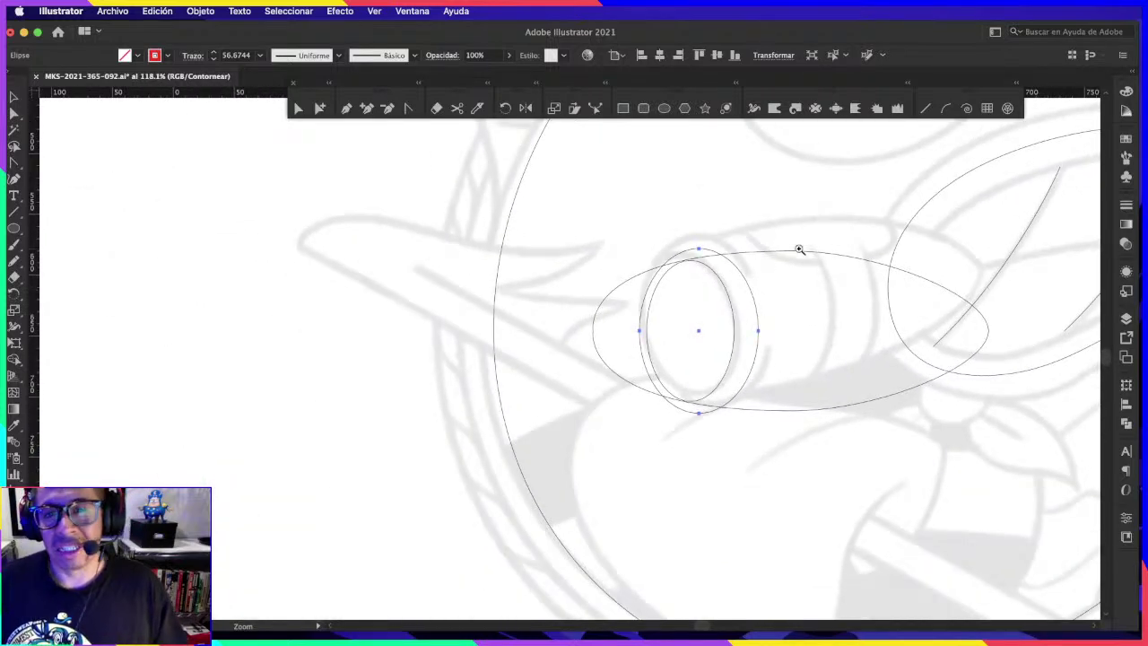
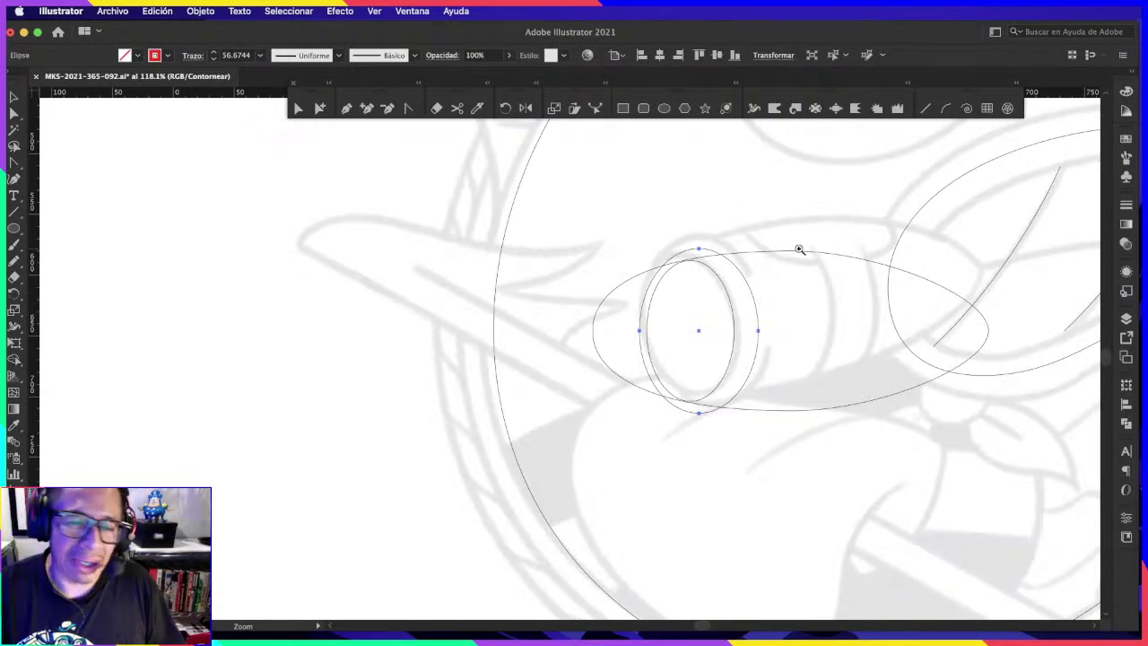
Step: Alt-drag a copy of the small ellipse to the right, undoing a trial horizontal alignment
scroll(718, 256, "up", 1)
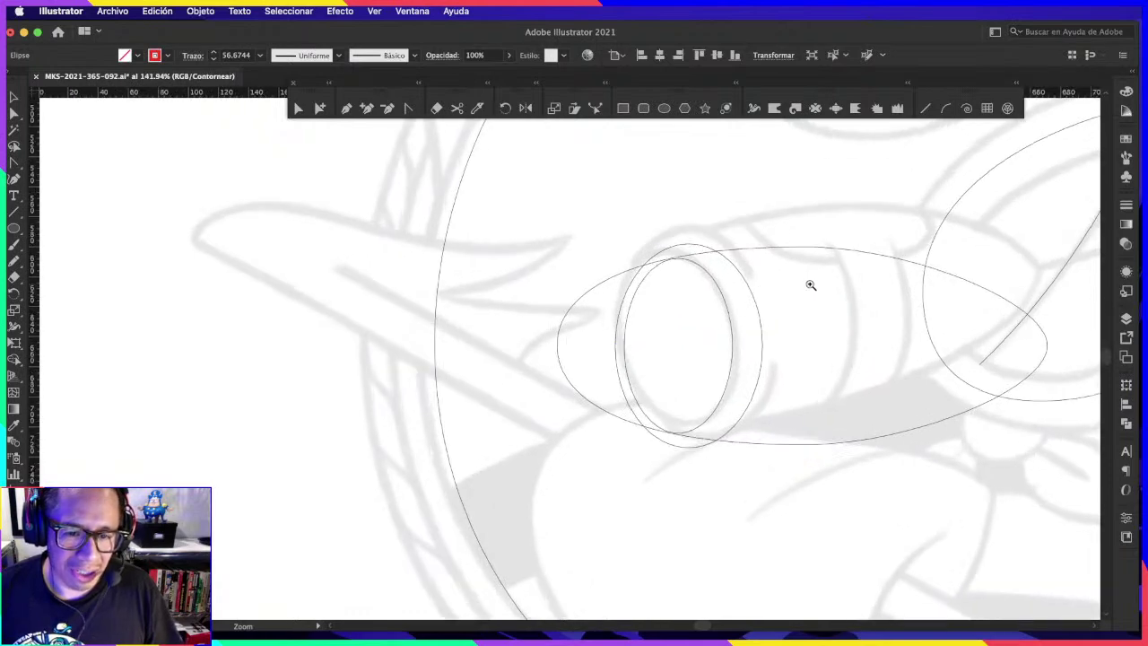
scroll(810, 282, "up", 1)
left_click_drag(856, 247, 761, 234)
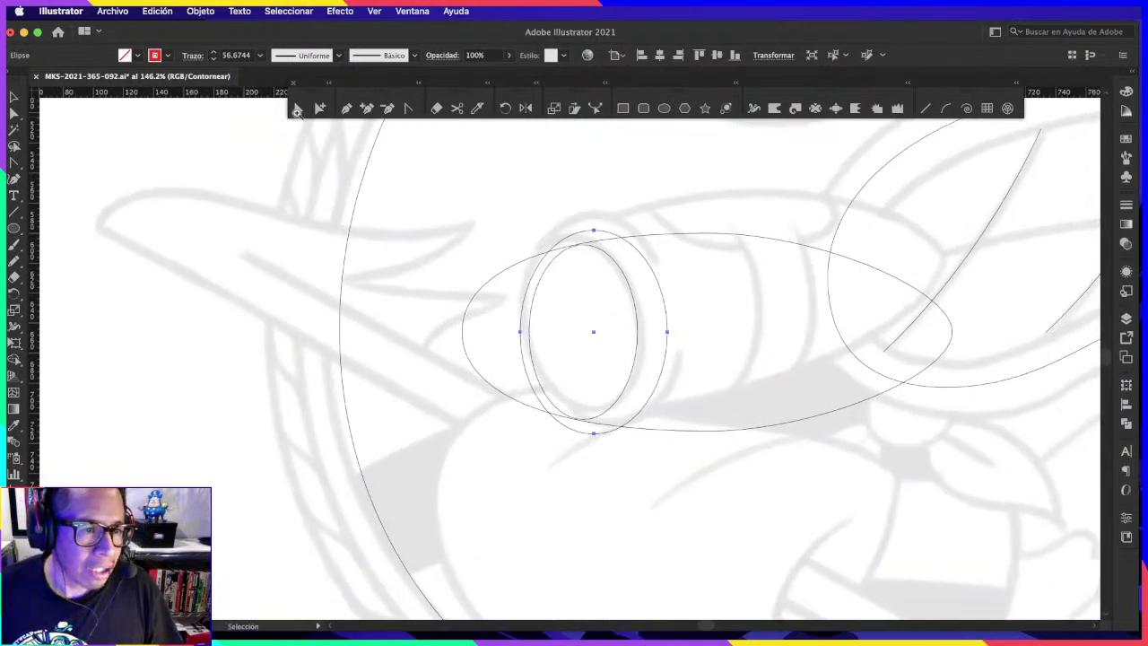
left_click_drag(668, 332, 769, 337)
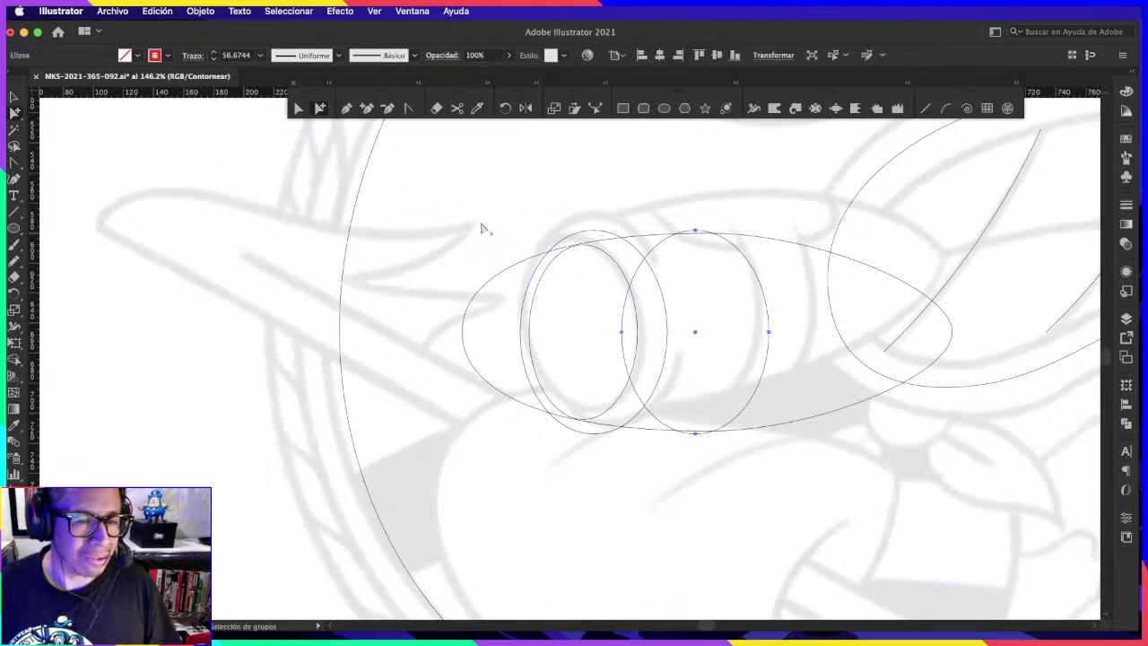
left_click_drag(482, 225, 816, 474)
left_click(678, 54)
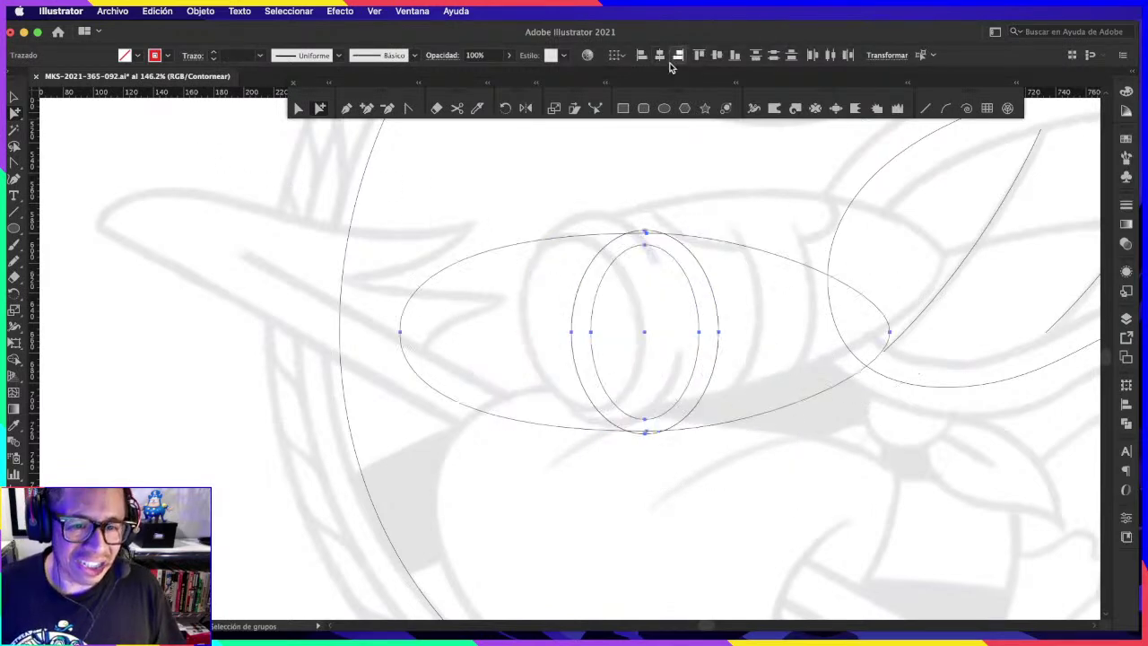
key("ctrl+z")
Step: Narrow the copied ellipse from its left side and shift it slightly right
left_click(754, 260)
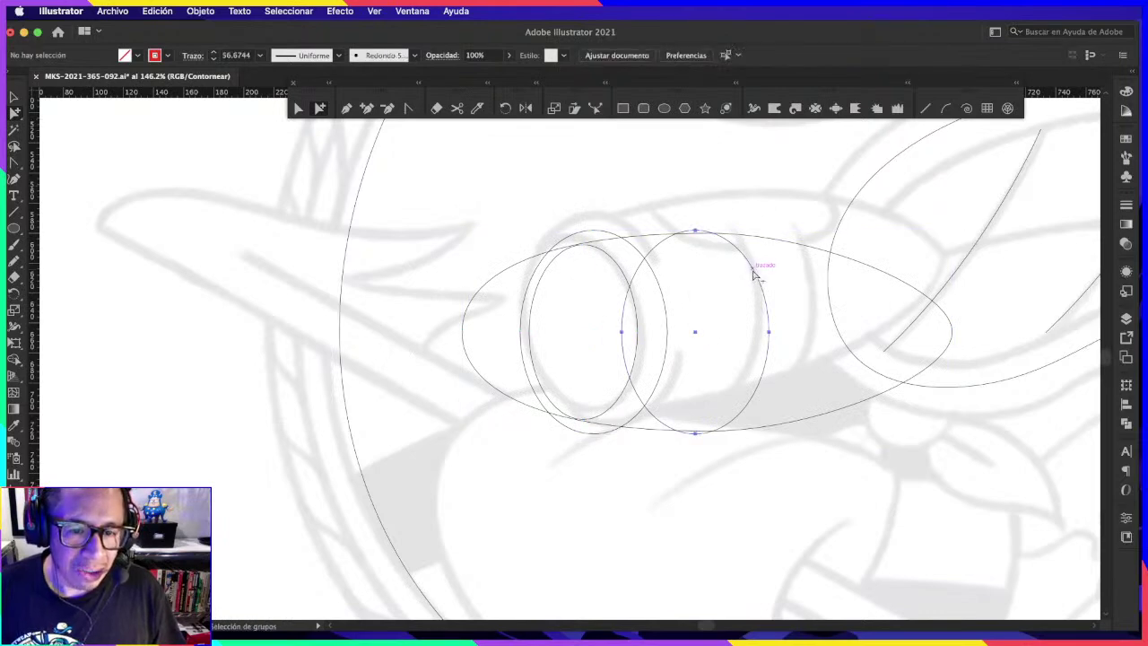
left_click(753, 274)
left_click(12, 97)
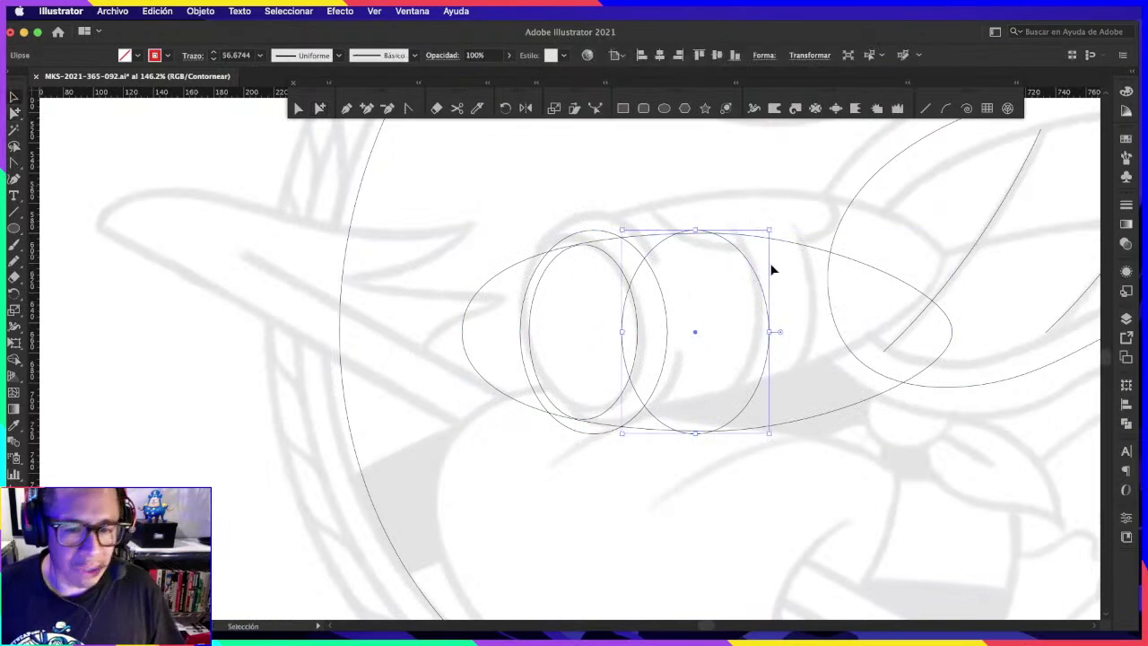
left_click_drag(758, 285, 810, 297)
key("super+z")
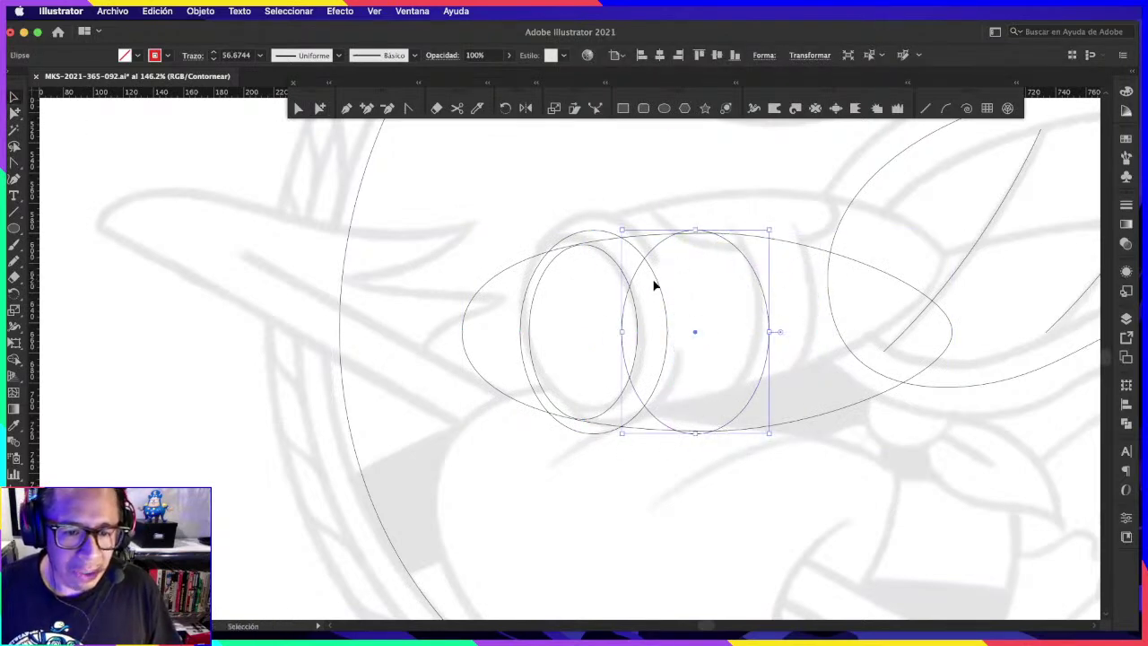
left_click_drag(621, 331, 677, 331)
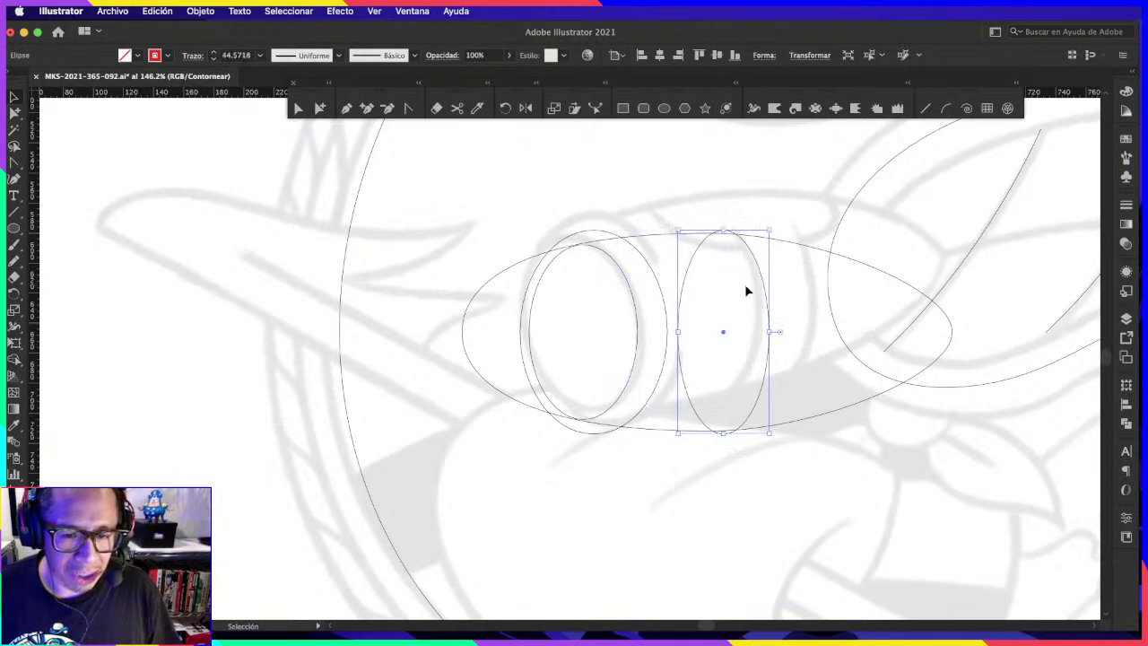
left_click_drag(767, 294, 791, 294)
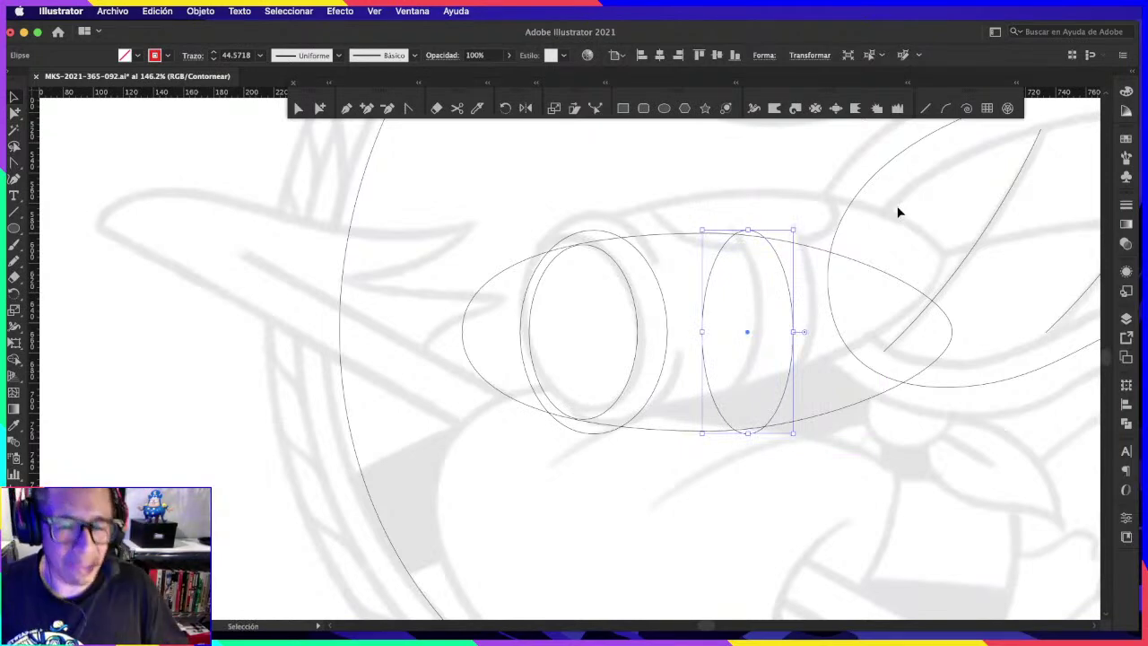
Step: Narrow the copy further, then select its left anchor point with Direct Selection
scroll(791, 334, "up", 2)
left_click_drag(793, 330, 791, 330)
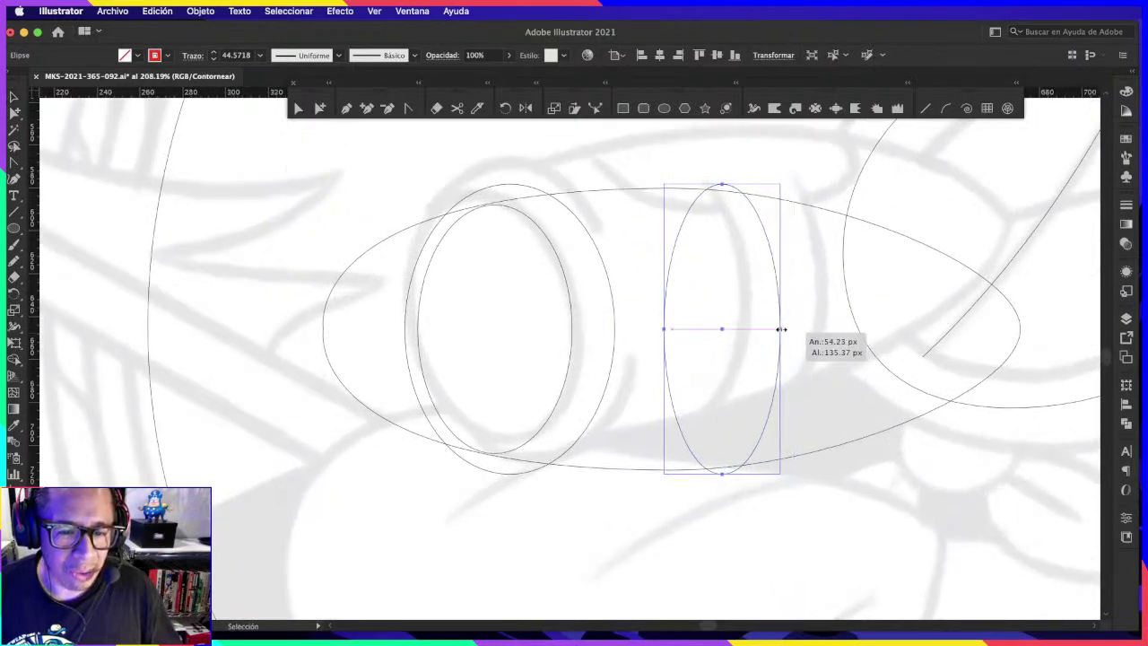
scroll(825, 278, "down", 1)
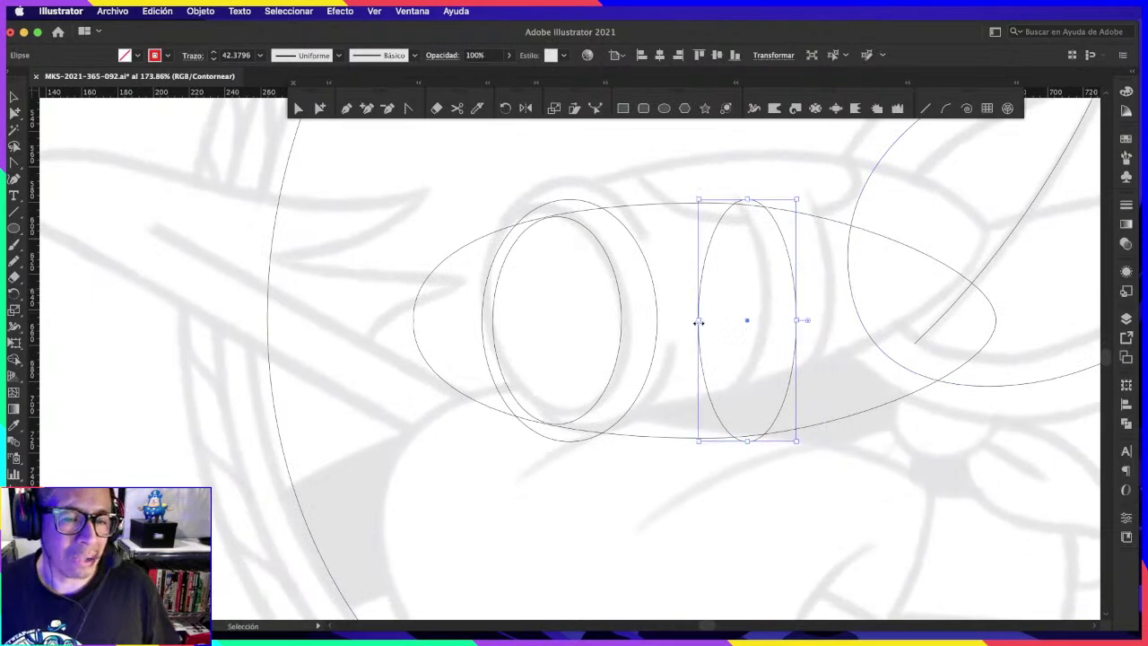
left_click_drag(700, 323, 726, 320)
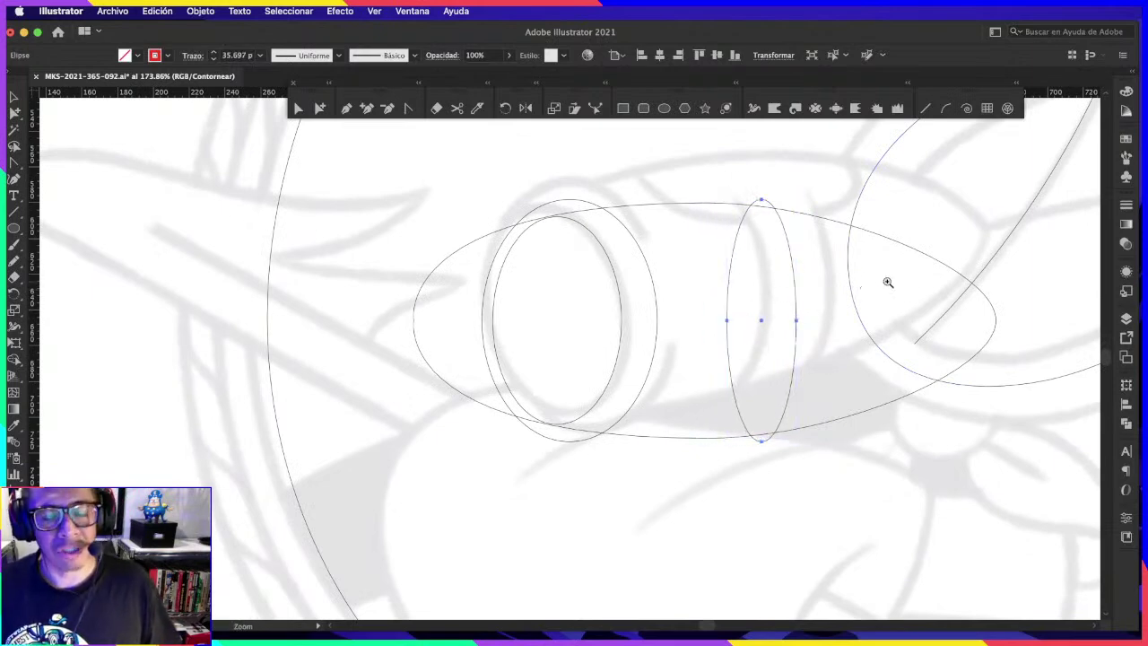
left_click(300, 109)
left_click(726, 321)
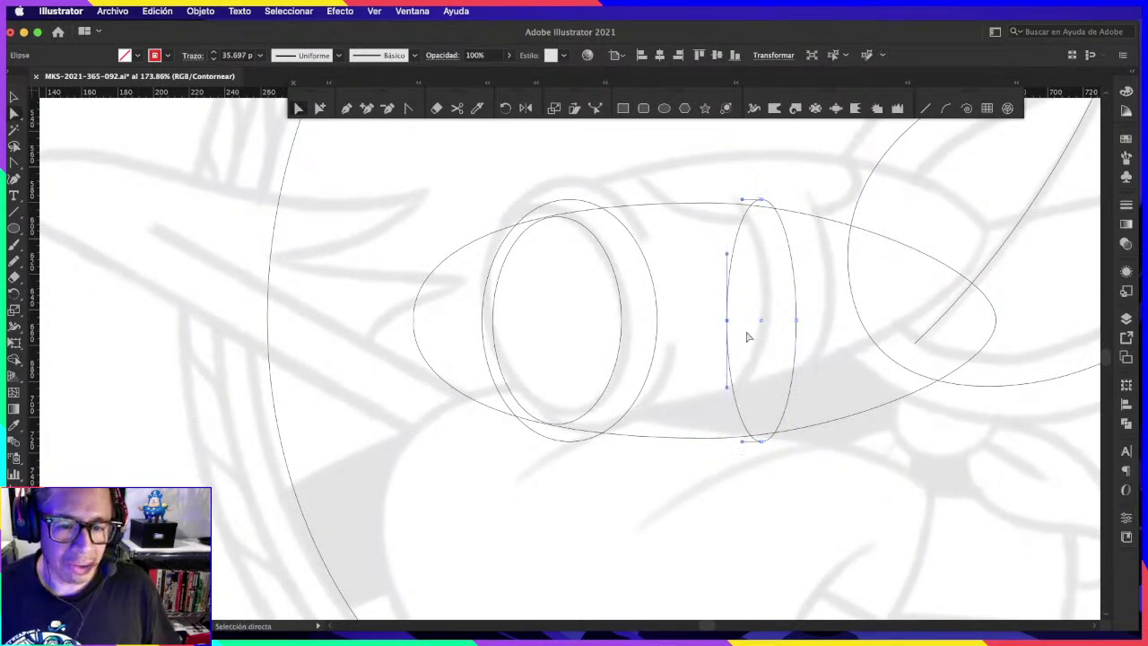
Step: Switch to Preview and eyedropper a thin stroke onto the left and large ellipses
key("ctrl+y")
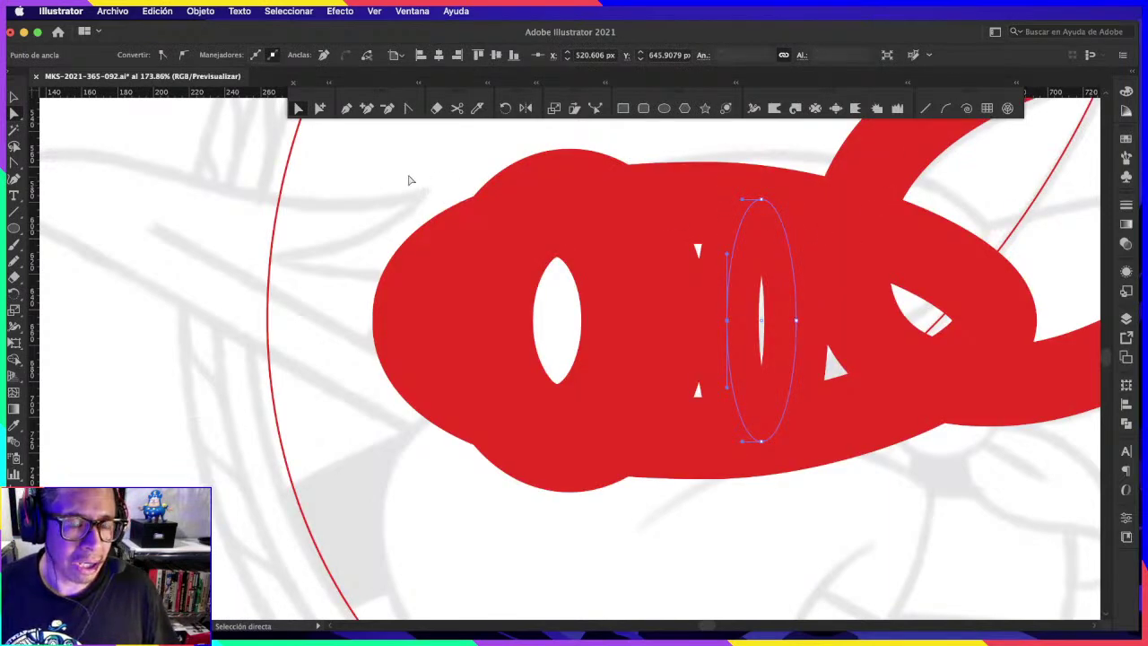
left_click_drag(648, 375, 916, 262)
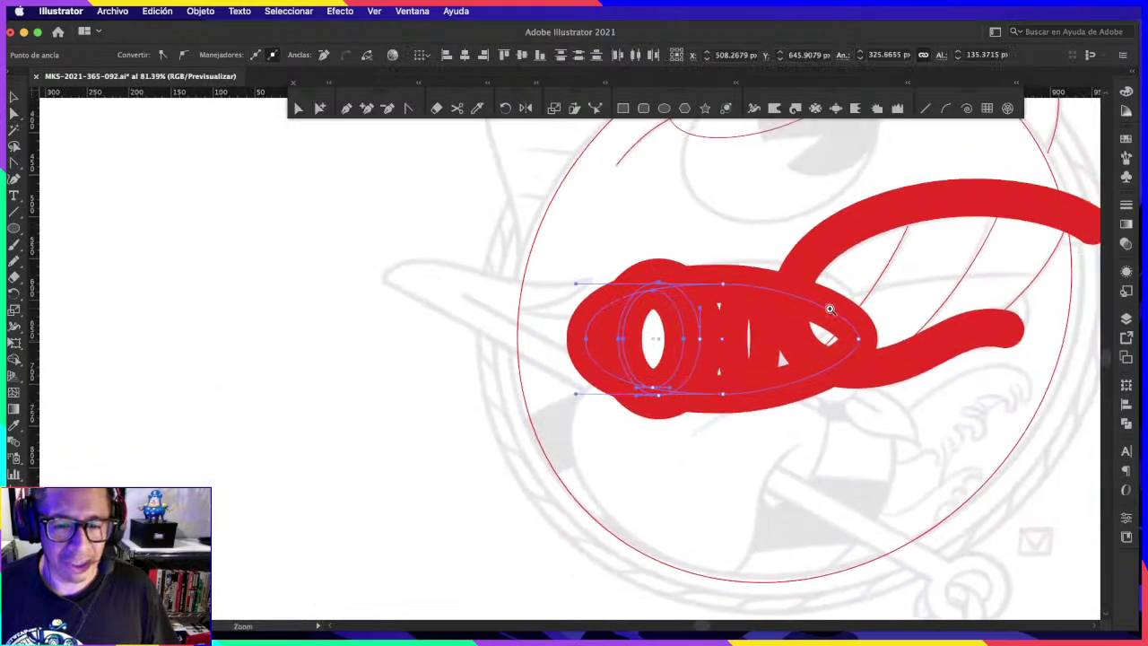
key("i")
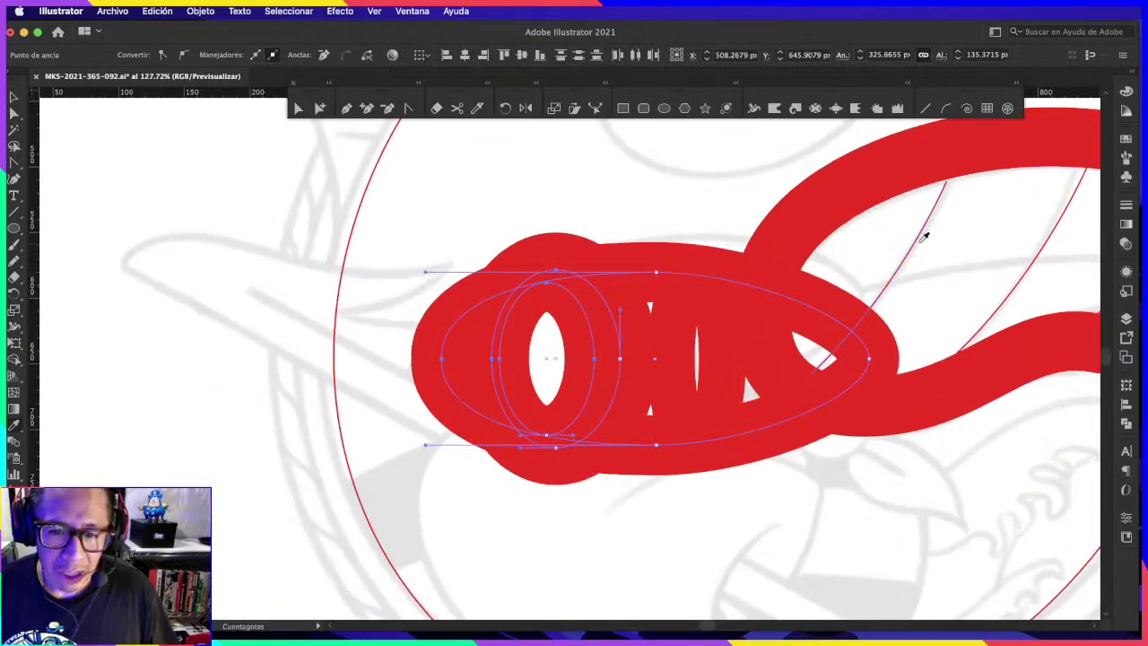
left_click(893, 242)
Step: Delete the narrow ellipse's left anchor, leaving only a right-hand arc
key("a")
left_click(671, 327)
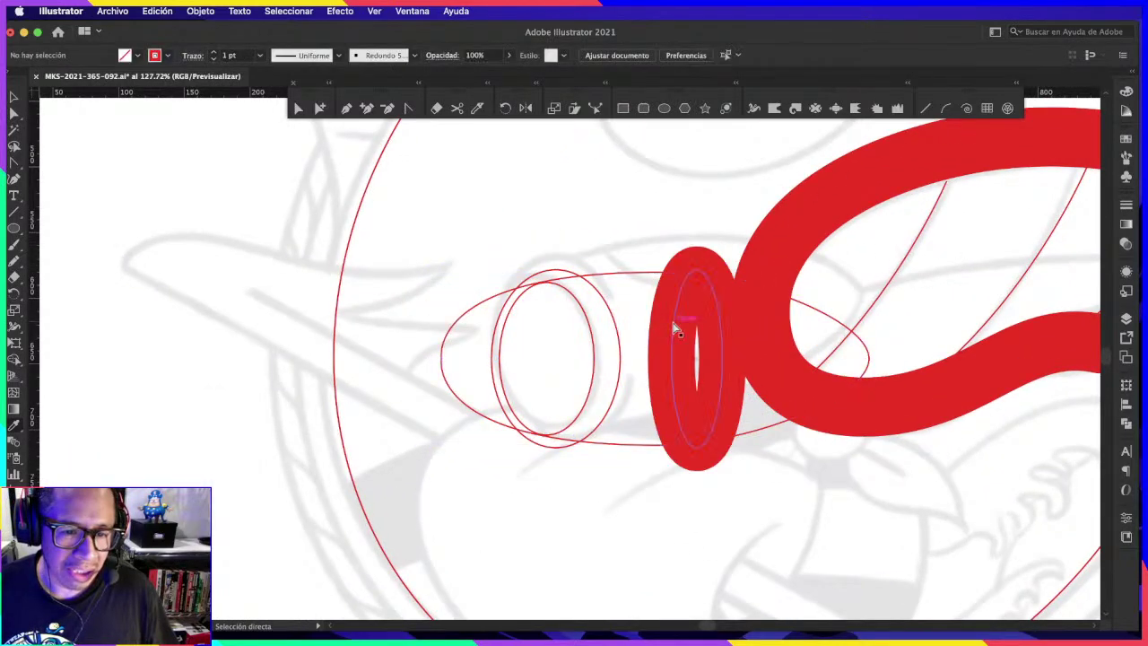
left_click(682, 377)
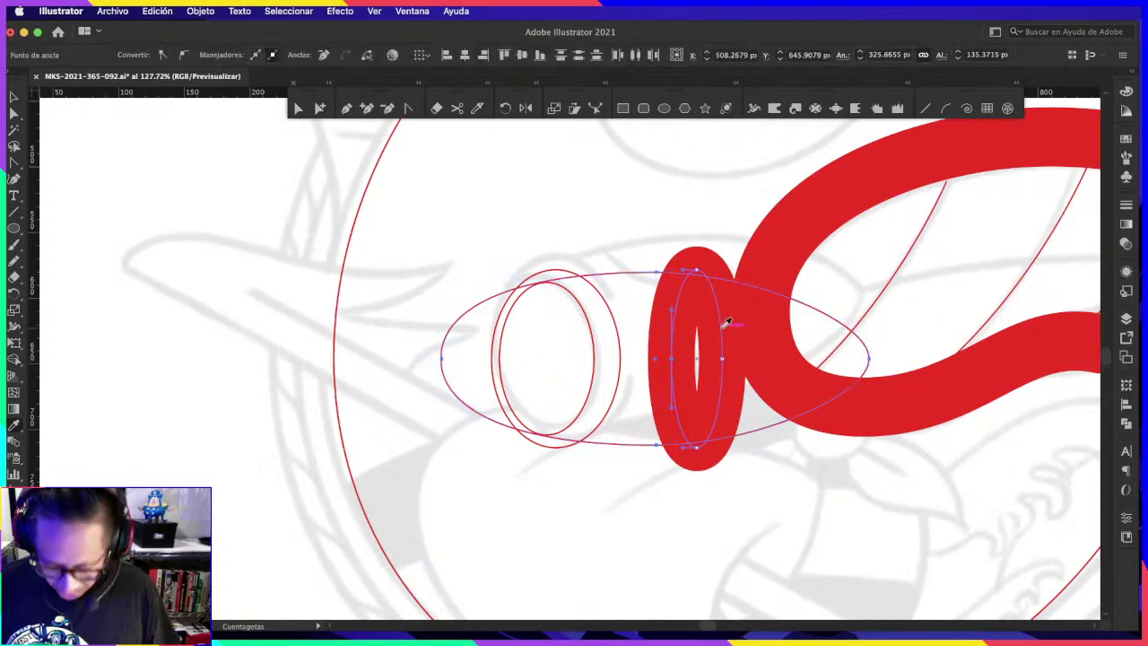
left_click(764, 284)
left_click(672, 360)
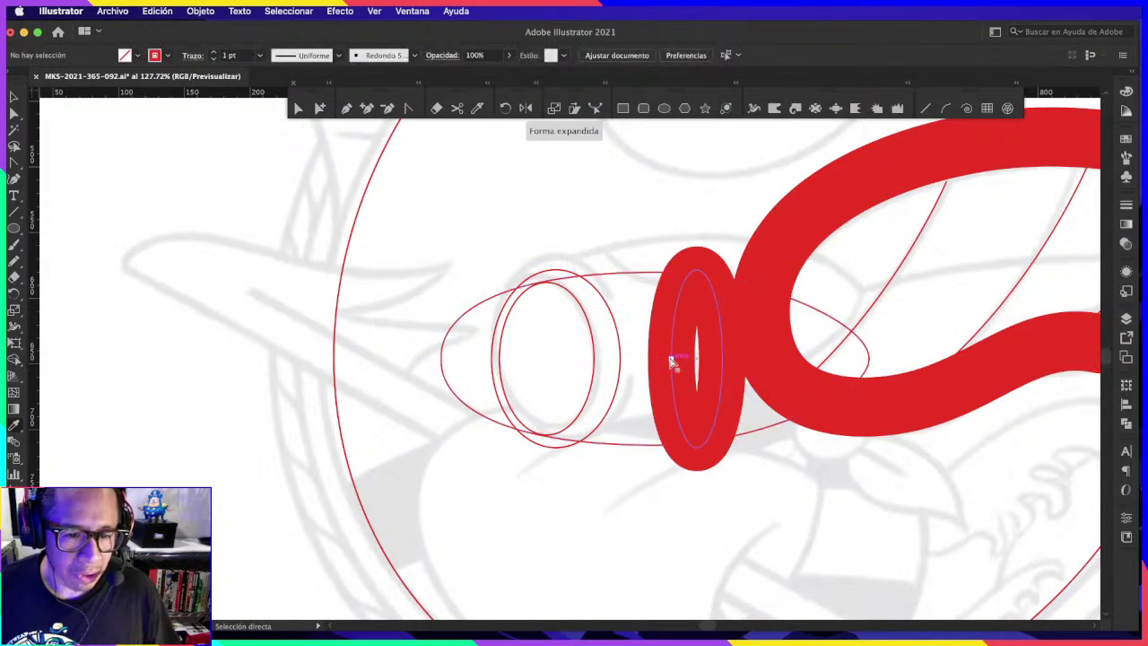
key("Delete")
Step: Widen the arc into a heavy red stroke of about 44 pt and stretch it taller
scroll(741, 354, "up", 2)
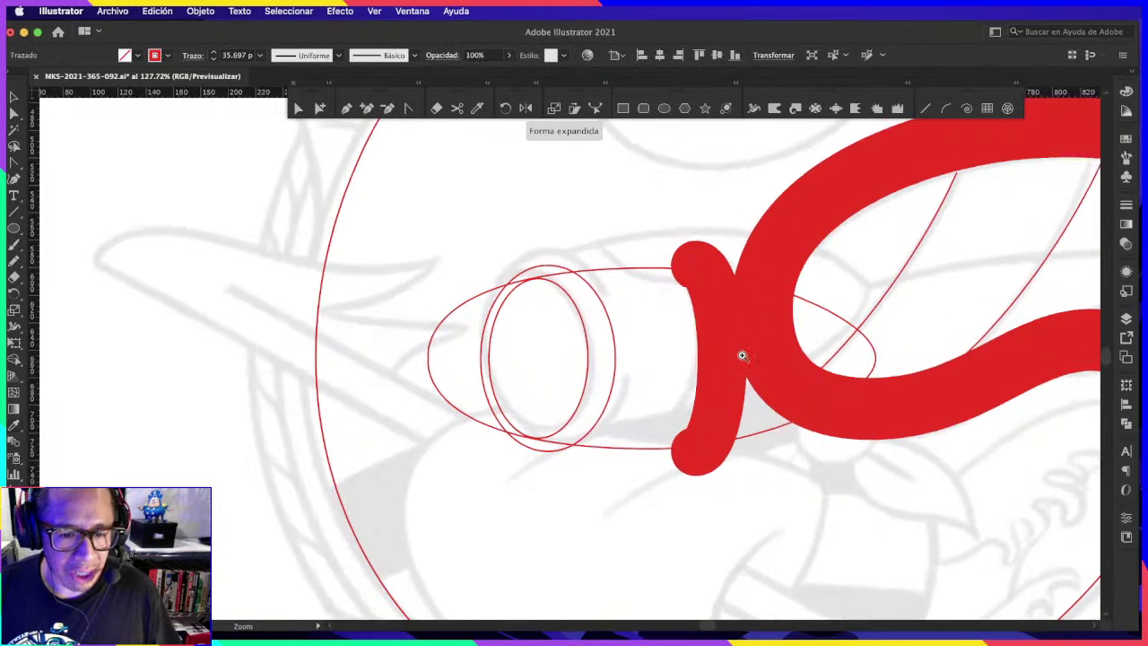
scroll(741, 354, "up", 1)
key("v")
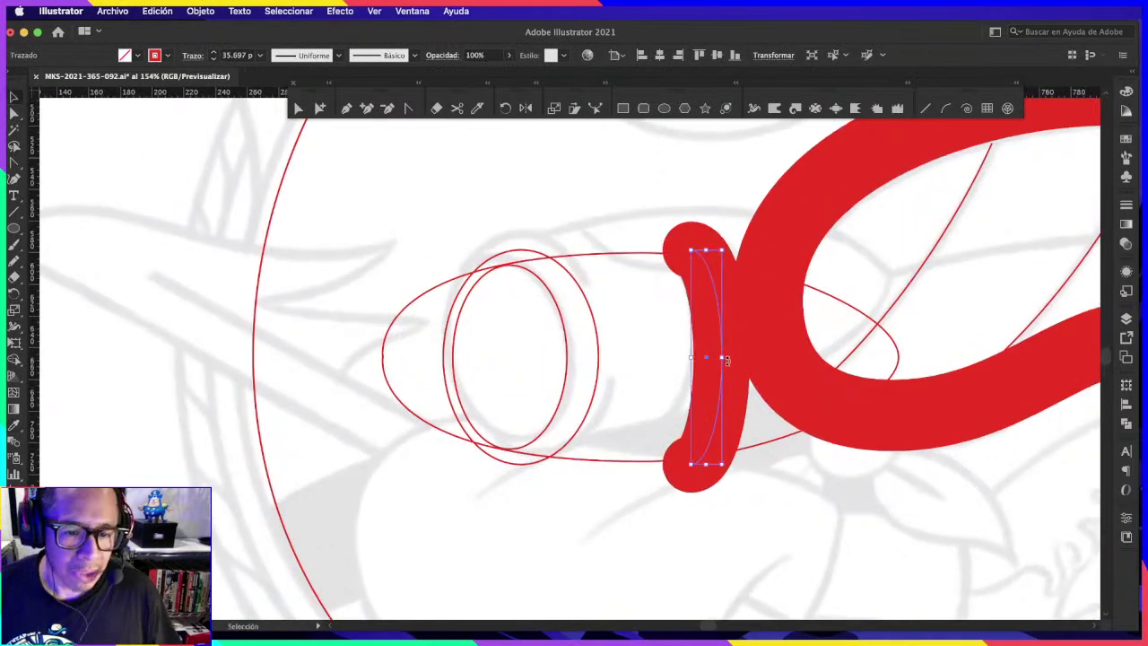
left_click(729, 358, "shift")
left_click(733, 364)
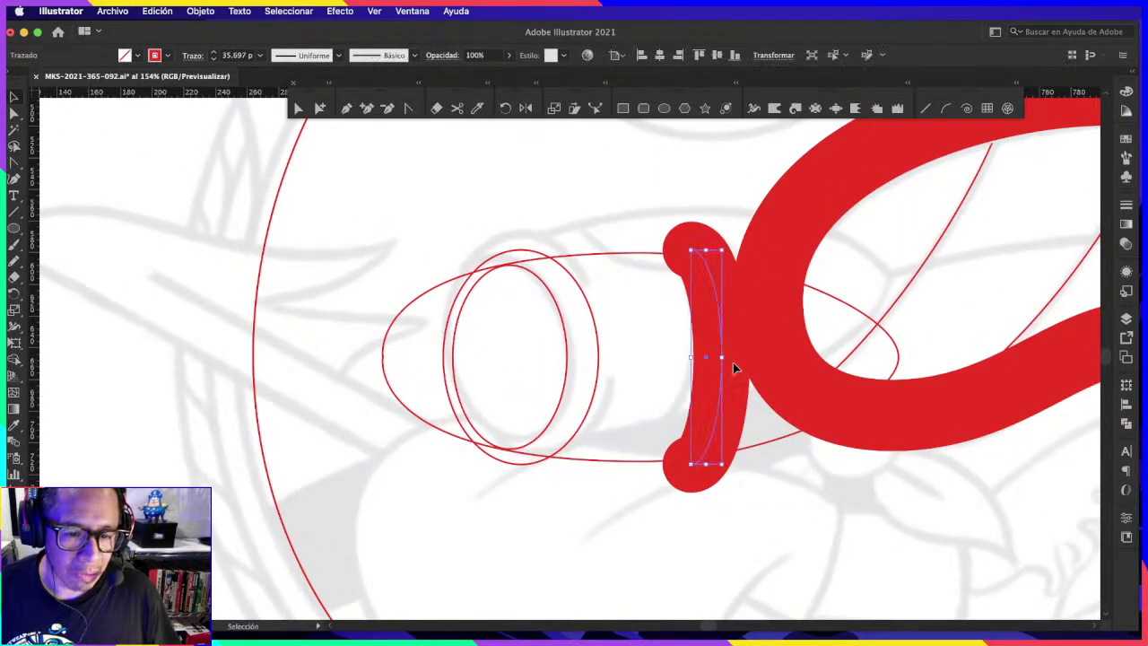
left_click_drag(721, 357, 733, 357)
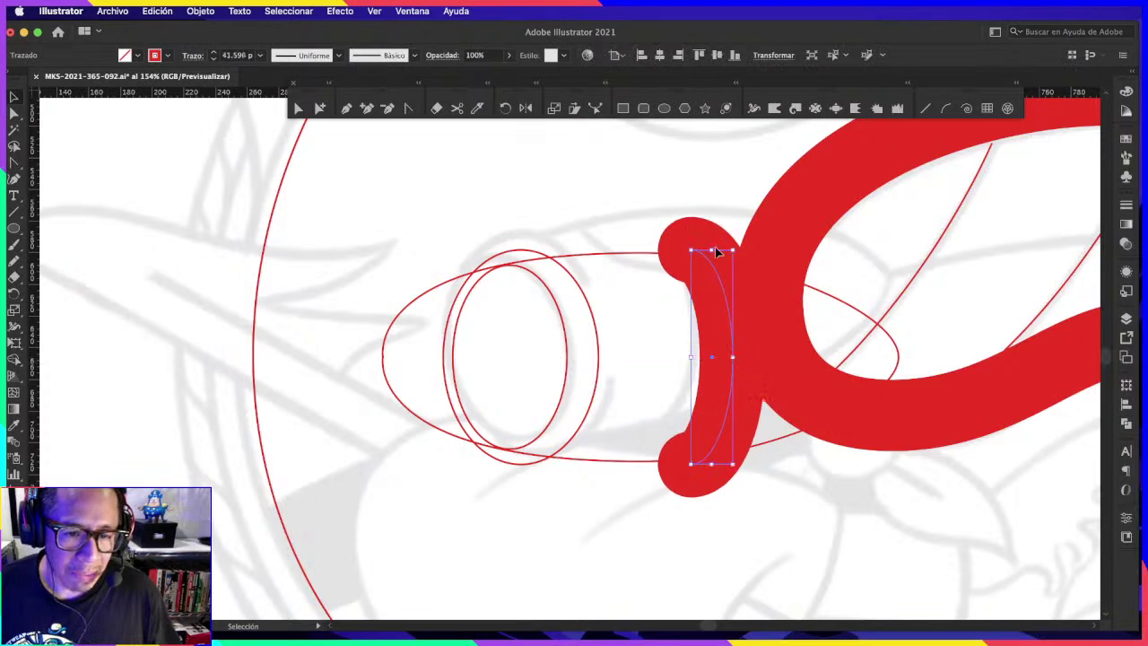
left_click_drag(712, 251, 712, 244)
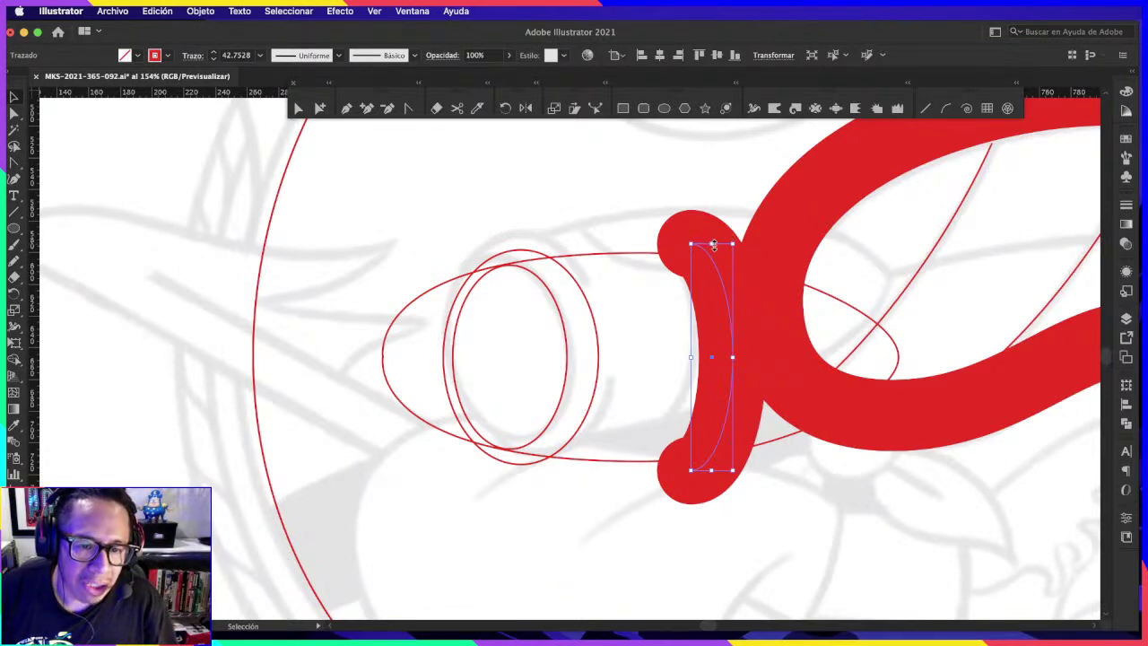
left_click_drag(713, 244, 713, 236)
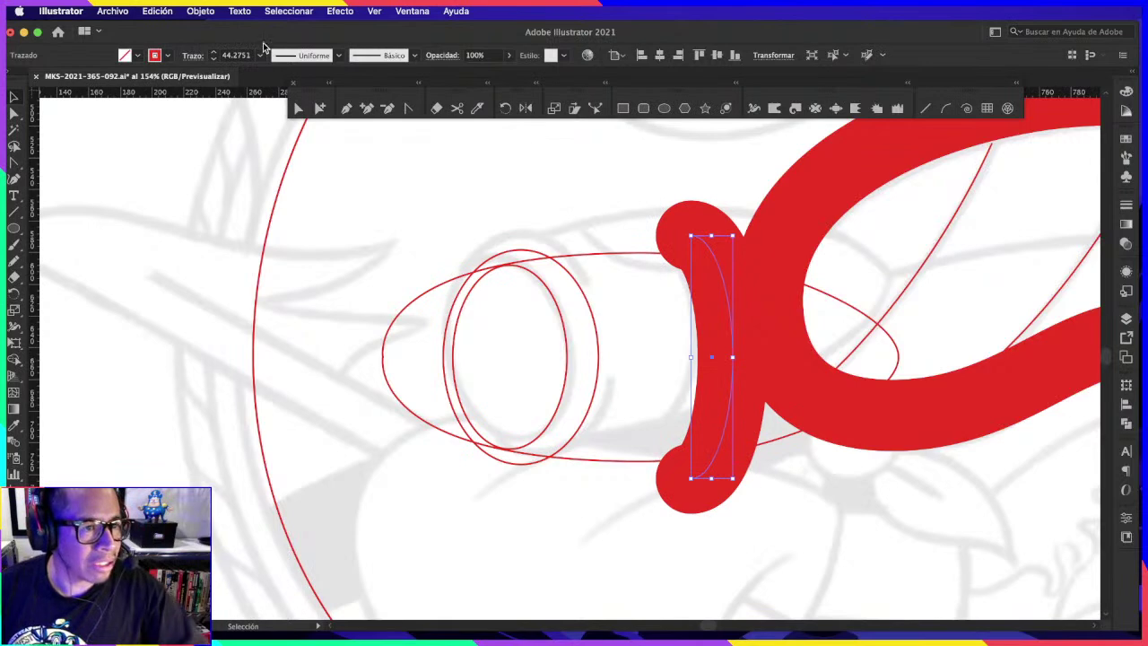
Step: Expand the arc's fill and stroke into a thin-outlined fin shape and stretch it upward
left_click(200, 11)
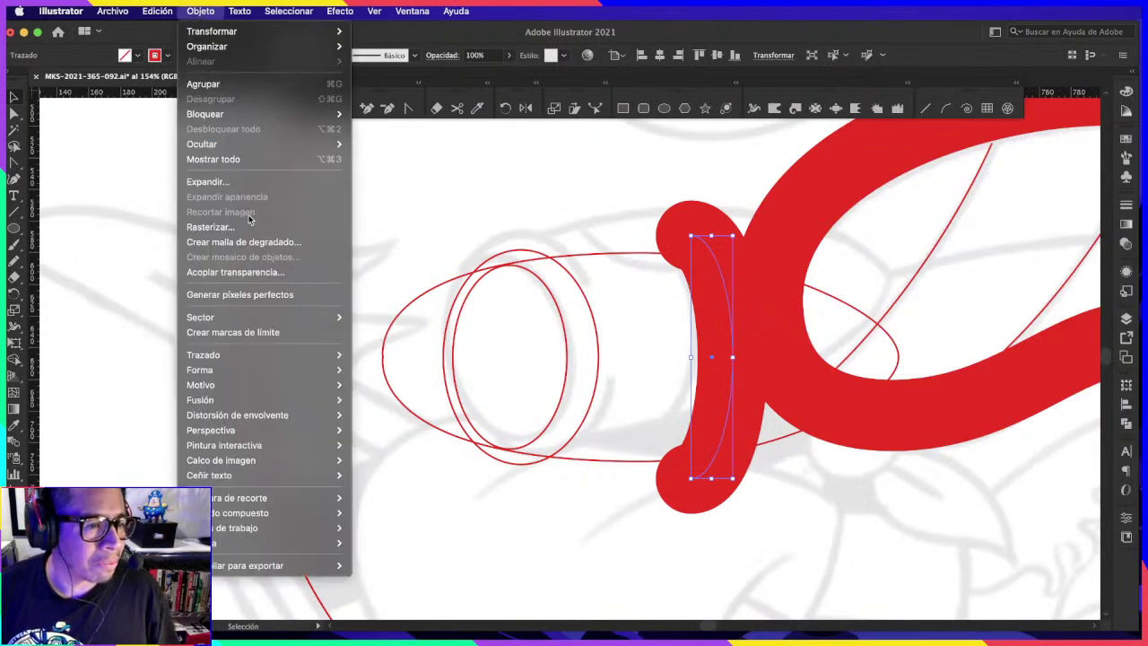
left_click(305, 182)
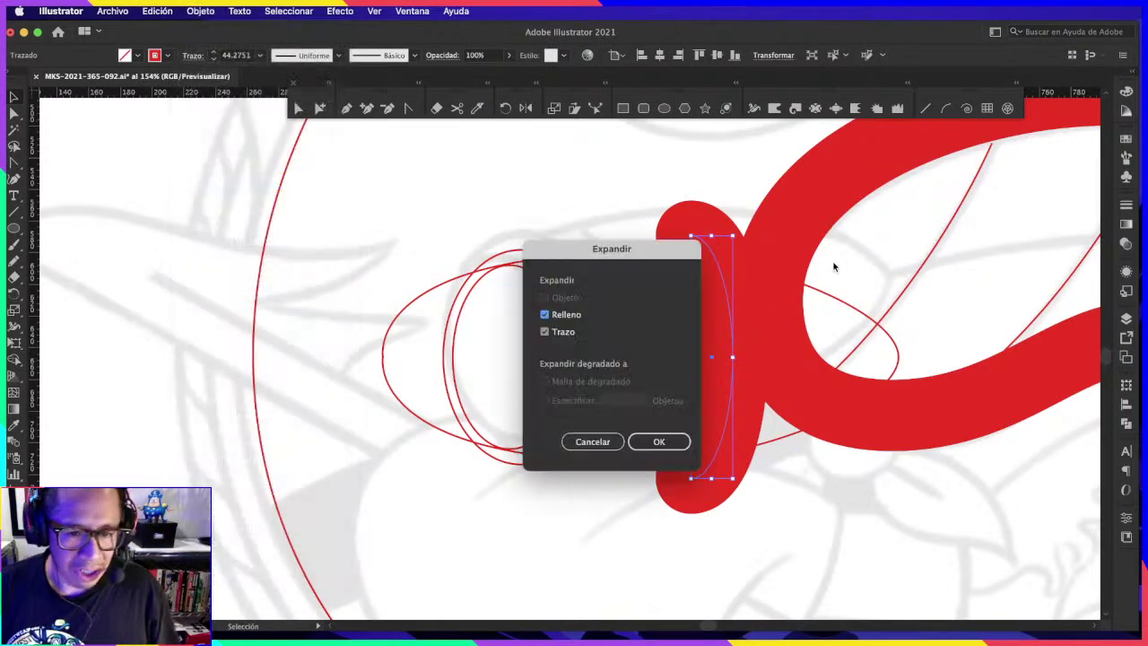
left_click(658, 442)
key("shift+x")
key("z")
key("v")
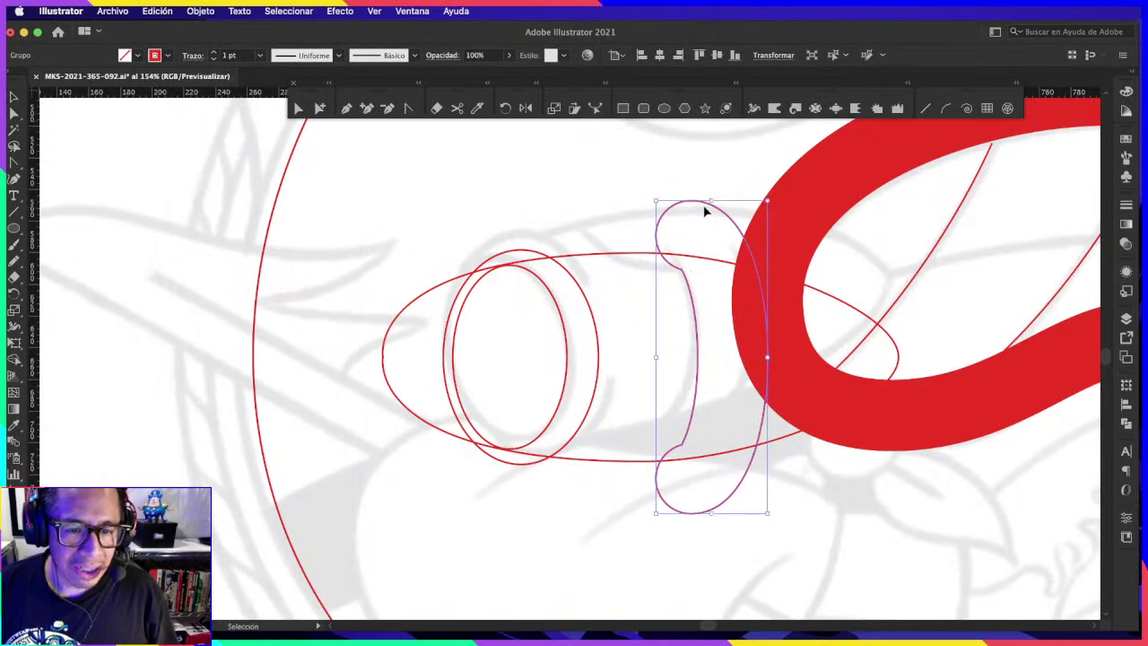
left_click_drag(711, 200, 717, 193)
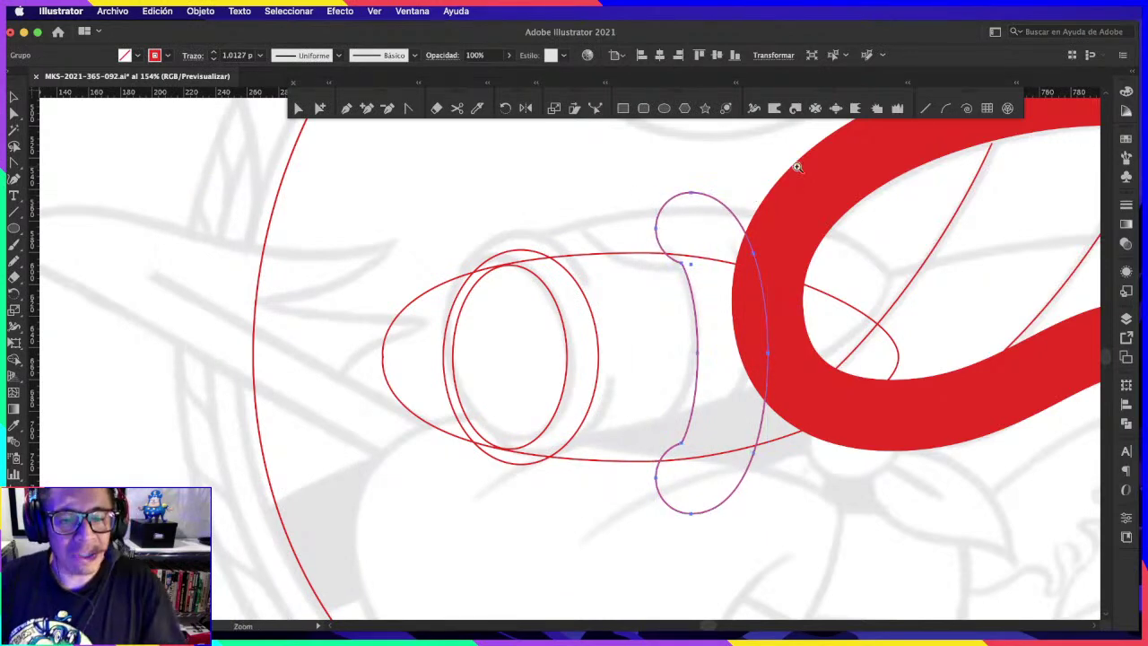
Step: Narrow the fin from its right side and lift its bottom edge slightly
scroll(771, 356, "up", 2)
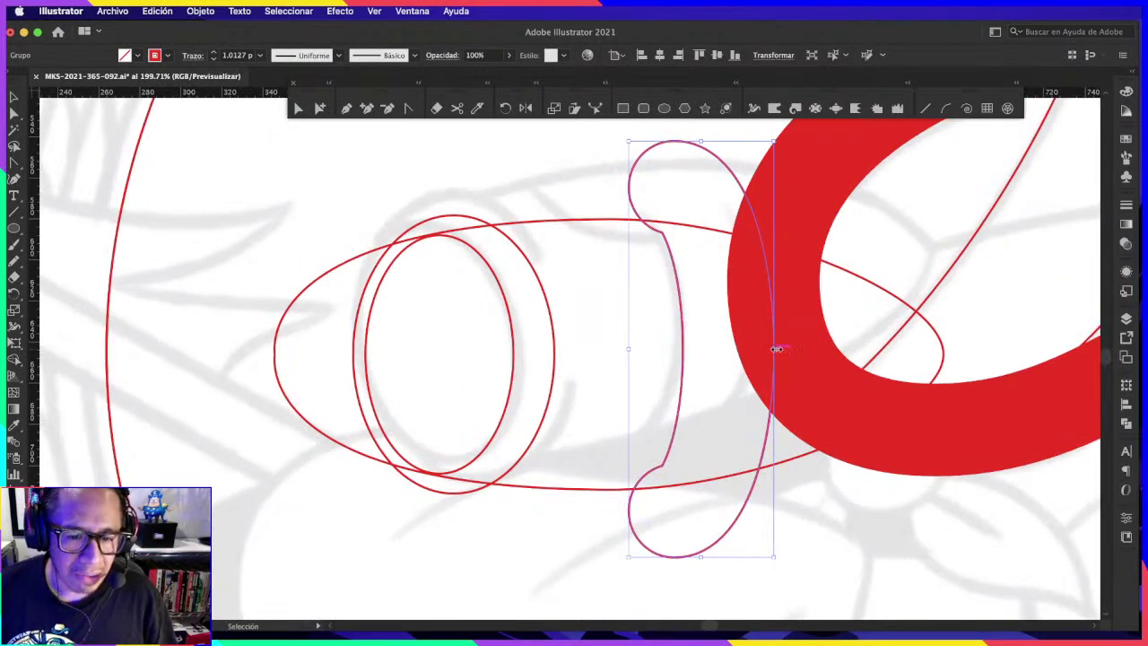
left_click_drag(776, 349, 756, 351)
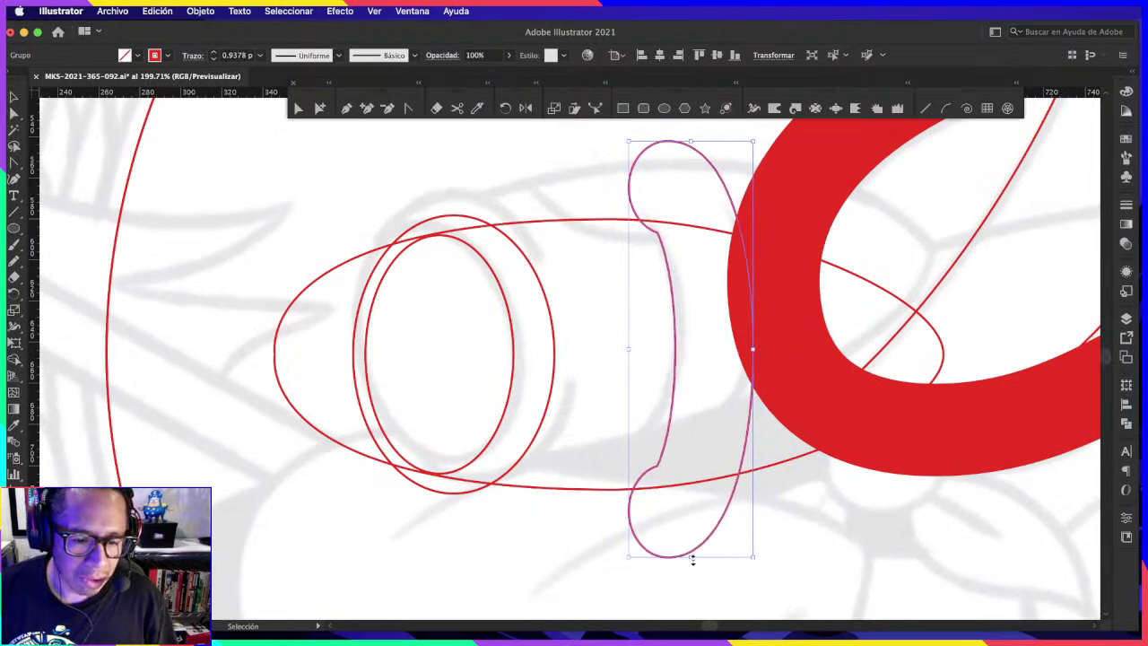
left_click_drag(692, 560, 697, 546)
key("z")
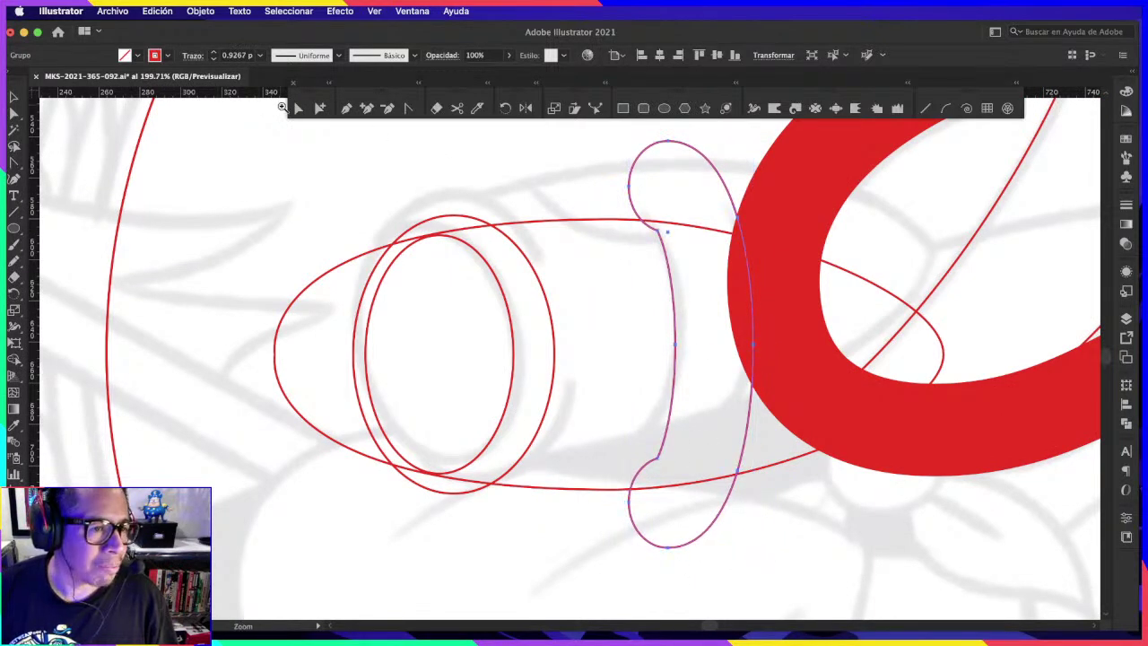
Step: Scale the fin's upper and lower inner anchors to make the inner curve taller
key("a")
left_click(664, 231)
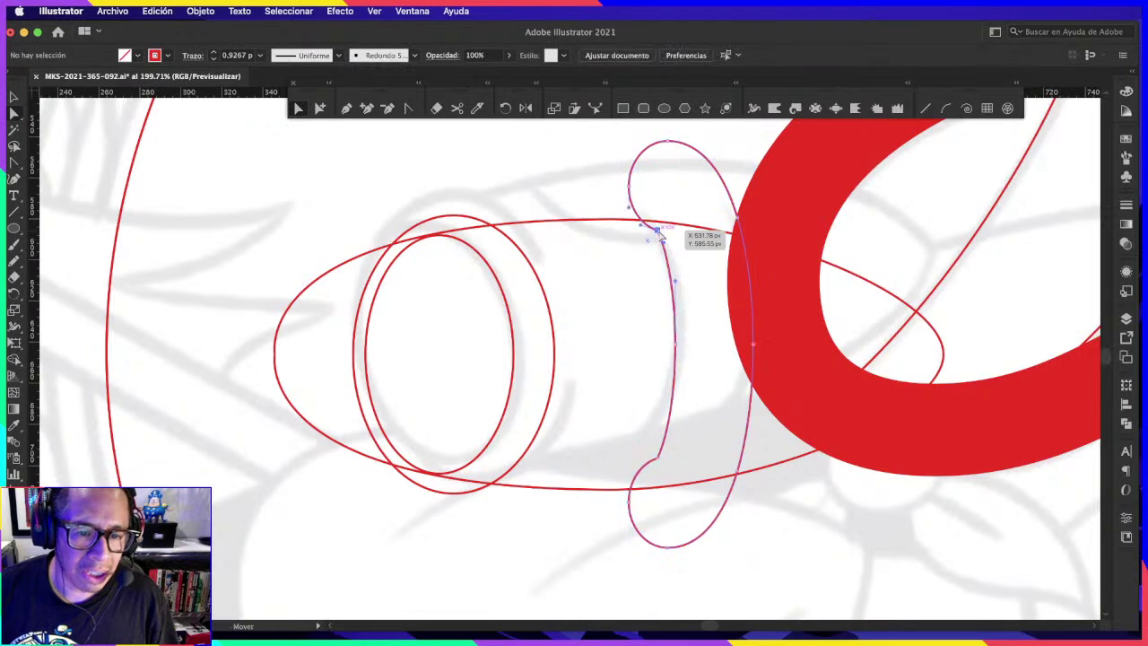
left_click(658, 460, "shift")
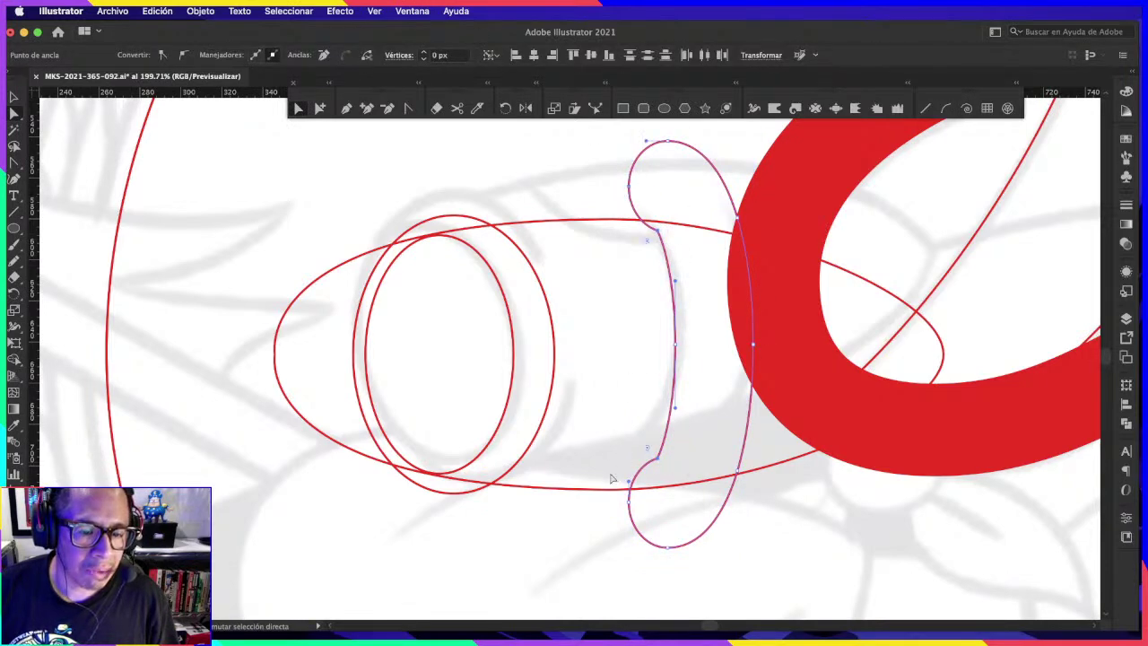
key("s")
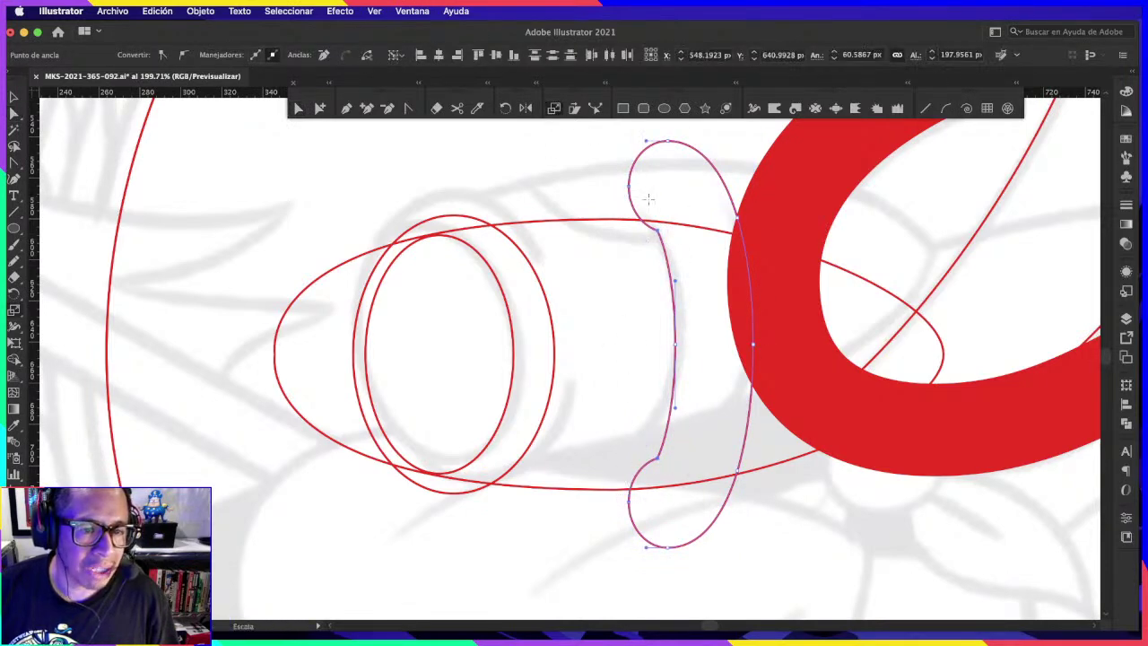
left_click_drag(669, 228, 709, 193)
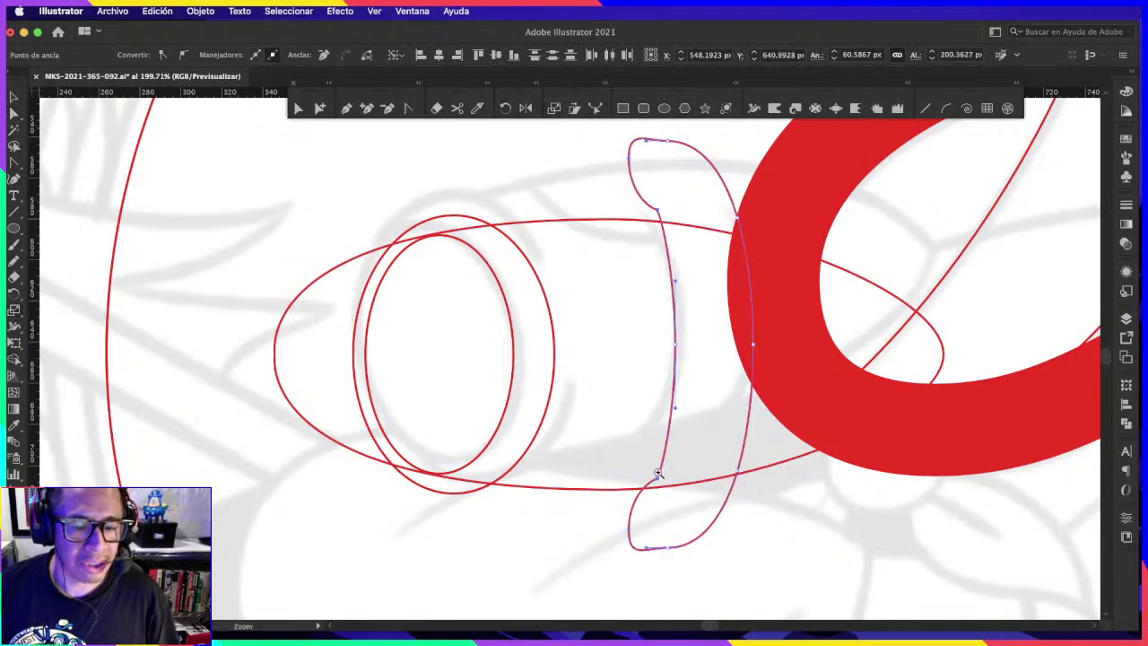
key("a")
left_click(661, 505)
left_click_drag(660, 488, 660, 493)
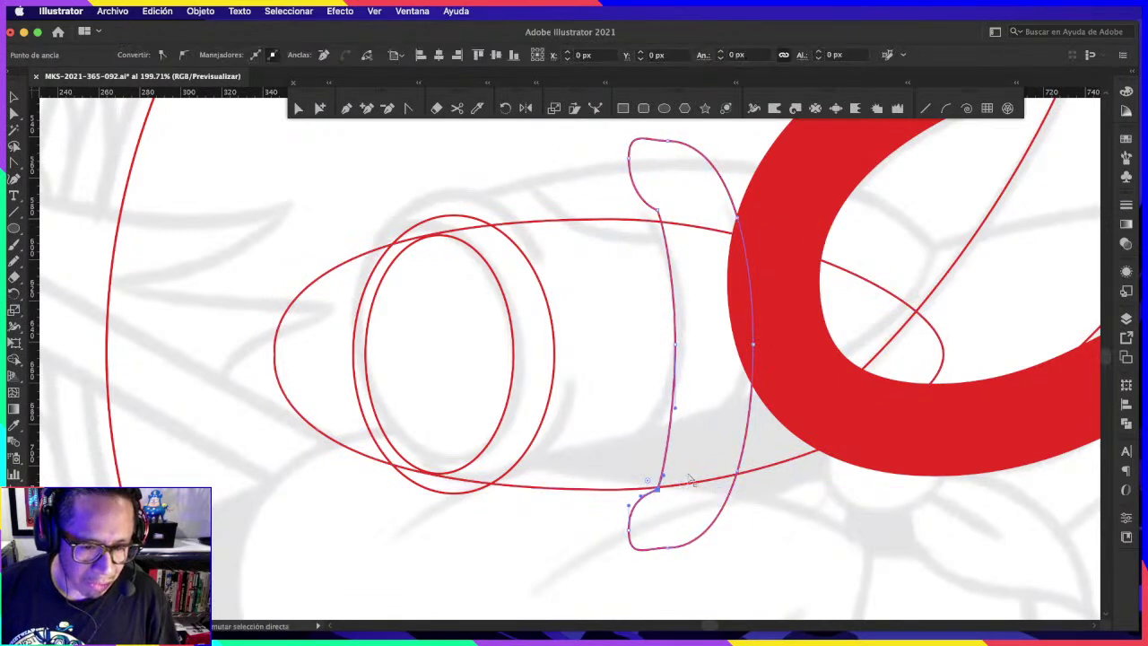
Step: Move the fin's lower-loop anchors left to reshape its bottom curve
left_click_drag(721, 302, 715, 397)
left_click_drag(698, 271, 671, 305)
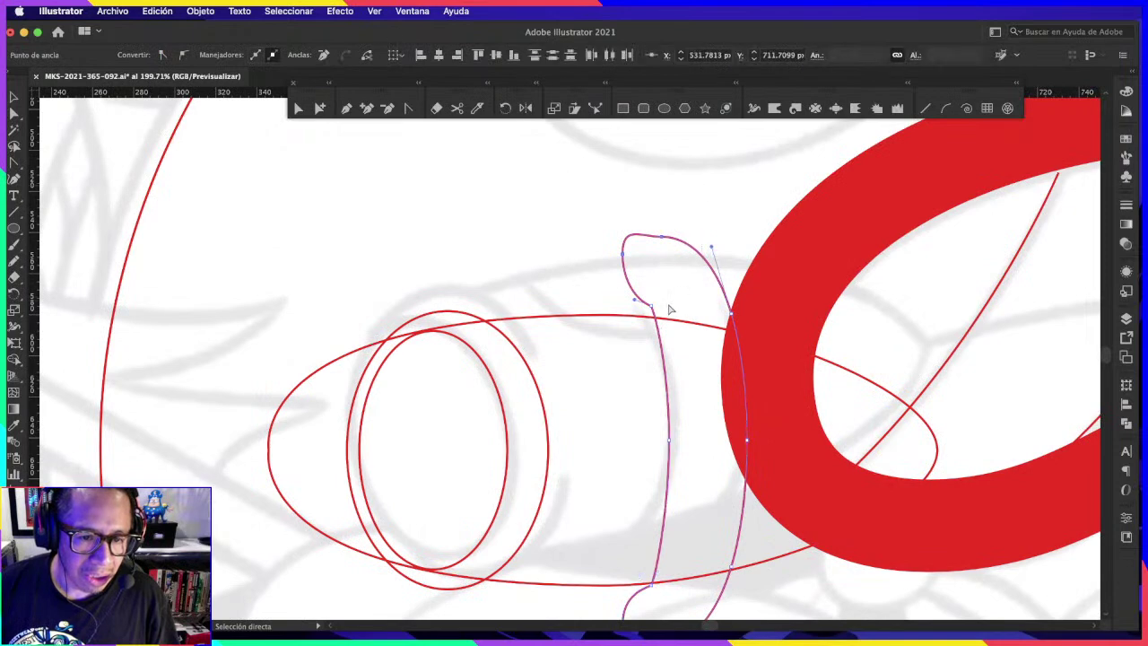
left_click_drag(755, 402, 766, 245)
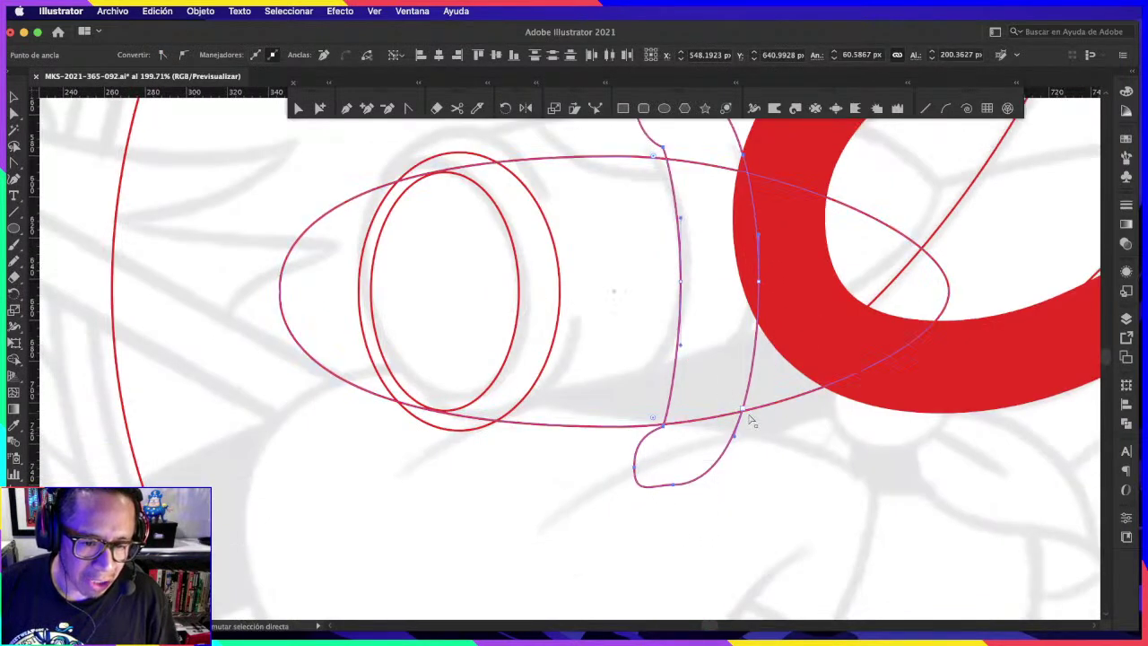
left_click_drag(743, 409, 726, 422)
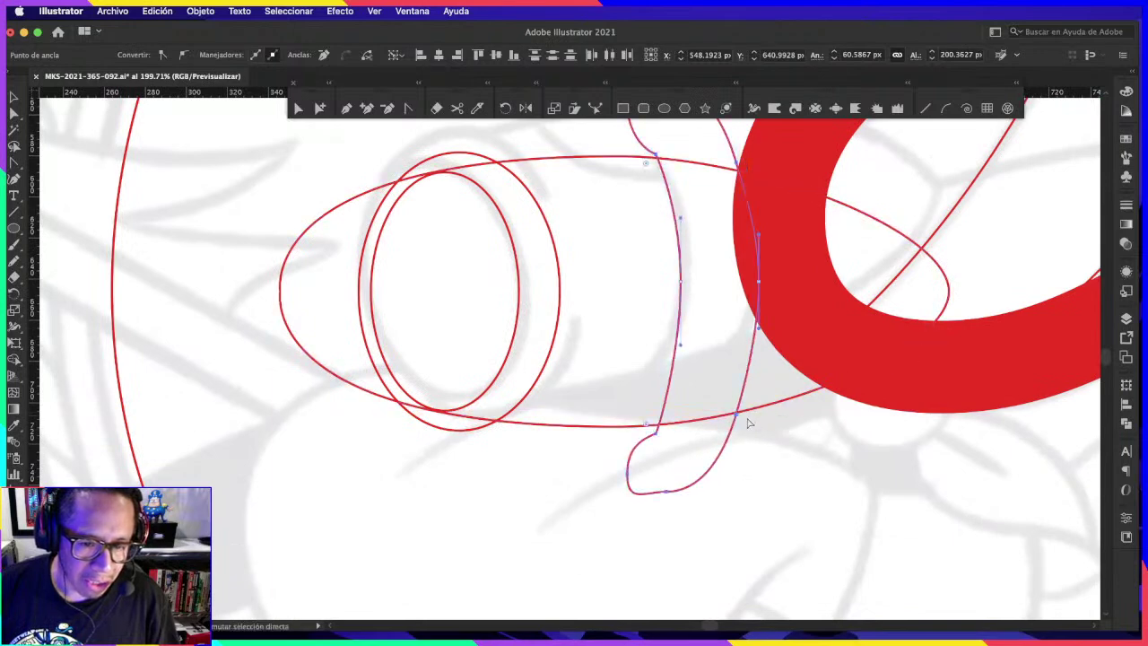
scroll(737, 395, "up", 2, "alt")
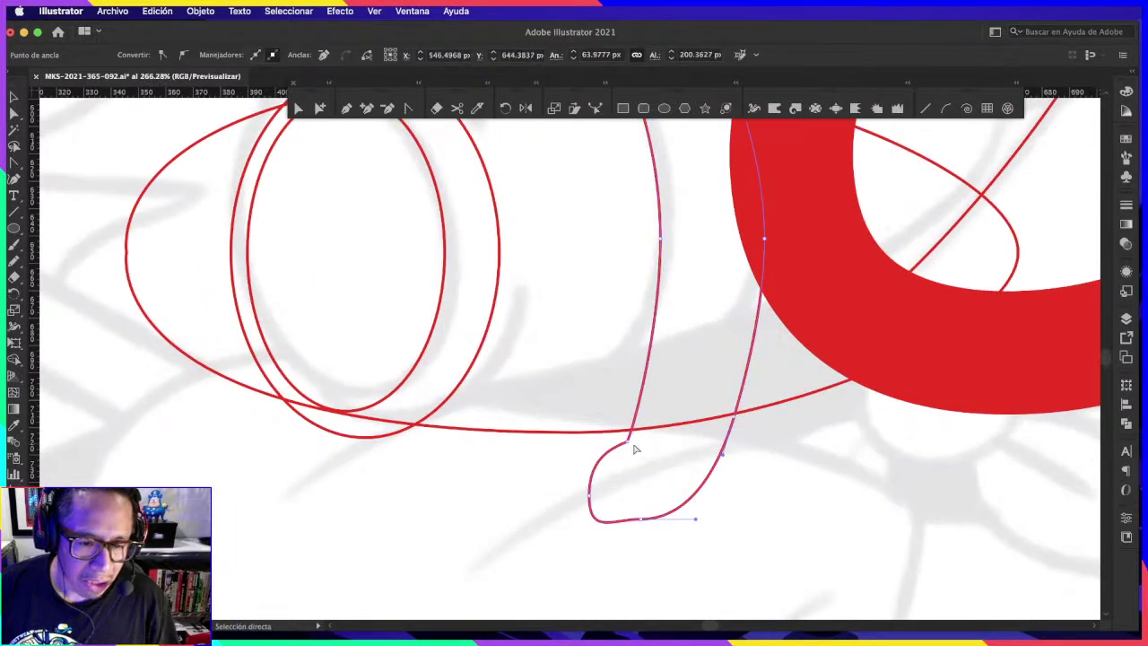
scroll(679, 409, "up", 1, "alt")
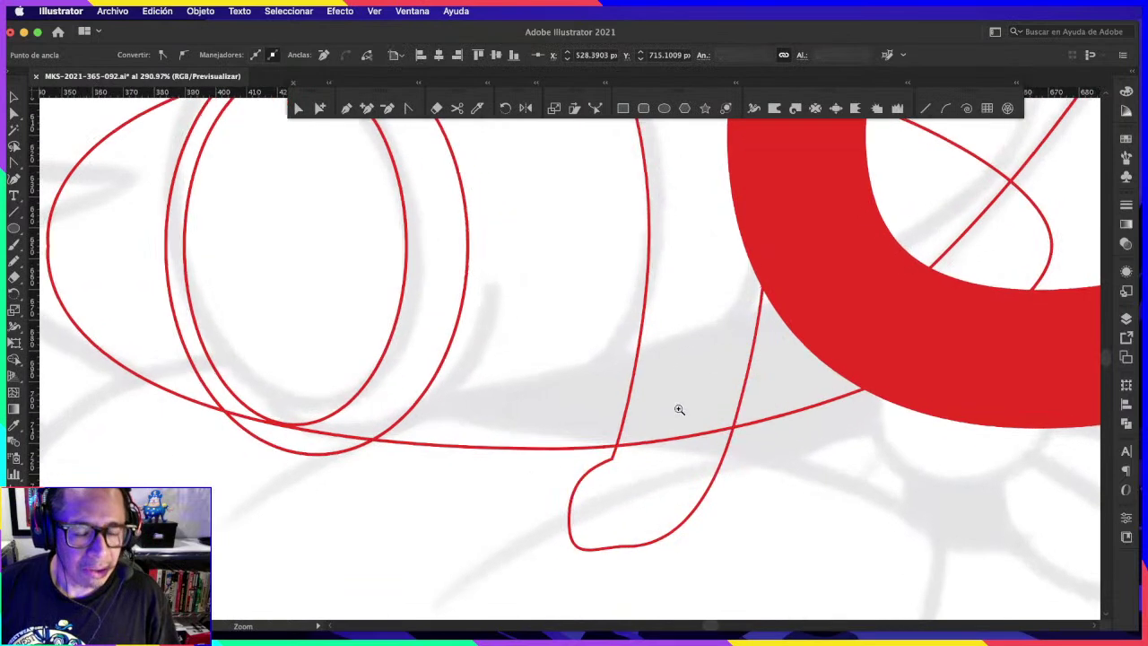
scroll(759, 326, "down", 3, "alt")
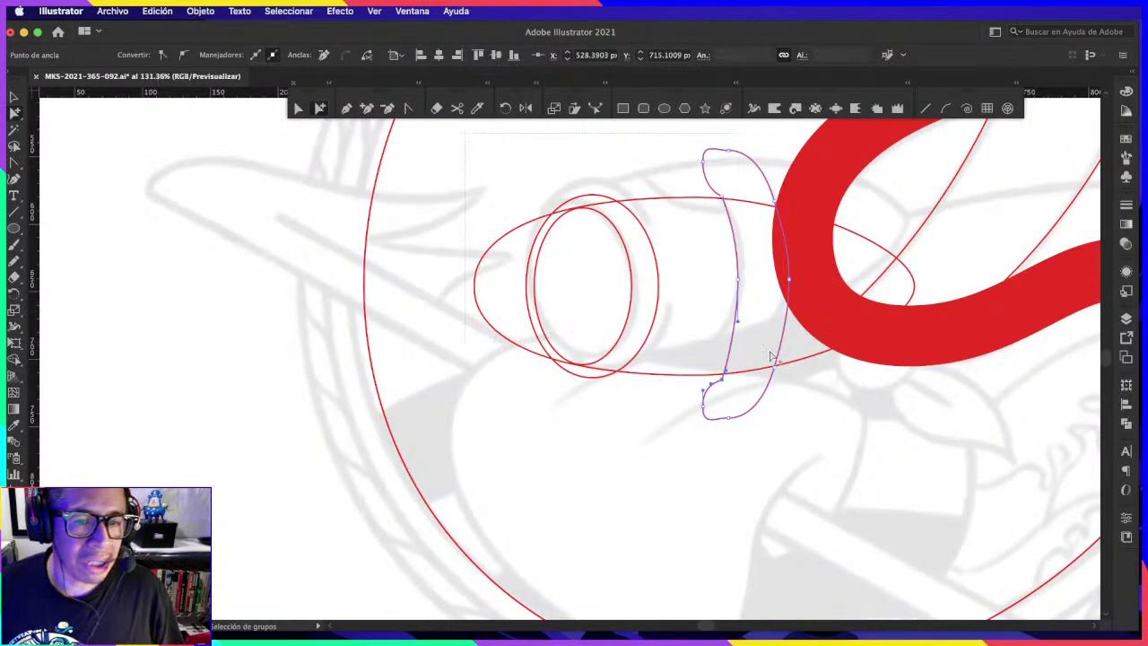
Step: Alt-drag a duplicate of the whole nozzle to the left of the original
left_click(770, 356)
left_click_drag(771, 359, 987, 385)
left_click_drag(923, 274, 403, 275)
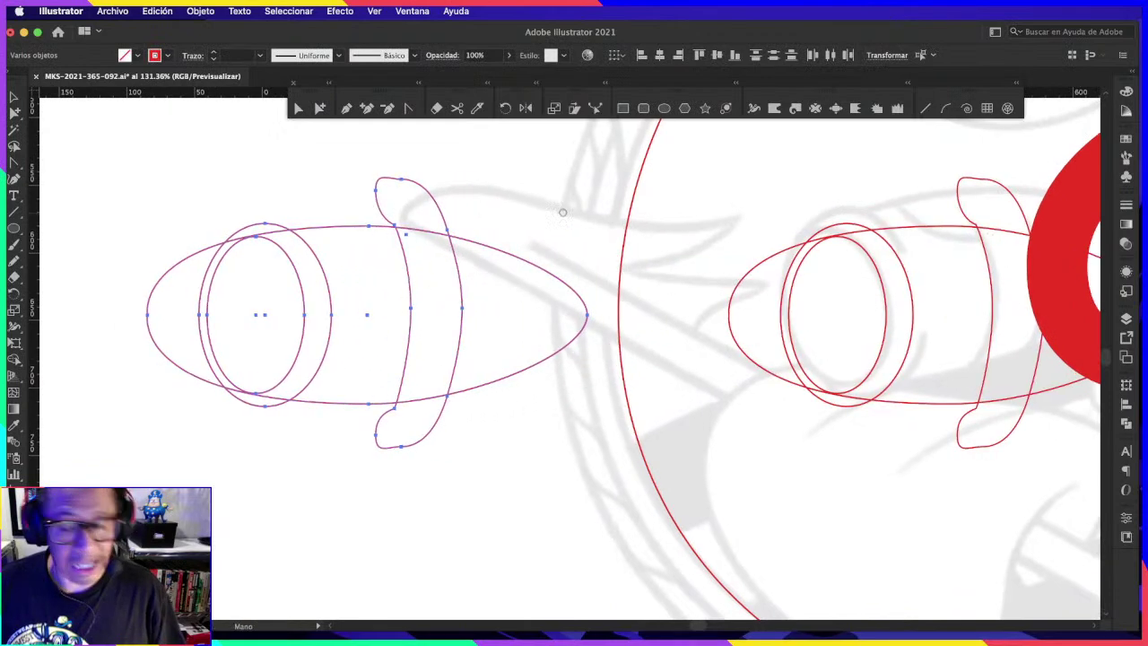
left_click_drag(556, 201, 607, 195)
left_click(667, 197)
Step: Zoom in and inspect the anchors of the duplicate nozzle's fin
left_click_drag(477, 194, 512, 223)
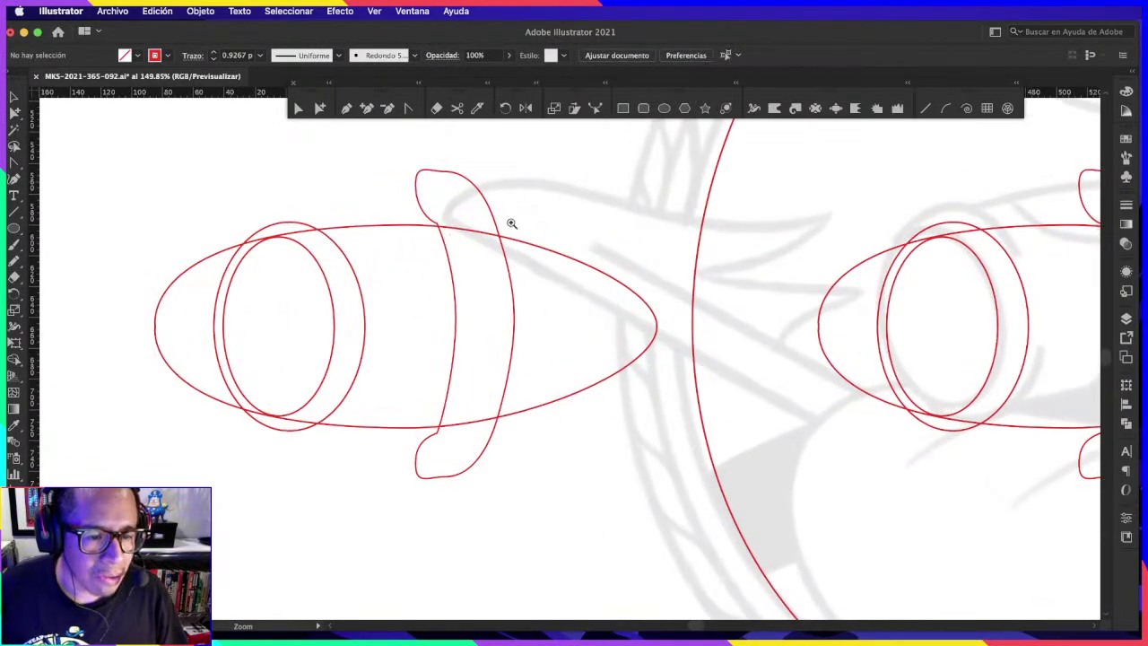
left_click(555, 380)
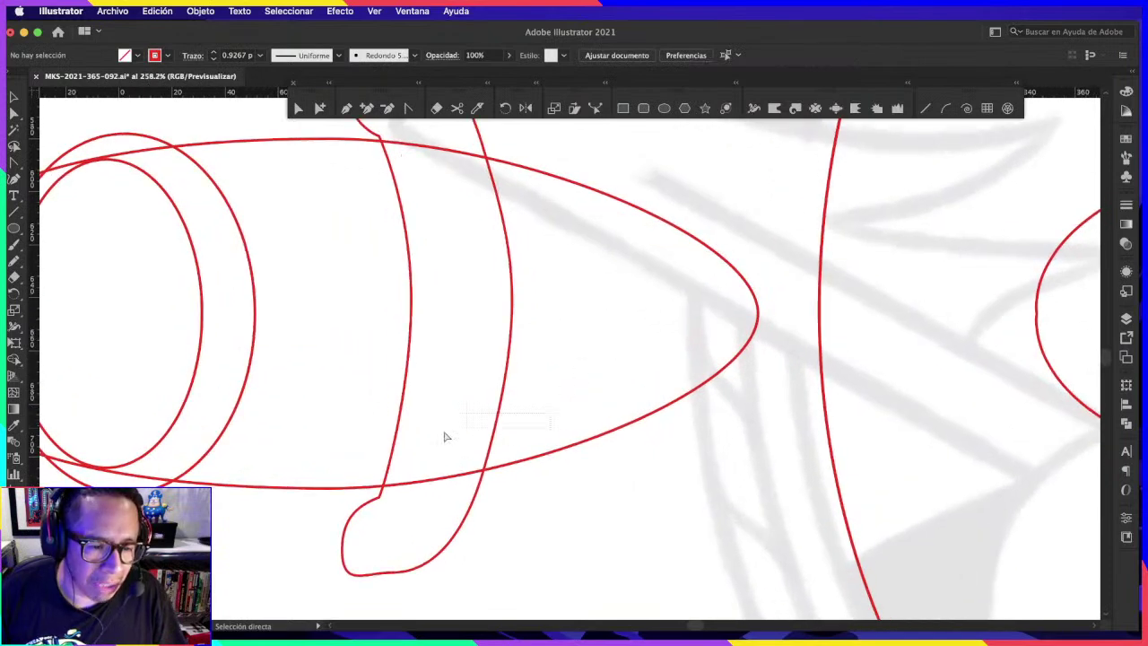
left_click(482, 479)
left_click(500, 429)
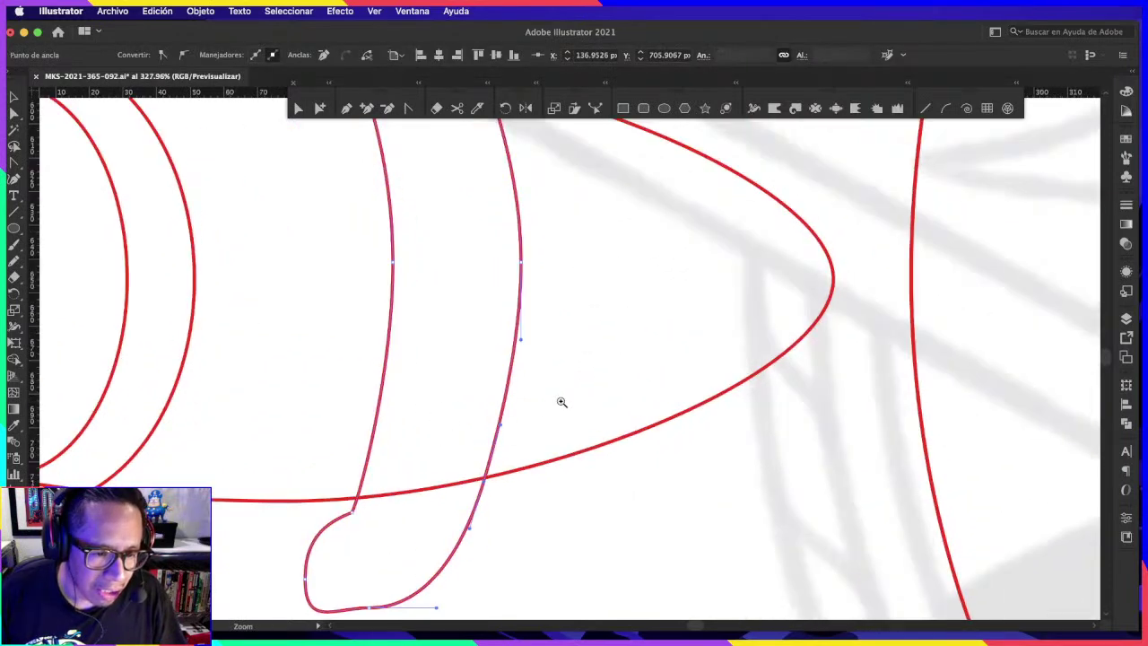
left_click(502, 437)
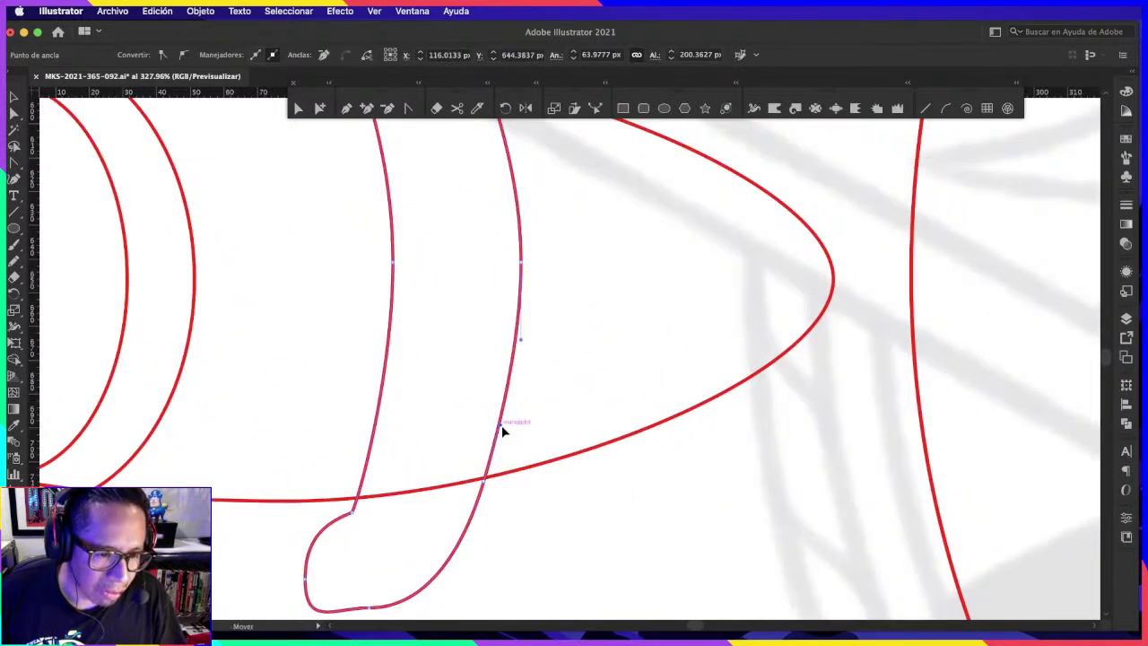
left_click(628, 296)
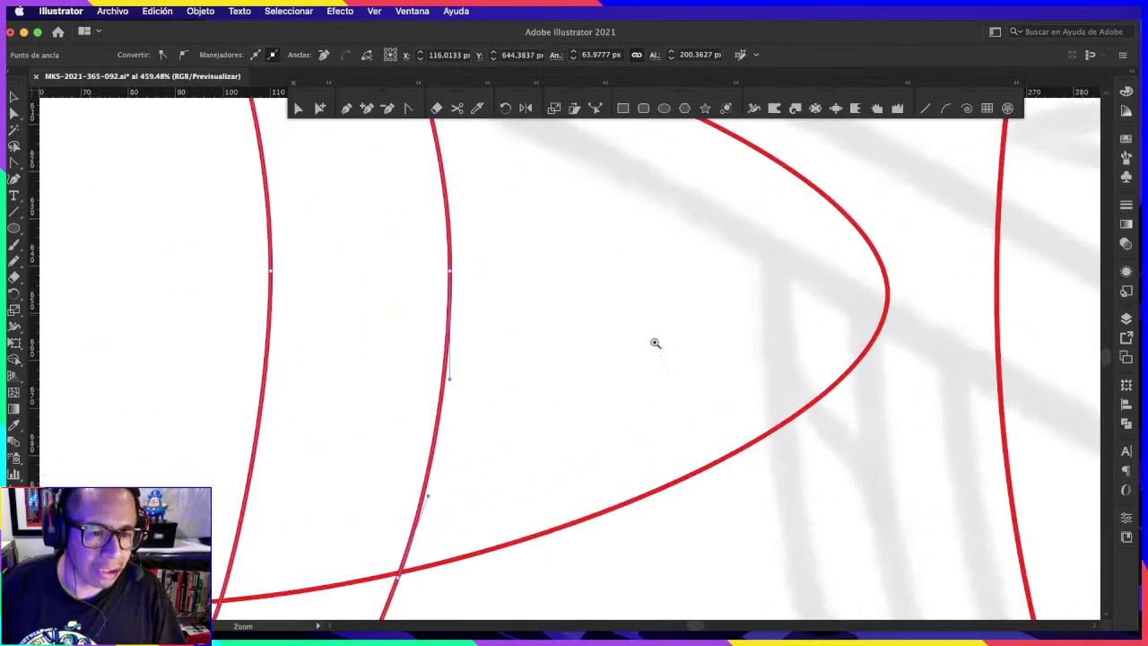
scroll(654, 343, "down", 2)
scroll(653, 405, "down", 2)
scroll(545, 376, "down", 1)
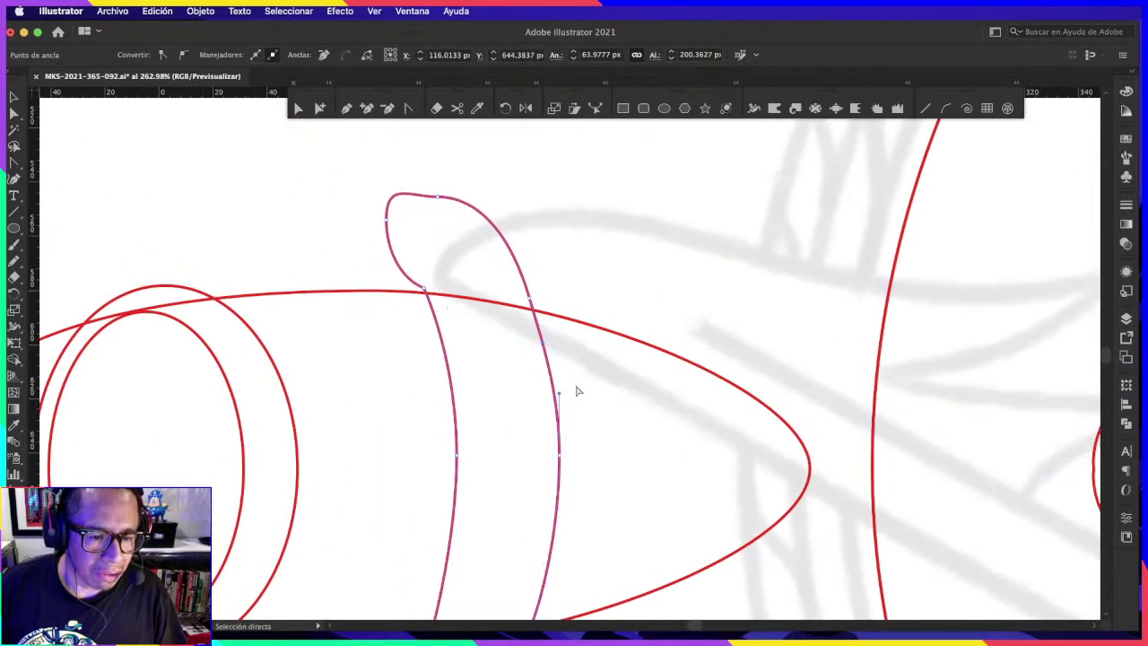
left_click(563, 392)
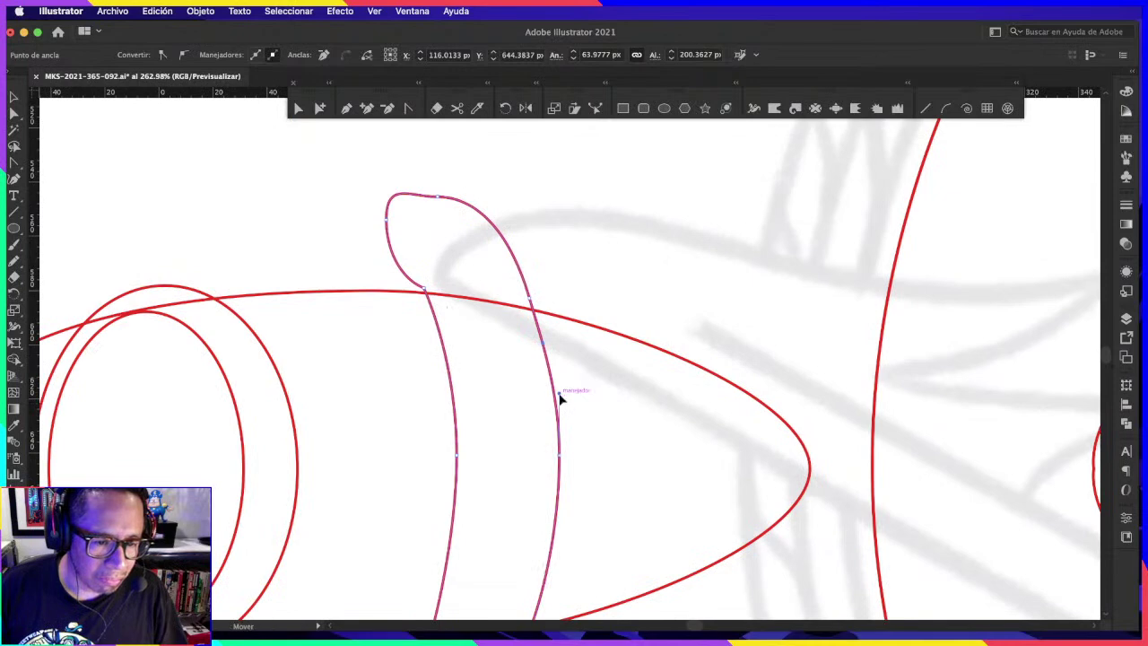
left_click_drag(560, 399, 558, 385)
left_click(569, 287)
scroll(569, 287, "down", 2)
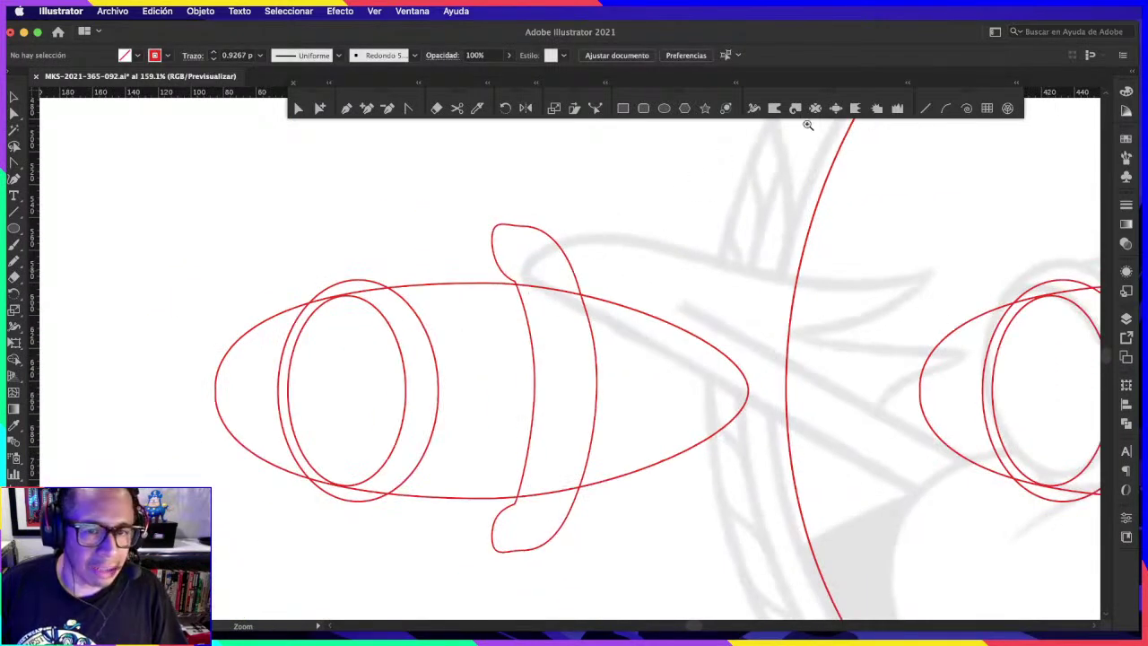
scroll(628, 193, "right", 5)
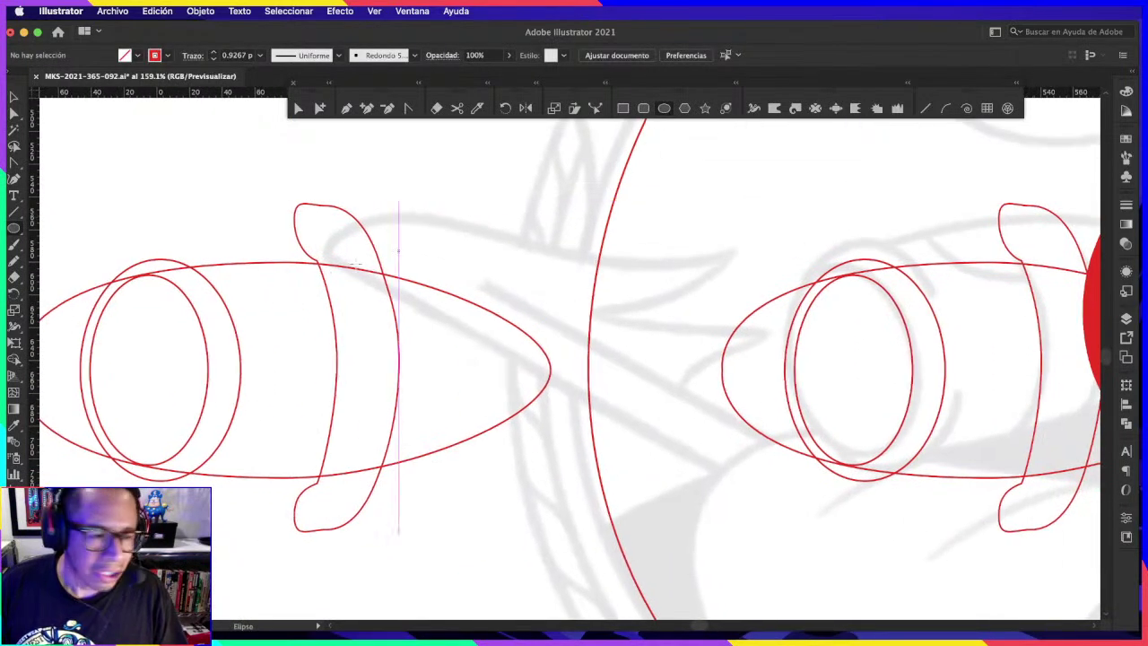
Step: Draw an ellipse across the top of the fin and shift it up and left
left_click_drag(219, 206, 491, 318)
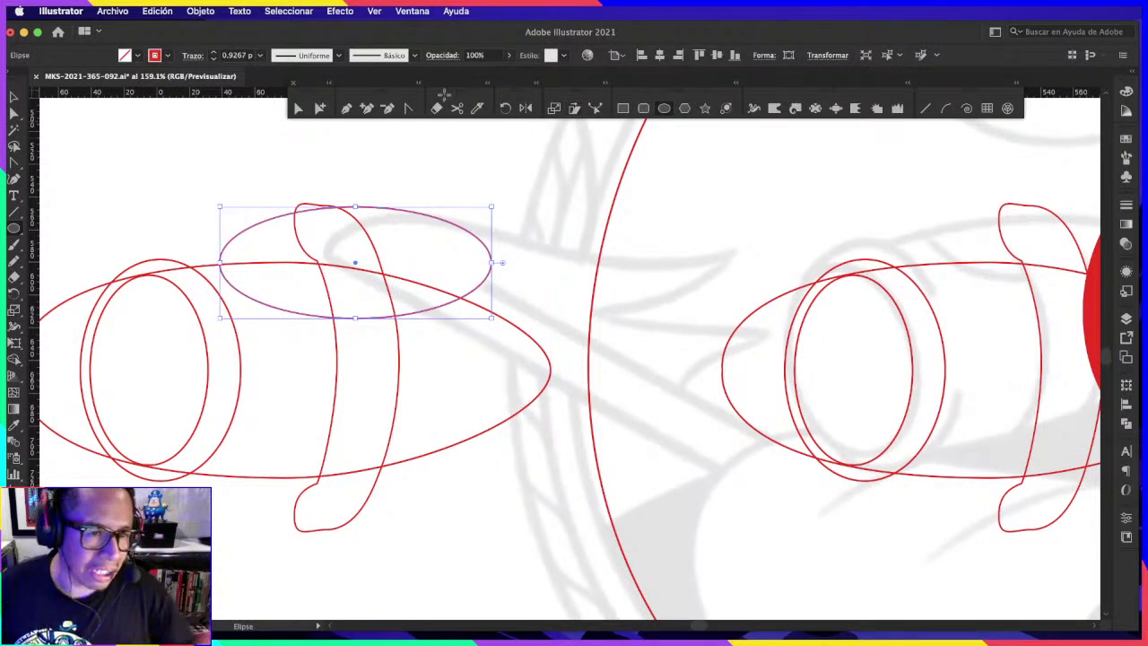
left_click(482, 87)
key("Escape")
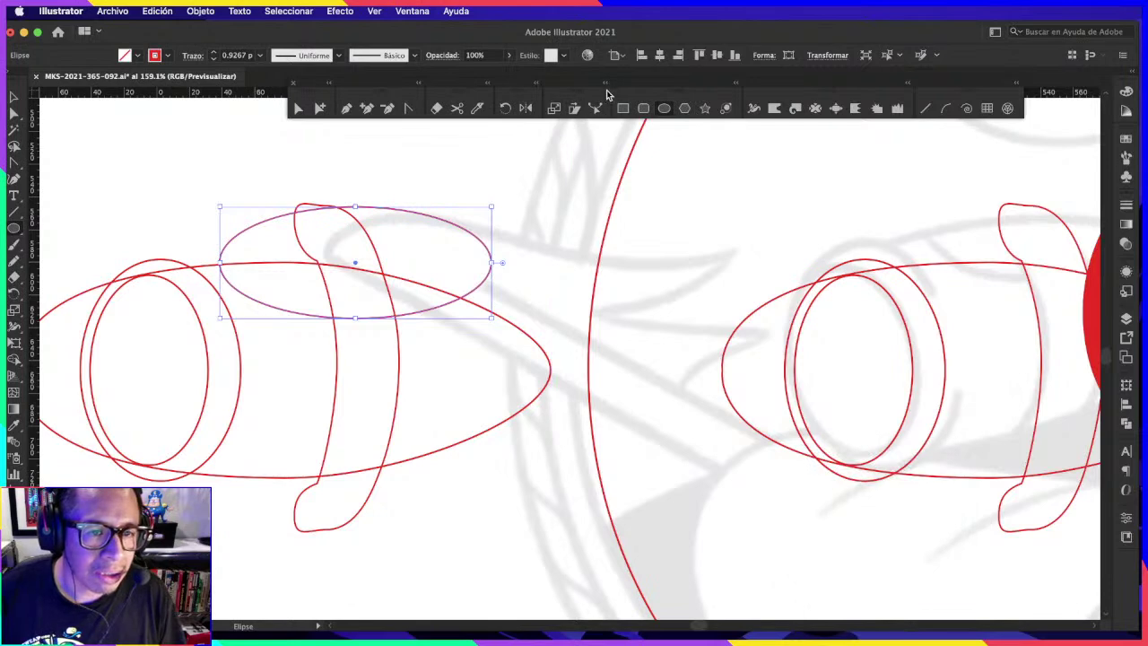
left_click(578, 107)
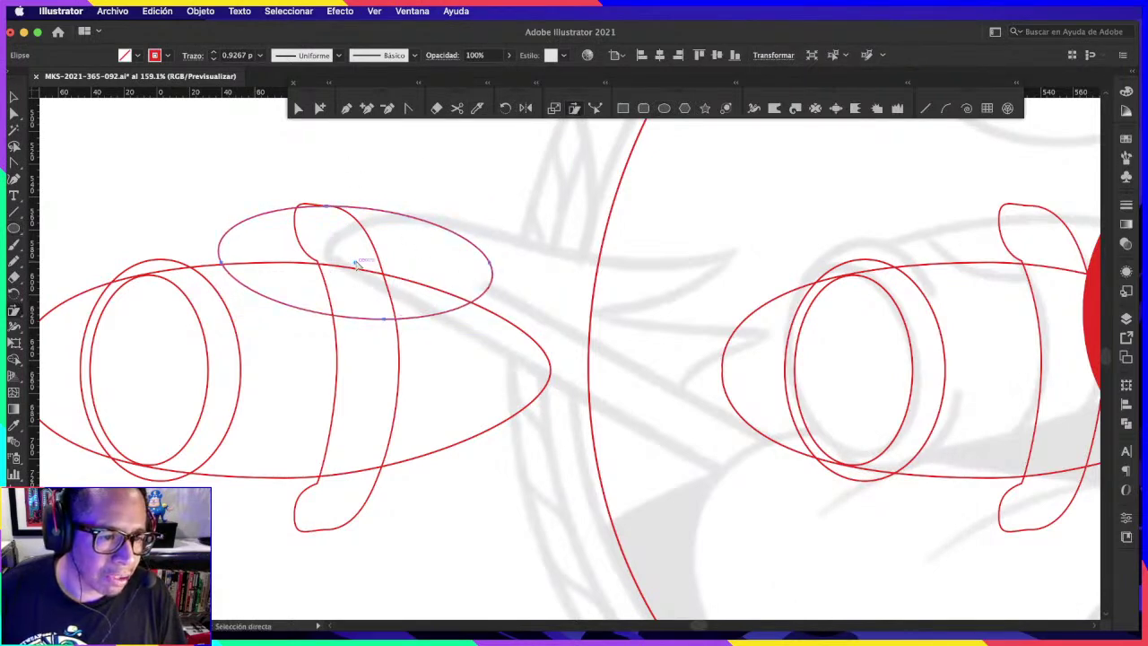
left_click_drag(357, 261, 346, 249)
key("super+minus")
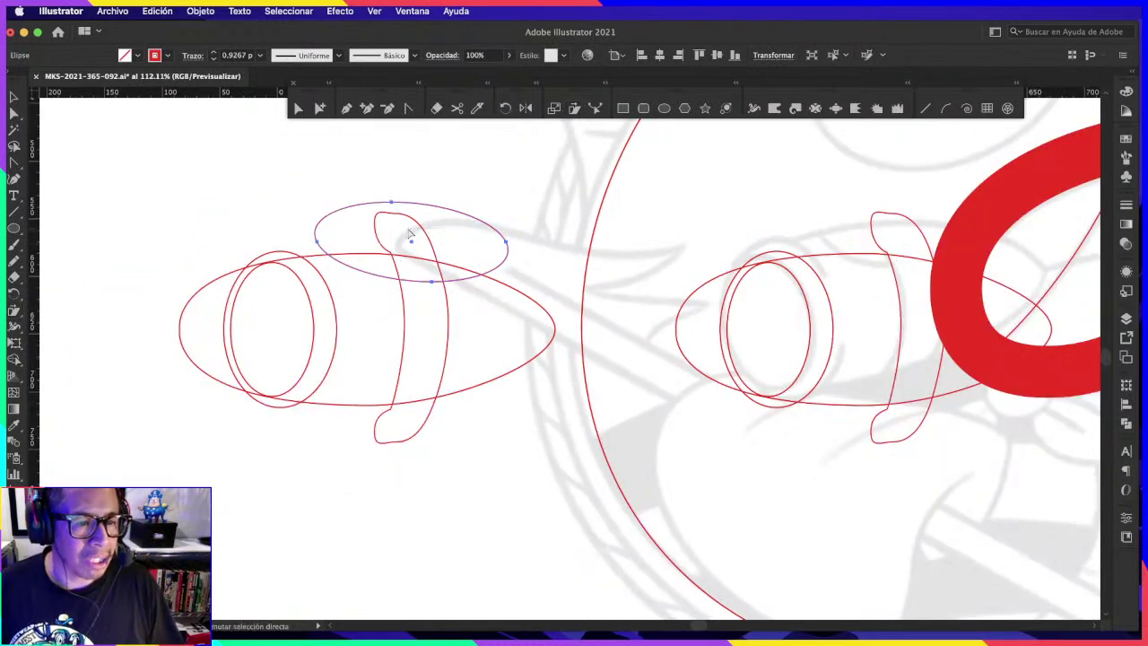
Step: Unite the ellipse and fin with Pathfinder and expand the result into one path
left_click(408, 234, "shift")
left_click(1128, 421)
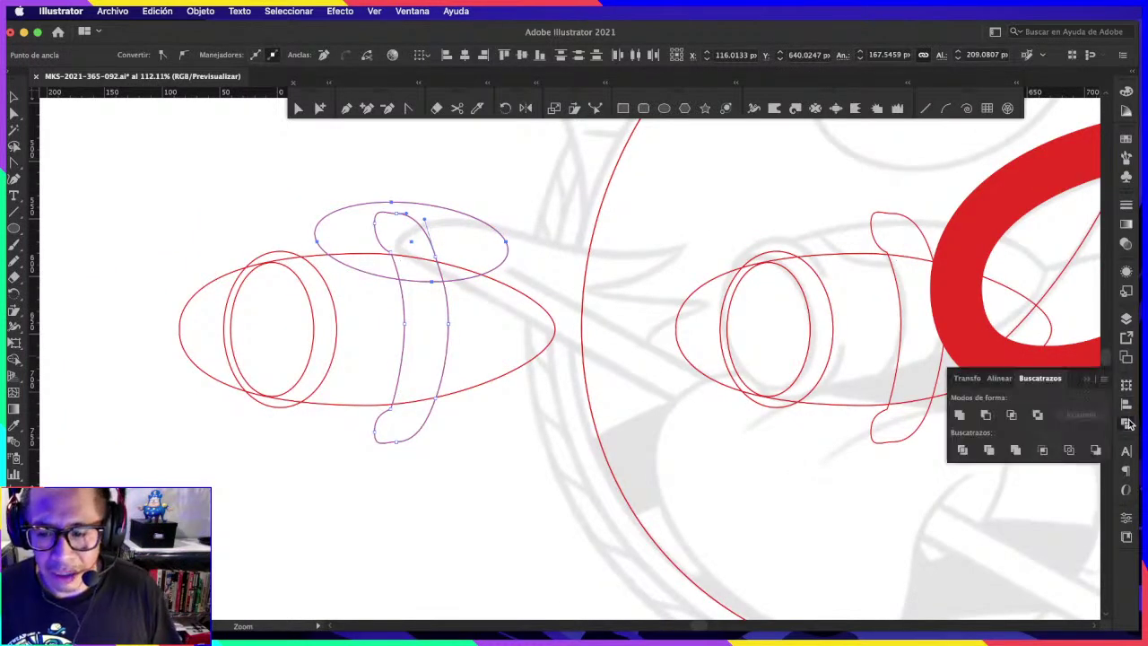
left_click(986, 417)
left_click(1104, 380)
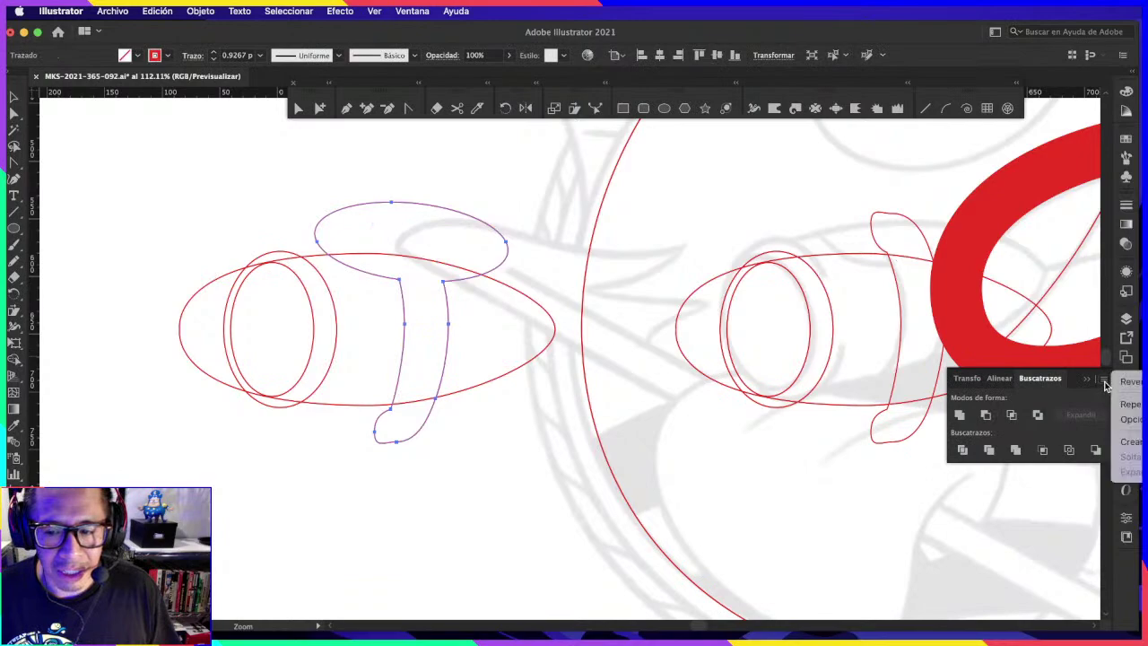
left_click(1133, 443)
left_click(1079, 415)
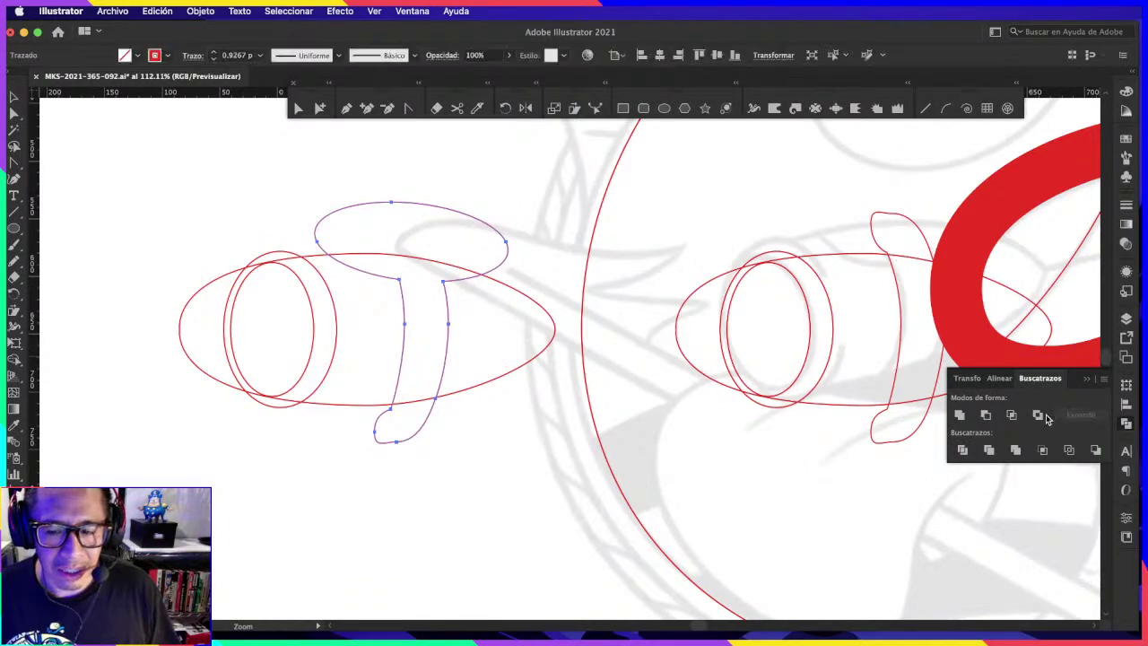
left_click(636, 387)
key("z")
mouse_move(546, 238)
left_mouse_down()
mouse_move(502, 339)
mouse_move(593, 270)
left_mouse_up()
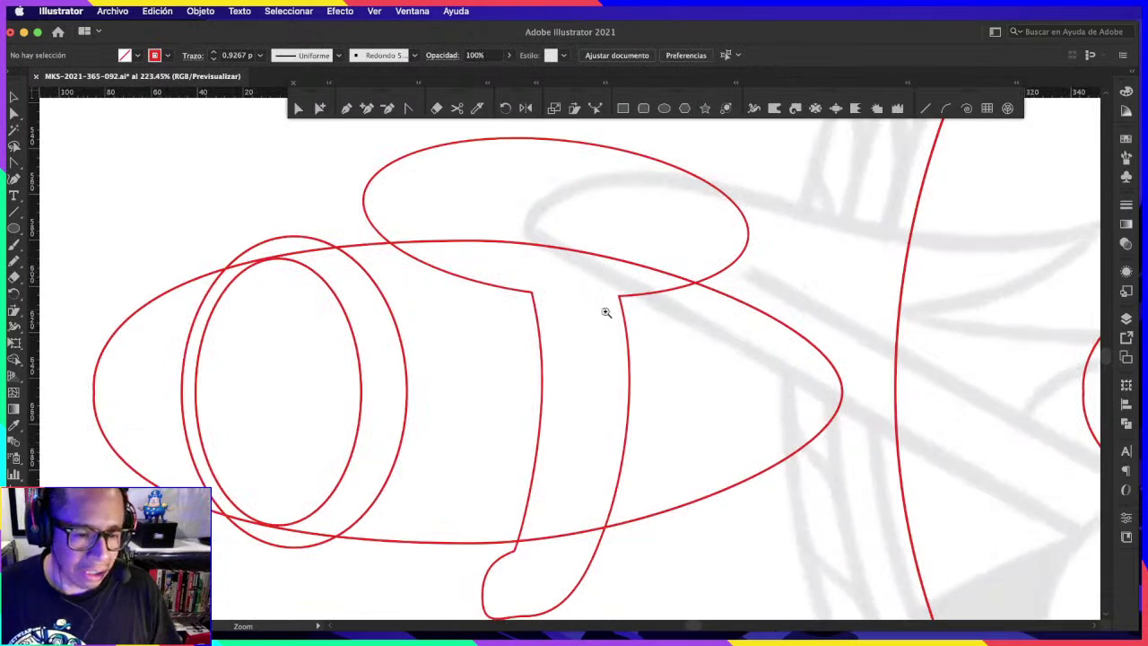
Step: Zoom in on the stem's bottom curl and select the anchor where it meets the stem
scroll(628, 296, "down", 3)
left_click_drag(575, 430, 594, 428)
left_click(571, 438)
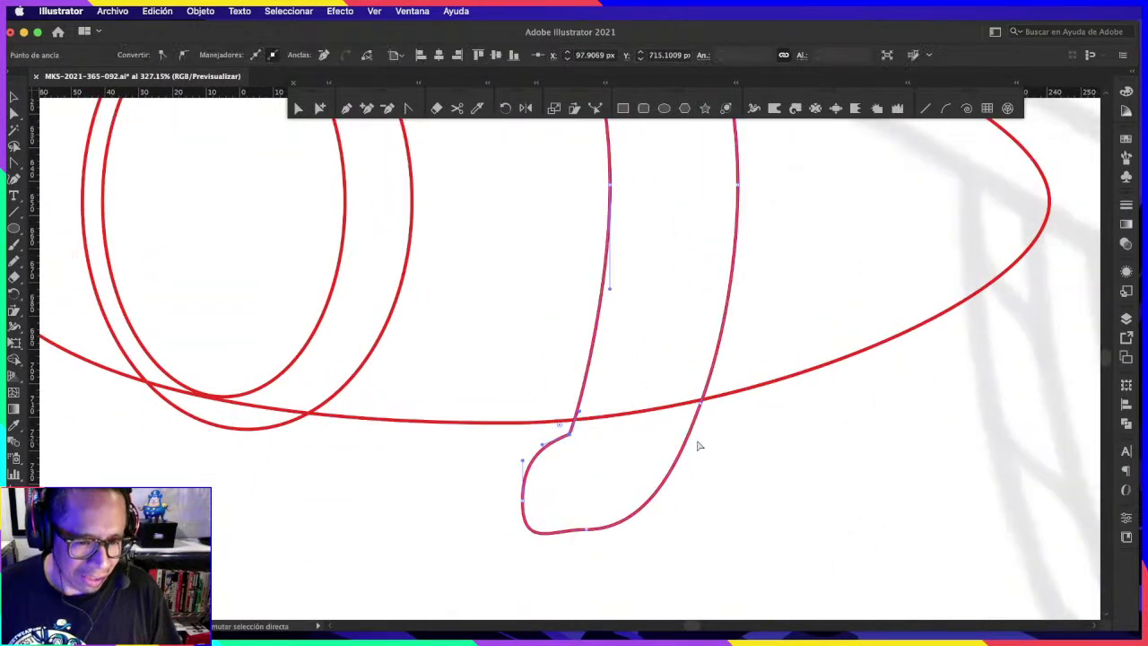
left_click(704, 414)
left_click(761, 318)
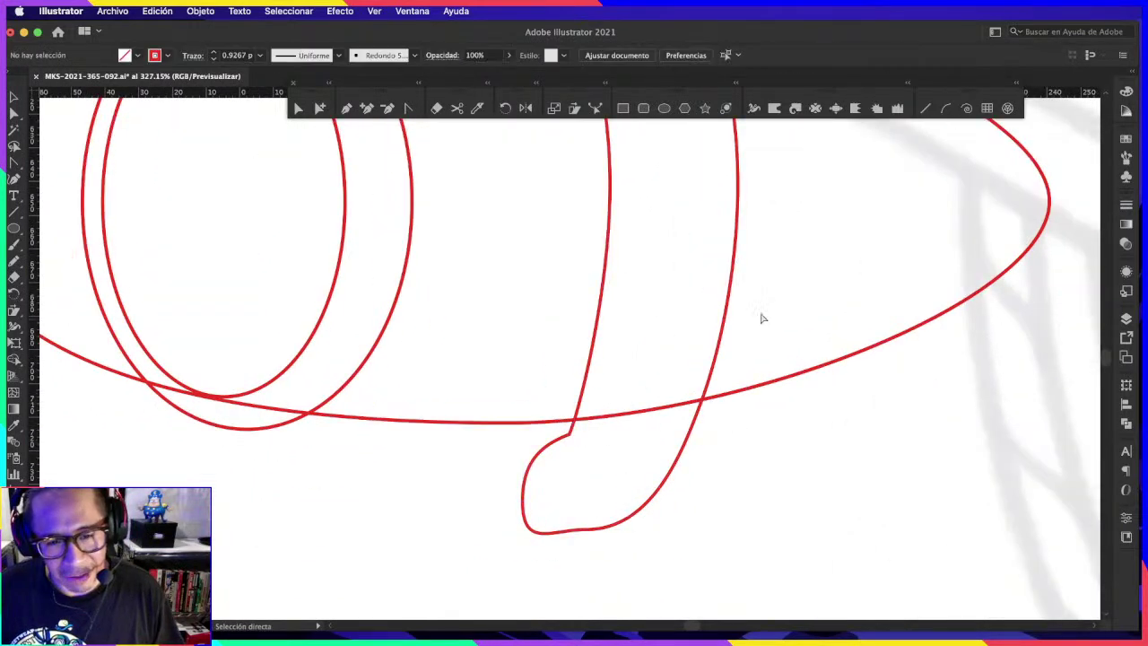
left_click(737, 269)
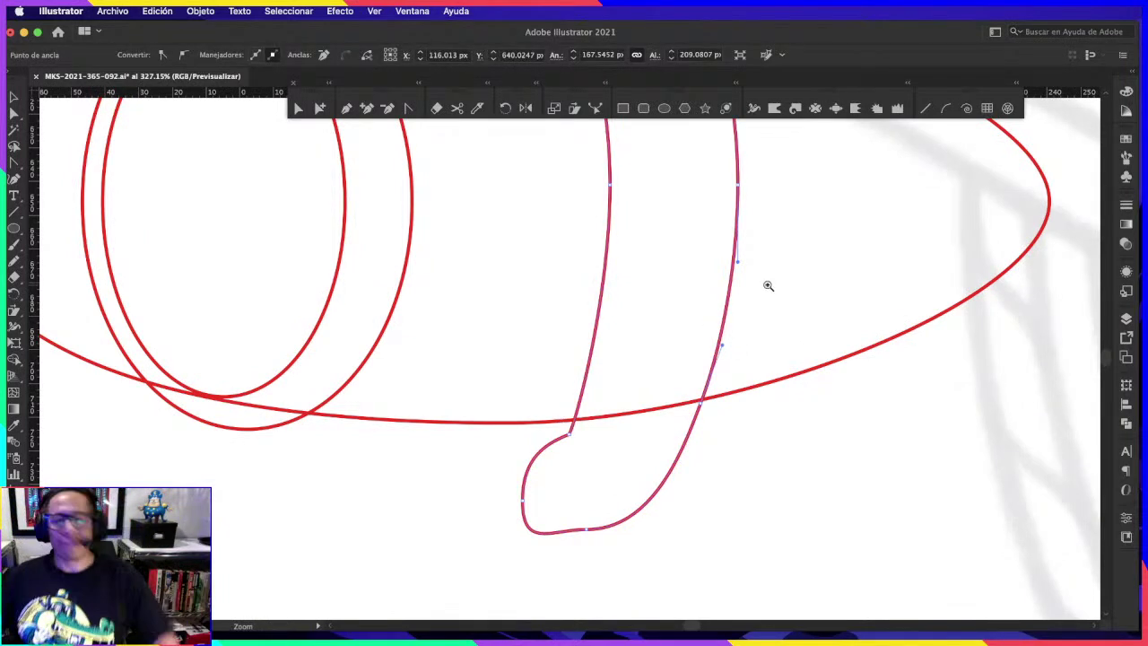
left_click_drag(879, 363, 651, 435)
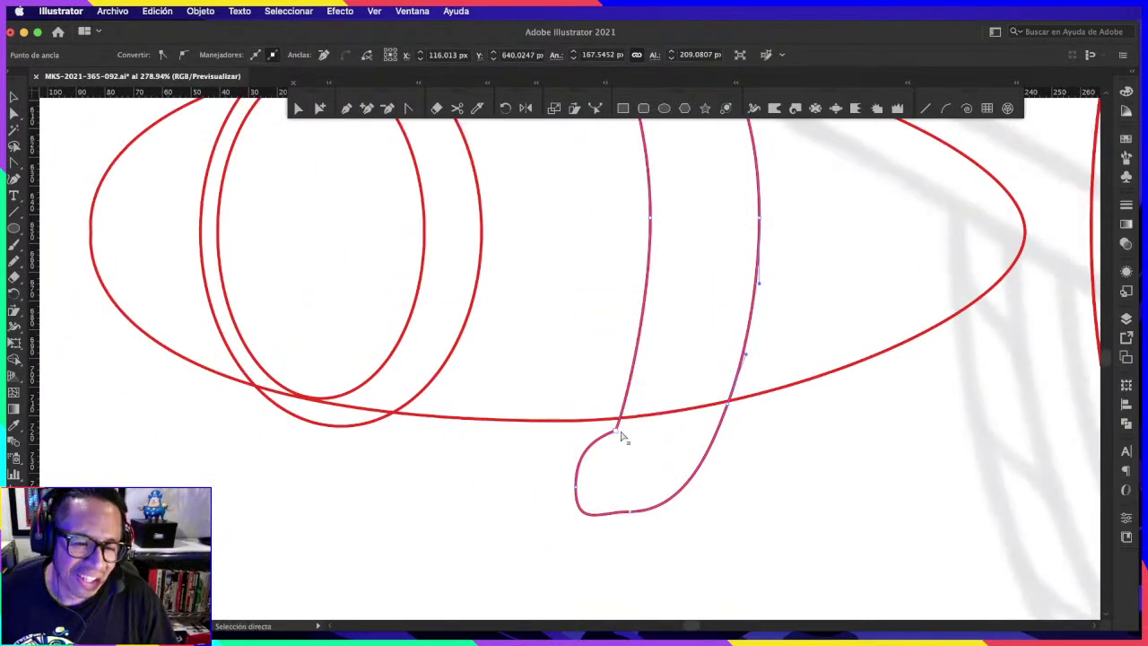
left_click(619, 431)
Step: Move the curl's bottom about 30 px left and smooth the corner on the stem's left edge
left_click_drag(726, 410, 713, 410)
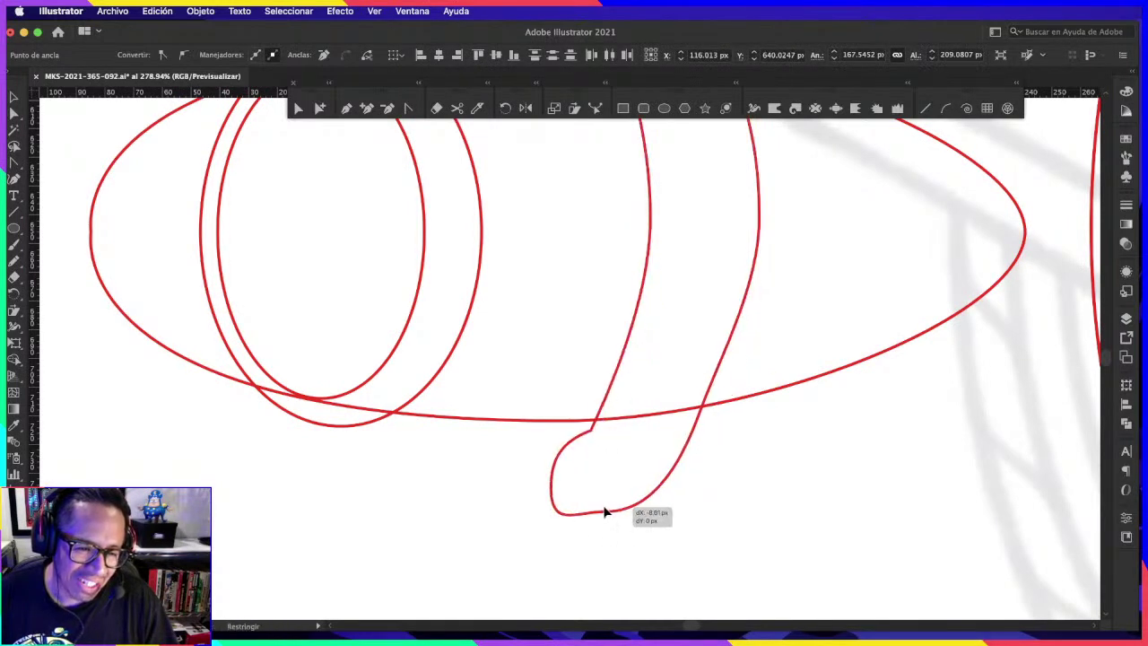
left_click_drag(630, 517, 603, 517)
left_click_drag(651, 306, 654, 366)
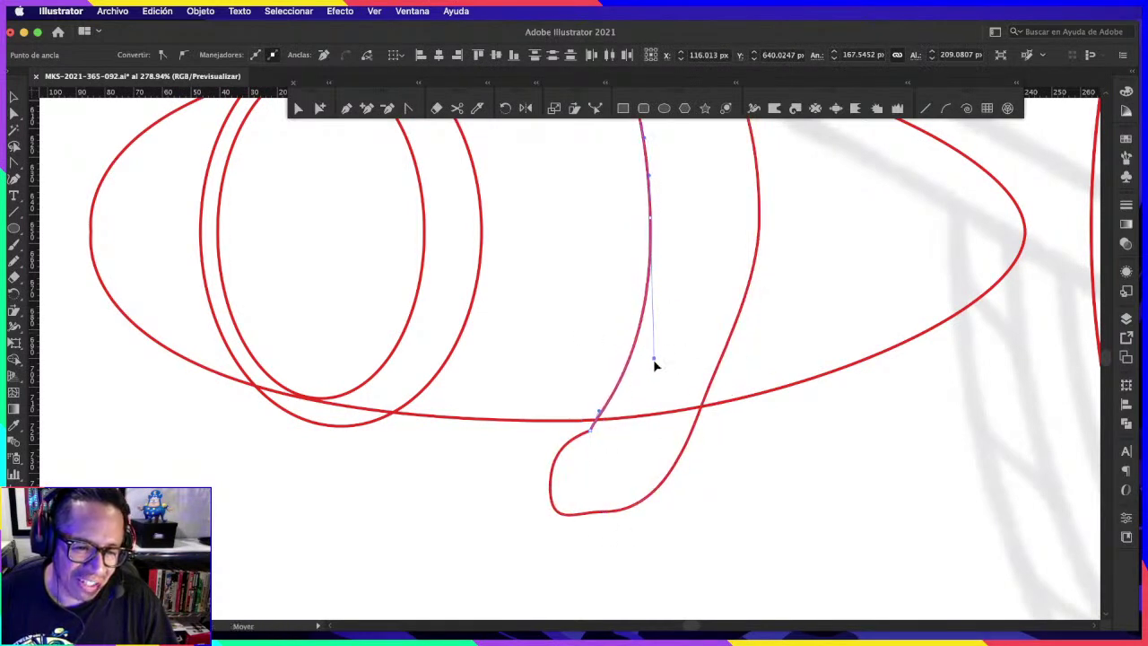
left_click(705, 409)
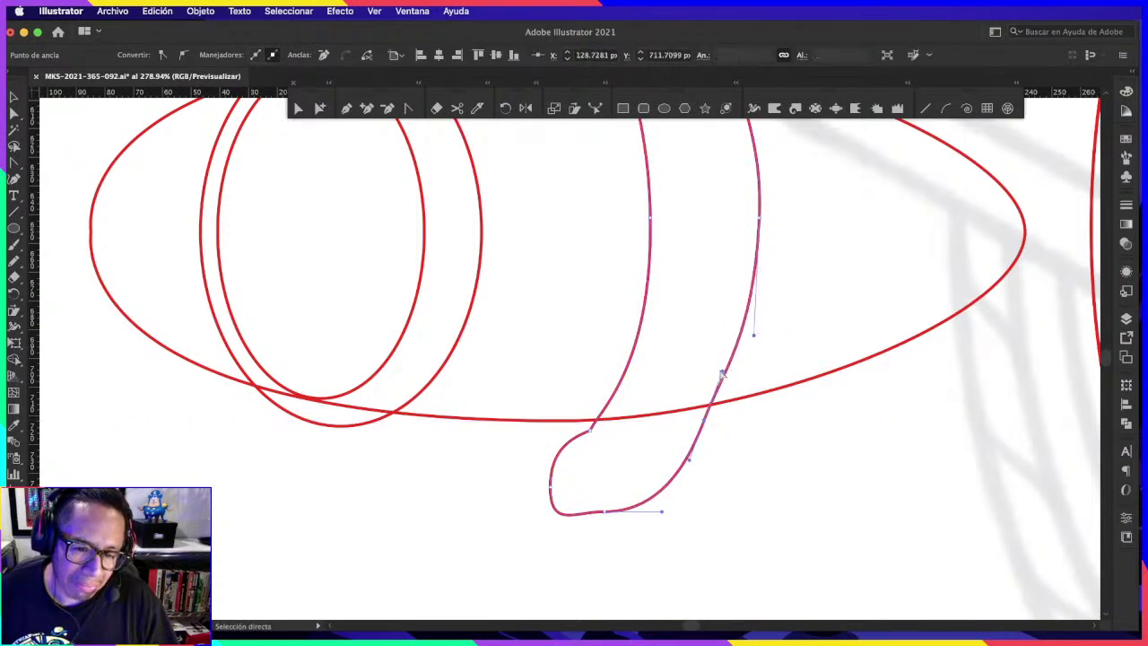
left_click_drag(744, 371, 702, 390)
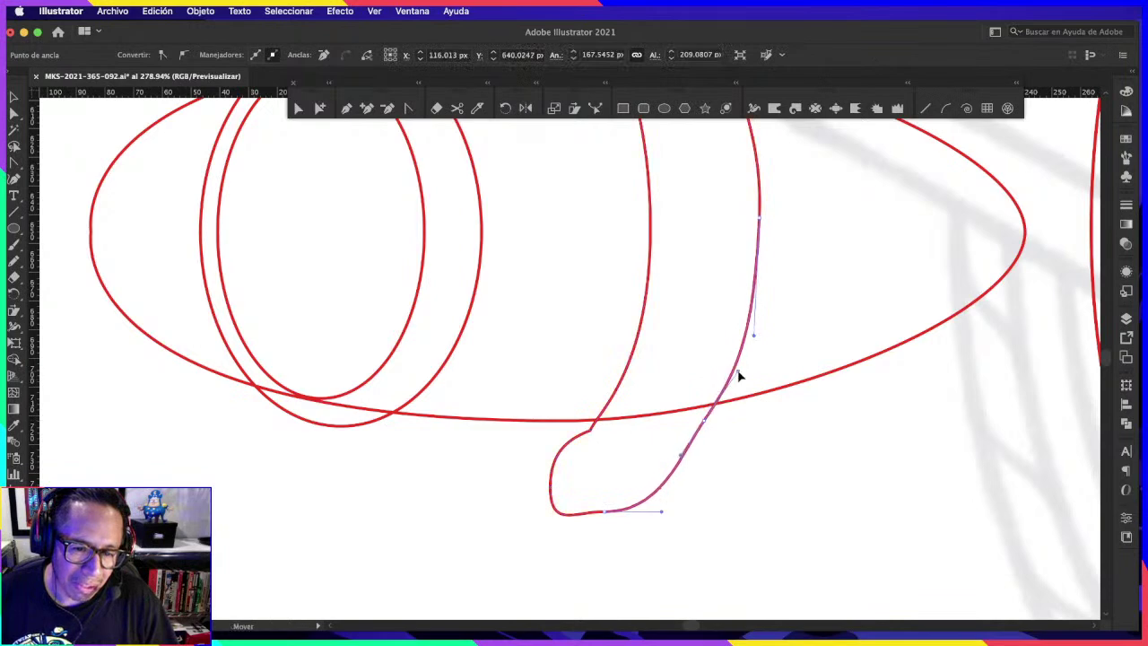
Step: Adjust an anchor on the stem's right edge, then zoom out to the whole nacelle
scroll(743, 374, "up", 5)
scroll(795, 385, "up", 1)
key("z")
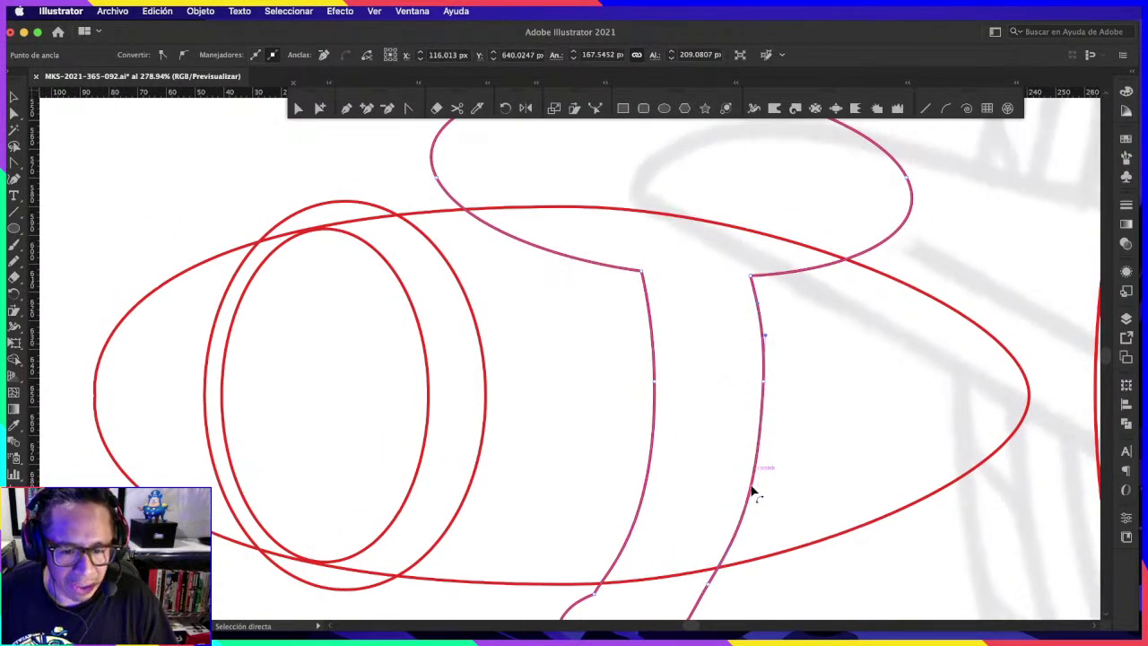
left_click_drag(755, 401, 759, 500)
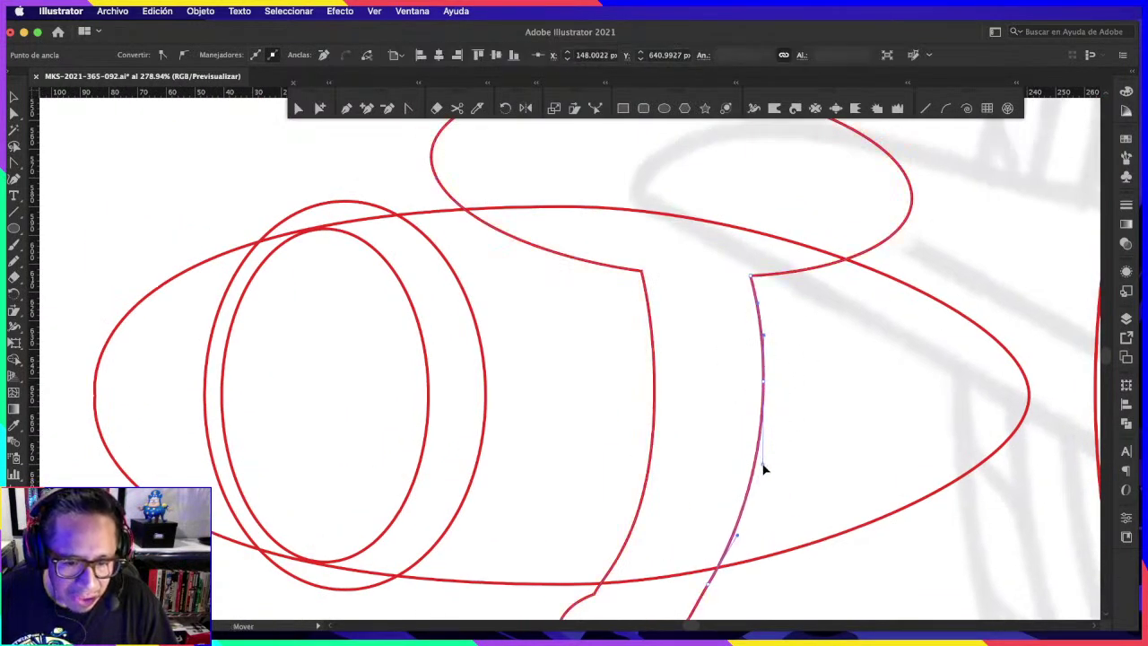
key("z")
scroll(840, 418, "down", 3)
left_click(897, 335)
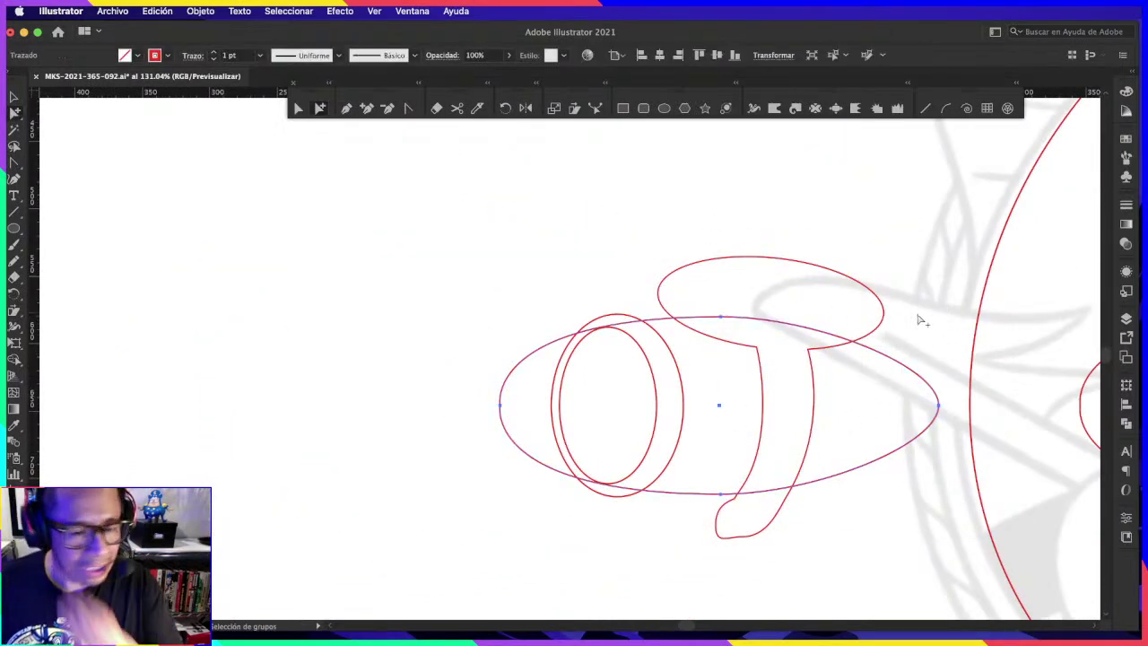
Step: Select the large body ellipse and the joined upper-ellipse-and-stem path
left_click(859, 333)
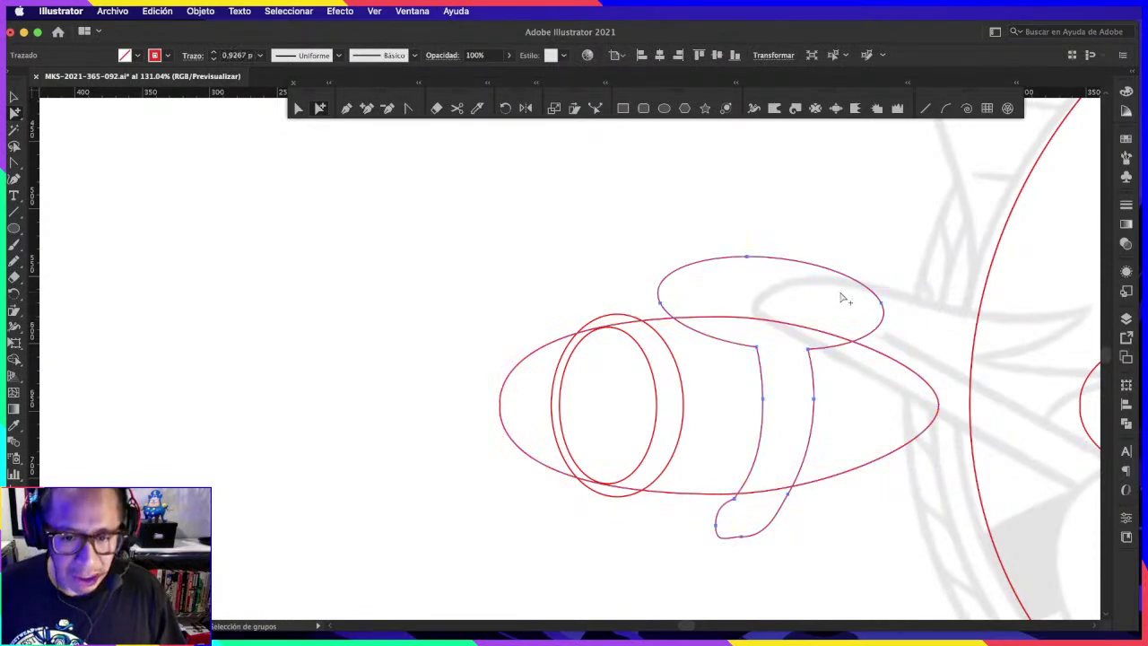
left_click(935, 307)
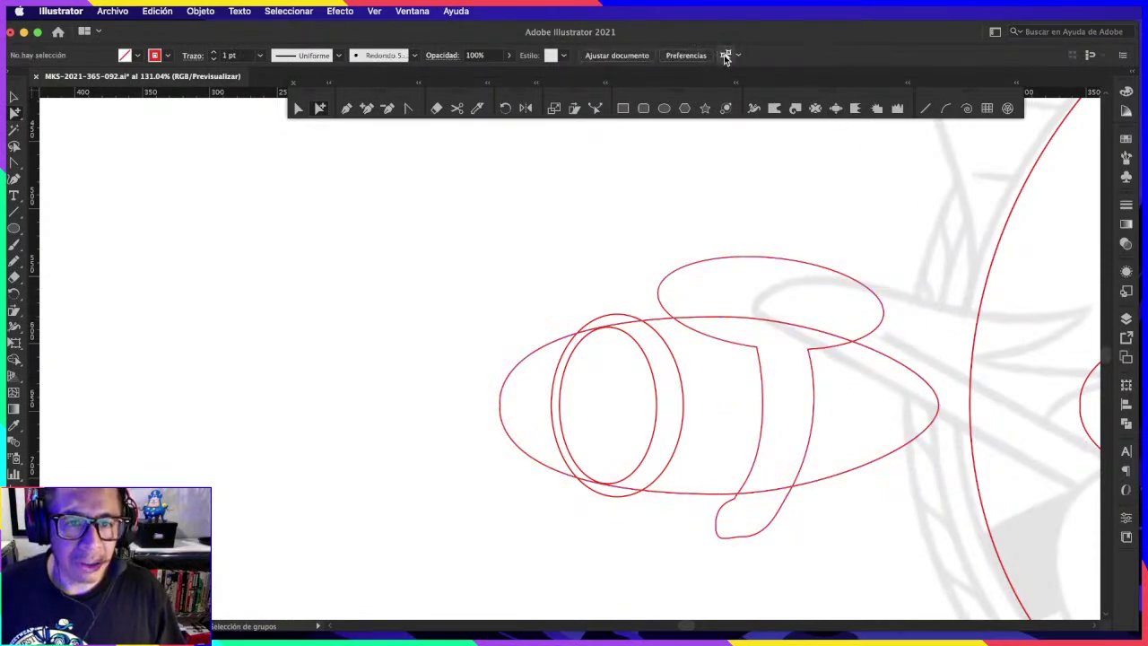
left_click(834, 266)
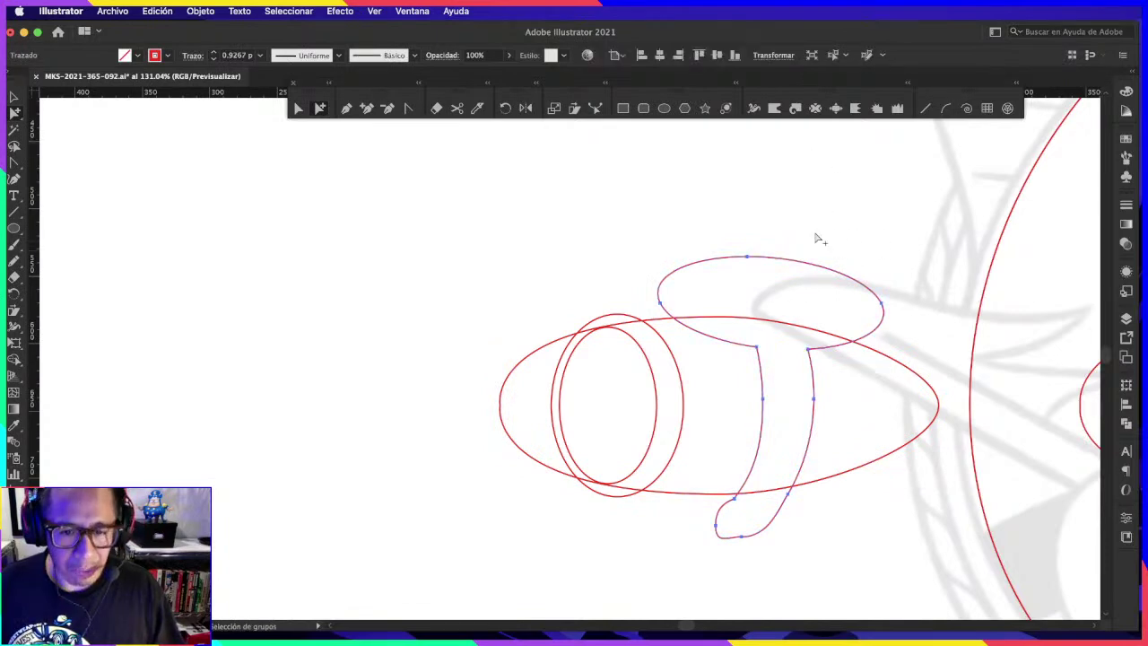
left_click(811, 57)
key("v")
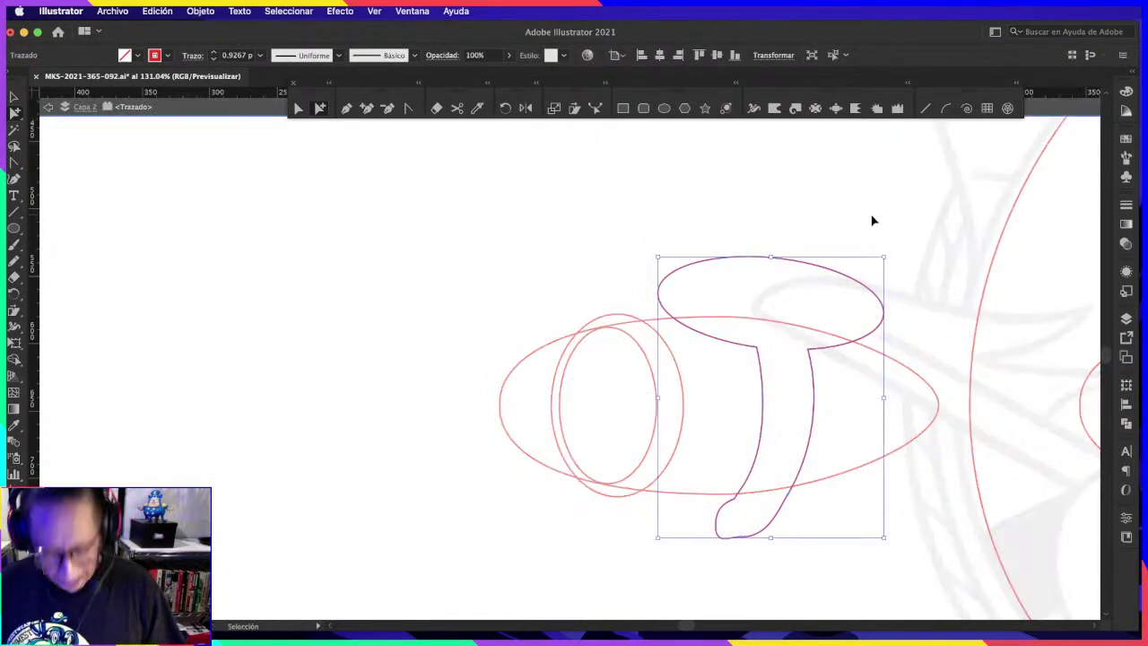
key("ctrl+z")
key("a")
Step: Apply Pathfinder Divide to all overlapping paths and remove the unwanted pieces
key("ctrl+a")
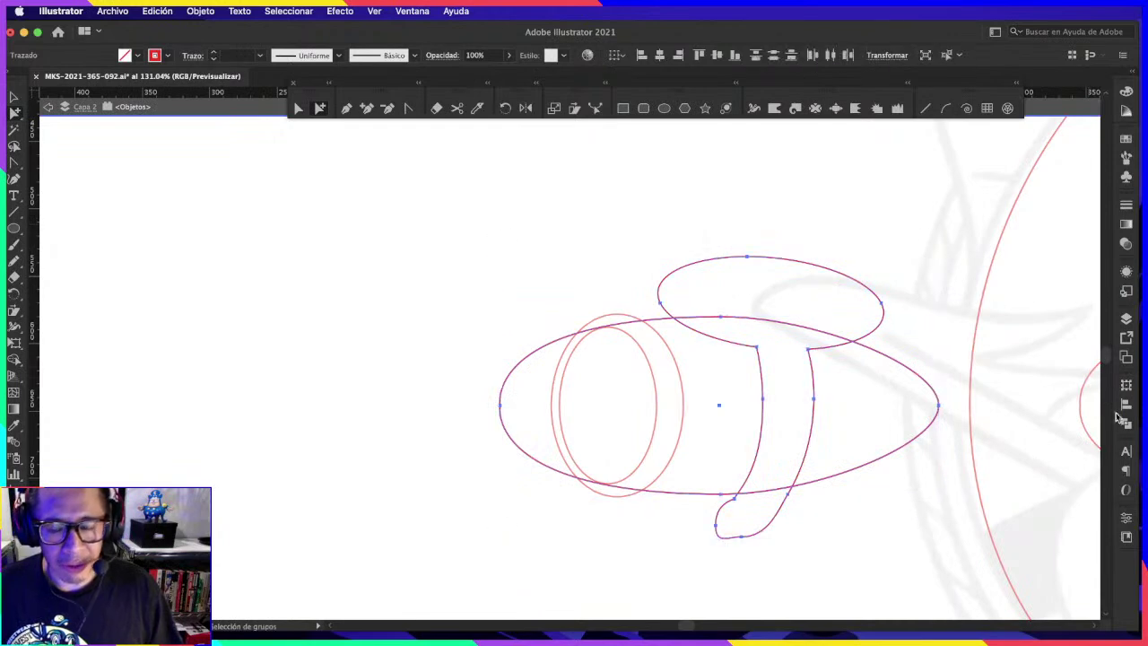
left_click(1127, 425)
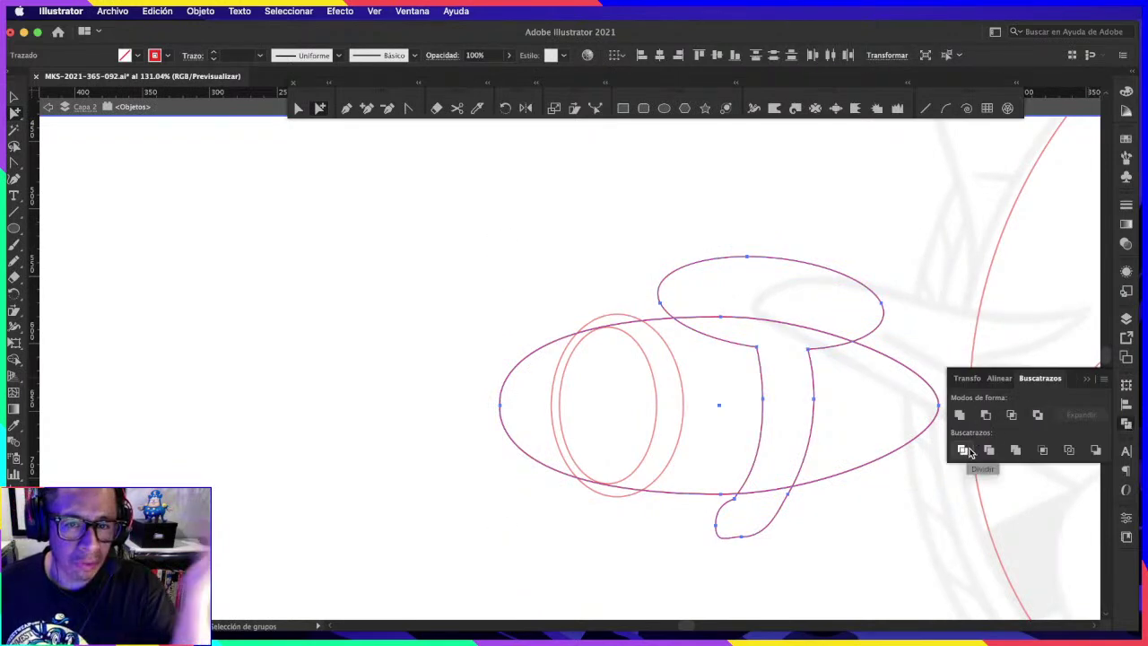
left_click(964, 450)
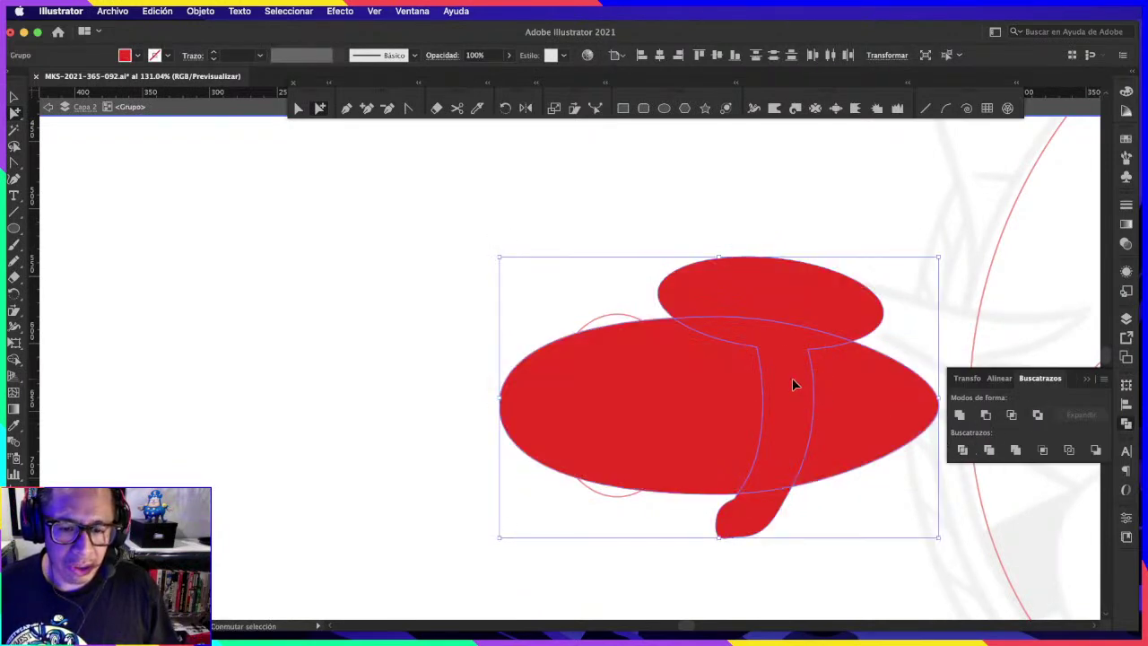
key("ctrl+z")
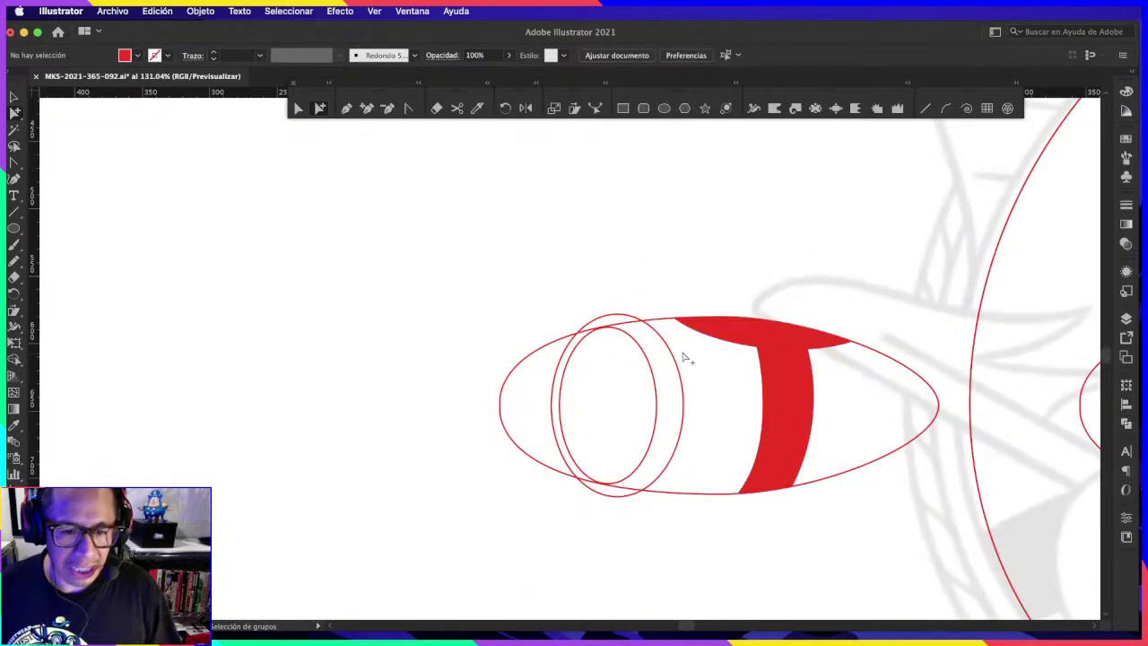
left_click_drag(770, 246, 761, 233)
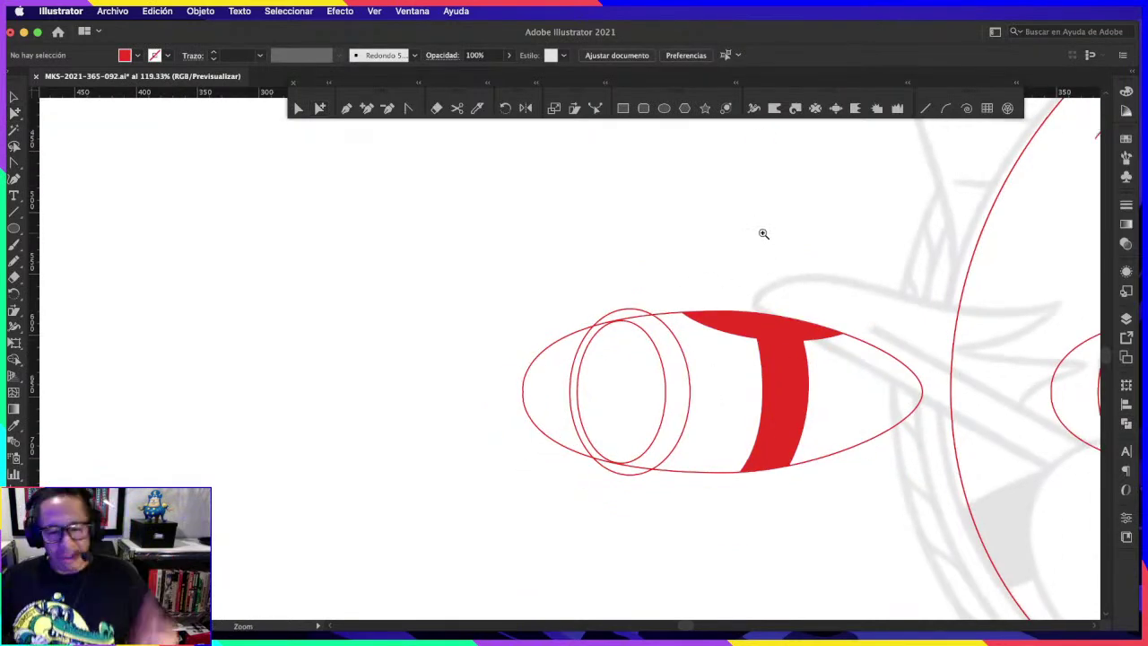
Step: Cut the nacelle ellipse outline where it crosses the ring and delete the cut-off left piece
left_click_drag(637, 325, 657, 300)
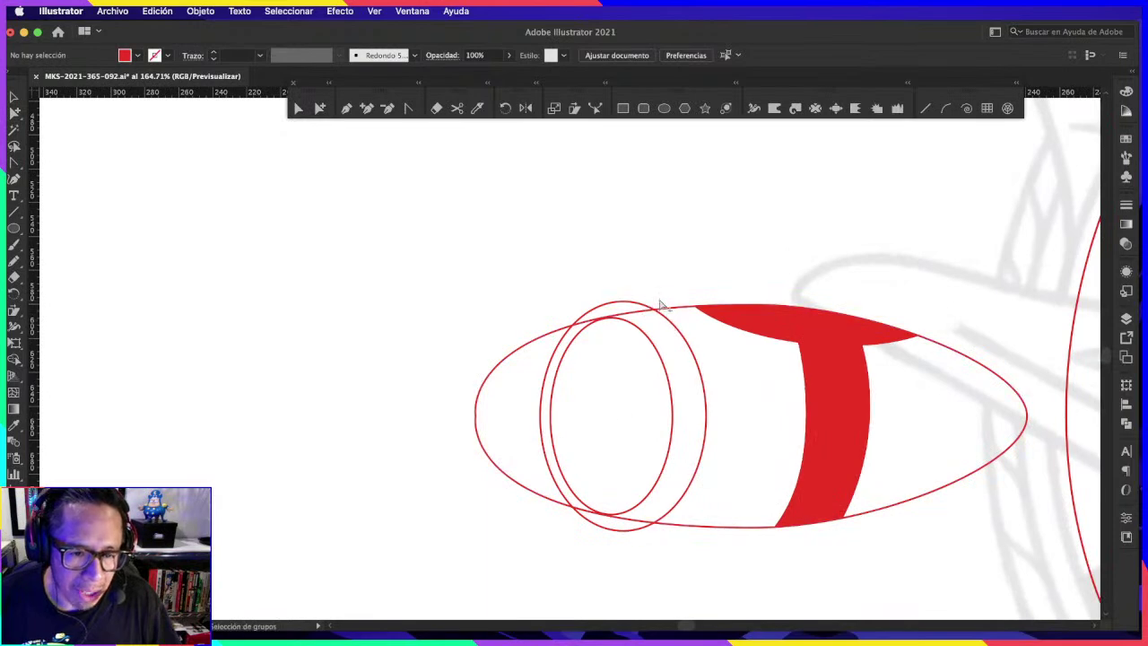
left_click(637, 312)
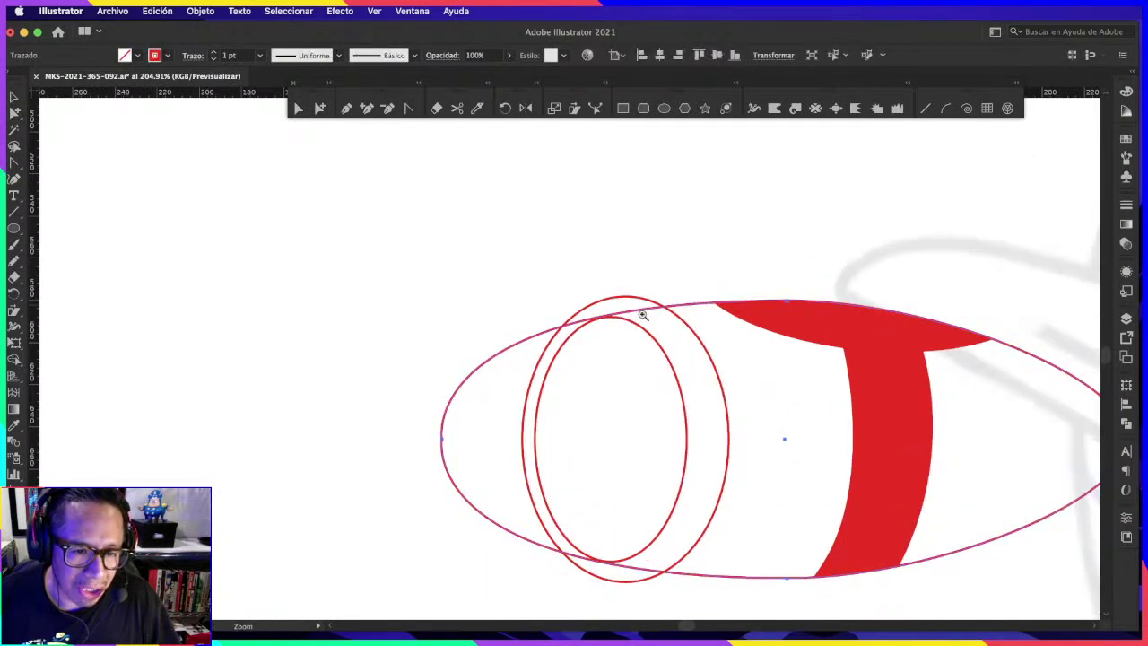
left_click_drag(738, 243, 435, 315)
mouse_move(903, 233)
left_mouse_down()
mouse_move(807, 229)
mouse_move(888, 211)
left_mouse_up()
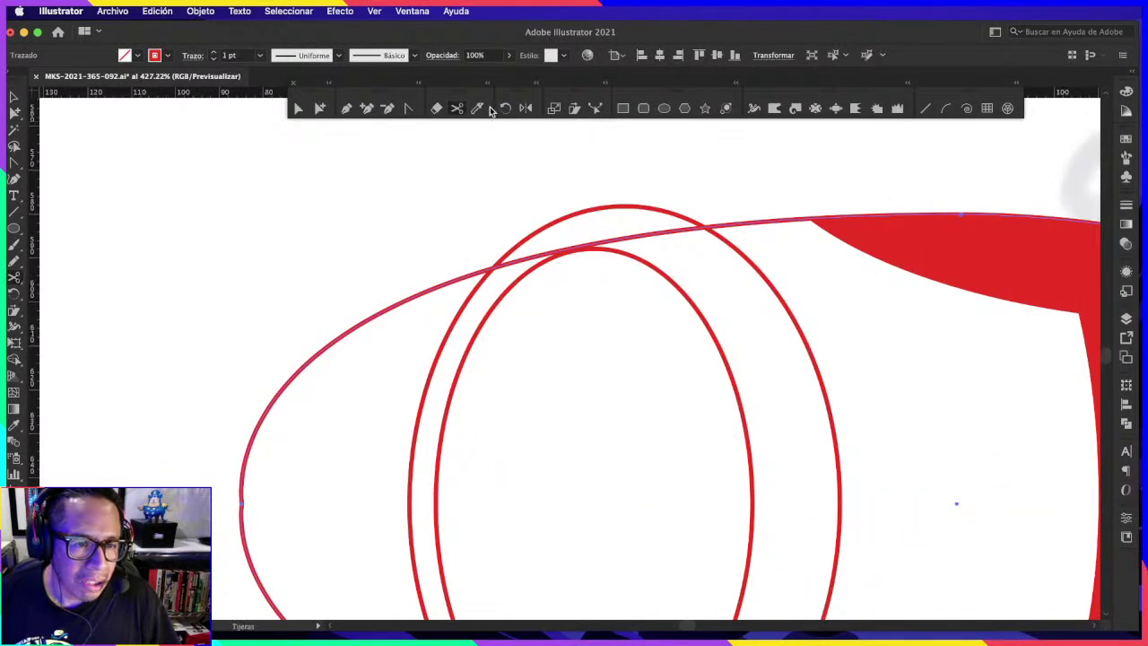
left_click(706, 228)
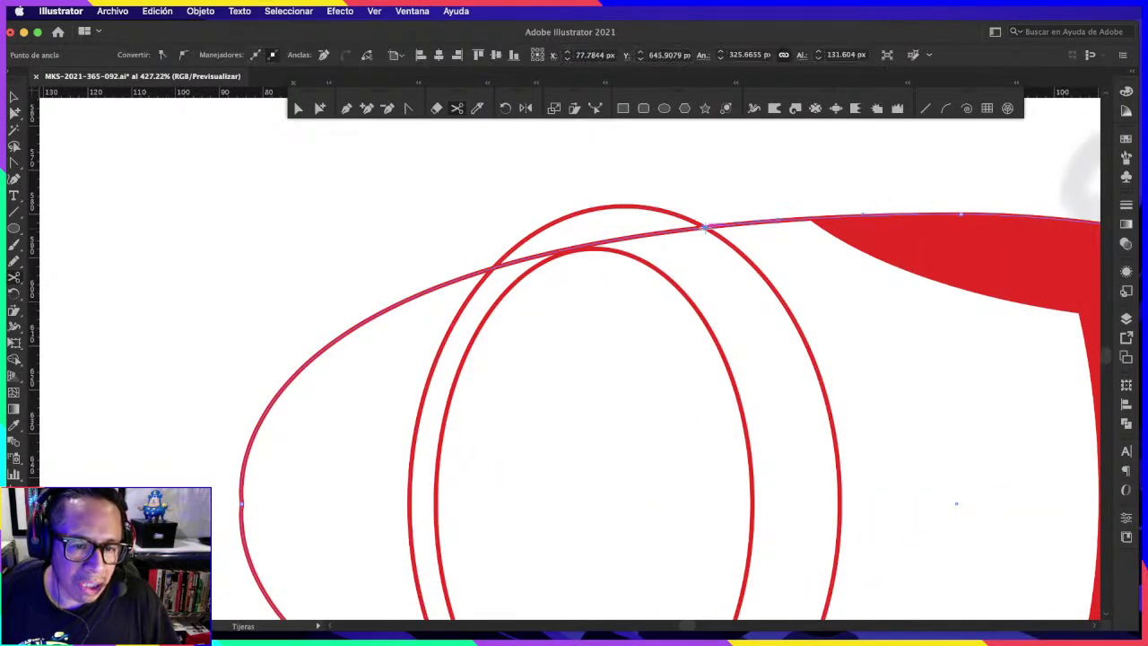
scroll(705, 227, "down", 5)
scroll(763, 167, "down", 5)
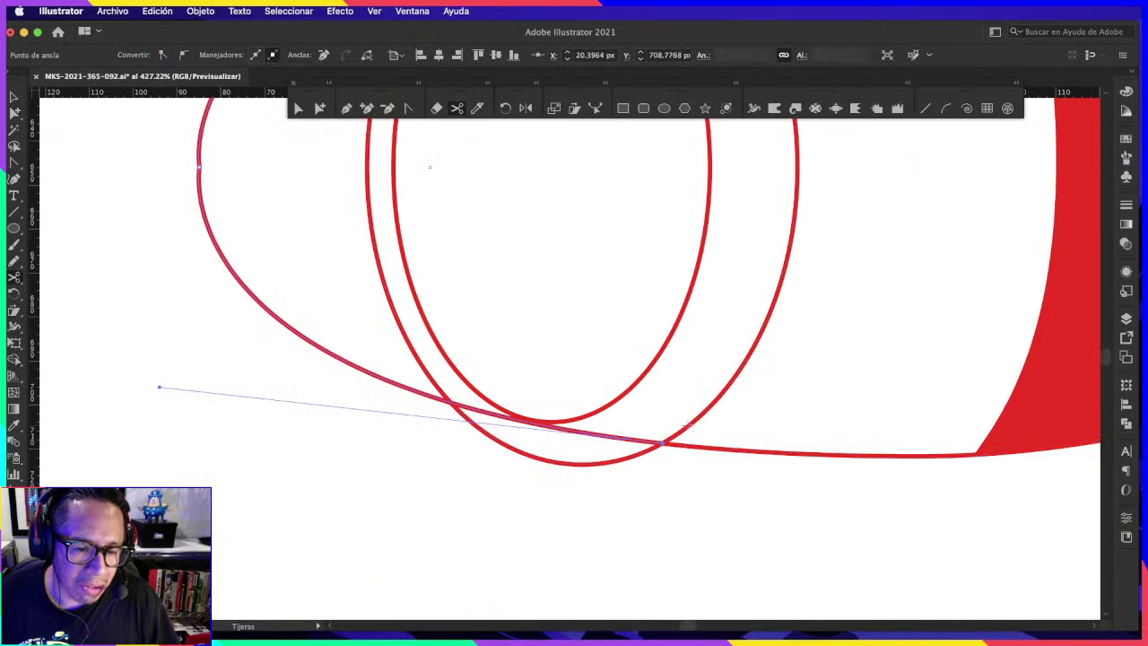
key("Delete")
scroll(775, 159, "down", 5)
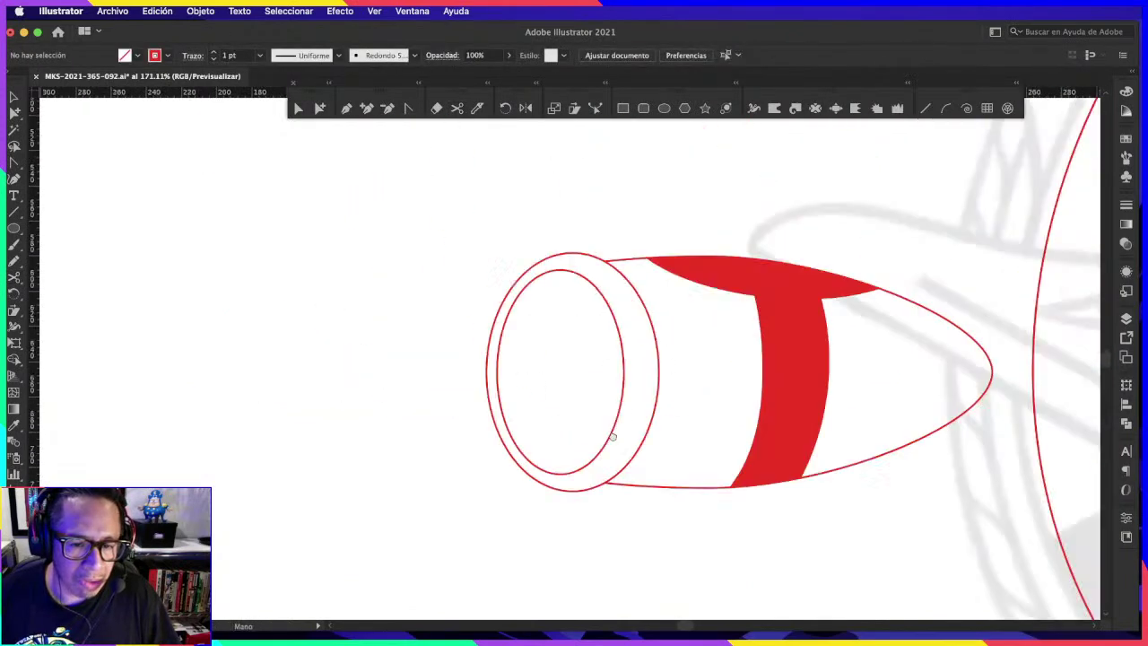
Step: Cut the nozzle's outer rim ellipse at two points and delete its right arc
left_click(646, 269)
scroll(657, 266, "up", 3)
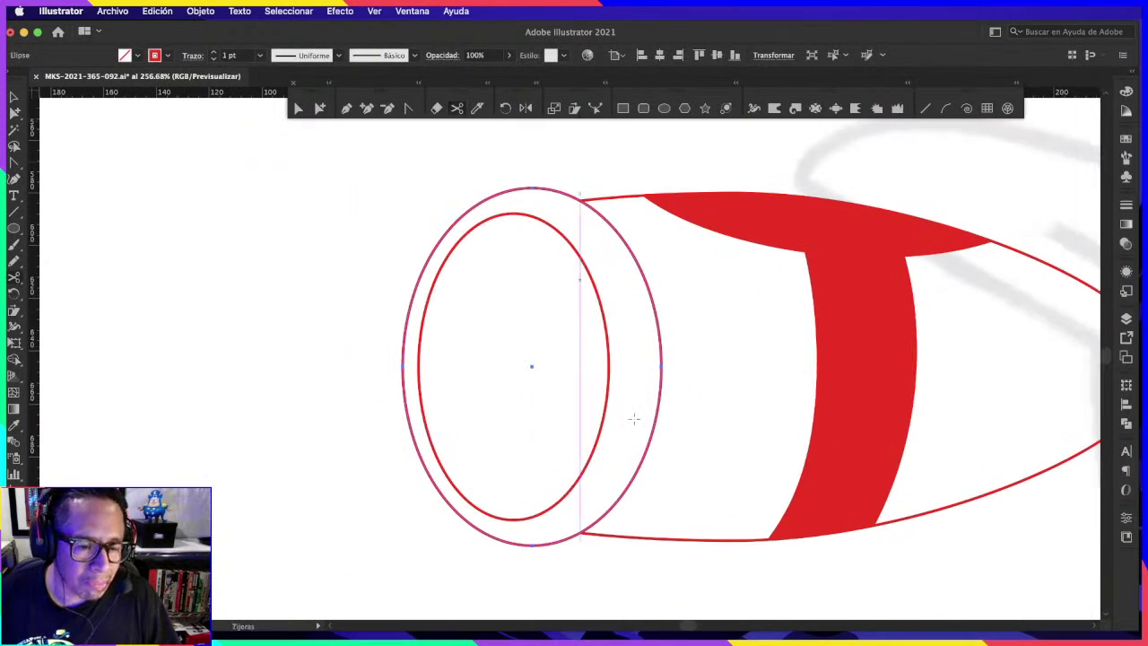
left_click(615, 502)
left_click(643, 260)
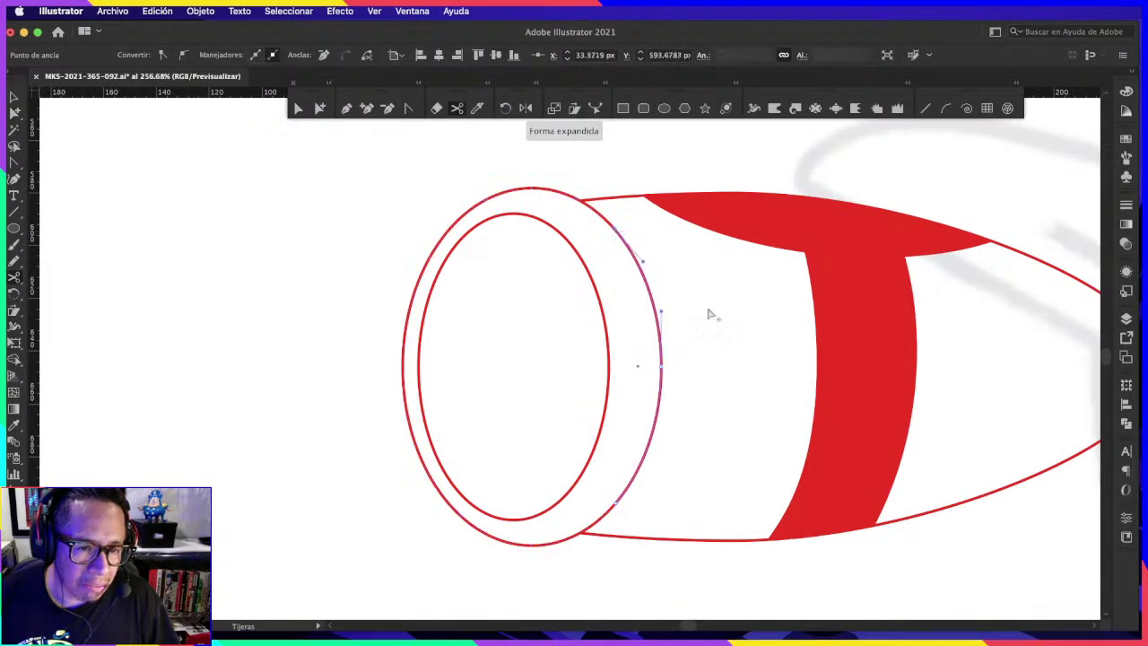
key("Delete")
scroll(515, 302, "down", 3)
scroll(609, 267, "down", 2)
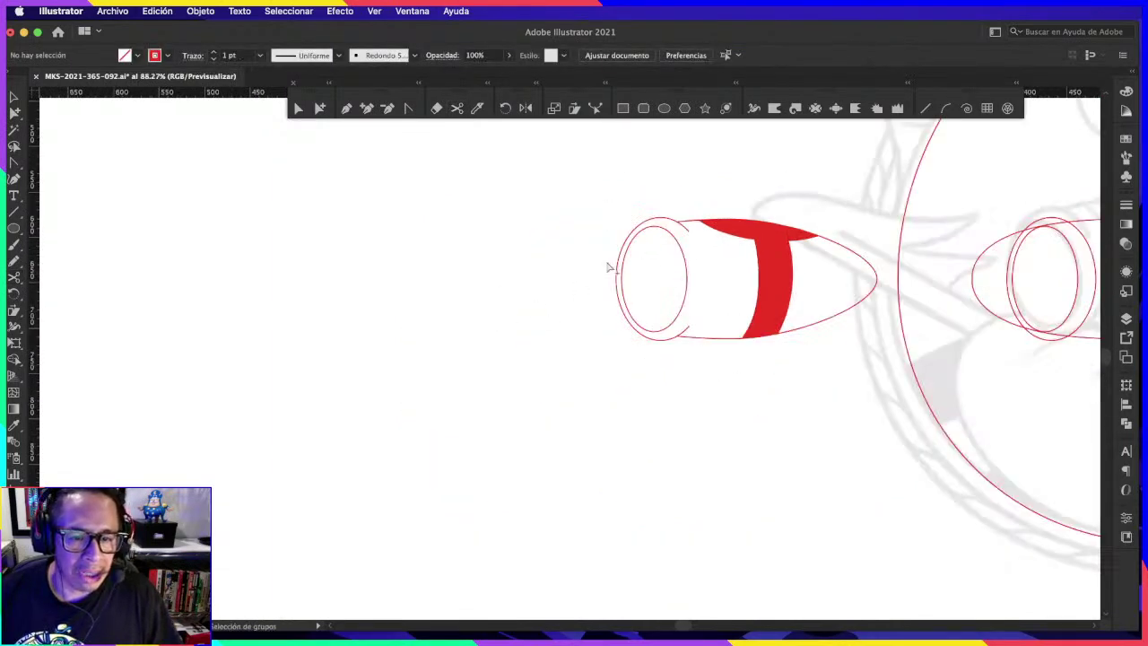
Step: Delete the spare outline-only nozzle copy, leaving the red-banded nozzle selected
left_click_drag(608, 268, 812, 346)
scroll(908, 292, "right", 3)
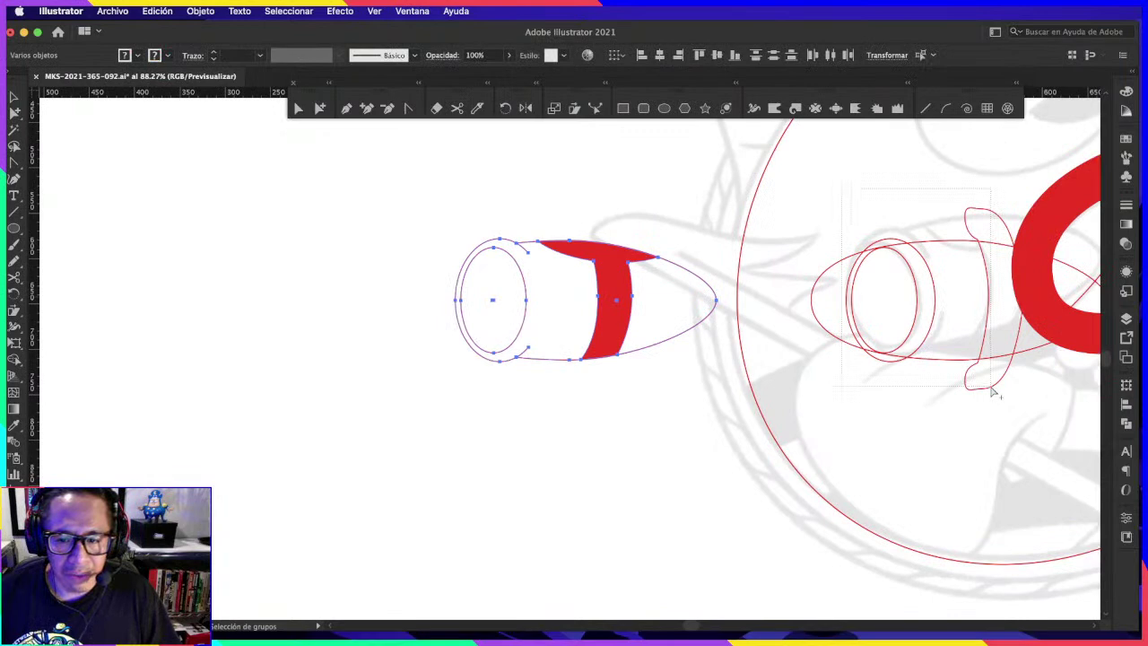
left_click_drag(993, 392, 993, 389)
key("z")
left_click_drag(778, 331, 51, 120)
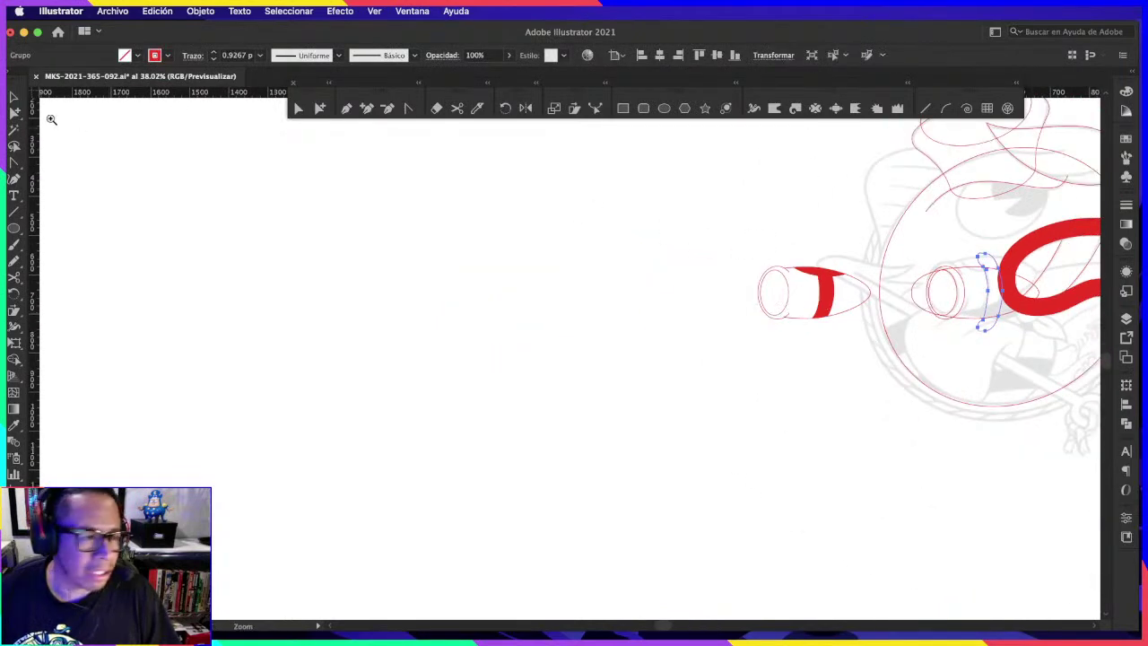
left_click(15, 98)
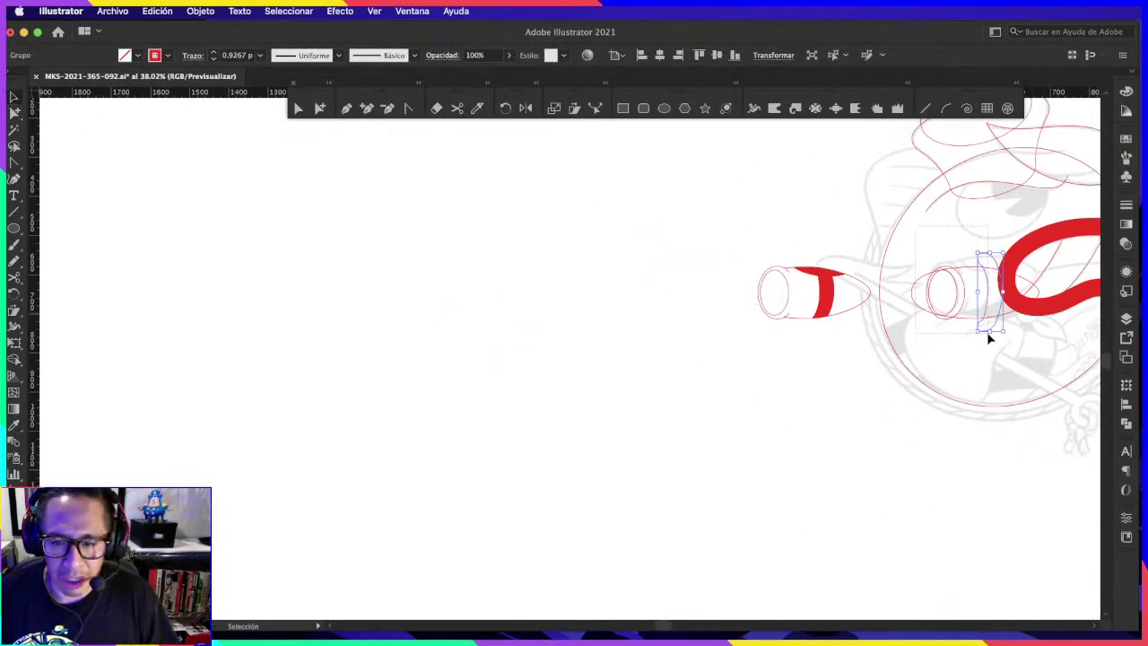
mouse_move(986, 332)
left_mouse_down()
mouse_move(908, 238)
mouse_move(243, 323)
left_mouse_up()
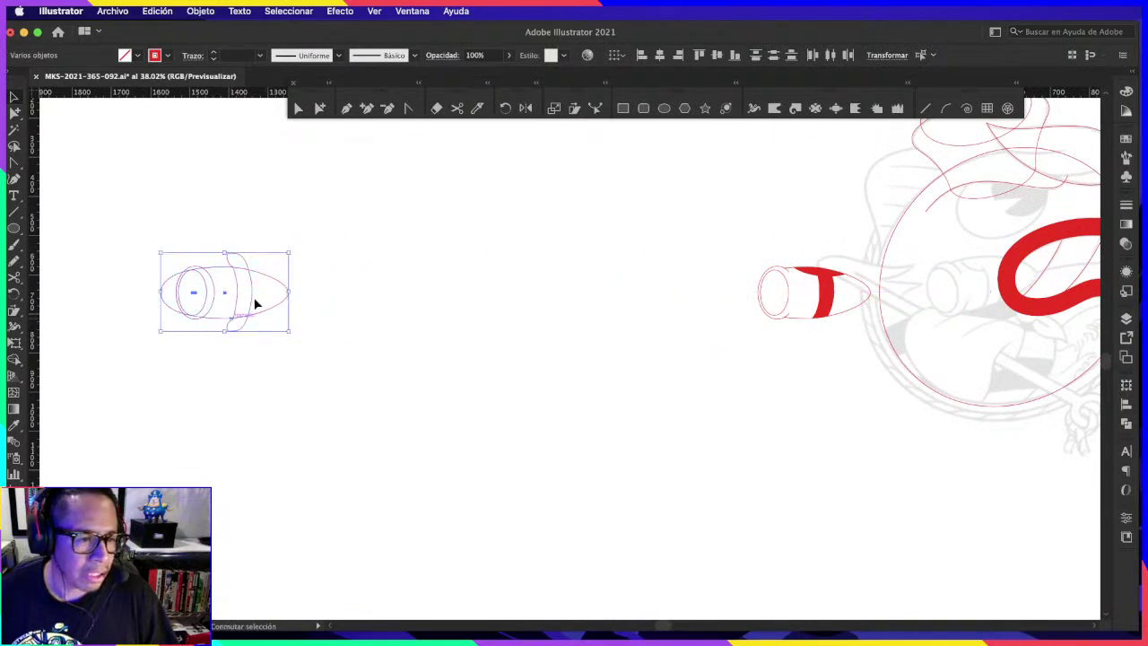
key("Delete")
left_click_drag(825, 236, 713, 260)
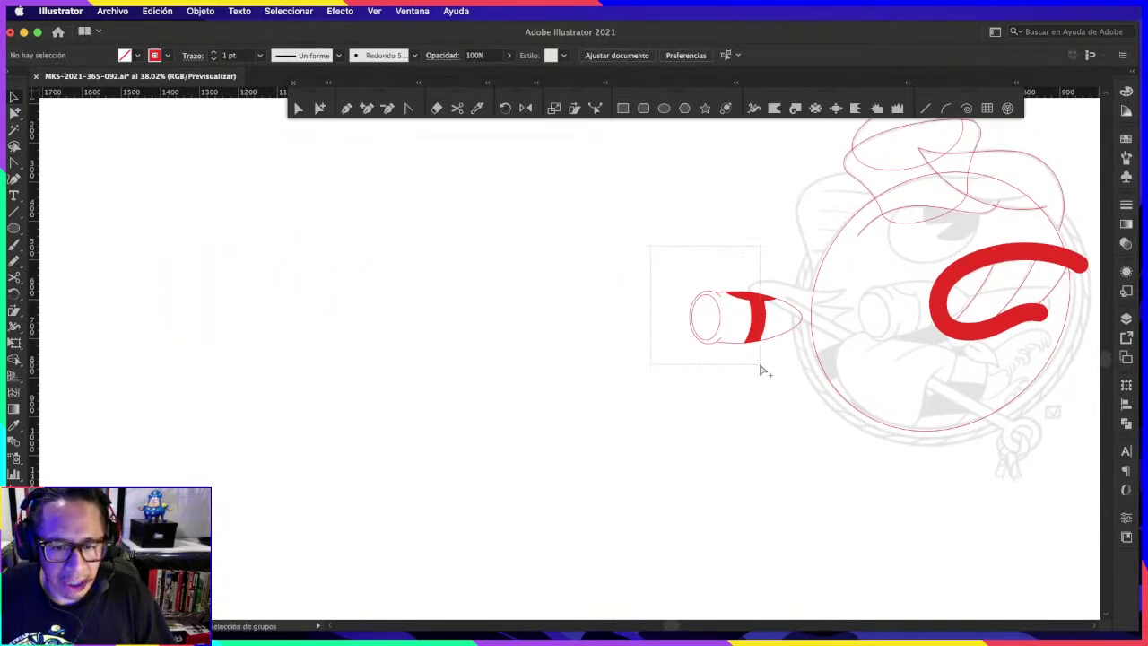
mouse_move(760, 370)
left_mouse_down()
mouse_move(784, 353)
mouse_move(942, 330)
mouse_move(1092, 255)
left_mouse_up()
key("super+equal")
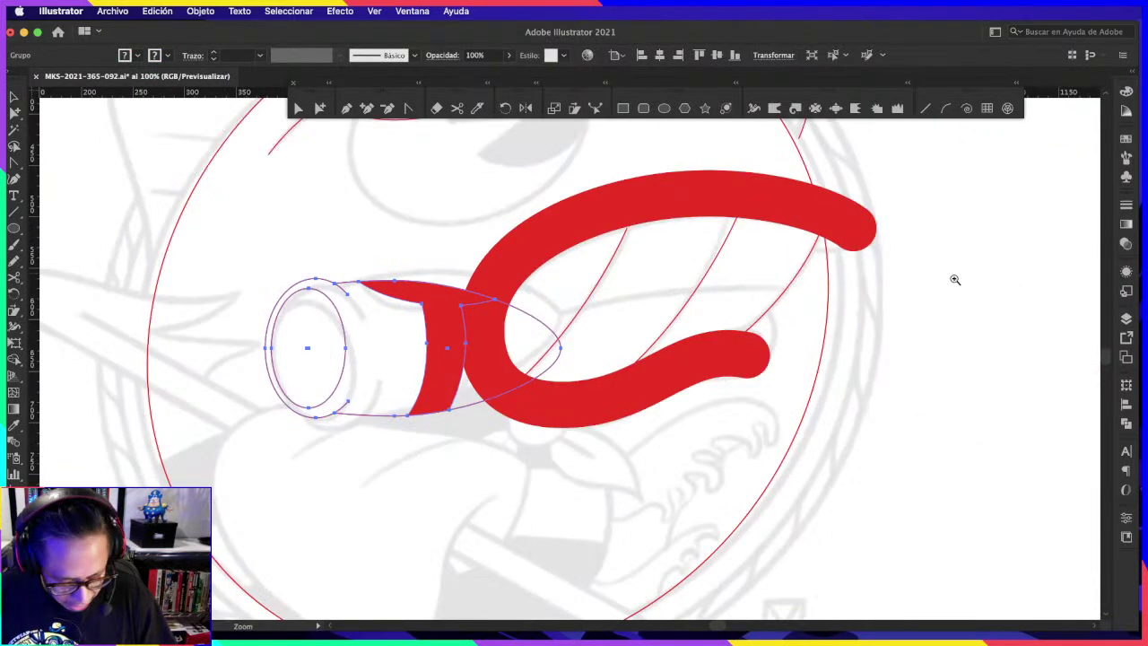
Step: Rotate the red-banded nozzle slightly and nudge it against the red curl
key("r")
left_click_drag(956, 280, 943, 231)
scroll(686, 274, "left", 3)
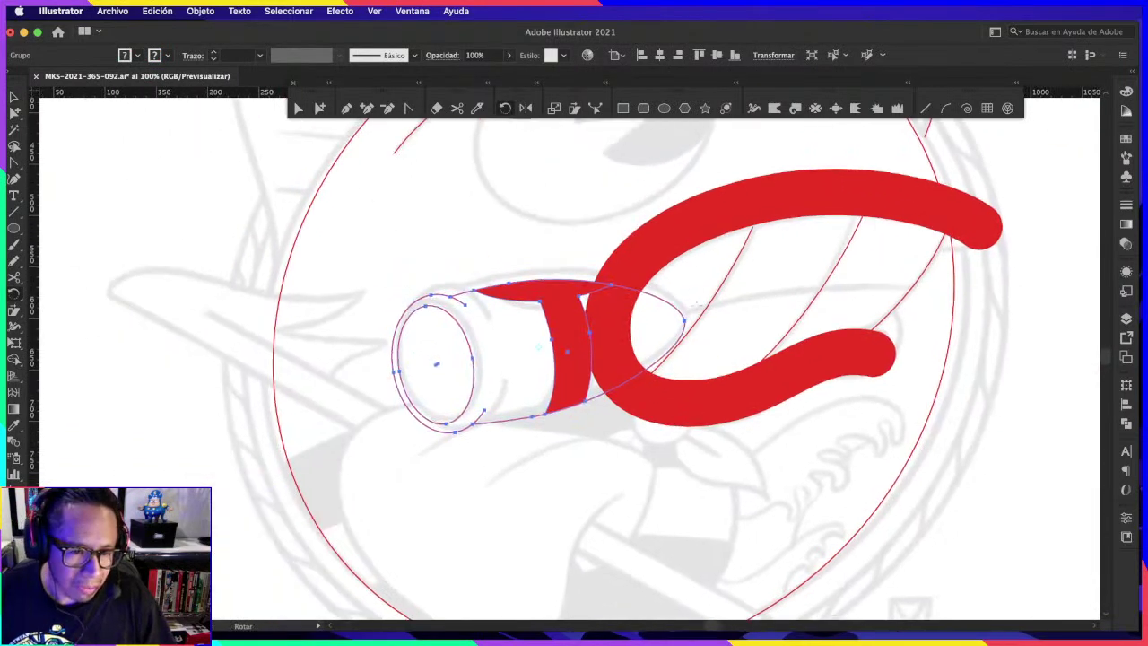
key("v")
left_click_drag(679, 313, 689, 299)
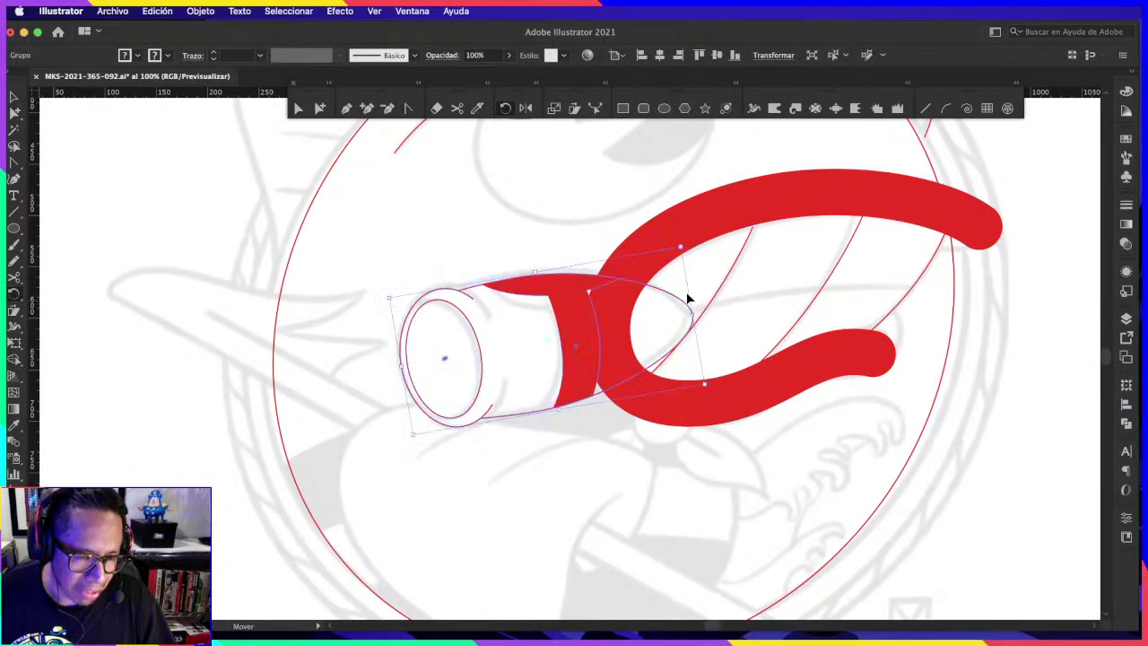
scroll(709, 296, "up", 3)
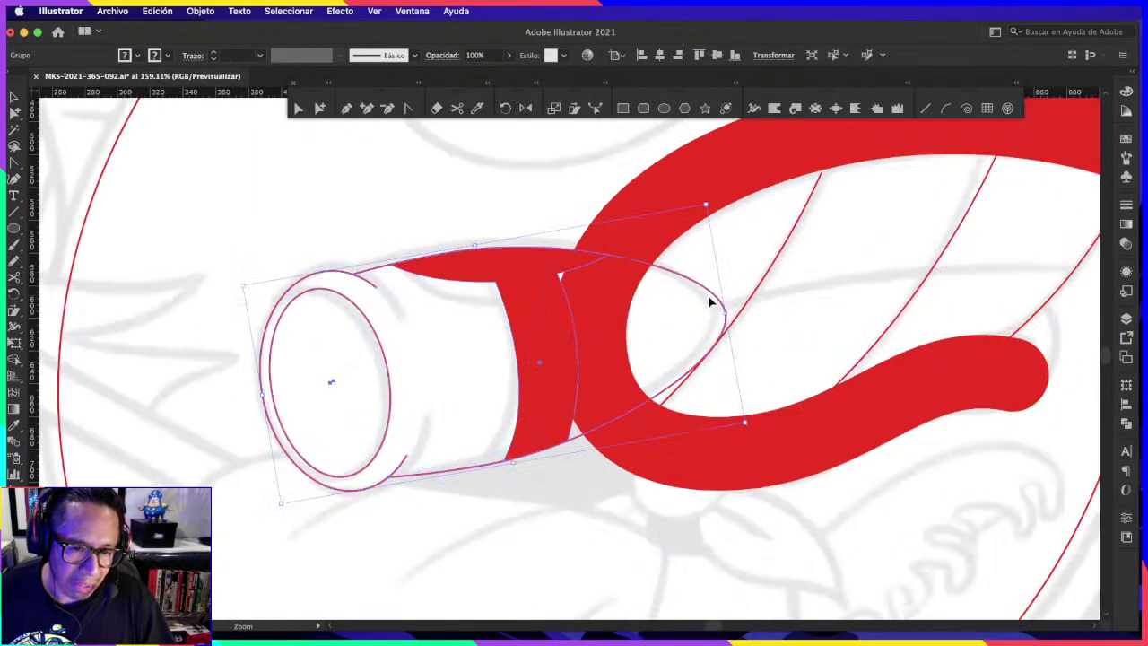
left_click(703, 289)
scroll(725, 304, "down", 3)
scroll(725, 304, "down", 1)
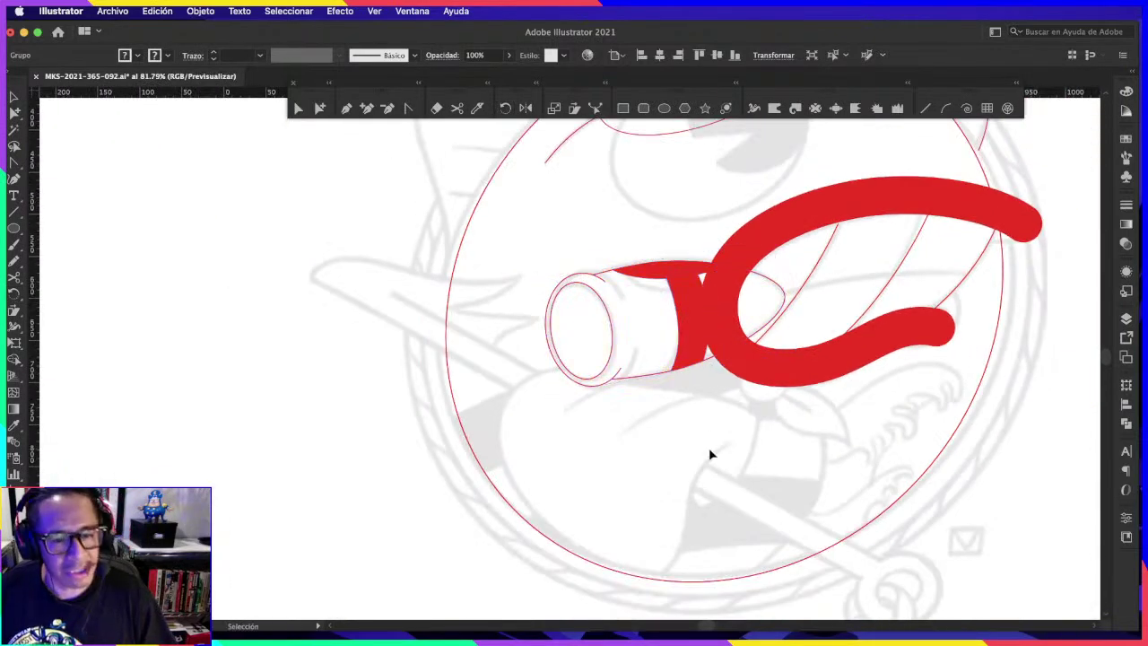
key("ctrl+shift+a")
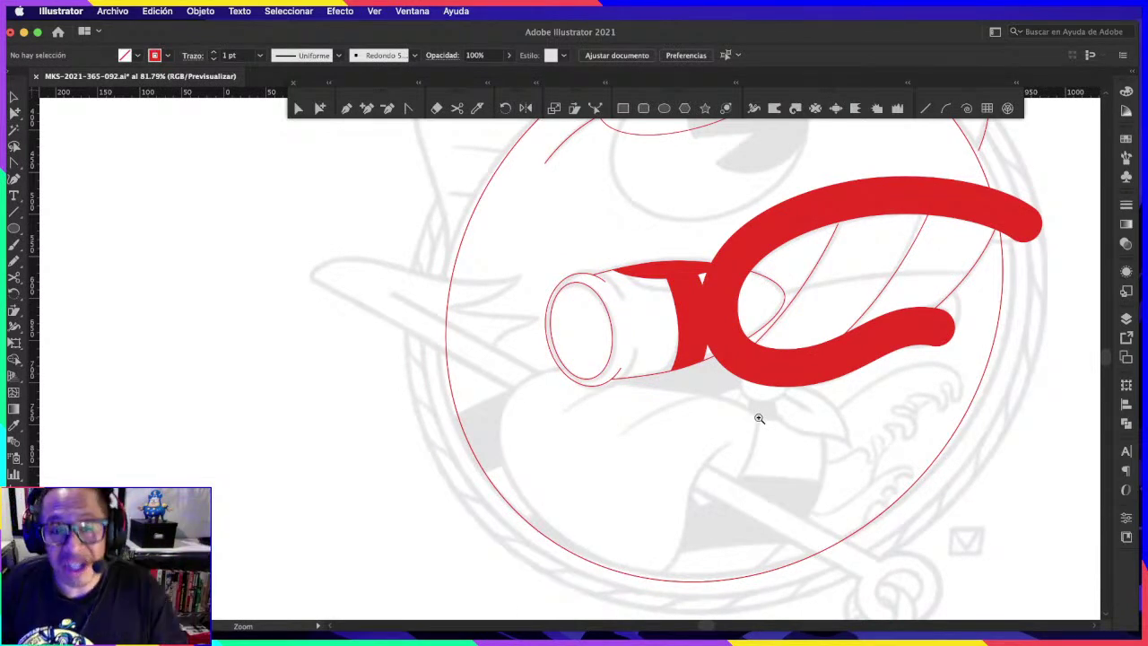
Step: Shift the nozzle's inner rim ellipse about 5 px to the right, then deselect
left_click_drag(513, 326, 630, 230)
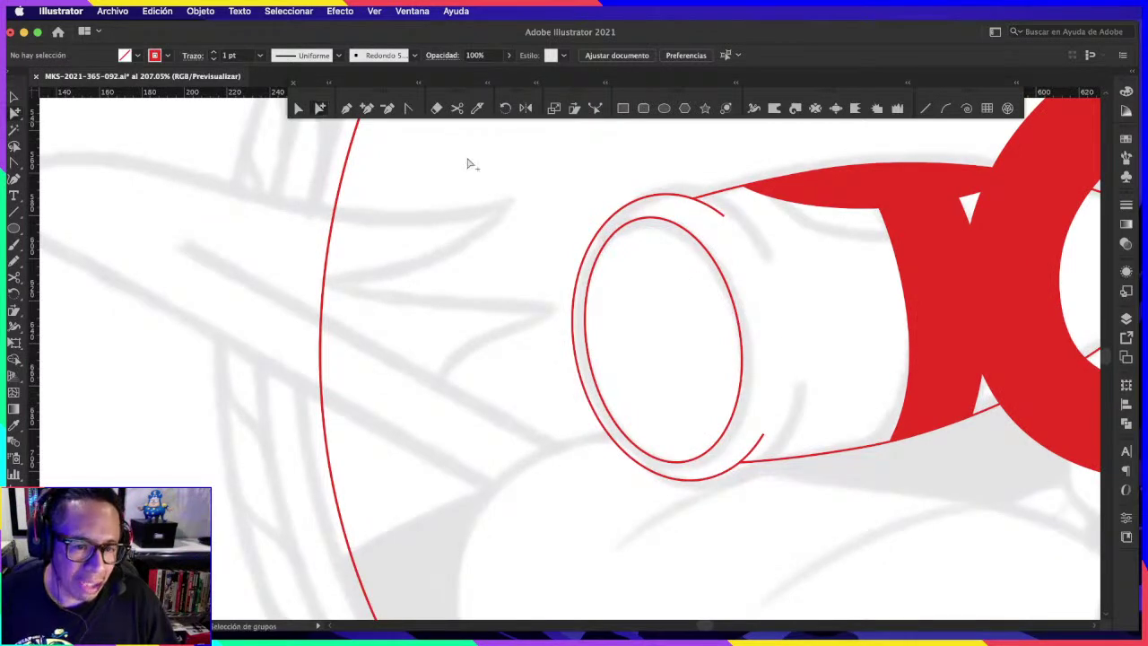
left_click_drag(731, 298, 754, 291)
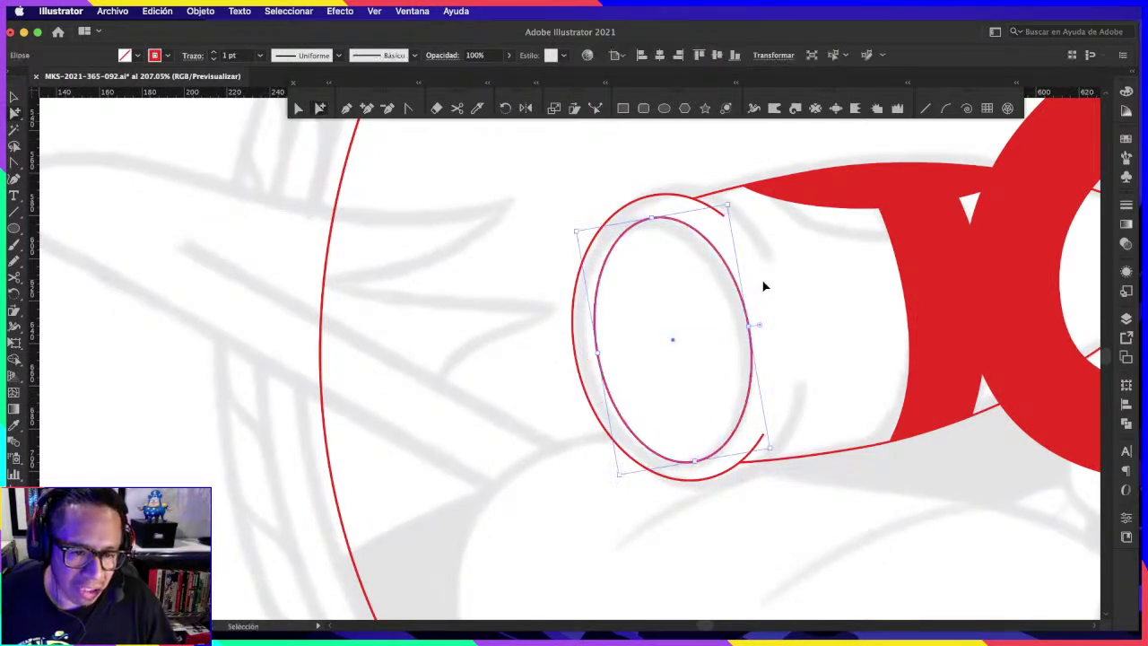
key("ctrl+shift+a")
scroll(816, 359, "down", 5)
scroll(946, 379, "down", 3)
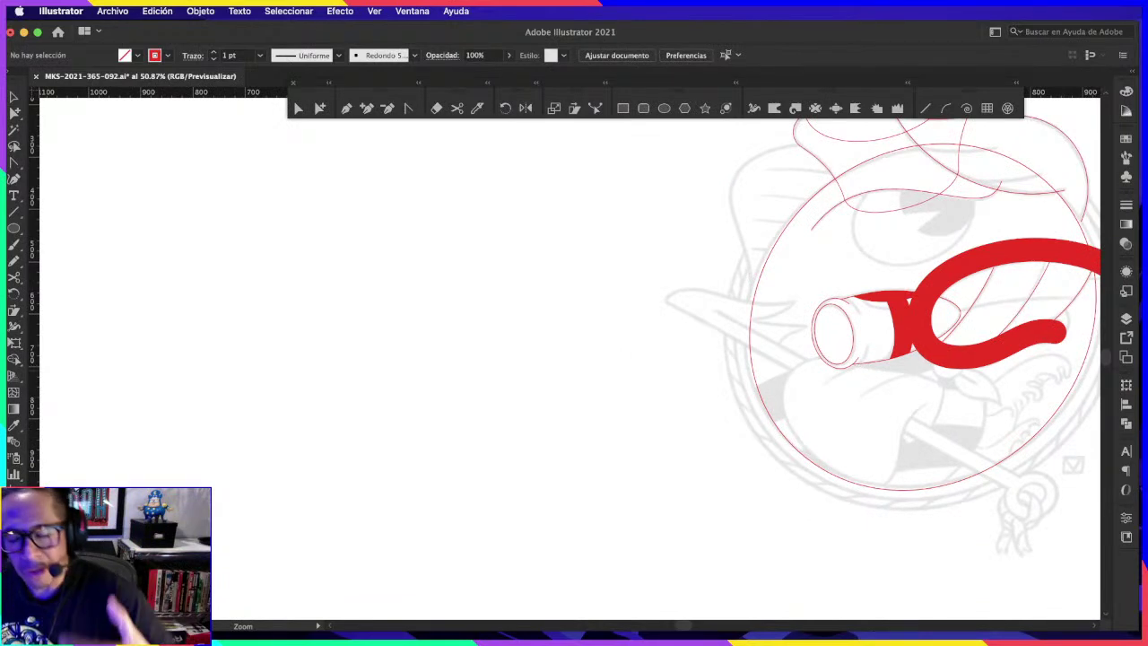
key("super+Tab")
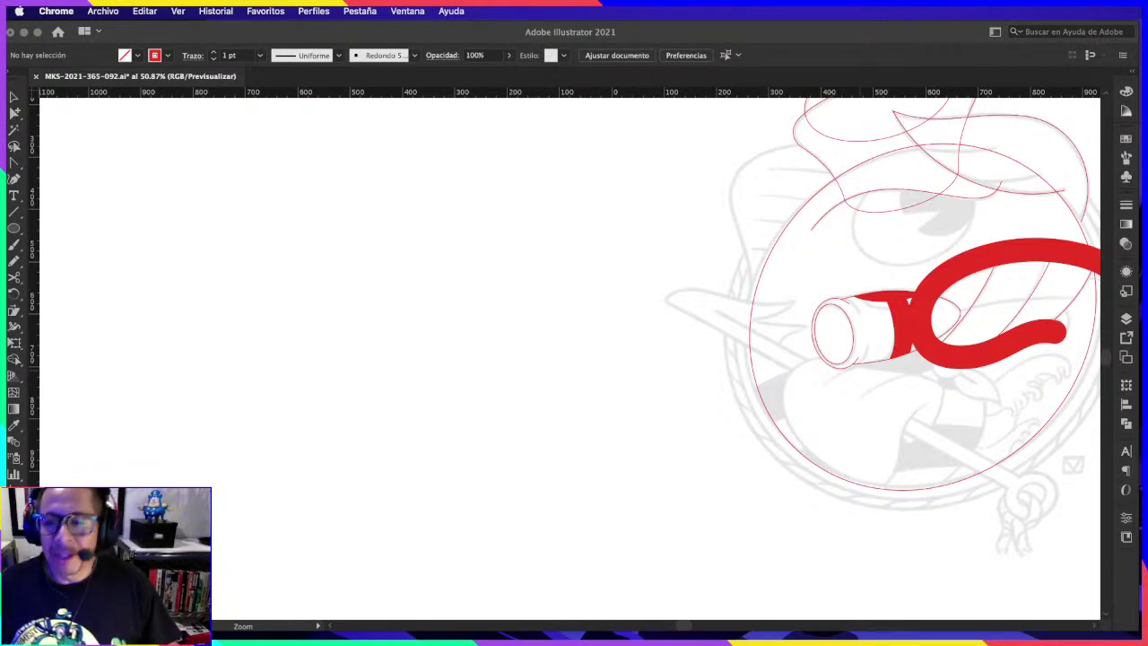
left_click(968, 311)
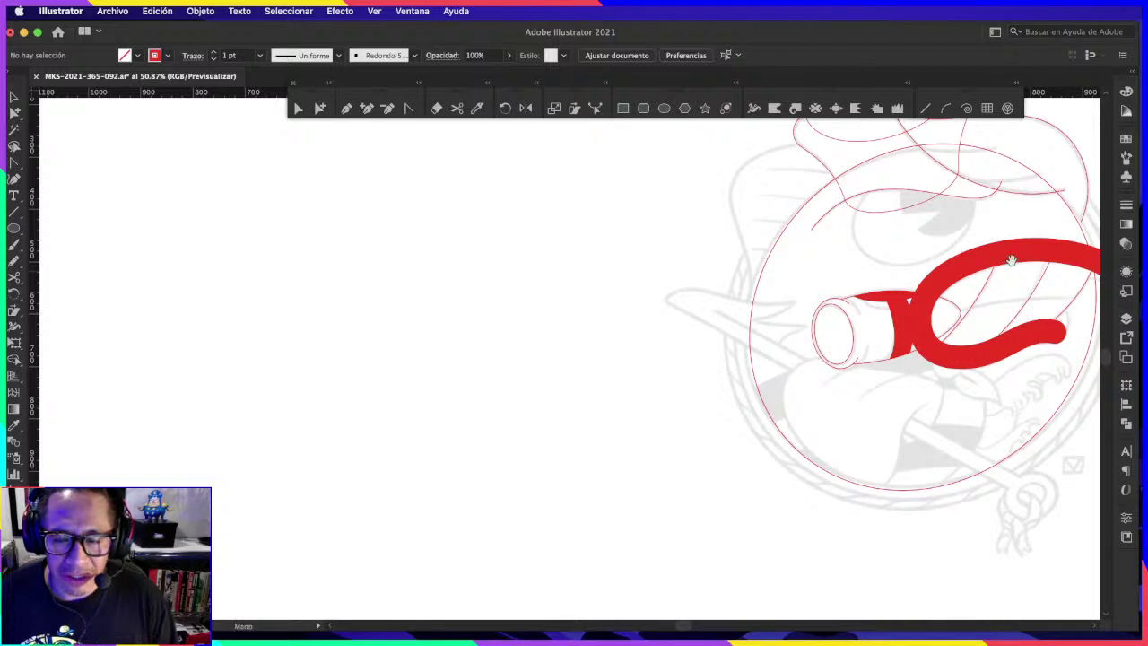
scroll(960, 251, "right", 3)
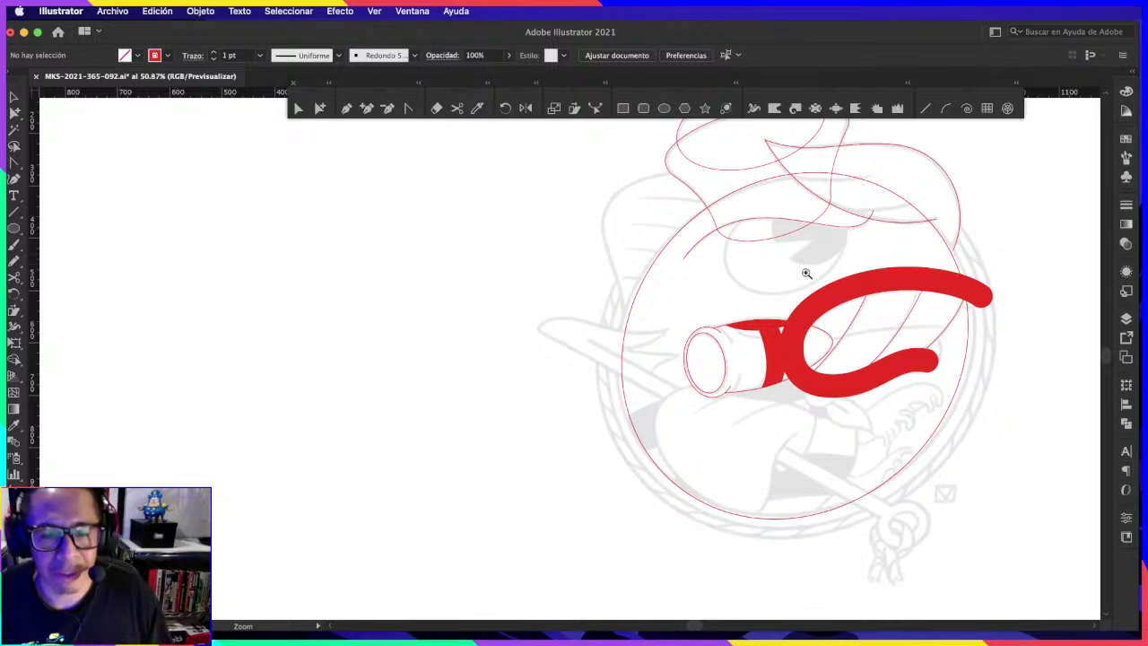
left_click_drag(811, 335, 835, 328)
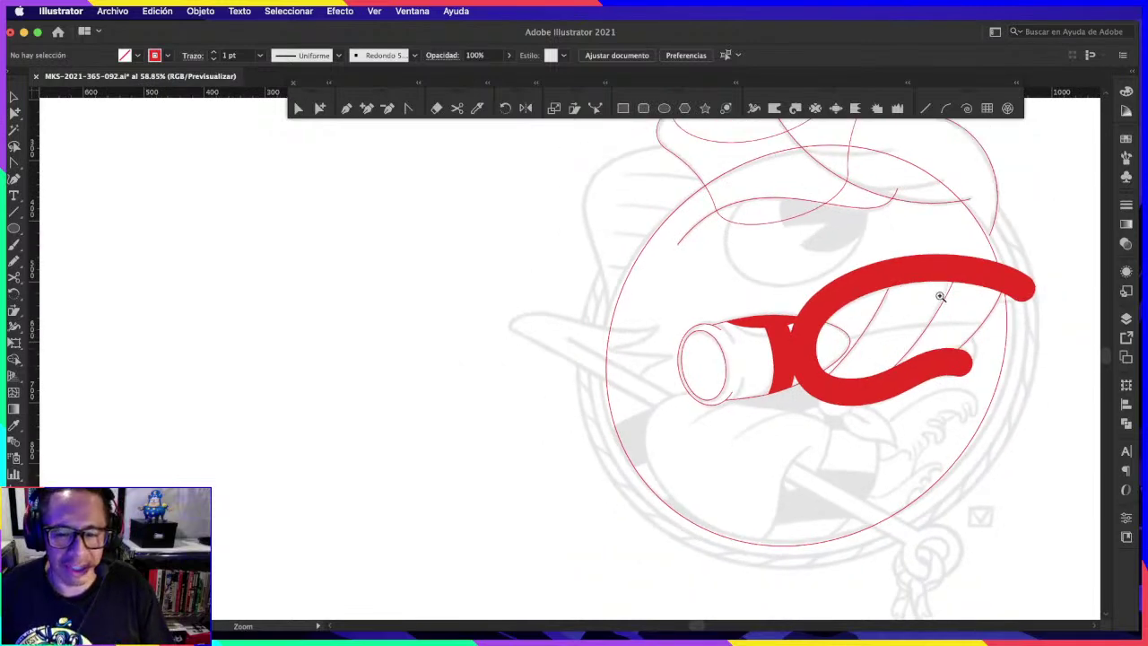
left_click(969, 271, "super")
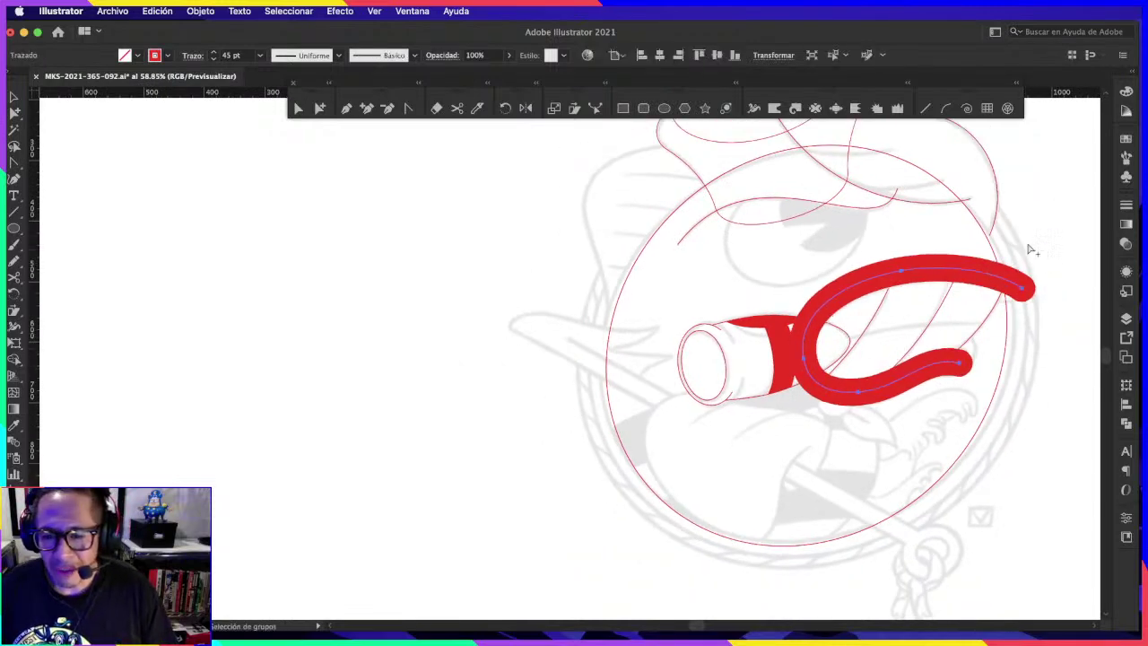
left_click(1030, 205, "super")
scroll(1031, 205, "right", 3)
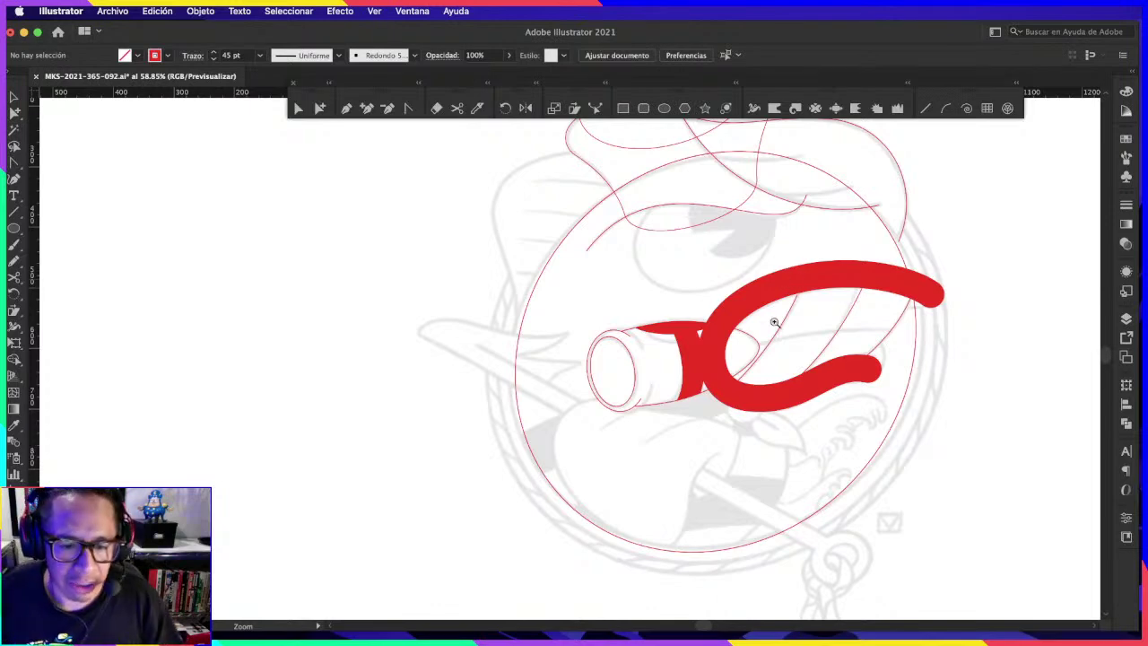
left_click_drag(772, 318, 810, 318)
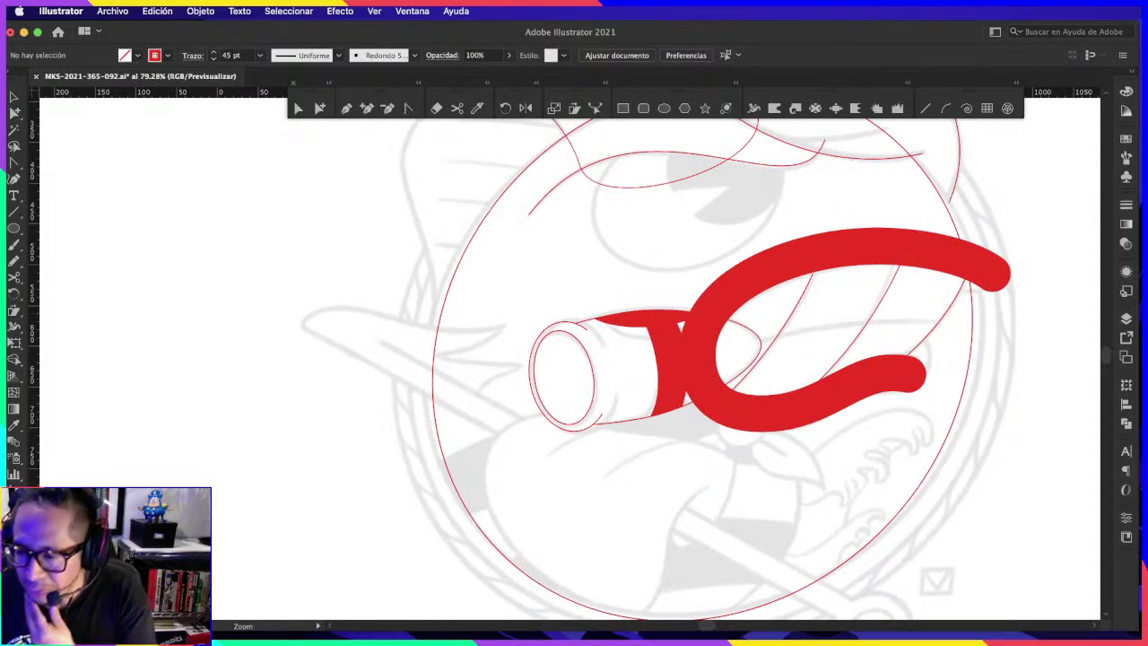
key("super+Tab")
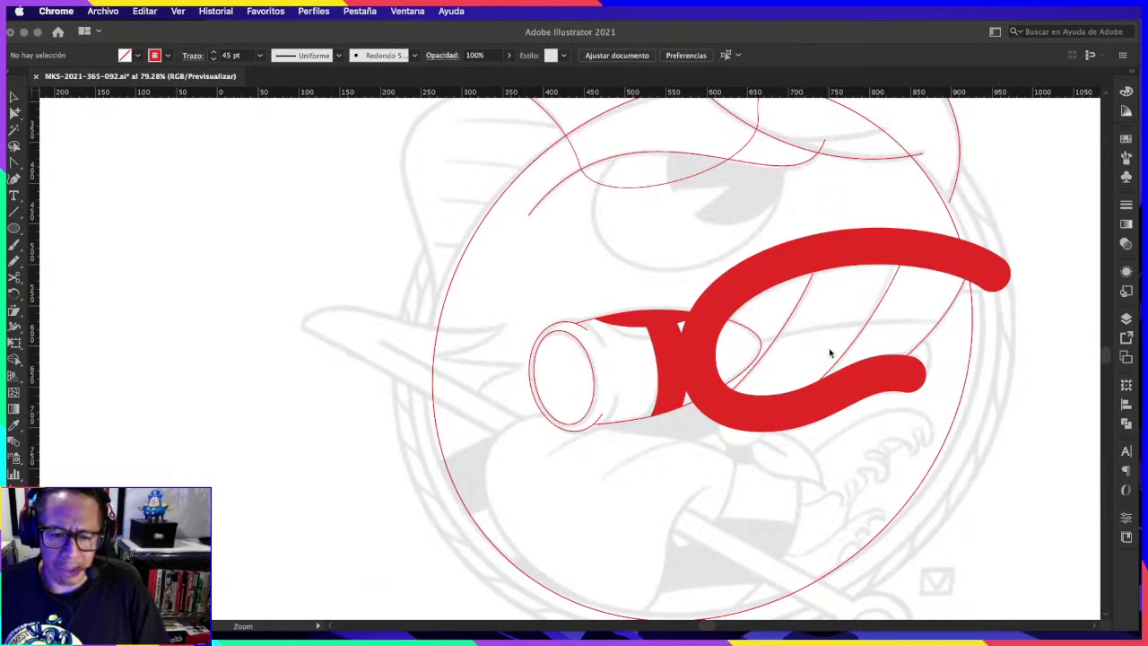
key("super+Tab")
left_click(796, 308)
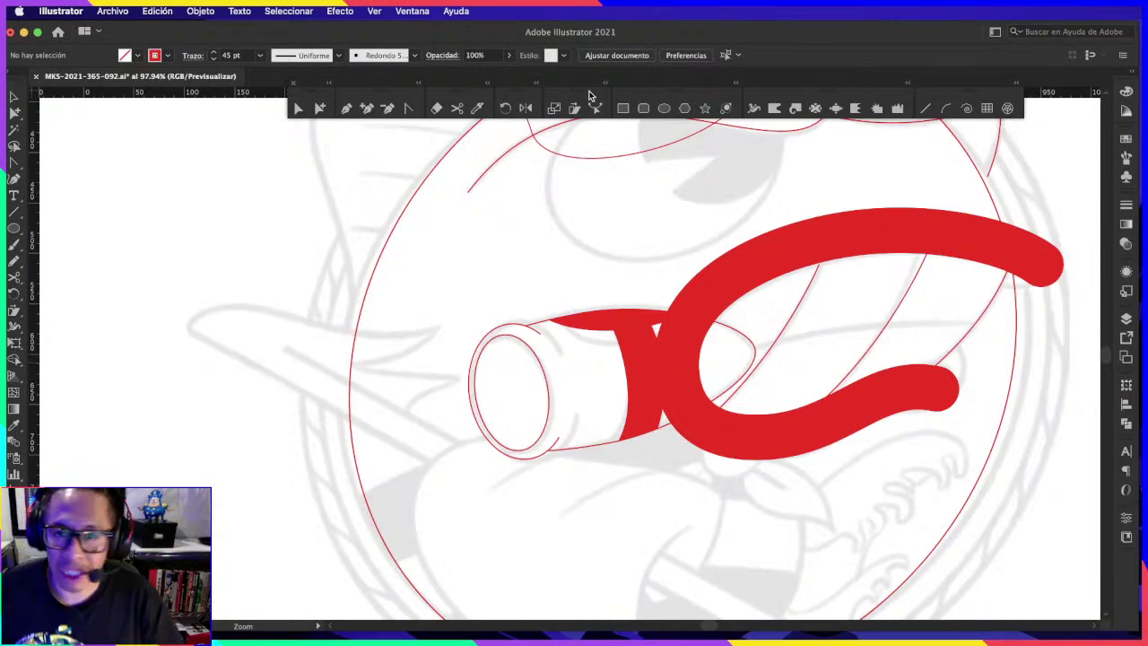
left_click(597, 290, "alt")
left_click(759, 328)
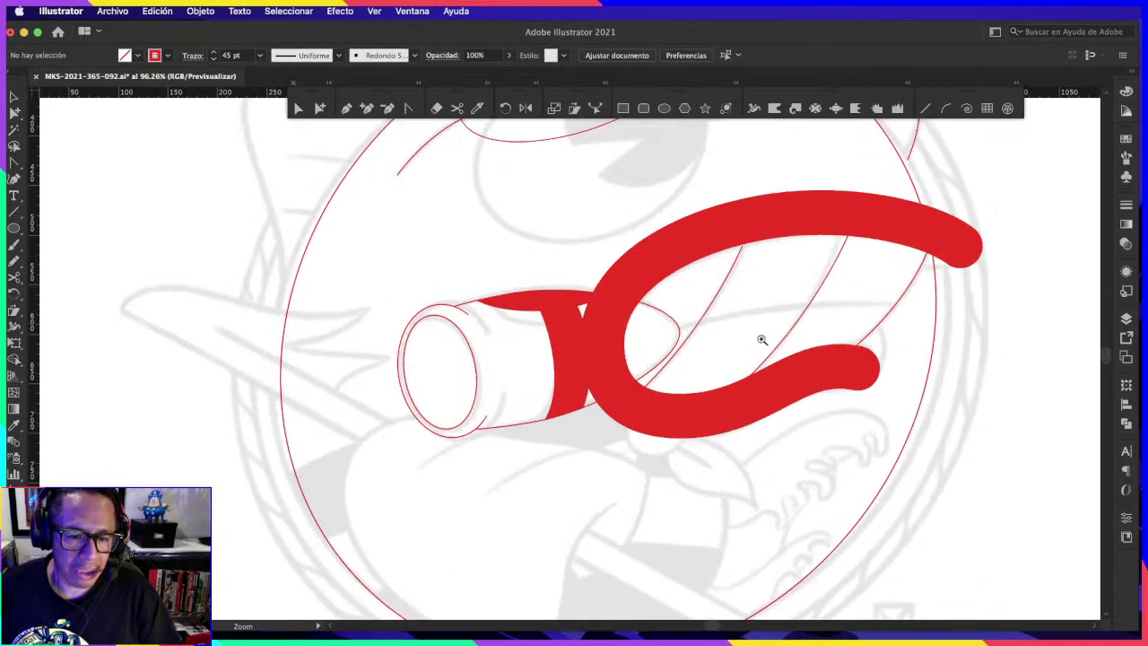
key("p")
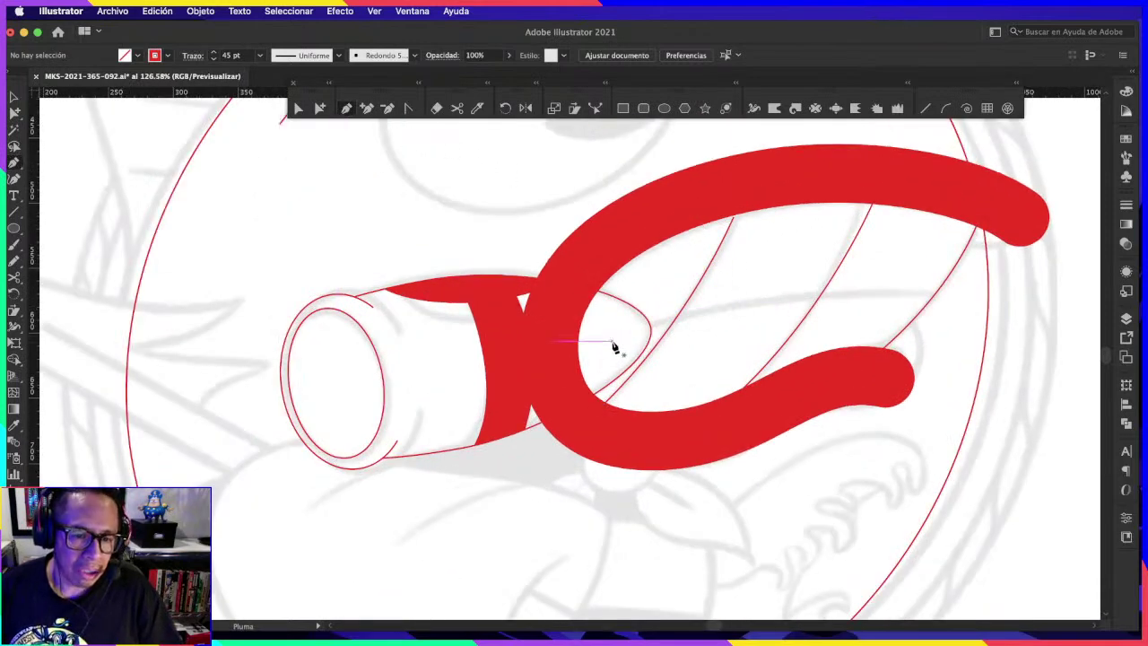
Step: Draw a two-anchor curve from inside the red swoosh's loop out to its right
left_click(611, 340)
left_click_drag(933, 296, 1087, 321)
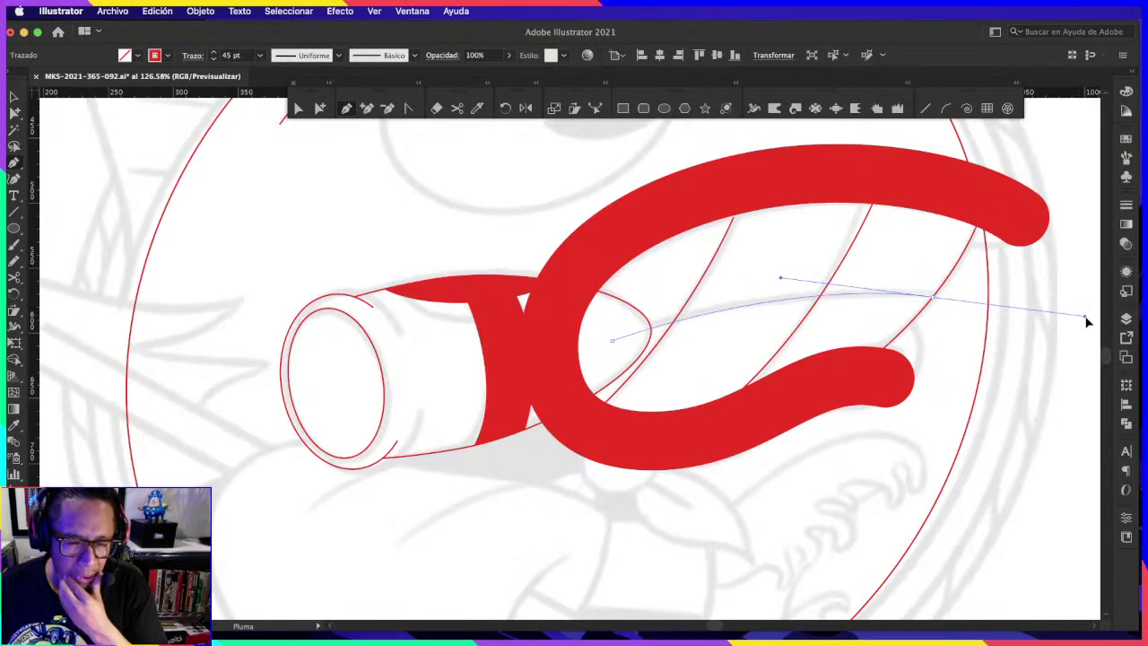
key("a")
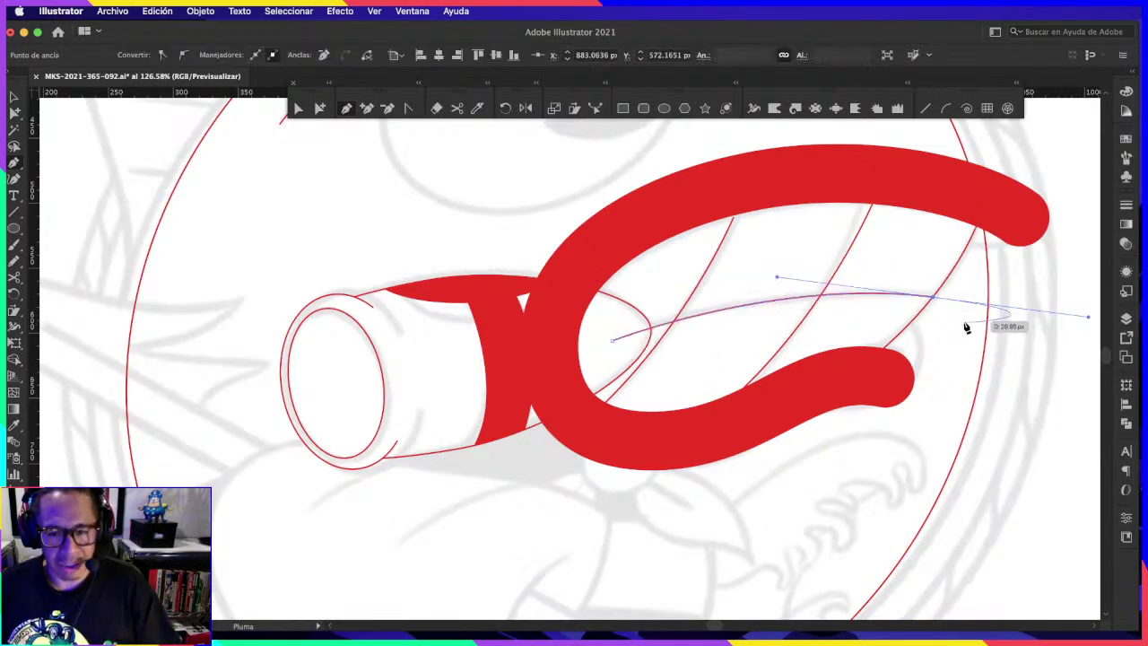
left_click(969, 332)
key("z")
left_click_drag(994, 328, 922, 311)
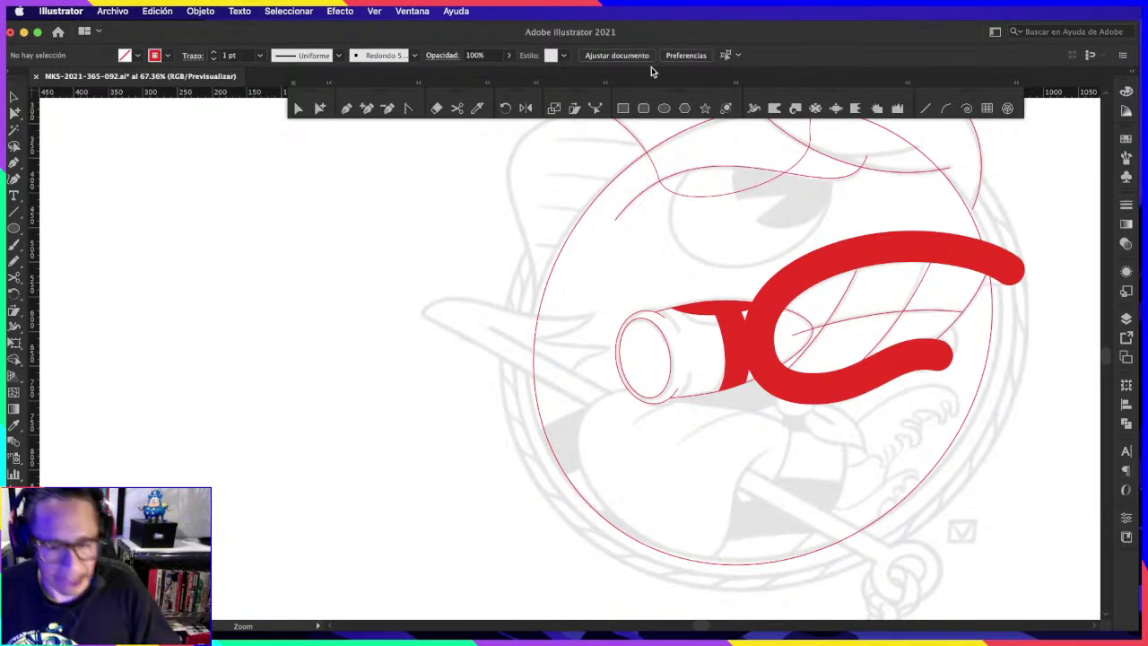
left_click_drag(712, 261, 983, 380)
key("super+Tab")
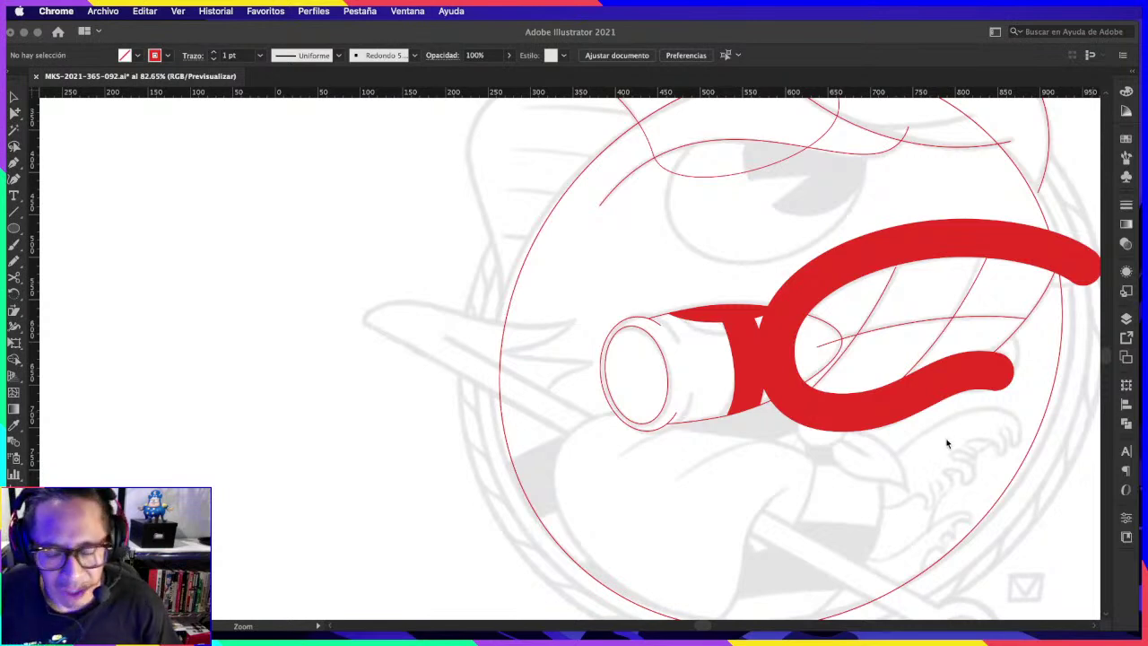
left_click(990, 379)
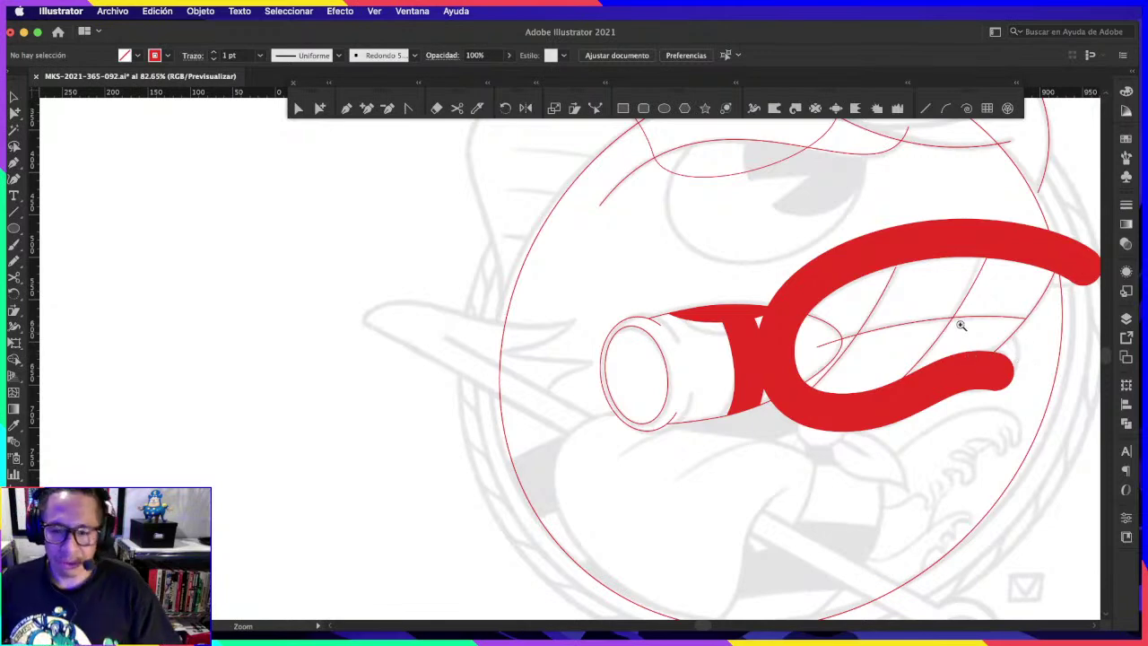
left_click_drag(920, 287, 968, 254)
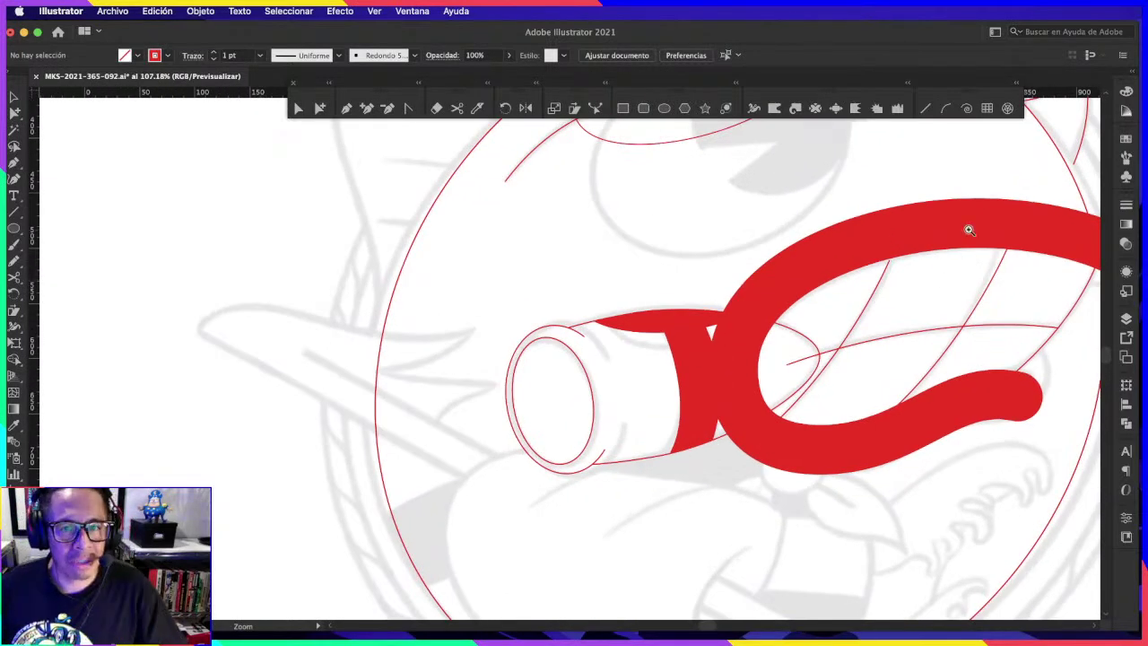
left_click_drag(910, 325, 941, 267)
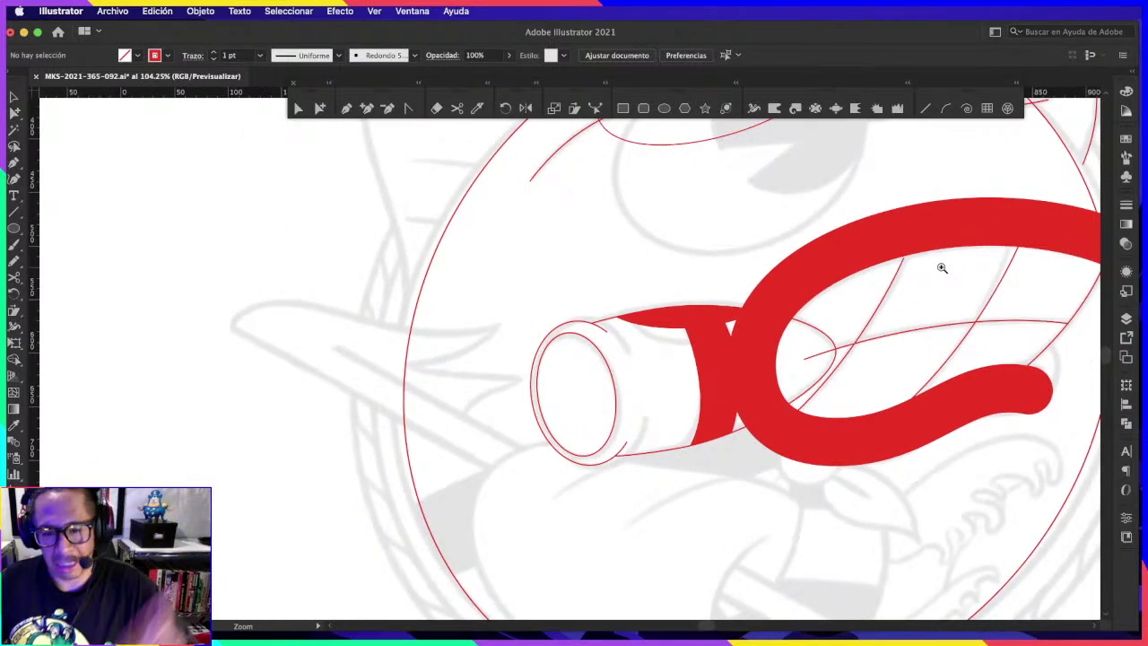
left_click_drag(790, 284, 738, 308)
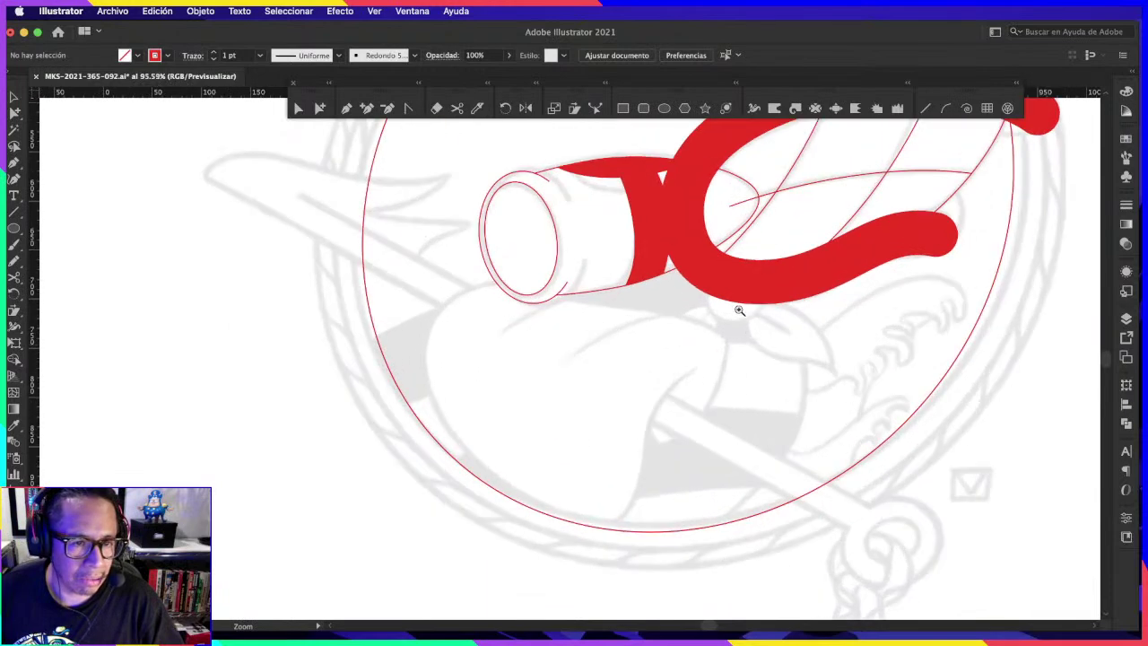
Step: Draw a curve from the circle's bottom edge up toward its centre and refine its handles
left_click(347, 108)
scroll(710, 338, "down", 2)
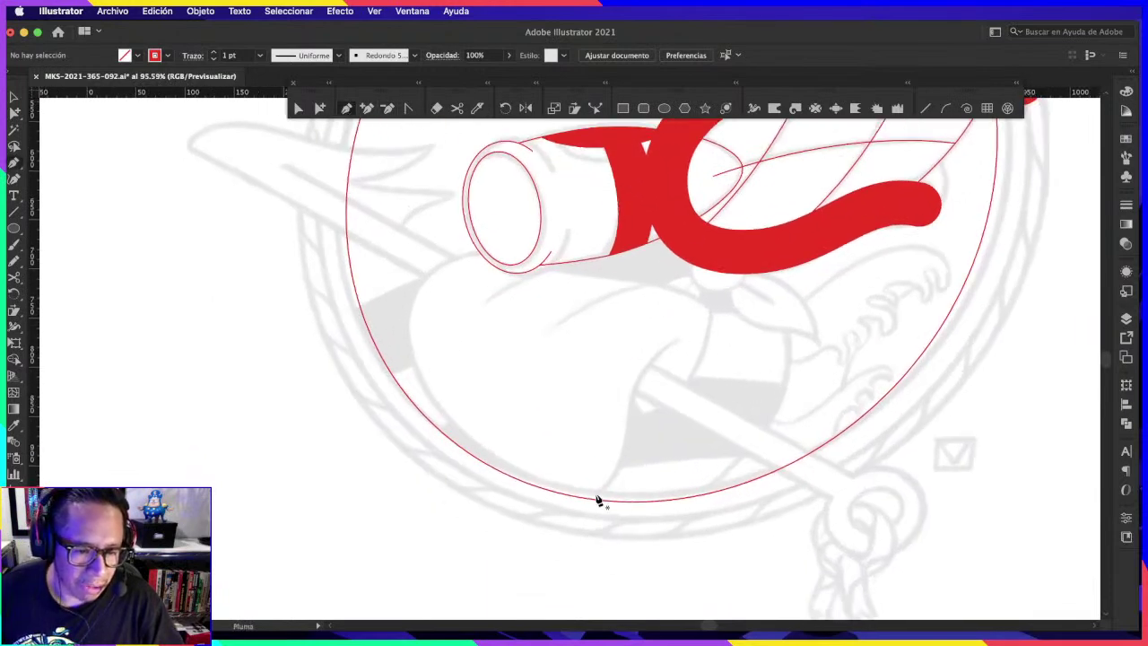
left_click_drag(597, 500, 626, 487)
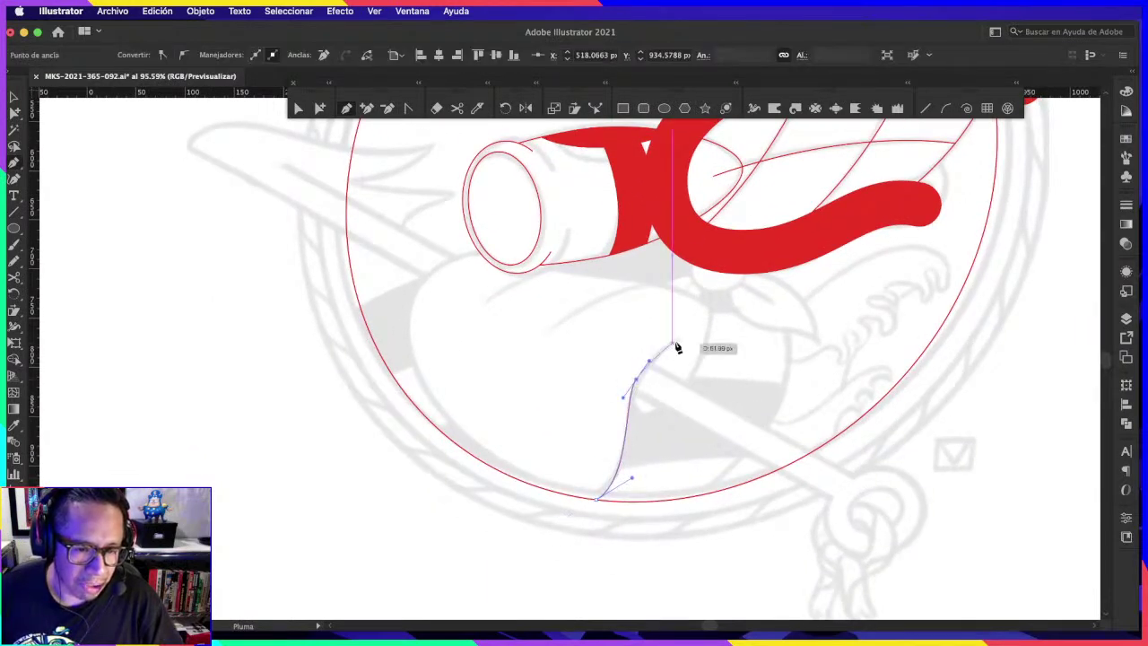
mouse_move(677, 341)
left_mouse_down()
mouse_move(710, 334)
mouse_move(630, 405)
left_mouse_up()
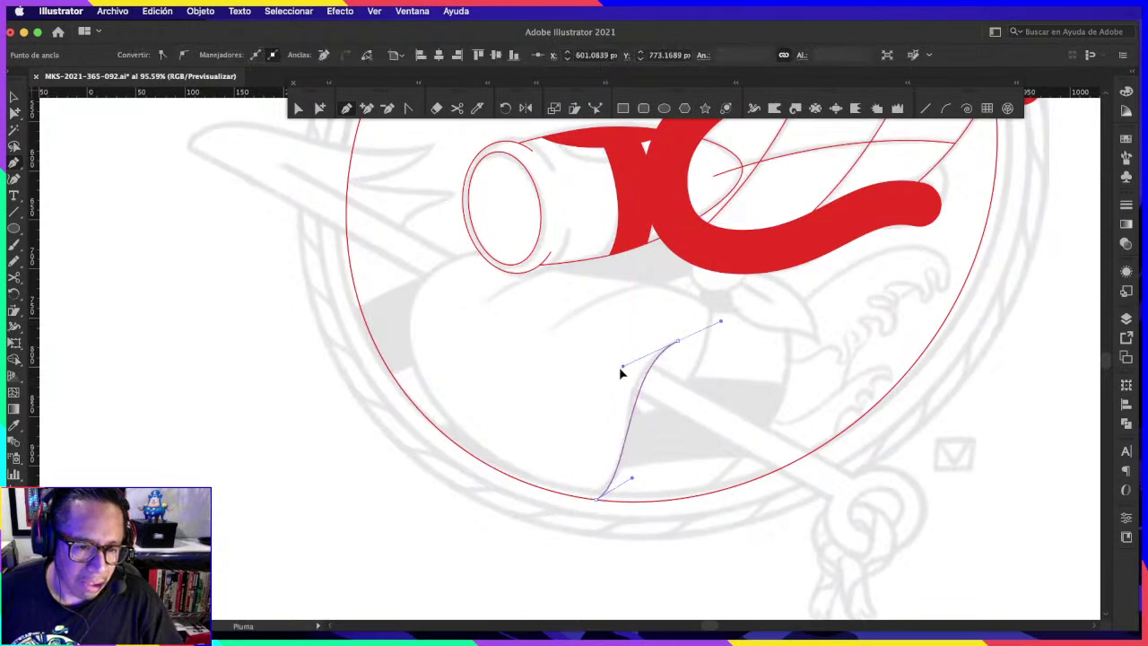
left_click_drag(631, 478, 654, 462)
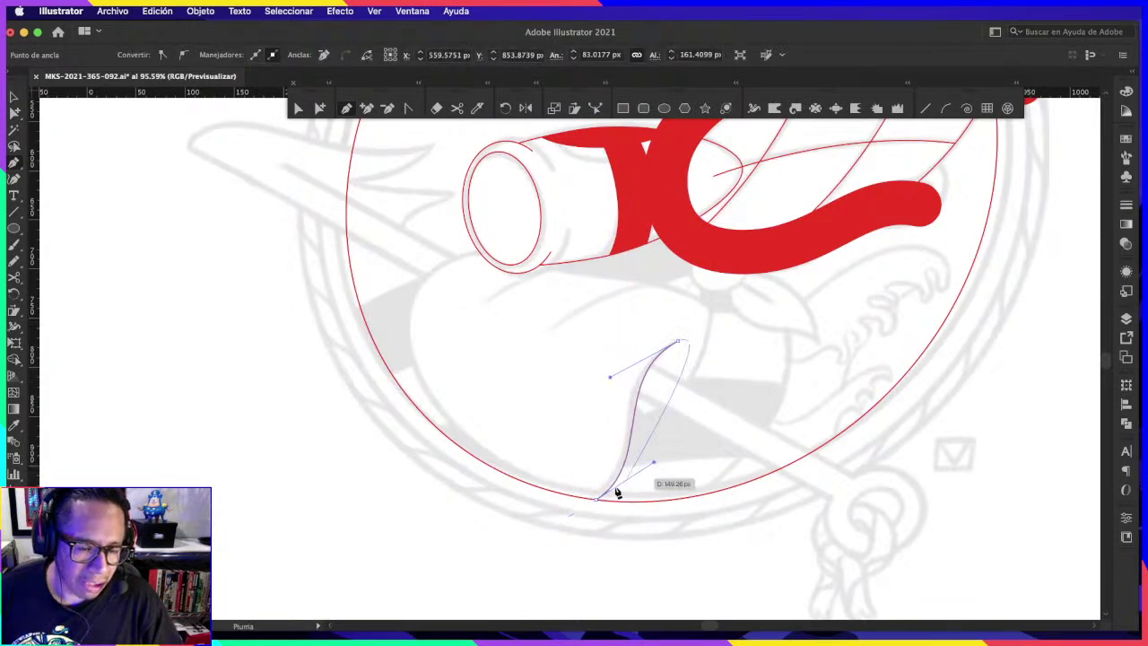
left_click_drag(598, 499, 588, 497)
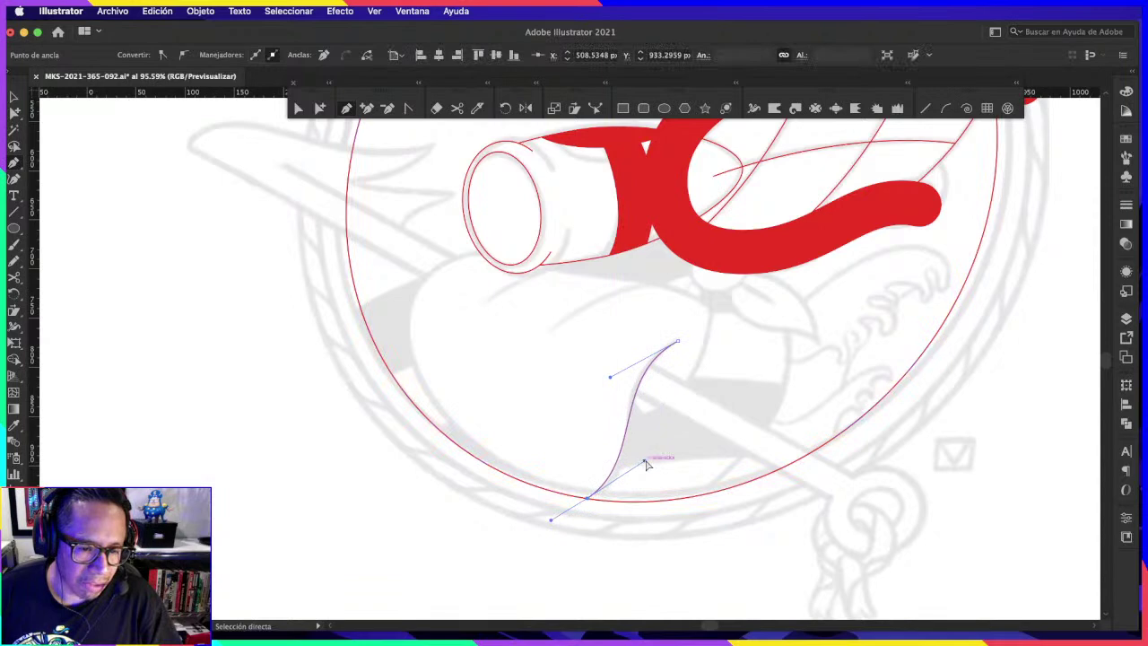
left_click_drag(645, 461, 679, 444)
left_click_drag(610, 377, 595, 377)
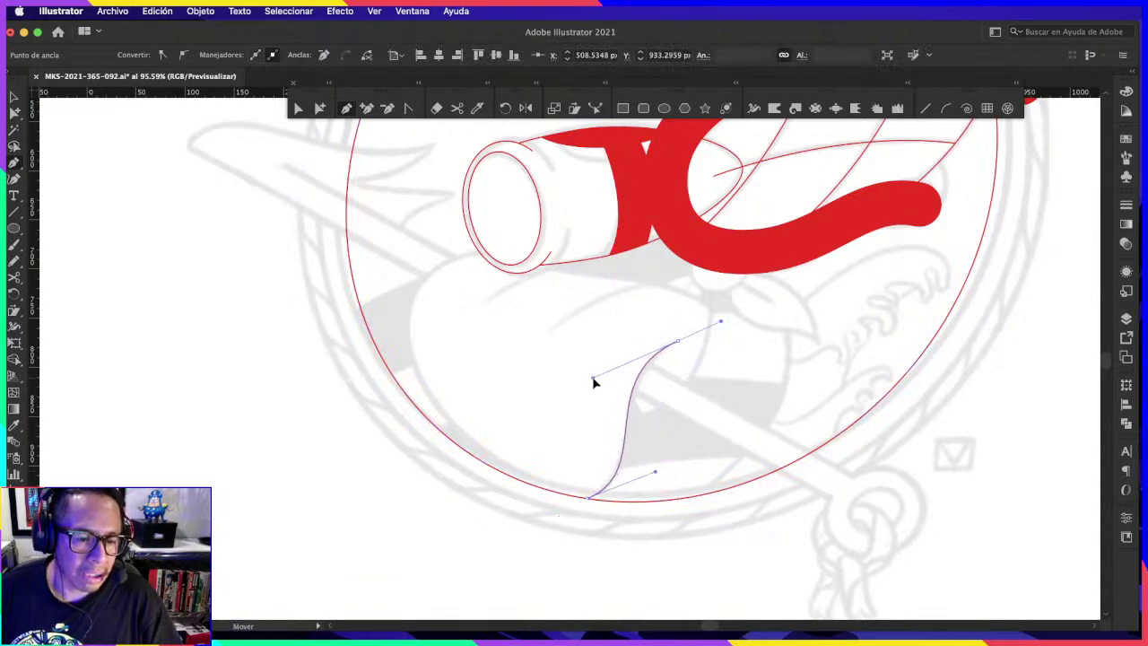
left_click(758, 370)
Step: Draw a closed rounded smoke outline beneath the rocket nozzle
key("p")
scroll(673, 394, "up", 3)
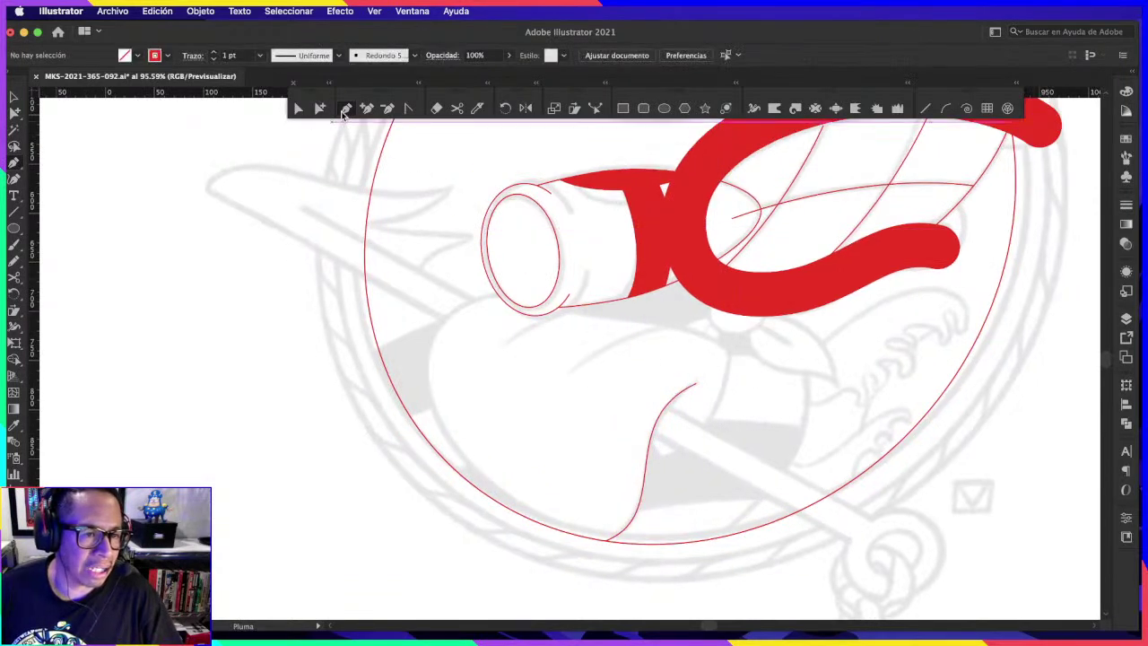
left_click(588, 419)
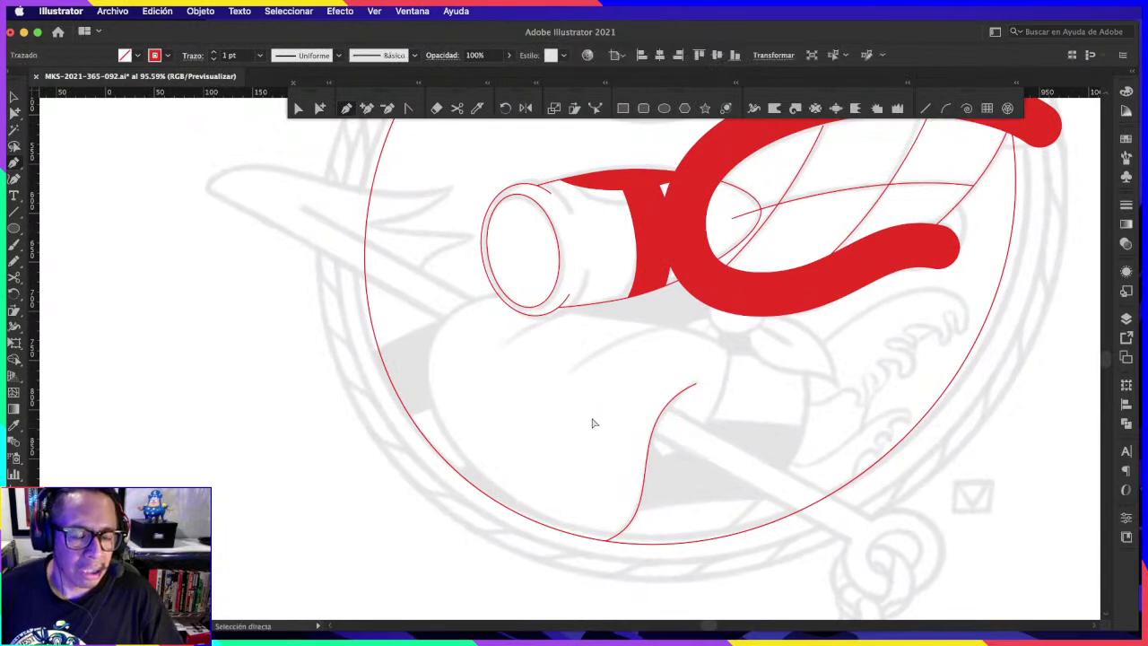
left_click_drag(658, 455, 671, 464)
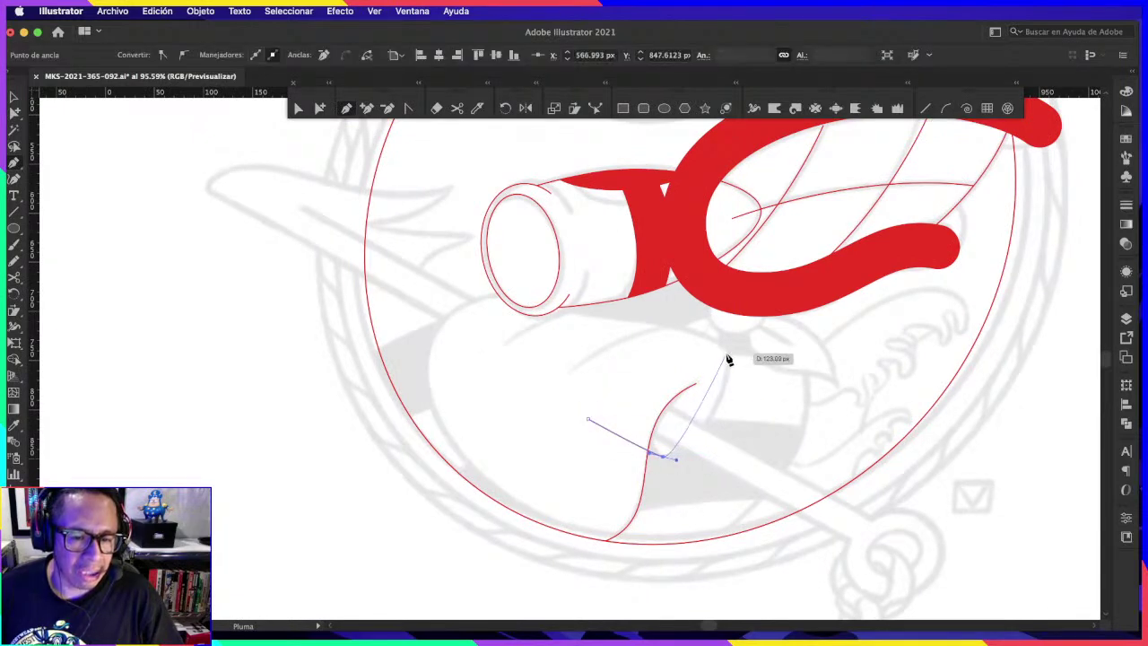
left_click_drag(725, 350, 718, 307)
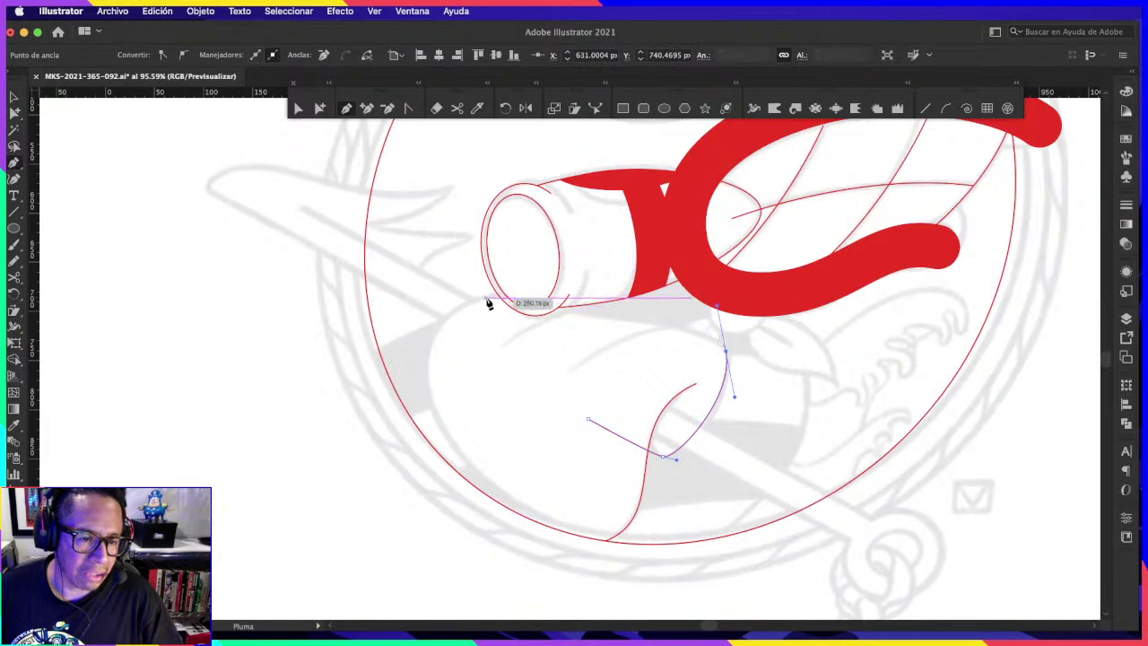
left_click_drag(485, 297, 456, 307)
left_click_drag(489, 495, 606, 579)
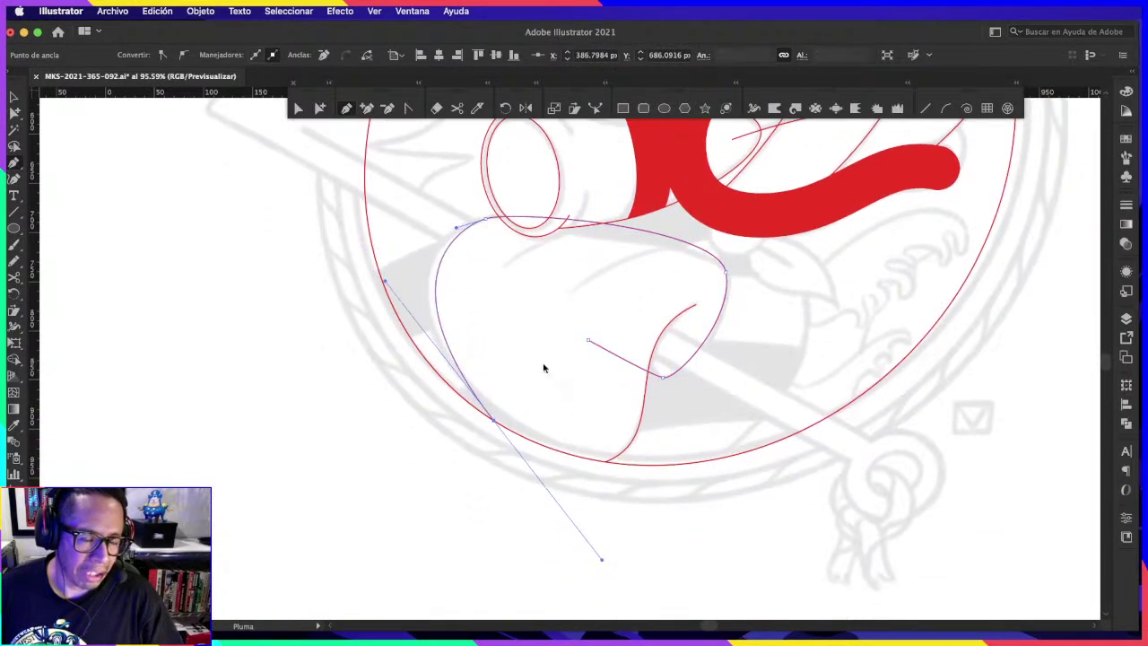
Step: Round out the smoke shape's left side with Direct Selection, then zoom out
left_click(512, 251)
key("a")
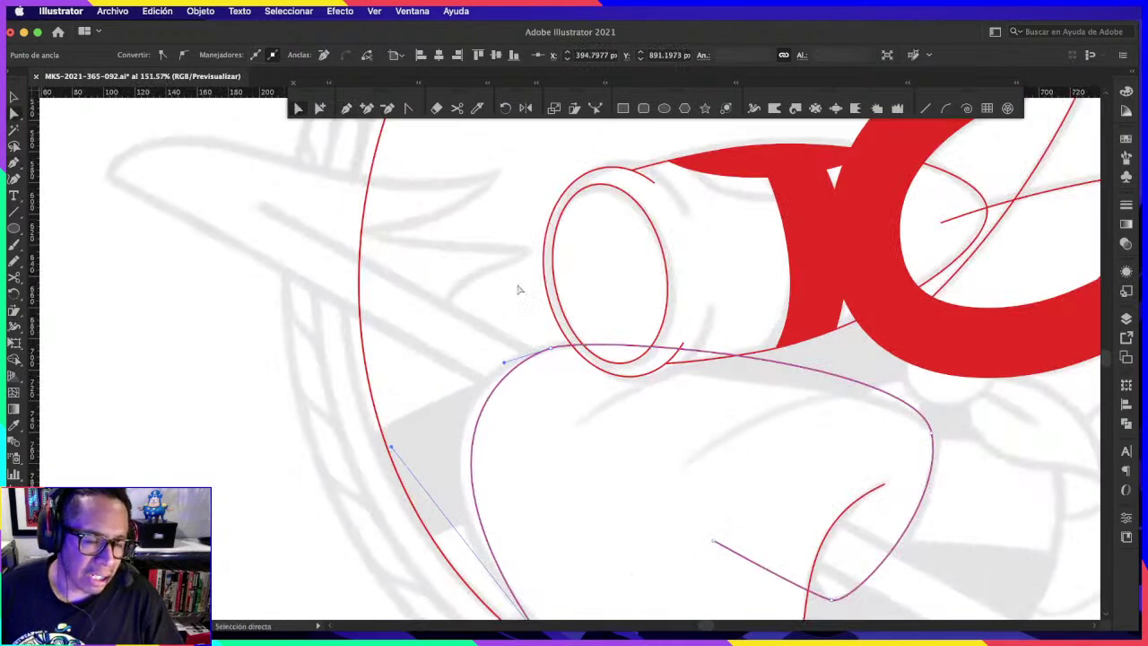
left_click_drag(507, 362, 486, 361)
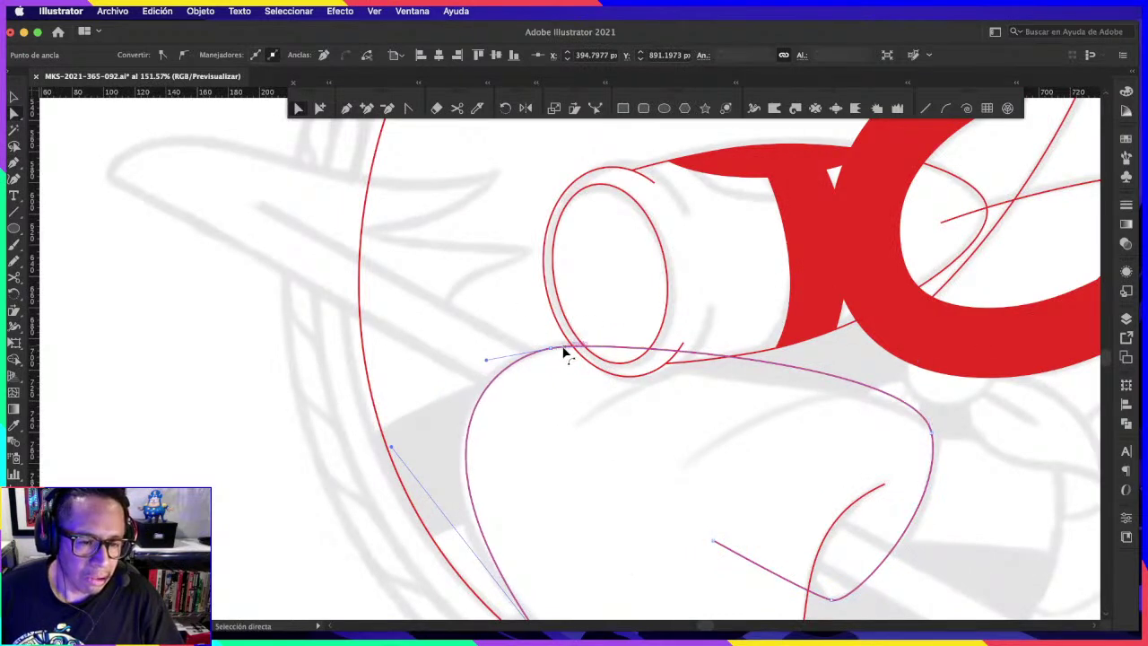
left_click(610, 338)
key("z")
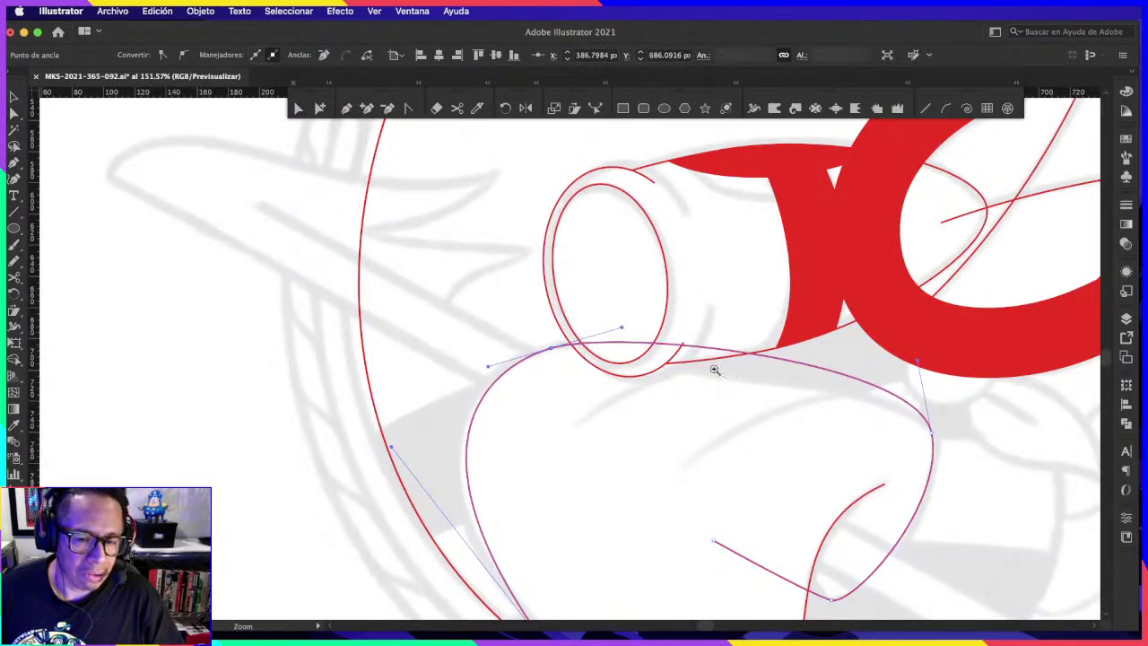
key("ctrl+0")
left_click(791, 446)
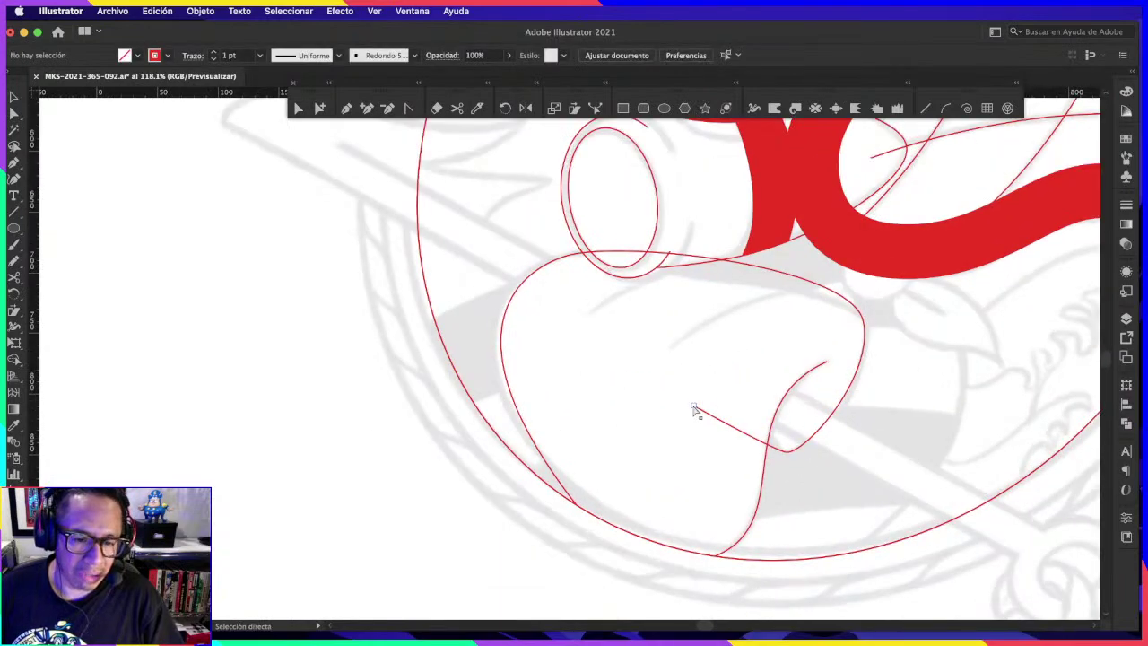
Step: Select the red swoosh path and zoom out around the artwork
scroll(696, 409, "up", 5)
scroll(696, 410, "right", 5)
left_click(758, 414)
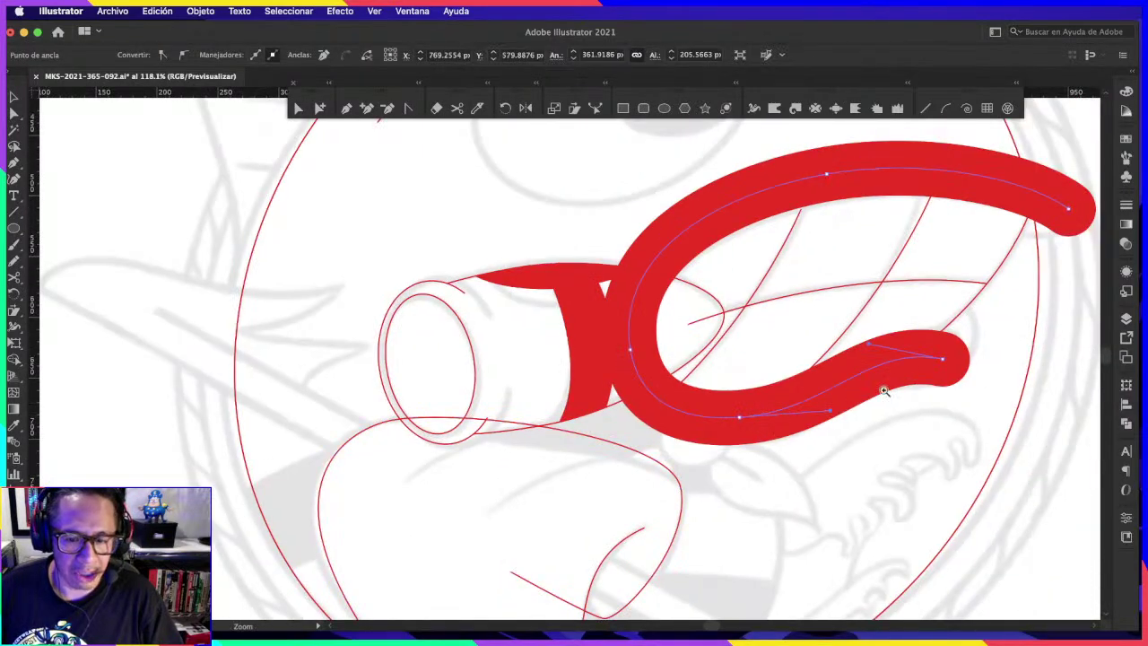
left_click_drag(883, 391, 847, 384)
left_click_drag(591, 209, 449, 193)
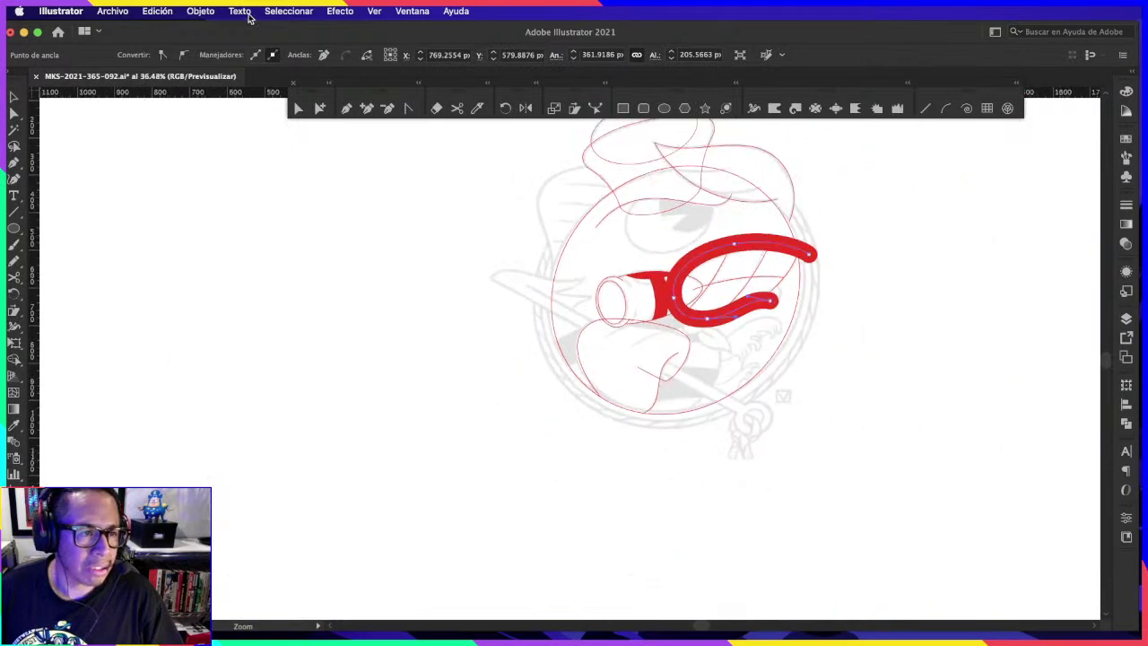
left_click(13, 96)
scroll(751, 221, "left", 3)
scroll(750, 221, "up", 1)
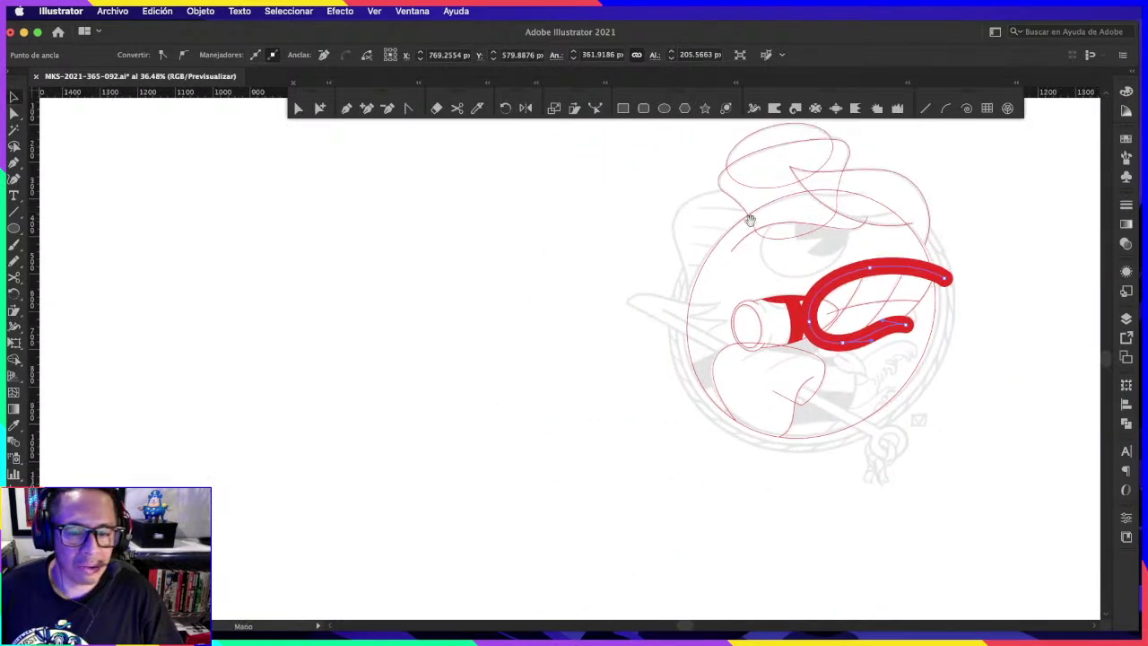
Step: Undo an accidental swoosh copy, reselect the original and open the Object menu
left_click_drag(900, 271, 221, 267)
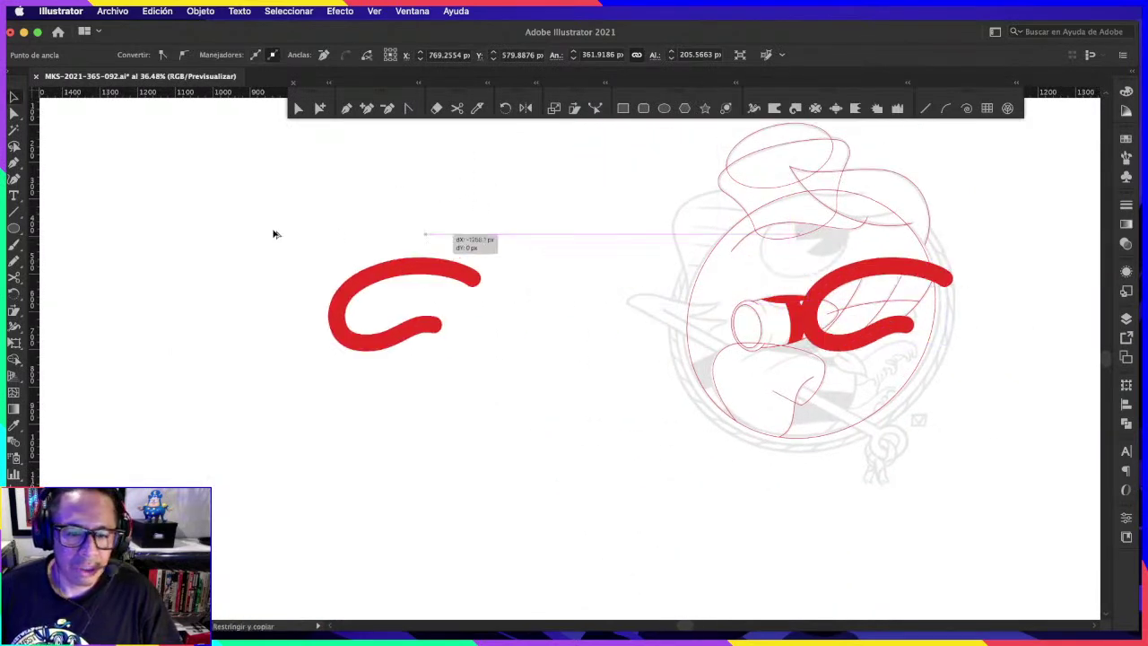
left_click(425, 207)
key("super+z")
left_click(914, 262)
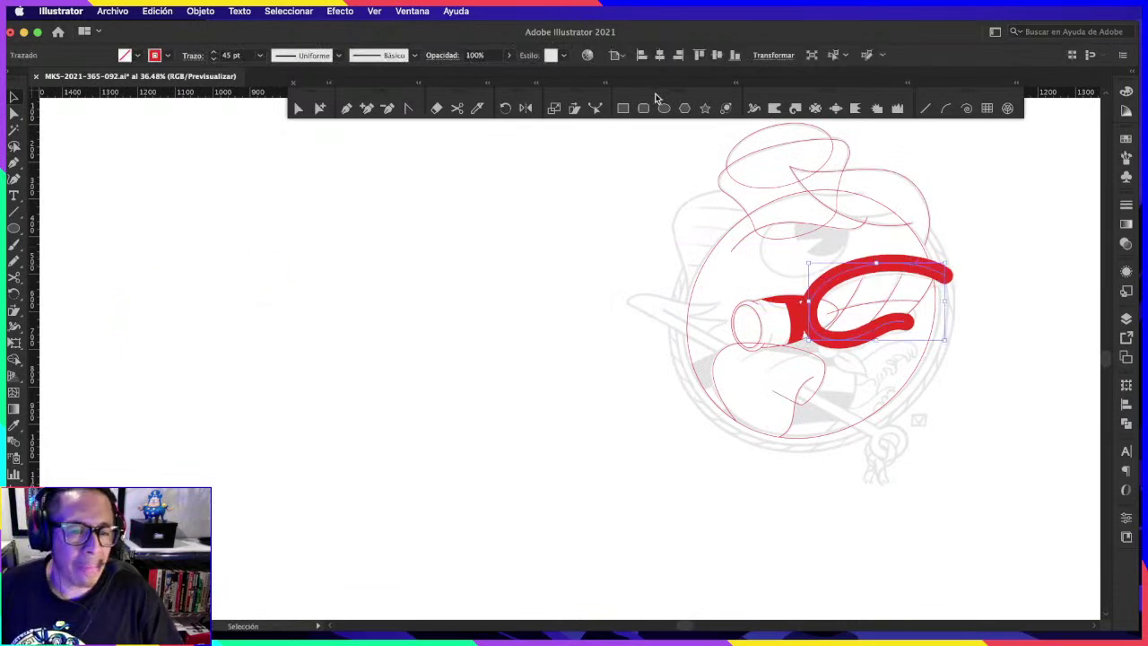
key("a")
left_click(321, 11)
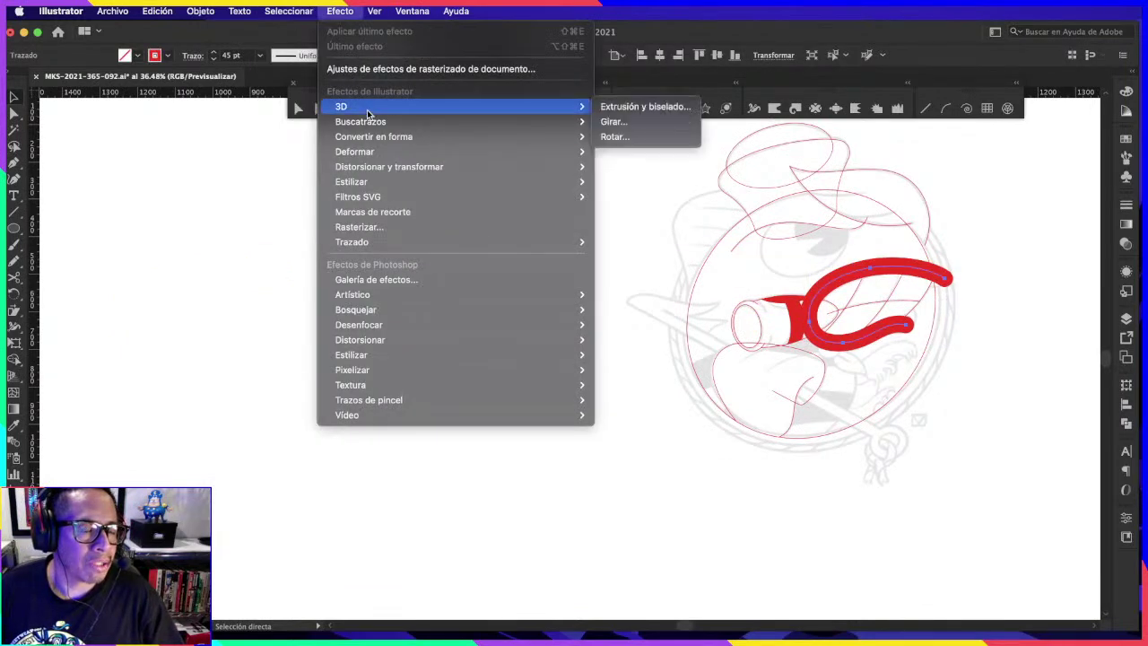
mouse_move(203, 355)
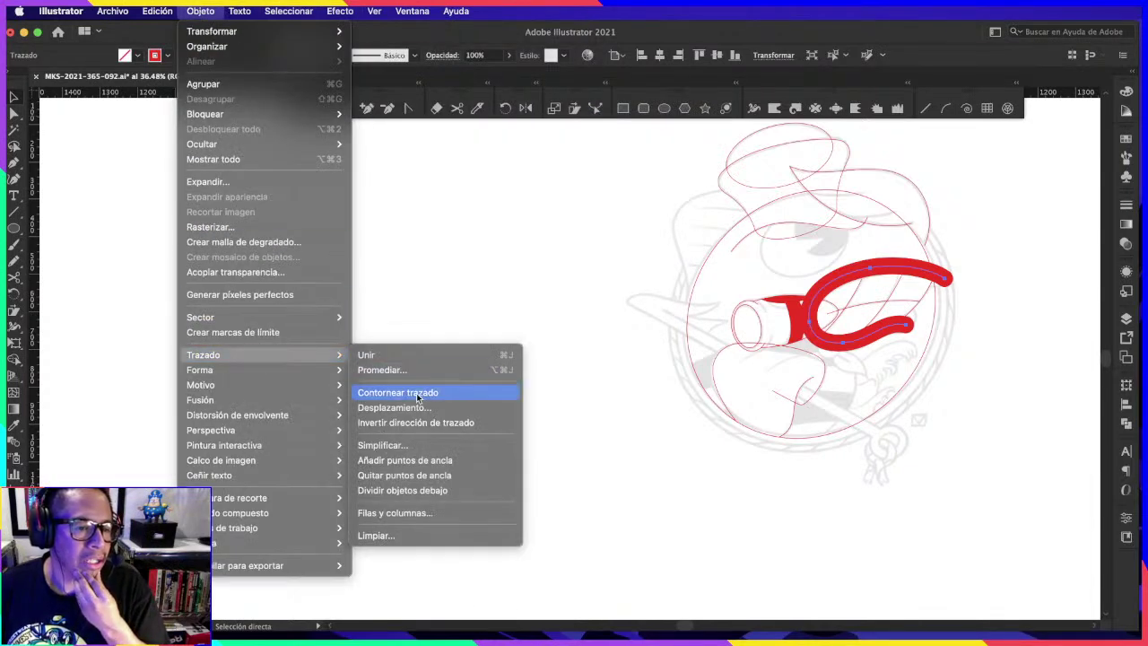
Step: Outline the swoosh stroke and swap fill and stroke for a red outline with no fill
left_click(421, 392)
key("shift+x")
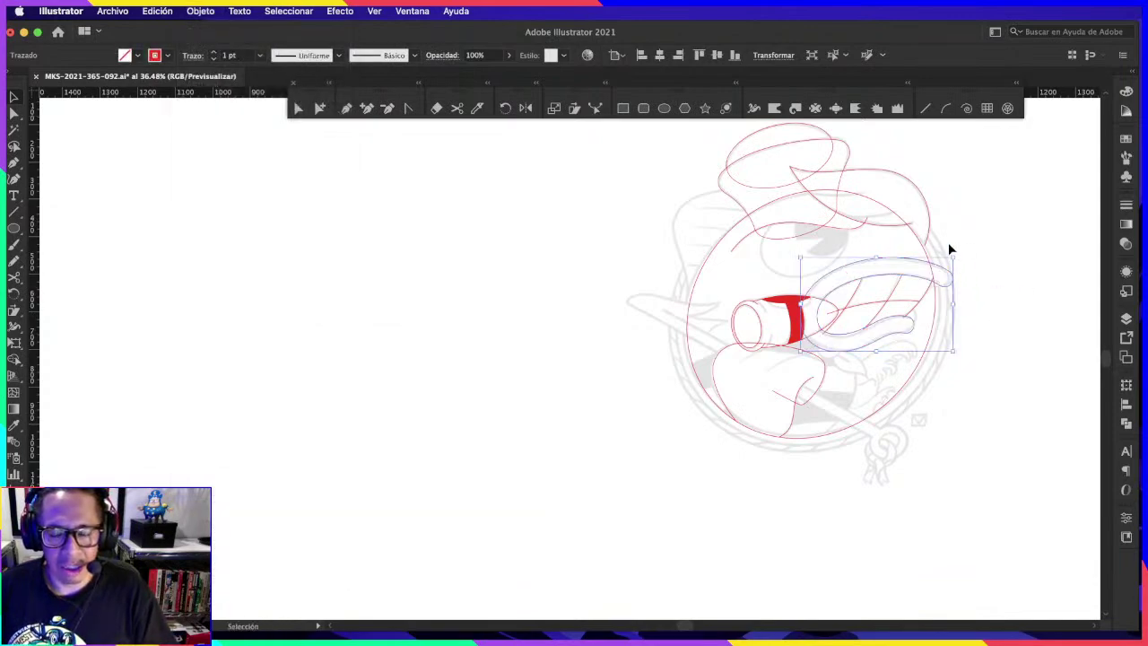
scroll(951, 248, "up", 3)
scroll(951, 248, "up", 3)
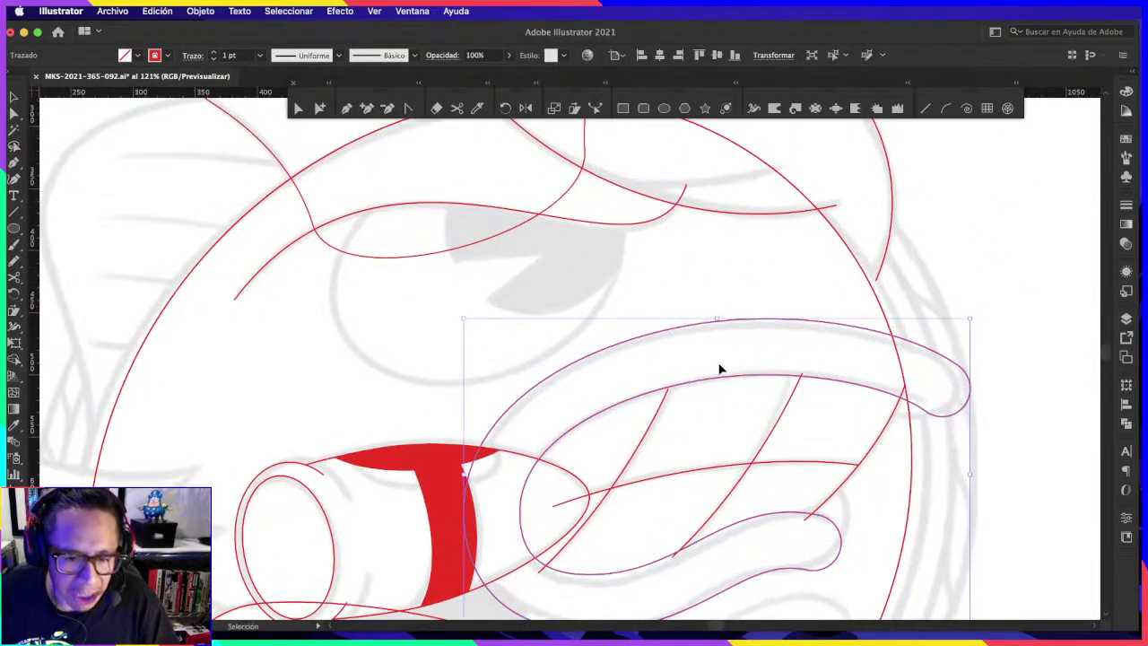
left_click_drag(719, 369, 729, 286)
left_click(13, 114)
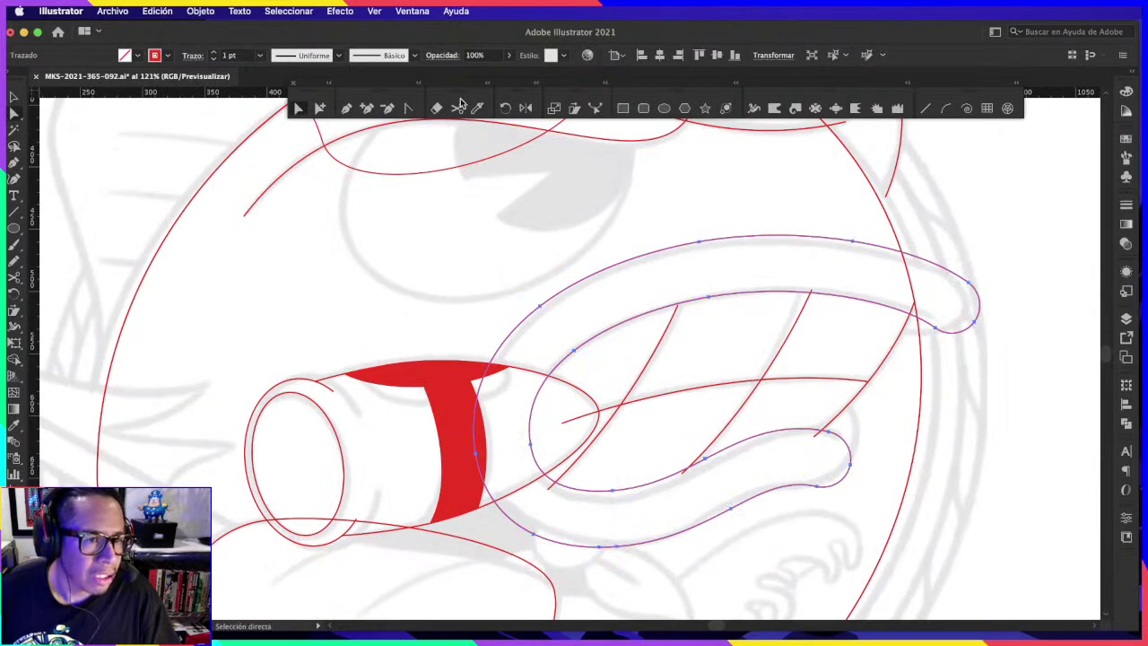
Step: Simplify the outlined swoosh path down to 9 points
left_click(201, 11)
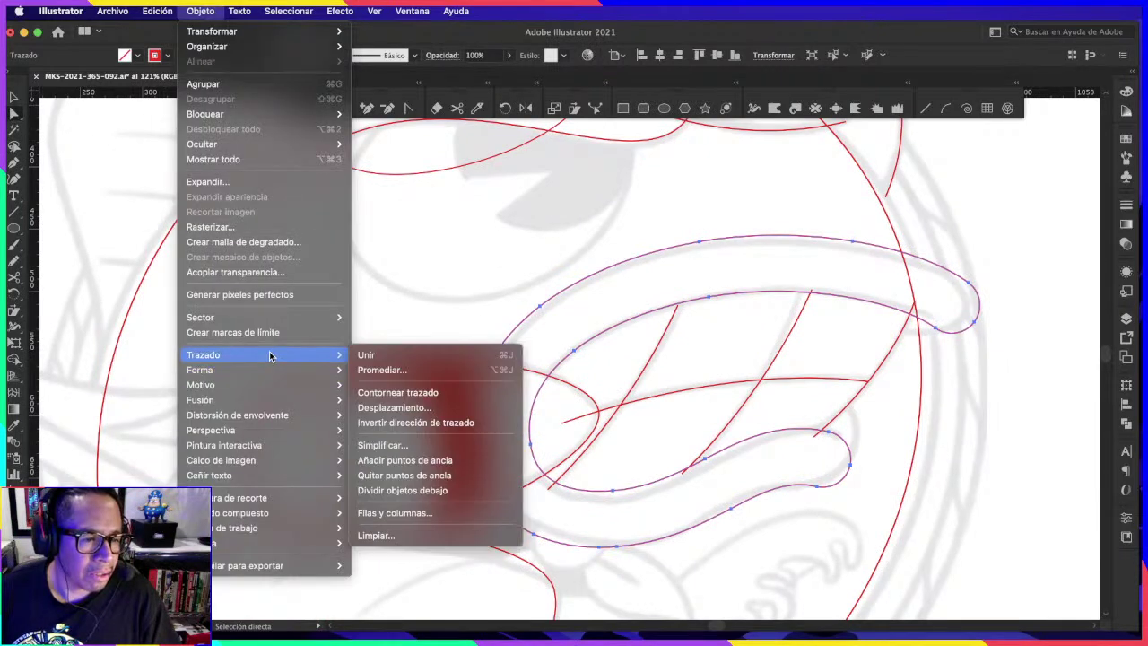
left_click(411, 444)
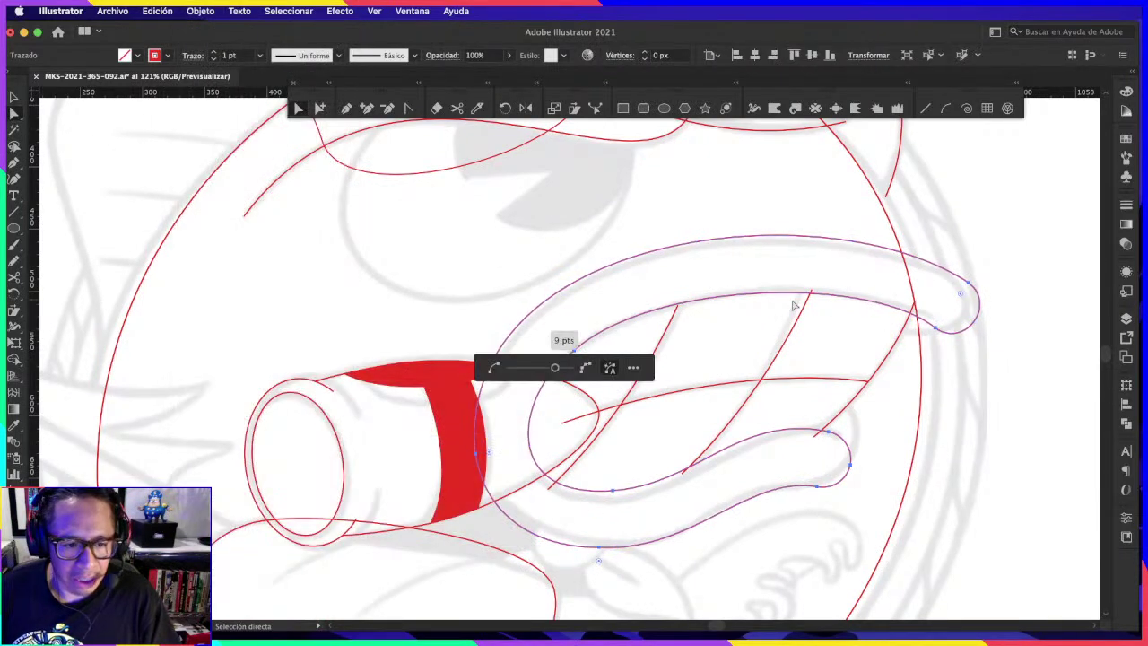
left_click_drag(633, 367, 460, 256)
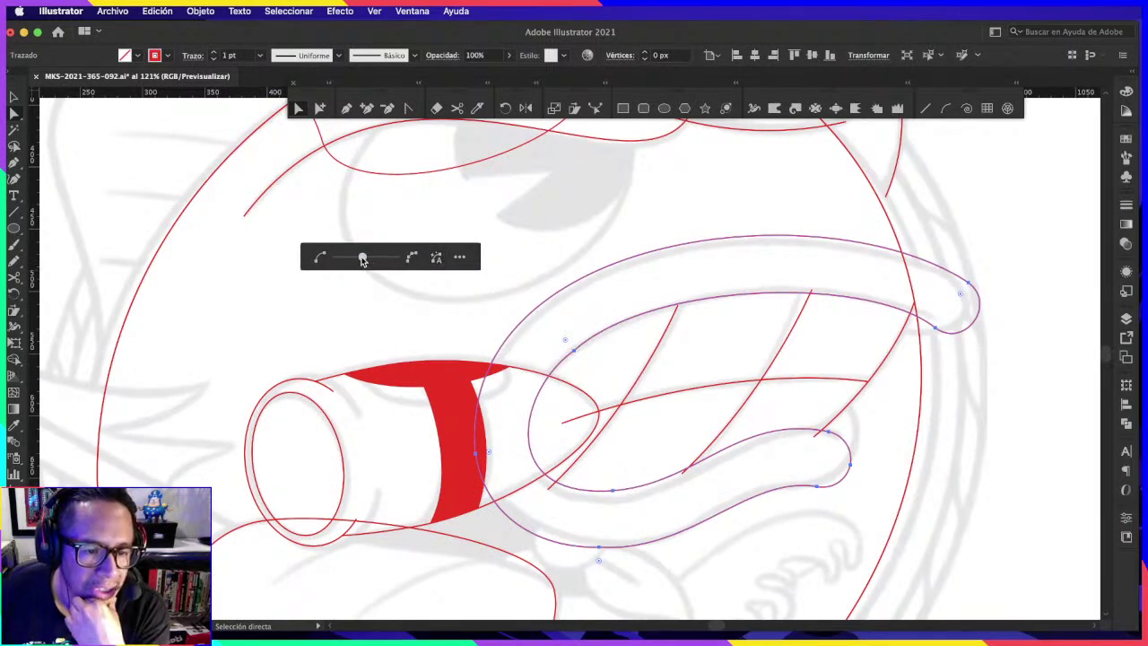
left_click_drag(364, 260, 388, 268)
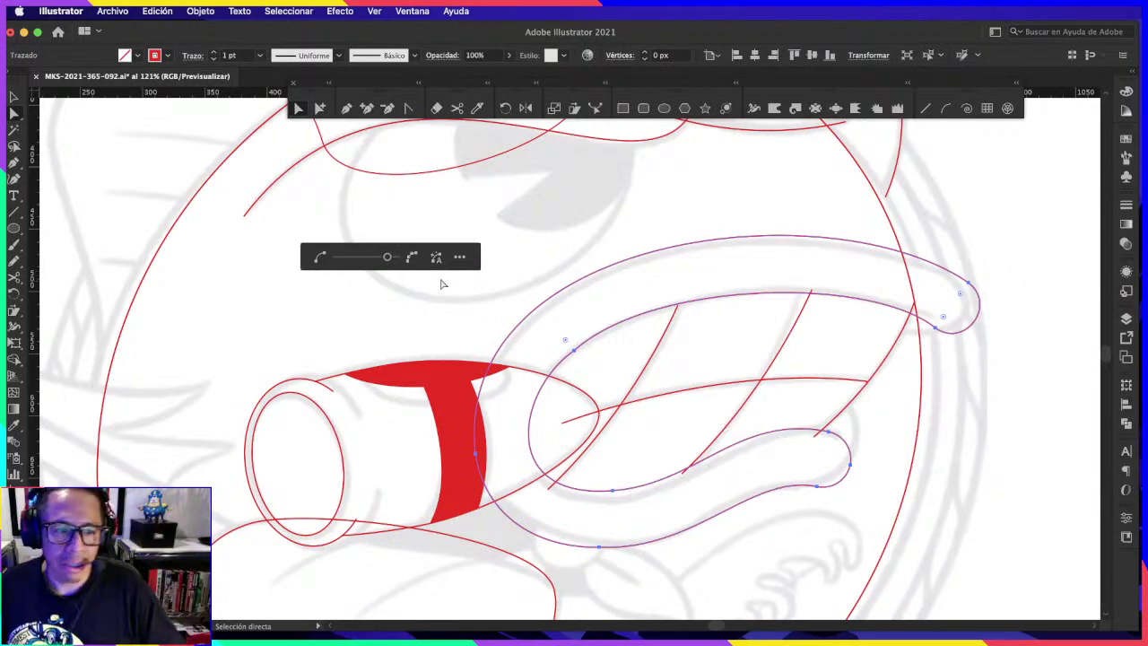
left_click(379, 258)
left_click(573, 349)
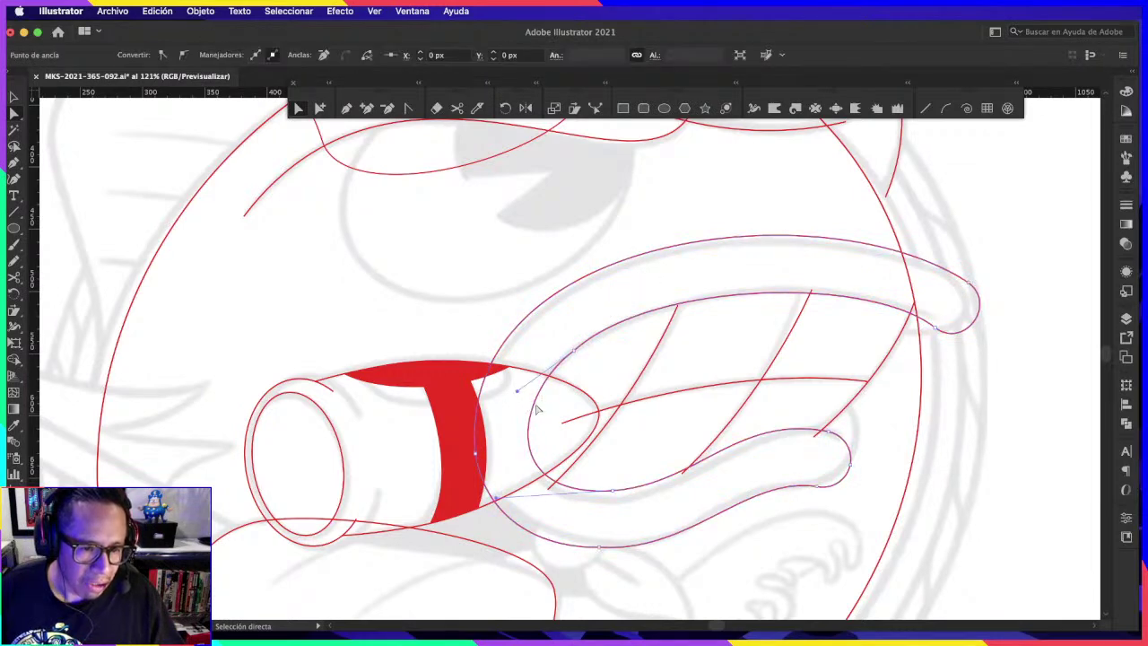
Step: Adjust the inner swoosh curve's handles near the nozzle to smooth its lower bend
left_click(522, 398)
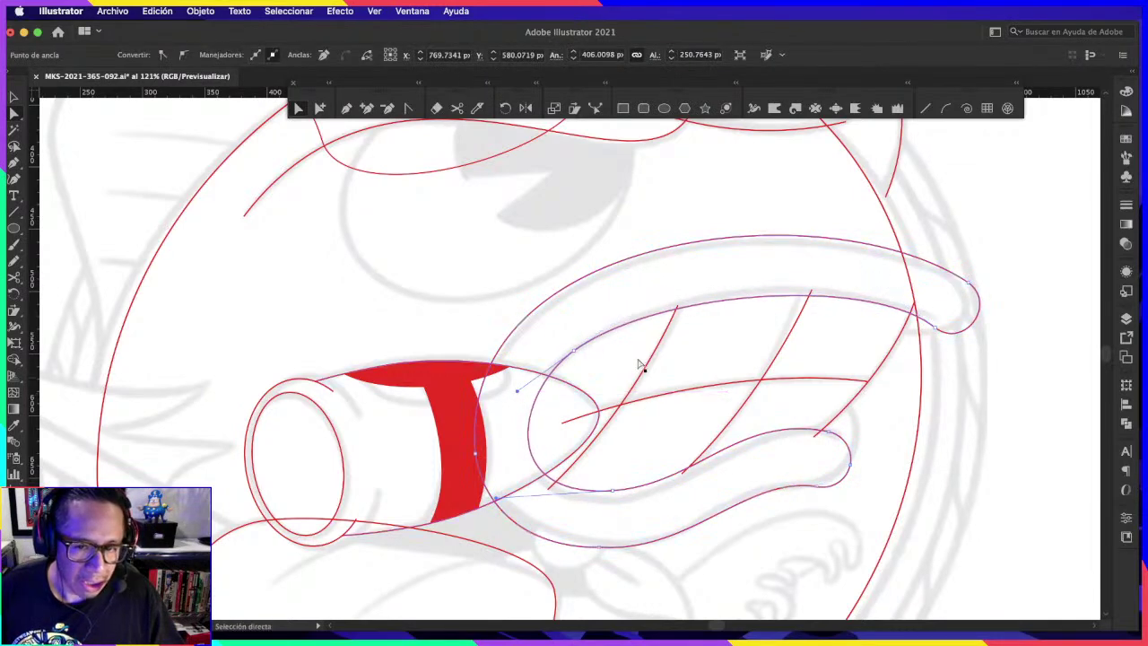
mouse_move(771, 319)
left_mouse_down()
mouse_move(835, 297)
mouse_move(624, 313)
left_mouse_up()
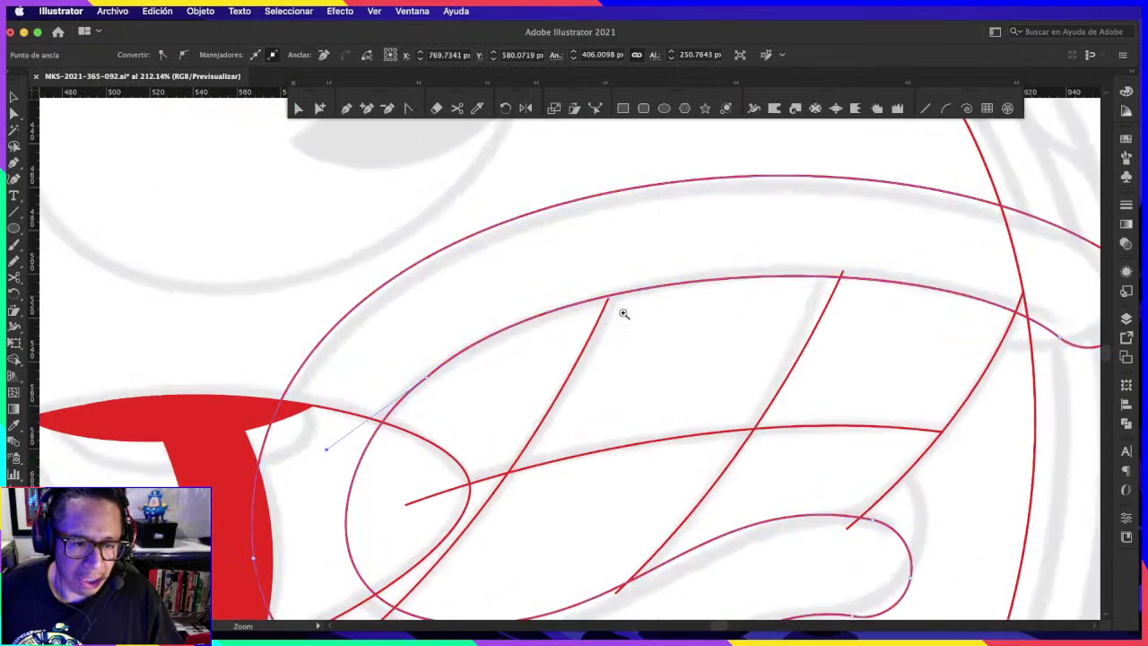
left_click(424, 375)
mouse_move(326, 449)
left_mouse_down()
mouse_move(324, 468)
mouse_move(306, 471)
left_mouse_up()
mouse_move(661, 294)
left_mouse_down()
mouse_move(635, 329)
mouse_move(691, 474)
mouse_move(741, 385)
mouse_move(762, 385)
left_mouse_up()
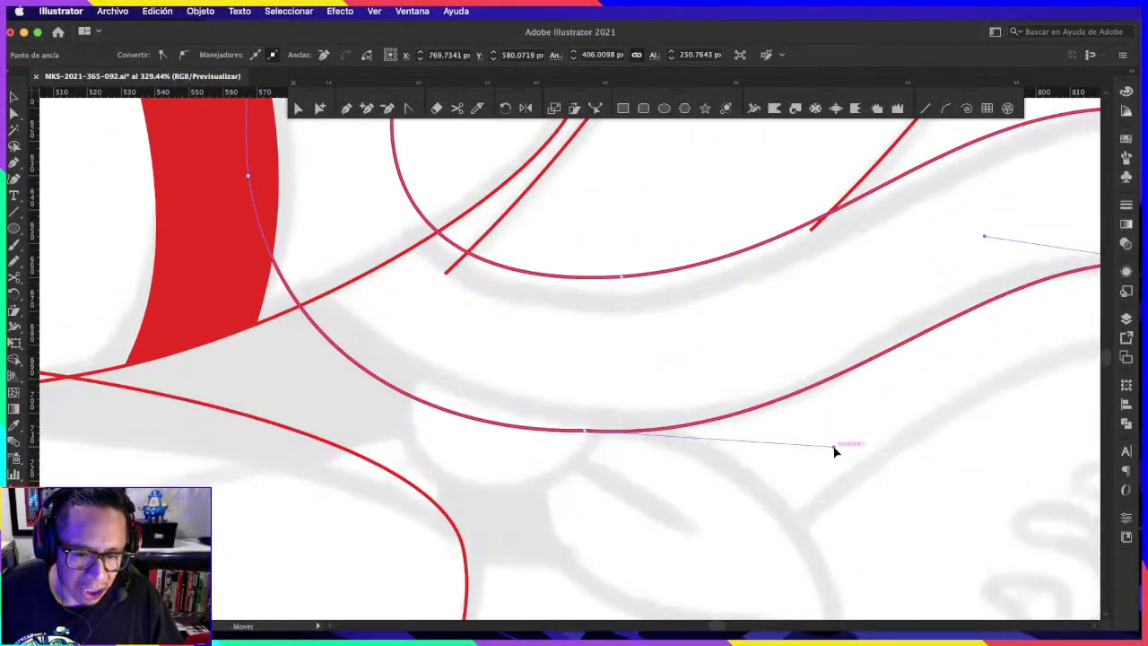
left_click_drag(834, 446, 846, 431)
scroll(982, 374, "right", 5)
scroll(981, 374, "up", 2)
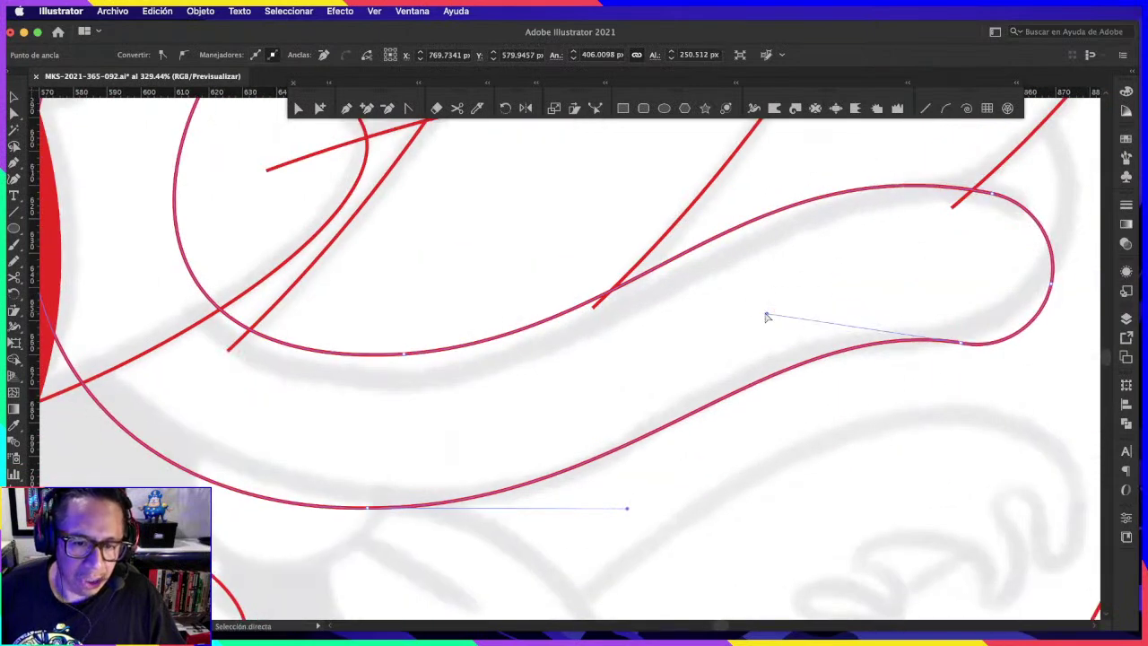
left_click_drag(767, 317, 748, 308)
scroll(897, 295, "up", 1)
scroll(888, 269, "up", 1)
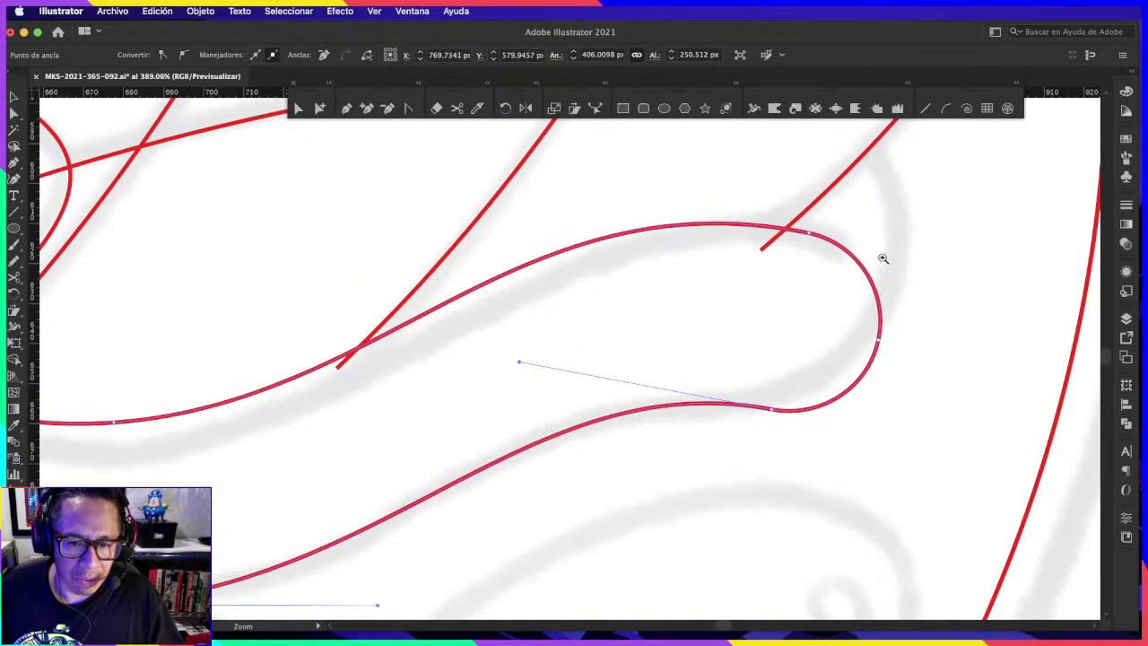
Step: Delete the inner loop's right bend and move the open endpoint up to the crossing line
left_click(870, 293)
key("Delete")
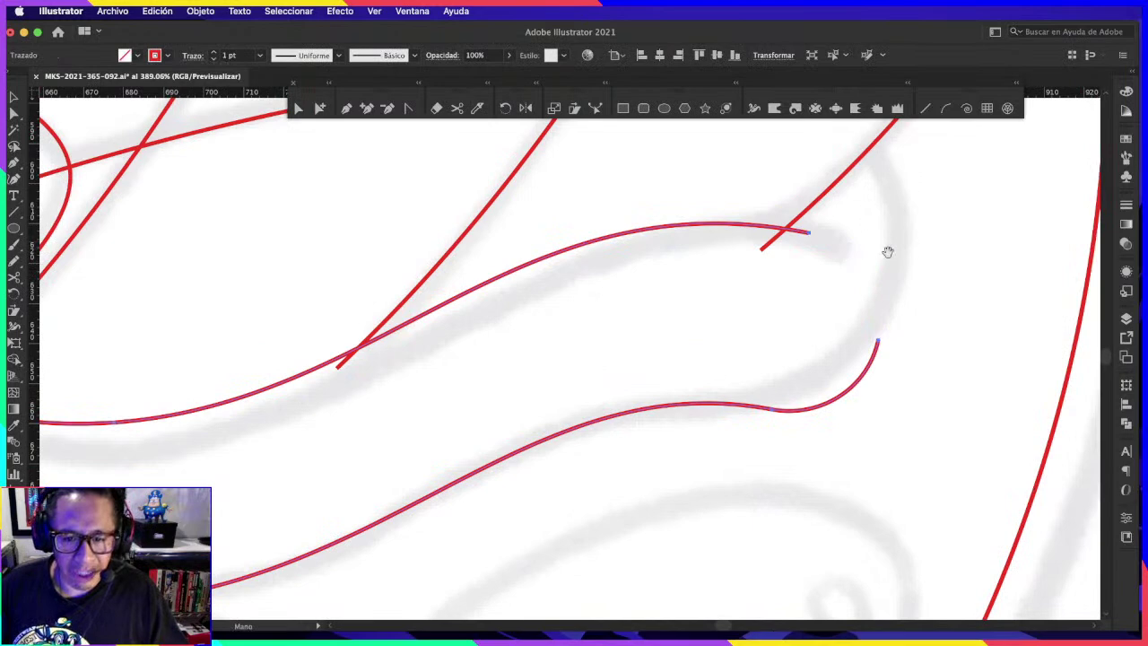
scroll(897, 296, "up", 2)
left_click(928, 336)
left_click_drag(852, 390, 858, 191)
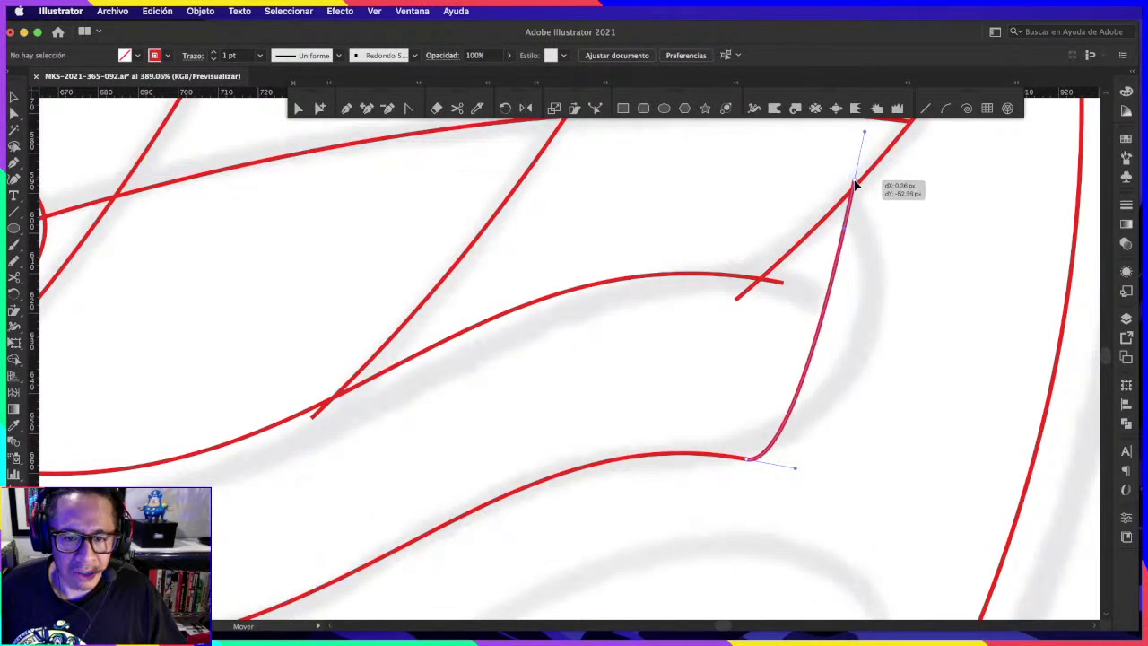
Step: Pull out new handles with the Anchor Point tool to bulge and round the bend
key("z")
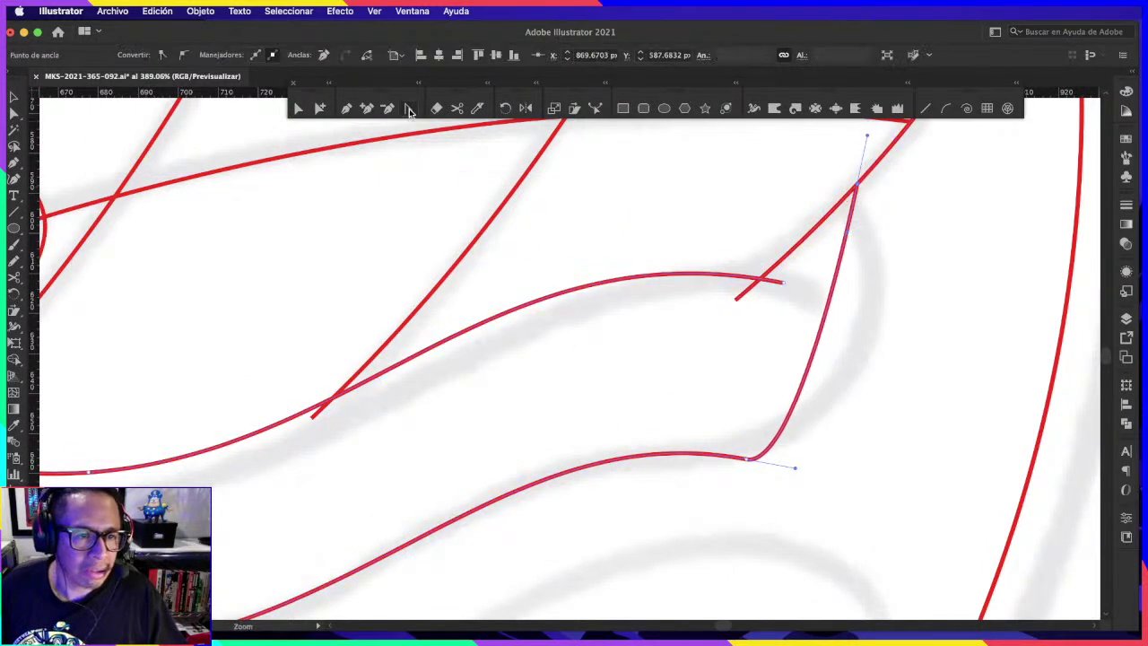
left_click(409, 108)
left_click_drag(858, 187, 971, 382)
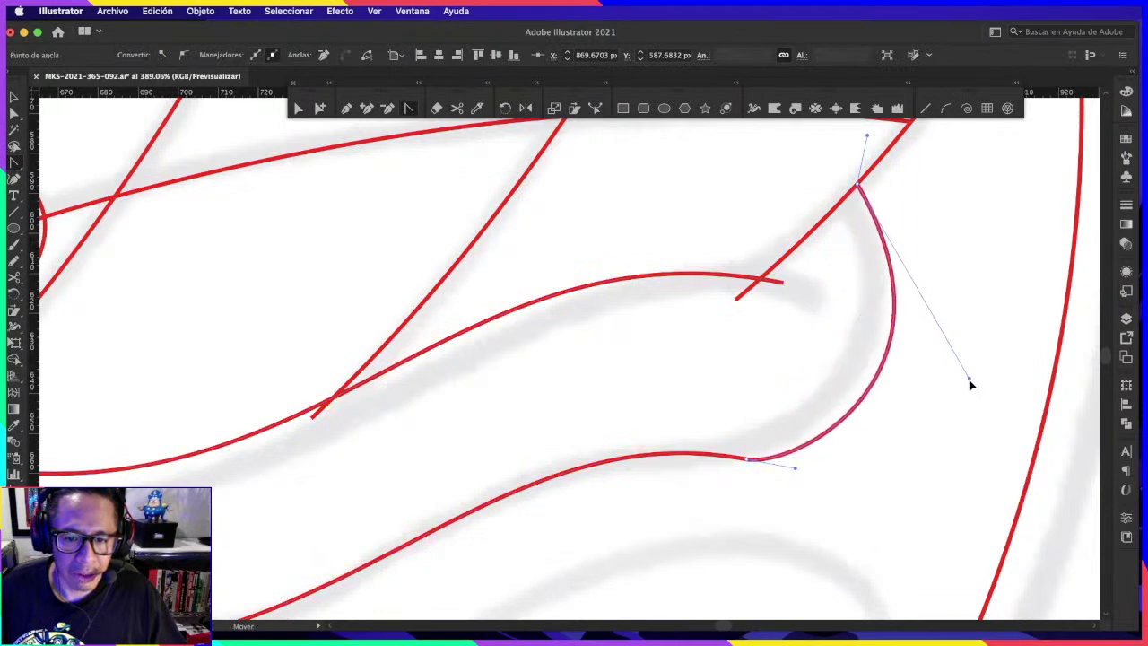
left_click_drag(861, 188, 853, 150)
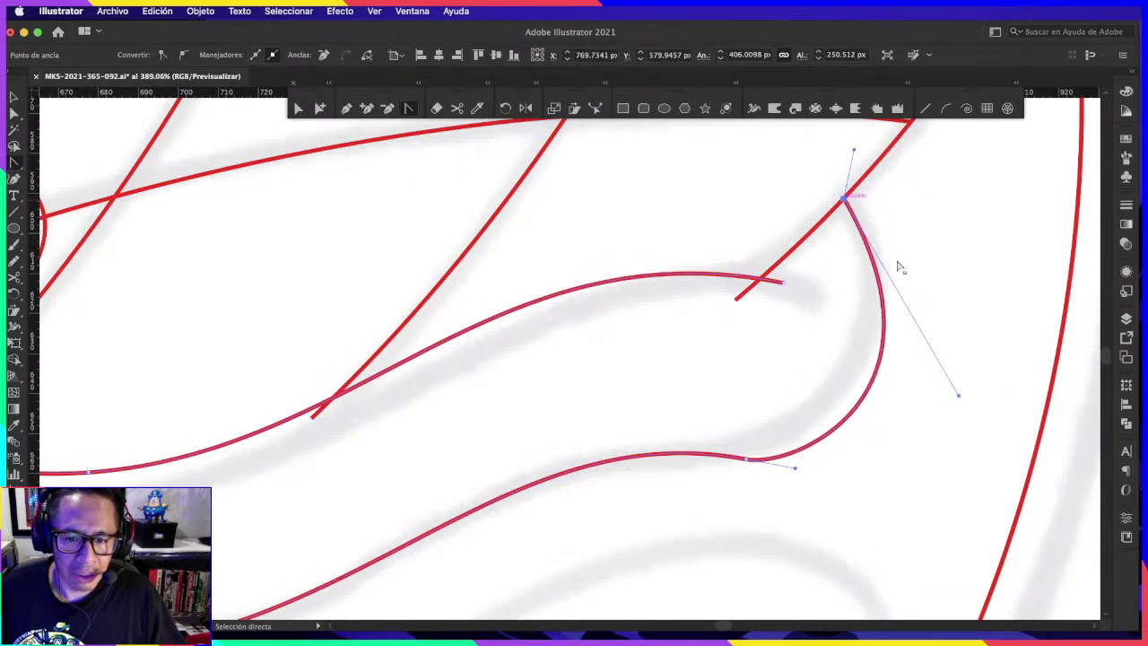
left_click_drag(972, 382, 965, 324)
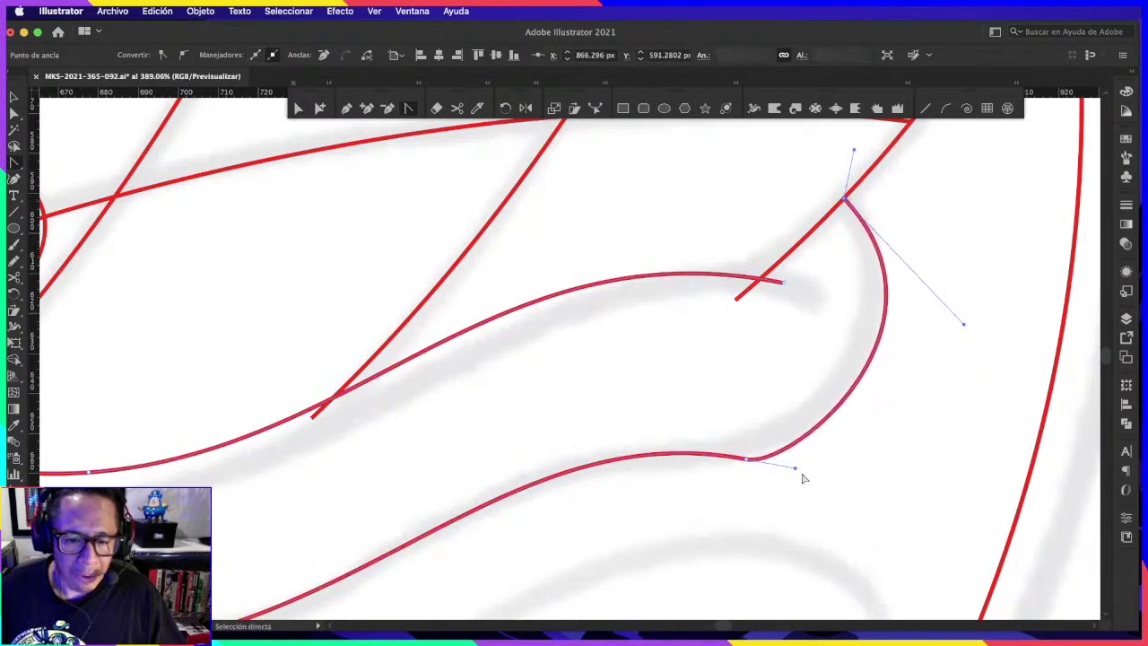
left_click_drag(797, 473, 867, 482)
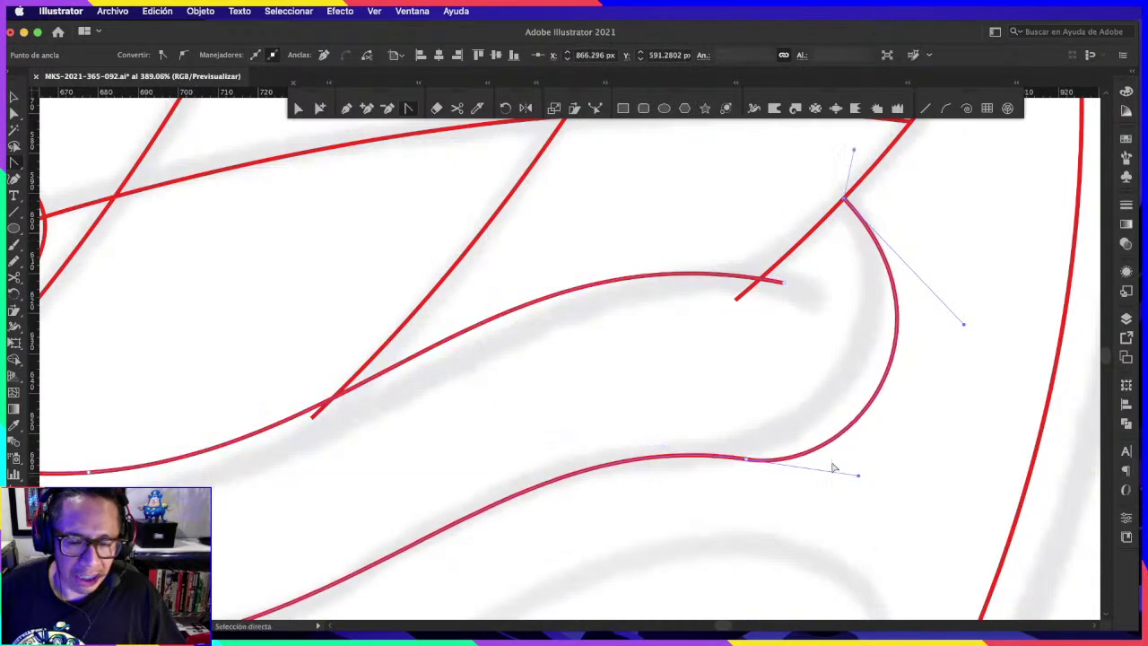
Step: Nudge the curve's top anchor onto the crossing line
key("super+minus")
scroll(862, 381, "down", 2)
scroll(915, 350, "up", 1)
scroll(915, 260, "up", 1)
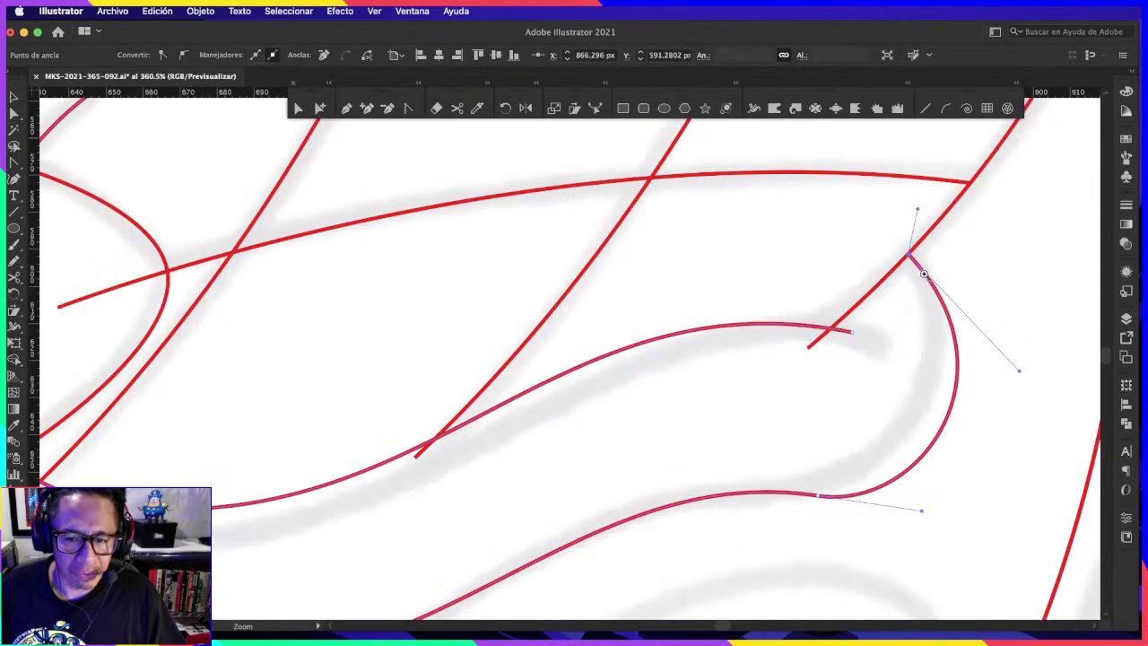
scroll(924, 247, "up", 1)
left_click_drag(906, 253, 888, 266)
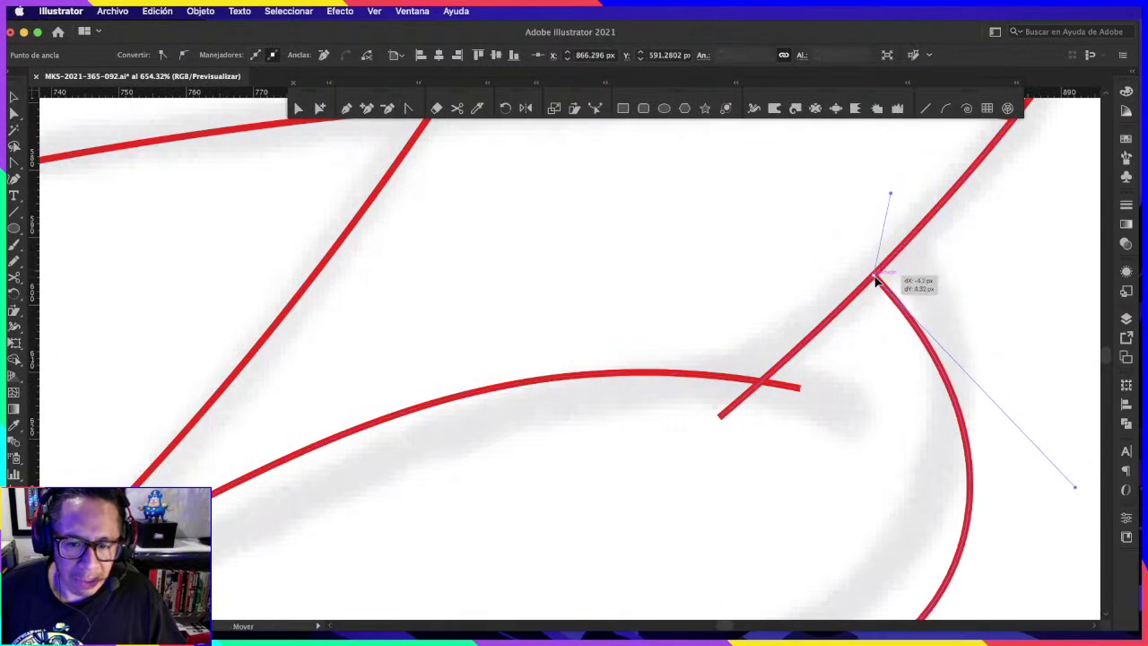
scroll(822, 317, "down", 1)
scroll(897, 359, "up", 1)
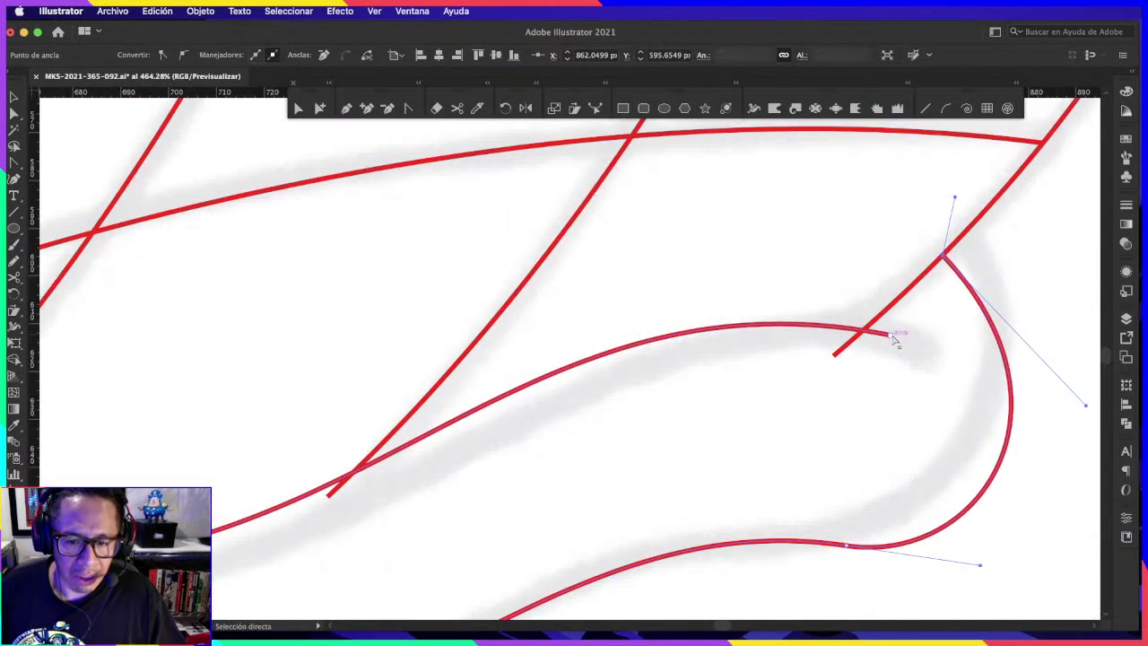
Step: Lift the lower curve end's handle to raise the curve, then deselect
left_click(933, 344)
scroll(498, 339, "left", 5)
scroll(574, 296, "down", 2)
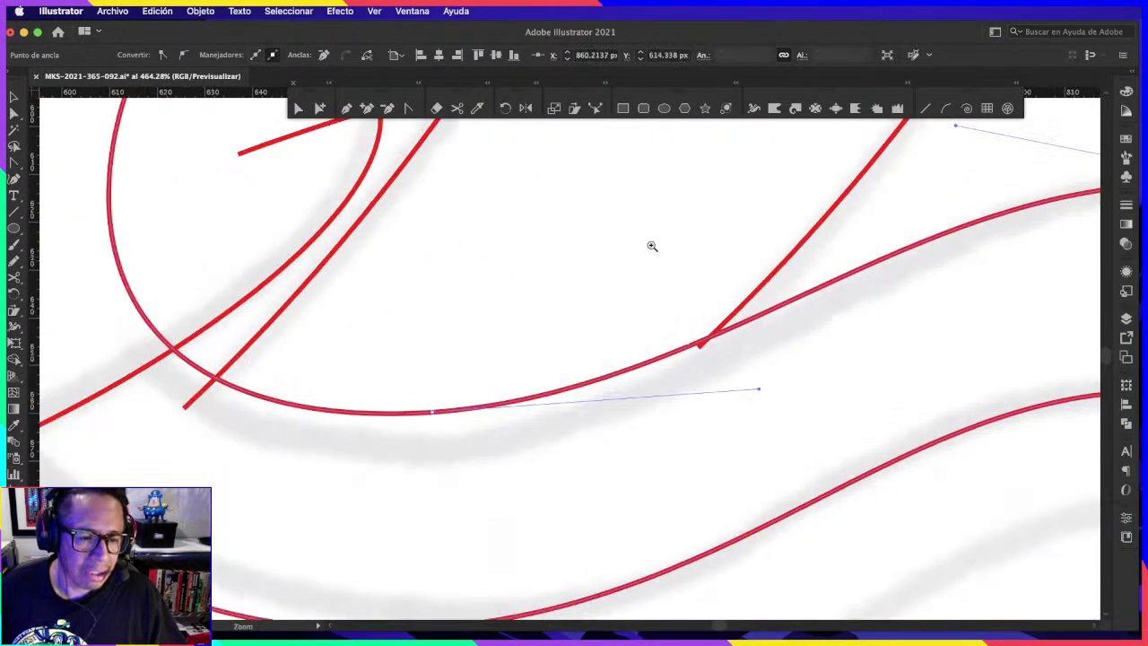
scroll(538, 359, "right", 5)
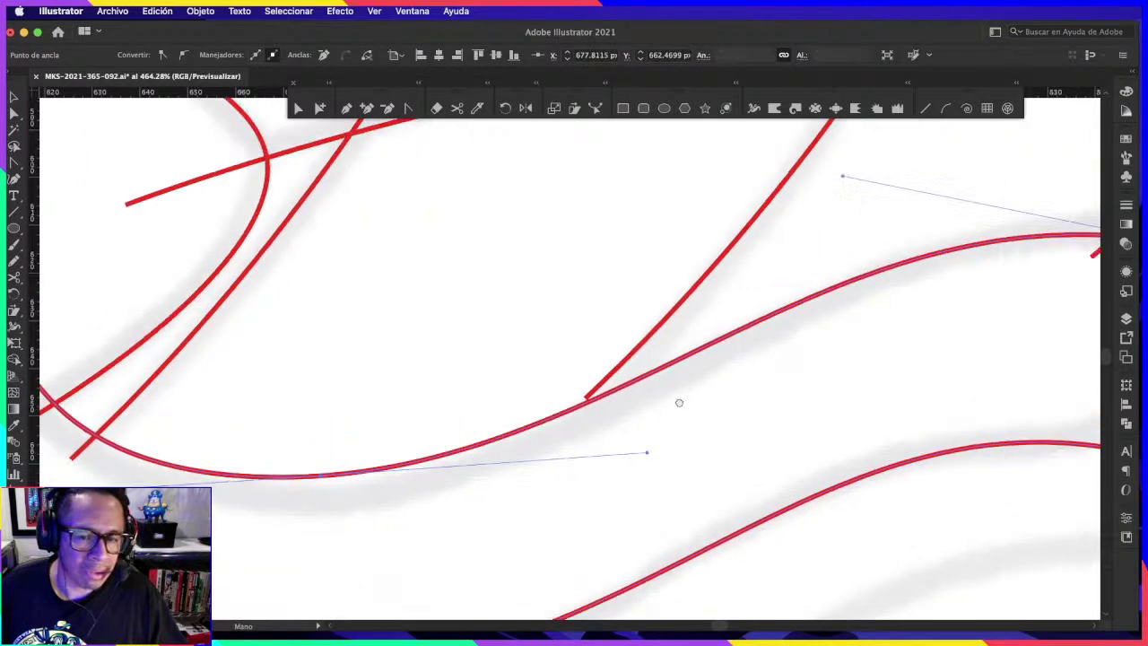
scroll(639, 284, "up", 3)
left_click_drag(596, 272, 583, 244)
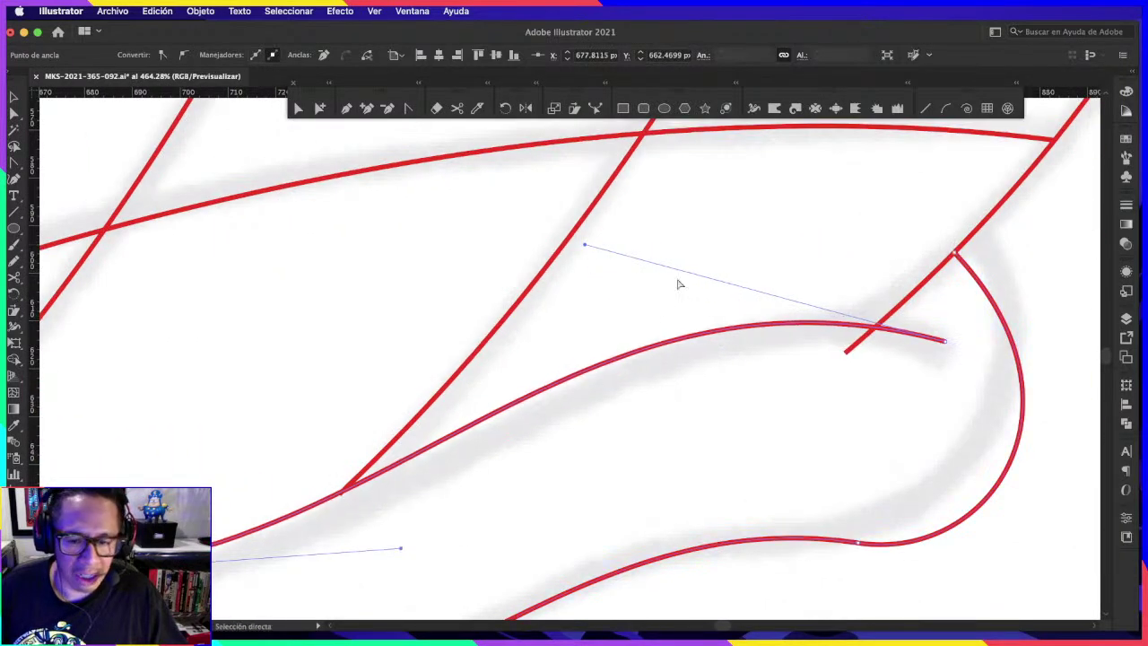
scroll(976, 333, "up", 2)
left_click(942, 352)
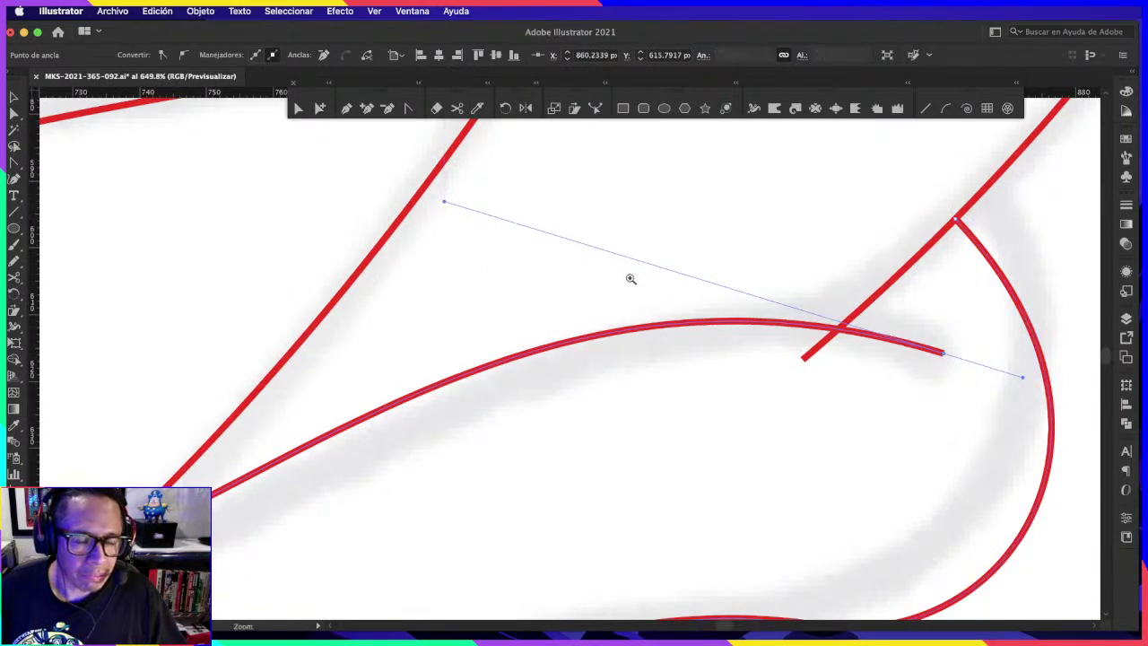
scroll(684, 327, "down", 5)
left_click(911, 314)
key("z")
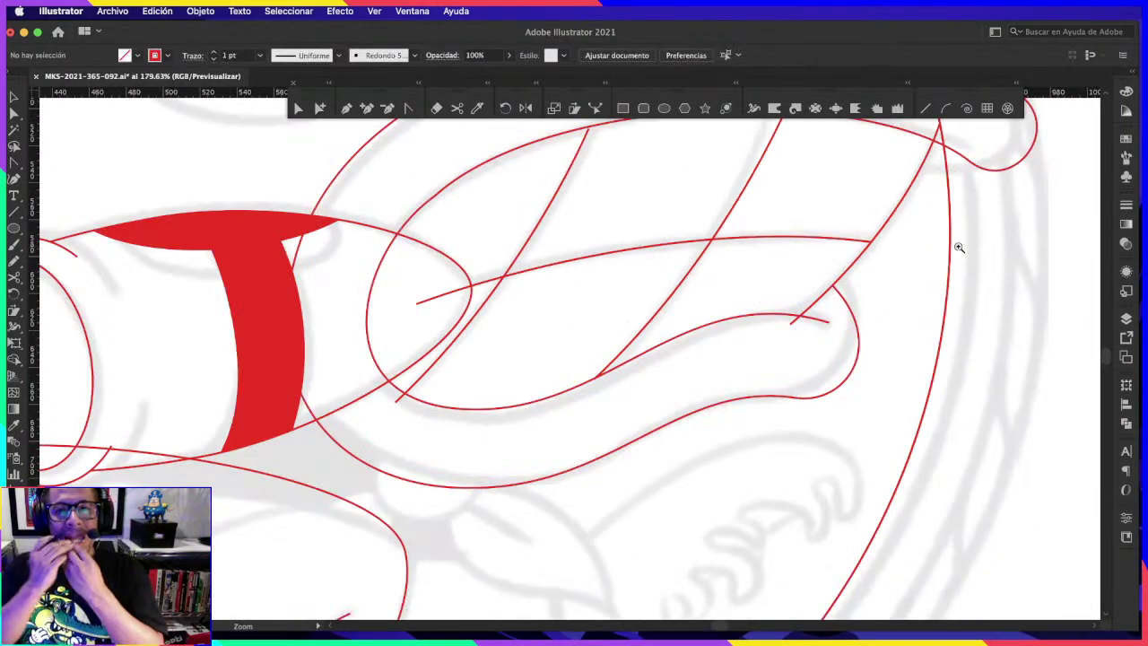
Step: Pull the swoosh path's anchors to reshape its curve near the crossing lines
key("a")
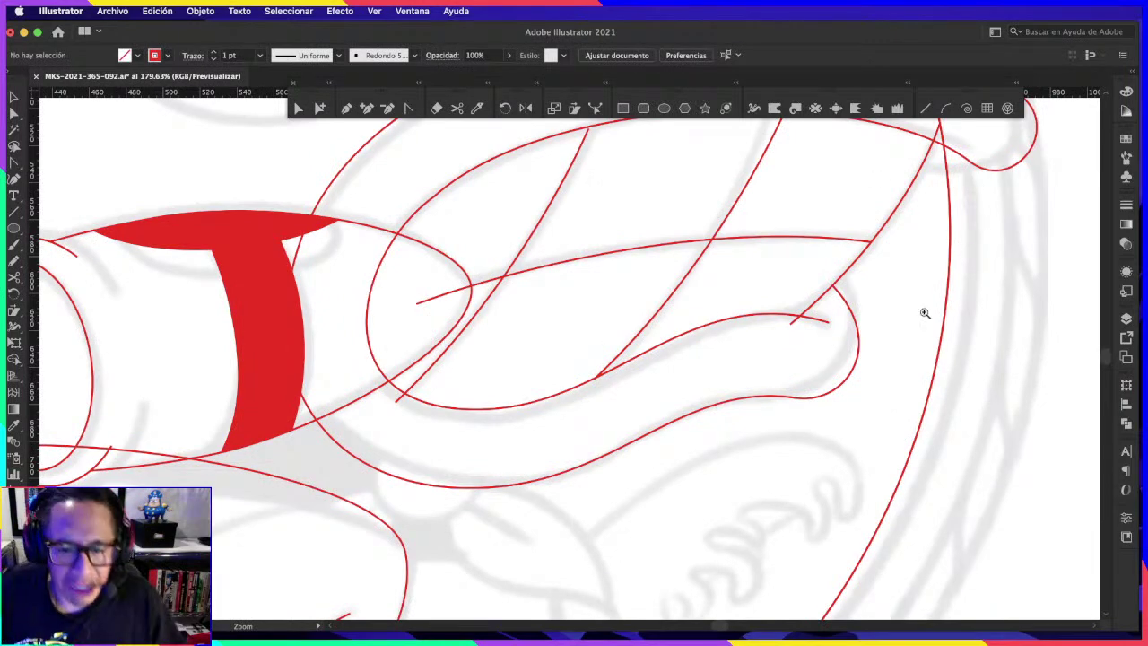
left_click(835, 289)
left_click_drag(836, 292, 834, 310)
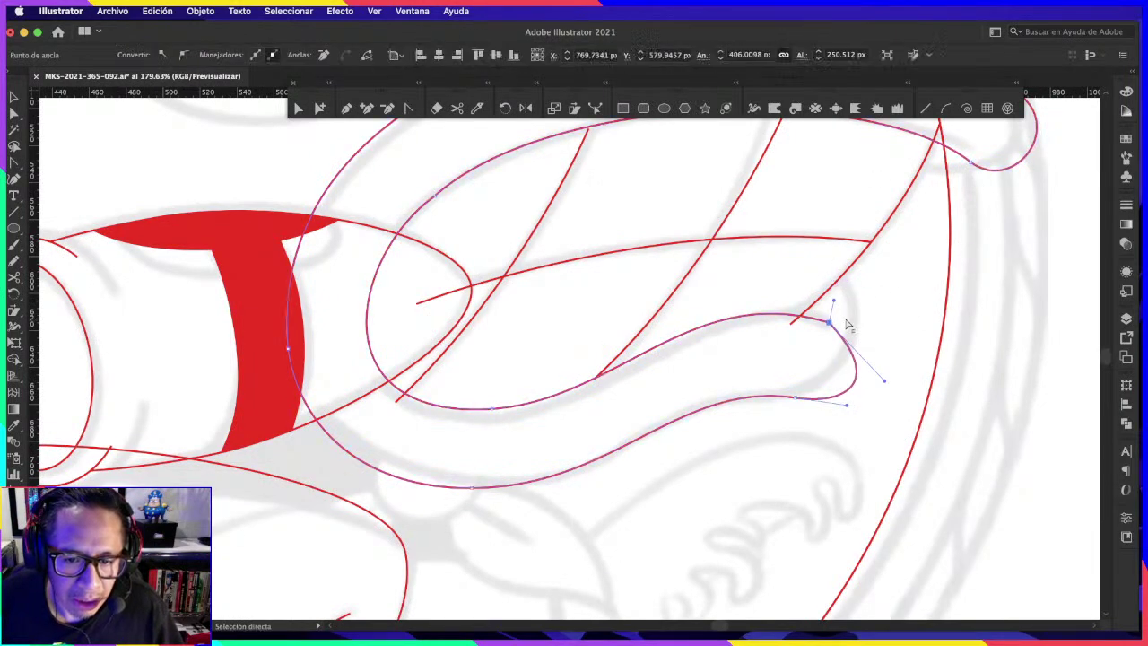
key("z")
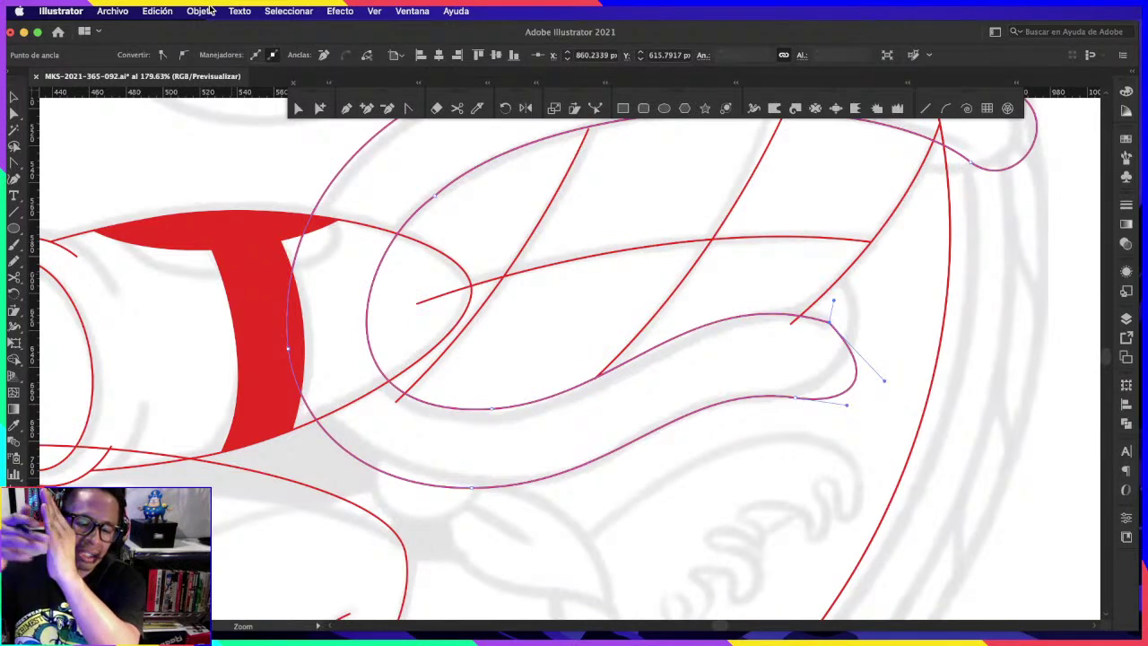
mouse_move(834, 303)
left_mouse_down()
mouse_move(835, 286)
mouse_move(910, 277)
left_mouse_up()
left_click(860, 291)
left_click(779, 269)
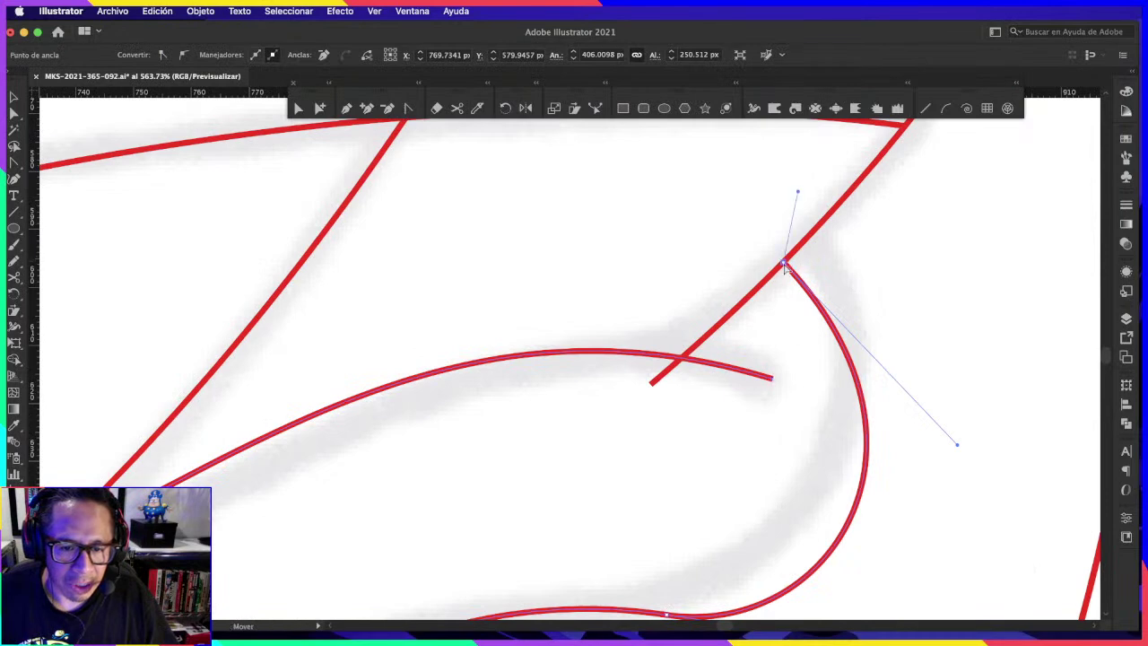
left_click_drag(784, 268, 778, 272)
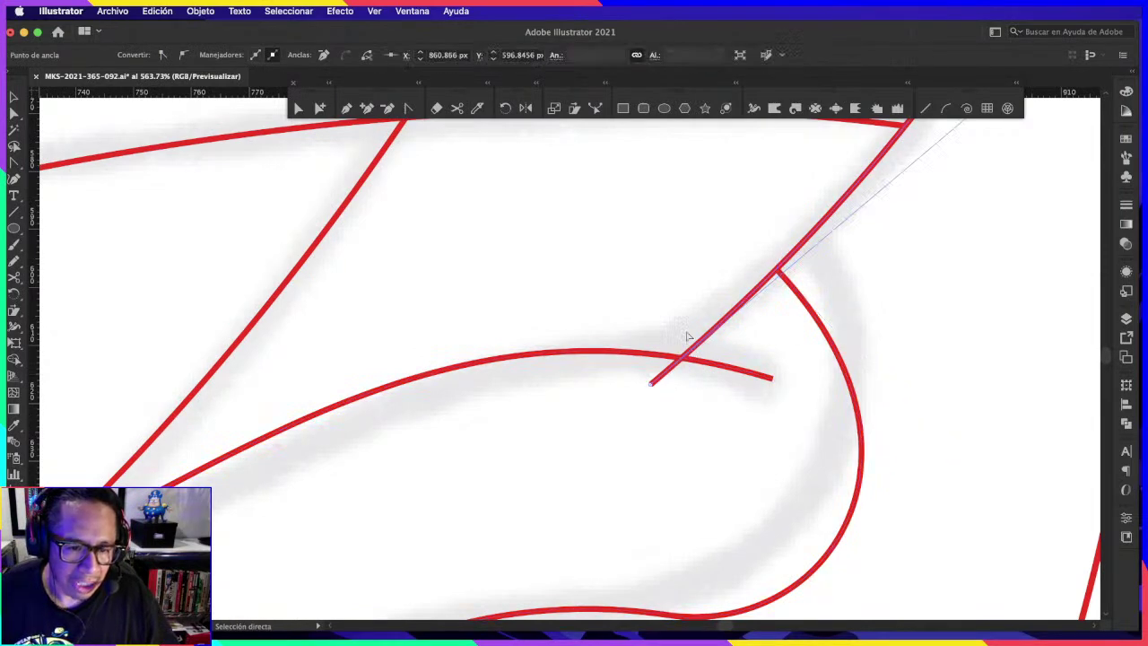
Step: Cut the diagonal line at the intersection and delete its short leftover tail
left_click(457, 108)
left_click(683, 357)
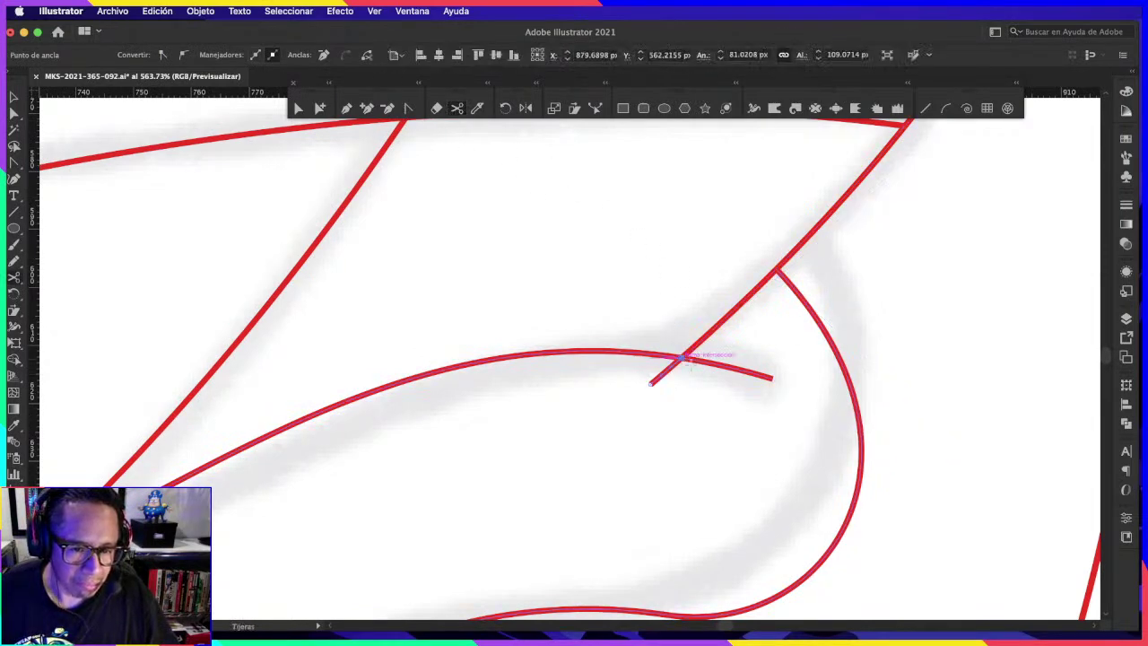
key("Delete")
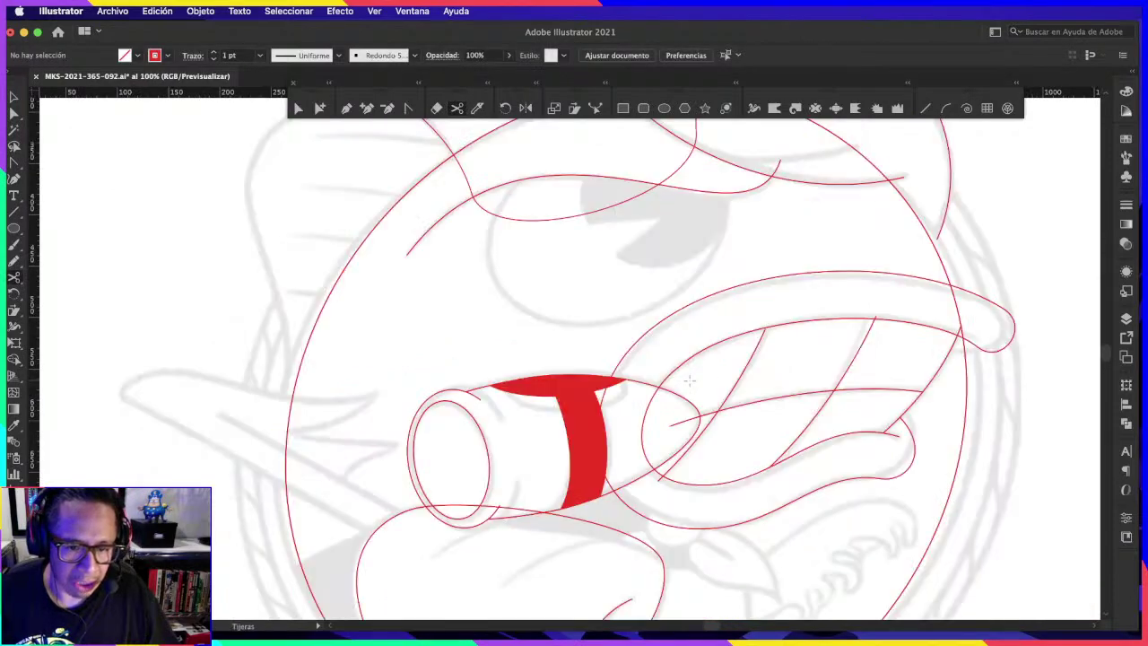
Step: Extend the direction handle of the curl at the swoosh's right end
left_click_drag(689, 382, 910, 280)
left_click(910, 280)
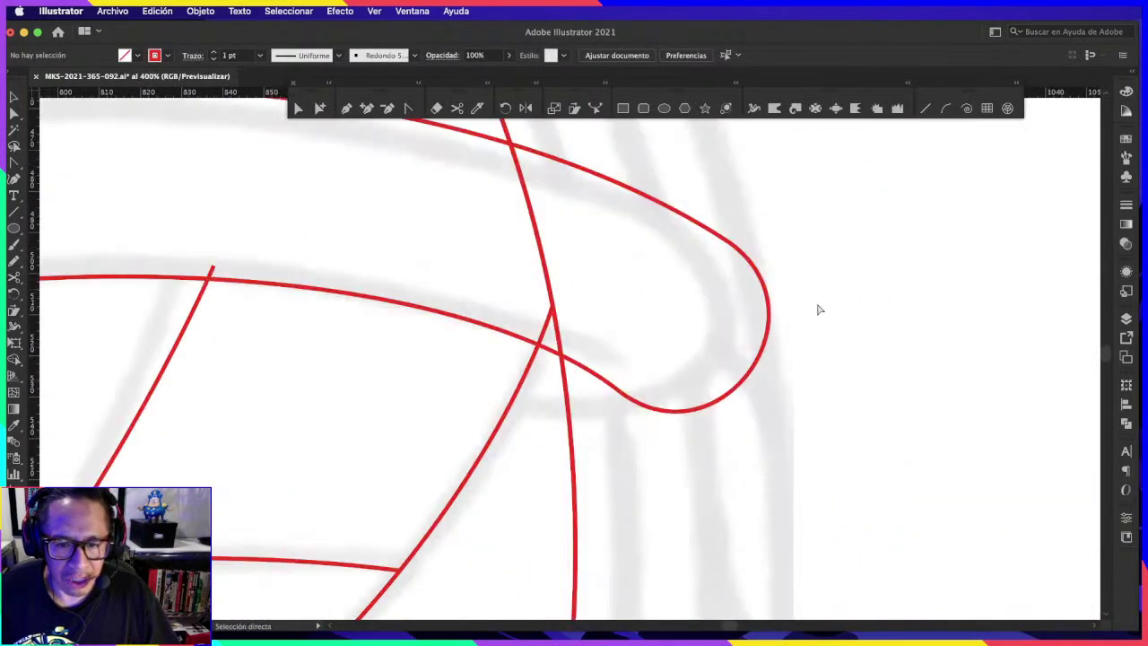
left_click(717, 368)
scroll(722, 363, "up", 2)
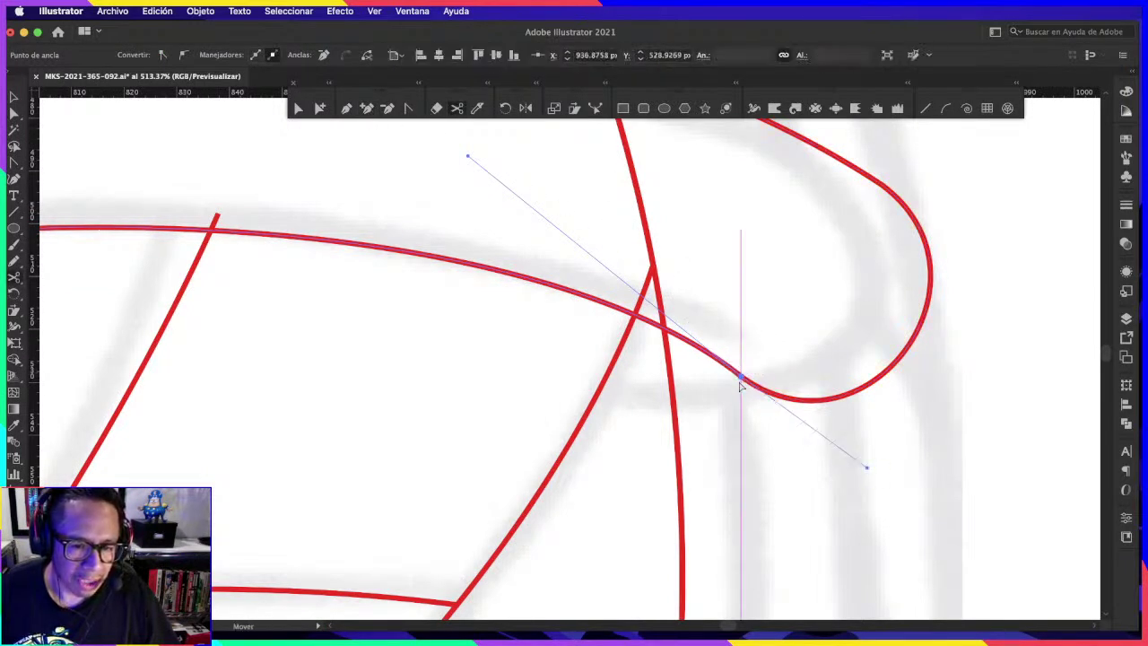
left_click_drag(738, 374, 708, 410)
key("ctrl+z")
mouse_move(793, 351)
left_mouse_down()
mouse_move(751, 401)
mouse_move(595, 401)
left_mouse_up()
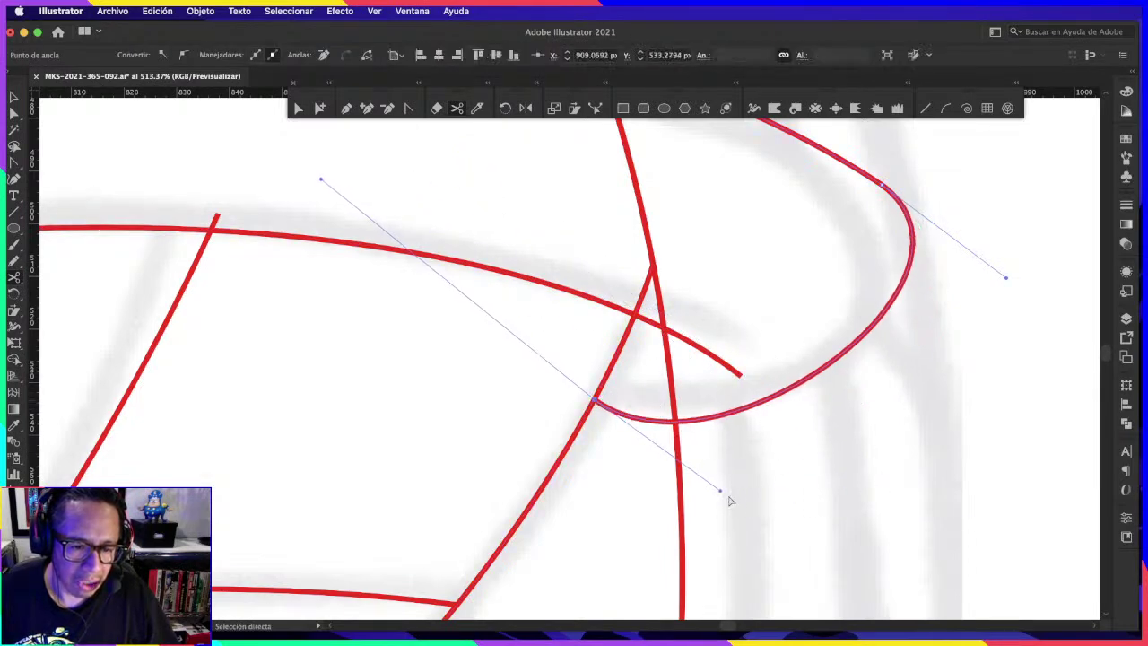
left_click_drag(722, 492, 840, 470)
Step: Pull the loop's upper-right anchor inward and fine-tune its upper handle
key("c")
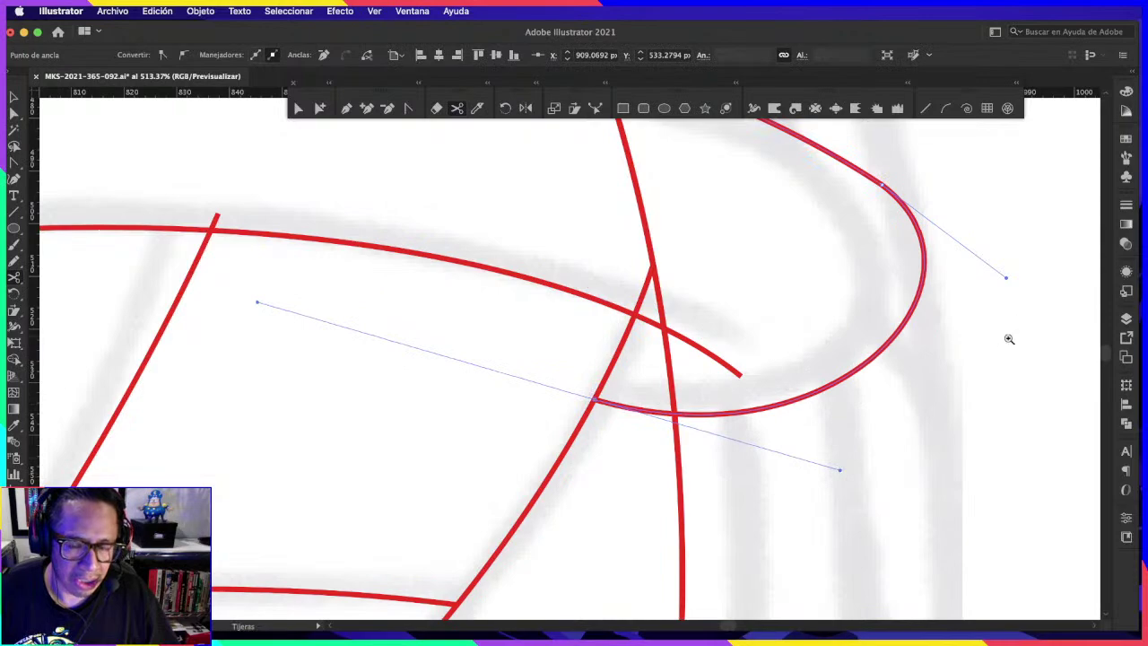
scroll(1009, 339, "down", 5)
scroll(1014, 295, "up", 3)
scroll(948, 290, "up", 2)
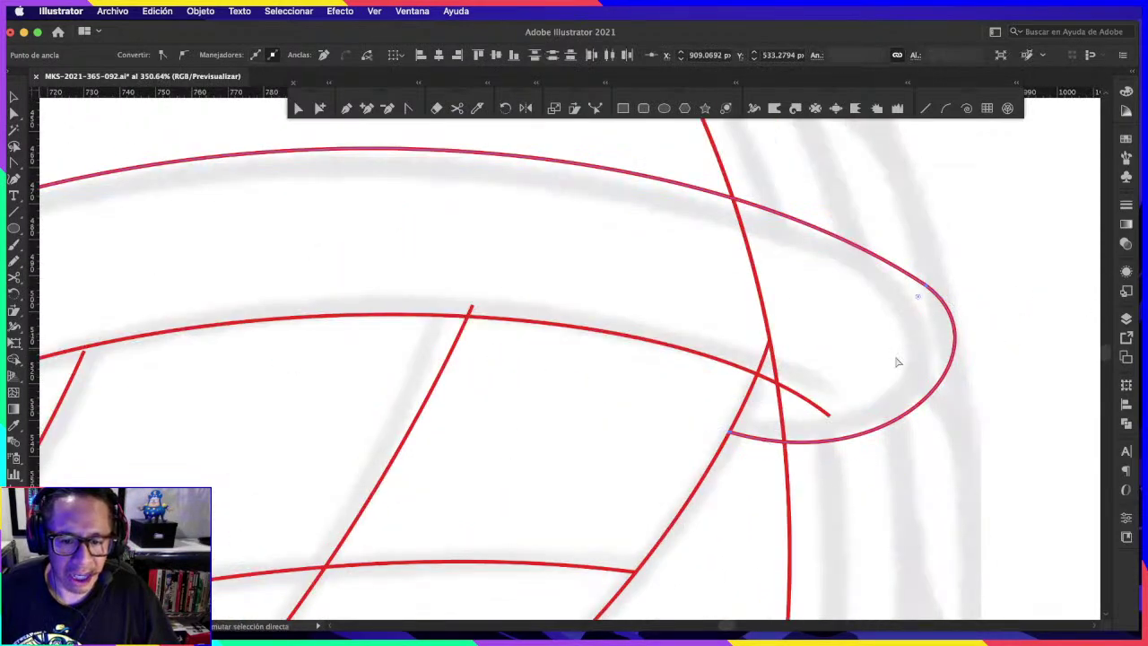
left_click_drag(921, 285, 897, 284)
left_click(948, 264)
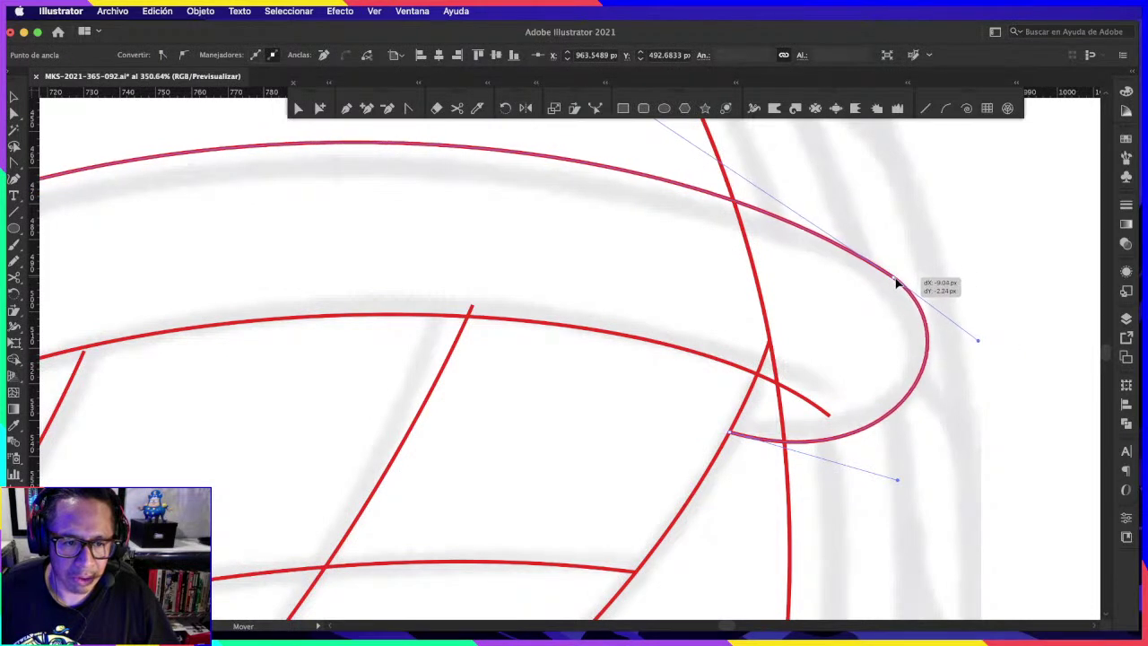
scroll(556, 211, "down", 2)
scroll(452, 145, "down", 2)
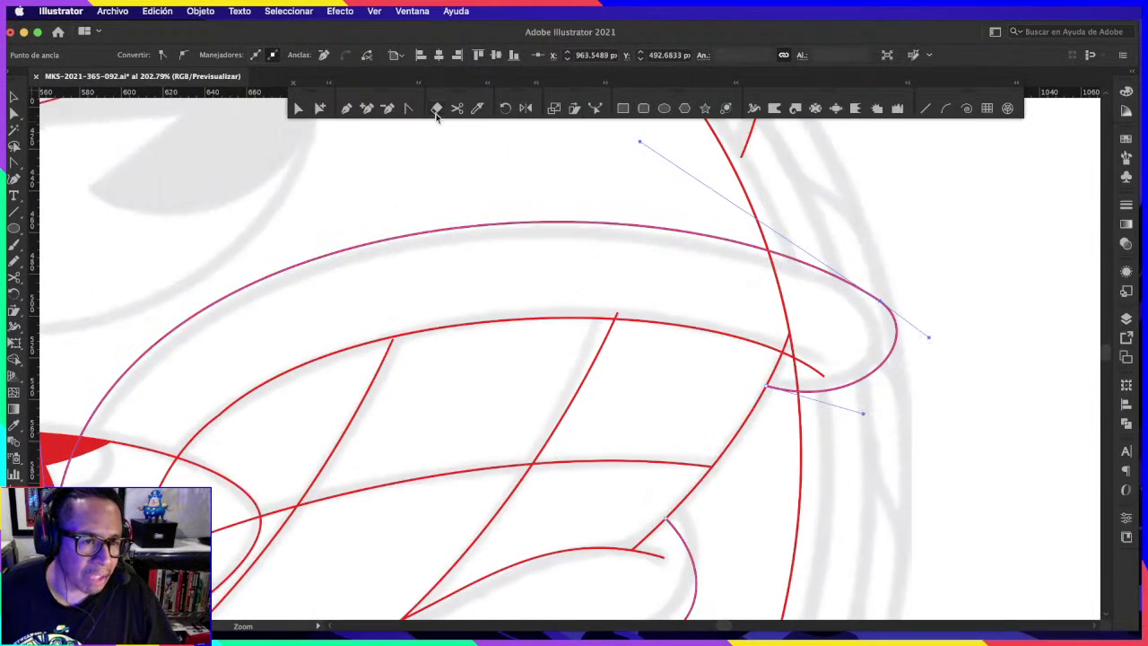
left_click(582, 222)
scroll(790, 265, "up", 1)
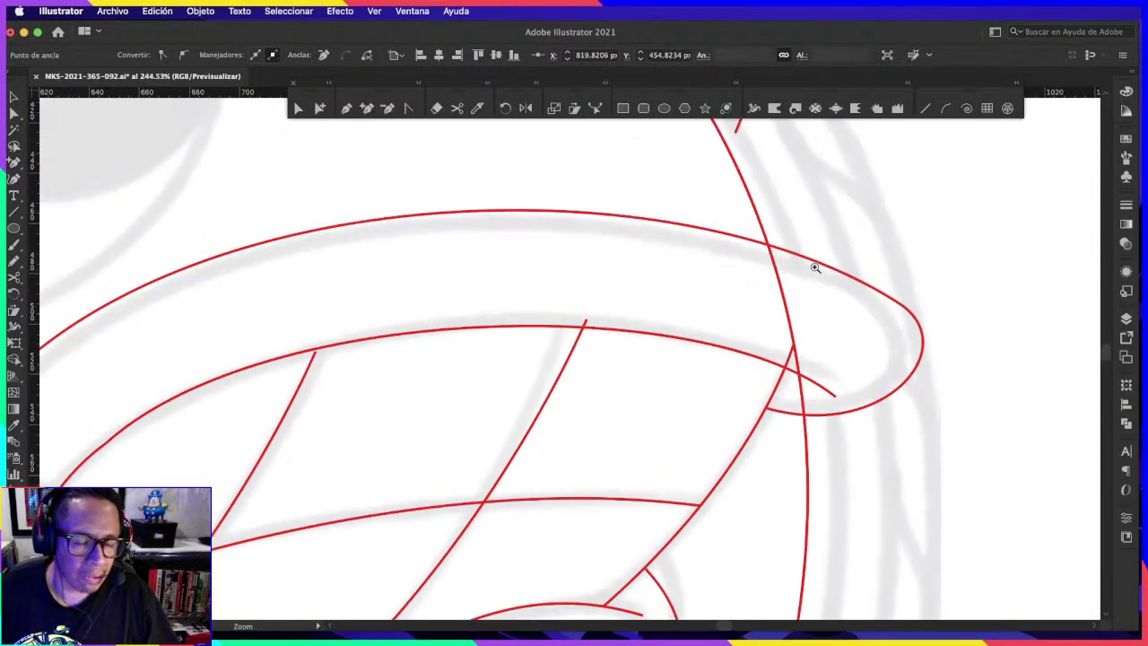
left_click_drag(904, 308, 883, 296)
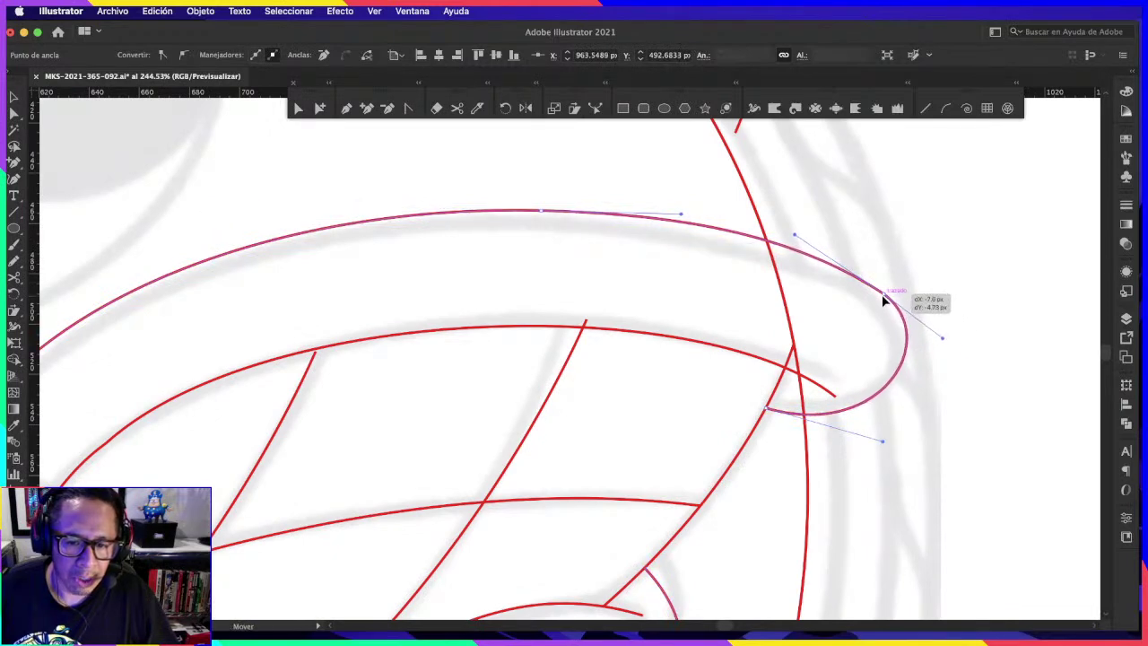
left_click_drag(793, 238, 803, 235)
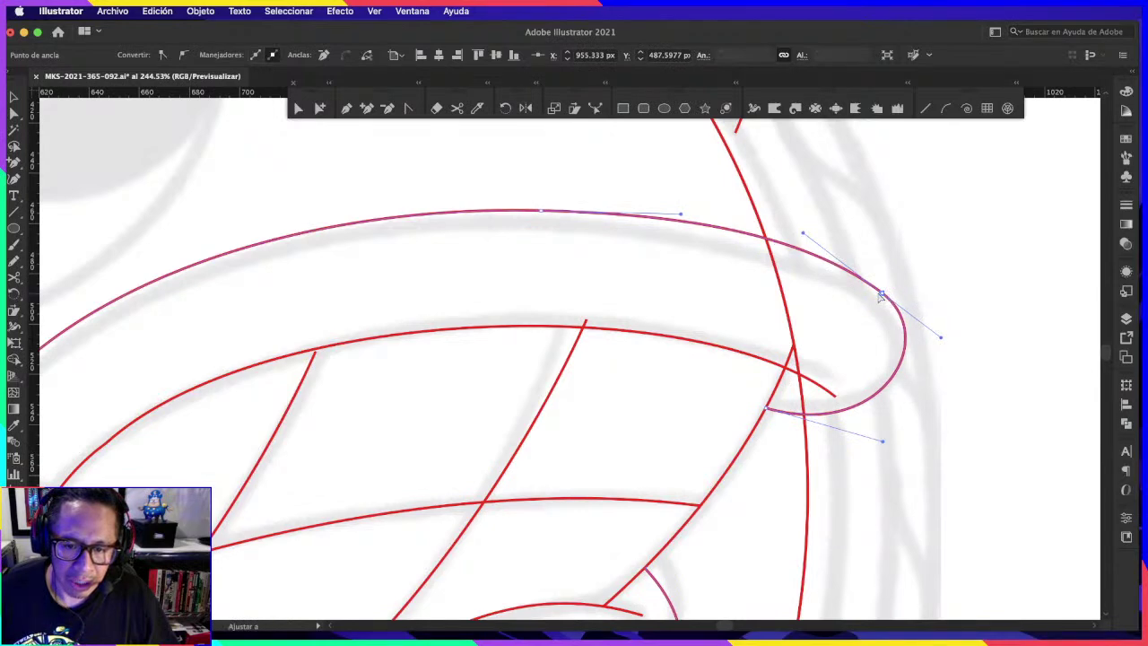
left_click_drag(880, 296, 875, 290)
Step: Round the loop's turn by shifting its anchor up-left and rotating the upper handle
key("ctrl+0")
key("ctrl+shift+a")
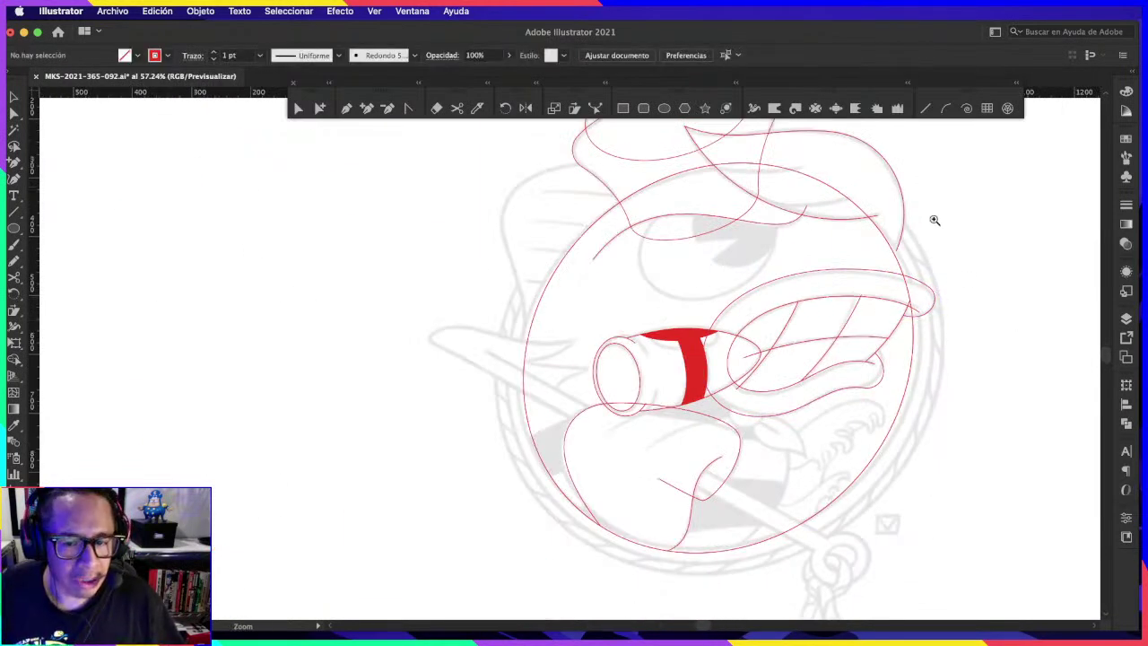
left_click_drag(950, 306, 852, 342)
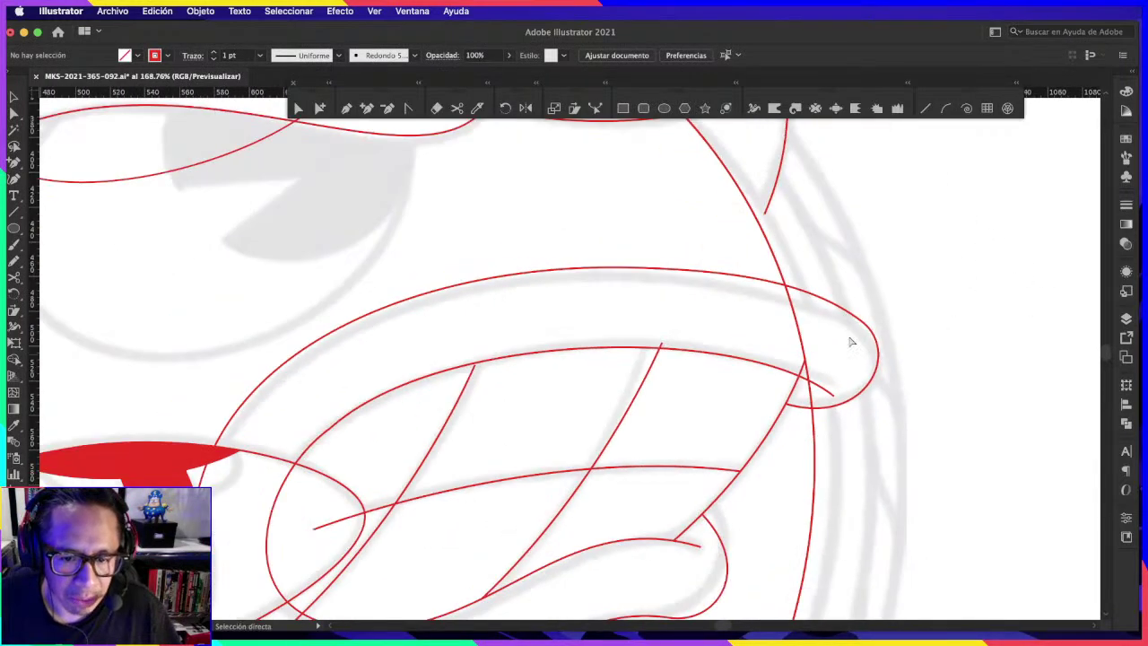
scroll(853, 341, "up", 3)
left_click(867, 299)
scroll(867, 299, "up", 3)
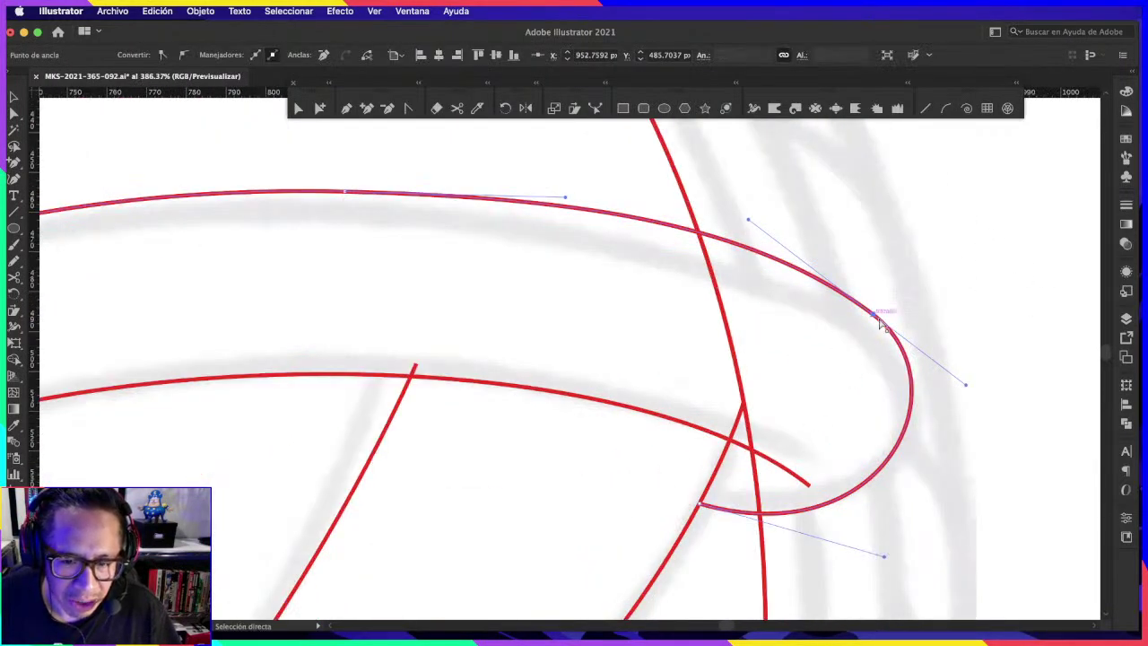
left_click_drag(879, 321, 863, 316)
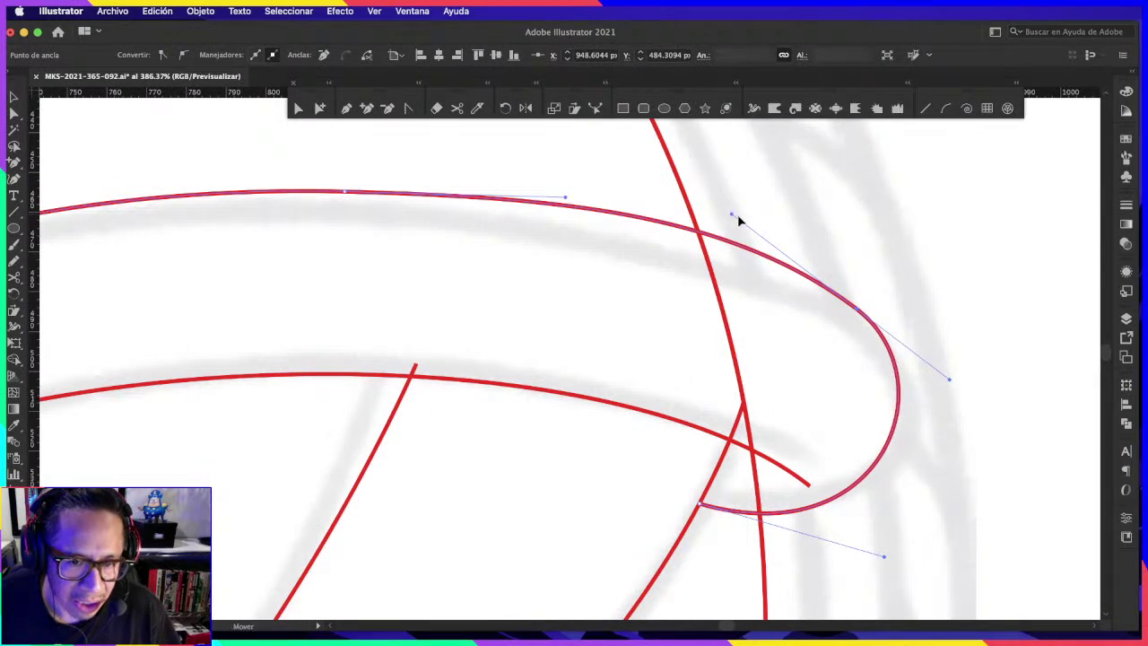
left_click_drag(733, 215, 749, 224)
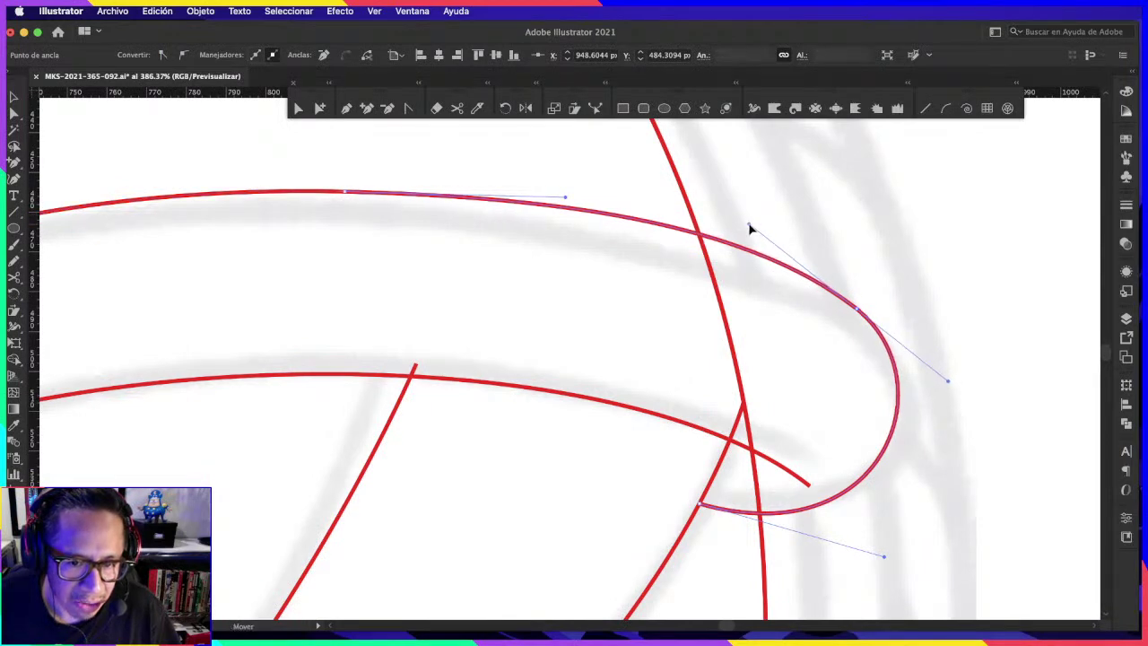
left_click(958, 387)
scroll(958, 367, "down", 5)
scroll(932, 359, "down", 3)
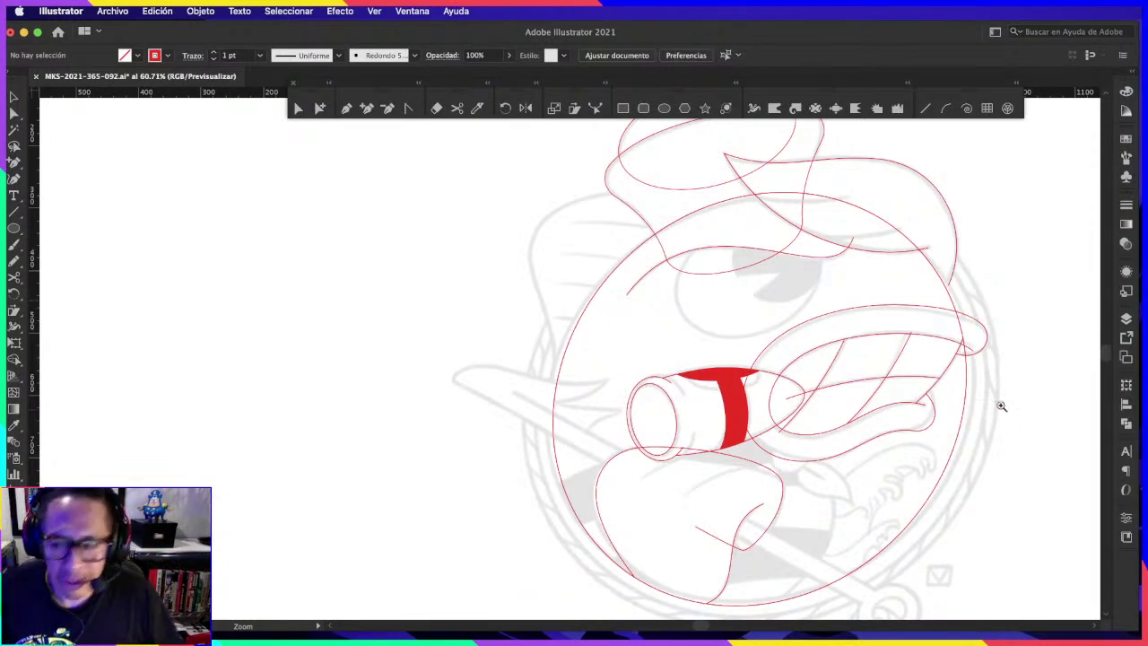
Step: Drag the inner curve's direction handle so its right end meets the loop tip cleanly
key("super+Tab")
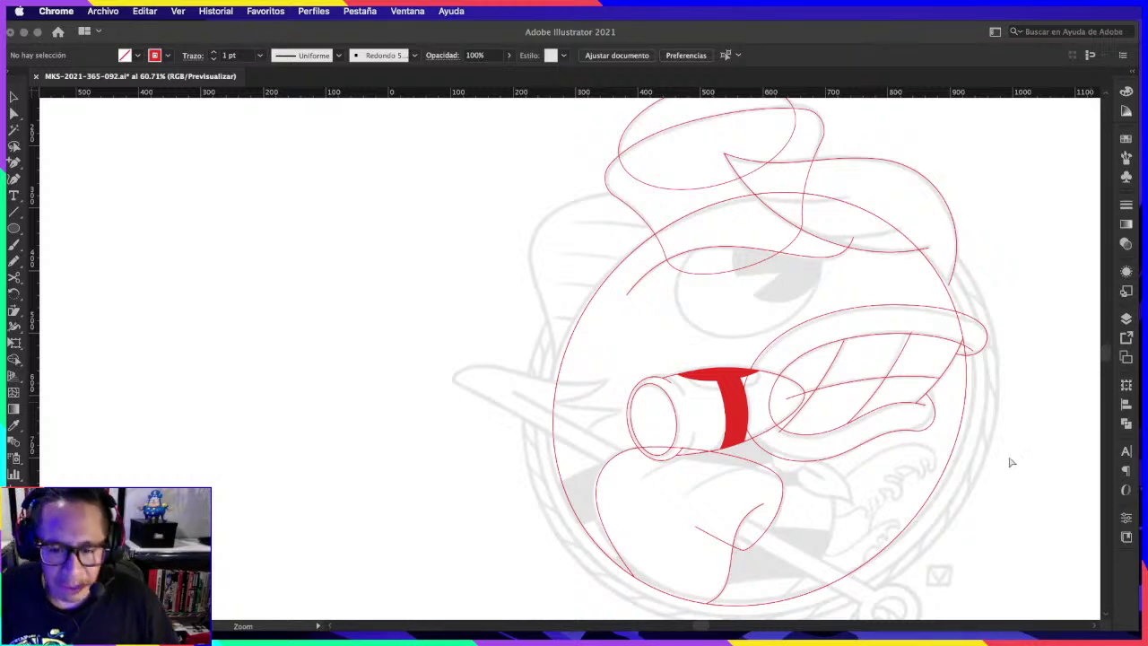
left_click(974, 331)
left_click_drag(974, 331, 992, 332)
left_click(991, 332)
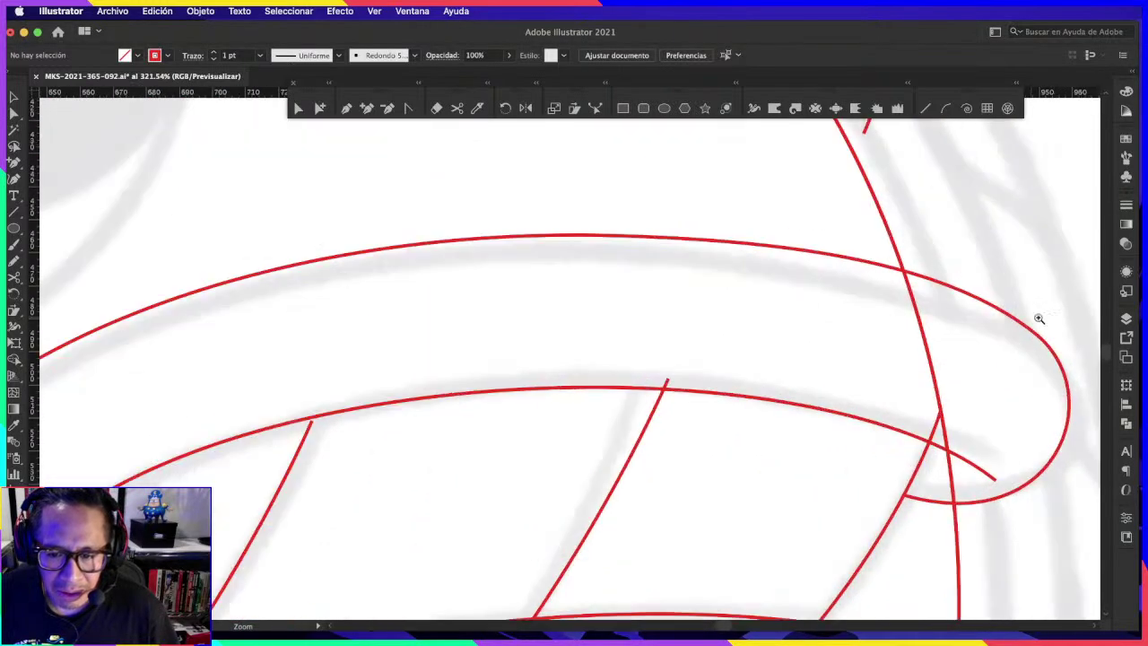
left_click(1040, 331, "super")
left_click(935, 305)
left_click(928, 331)
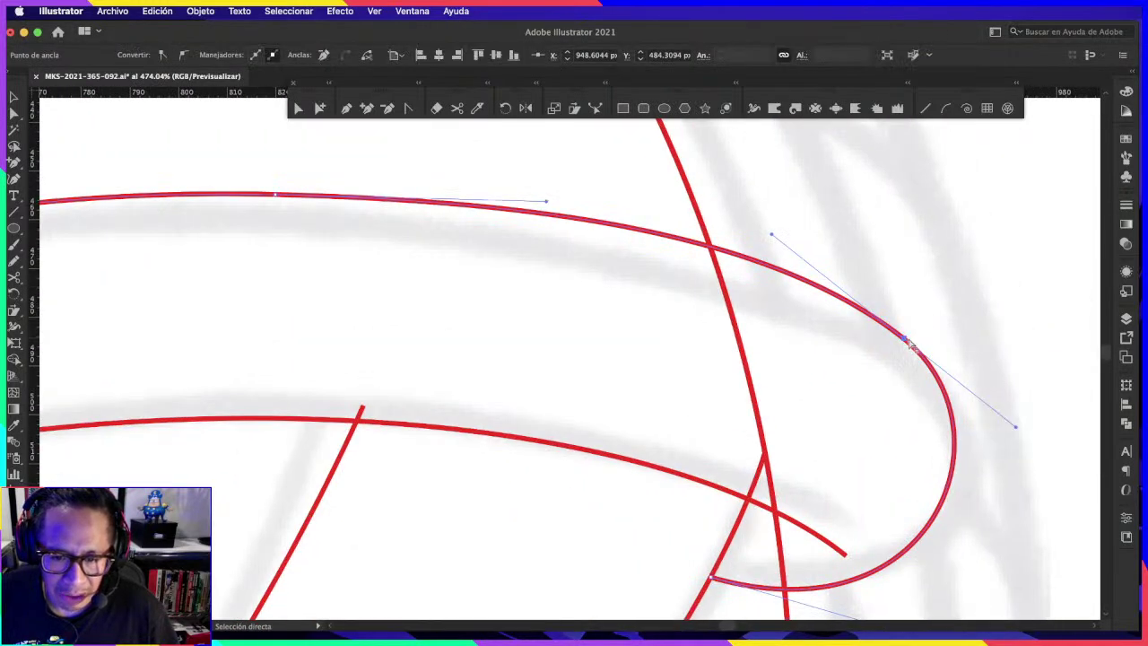
mouse_move(902, 356)
left_mouse_down()
mouse_move(871, 335)
mouse_move(839, 339)
left_mouse_up()
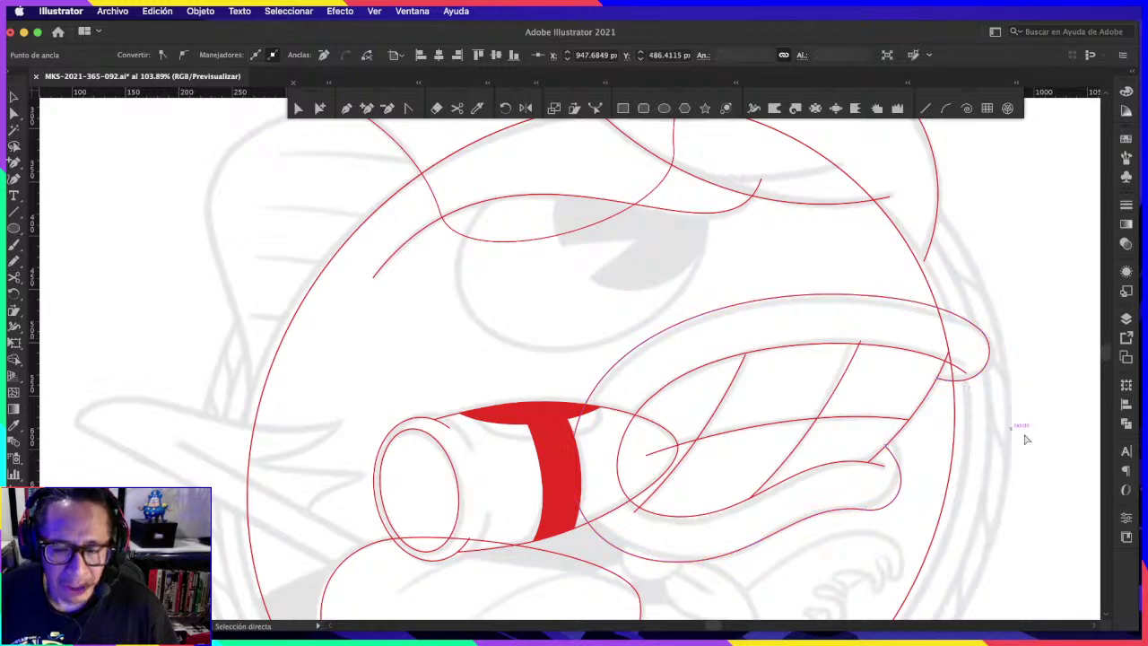
mouse_move(1012, 397)
left_mouse_down()
mouse_move(1058, 366)
mouse_move(1029, 386)
left_mouse_up()
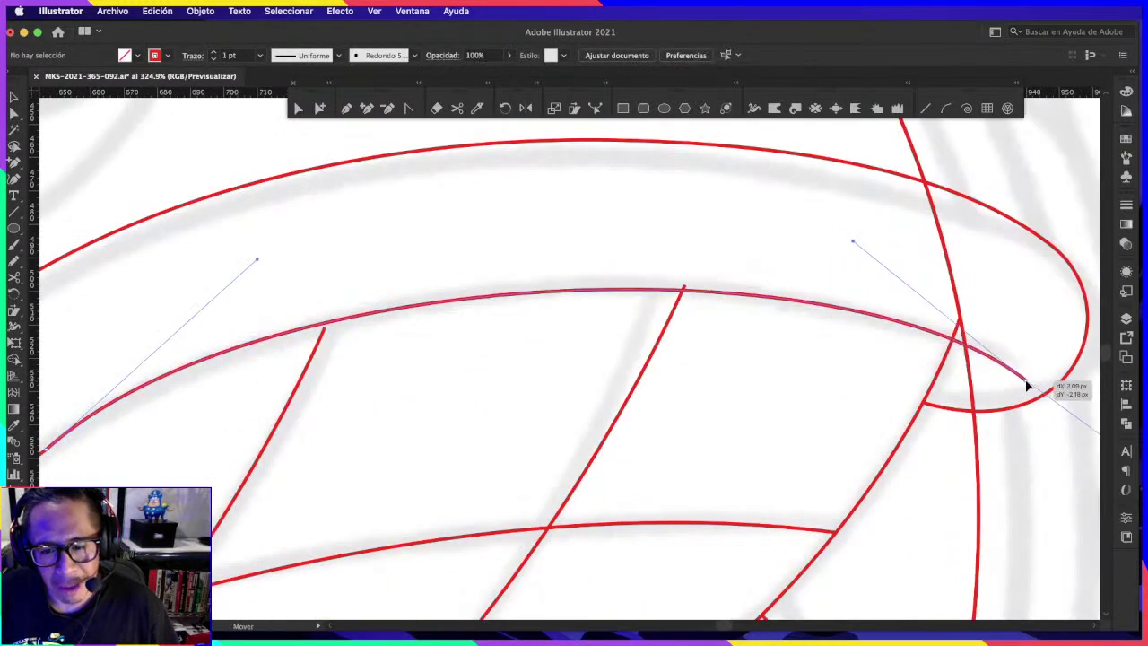
mouse_move(853, 241)
left_mouse_down()
mouse_move(863, 256)
mouse_move(833, 249)
left_mouse_up()
Step: Delete the stray stub sticking out above the curve
scroll(713, 266, "up", 3)
scroll(431, 509, "up", 2)
scroll(430, 509, "up", 3)
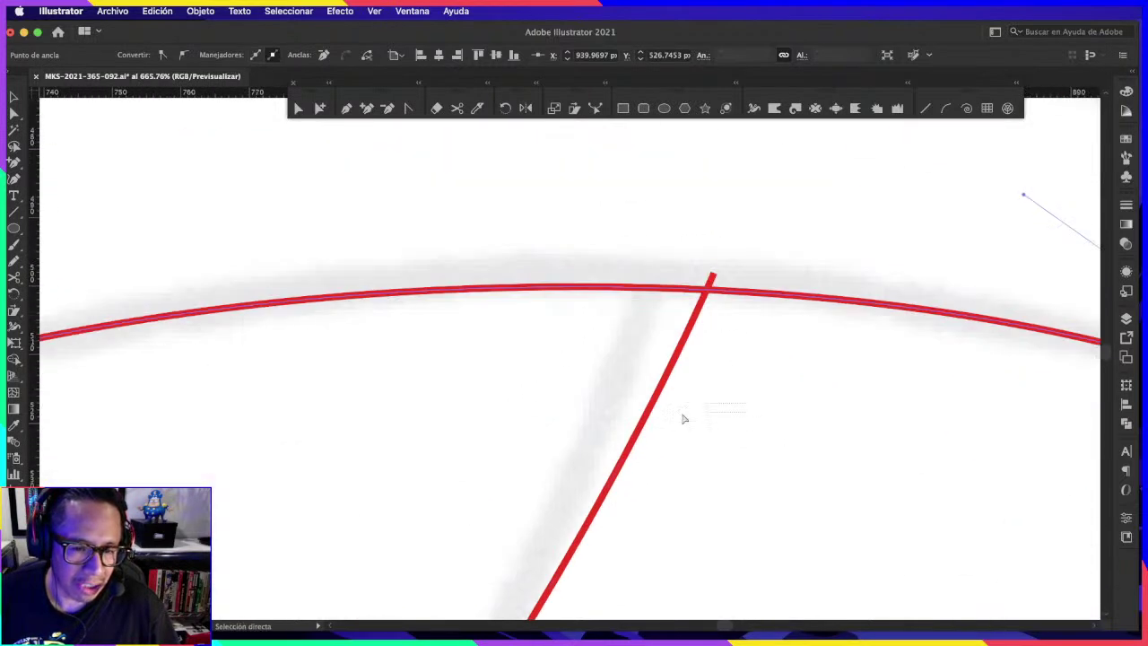
scroll(681, 418, "up", 1)
scroll(587, 189, "up", 2)
left_click(456, 108)
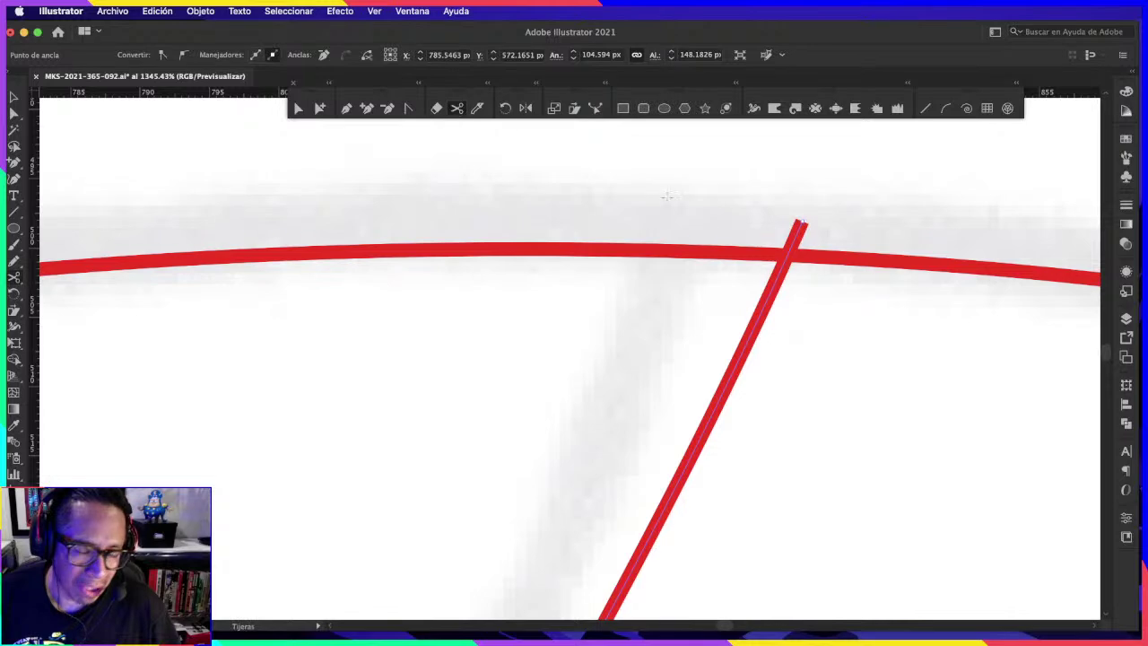
key("a")
left_click(814, 212)
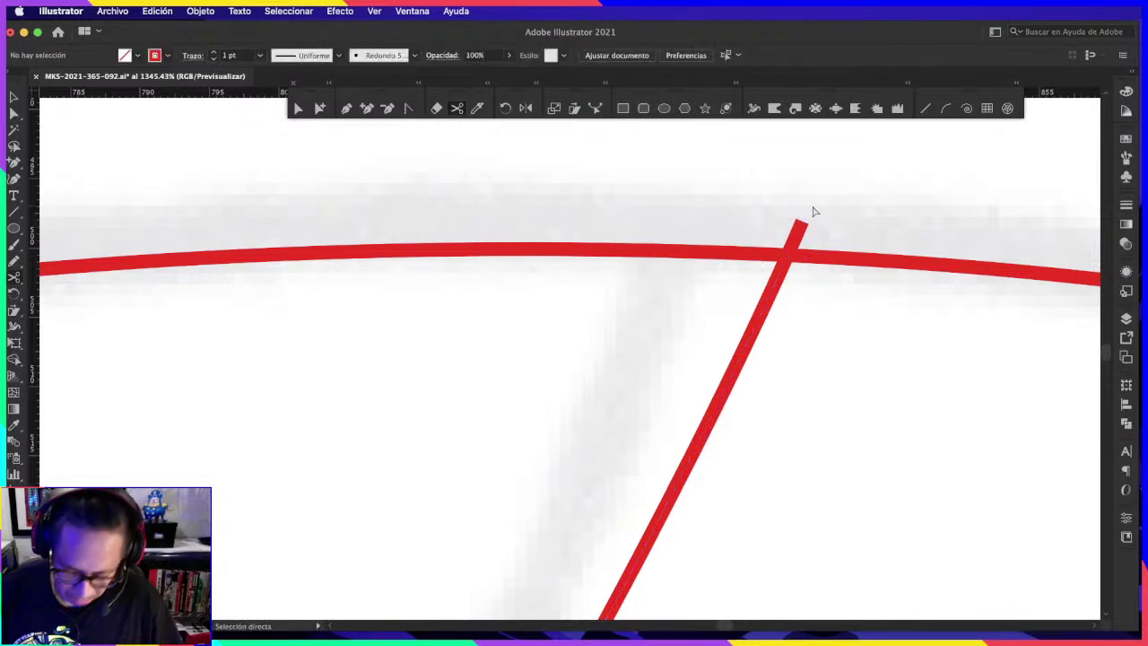
left_click_drag(826, 240, 795, 225)
key("Delete")
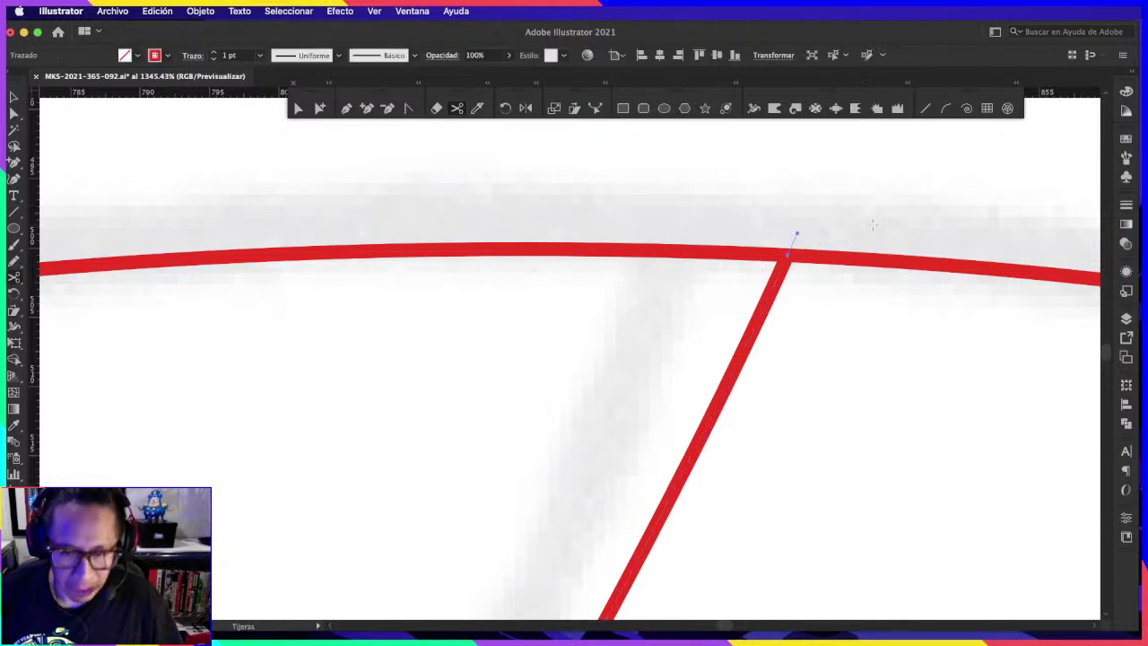
Step: Cut the next diagonal where it crosses the curve and delete the stub
key("ctrl+1")
left_click(932, 333)
left_click(1038, 308)
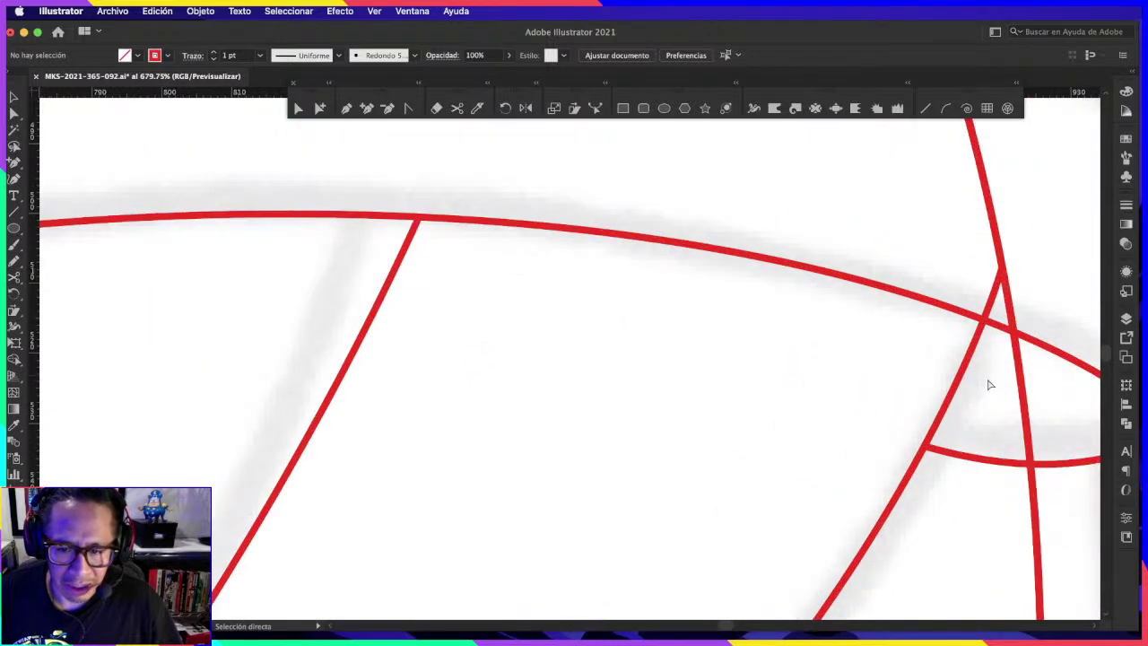
left_click(987, 384)
left_click(457, 109)
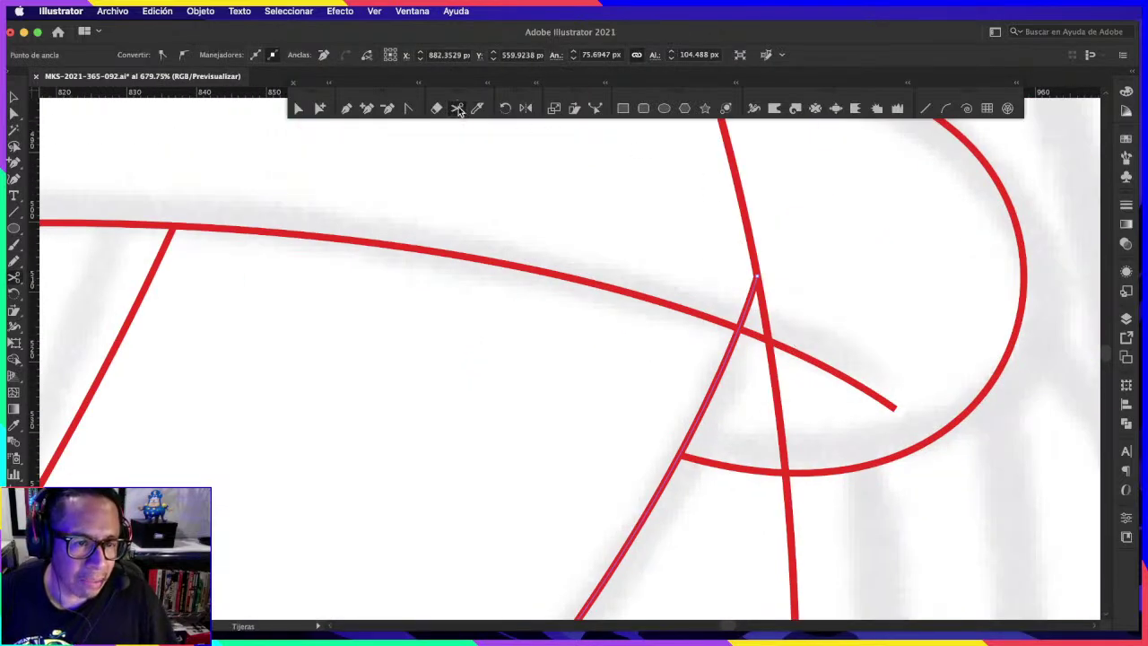
left_click(738, 328)
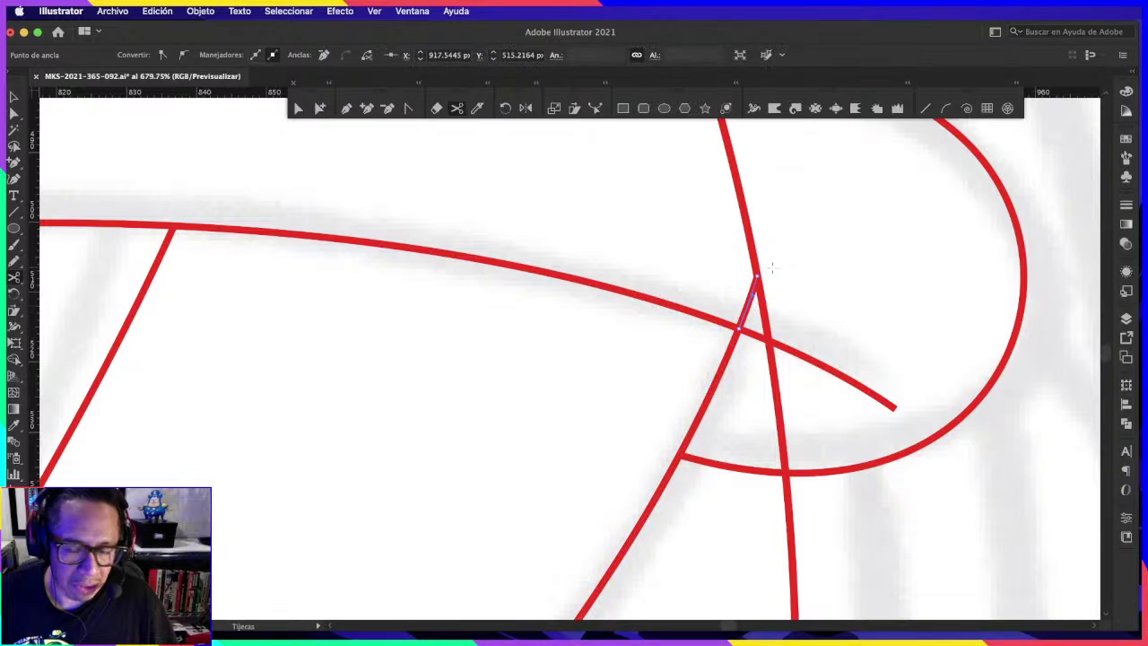
key("Delete")
Step: Trim the lower diagonal's short tail where it meets the curve
key("z")
left_click(661, 313, "alt")
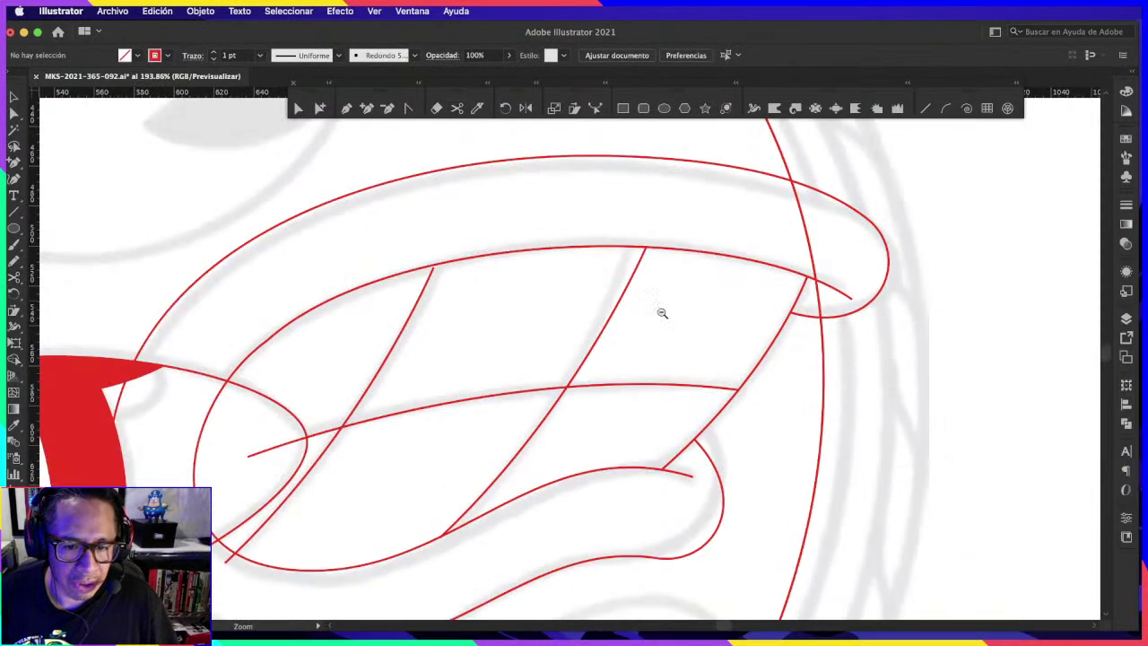
left_click(684, 341, "alt")
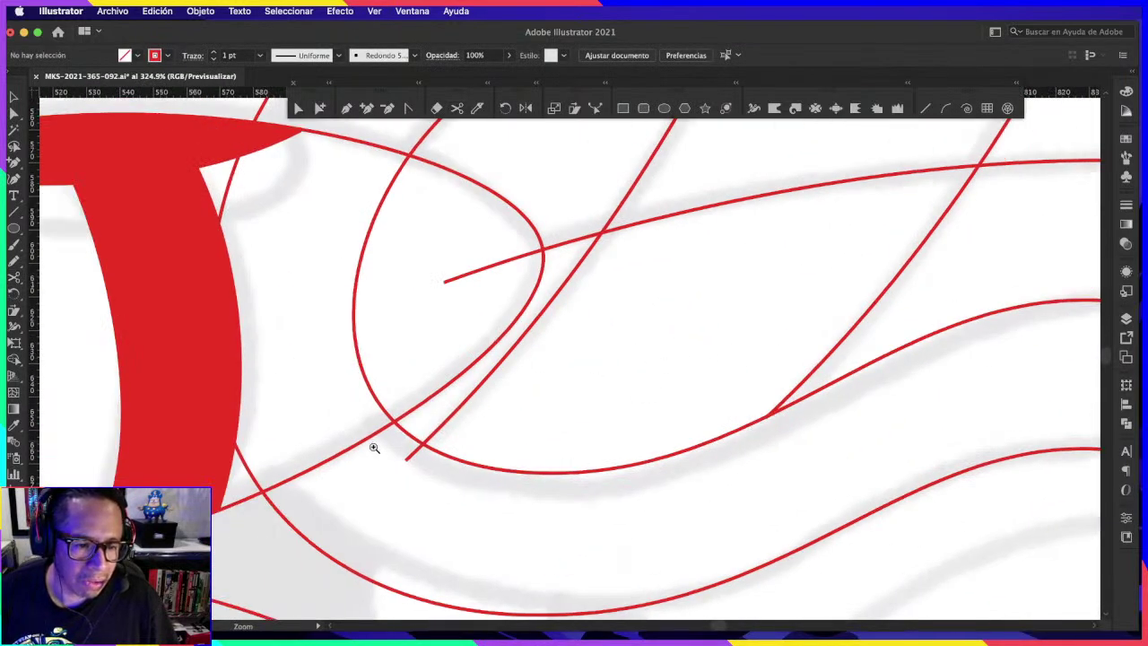
left_click(374, 447)
key("c")
left_click(535, 404)
scroll(536, 251, "up", 2)
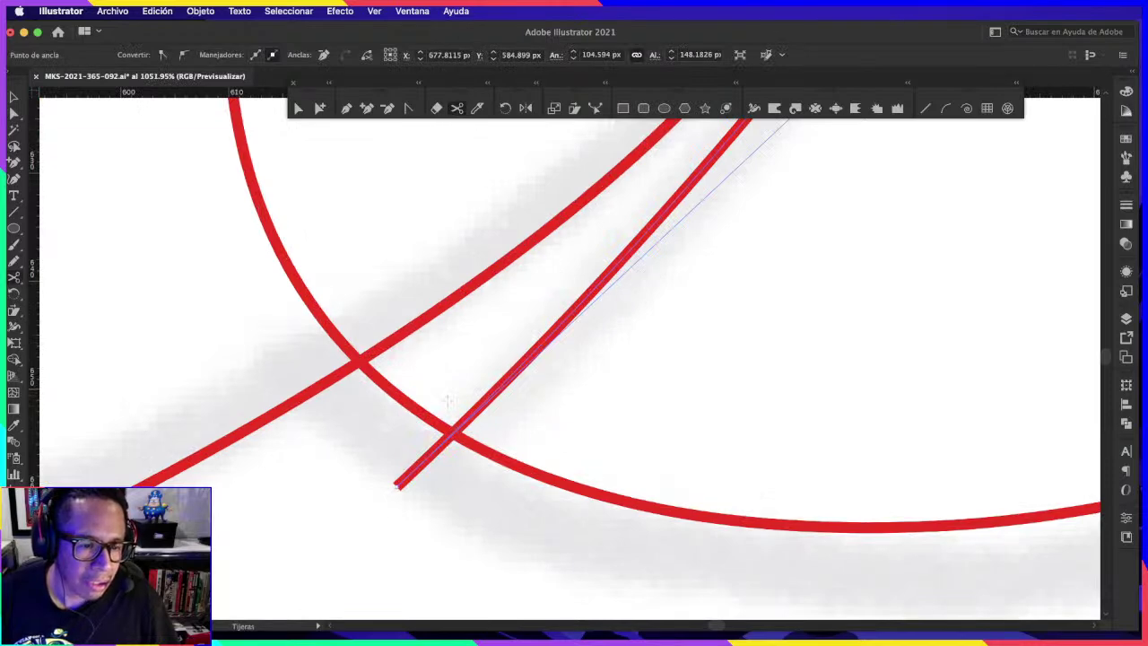
left_click(453, 431)
key("Delete")
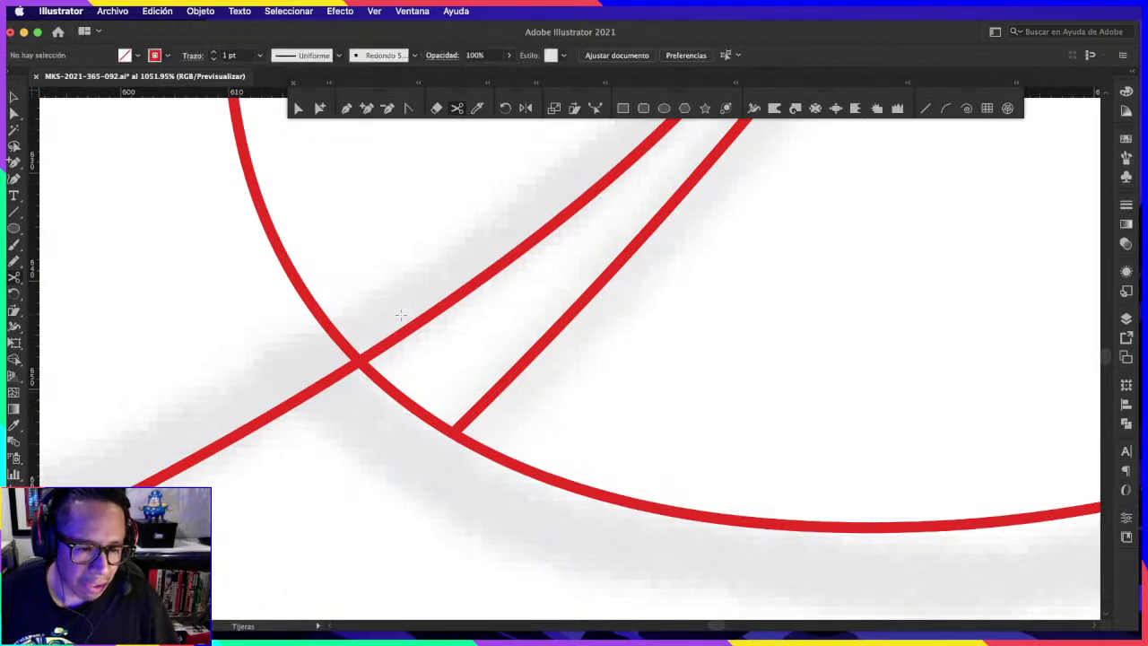
key("ctrl+0")
scroll(723, 384, "up", 3)
scroll(828, 354, "up", 2)
scroll(827, 354, "down", 1)
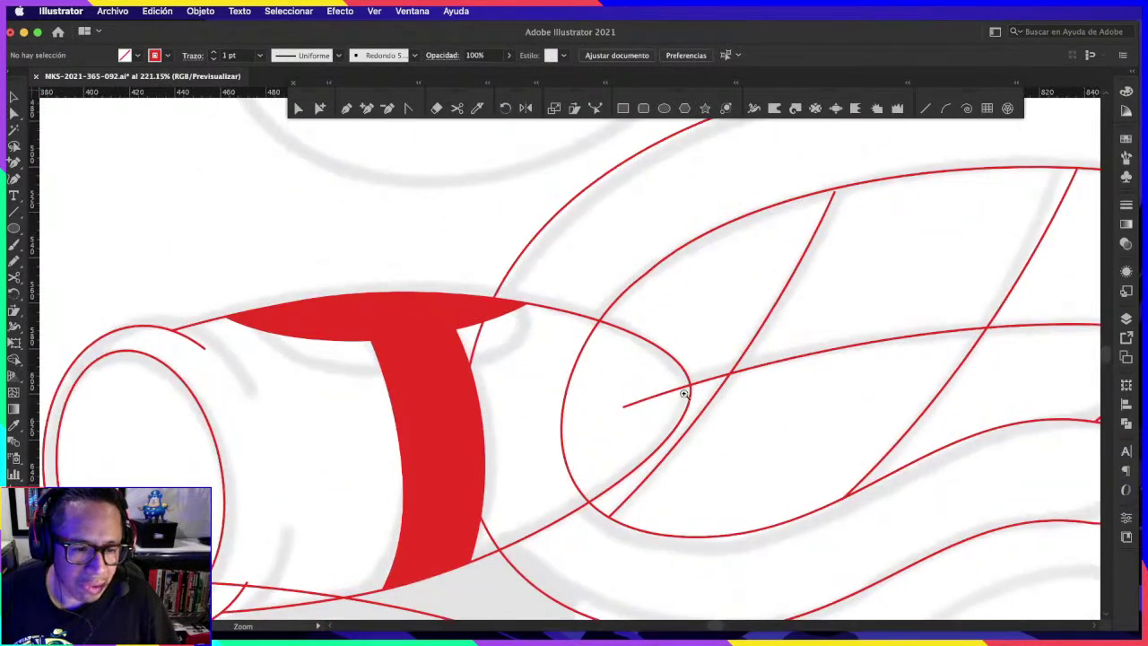
scroll(726, 333, "down", 1)
scroll(786, 398, "down", 1)
scroll(744, 397, "down", 1)
Step: Pull the smoke shape's top edge toward the rocket and smooth its curve handles
scroll(718, 408, "up", 1)
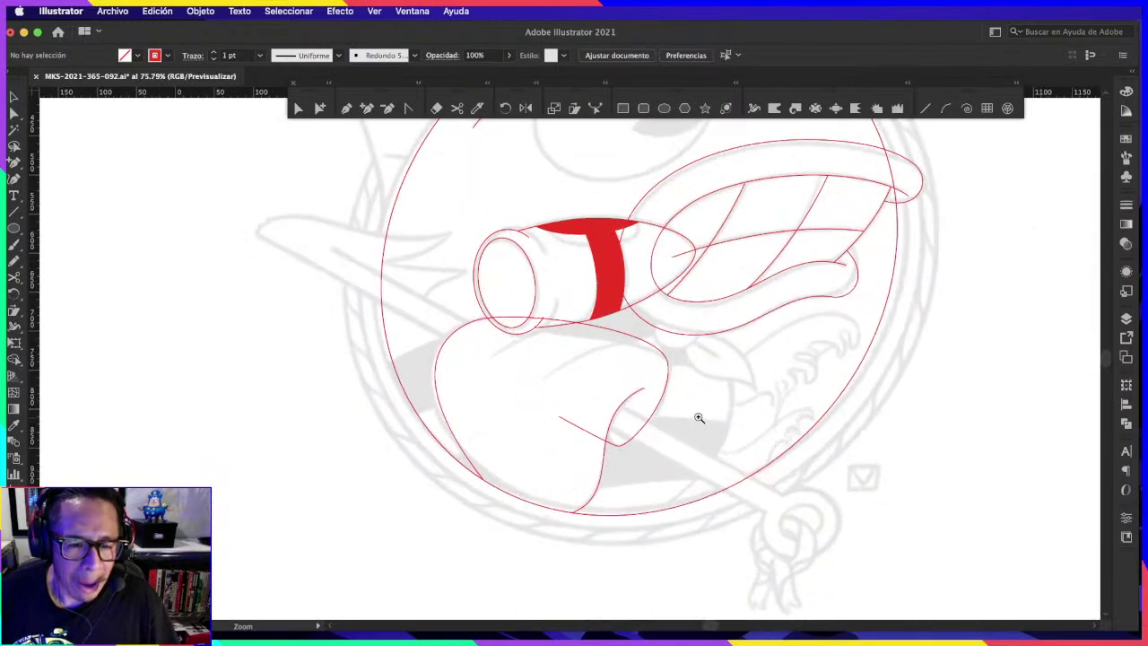
scroll(686, 359, "up", 2)
scroll(675, 337, "up", 1)
key("a")
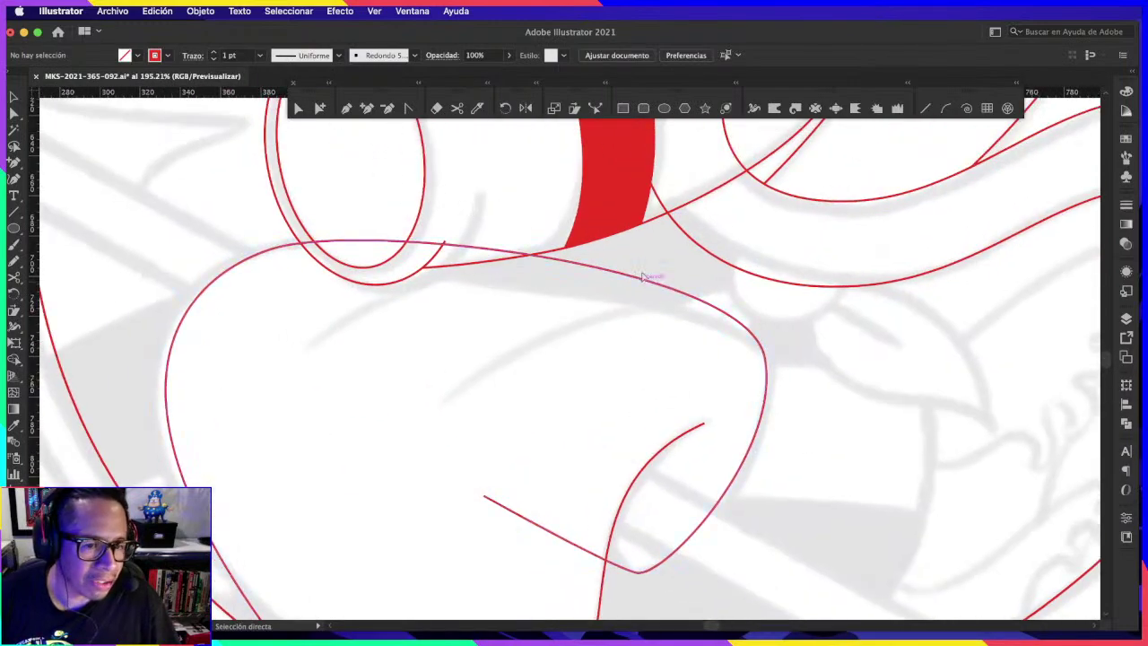
left_click(640, 276)
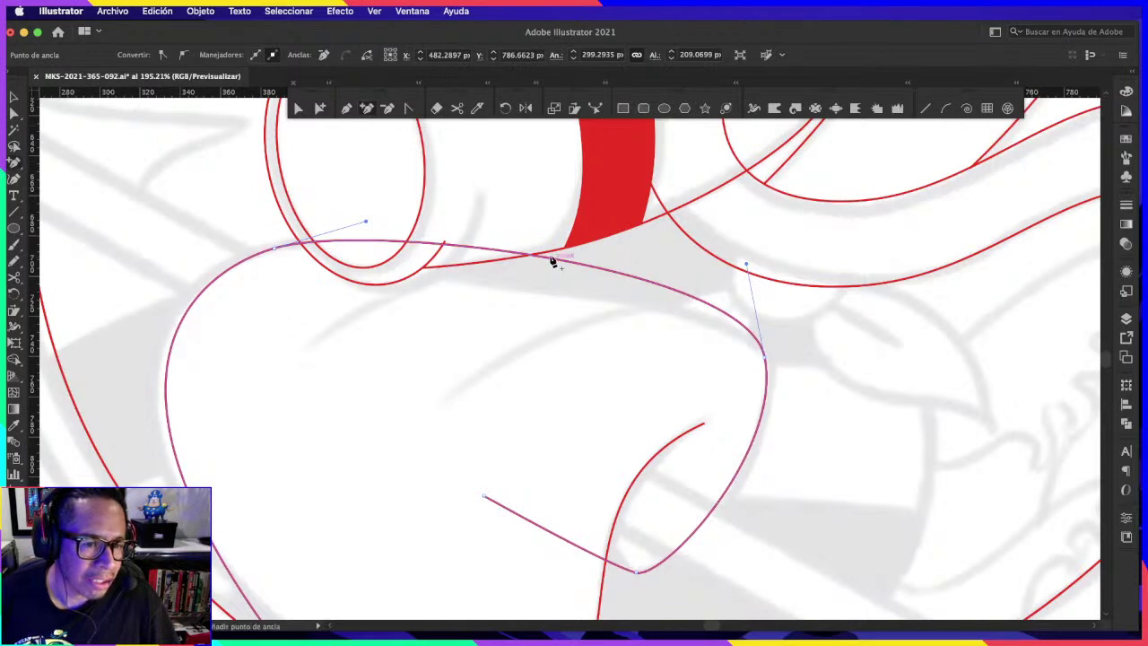
left_click_drag(555, 263, 535, 292)
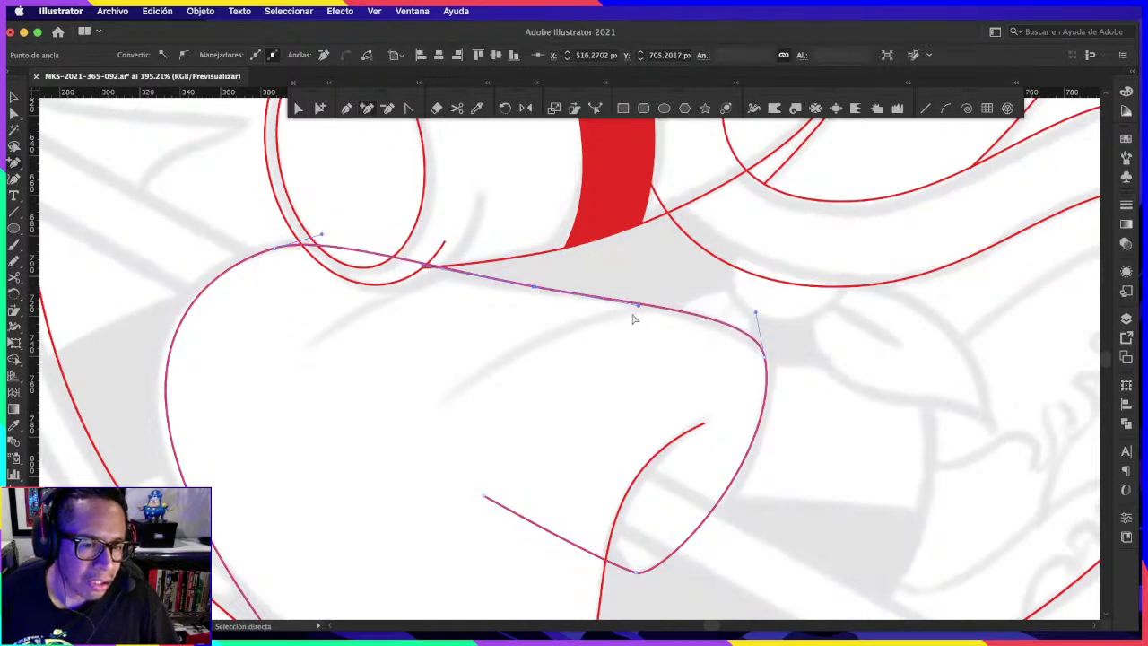
left_click_drag(638, 305, 674, 300)
left_click_drag(545, 289, 511, 279)
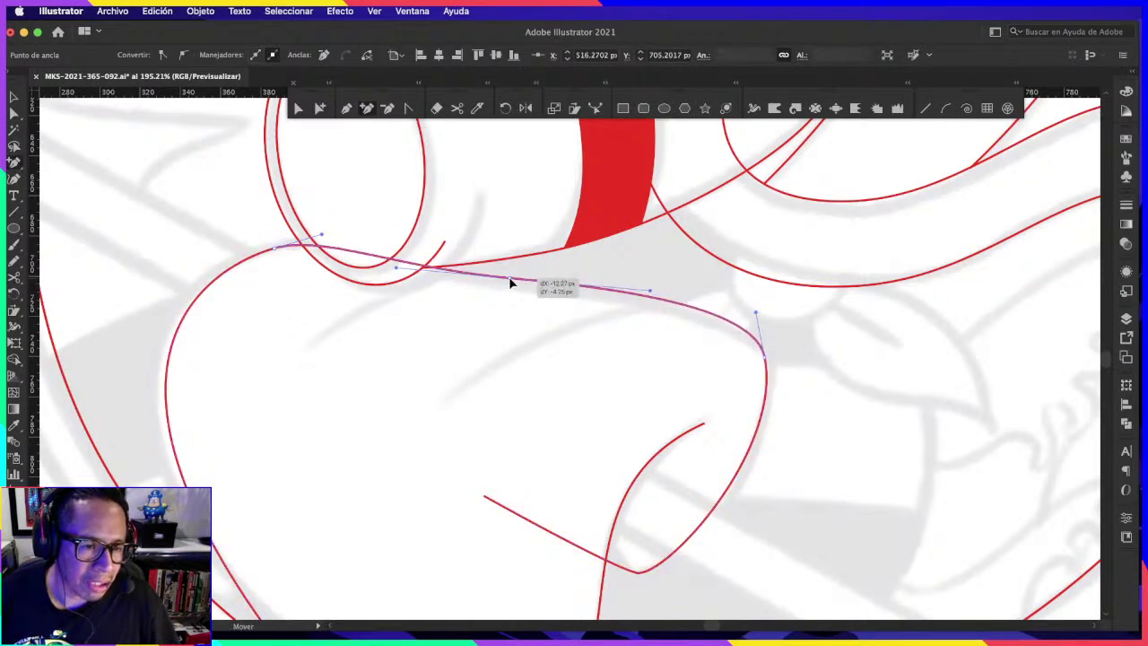
left_click(395, 267)
left_click_drag(332, 235, 345, 233)
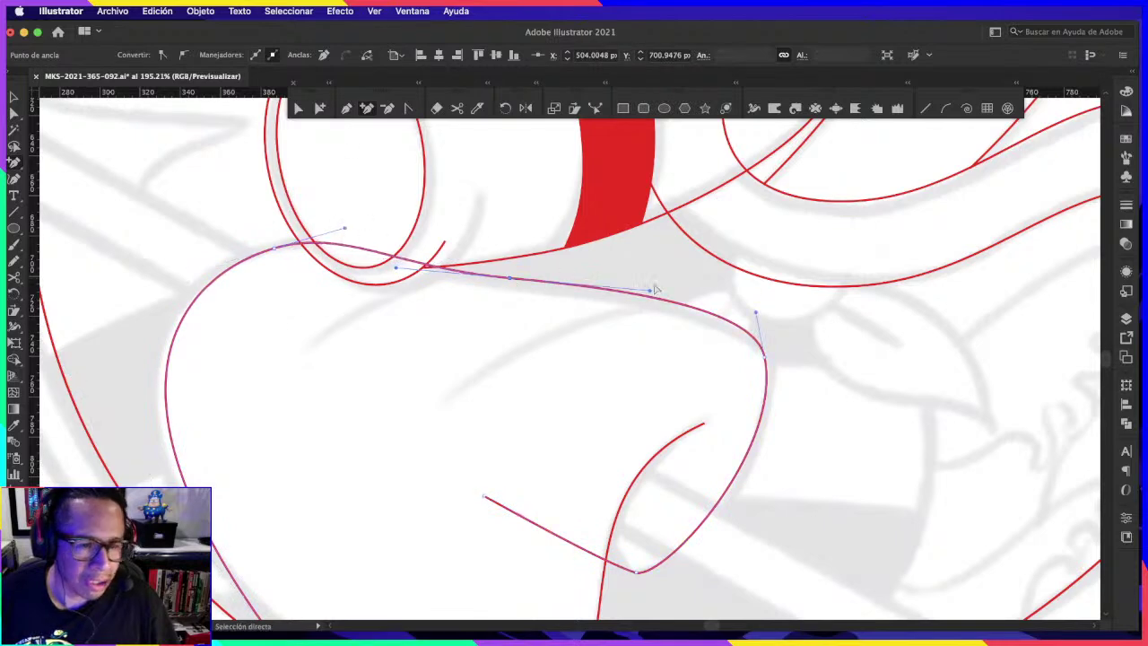
Step: Round the shape's right and top-left corners by extending their handles
left_click_drag(510, 281, 487, 277)
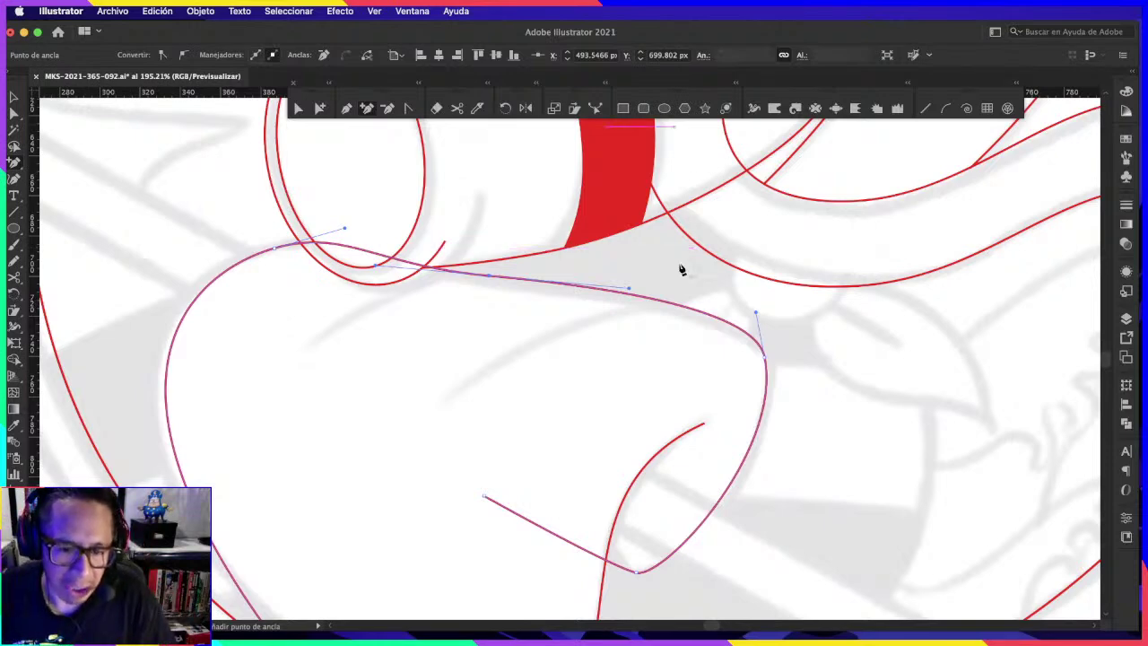
left_click_drag(764, 357, 787, 460)
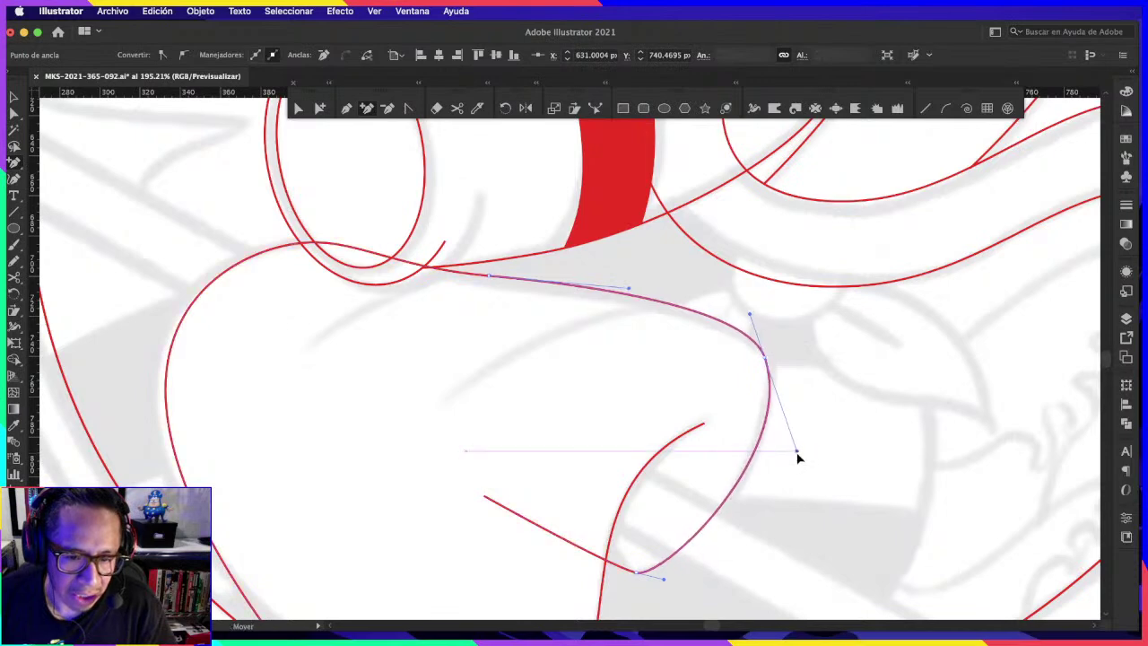
scroll(536, 333, "left", 5)
scroll(535, 332, "up", 2)
left_click_drag(451, 301, 509, 285)
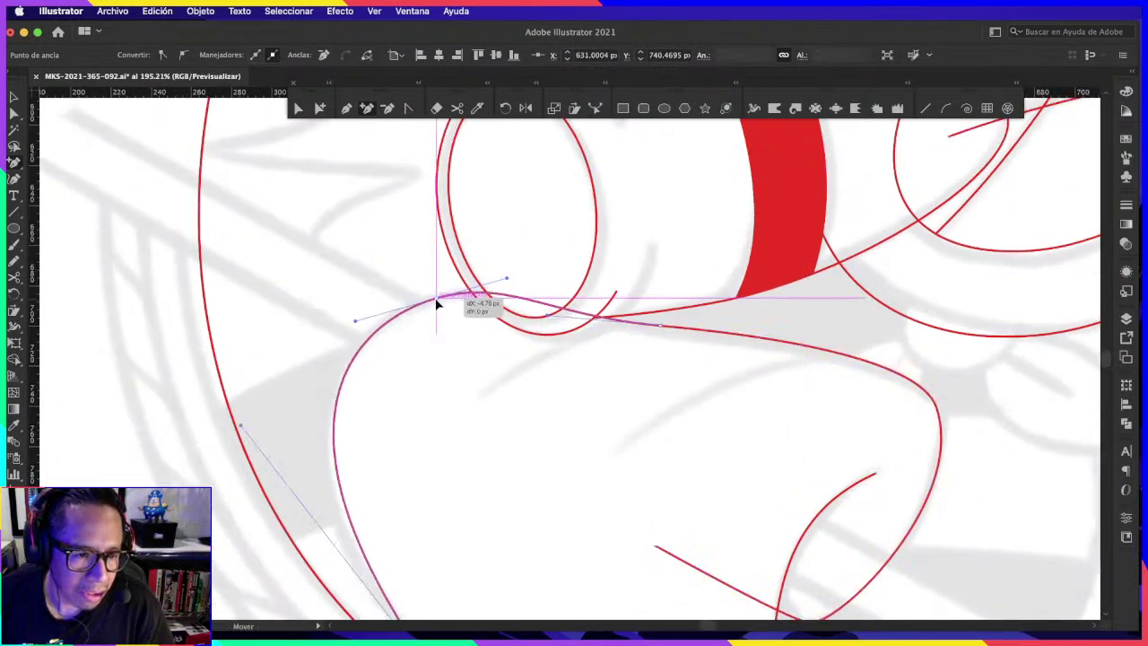
key("super+shift+a")
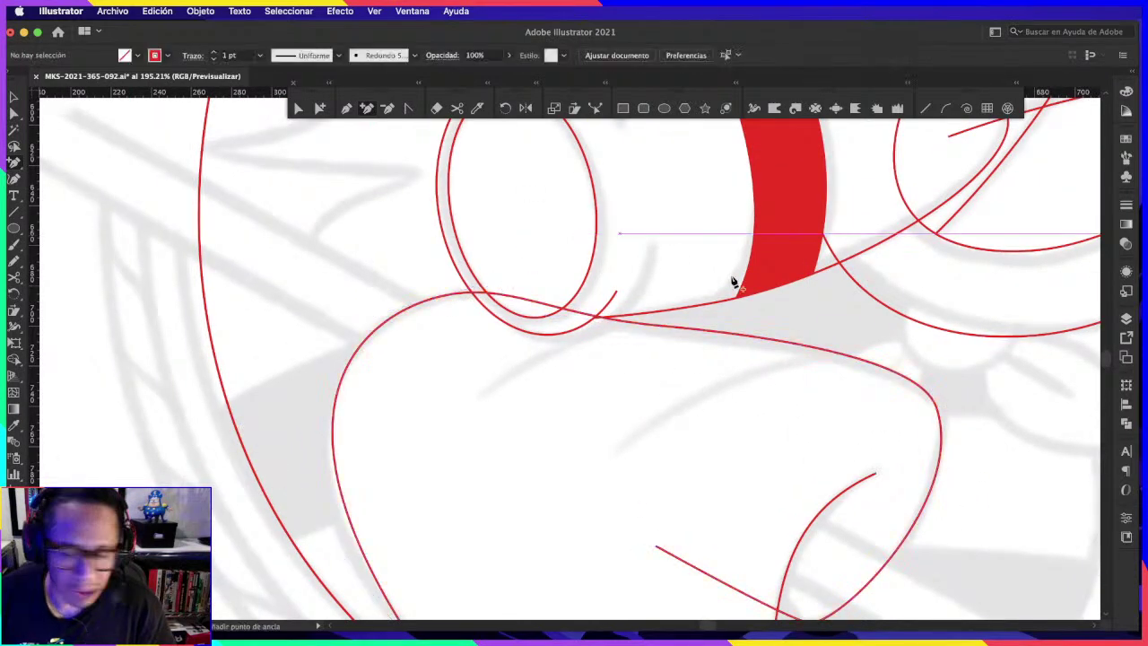
left_click_drag(730, 281, 715, 309)
scroll(810, 383, "down", 3)
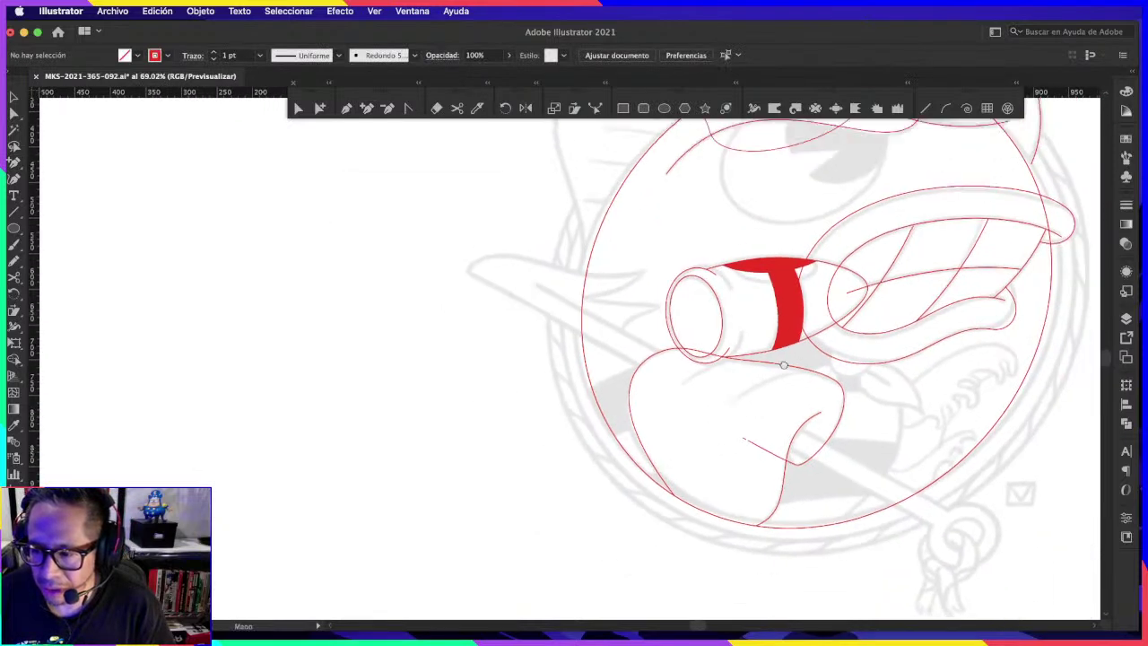
scroll(780, 385, "down", 3)
scroll(780, 385, "down", 2)
left_click_drag(807, 334, 768, 378)
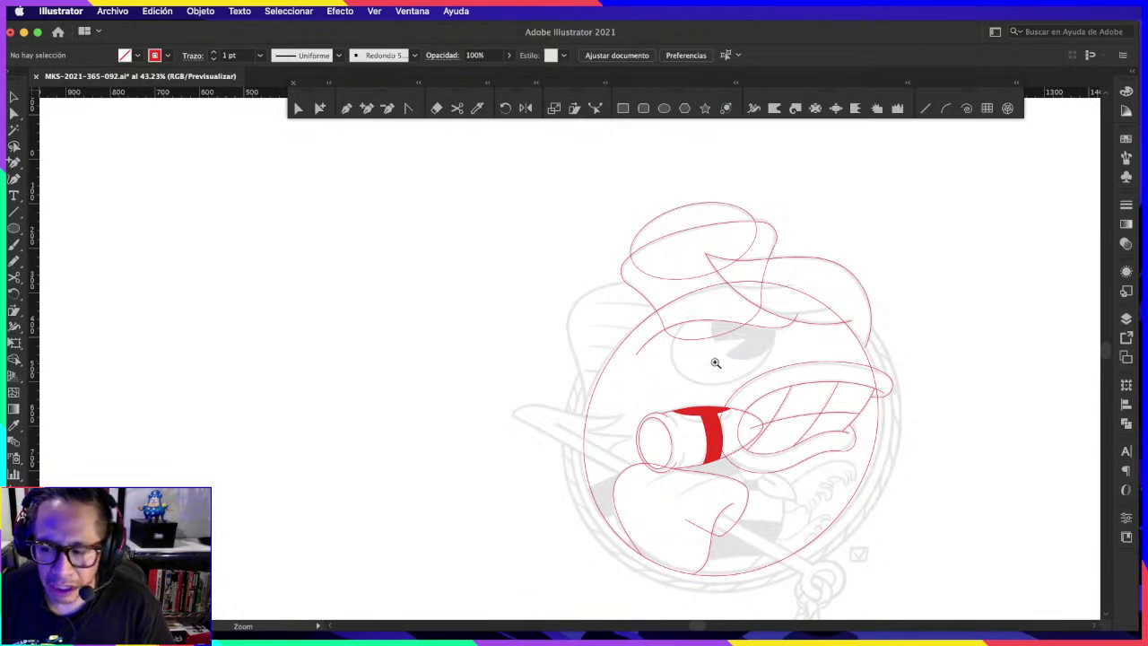
left_click_drag(708, 352, 791, 325)
key("super+Tab")
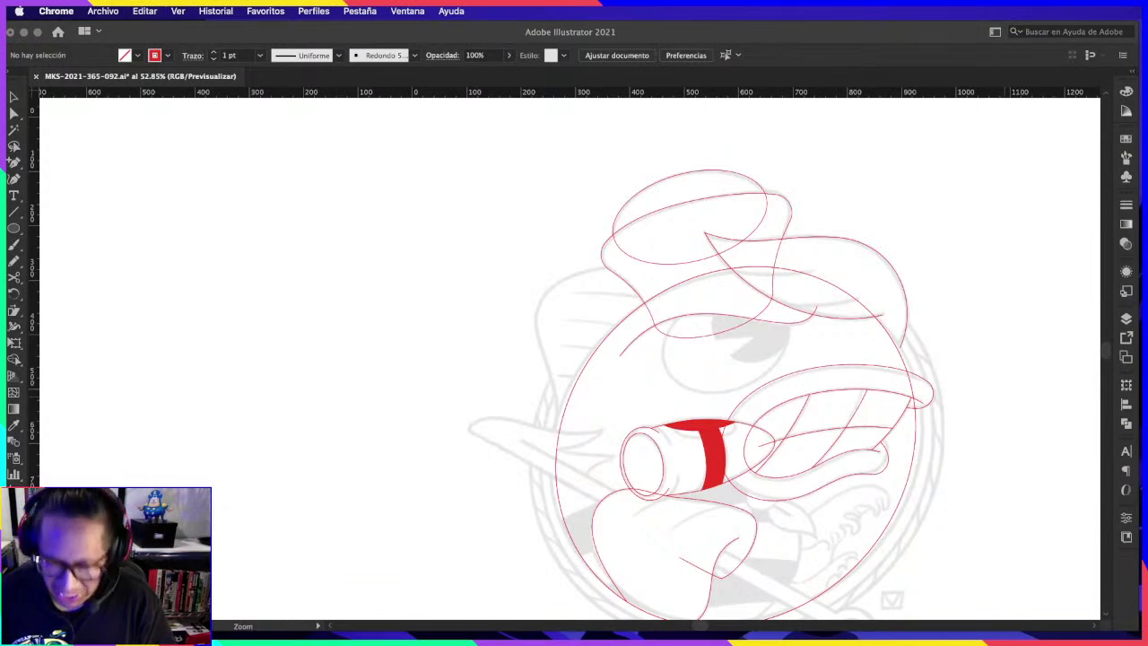
key("super+Tab")
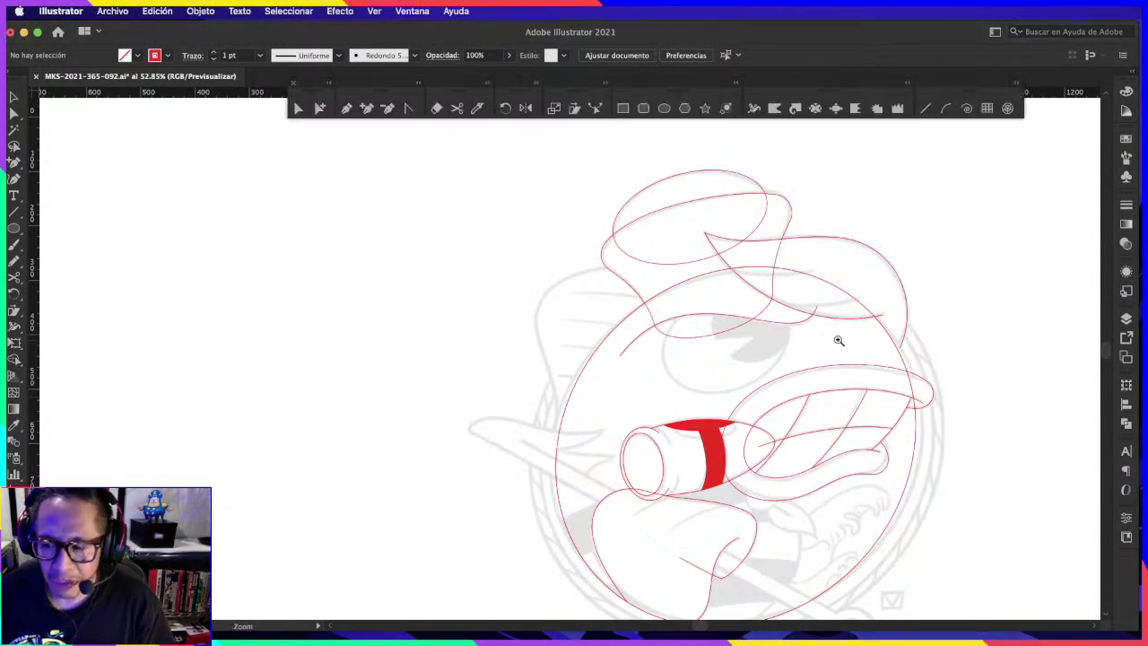
left_click(863, 346, "alt")
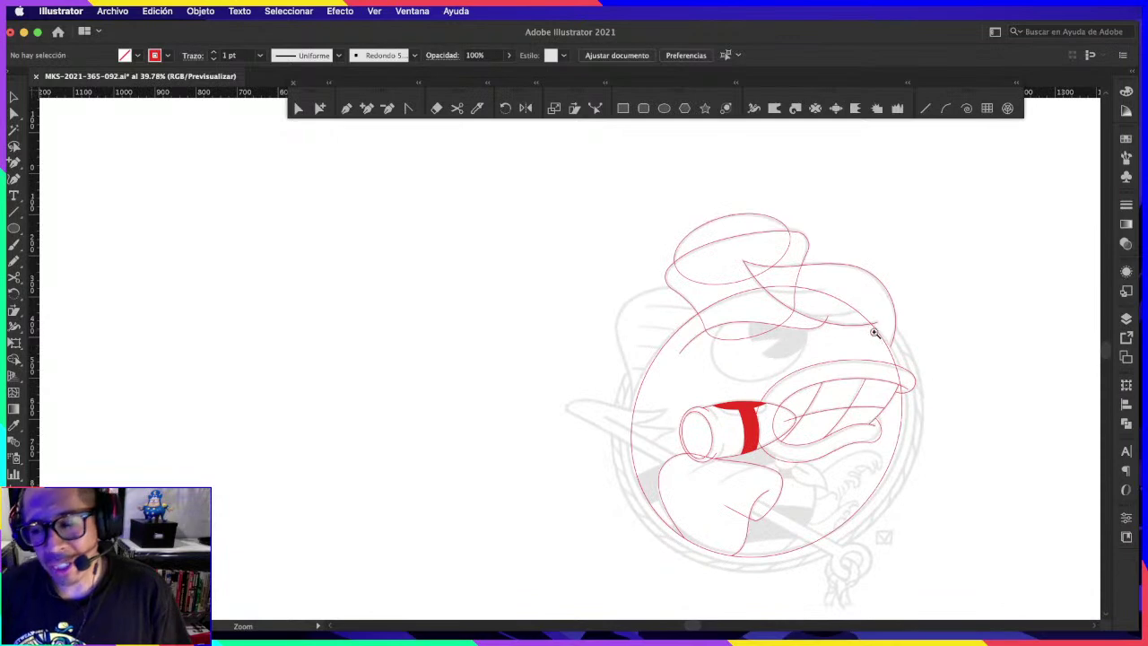
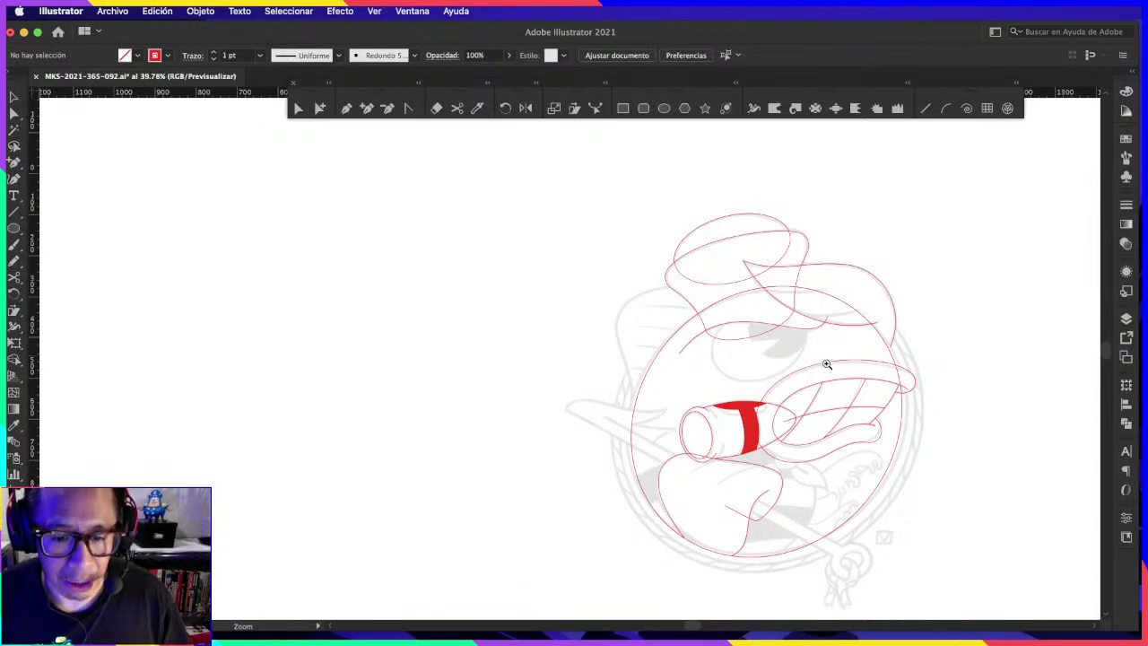
Step: Zoom in on the red-traced character, then switch away from Illustrator toward Chrome
left_click_drag(826, 364, 916, 303)
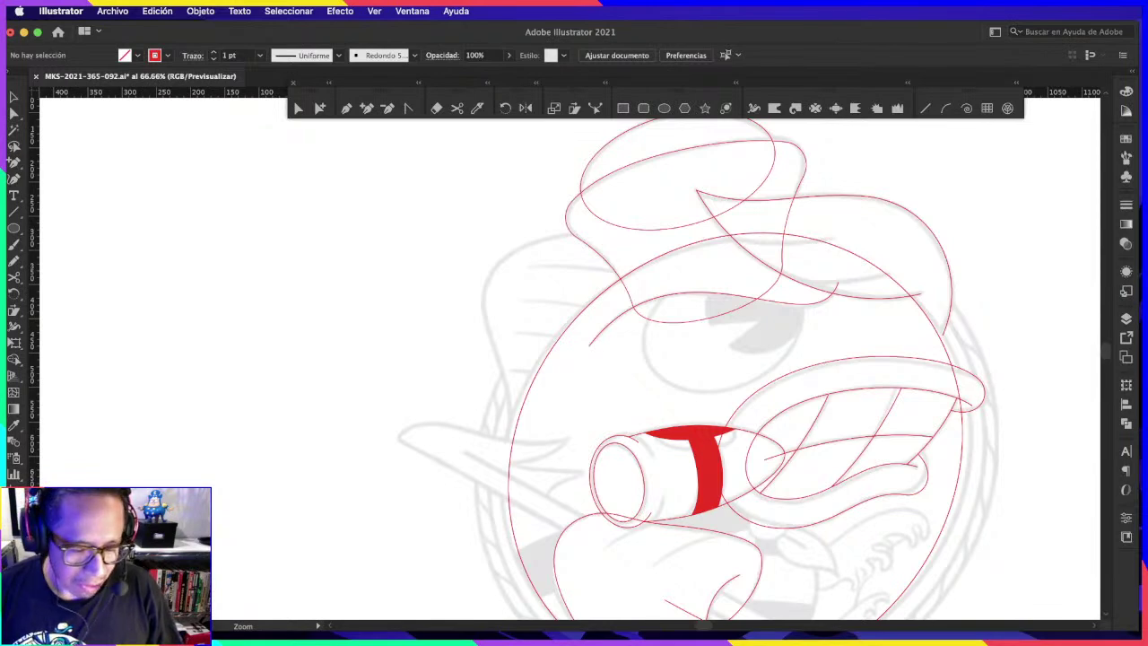
key("super+Tab")
key("super+Tab")
key("super+Tab")
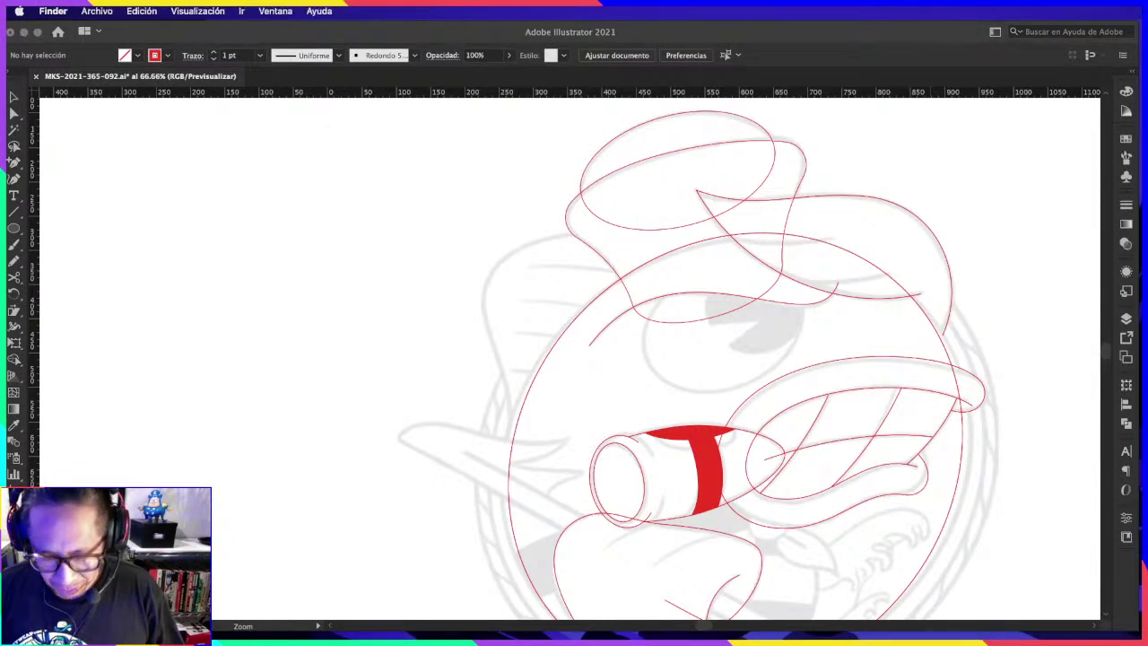
key("super+n")
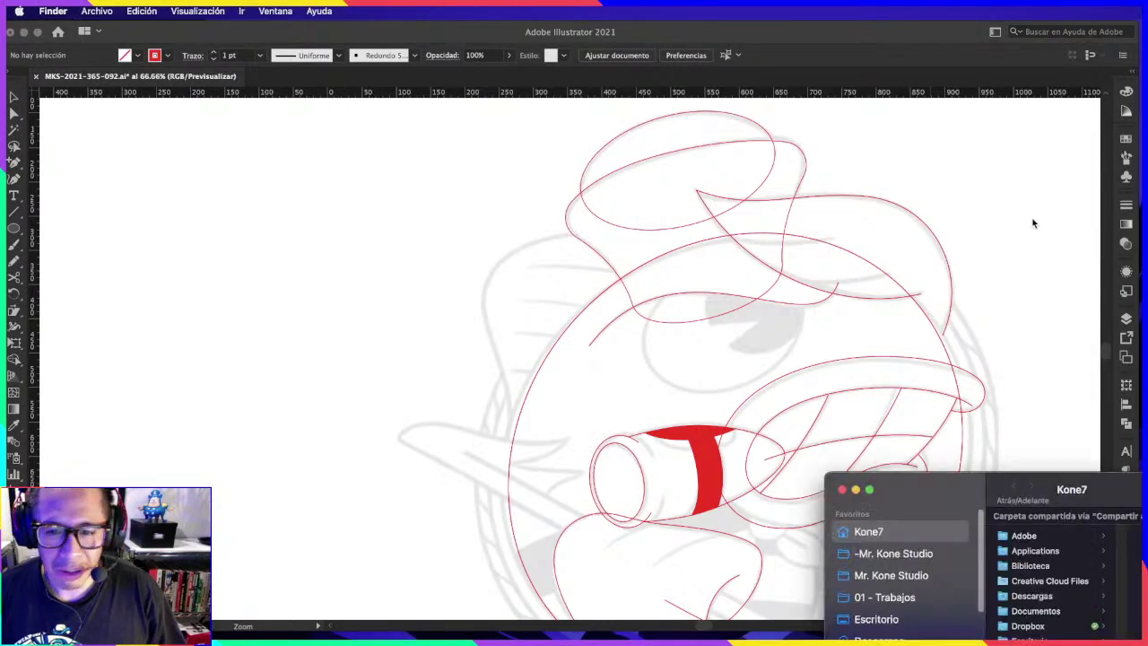
key("super+w")
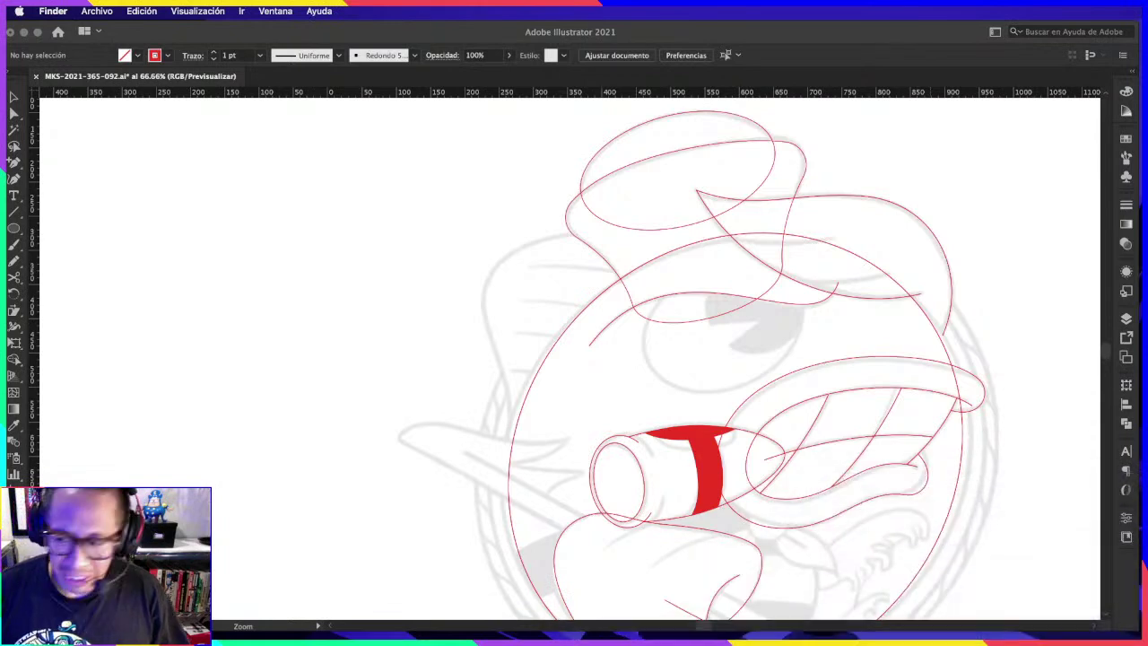
key("super+Tab")
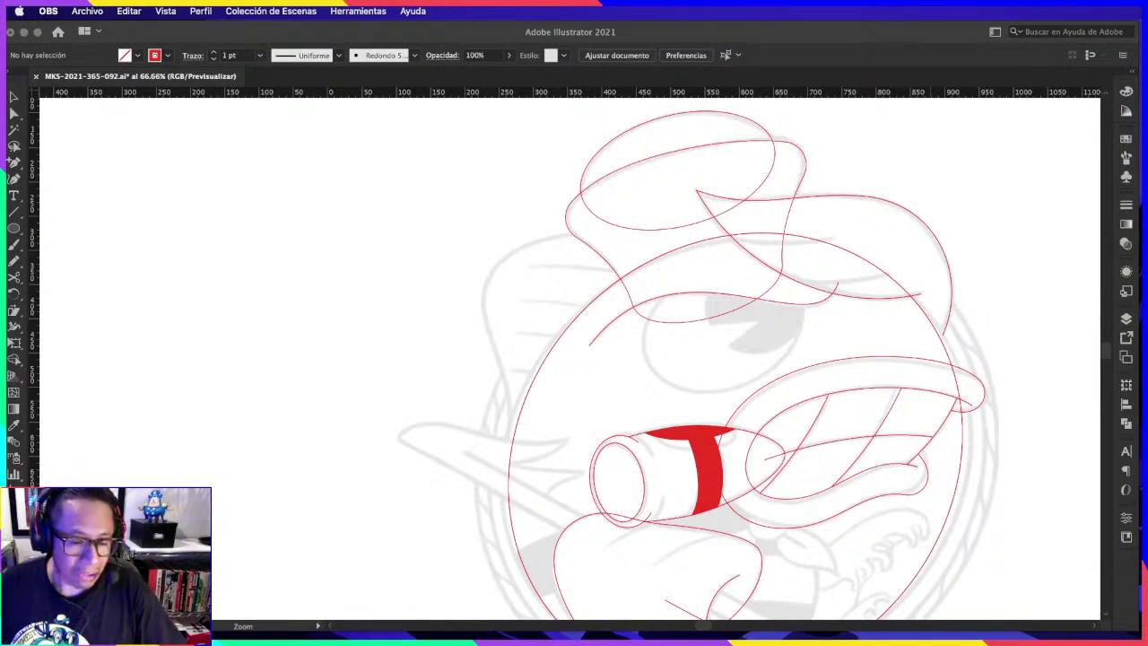
key("super+h")
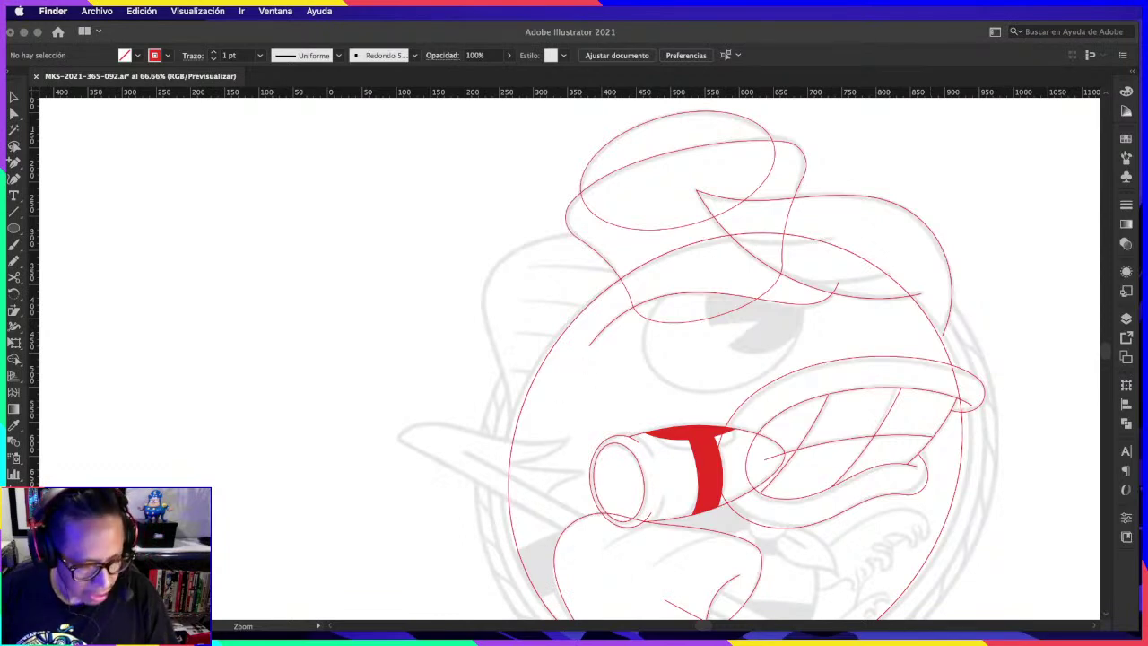
Step: Bring Chrome forward and enlarge its window to nearly full screen
key("super+Tab")
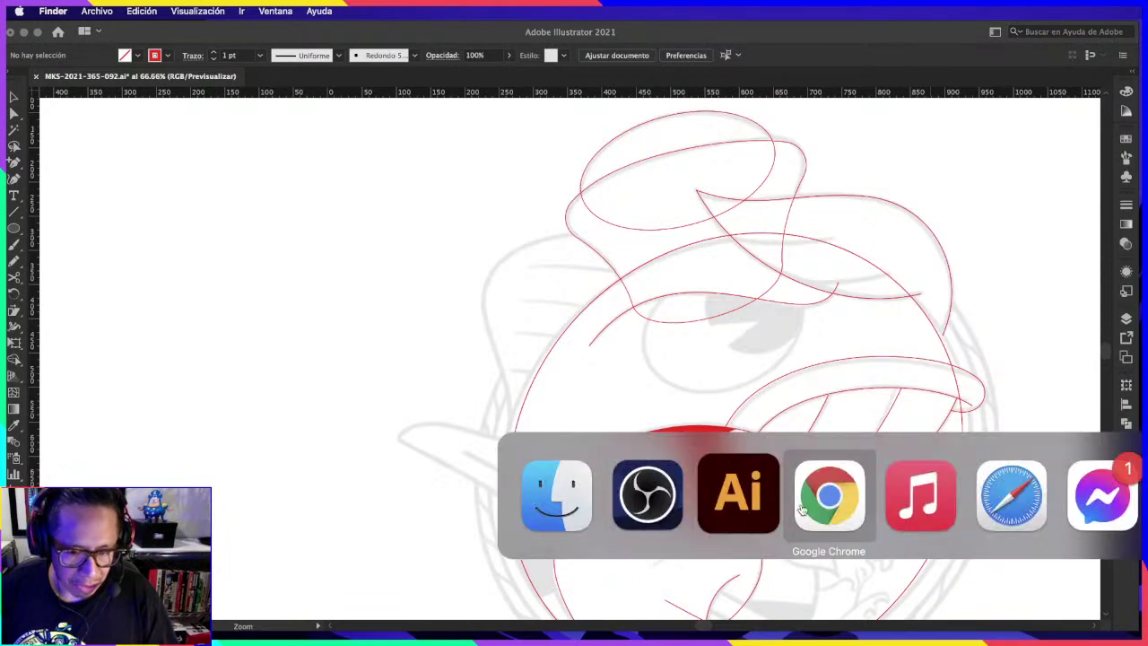
key("super+n")
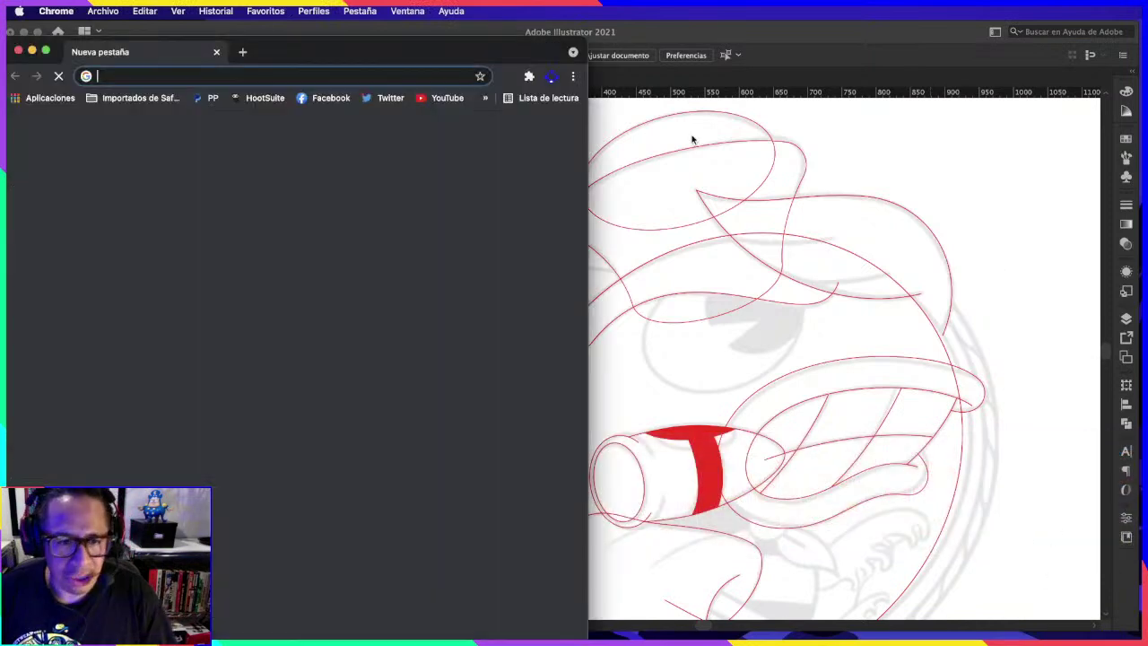
key("super+w")
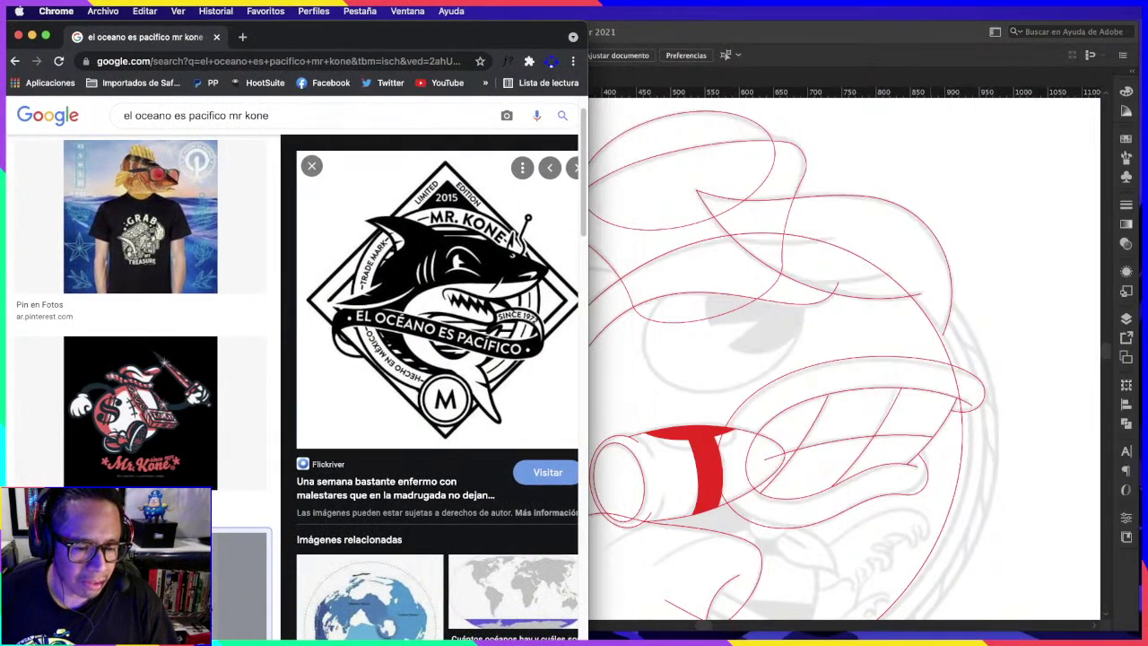
left_click_drag(587, 640, 1098, 620)
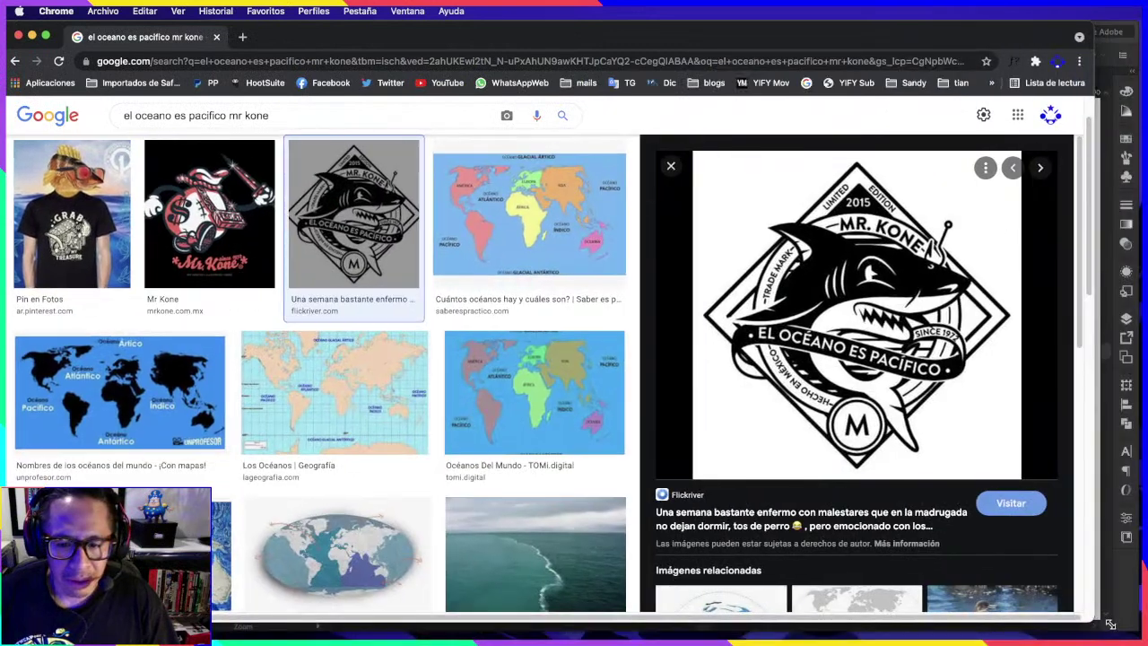
Step: Visit and close the flickriver source page, then preview the fish-head T-shirt image result
left_click(880, 311)
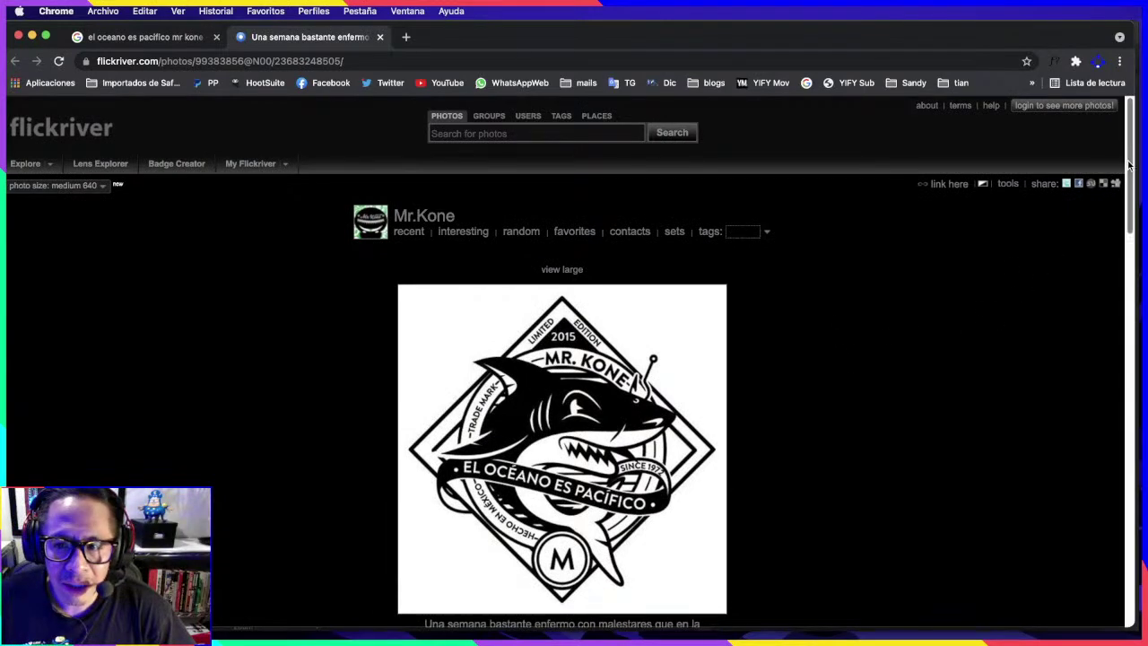
scroll(1061, 264, "down", 5)
scroll(1067, 224, "up", 5)
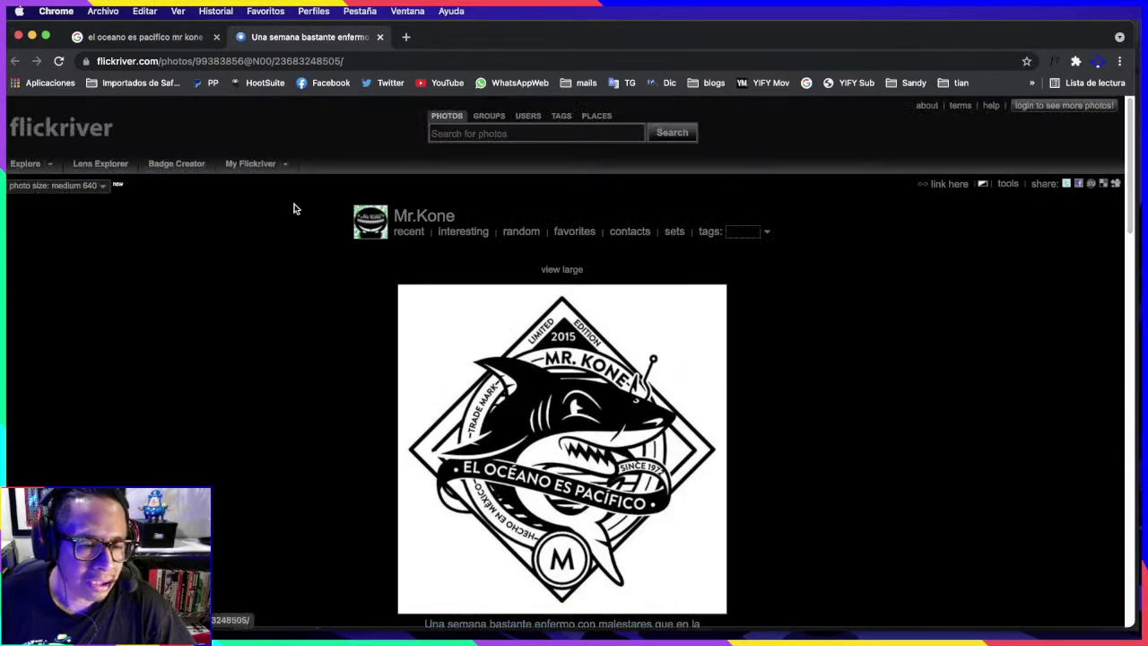
left_click(379, 37)
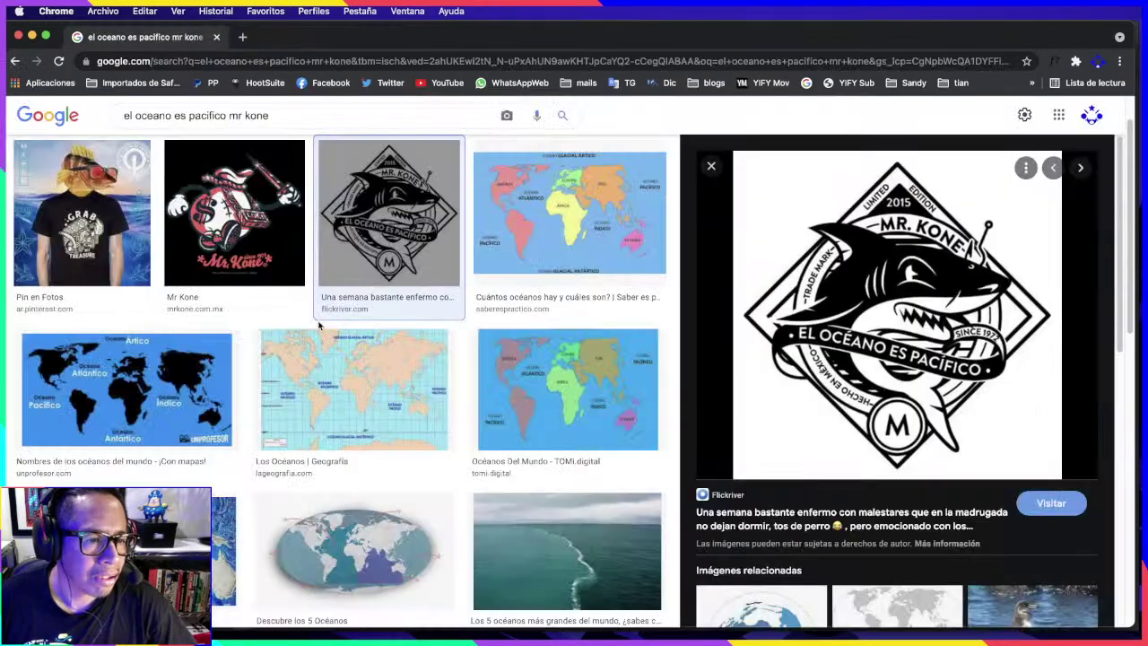
left_click(115, 240)
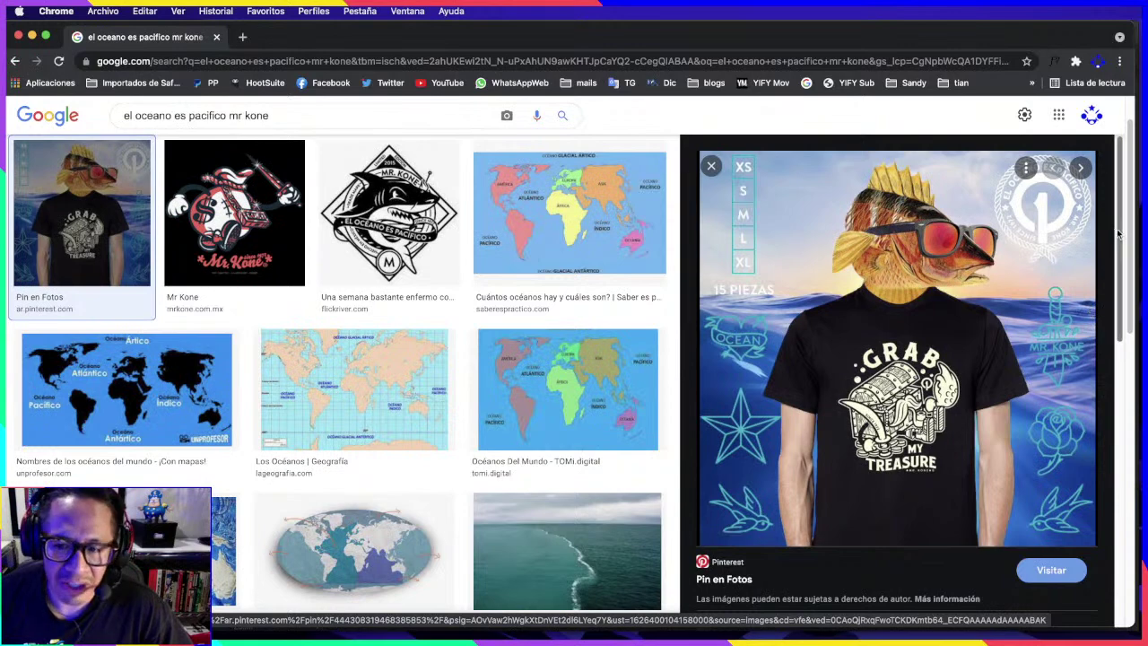
scroll(1101, 324, "down", 3)
scroll(1104, 332, "up", 2)
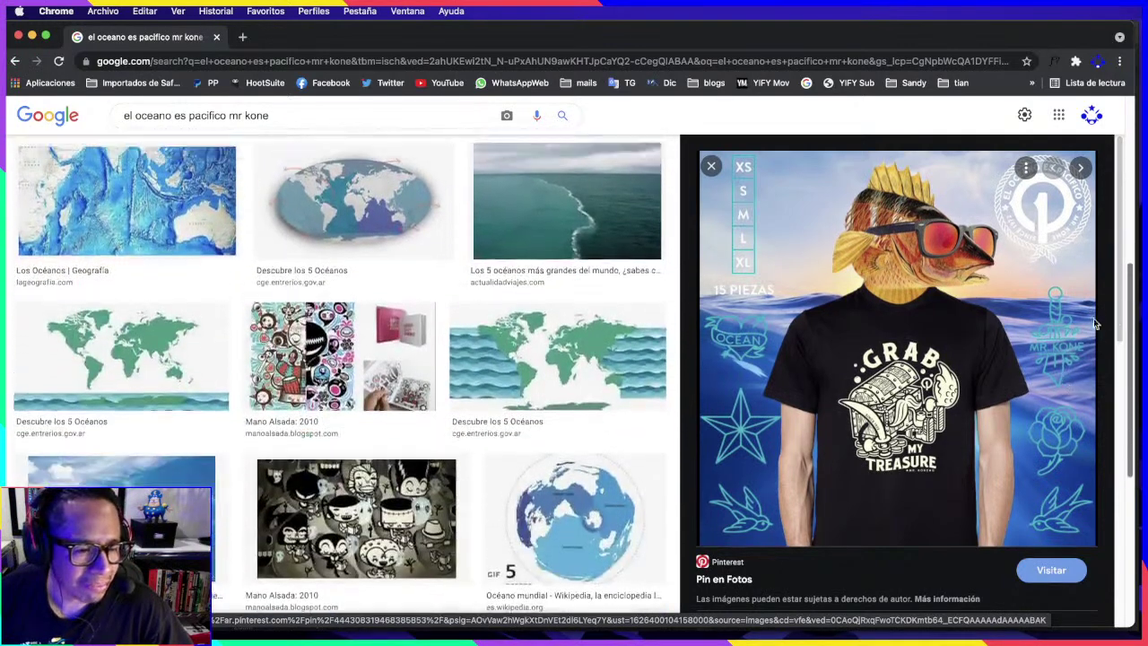
scroll(1094, 318, "up", 4)
left_click(998, 303)
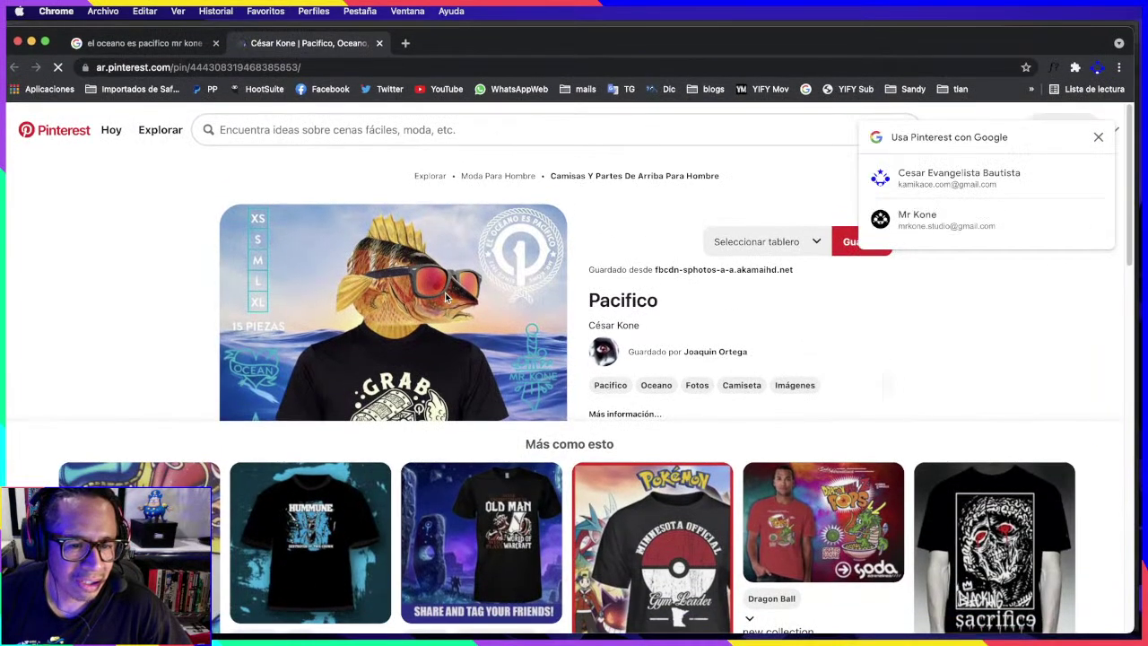
left_click(453, 299)
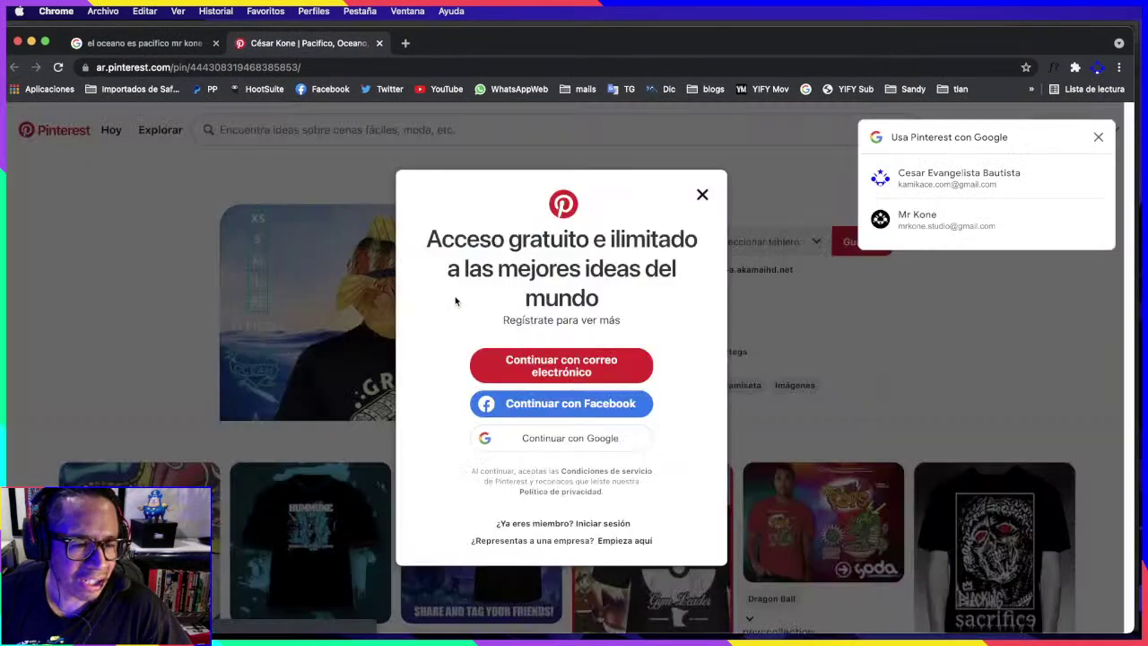
left_click(702, 194)
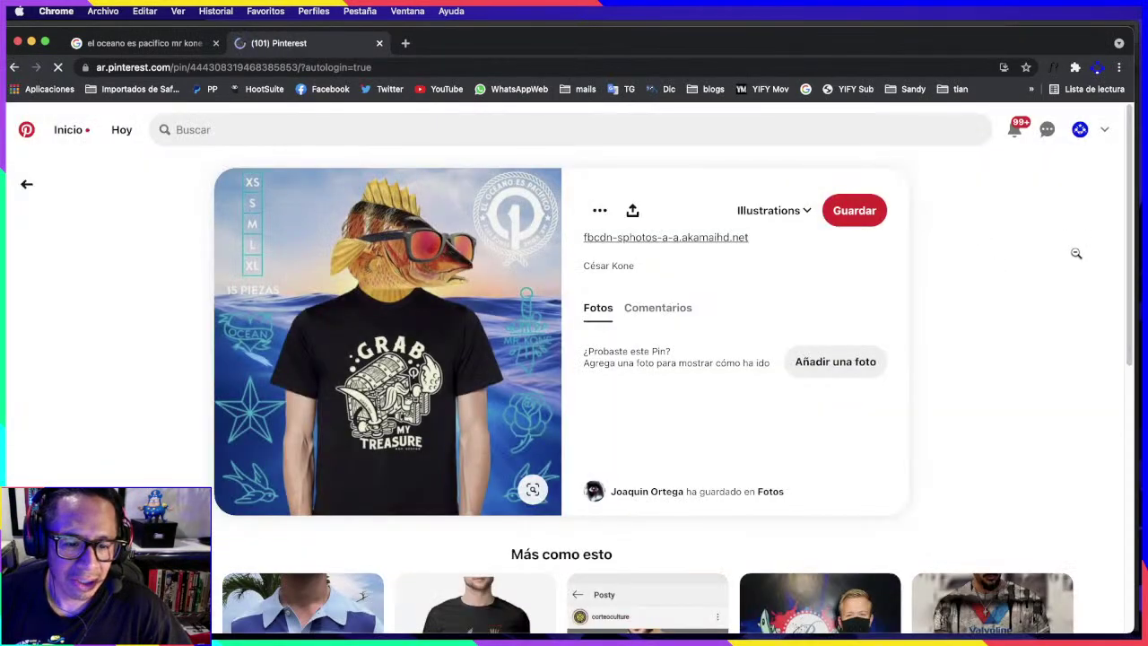
left_click(687, 238)
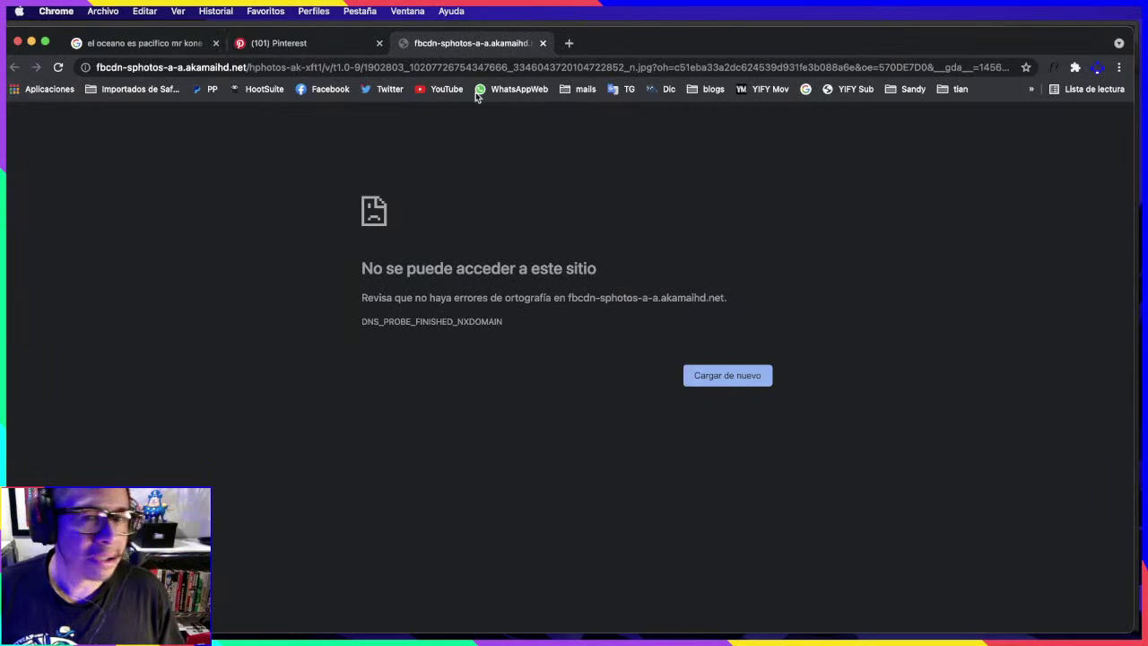
key("super+w")
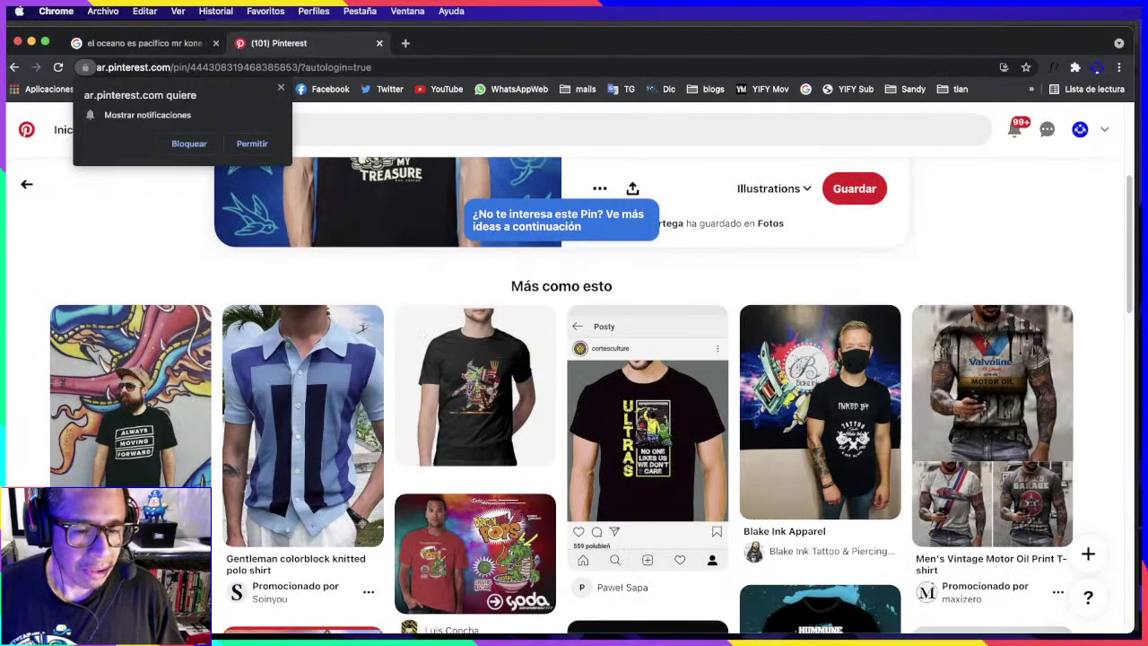
key("super+w")
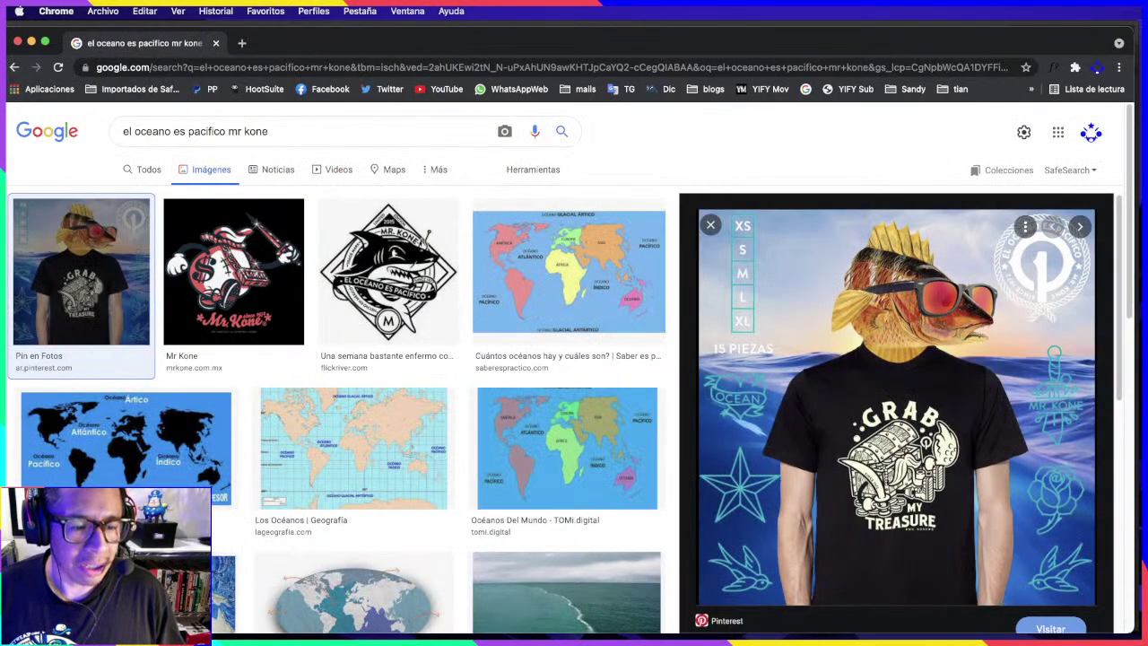
key("super+Tab")
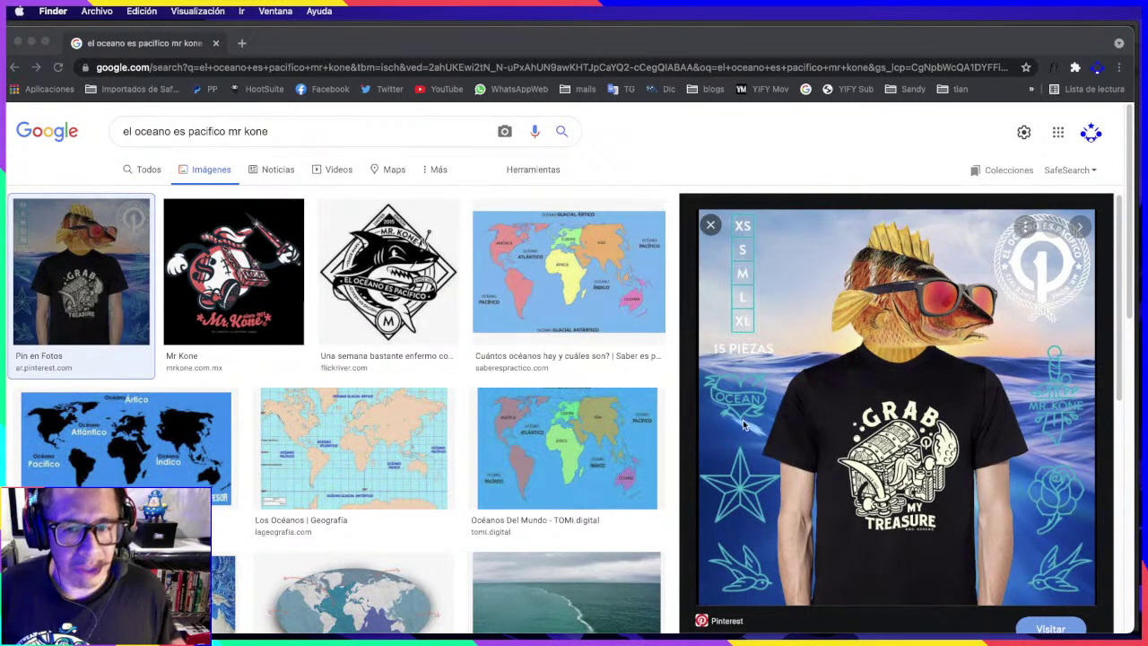
left_click_drag(902, 44, 927, 38)
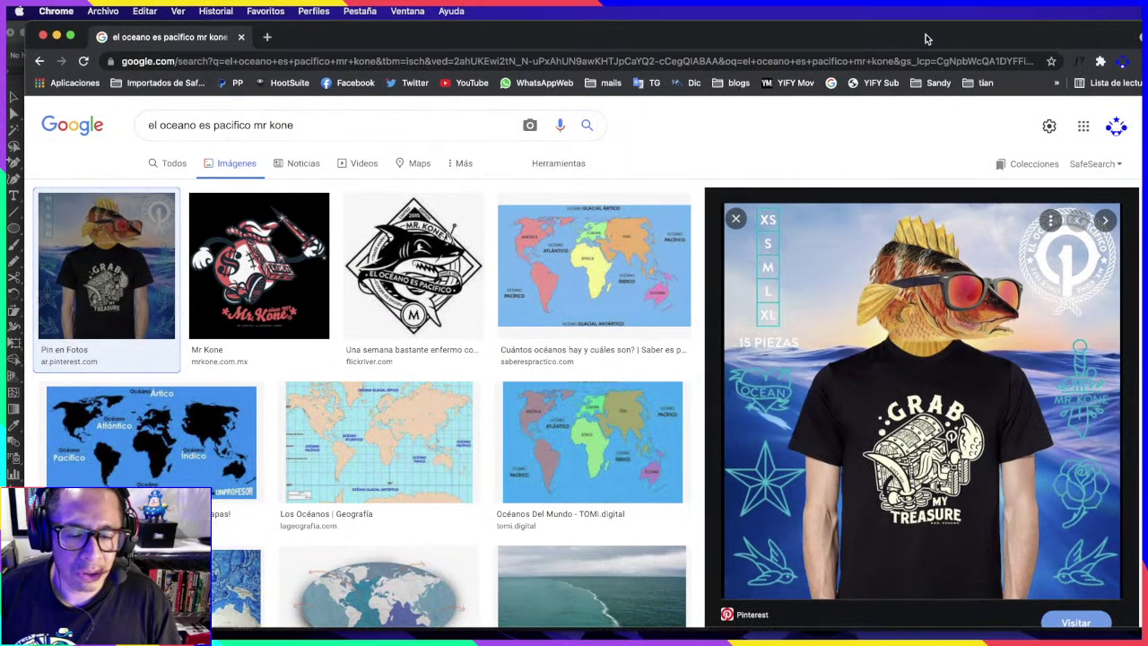
Step: Hide Chrome, refocus Illustrator and zoom out to show the whole traced character
key("super+m")
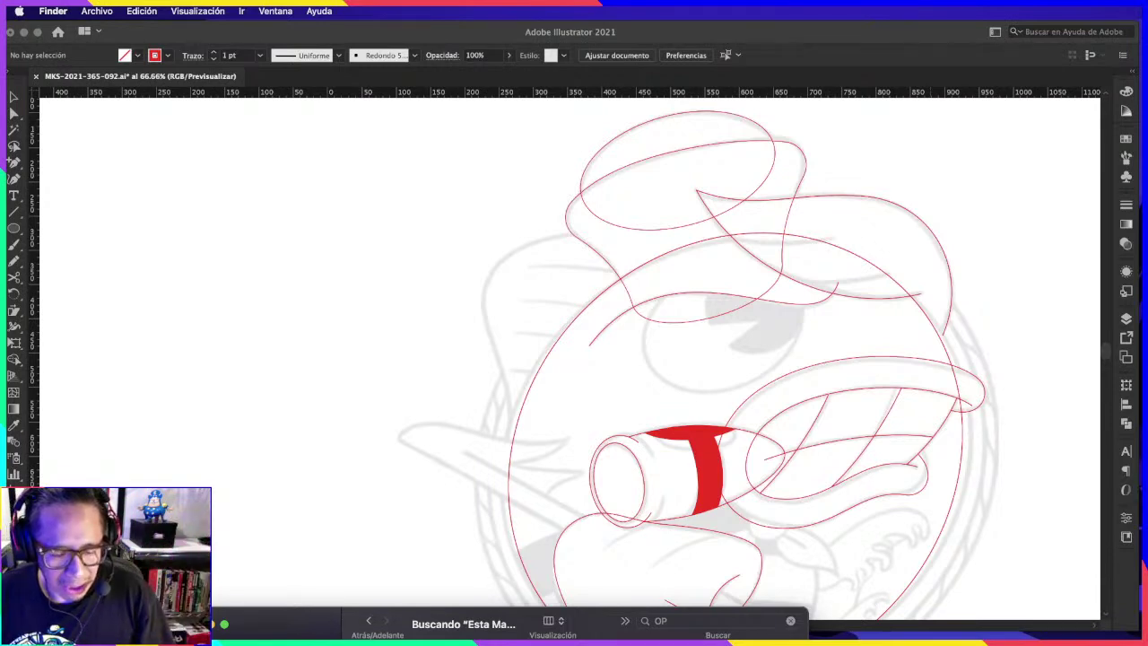
key("super+w")
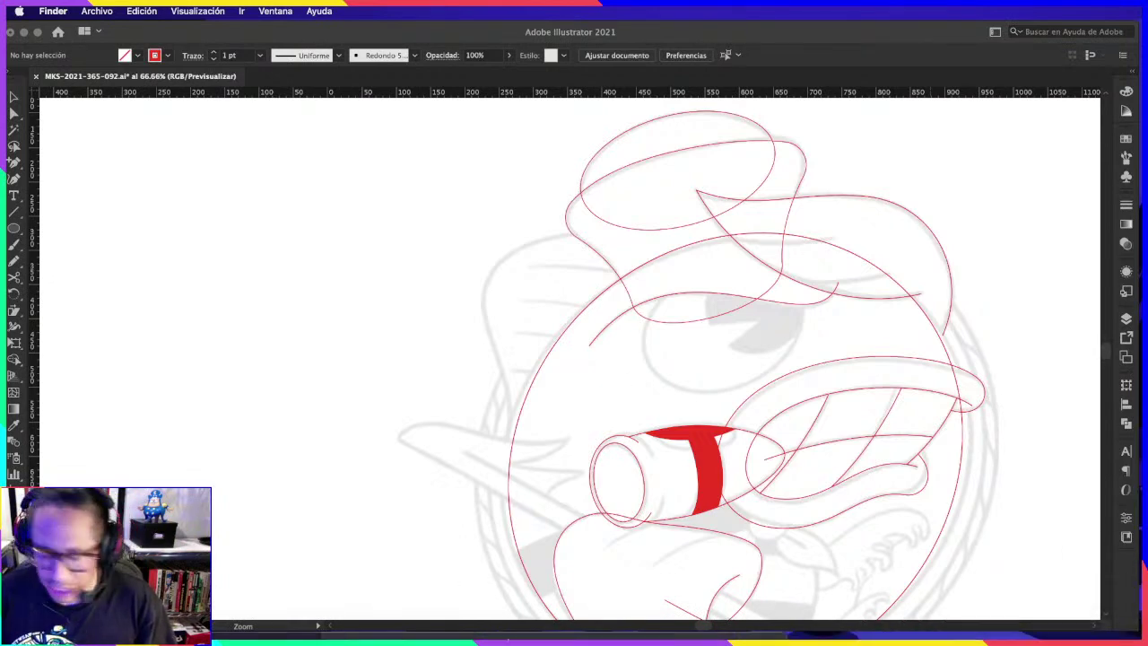
key("super+n")
key("super+w")
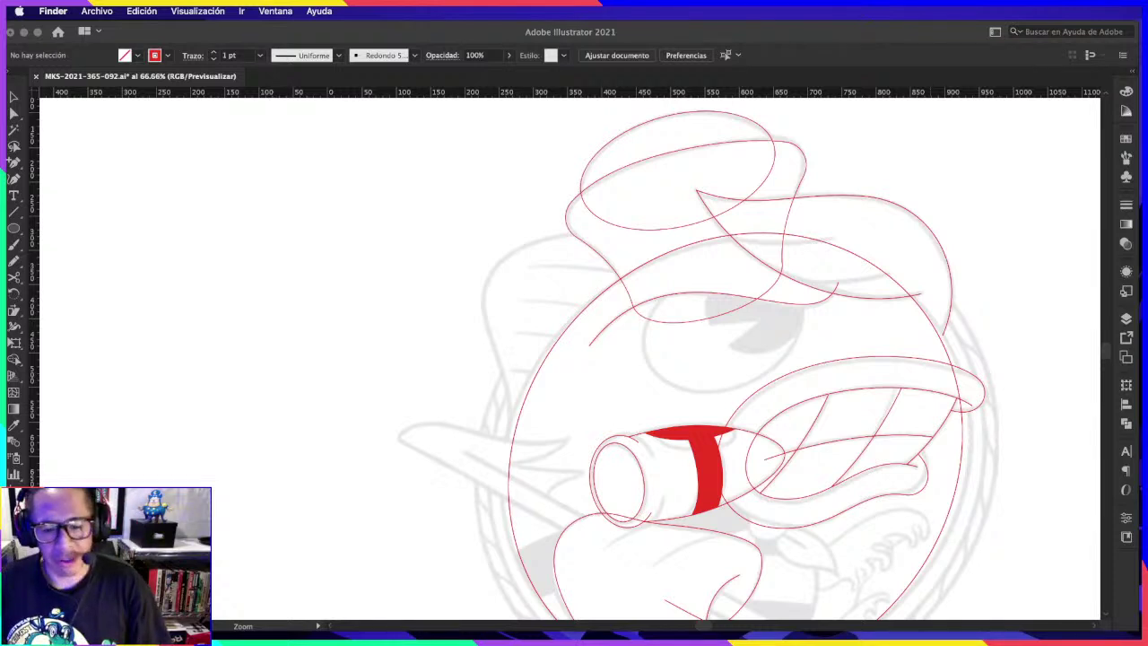
left_click(899, 349)
scroll(888, 332, "down", 3)
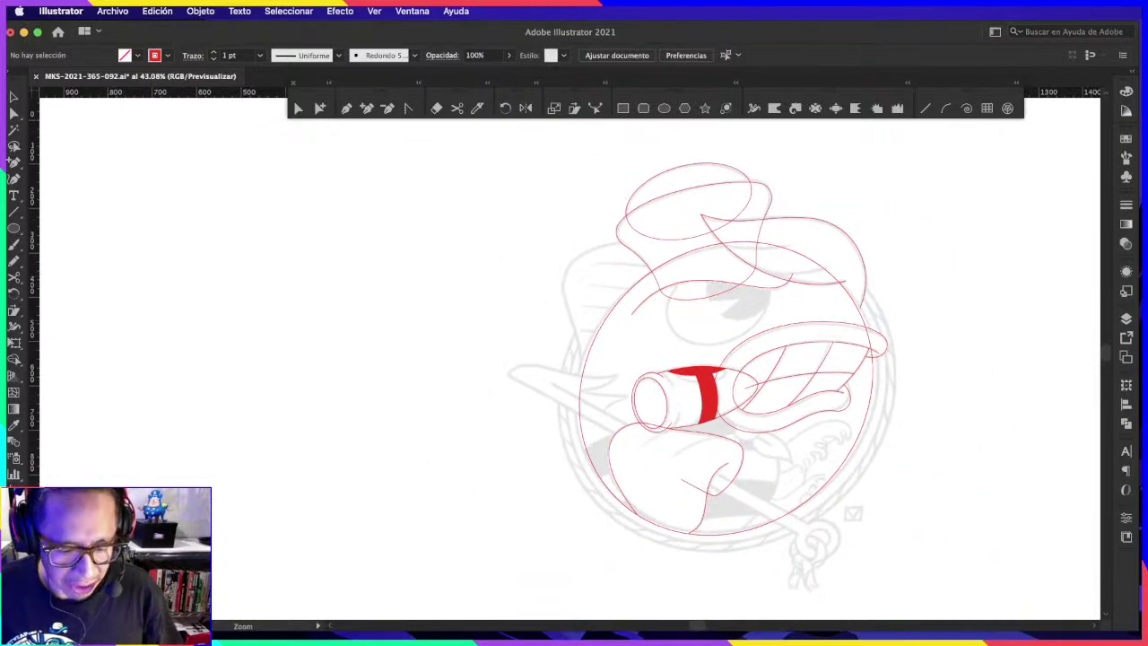
key("super+Tab")
Step: Scroll through the Instagram posts, then bring Illustrator forward and pan the drawing left
key("super+n")
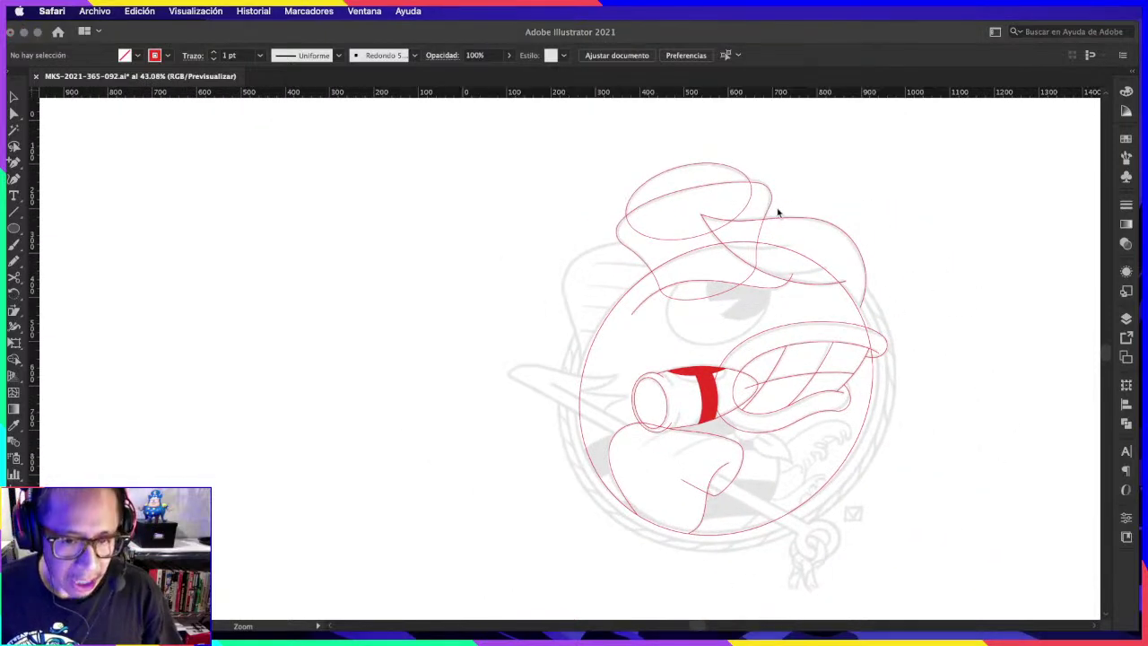
key("super+m")
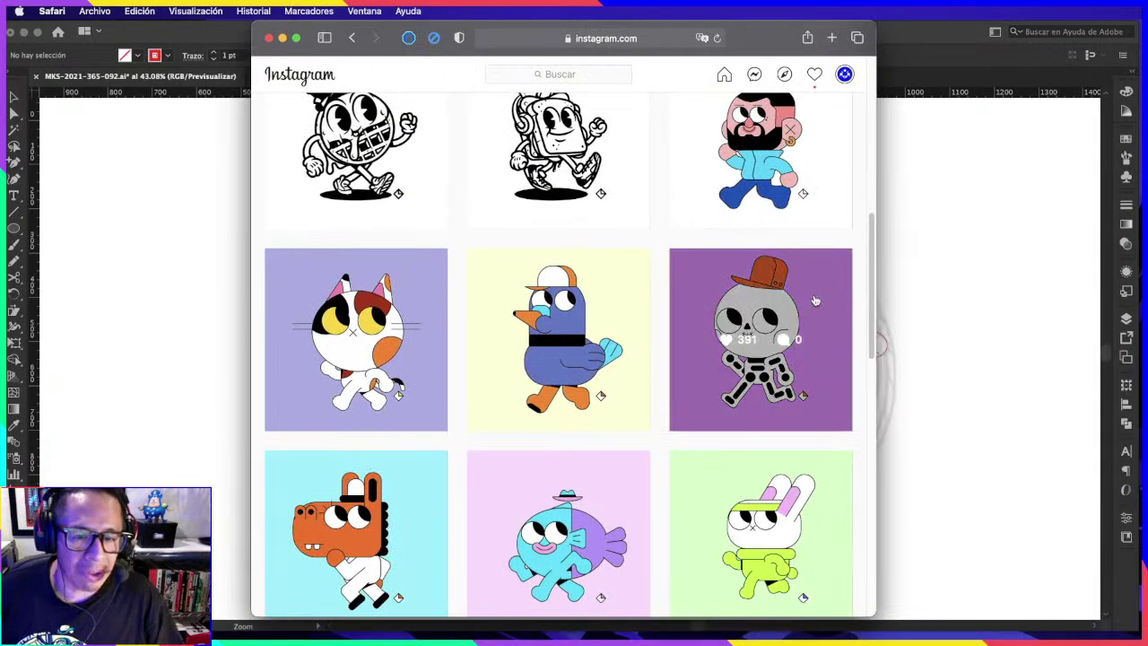
scroll(868, 247, "down", 2)
scroll(875, 283, "down", 10)
scroll(861, 291, "down", 5)
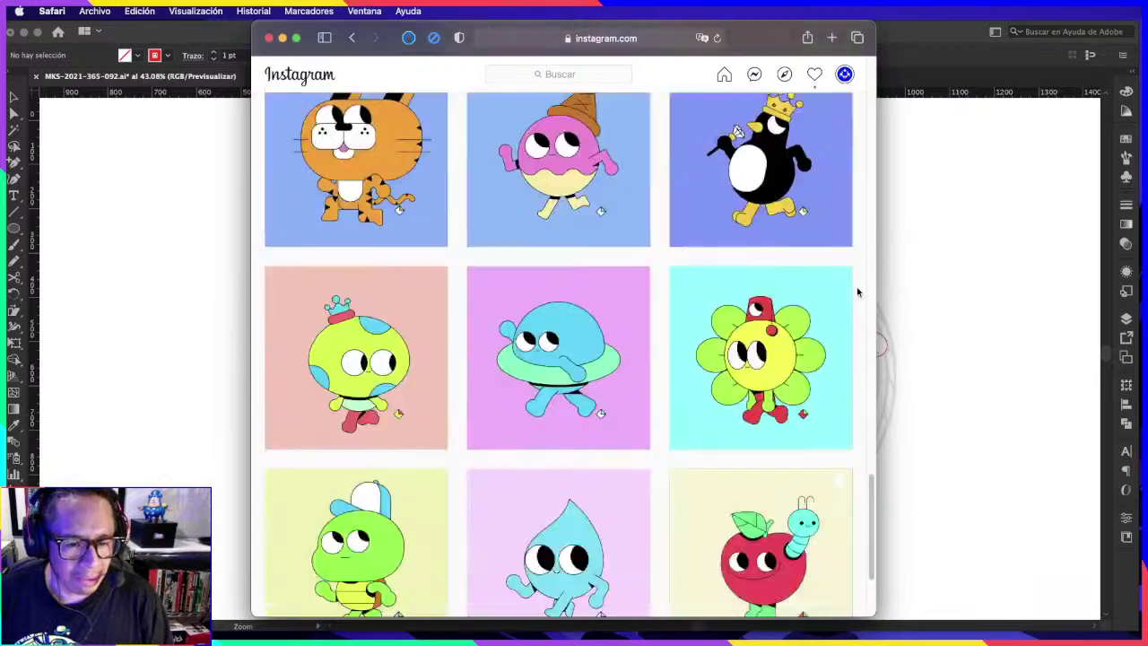
scroll(856, 297, "down", 5)
scroll(855, 297, "down", 5)
scroll(848, 305, "down", 5)
scroll(839, 309, "down", 5)
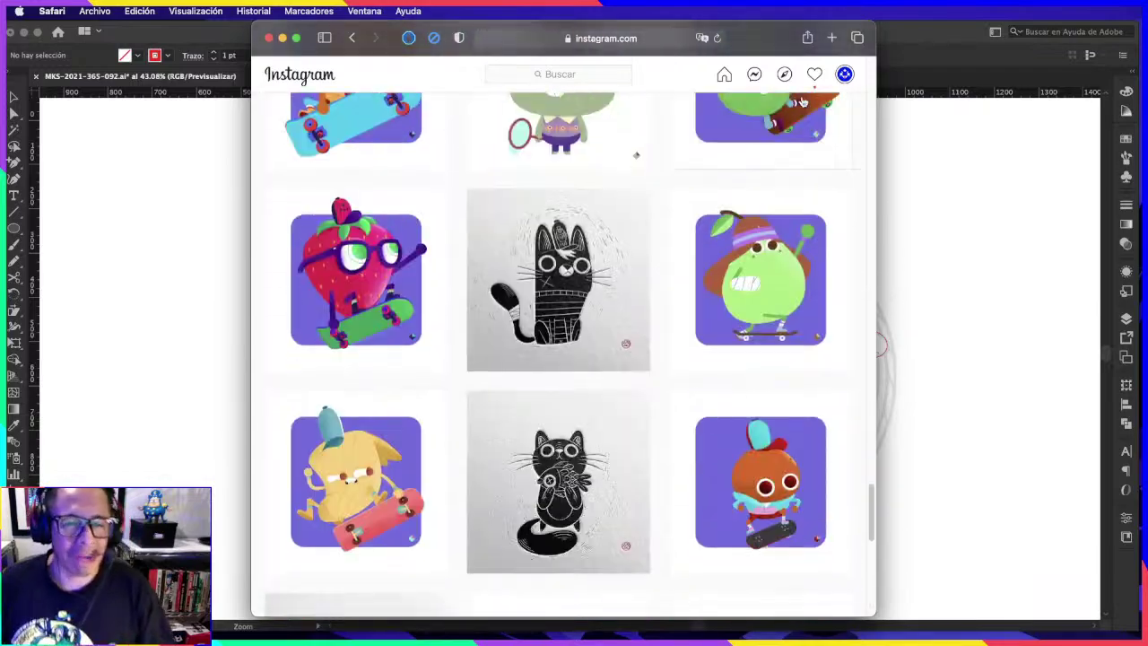
scroll(839, 310, "down", 5)
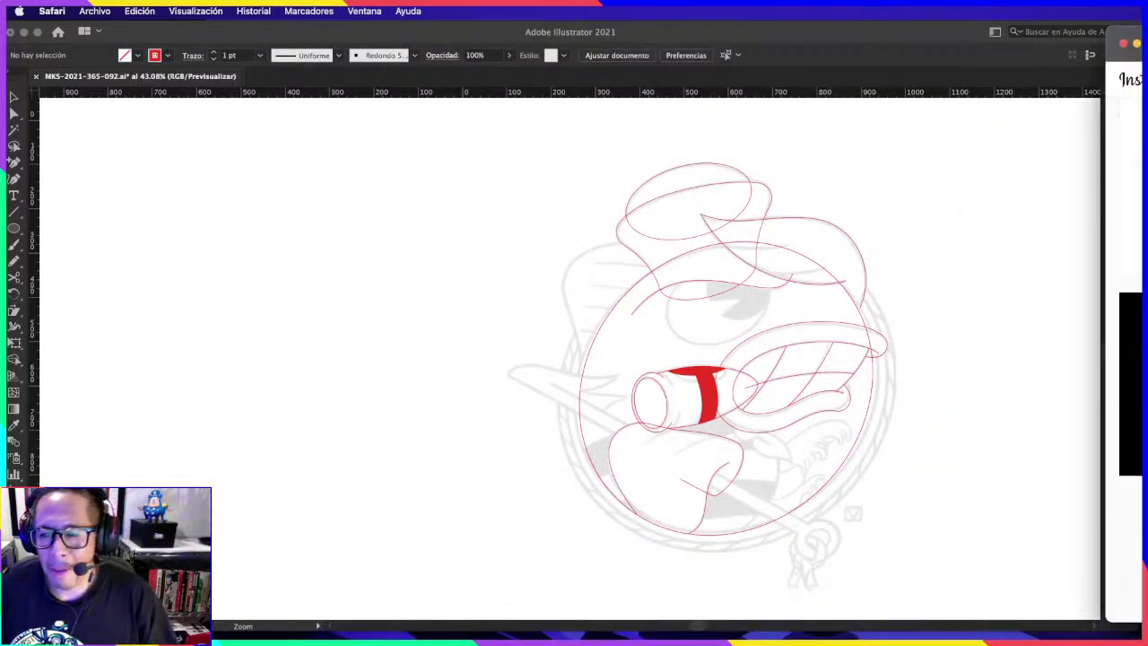
left_click(989, 303)
left_click_drag(990, 302, 889, 299)
Step: Bring the Instagram browser window back in front beside the Illustrator canvas
key("super+space")
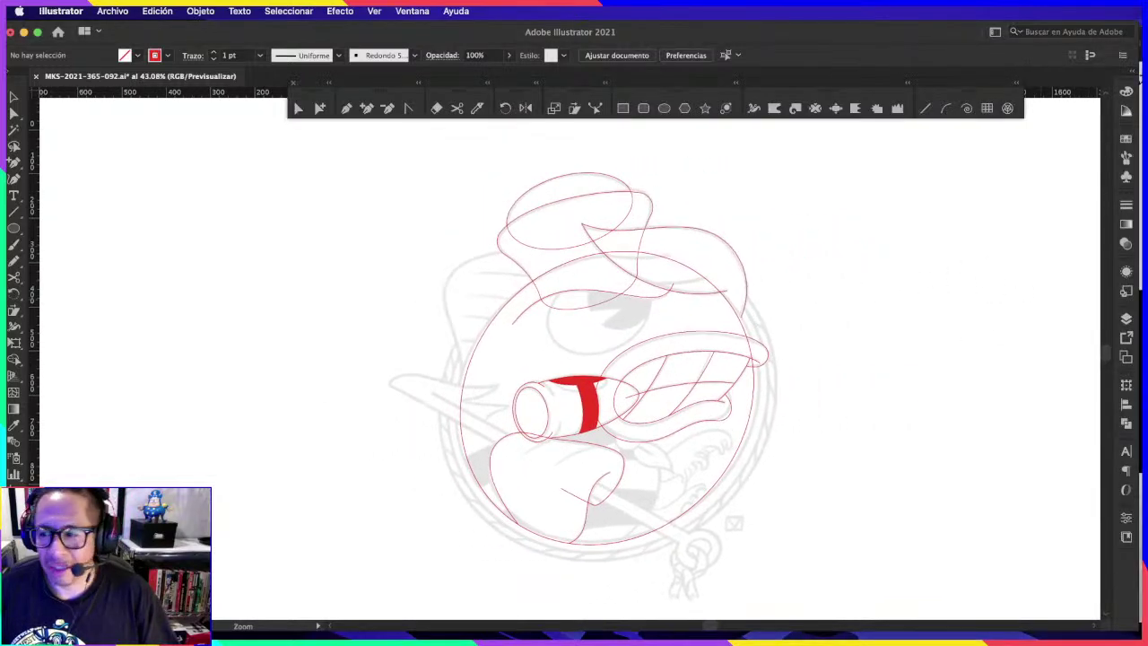
left_click(1139, 79)
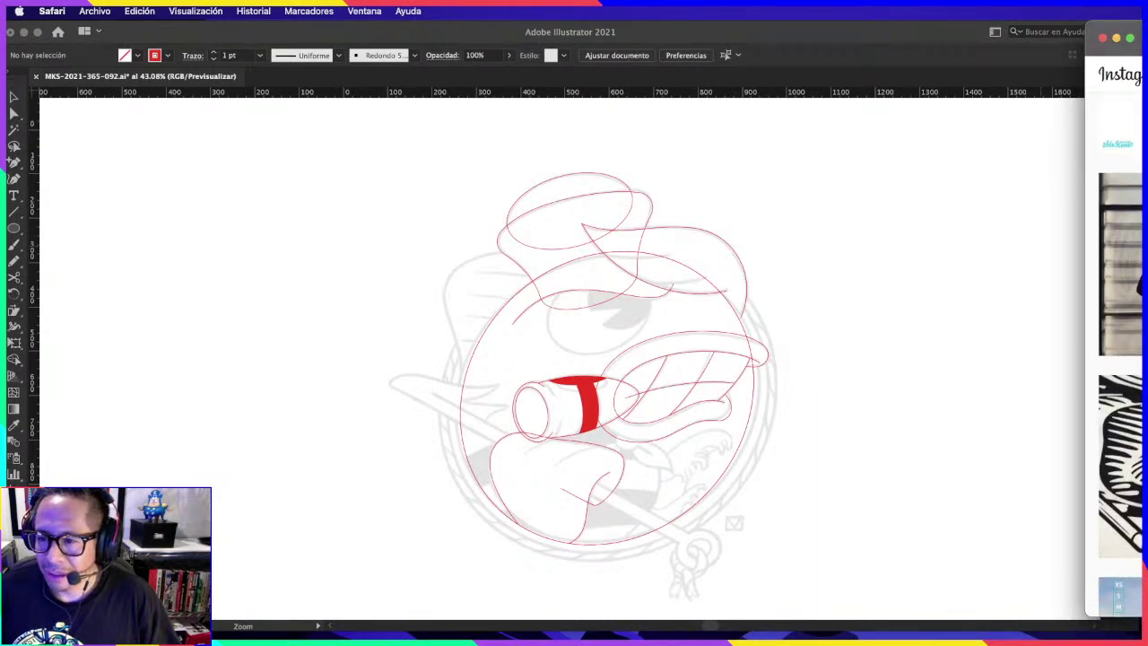
Step: Open the Darth Vader post and page through the FreeDay and Grab my treasure shirts to Darth Krab
left_click_drag(1112, 36, 639, 8)
left_click(588, 139)
mouse_move(625, 263)
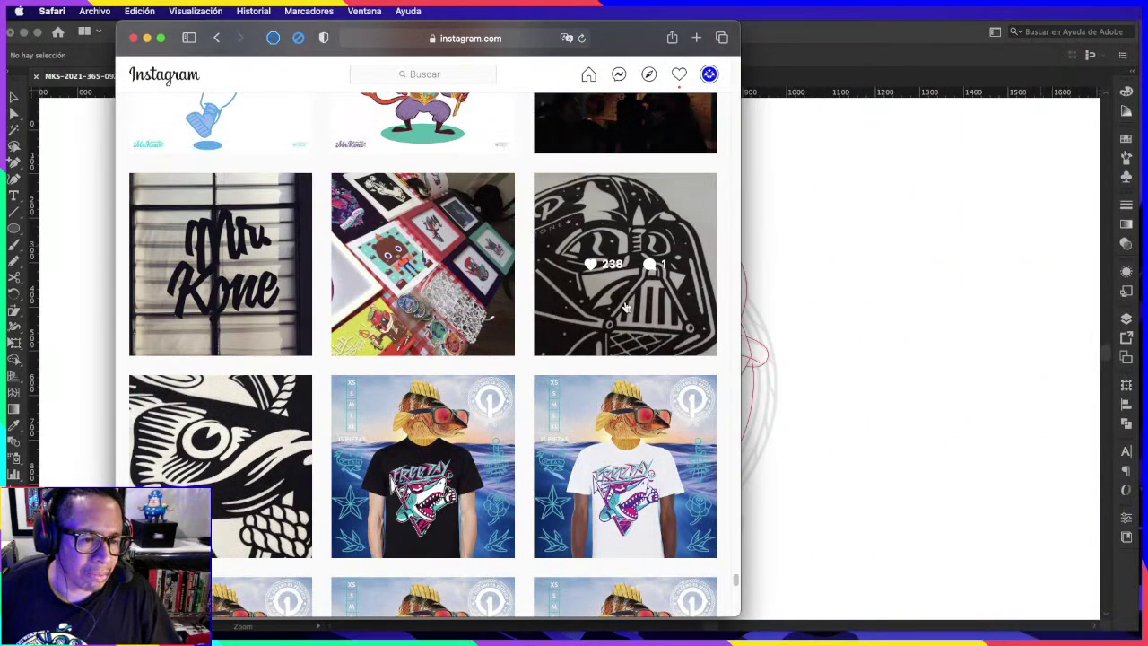
left_click(633, 243)
left_click(729, 337)
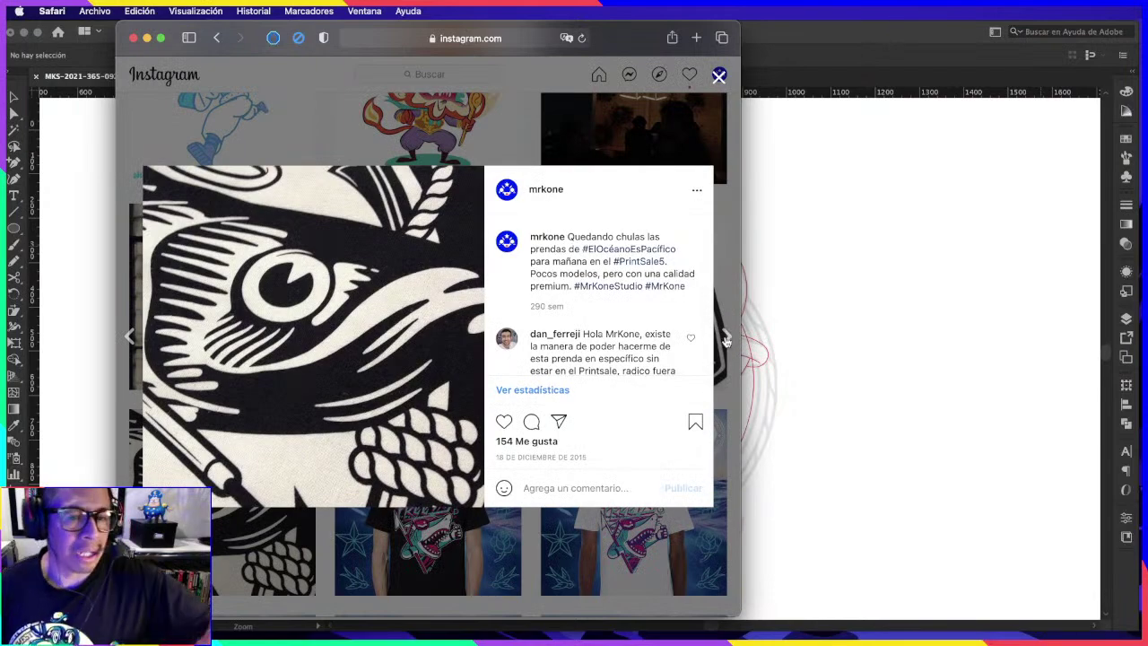
left_click(726, 339)
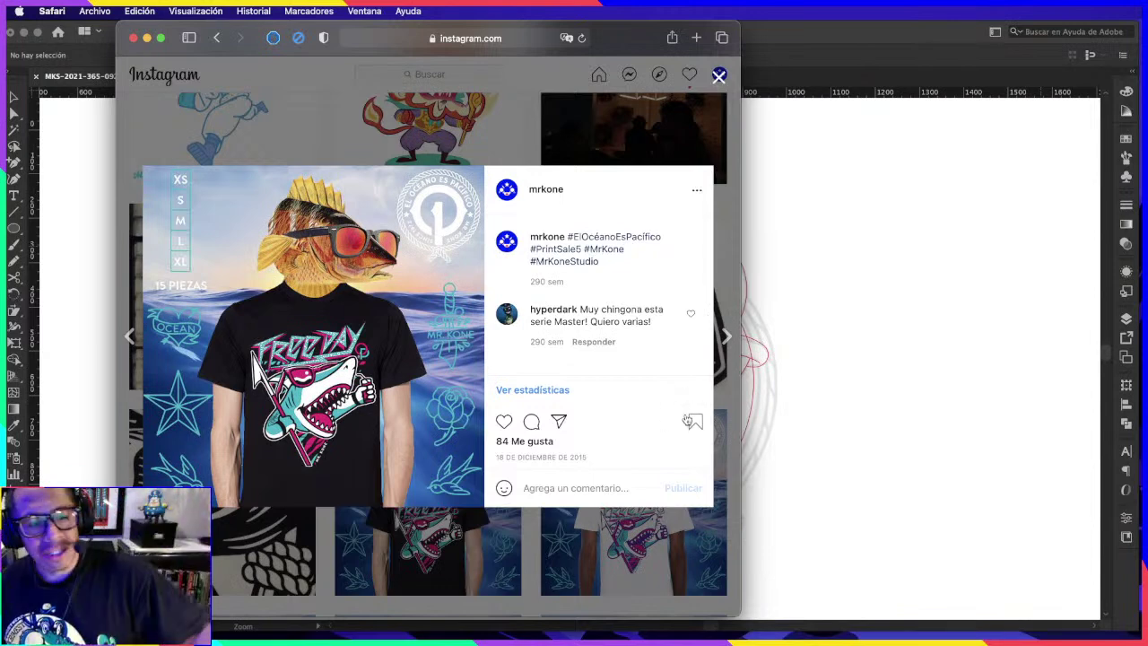
left_click(727, 339)
left_click(727, 341)
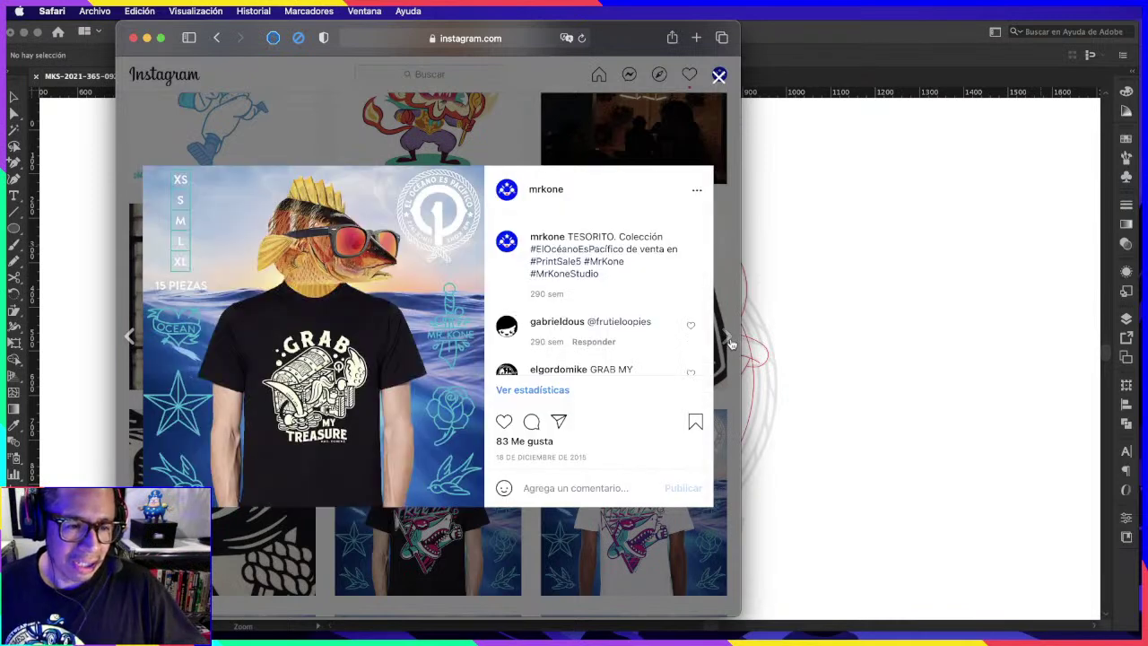
left_click(728, 341)
left_click(727, 339)
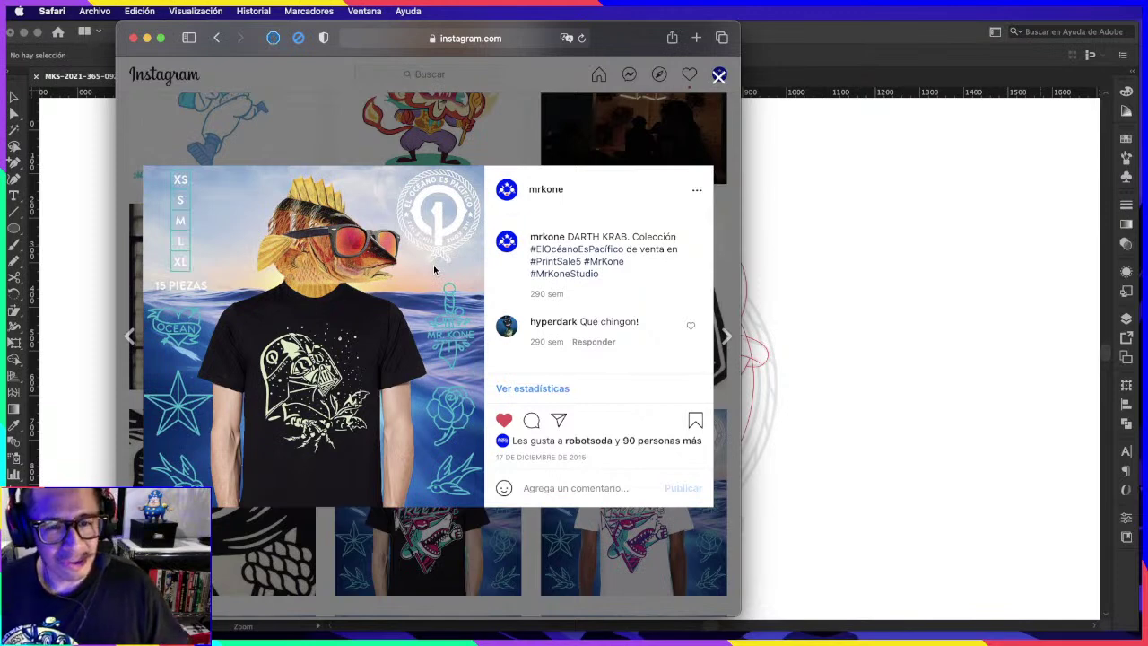
Step: Enlarge the browser to full screen and page through the SURFOREVER shirts to SANTAS SARDINAS
left_click_drag(650, 36, 527, 16)
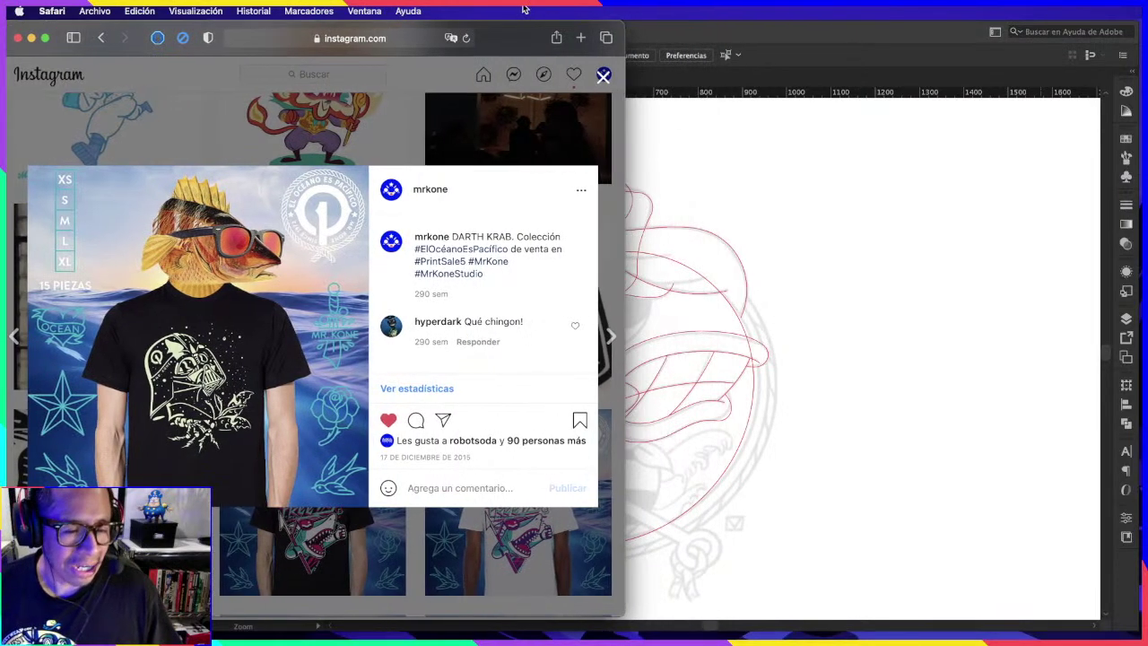
left_click_drag(628, 613, 1134, 632)
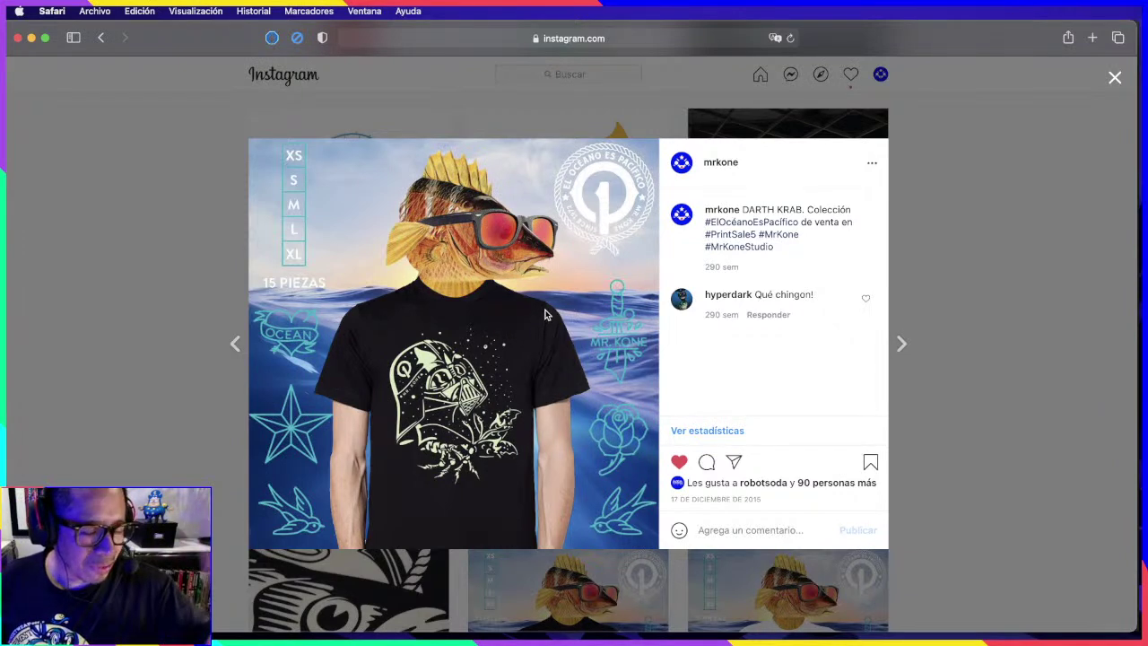
left_click(901, 345)
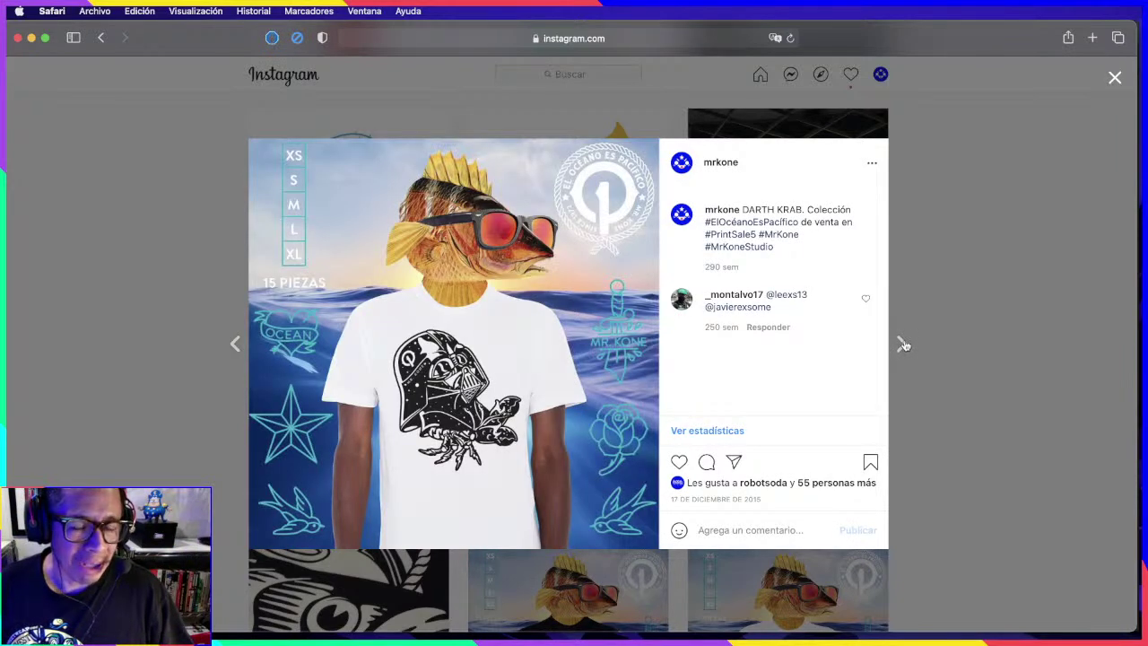
left_click(901, 345)
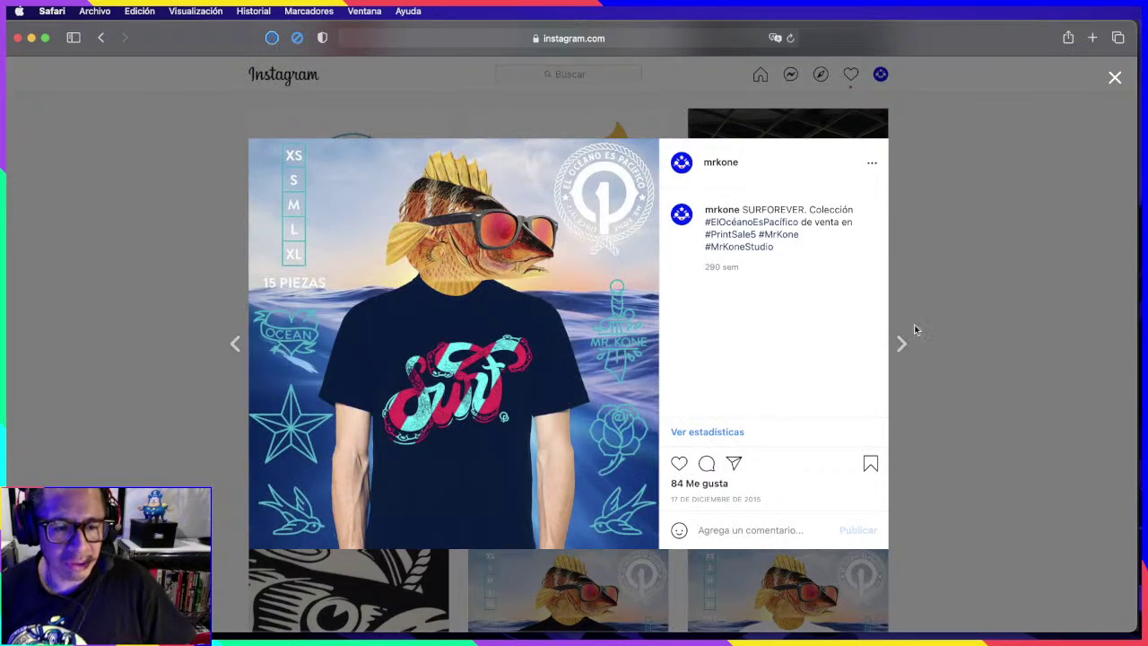
left_click(903, 346)
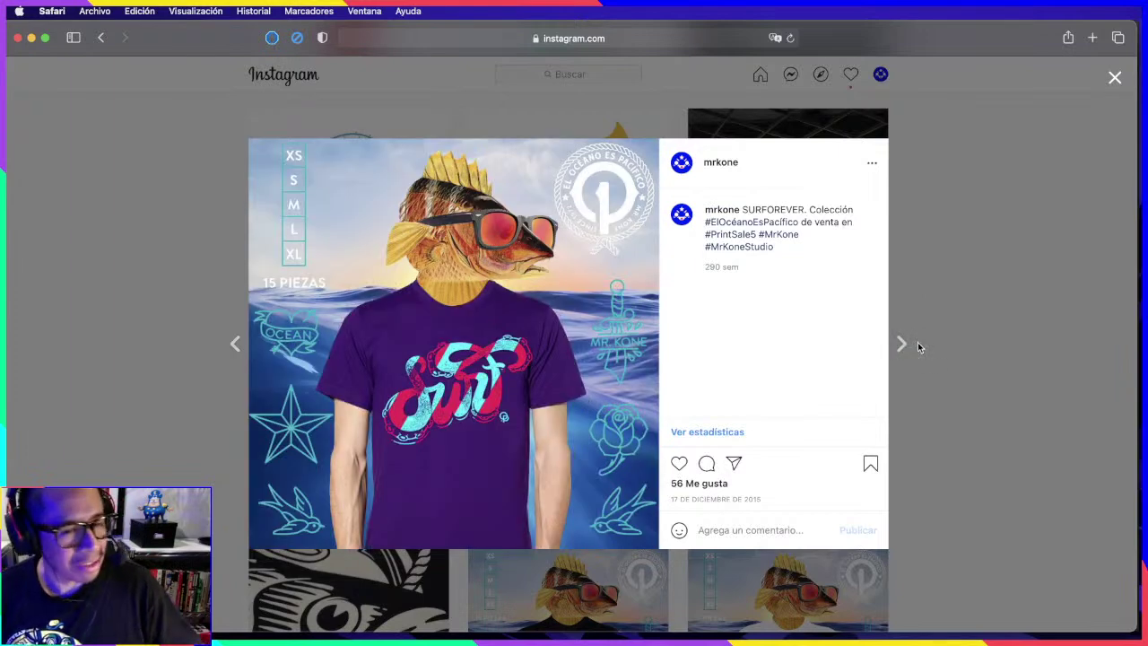
left_click(901, 346)
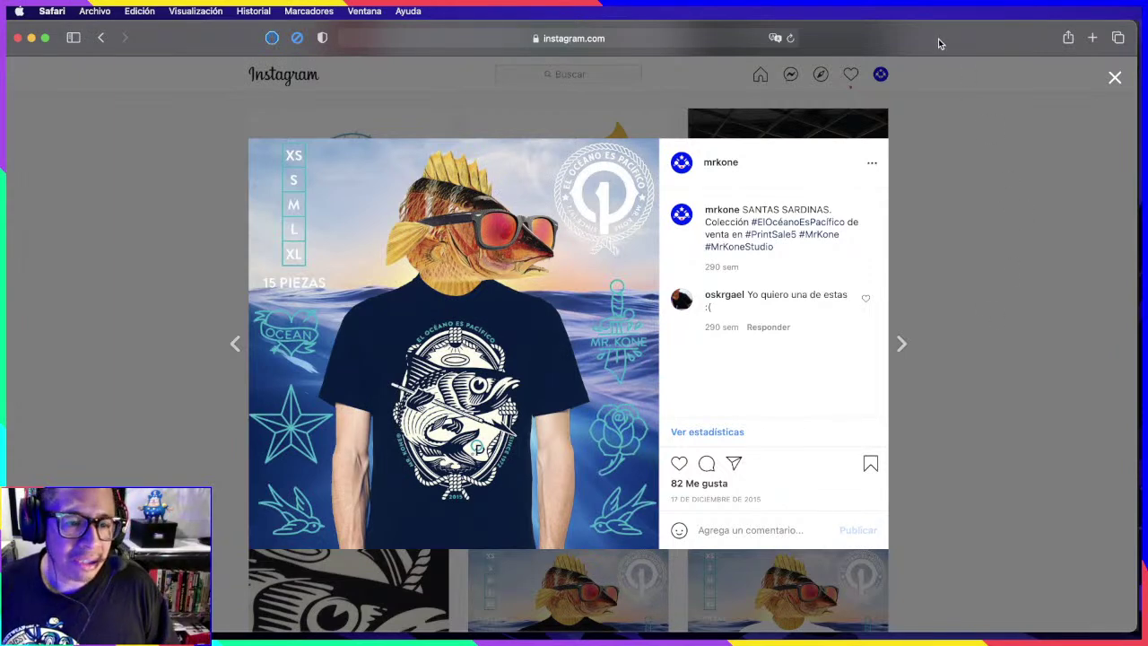
Step: Page past the white SANTAS SARDINAS shirt and sketch posts, then close back to the grid
left_click(902, 348)
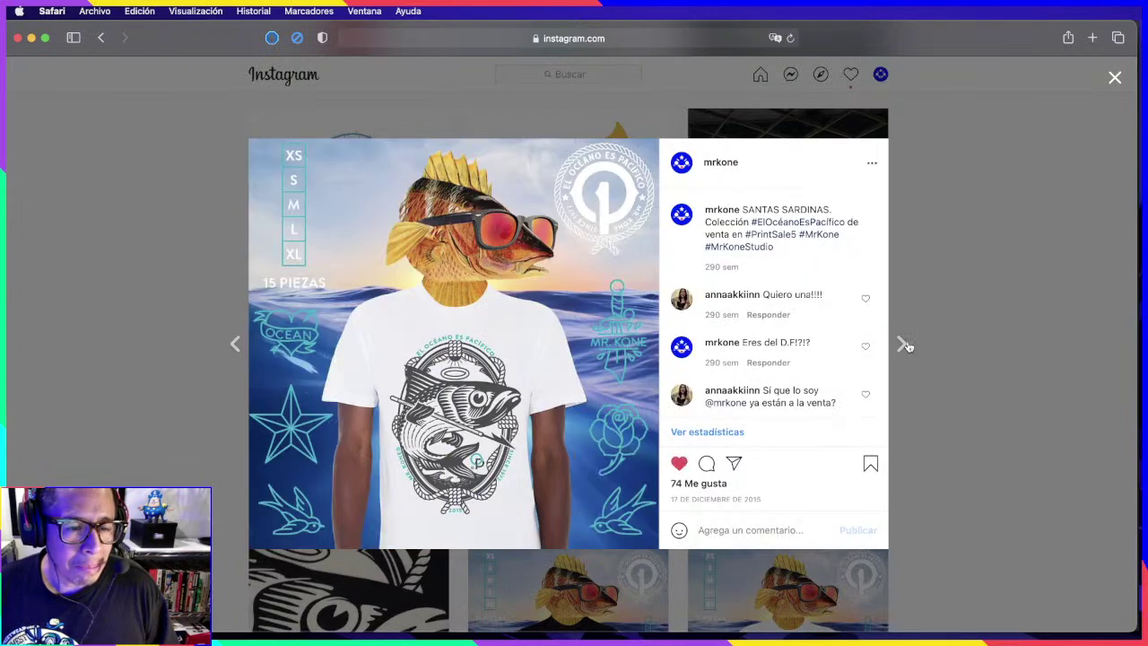
left_click(903, 345)
left_click(903, 344)
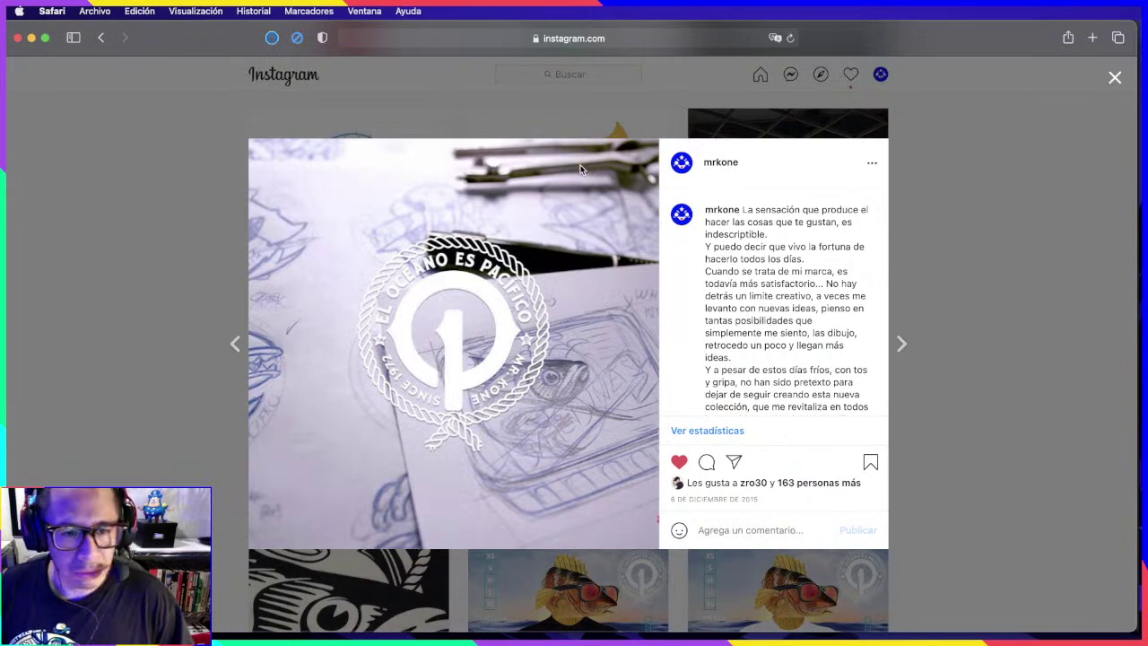
left_click(900, 344)
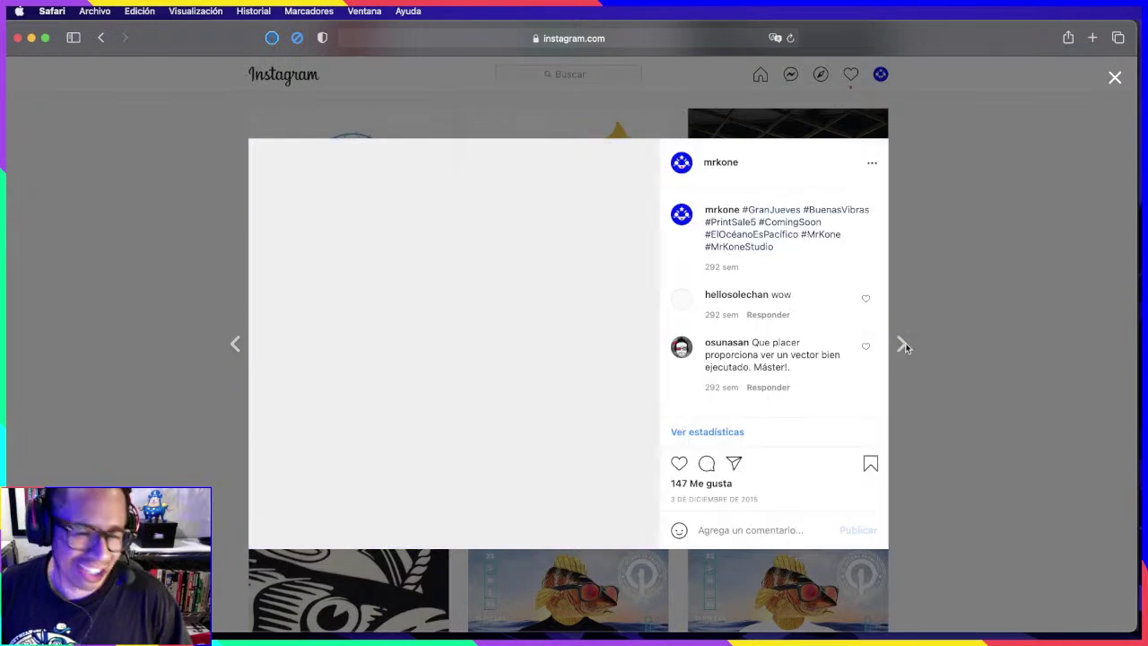
left_click(903, 348)
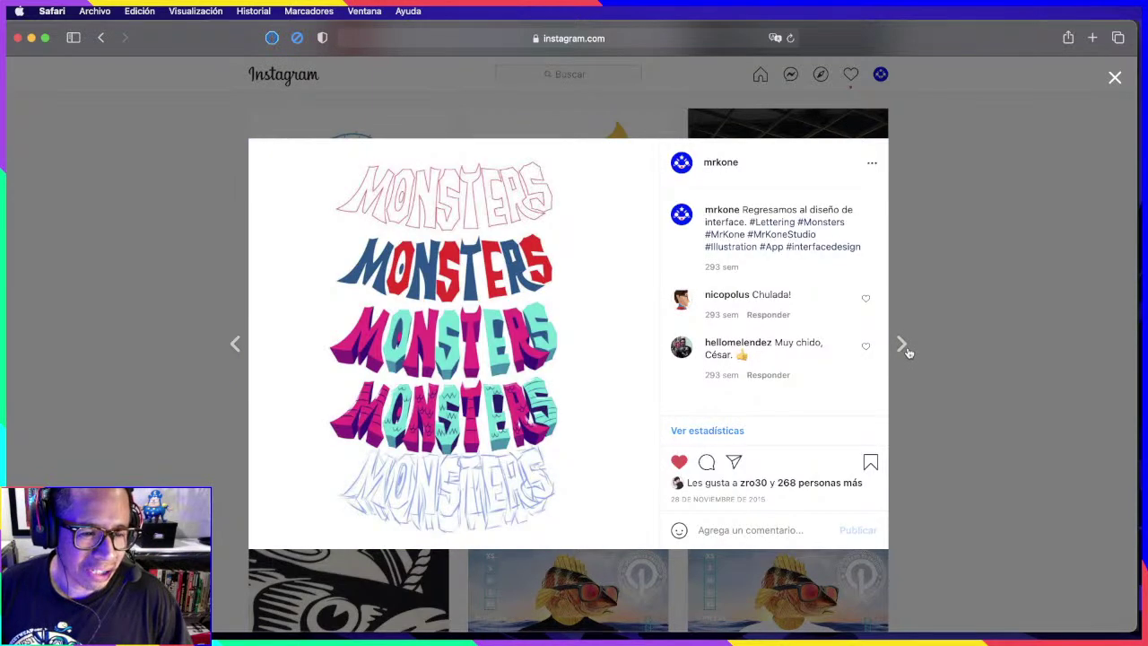
left_click(1046, 297)
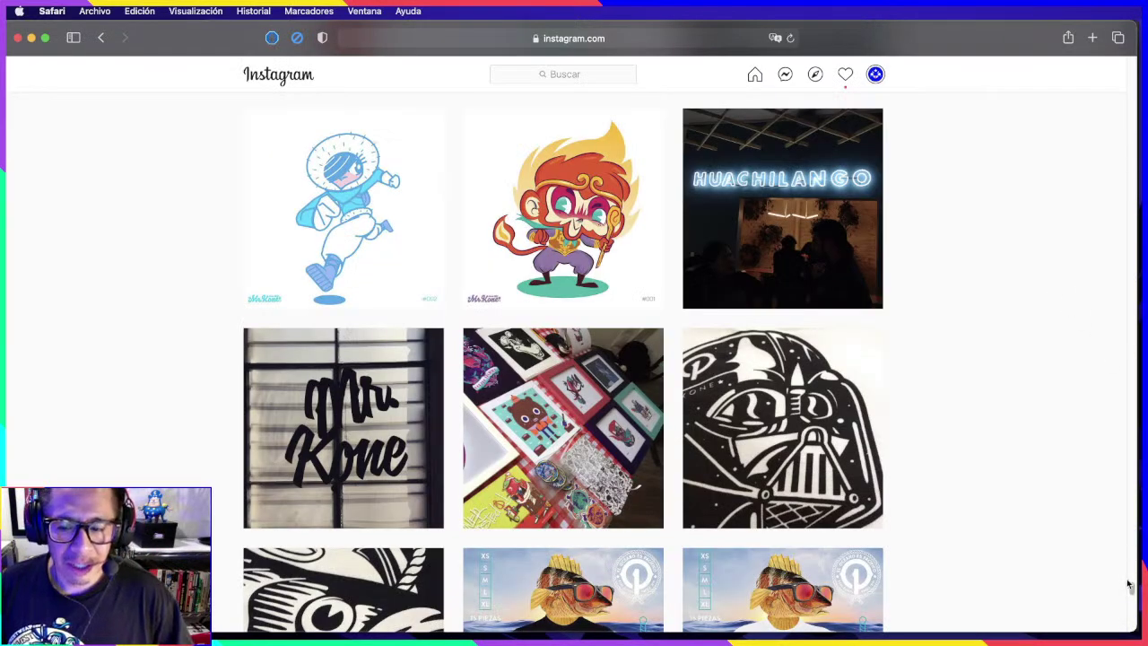
scroll(1133, 588, "down", 6)
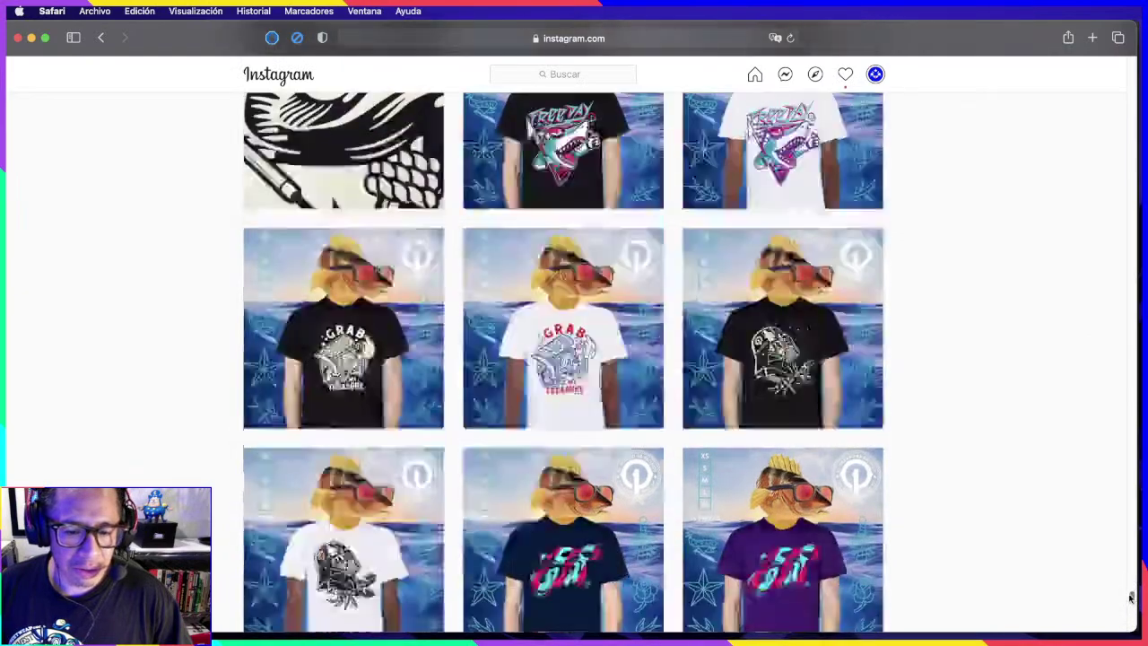
scroll(1130, 592, "down", 3)
scroll(1125, 601, "down", 3)
scroll(1120, 611, "down", 2)
scroll(1117, 613, "down", 3)
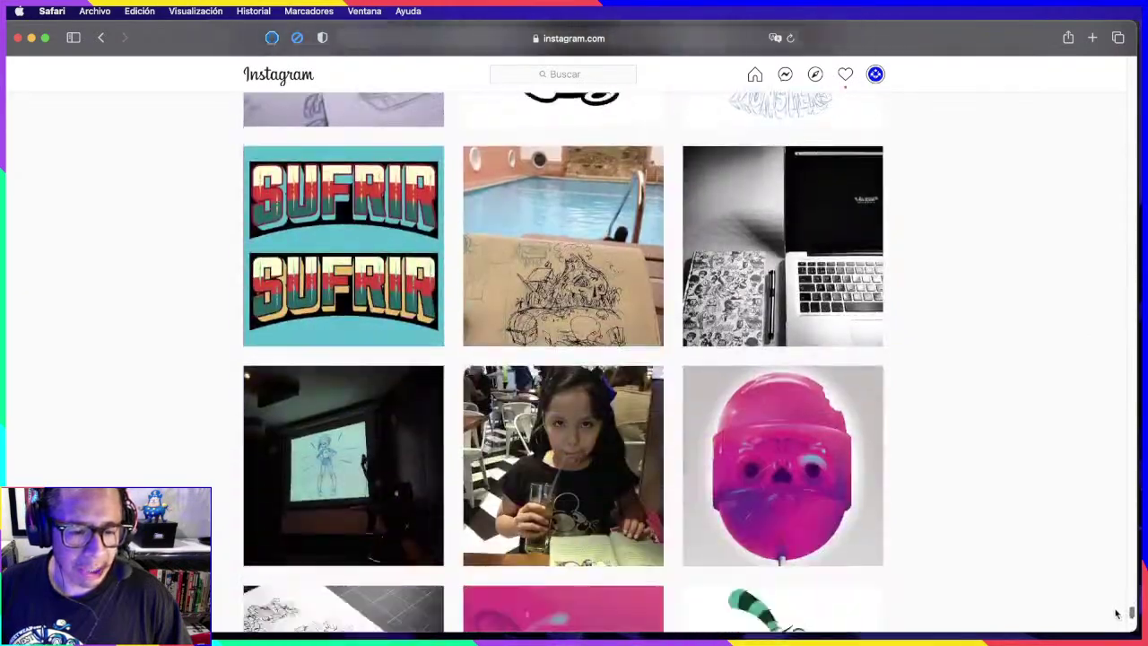
scroll(1113, 616, "down", 3)
scroll(1109, 623, "down", 4)
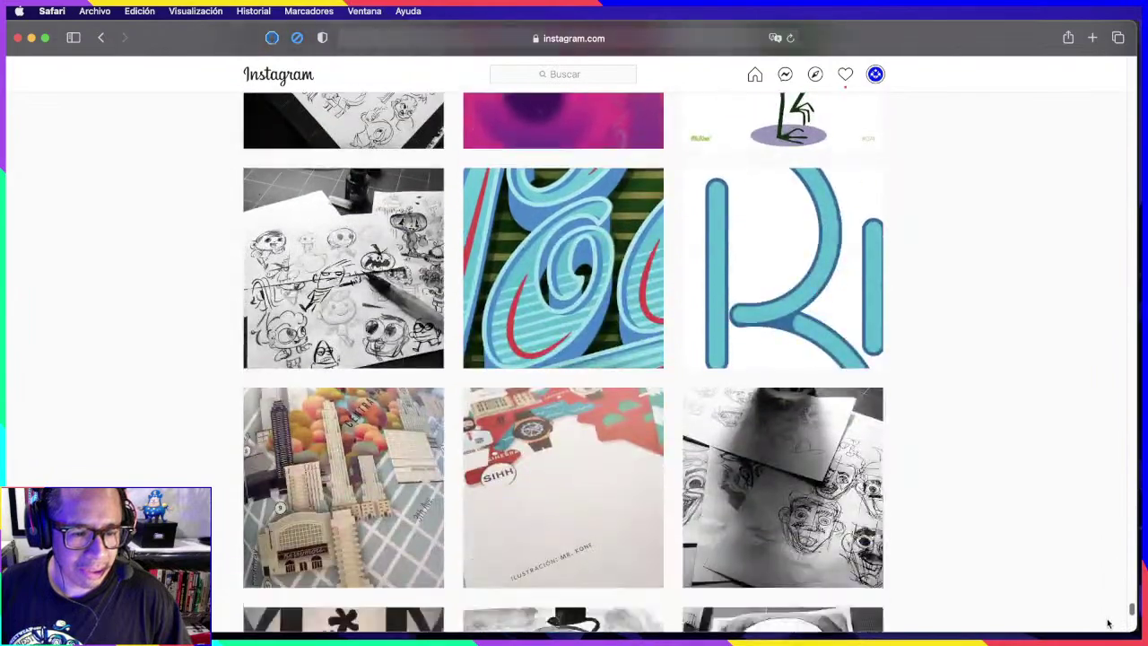
scroll(1106, 626, "down", 3)
scroll(1103, 630, "down", 3)
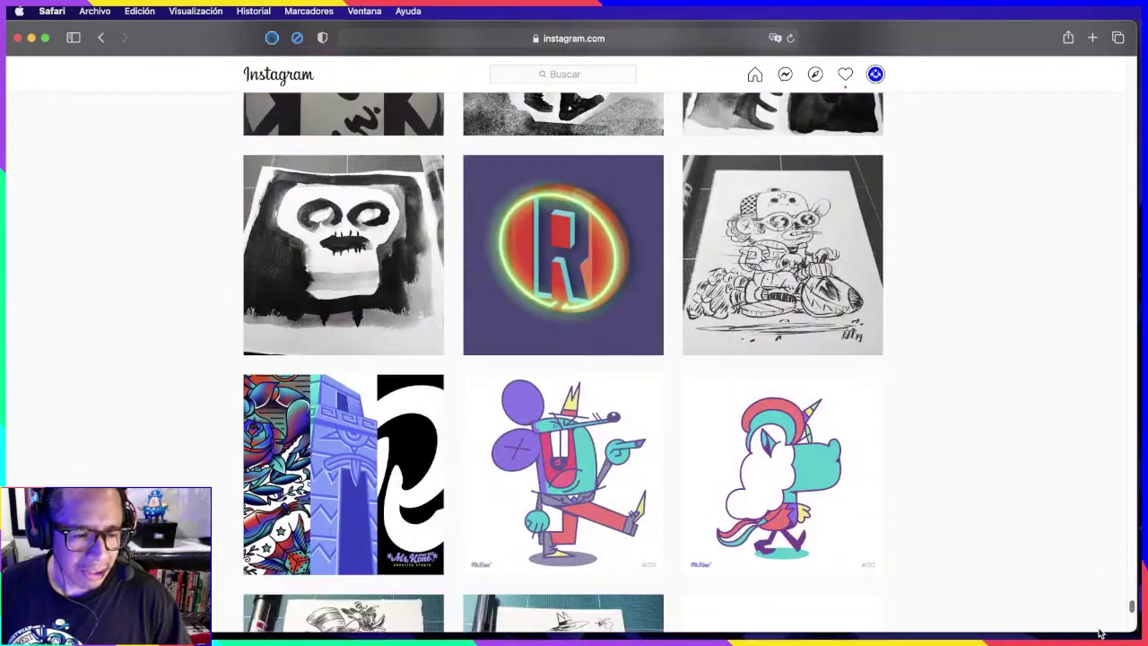
scroll(1101, 633, "down", 3)
scroll(1096, 633, "down", 3)
scroll(1096, 633, "down", 3)
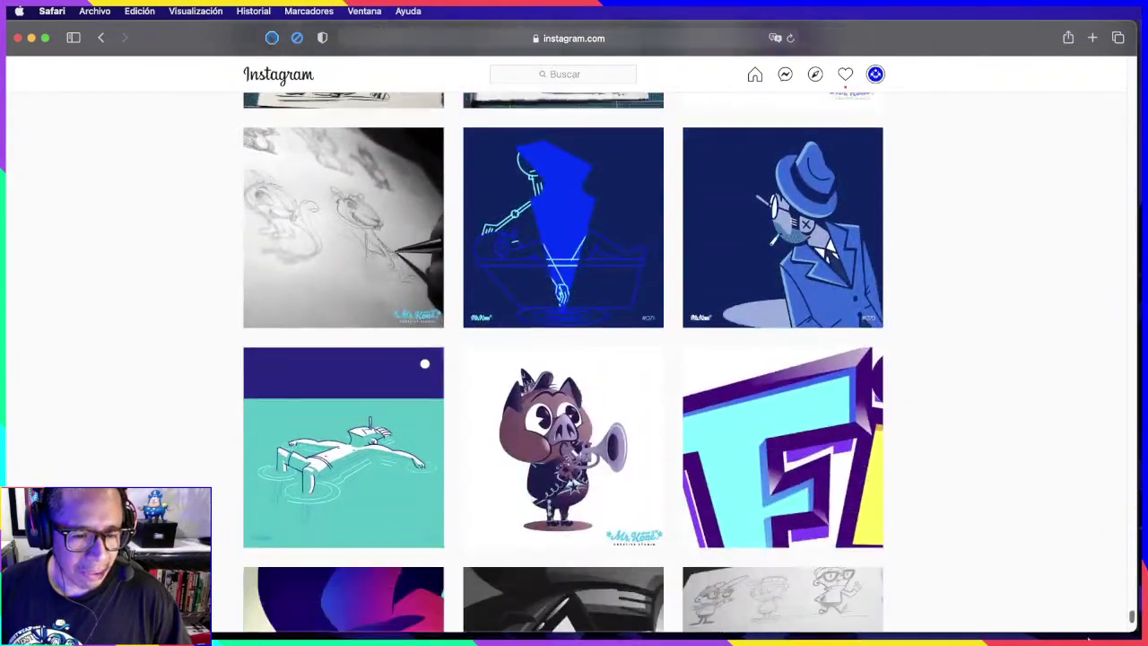
scroll(1096, 632, "down", 4)
scroll(1096, 632, "down", 1)
scroll(574, 359, "down", 3)
scroll(574, 359, "down", 3)
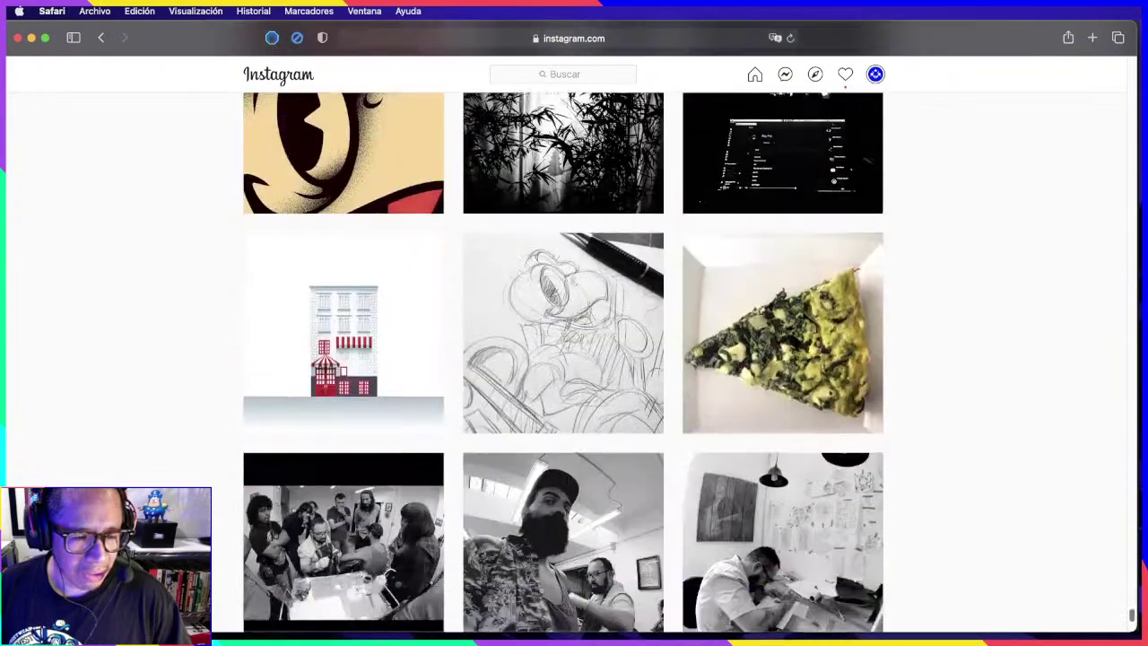
scroll(574, 359, "down", 1)
scroll(574, 359, "down", 1)
scroll(1091, 618, "up", 5)
scroll(1092, 617, "up", 5)
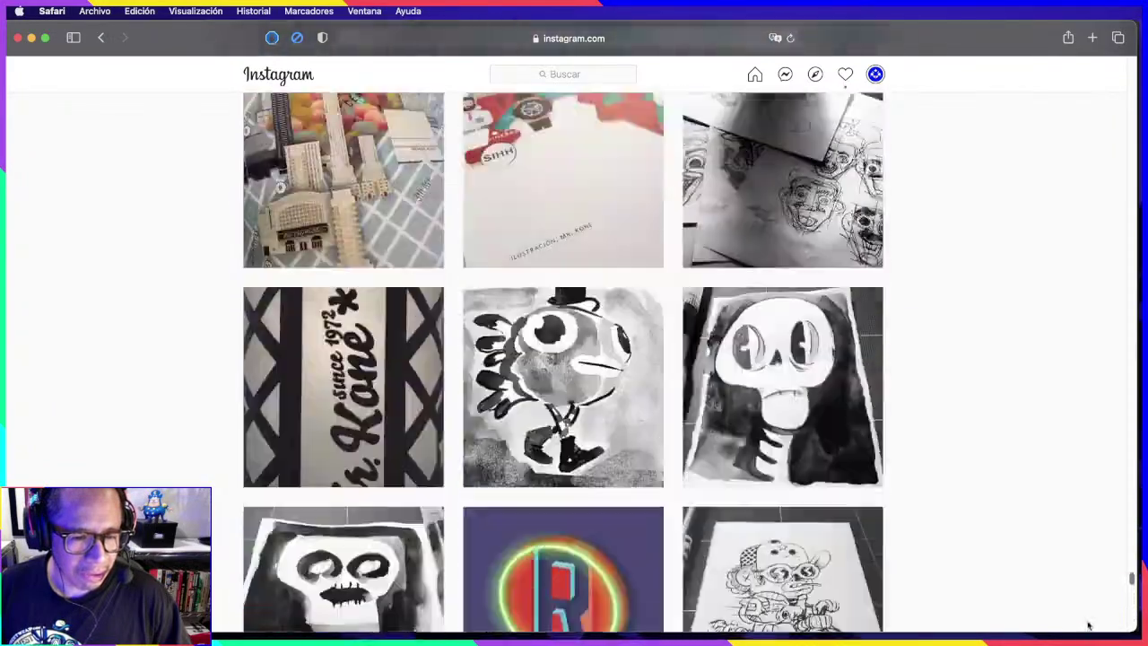
scroll(1091, 617, "up", 5)
scroll(1091, 617, "up", 3)
scroll(1092, 617, "up", 4)
scroll(1091, 614, "up", 2)
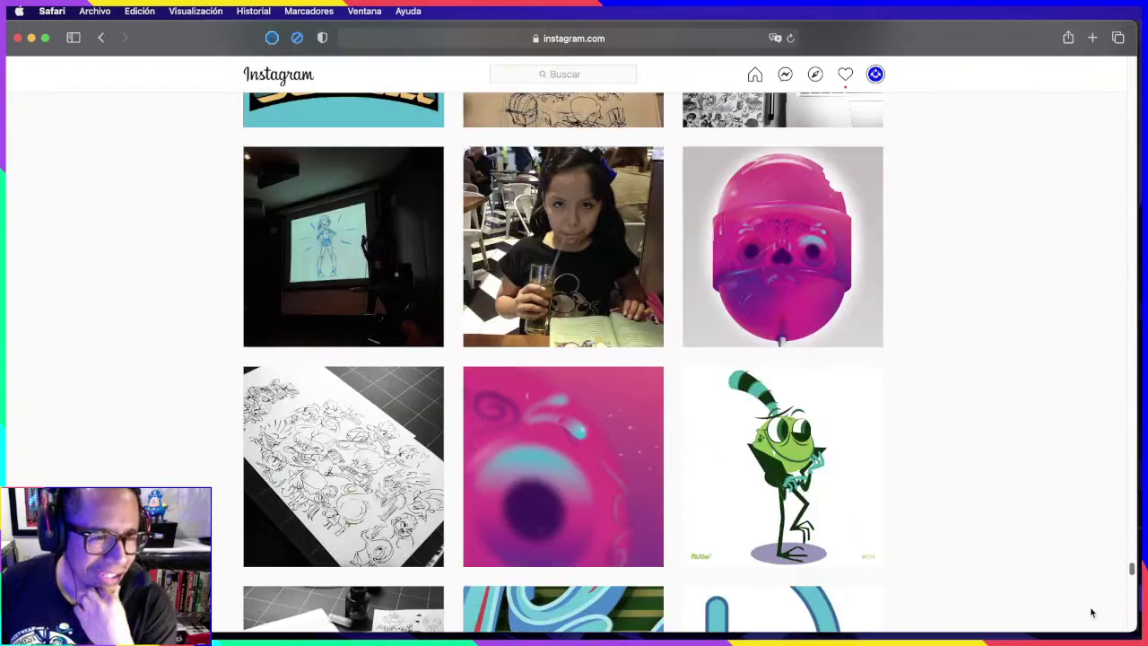
scroll(1092, 613, "up", 4)
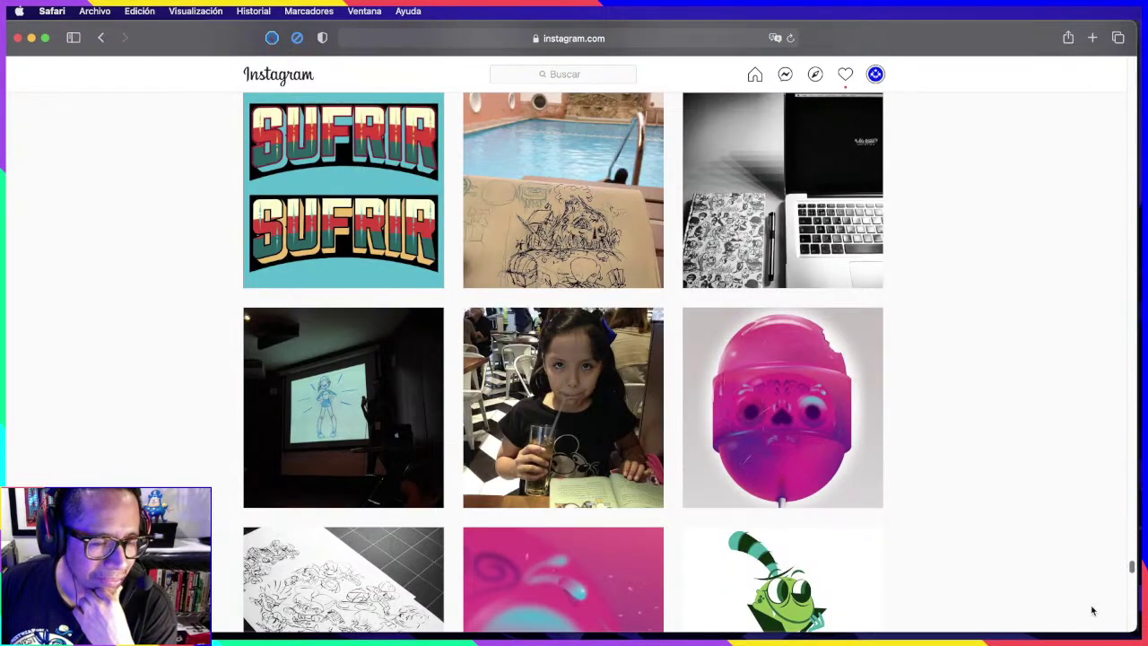
scroll(1094, 604, "up", 2)
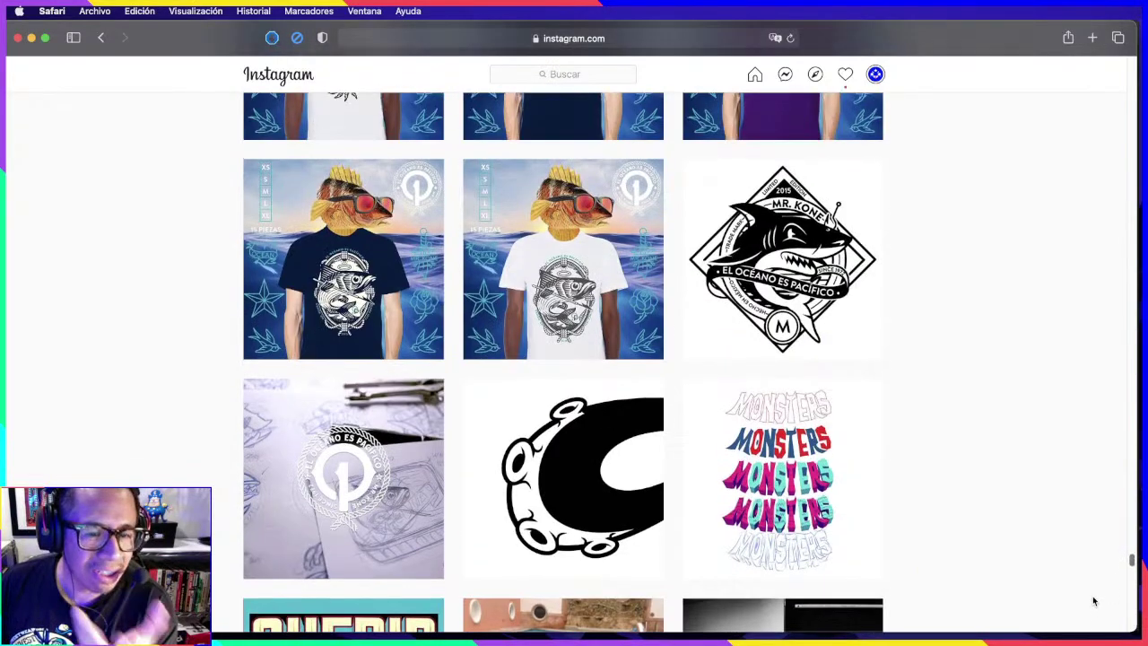
scroll(1094, 597, "up", 10)
scroll(1093, 589, "up", 8)
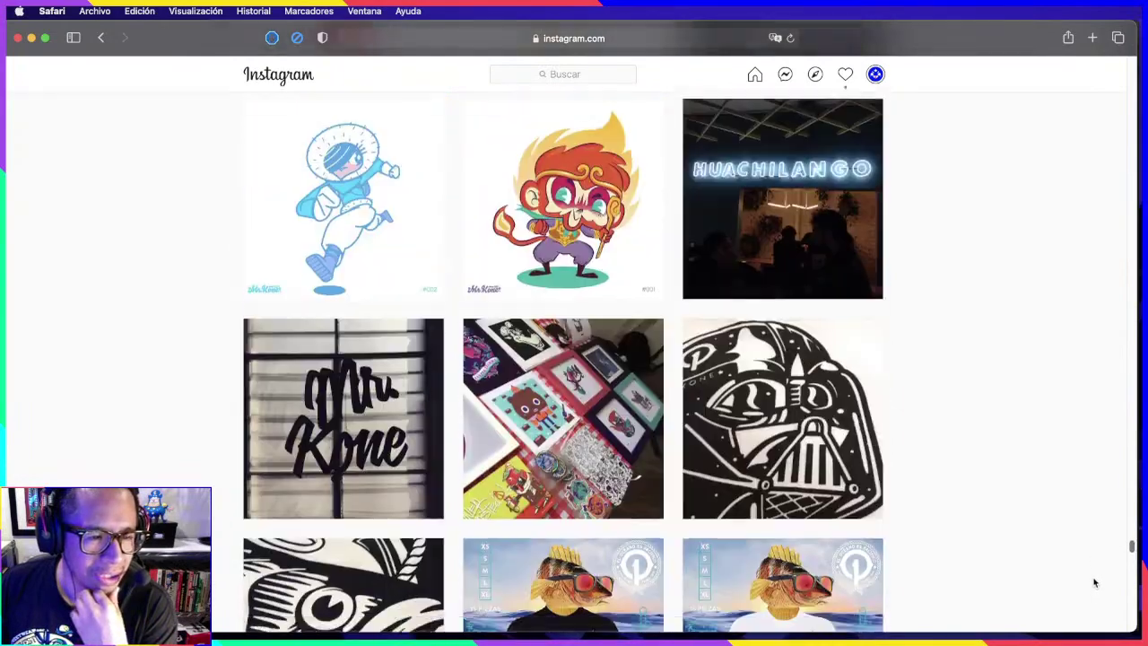
scroll(1093, 583, "up", 3)
scroll(1094, 579, "up", 7)
scroll(1094, 576, "up", 6)
scroll(1095, 574, "up", 10)
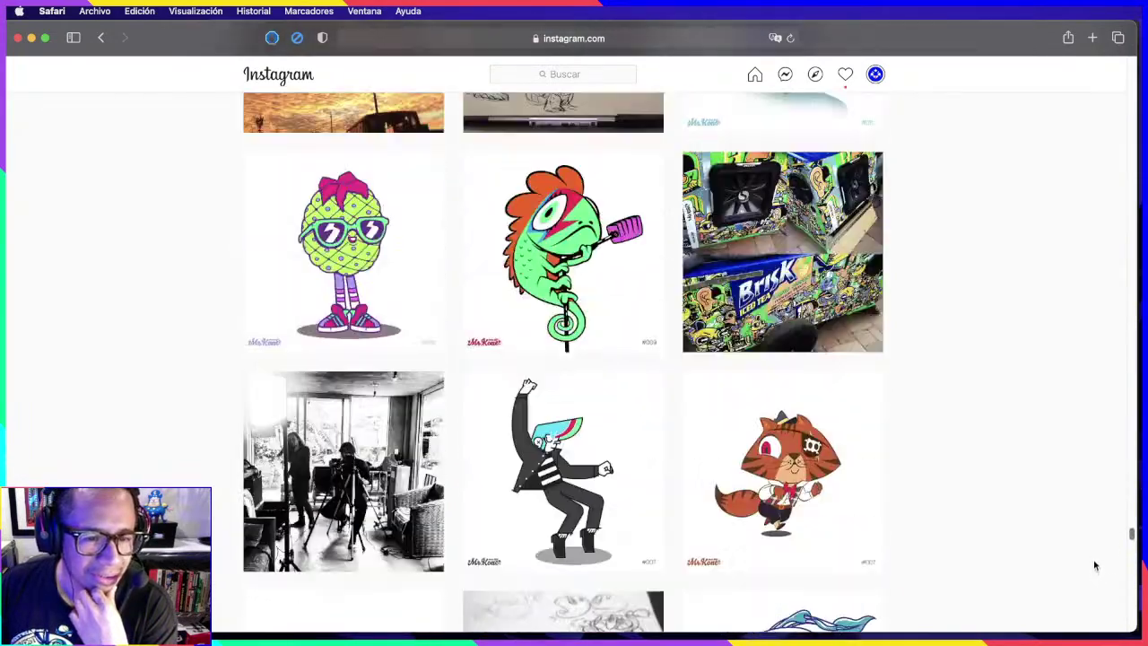
scroll(1094, 563, "up", 8)
scroll(1094, 556, "up", 7)
scroll(1094, 552, "up", 8)
scroll(1093, 551, "up", 6)
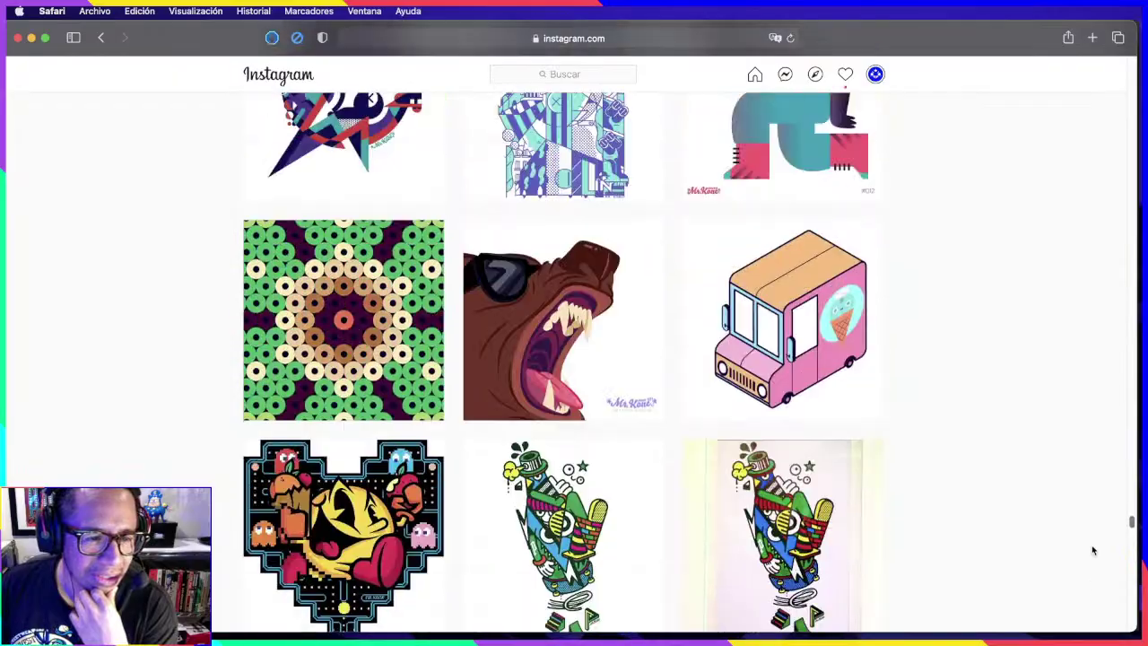
scroll(1094, 549, "up", 4)
scroll(1094, 546, "down", 1)
scroll(1094, 547, "down", 5)
scroll(1083, 556, "down", 10)
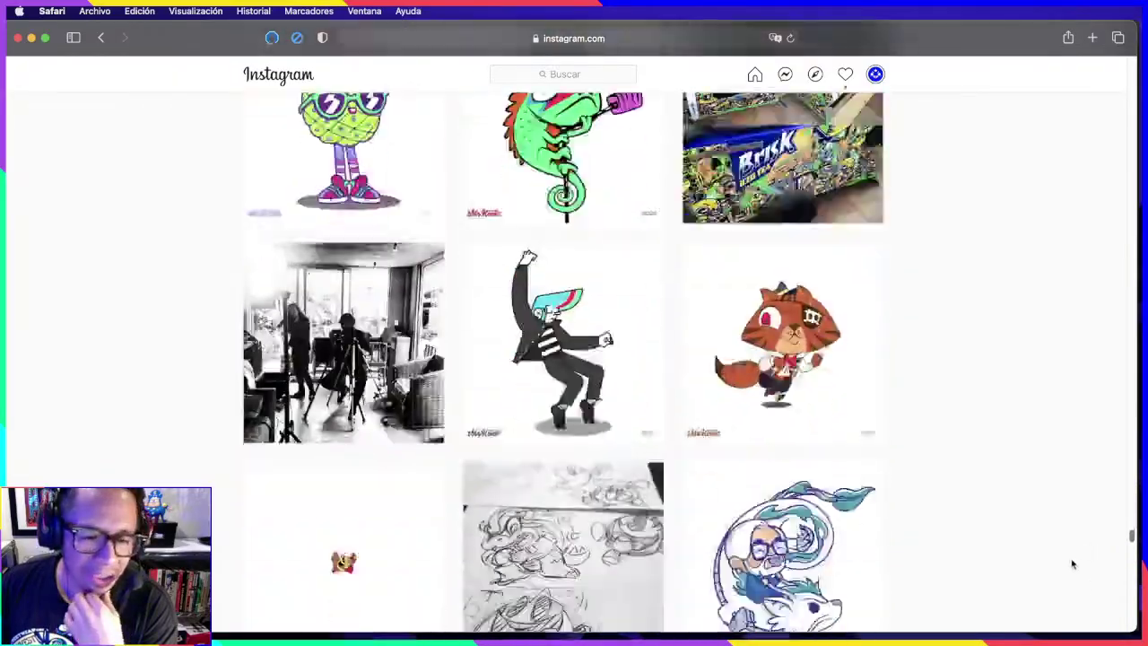
scroll(1073, 563, "down", 10)
scroll(1028, 579, "down", 10)
scroll(1007, 592, "down", 10)
scroll(1001, 600, "down", 8)
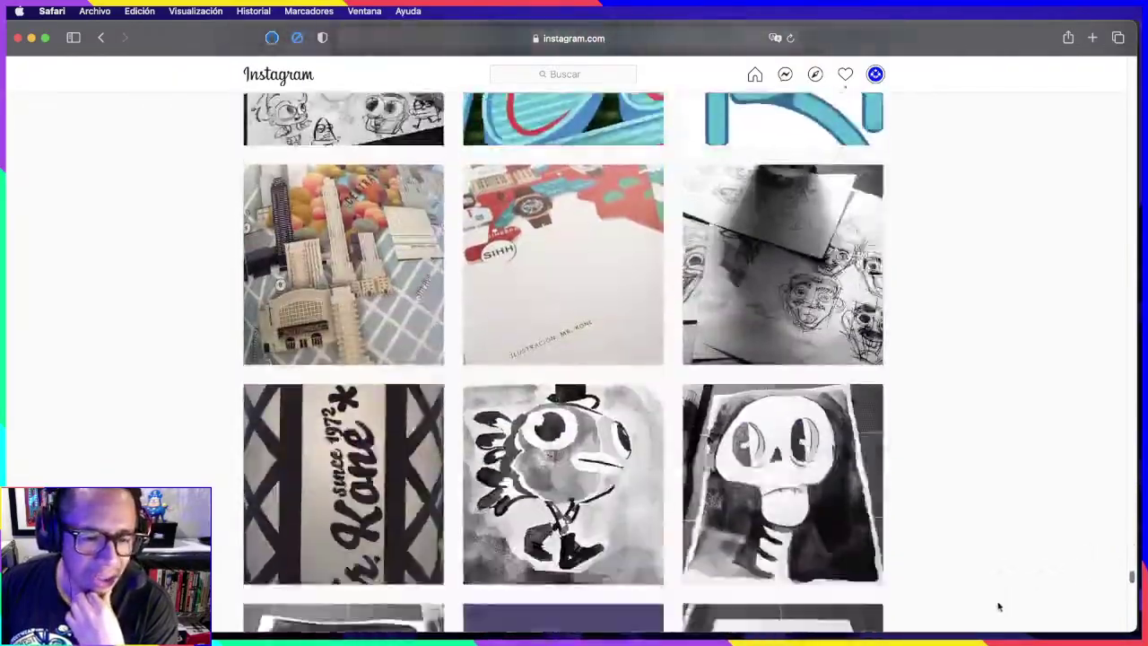
scroll(996, 608, "down", 10)
scroll(992, 612, "down", 10)
scroll(986, 617, "down", 10)
scroll(981, 623, "down", 10)
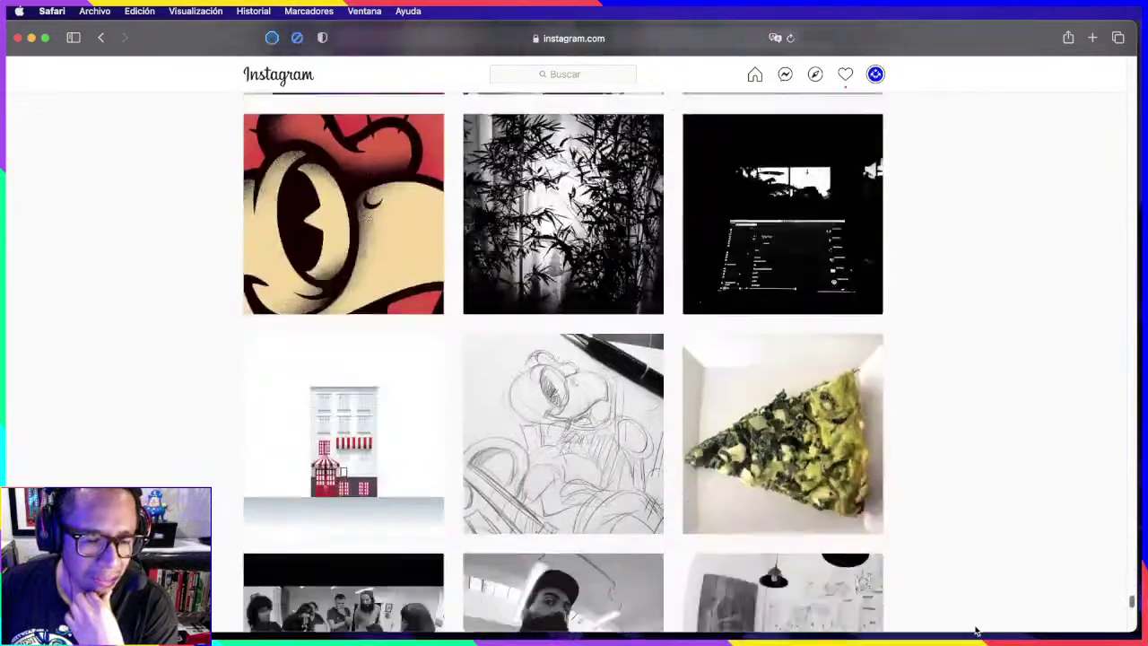
scroll(977, 631, "down", 10)
scroll(976, 632, "down", 10)
scroll(975, 633, "down", 10)
scroll(975, 635, "down", 8)
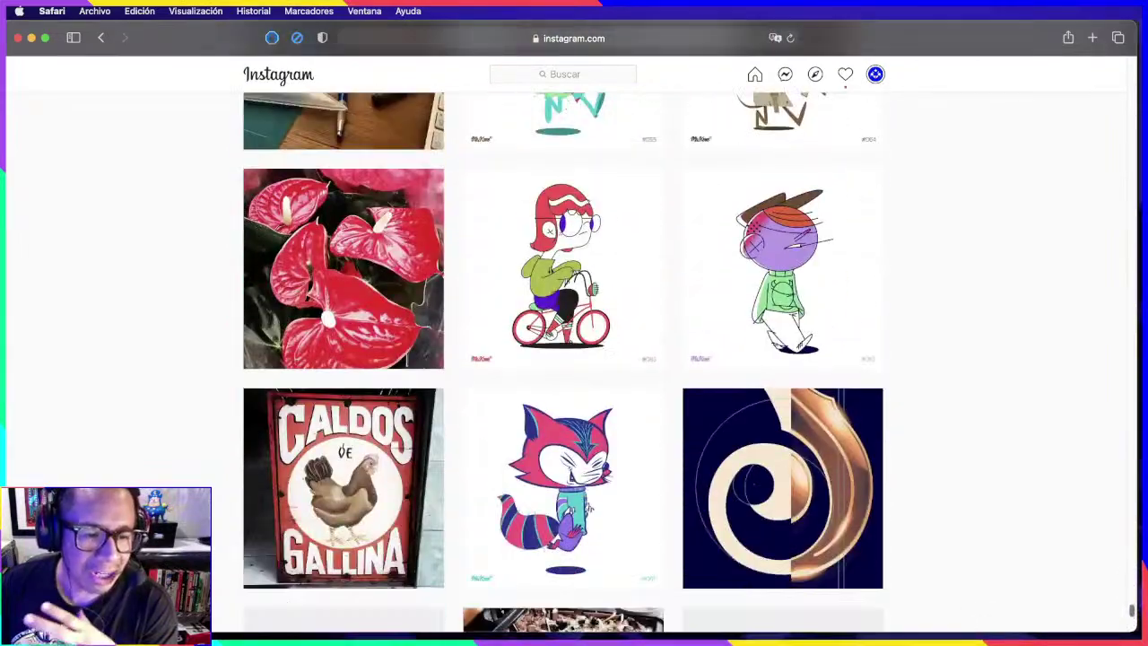
scroll(975, 634, "down", 5)
scroll(975, 634, "down", 8)
scroll(975, 634, "down", 8)
scroll(975, 634, "down", 5)
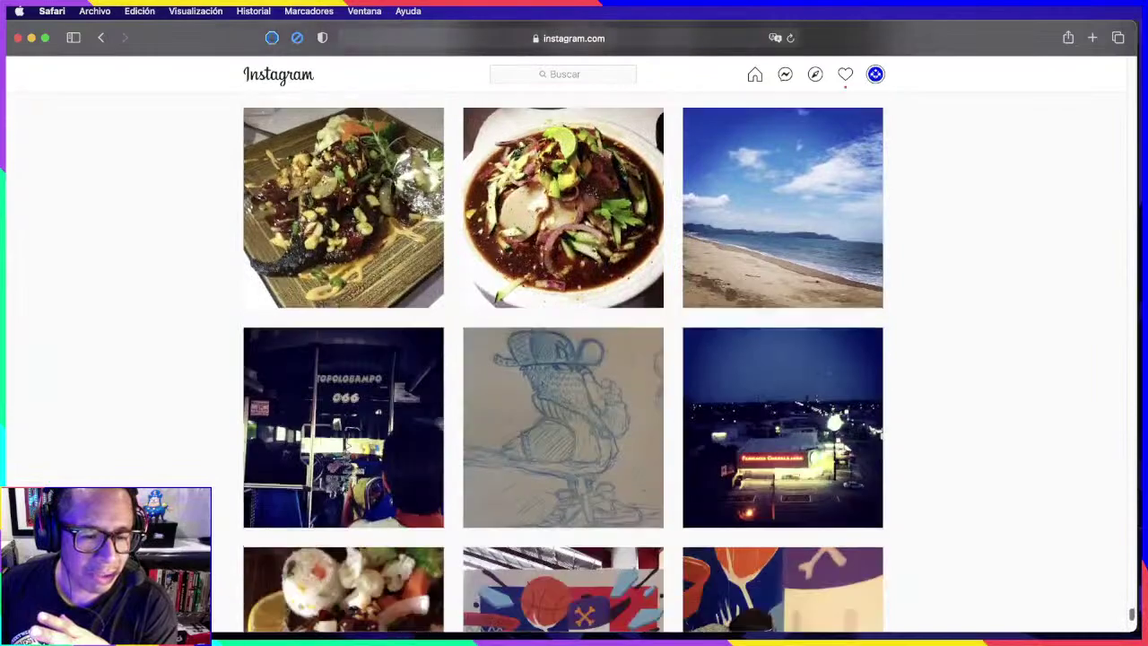
scroll(978, 628, "down", 5)
scroll(982, 618, "down", 2)
scroll(987, 601, "down", 10)
scroll(996, 583, "down", 10)
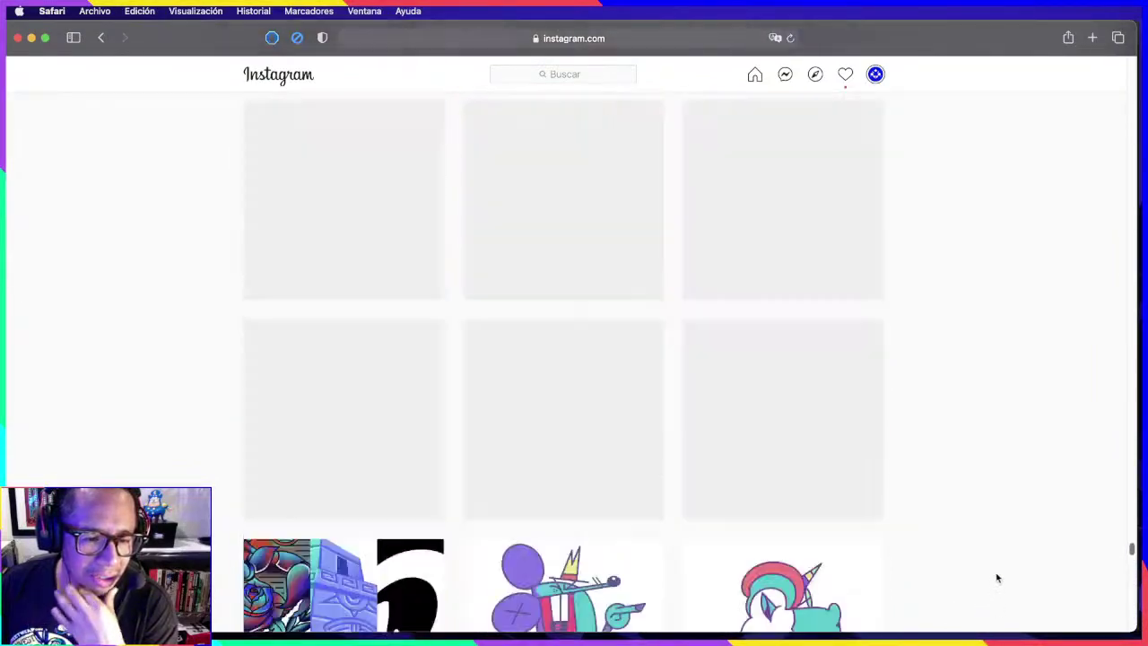
scroll(1001, 560, "up", 10)
scroll(1006, 545, "up", 4)
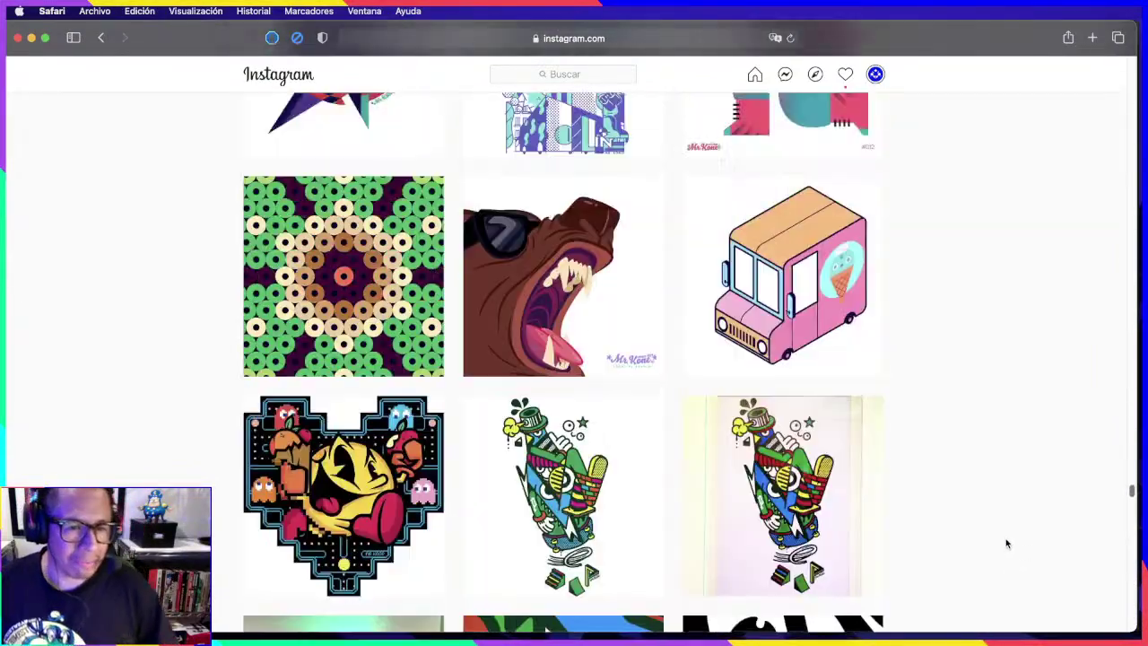
scroll(1006, 543, "up", 2)
scroll(1007, 540, "up", 5)
scroll(1007, 536, "up", 4)
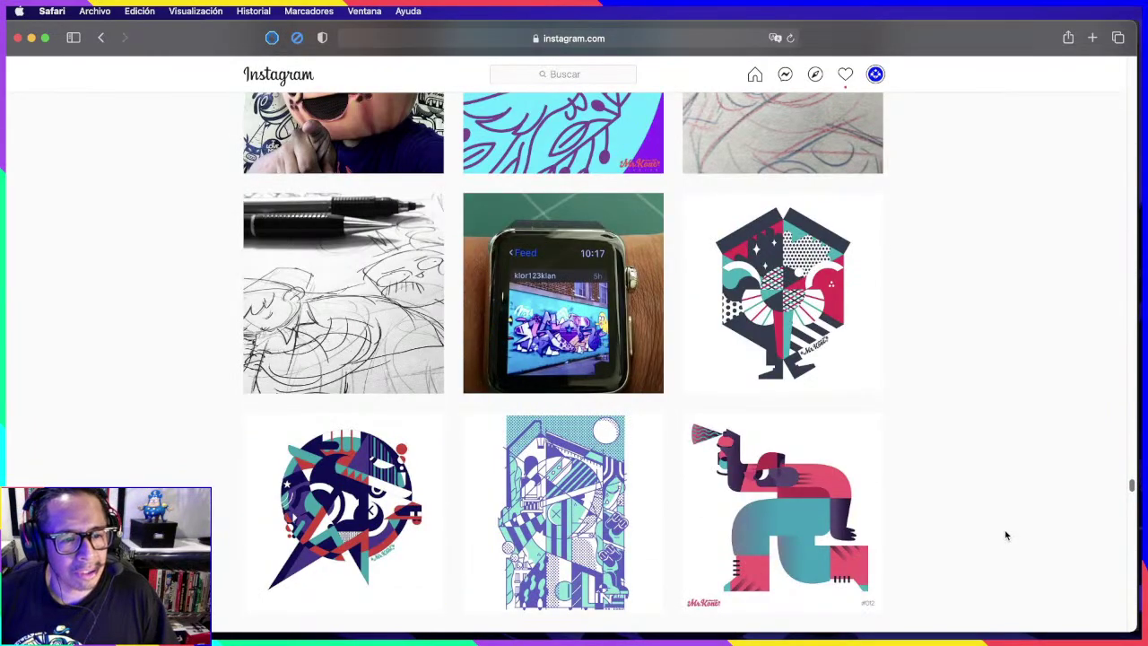
scroll(1006, 535, "up", 3)
scroll(1006, 534, "up", 4)
scroll(1006, 531, "up", 2)
scroll(1004, 528, "up", 2)
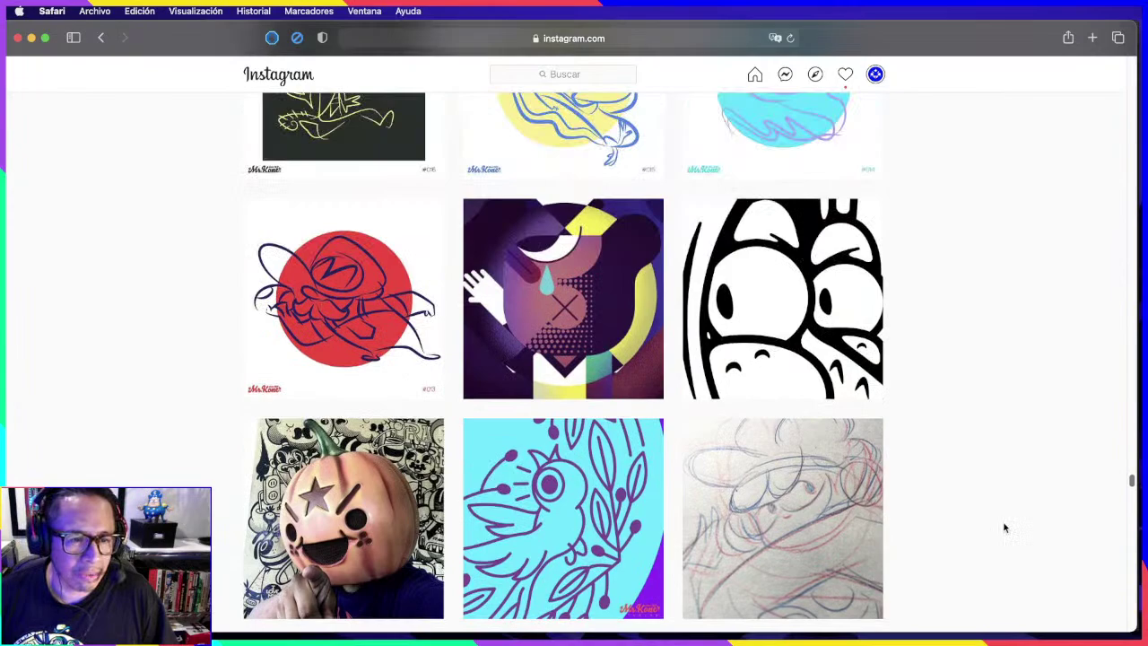
scroll(1003, 522, "up", 5)
scroll(1002, 519, "up", 8)
scroll(1002, 514, "up", 5)
scroll(1001, 510, "up", 8)
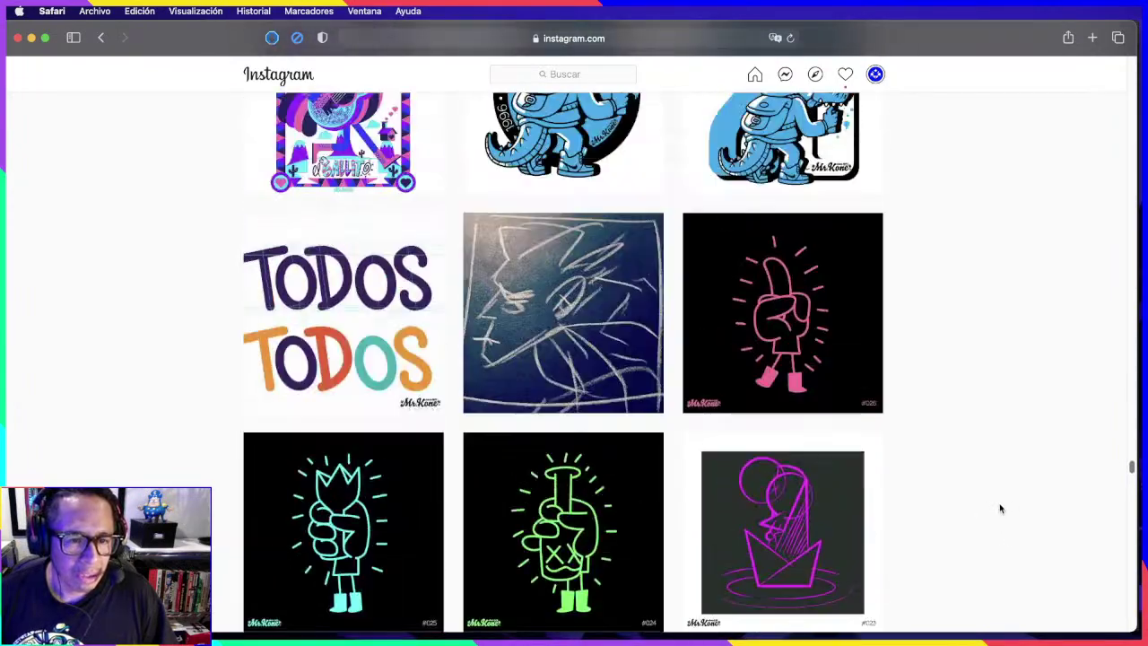
scroll(1000, 503, "up", 8)
scroll(998, 498, "up", 2)
scroll(999, 498, "up", 7)
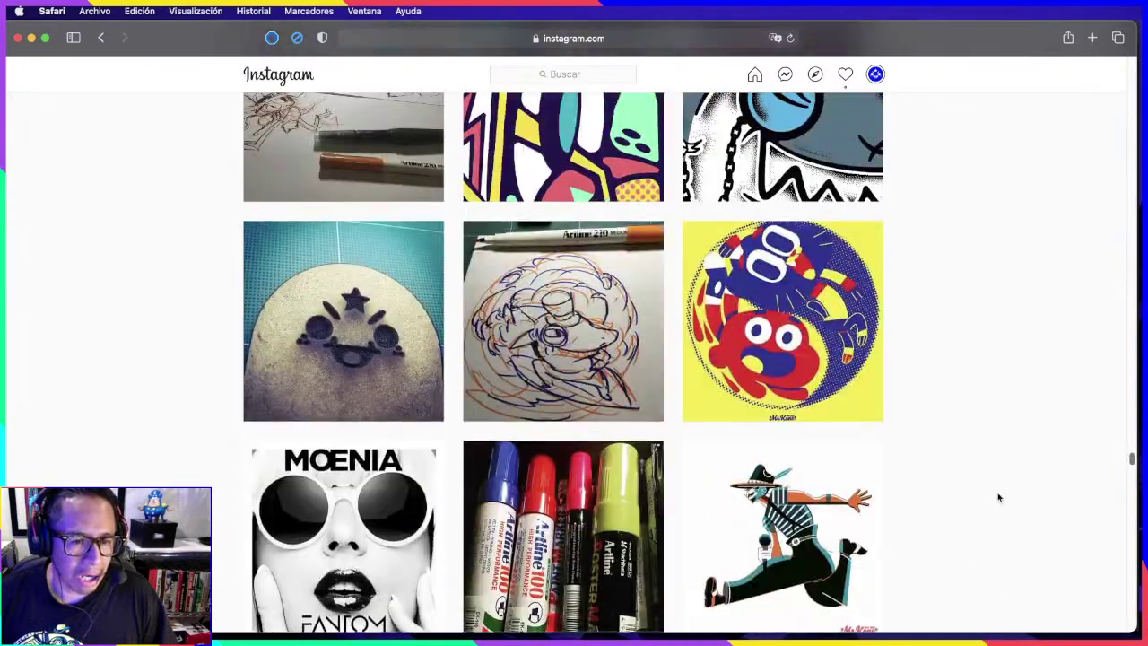
scroll(998, 498, "up", 5)
scroll(996, 488, "up", 10)
scroll(997, 485, "up", 1)
scroll(996, 480, "up", 9)
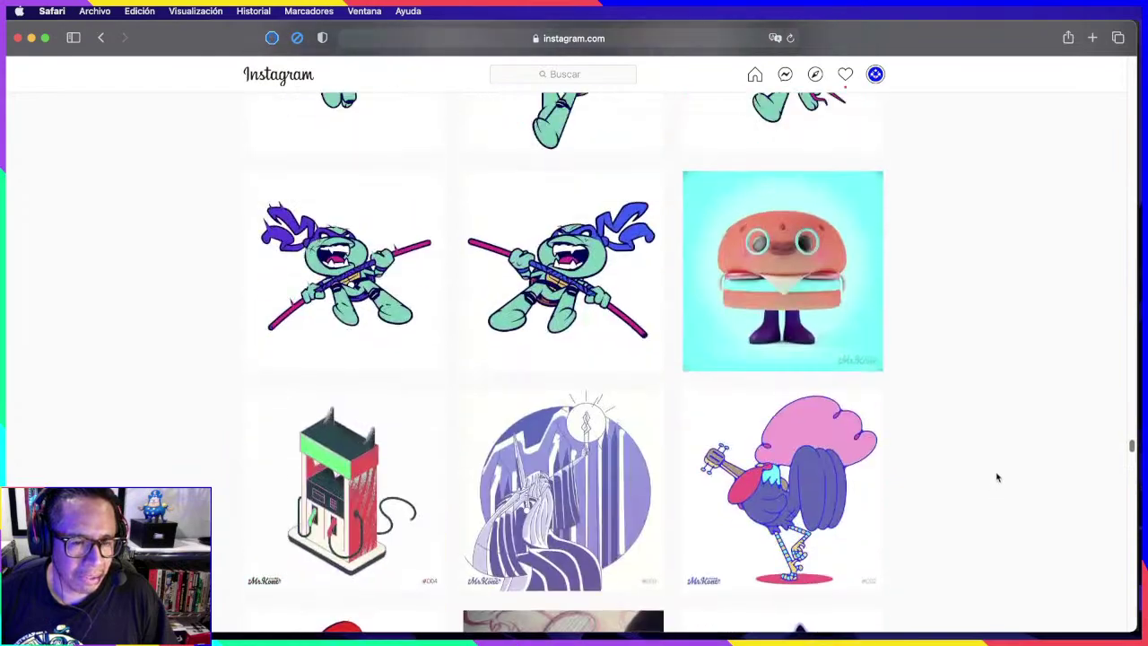
scroll(996, 478, "up", 15)
scroll(930, 41, "up", 15)
scroll(811, 447, "up", 10)
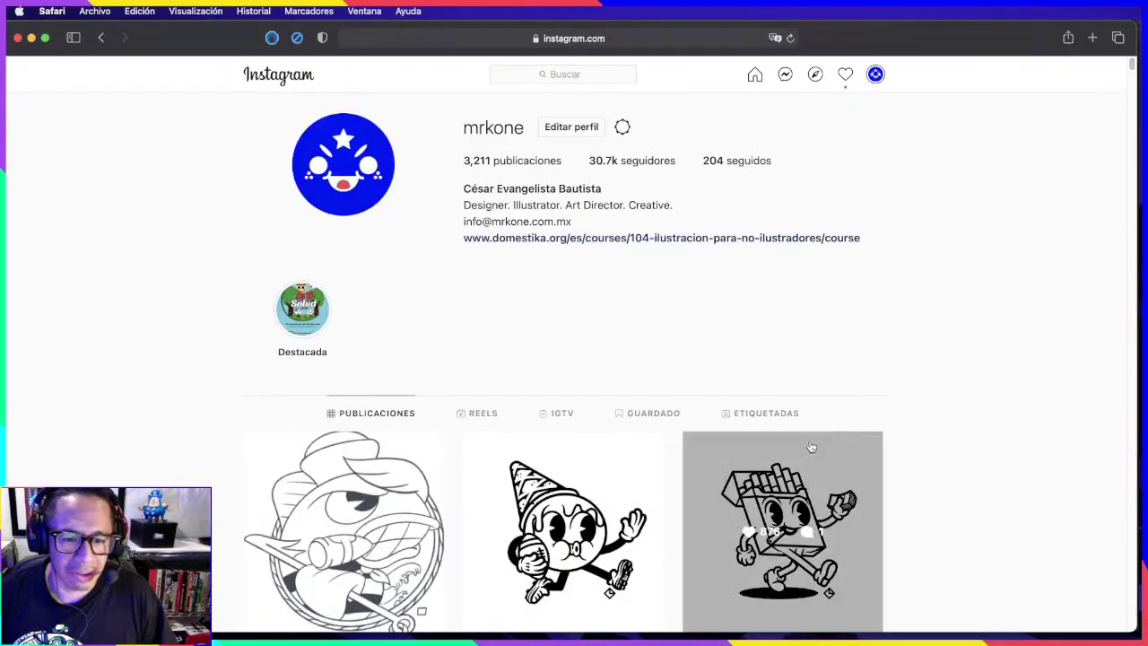
scroll(1133, 66, "down", 3)
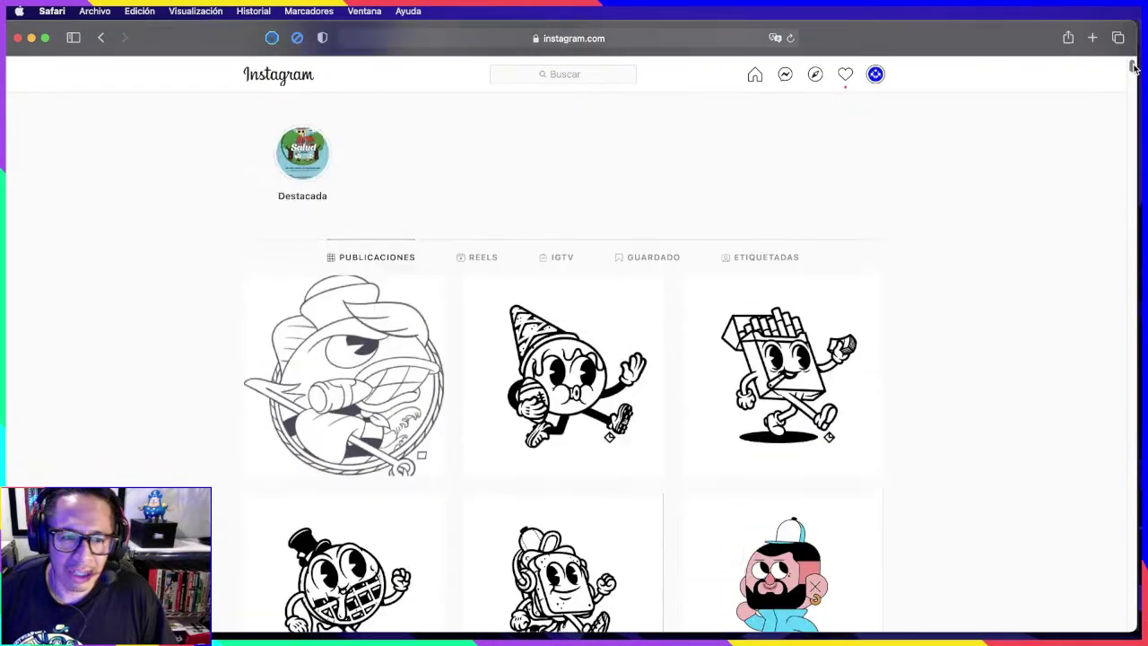
left_click(350, 363)
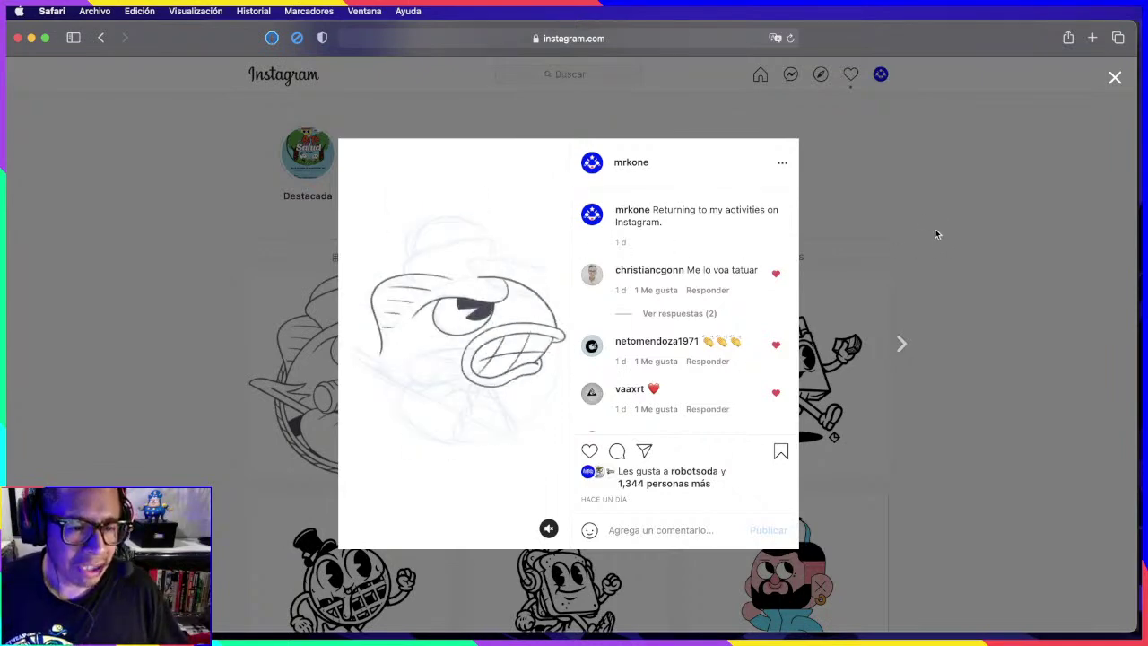
left_click(1084, 269)
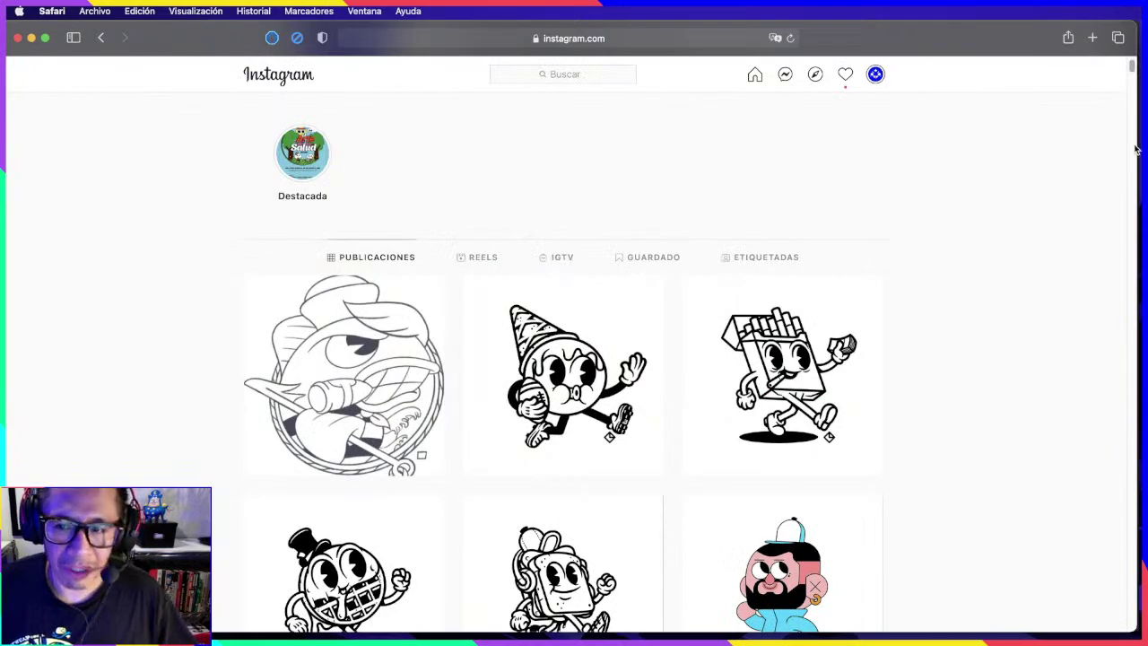
Step: Reposition the Instagram window and view then close the robot illustration post
left_click_drag(1133, 64, 1066, 192)
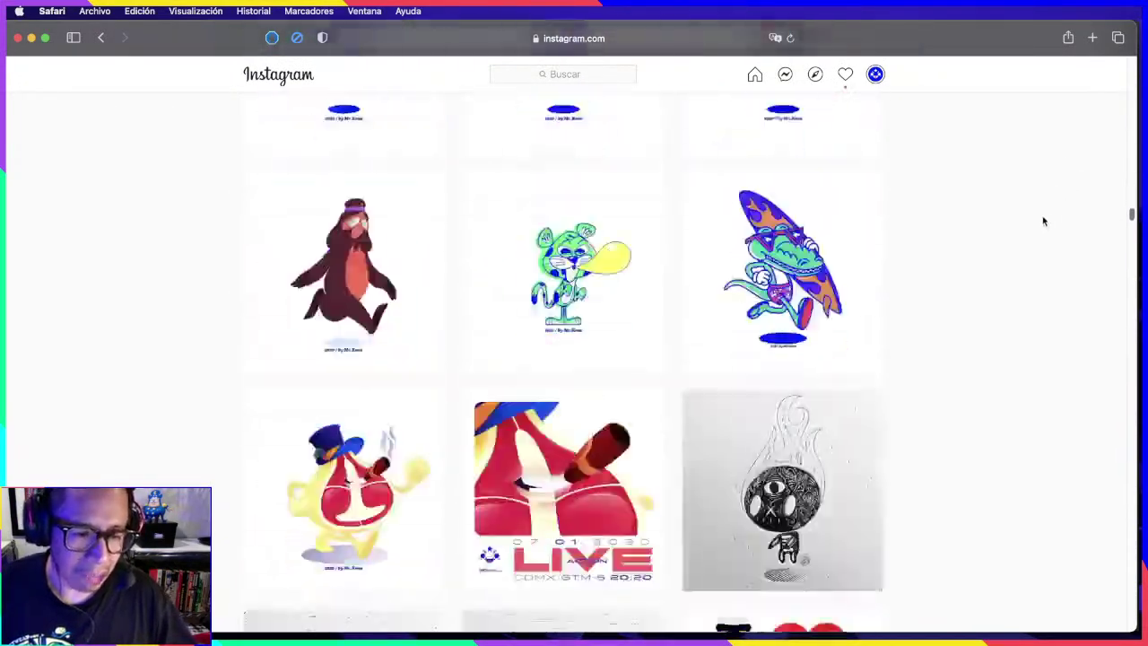
mouse_move(1065, 192)
left_mouse_down()
mouse_move(853, 344)
mouse_move(852, 415)
mouse_move(617, 475)
left_mouse_up()
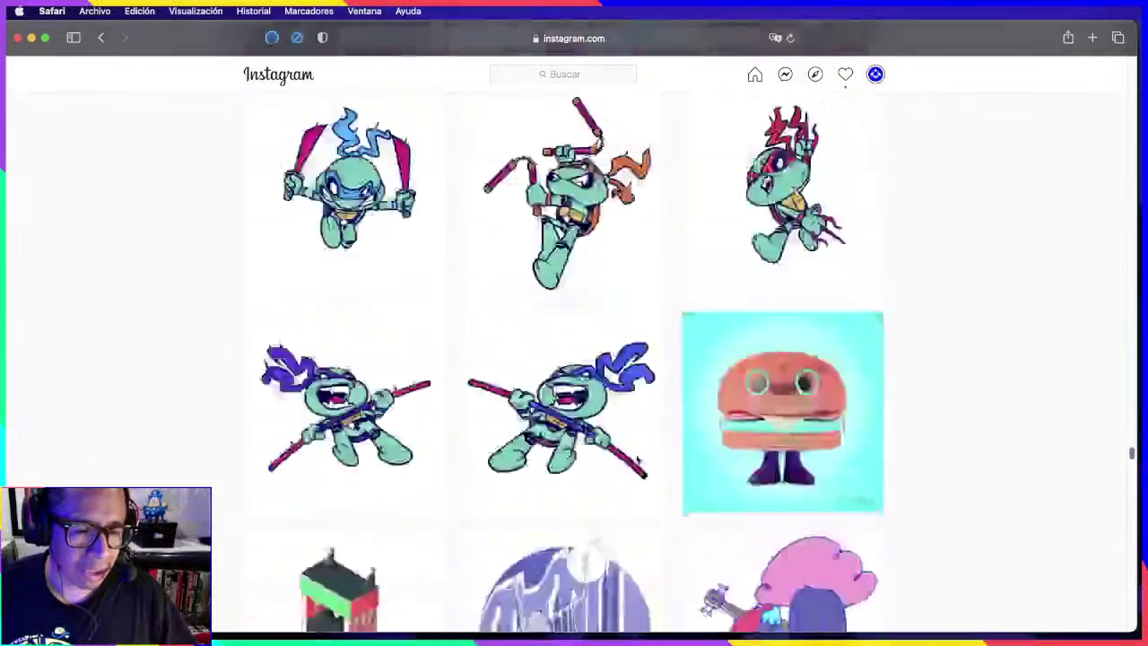
scroll(617, 476, "down", 10)
scroll(538, 431, "up", 10)
scroll(431, 377, "up", 2)
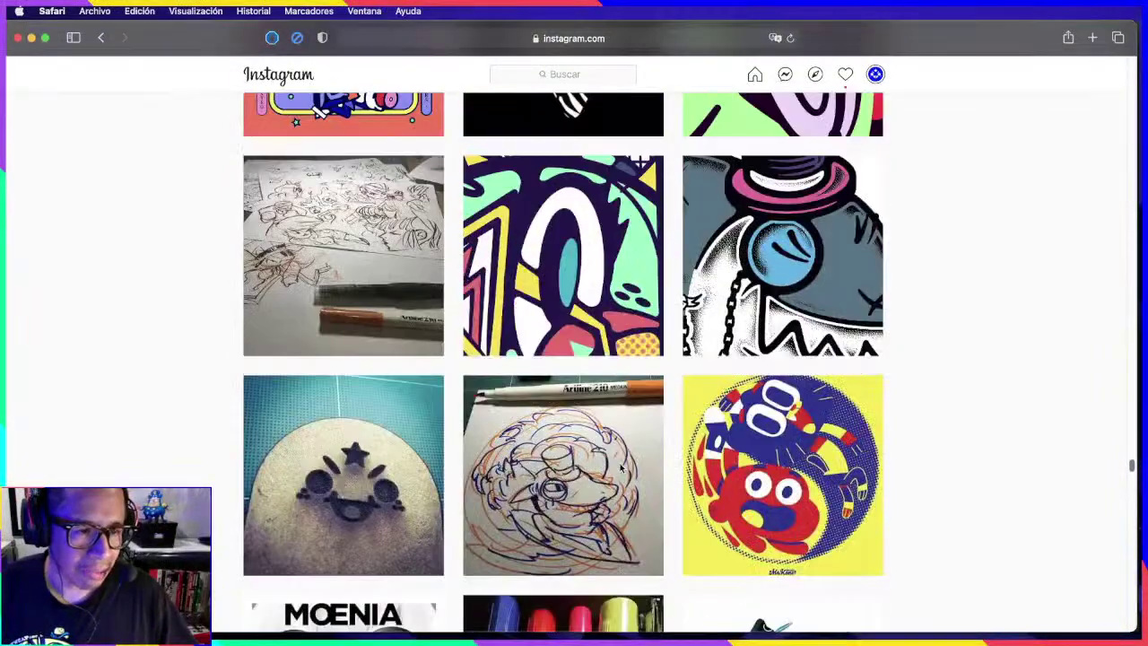
scroll(326, 324, "up", 2)
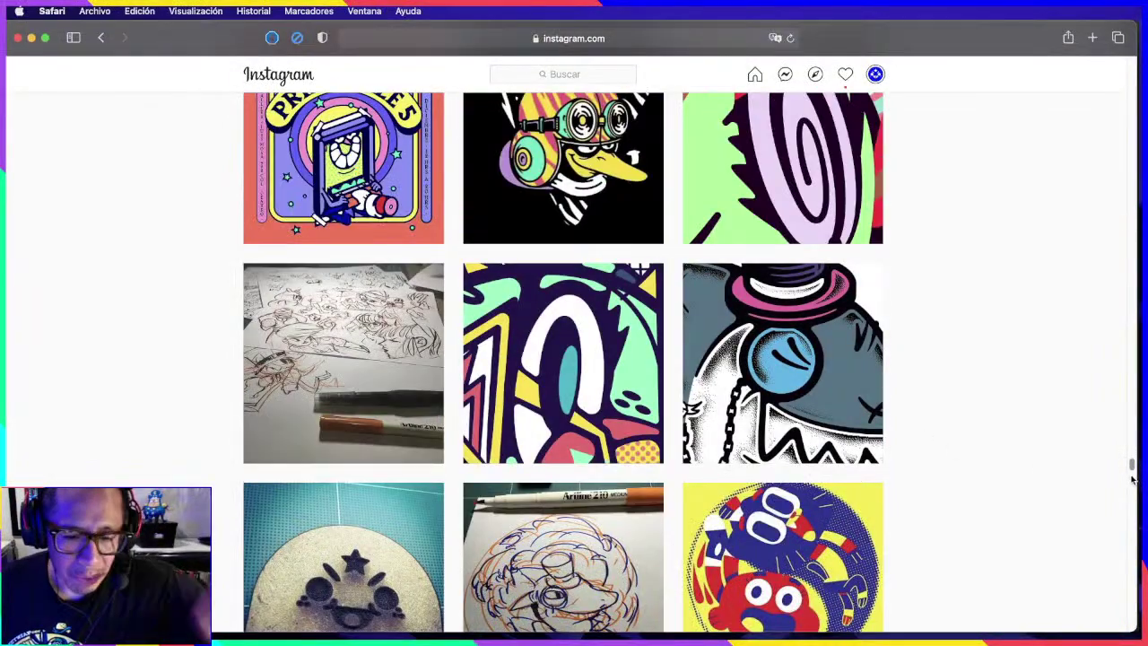
left_click_drag(1134, 472, 1133, 470)
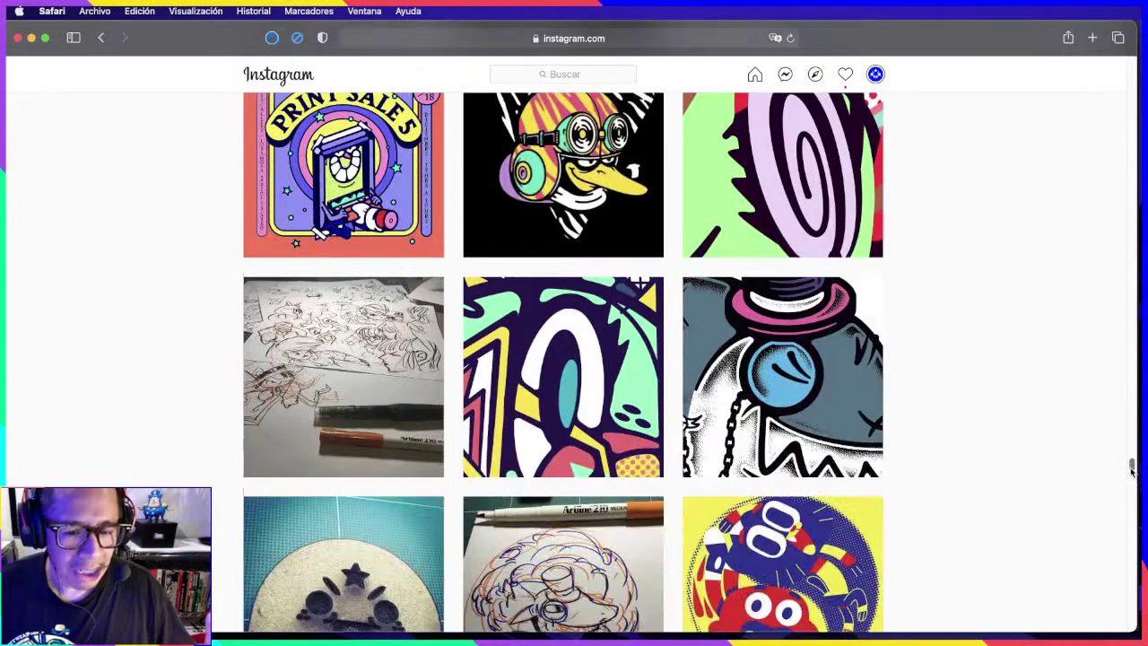
left_click(804, 357)
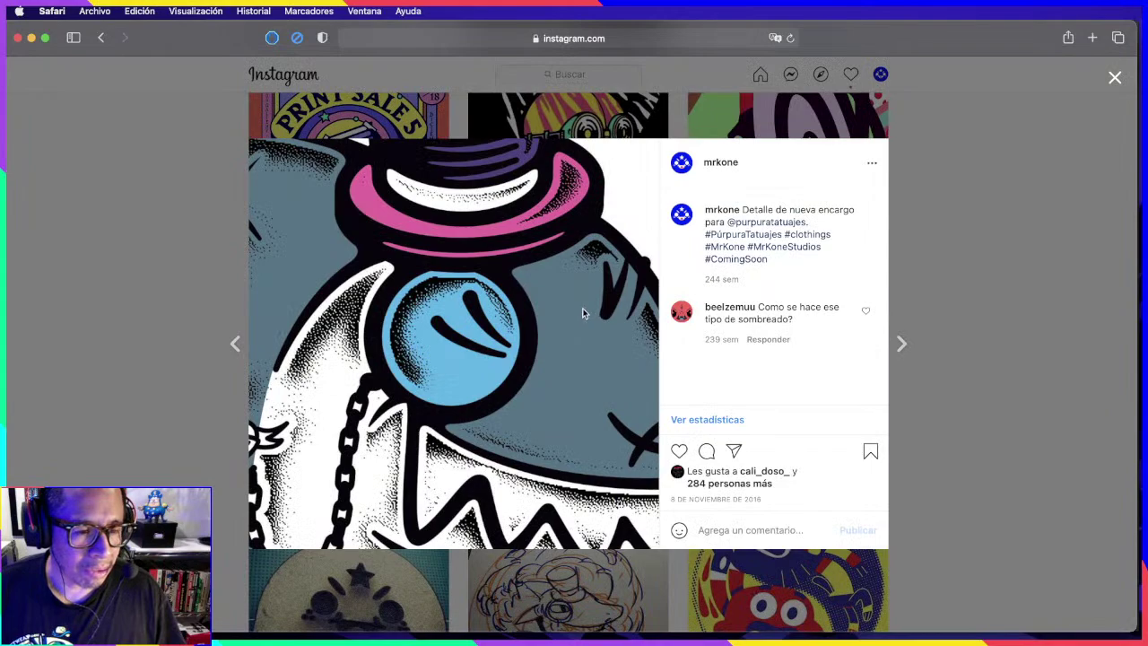
left_click(996, 381)
Step: Scroll further down the Instagram profile grid
mouse_move(1132, 466)
left_mouse_down()
mouse_move(1131, 436)
mouse_move(1114, 453)
left_mouse_up()
scroll(1046, 487, "down", 10)
scroll(1047, 489, "down", 5)
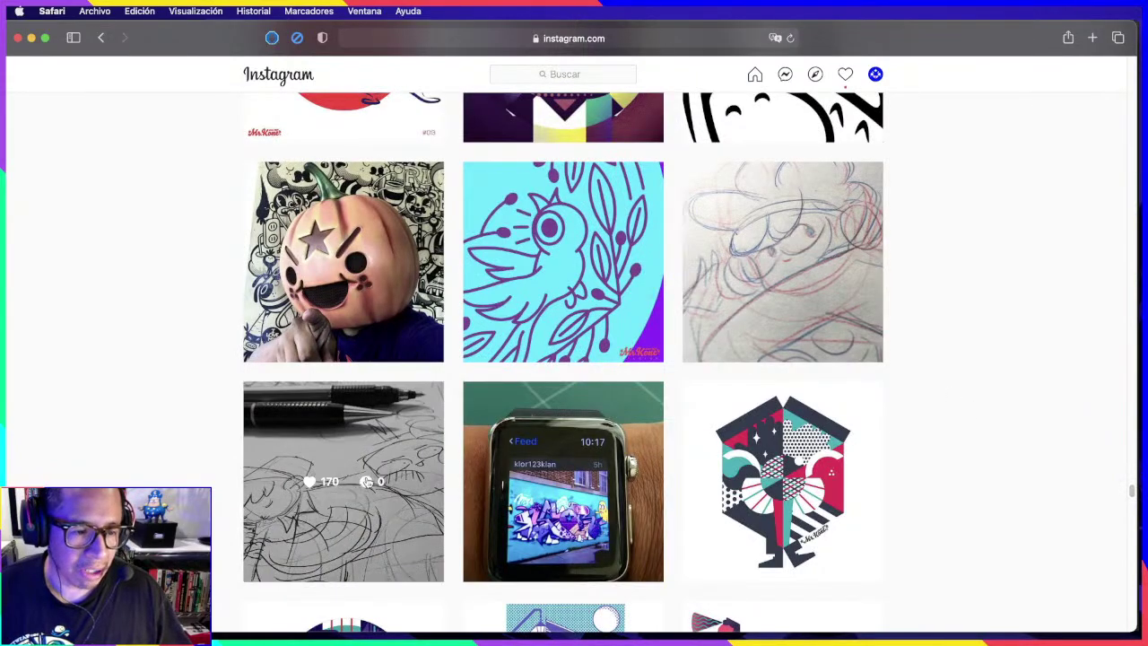
left_click_drag(1132, 494, 1110, 509)
scroll(1108, 509, "down", 3)
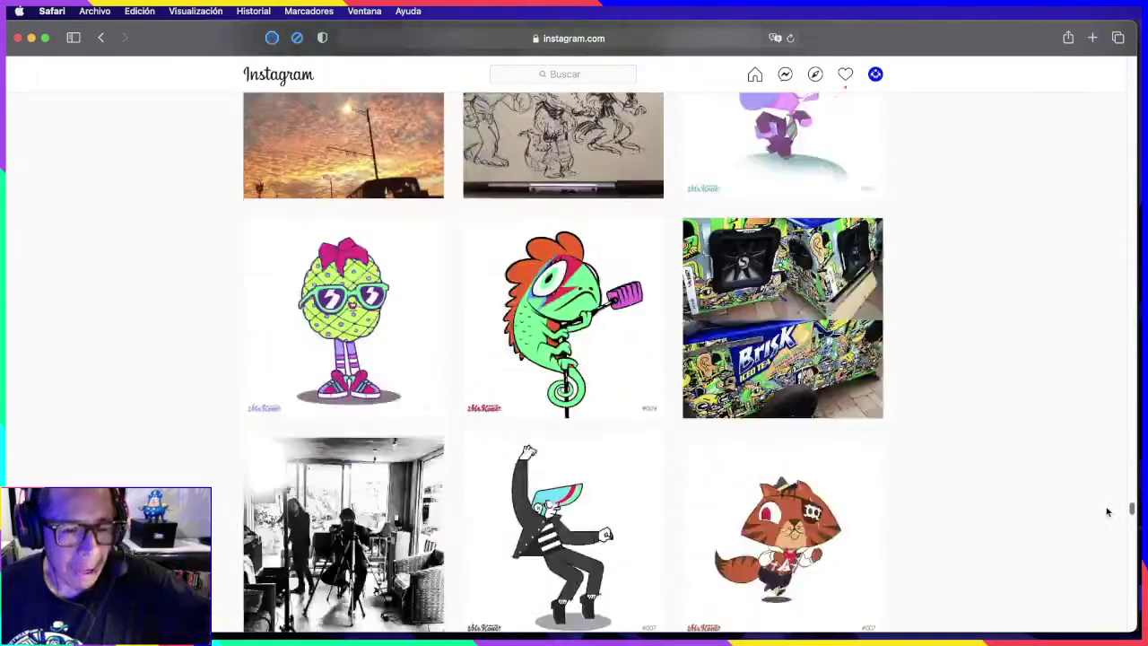
scroll(1103, 512, "down", 5)
scroll(1097, 516, "down", 2)
scroll(1096, 518, "down", 3)
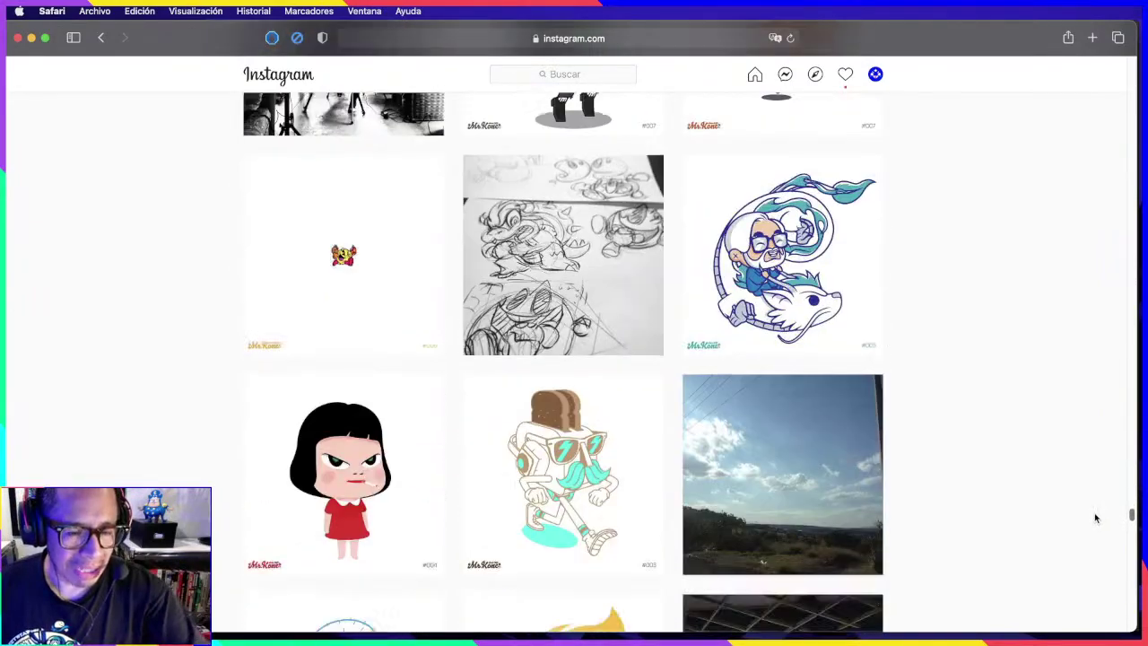
scroll(1094, 520, "down", 1)
scroll(1092, 523, "down", 5)
scroll(1087, 528, "down", 7)
scroll(1082, 532, "down", 5)
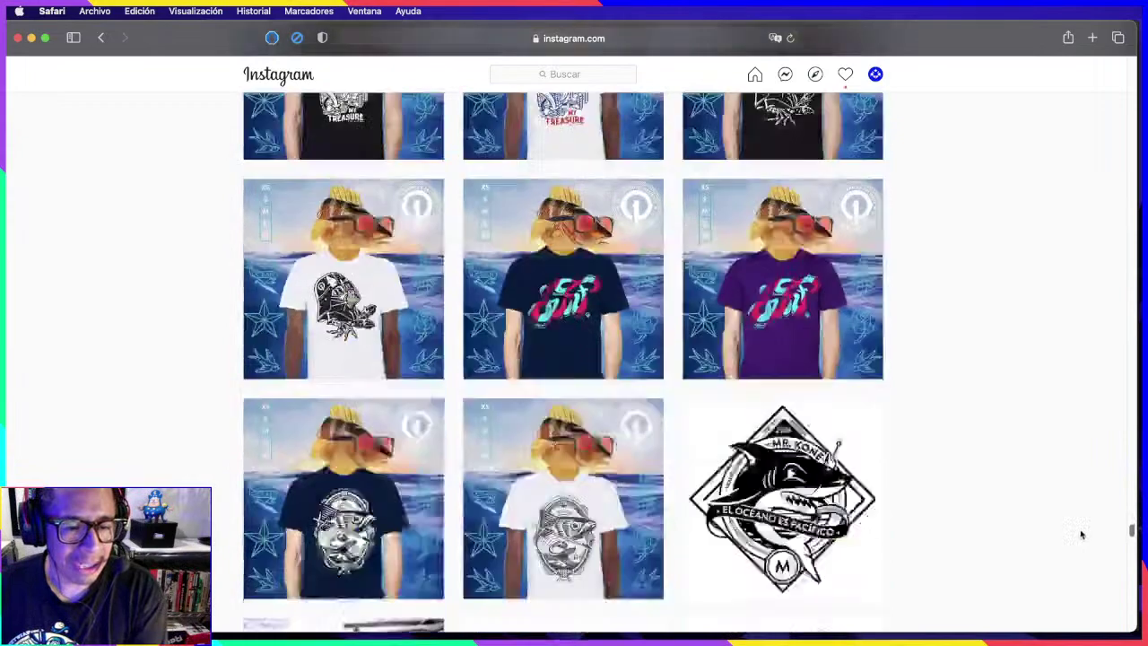
scroll(1081, 534, "down", 5)
scroll(1082, 534, "down", 1)
Step: View the El Océano es Pacífico sketch post, then put the browser away to show Illustrator
left_click(417, 419)
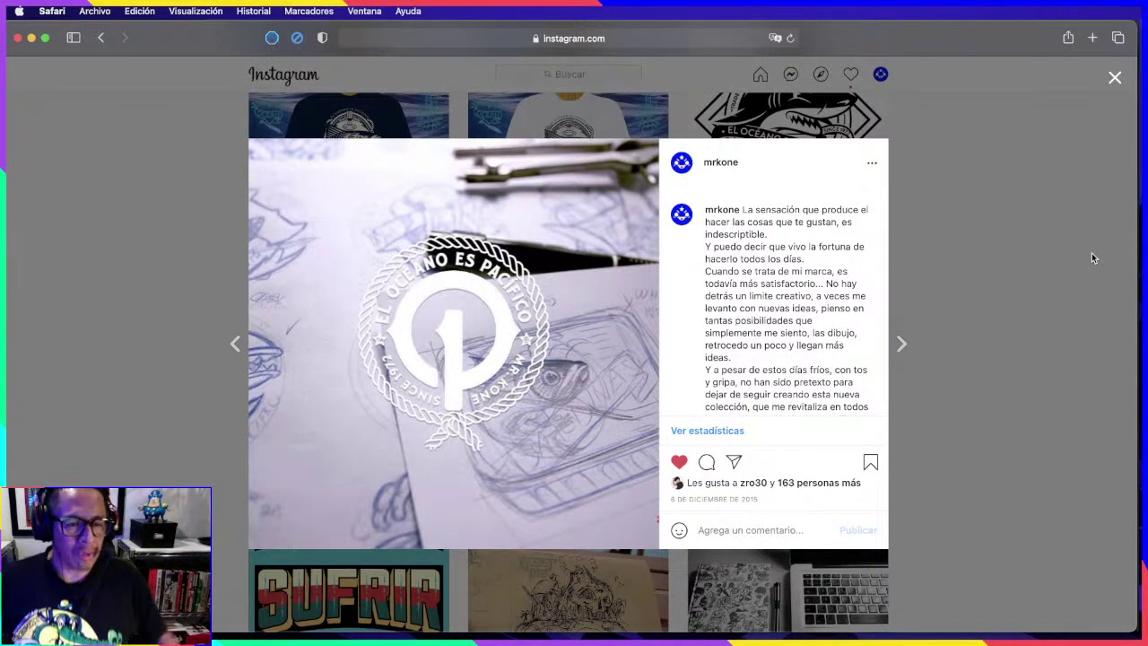
double_click(928, 46)
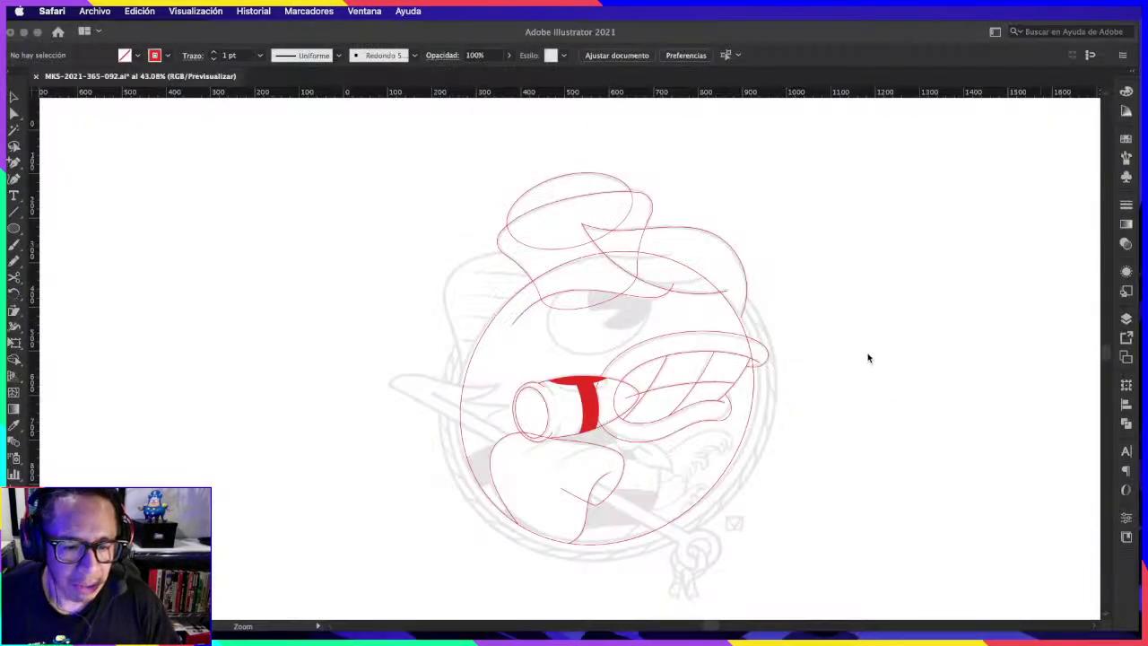
scroll(688, 471, "up", 3)
Step: Pen-draw the final curved fold segments under the cylinder's open end, deselect, and zoom out
scroll(713, 423, "up", 5)
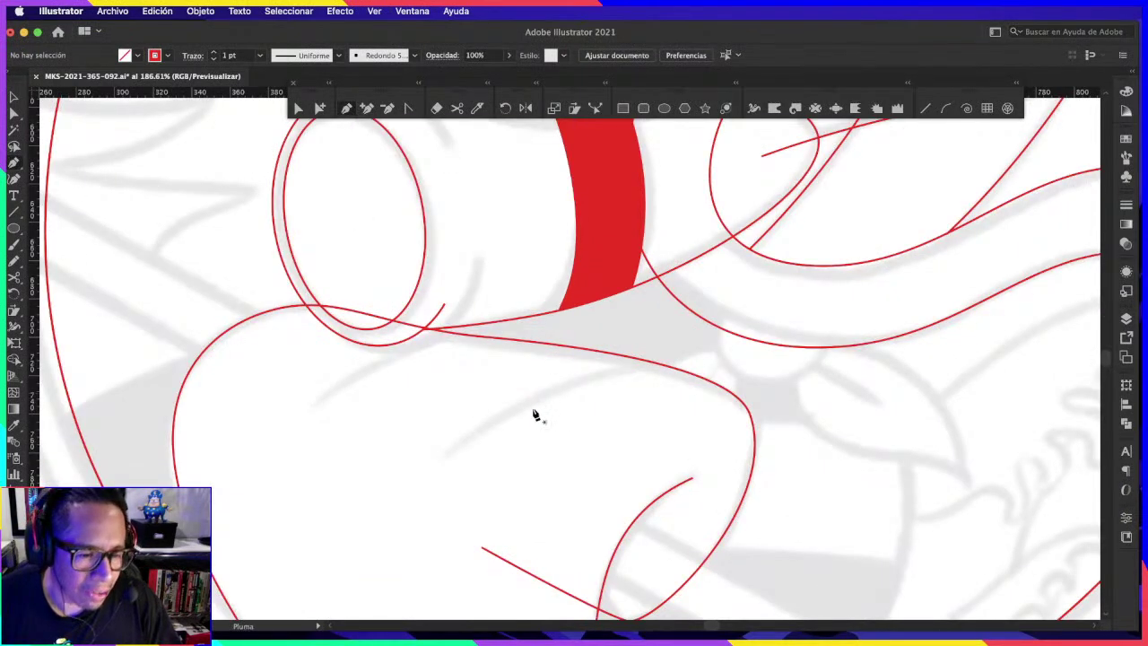
left_click(649, 361)
left_click_drag(578, 399, 562, 390)
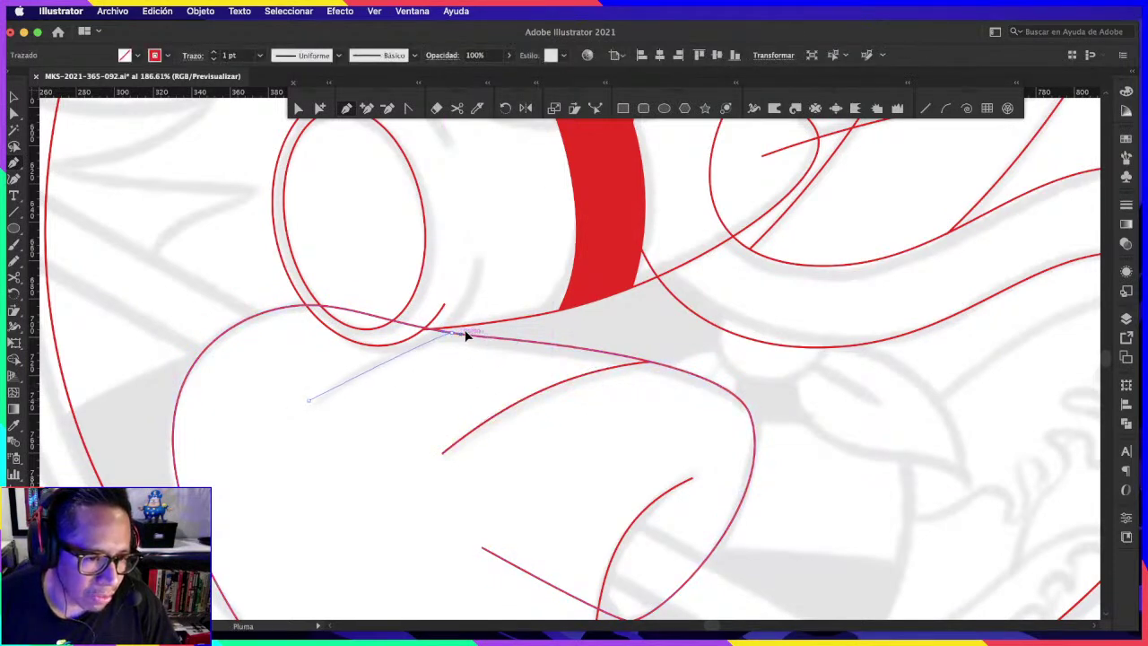
left_click_drag(500, 333, 500, 330)
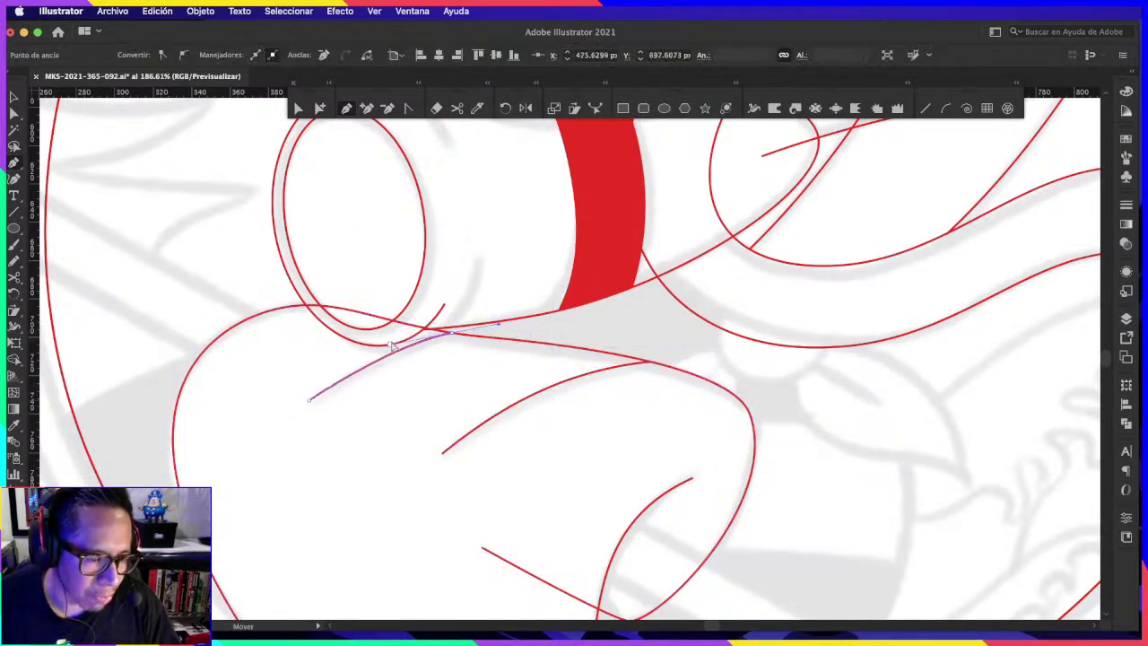
key("ctrl+0")
left_click(746, 441, "ctrl")
scroll(730, 469, "up", 2)
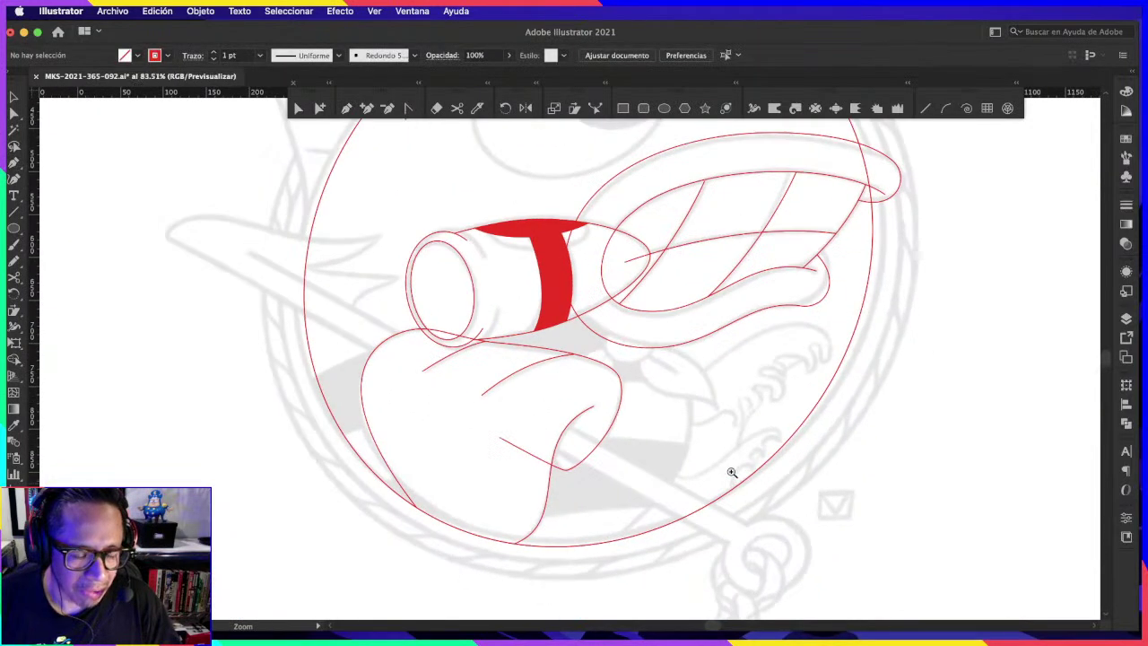
scroll(686, 472, "down", 2)
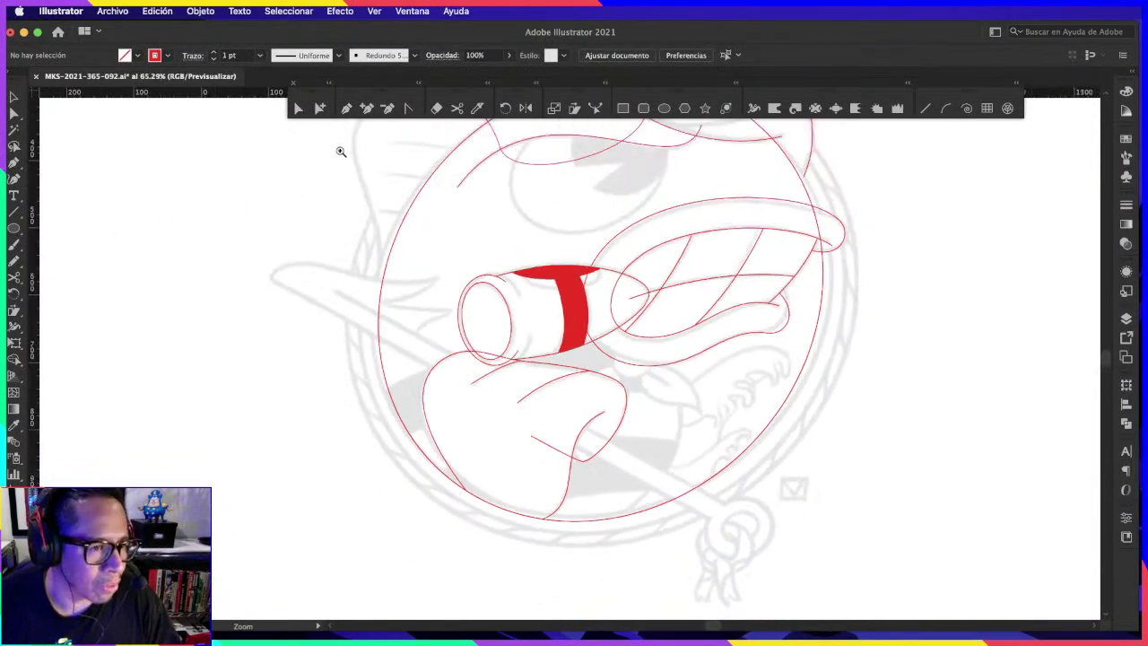
Step: Draw a straight red cane line from the cane tip to the knot, aligning its top anchor
left_click(281, 269)
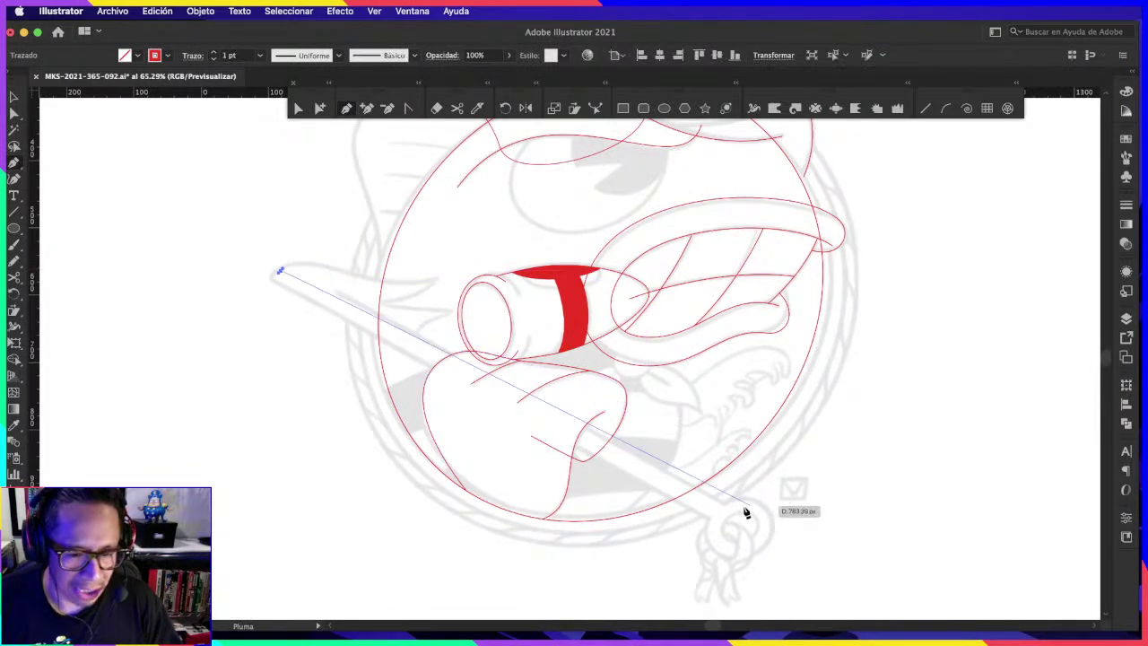
left_click_drag(713, 509, 741, 494)
scroll(307, 139, "up", 4)
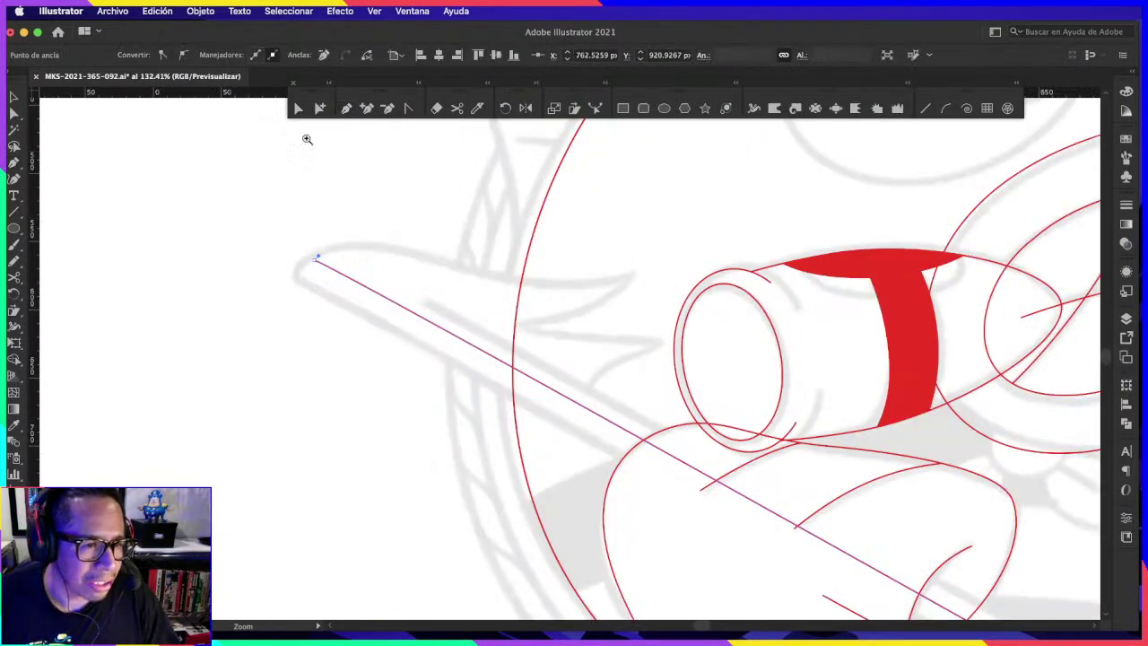
left_click(406, 109)
left_click_drag(315, 259, 317, 271)
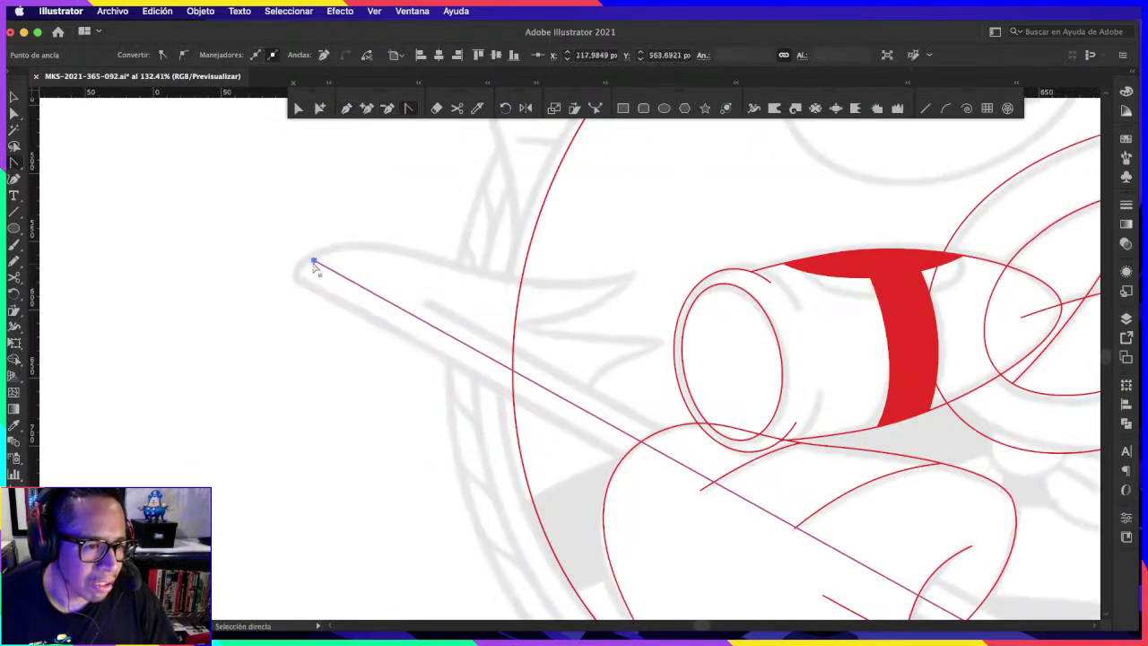
scroll(345, 274, "down", 2)
scroll(358, 282, "down", 2)
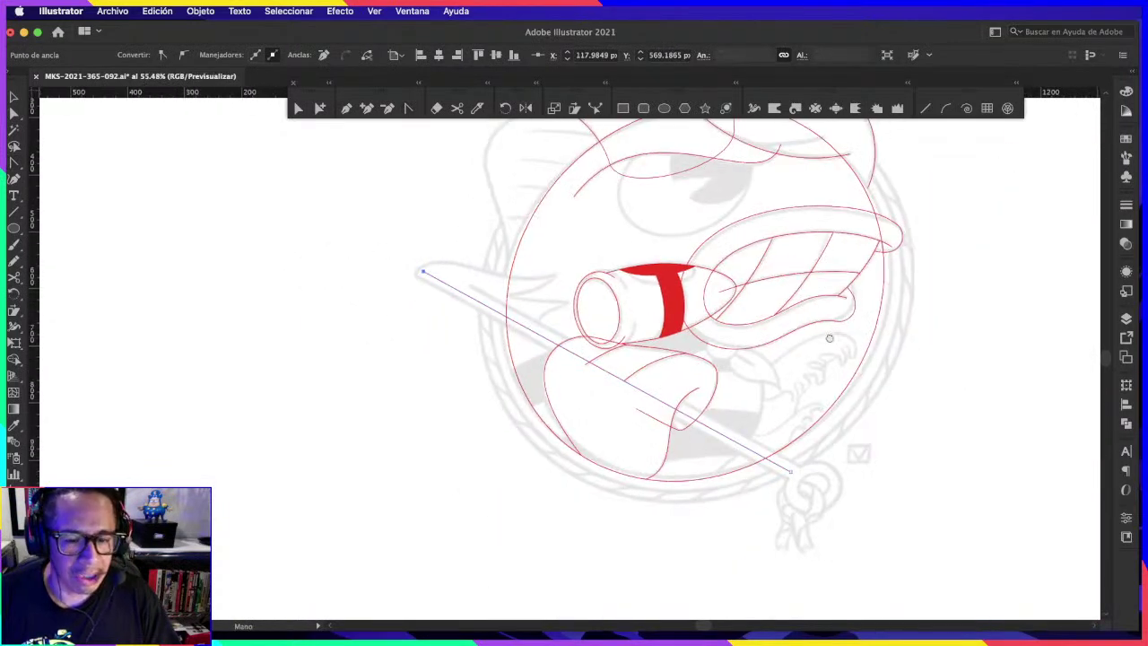
scroll(386, 274, "down", 1)
Step: Thicken the cane line's stroke weight to 25 pt and deselect it
left_click(1126, 205)
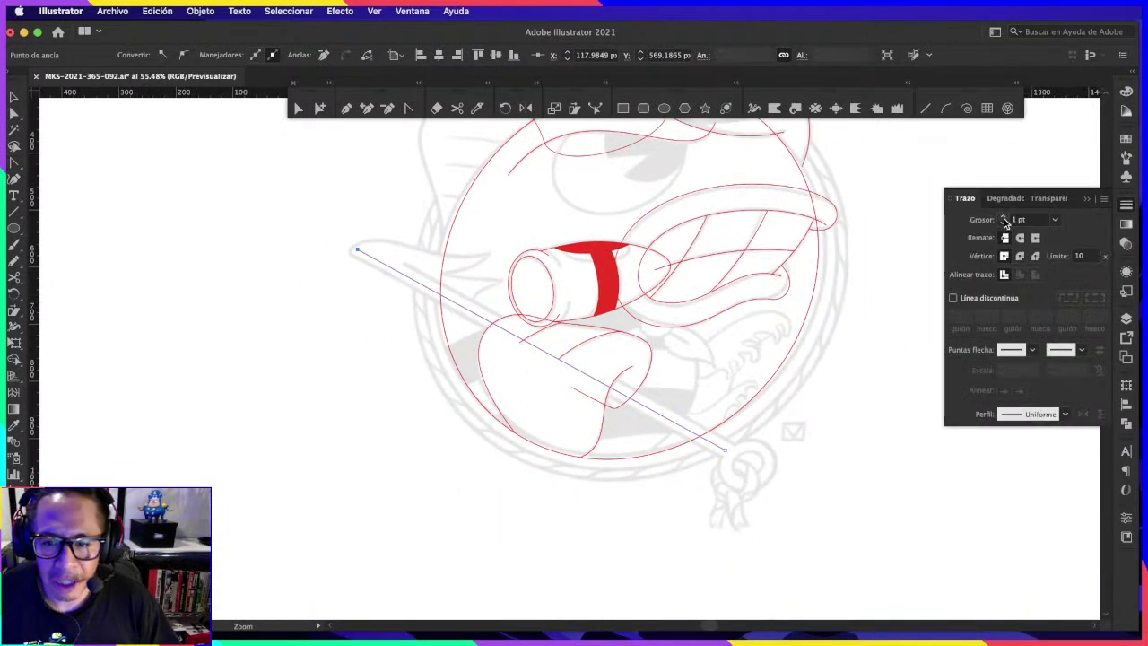
left_click(1004, 217)
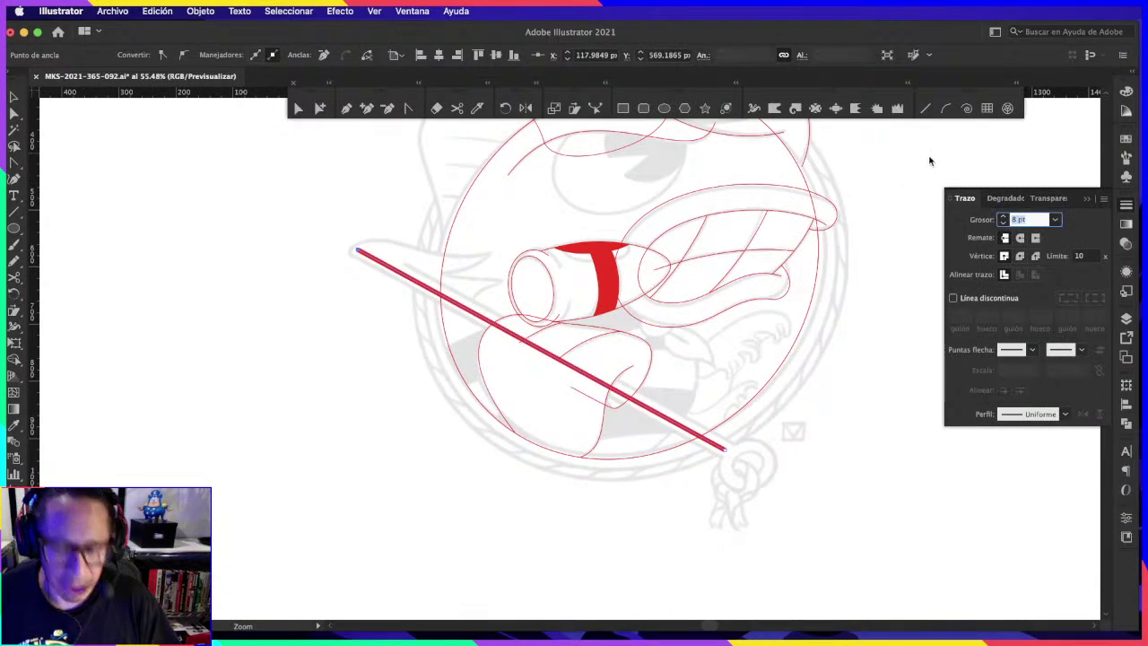
type("8")
key("Return")
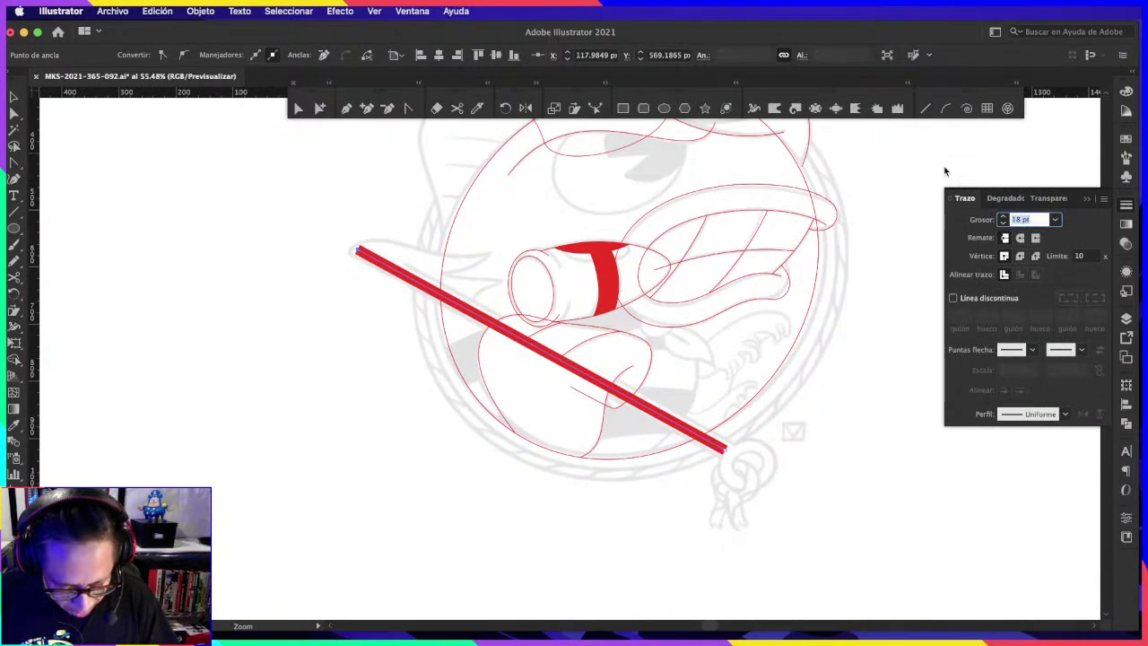
key("Return")
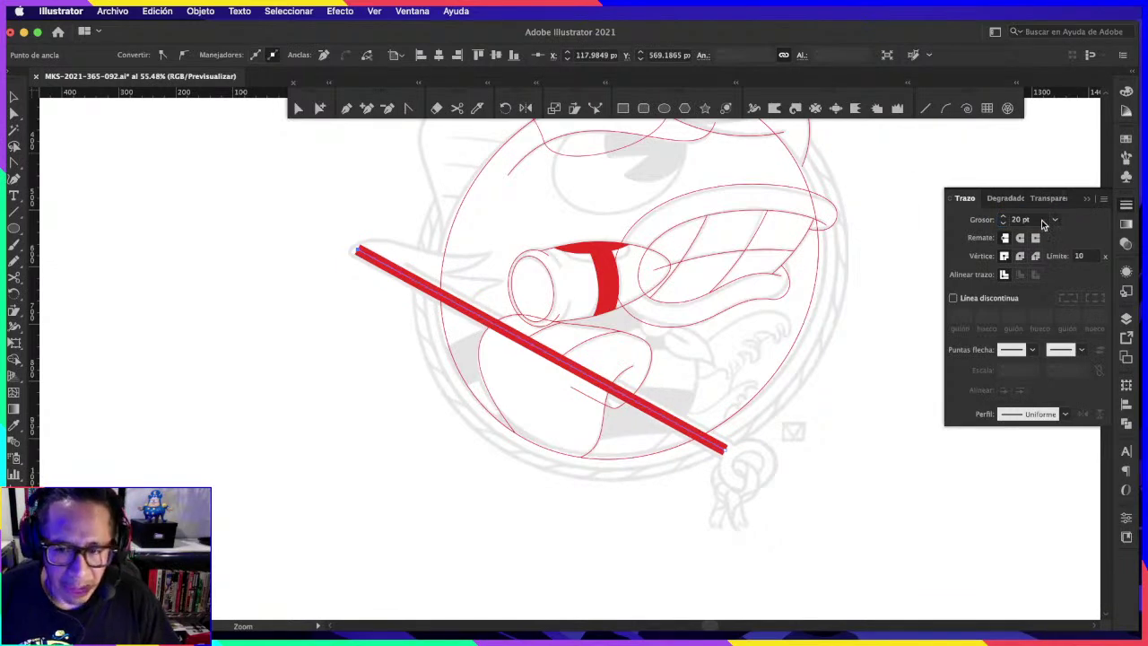
key("Return")
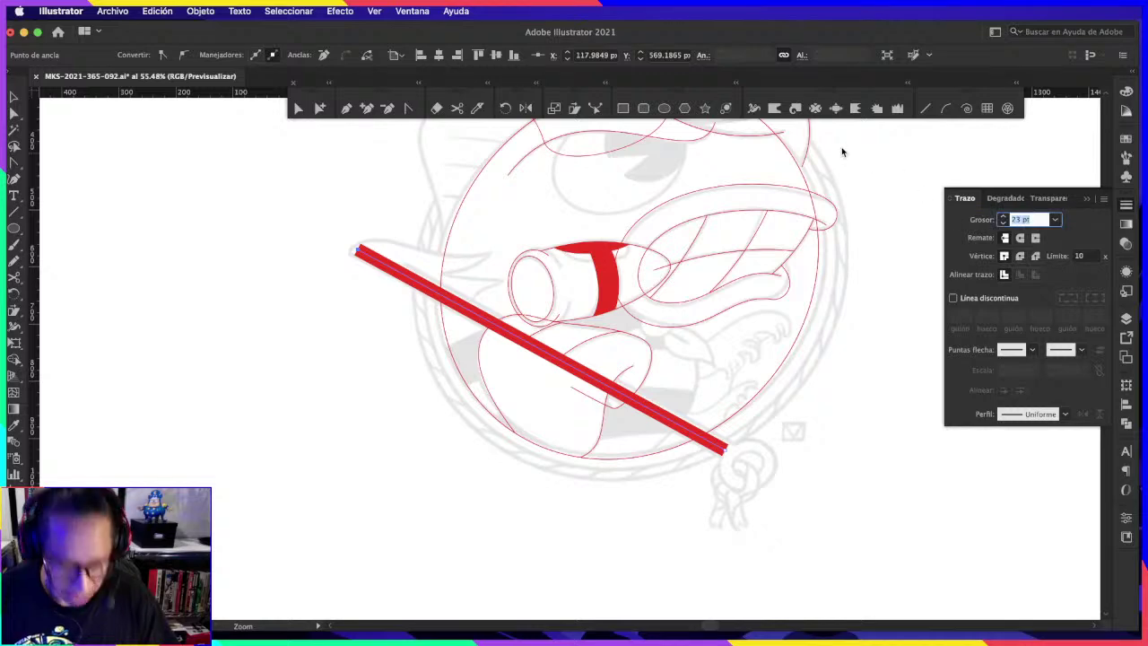
type("5")
key("Return")
left_click(866, 331)
key("z")
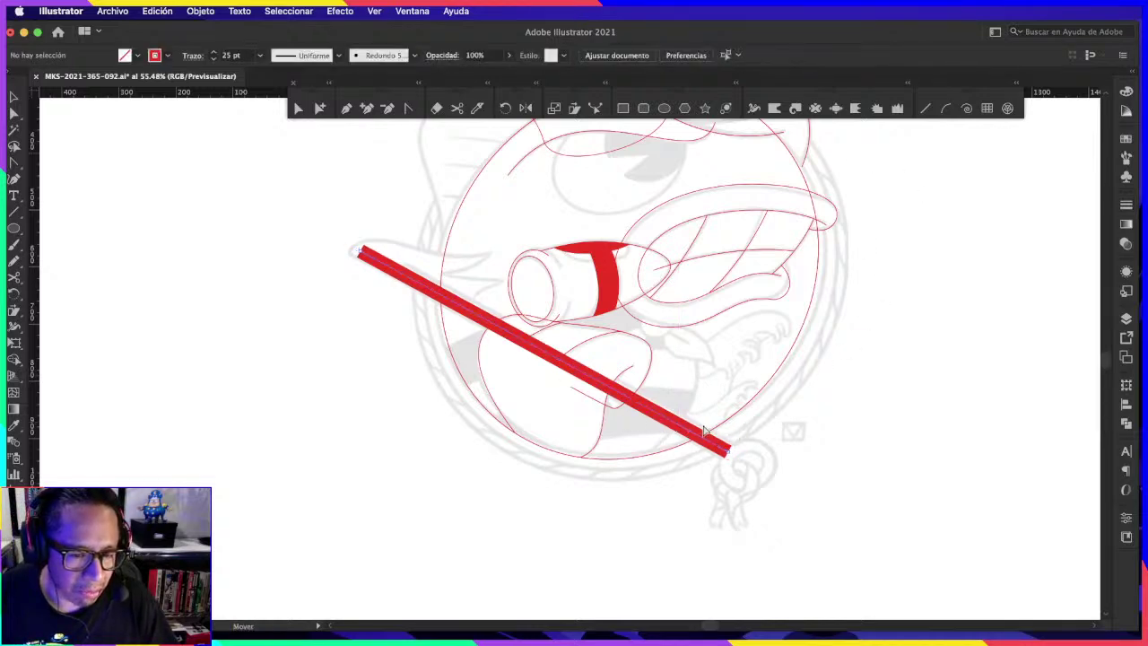
Step: Draw a thick red ellipse ring onto the cane's lower end, then zoom back out
mouse_move(705, 431)
left_mouse_down()
mouse_move(712, 477)
mouse_move(794, 441)
mouse_move(934, 183)
left_mouse_up()
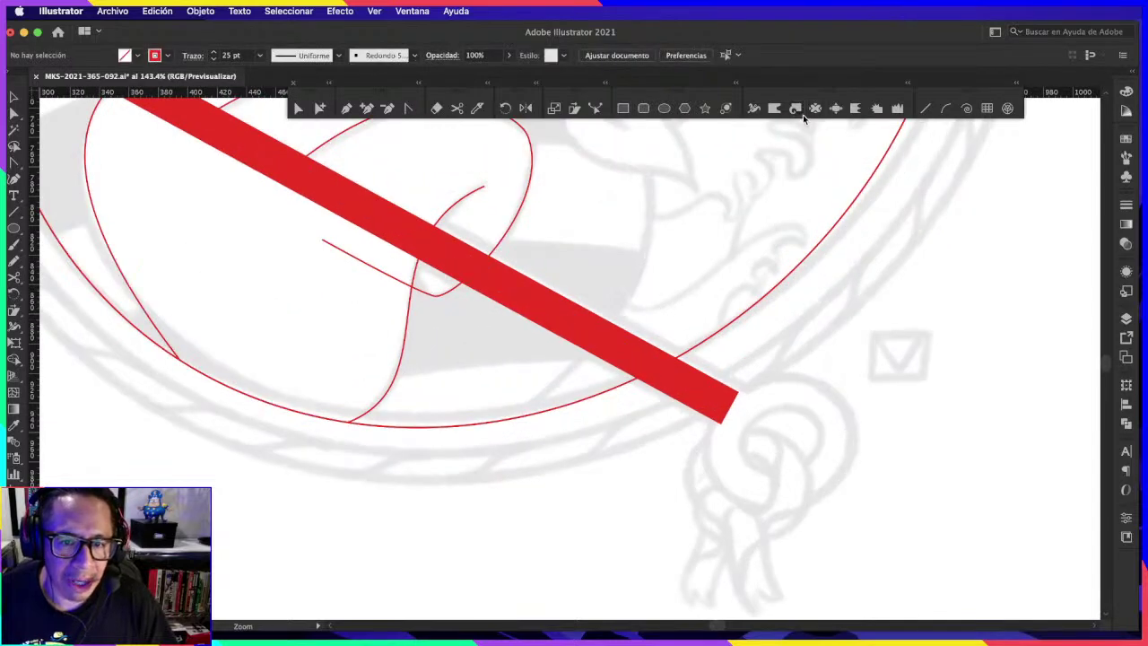
left_click_drag(717, 384, 844, 498)
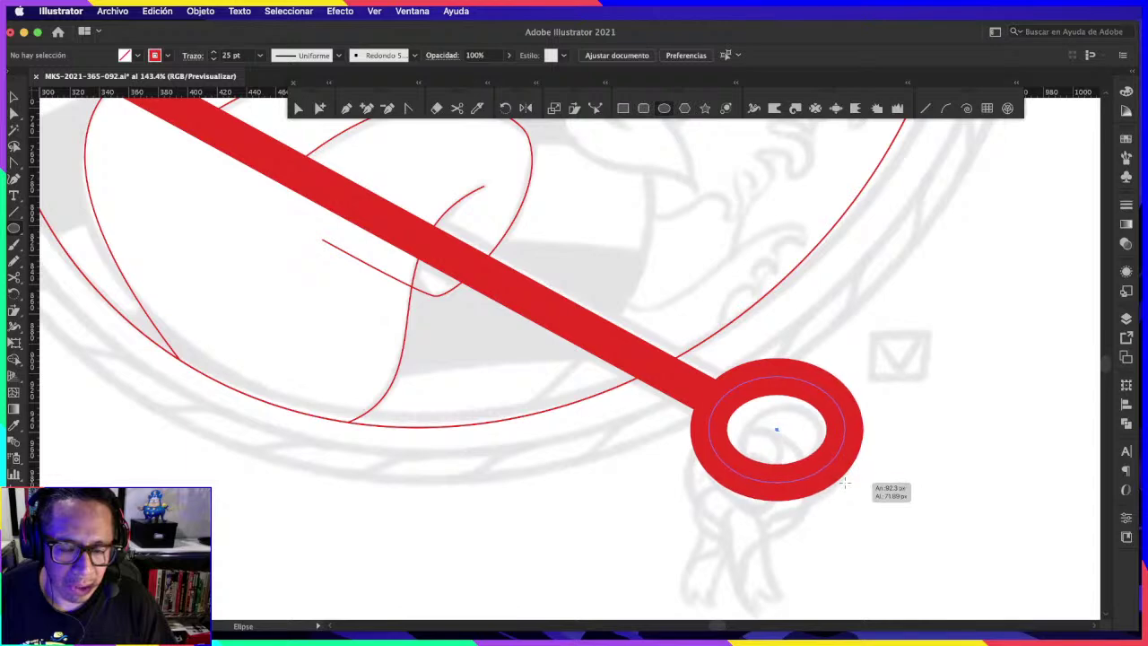
left_click_drag(844, 498, 768, 440)
key("super+minus")
left_click_drag(944, 295, 936, 374)
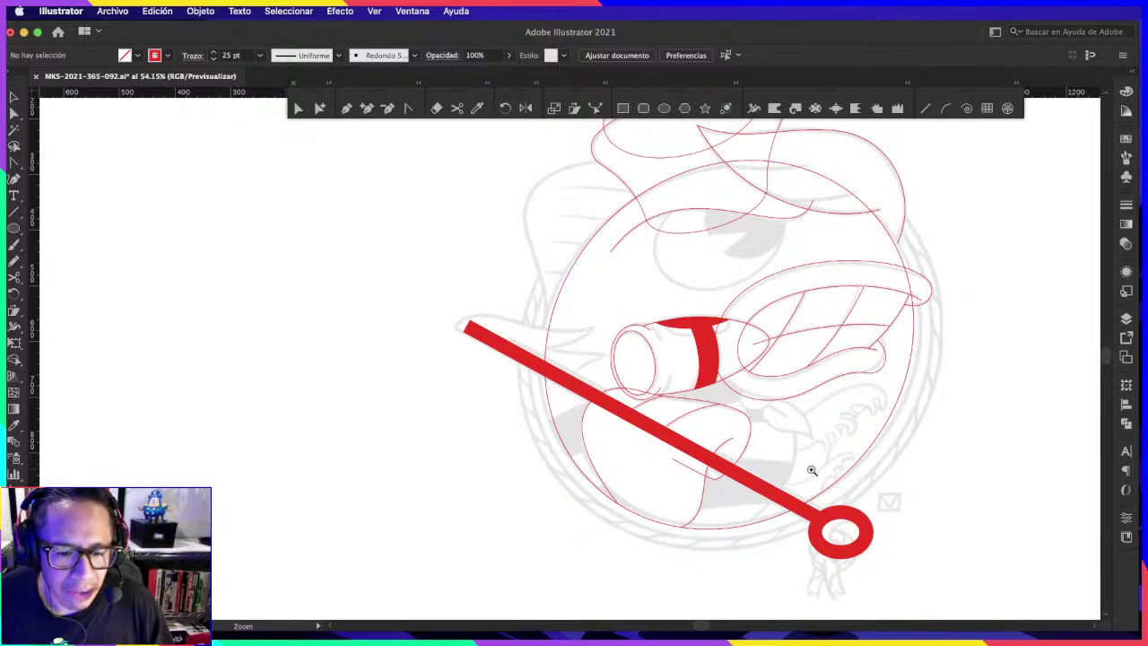
left_click_drag(811, 470, 853, 379)
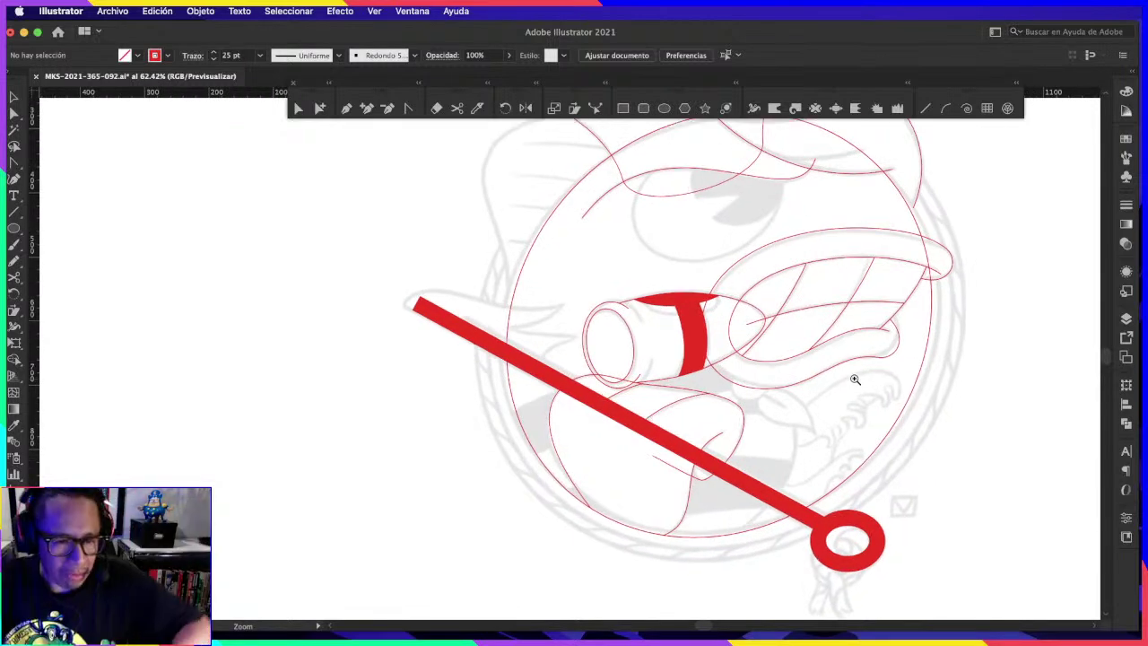
scroll(640, 373, "up", 3)
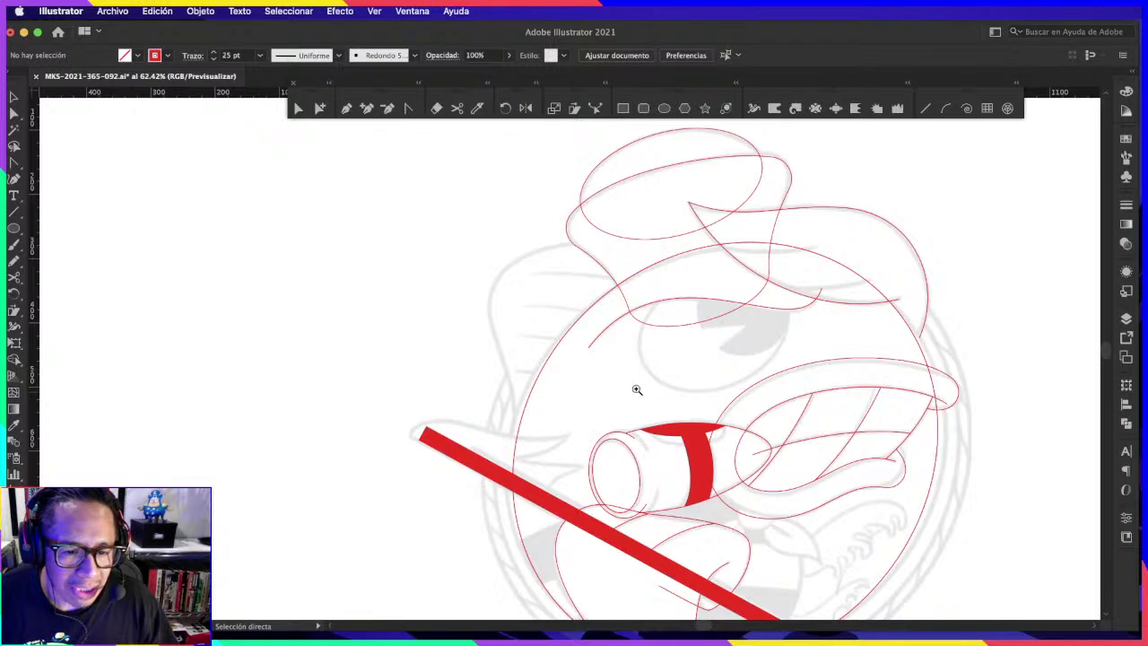
Step: Draw a red-outlined ellipse and move it over the character's eye
left_click_drag(740, 339, 830, 241)
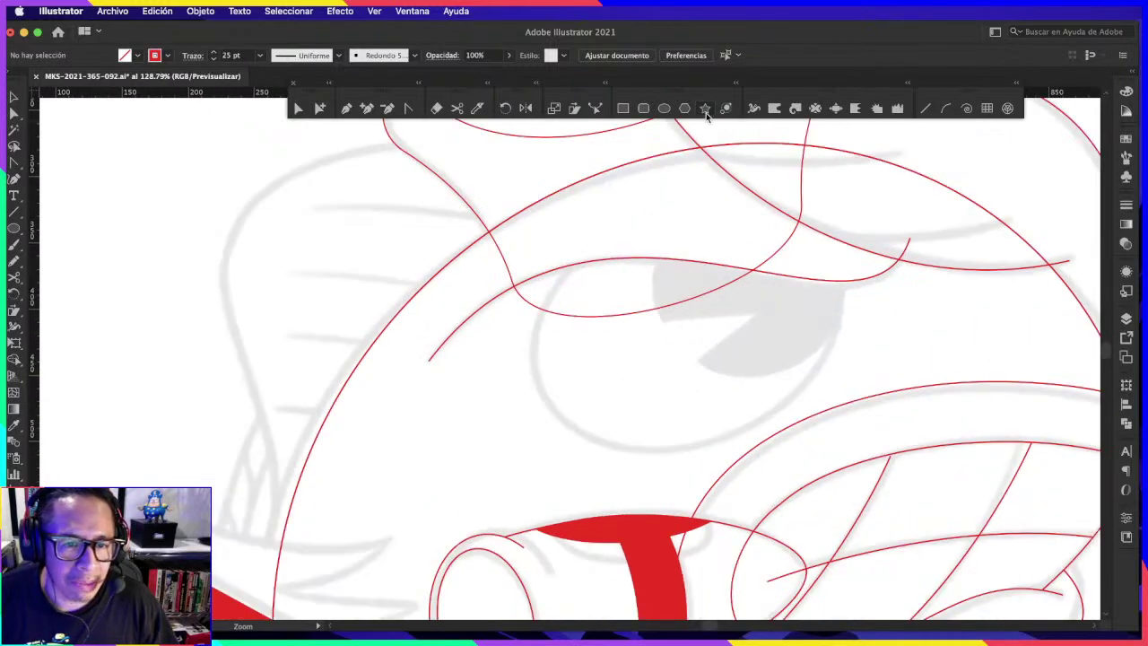
left_click_drag(578, 223, 841, 405)
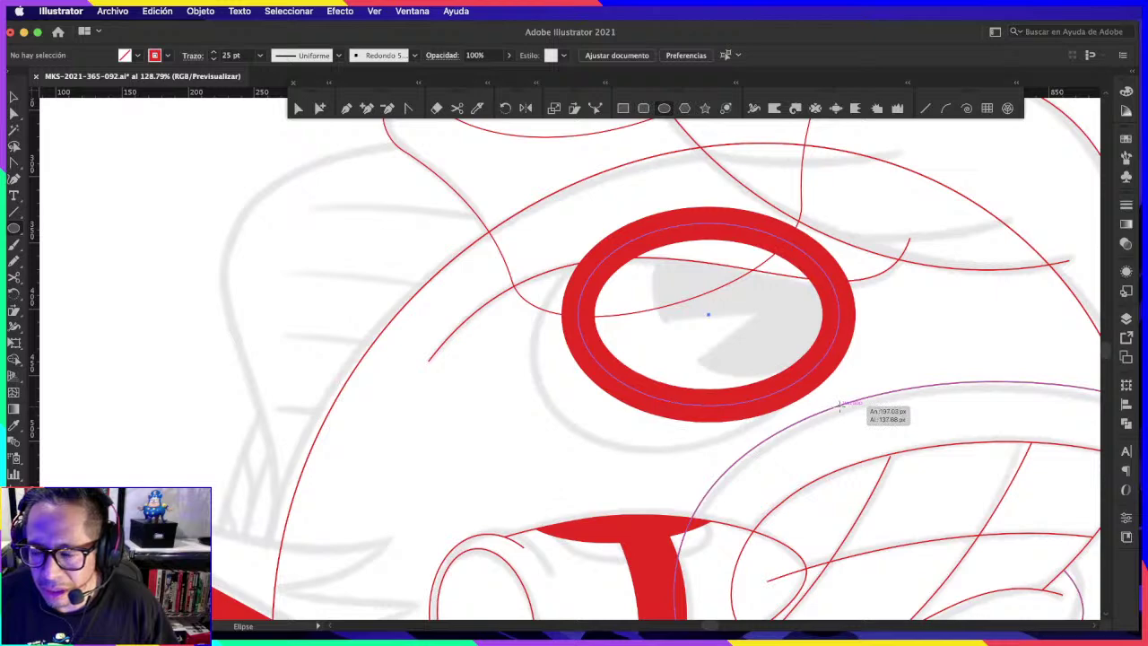
key("shift+x")
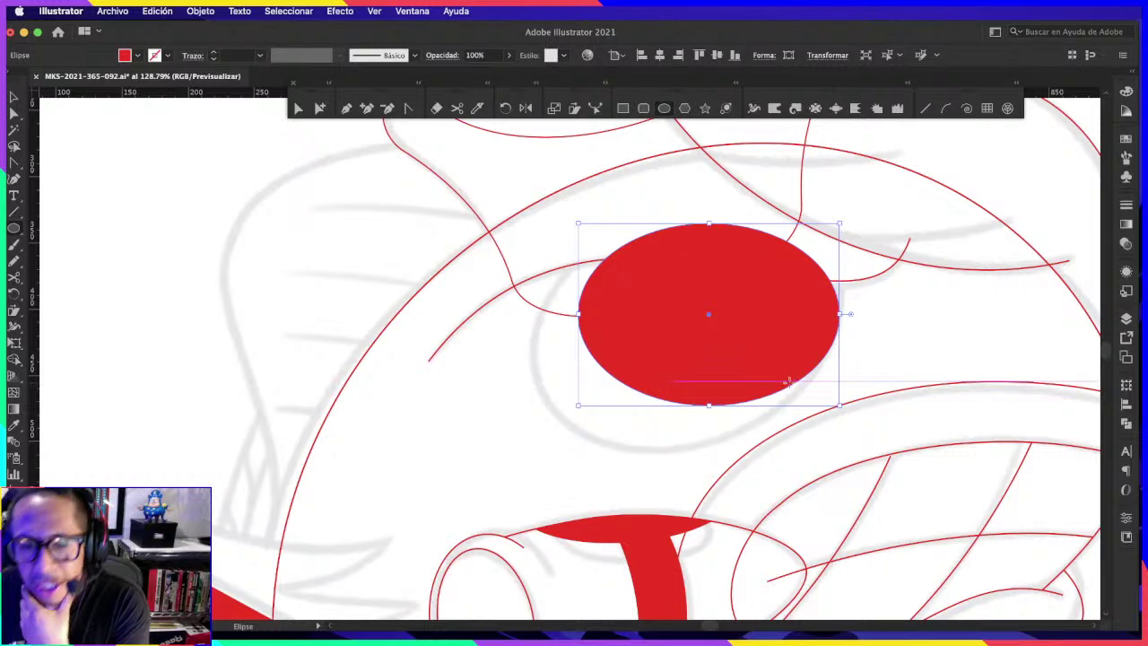
left_click_drag(754, 344, 705, 391)
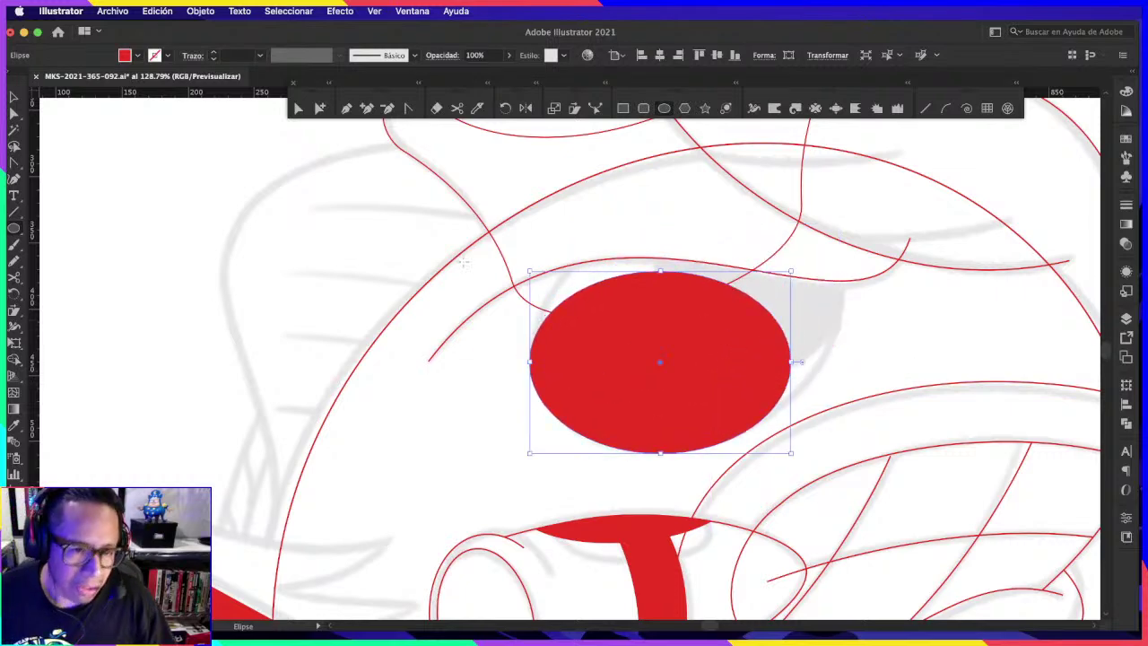
Step: Stretch, widen and rotate the ellipse to match the eye's tilt
key("v")
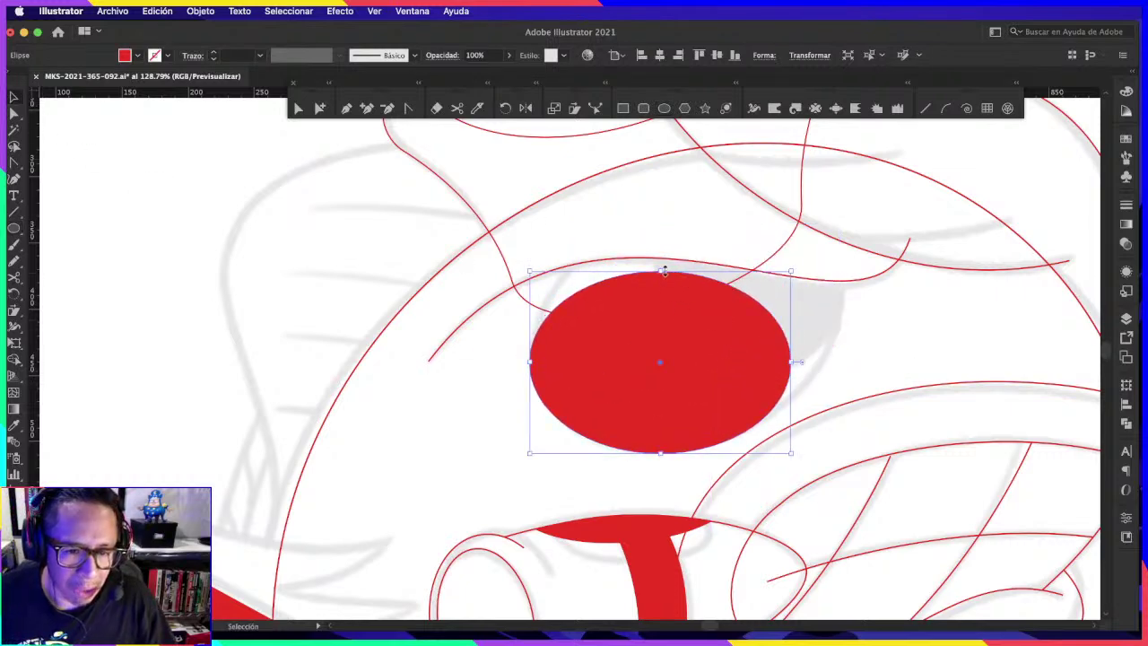
left_click_drag(662, 269, 675, 217)
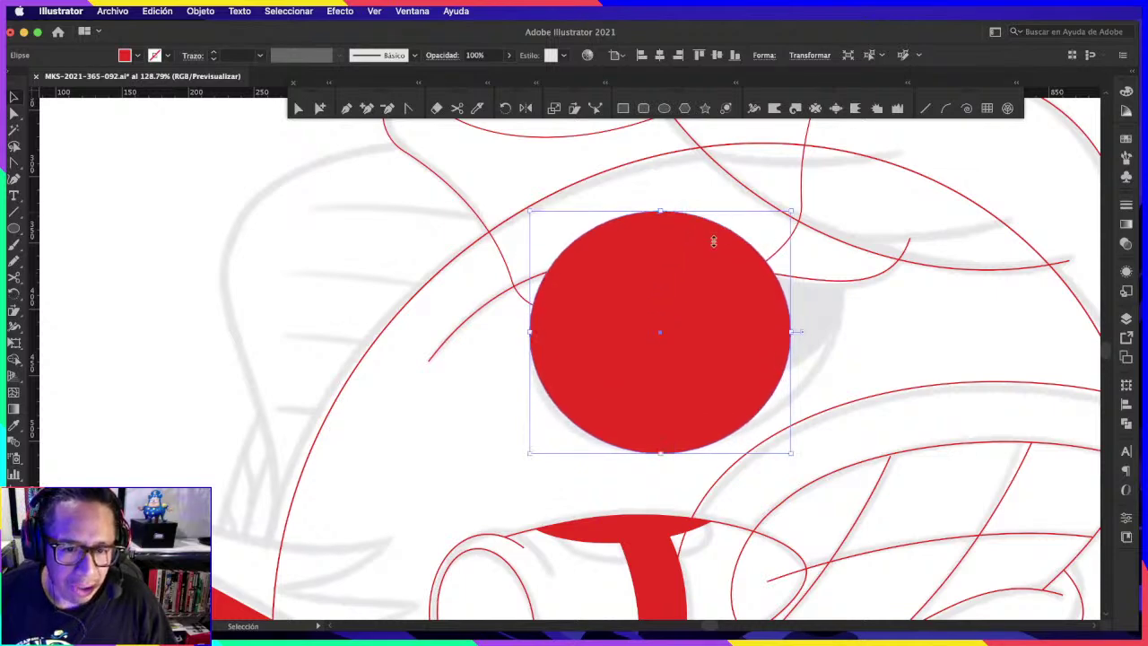
left_click_drag(789, 332, 806, 334)
left_click_drag(826, 327, 826, 327)
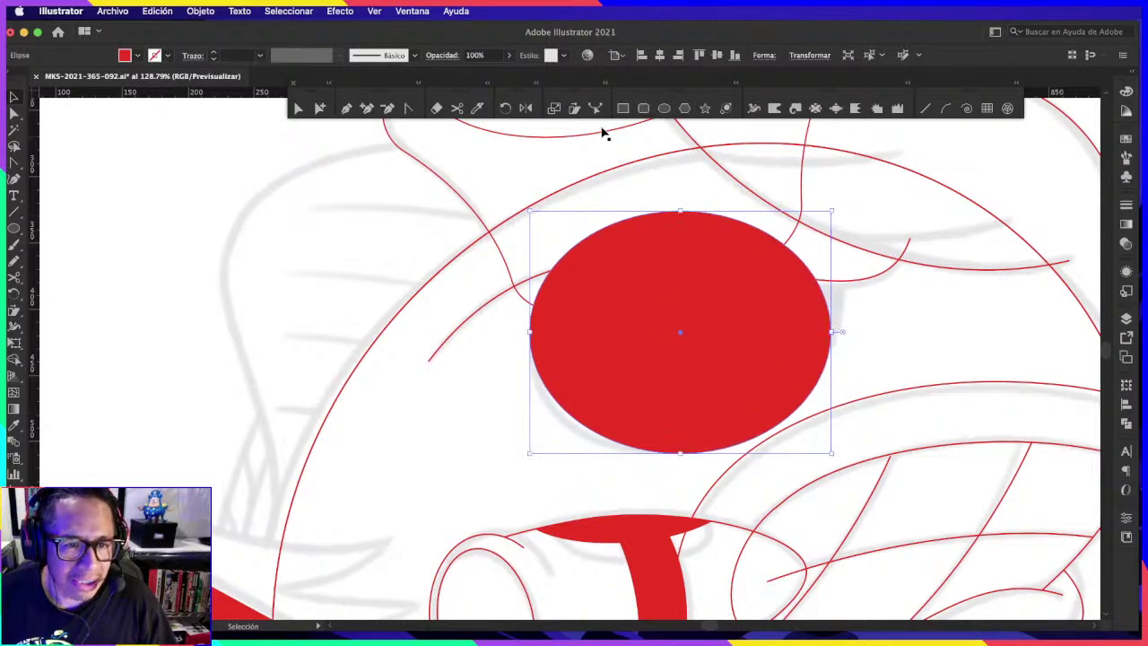
key("r")
left_click_drag(927, 363, 930, 318)
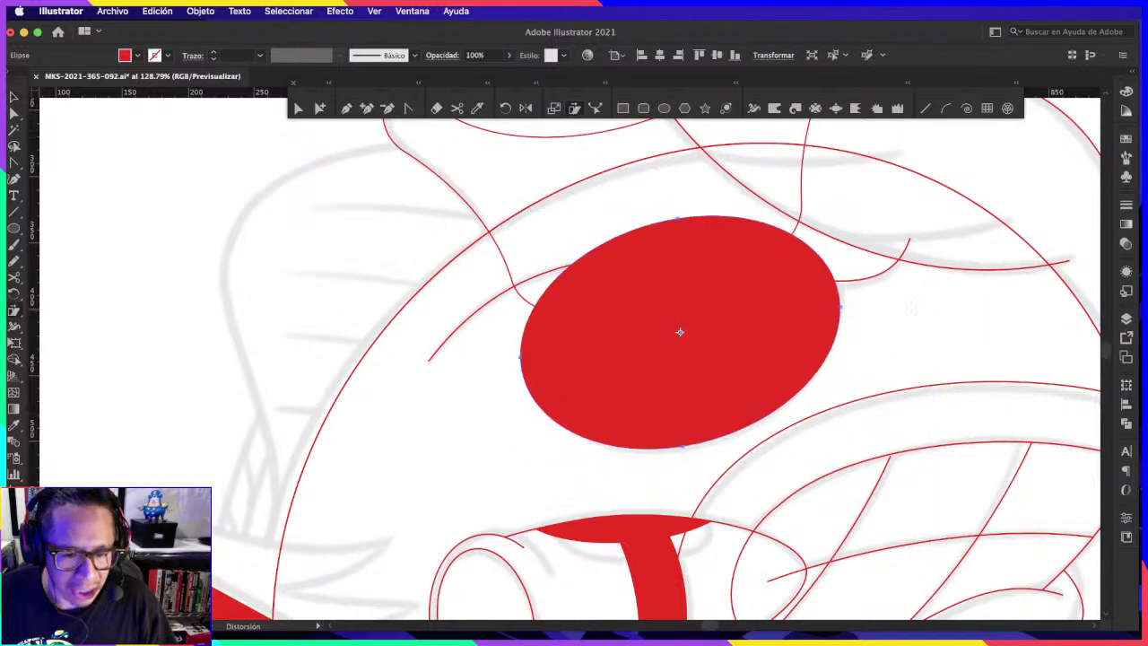
key("shift+x")
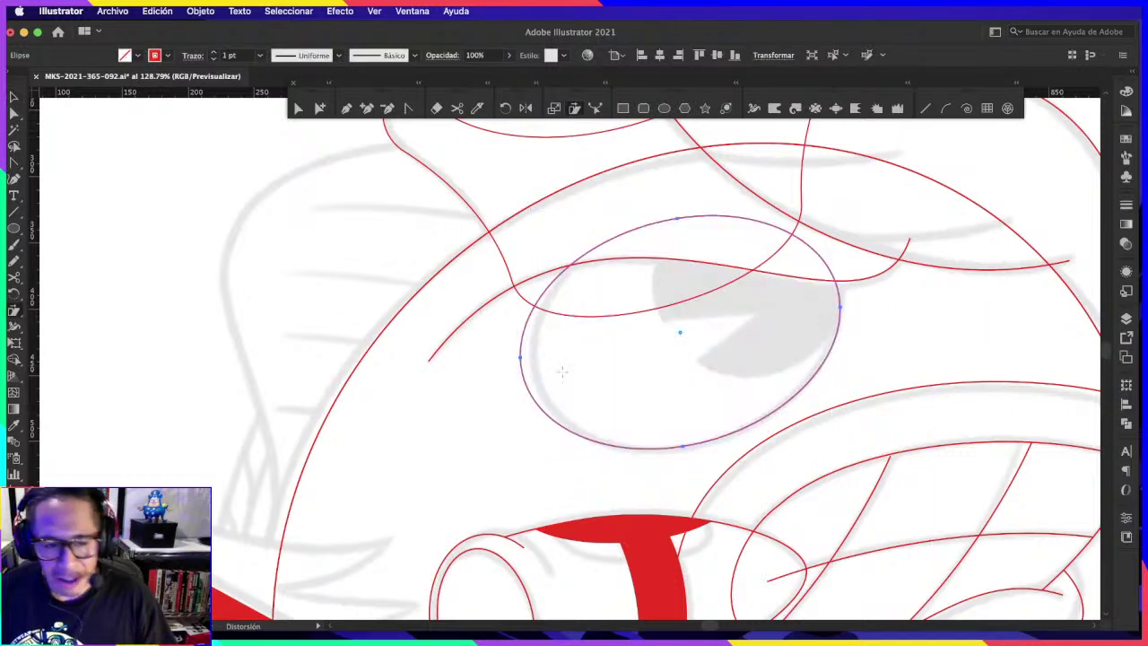
key("v")
left_click_drag(525, 377, 535, 374)
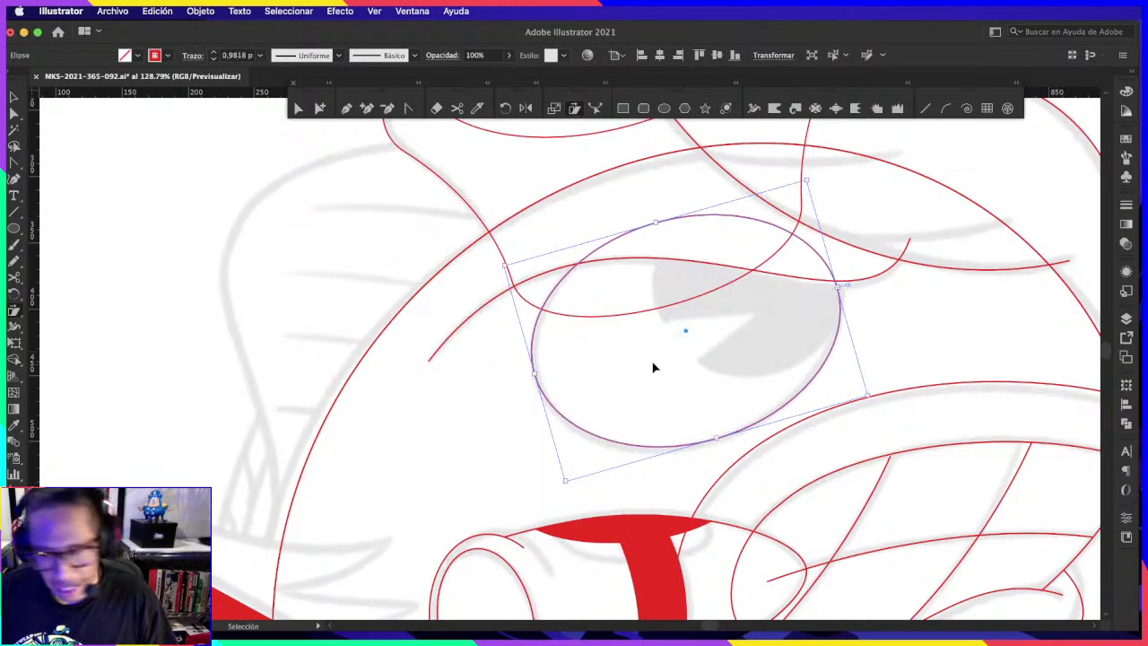
Step: Free Distort and resize the eye ellipse until it fits the sketched eye
key("shift+r")
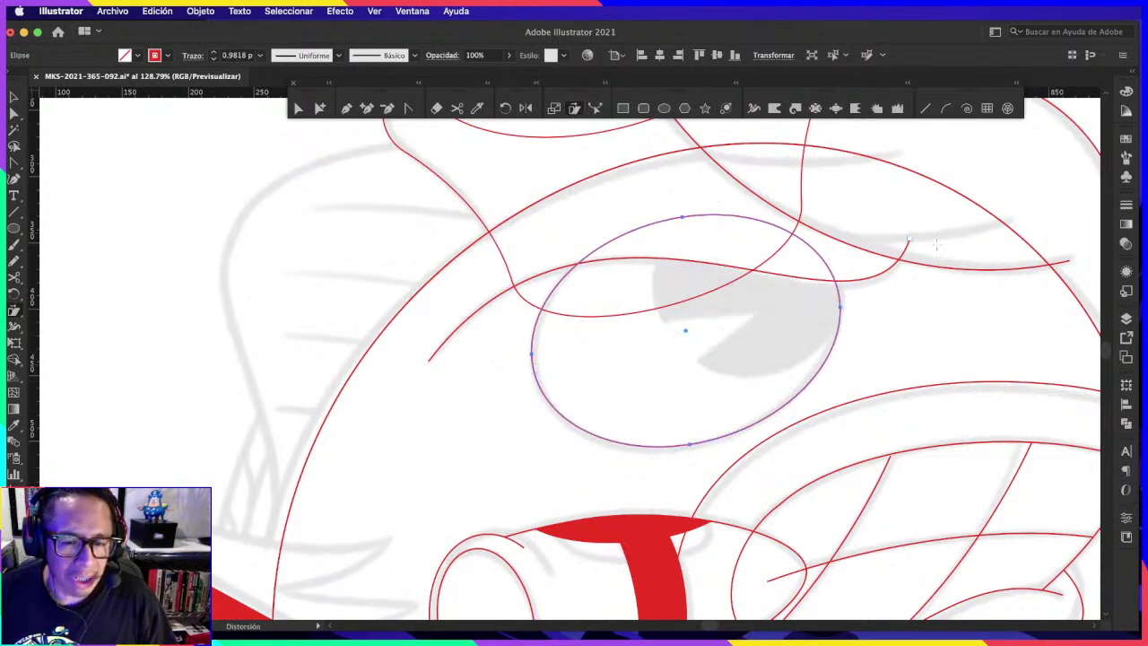
key("super+z")
key("super+z")
key("v")
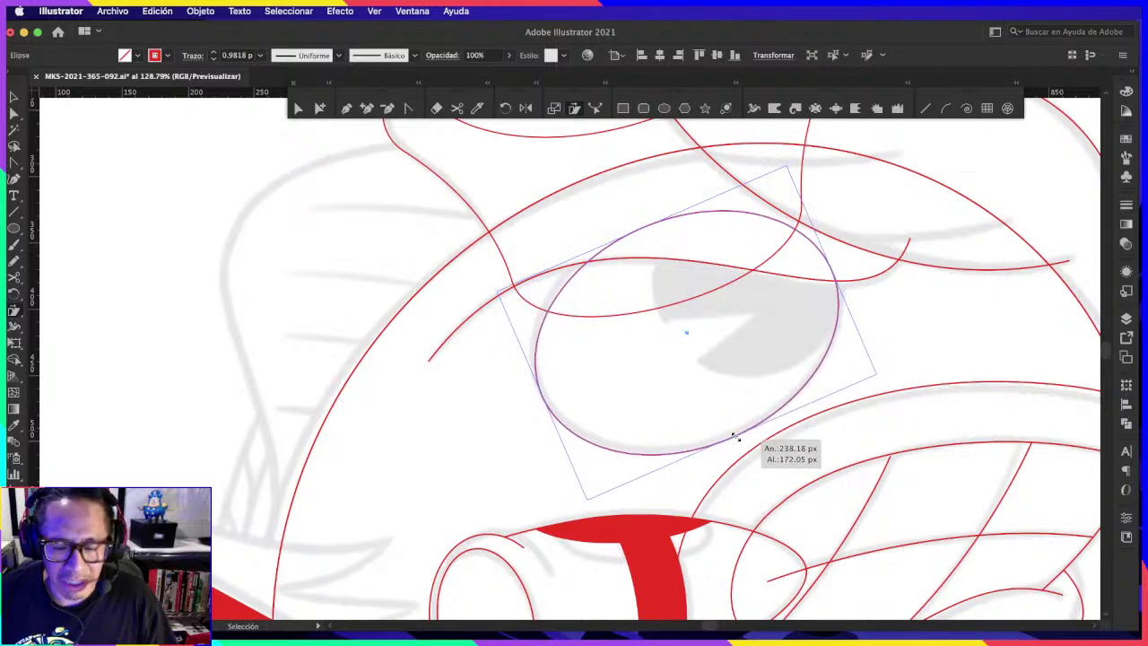
left_click_drag(738, 435, 739, 439)
key("shift+r")
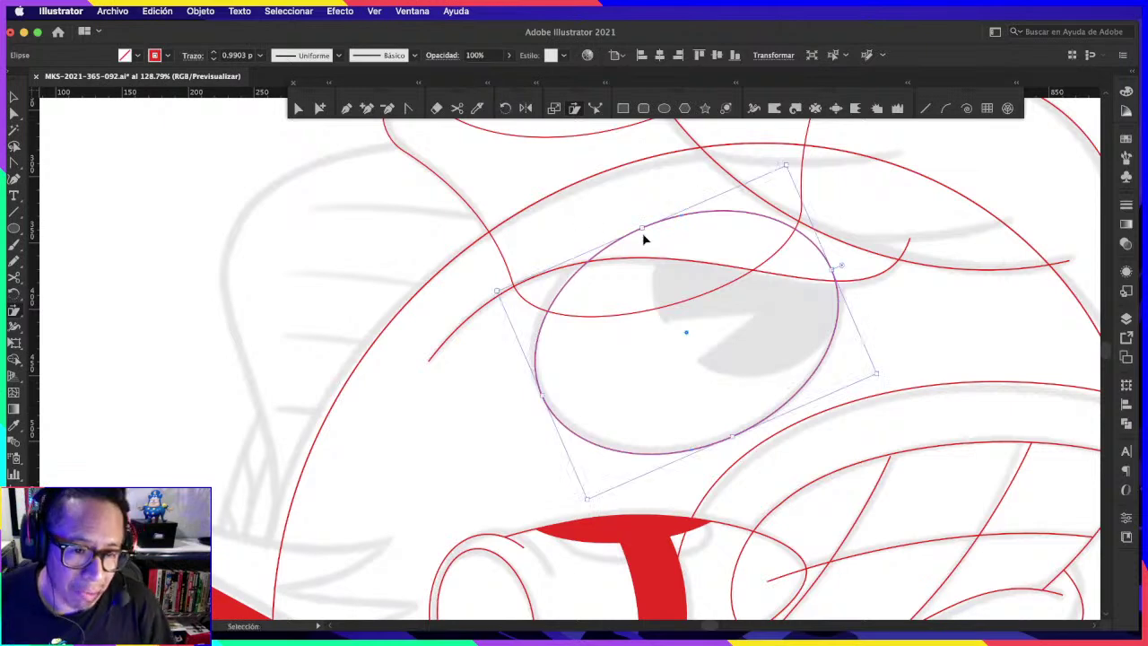
mouse_move(569, 144)
left_mouse_down()
mouse_move(517, 184)
mouse_move(544, 171)
left_mouse_up()
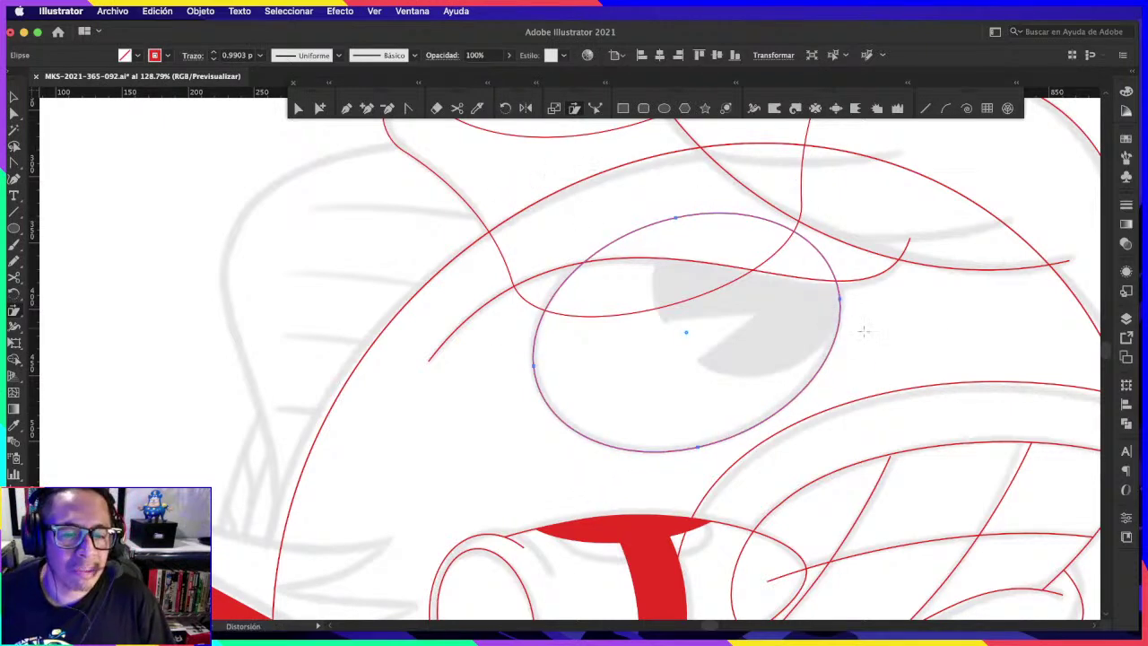
key("v")
left_click(946, 305)
left_click(551, 407)
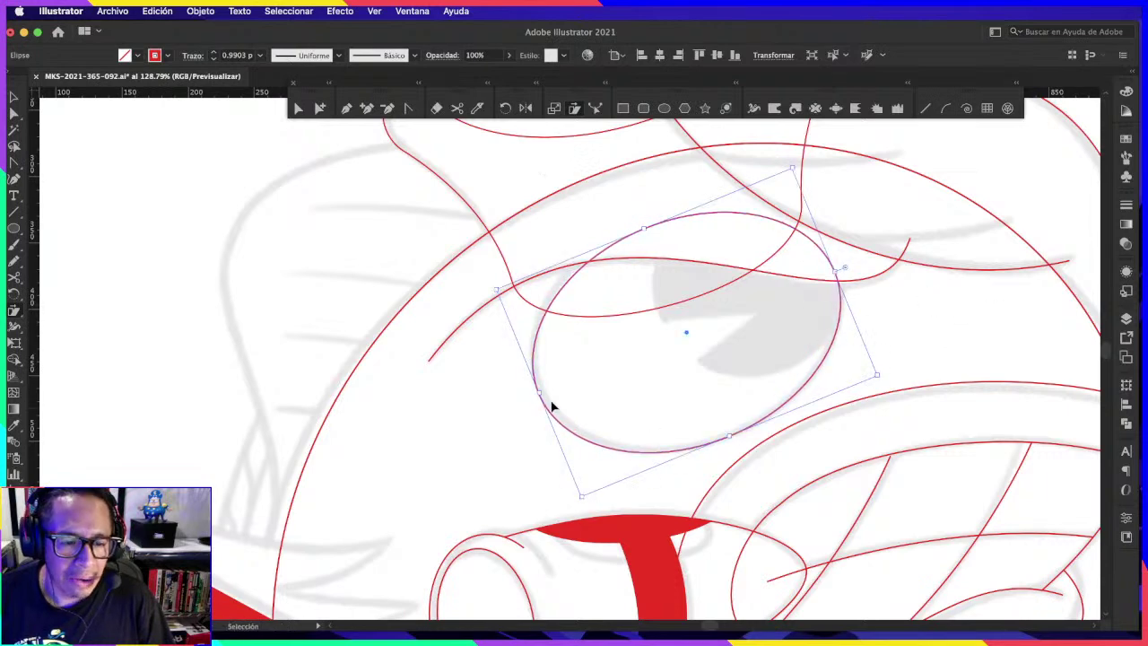
left_click_drag(542, 393, 545, 392)
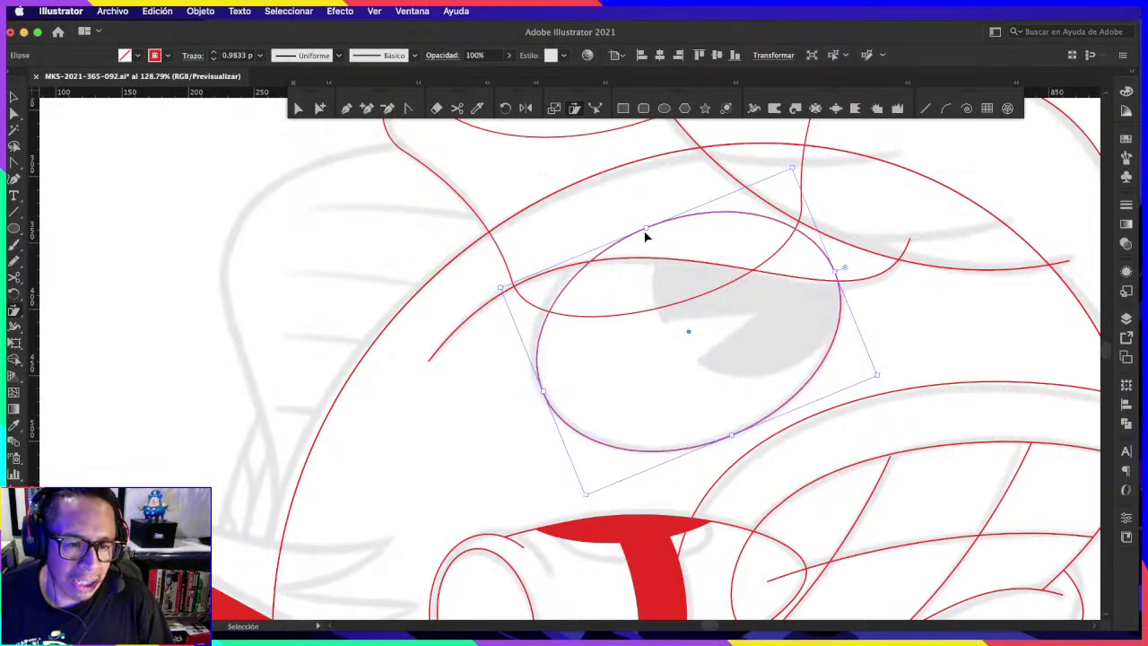
left_click_drag(647, 231, 643, 219)
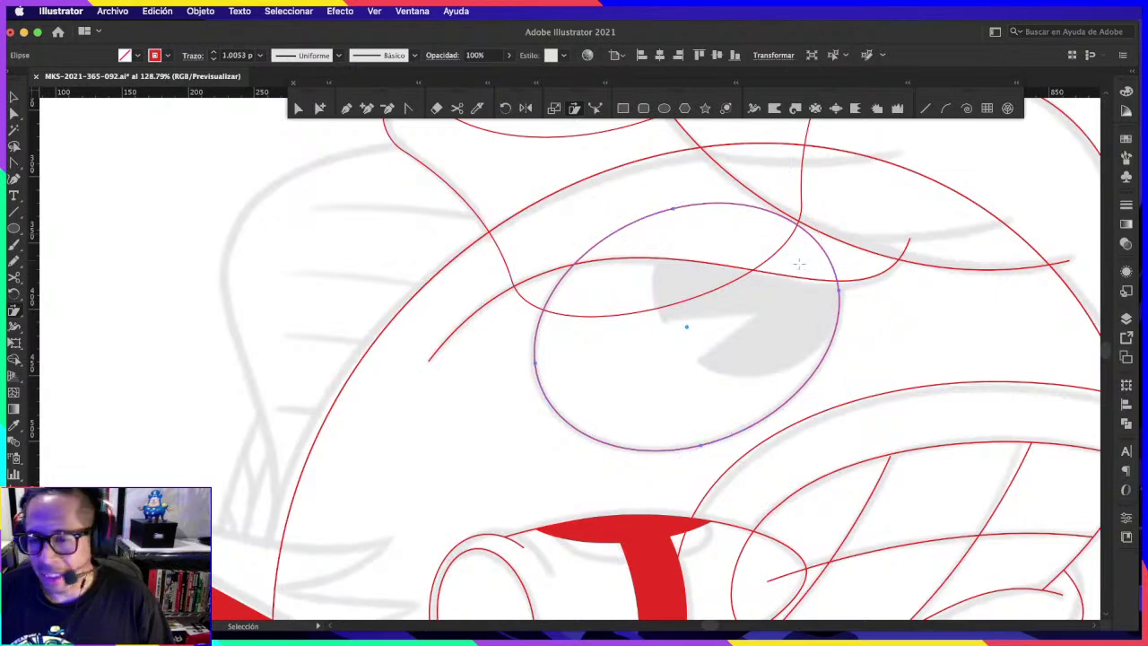
left_click_drag(834, 269, 840, 263)
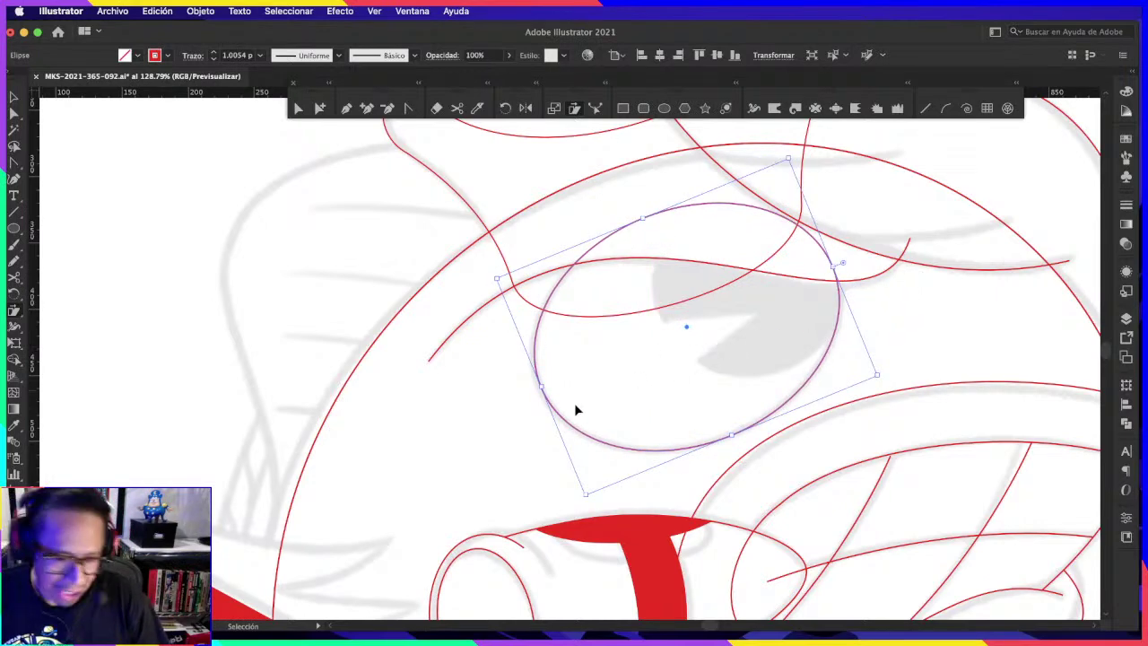
Step: Place a smaller scaled copy of the ellipse over the grey pupil and stretch it taller
mouse_move(541, 388)
left_mouse_down()
mouse_move(646, 361)
mouse_move(585, 368)
left_mouse_up()
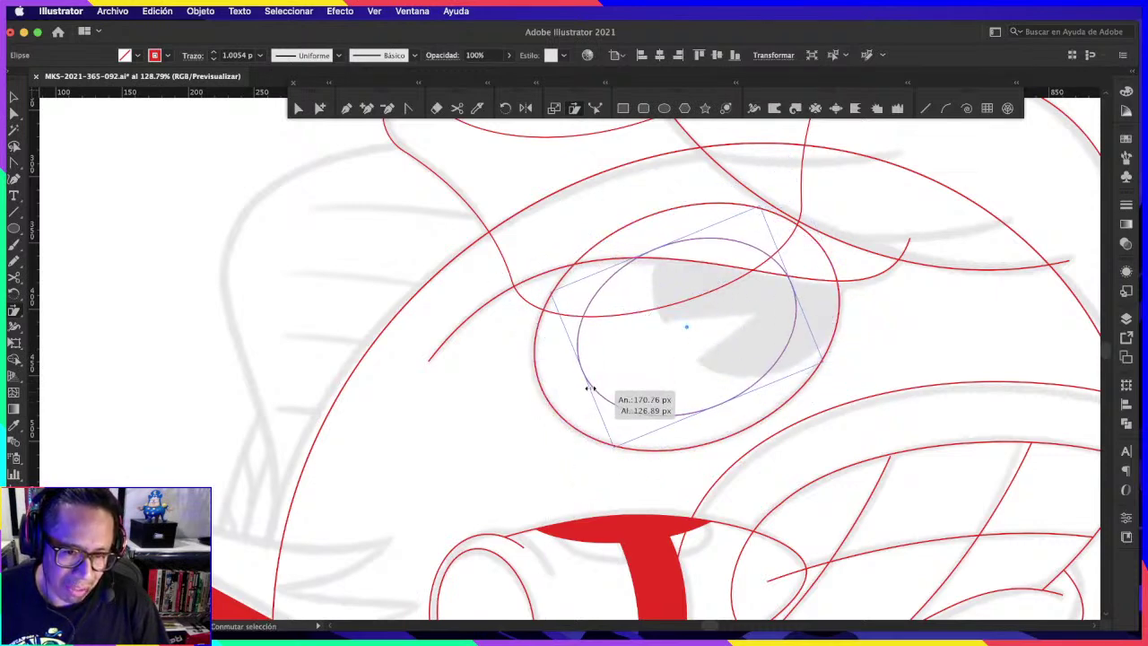
left_click_drag(691, 335, 763, 296)
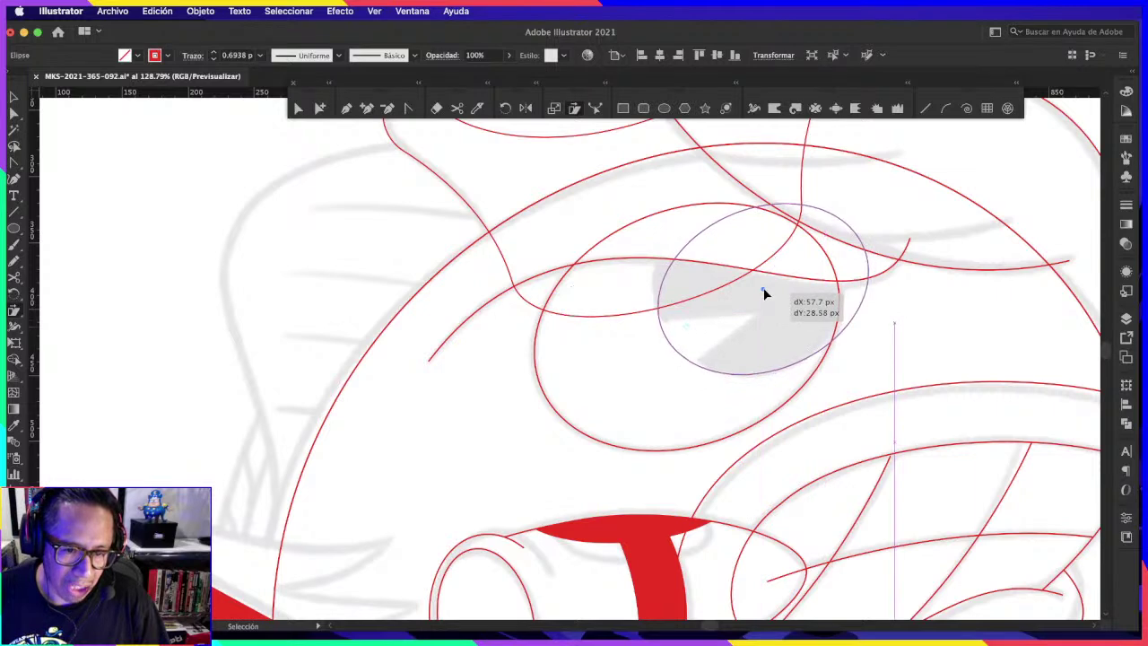
left_click_drag(731, 212, 723, 188)
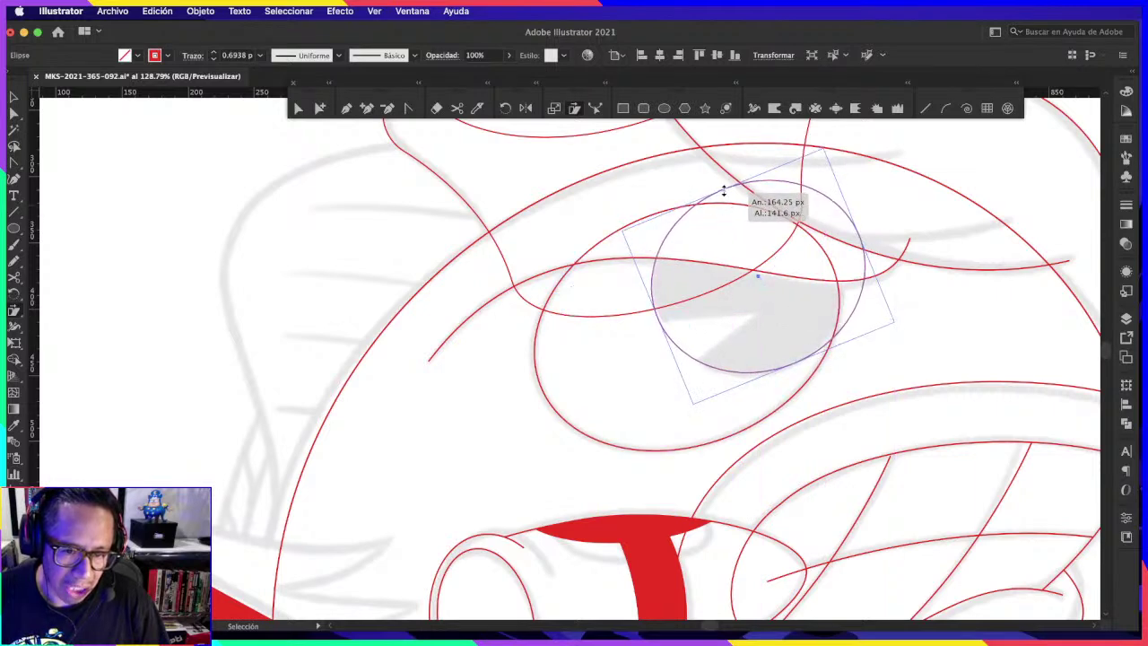
scroll(813, 342, "down", 1)
scroll(813, 341, "down", 3)
Step: Draw a curved pen path up the head's left side and across its top
scroll(927, 320, "up", 2)
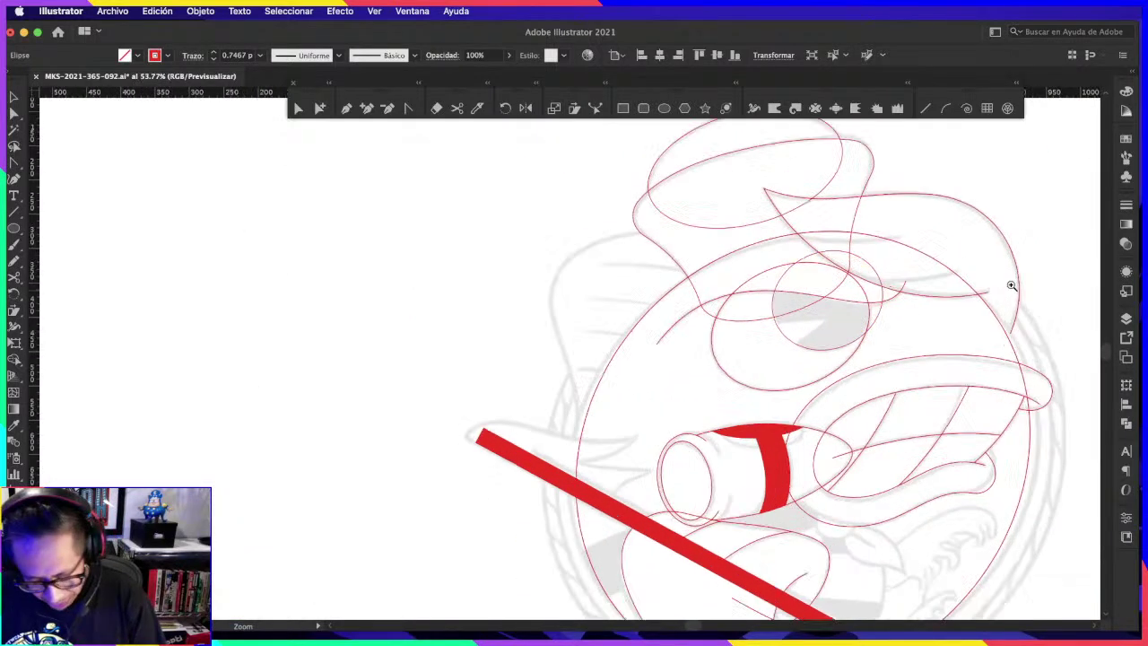
key("v")
left_click(964, 328)
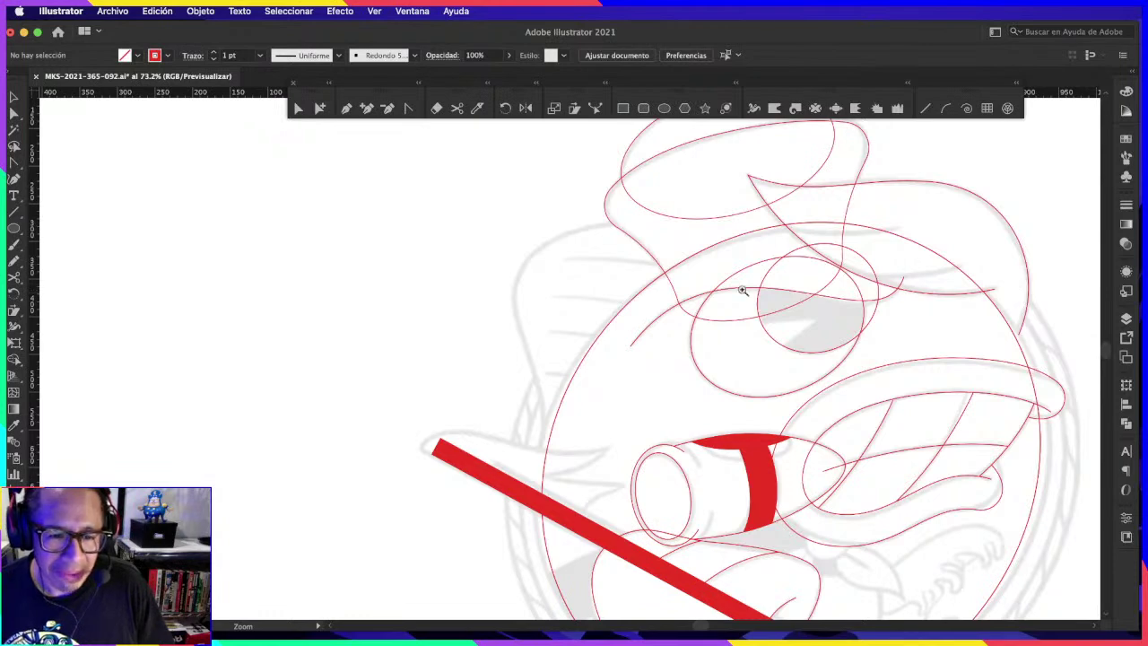
scroll(619, 349, "up", 3)
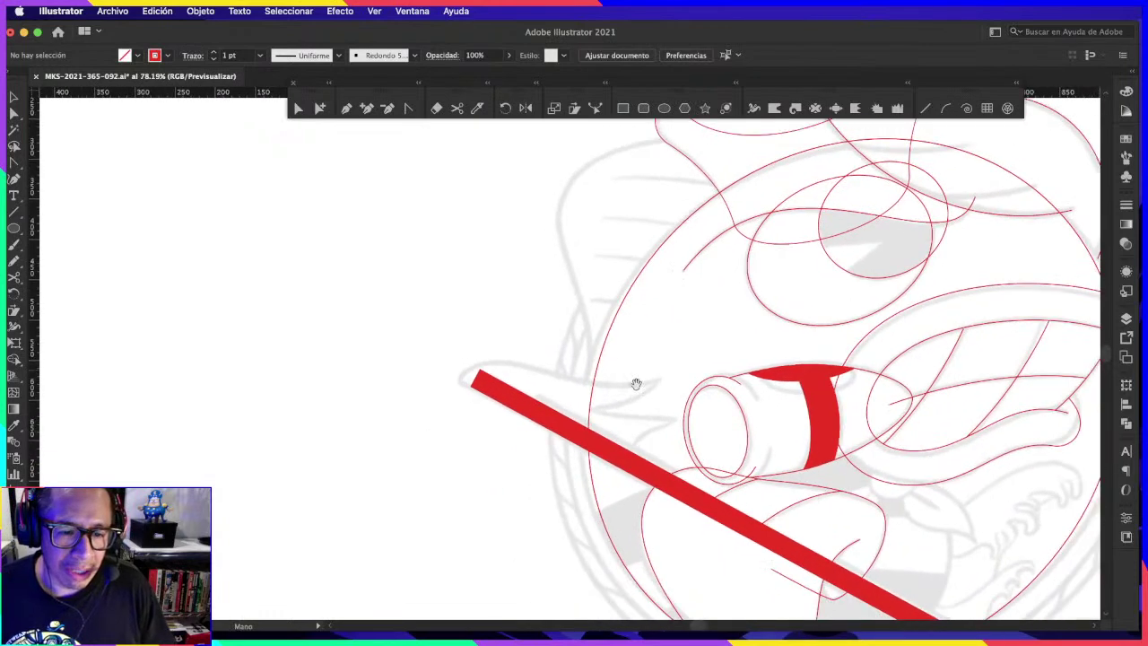
scroll(631, 404, "down", 2)
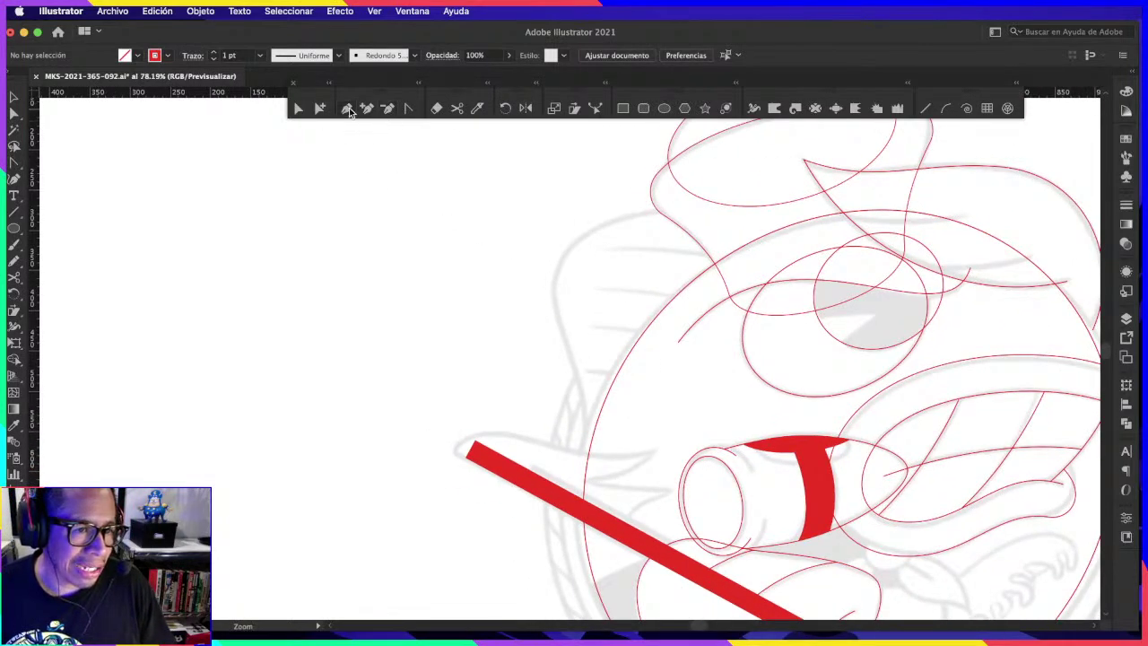
left_click(589, 454)
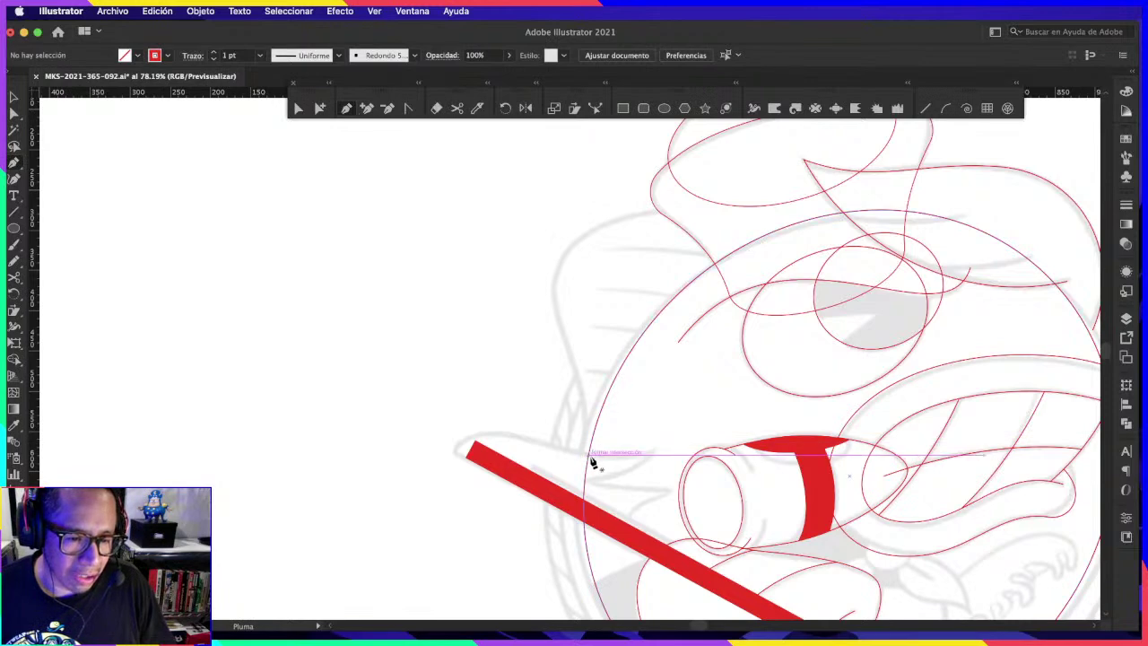
left_click(598, 418)
left_click_drag(546, 281, 570, 208)
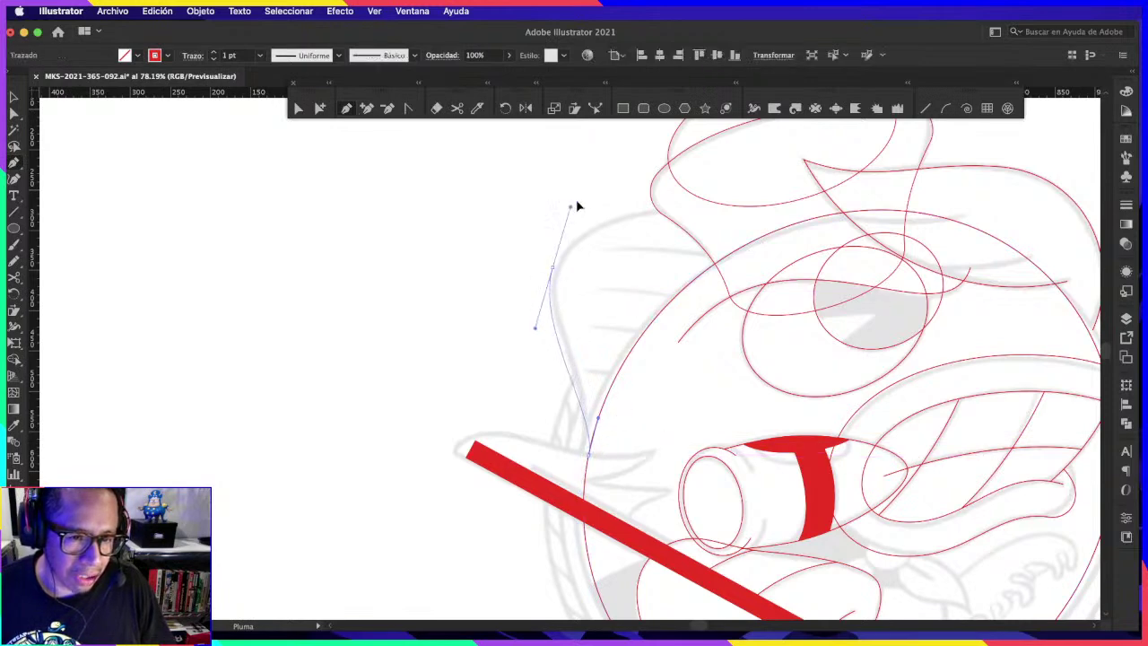
left_click_drag(870, 208, 936, 210)
Step: Adjust the curve's end point, upper-left bend and lower anchor to follow the sketch
scroll(870, 214, "up", 3)
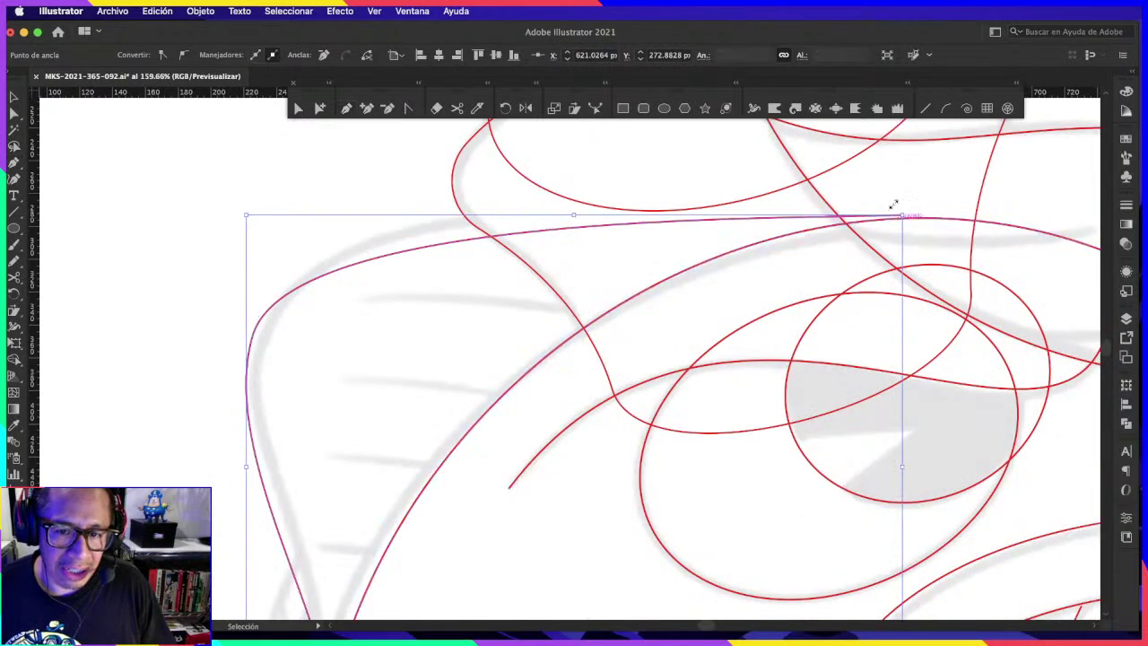
left_click_drag(902, 217, 937, 224)
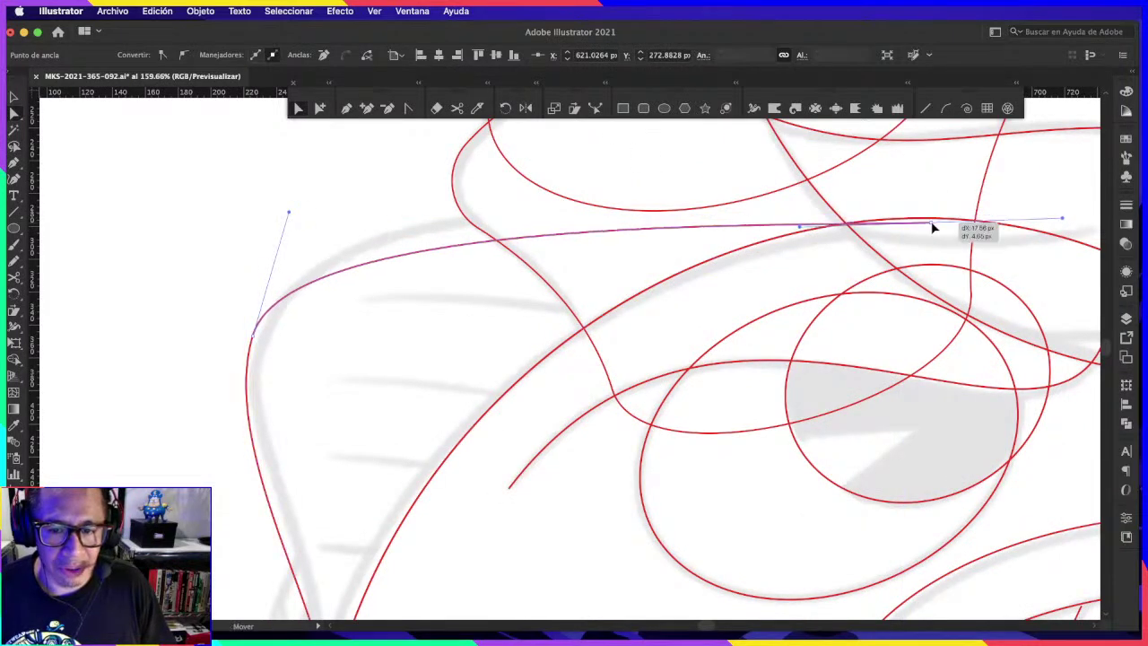
left_click_drag(323, 184, 455, 269)
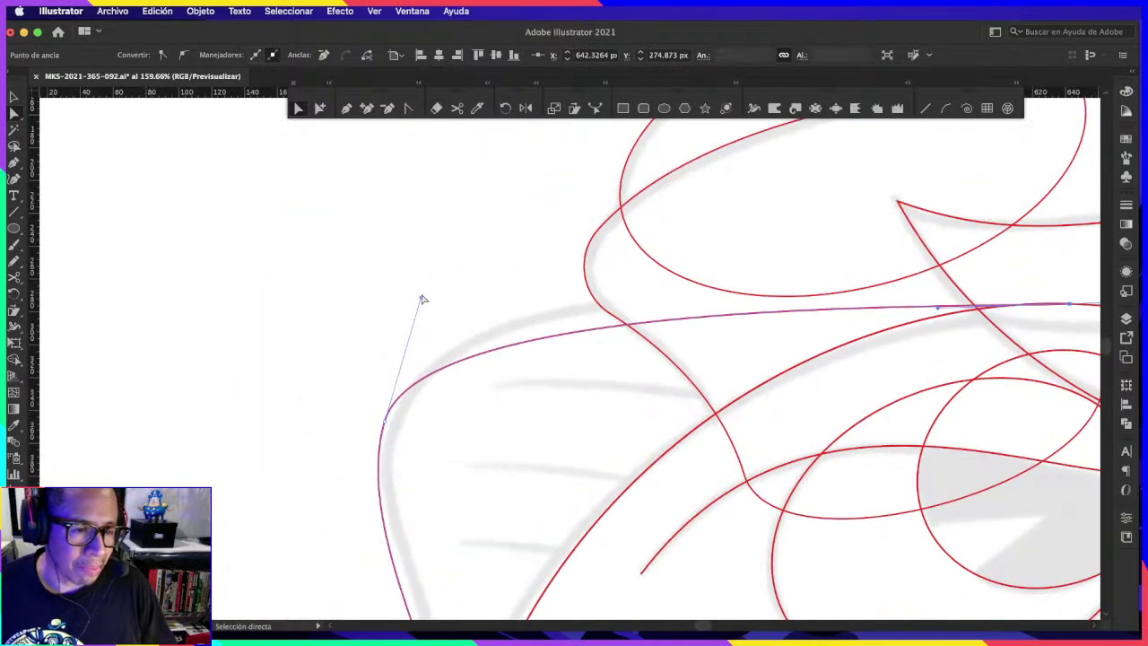
left_click(438, 259)
left_click(424, 311)
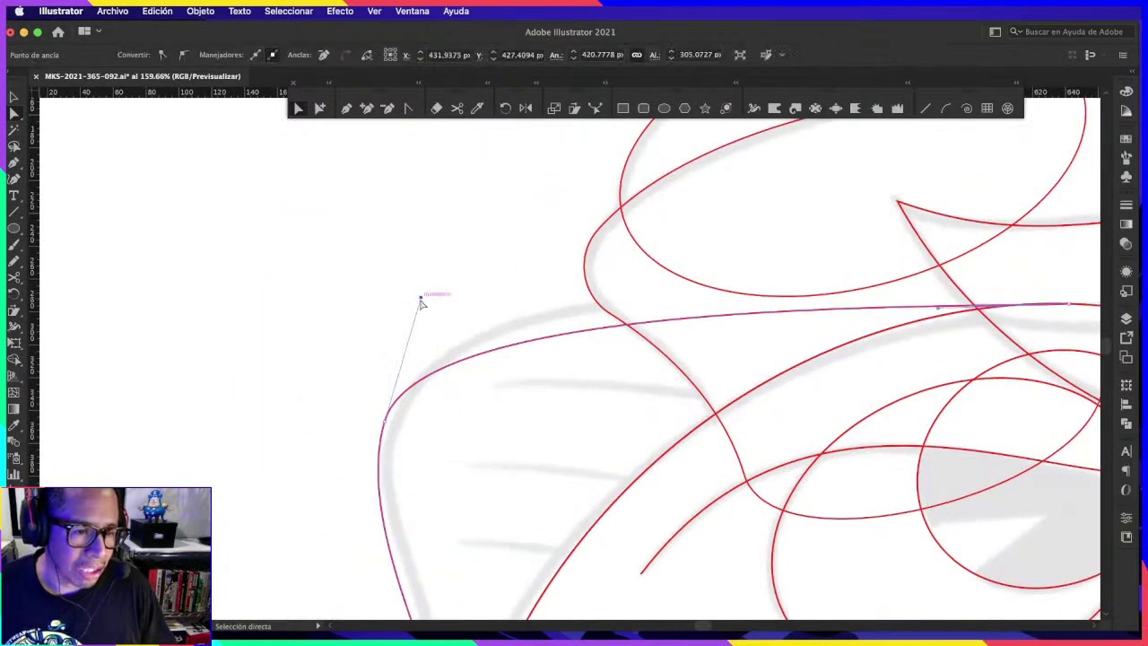
left_click_drag(421, 303, 456, 236)
mouse_move(389, 402)
left_mouse_down()
mouse_move(546, 279)
mouse_move(587, 293)
left_mouse_up()
left_click_drag(633, 512, 631, 397)
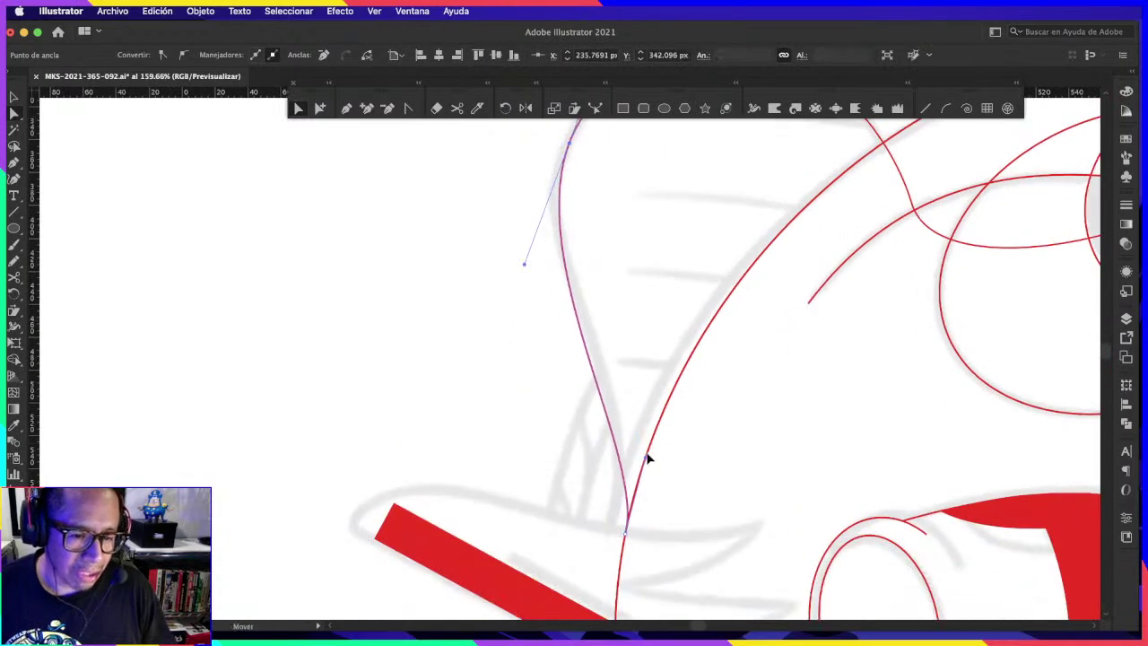
left_click_drag(622, 254, 601, 417)
left_click(558, 293)
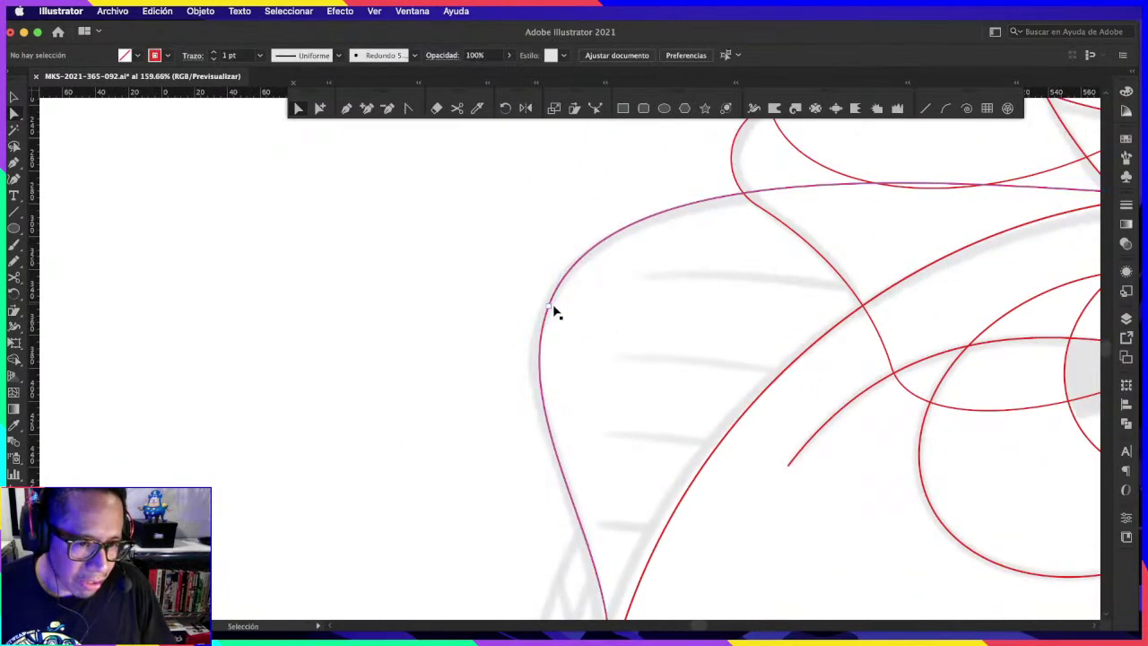
scroll(745, 269, "down", 5)
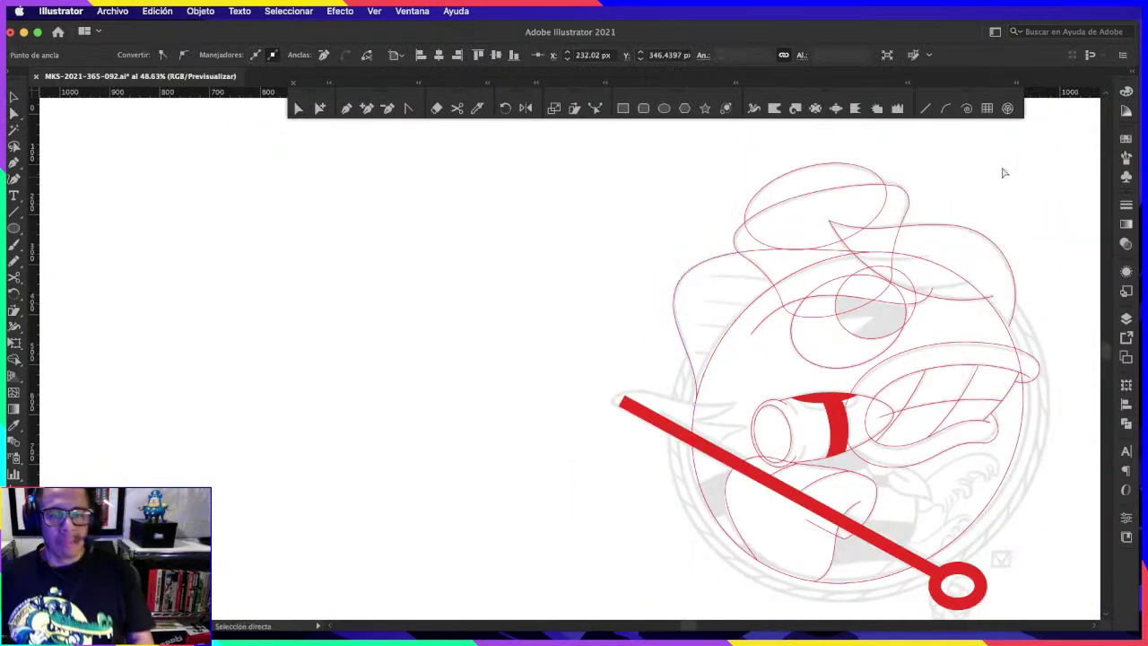
Step: Zoom in on the upper head and draw a pen line tracing a grey hatch stroke
key("ctrl+shift+a")
left_click(701, 334)
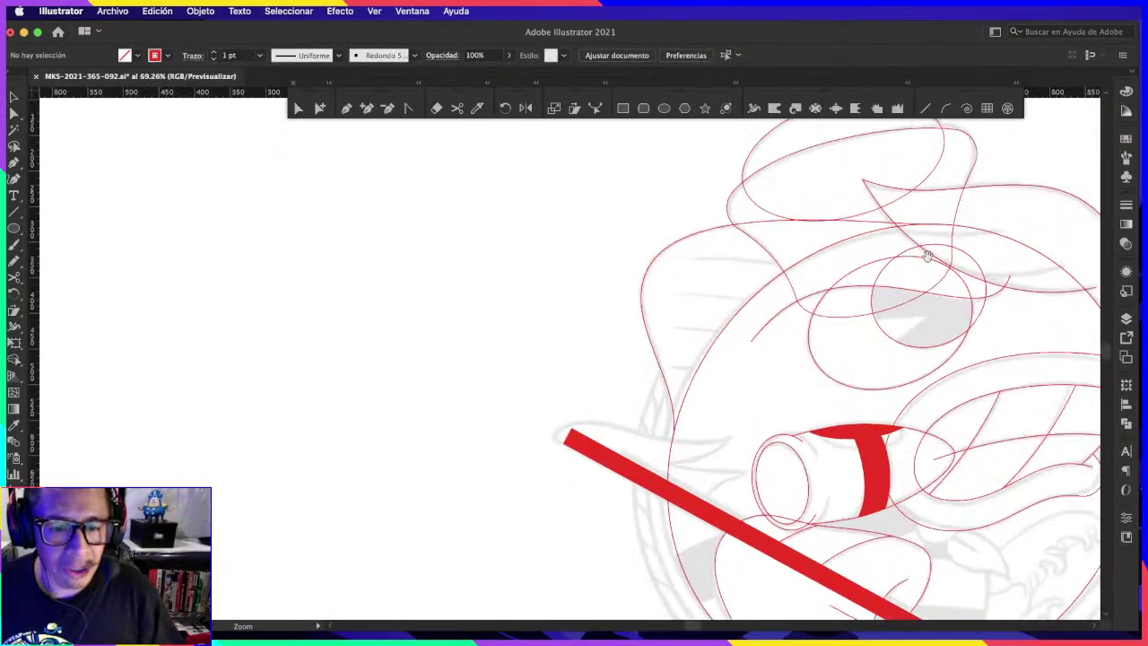
left_click(756, 300)
left_click(642, 234)
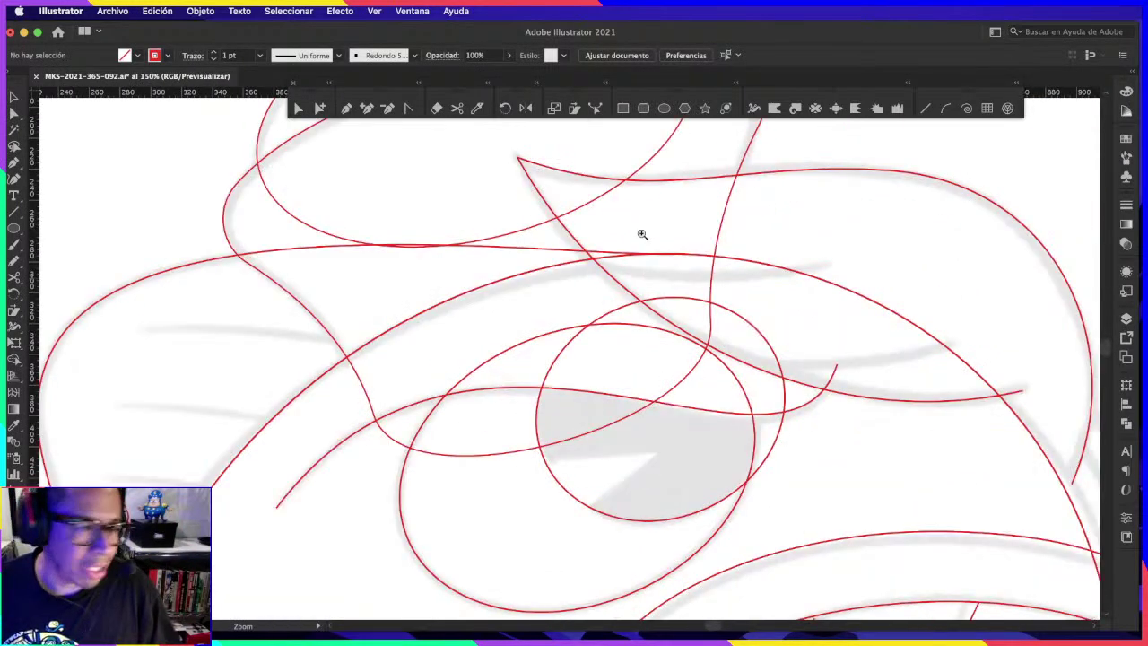
left_click(347, 111)
left_click(141, 328)
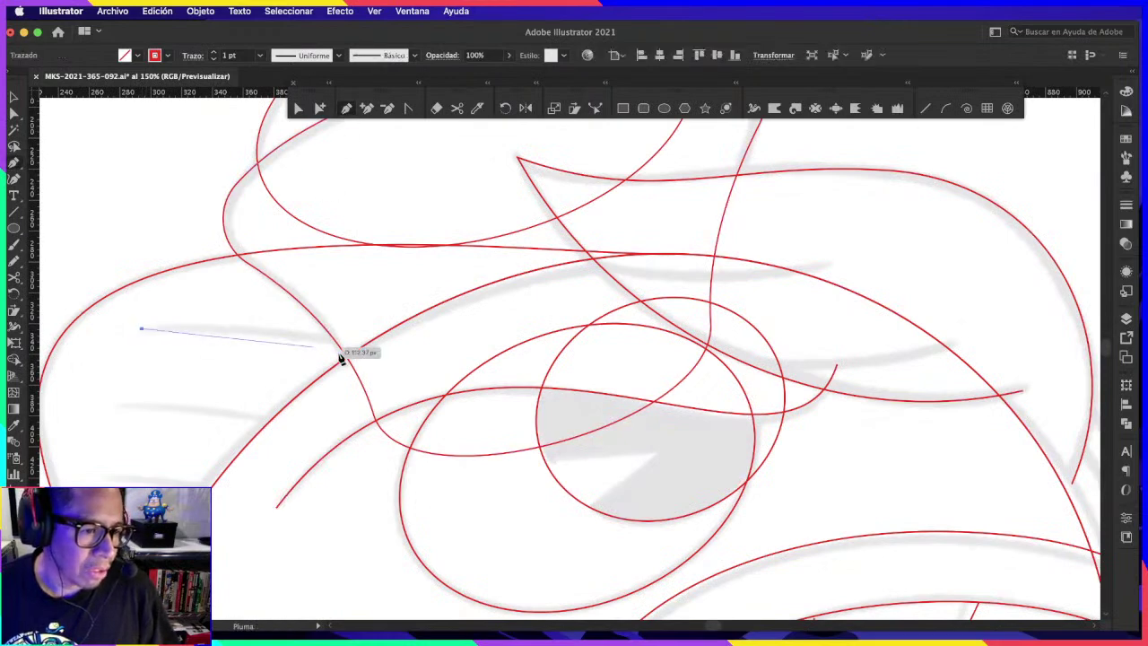
left_click_drag(371, 341, 446, 357)
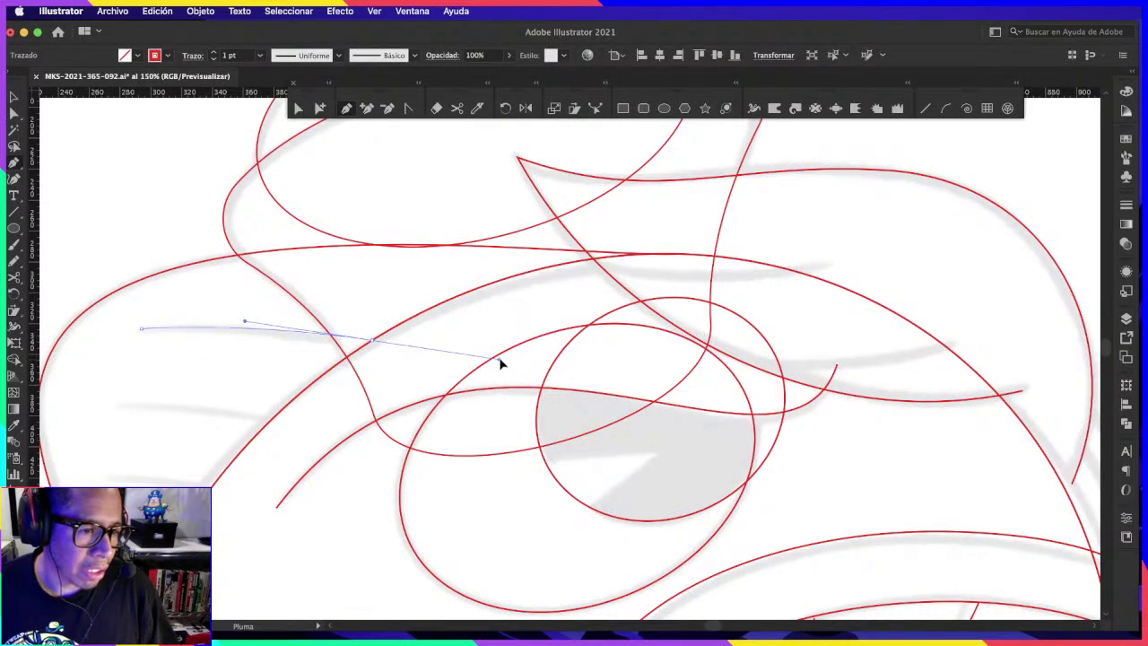
scroll(512, 351, "left", 5)
scroll(632, 314, "up", 3)
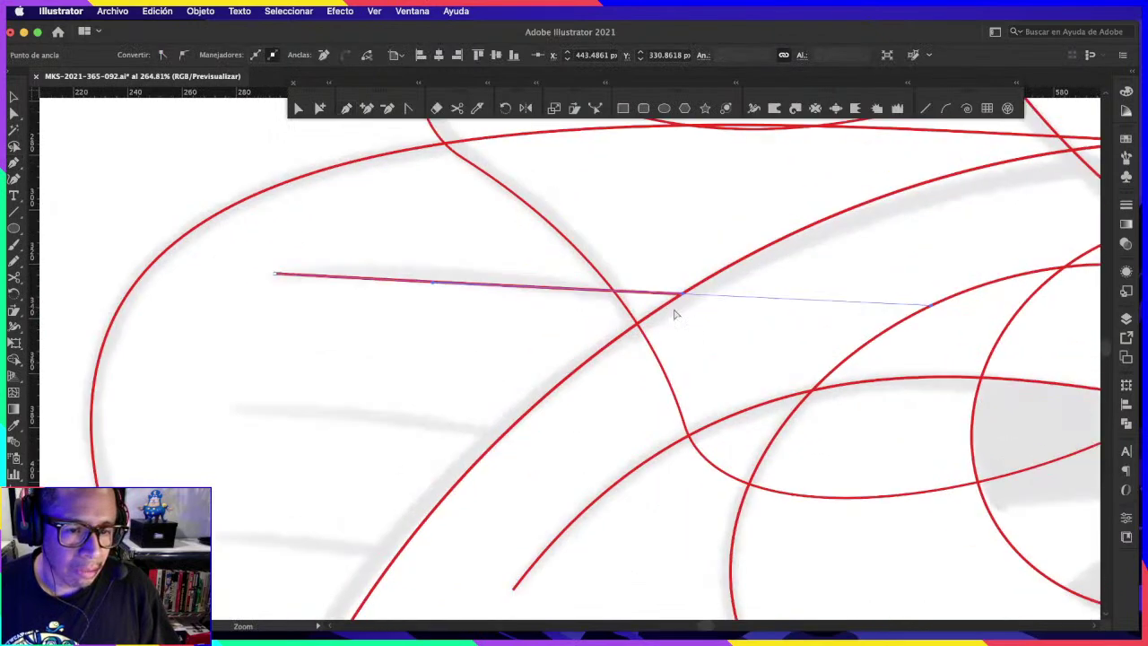
scroll(674, 310, "up", 3)
Step: Curve the hatch line to the sketch and duplicate it into evenly spaced copies
left_click(351, 267)
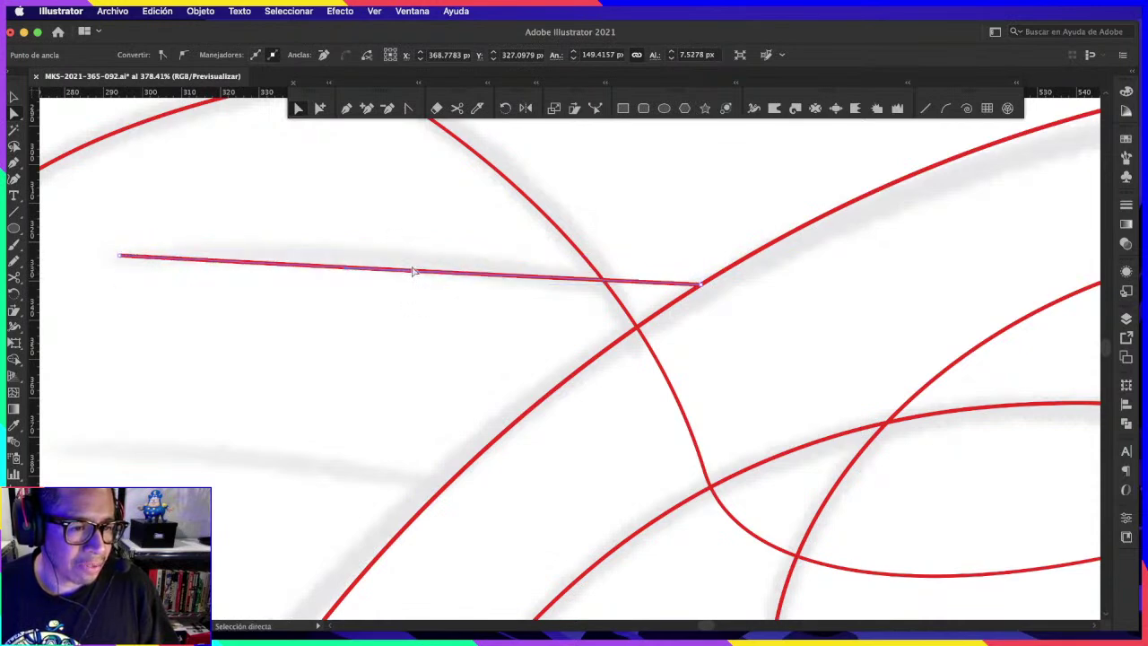
left_click_drag(353, 268, 422, 259)
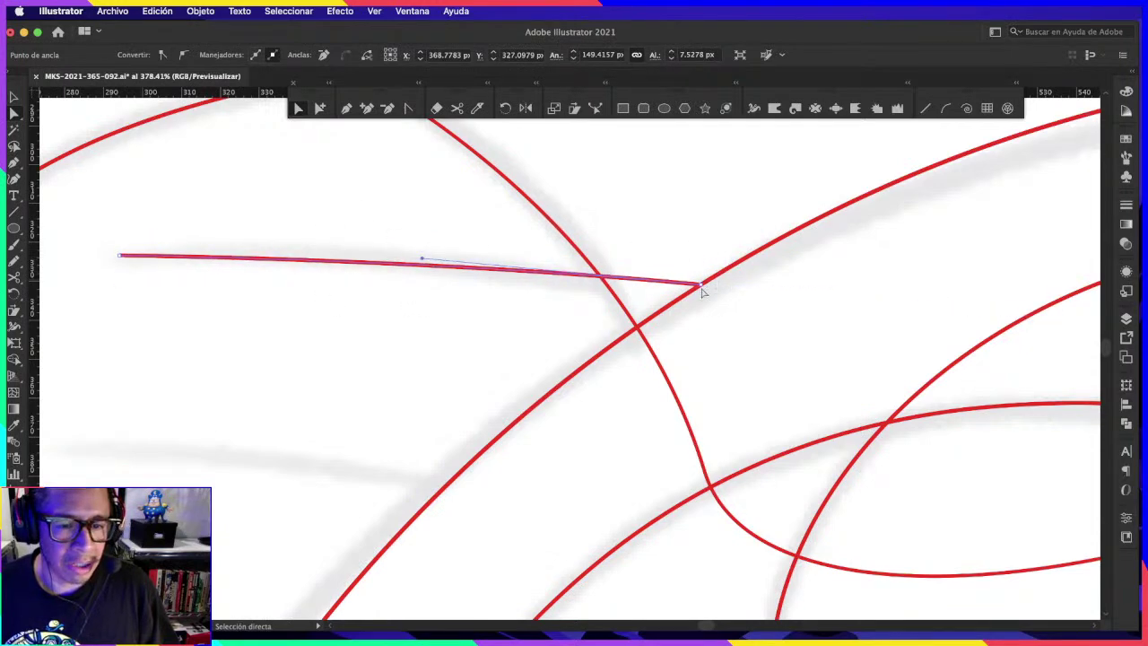
left_click_drag(705, 287, 777, 301)
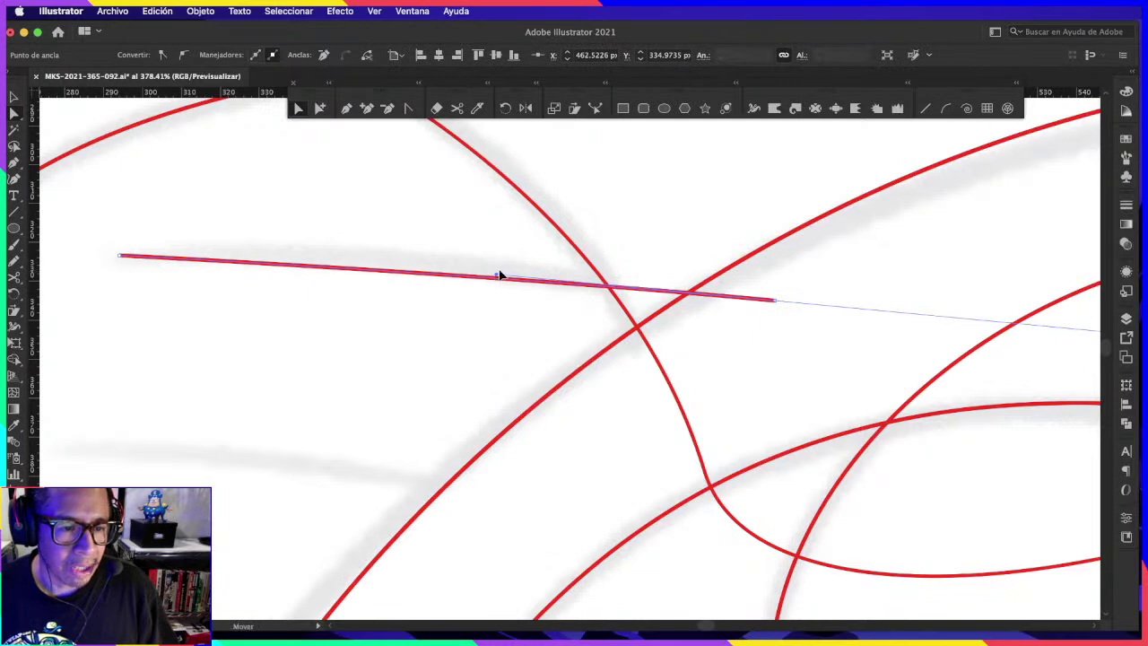
left_click_drag(500, 275, 651, 264)
scroll(652, 264, "down", 4)
scroll(640, 295, "up", 2)
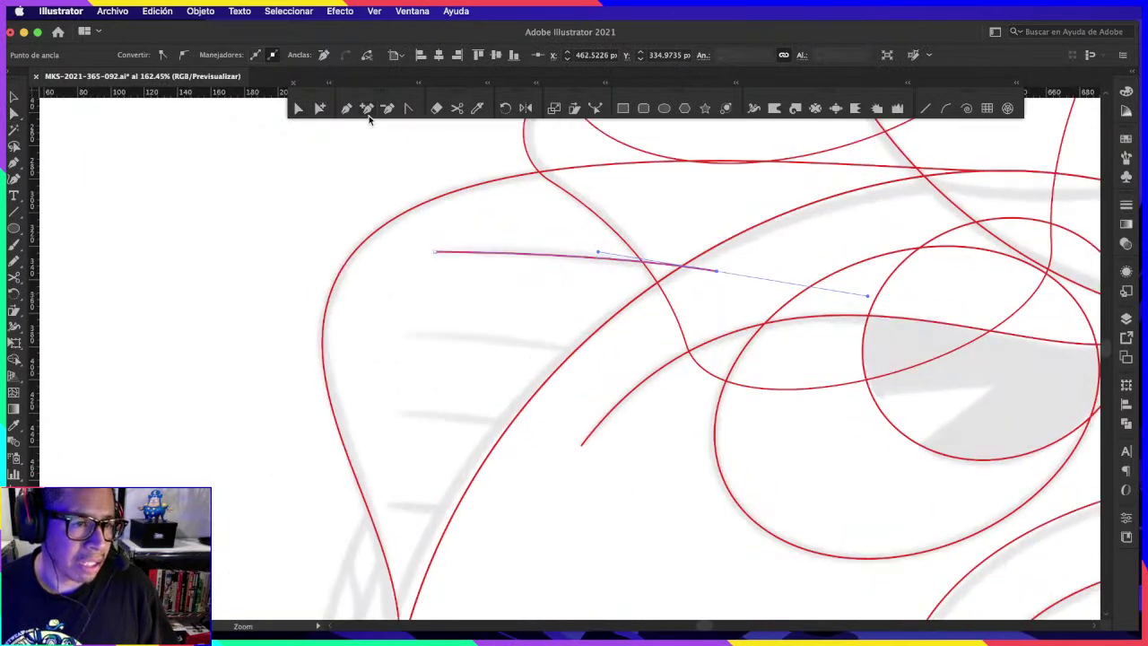
mouse_move(594, 269)
left_mouse_down()
mouse_move(576, 345)
mouse_move(595, 341)
left_mouse_up()
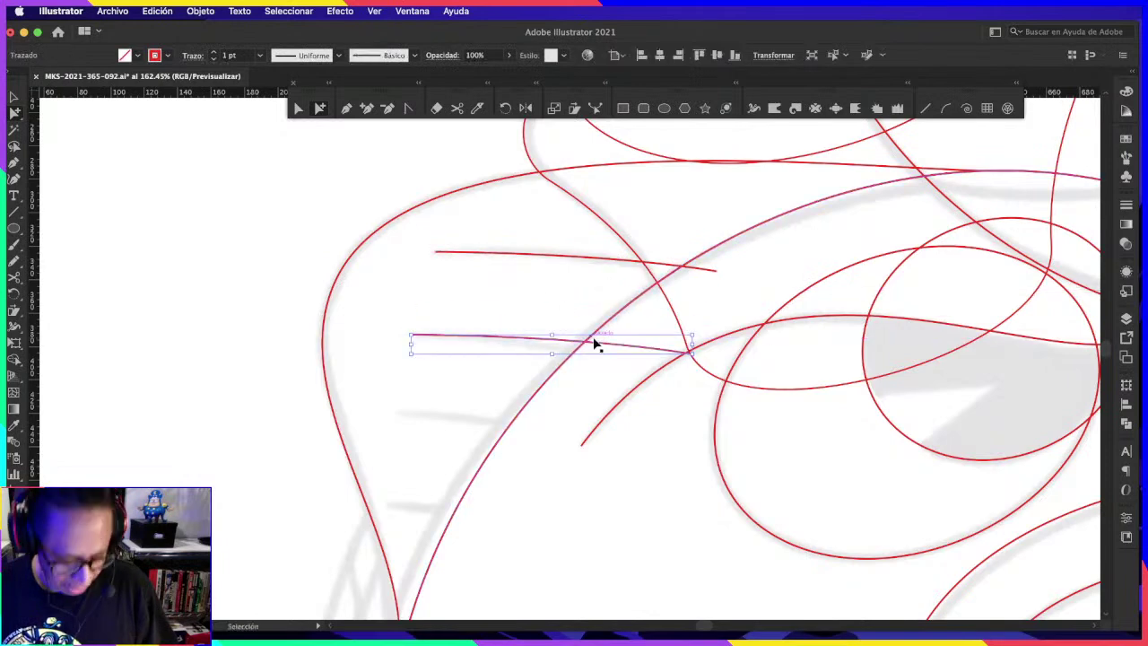
key("ctrl+d")
key("ctrl+d")
scroll(669, 327, "down", 1)
scroll(669, 327, "up", 2)
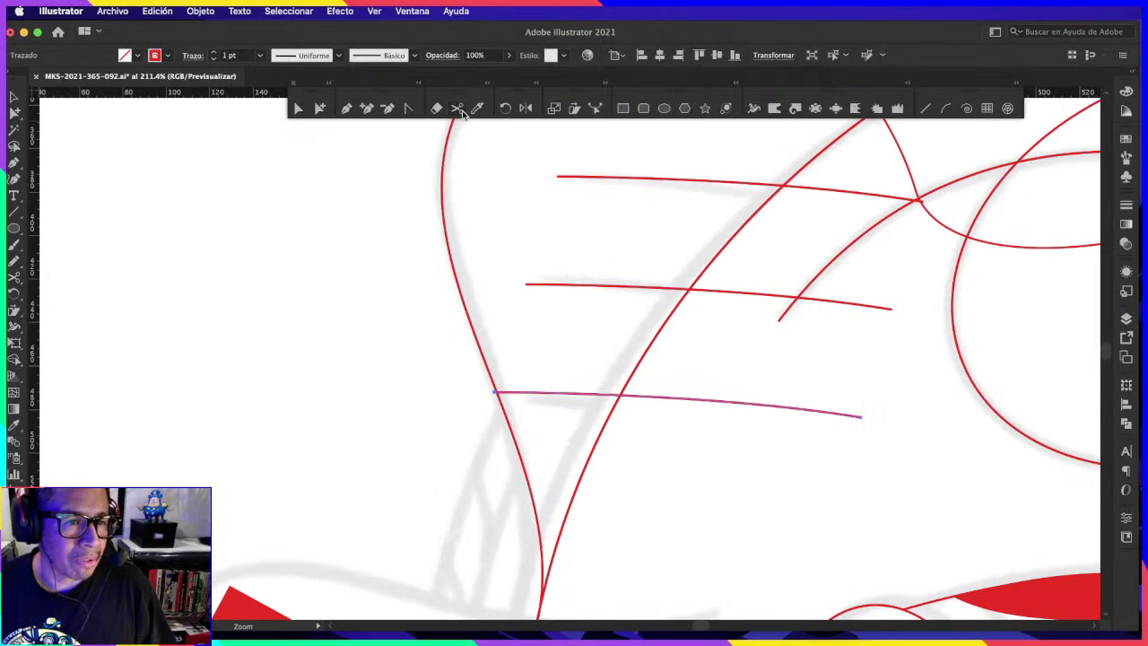
Step: Cut the lowest hatch line at the outline and delete the leftover piece
left_click(531, 393)
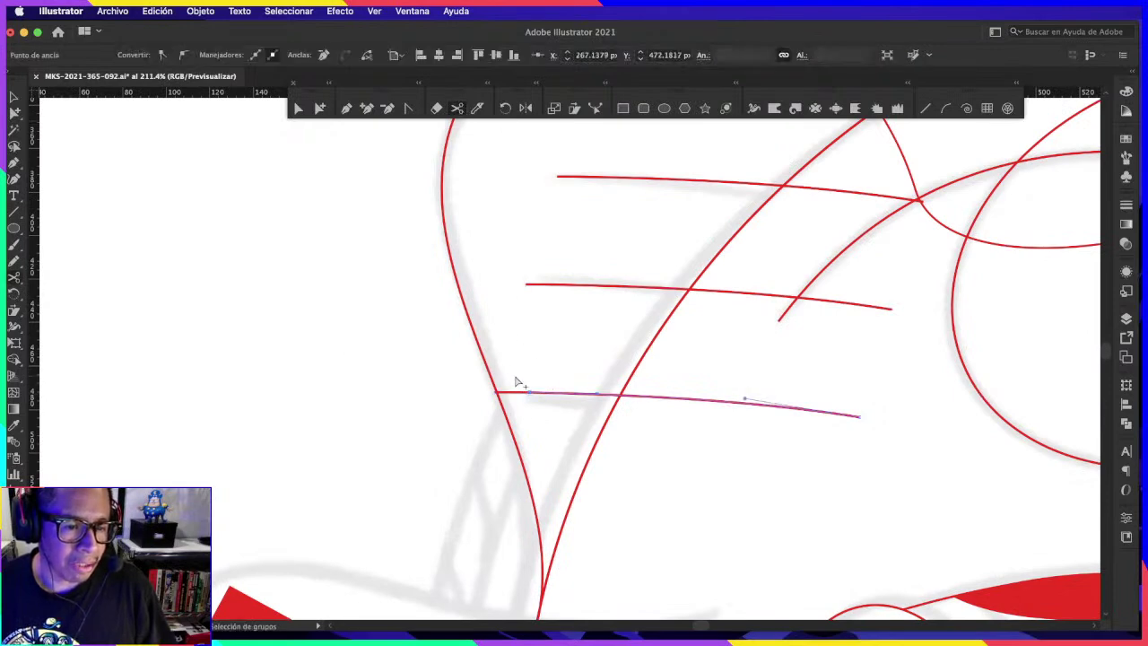
left_click(516, 392)
key("Delete")
scroll(583, 323, "down", 1)
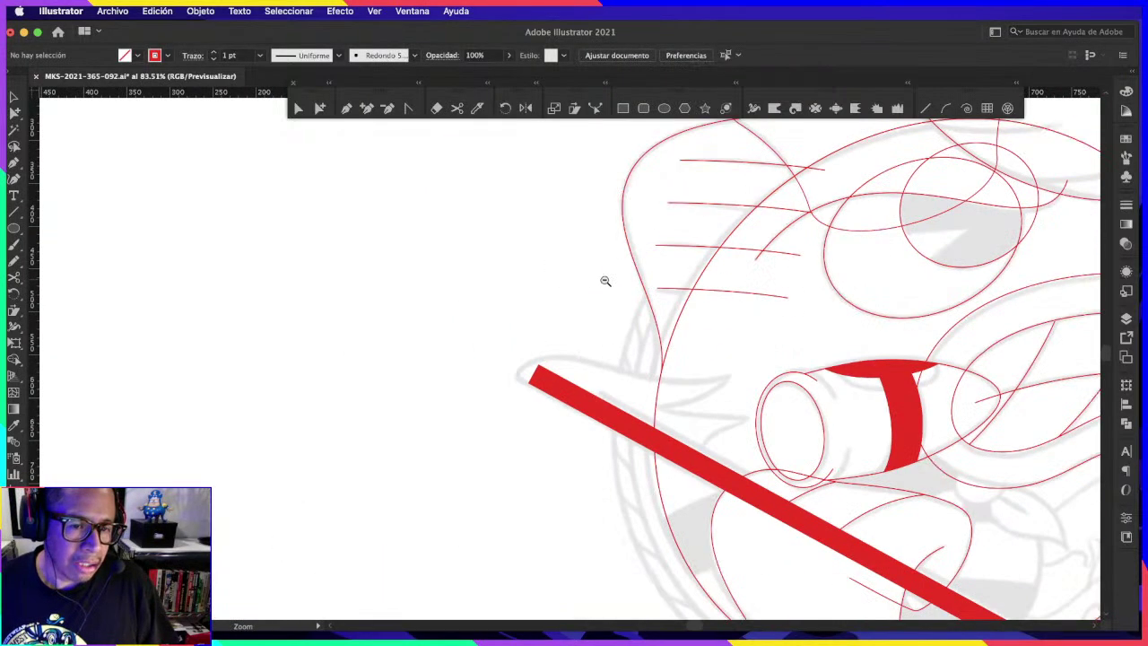
scroll(646, 274, "down", 1)
scroll(681, 265, "down", 1)
scroll(643, 247, "up", 1)
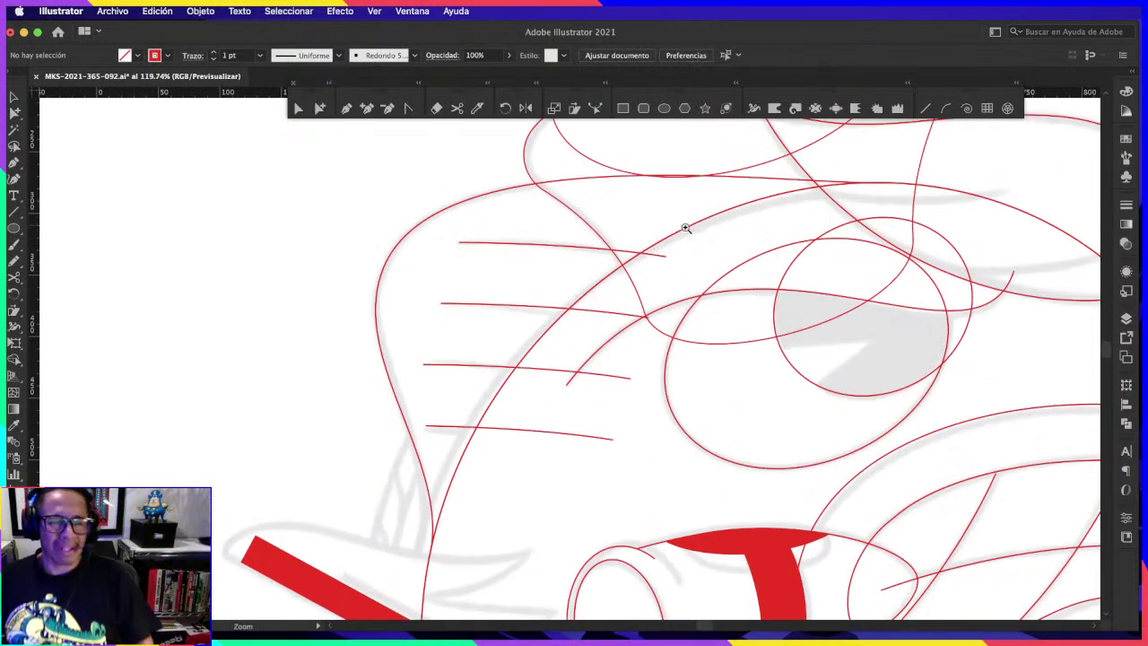
scroll(521, 377, "up", 2)
scroll(539, 413, "up", 1)
scroll(559, 419, "up", 1)
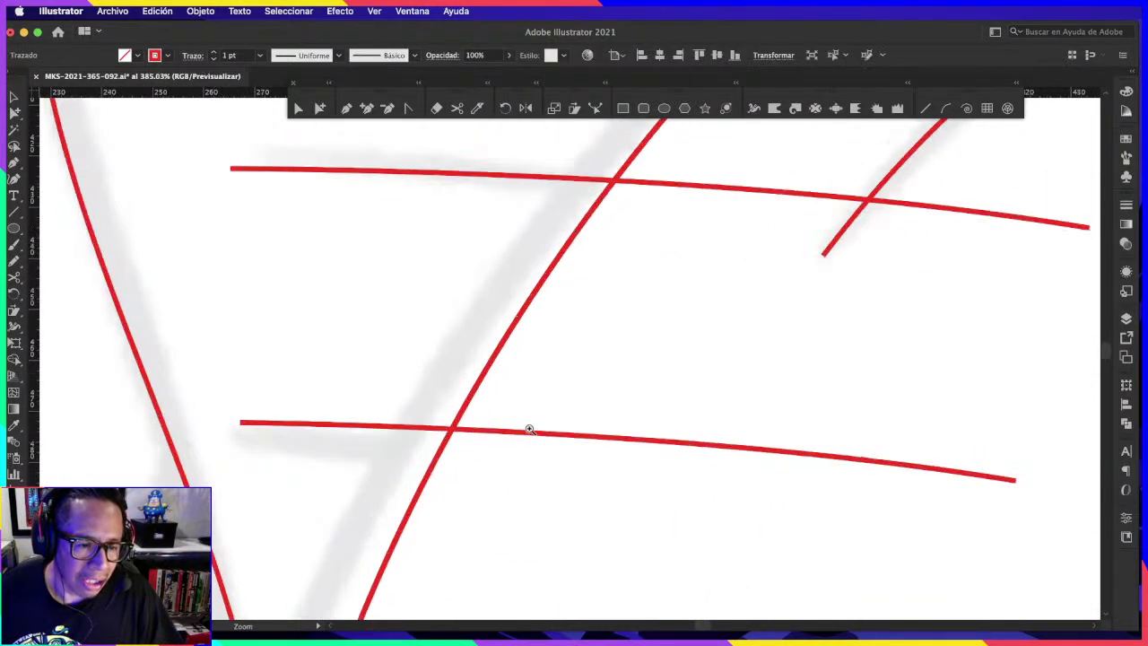
Step: Cut the next hatch line where it crosses the outline and delete its overhang
left_click(529, 427, "super")
scroll(528, 427, "up", 1)
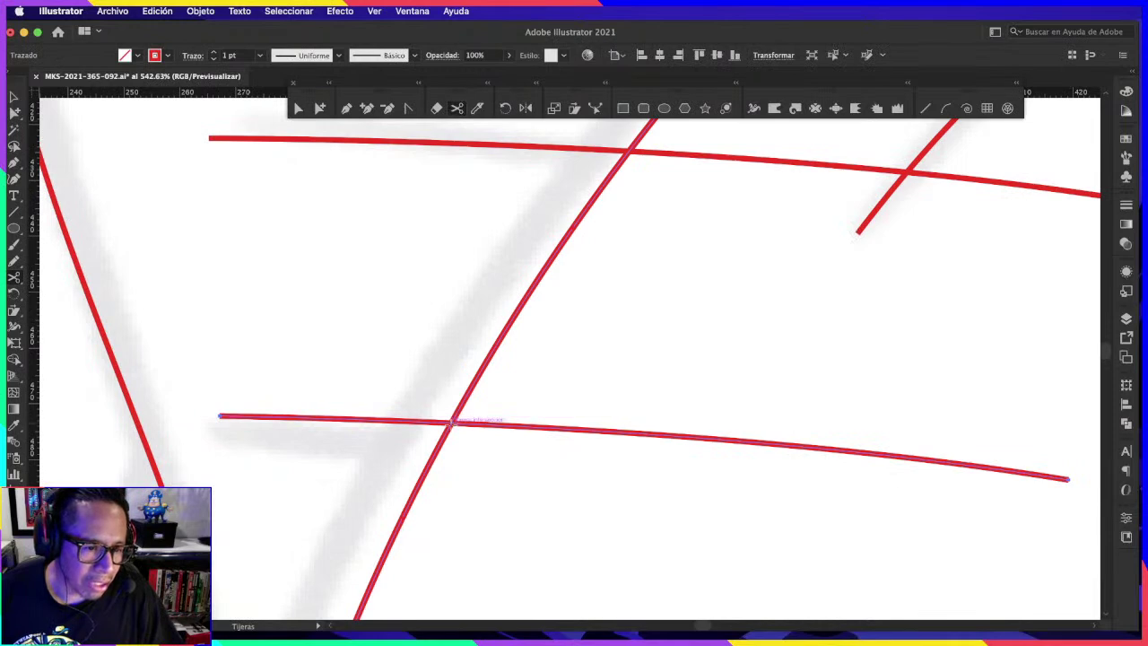
left_click(451, 422)
key("Delete")
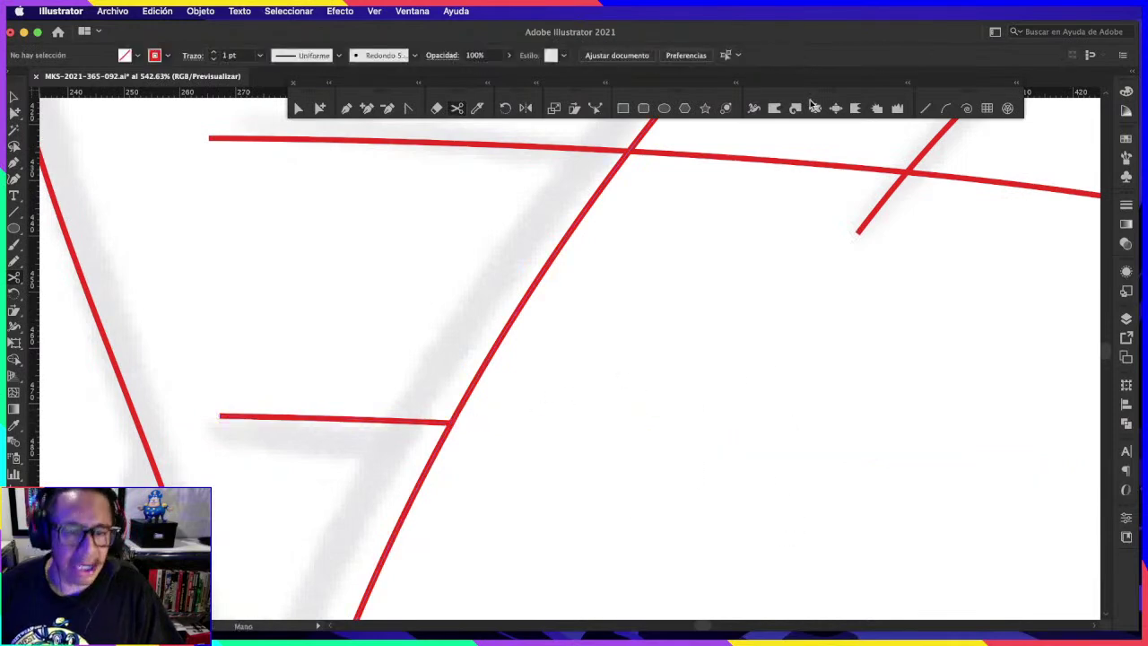
key("ctrl+z")
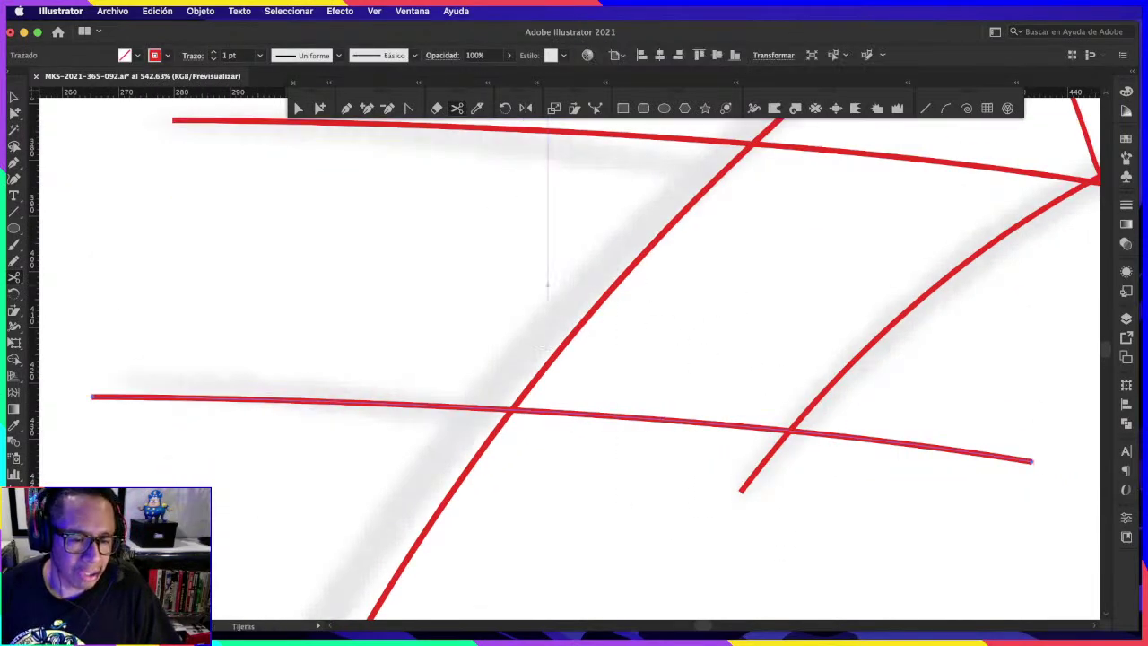
left_click(512, 408)
key("Delete")
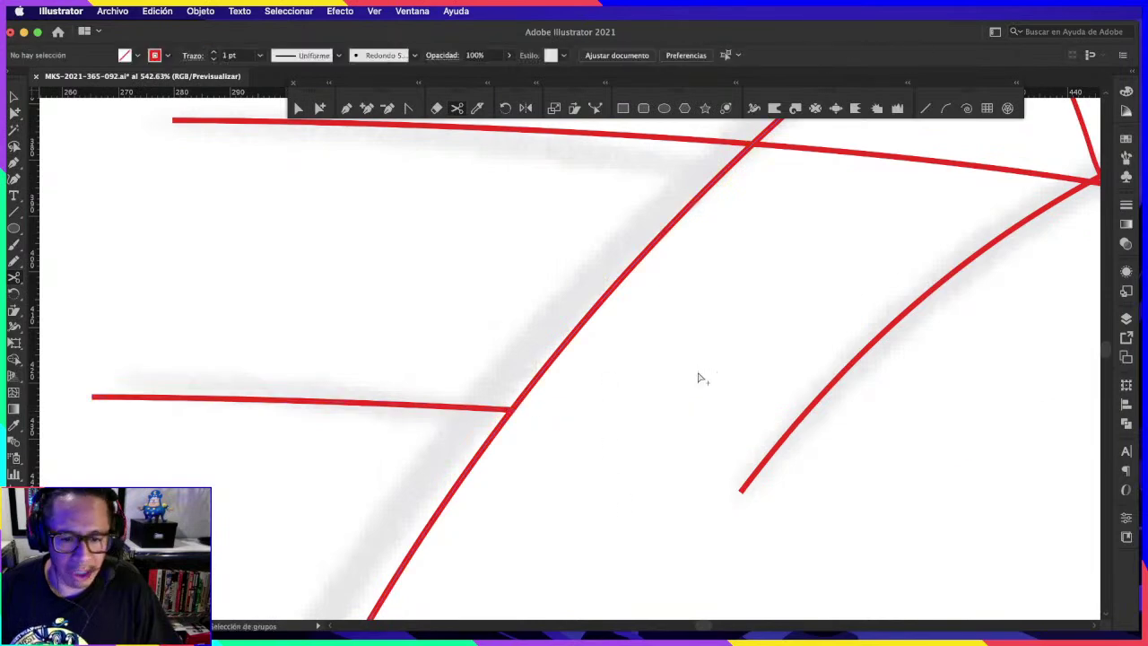
Step: Trim the upper hatch line and cut the horizontal line at the crossing curve beside the eye
left_click_drag(697, 379, 558, 479)
left_click(616, 361)
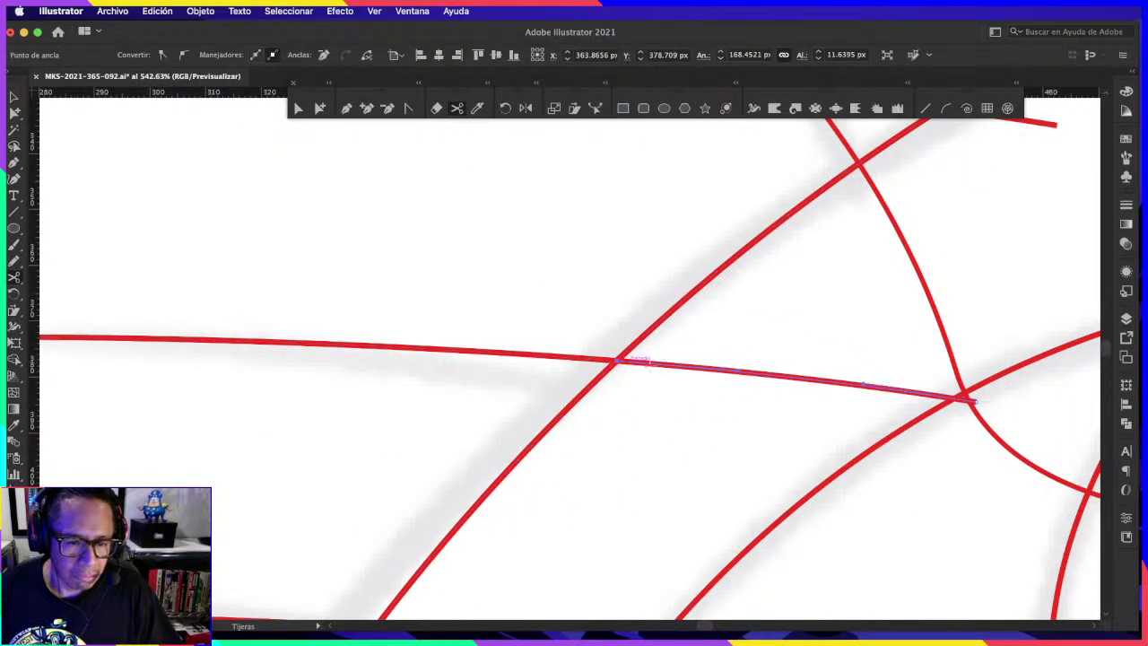
key("Delete")
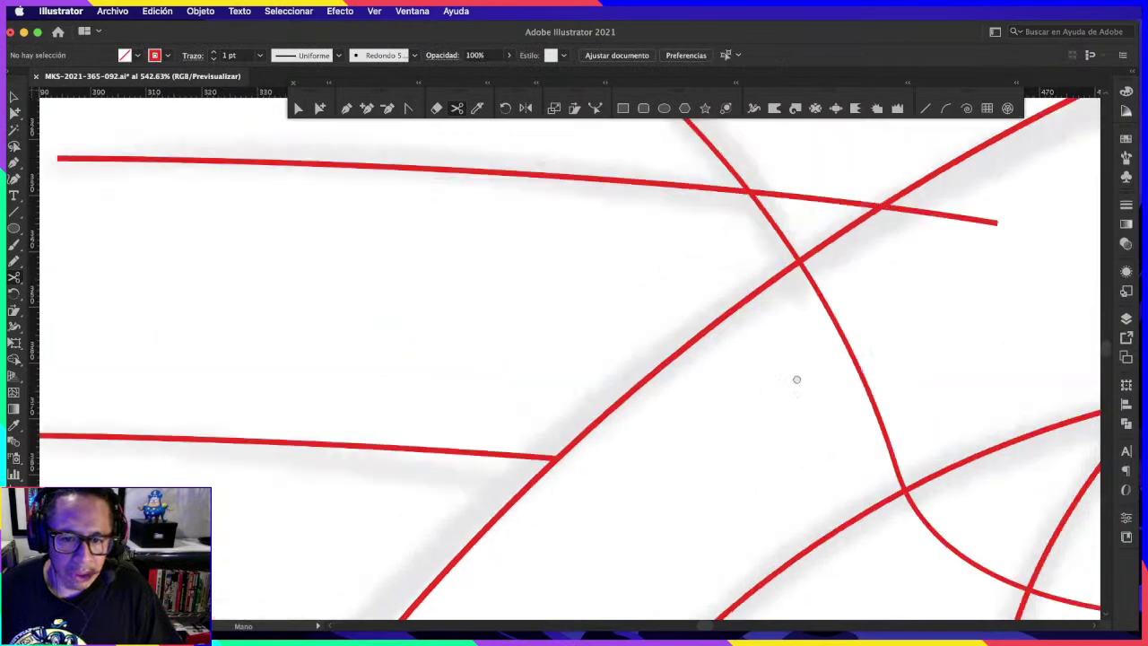
left_click_drag(751, 390, 935, 310)
key("c")
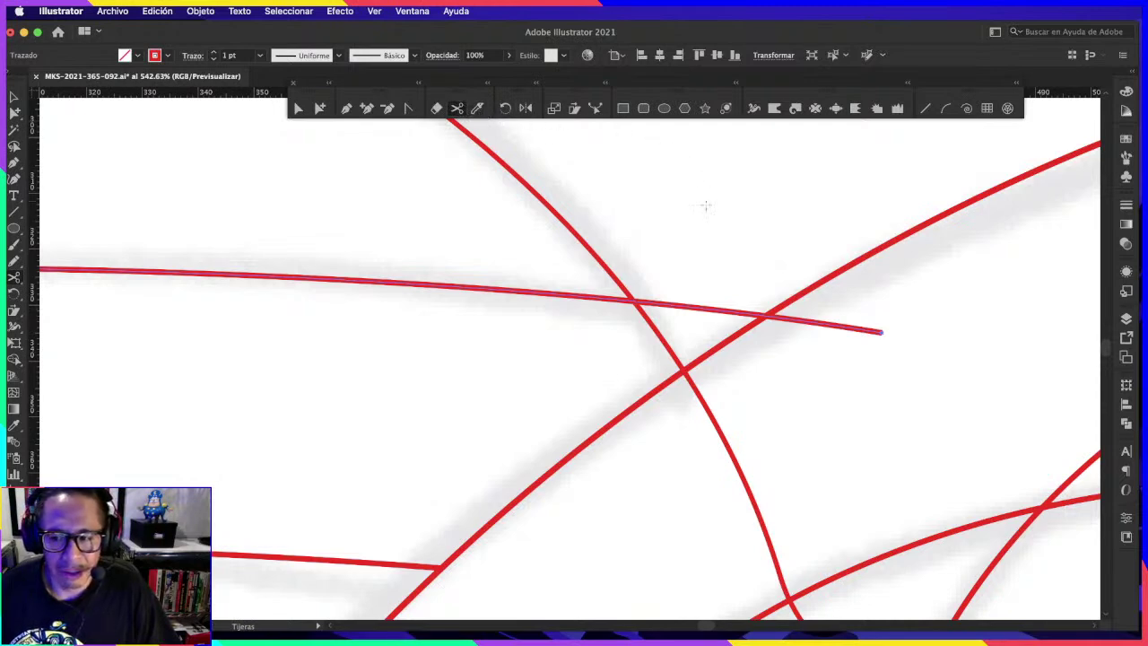
left_click(767, 314)
key("Return")
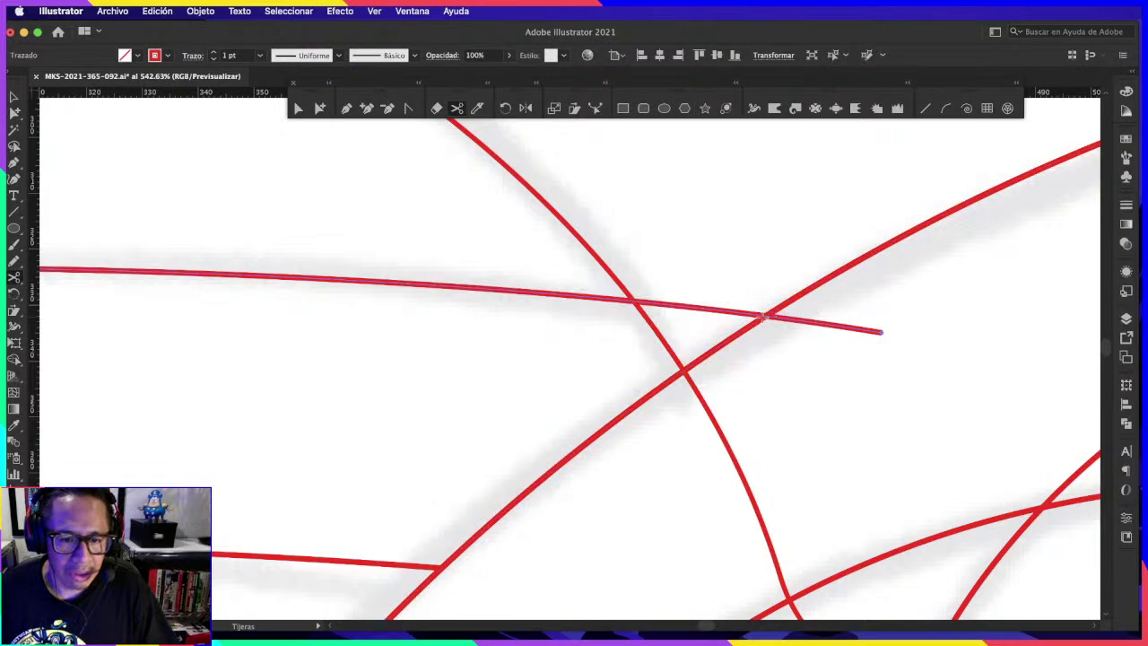
left_click(765, 316)
key("ctrl+shift+a")
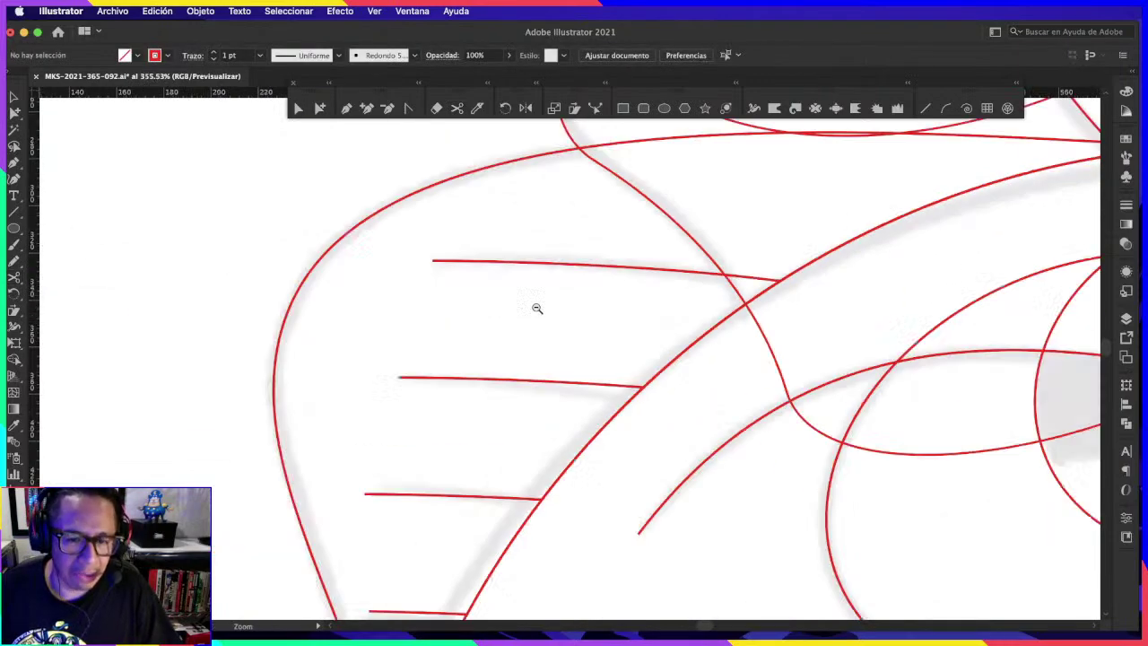
scroll(538, 308, "down", 5)
scroll(682, 287, "down", 5)
Step: Add an anchor point on the long curve above the eye
scroll(853, 223, "up", 5)
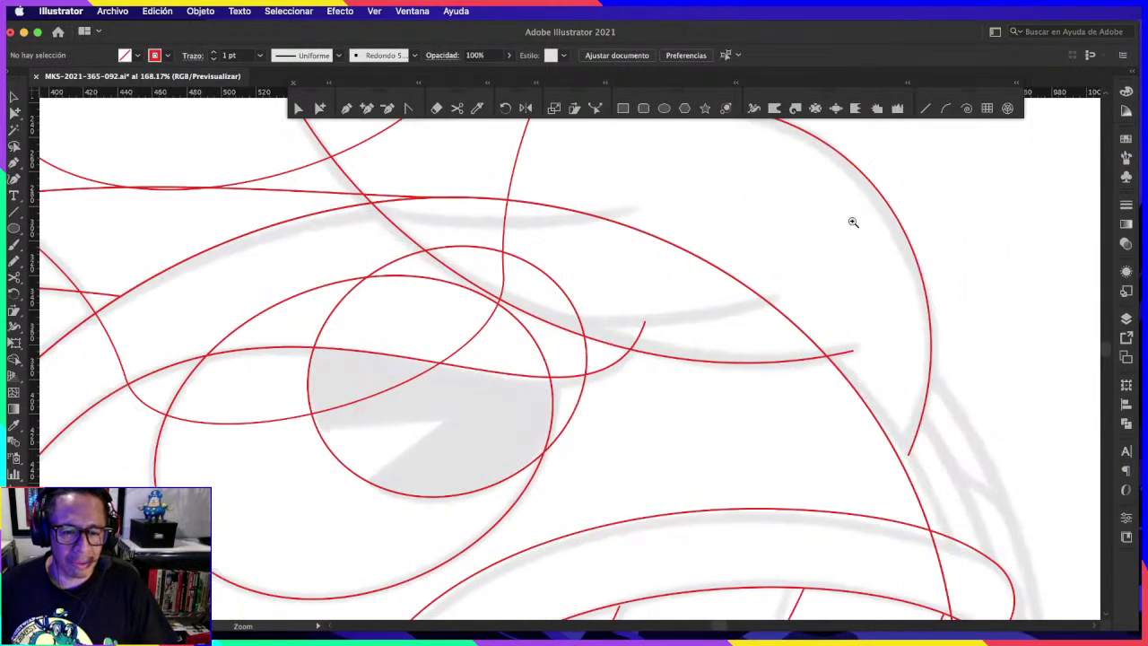
scroll(739, 296, "up", 3)
scroll(754, 270, "down", 2)
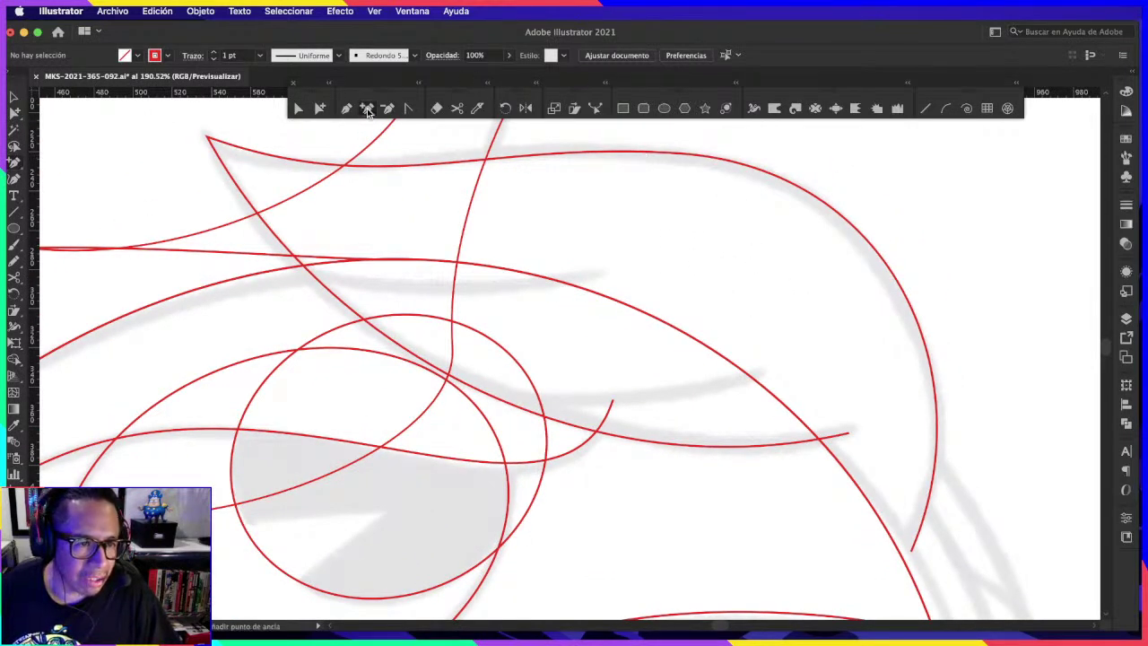
left_click(500, 400)
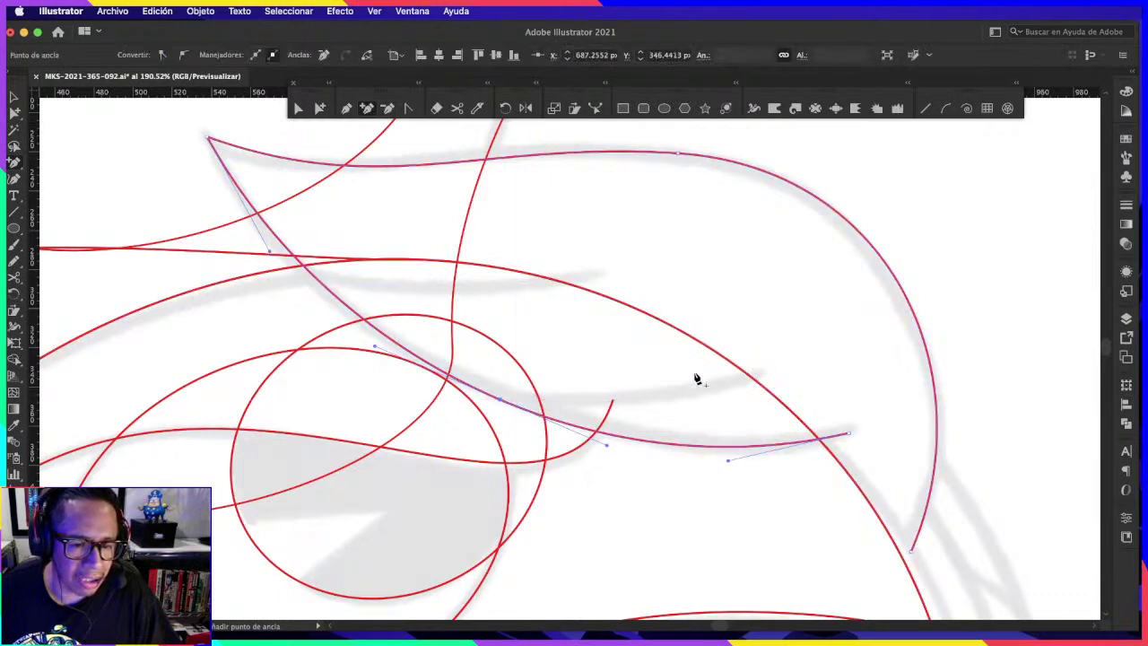
key("super+z")
left_click(487, 398)
left_click(862, 331)
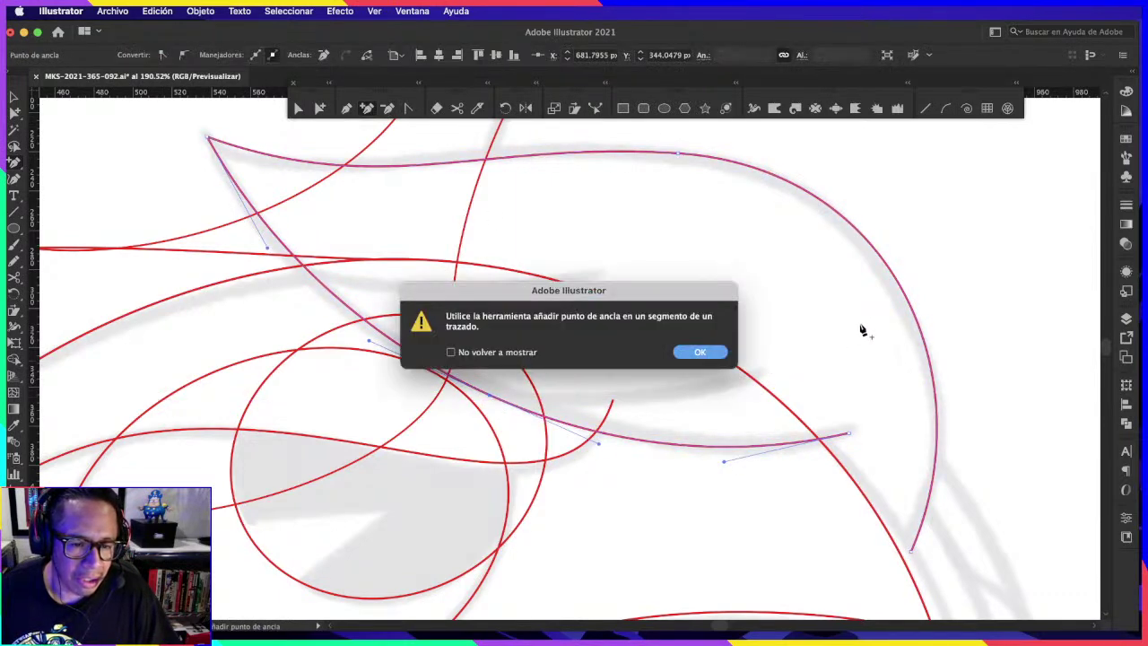
key("Return")
key("super+shift+a")
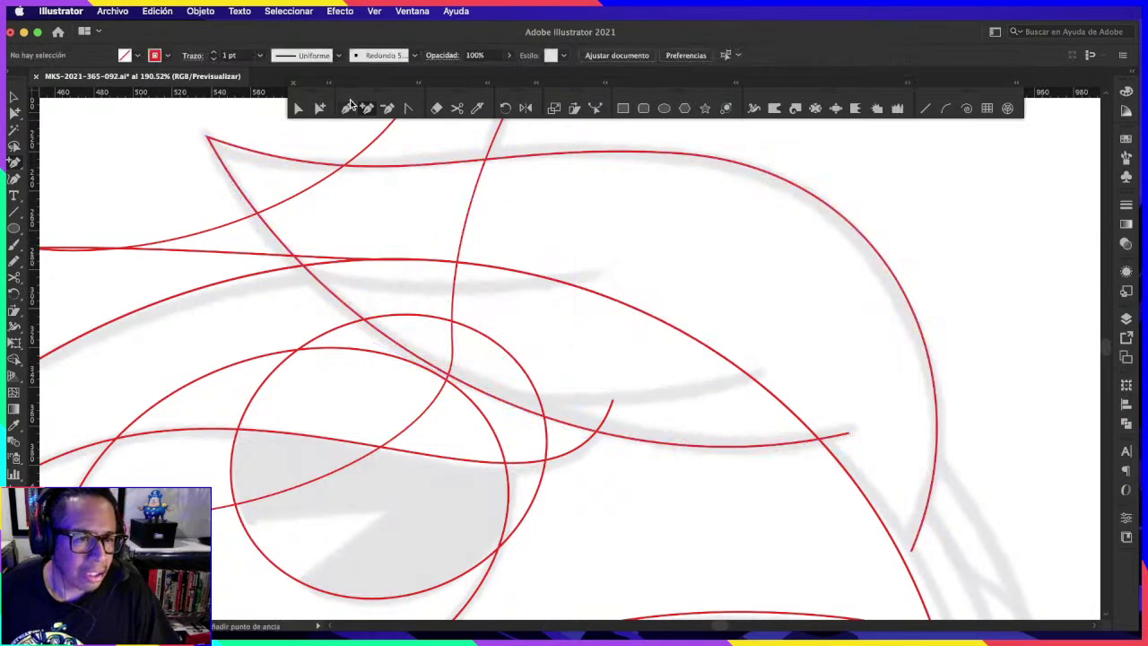
Step: Draw two curved pen strokes tracing the sketch above the eye
left_click(467, 397)
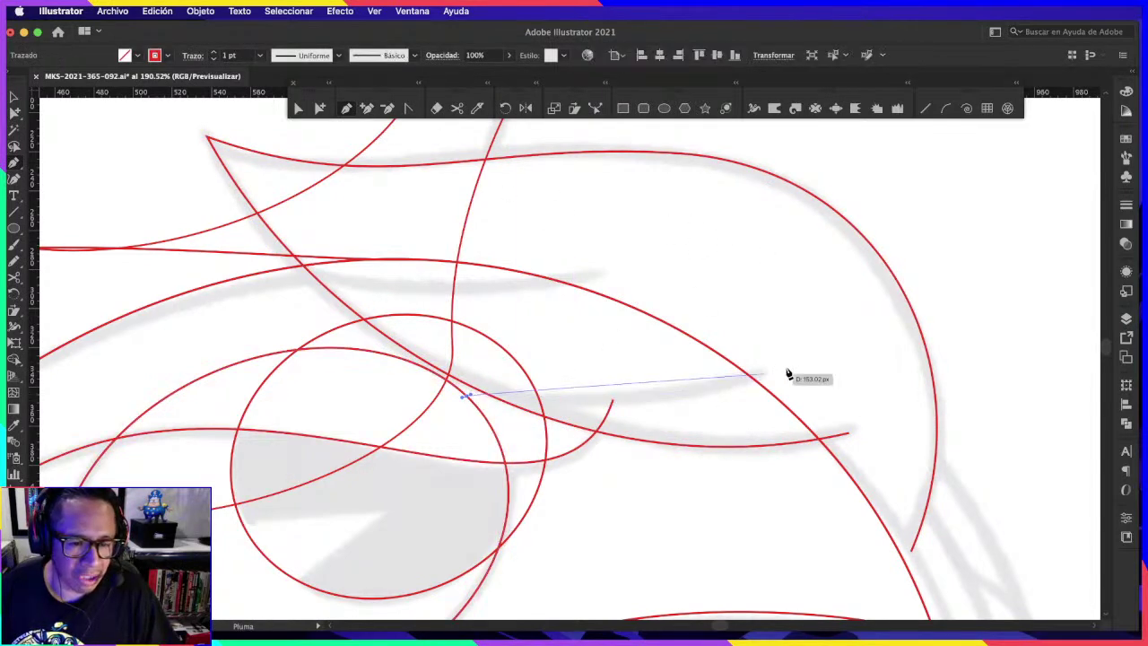
key("a")
key("p")
left_click(483, 398)
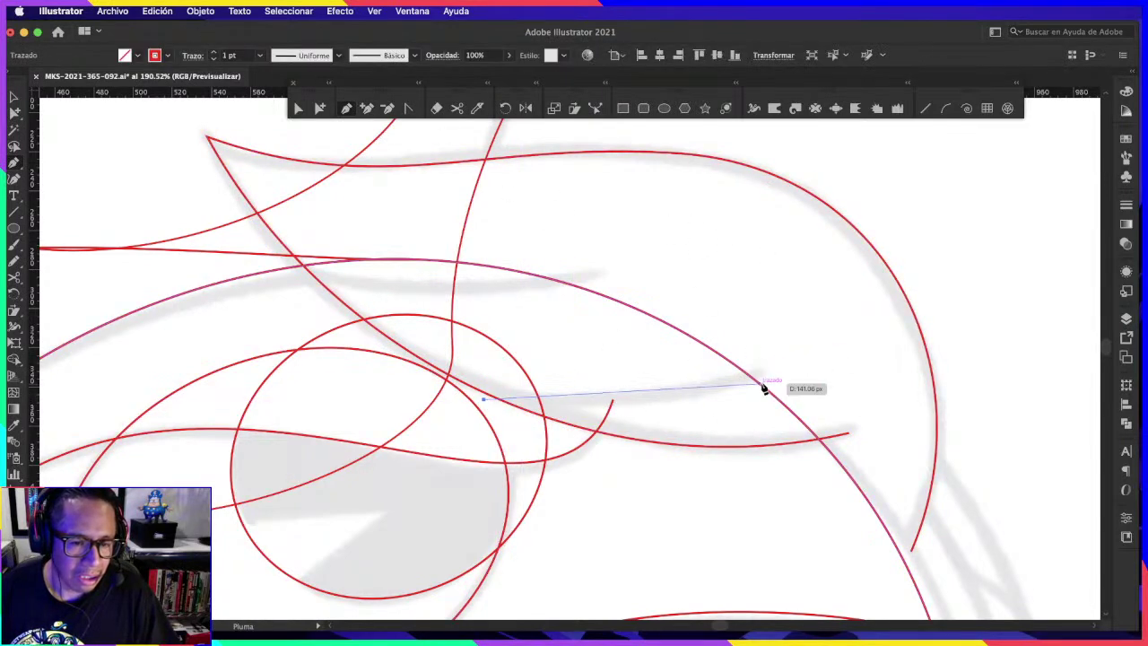
left_click_drag(752, 367, 843, 335)
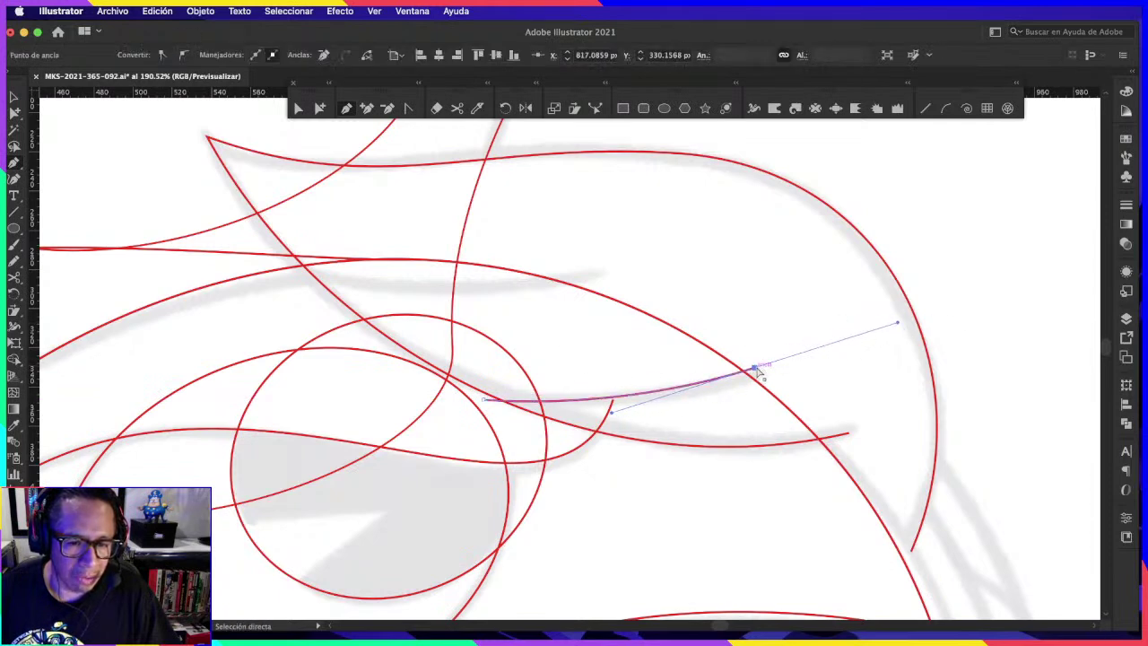
left_click(783, 364)
left_click(705, 282, "super")
left_click(285, 275)
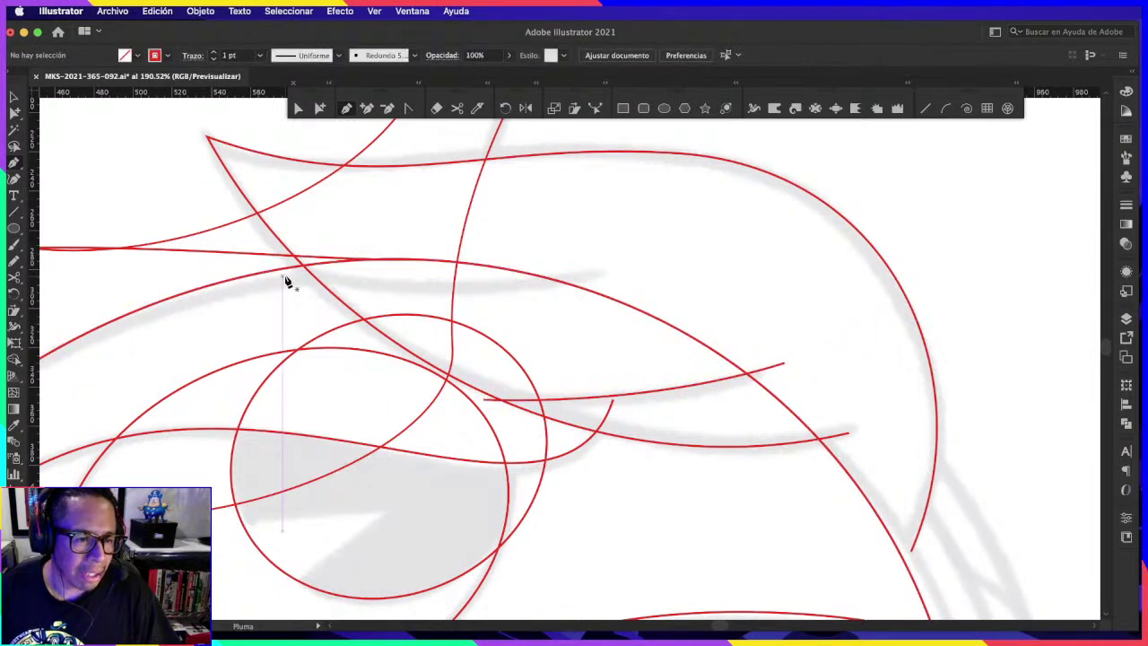
mouse_move(647, 256)
left_mouse_down()
mouse_move(767, 224)
mouse_move(702, 254)
mouse_move(762, 231)
left_mouse_up()
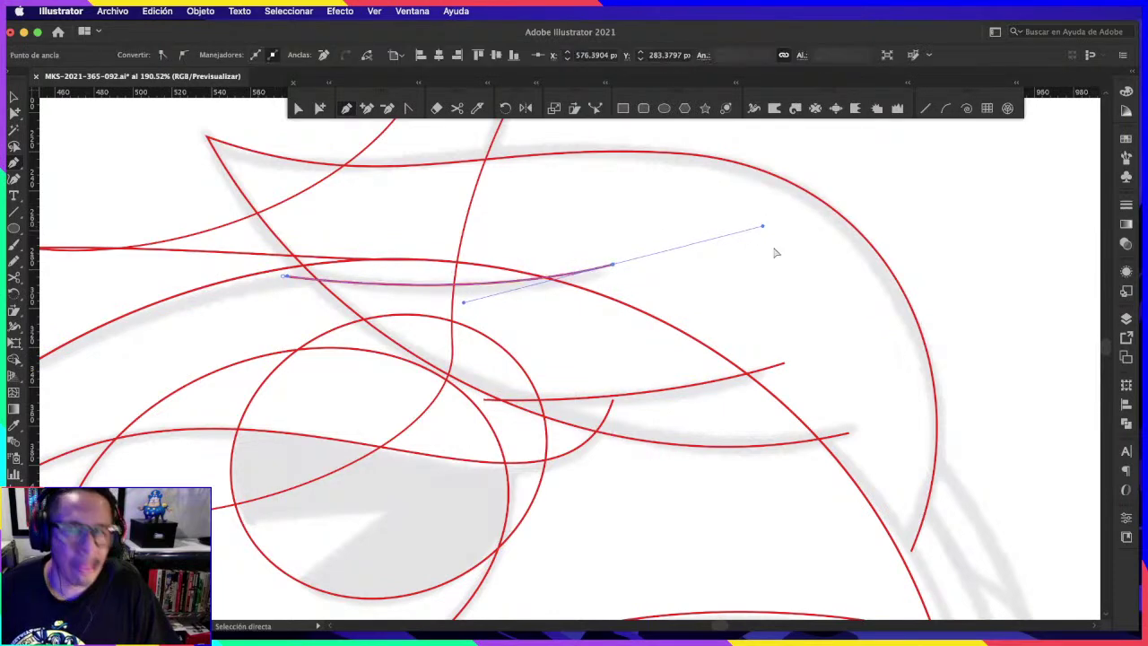
left_click(789, 256, "super")
left_click_drag(817, 263, 782, 275)
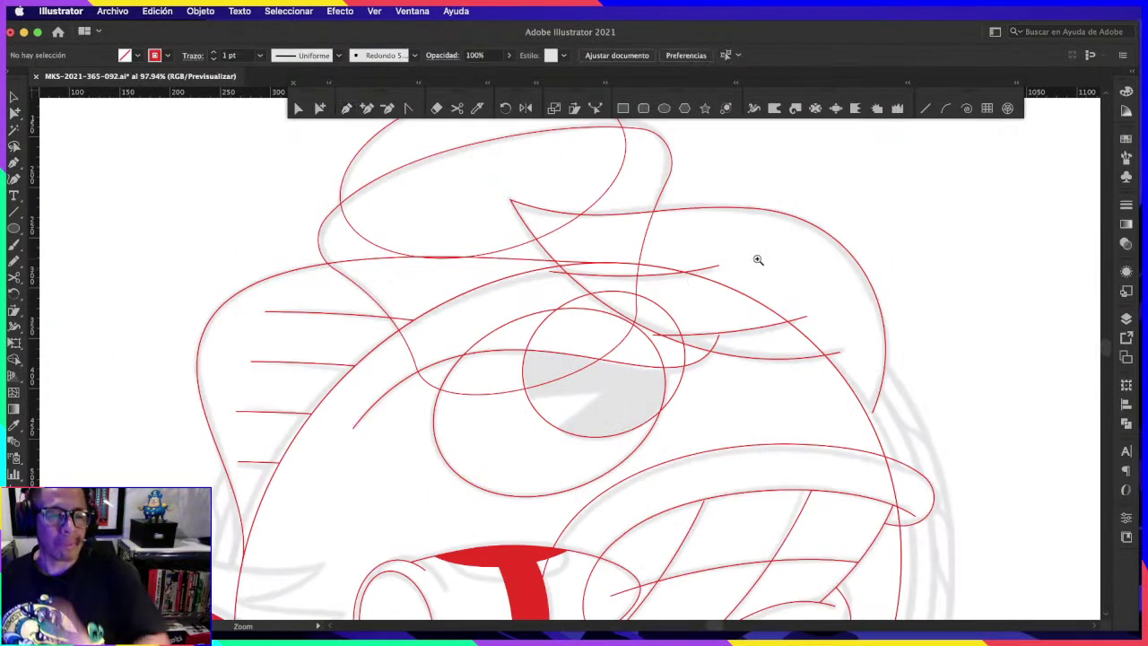
Step: Cut the new brow stroke where it crosses the line and delete the overhanging piece
left_click_drag(525, 249, 682, 261)
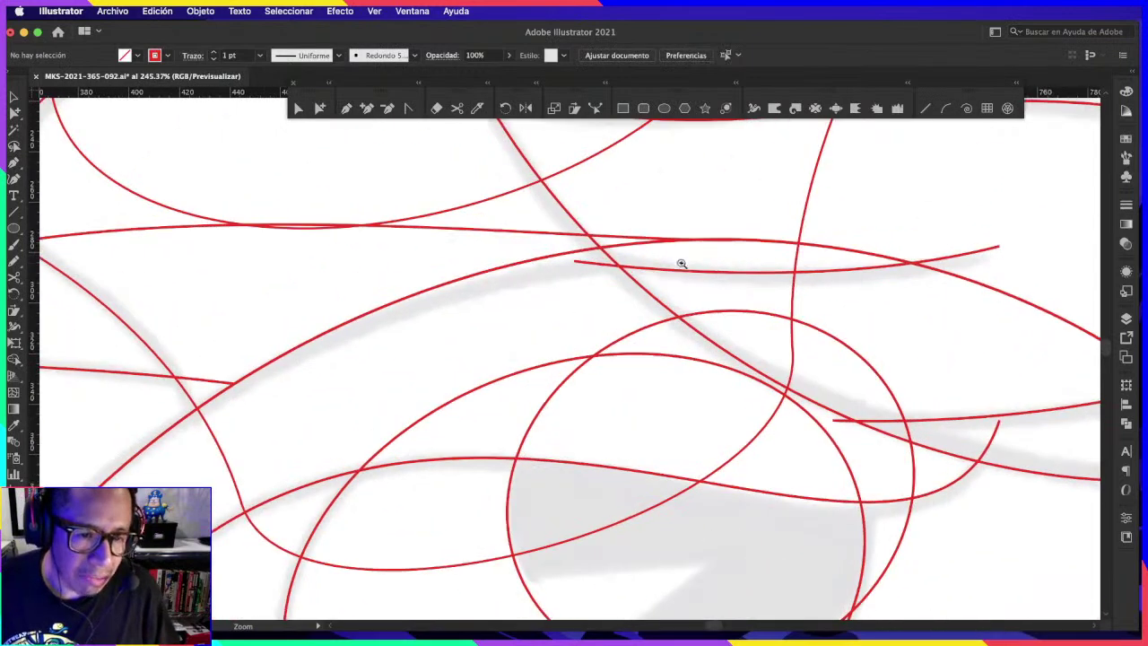
left_click(668, 267, "super")
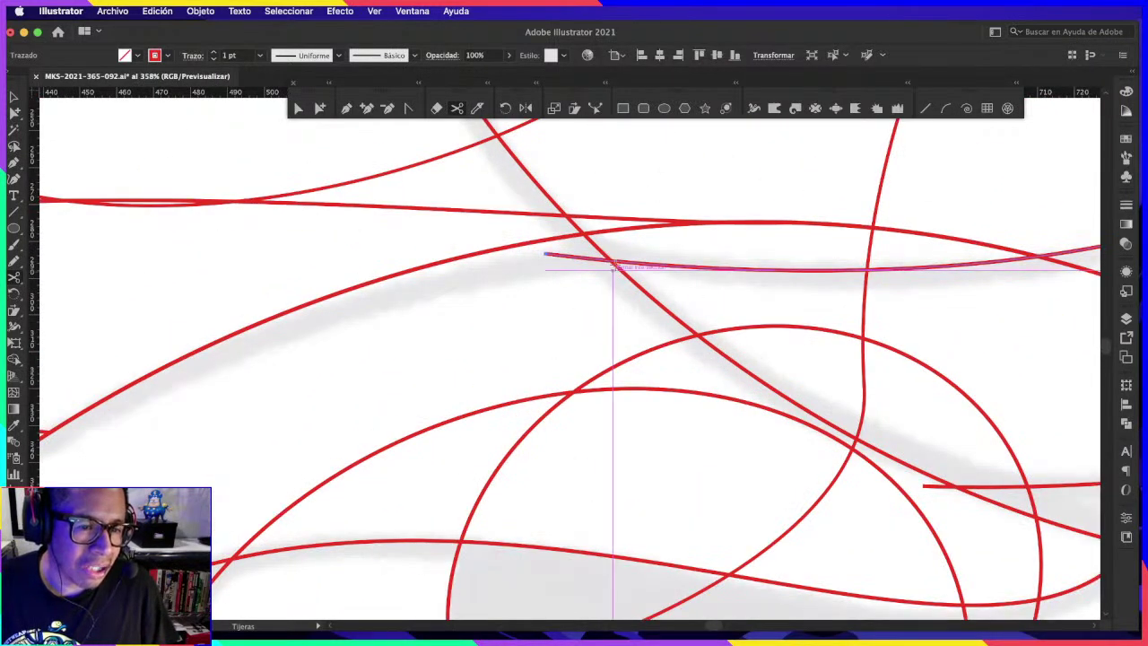
left_click(613, 262)
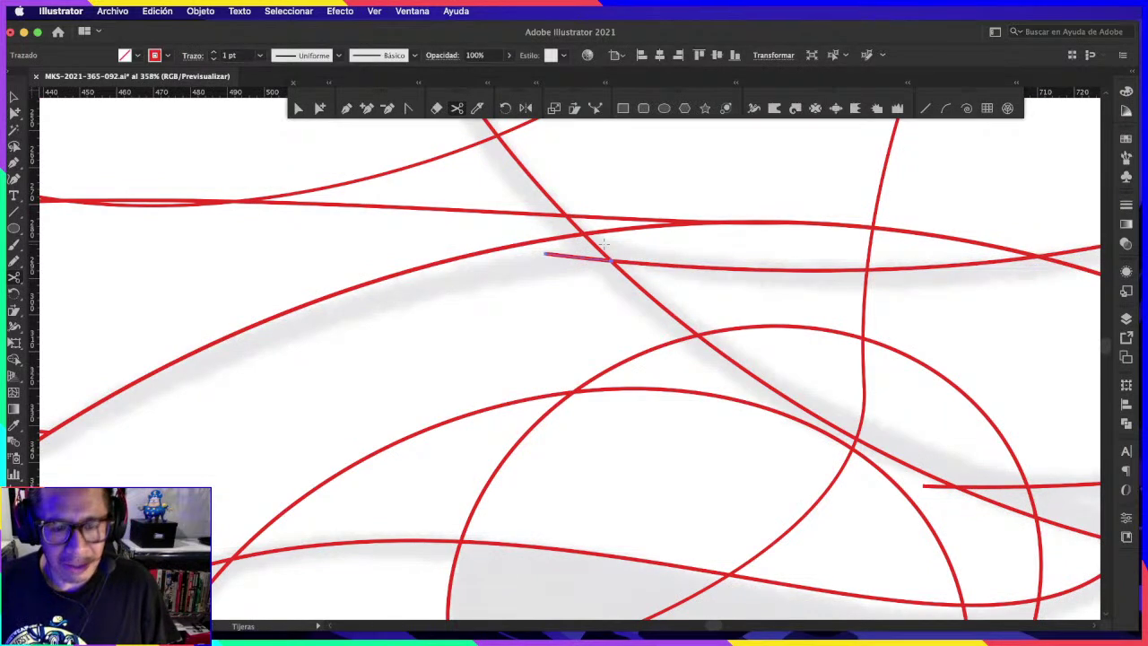
key("Delete")
left_click_drag(604, 243, 453, 130)
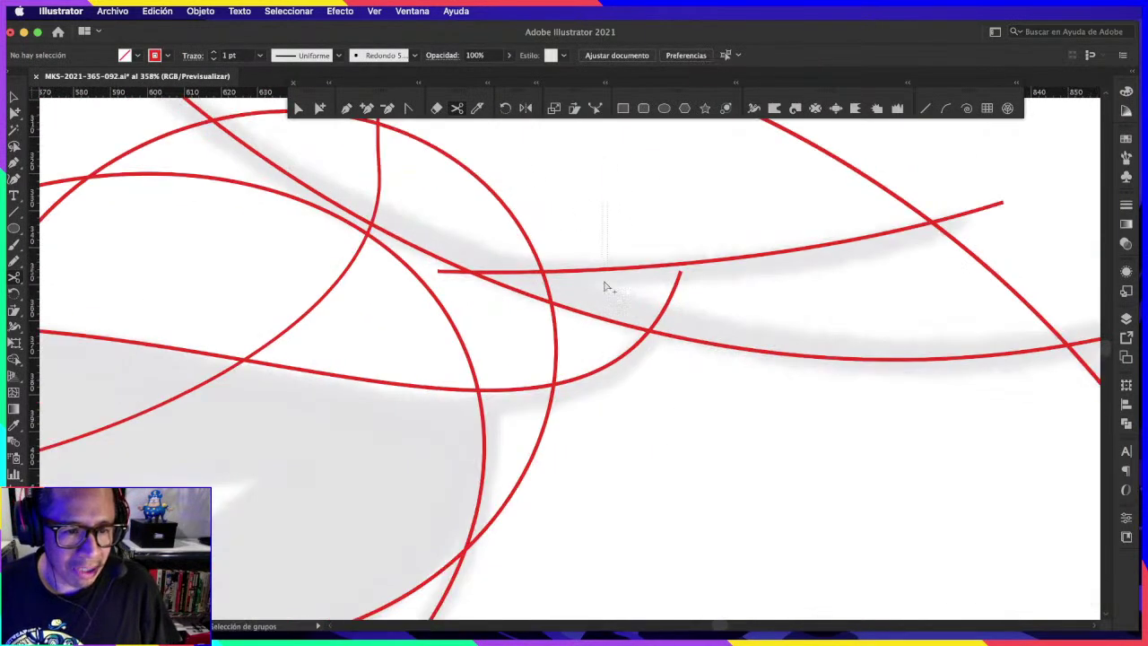
left_click(440, 271)
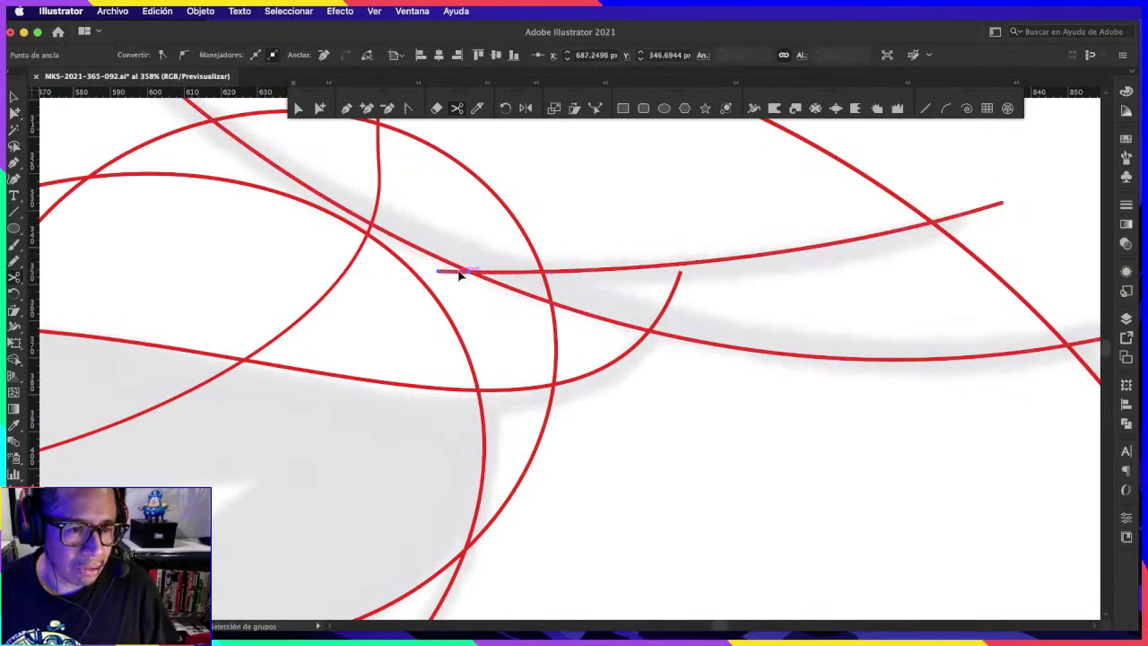
key("c")
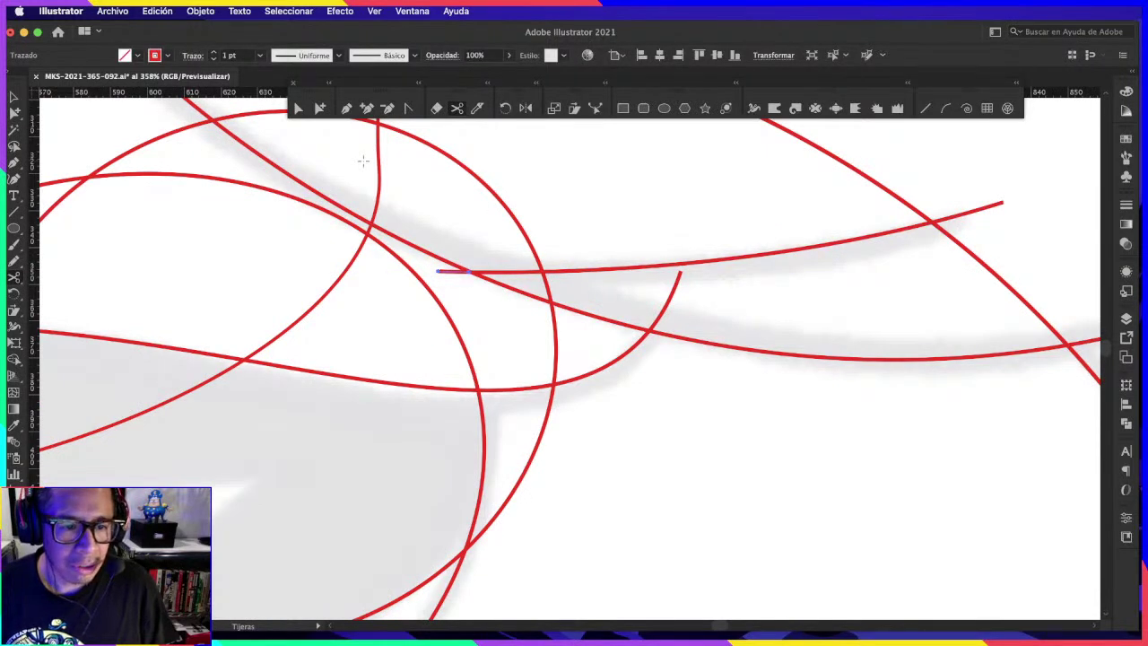
Step: Zoom out to view the whole traced character
key("z")
left_click(887, 200, "alt")
left_click(872, 223, "alt")
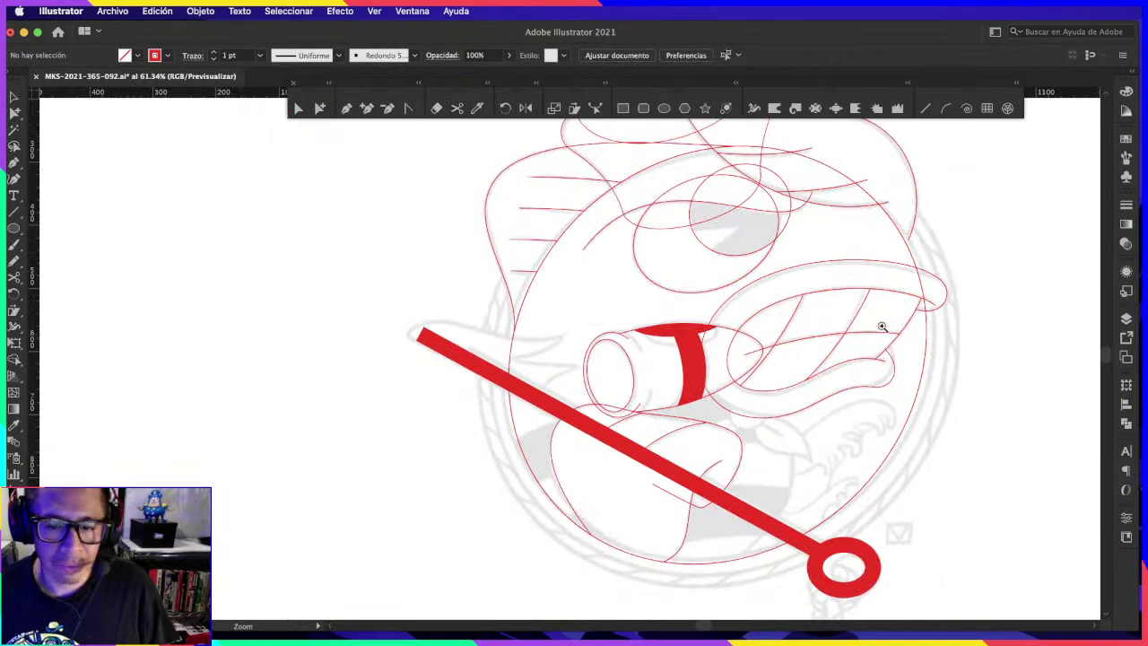
Step: Save the drawing with Ctrl+S
left_click_drag(897, 240, 870, 308)
scroll(855, 244, "down", 2)
scroll(846, 295, "down", 1)
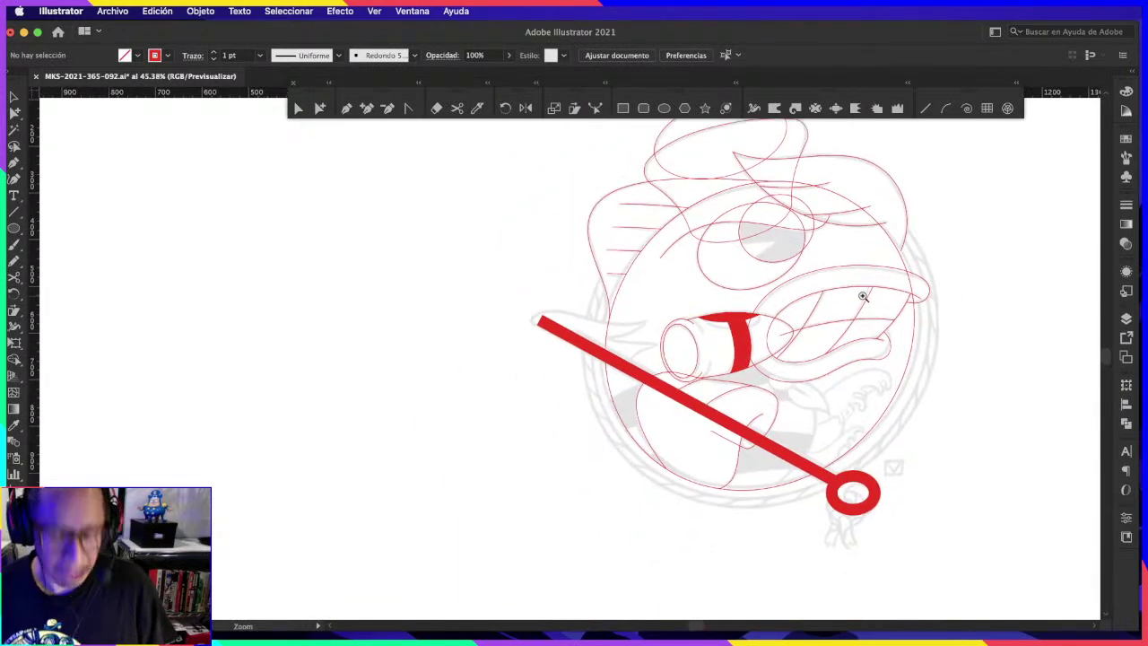
key("ctrl+s")
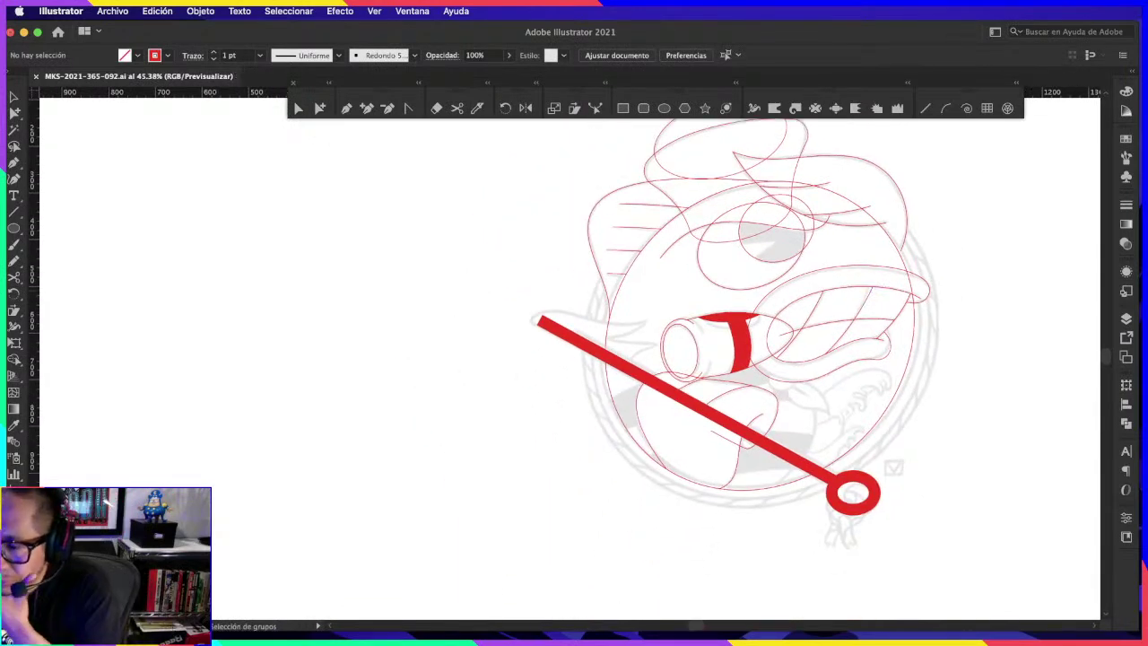
Step: Switch briefly to the browser, then return and zoom in on the cigar and cane area
key("super+Tab")
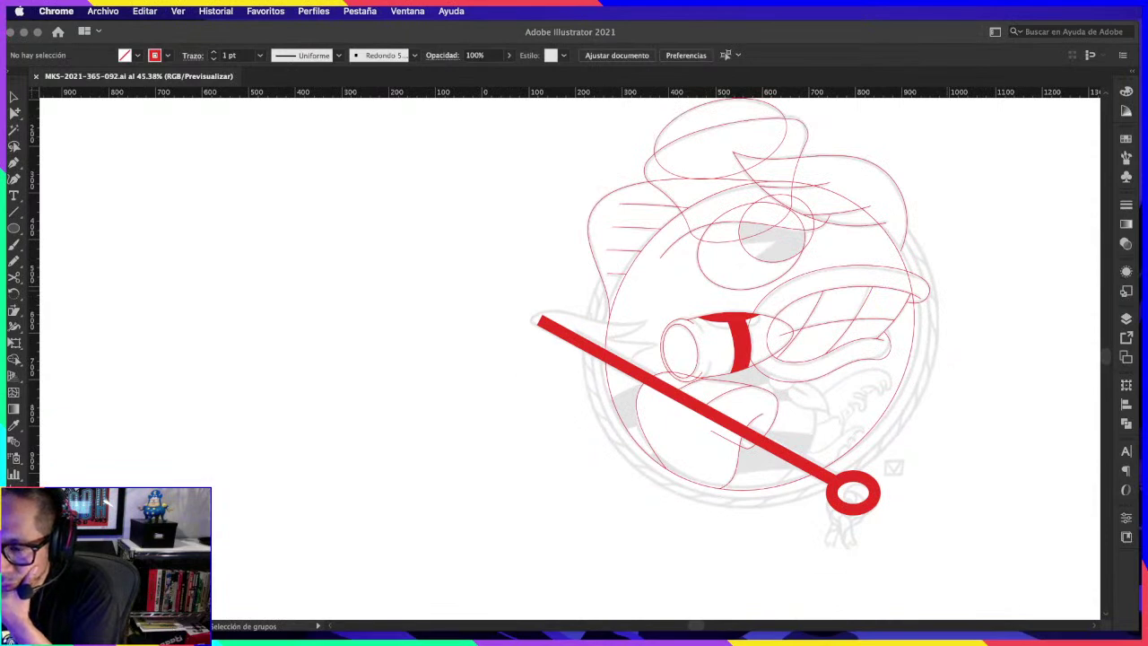
left_click(772, 269)
scroll(653, 312, "up", 4)
scroll(583, 329, "up", 3)
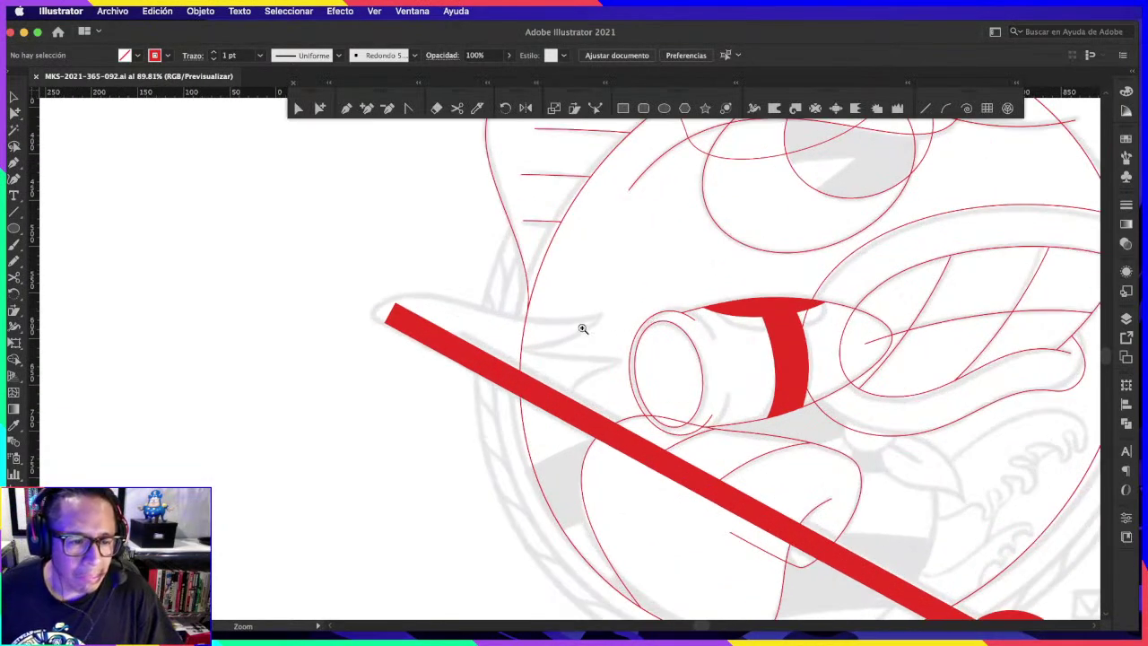
scroll(628, 301, "down", 5)
scroll(697, 326, "up", 4)
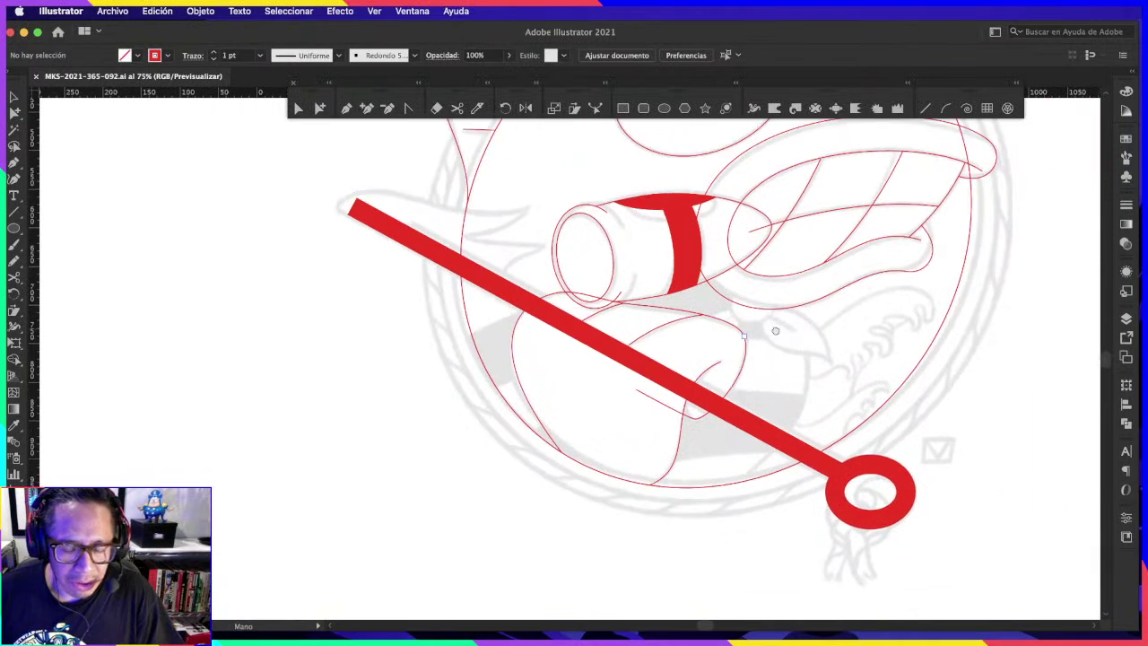
scroll(826, 360, "down", 1)
scroll(825, 360, "up", 2)
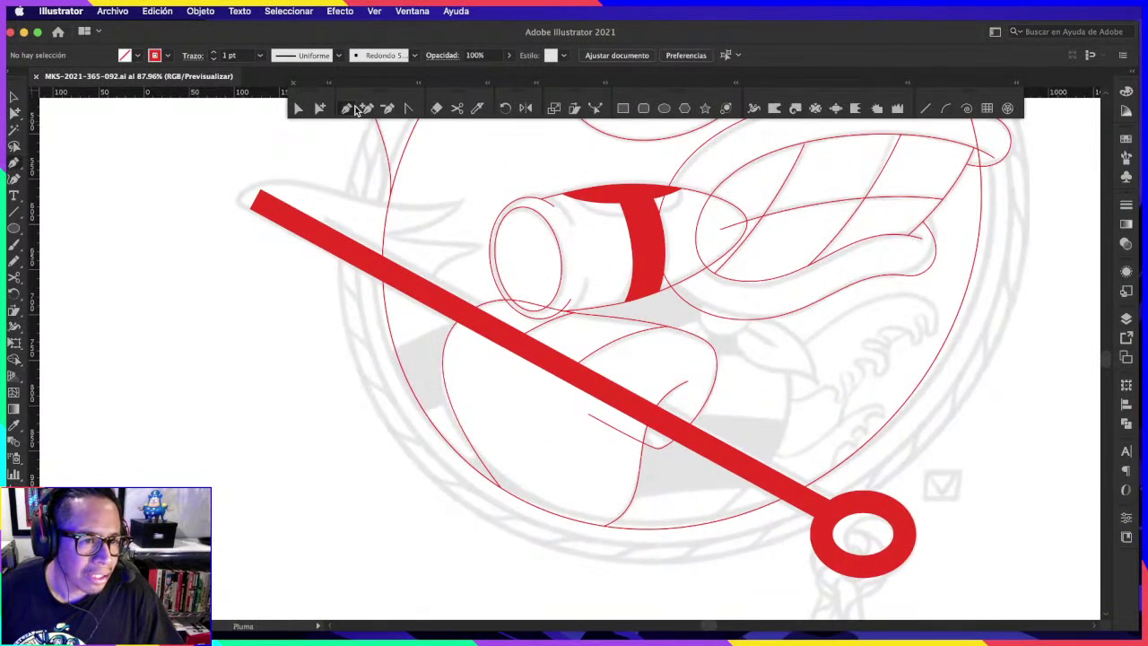
Step: Draw a curved red line from below the mouth down toward the cane
left_click(760, 306)
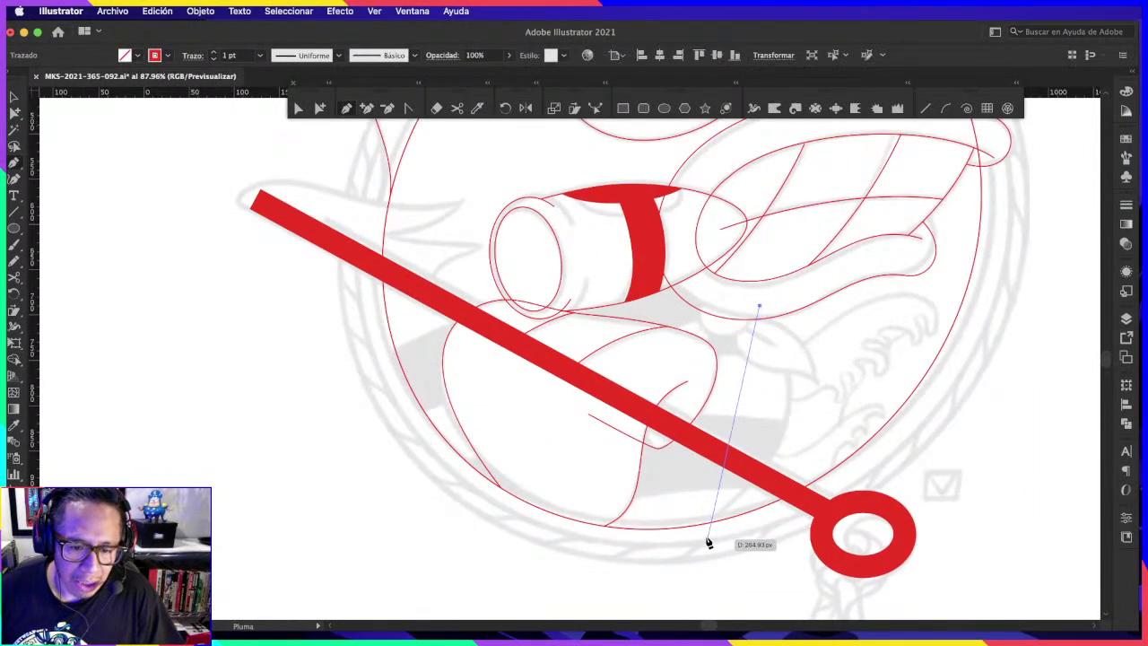
left_click(713, 523)
mouse_move(740, 419)
left_mouse_down()
mouse_move(795, 410)
mouse_move(825, 386)
mouse_move(808, 360)
left_mouse_up()
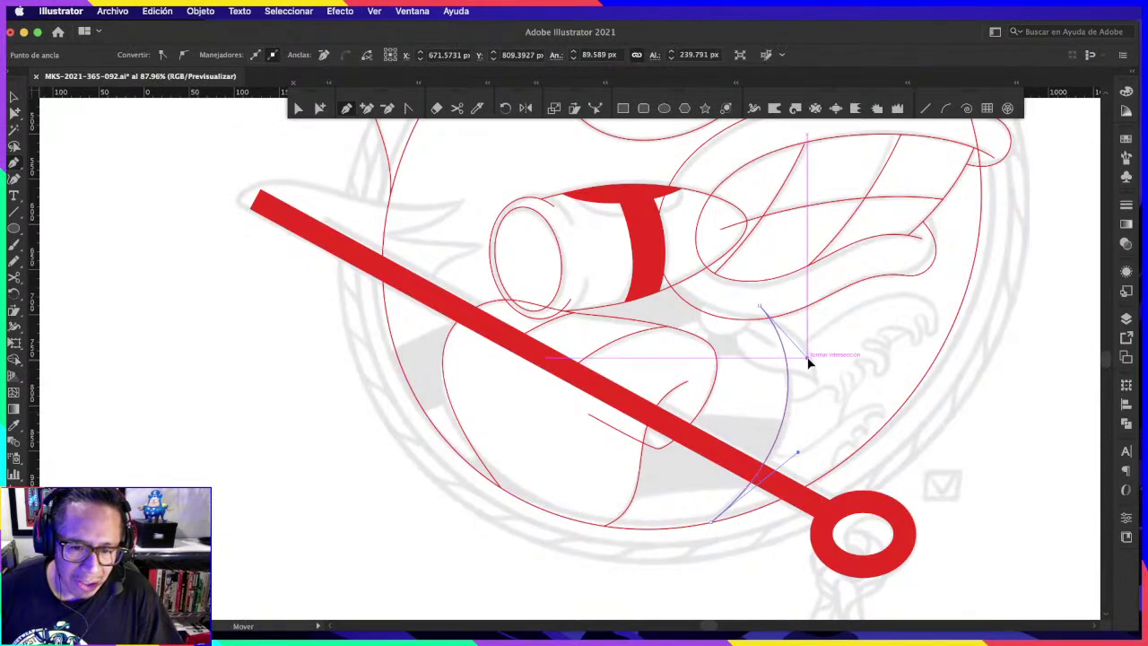
left_click_drag(797, 458, 806, 463)
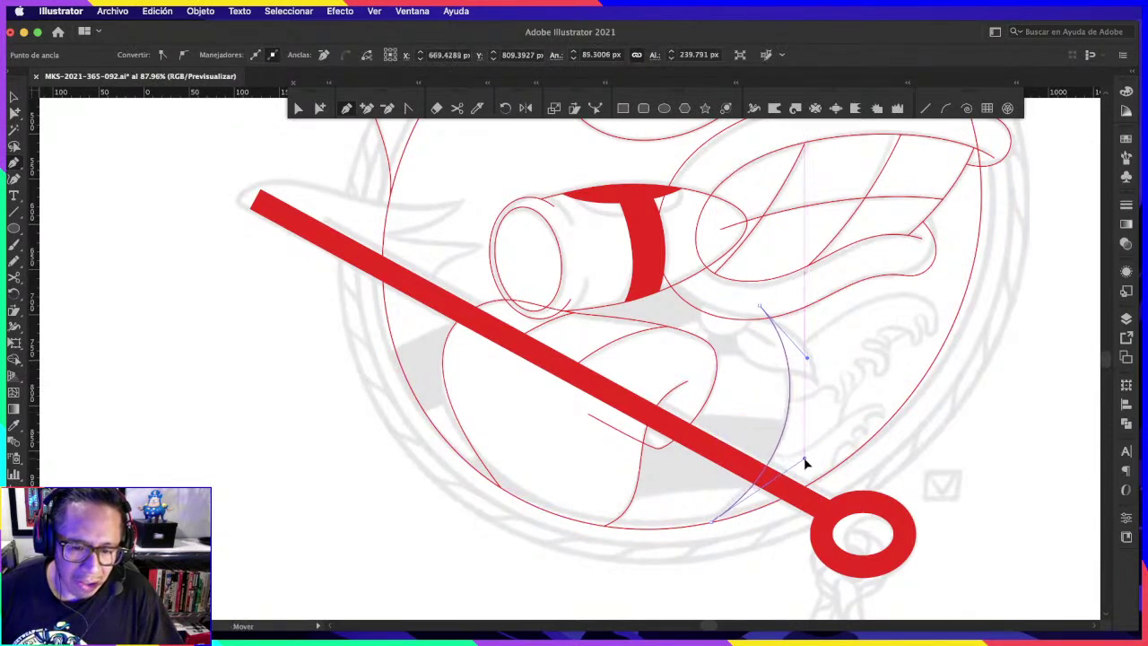
left_click(764, 390)
left_click(804, 410)
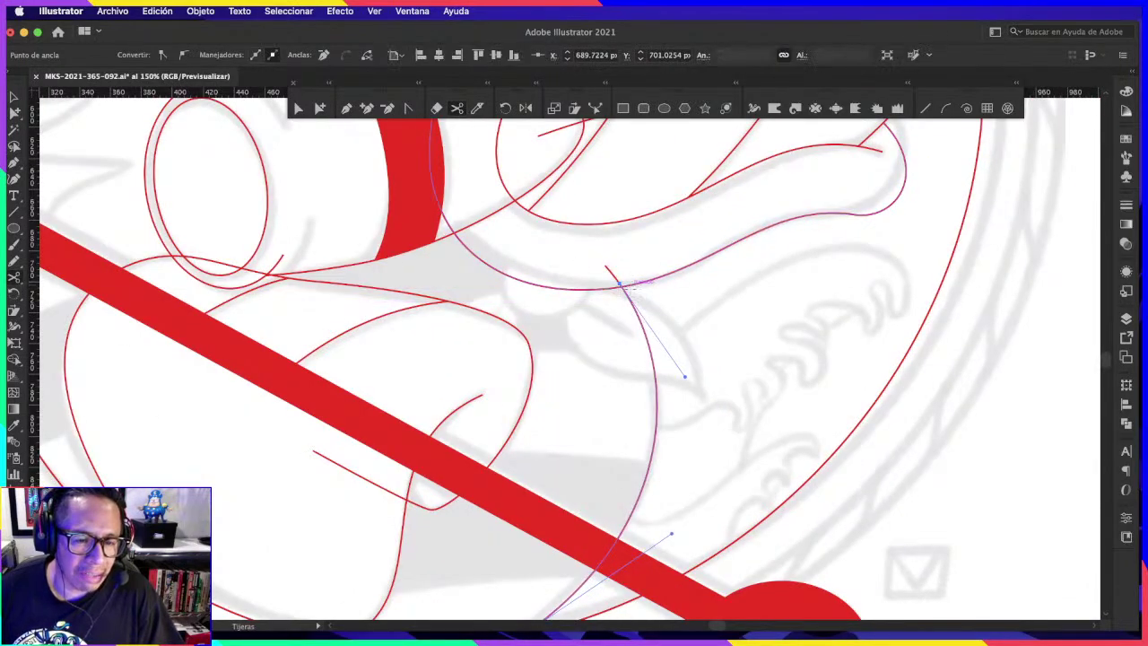
Step: Trim the curve's overshoot at the mouth outline so its top ends exactly on it
left_click_drag(609, 279, 682, 280)
left_click(457, 108)
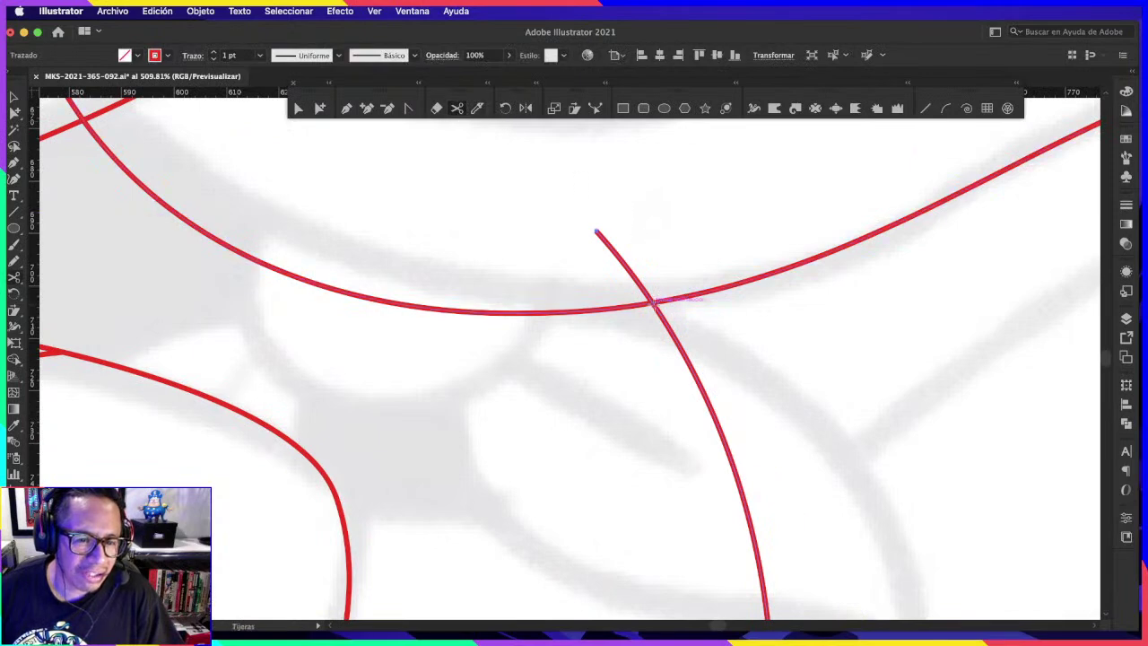
left_click(654, 305)
key("BackSpace")
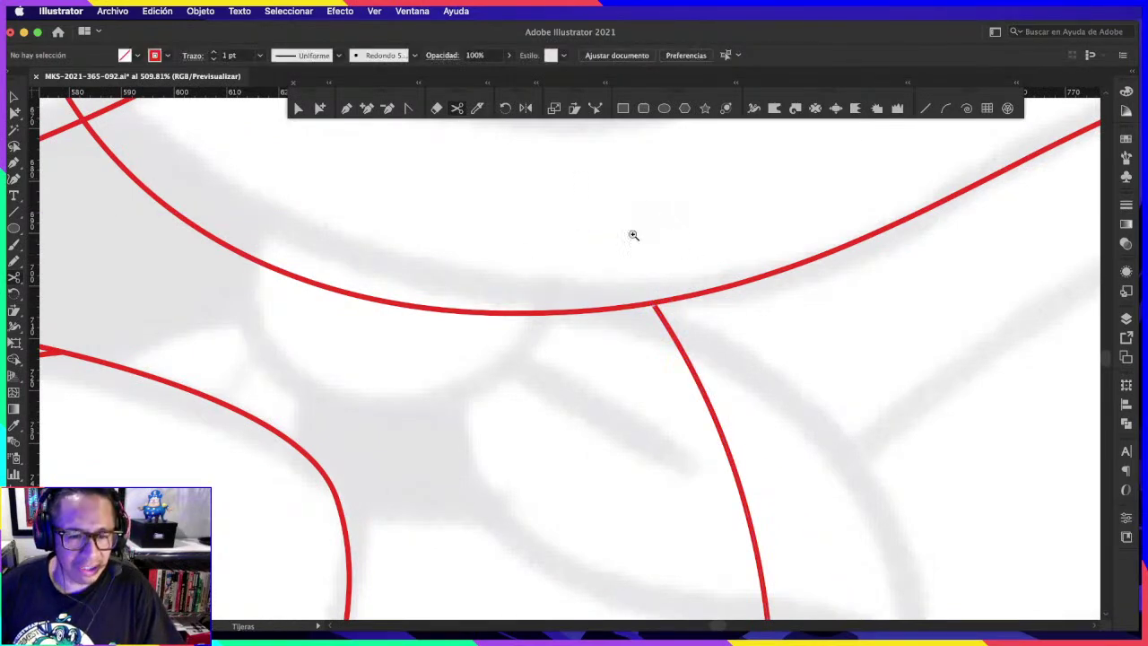
left_click_drag(564, 314, 610, 314)
left_click(716, 299)
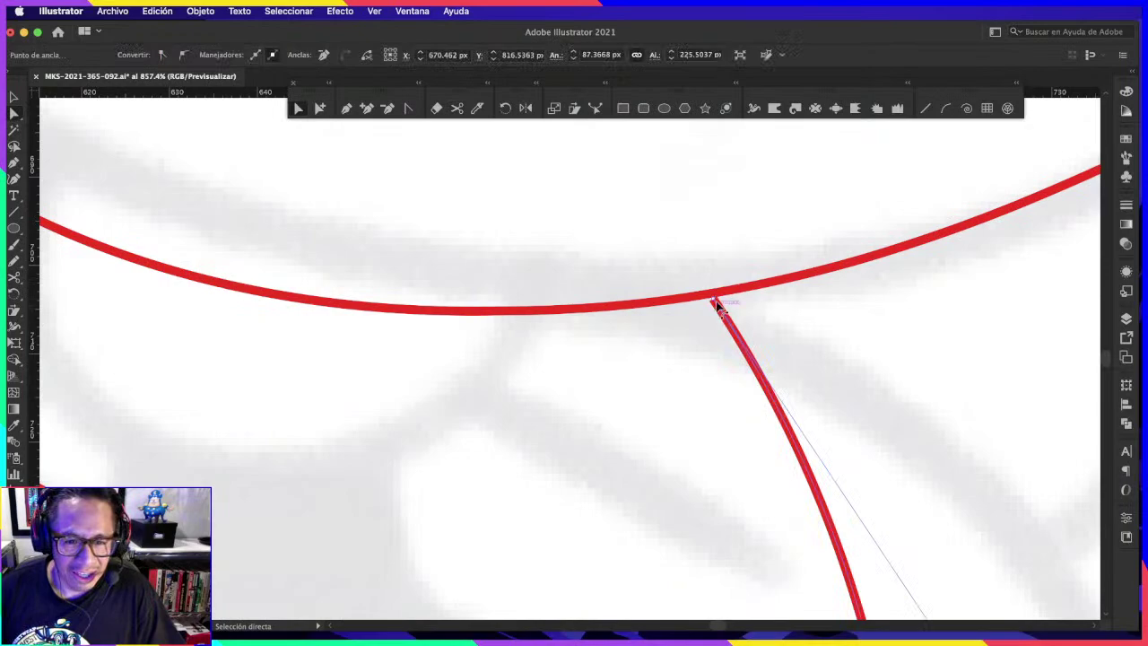
key("ctrl+0")
left_click(942, 323)
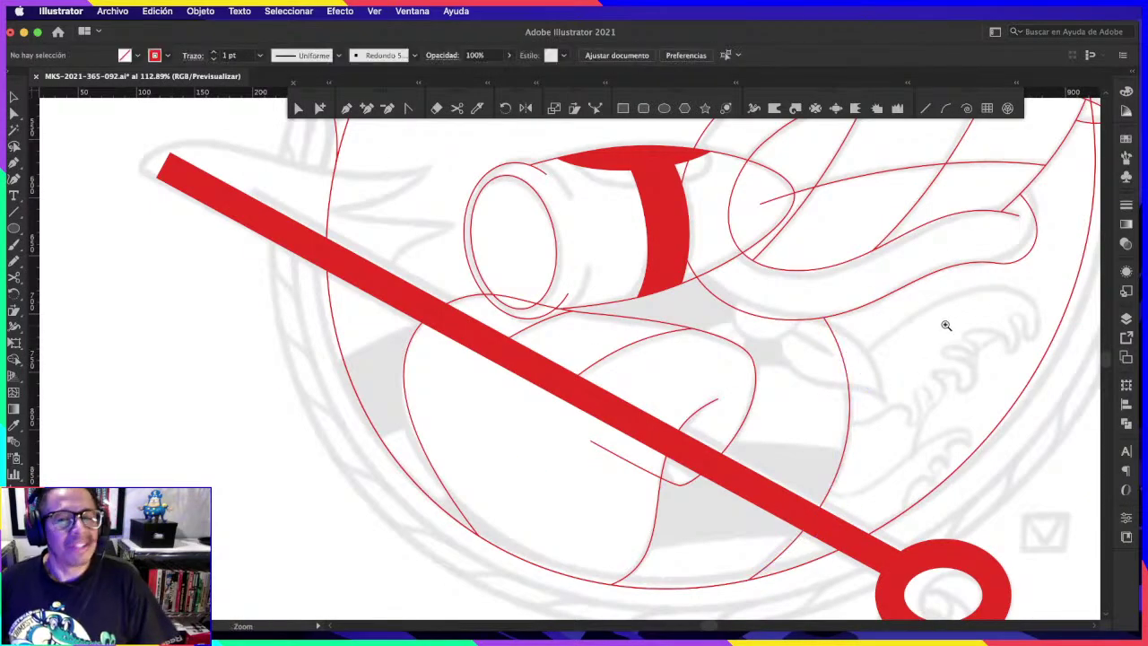
scroll(856, 333, "down", 2)
Step: Draw a line across the lower body and bend it into a gentle curve
scroll(791, 356, "right", 2)
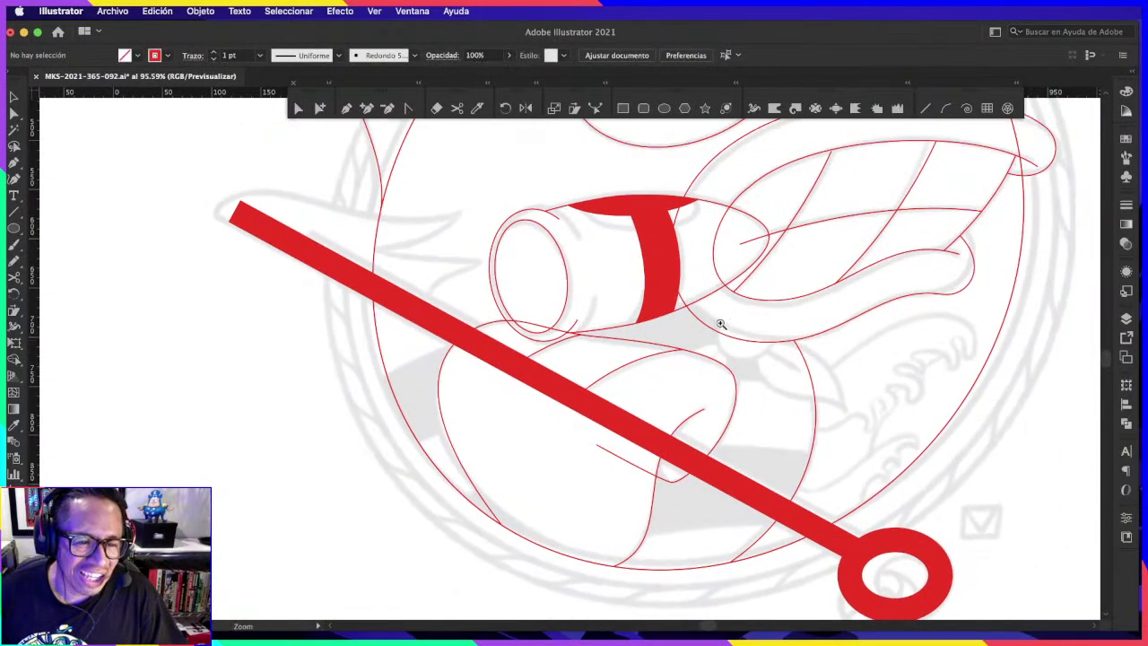
left_click_drag(370, 368, 815, 281)
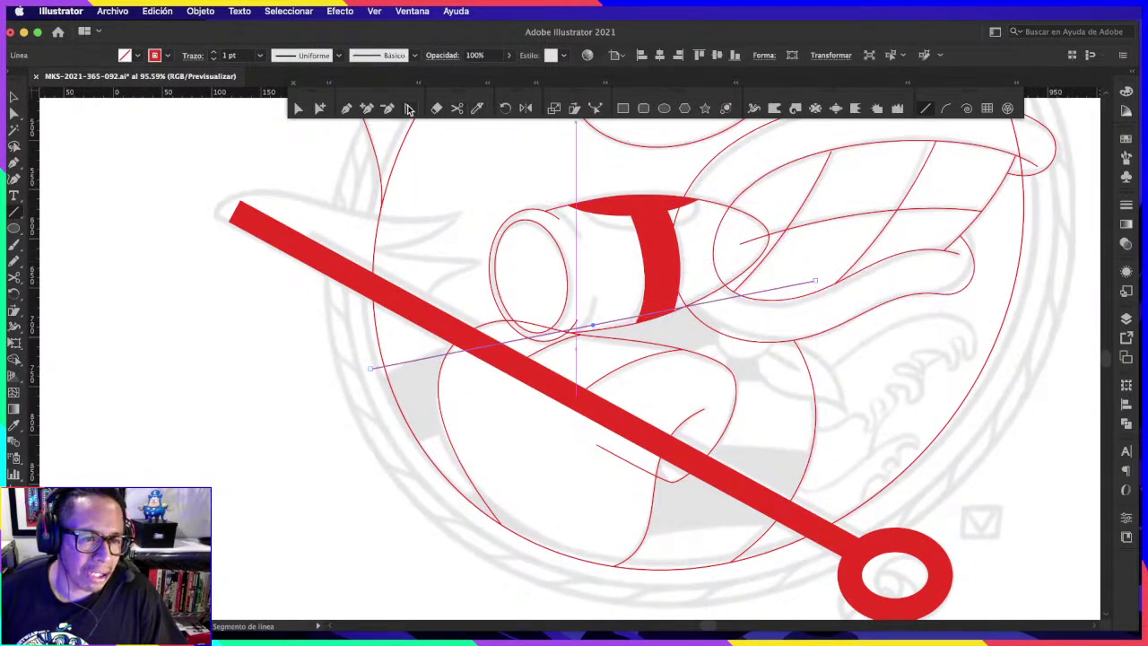
key("a")
key("shift+c")
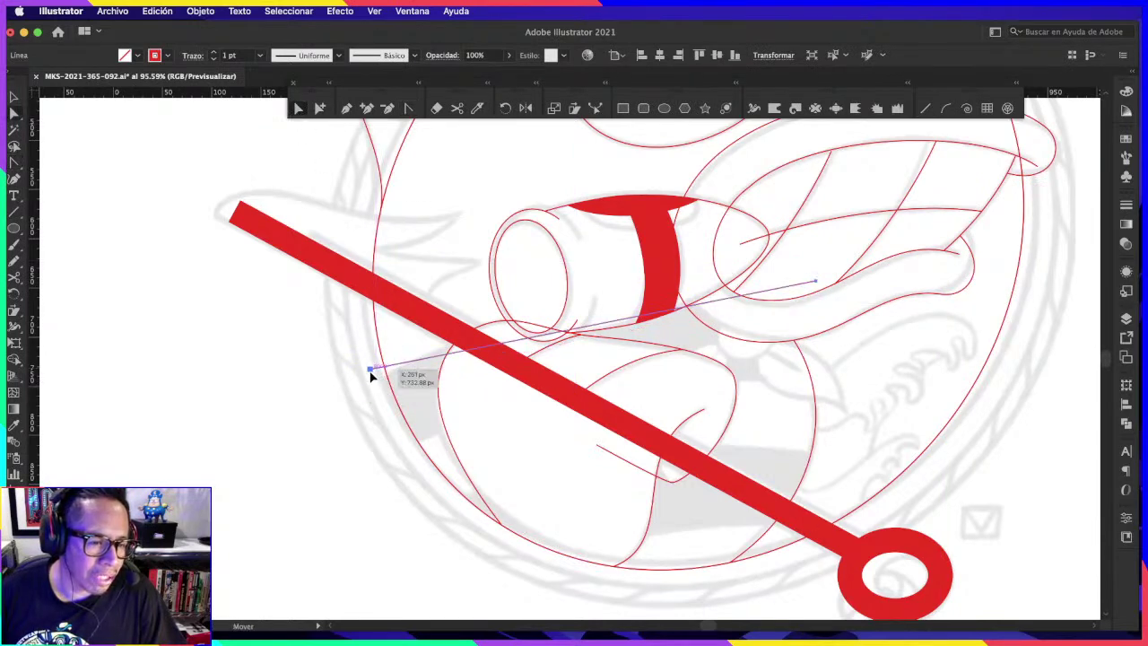
left_click_drag(370, 370, 376, 377)
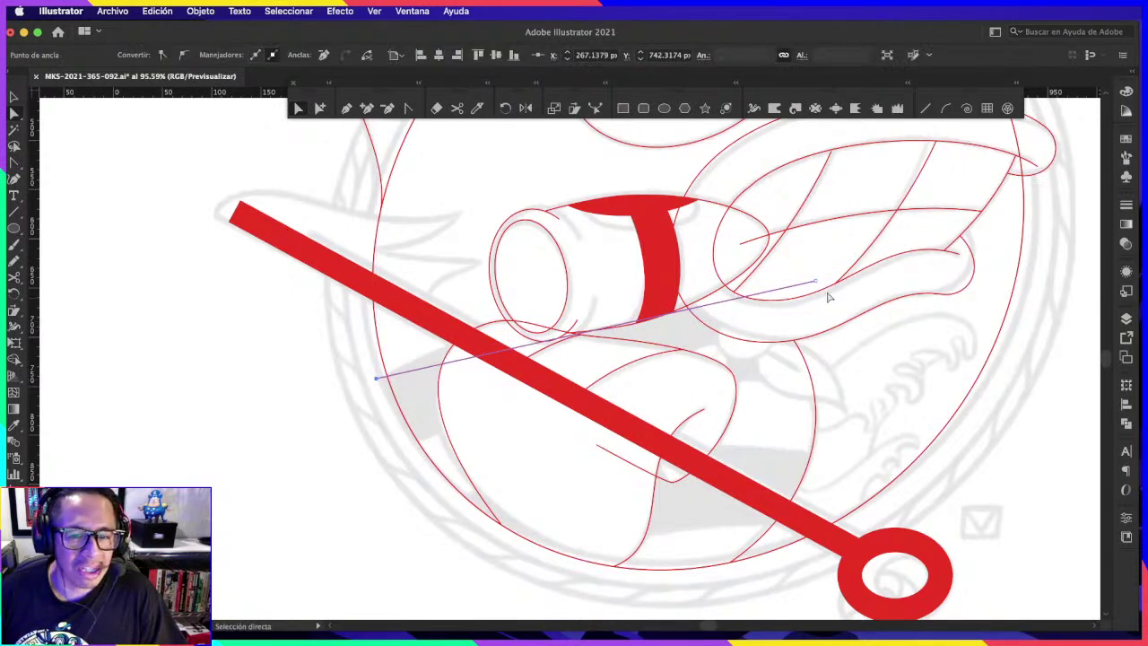
left_click_drag(814, 285, 799, 293)
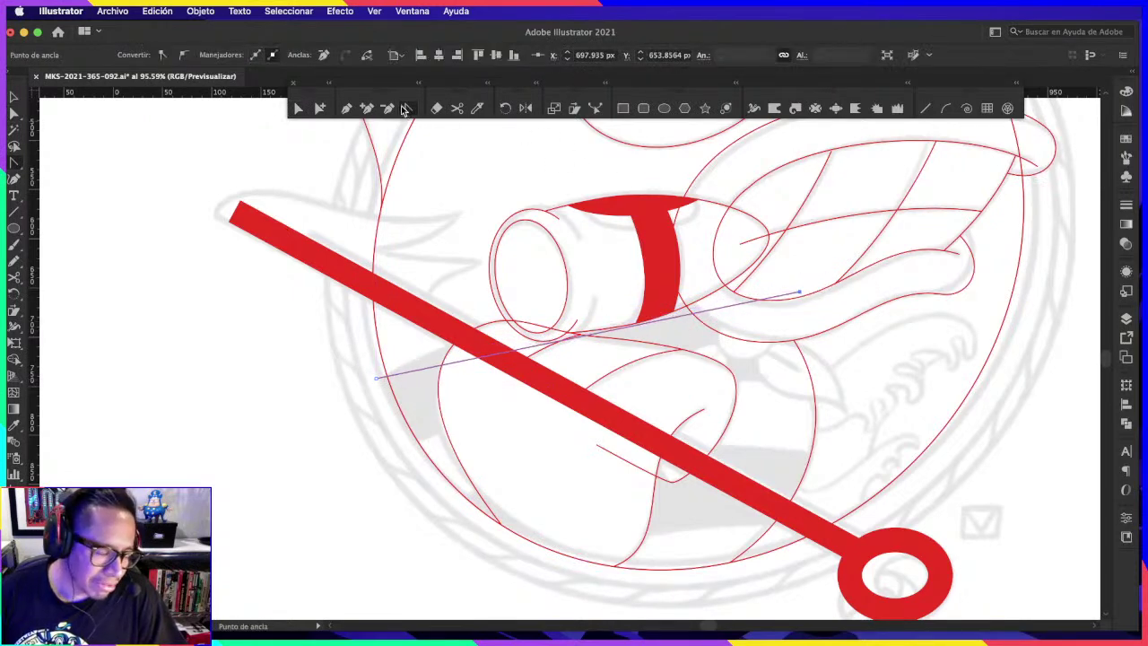
mouse_move(623, 332)
left_mouse_down()
mouse_move(515, 305)
mouse_move(453, 325)
mouse_move(472, 326)
left_mouse_up()
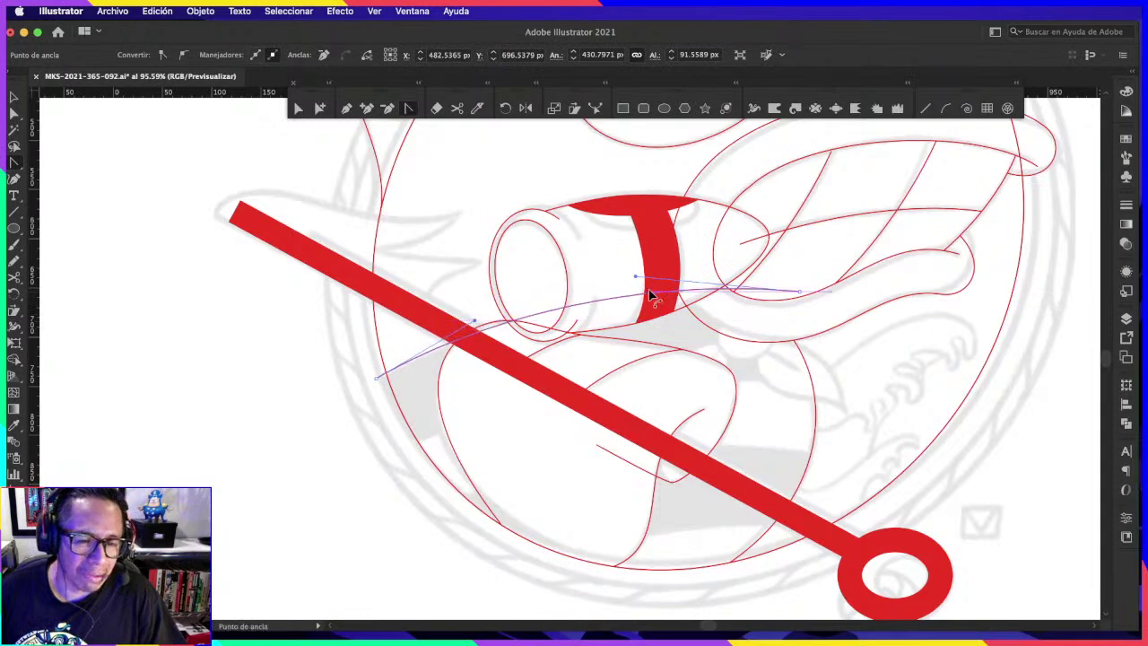
mouse_move(652, 296)
left_mouse_down()
mouse_move(639, 285)
mouse_move(667, 277)
mouse_move(657, 272)
left_mouse_up()
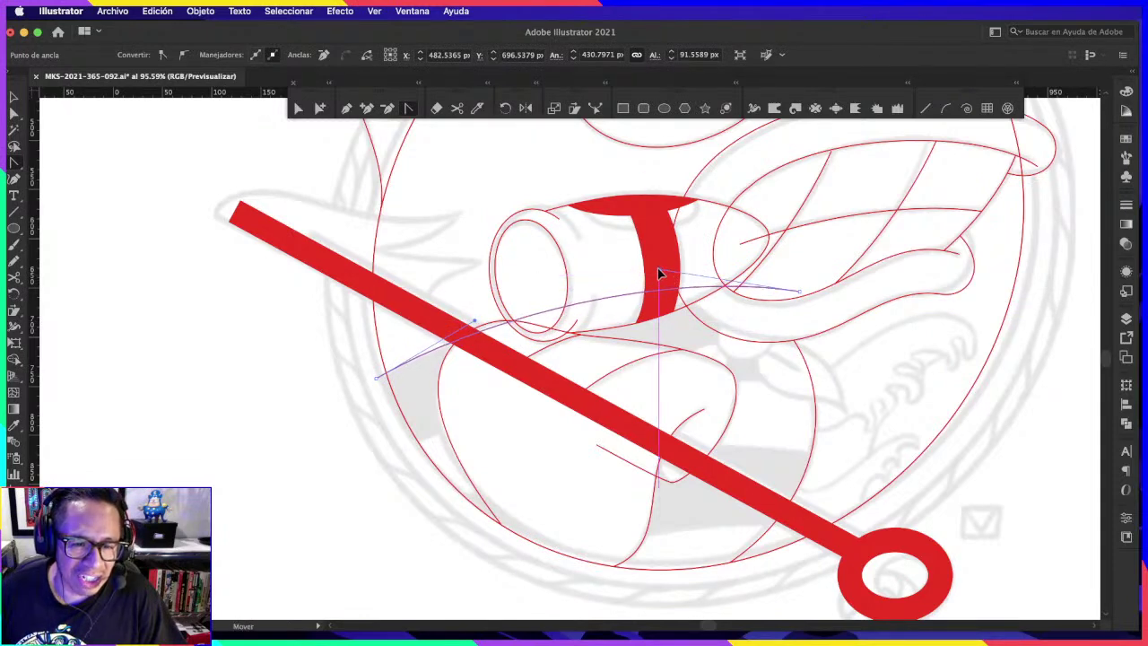
left_click(320, 109)
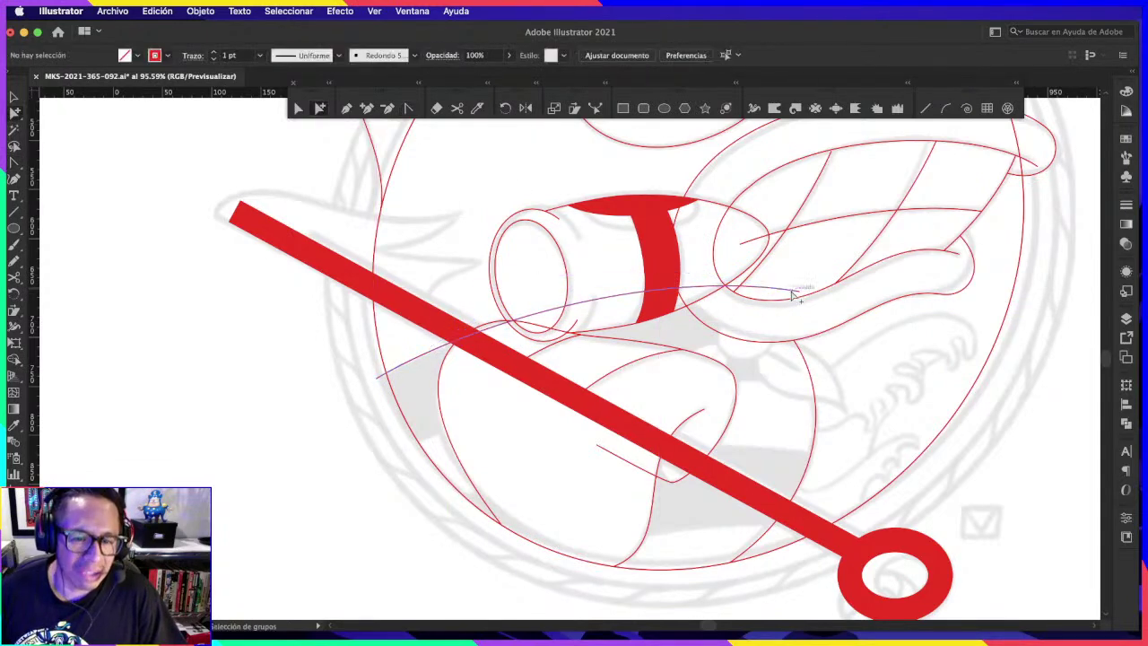
Step: Place reshaped copies of the curve further down the body
mouse_move(793, 303)
left_mouse_down()
mouse_move(806, 385)
mouse_move(822, 367)
left_mouse_up()
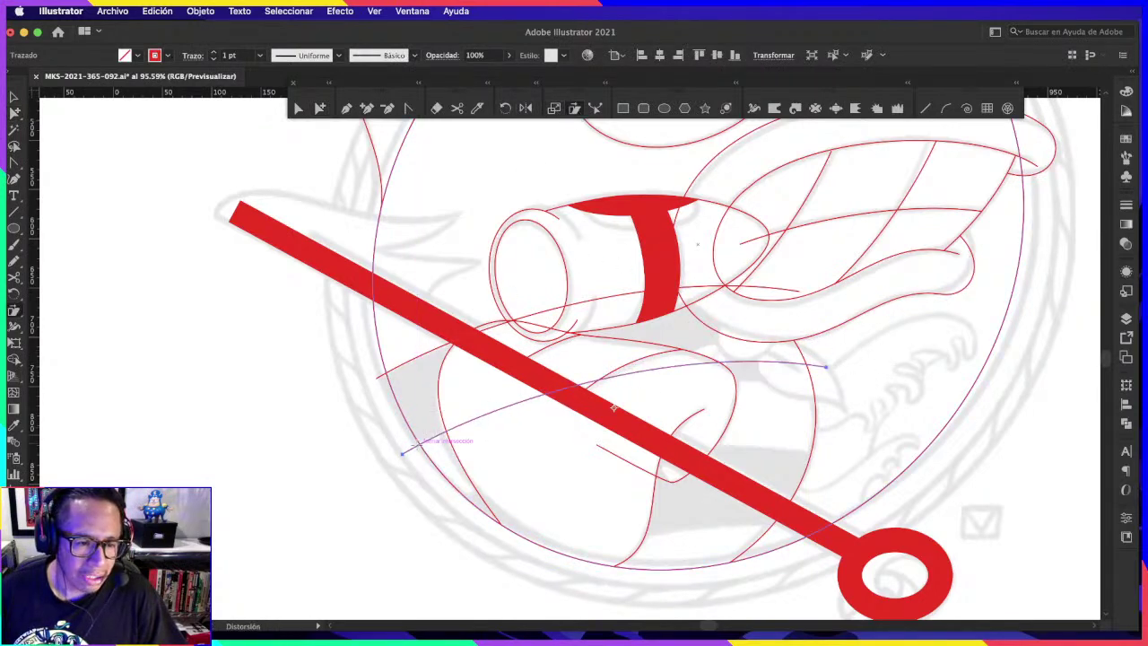
left_click_drag(907, 364, 901, 380)
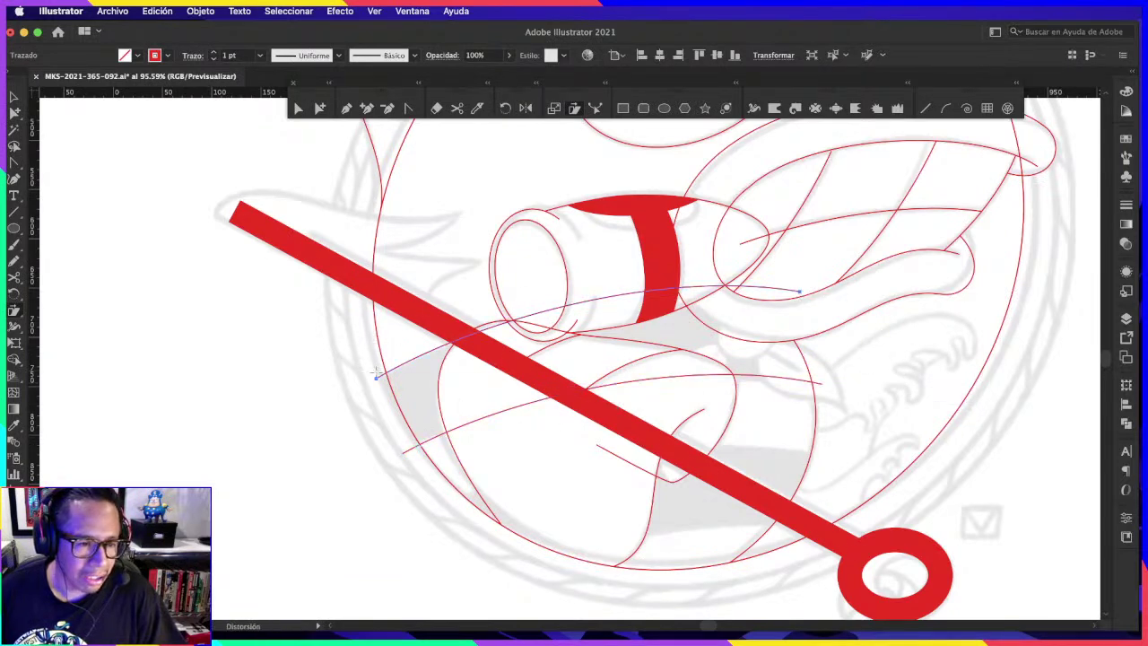
left_click_drag(452, 342, 590, 327)
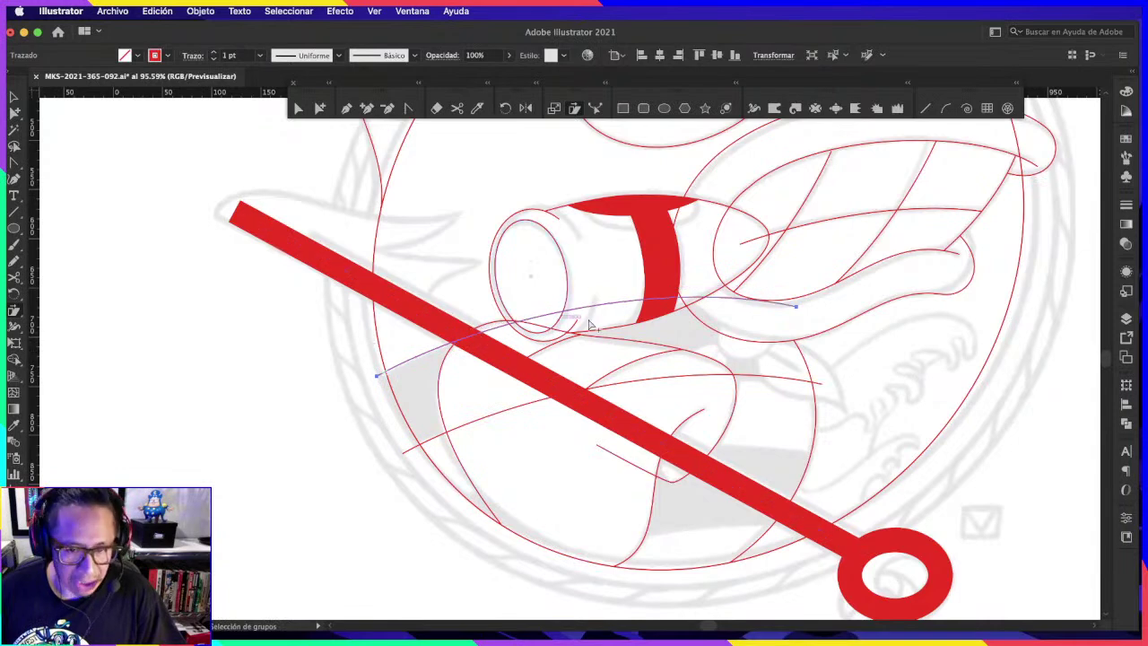
left_click(858, 395)
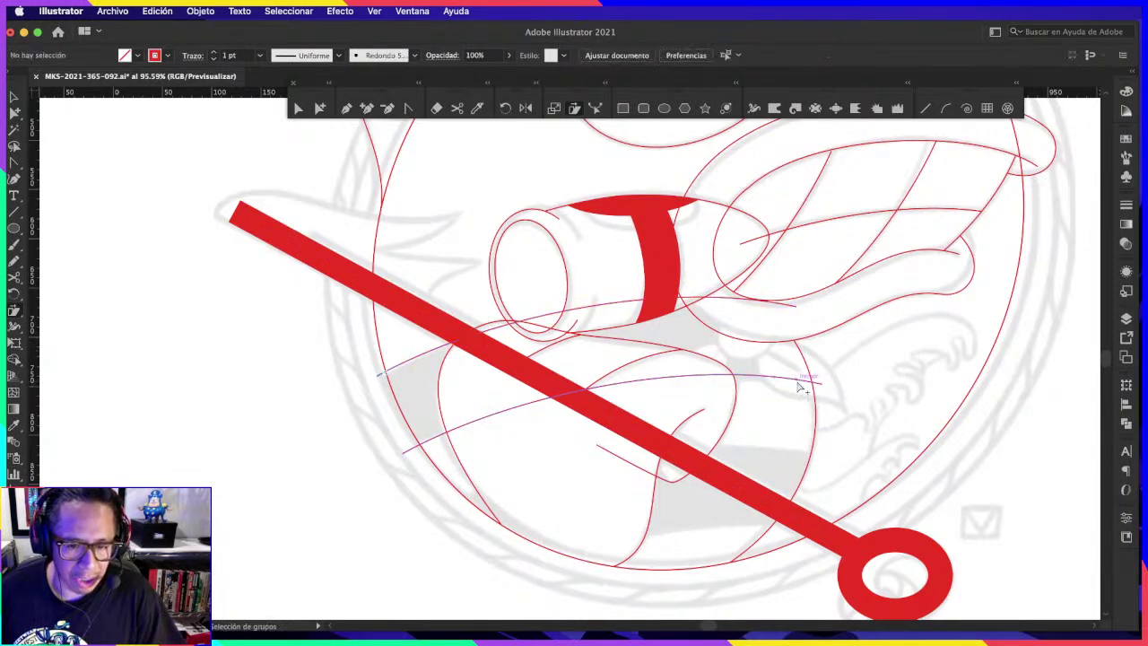
left_click_drag(797, 390, 795, 536)
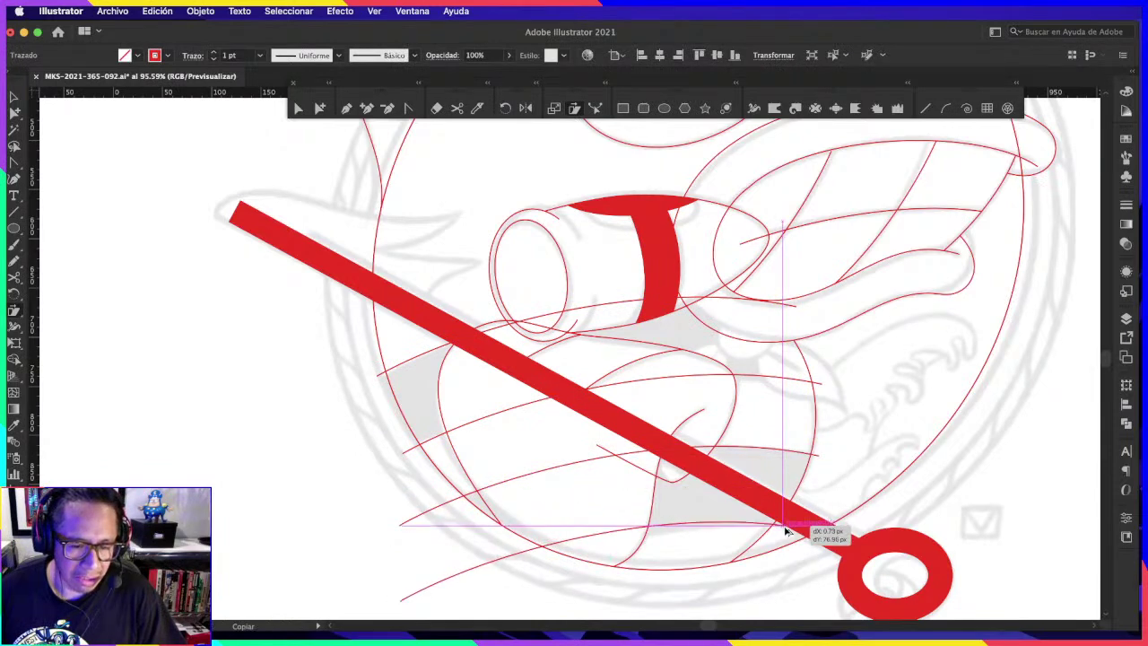
scroll(904, 410, "down", 5)
Step: Draw a small red circle over the bow's knot, just right of the thick band
key("super+shift+a")
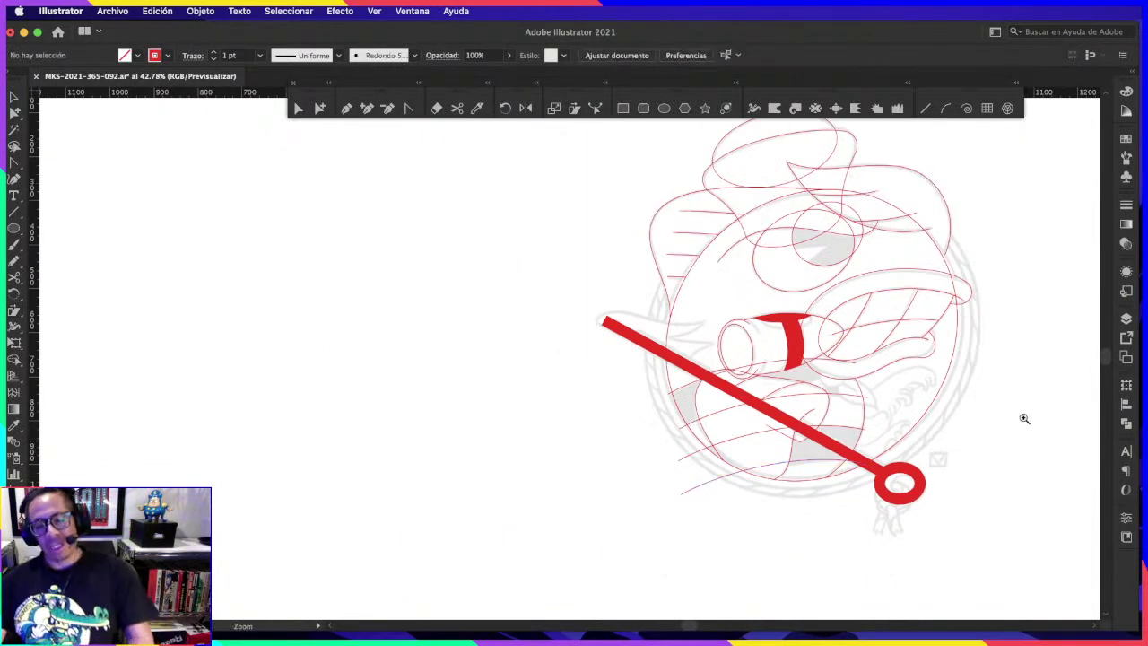
left_click_drag(1020, 415, 938, 374)
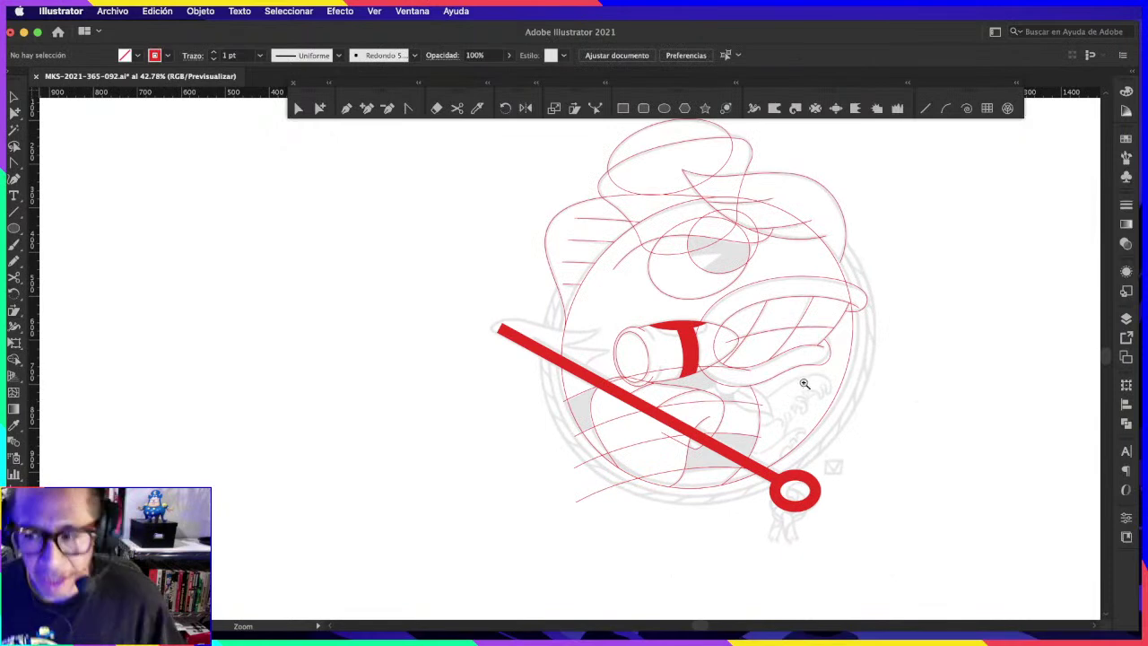
scroll(841, 385, "up", 1)
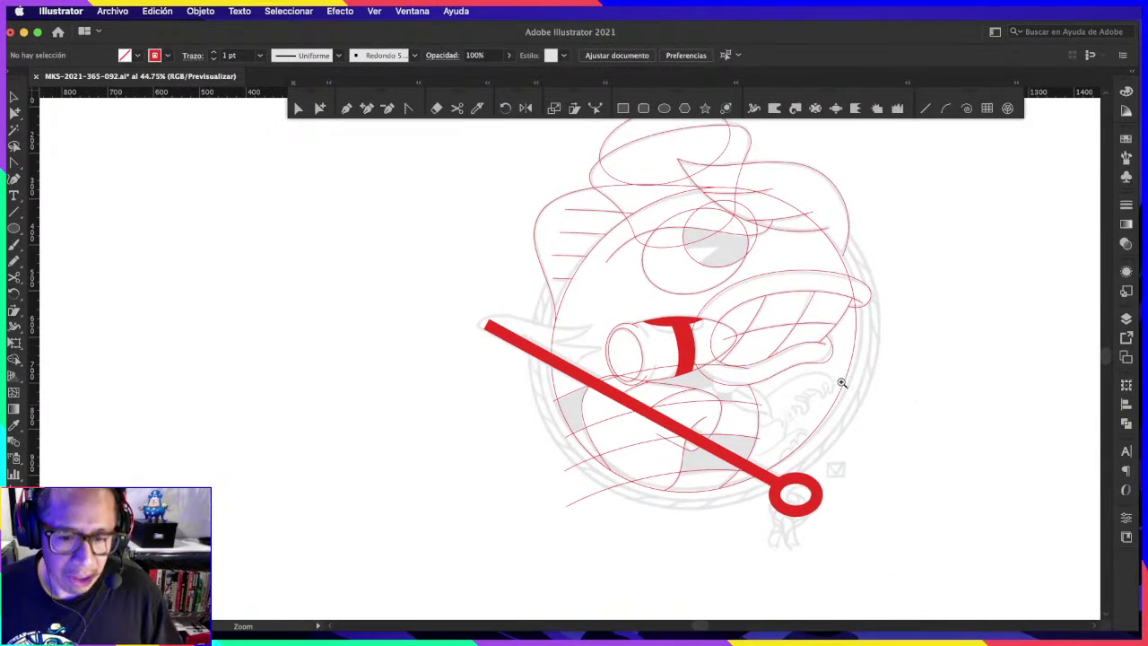
scroll(825, 390, "up", 1)
scroll(753, 398, "up", 1)
left_click_drag(725, 397, 823, 335)
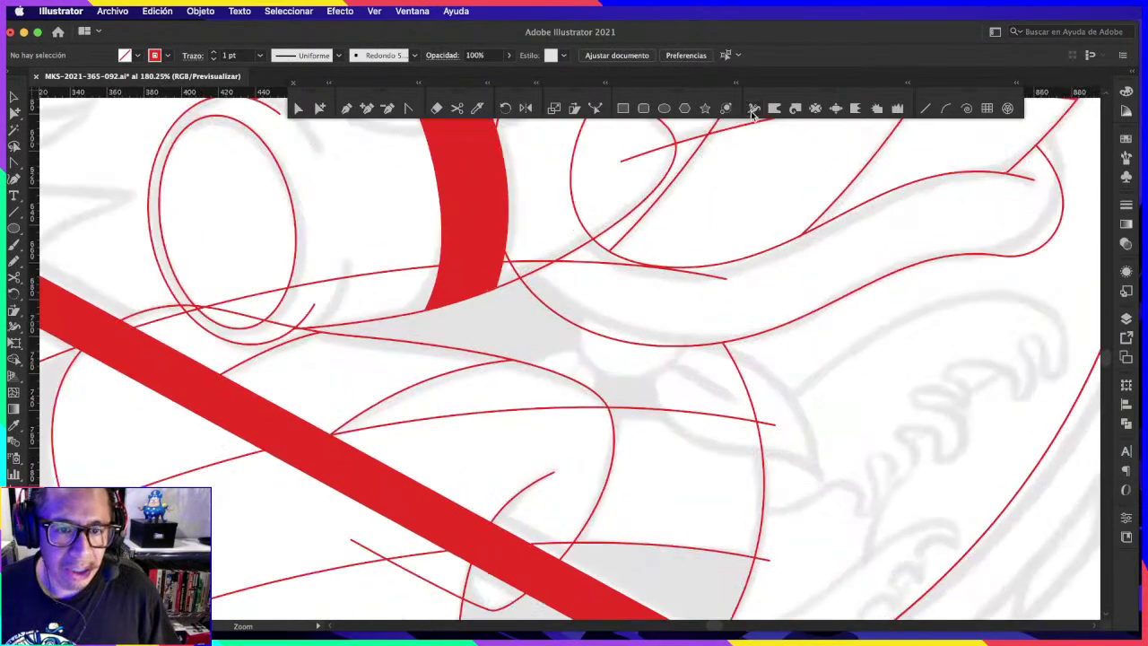
left_click_drag(631, 323, 684, 369)
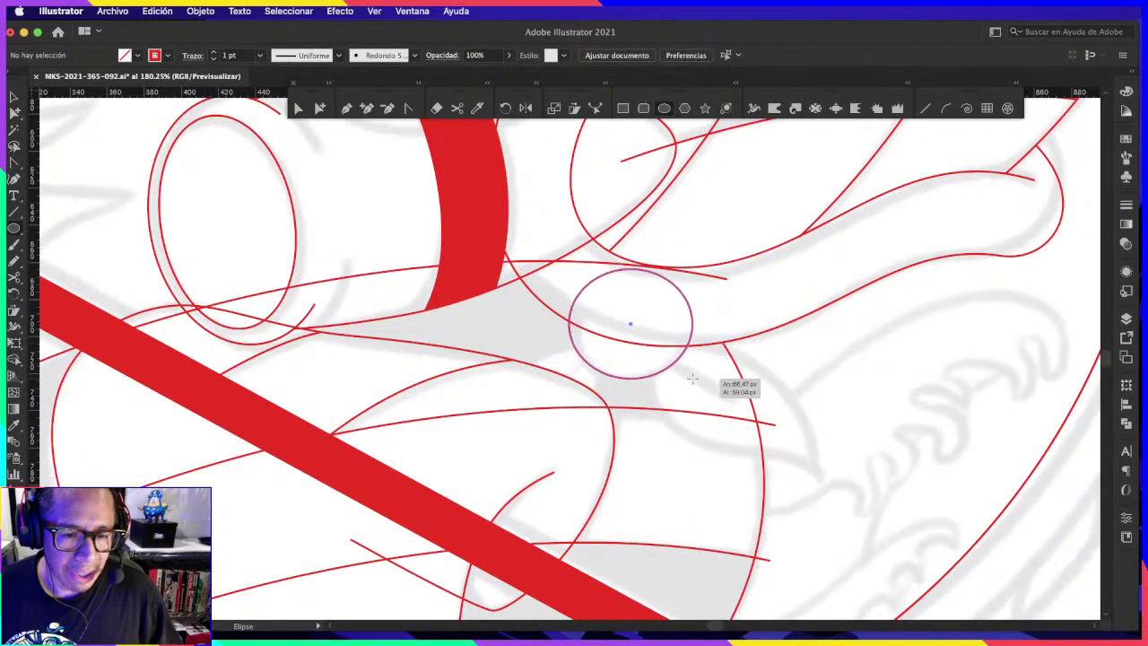
left_click_drag(683, 370, 692, 377)
key("ctrl+shift+a")
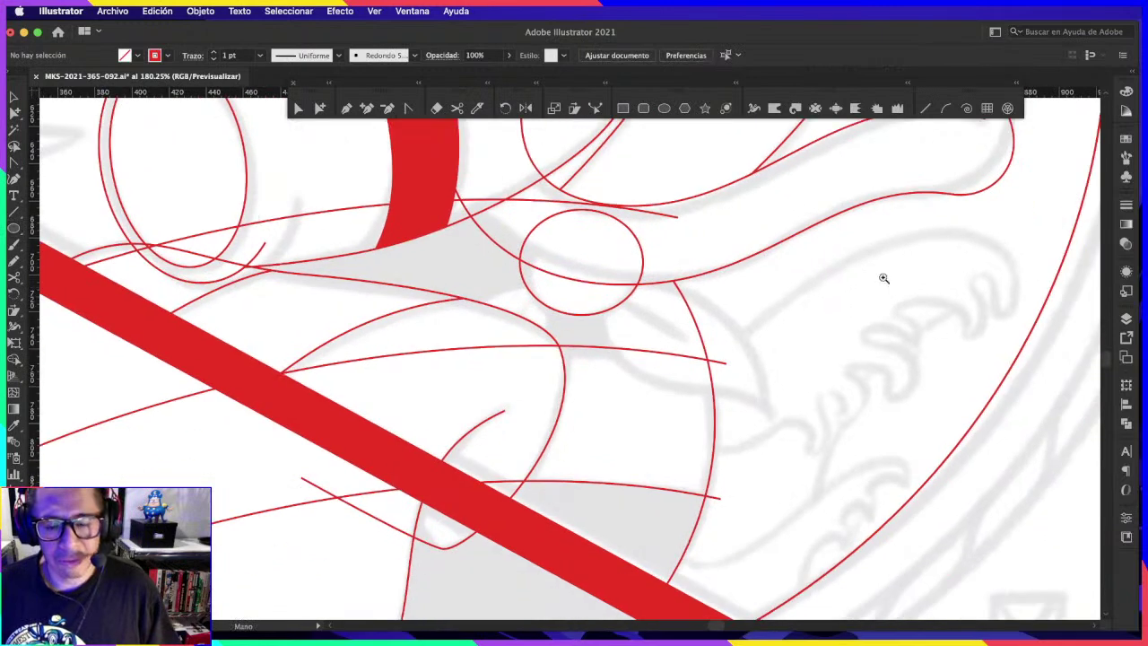
left_click_drag(930, 362, 882, 278)
left_click(825, 290)
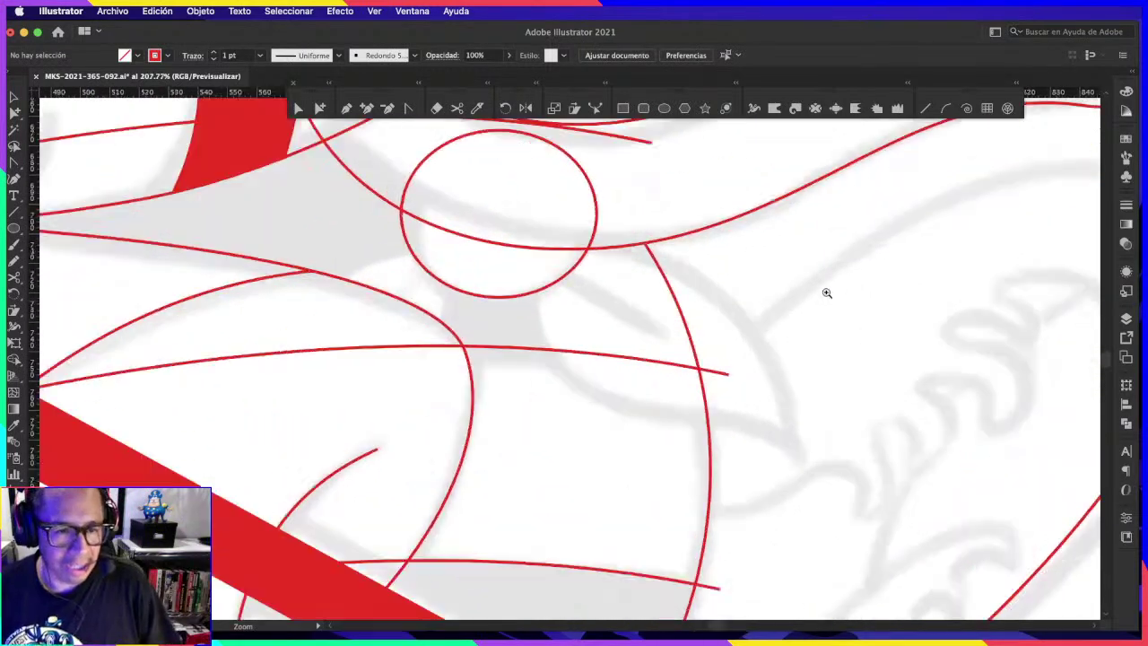
left_click(347, 108)
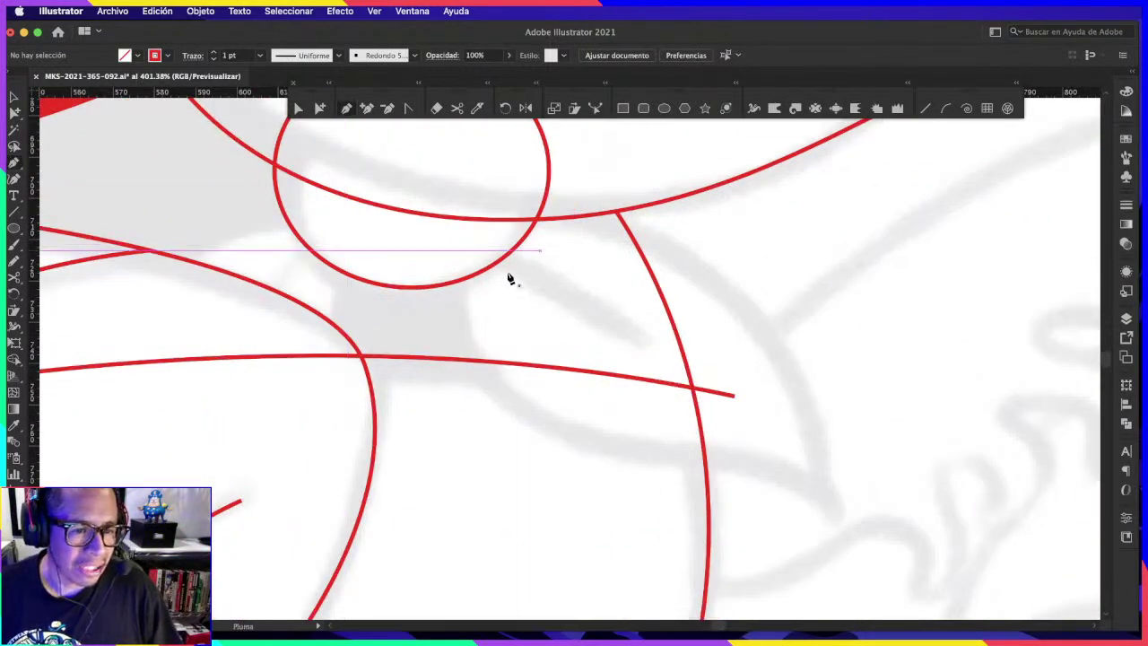
Step: Draw the pointed leaf outline from the circle's lower point to a tip down-right
left_click(459, 282)
key("p")
left_click(458, 282)
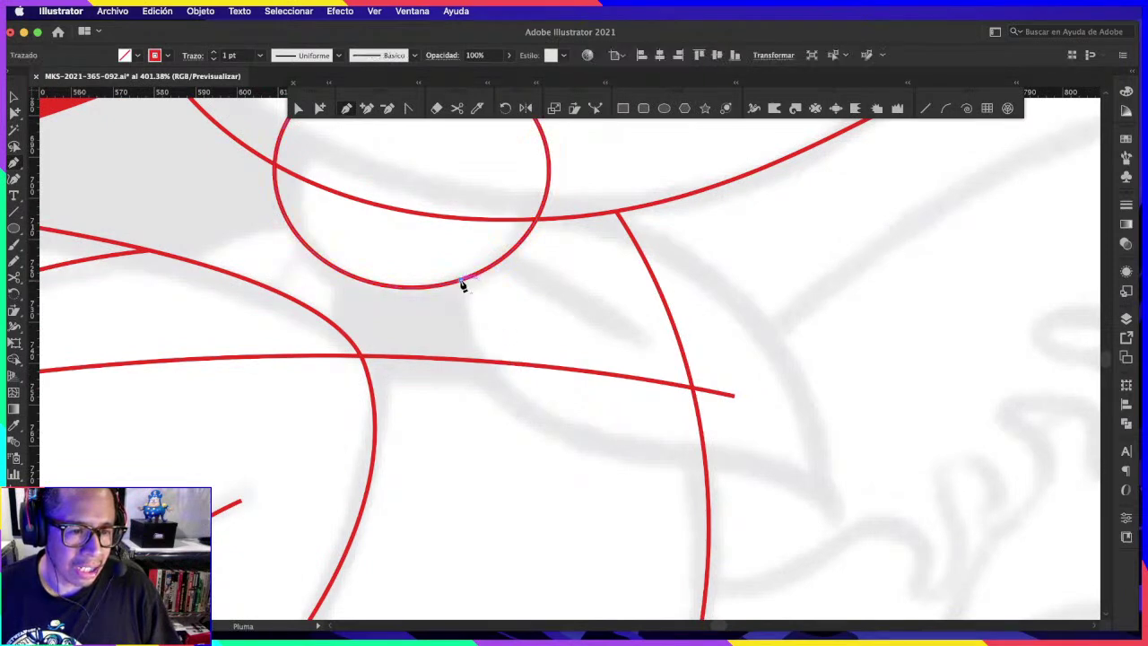
left_click_drag(563, 432, 684, 472)
key("ctrl+z")
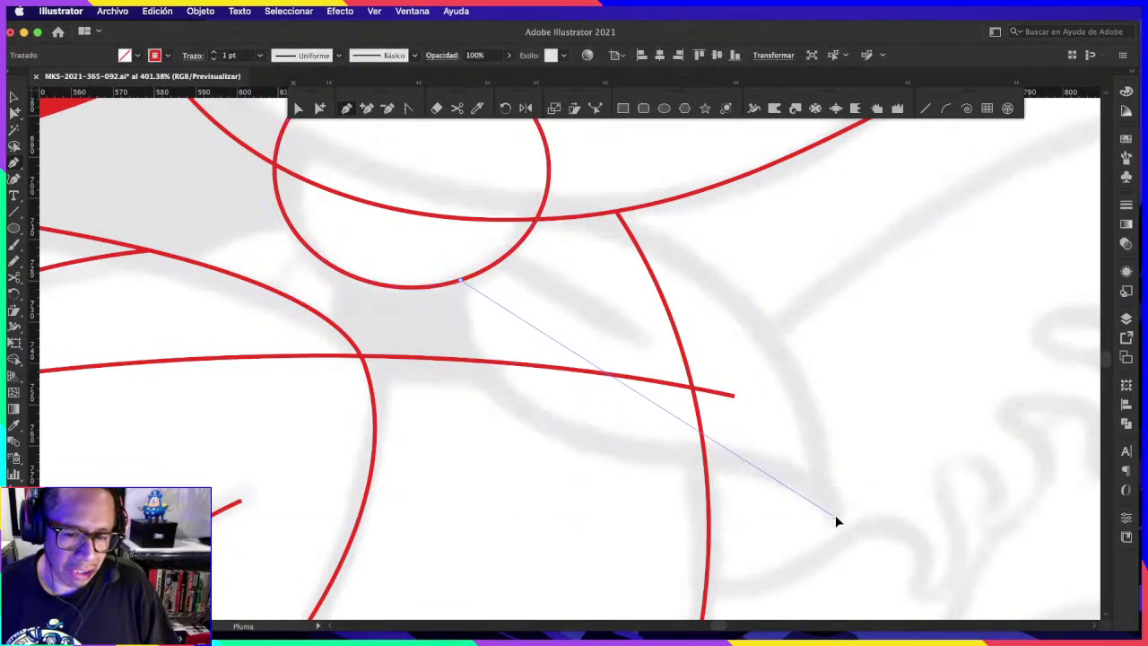
left_click(835, 515)
left_click(545, 207)
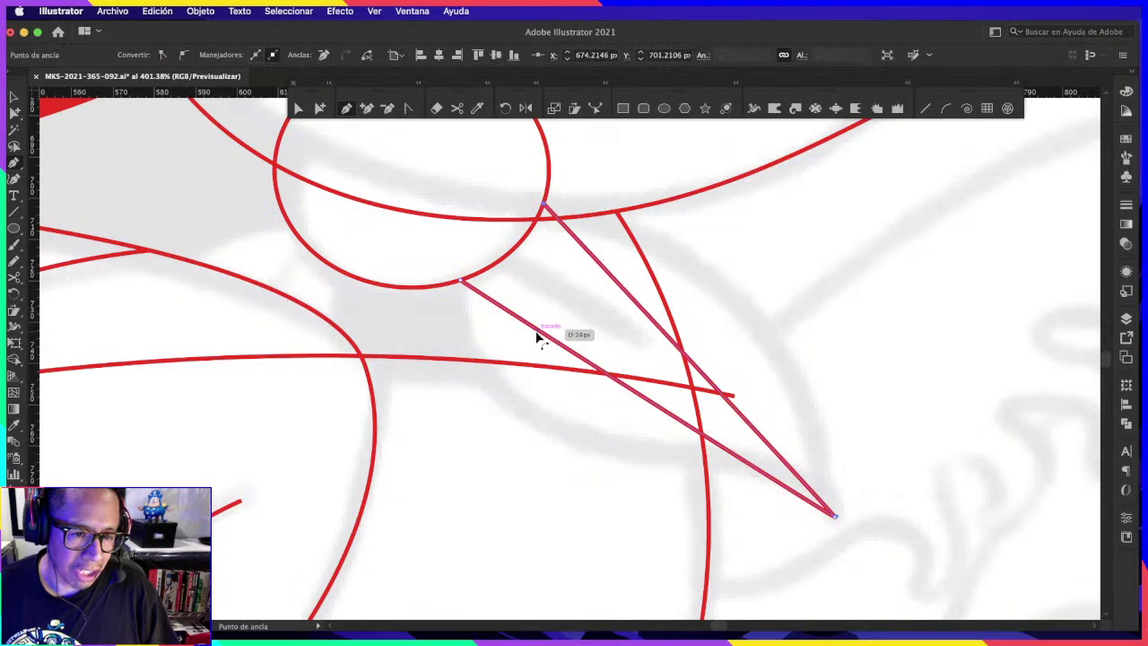
mouse_move(535, 331)
left_mouse_down()
mouse_move(506, 404)
mouse_move(544, 436)
left_mouse_up()
key("p")
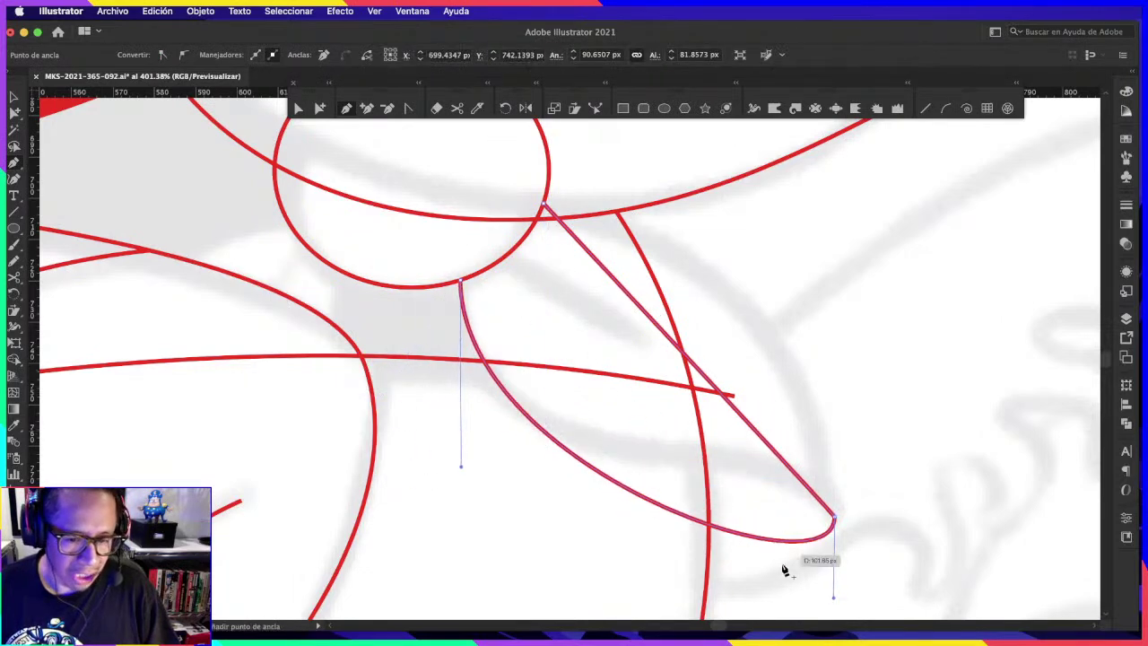
left_click_drag(838, 603, 708, 439)
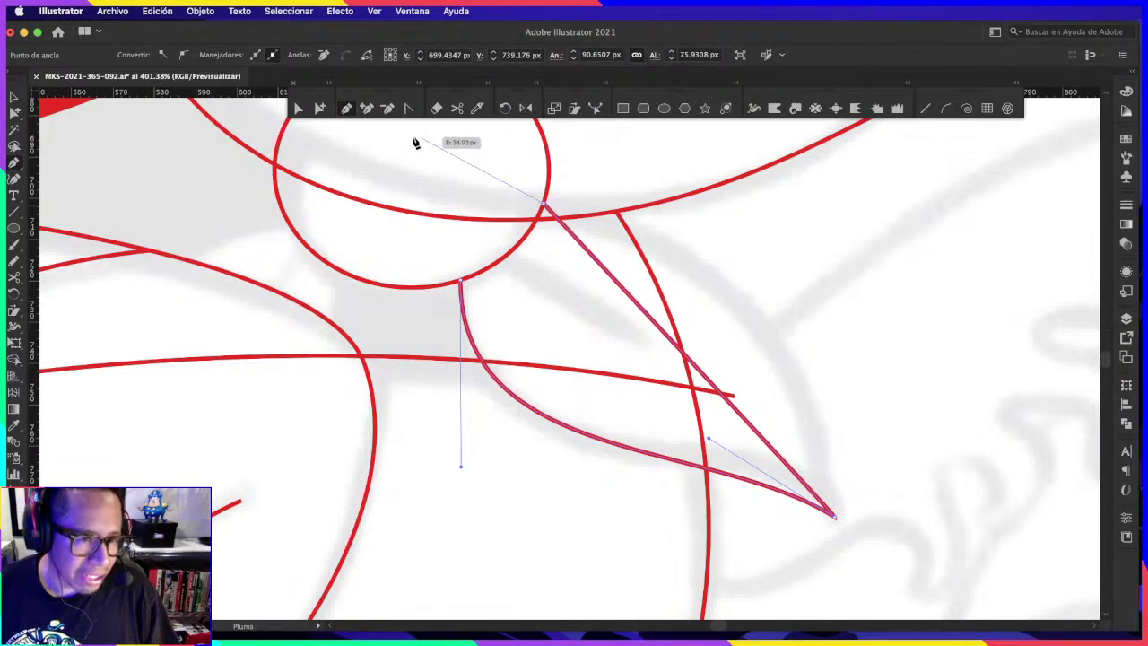
Step: Curve the leaf's upper edge outward and refine its base and tip curves
left_click(410, 108)
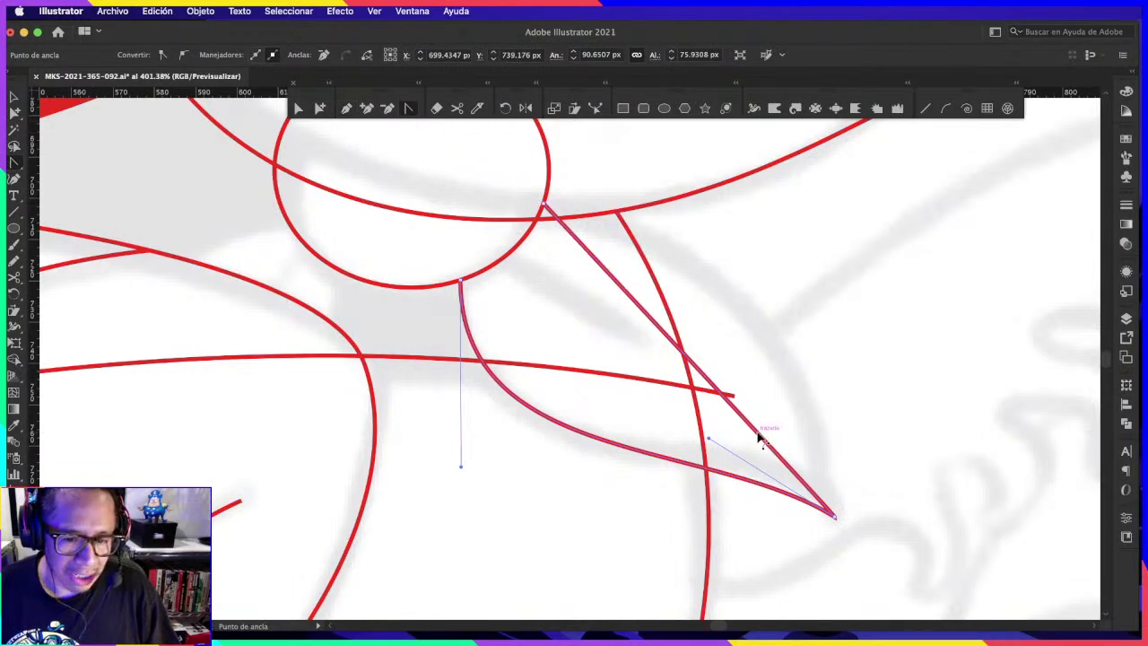
mouse_move(758, 437)
left_mouse_down()
mouse_move(857, 377)
mouse_move(834, 334)
left_mouse_up()
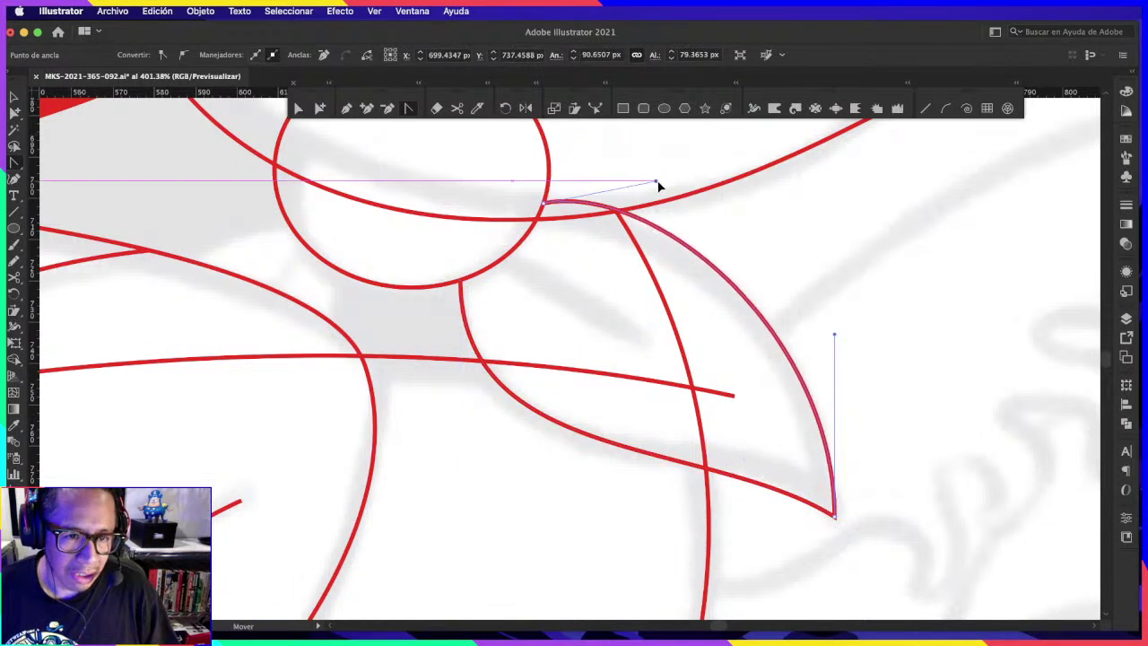
left_click_drag(563, 133, 656, 204)
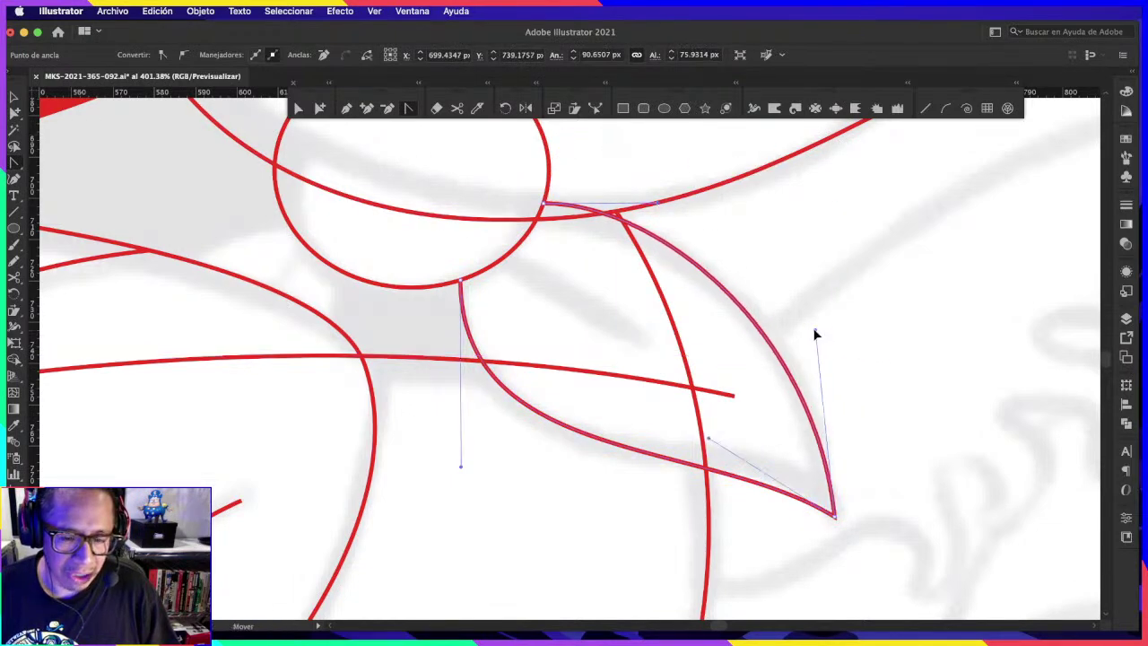
left_click_drag(835, 336, 819, 321)
scroll(819, 321, "down", 5)
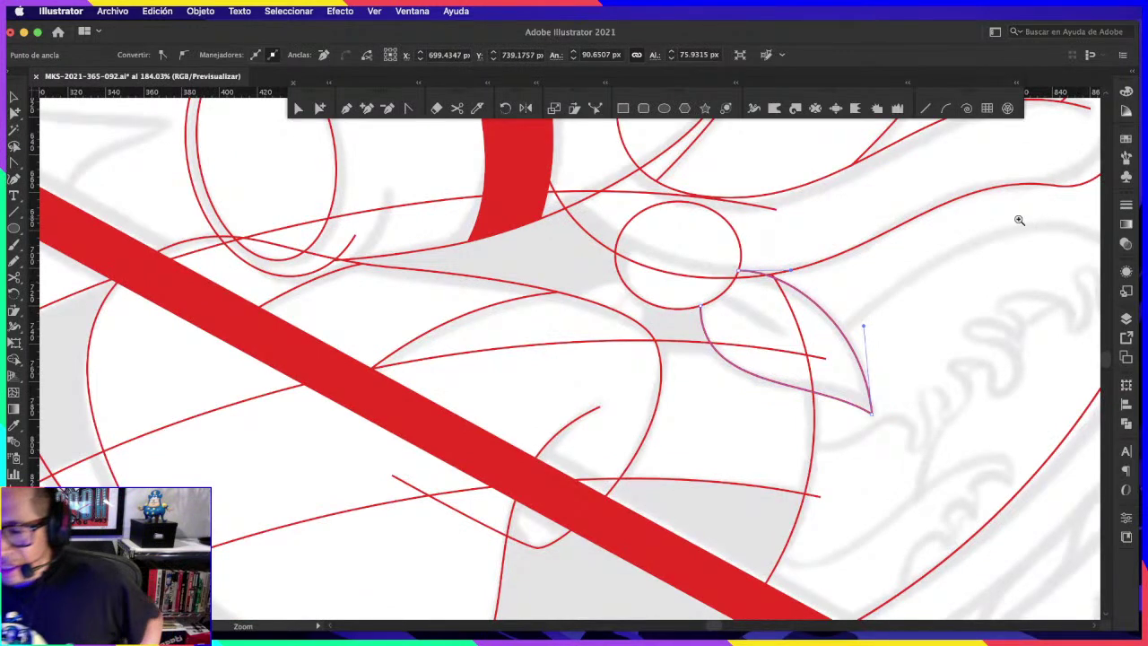
mouse_move(935, 309)
left_mouse_down()
mouse_move(801, 280)
mouse_move(775, 292)
left_mouse_up()
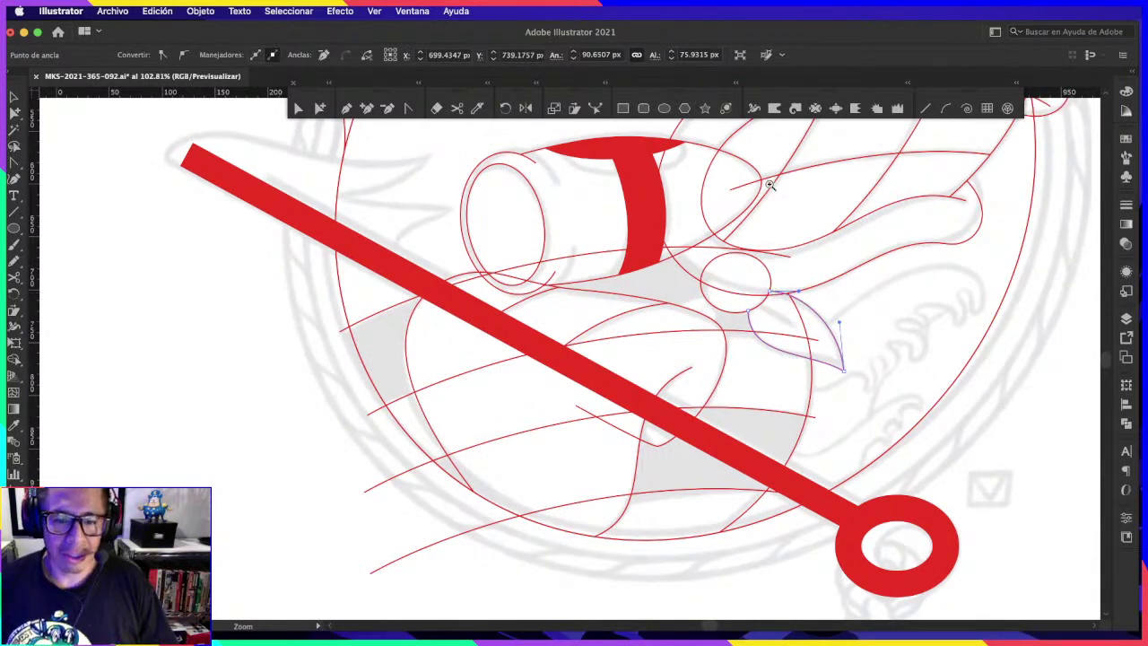
left_click_drag(787, 264, 802, 278)
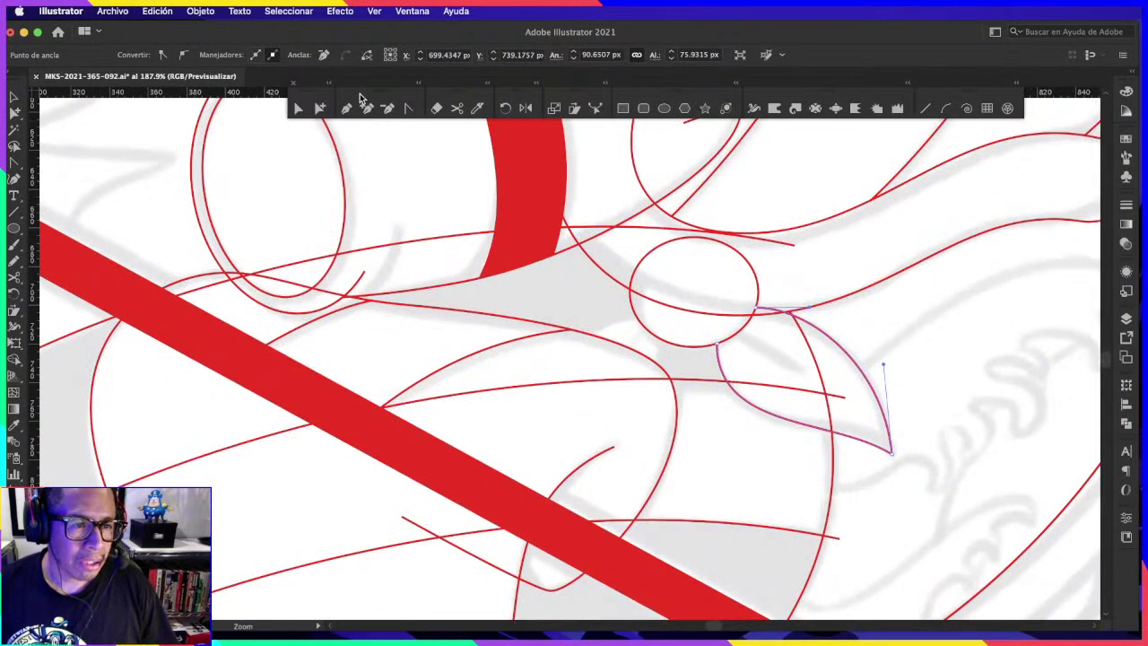
left_click(944, 376)
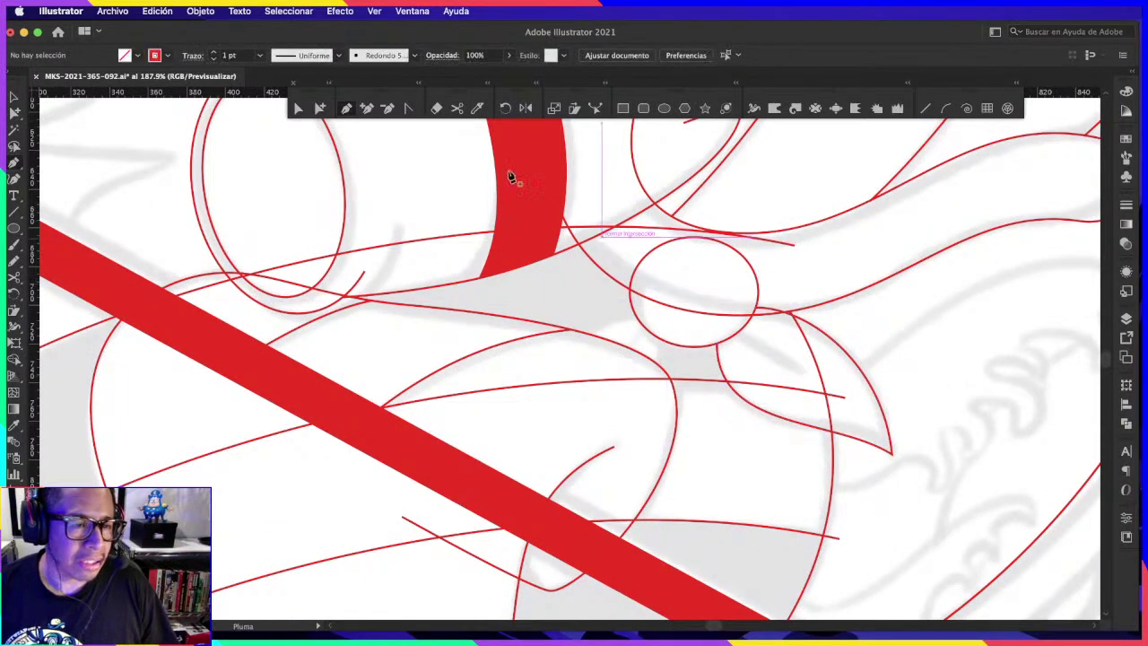
Step: Nudge the leaf's base anchor into place on the circle
left_click(344, 109)
scroll(754, 327, "up", 5)
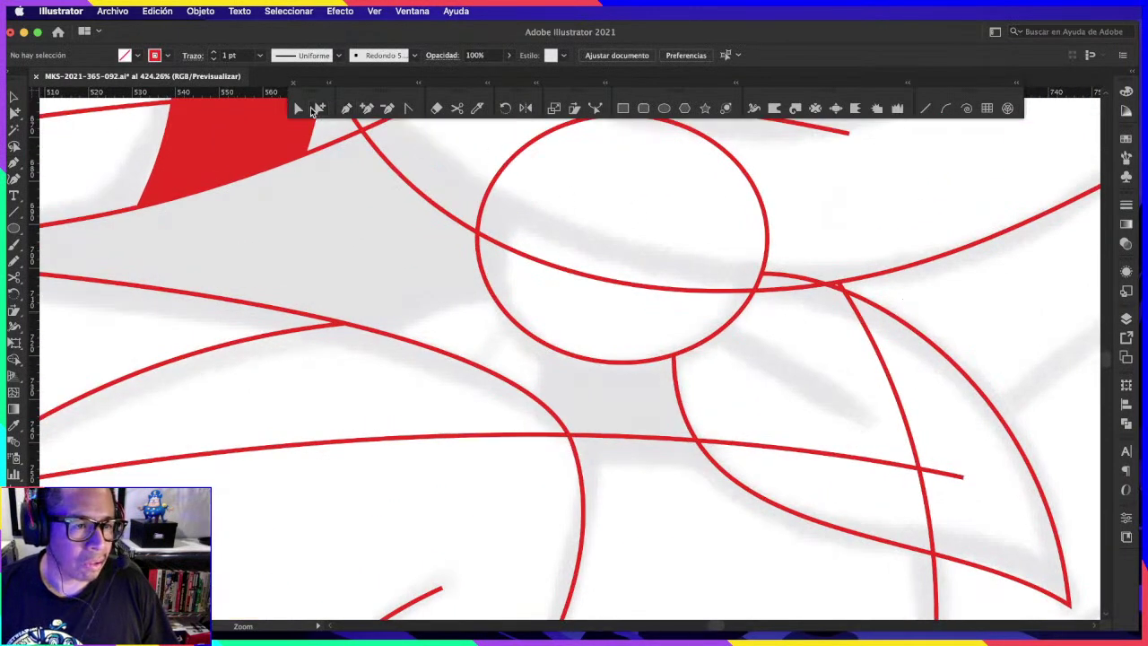
mouse_move(760, 289)
left_mouse_down()
mouse_move(767, 310)
mouse_move(793, 296)
left_mouse_up()
scroll(760, 288, "up", 3)
scroll(726, 314, "down", 2)
scroll(852, 337, "down", 1)
scroll(861, 324, "up", 2)
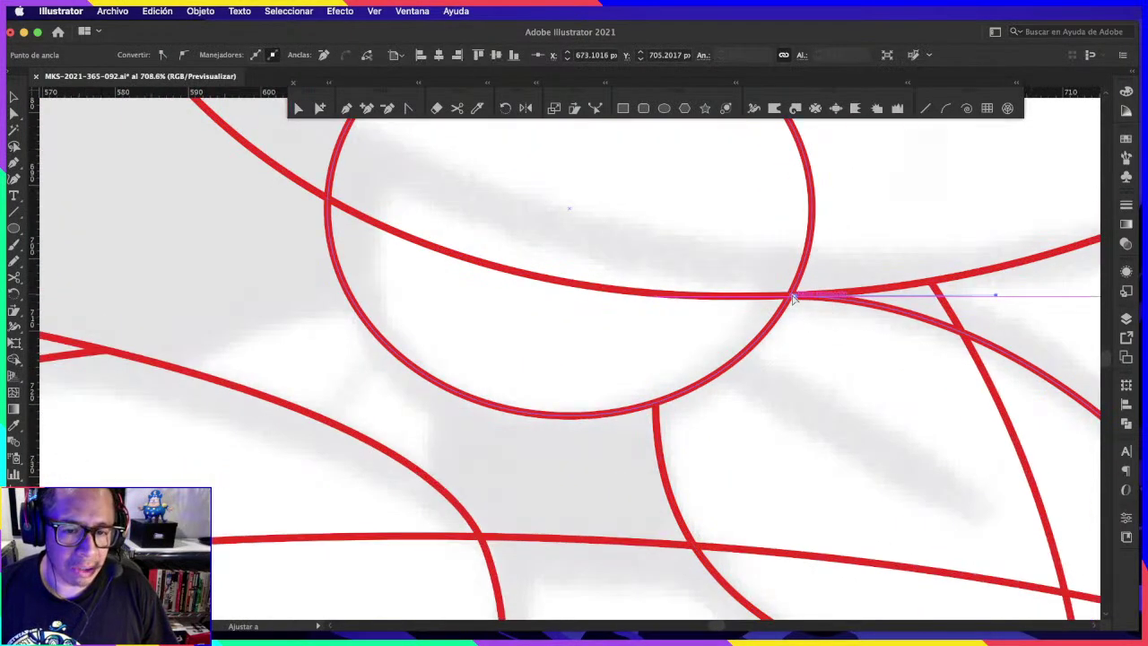
scroll(885, 290, "up", 1)
scroll(885, 290, "up", 1)
left_click(815, 288)
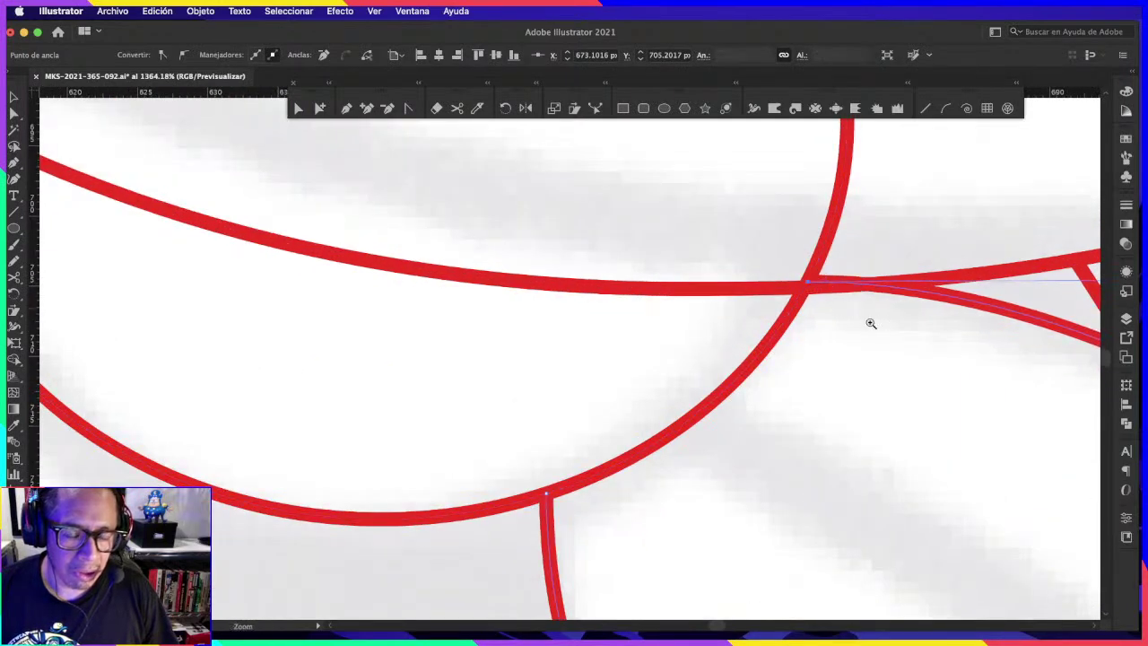
scroll(871, 323, "down", 1)
scroll(790, 341, "down", 2)
scroll(790, 341, "right", 3)
left_click(785, 347)
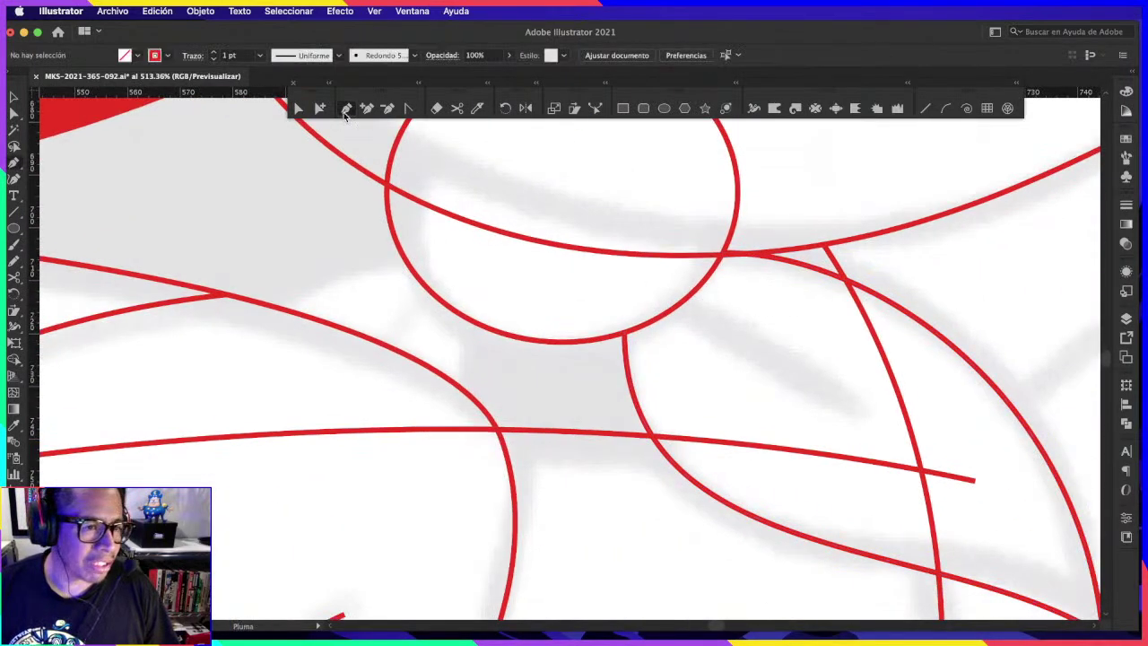
Step: Draw the leaf's centre vein curving from the circle into the leaf
left_click(685, 302)
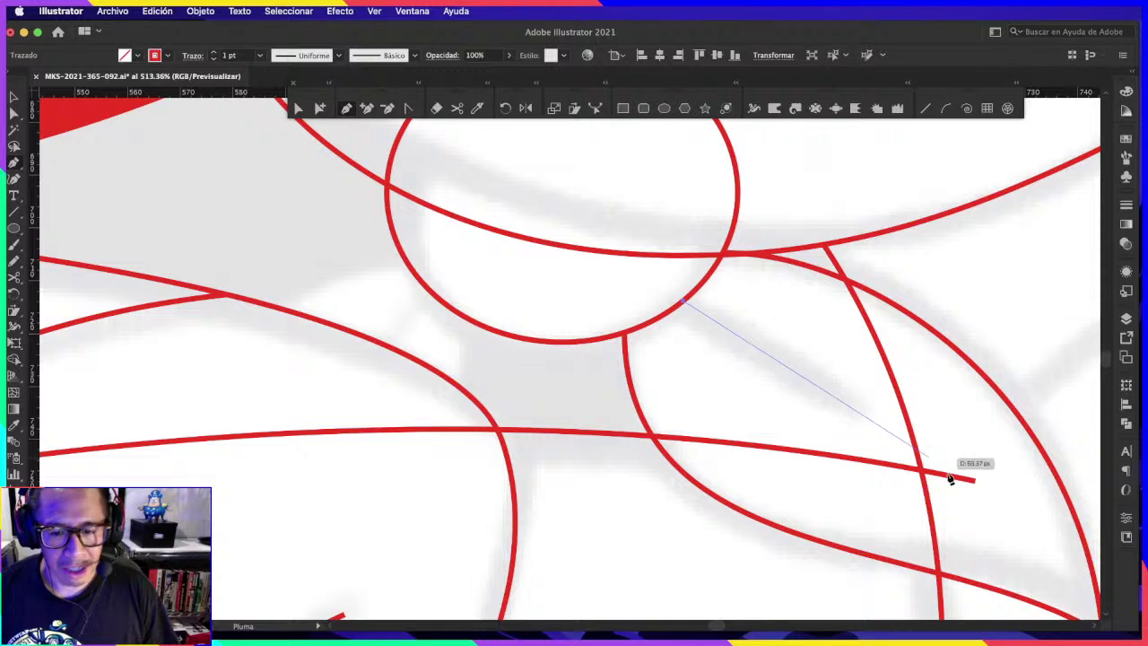
left_click_drag(929, 459, 1013, 535)
scroll(769, 307, "down", 5)
scroll(871, 308, "down", 3)
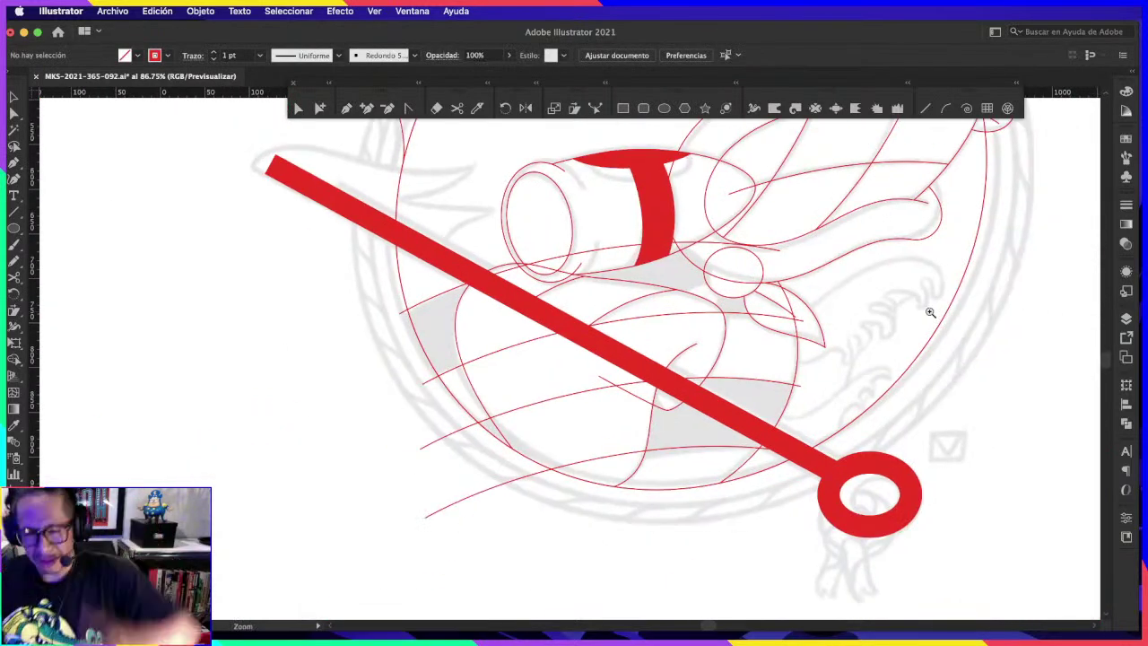
scroll(861, 269, "up", 3)
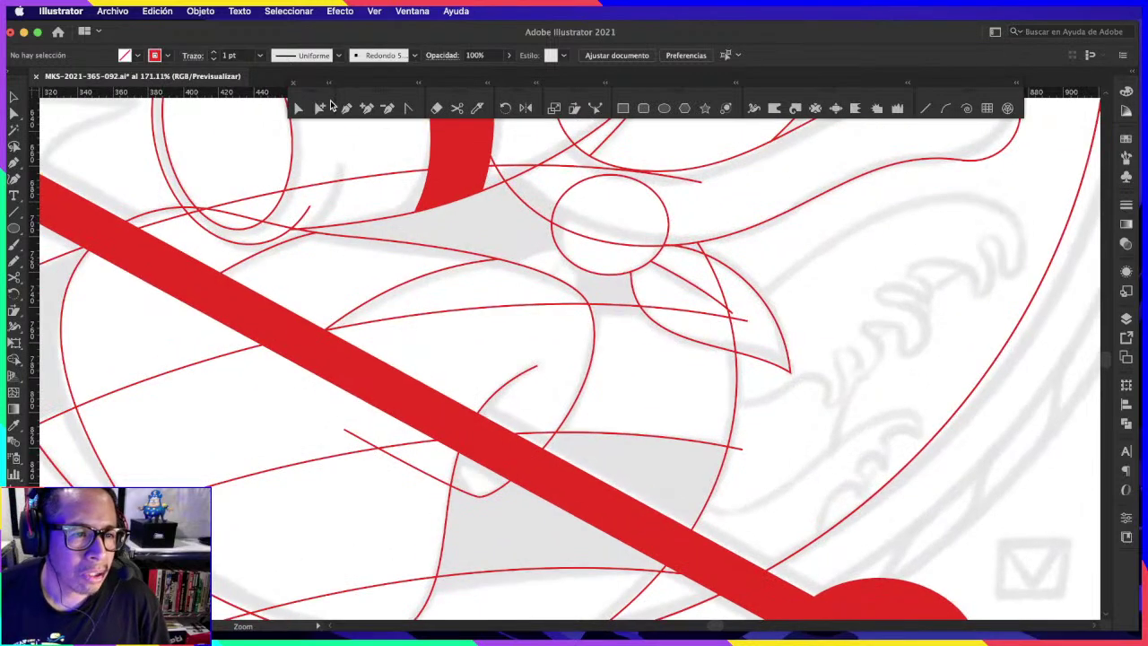
Step: Create a vertically mirrored copy of the veined leaf
left_click(699, 263)
key("a")
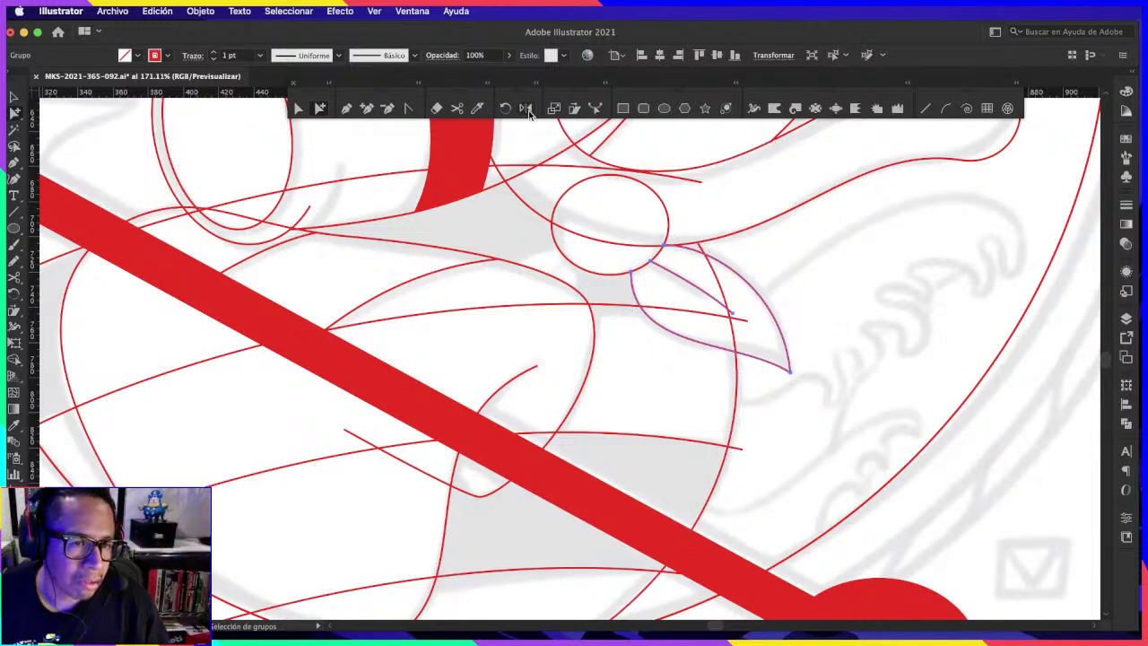
left_click(696, 238, "alt")
key("Return")
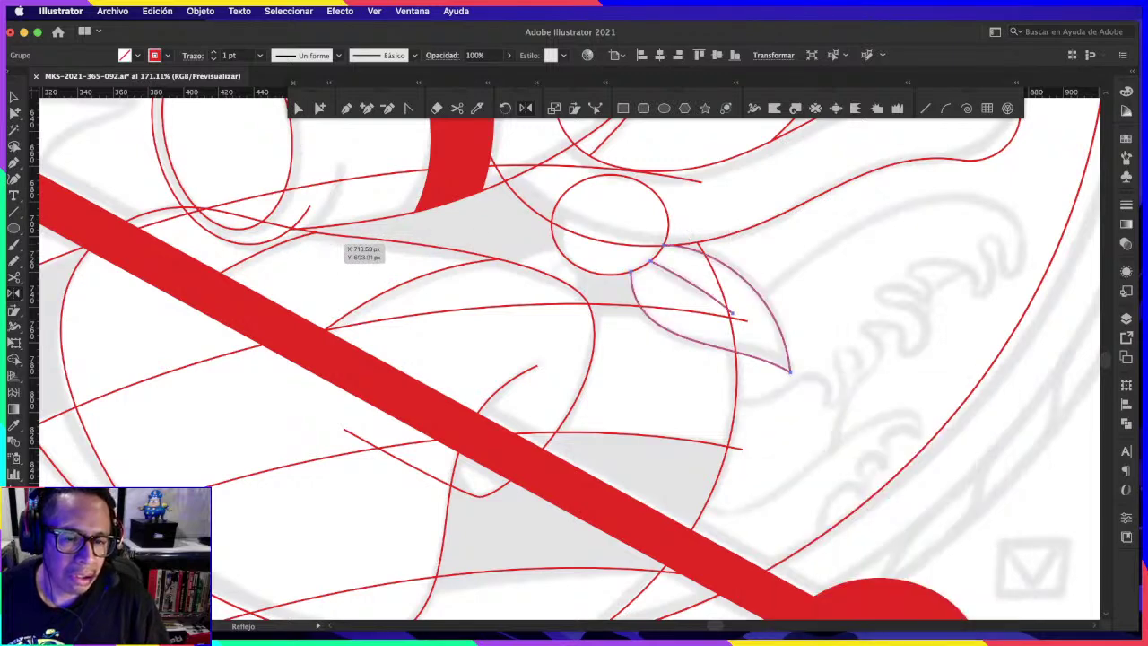
left_click_drag(636, 313, 636, 313)
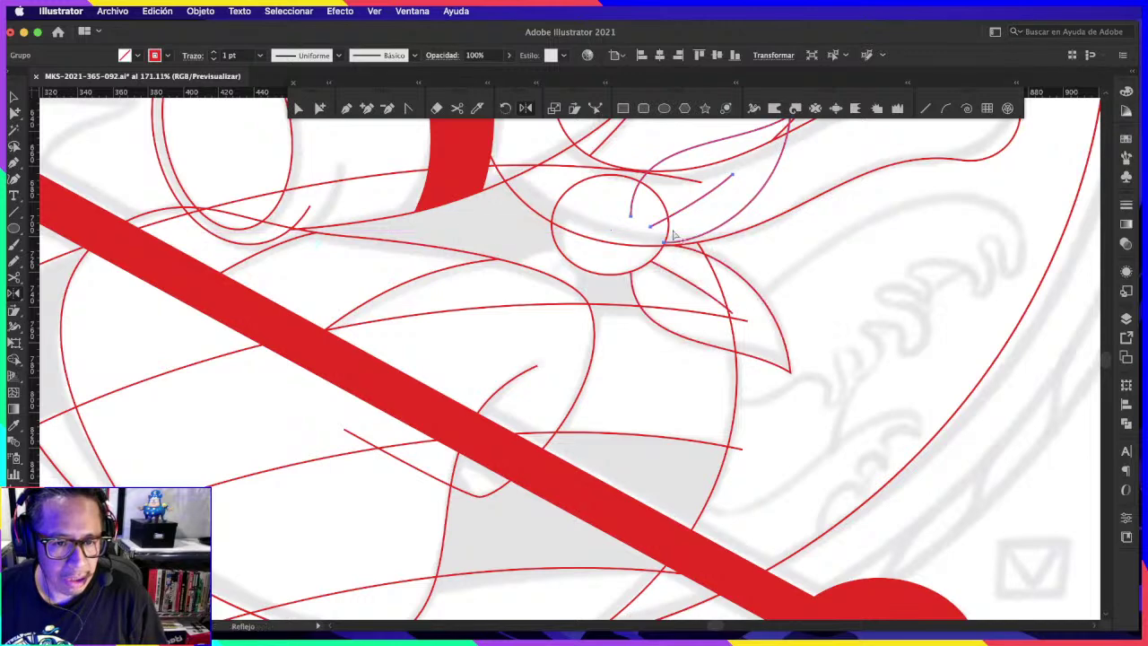
left_click_drag(905, 240, 810, 266)
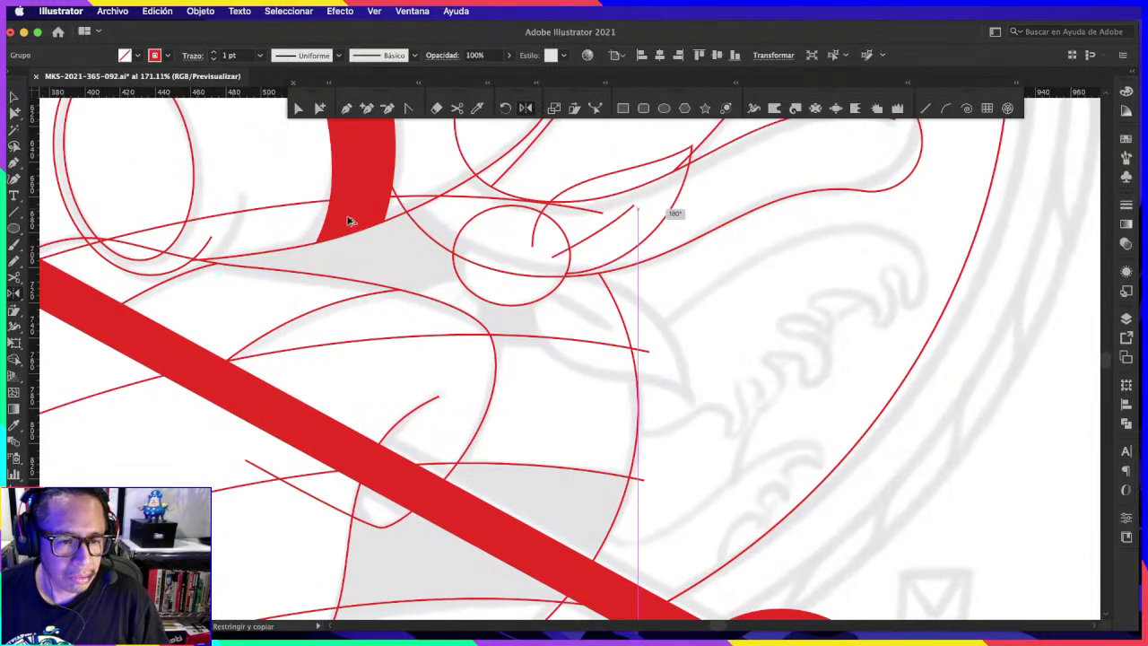
key("ctrl")
double_click(526, 109)
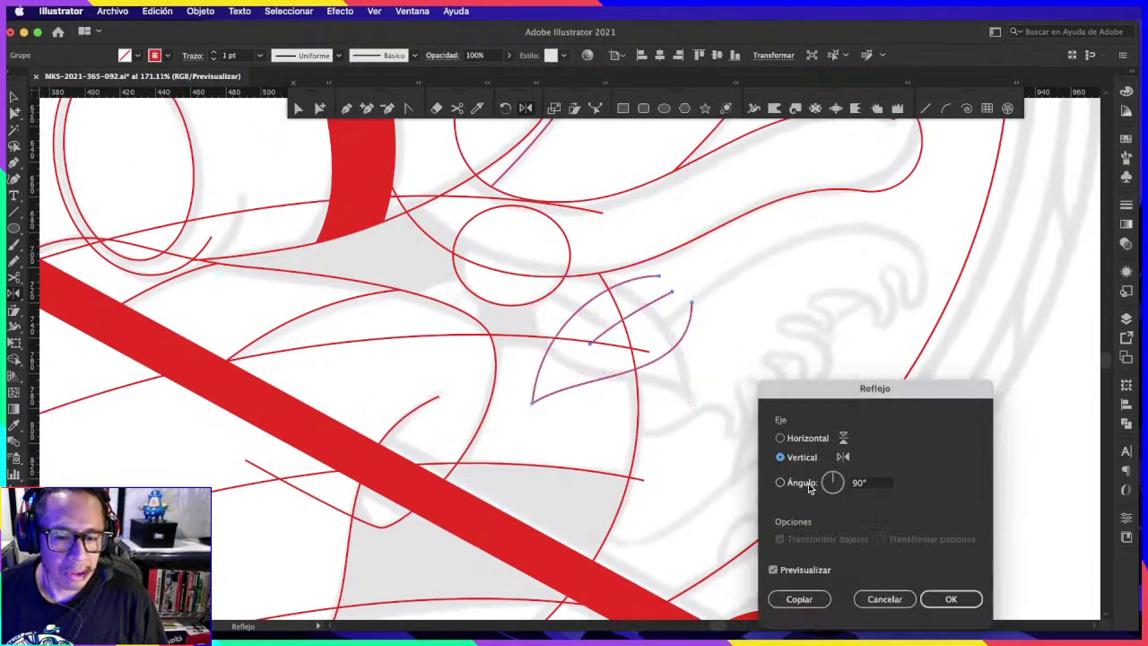
left_click(794, 601)
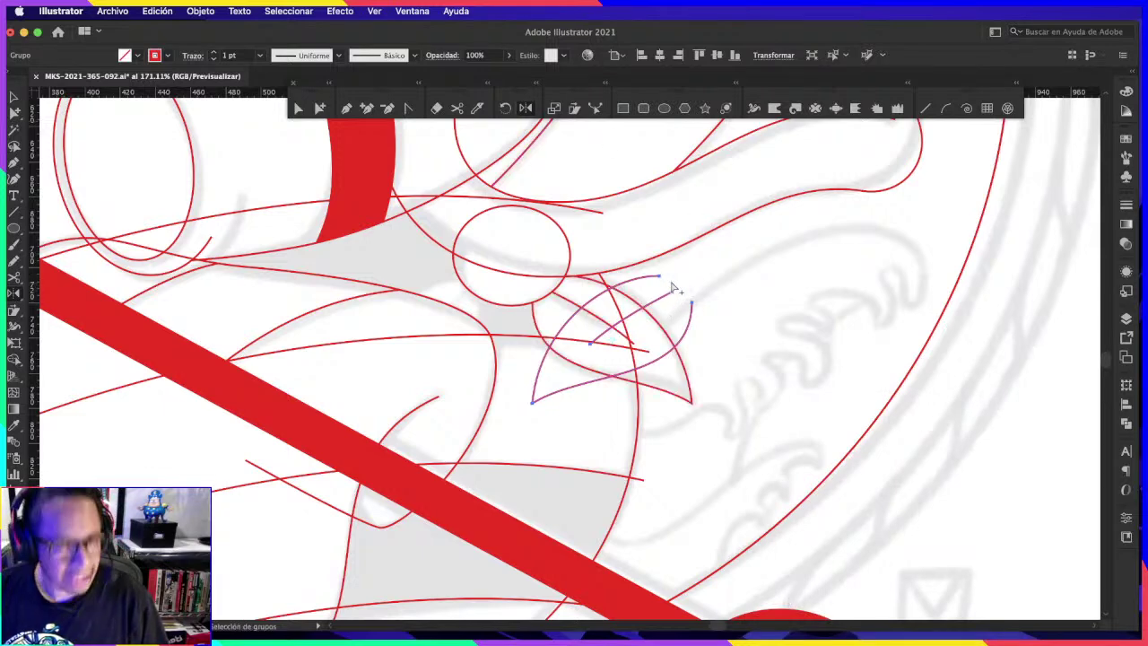
Step: Move the mirrored leaf left of the circle, shrink it and rotate it to match the sketch
left_click_drag(673, 299, 484, 276)
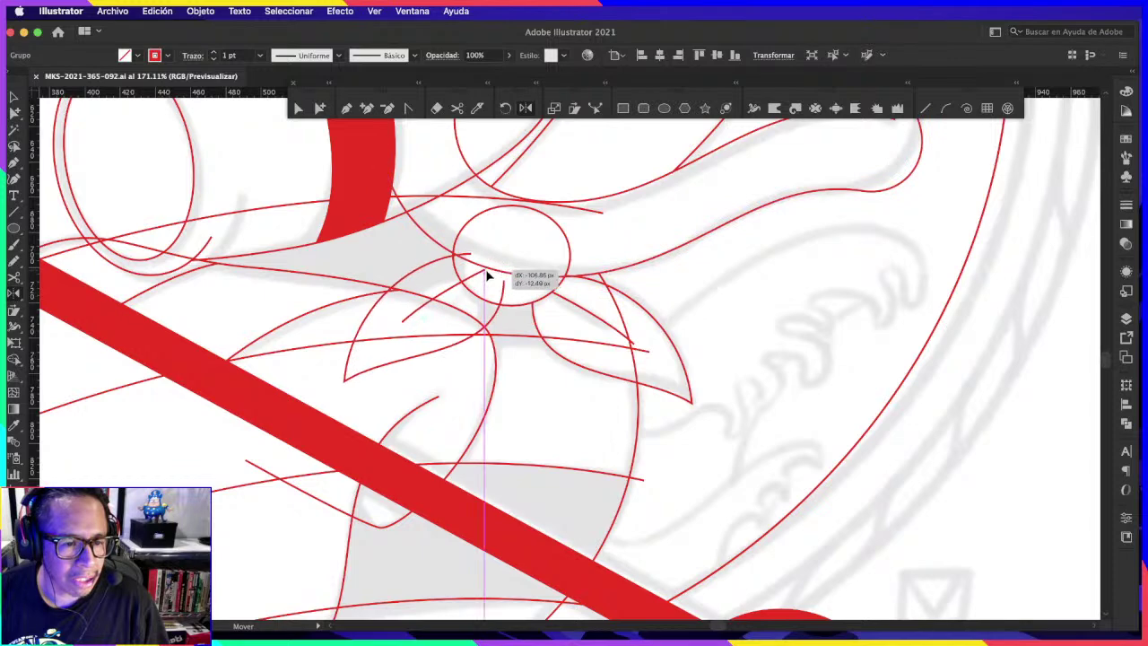
key("v")
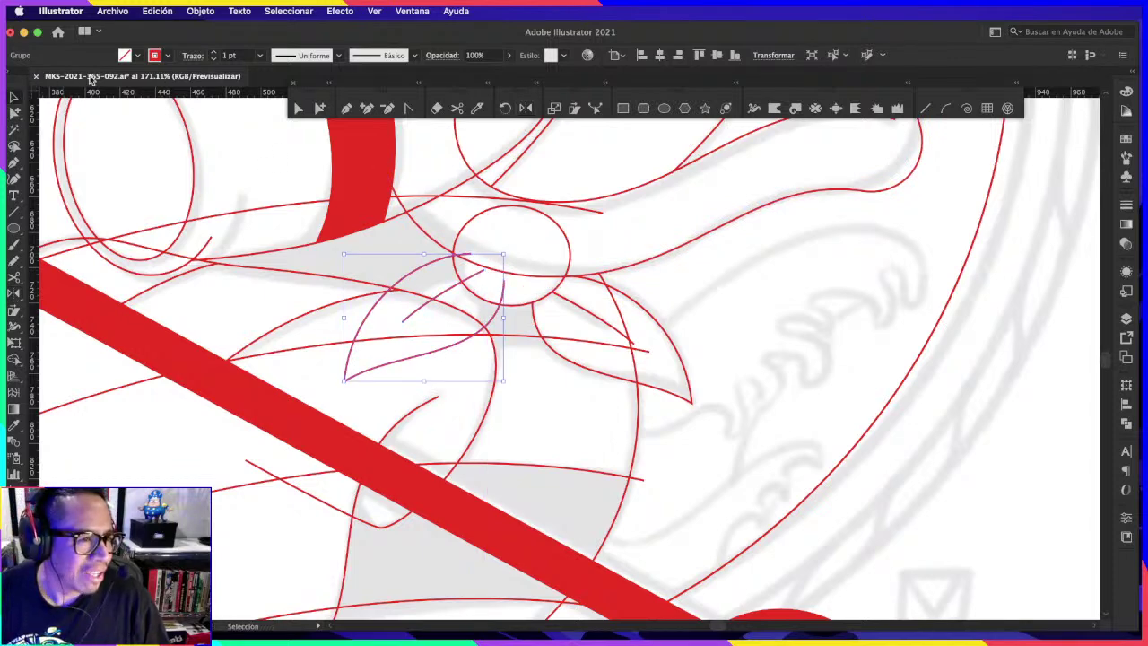
left_click_drag(503, 255, 489, 268)
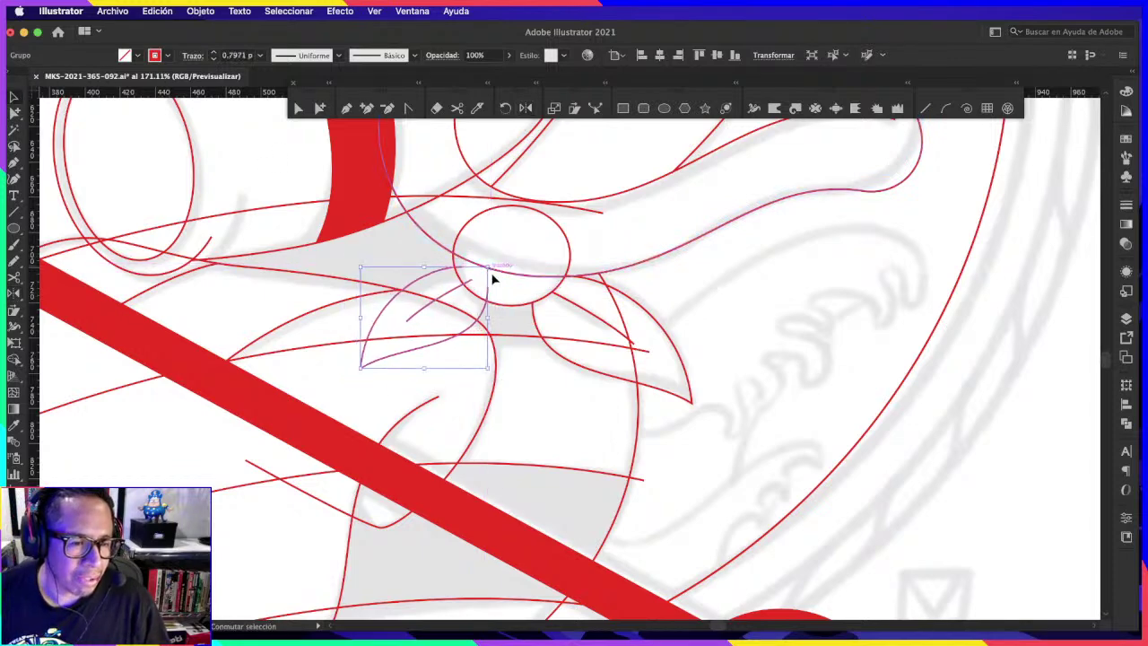
left_click_drag(485, 310, 485, 296)
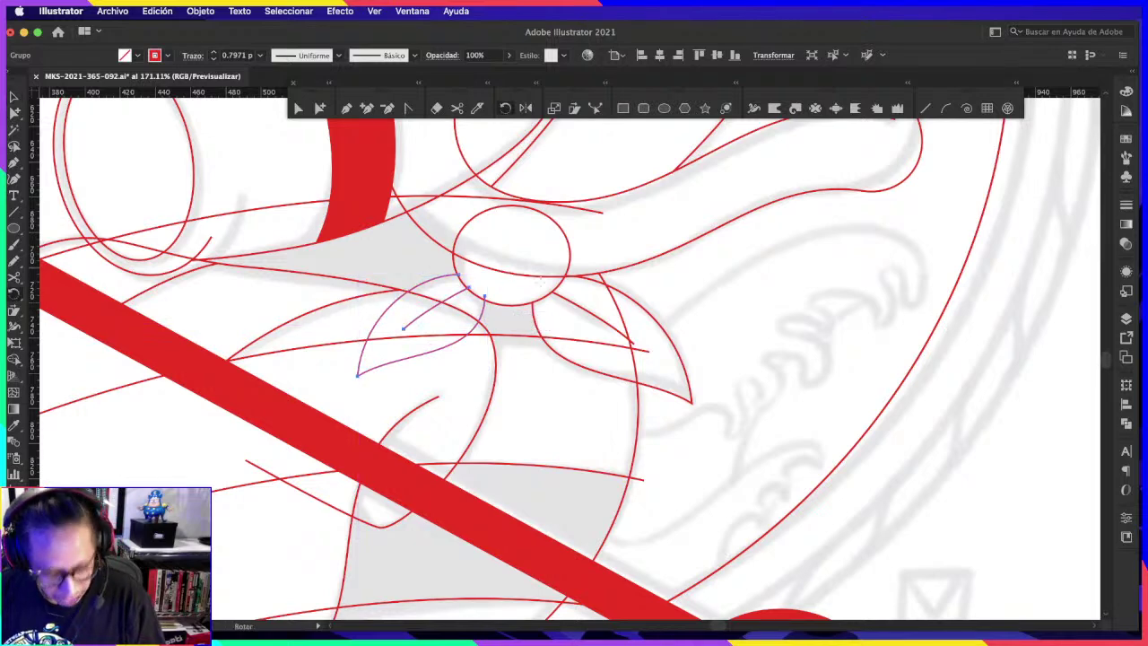
left_click_drag(468, 224, 486, 230)
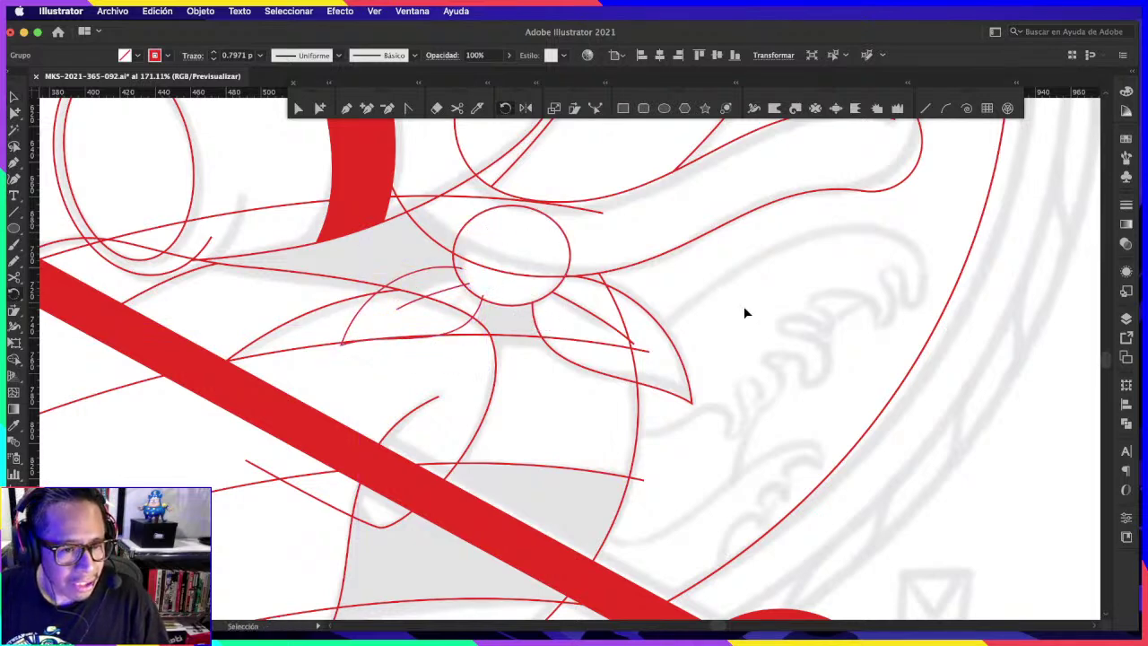
scroll(744, 313, "down", 5)
scroll(828, 230, "up", 5)
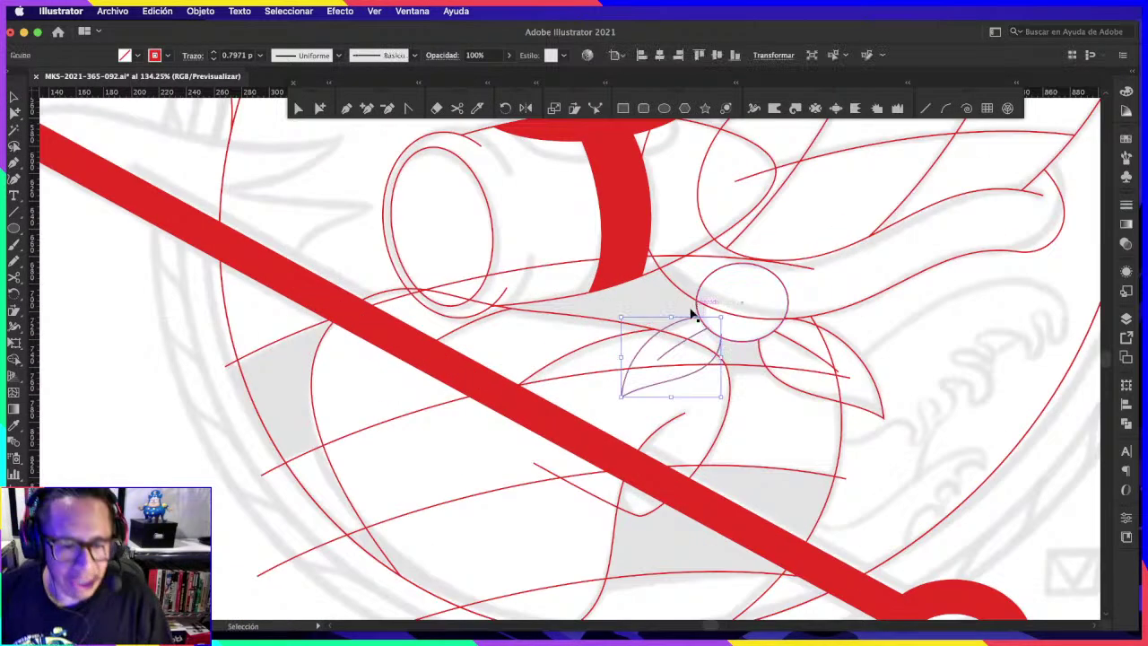
mouse_move(691, 313)
left_mouse_down()
mouse_move(599, 381)
mouse_move(615, 395)
left_mouse_up()
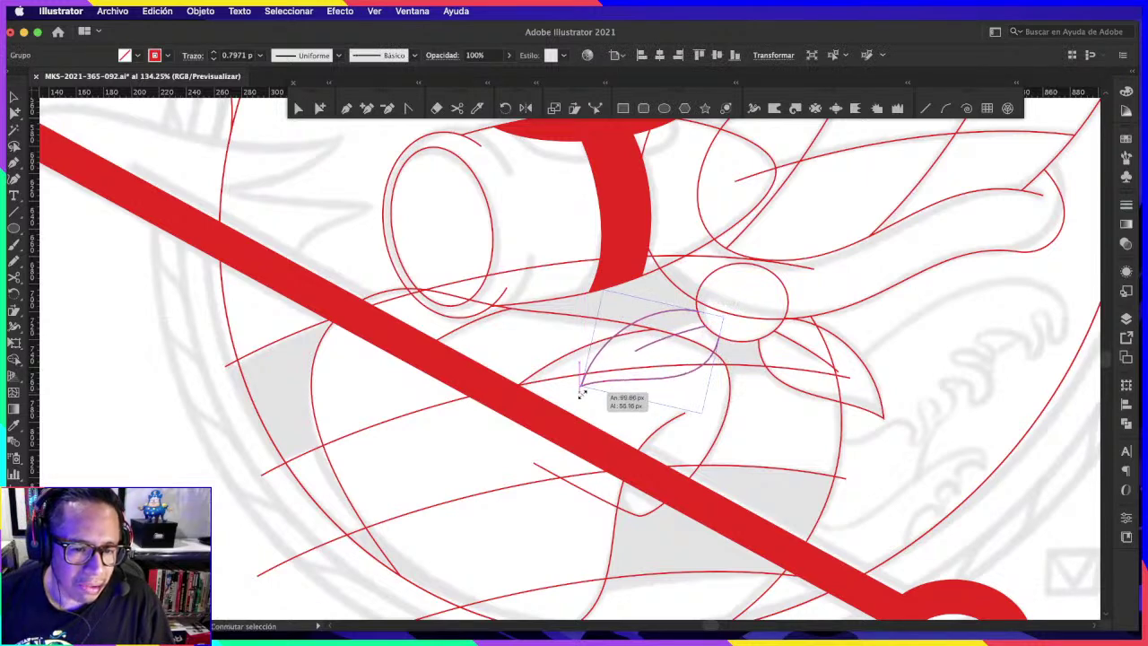
left_click(814, 415)
scroll(730, 367, "down", 5)
scroll(891, 373, "down", 2)
Step: Drag the red cane stroke's left end anchor up-left to meet the sketched cane tip
scroll(947, 375, "right", 5)
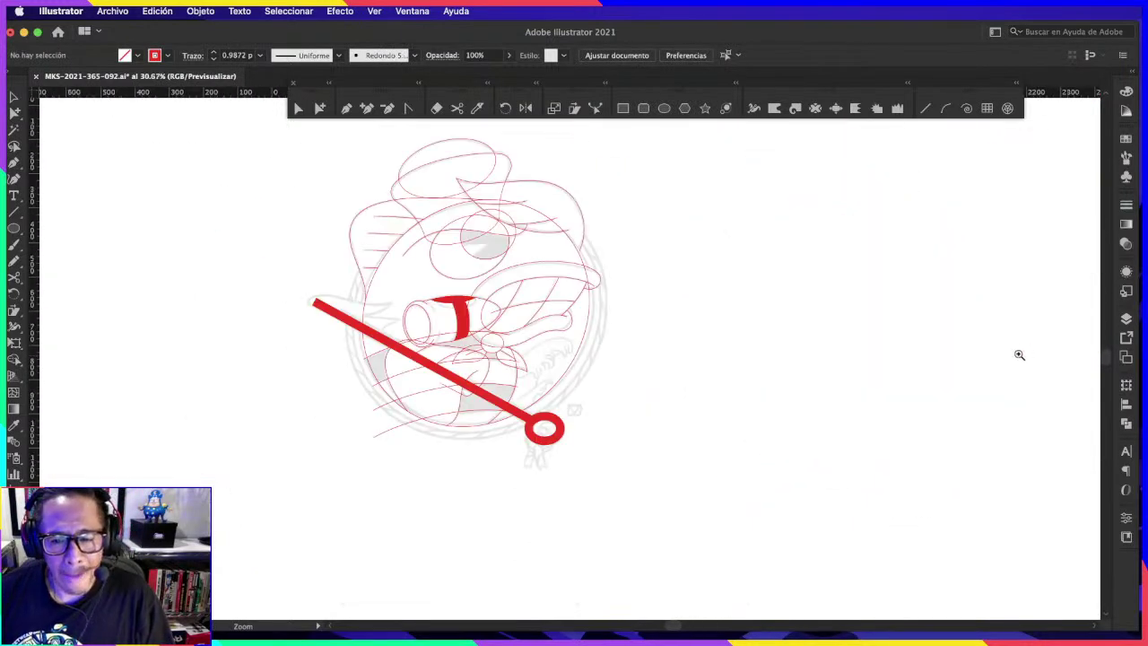
scroll(696, 301, "up", 1)
scroll(640, 275, "up", 1)
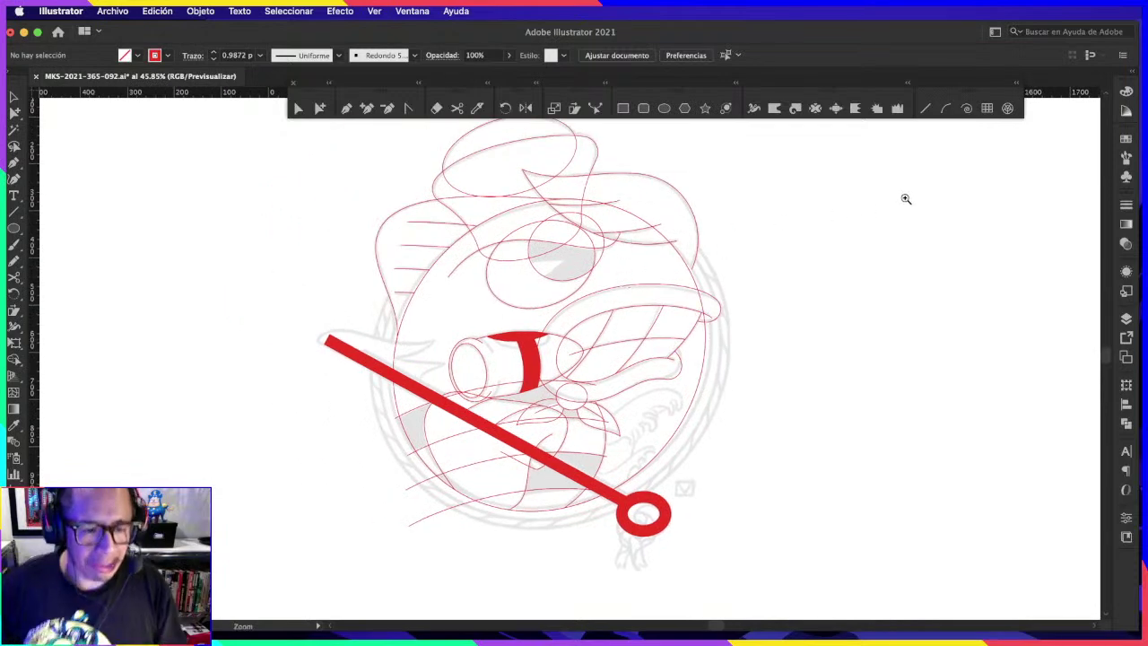
scroll(339, 339, "up", 2)
left_click(371, 387)
scroll(587, 326, "down", 3)
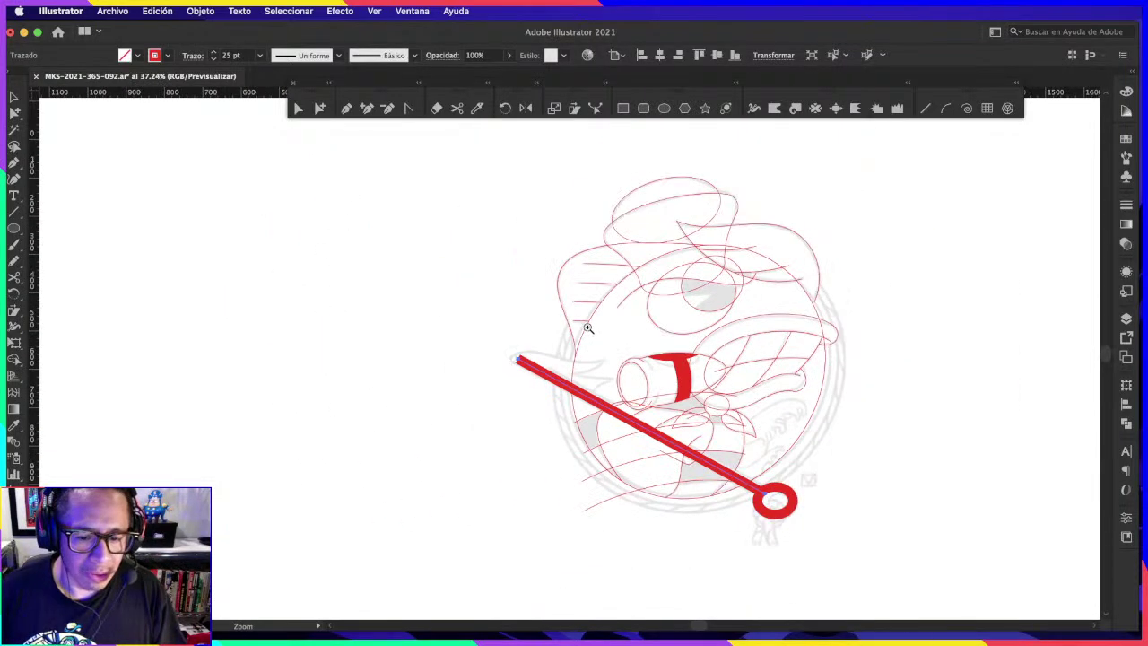
scroll(584, 302, "up", 2)
scroll(623, 327, "up", 1)
left_click_drag(624, 326, 465, 322)
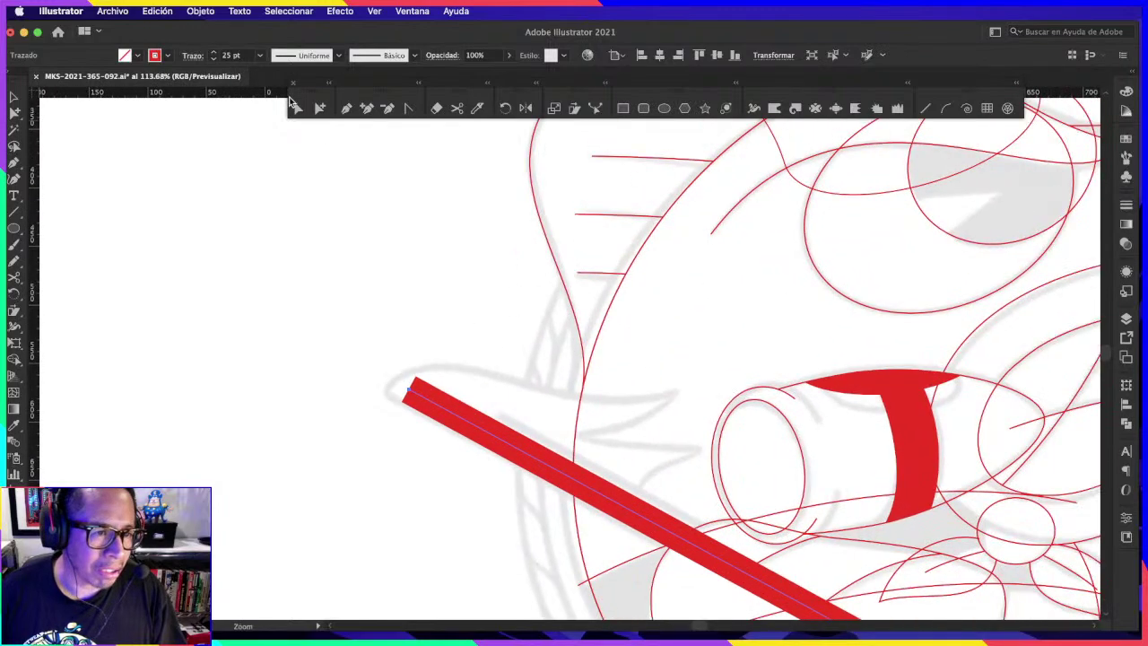
scroll(340, 315, "up", 3)
left_click_drag(479, 462, 451, 446)
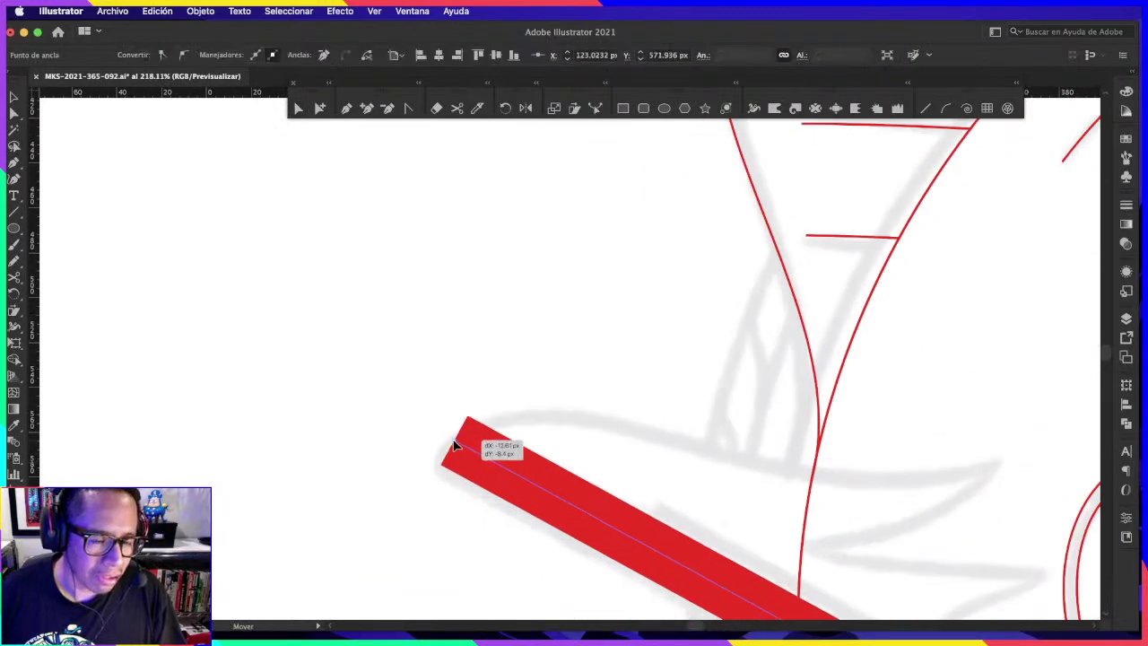
scroll(533, 384, "down", 2)
scroll(533, 384, "down", 1)
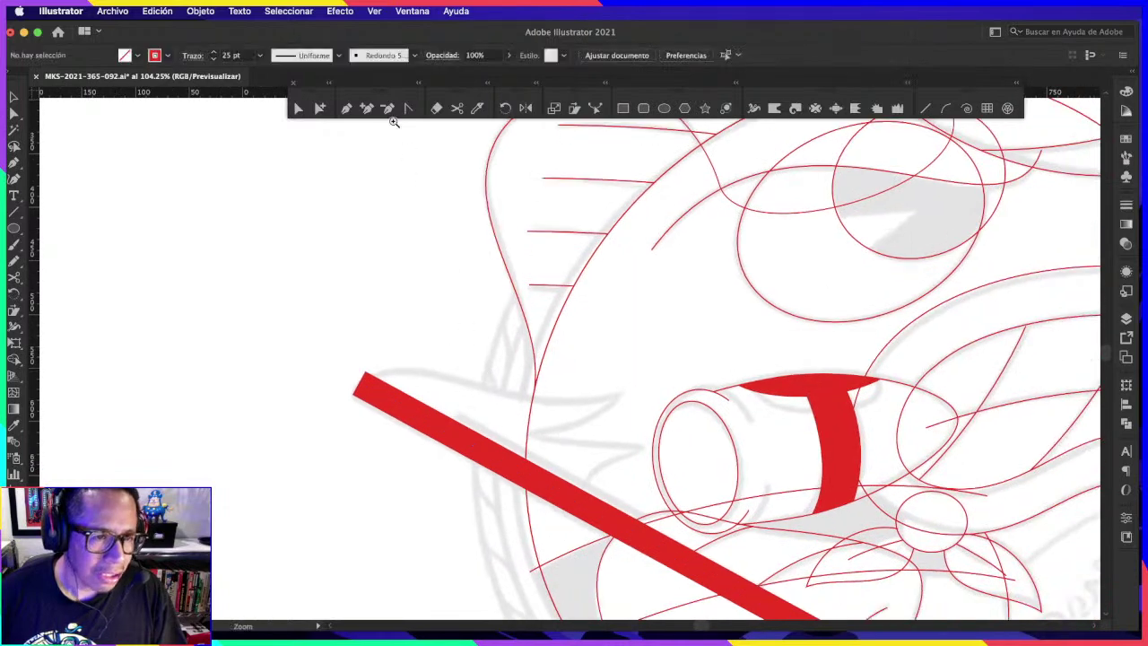
Step: Draw a zigzag flame path from the cane's left end, curving back into the cane
left_click(366, 383)
left_click(636, 402)
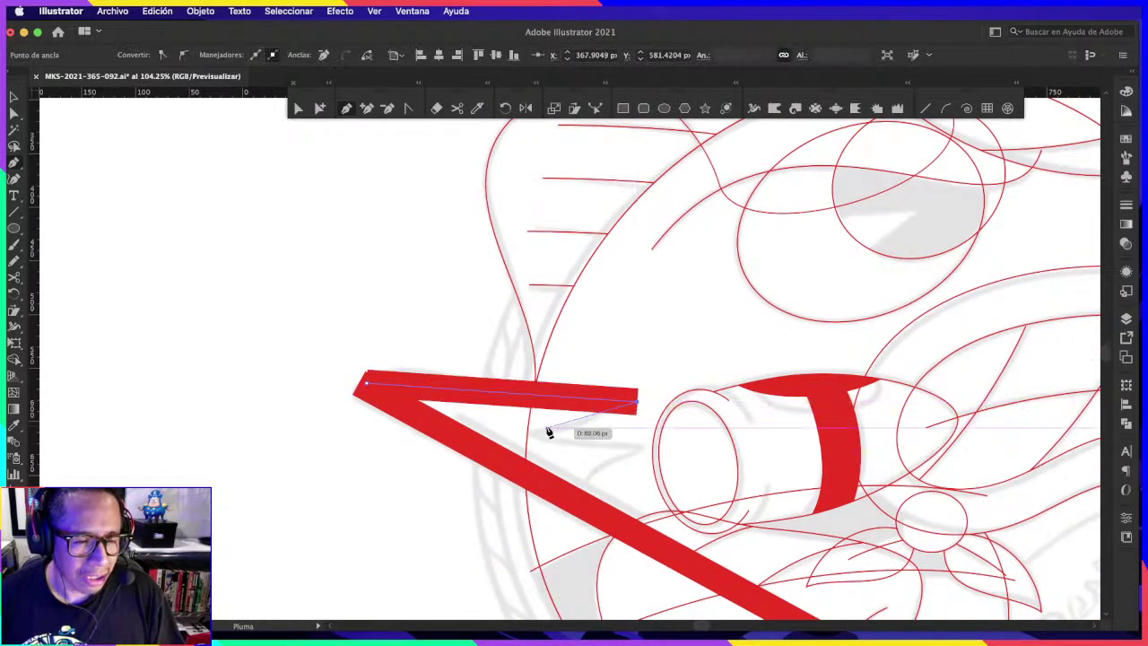
left_click(548, 427)
left_click(642, 450)
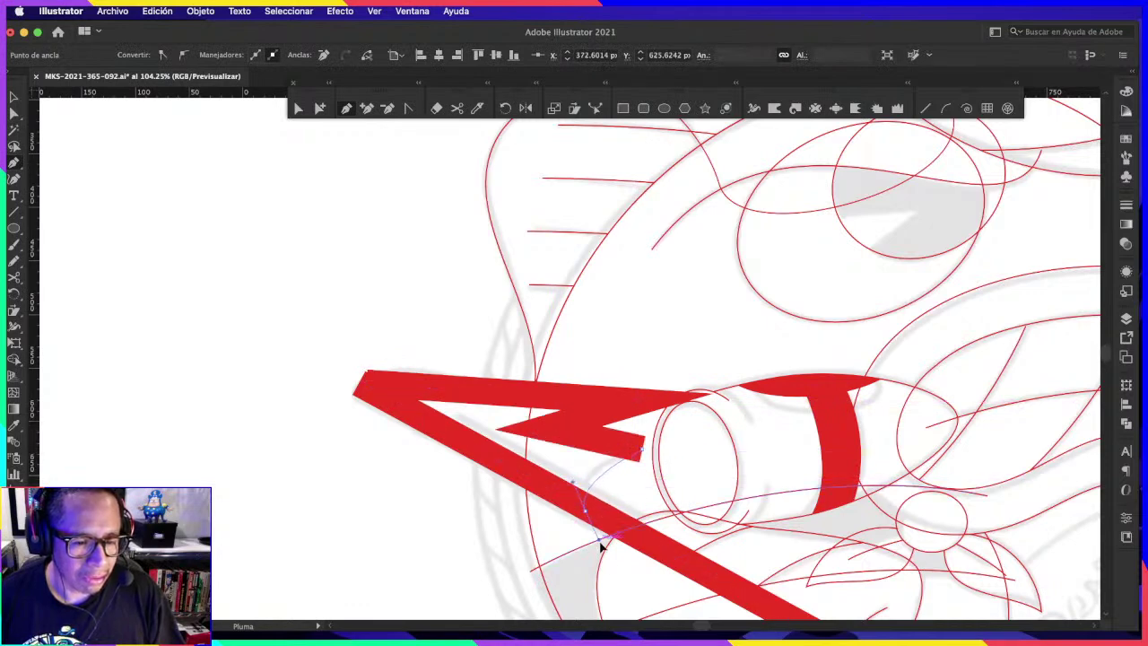
left_click_drag(594, 511, 618, 548)
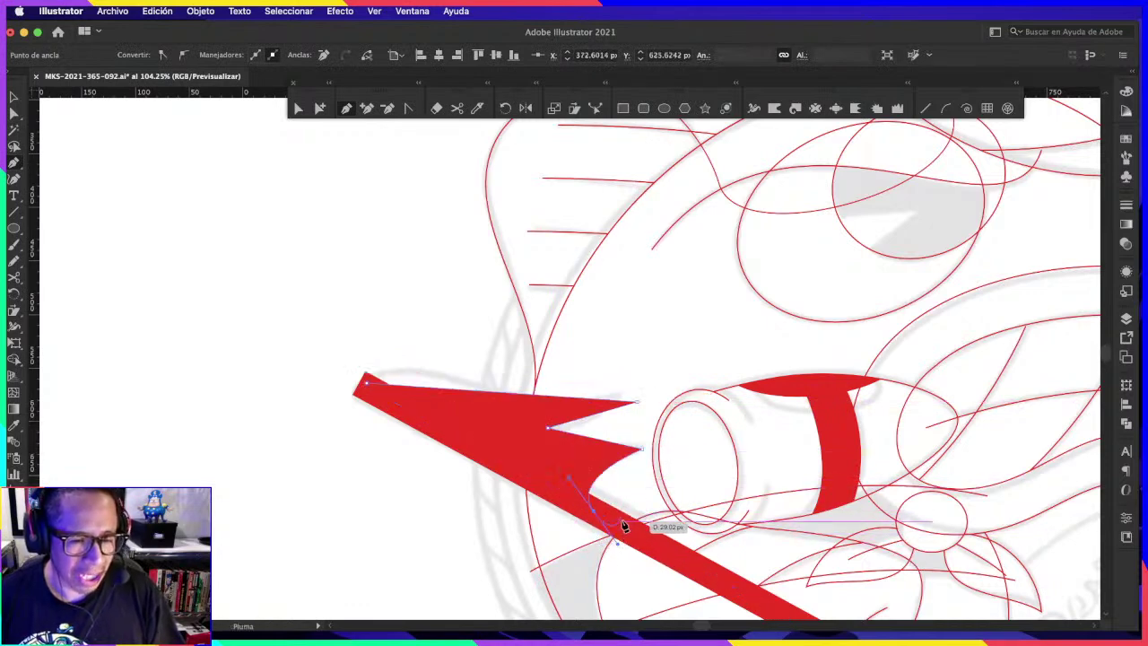
Step: Nudge one of the flame's zigzag points slightly lower
left_click_drag(459, 373, 504, 351)
scroll(504, 351, "down", 5)
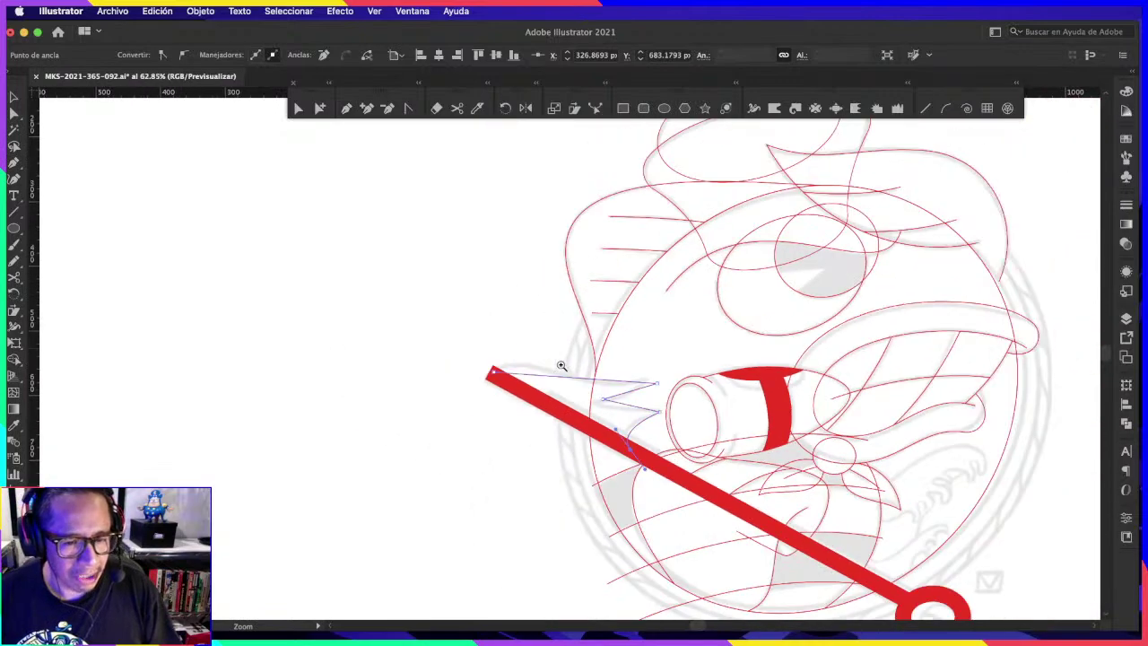
scroll(676, 302, "up", 5)
left_click(299, 109)
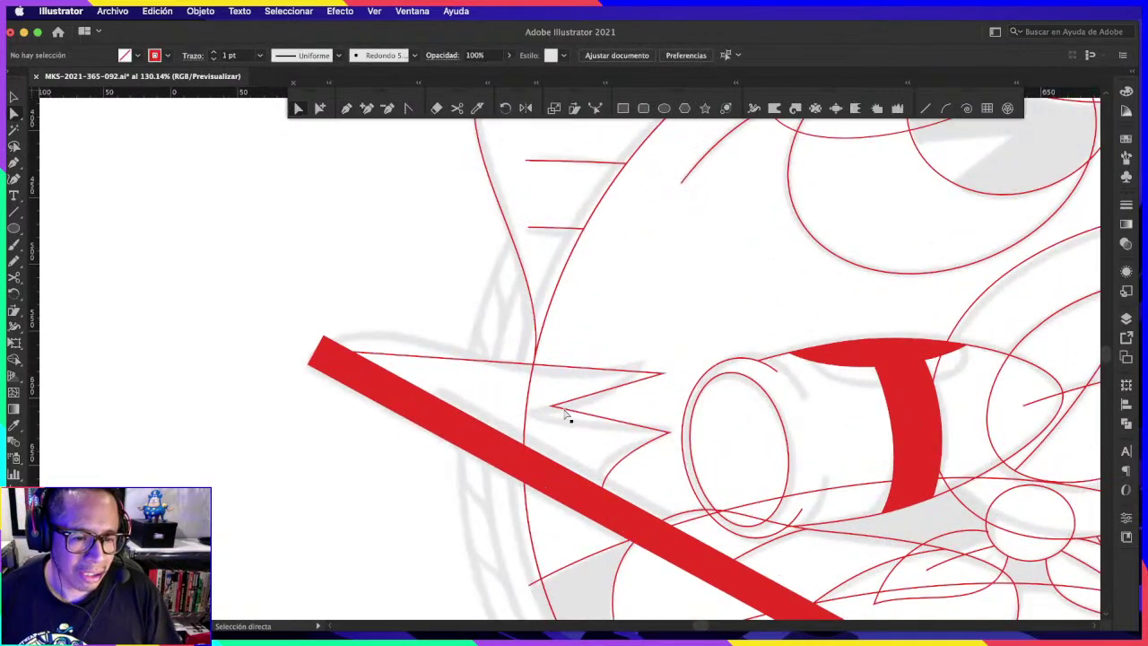
left_click_drag(552, 407, 556, 420)
Step: Curve the flame's zigzag and top edges into smooth tongues, repositioning the inner point and upper tip
scroll(514, 383, "up", 3)
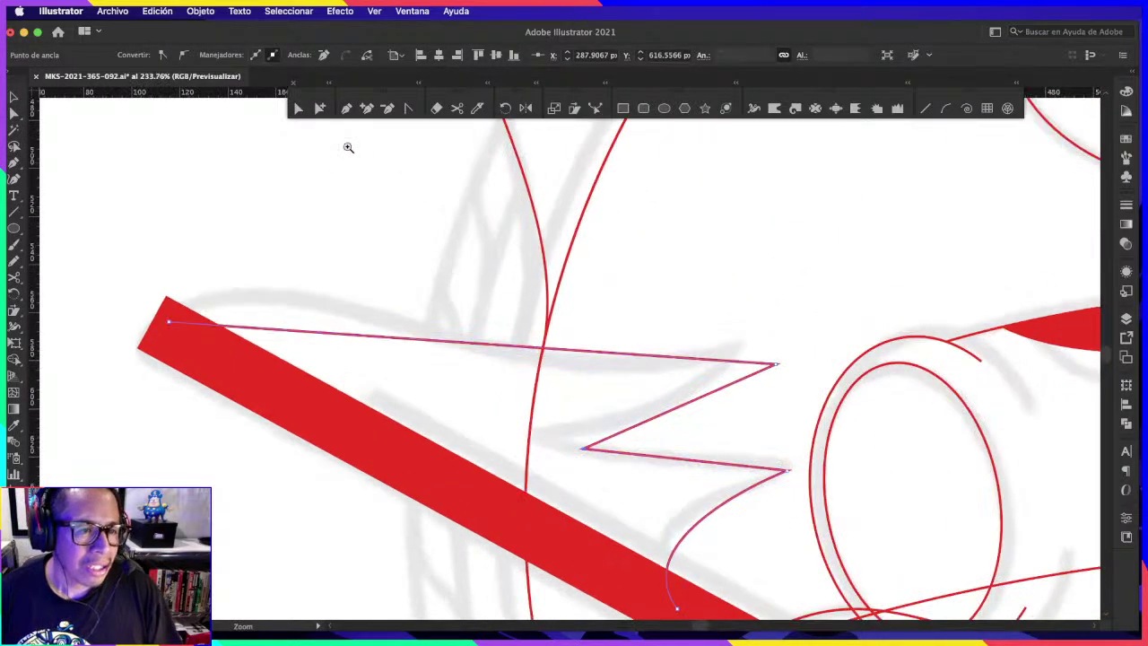
left_click(408, 109)
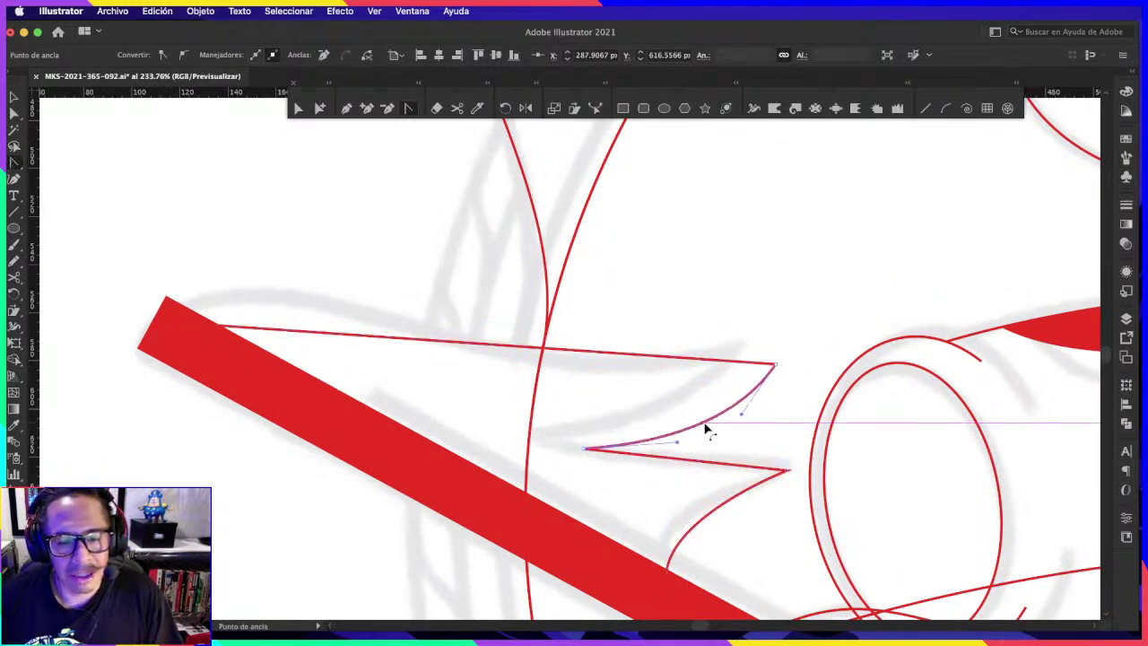
left_click_drag(682, 412, 705, 429)
left_click_drag(584, 451, 557, 436)
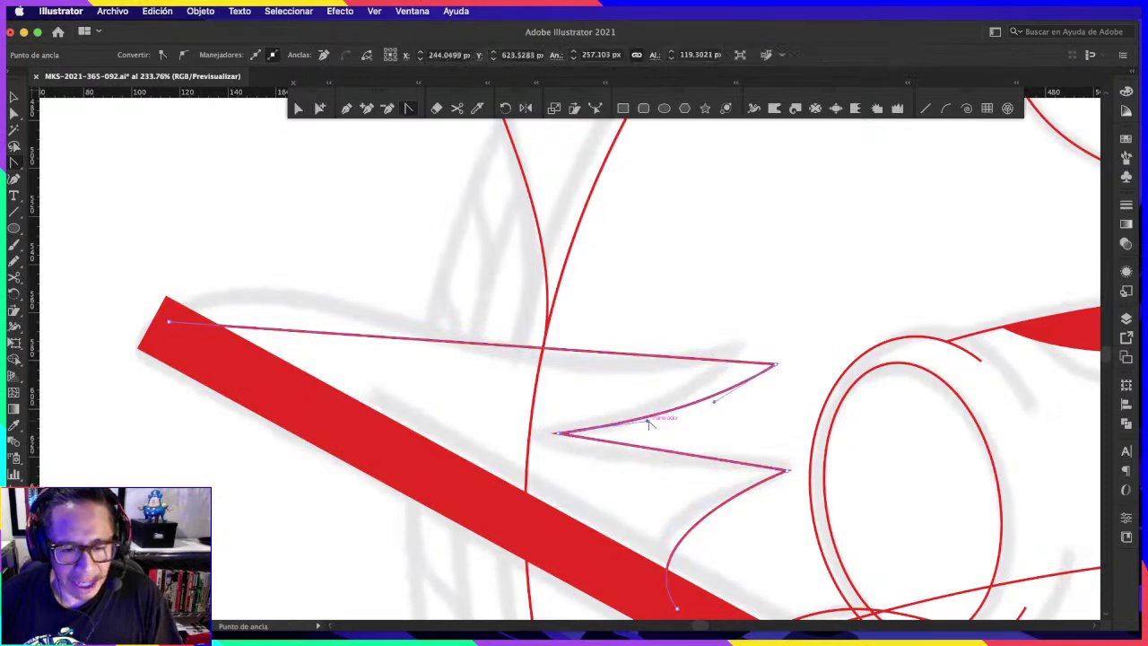
left_click_drag(646, 419, 651, 434)
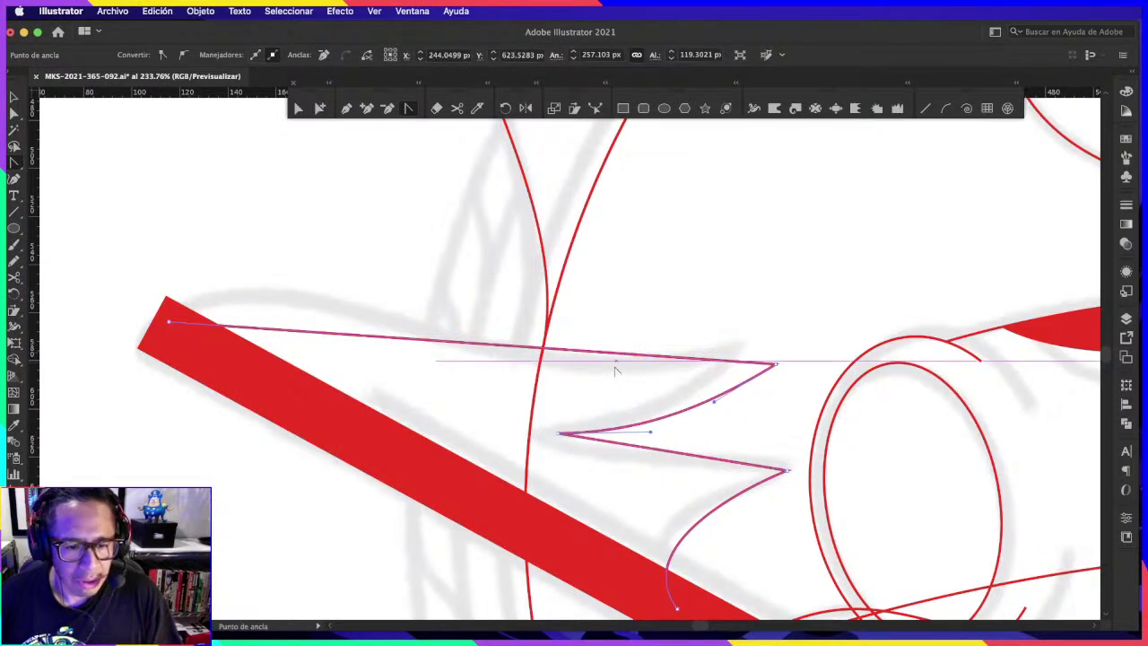
left_click_drag(616, 362, 617, 368)
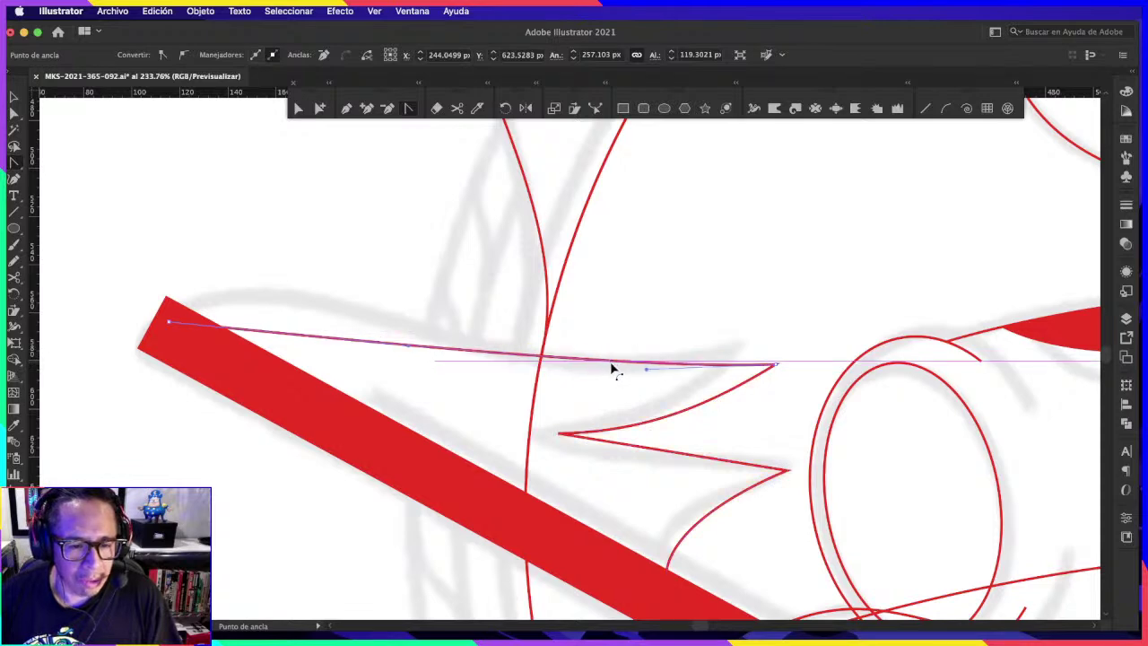
mouse_move(169, 321)
left_mouse_down()
mouse_move(229, 278)
mouse_move(221, 283)
left_mouse_up()
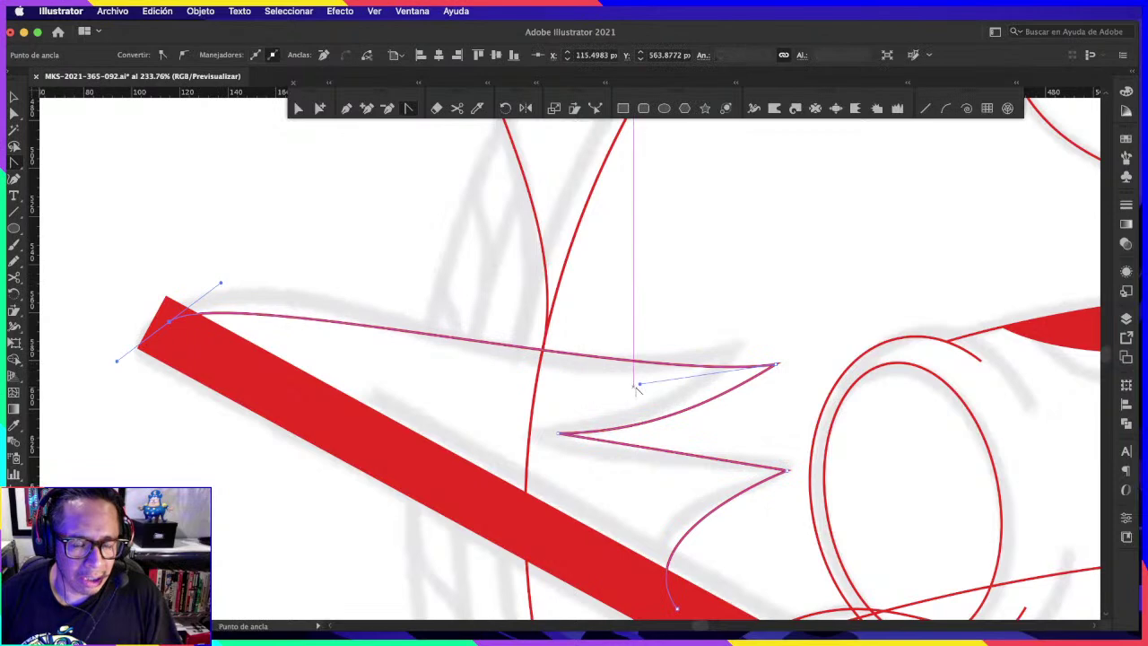
left_click_drag(639, 384, 562, 391)
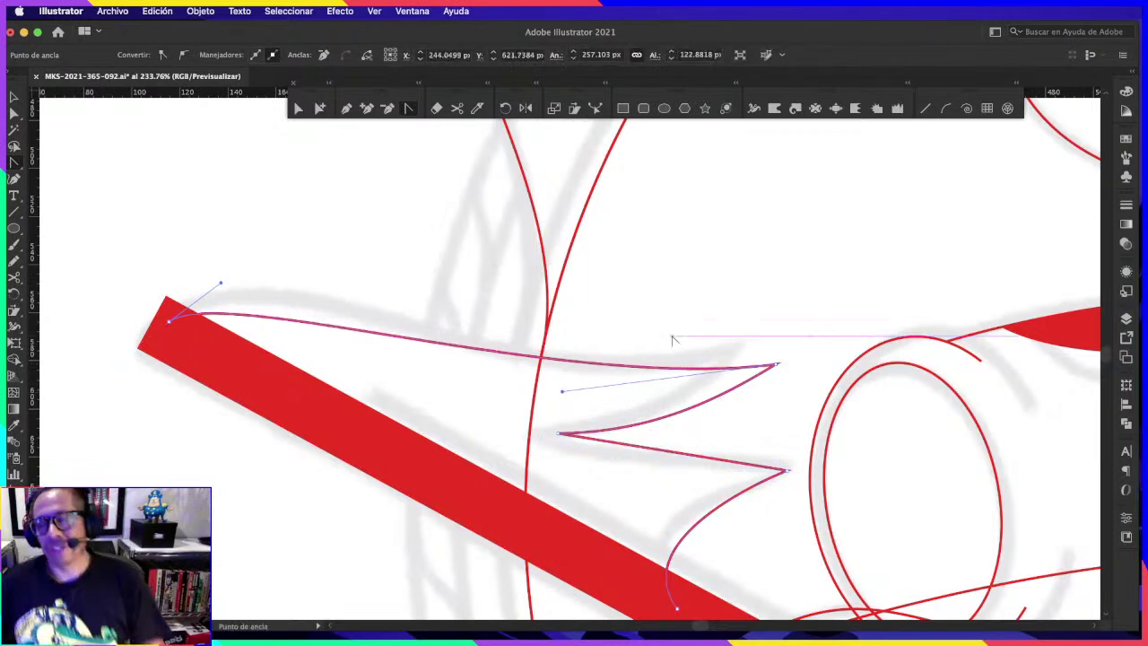
key("space")
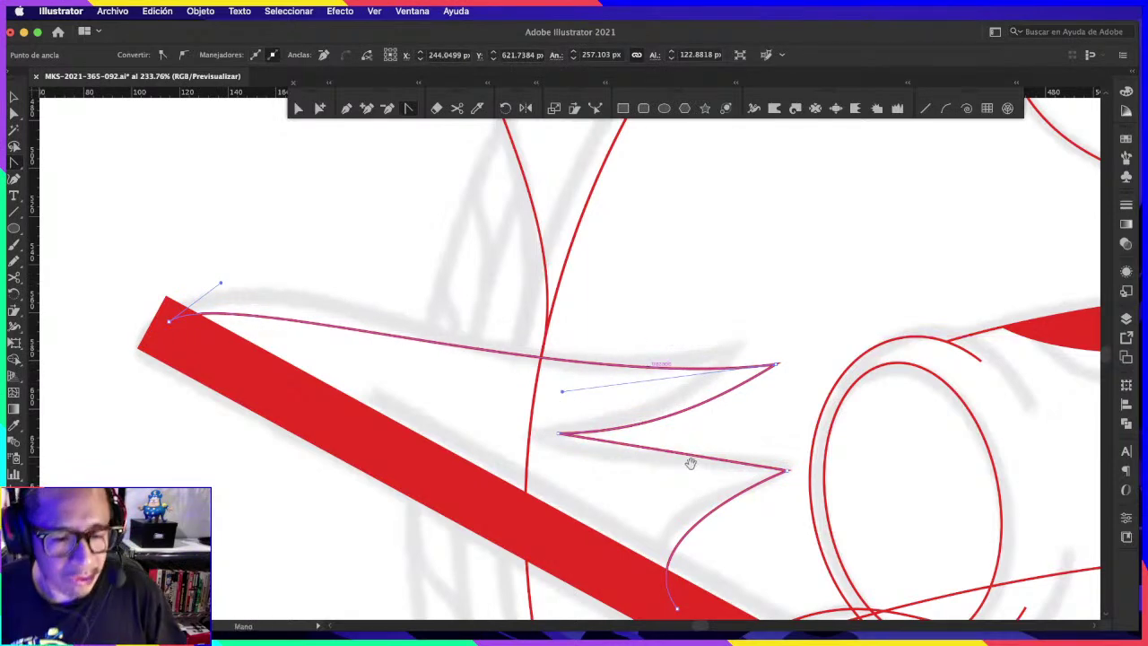
left_click_drag(691, 463, 720, 335)
mouse_move(587, 309)
left_mouse_down()
mouse_move(616, 321)
mouse_move(599, 316)
left_mouse_up()
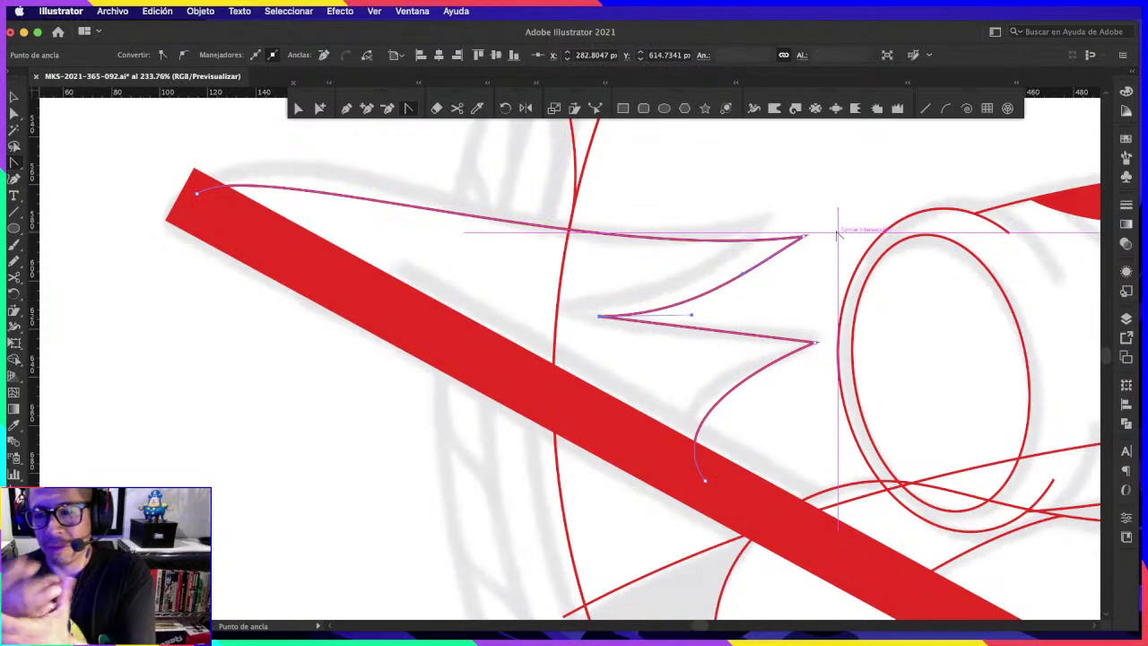
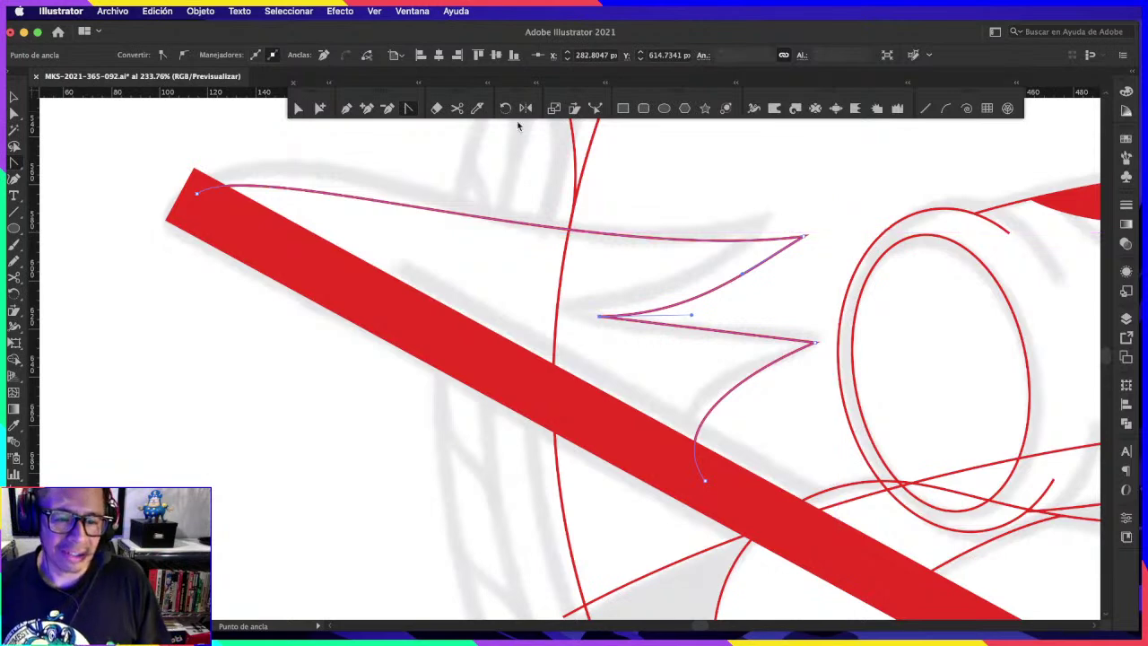
Step: Shift the spike's inner anchor left and drag its upper curve so it bows lower
scroll(661, 332, "up", 3)
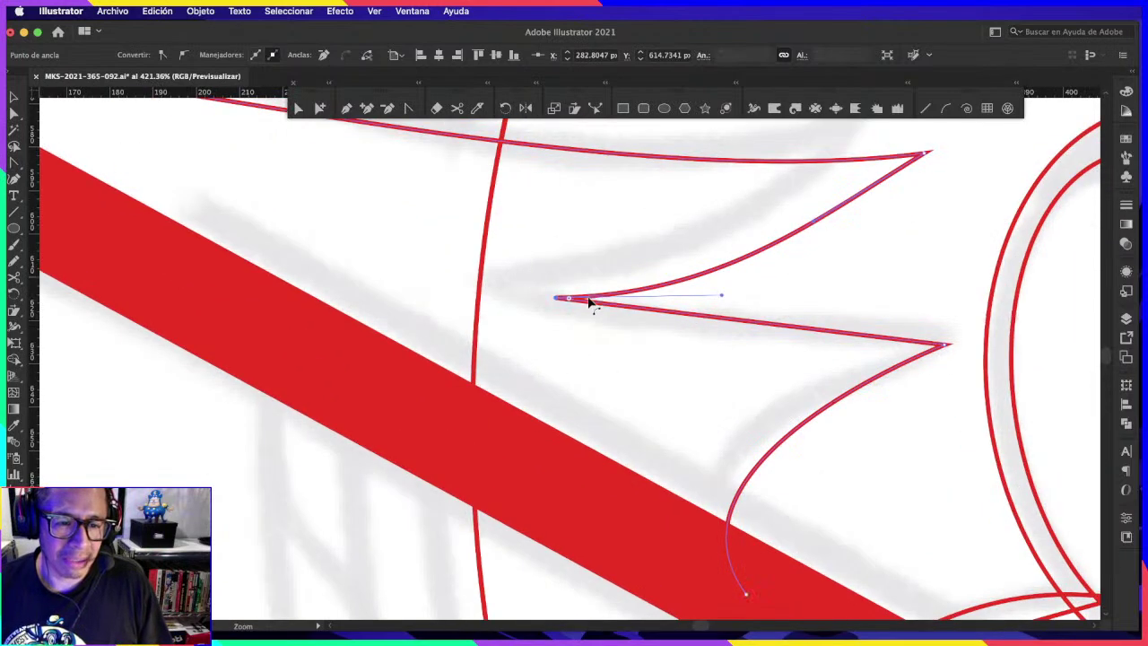
left_click(304, 112)
left_click_drag(557, 297, 537, 298)
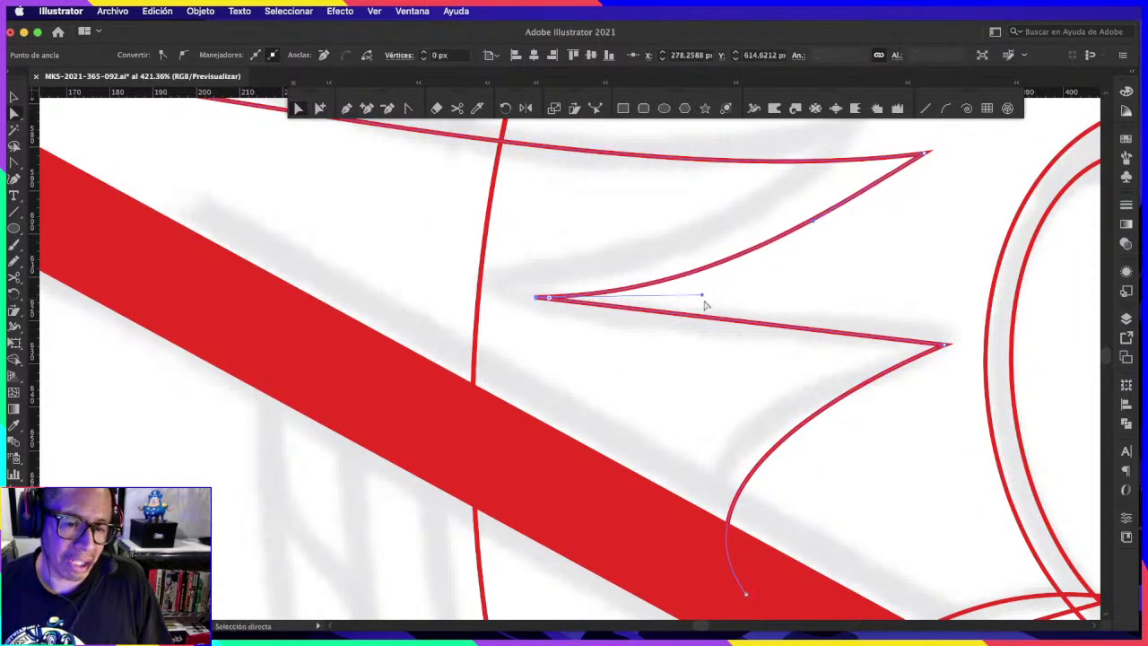
left_click(787, 248)
left_click_drag(816, 229, 843, 229)
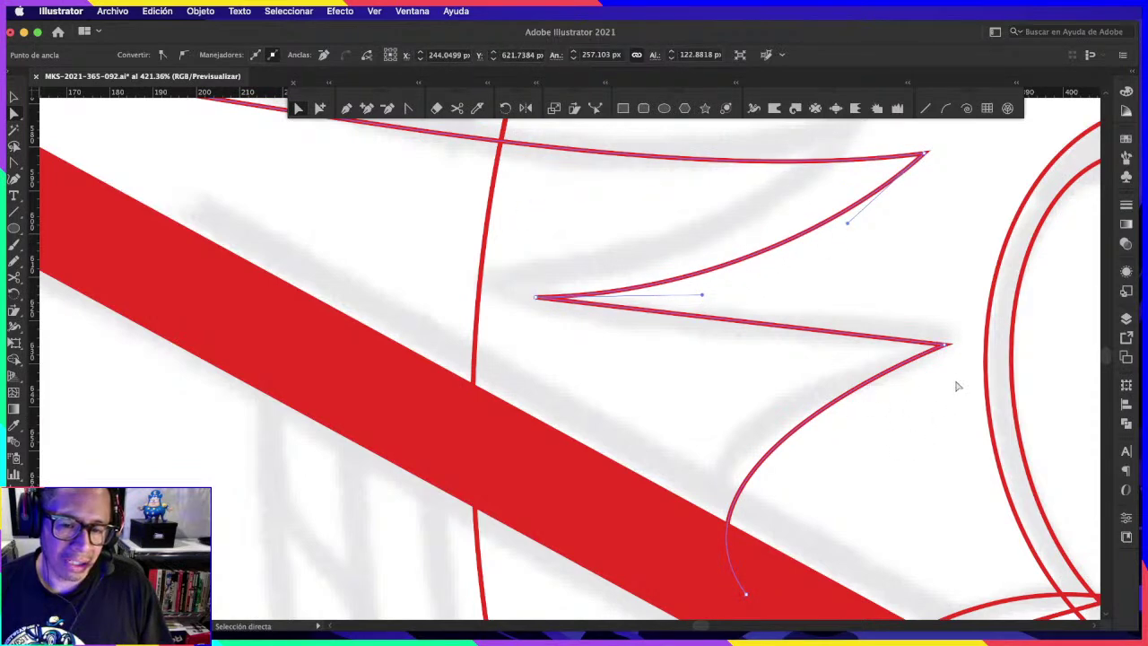
Step: Zoom out to review the reshaped spiky line, then zoom back in
scroll(853, 292, "down", 4)
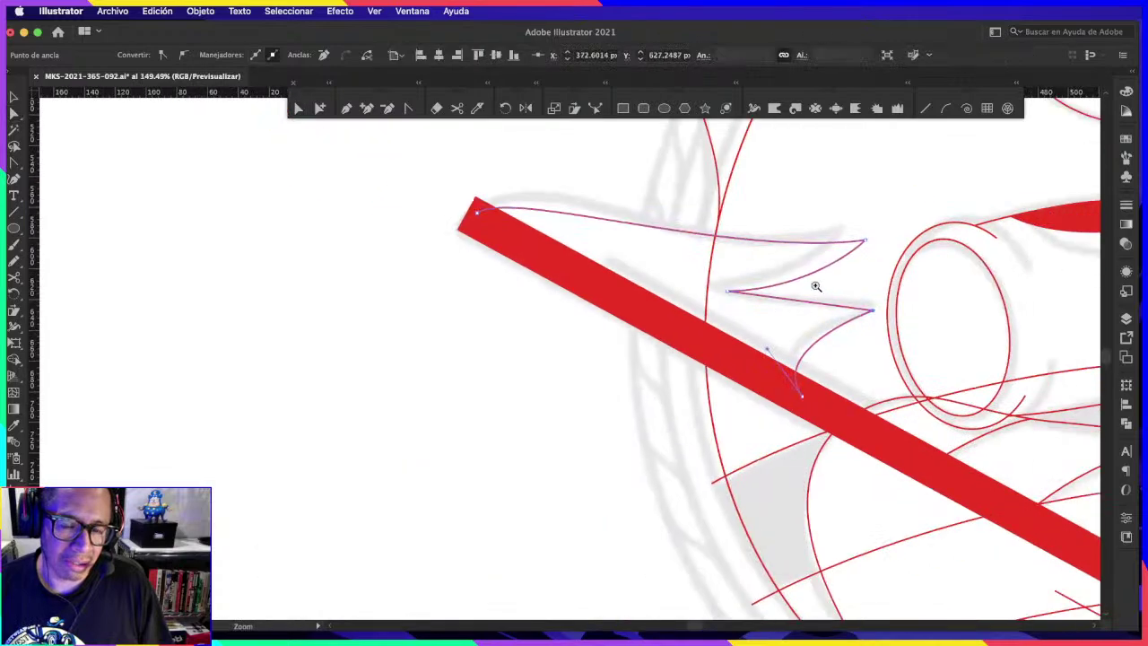
scroll(803, 257, "down", 3)
scroll(897, 305, "down", 2)
scroll(911, 323, "down", 2)
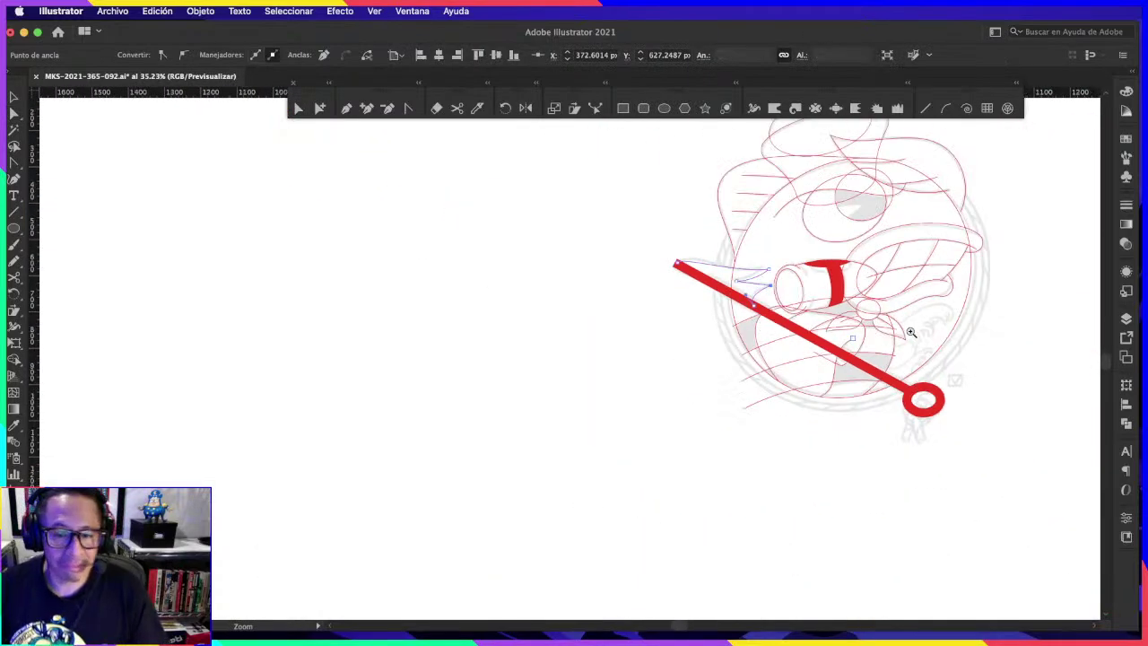
scroll(978, 302, "up", 2)
scroll(897, 323, "up", 2)
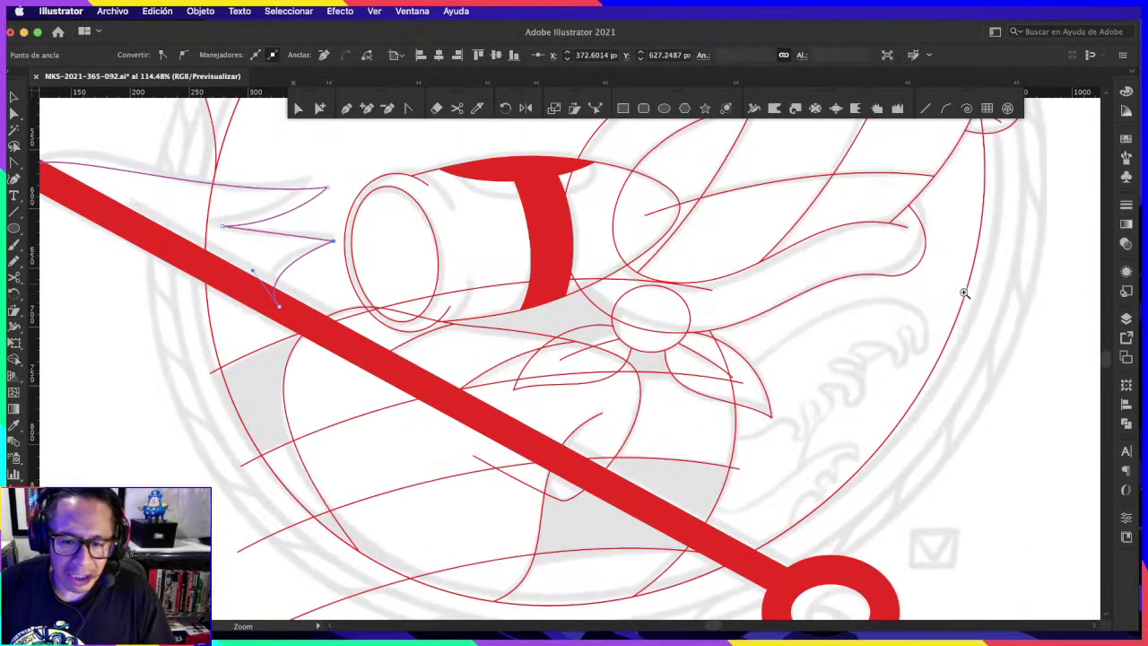
scroll(823, 338, "up", 2)
scroll(748, 333, "up", 1)
scroll(645, 213, "up", 2)
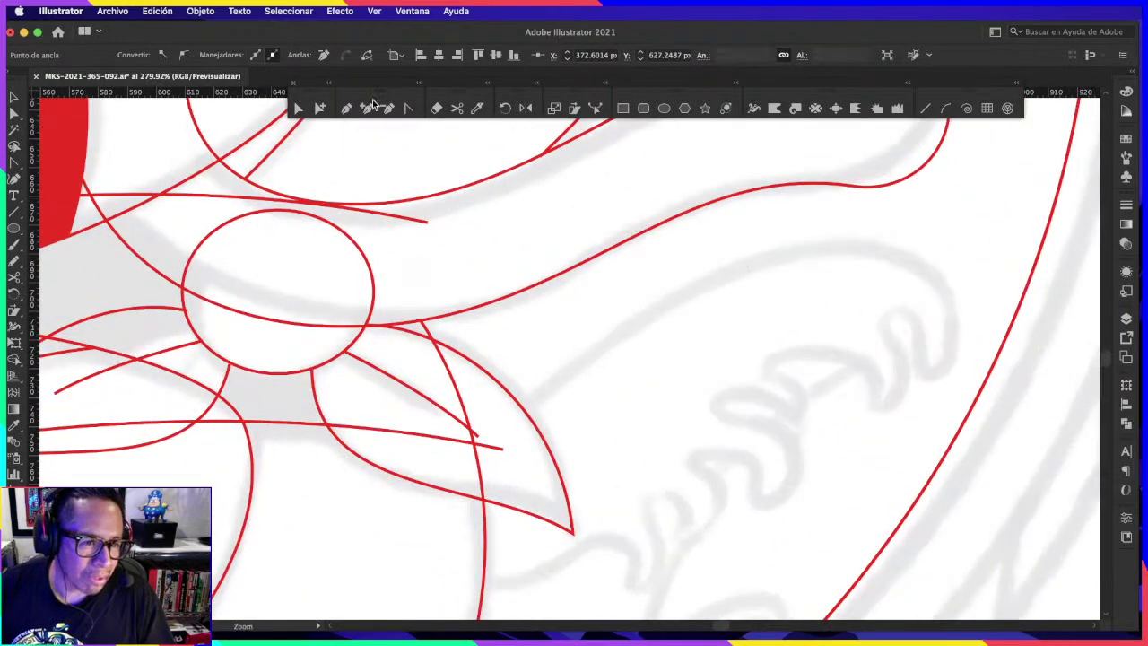
left_click(346, 107)
Step: Draw a red Pen curve sweeping up and right over the sketch, ending in a hook
left_click(518, 422)
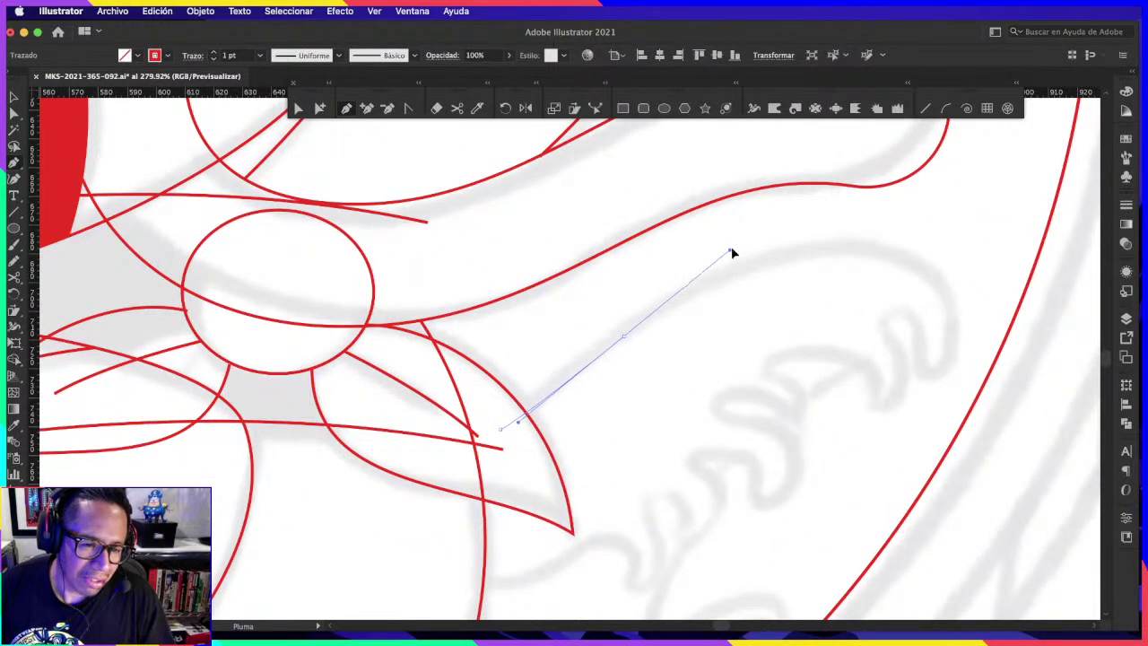
left_click_drag(732, 253, 742, 237)
left_click_drag(908, 249, 973, 284)
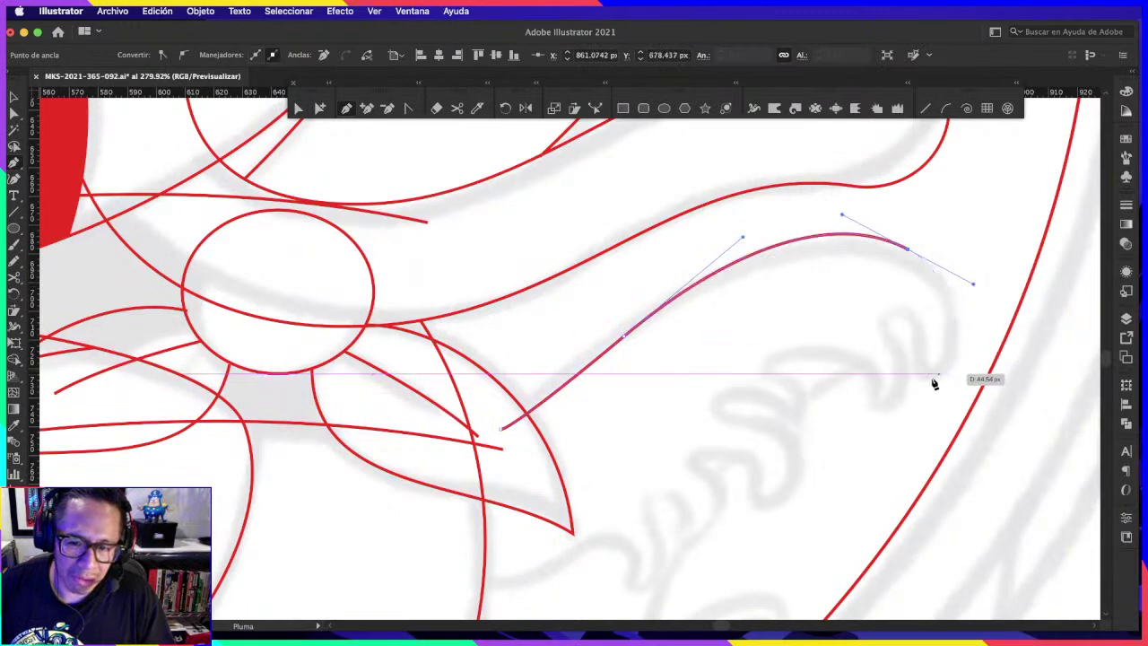
mouse_move(933, 384)
left_mouse_down()
mouse_move(925, 347)
mouse_move(986, 290)
left_mouse_up()
left_click(914, 308)
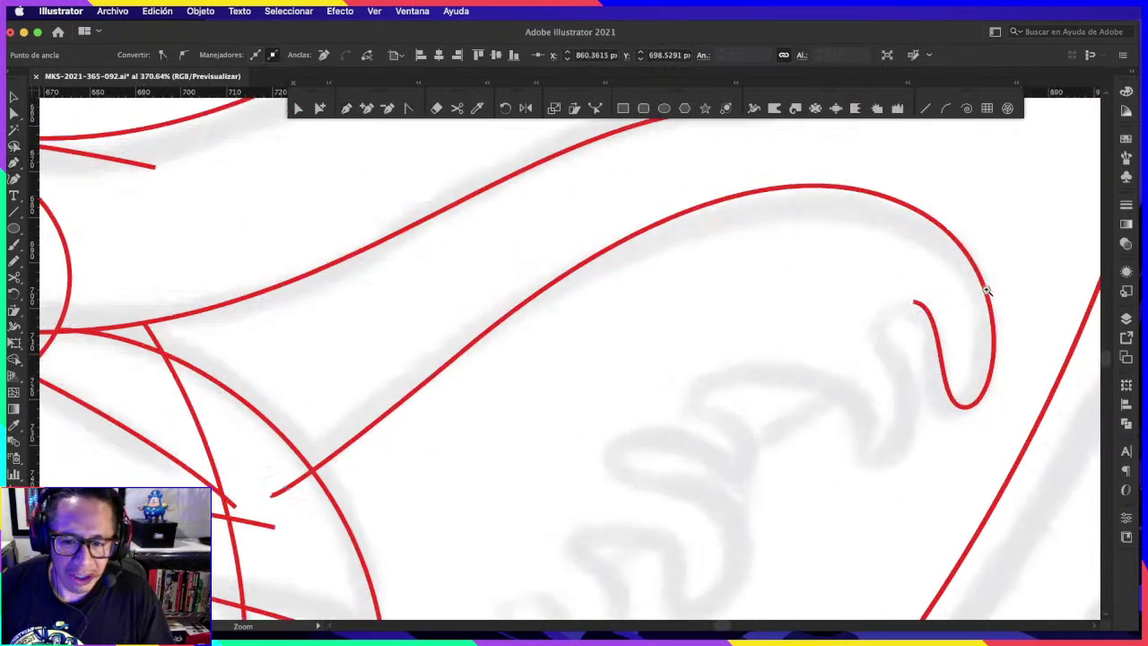
Step: Continue the path from the hook's end, curling down and leftward into a wave
left_click(346, 109)
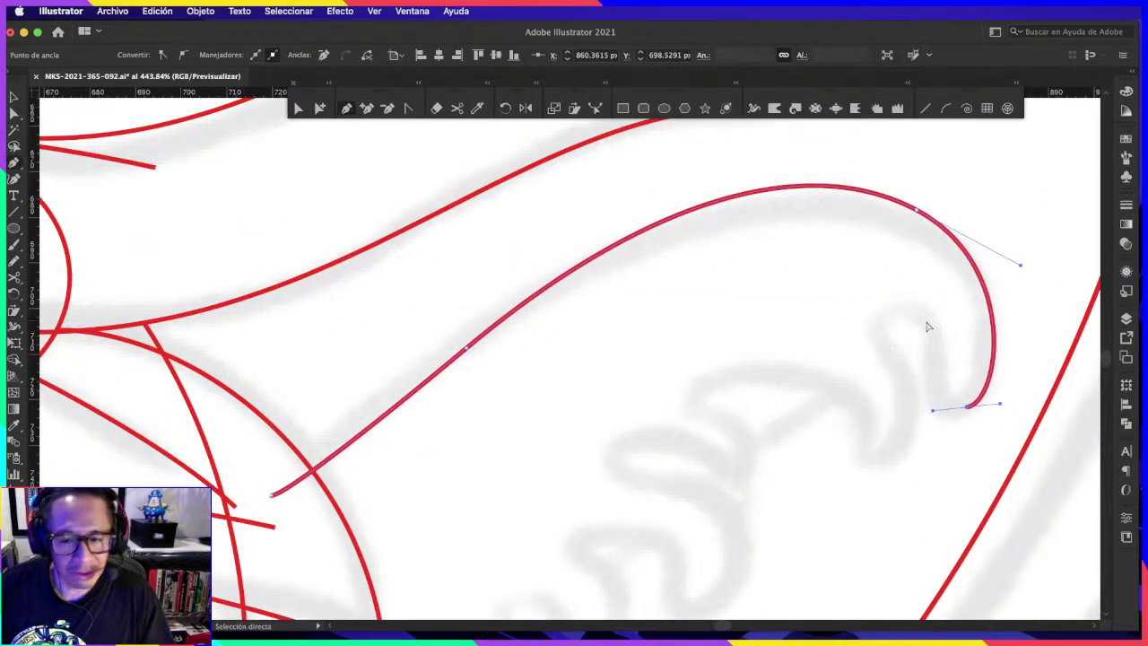
left_click_drag(903, 308, 844, 313)
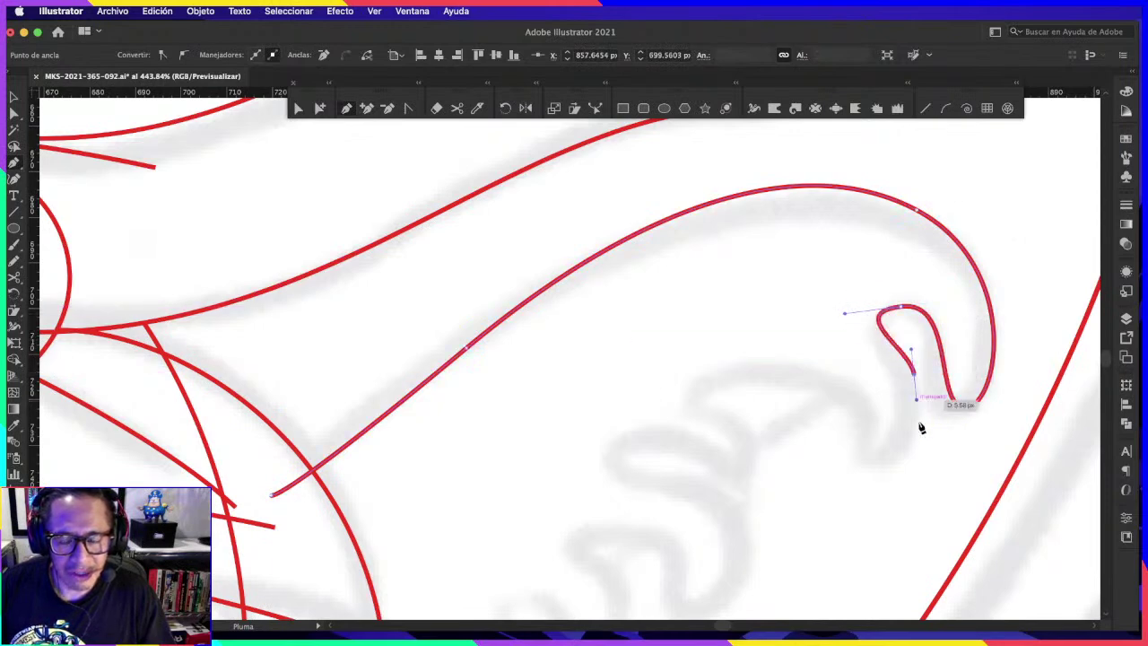
left_click_drag(881, 471, 850, 464)
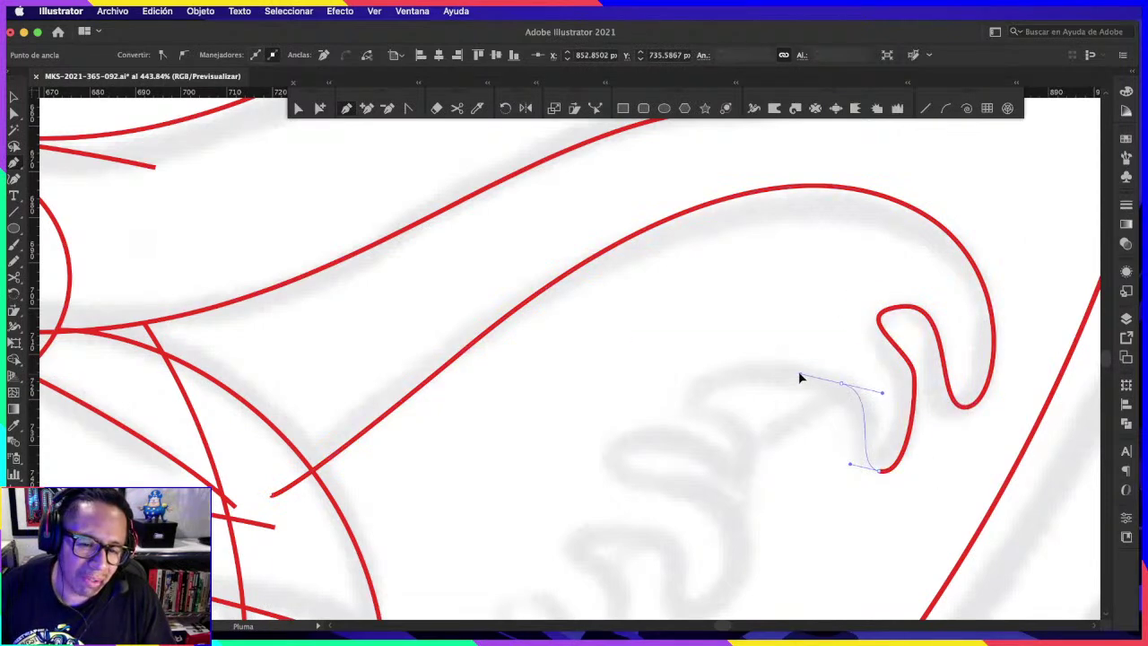
left_click_drag(689, 398, 661, 428)
Step: Zoom in, center the wavy loop and select its bottom and top anchors
scroll(813, 373, "up", 3)
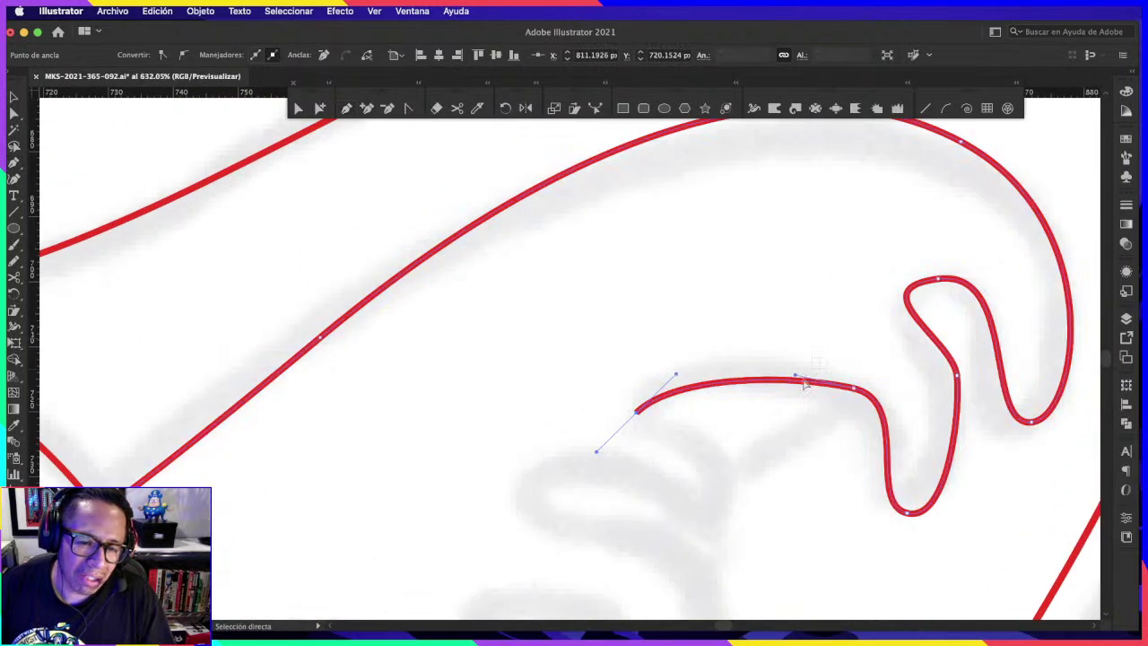
left_click(801, 375)
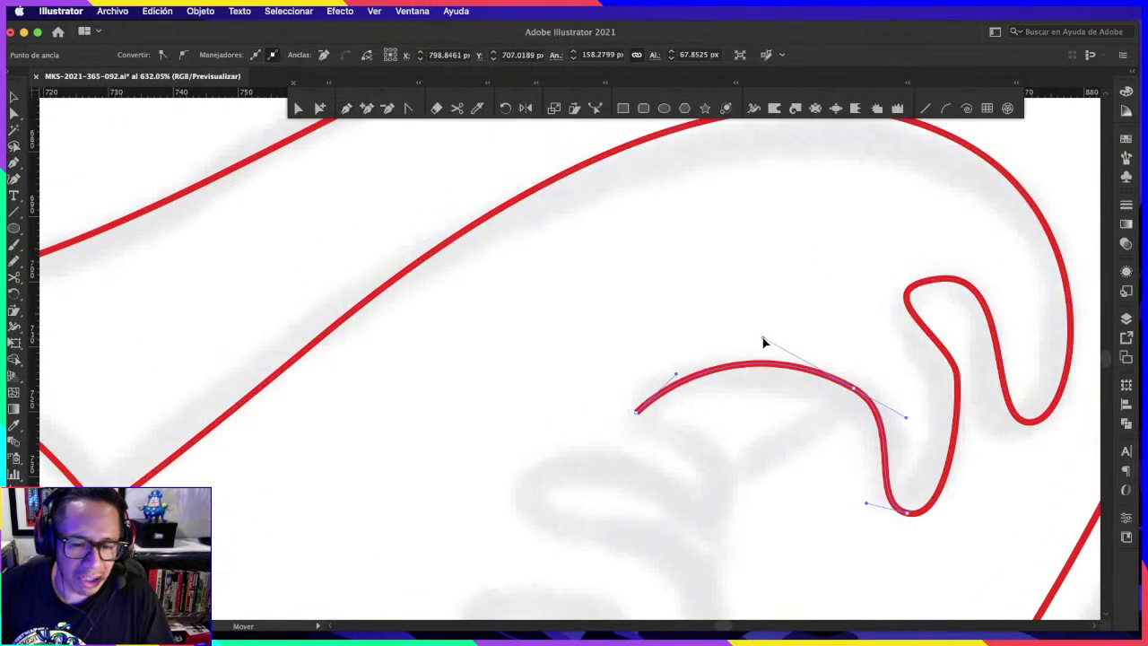
left_click(855, 393)
left_click_drag(910, 335, 749, 348)
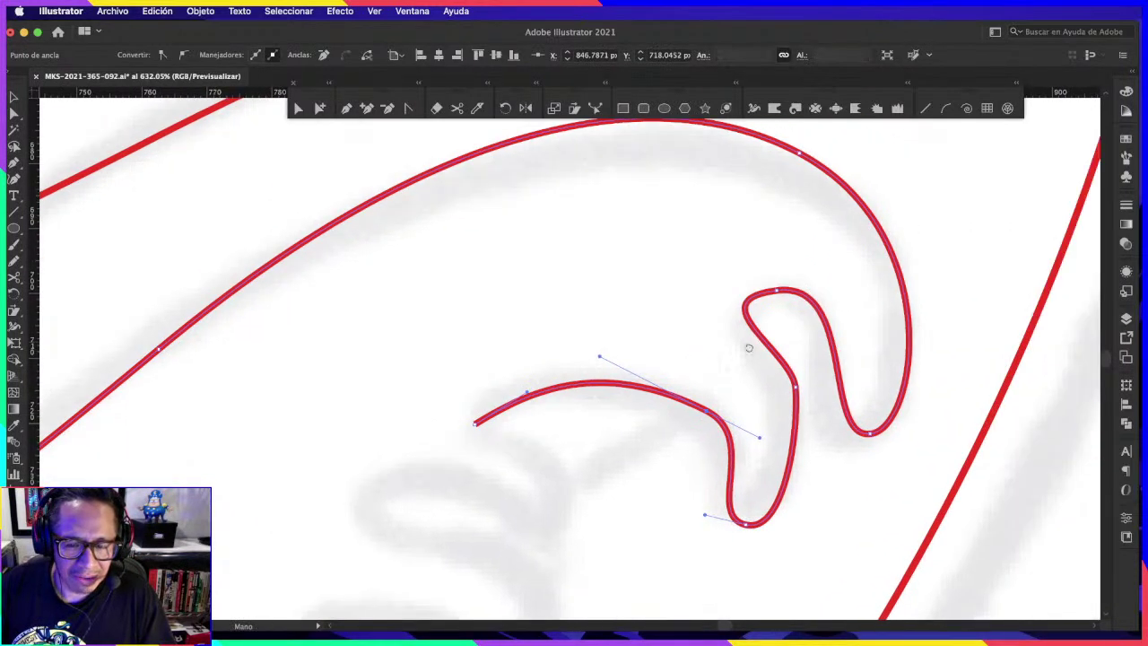
left_click(728, 296)
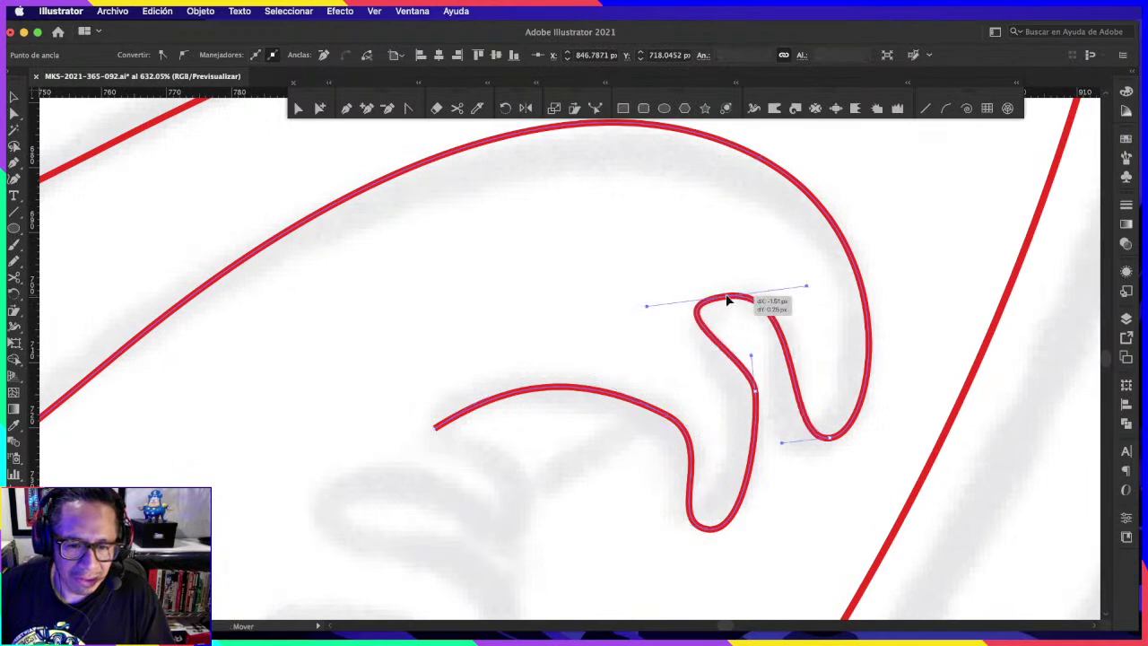
left_click(367, 107)
Step: Reshape the loop's right segment and top, undoing one edit and lengthening the left handle
left_click_drag(799, 383, 815, 371)
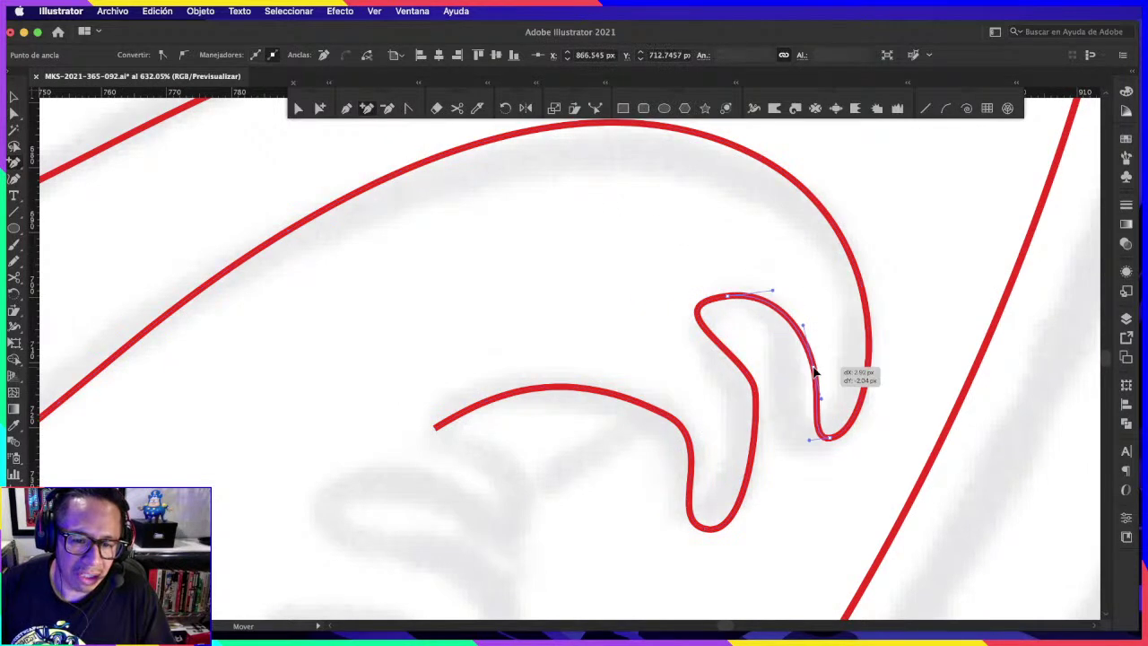
left_click_drag(787, 296, 784, 279)
left_click(812, 370)
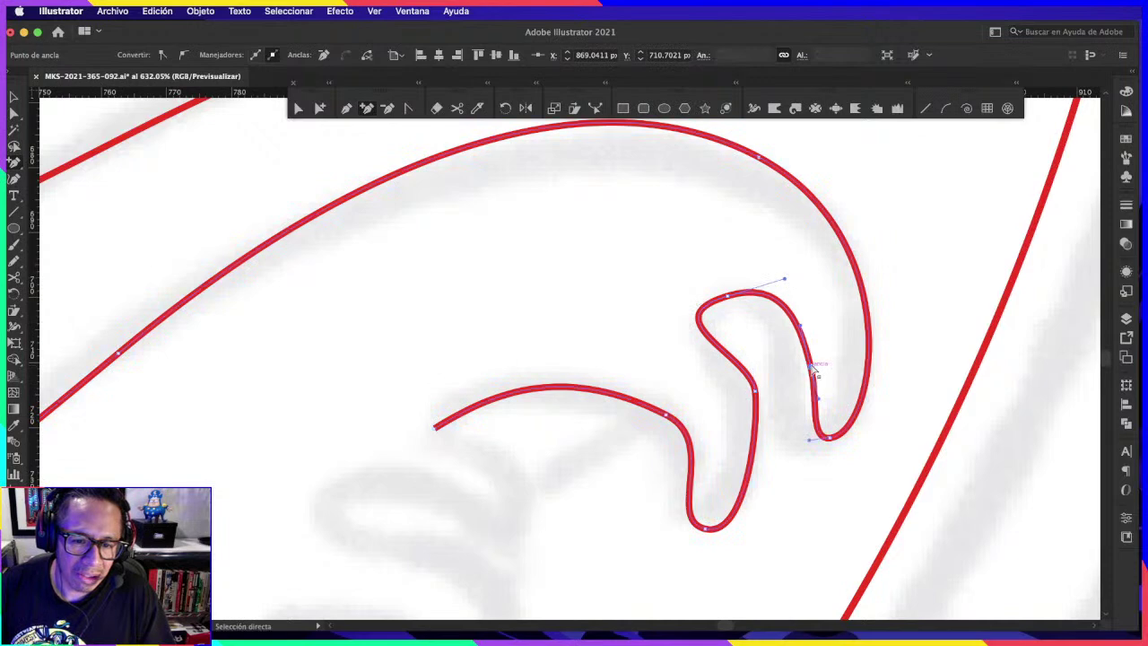
key("super+z")
key("super+z")
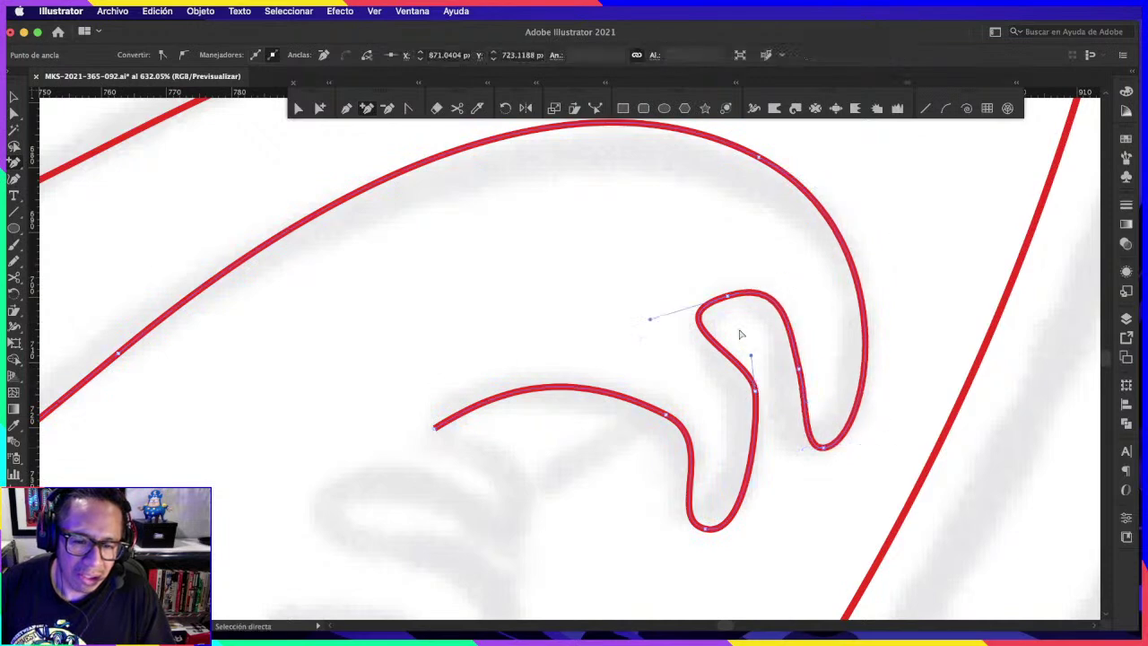
left_click_drag(738, 333, 692, 314)
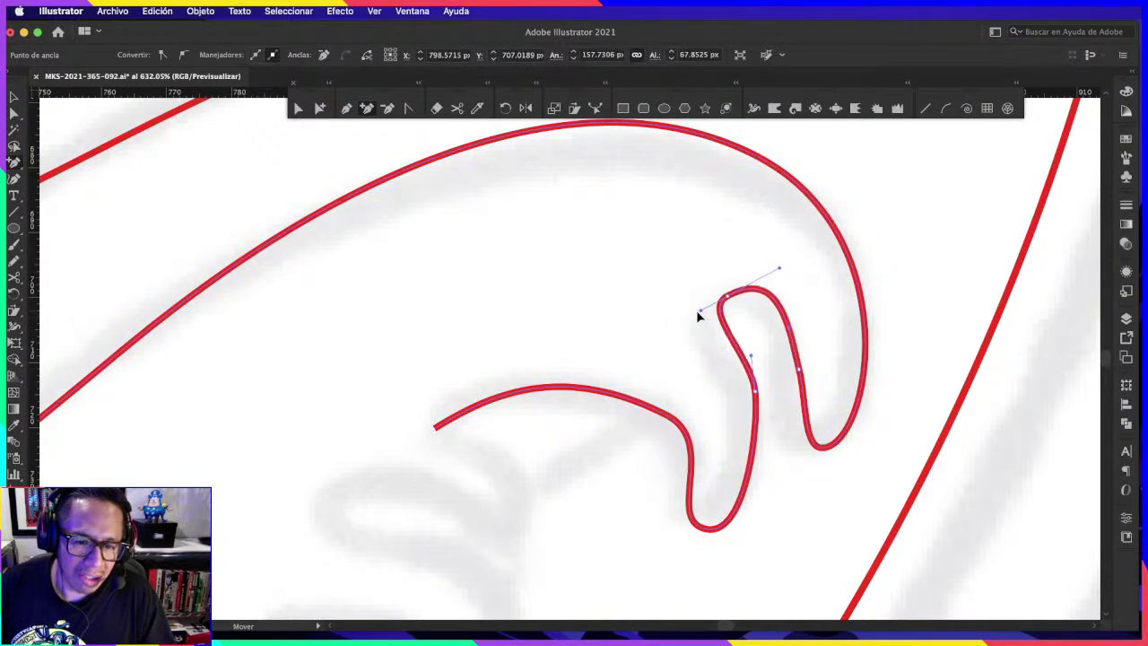
left_click(787, 269)
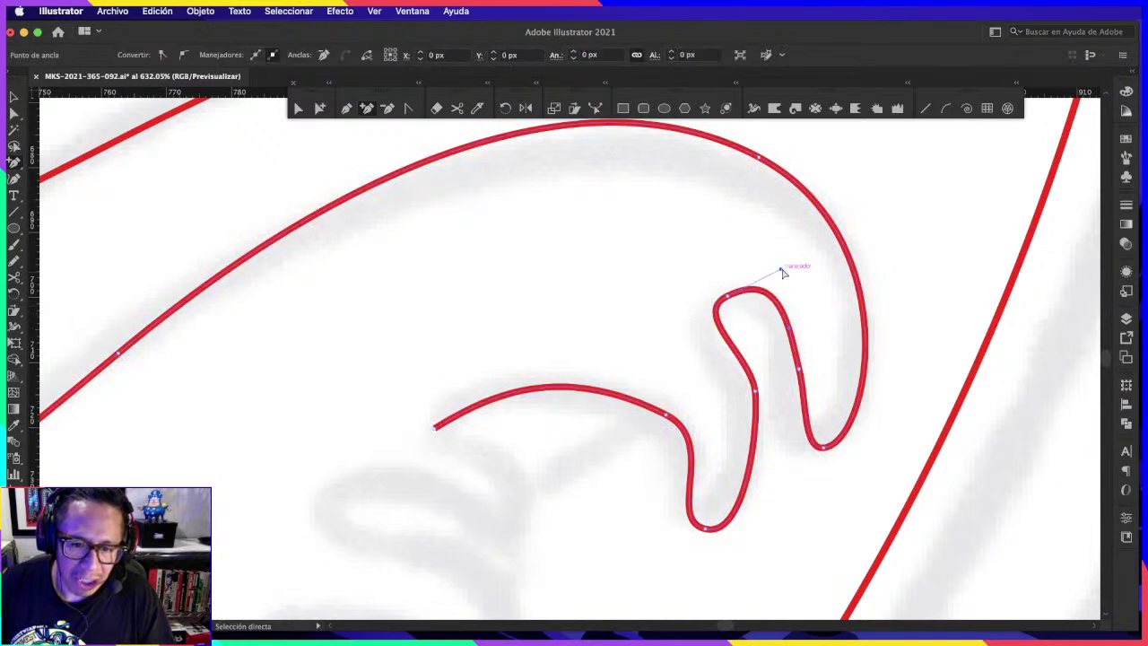
left_click(758, 314)
left_click(765, 292)
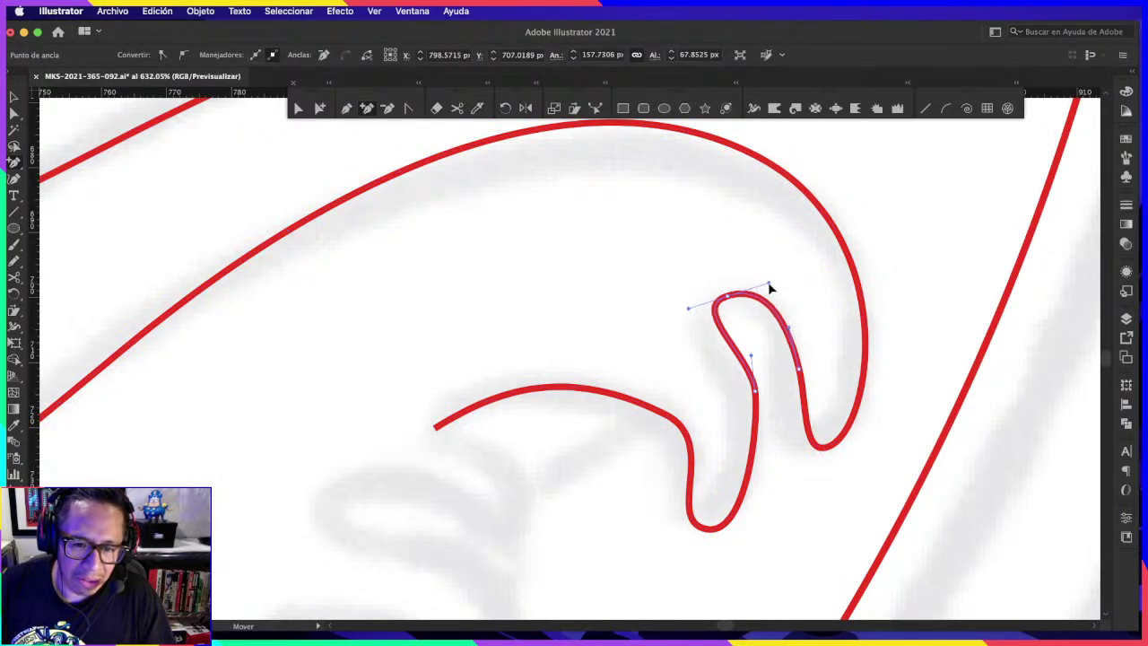
Step: Add an anchor on the loop's left stroke, nudge it up-left, and check in Outline view
key("plus")
left_click(756, 392)
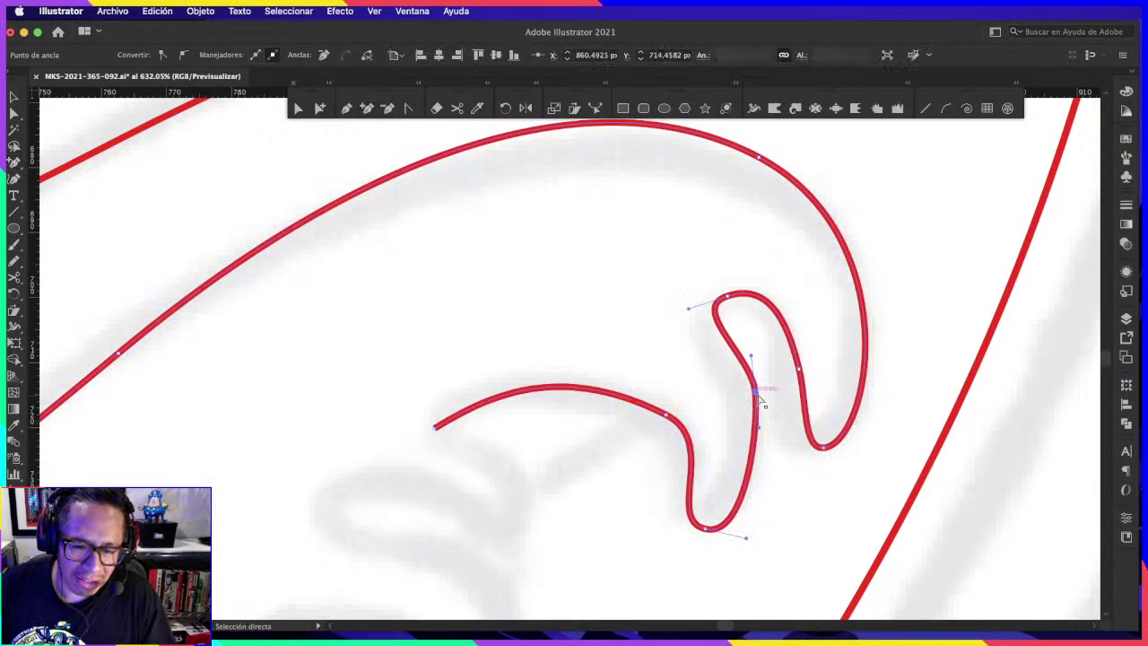
left_click_drag(756, 392, 748, 381)
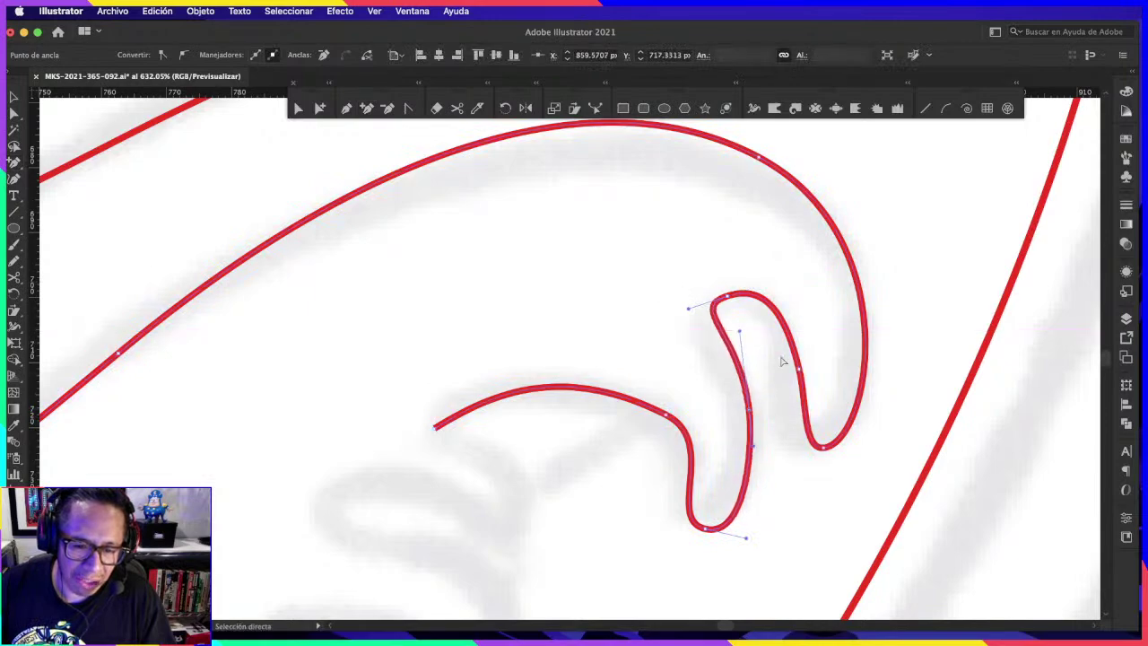
key("ctrl+y")
scroll(953, 316, "down", 5)
key("ctrl+y")
scroll(953, 316, "up", 5)
scroll(784, 313, "up", 3)
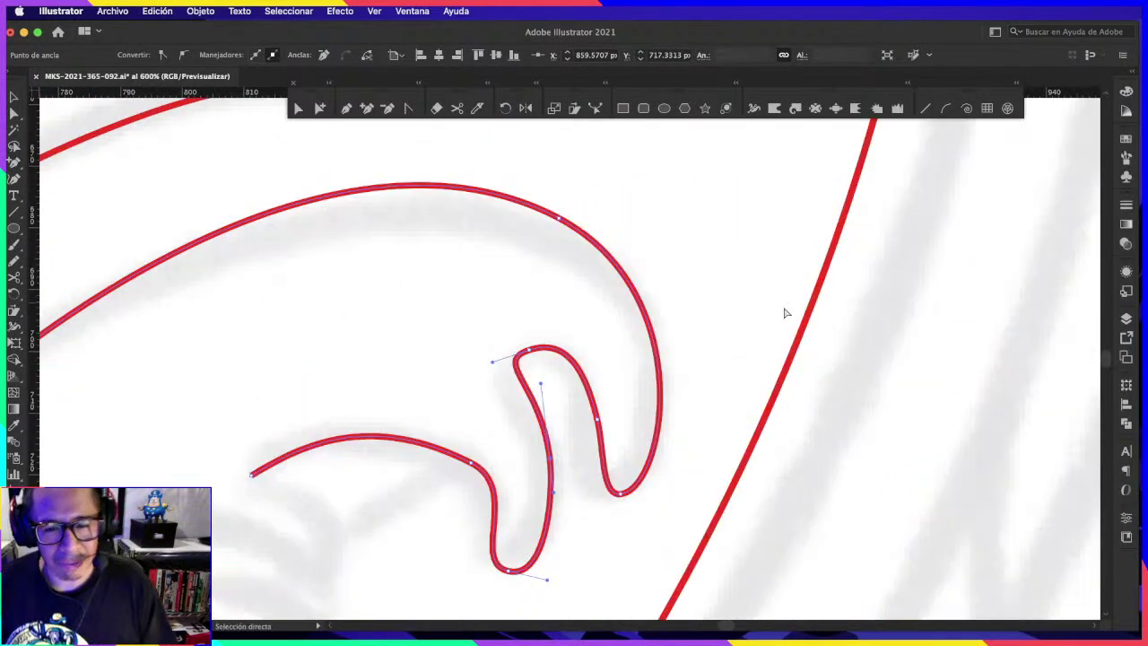
scroll(485, 375, "up", 2)
Step: Tighten the curl's top bend to match the sketch, then zoom out to the whole drawing
key("a")
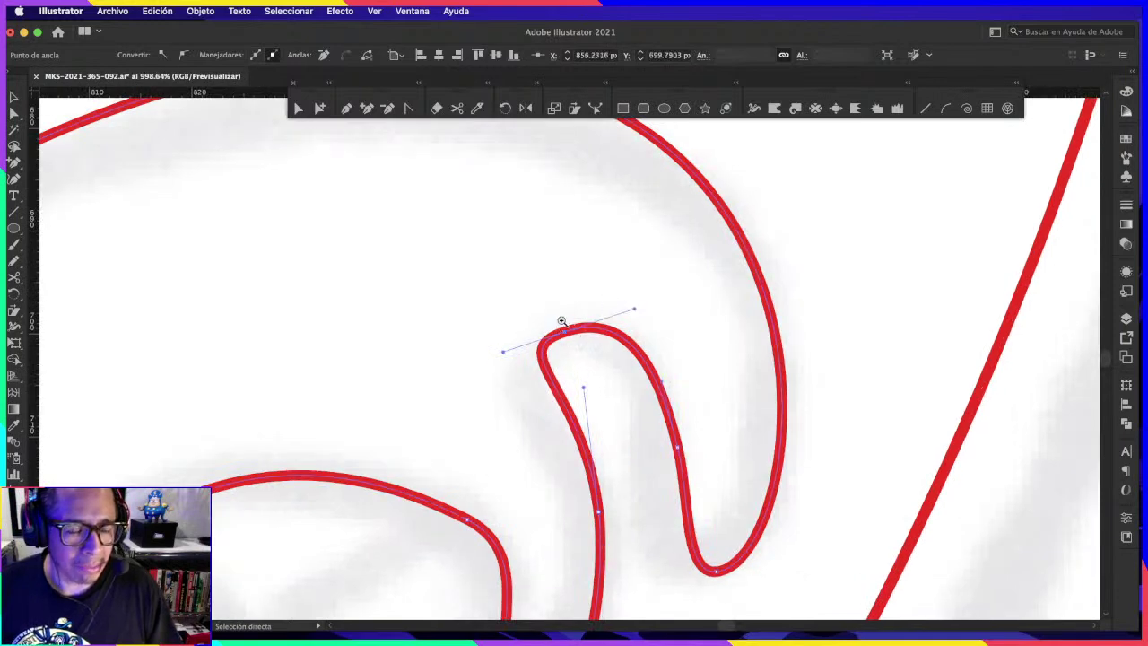
key("z")
left_click(366, 107)
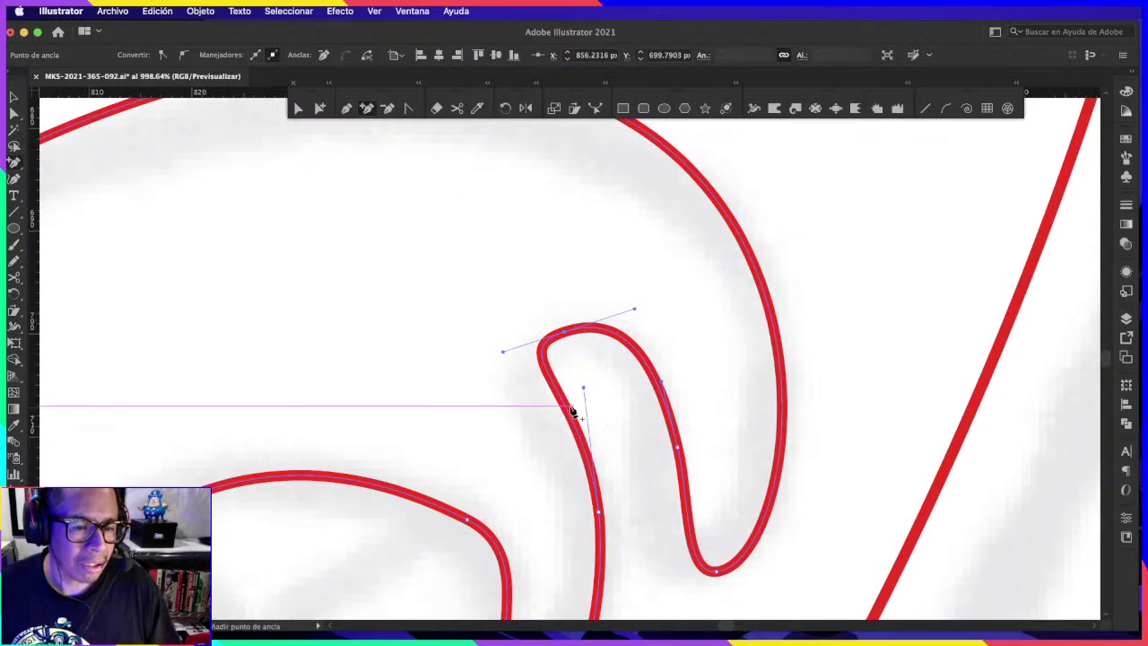
left_click_drag(563, 404, 550, 400)
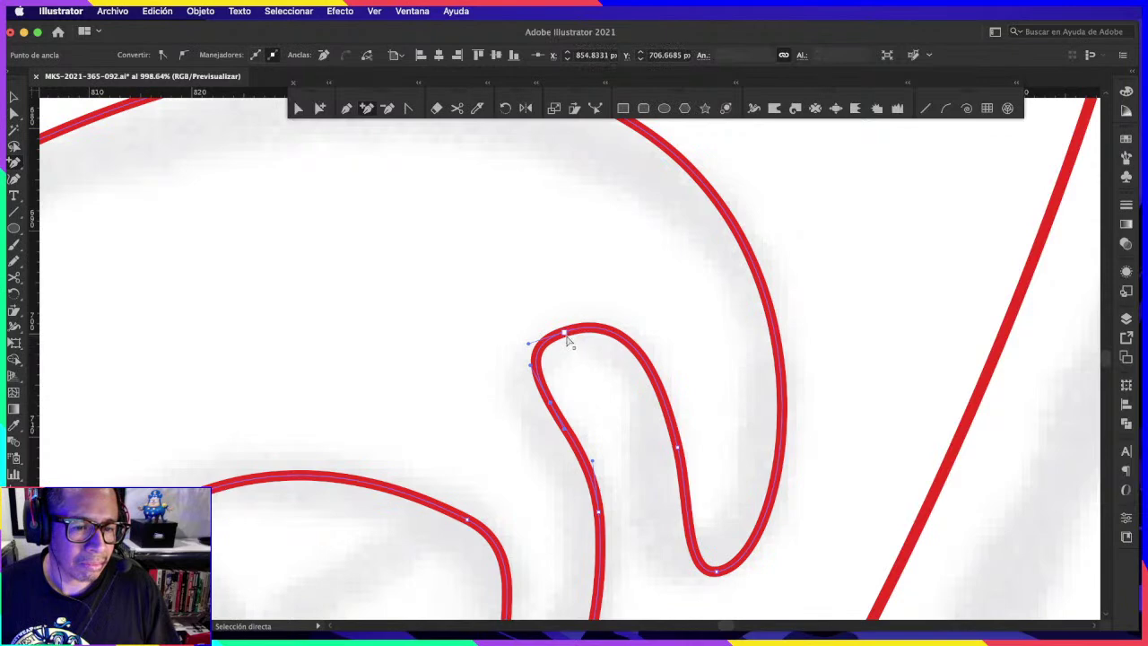
left_click_drag(569, 336, 564, 328)
key("ctrl+y")
key("ctrl+1")
key("a")
key("ctrl+0")
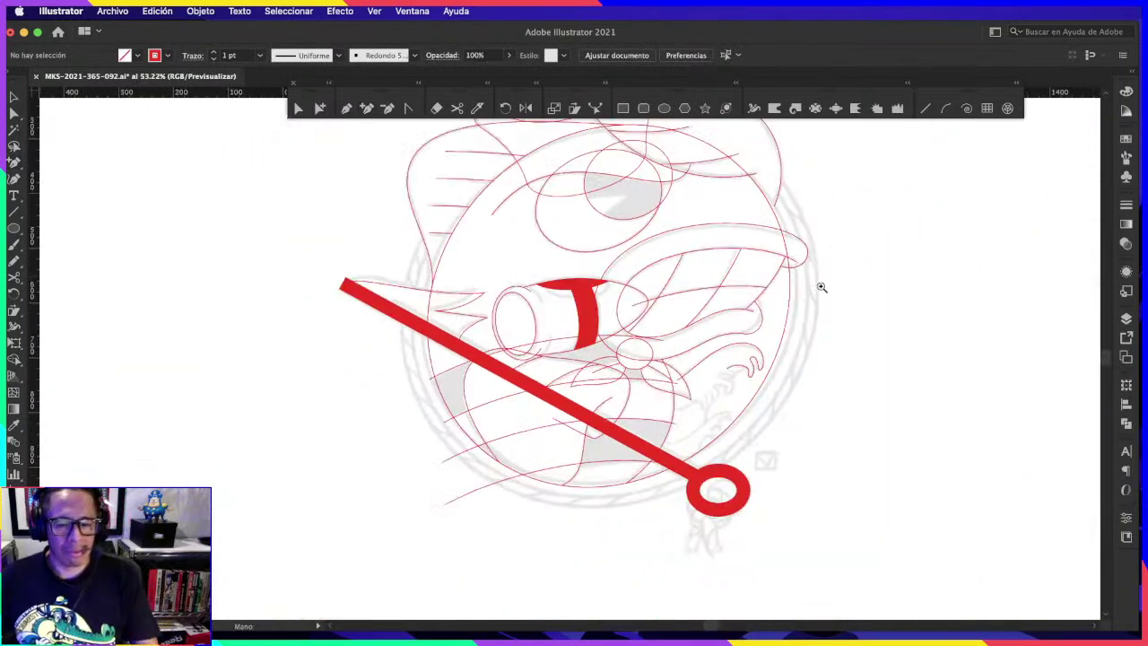
Step: Save the document and briefly check the web browser before returning to Illustrator
key("ctrl+s")
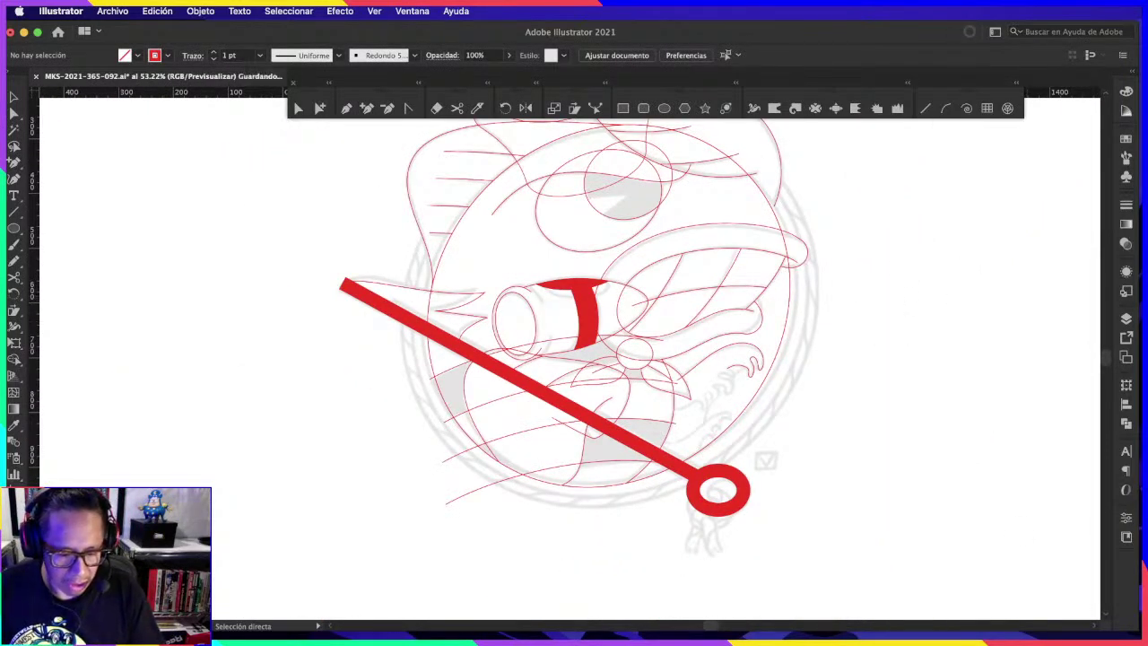
key("ctrl+Tab")
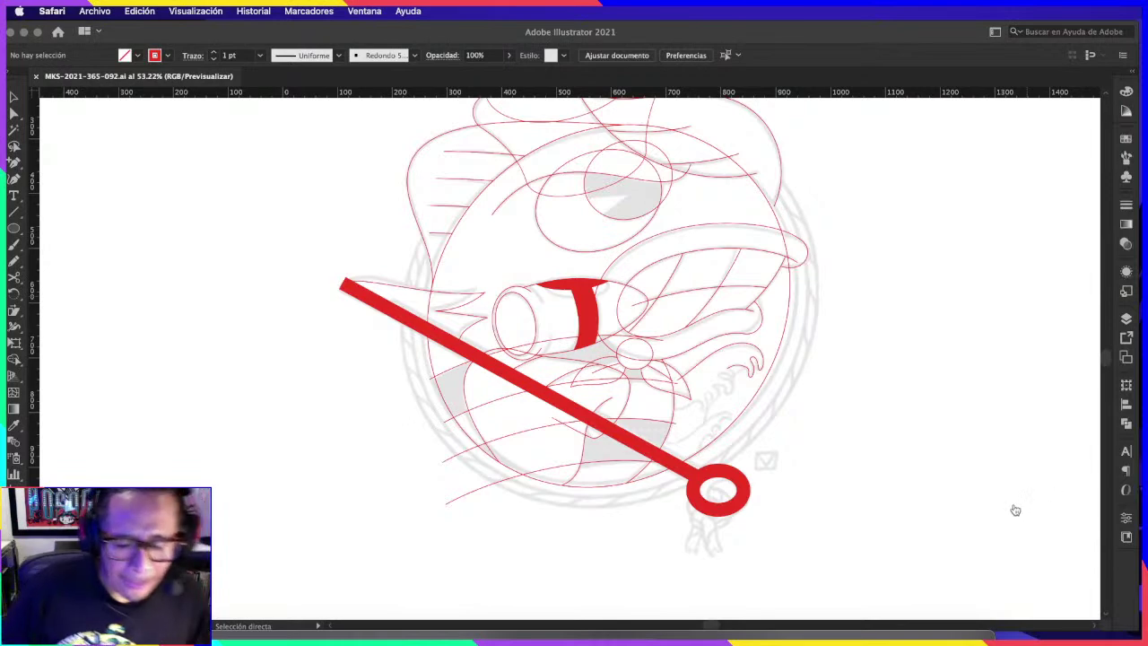
left_click(744, 354)
Step: Zoom back in on the curl and select the long curve leading into it
scroll(743, 354, "up", 5)
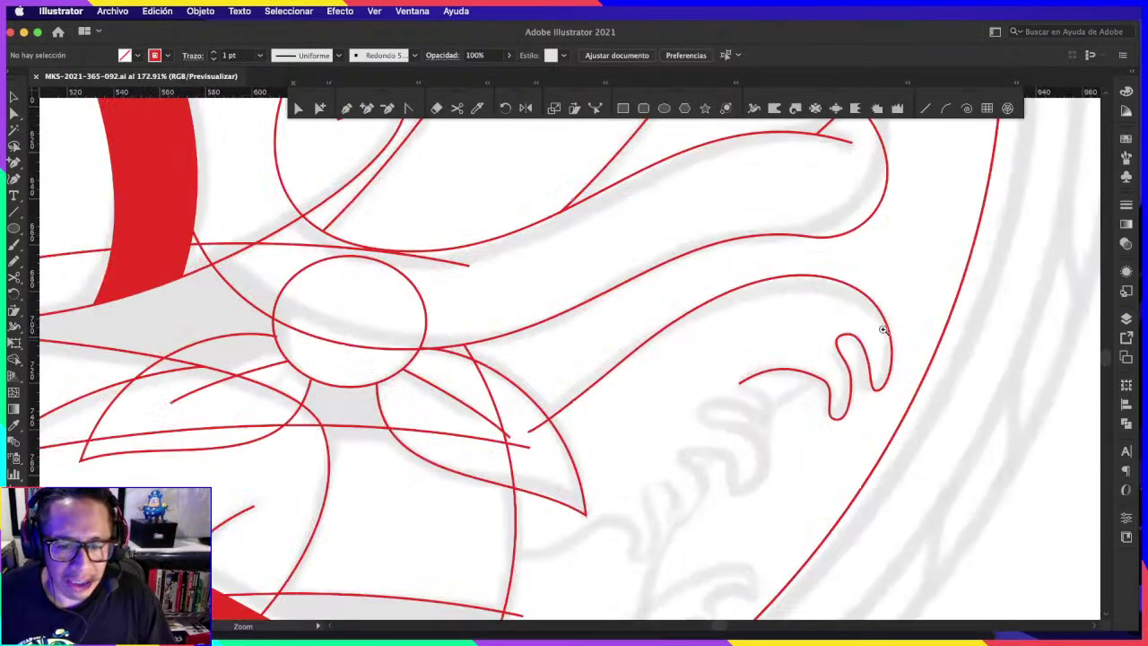
left_click_drag(853, 313, 829, 391)
key("a")
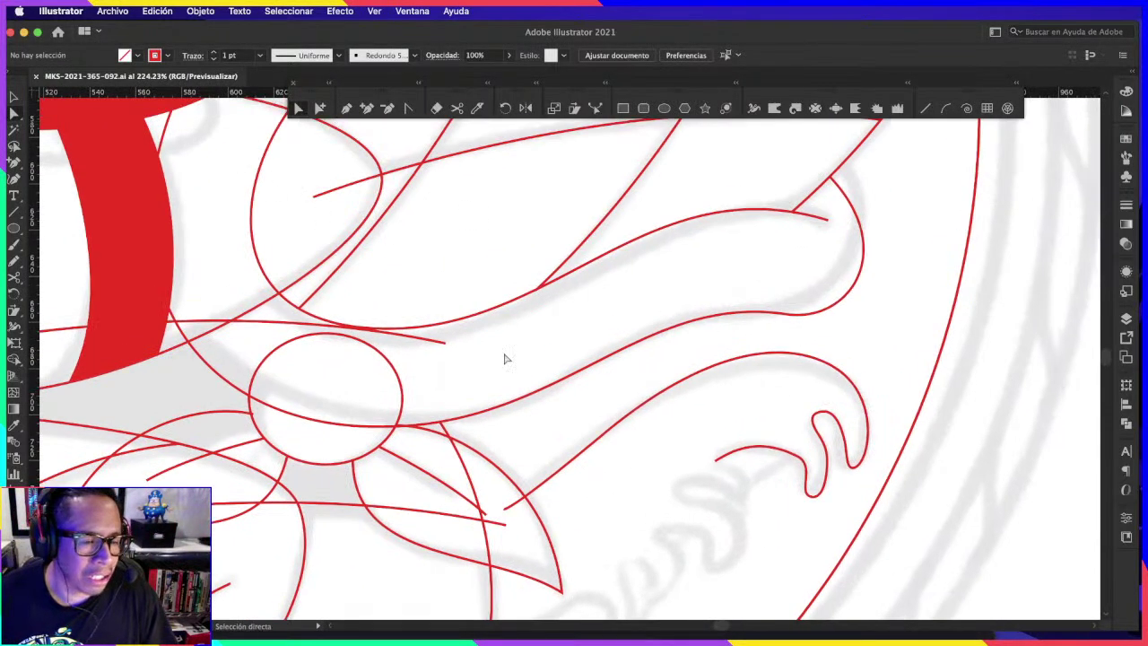
left_click(499, 512)
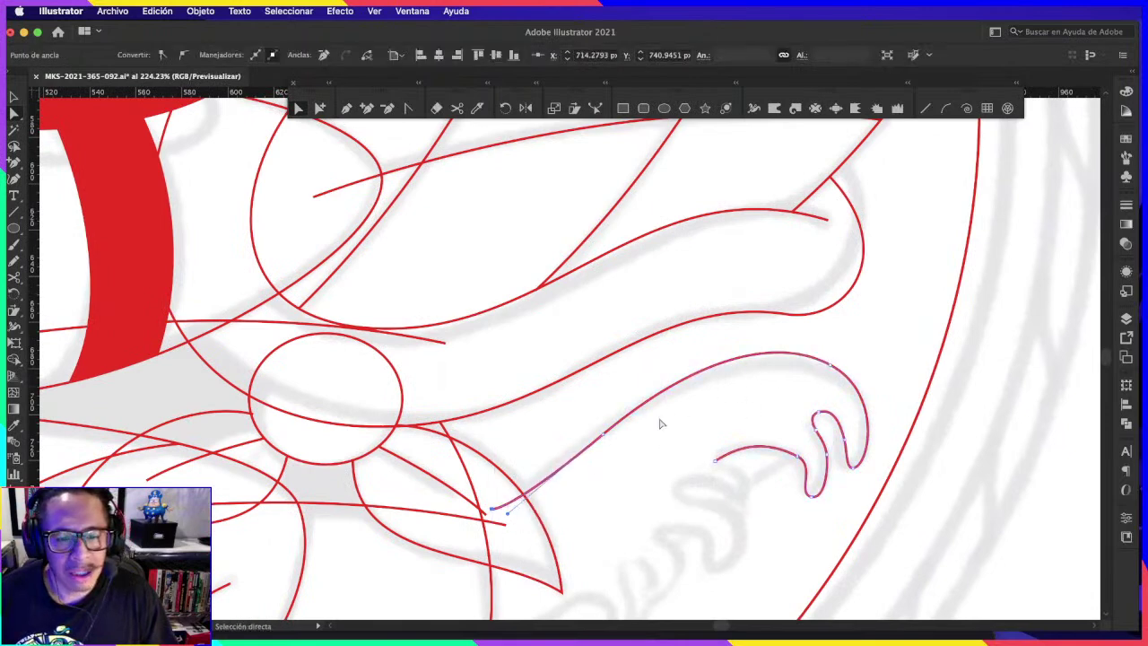
Step: Drag the long curve's middle anchor, bend handle and end onto the sketch, then deselect and zoom out
left_click_drag(606, 440, 593, 446)
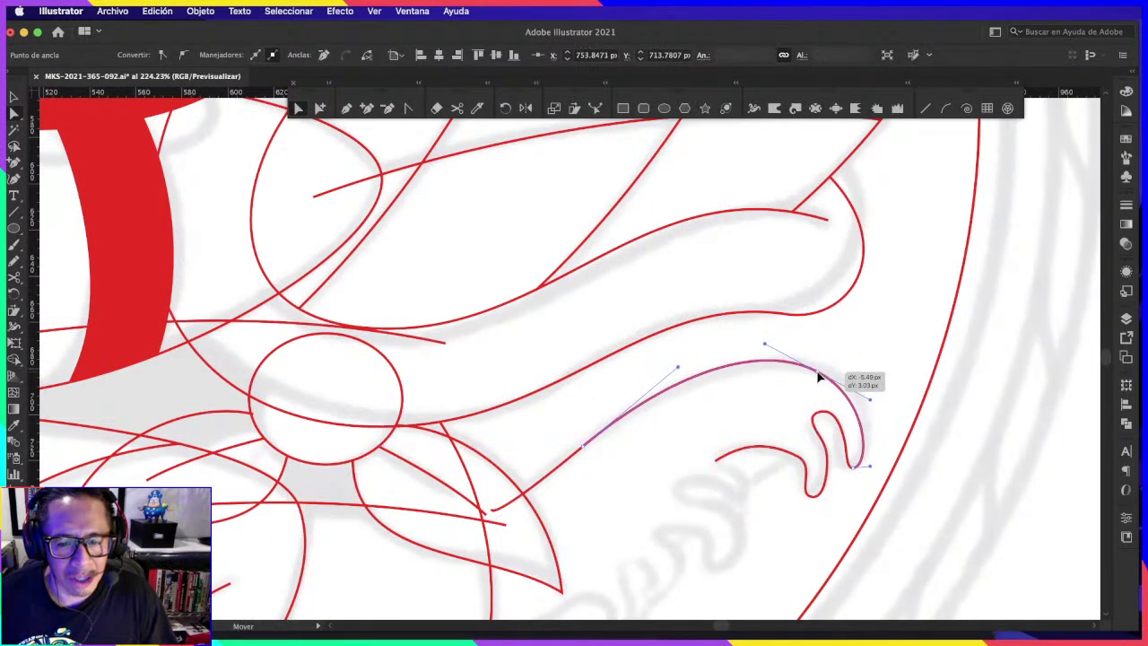
mouse_move(820, 376)
left_mouse_down()
mouse_move(880, 408)
mouse_move(881, 397)
left_mouse_up()
left_click(885, 404)
left_click_drag(859, 468, 865, 466)
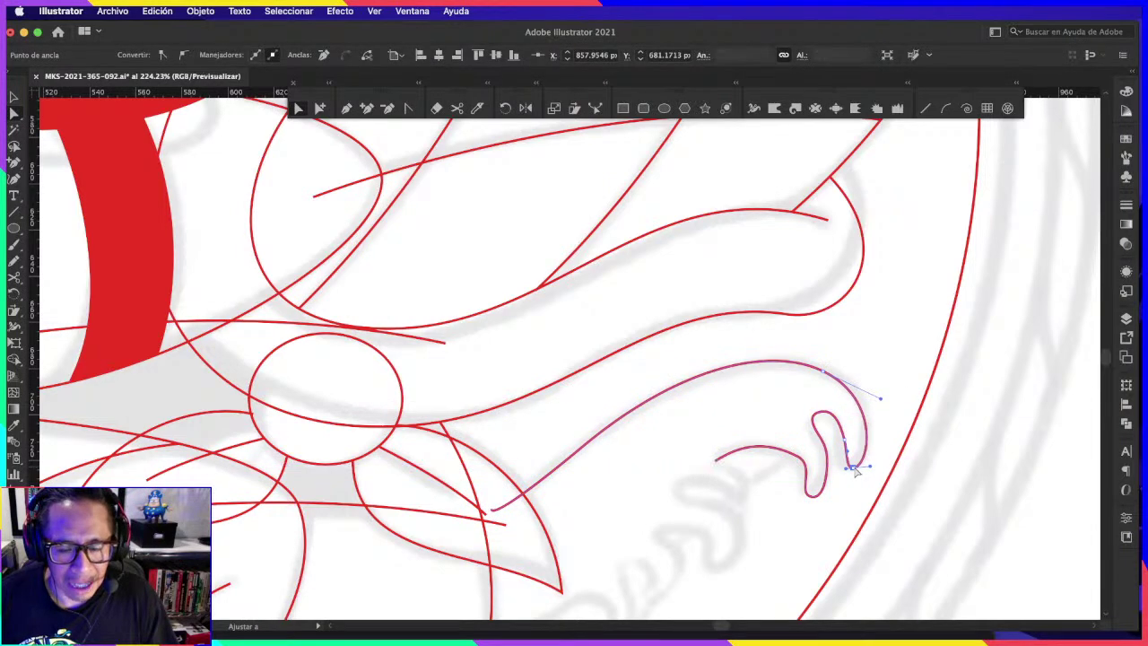
scroll(927, 358, "down", 5)
key("ctrl+shift+a")
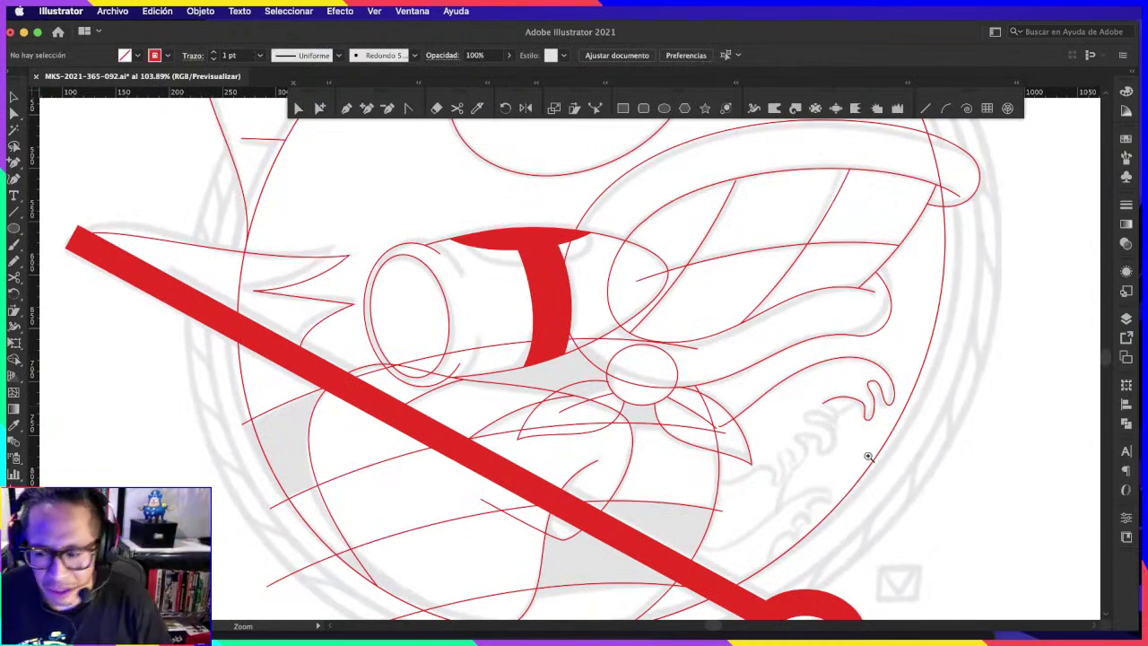
scroll(866, 453, "down", 1)
key("super+Tab")
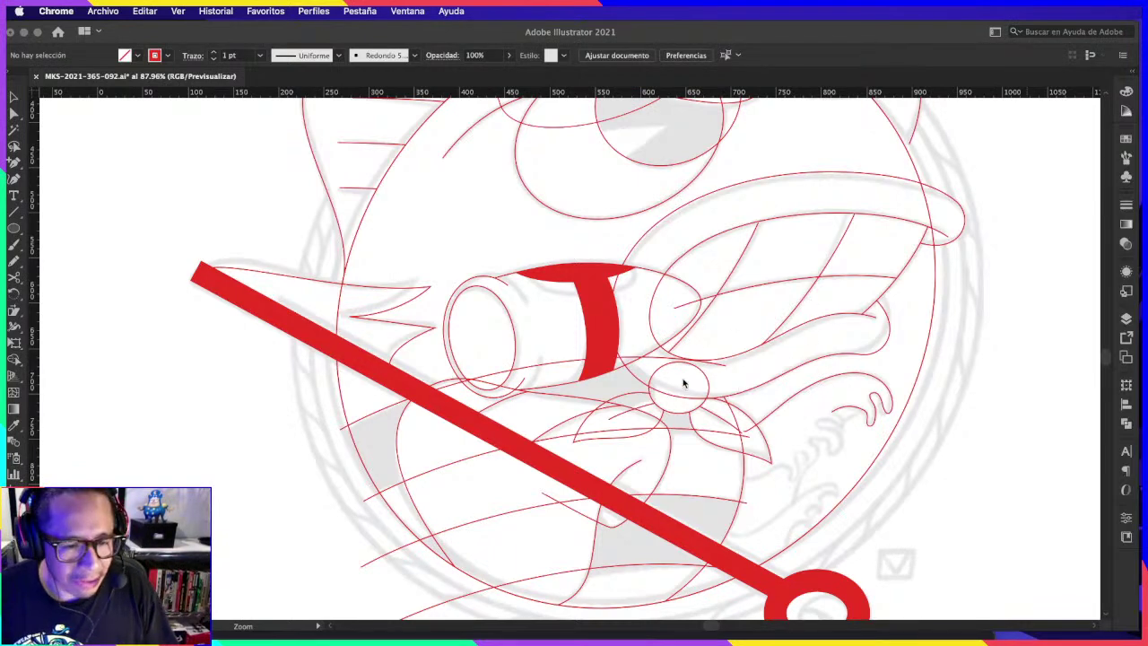
left_click(751, 320)
scroll(598, 441, "up", 5)
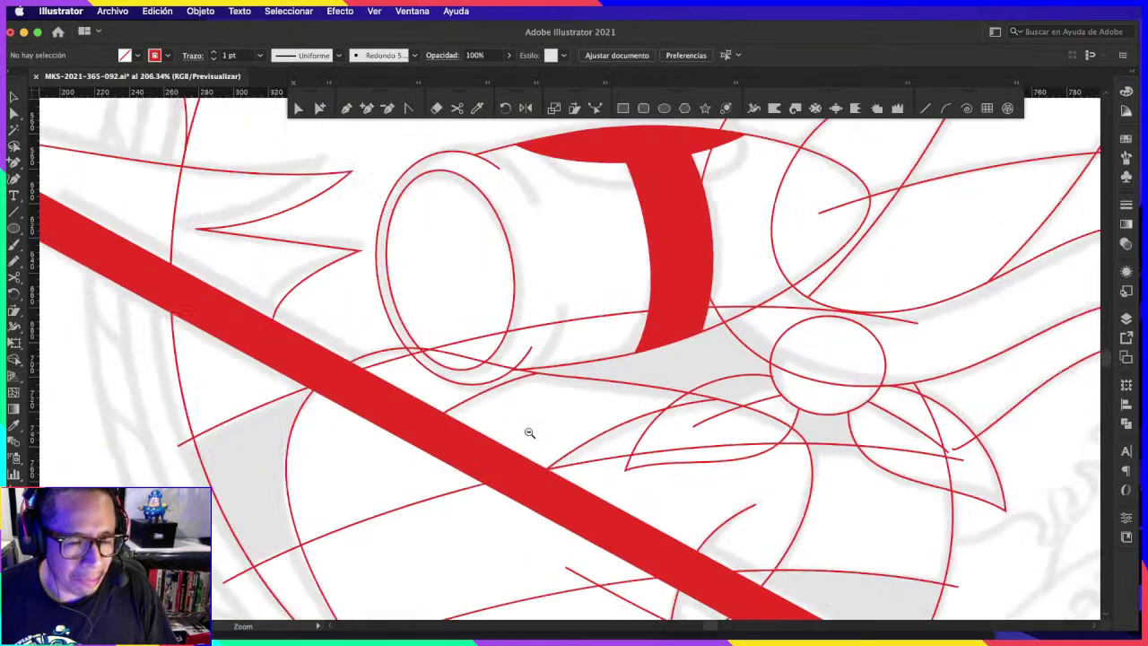
scroll(529, 432, "down", 5)
scroll(745, 413, "down", 2)
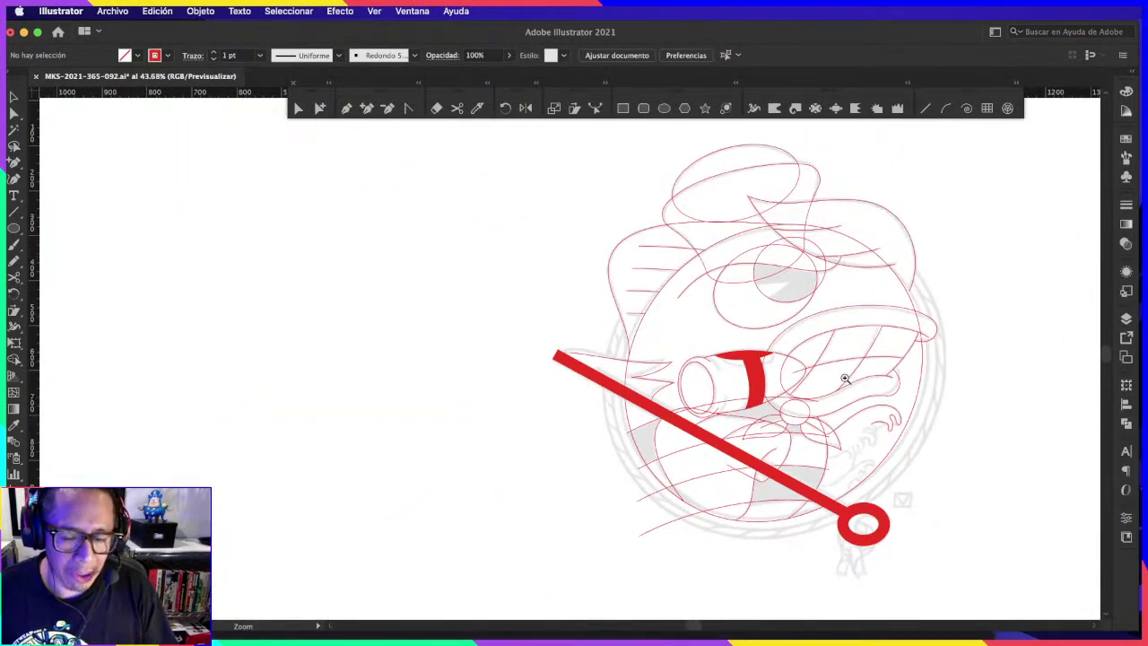
scroll(845, 378, "up", 3)
scroll(824, 281, "up", 2)
left_click(299, 110)
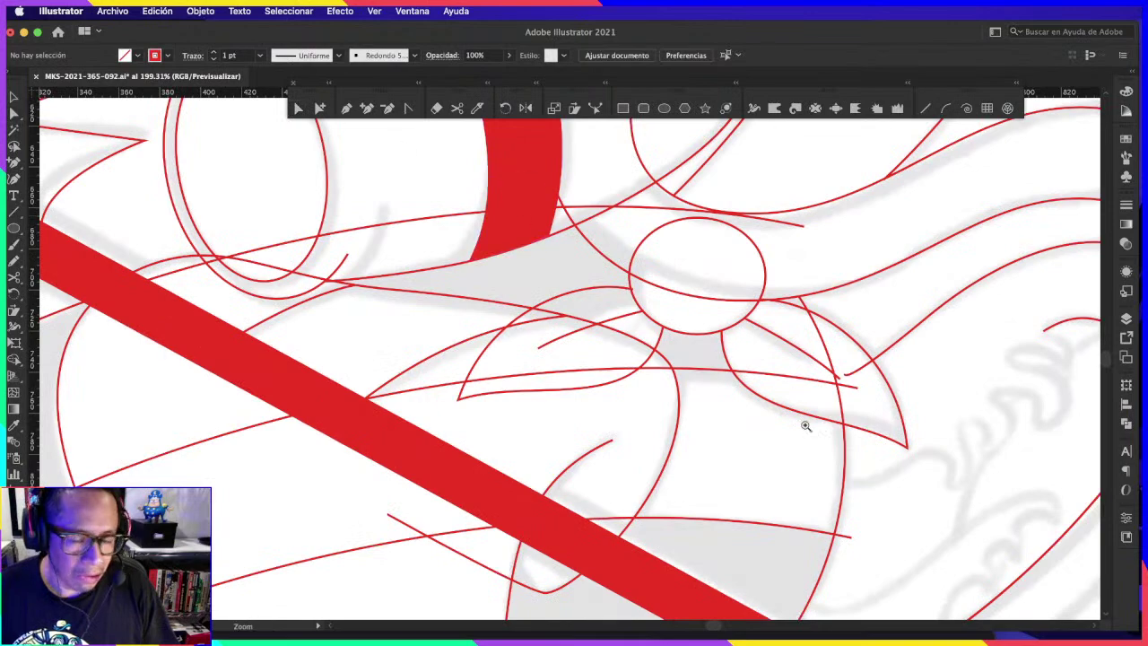
scroll(807, 422, "up", 3)
Step: Round the right petal's lower edge by dragging its segment and handle
left_click(900, 394)
left_click(900, 394)
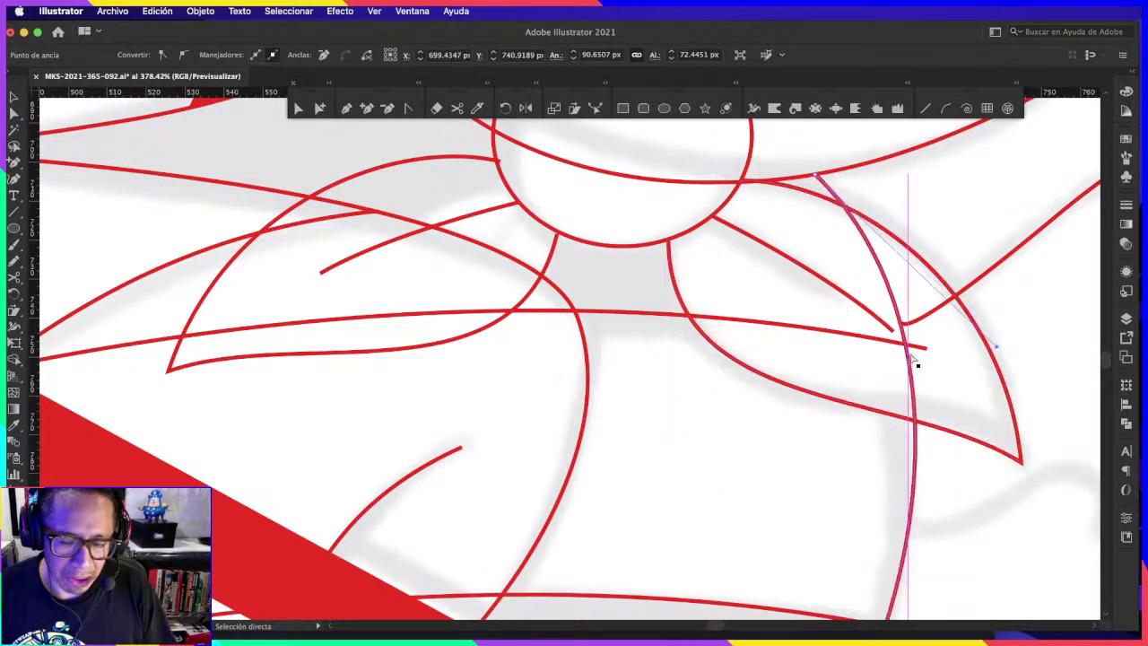
left_click(901, 408)
left_click_drag(902, 395, 909, 380)
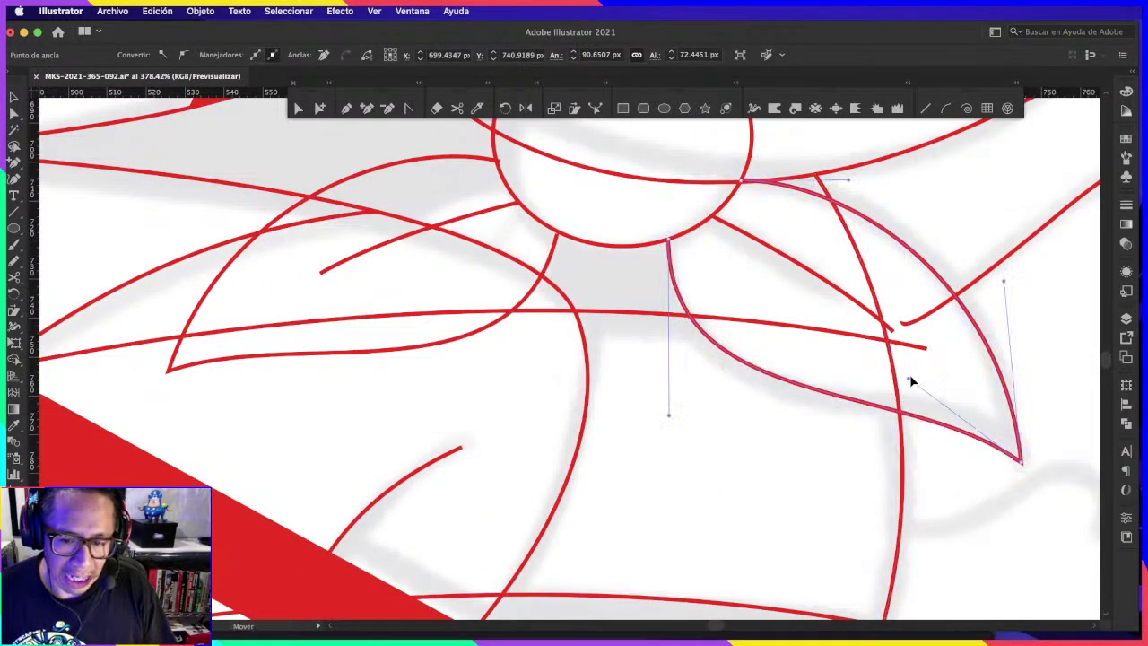
left_click_drag(669, 415, 689, 423)
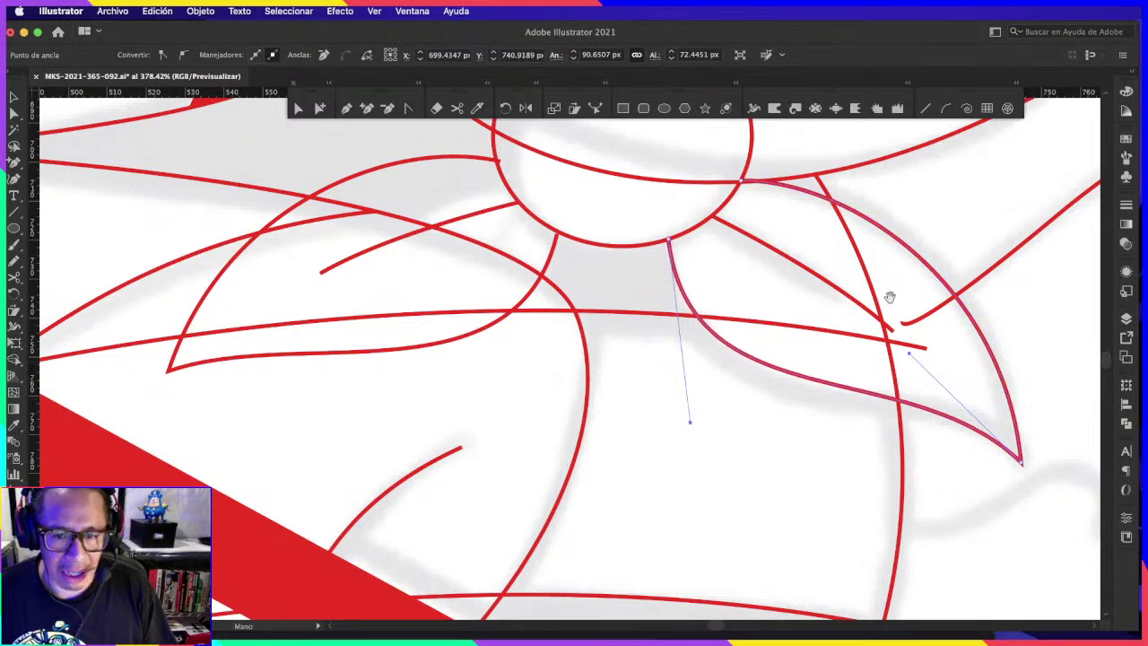
scroll(889, 297, "up", 3)
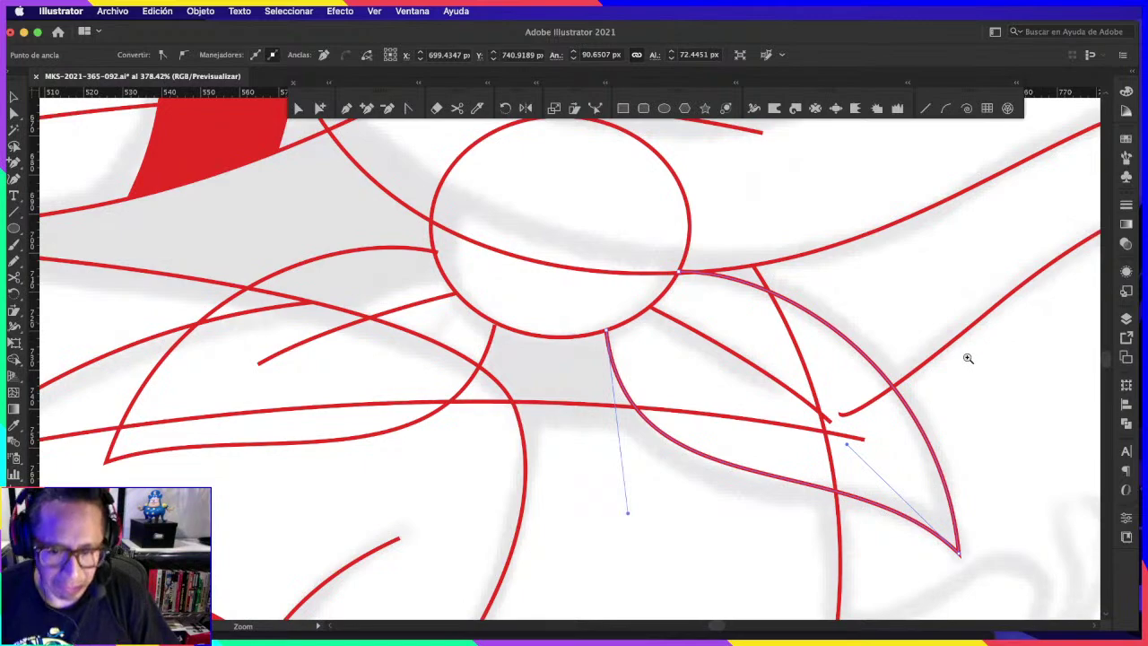
Step: Move the long curving line's end onto the petal's edge
scroll(966, 356, "down", 3)
left_click(777, 372)
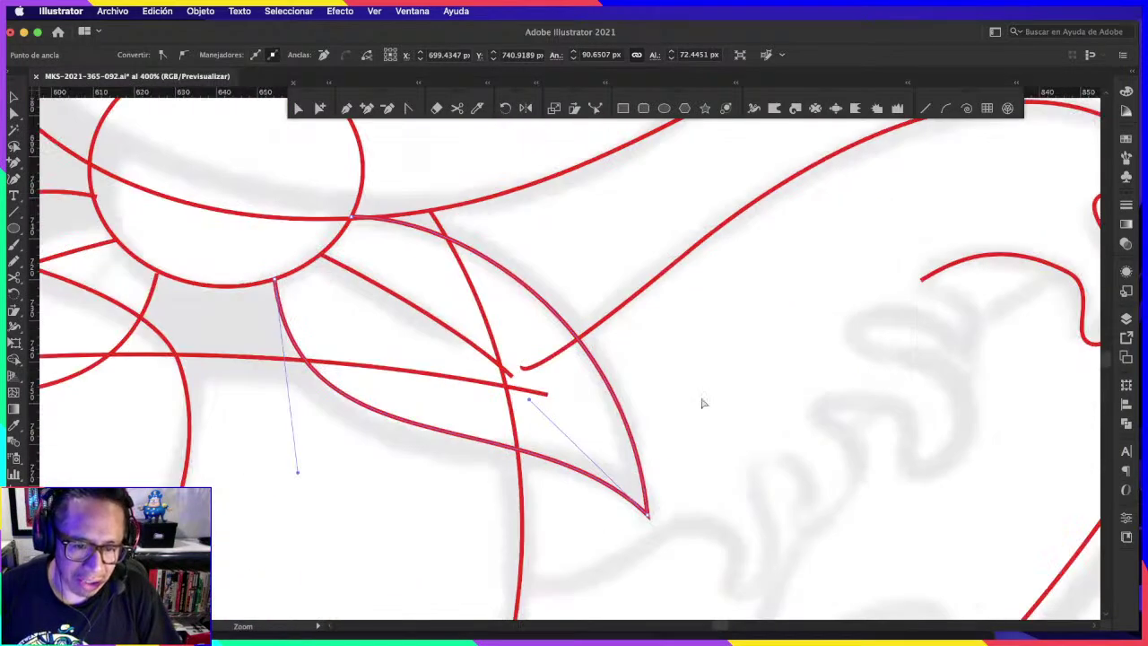
mouse_move(521, 374)
left_mouse_down()
mouse_move(505, 383)
mouse_move(535, 397)
left_mouse_up()
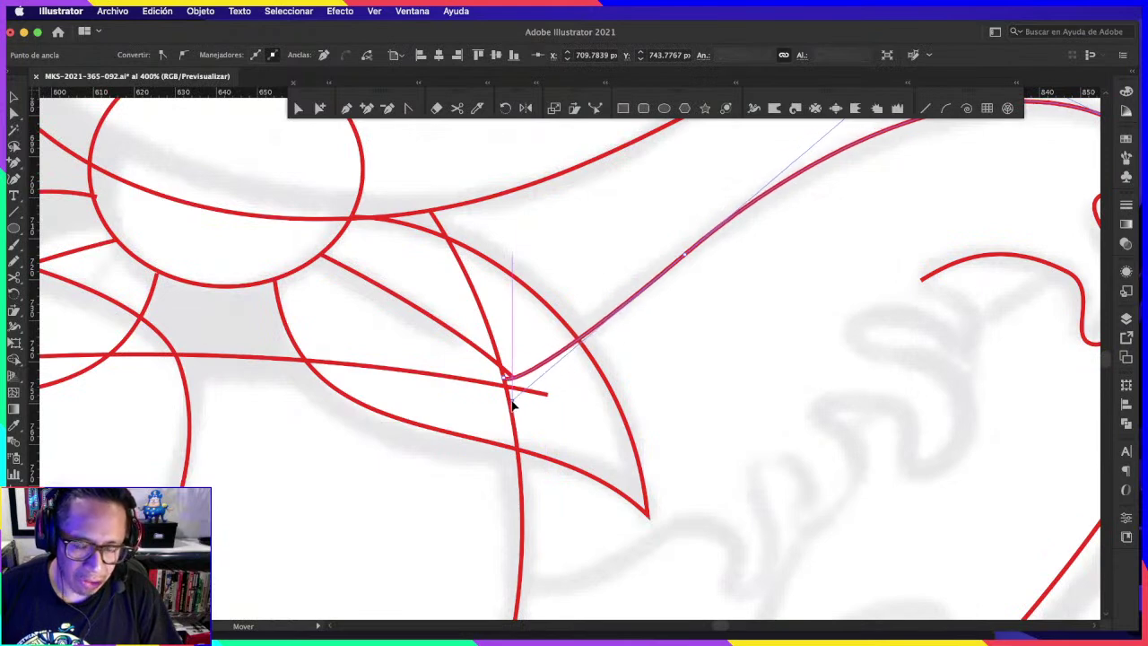
scroll(808, 372, "up", 3)
scroll(808, 371, "right", 3)
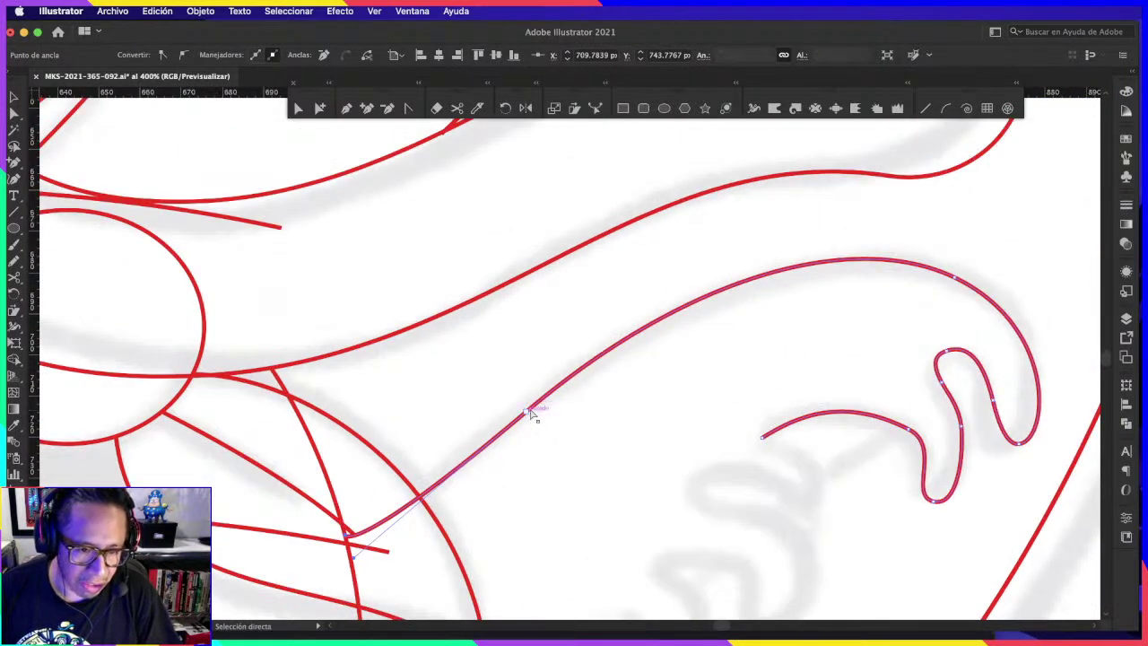
Step: Smooth the long curve's anchor and rebend the lower red arch's middle point
left_click_drag(531, 413, 570, 398)
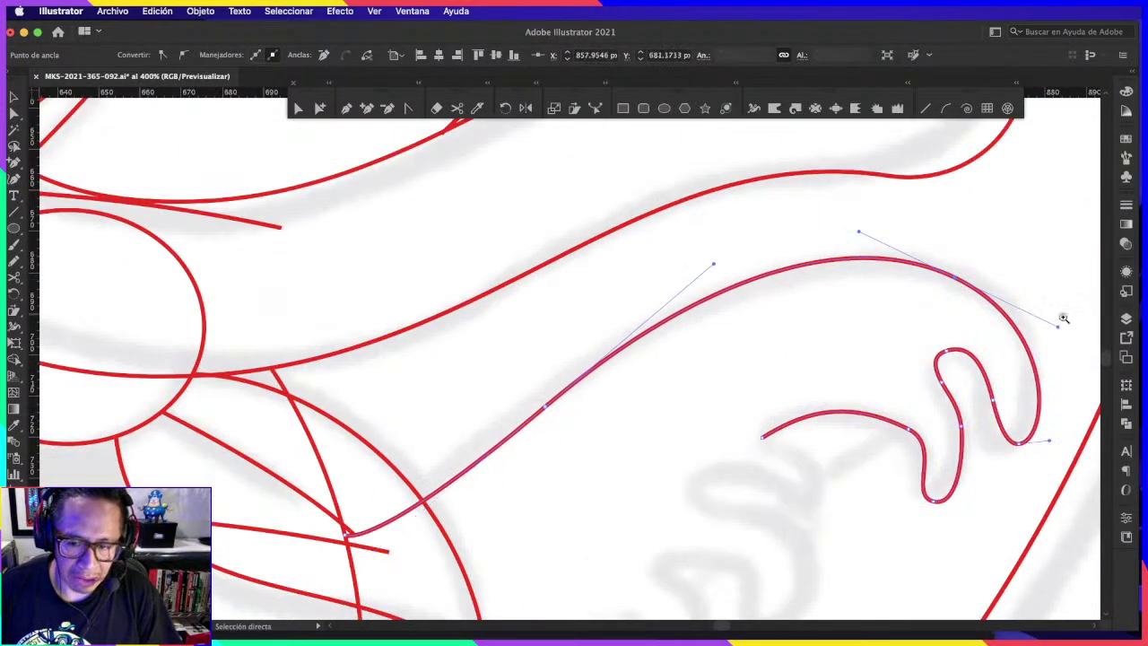
scroll(1063, 317, "right", 1)
scroll(1007, 276, "right", 4)
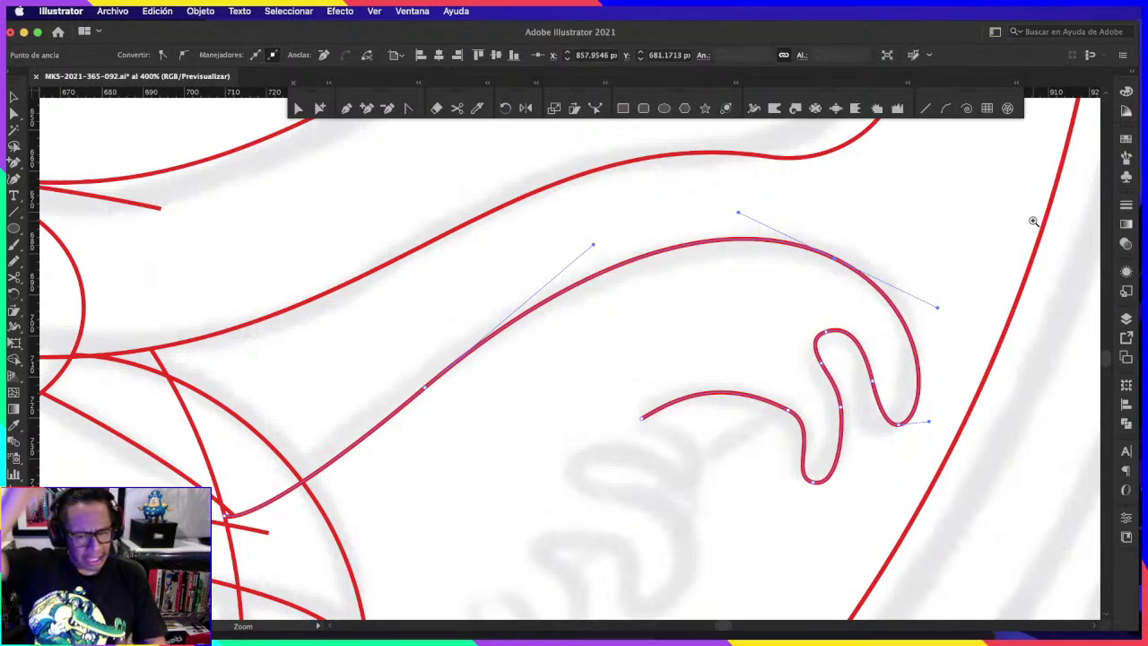
scroll(808, 394, "up", 2)
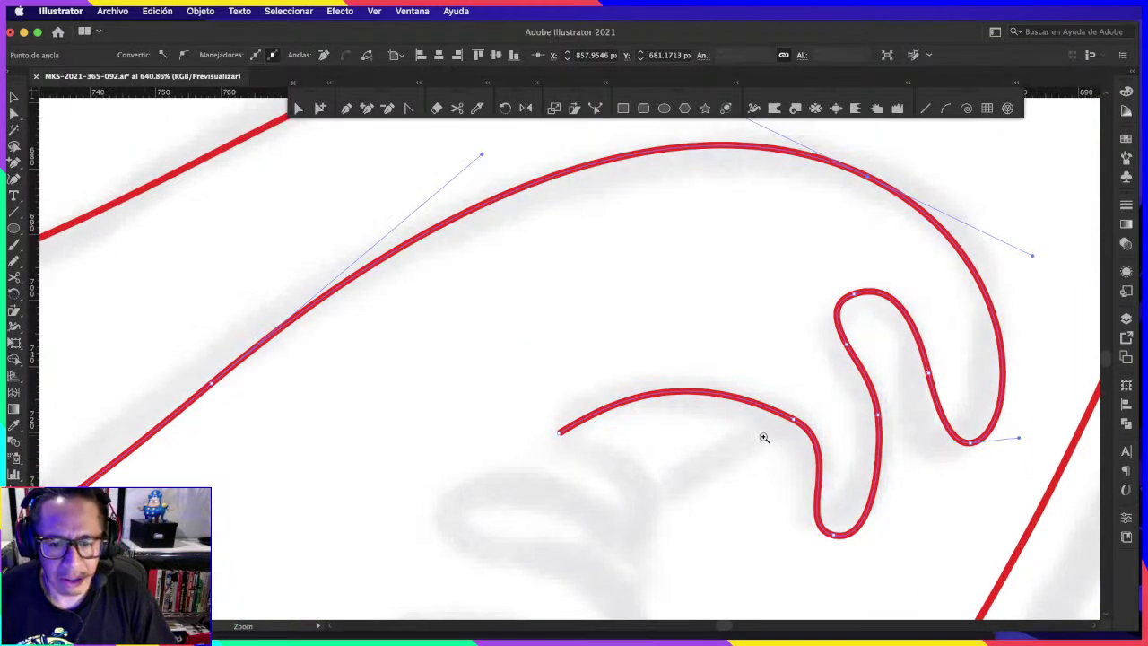
scroll(781, 430, "up", 2)
left_click_drag(807, 414, 796, 401)
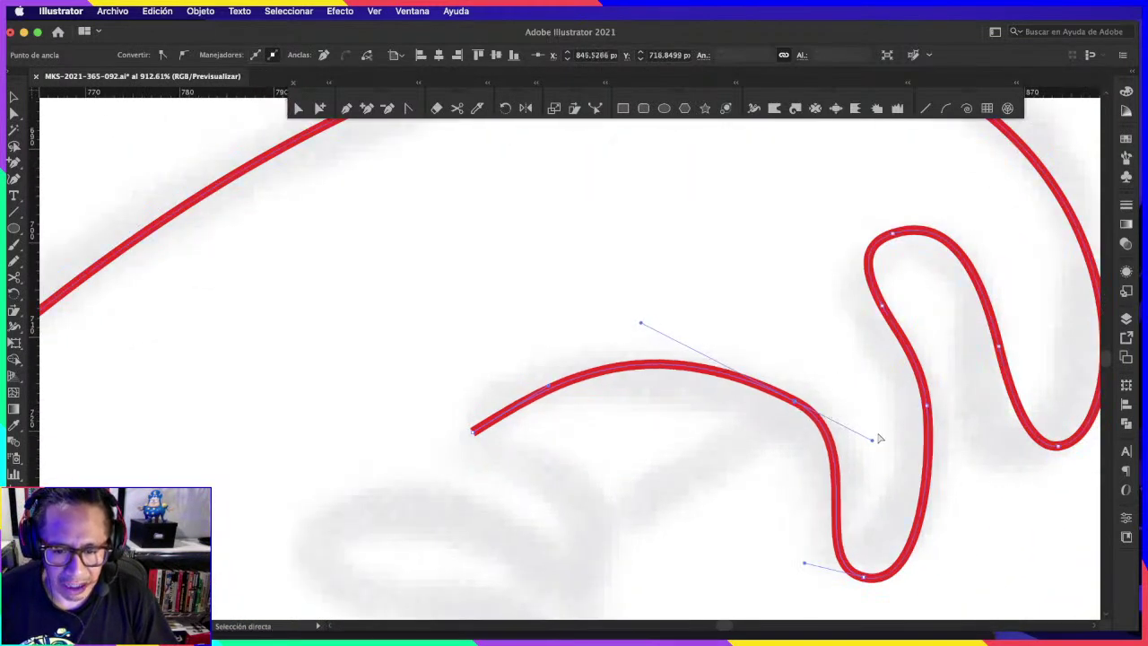
left_click_drag(873, 439, 863, 451)
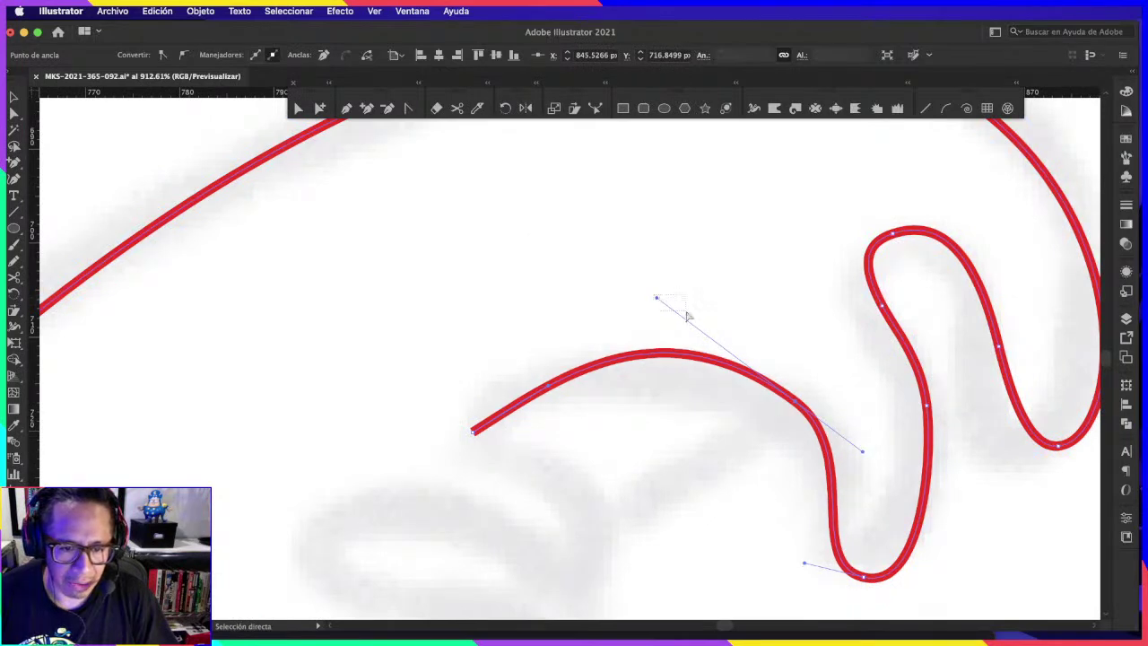
Step: Flatten the wave's left arch, lift its left side and nudge its left endpoint
left_click(691, 405)
left_click(677, 357)
left_click_drag(657, 297, 696, 319)
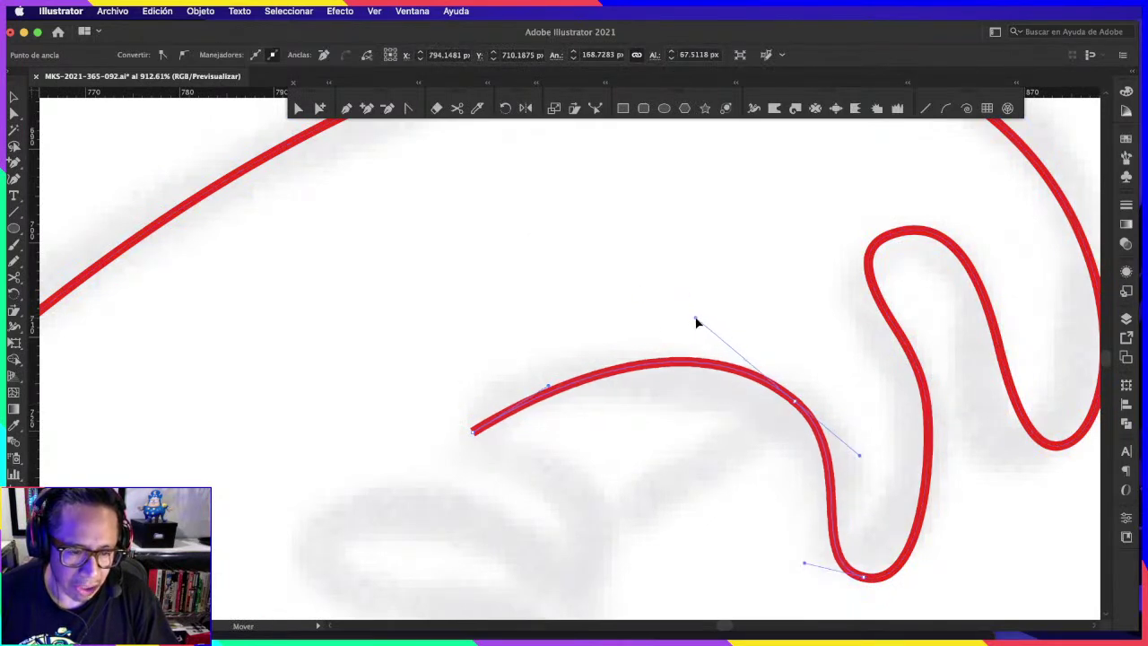
left_click_drag(547, 385, 544, 374)
left_click_drag(473, 432, 483, 429)
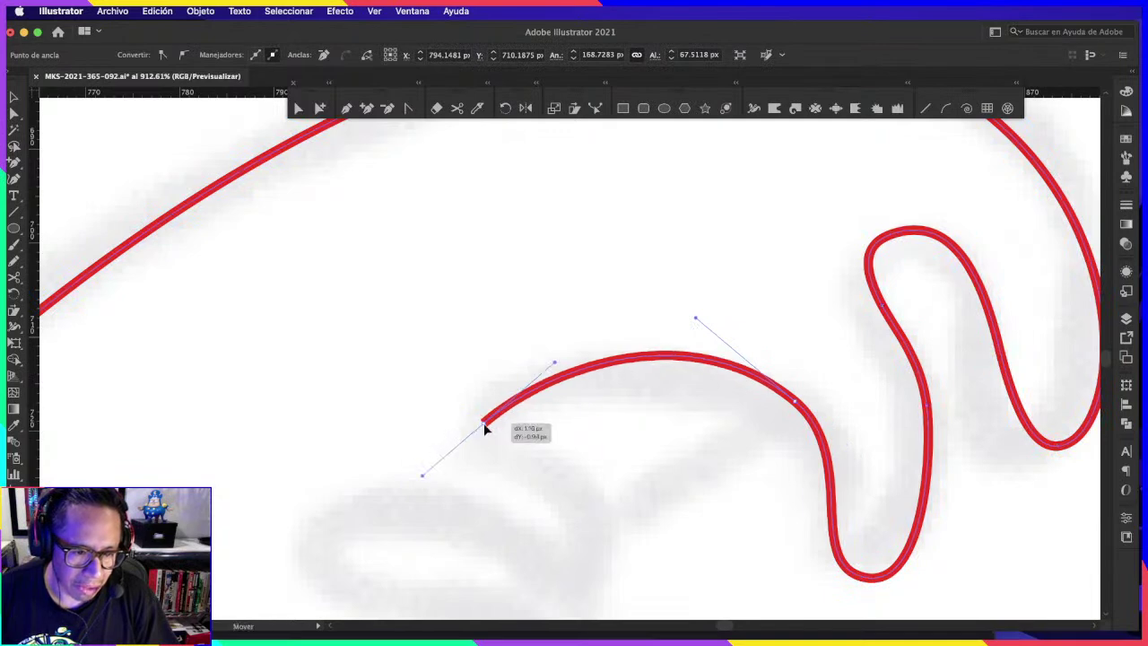
scroll(535, 422, "down", 5)
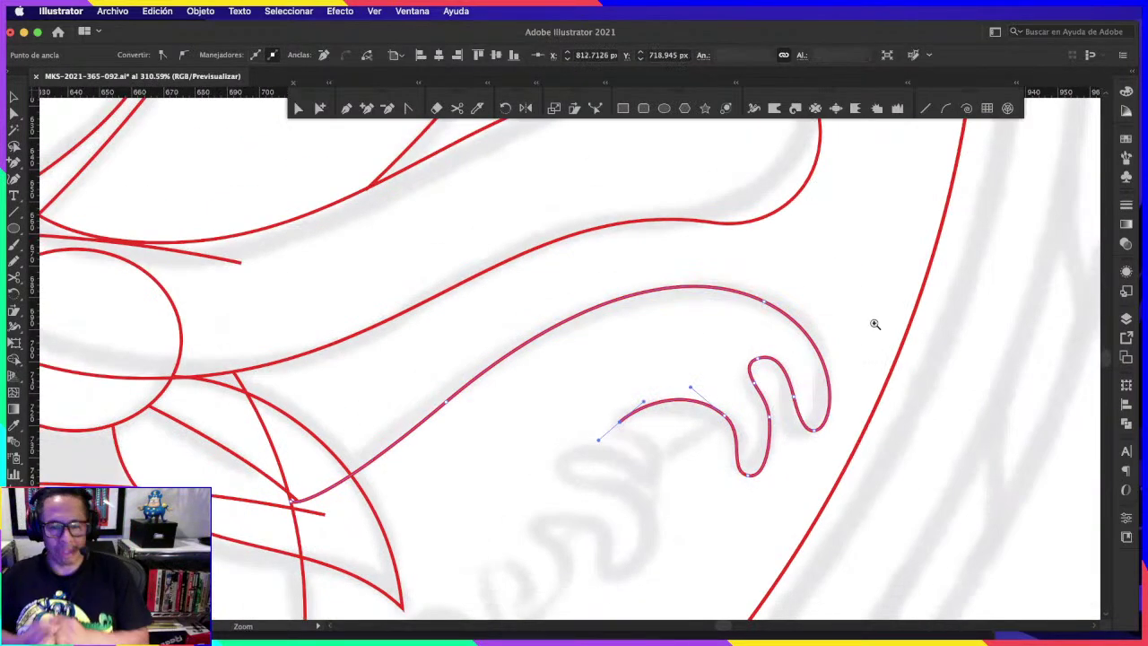
scroll(679, 455, "up", 1)
scroll(718, 421, "up", 4)
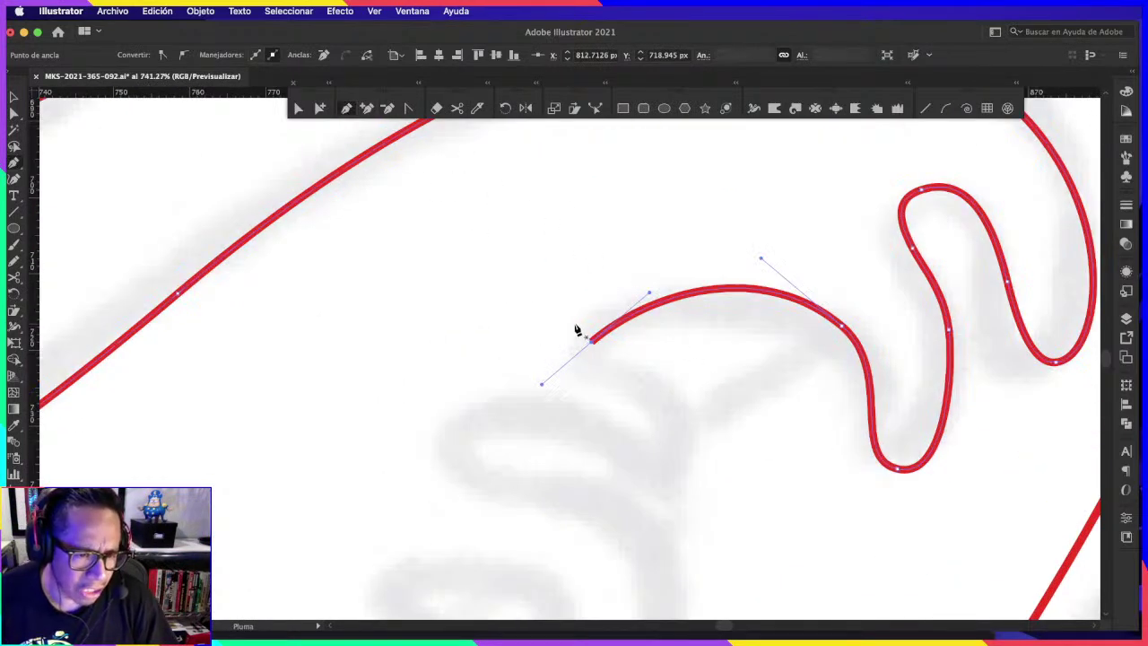
Step: Trace a new red stroke down the sketch, around the loop and into the lower curl
left_click_drag(591, 338, 621, 369)
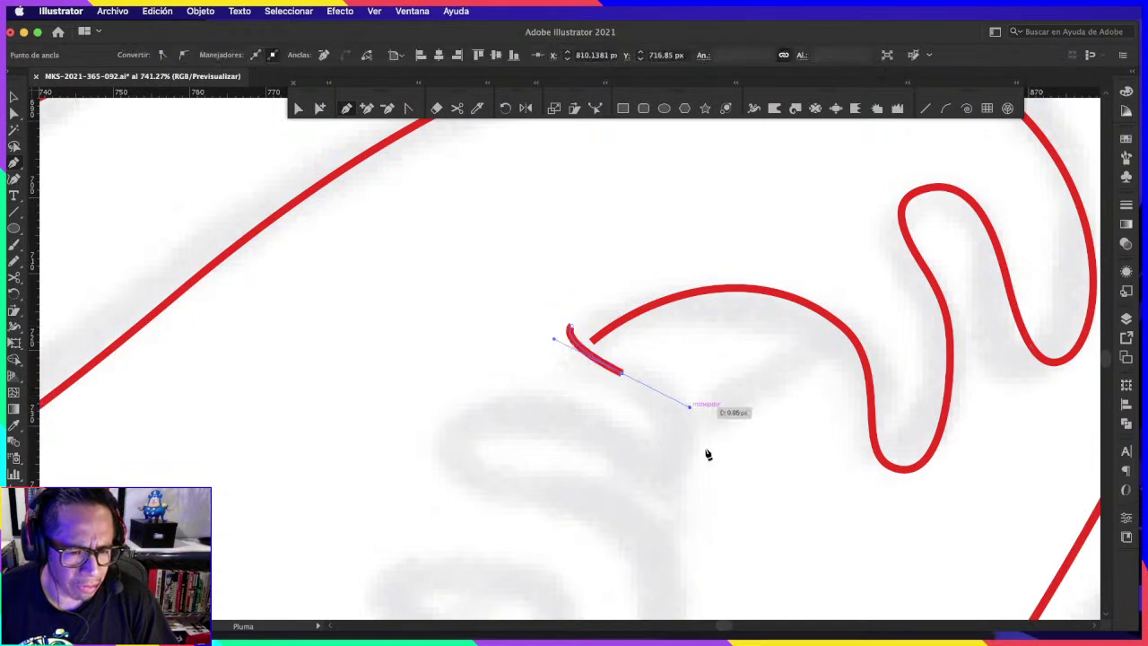
left_click_drag(691, 498, 667, 527)
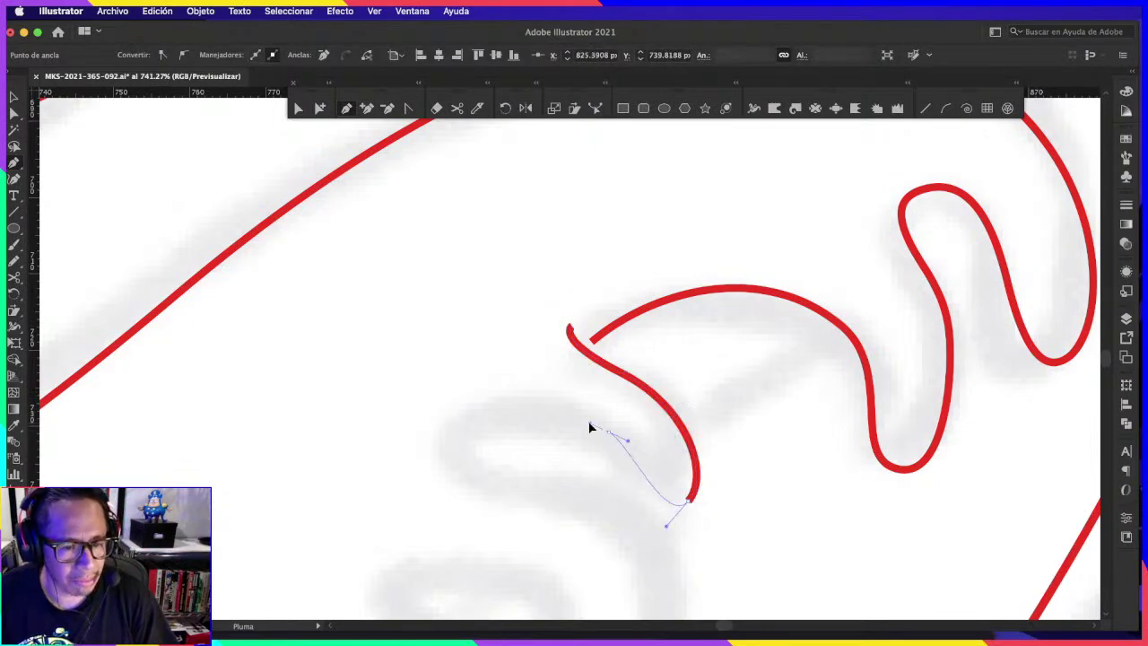
left_click_drag(608, 431, 587, 420)
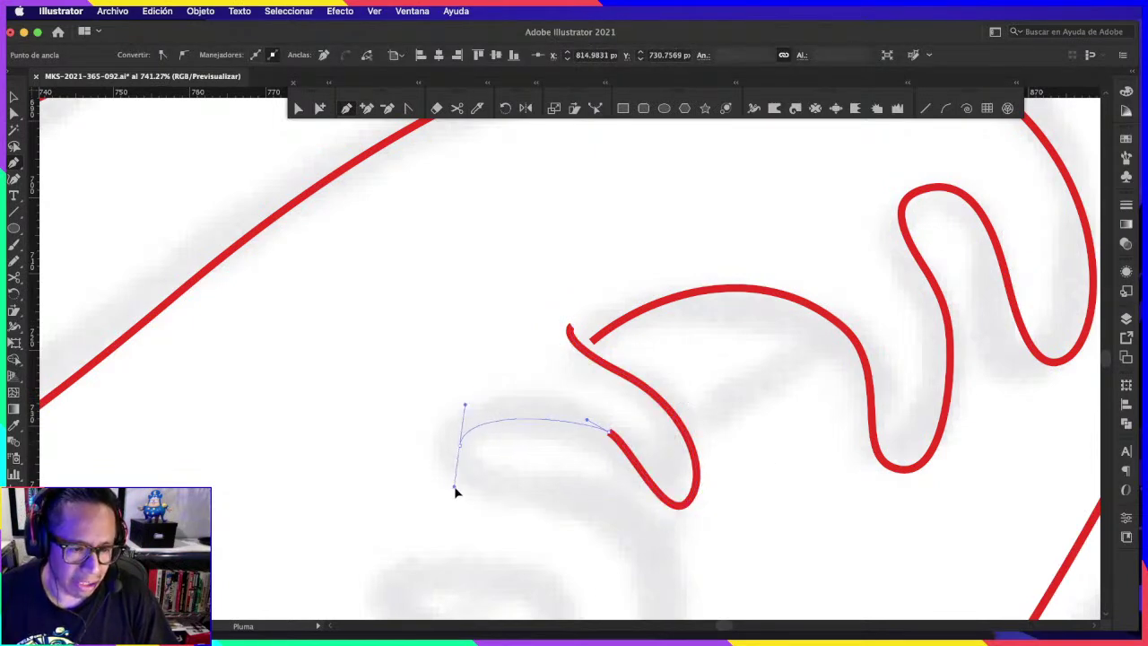
left_click_drag(456, 491, 456, 491)
scroll(530, 472, "down", 5)
left_click_drag(688, 341, 717, 403)
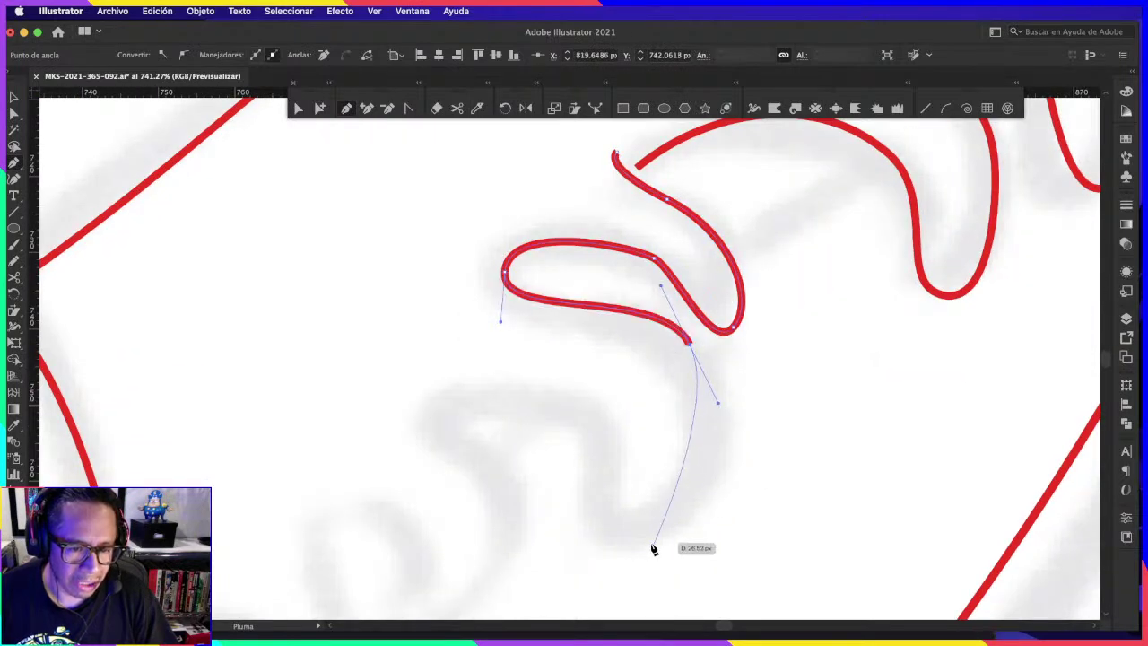
left_click_drag(653, 545, 590, 544)
left_click_drag(581, 415, 538, 401)
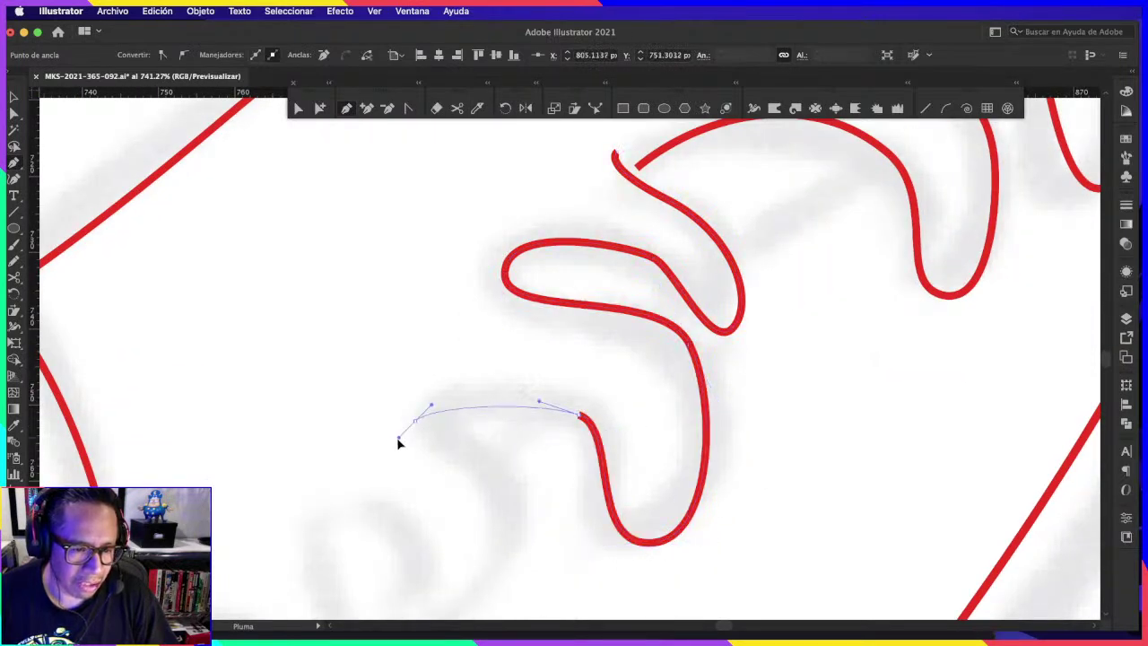
left_click_drag(400, 442, 390, 443)
left_click_drag(686, 348, 711, 377)
left_click_drag(673, 274, 671, 370)
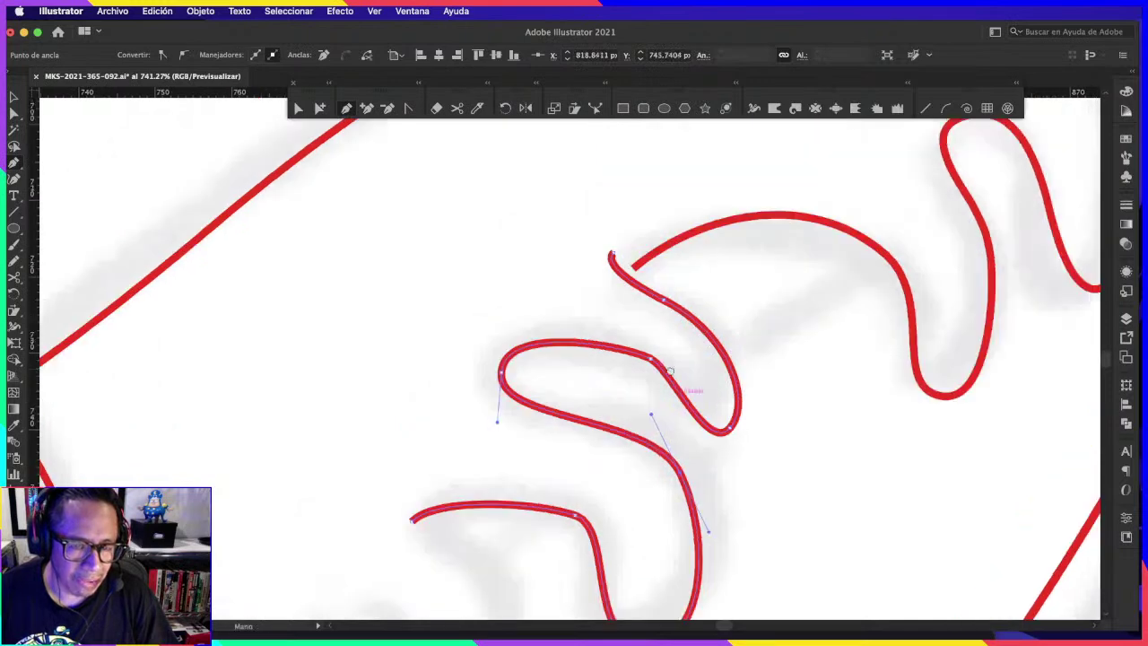
Step: Reshape the loop's bottom tip, raise the stroke's top end and lengthen a handle for the S-curve
left_click(675, 370)
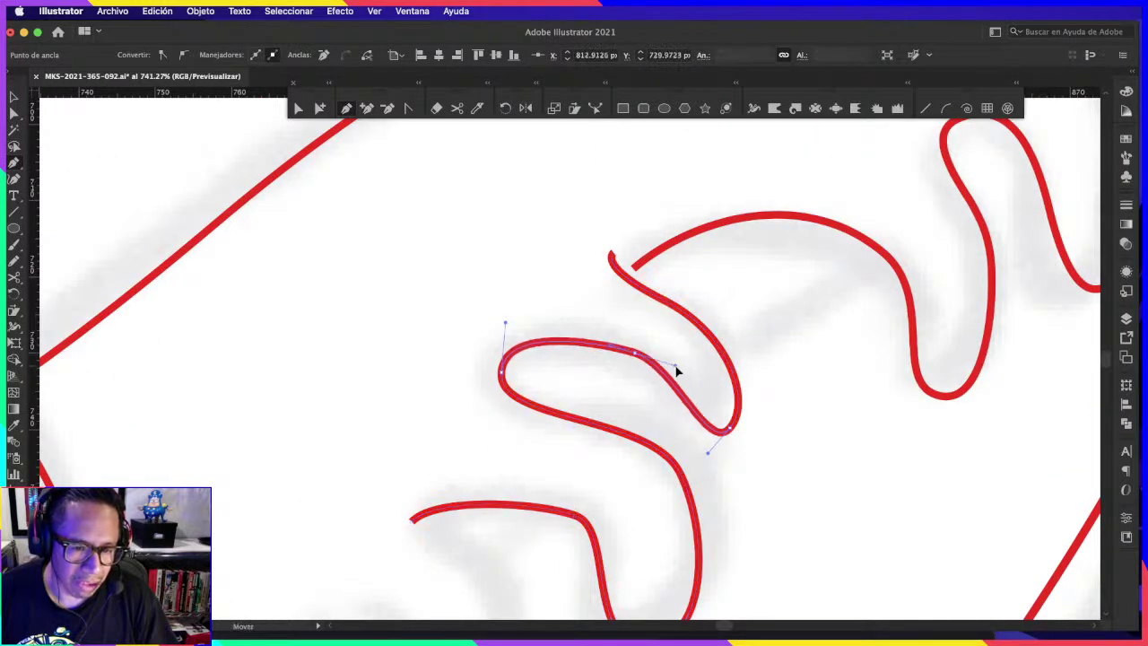
left_click_drag(731, 428, 770, 415)
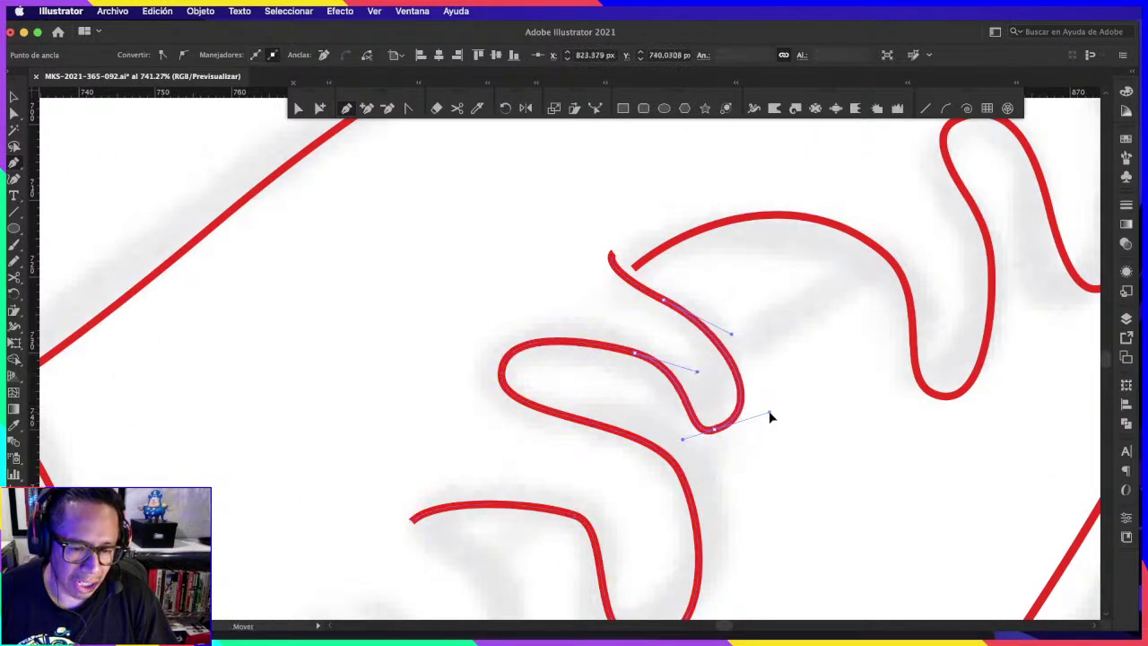
left_click_drag(696, 371, 674, 361)
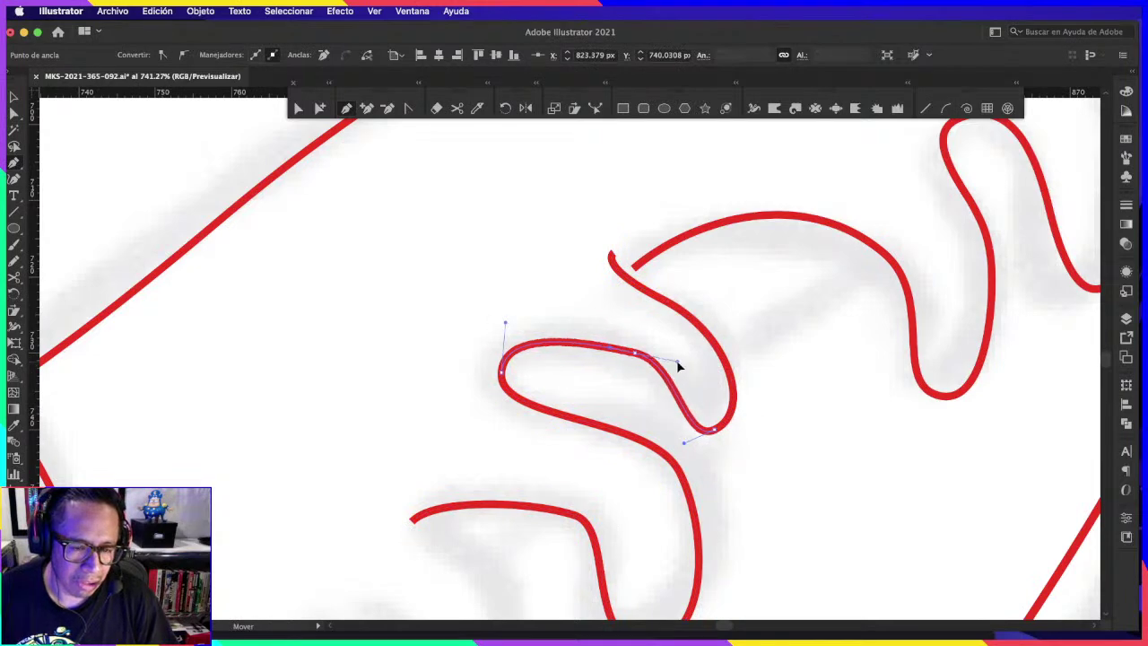
key("p")
scroll(650, 269, "up", 3)
left_click_drag(620, 257, 636, 220)
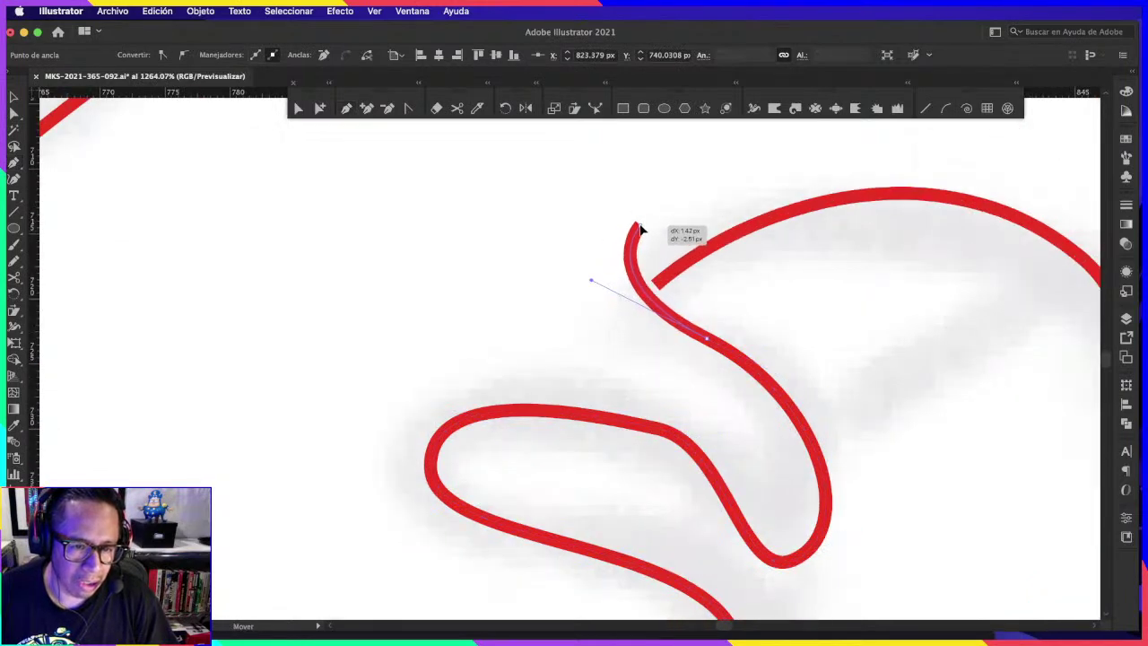
mouse_move(704, 345)
left_mouse_down()
mouse_move(717, 329)
mouse_move(743, 353)
left_mouse_up()
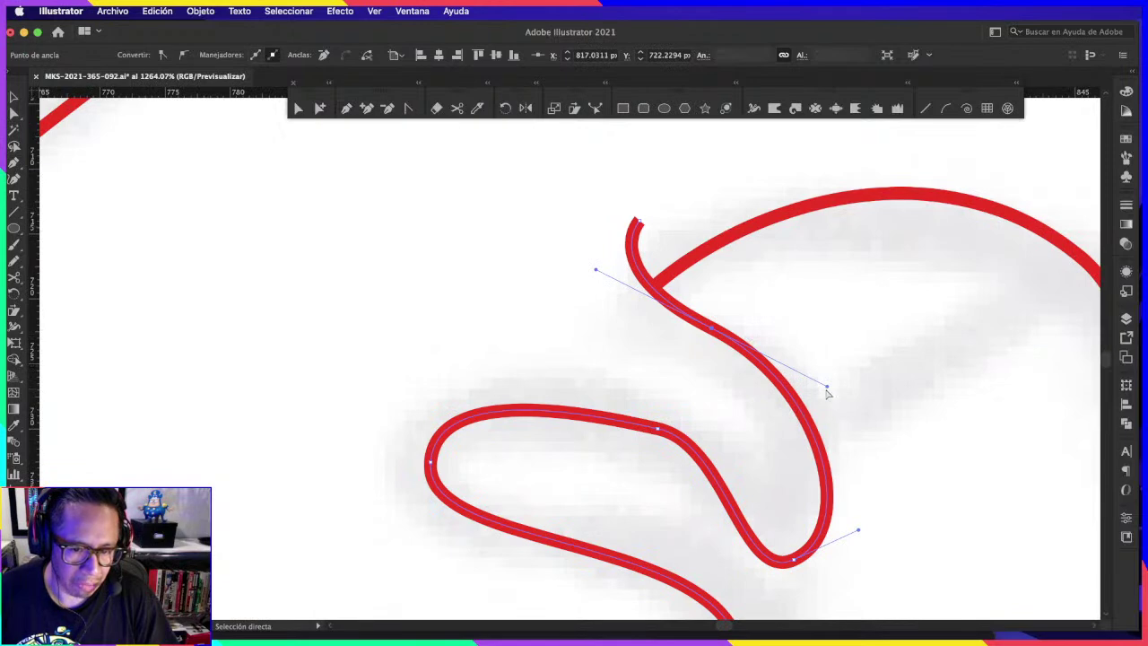
left_click(769, 403)
left_click(820, 389)
left_click_drag(826, 386, 827, 410)
scroll(824, 403, "down", 5)
scroll(807, 376, "down", 5)
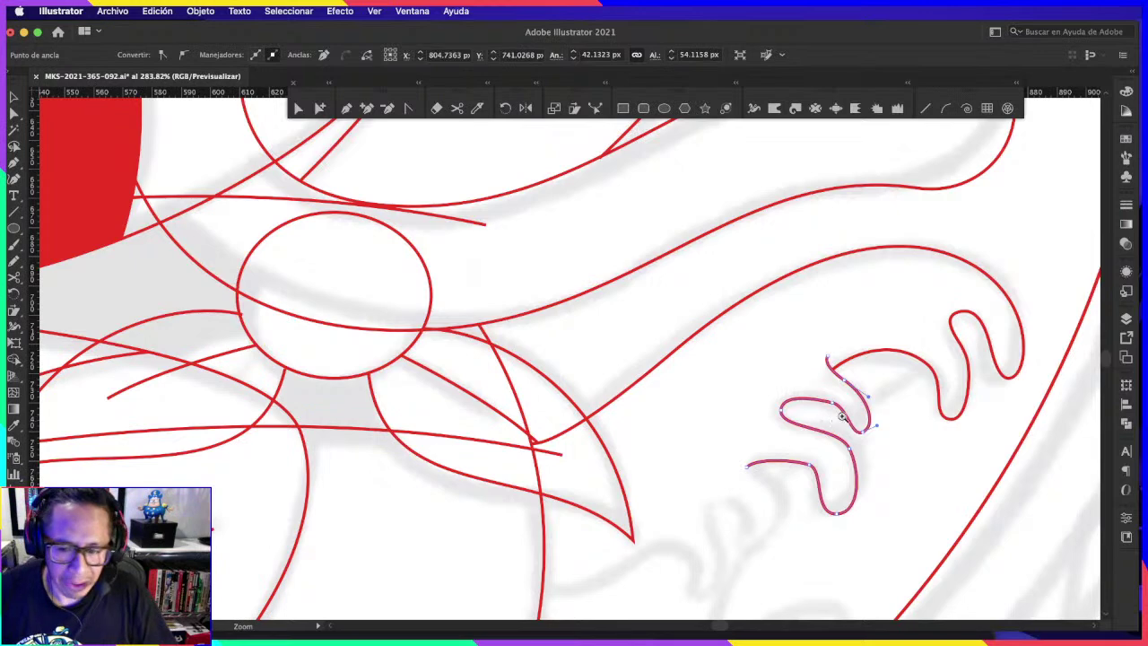
Step: Raise the arc of the loop's top and reshape the lower loop near its bottom
left_click_drag(841, 416, 948, 380)
left_click(760, 374)
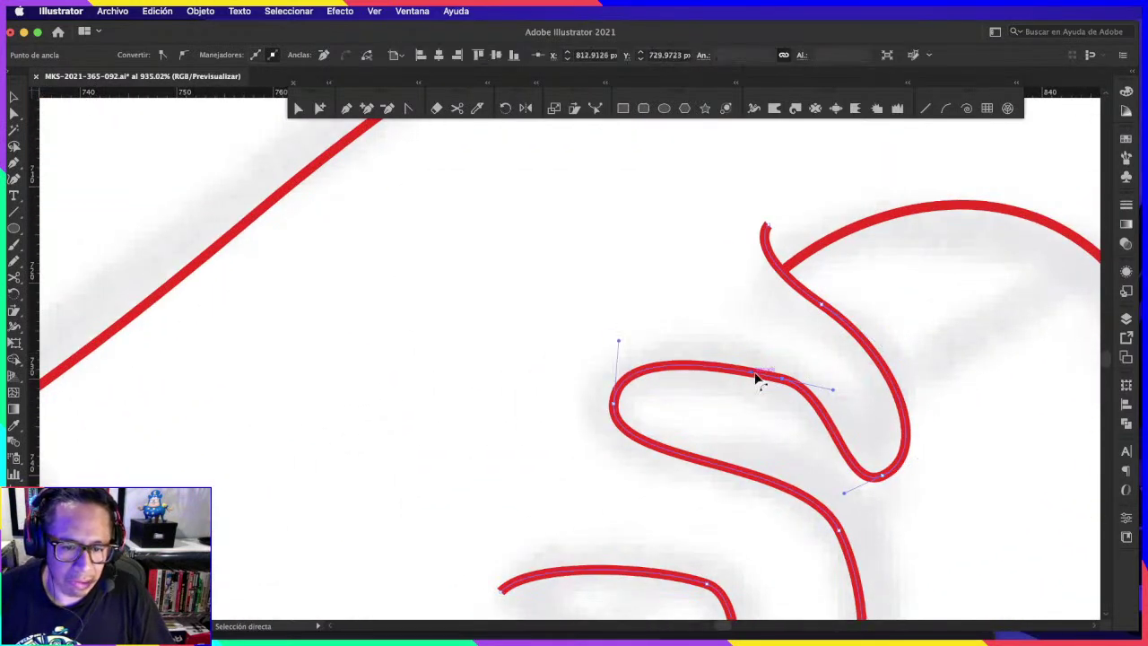
mouse_move(756, 378)
left_mouse_down()
mouse_move(725, 353)
mouse_move(771, 357)
left_mouse_up()
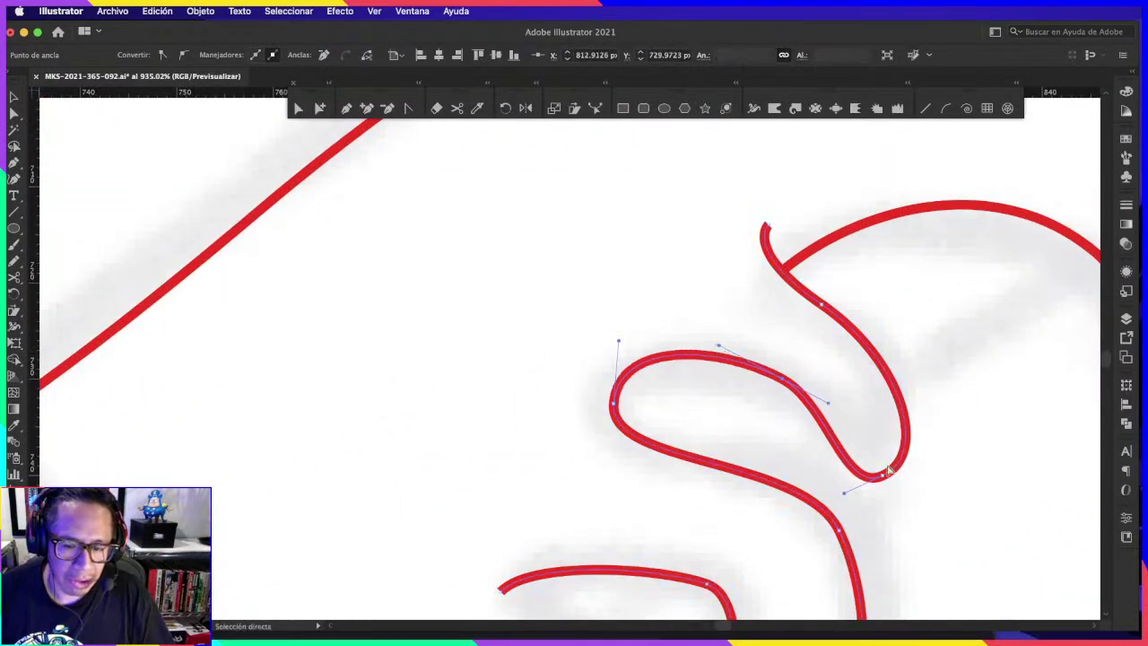
left_click_drag(888, 469, 897, 471)
mouse_move(996, 359)
left_mouse_down()
mouse_move(797, 362)
mouse_move(876, 349)
left_mouse_up()
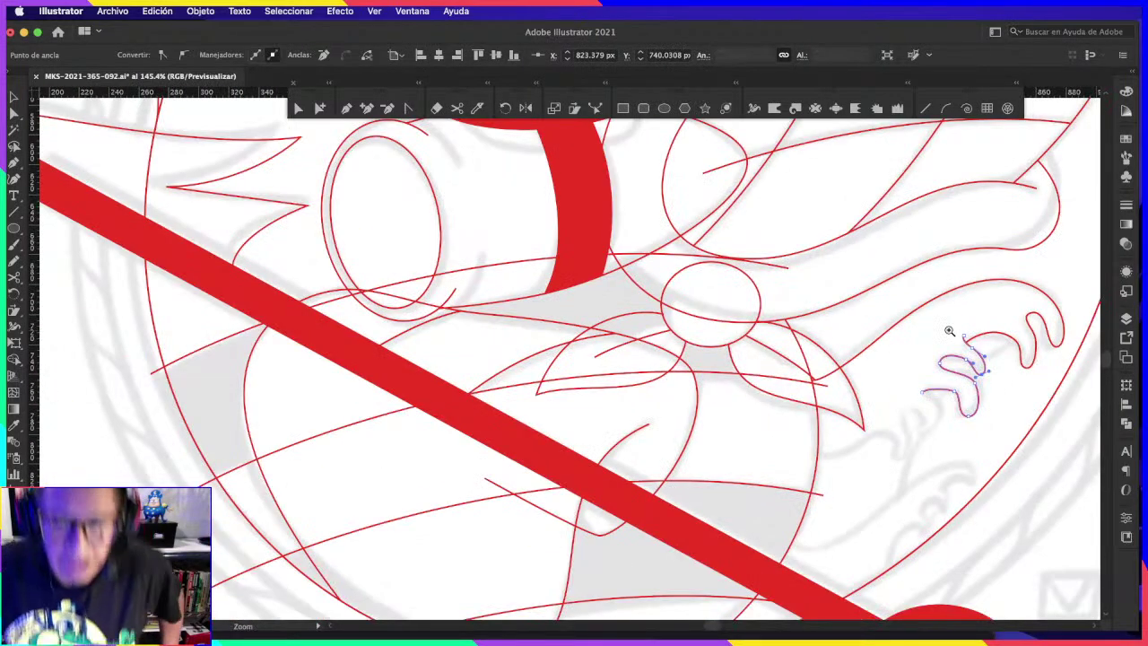
Step: Fit the squiggle's bottom point, upper bend and right side to the sketch, then deselect and zoom out
mouse_move(949, 330)
left_mouse_down()
mouse_move(990, 356)
mouse_move(1061, 251)
left_mouse_up()
left_click_drag(756, 362, 768, 341)
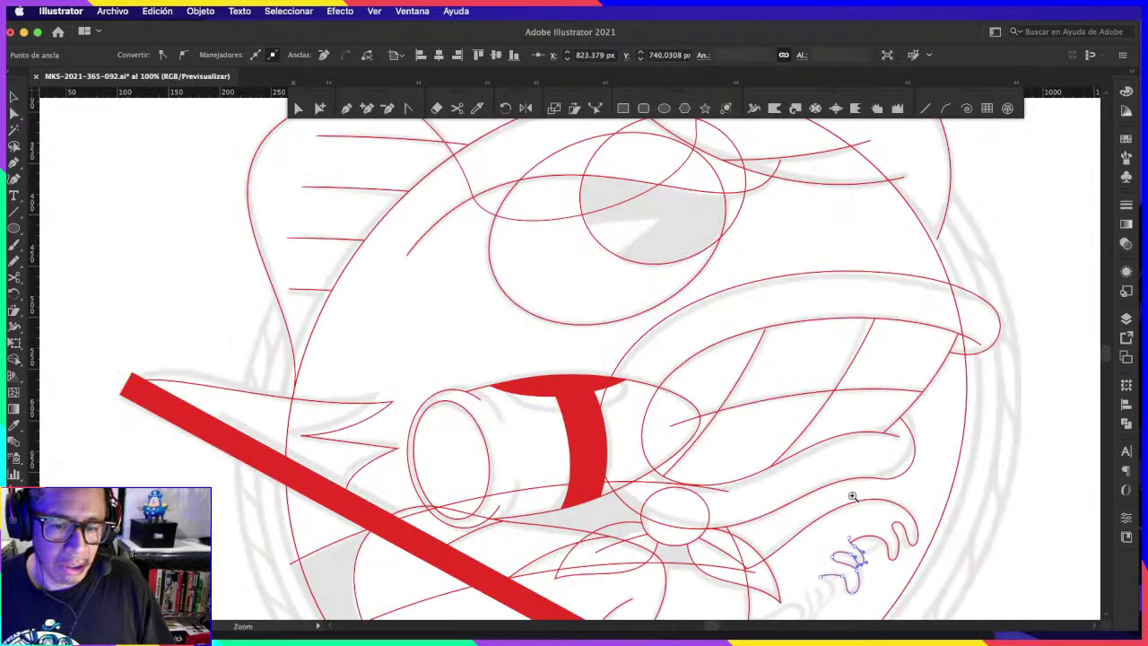
mouse_move(853, 497)
left_mouse_down()
mouse_move(888, 539)
mouse_move(862, 460)
left_mouse_up()
left_click_drag(856, 412, 912, 335)
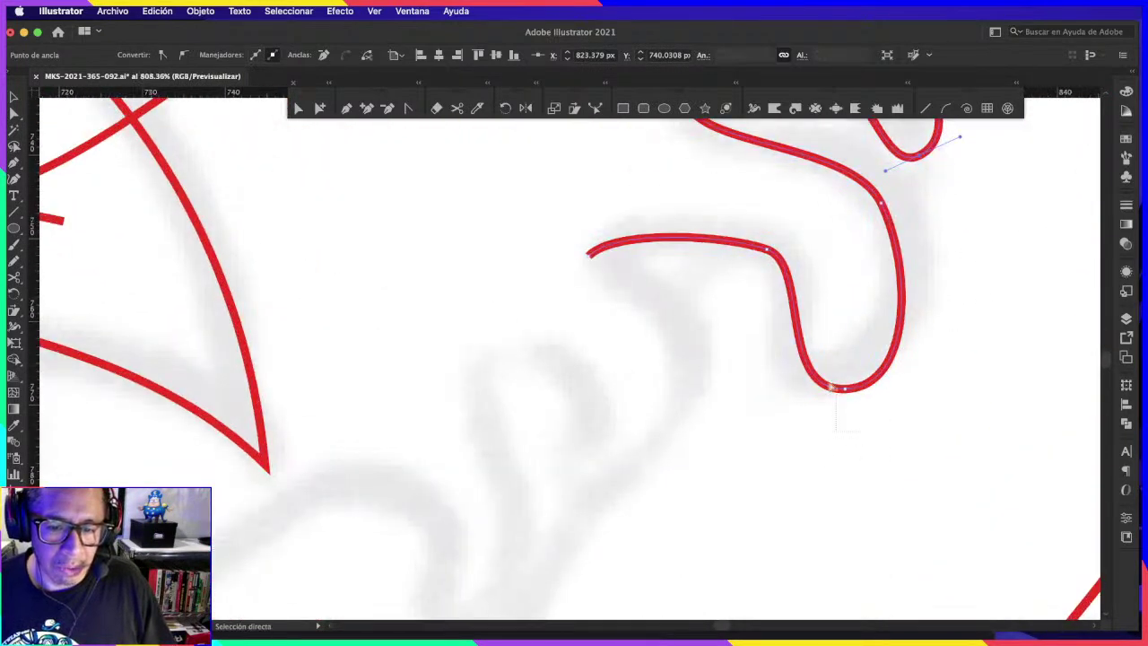
left_click_drag(846, 392, 829, 390)
mouse_move(810, 263)
left_mouse_down()
mouse_move(795, 289)
mouse_move(806, 280)
left_mouse_up()
left_click_drag(912, 268, 917, 287)
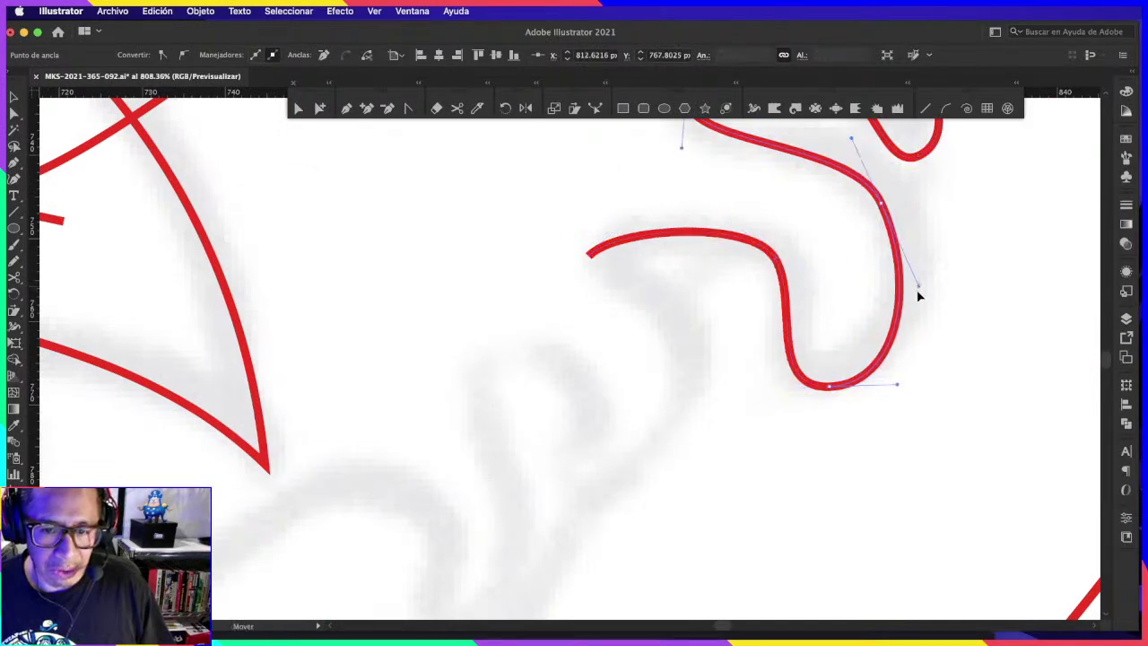
left_click_drag(829, 388, 847, 385)
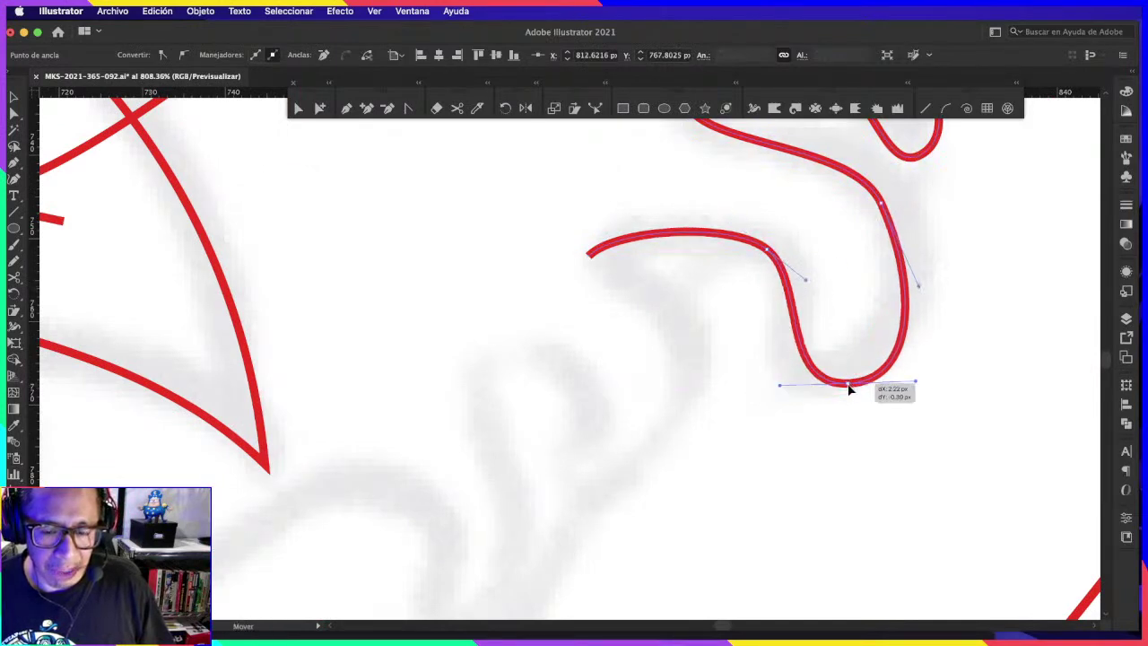
left_click(981, 332)
key("z")
scroll(738, 314, "down", 3)
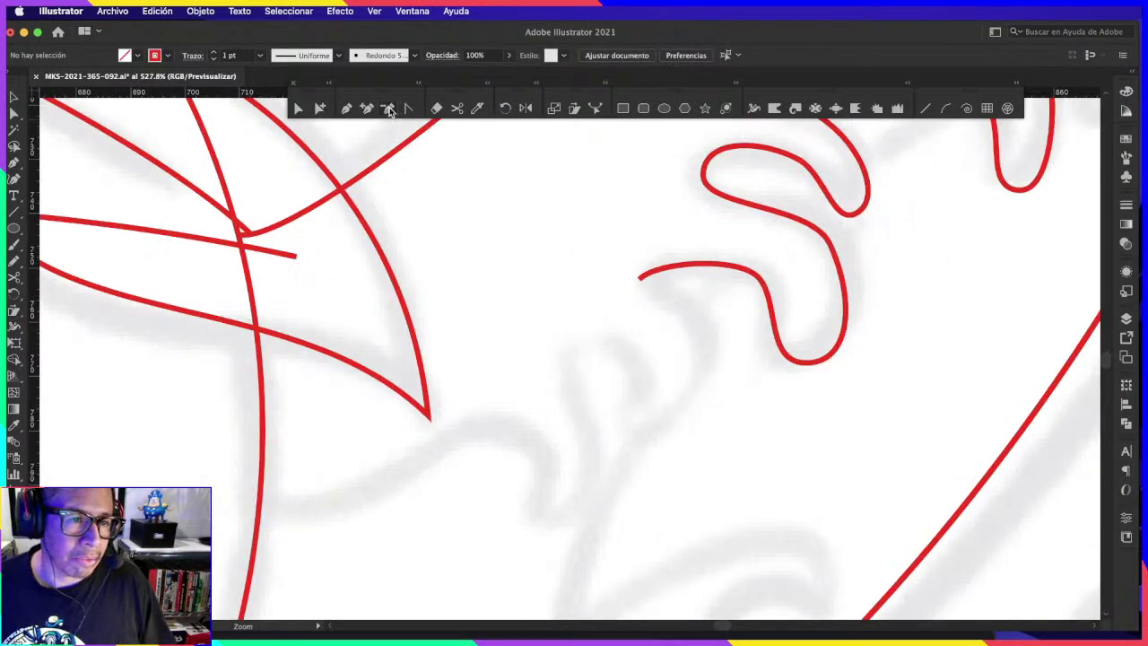
Step: Extend the red squiggle from its open end into a pointed second curl below it
left_click(638, 279)
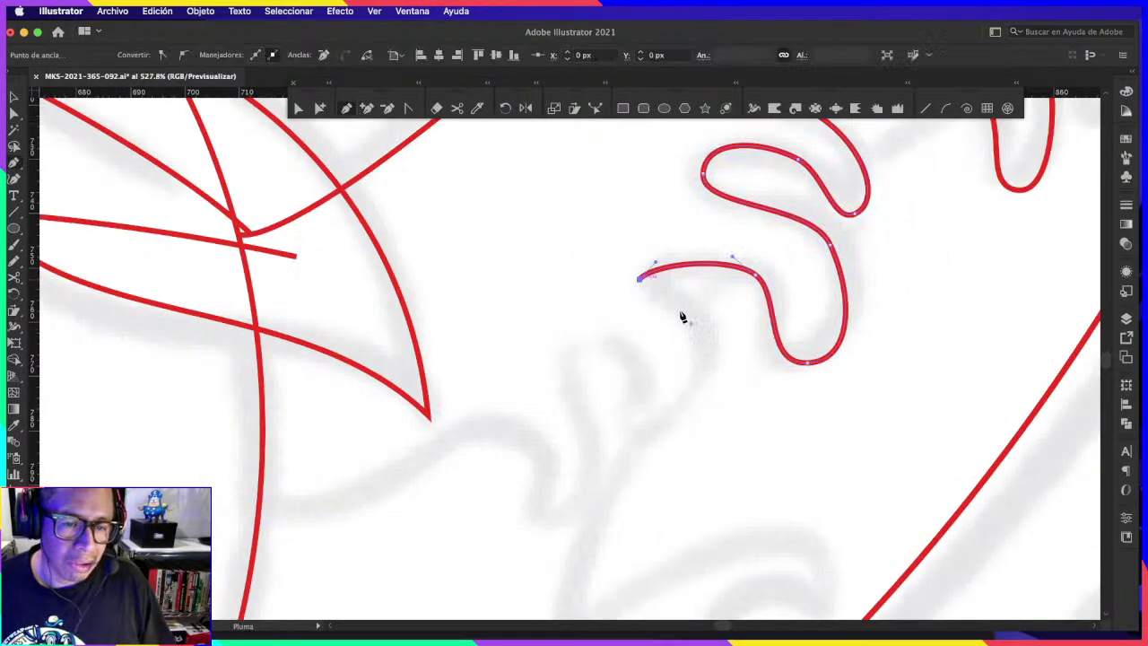
left_click_drag(727, 360, 727, 357)
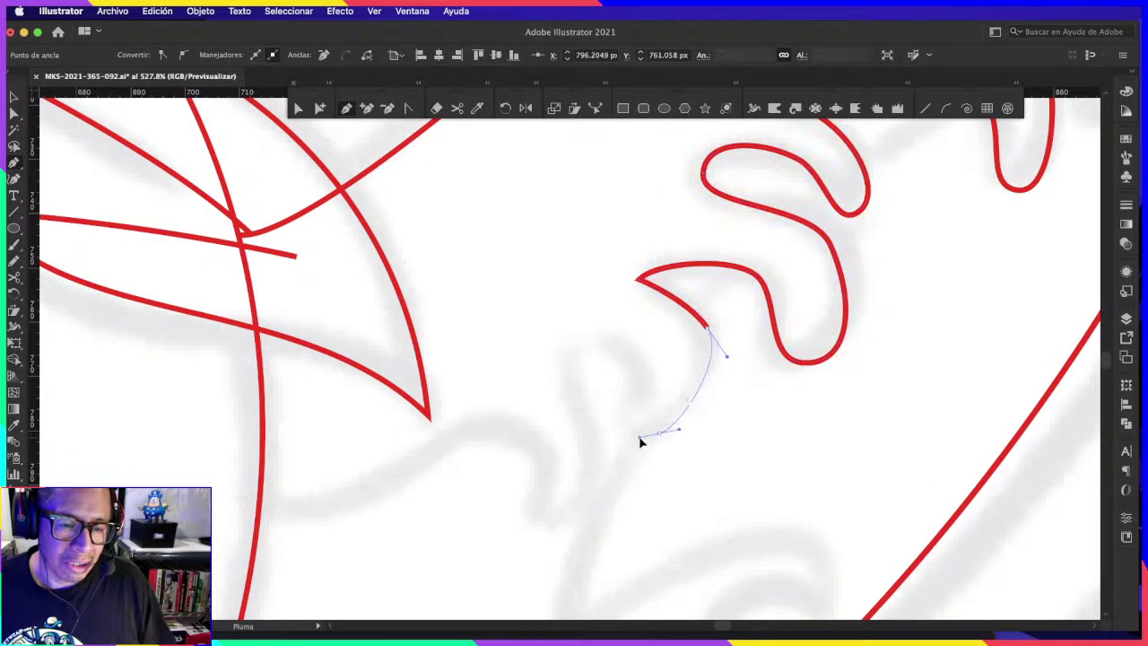
left_click_drag(650, 436, 613, 439)
left_click_drag(642, 395, 661, 385)
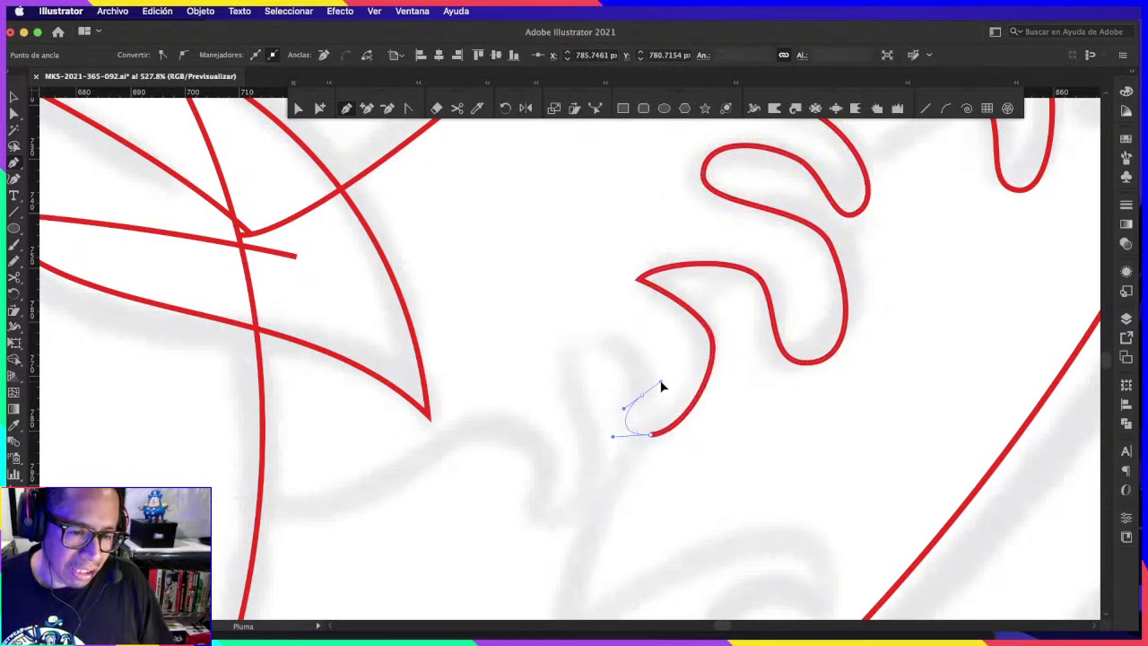
left_click_drag(574, 334, 542, 357)
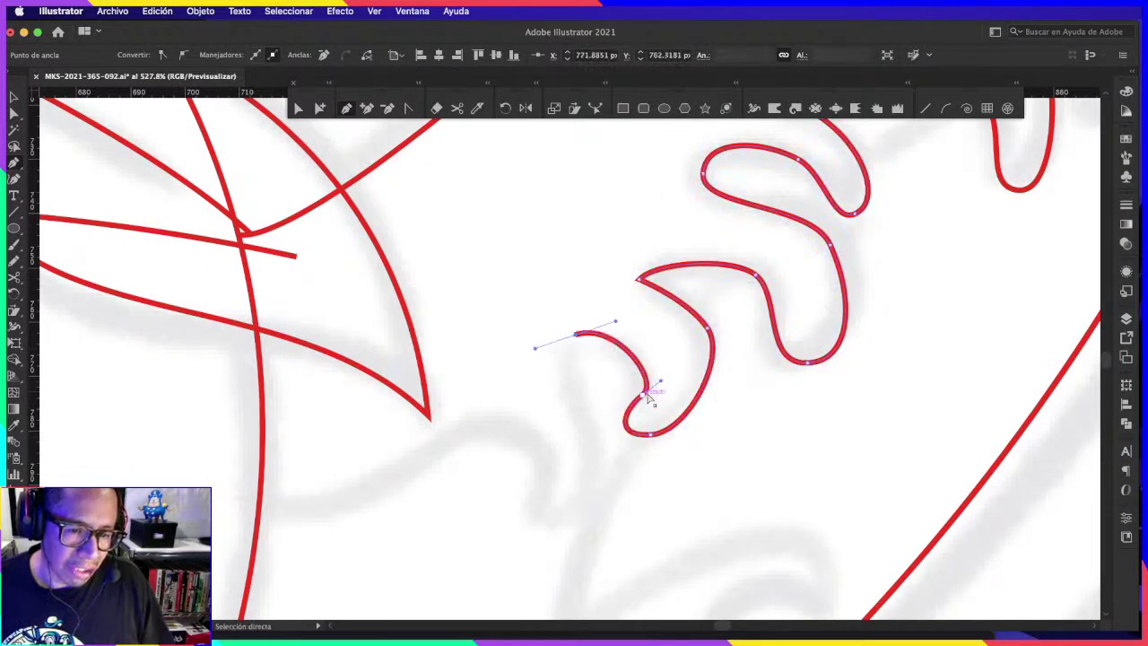
Step: Reshape the new curl's bottom point and top arc to follow the sketch
left_click_drag(644, 437, 628, 410)
left_click_drag(615, 323, 636, 328)
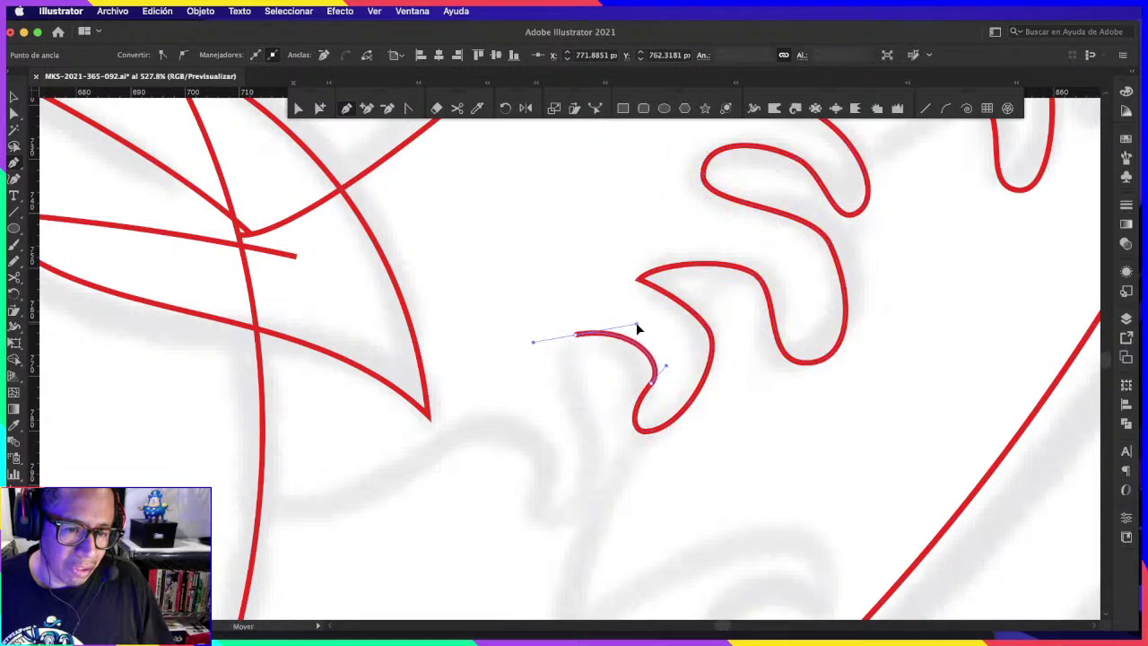
left_click_drag(653, 381, 653, 392)
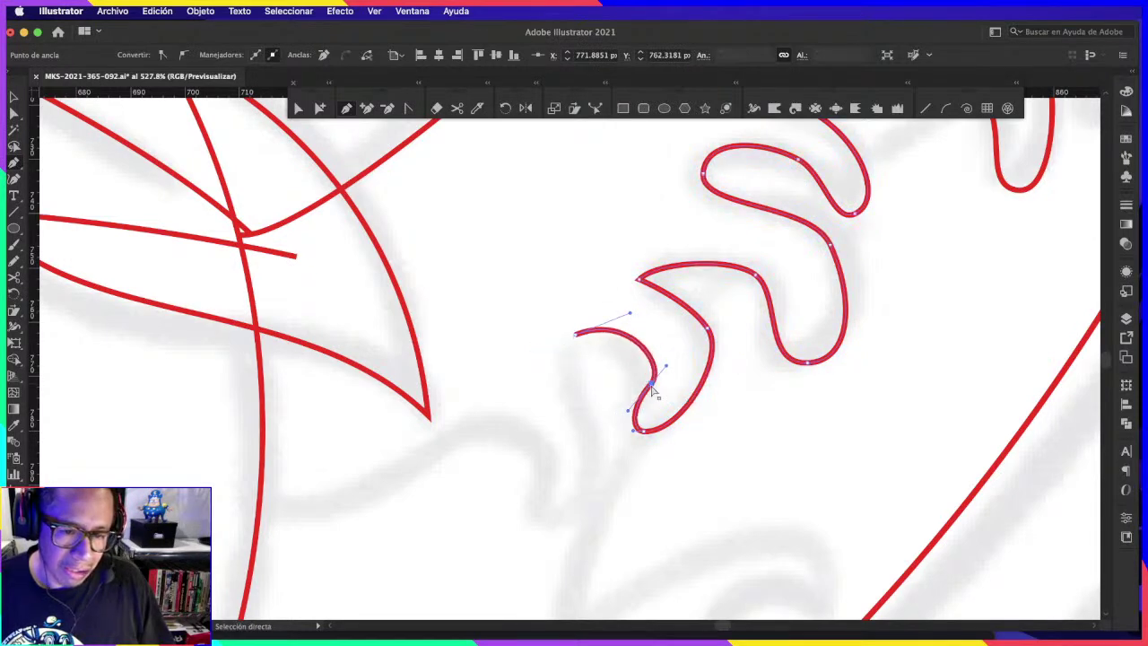
left_click(667, 369)
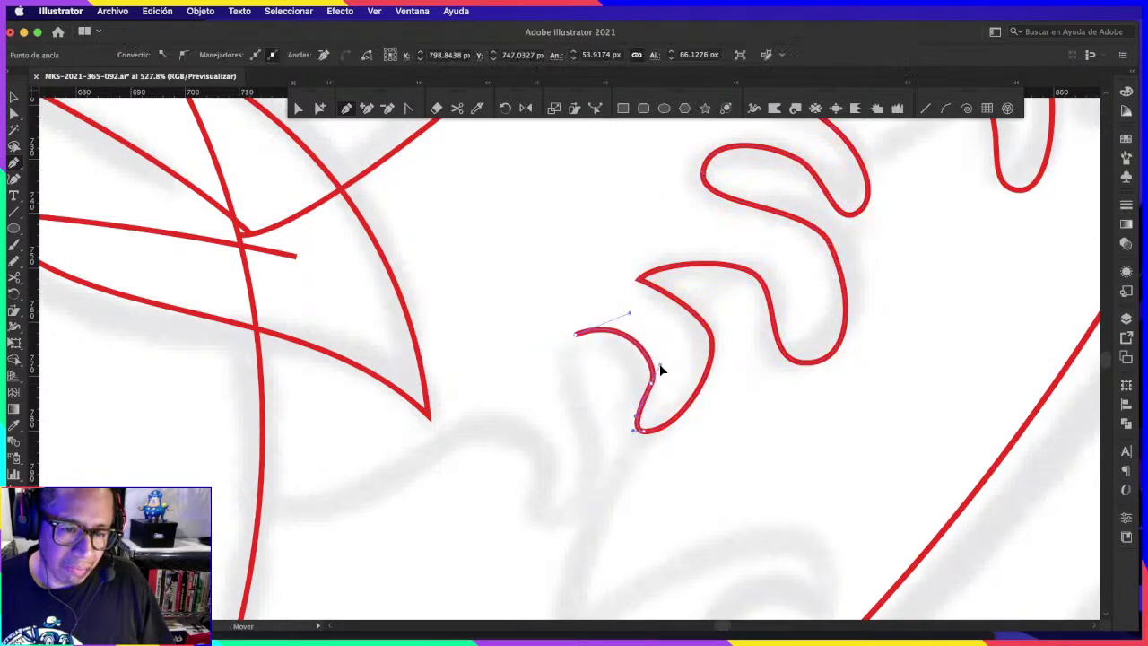
left_click(709, 380)
left_click(795, 392)
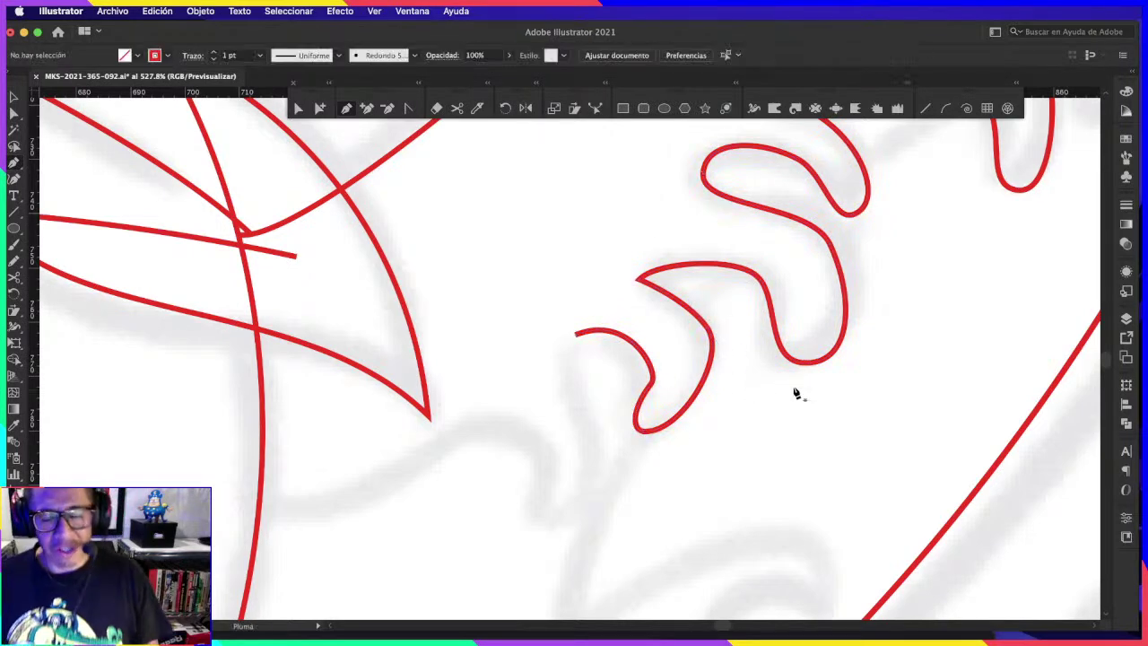
Step: Adjust the larger squiggle's bend and widen its bottom curve to match the sketch, then deselect
scroll(784, 389, "down", 2)
scroll(867, 301, "up", 3)
left_click(793, 327)
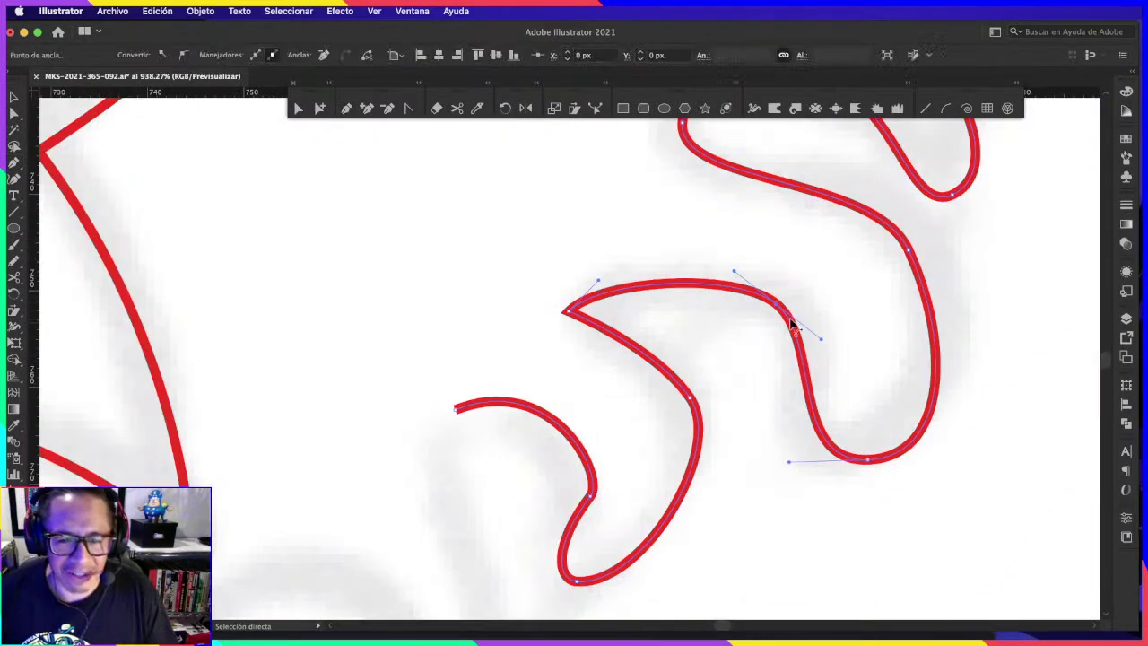
left_click_drag(776, 311, 794, 313)
left_click_drag(869, 462, 863, 457)
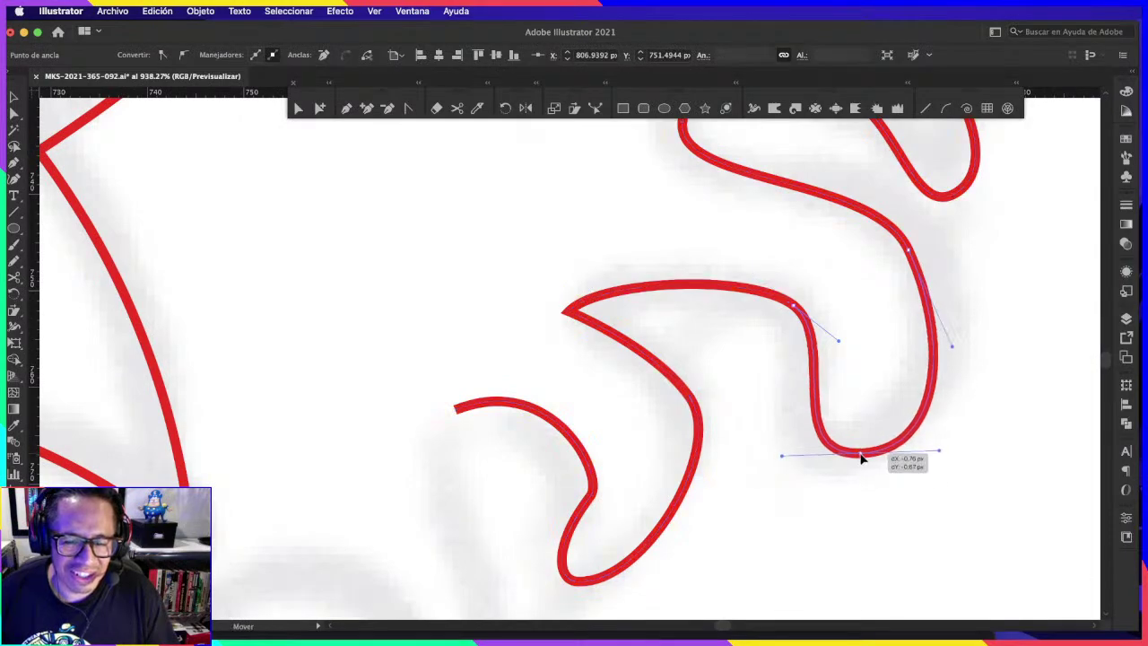
left_click_drag(937, 460, 900, 459)
left_click(1015, 383)
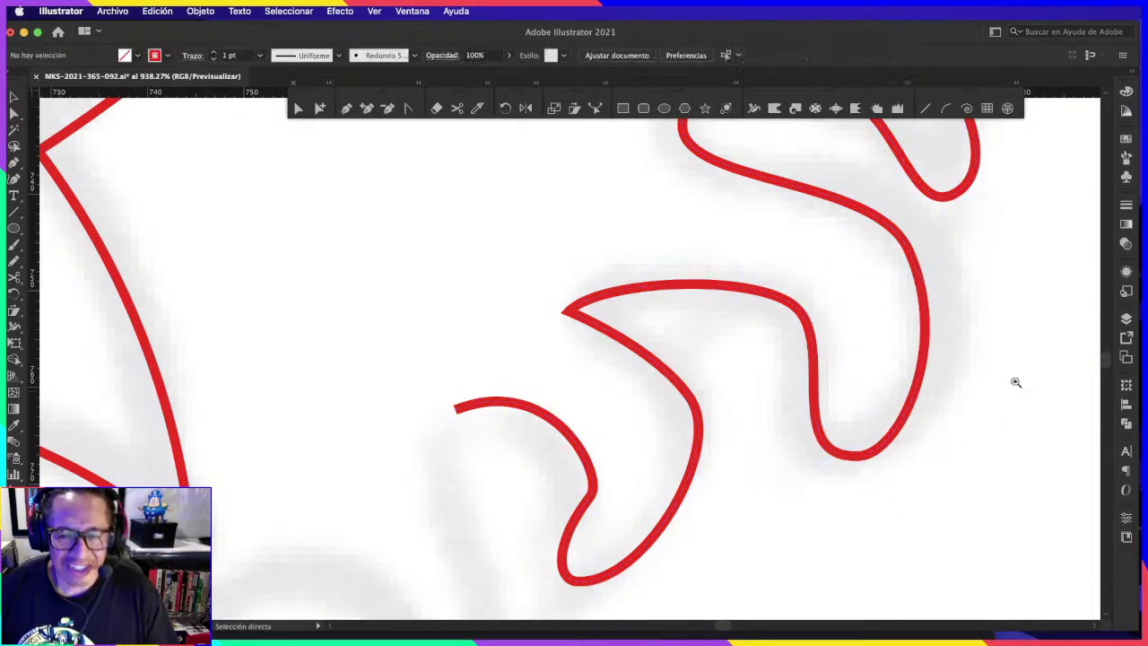
scroll(989, 295, "down", 5)
scroll(1046, 287, "down", 3)
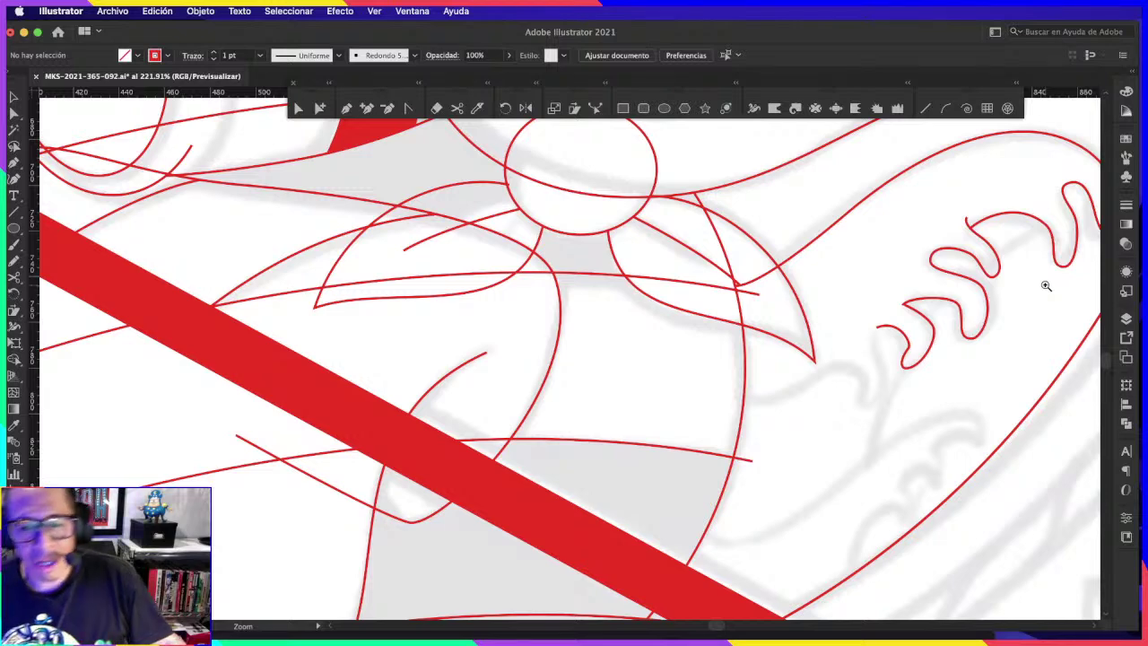
left_click_drag(882, 389, 919, 358)
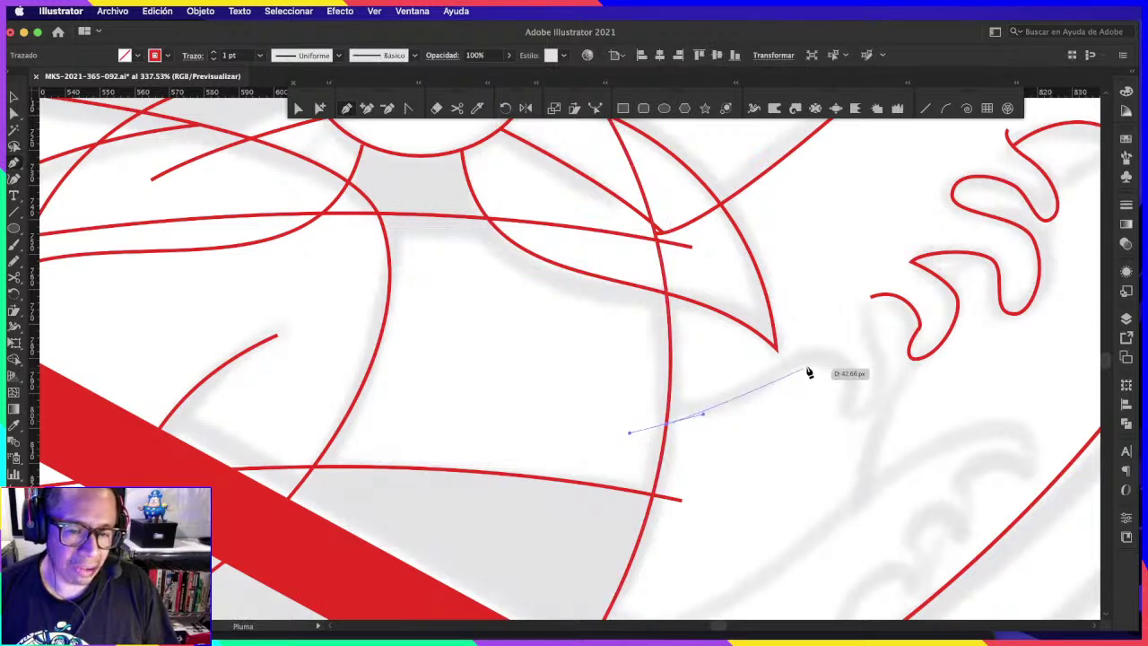
Step: Draw a new wavy red stroke toward the curls ending in a hook, then nudge its top end
left_click_drag(722, 413, 761, 389)
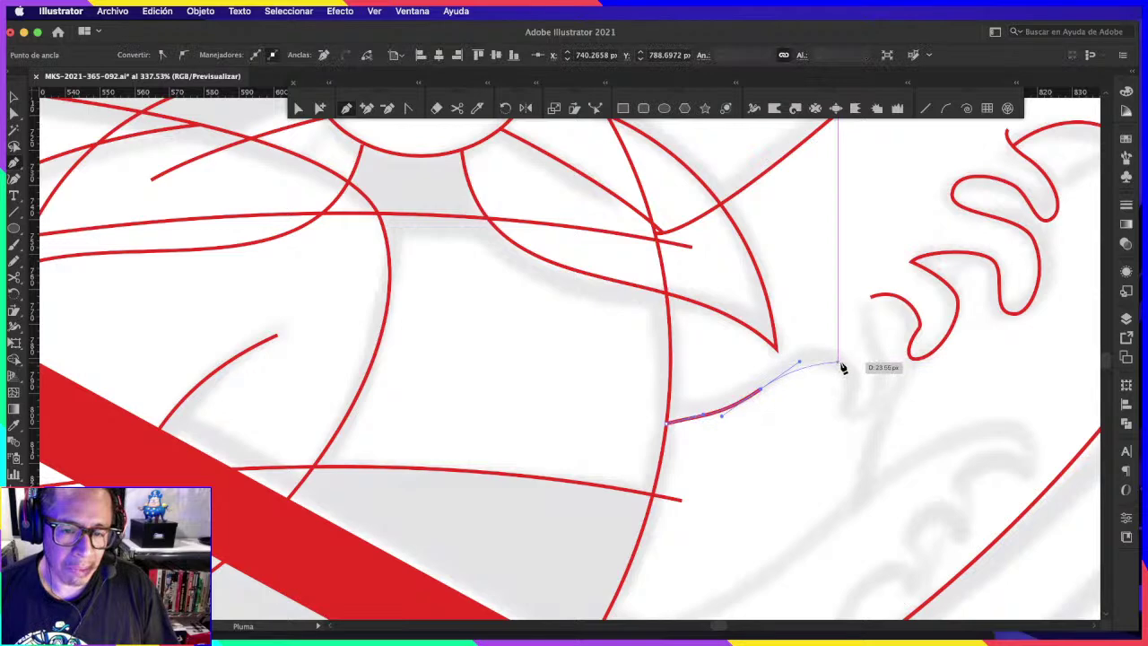
left_click_drag(841, 366, 848, 417)
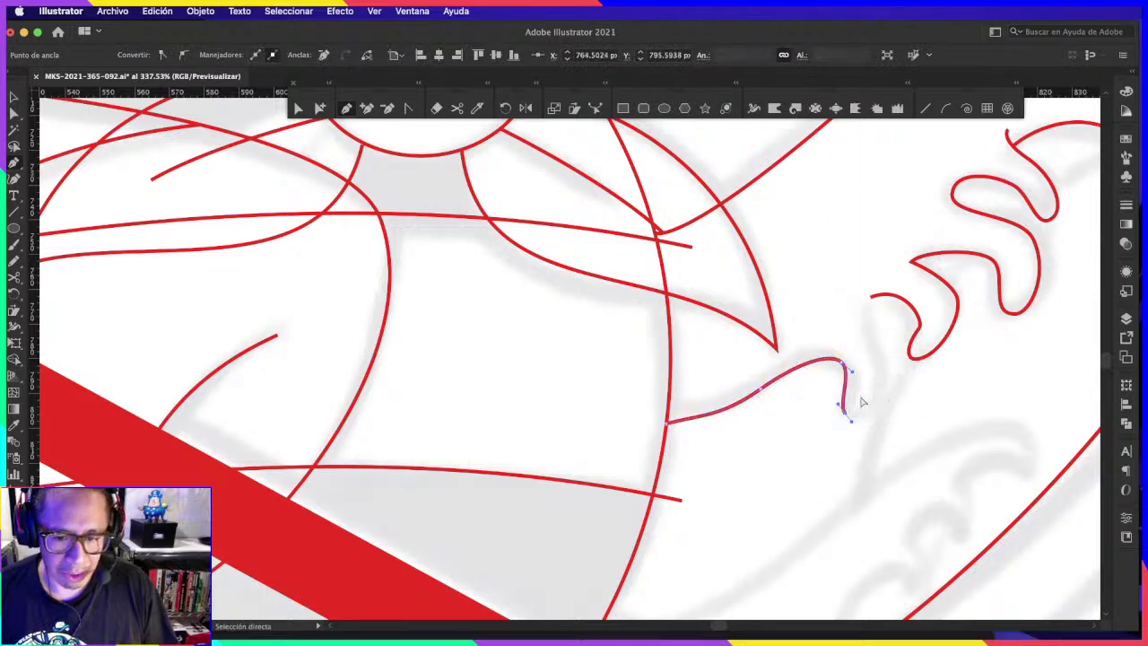
left_click_drag(847, 377, 890, 368)
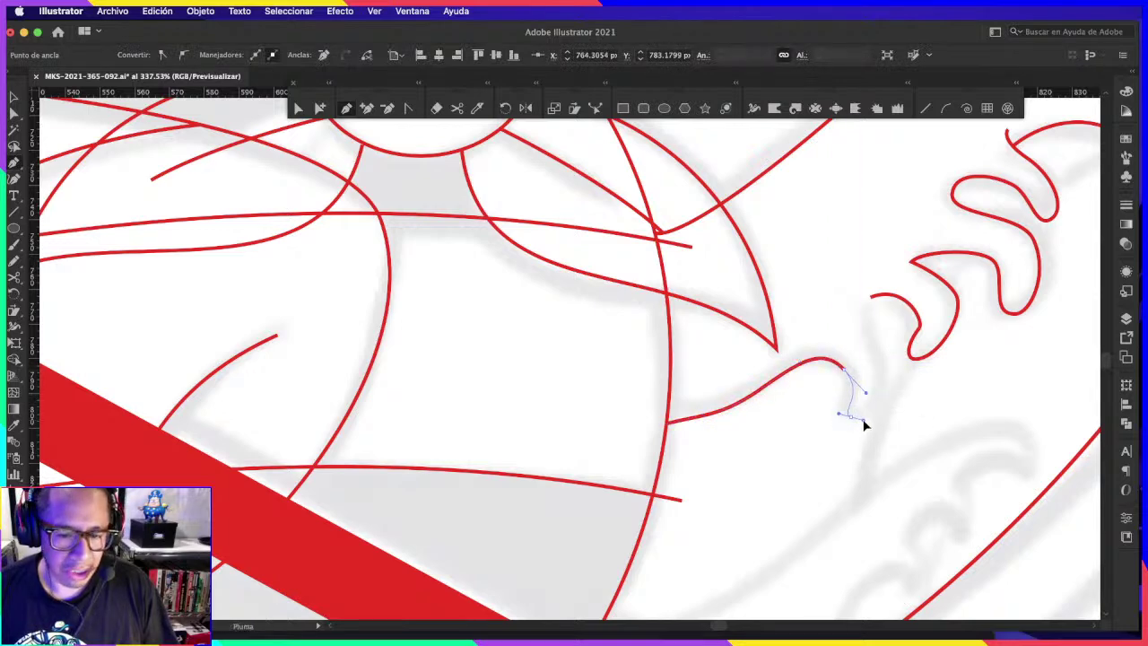
left_click(868, 289)
left_click_drag(869, 287, 1067, 241)
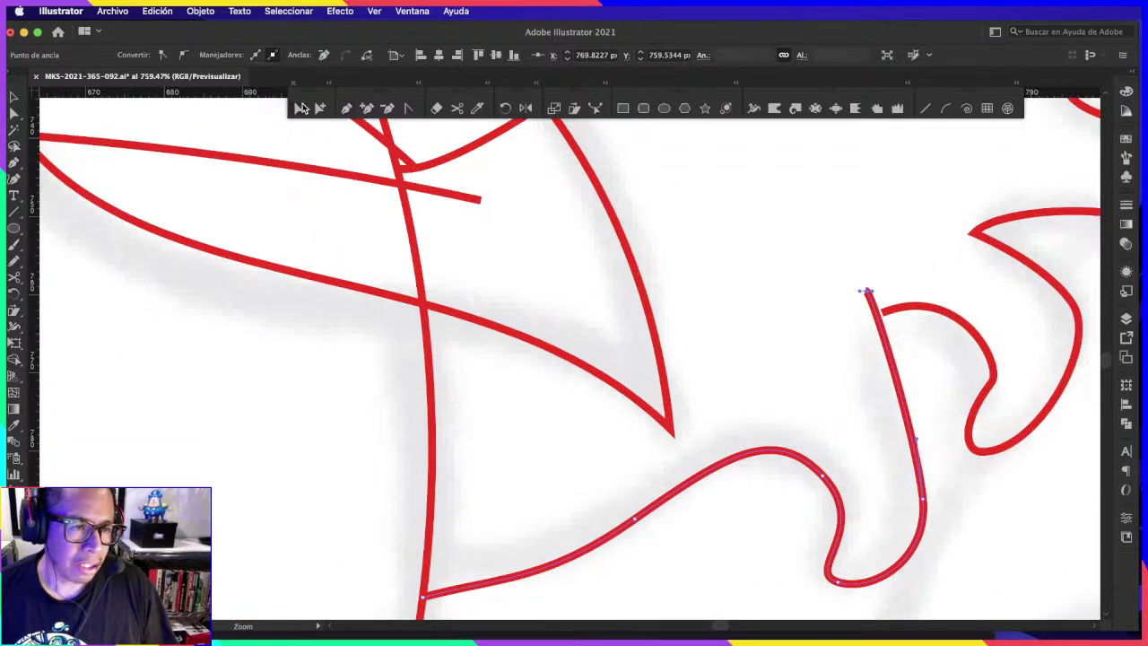
mouse_move(868, 290)
left_mouse_down()
mouse_move(846, 291)
mouse_move(867, 318)
left_mouse_up()
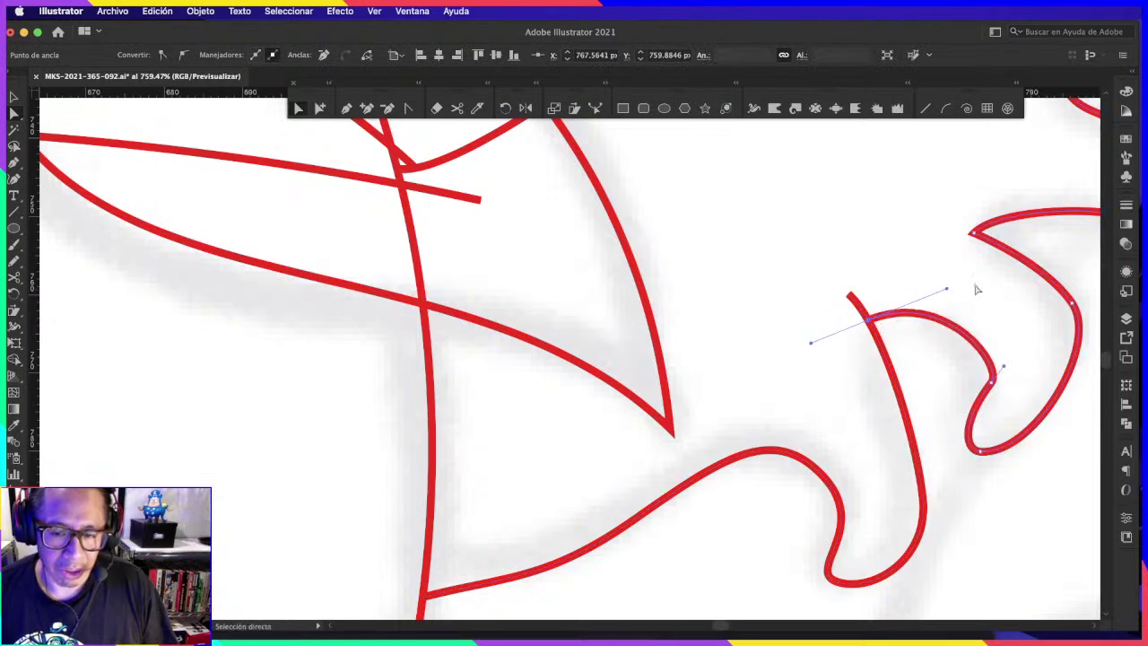
Step: Reshape the neighbouring curl's middle bend and zoom out
left_click(993, 381)
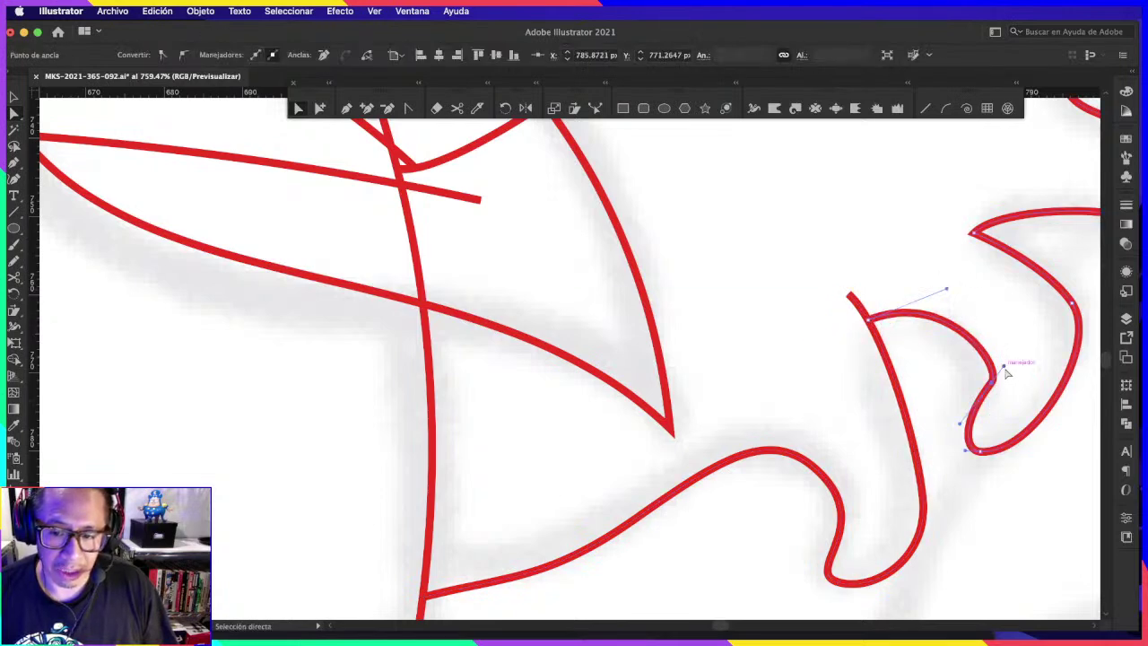
left_click_drag(1007, 373, 1005, 359)
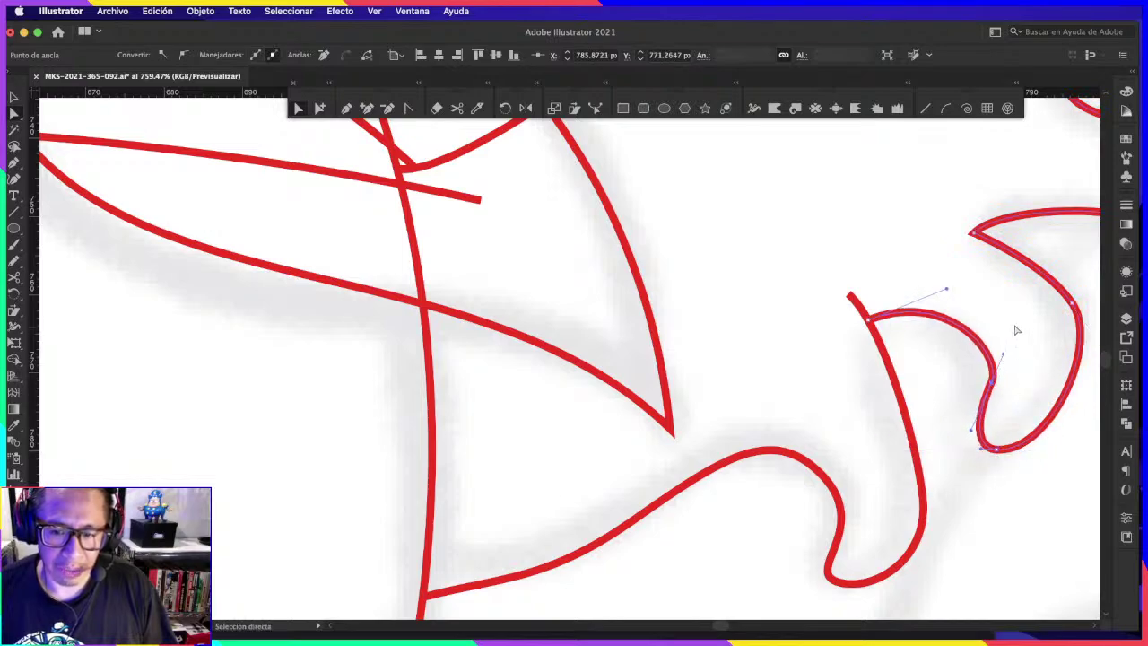
left_click(964, 287, "alt")
Step: Trace a long red curve along the sketch, ending in a hook tip curling back left
left_click(915, 384, "alt")
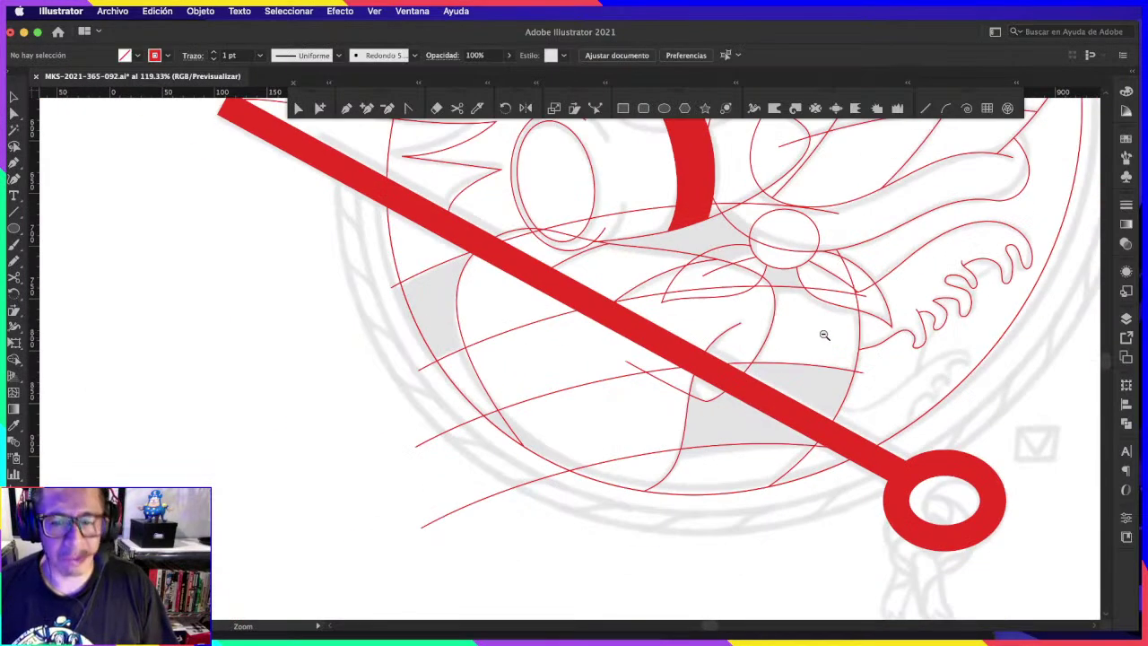
scroll(930, 356, "up", 3)
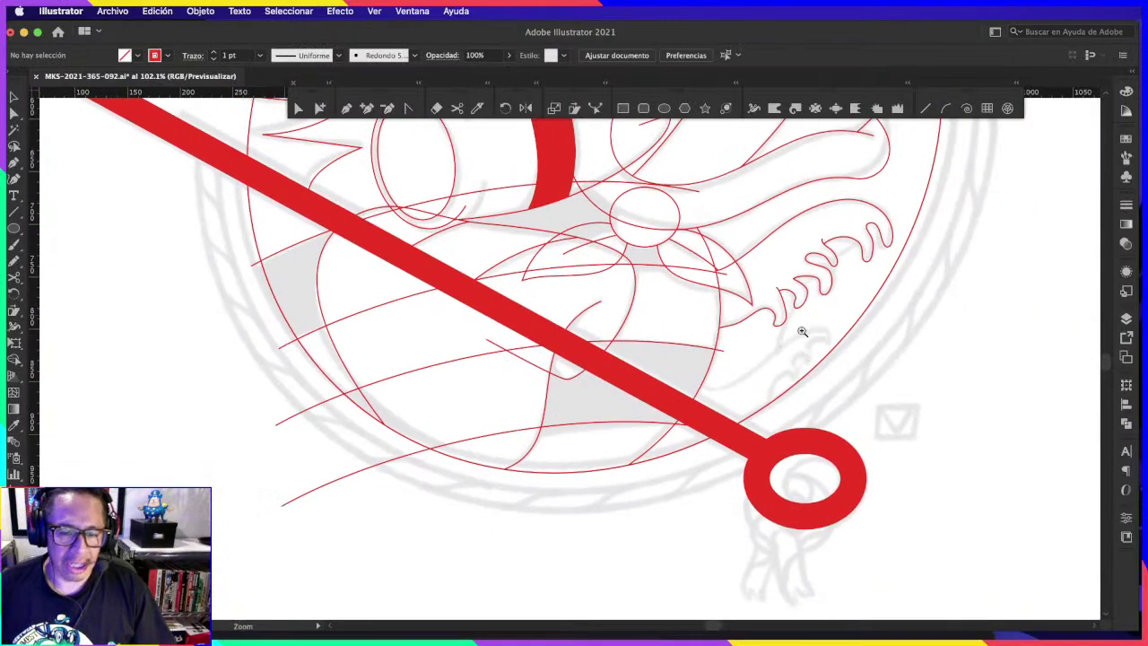
scroll(803, 291, "up", 5)
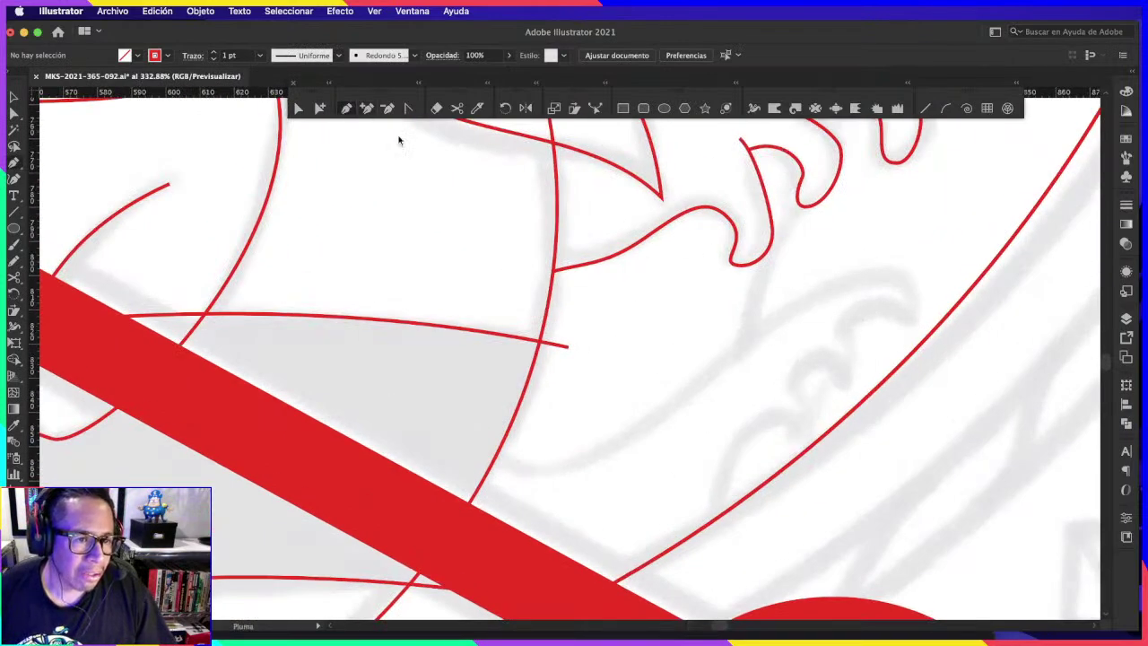
left_click_drag(500, 456, 615, 454)
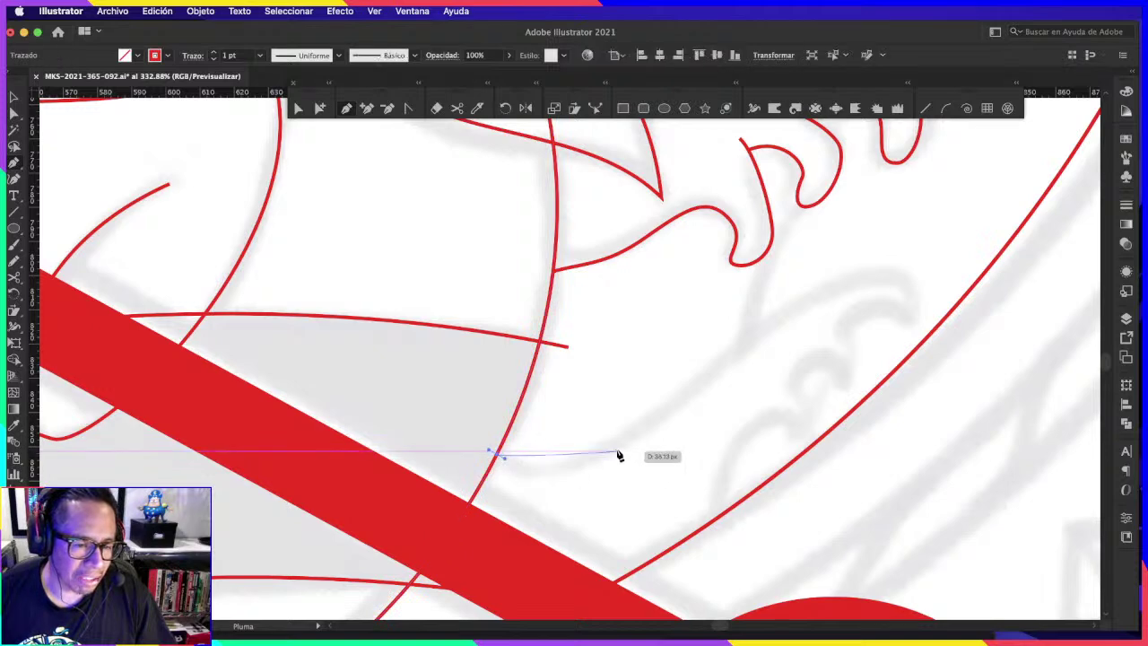
left_click_drag(689, 400, 694, 392)
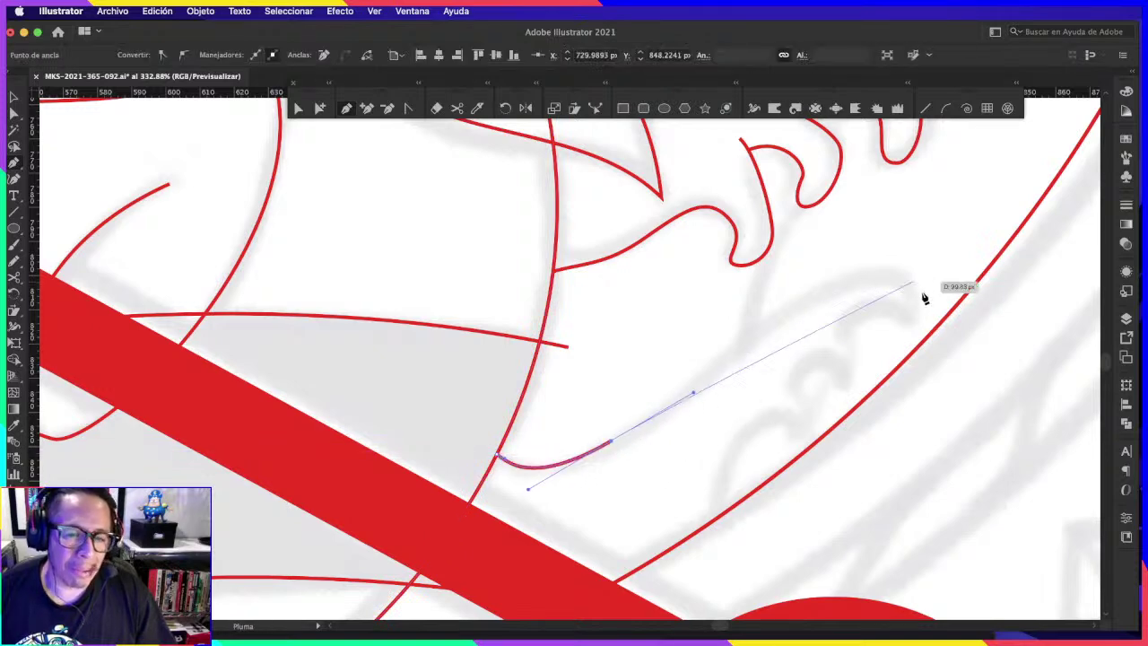
left_click_drag(850, 278, 913, 258)
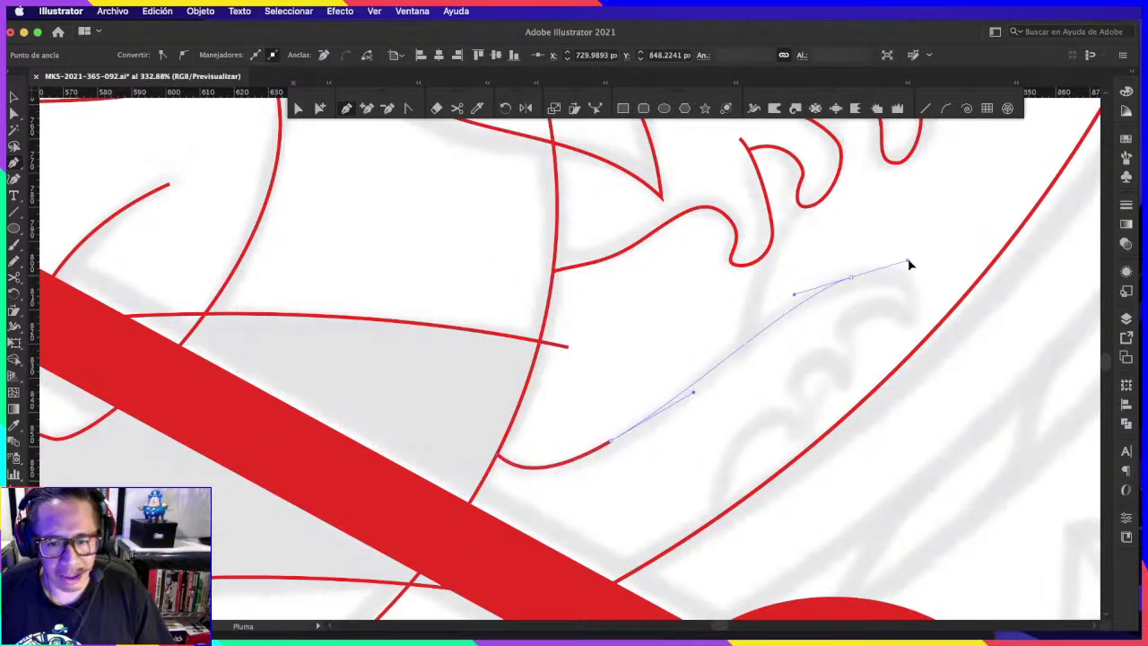
left_click_drag(924, 321, 921, 319)
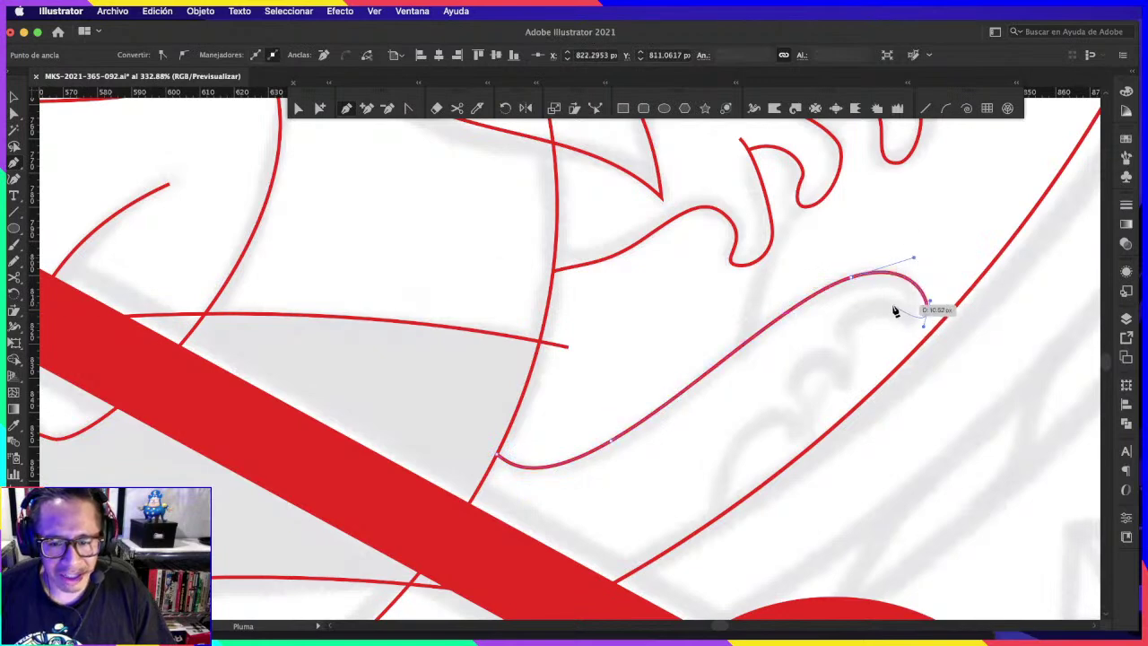
mouse_move(838, 332)
left_mouse_down()
mouse_move(893, 318)
mouse_move(922, 289)
mouse_move(938, 316)
mouse_move(976, 321)
mouse_move(977, 311)
left_mouse_up()
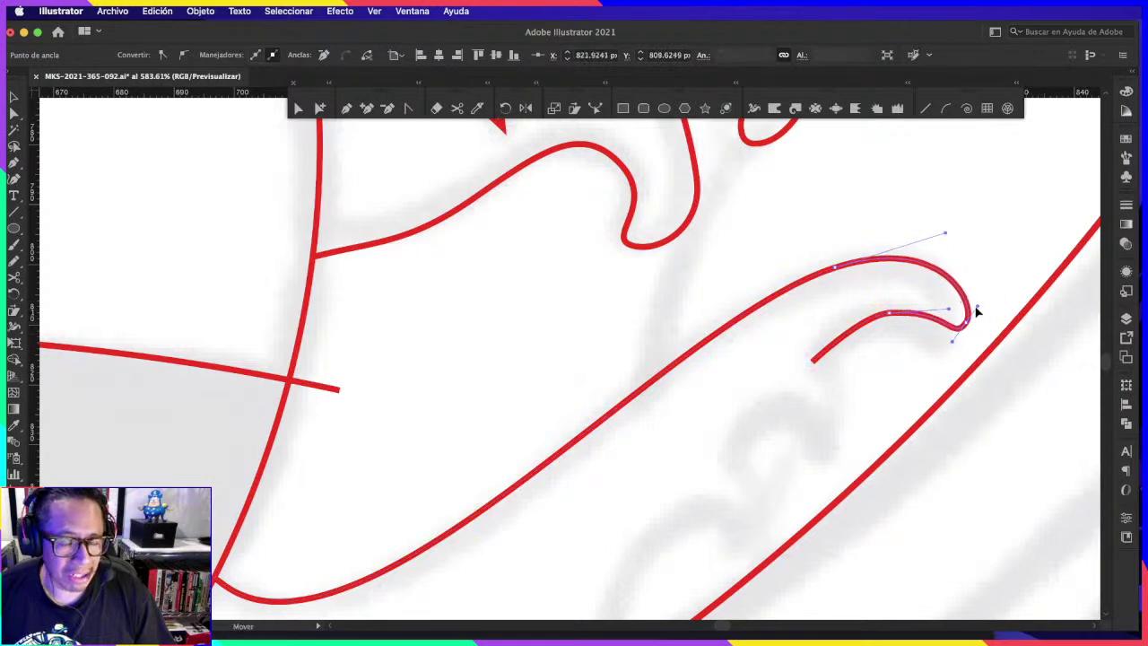
Step: Adjust the upper curve's bends and the hook tip's shape
left_click_drag(839, 271, 864, 266)
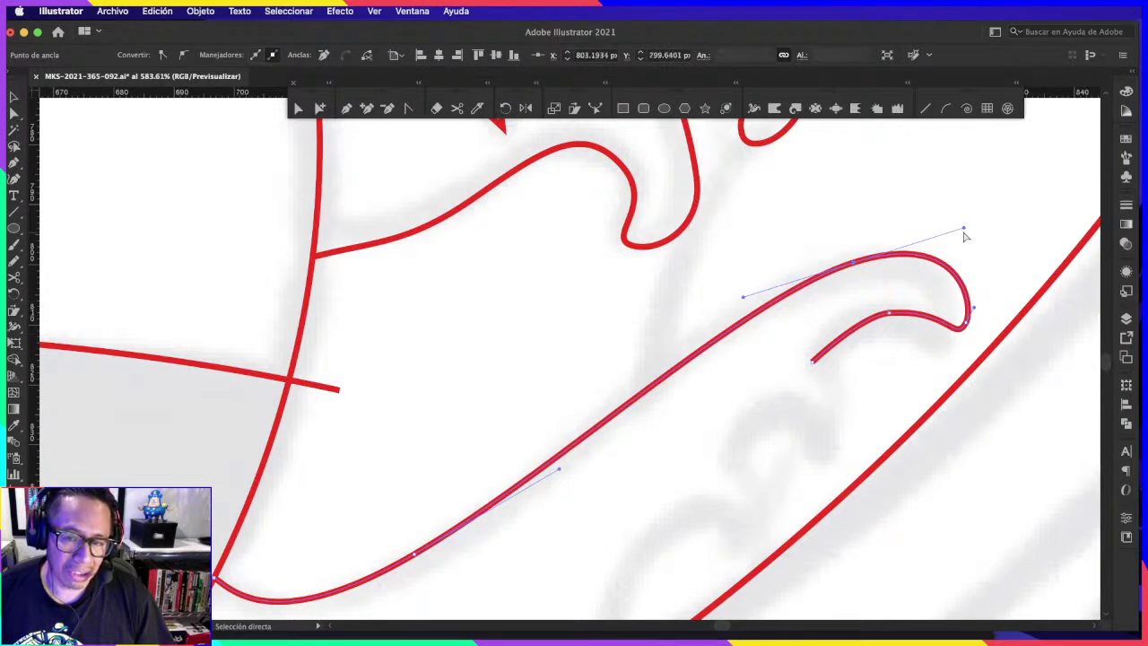
left_click_drag(966, 235, 951, 260)
left_click_drag(973, 309, 978, 298)
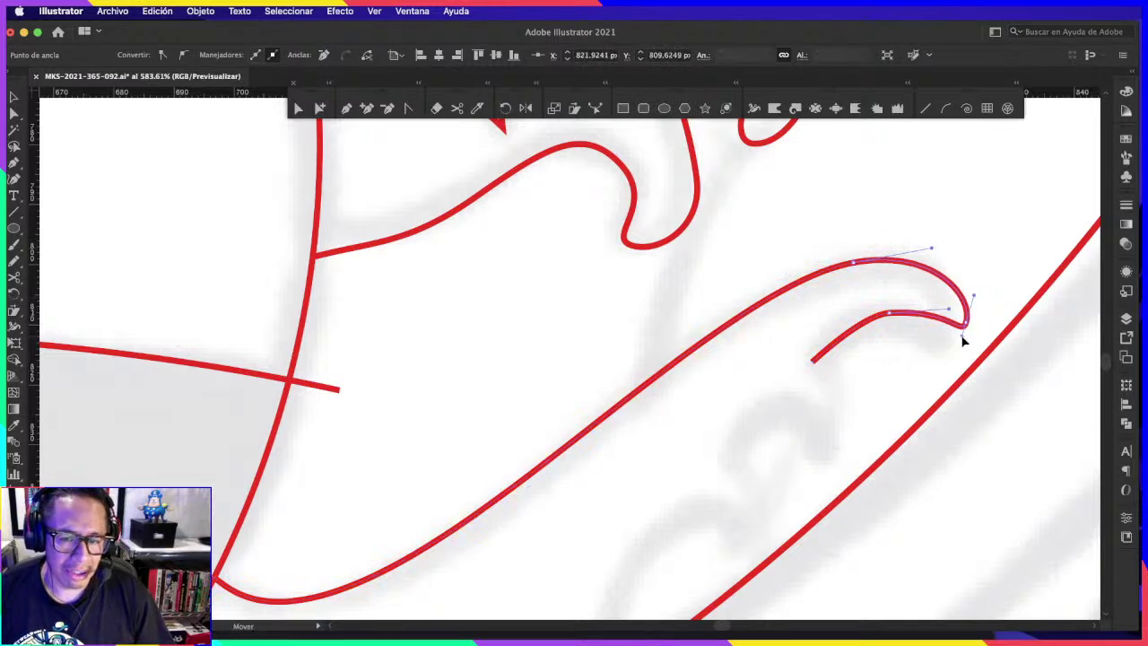
left_click_drag(964, 333, 965, 338)
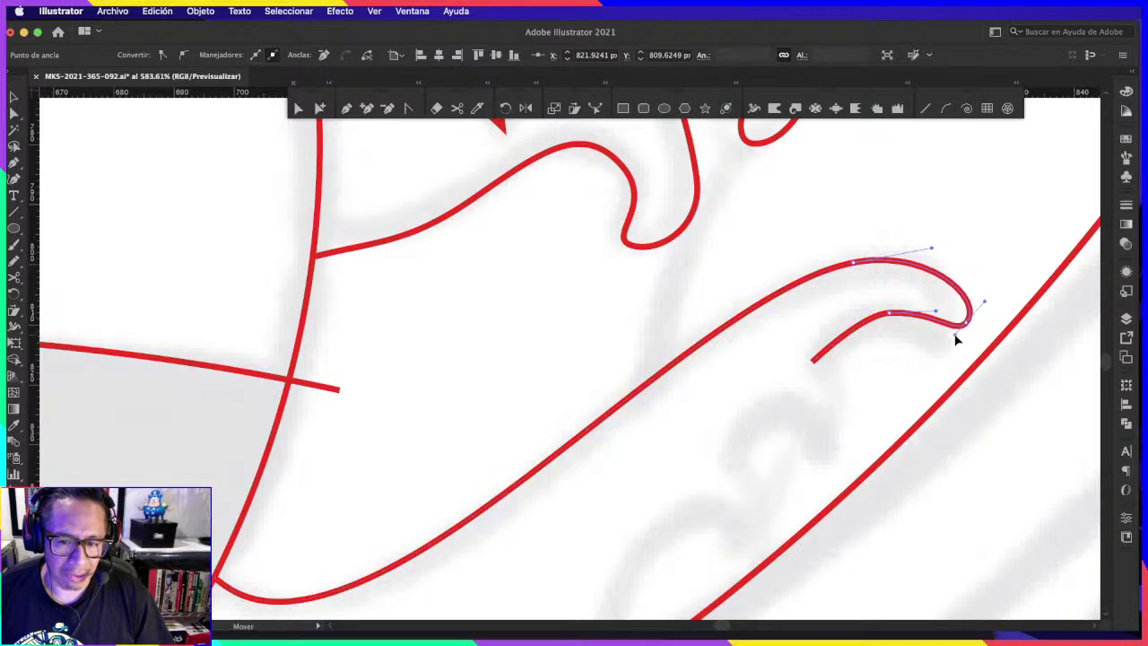
scroll(956, 363, "right", 3)
scroll(951, 341, "down", 2)
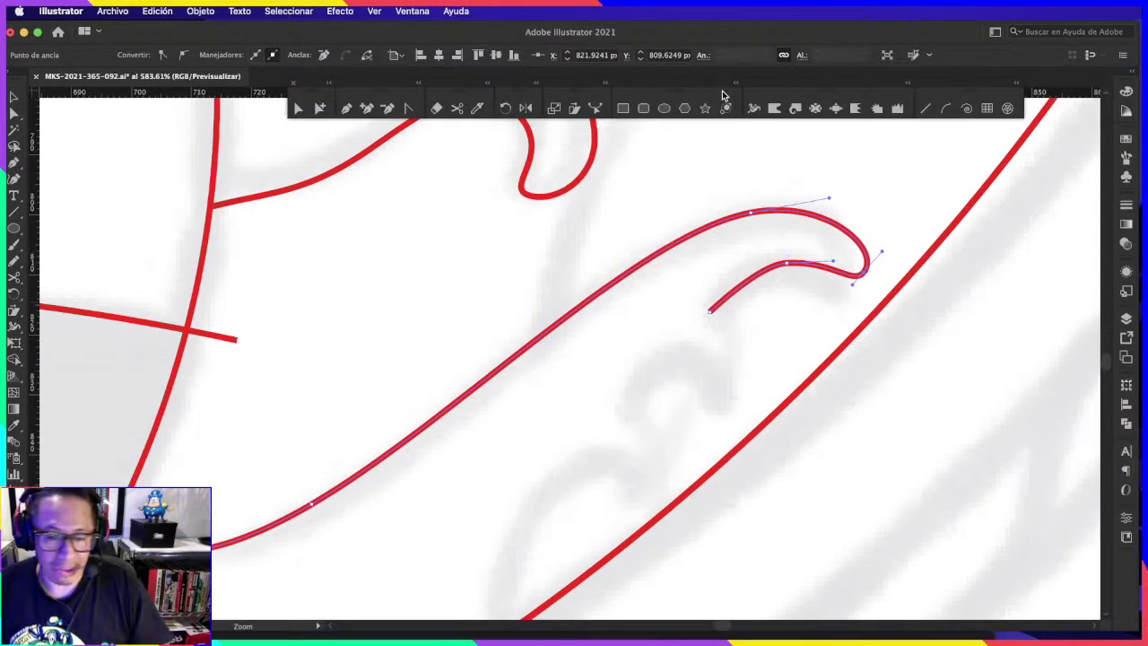
Step: Tighten the hook's inner curve and tip point, then clear the selection
left_click_drag(763, 287, 819, 280)
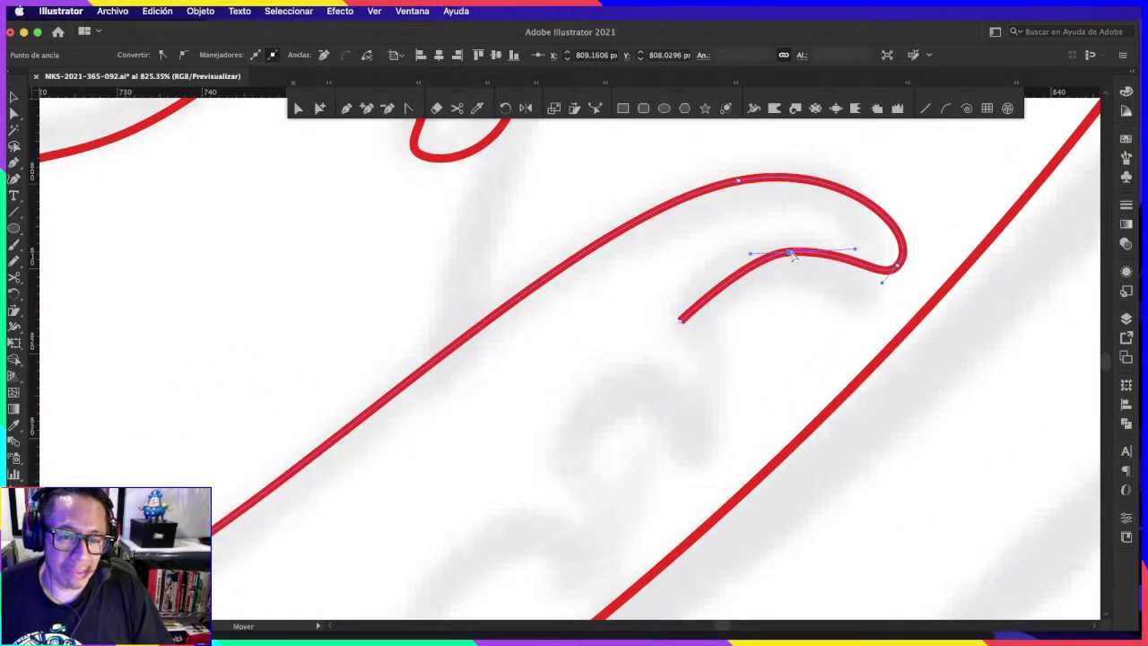
left_click_drag(782, 251, 735, 253)
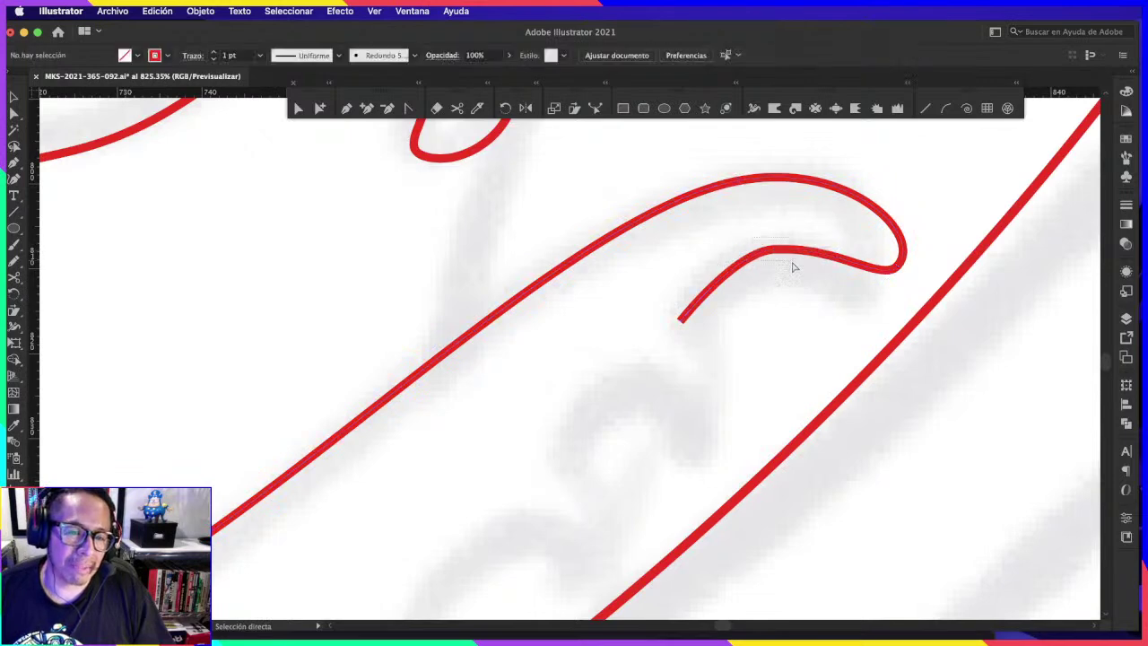
left_click_drag(840, 247, 844, 235)
left_click(900, 264)
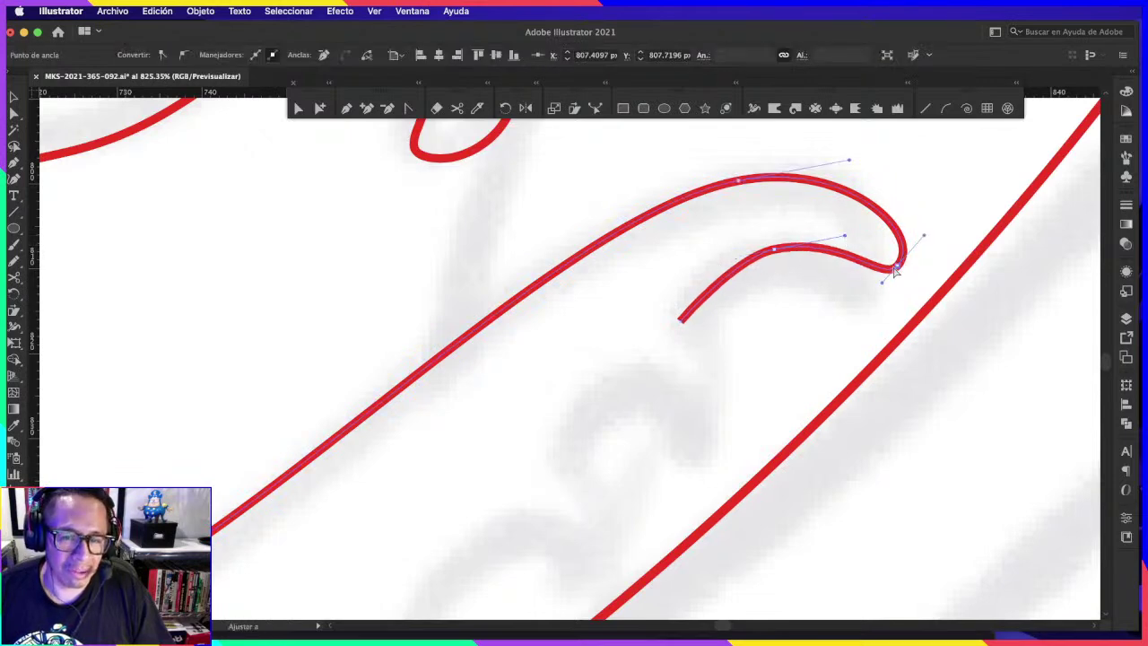
left_click_drag(900, 264, 893, 269)
scroll(781, 283, "down", 3)
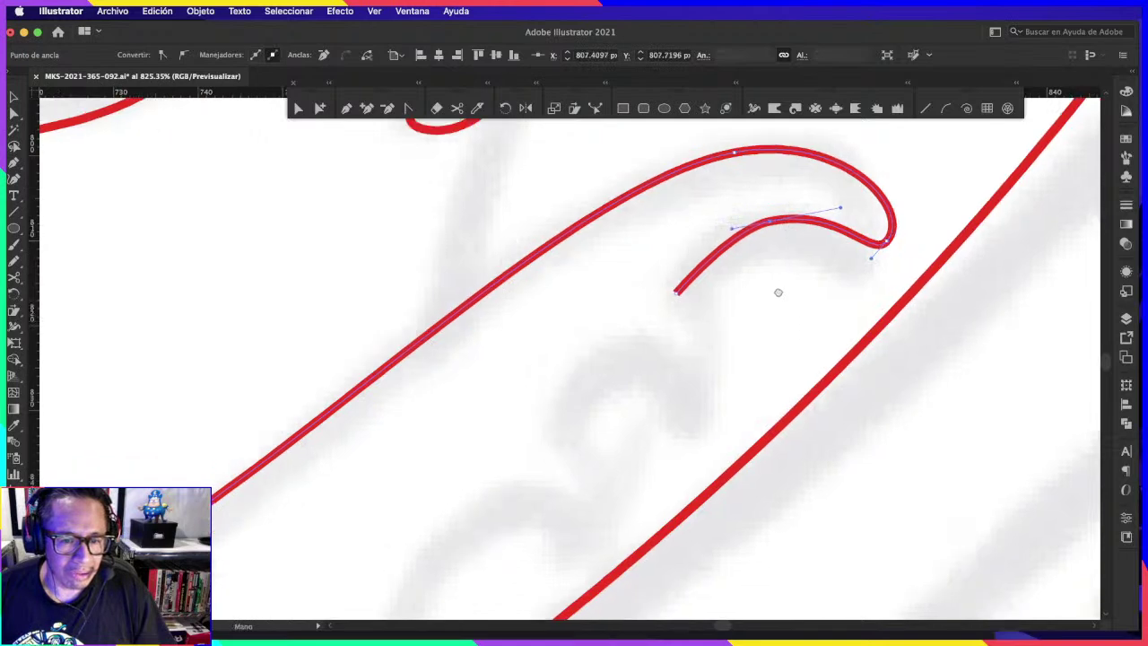
key("ctrl+shift+a")
left_click(349, 108)
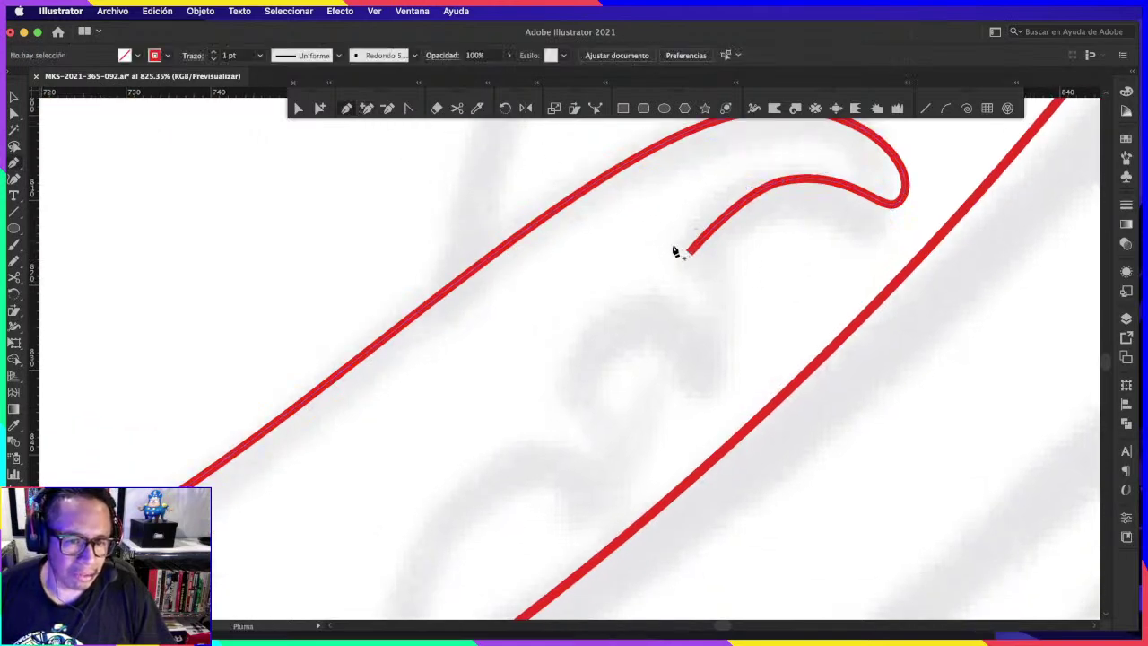
Step: Continue the hooked curve from its open end into a lower loop curling back left
left_click(688, 250)
left_click_drag(722, 272, 749, 312)
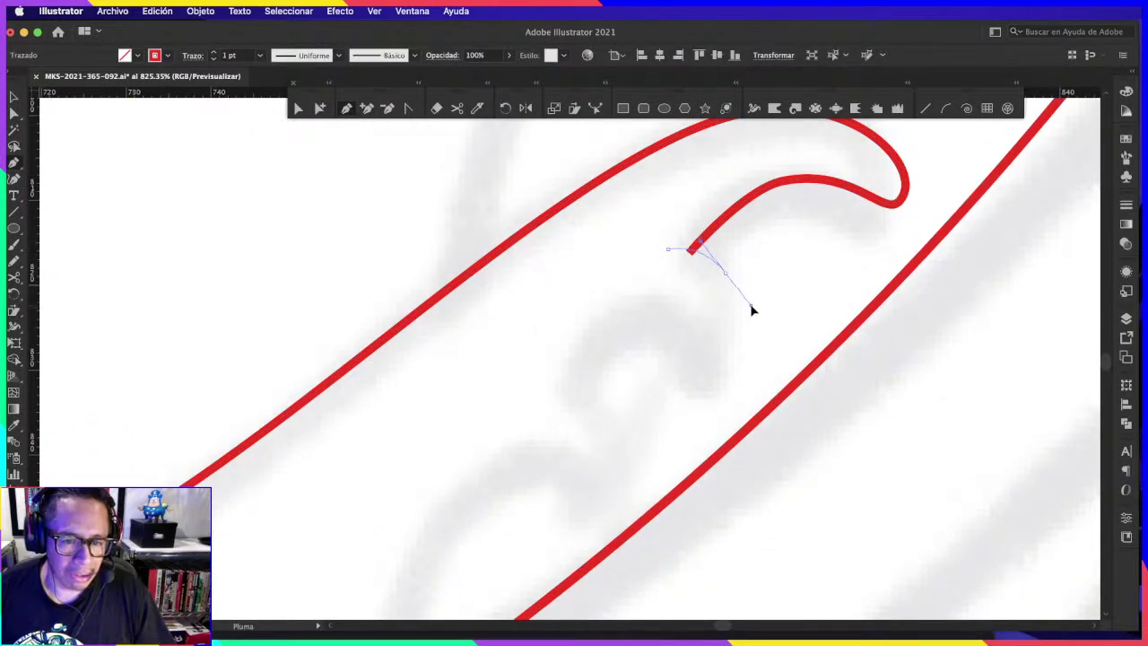
left_click_drag(717, 397, 689, 395)
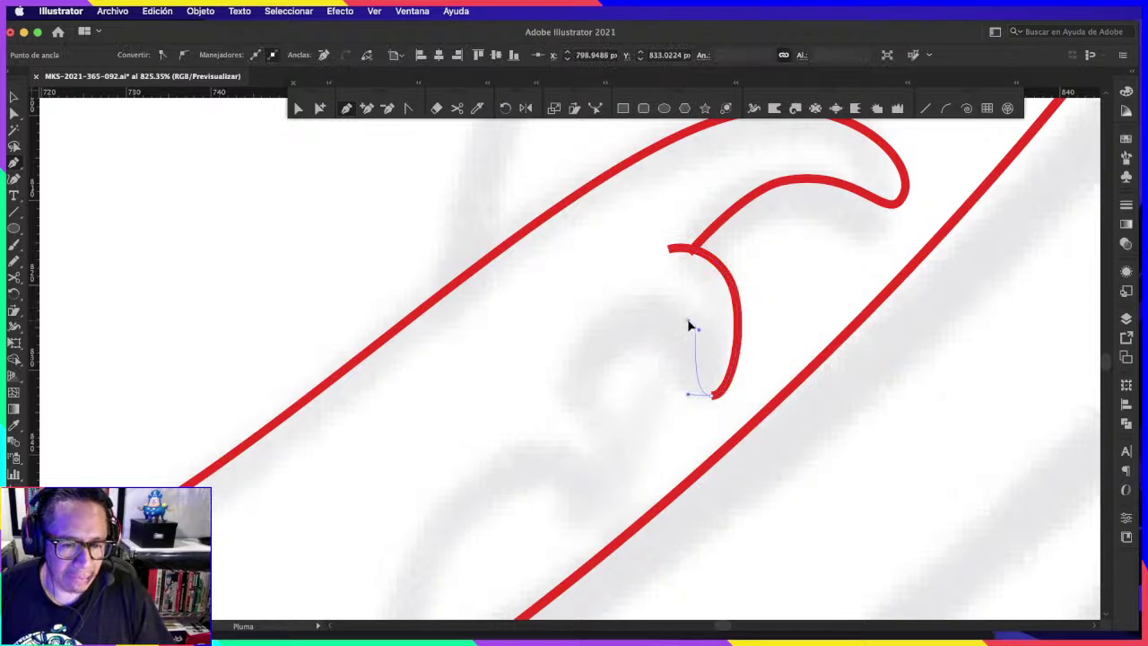
left_click(691, 326)
left_click_drag(566, 381, 531, 465)
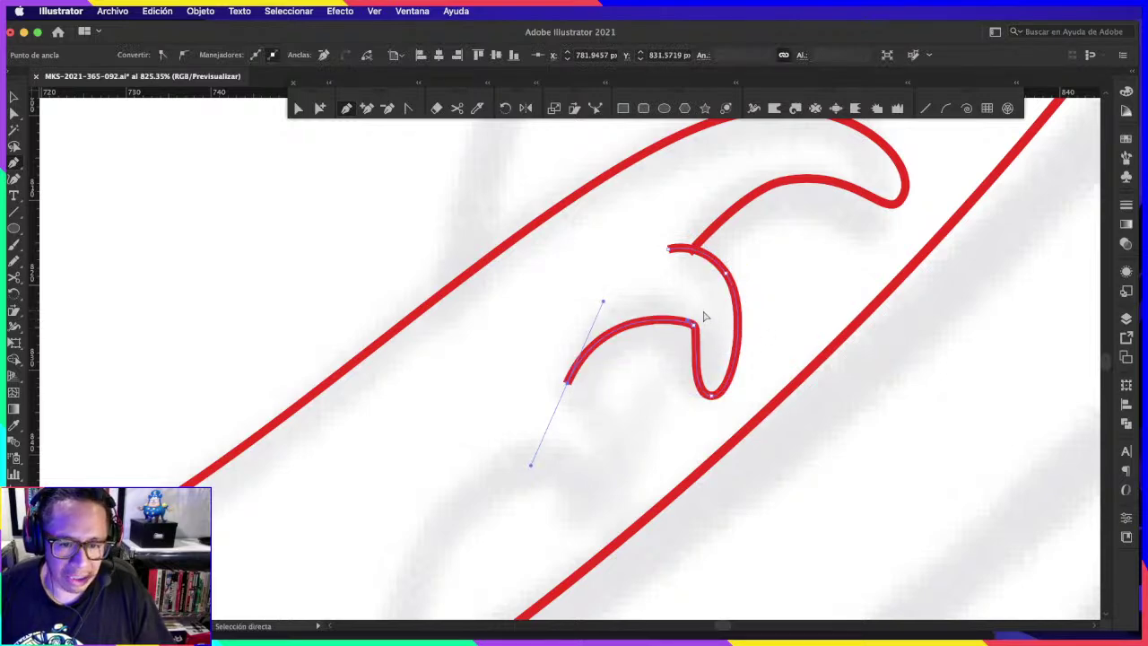
Step: Round the new loop by adjusting its middle and bottom points
left_click_drag(694, 325, 707, 341)
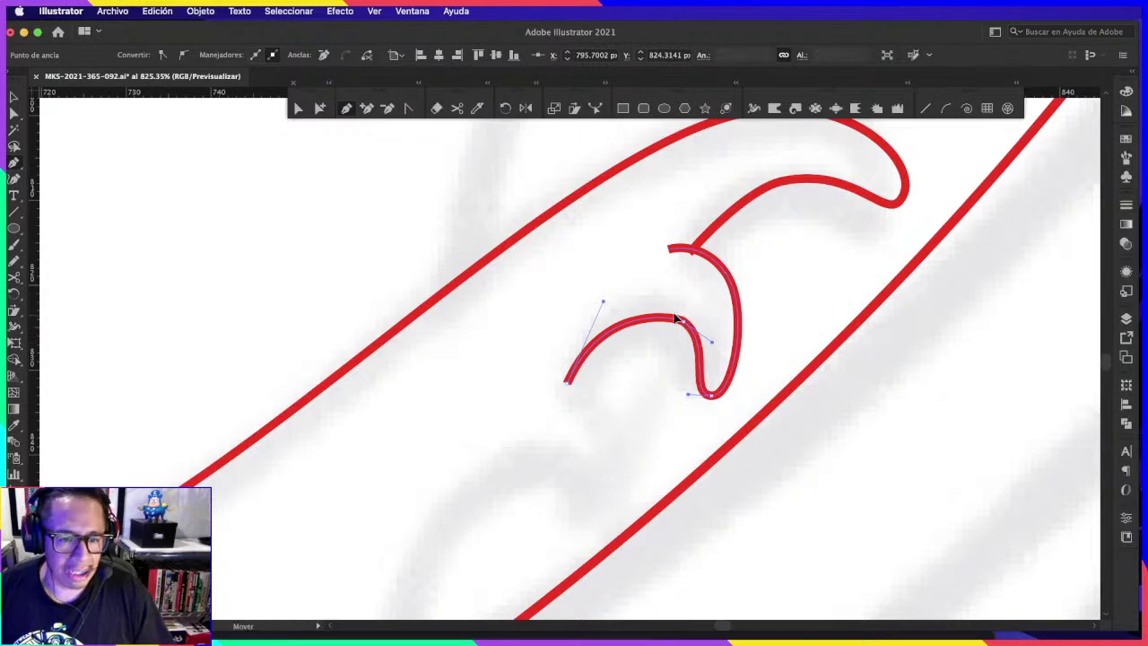
left_click_drag(677, 320, 674, 316)
left_click_drag(713, 398, 708, 391)
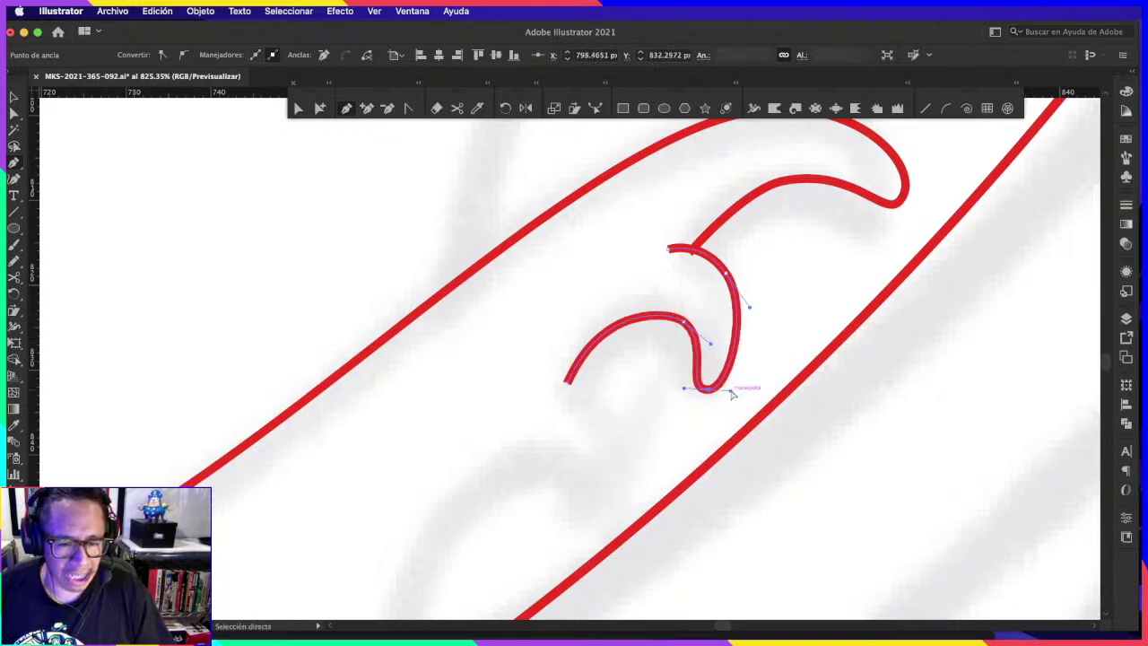
left_click(768, 356)
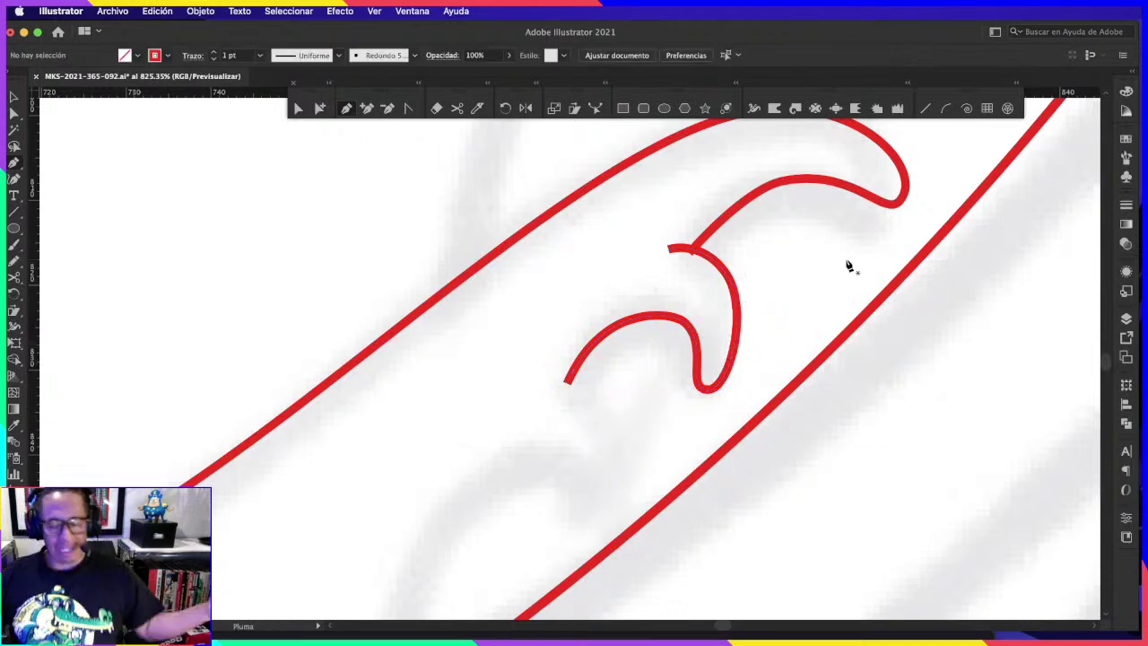
Step: Move the loop's end to meet the hook line and zoom to check the result
key("z")
scroll(697, 260, "up", 5)
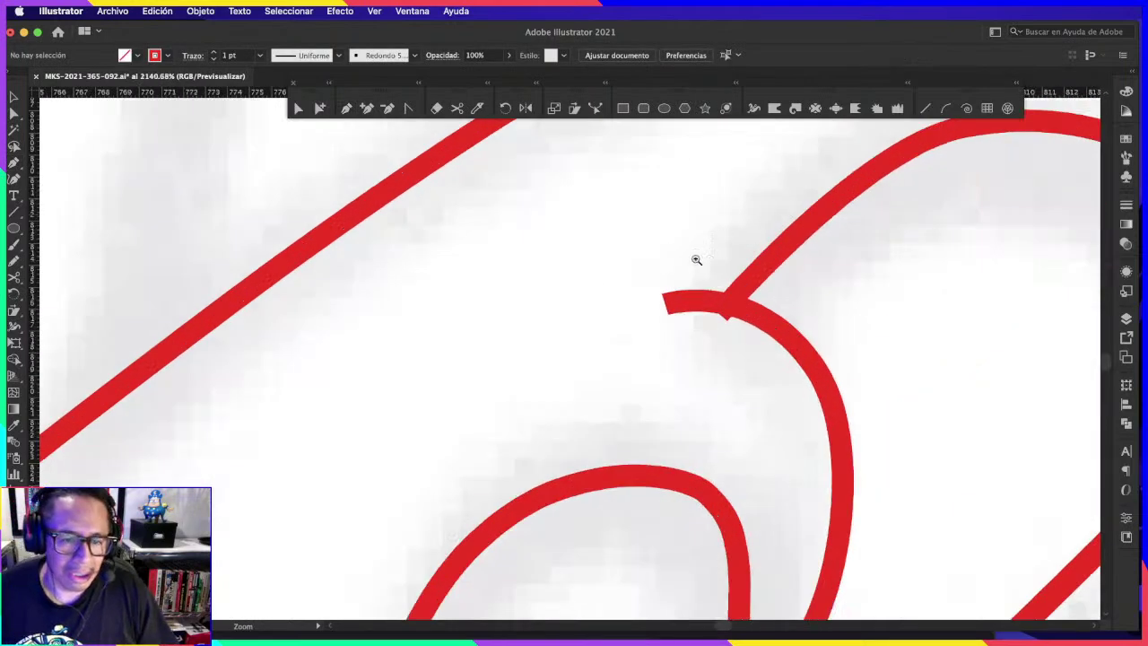
left_click_drag(668, 302, 650, 306)
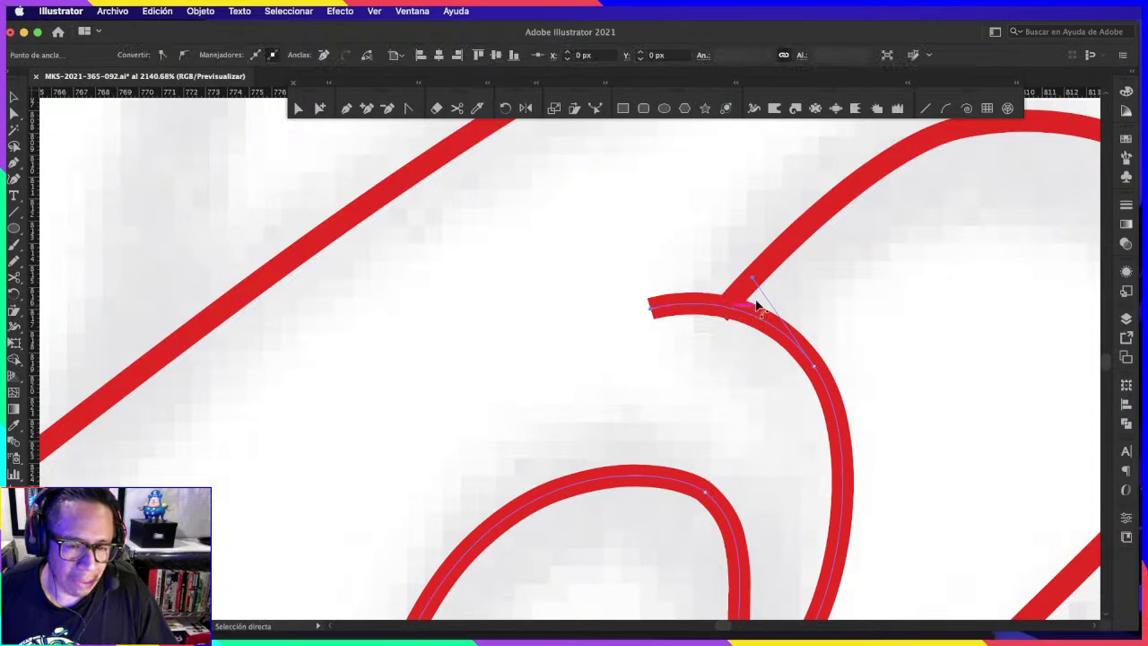
key("z")
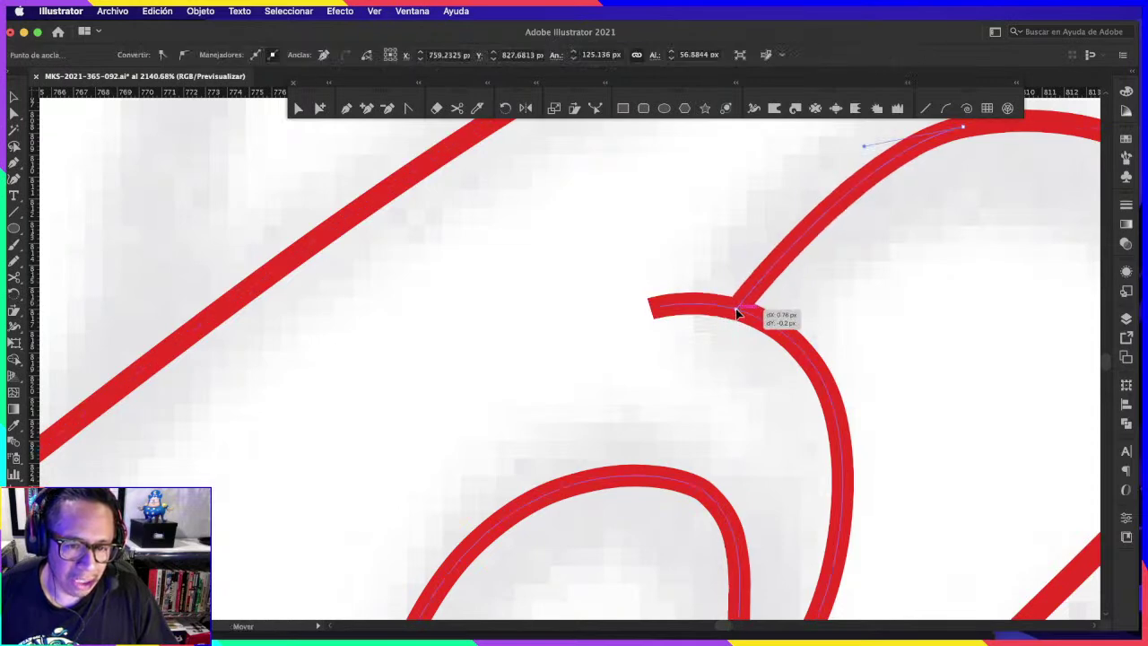
left_click_drag(764, 313, 554, 316)
left_click_drag(943, 275, 948, 251)
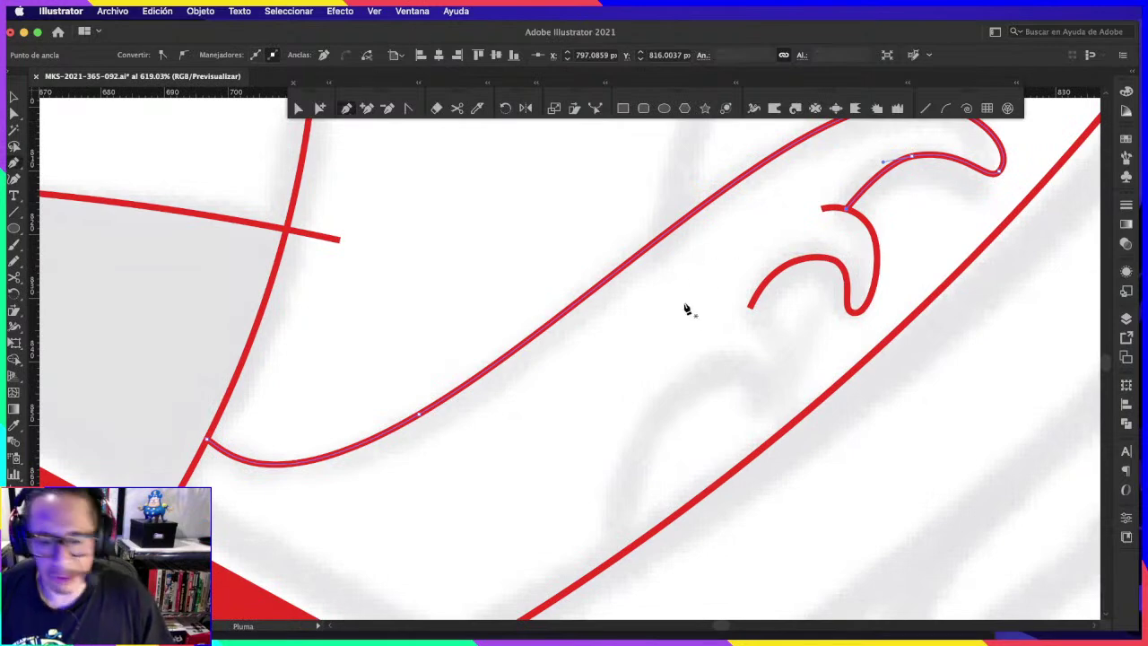
Step: Continue the path from the hook's end, curving down into a second hook
key("p")
left_click(751, 310)
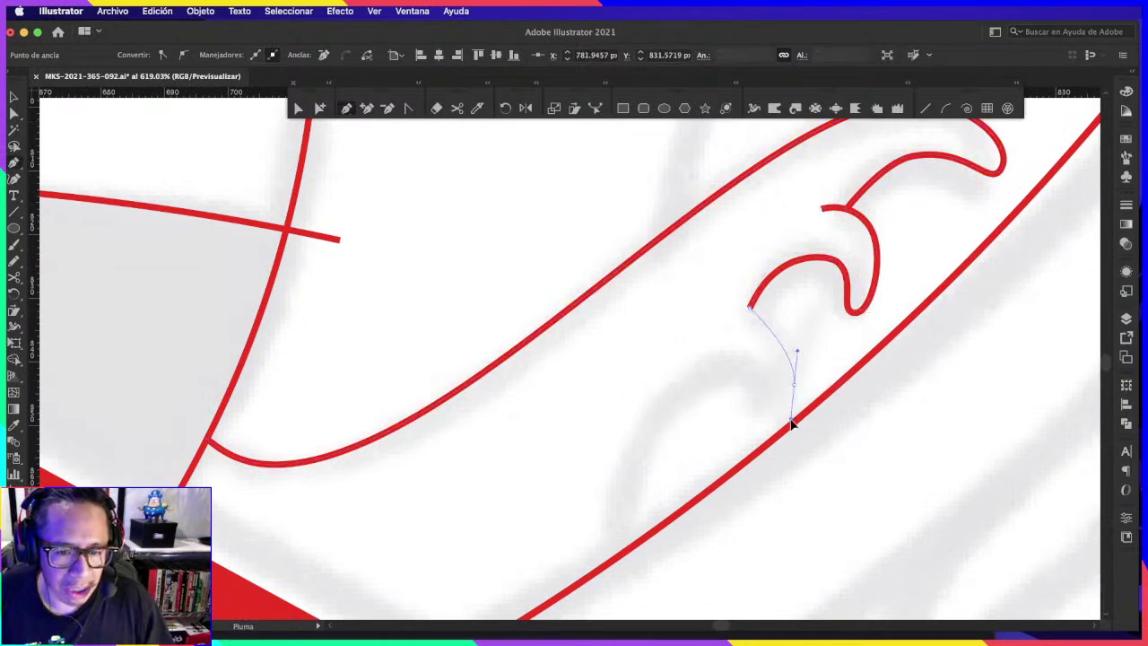
left_click_drag(793, 366, 796, 406)
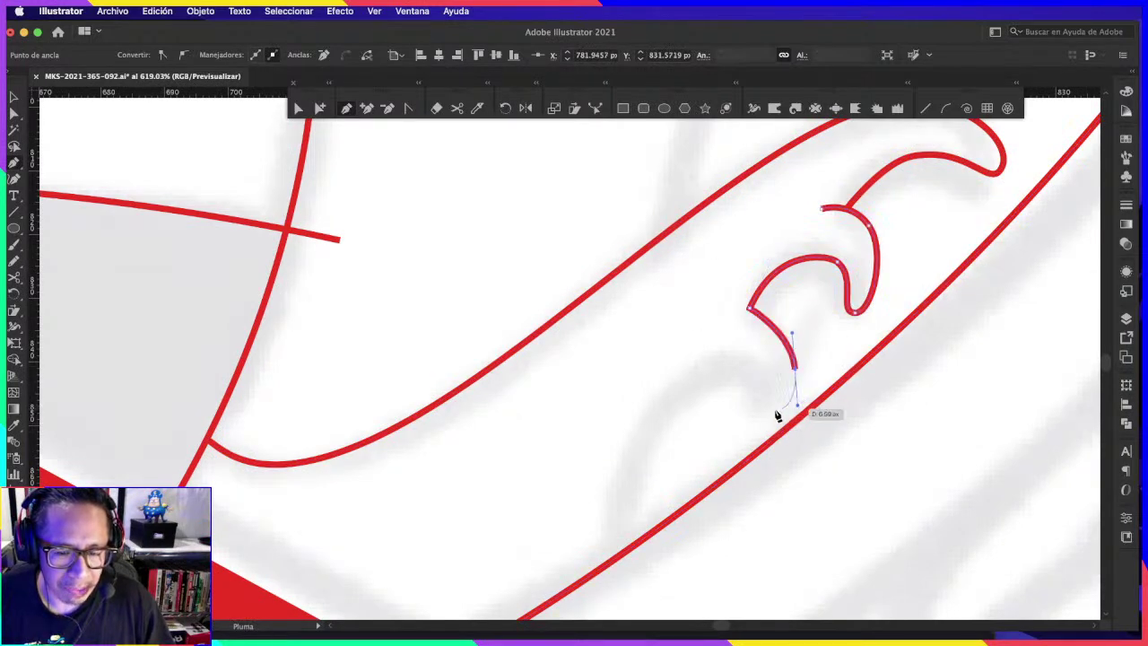
left_click(760, 410)
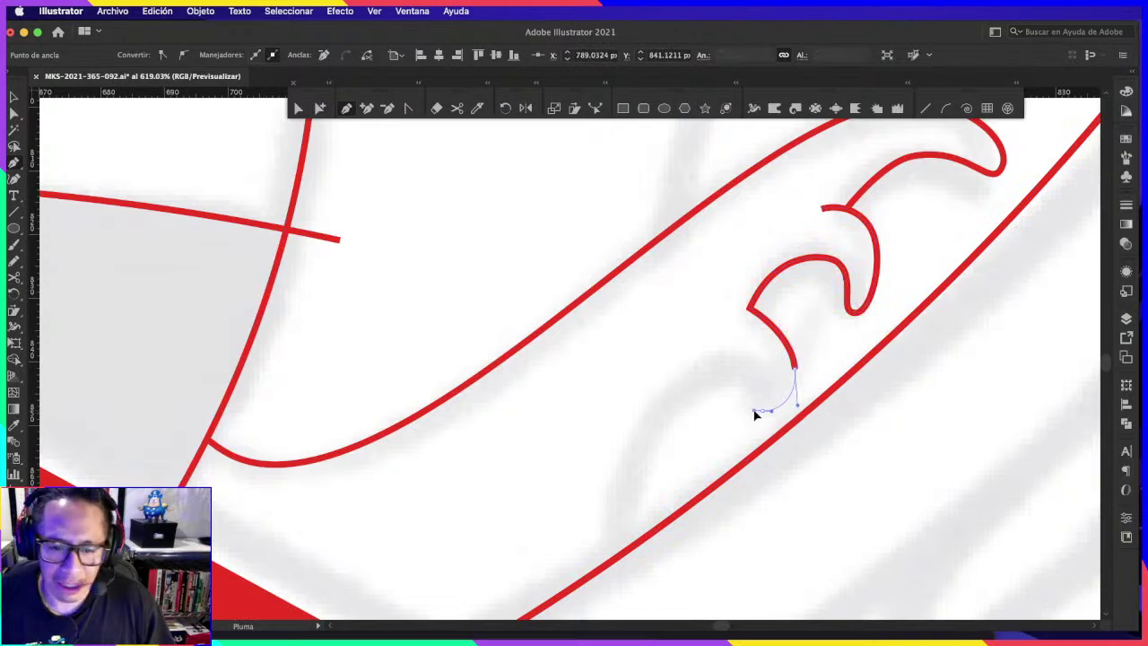
left_click_drag(743, 369, 724, 367)
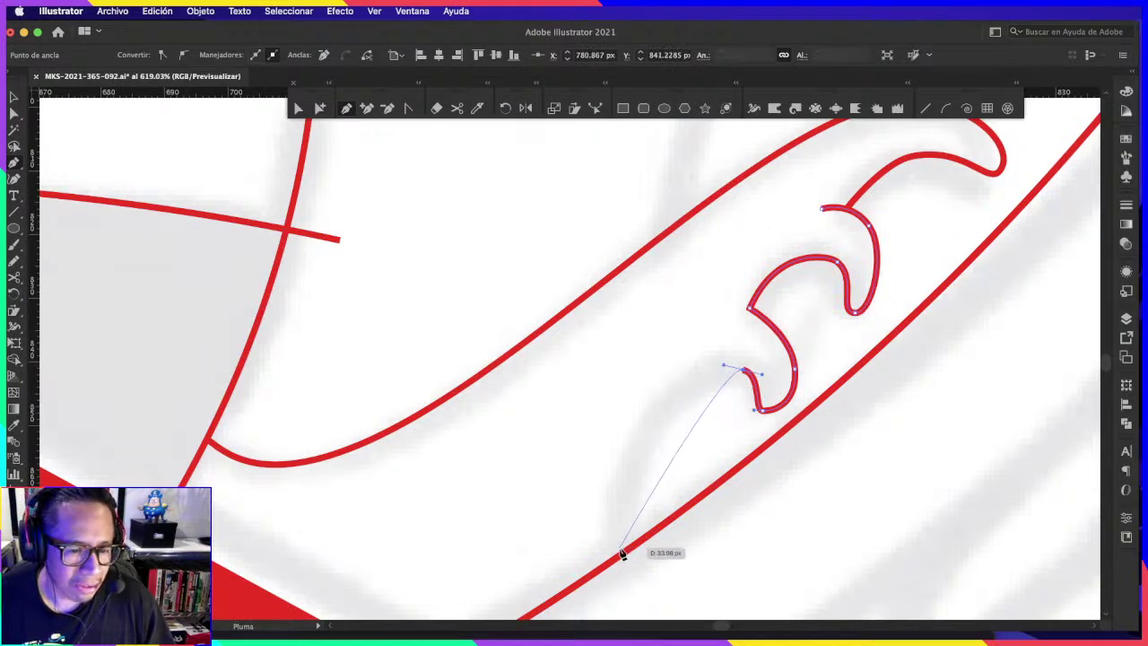
left_click_drag(618, 558, 601, 632)
Step: Reshape the lower hook, shifting its bottom right and pulling its right side inward
scroll(720, 392, "up", 2)
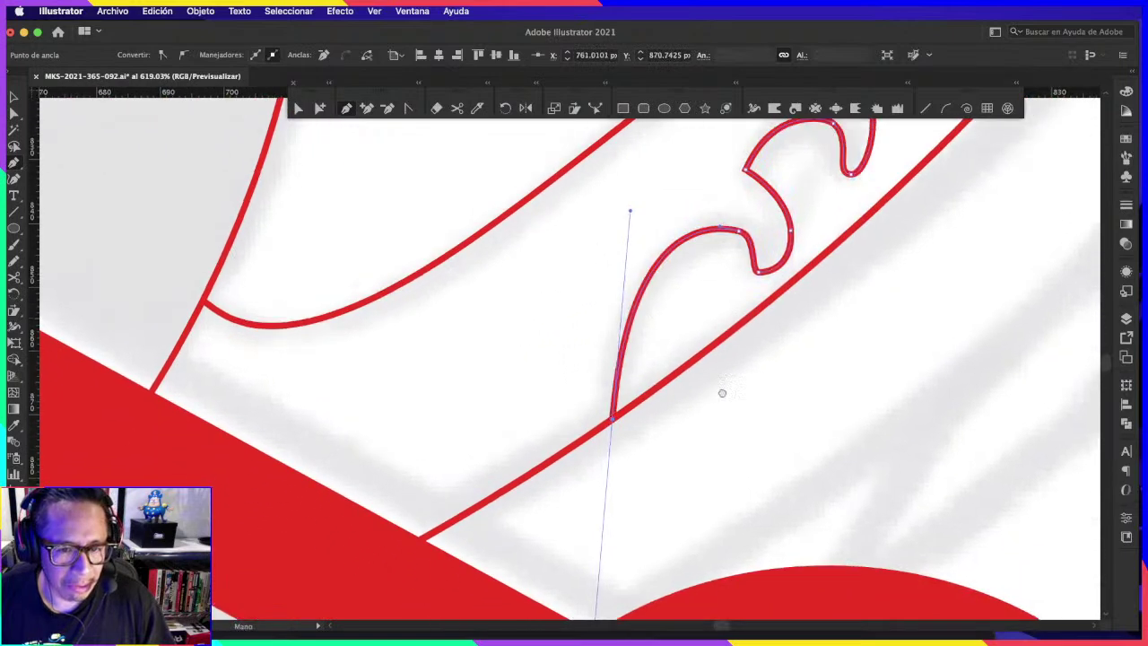
scroll(777, 333, "up", 2)
scroll(726, 372, "up", 2)
left_click_drag(720, 372, 718, 357)
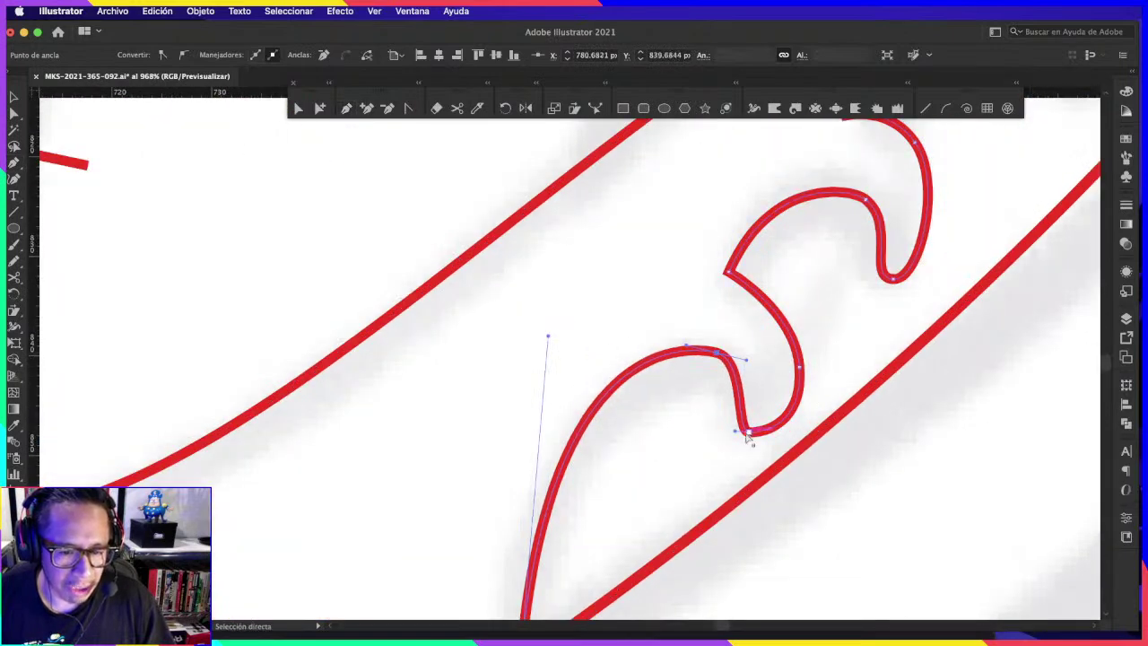
left_click_drag(748, 435, 807, 430)
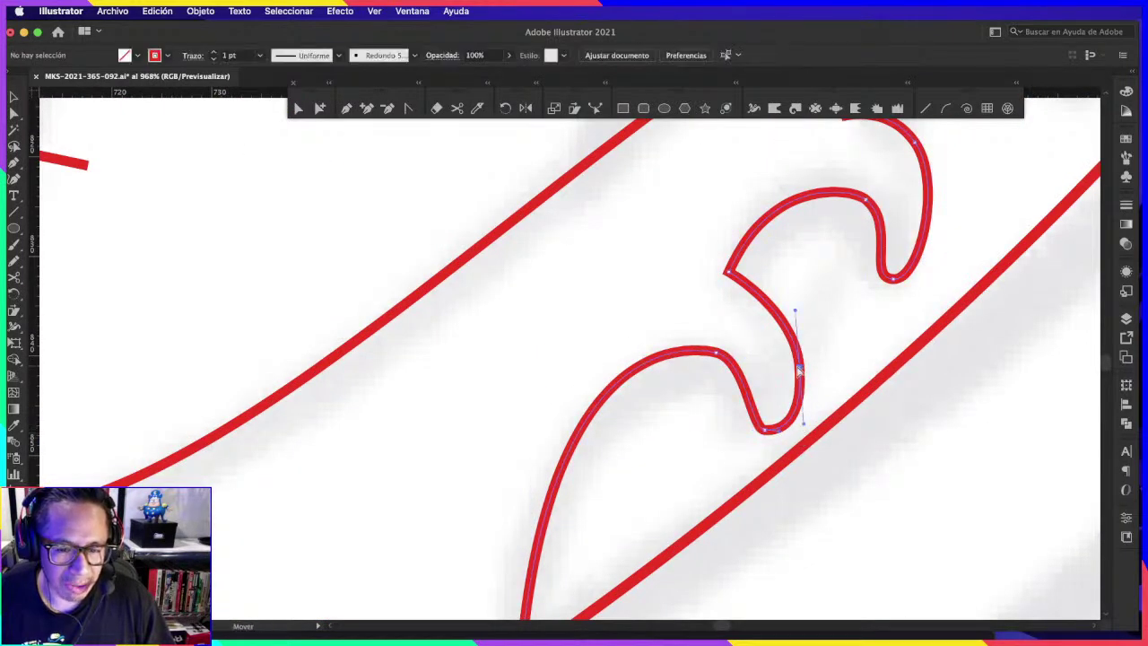
left_click_drag(797, 368, 789, 373)
Step: Round the sharp corner between the hooks into a smooth S-bend and refine the lower tip
left_click(729, 271)
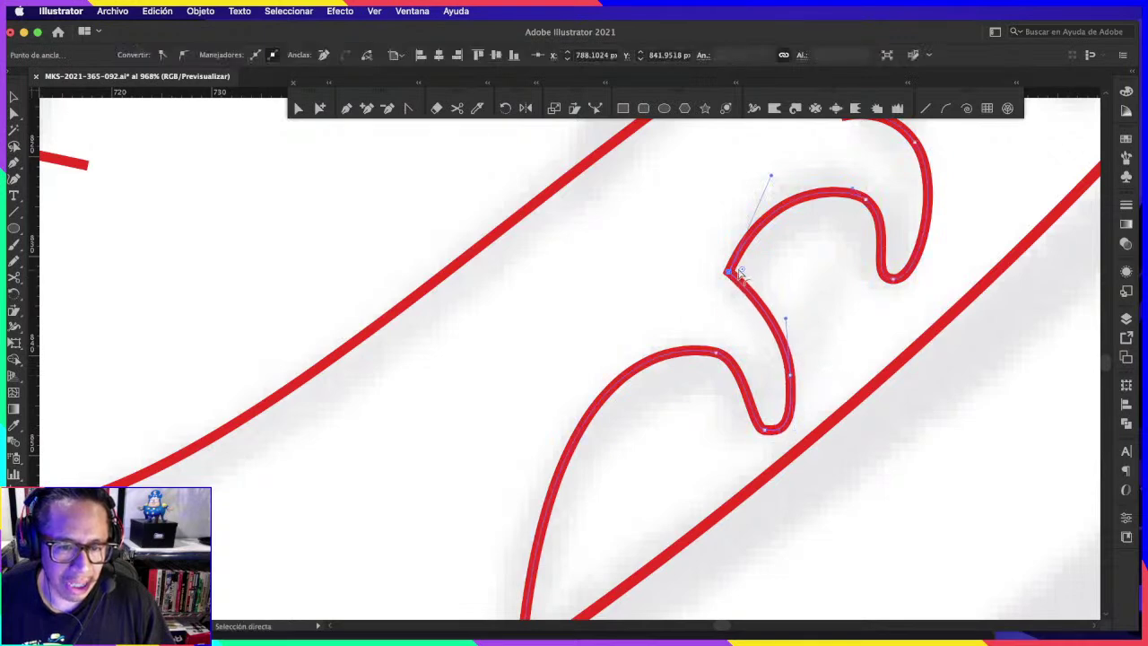
left_click_drag(741, 269, 782, 269)
left_click(748, 409)
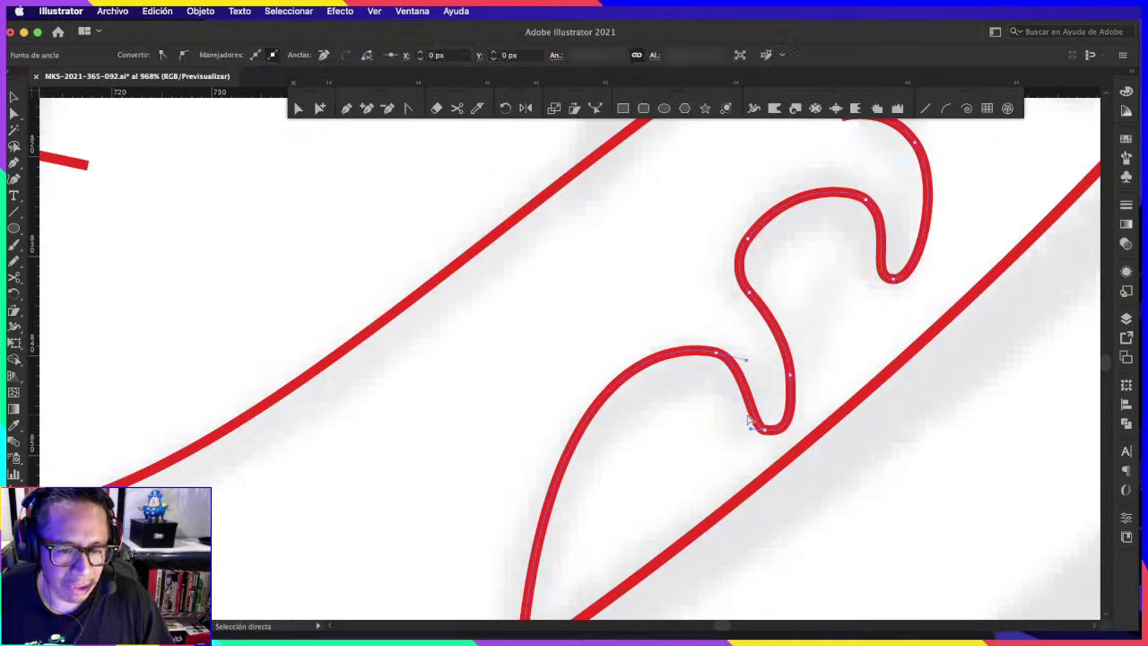
left_click_drag(746, 360, 762, 361)
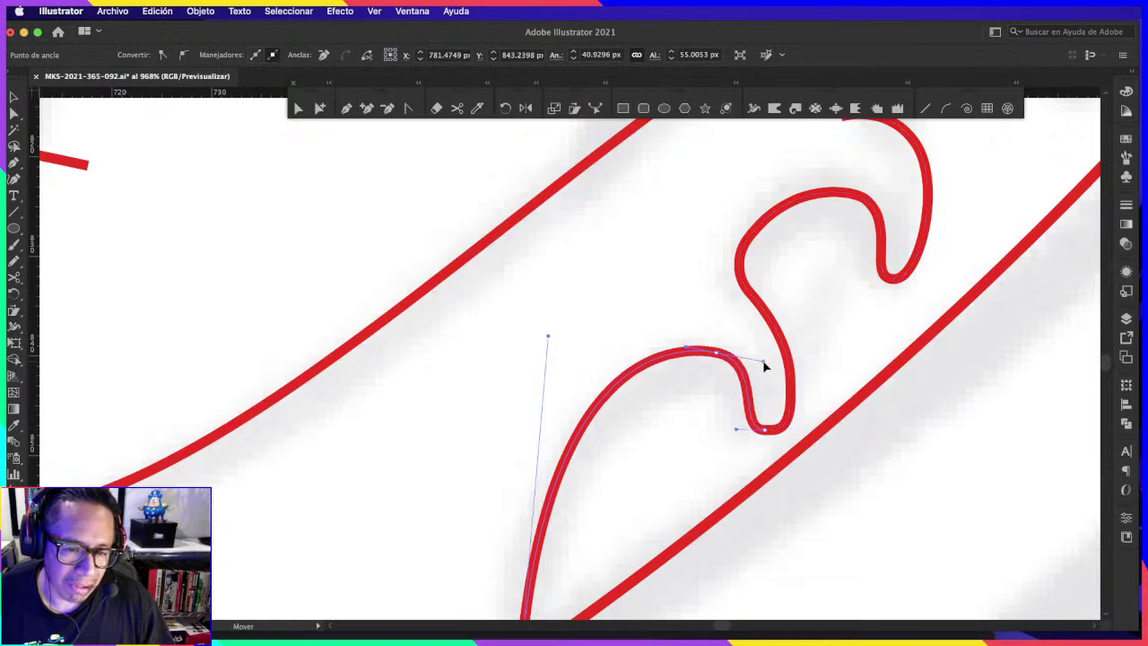
mouse_move(764, 430)
left_mouse_down()
mouse_move(753, 427)
mouse_move(770, 437)
left_mouse_up()
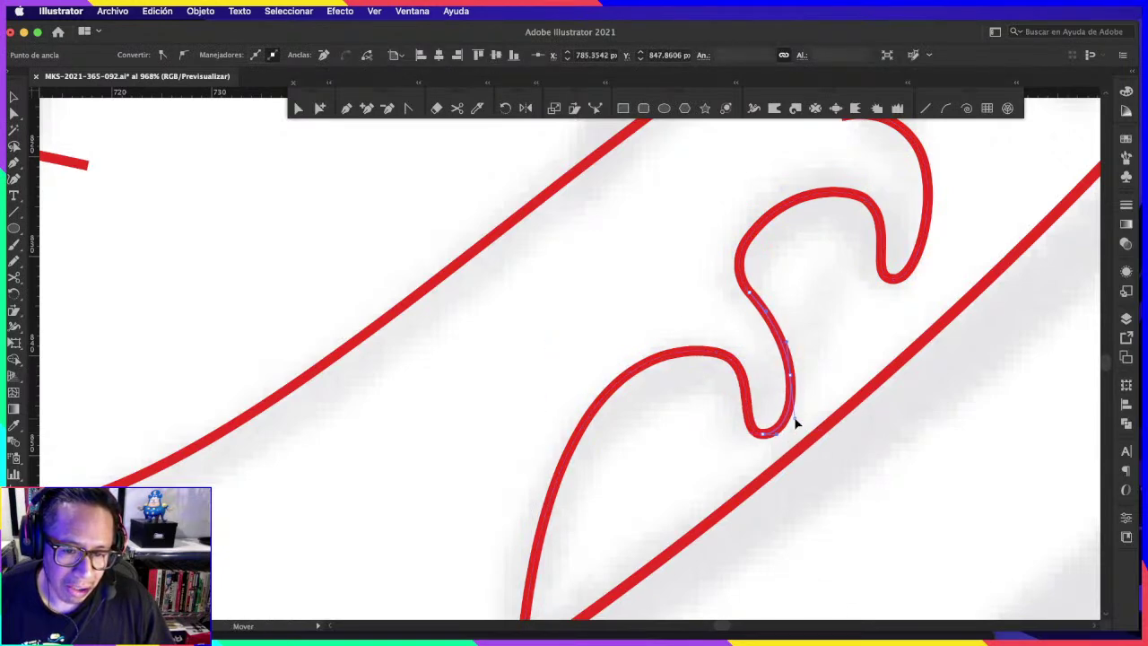
Step: Draw a red stem line from the lower wave curving up through the hooks
left_click(825, 367)
scroll(825, 359, "down", 5)
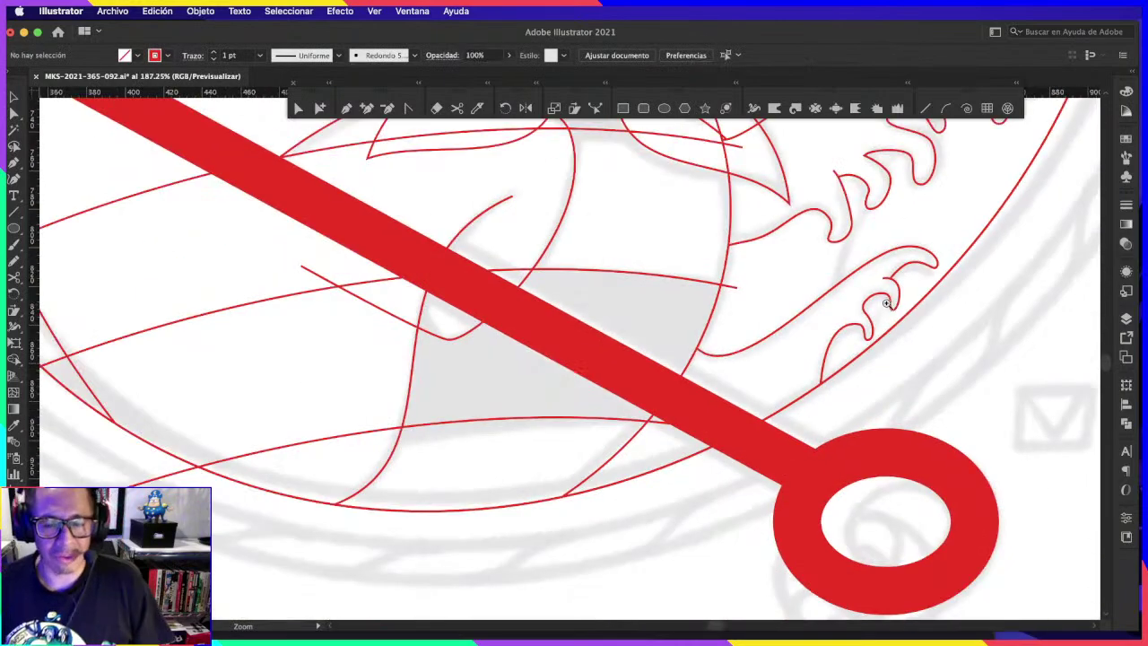
scroll(851, 311, "down", 2)
scroll(860, 269, "up", 3)
scroll(834, 287, "up", 2)
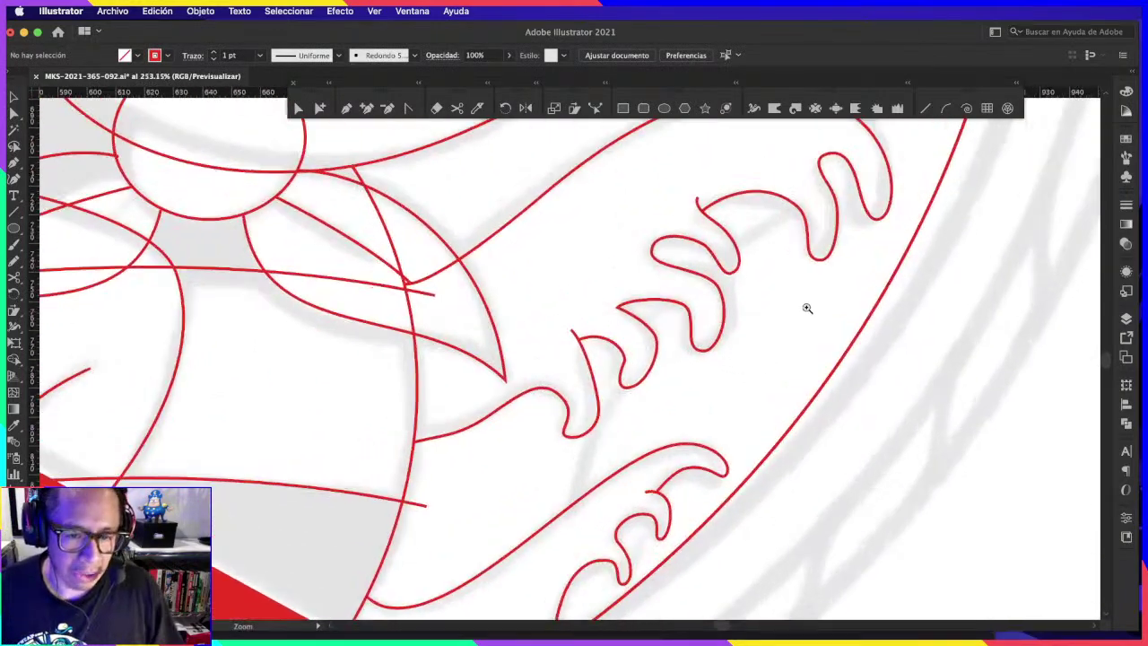
key("p")
left_click(572, 502)
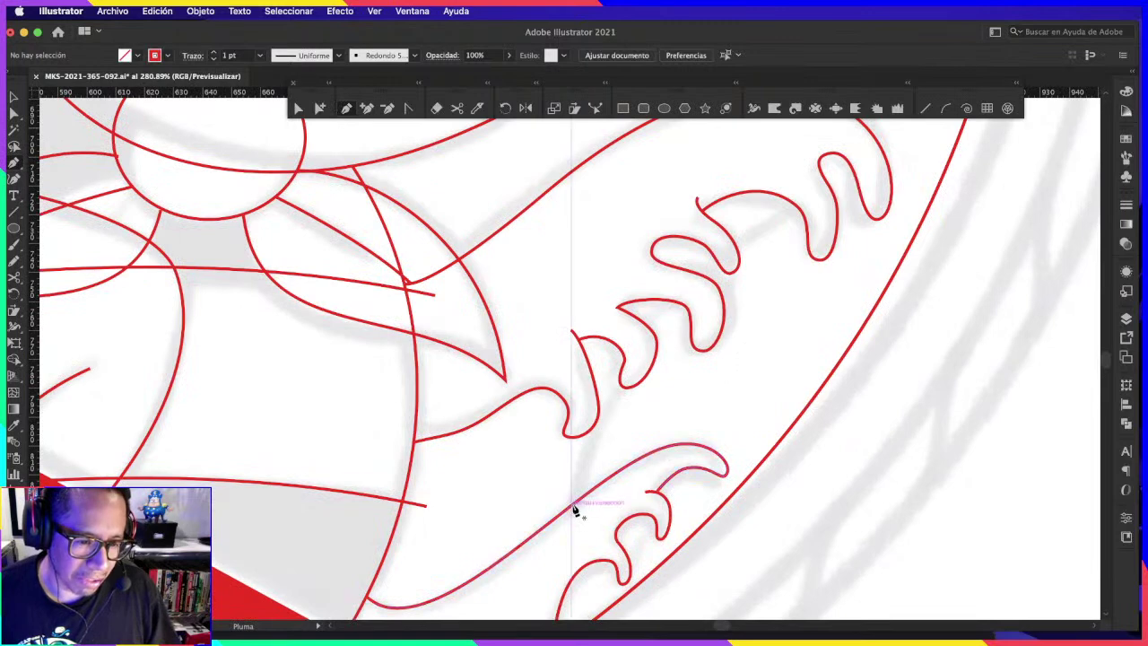
left_click_drag(857, 178, 1074, 146)
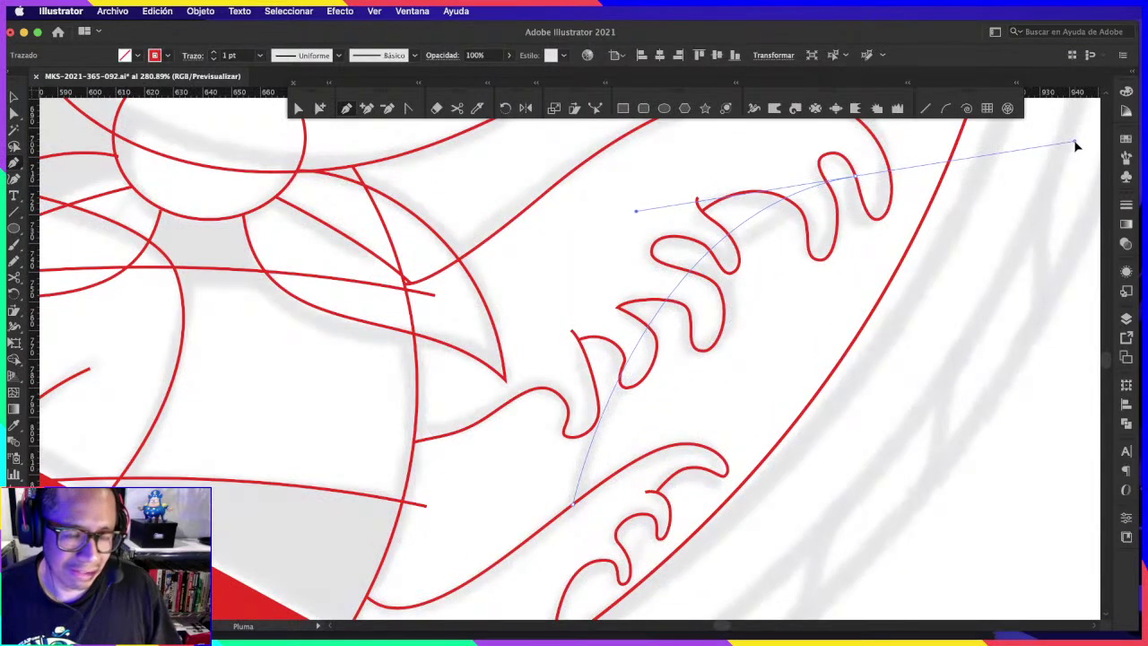
key("Escape")
Step: Nudge the wave curve's anchor into place and reshape its crest
scroll(986, 211, "down", 3)
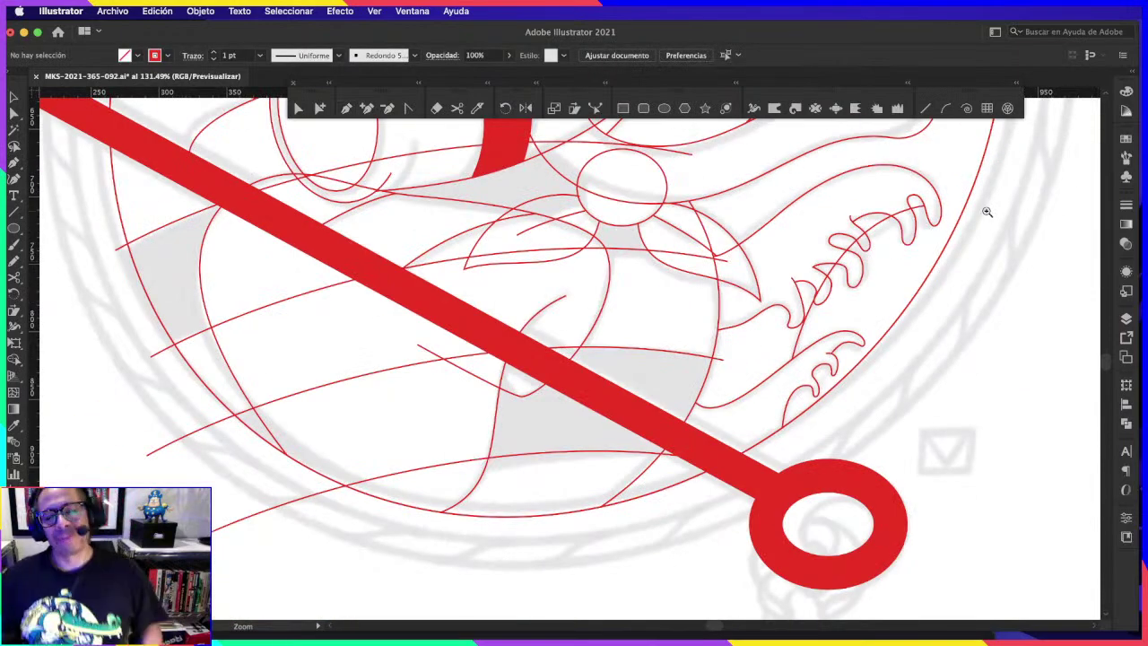
scroll(745, 387, "up", 3)
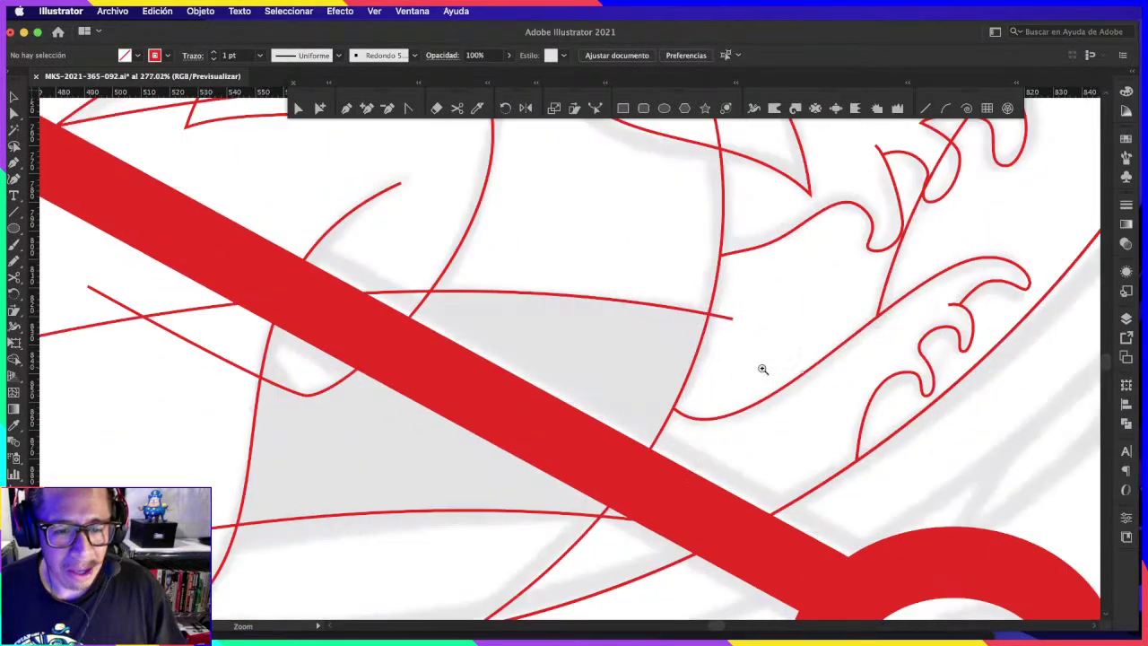
left_click(677, 414)
left_click(679, 415)
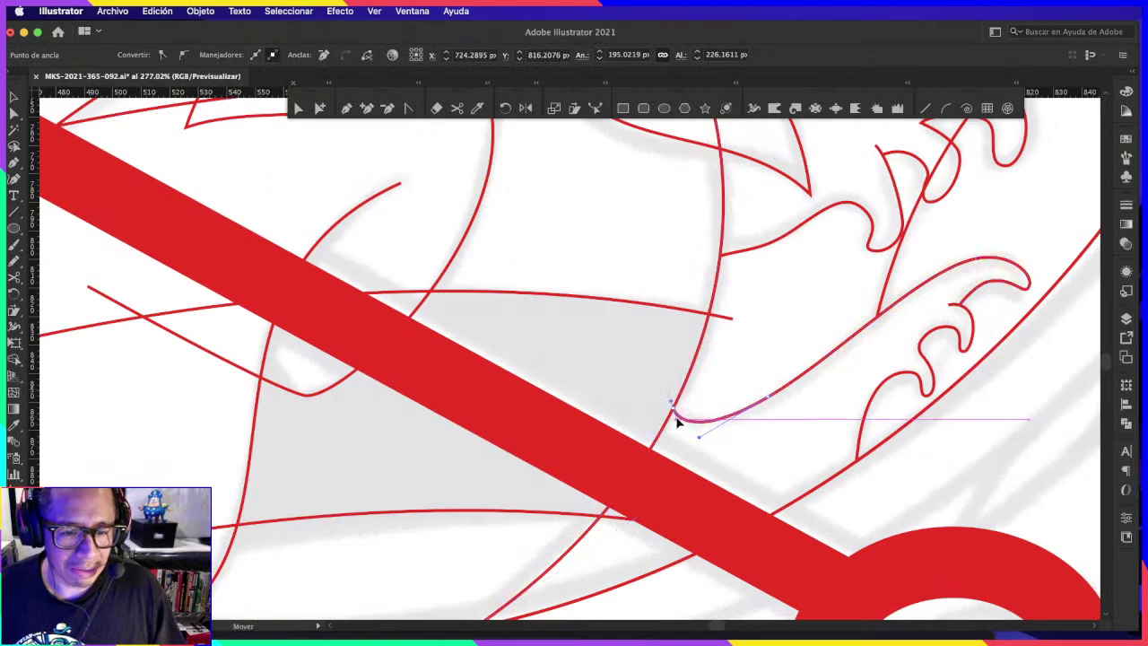
left_click_drag(770, 403, 782, 401)
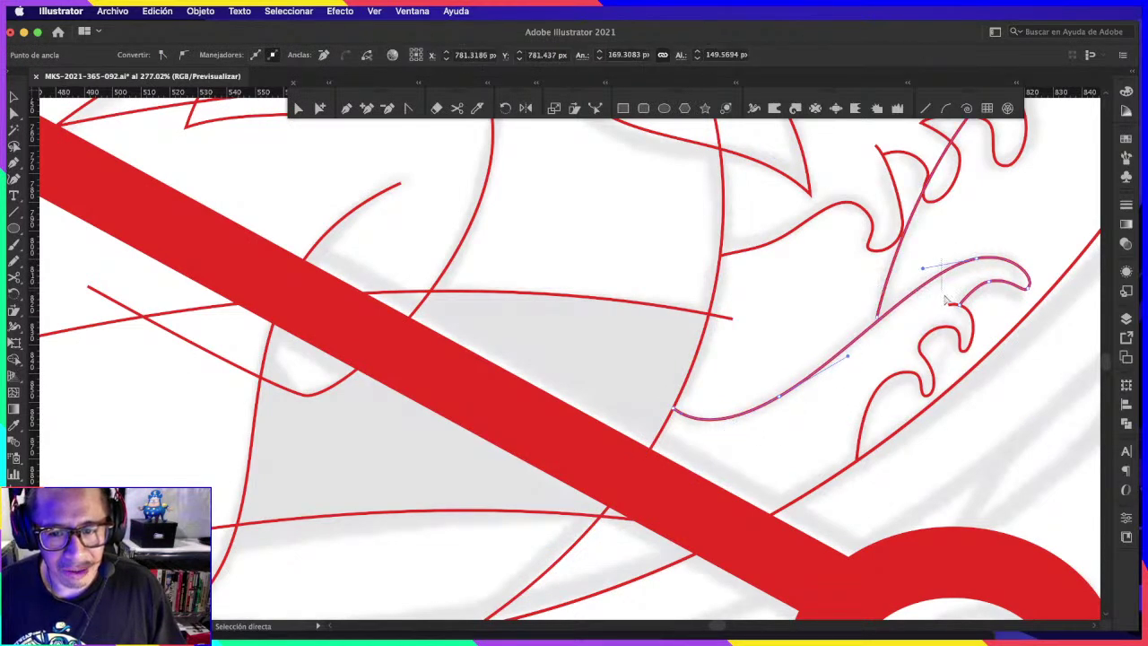
left_click_drag(879, 289, 888, 294)
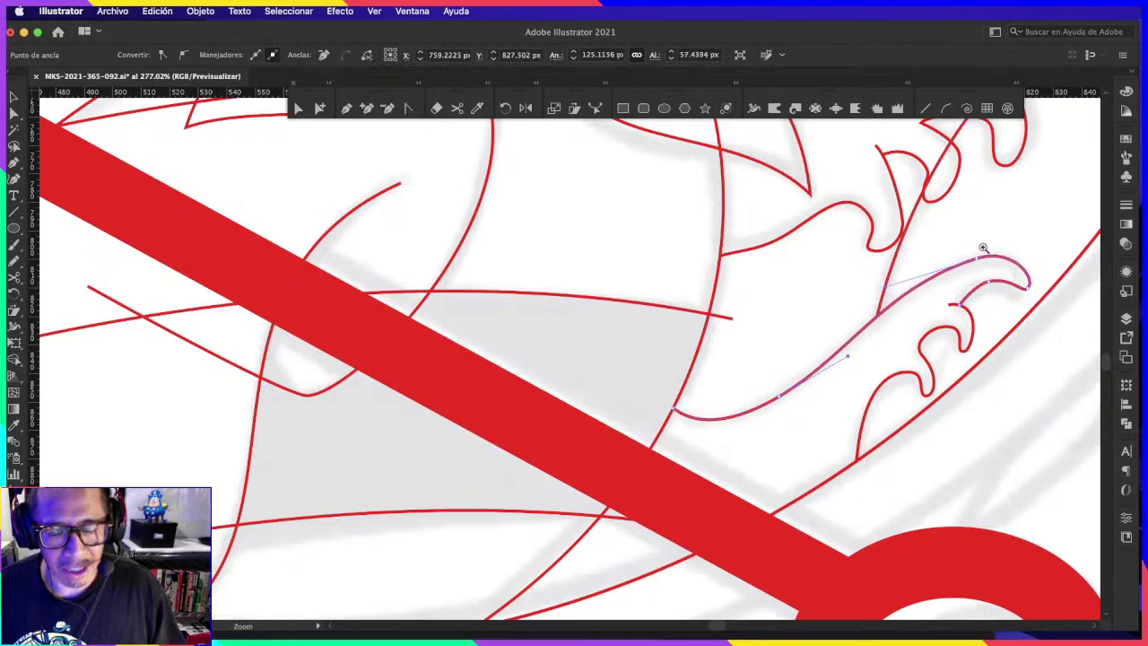
Step: Fine-tune the crest's bend near the hook and deselect the paths
scroll(973, 244, "up", 3)
left_click_drag(1051, 252, 1066, 246)
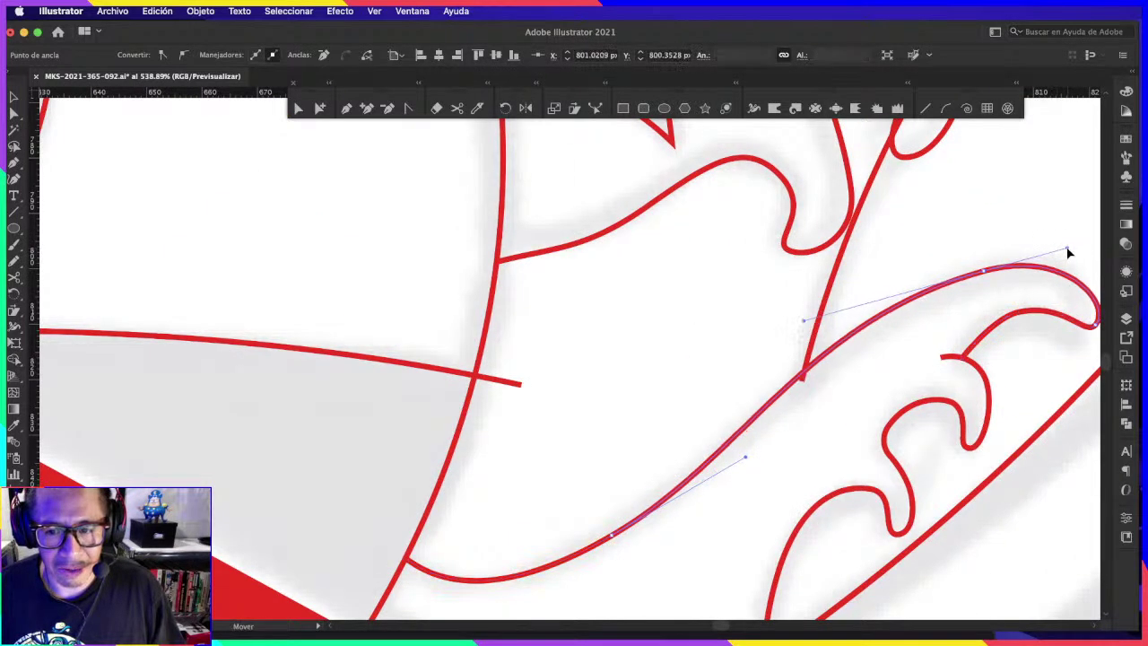
scroll(816, 369, "up", 2)
scroll(816, 369, "up", 2)
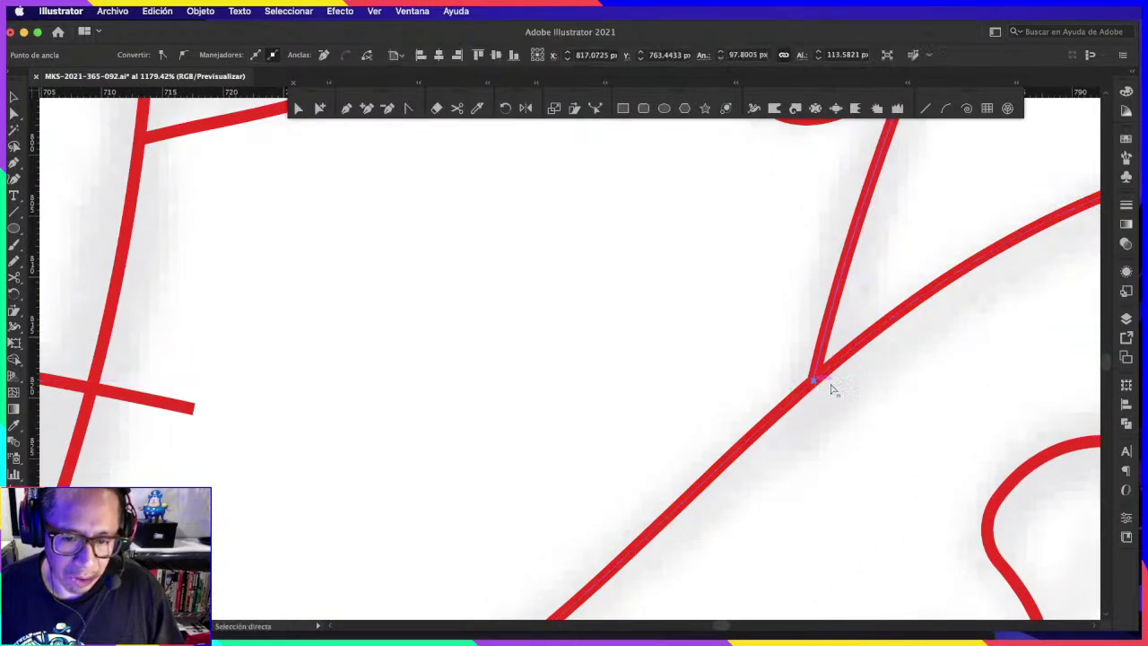
scroll(833, 389, "down", 10)
key("ctrl+shift+a")
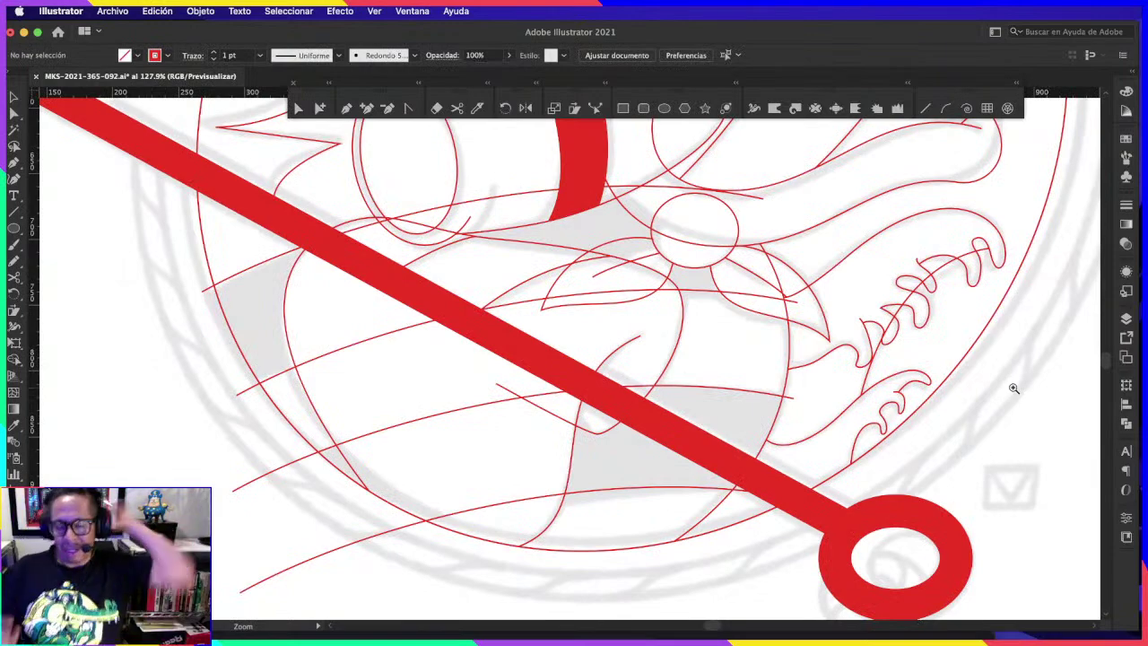
scroll(930, 428, "down", 2)
scroll(910, 434, "down", 2)
scroll(889, 403, "down", 1)
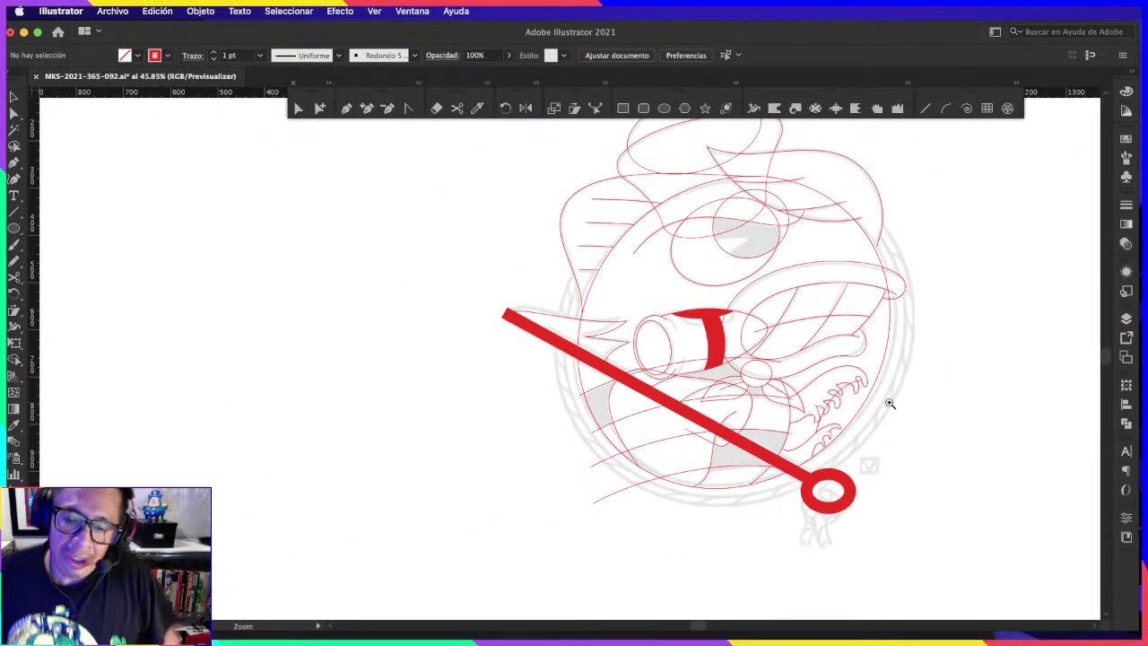
scroll(969, 394, "up", 1)
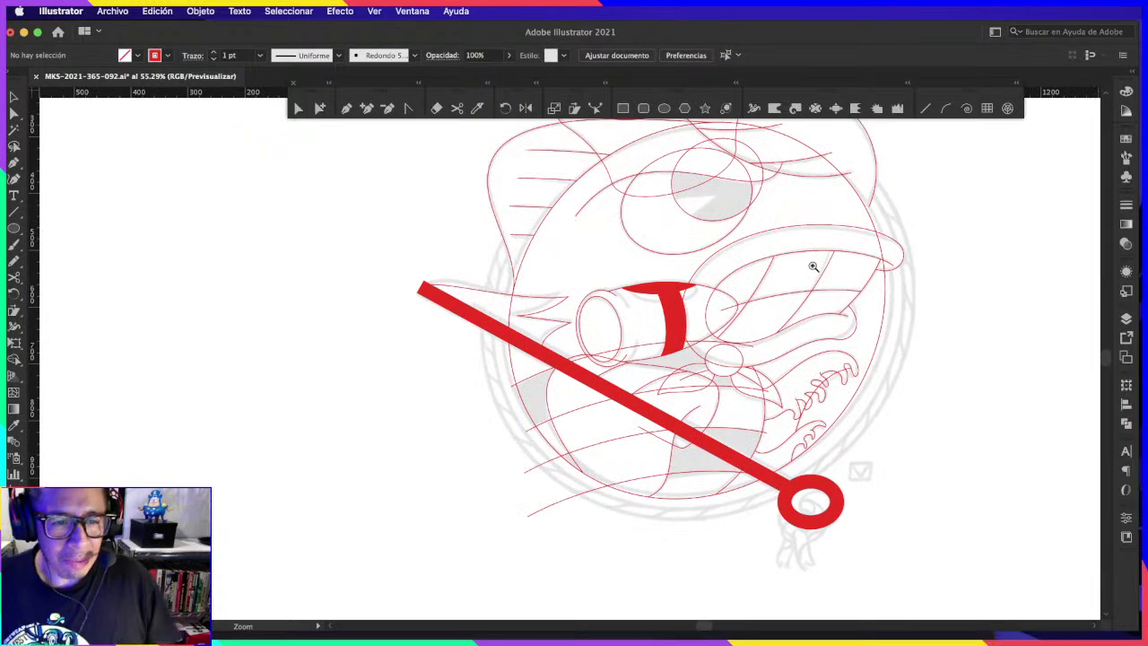
scroll(829, 296, "down", 2)
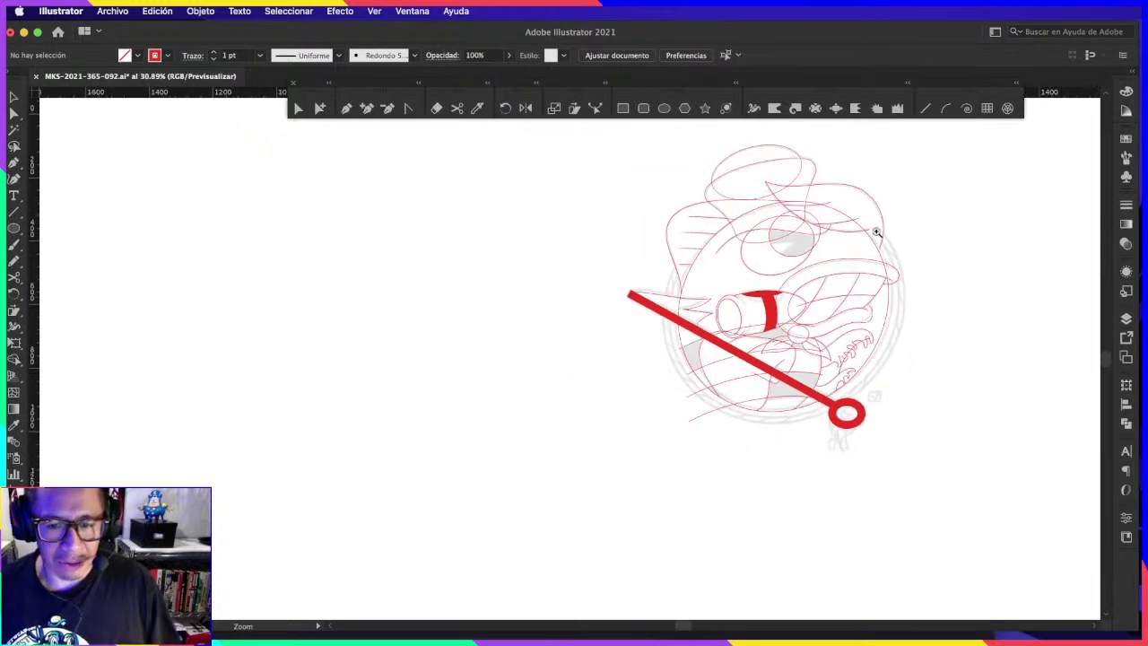
scroll(876, 232, "up", 1)
left_click(320, 107)
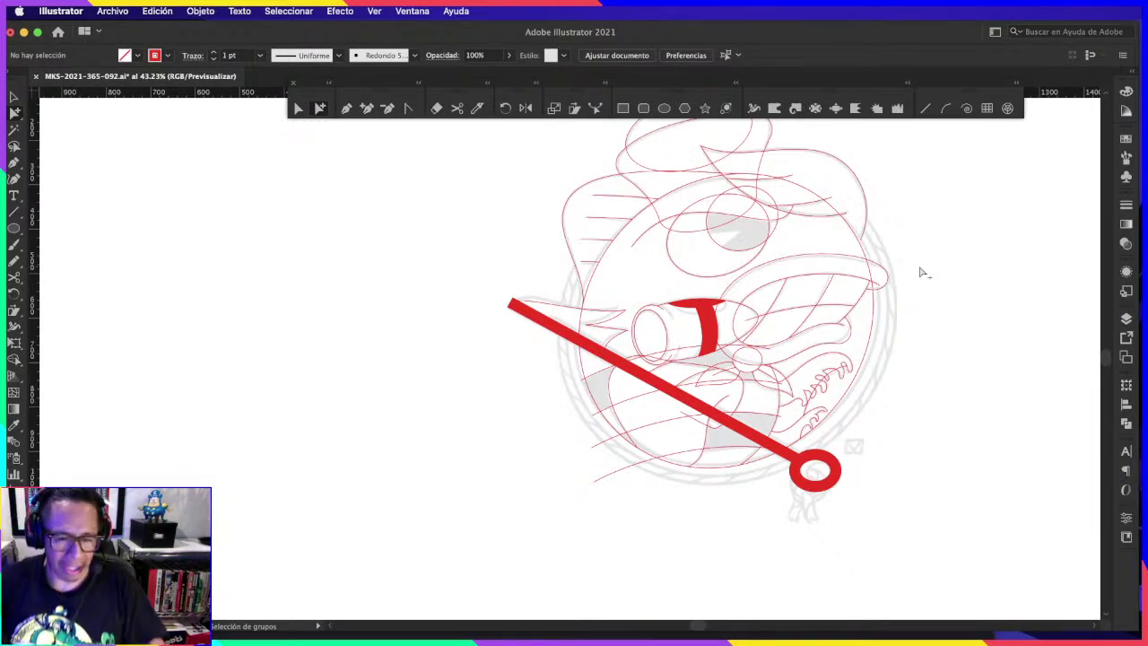
scroll(741, 350, "up", 1)
scroll(741, 349, "down", 3)
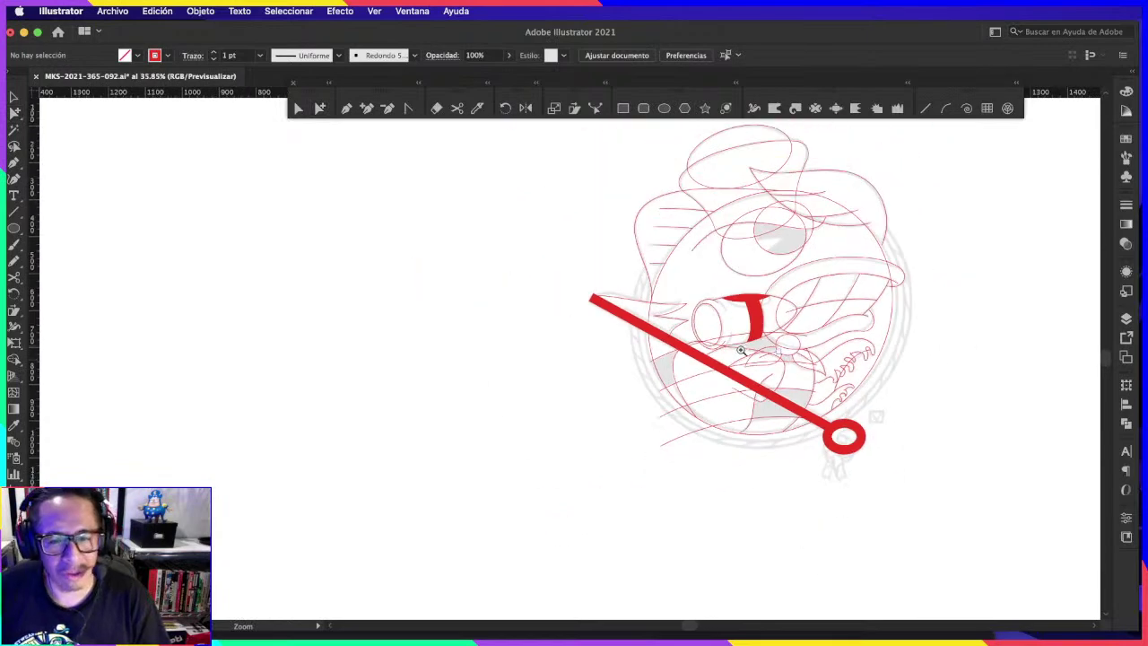
scroll(778, 341, "down", 1)
Step: Marquee-select the stray red C shapes left of the drawing and delete the second one
left_click(722, 337)
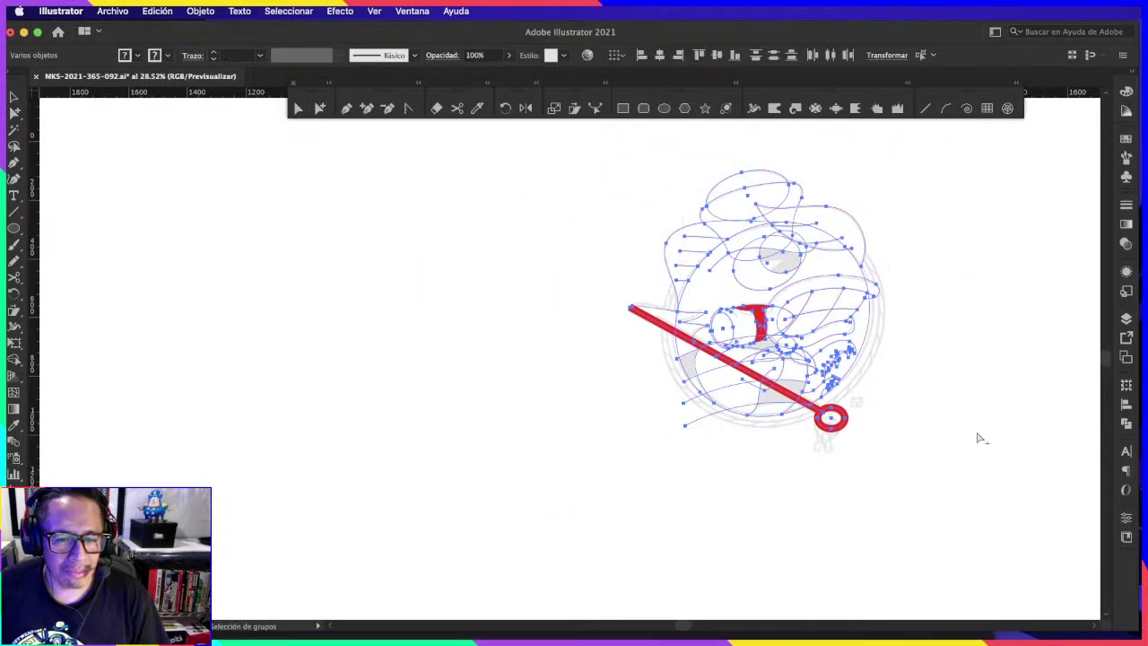
left_click(943, 385)
key("ctrl+alt+3")
left_click(569, 348)
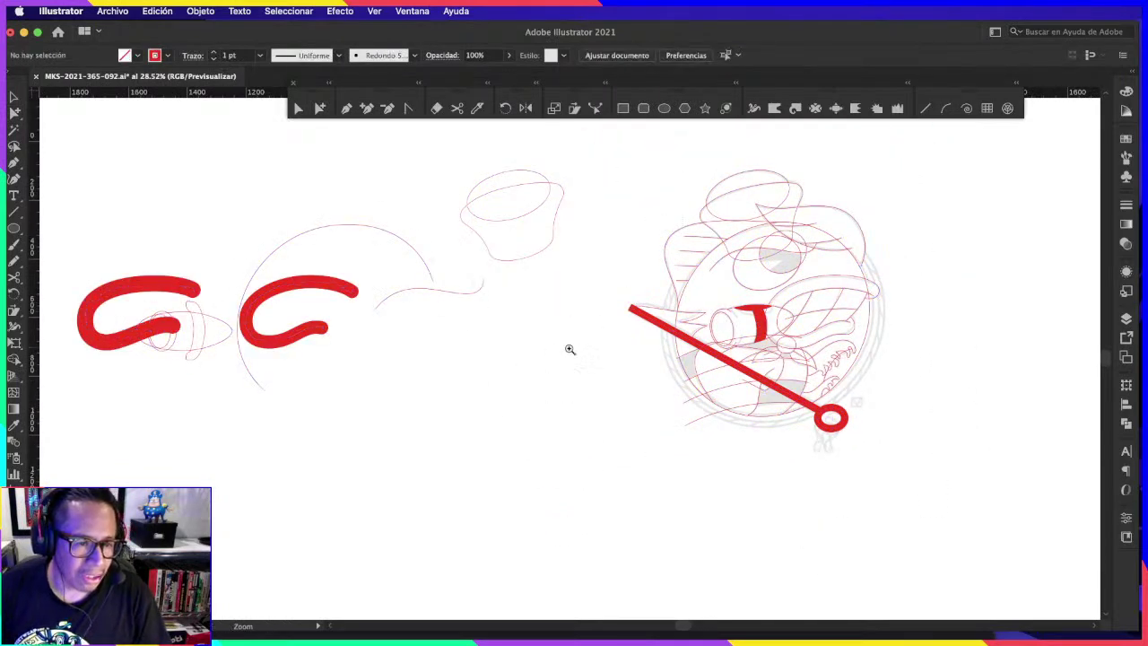
scroll(246, 179, "down", 2)
left_click_drag(225, 185, 579, 436)
left_click_drag(683, 335, 850, 350)
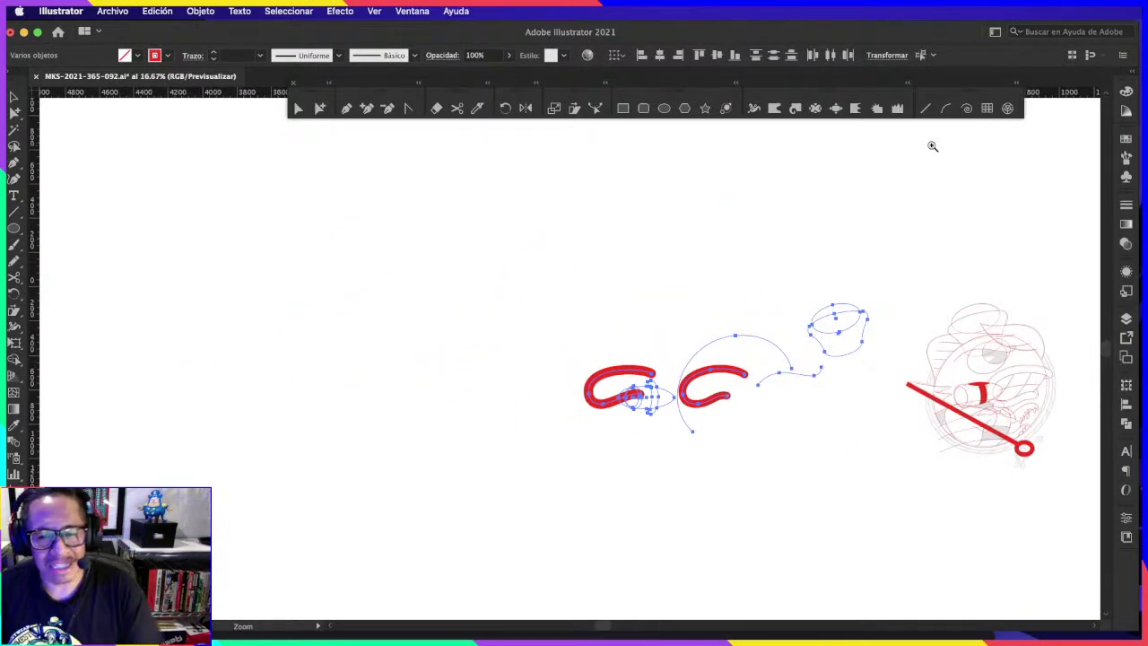
left_click(723, 389, "shift")
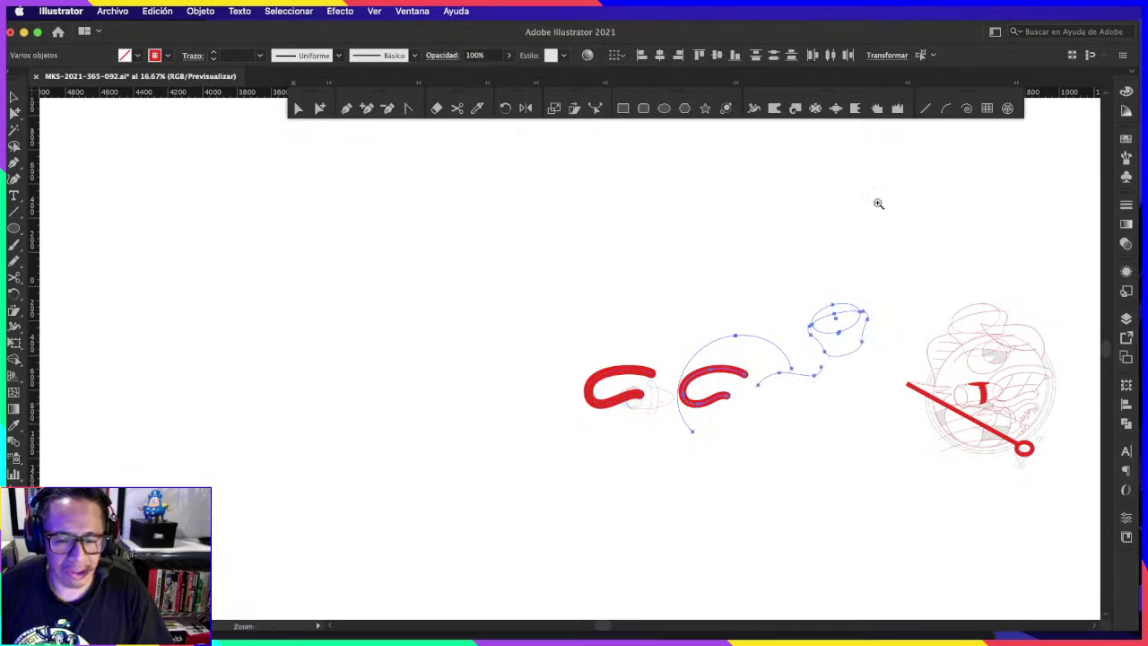
key("Delete")
Step: Select the remaining red C with its sketch strokes and delete them
left_click(671, 403)
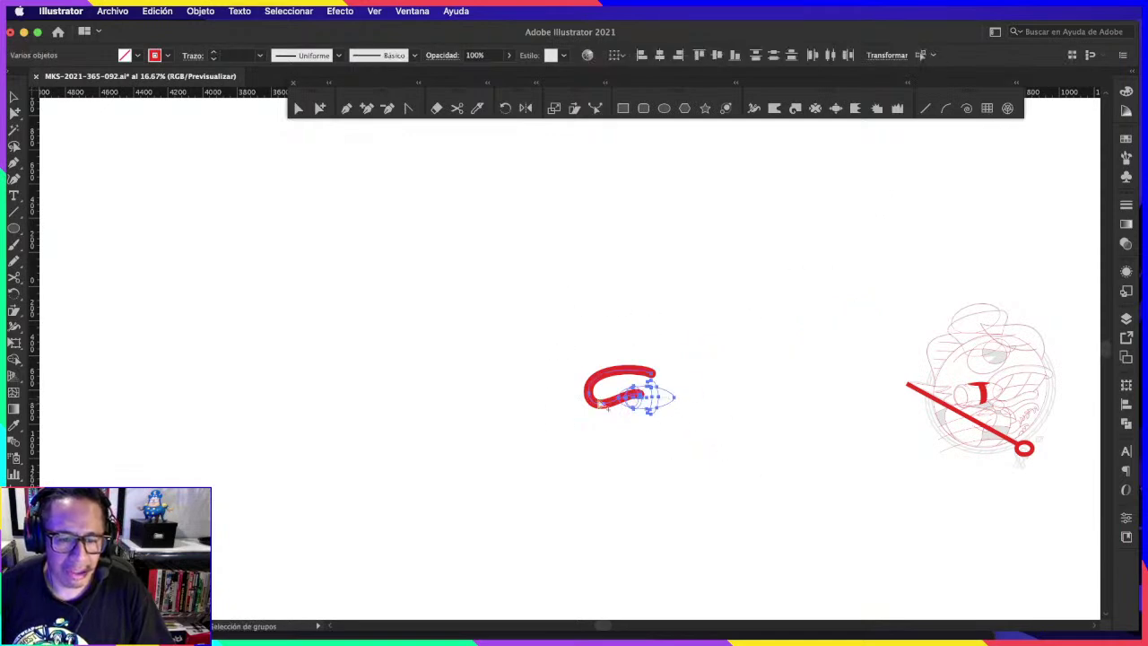
left_click_drag(541, 377, 712, 457)
left_click_drag(645, 398, 363, 397)
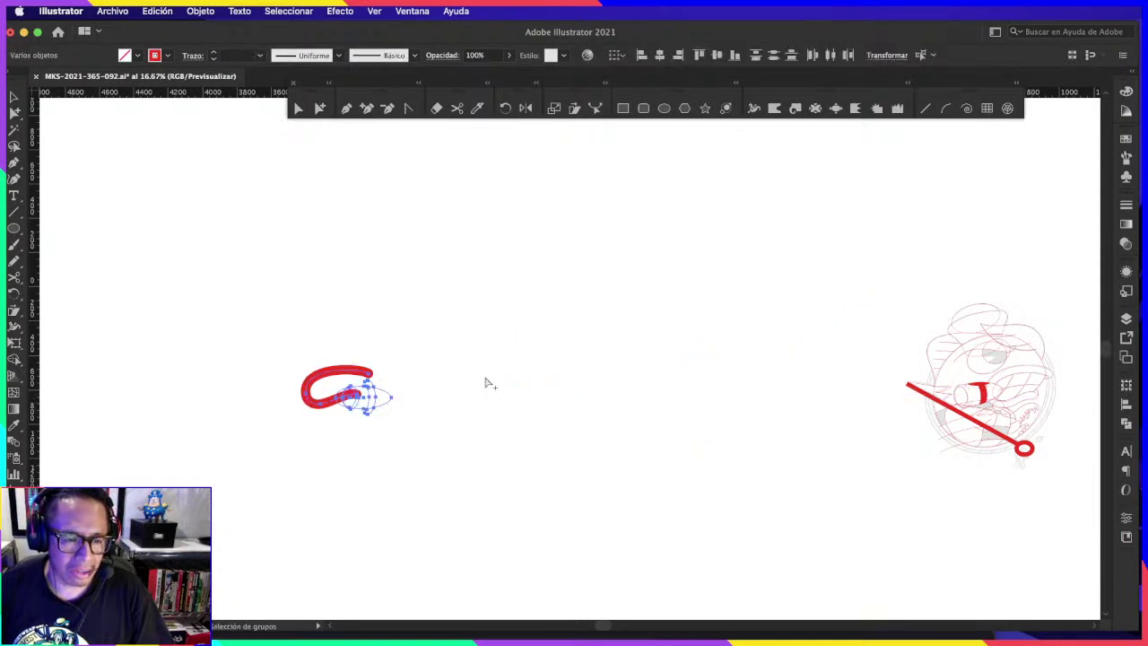
key("Delete")
Step: Drag a test duplicate of the character drawing to the left, then delete it
left_click_drag(1103, 527, 897, 296)
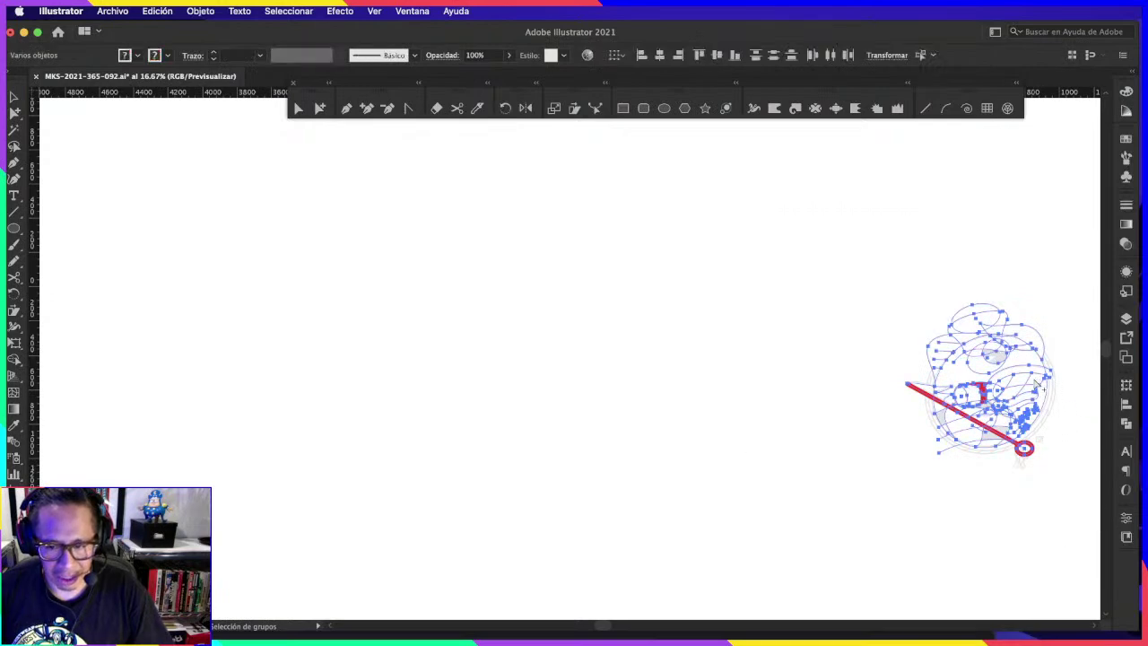
left_click_drag(987, 358, 312, 359)
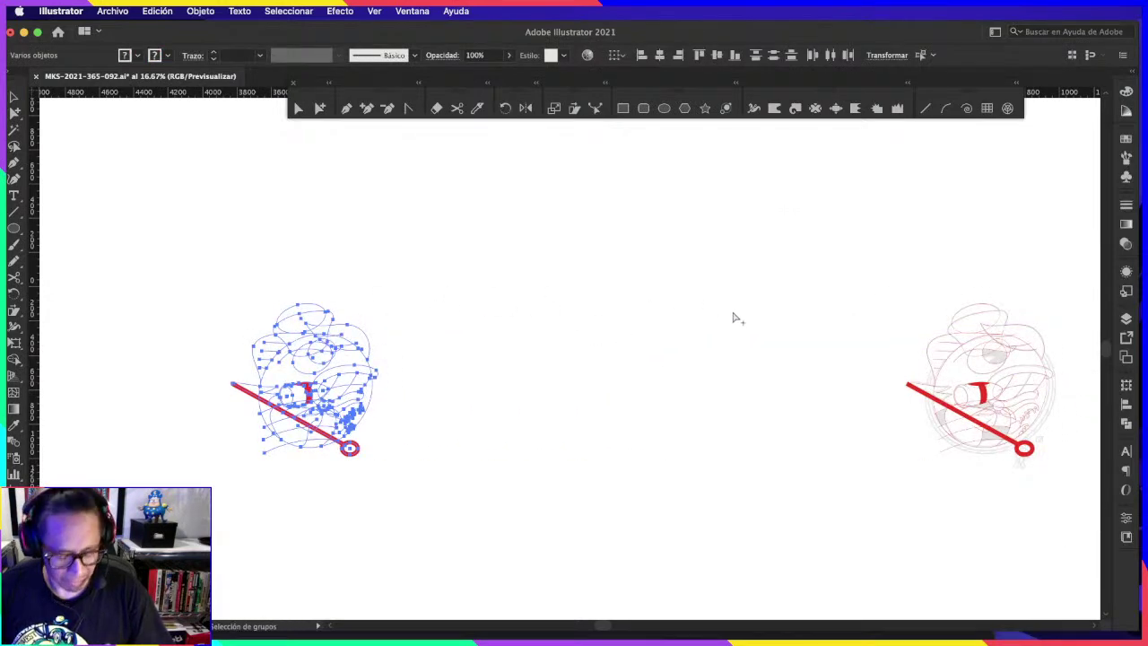
key("Delete")
left_click_drag(882, 289, 805, 349)
scroll(897, 296, "up", 10)
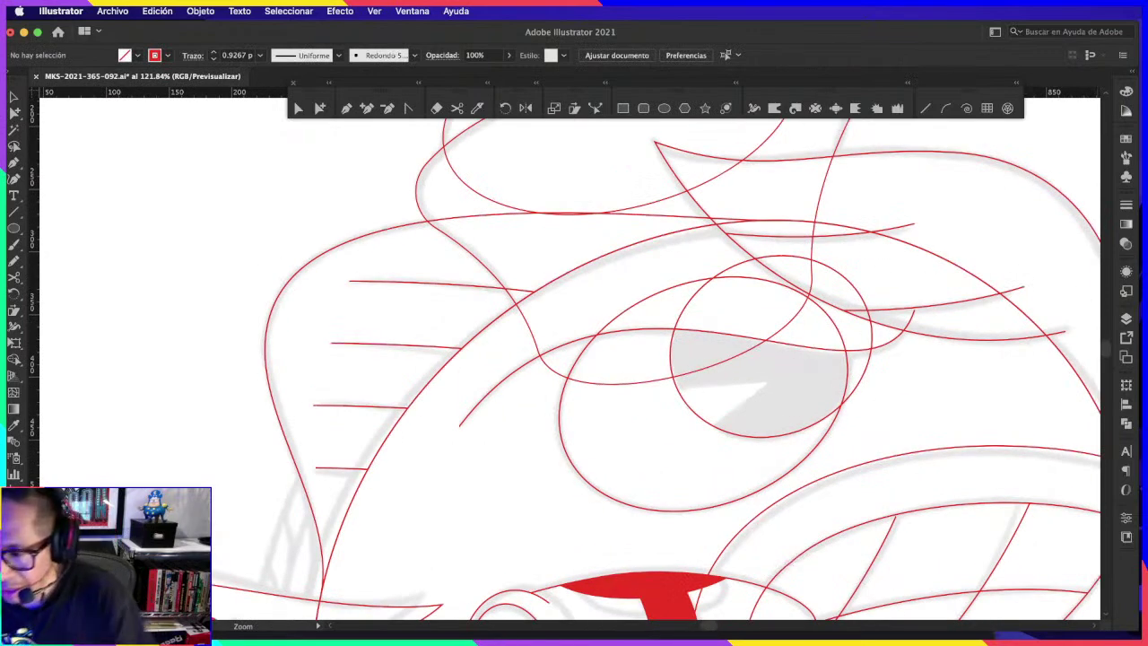
key("super+Tab")
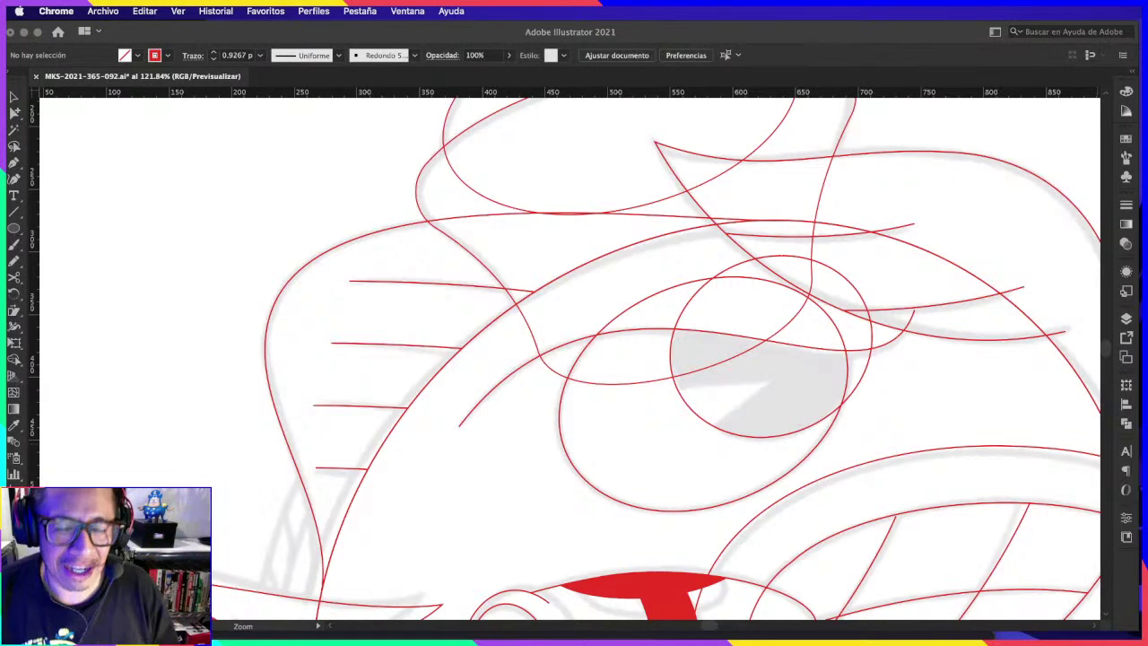
left_click(754, 333)
scroll(681, 284, "down", 5)
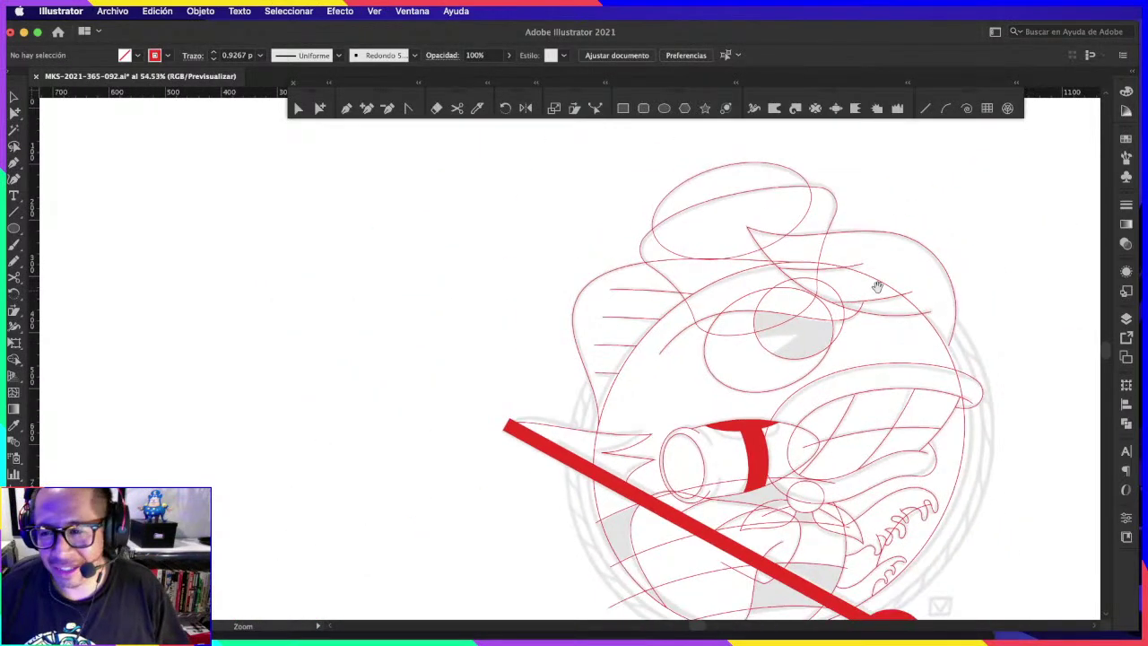
left_click_drag(876, 284, 768, 262)
key("z")
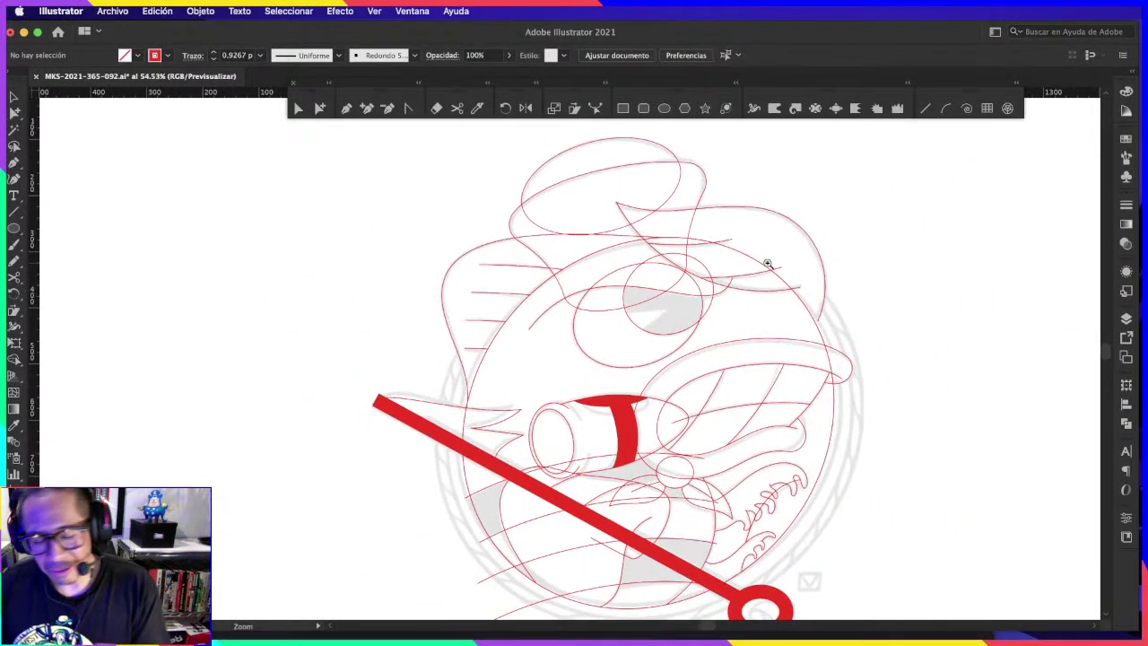
scroll(749, 341, "down", 1)
scroll(753, 339, "down", 1)
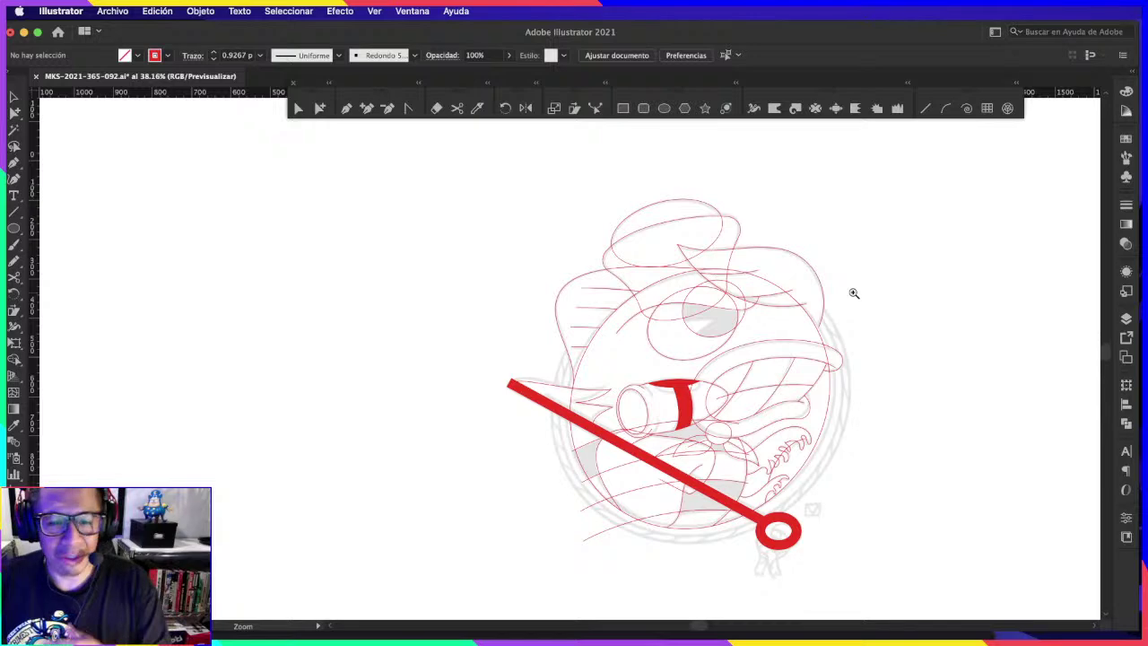
key("super+1")
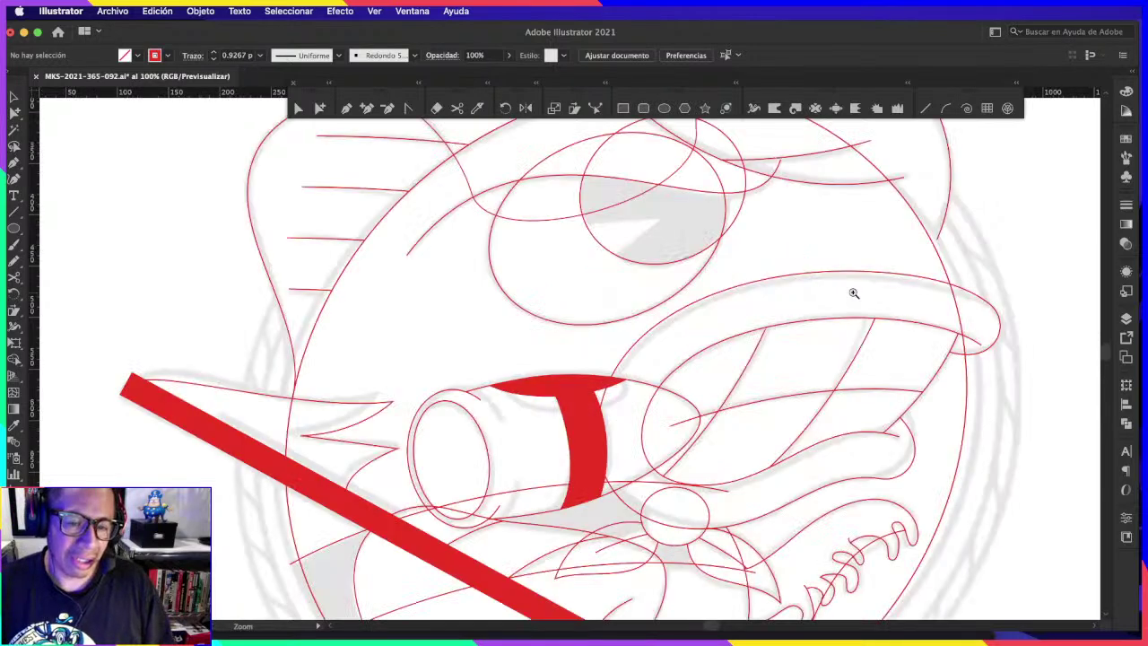
left_click_drag(864, 332, 728, 354)
left_click_drag(933, 323, 786, 323)
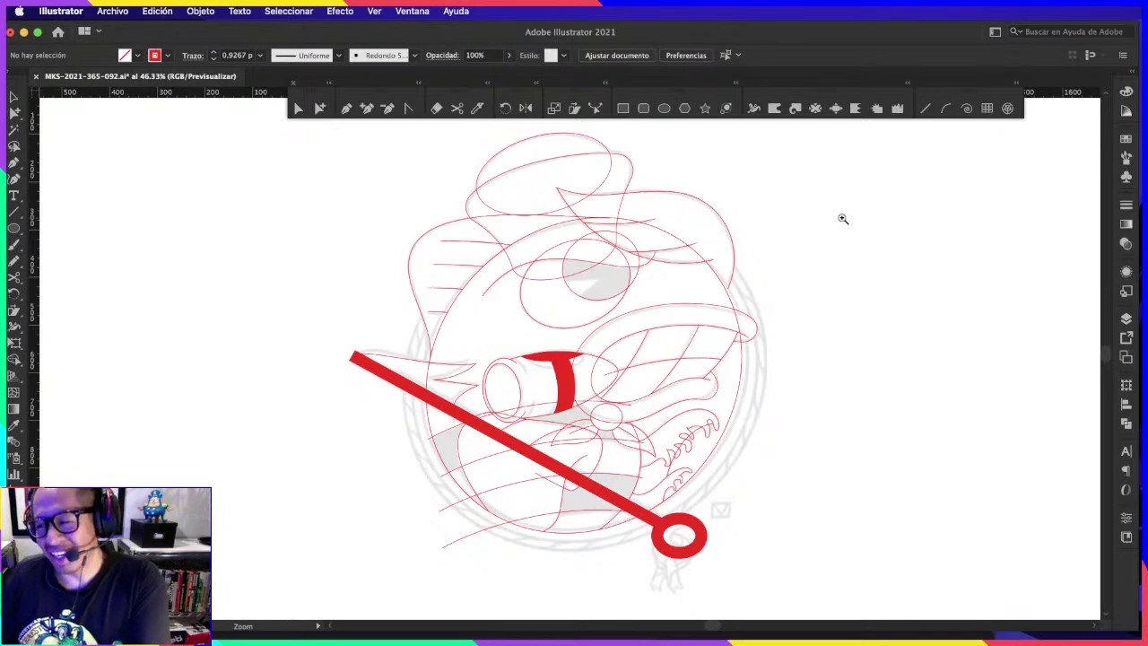
key("super+Tab")
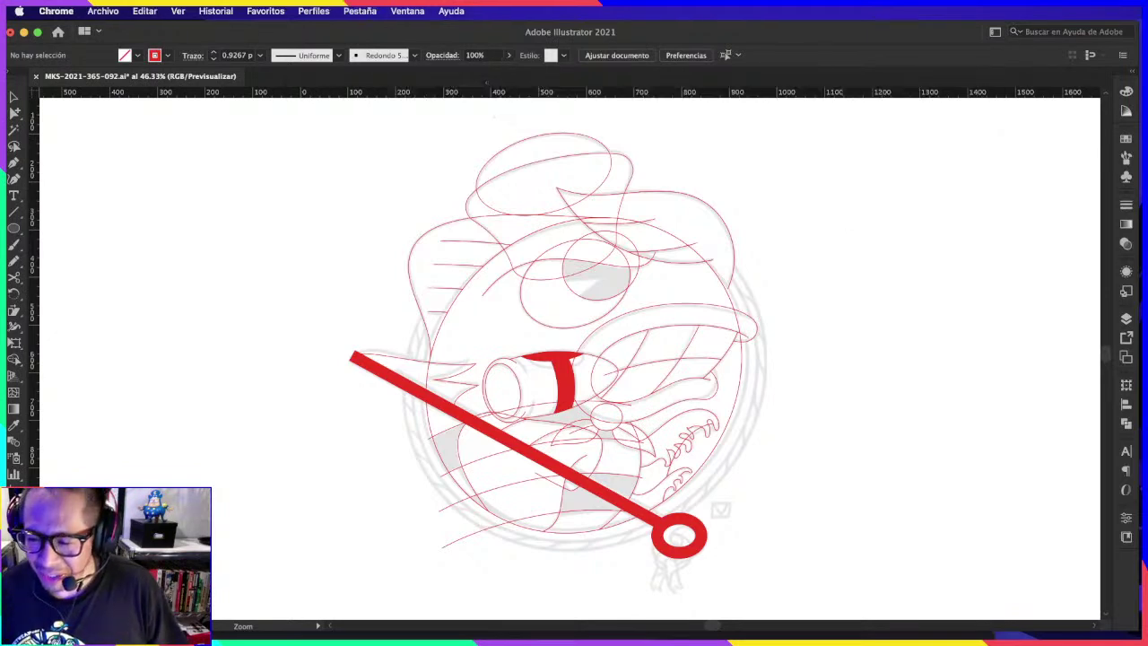
key("super+c")
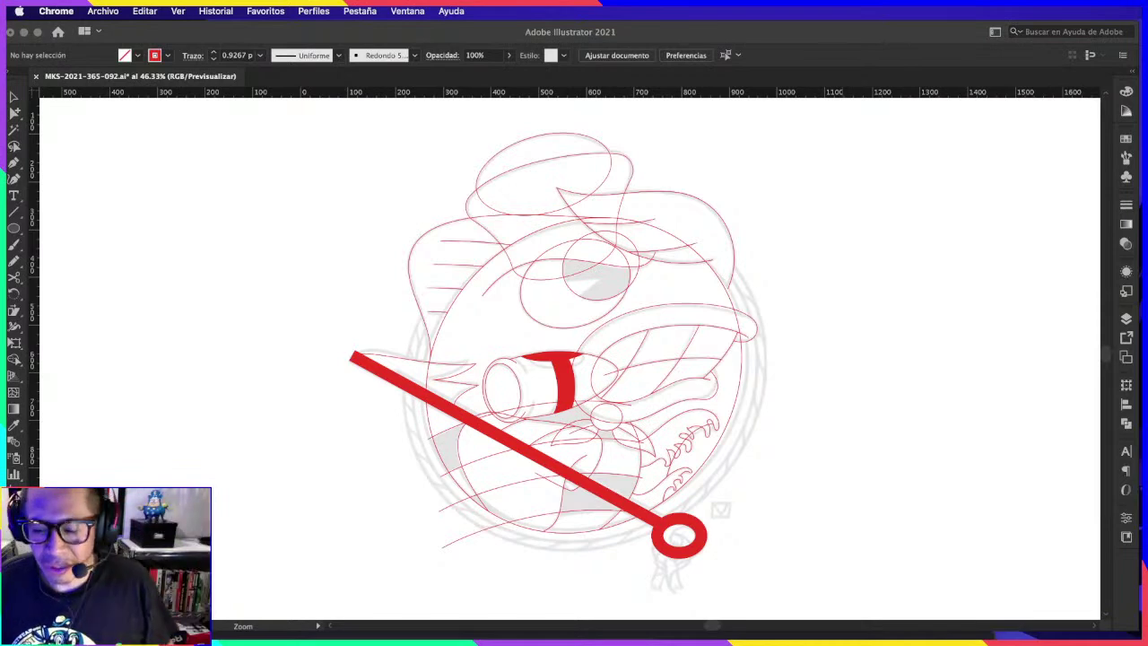
key("super+Tab")
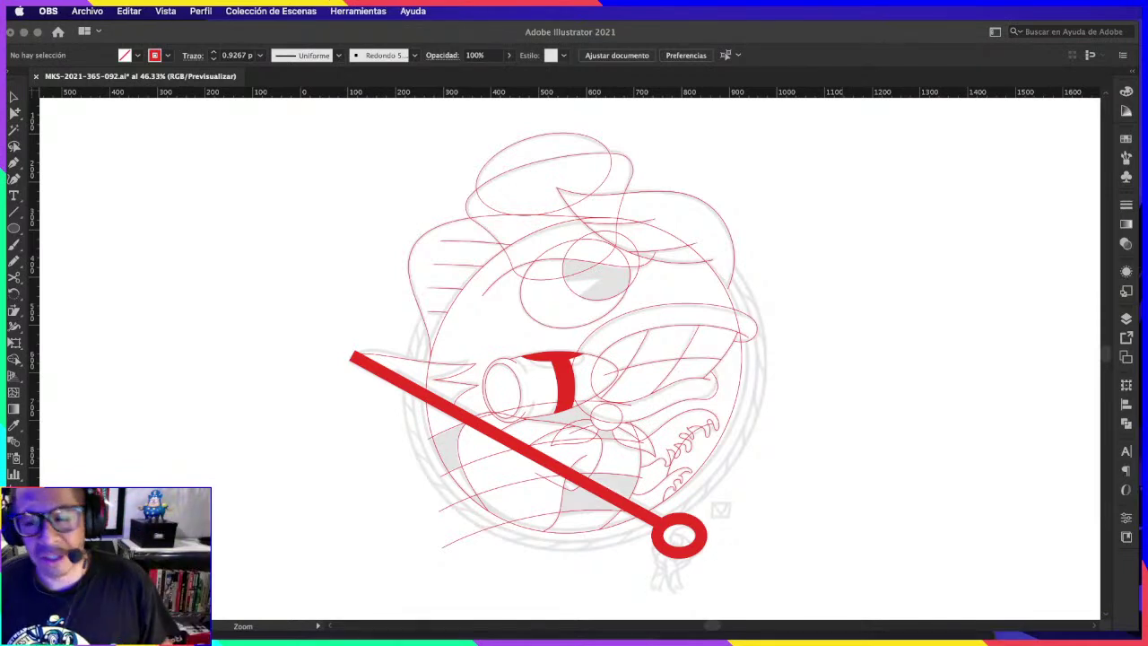